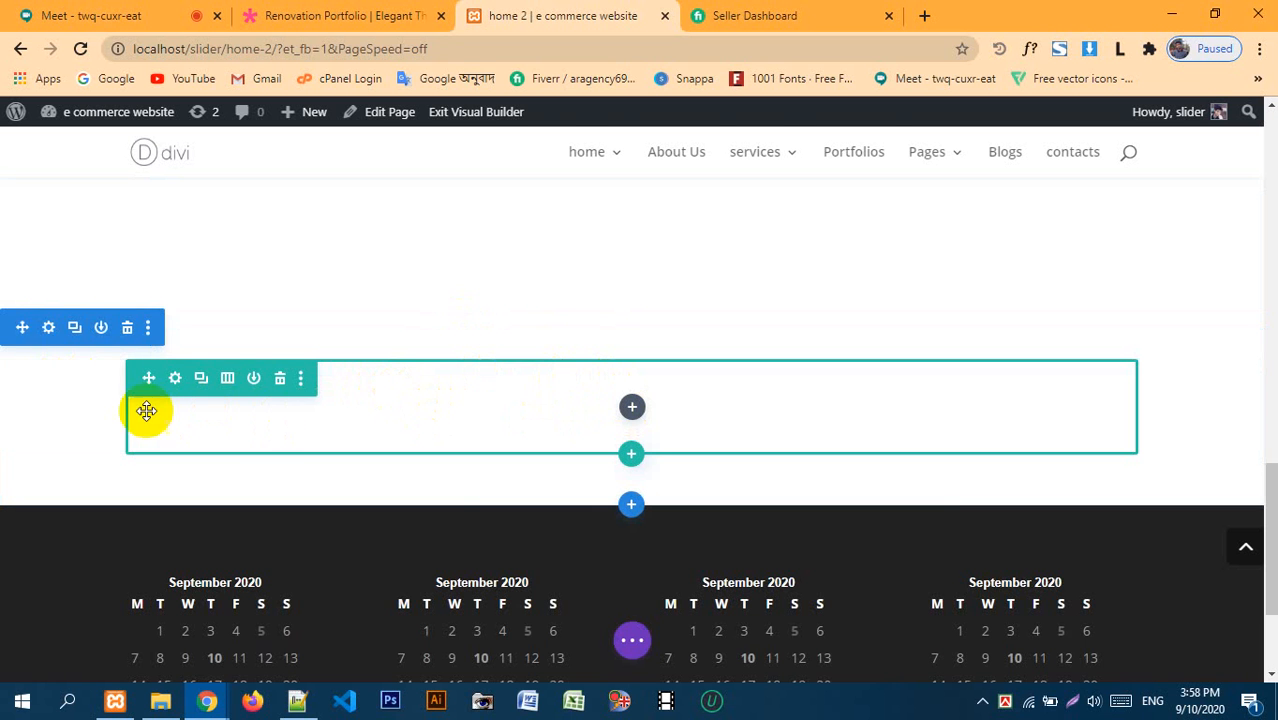
# - From the empty section's gear settings, go to Background > Image > Add Background Image > Upload Files
pyautogui.click(49, 330)
pyautogui.click(139, 311)
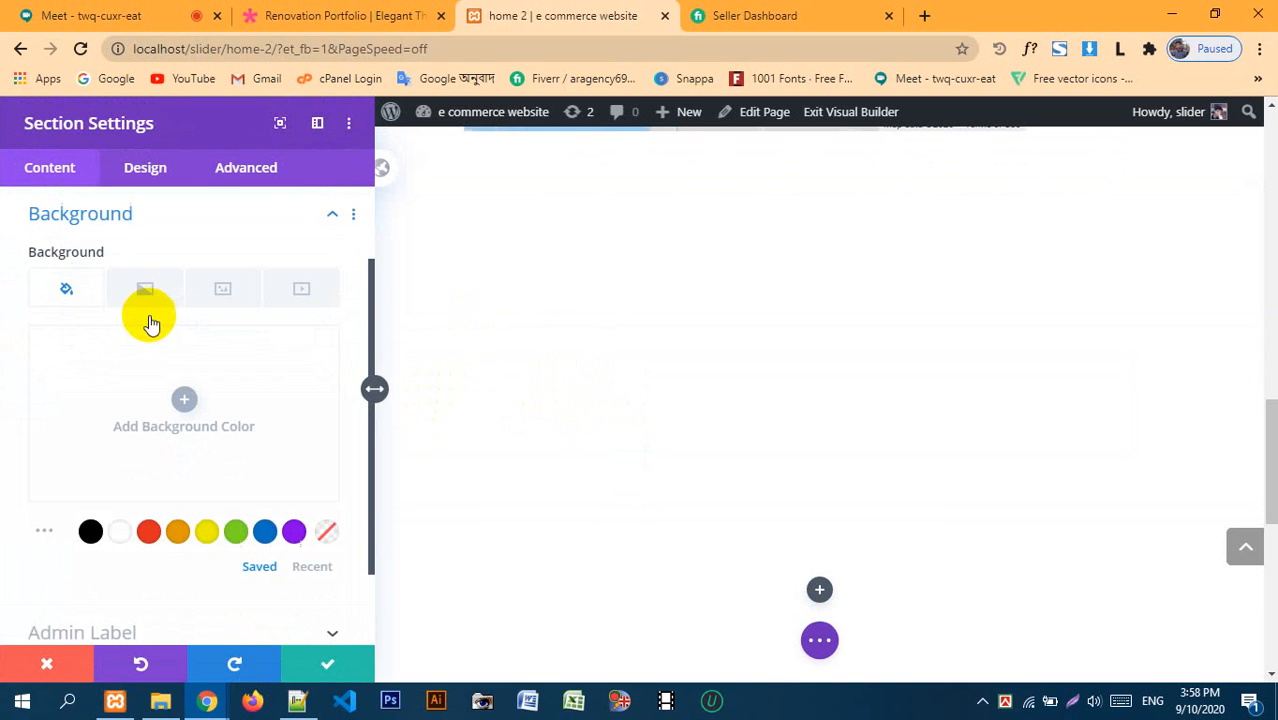
pyautogui.scroll(-2, 736, 400)
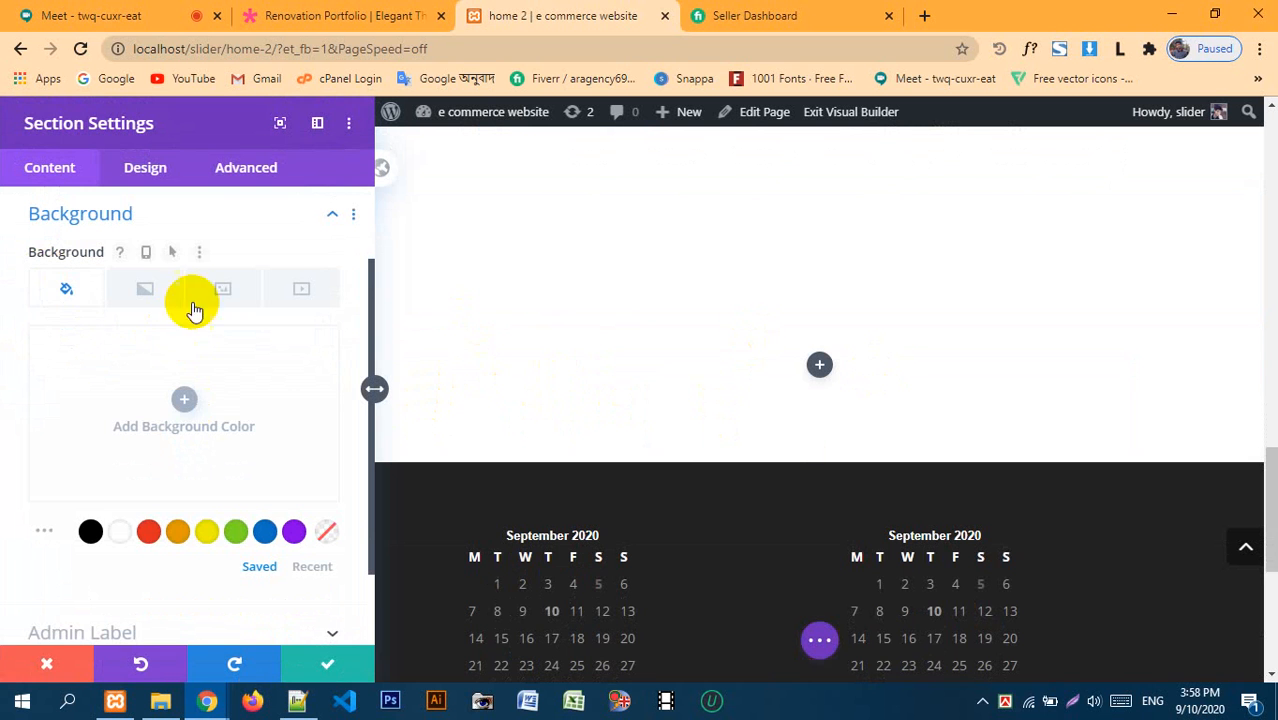
pyautogui.click(145, 287)
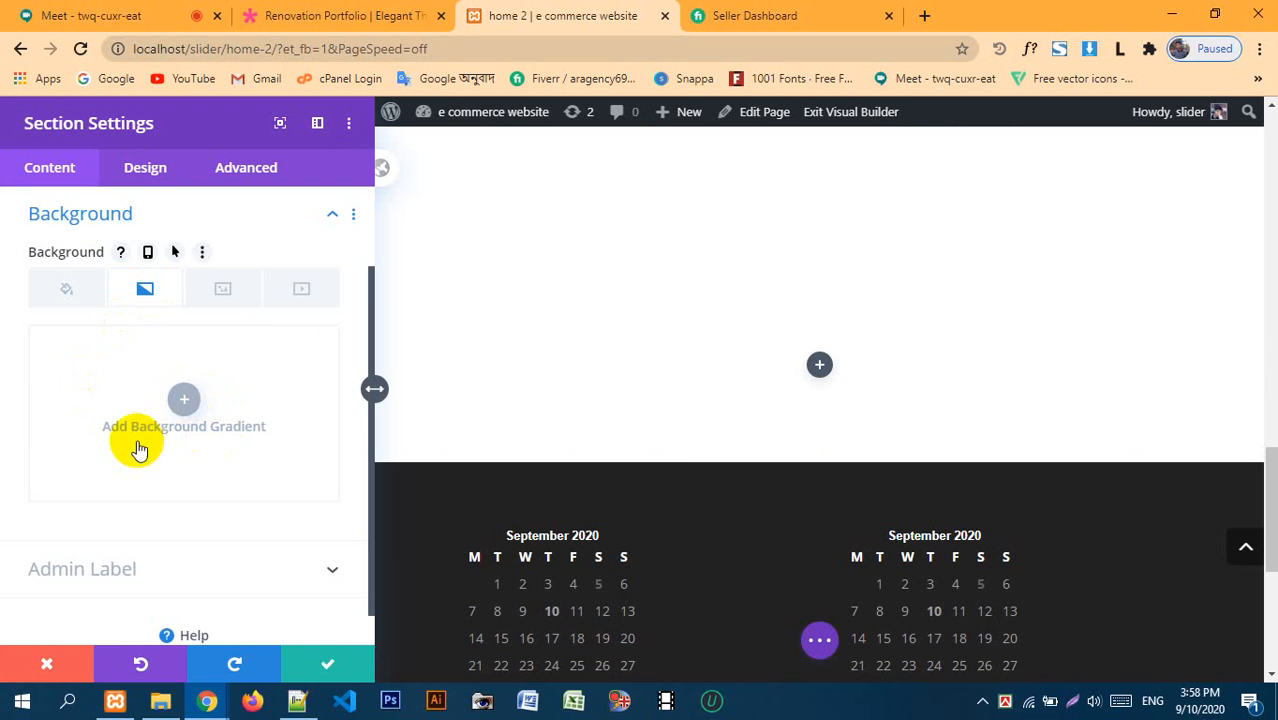
pyautogui.click(219, 302)
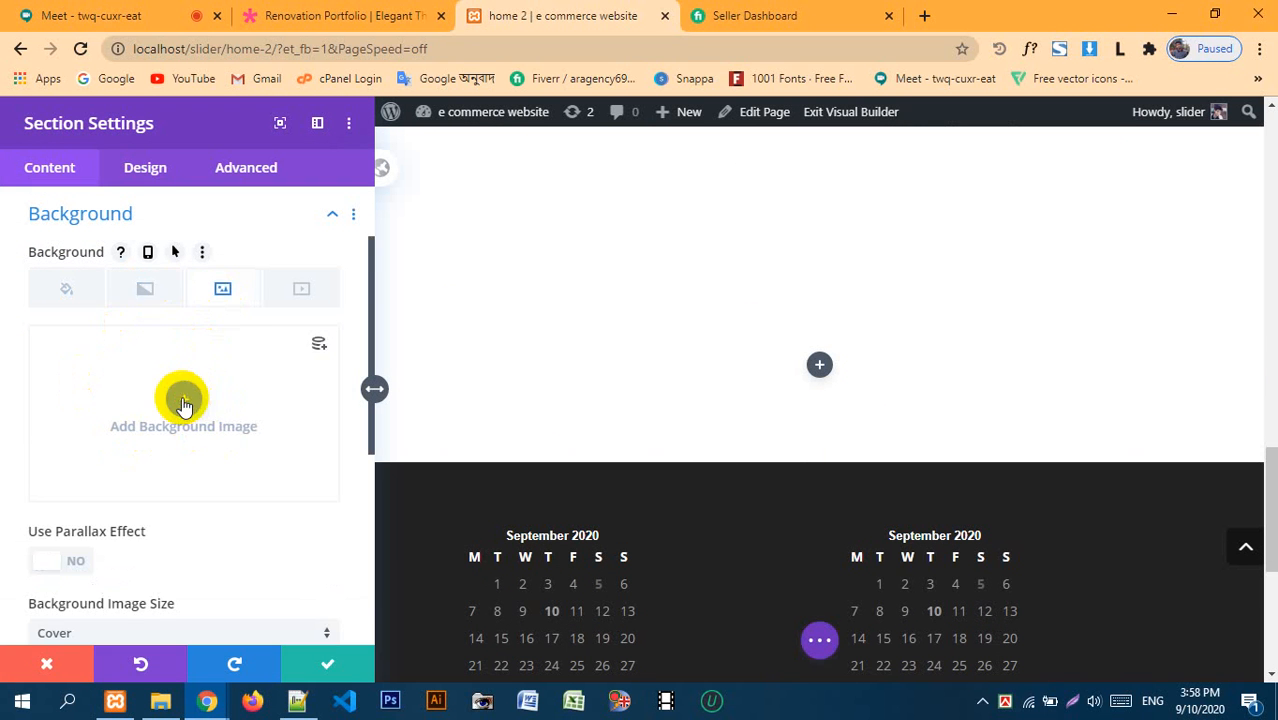
pyautogui.click(182, 397)
pyautogui.click(270, 196)
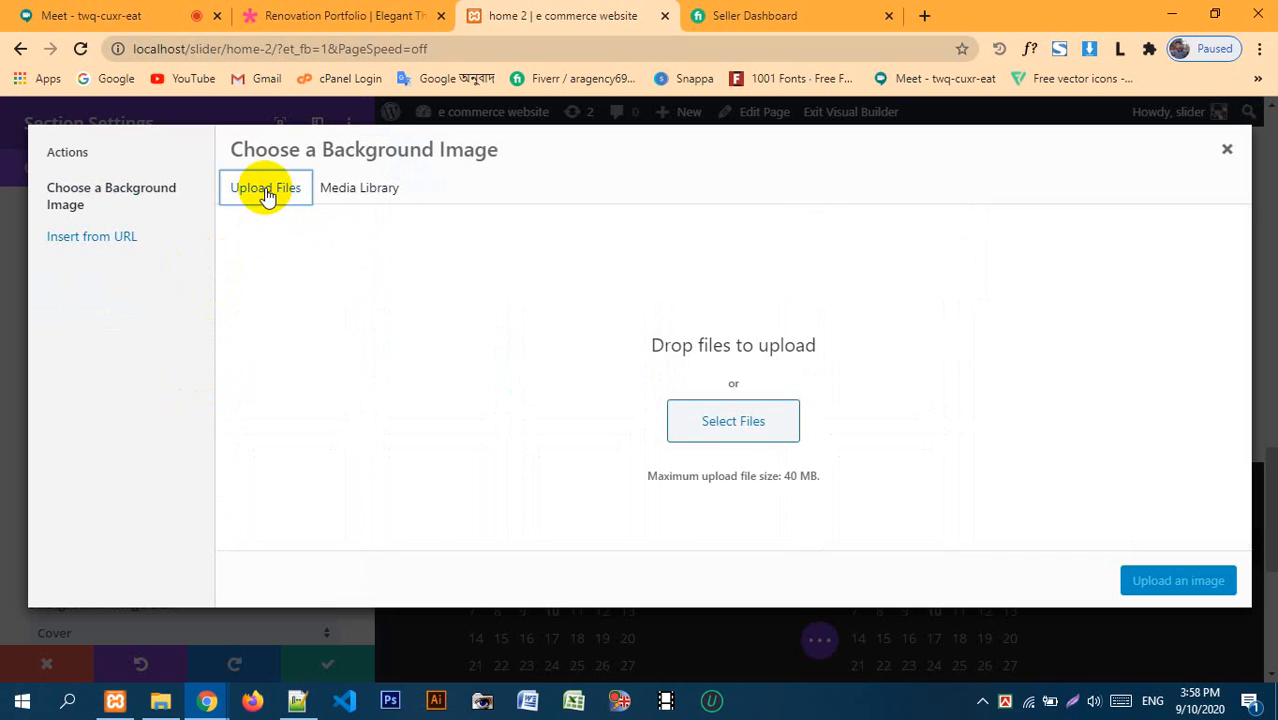
# - Upload the eight book-library photos from the Downloads folder
pyautogui.click(733, 421)
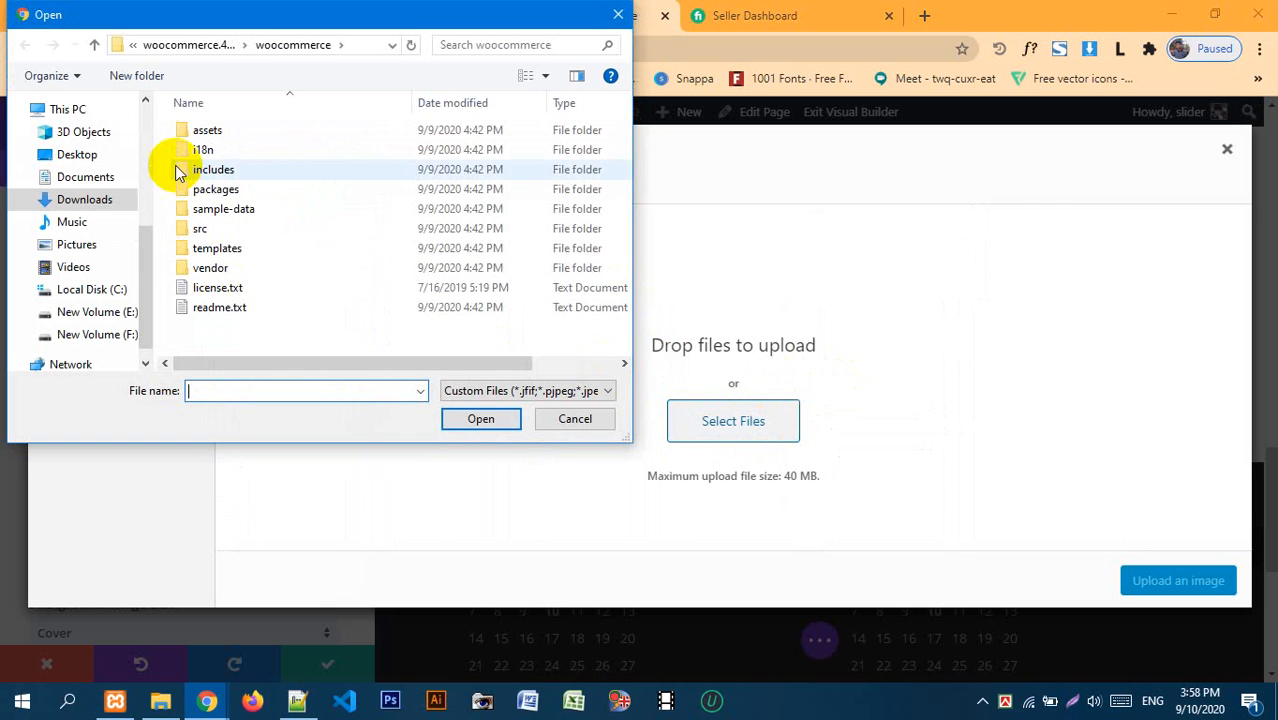
pyautogui.click(79, 203)
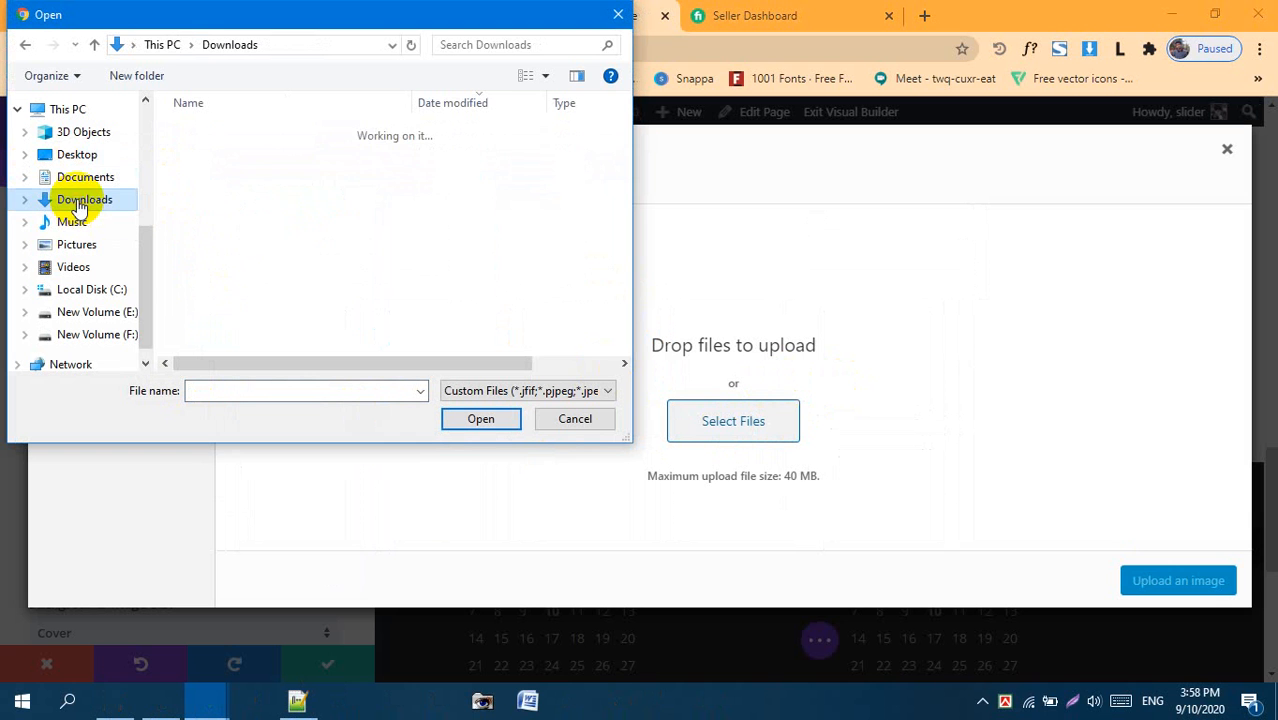
pyautogui.moveTo(170, 158); pyautogui.dragTo(225, 258)
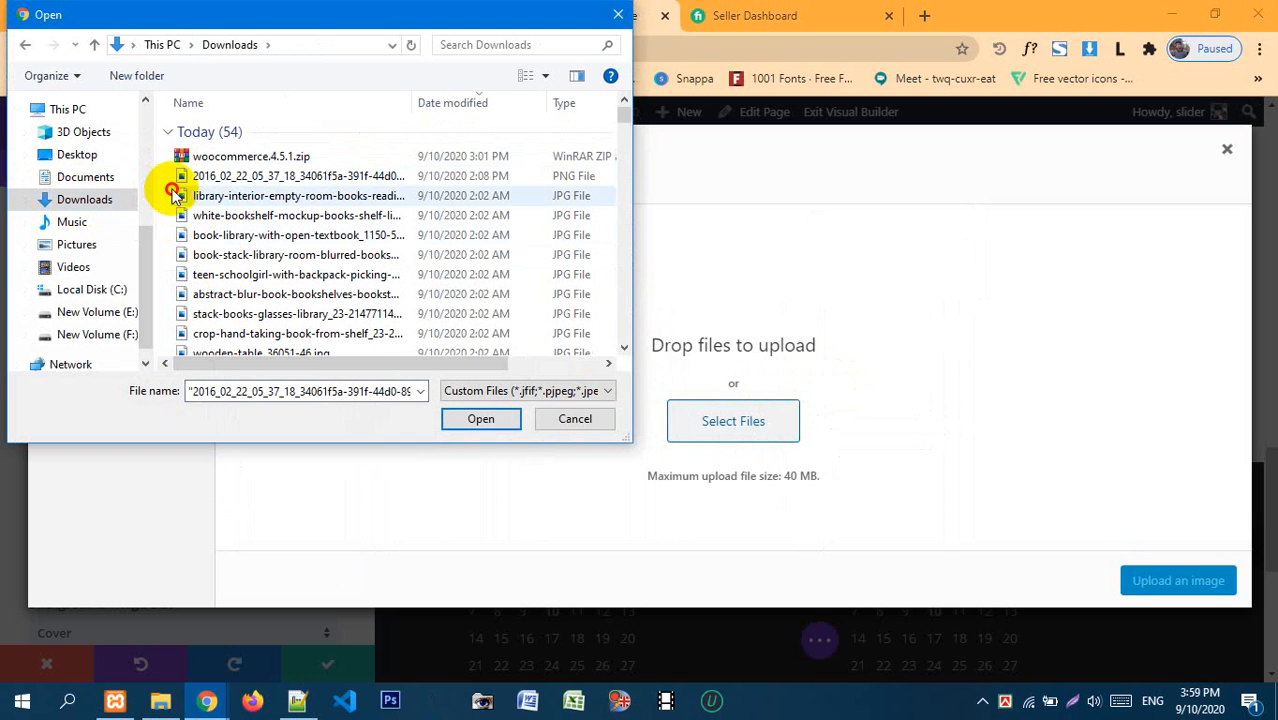
pyautogui.click(163, 195)
pyautogui.moveTo(170, 192); pyautogui.dragTo(255, 345)
pyautogui.click(477, 419)
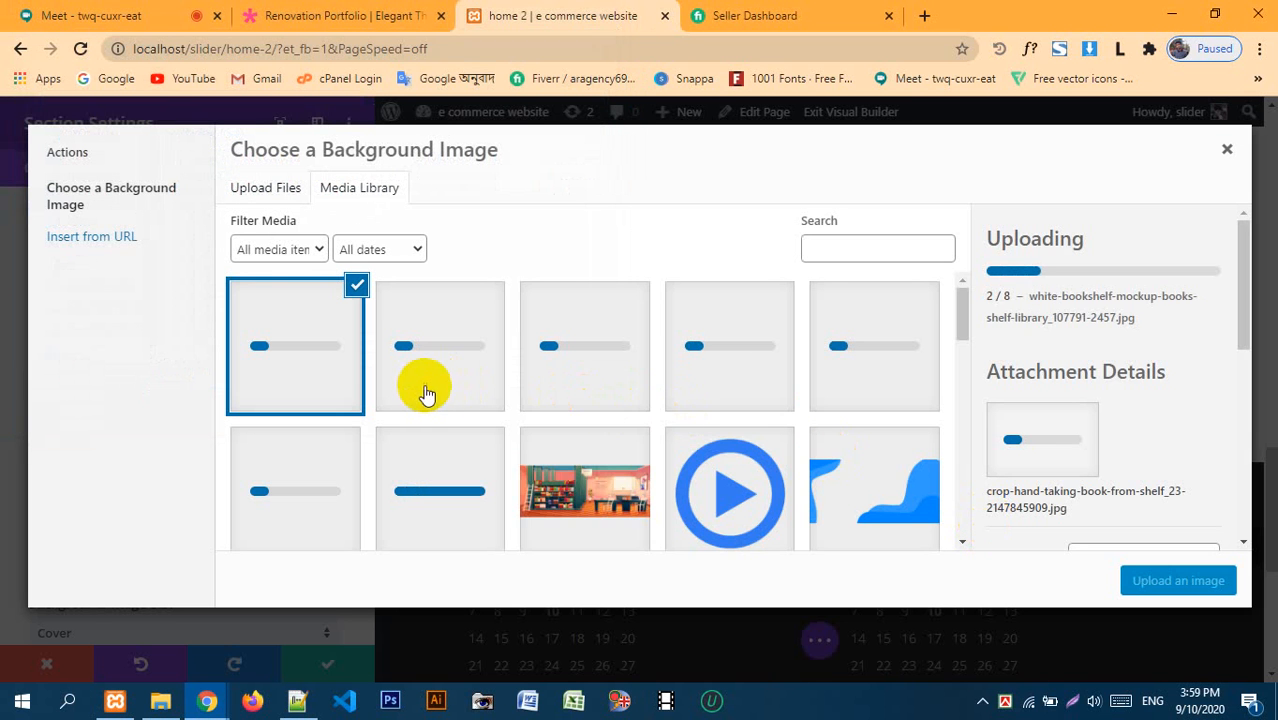
# - Set book-library-with-open-textbook_1150-5916.jpg as the section's background image
pyautogui.scroll(-2, 559, 456)
pyautogui.scroll(2, 495, 469)
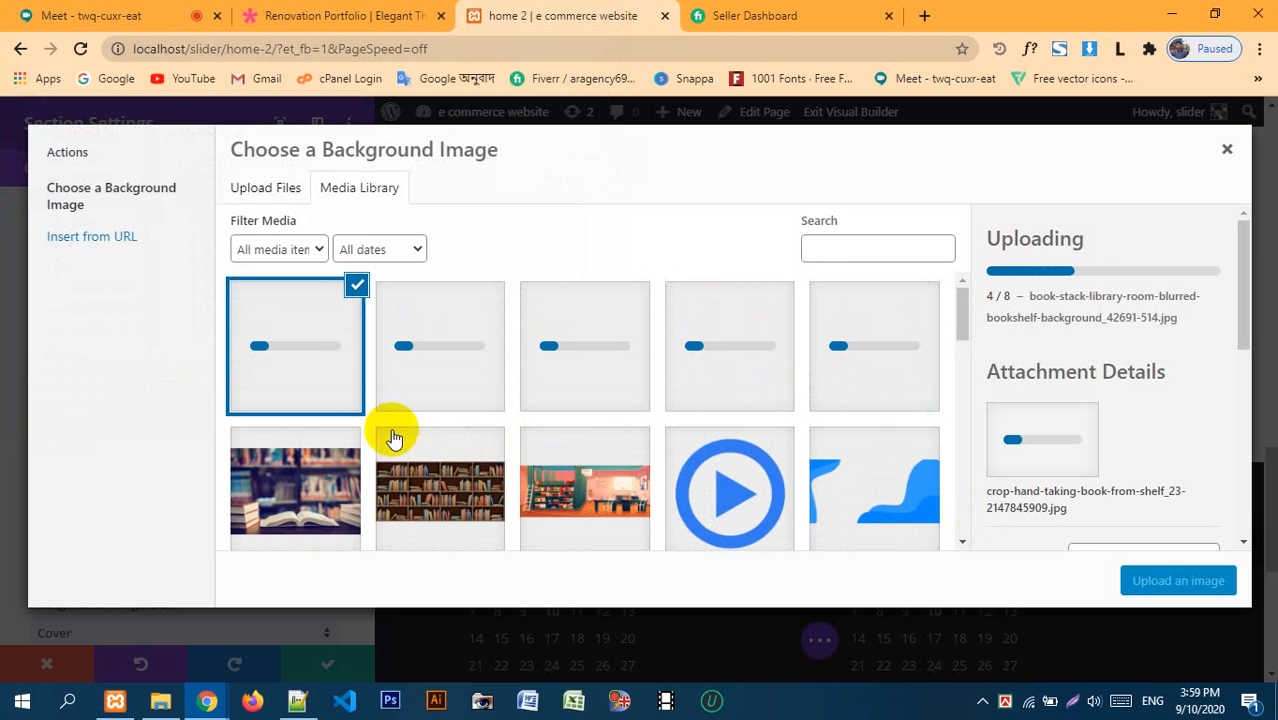
pyautogui.click(318, 472)
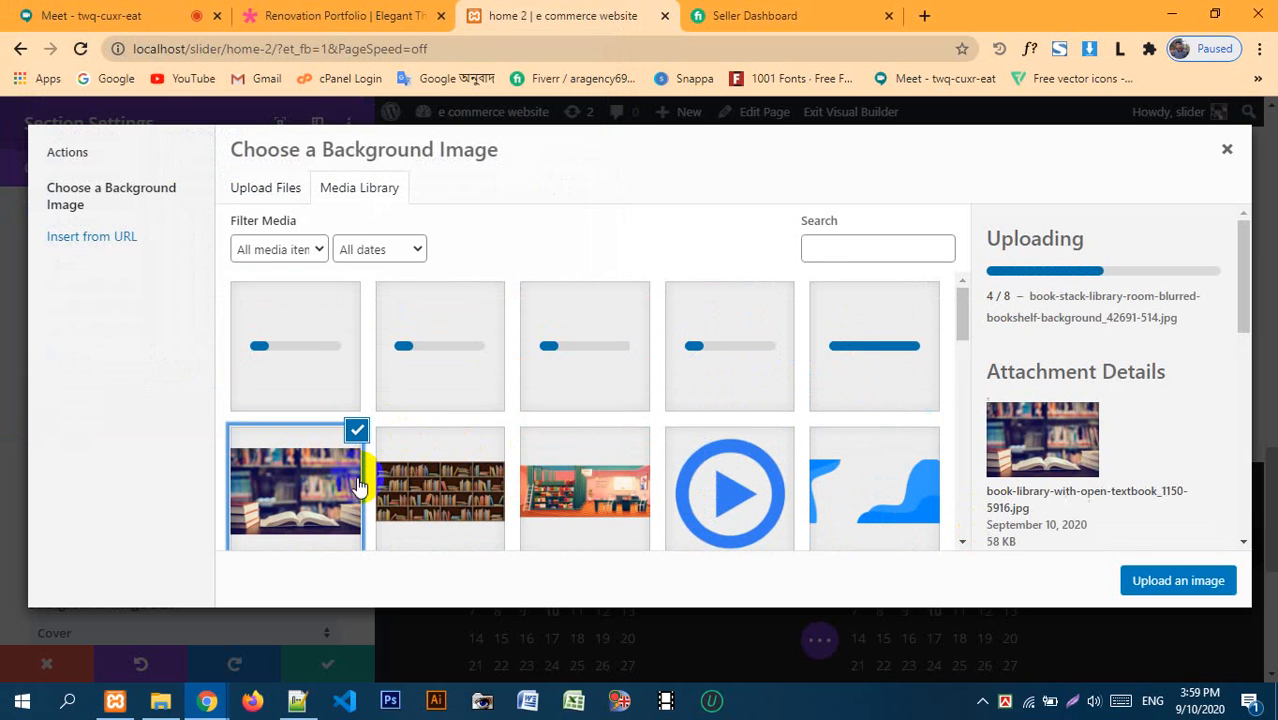
pyautogui.click(1178, 581)
pyautogui.scroll(-3, 1024, 356)
pyautogui.scroll(2, 847, 379)
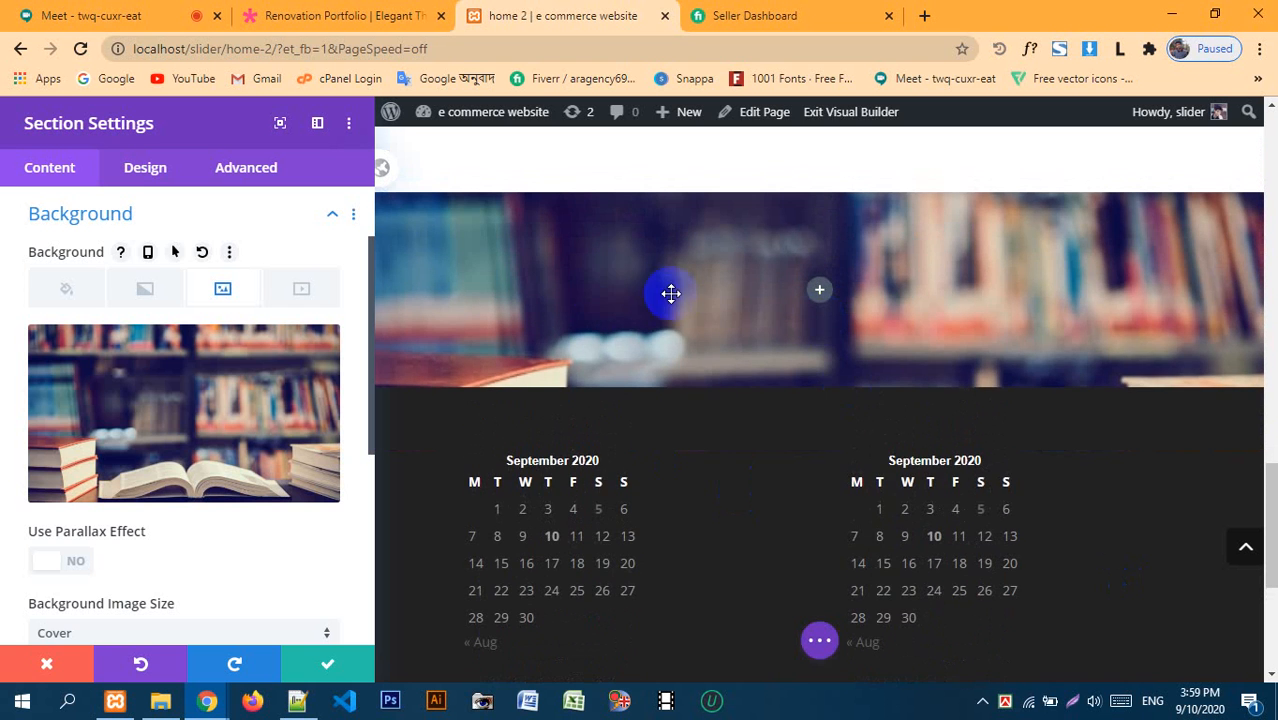
# - Save the section background, then insert a Text module into its row by searching 'tex'
pyautogui.click(325, 668)
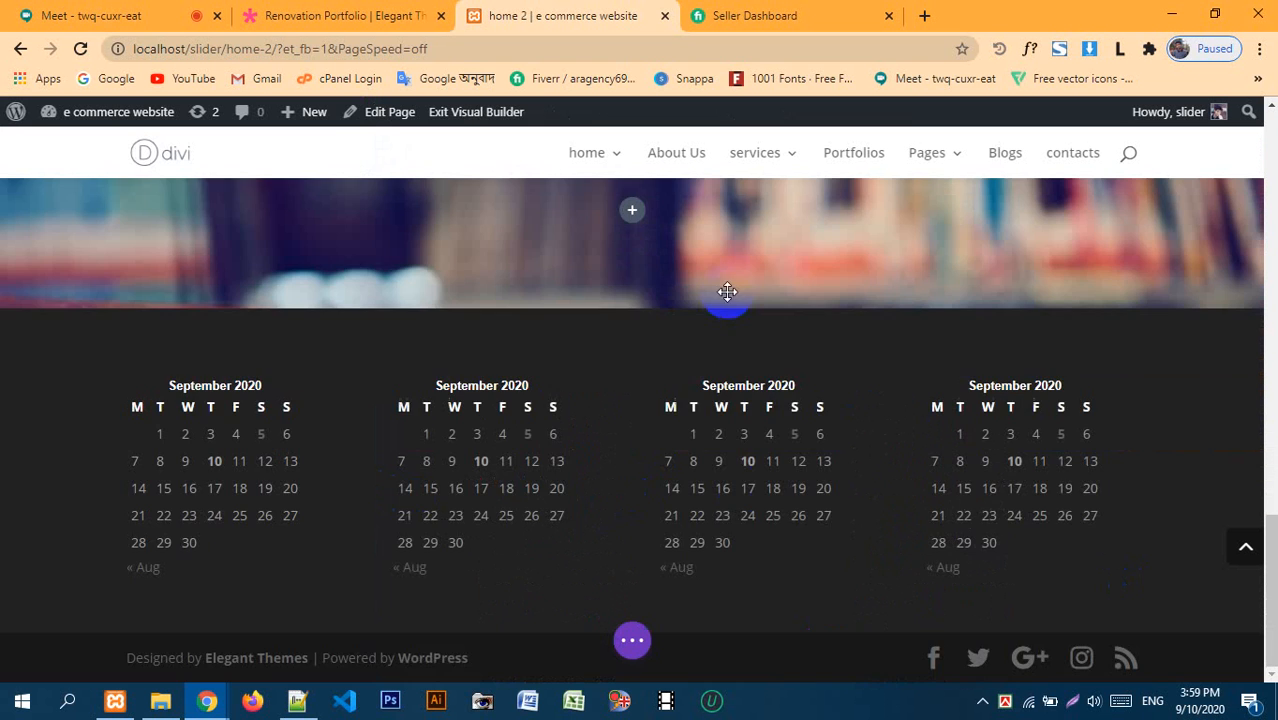
pyautogui.scroll(1, 579, 301)
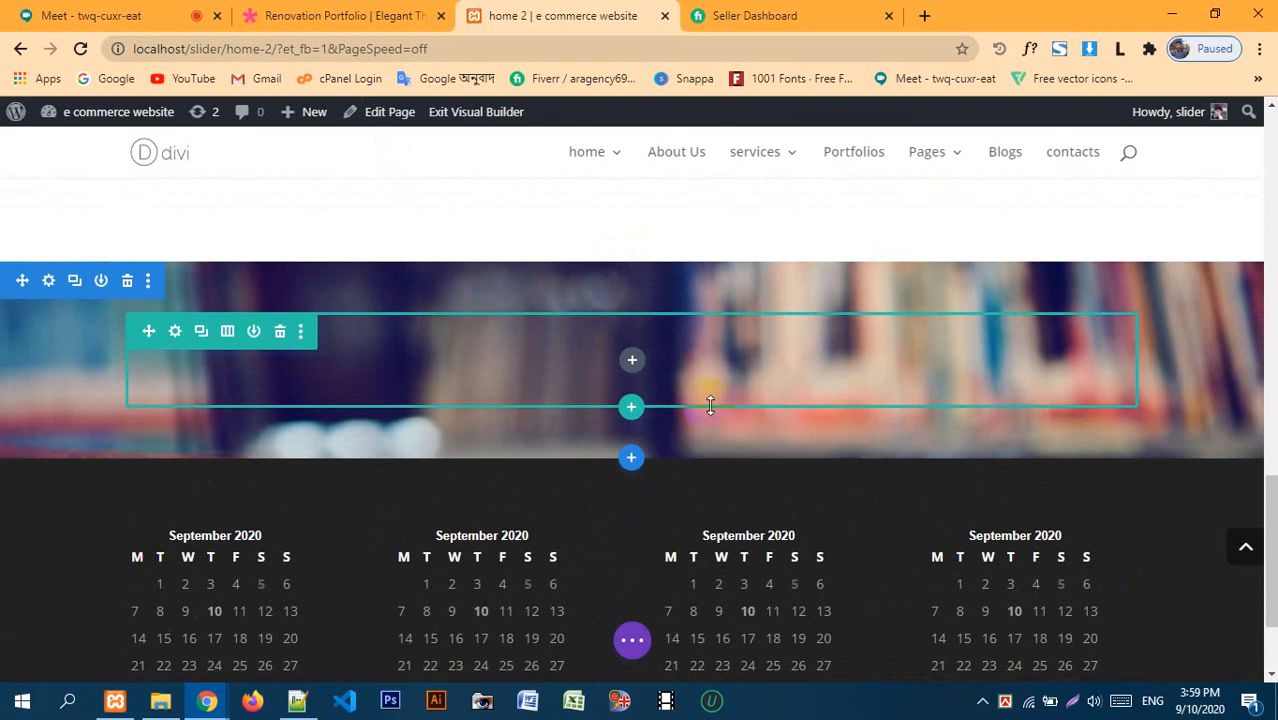
pyautogui.click(631, 362)
pyautogui.scroll(-2, 631, 362)
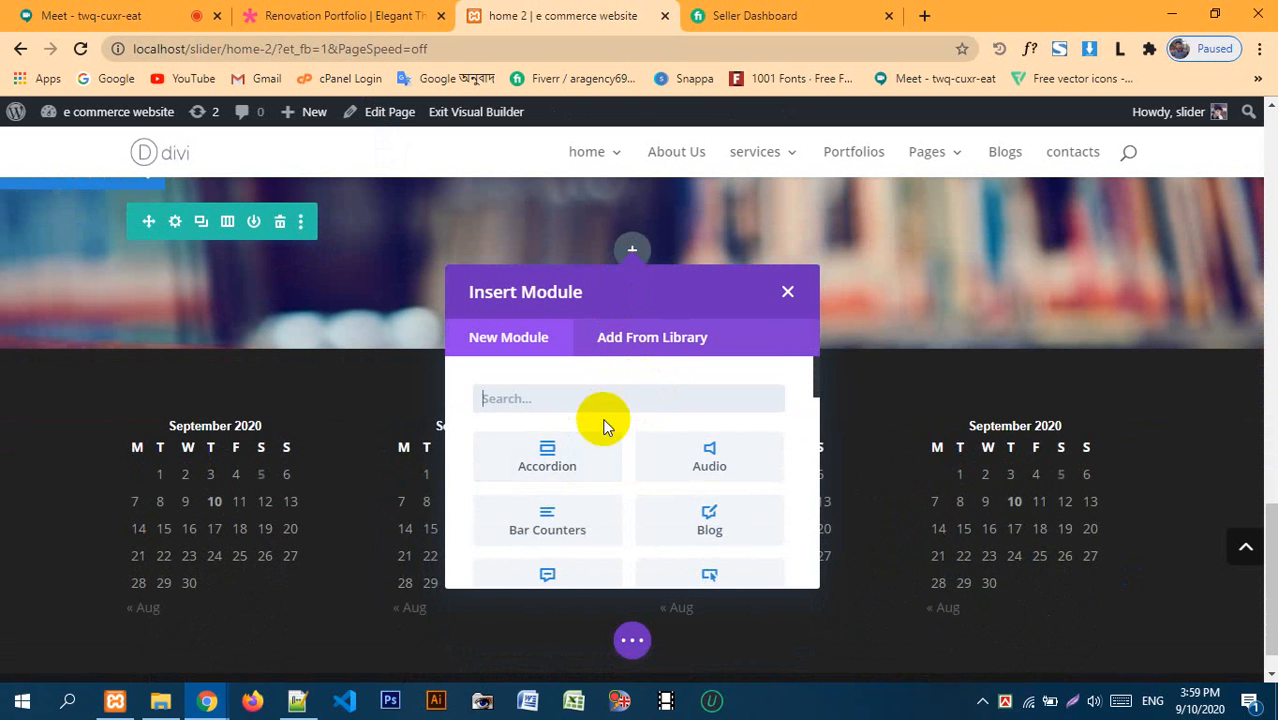
pyautogui.scroll(-1, 600, 460)
pyautogui.scroll(1, 600, 470)
pyautogui.write('tex')
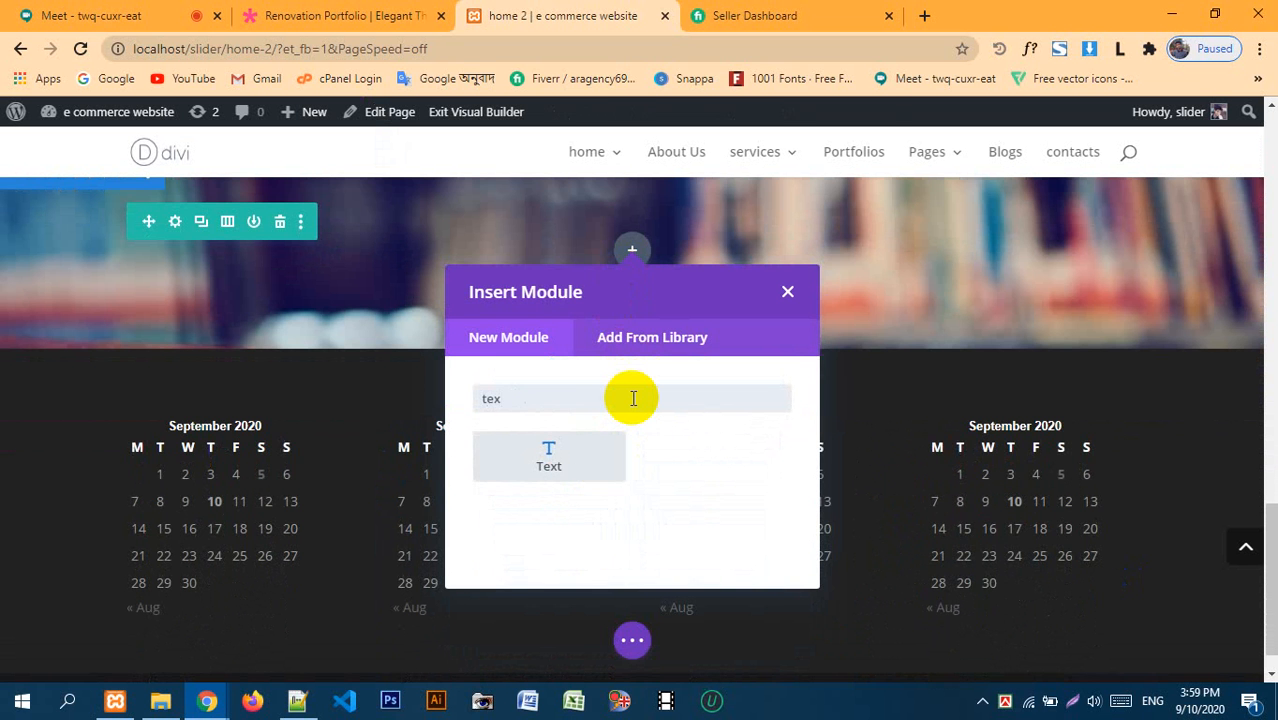
pyautogui.click(553, 450)
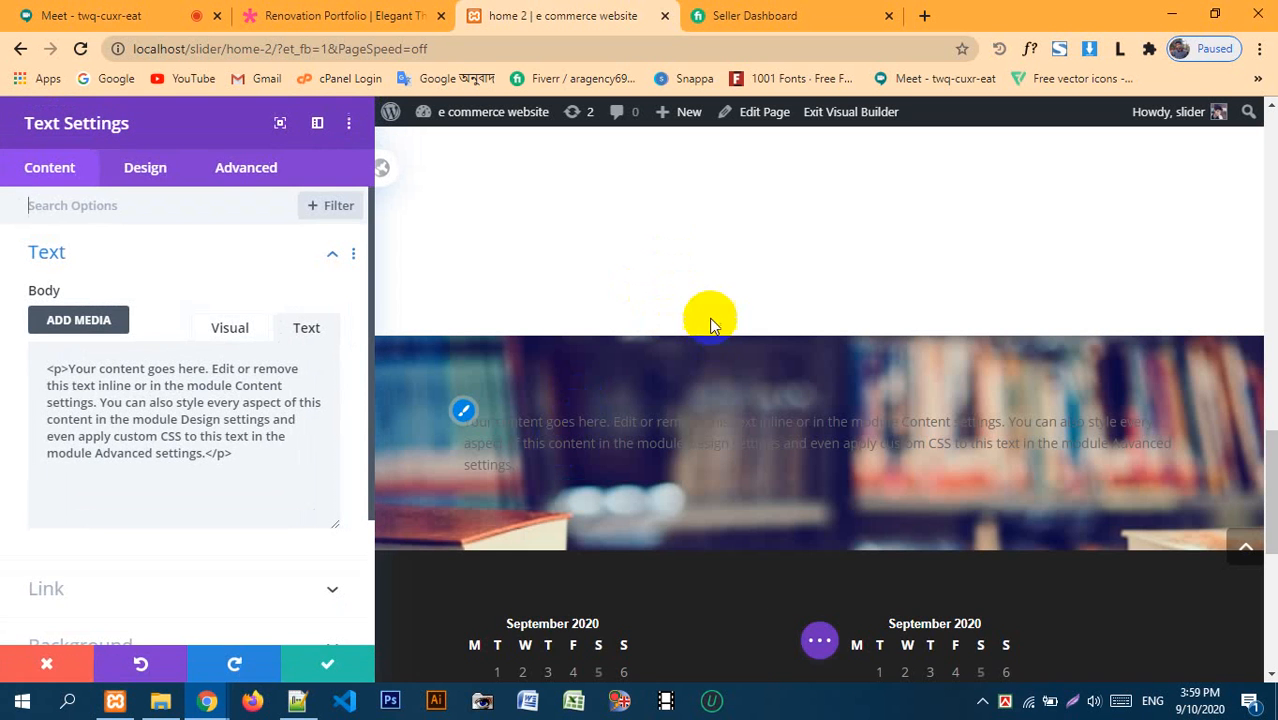
# - Replace the placeholder body text with 'welcome to my website'
pyautogui.click(157, 473)
pyautogui.hotkey('ctrl', 'a')
pyautogui.press('BackSpace')
pyautogui.write('w')
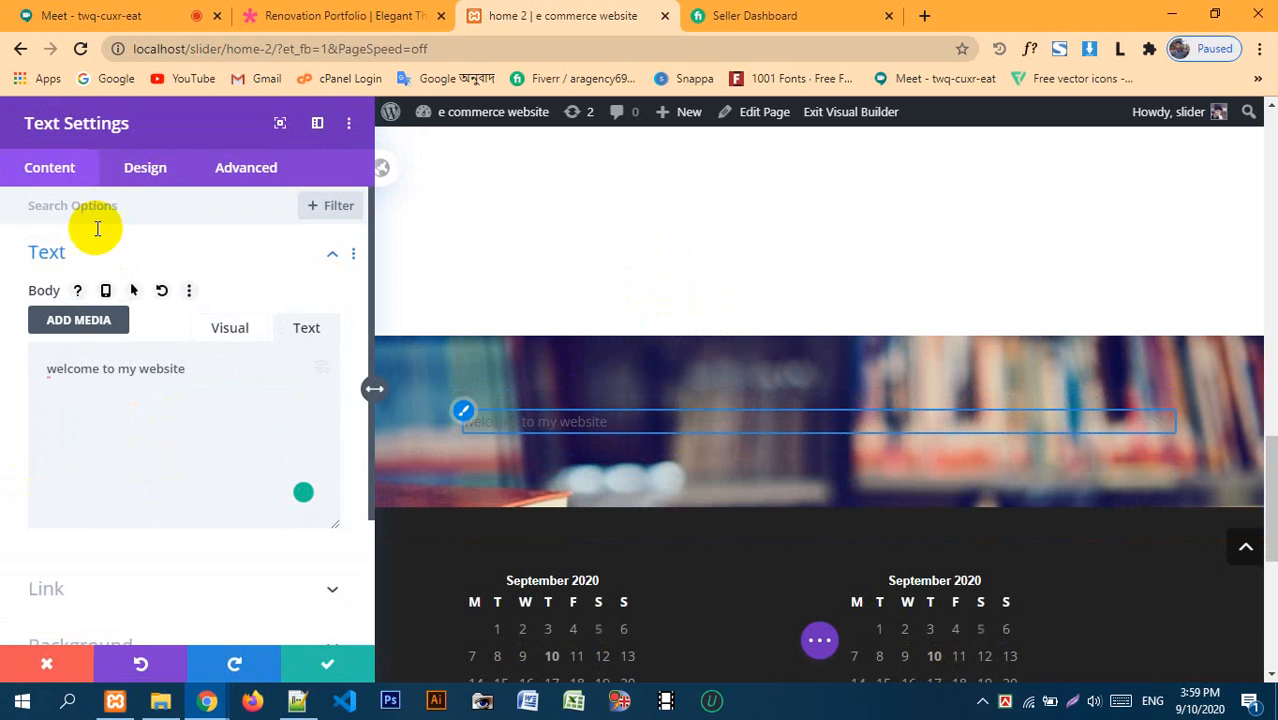
pyautogui.click(137, 172)
pyautogui.click(126, 320)
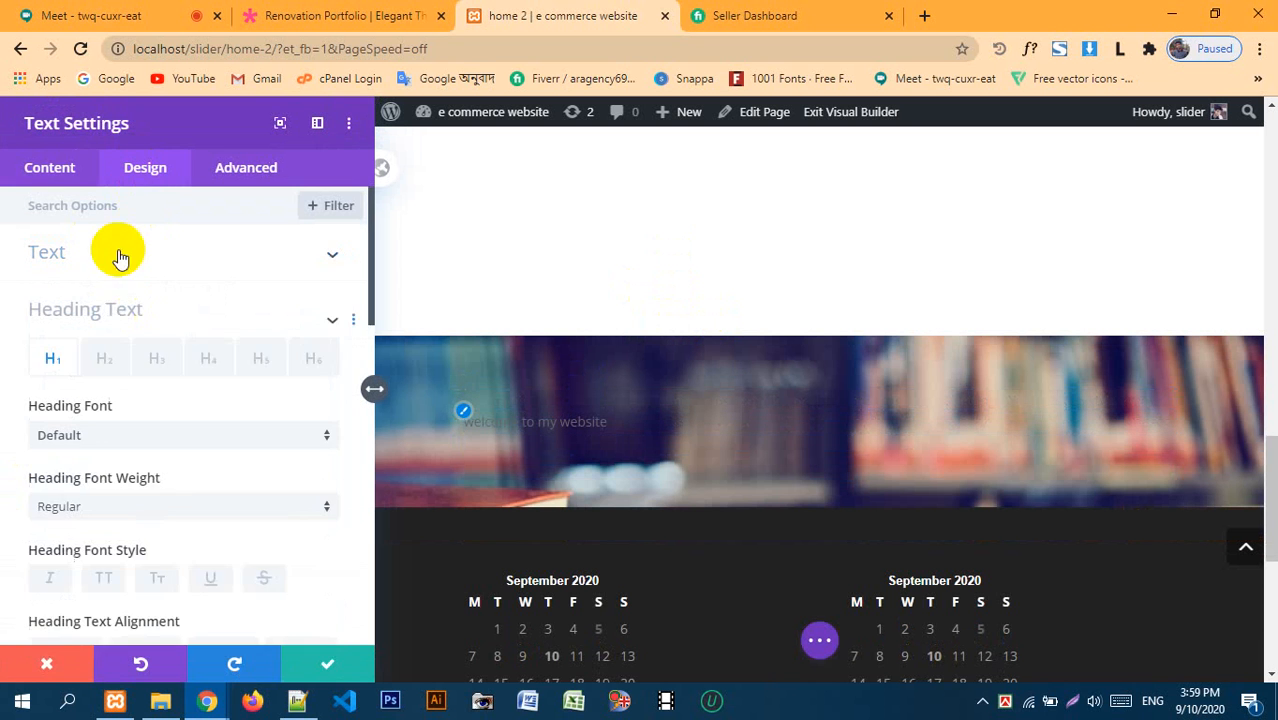
pyautogui.click(51, 168)
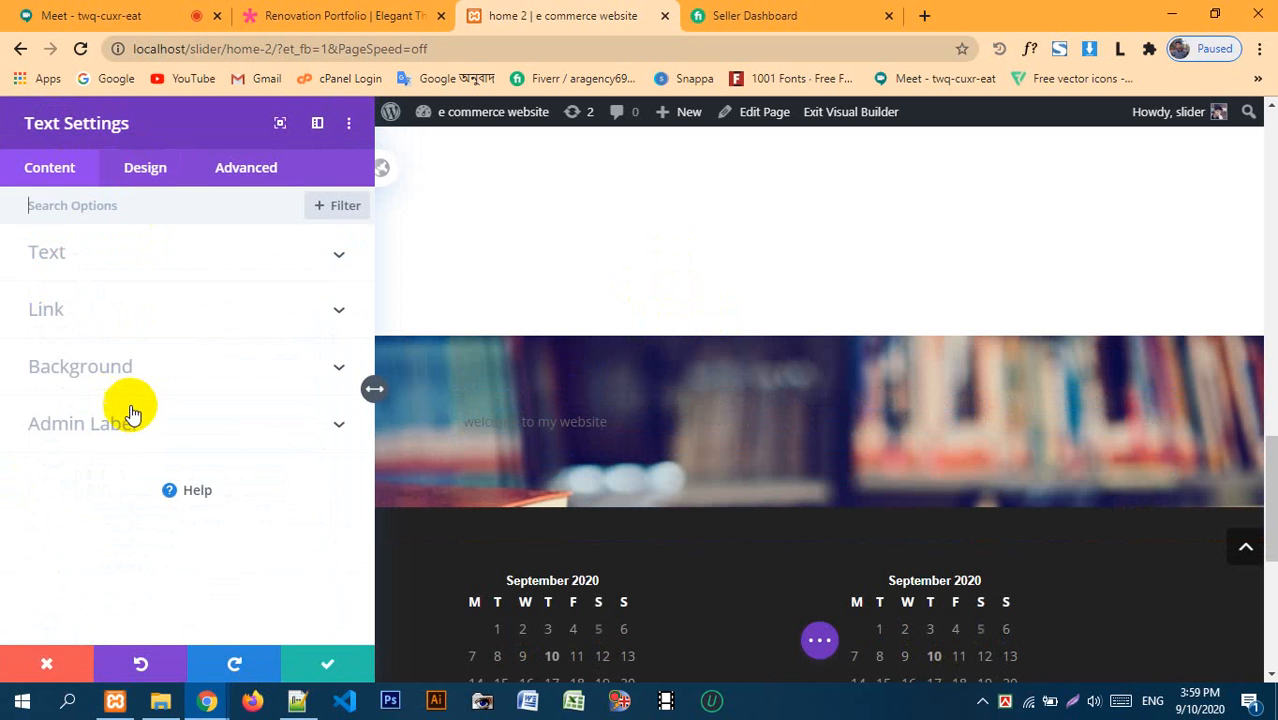
pyautogui.click(111, 262)
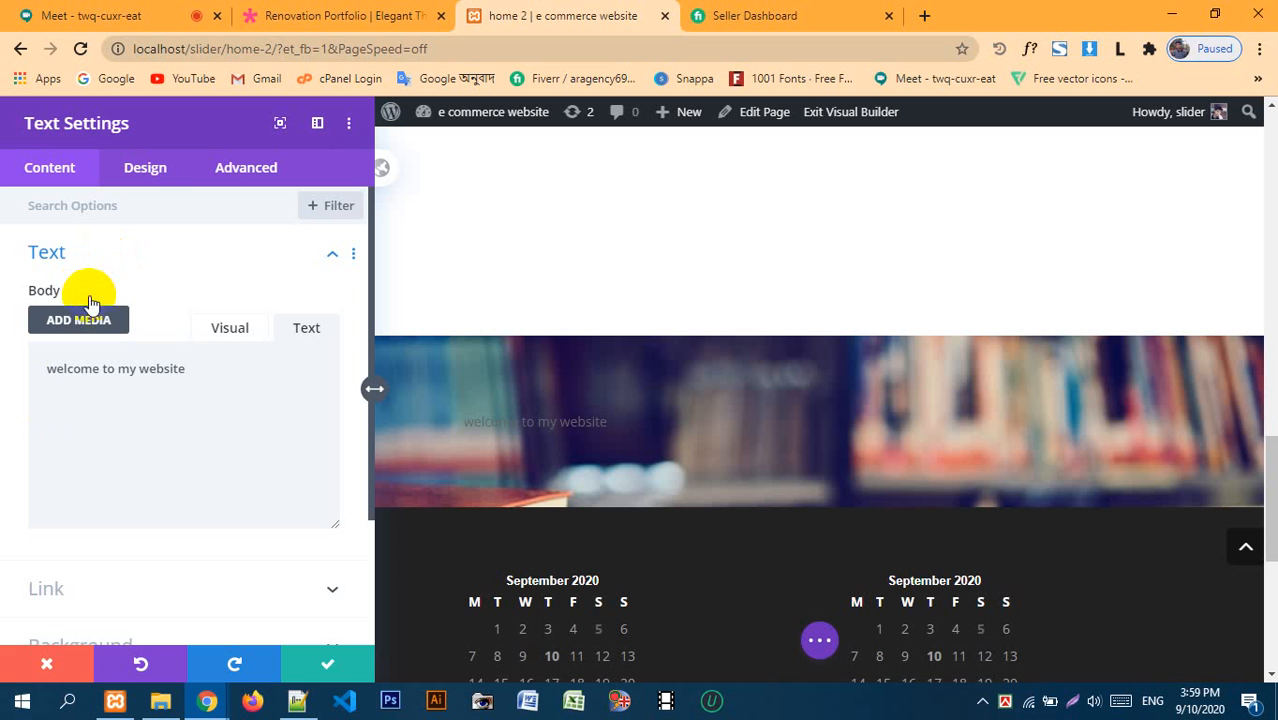
# - In the Visual editor, format the welcome line as Heading 2
pyautogui.moveTo(139, 367); pyautogui.dragTo(63, 363)
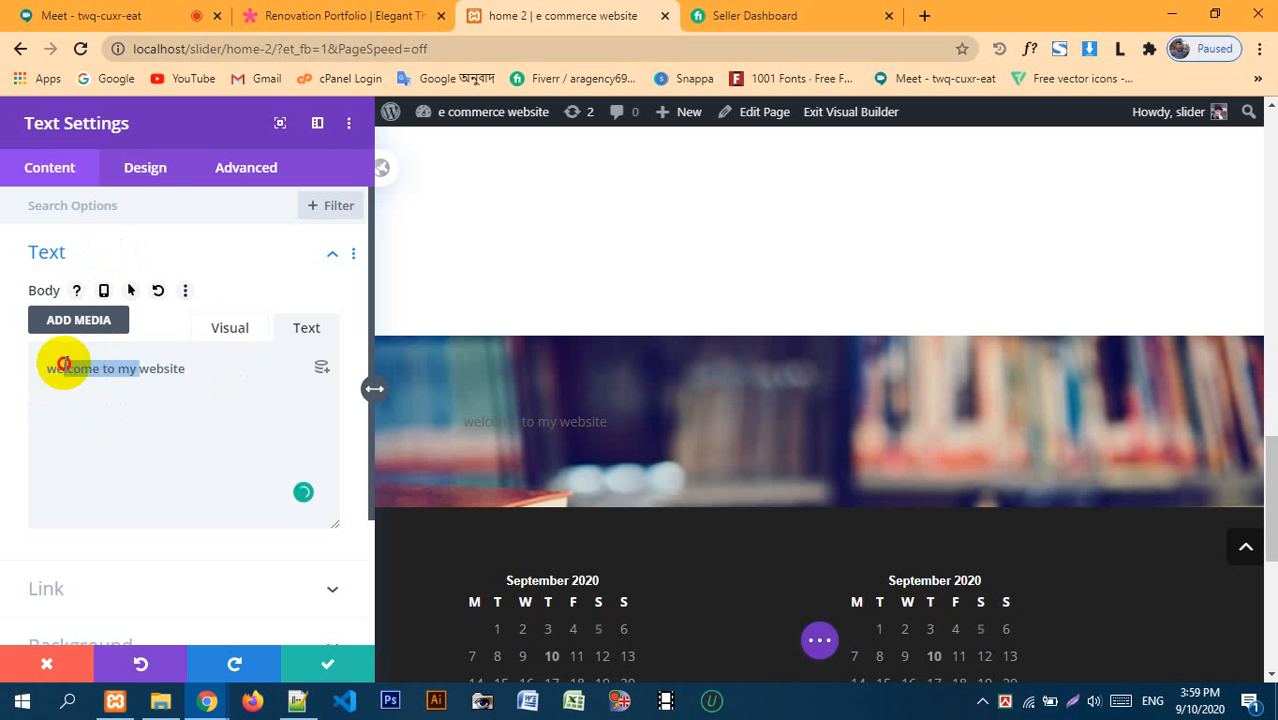
pyautogui.click(191, 398)
pyautogui.moveTo(204, 369); pyautogui.dragTo(23, 371)
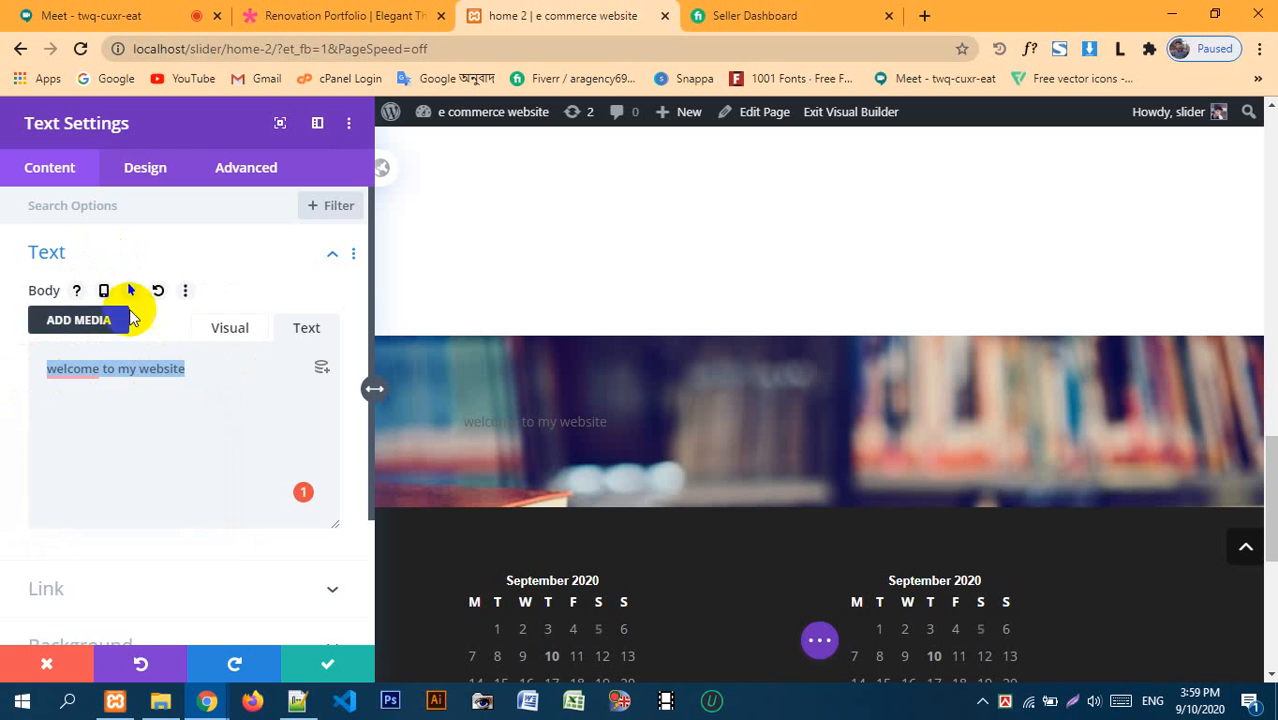
pyautogui.click(238, 331)
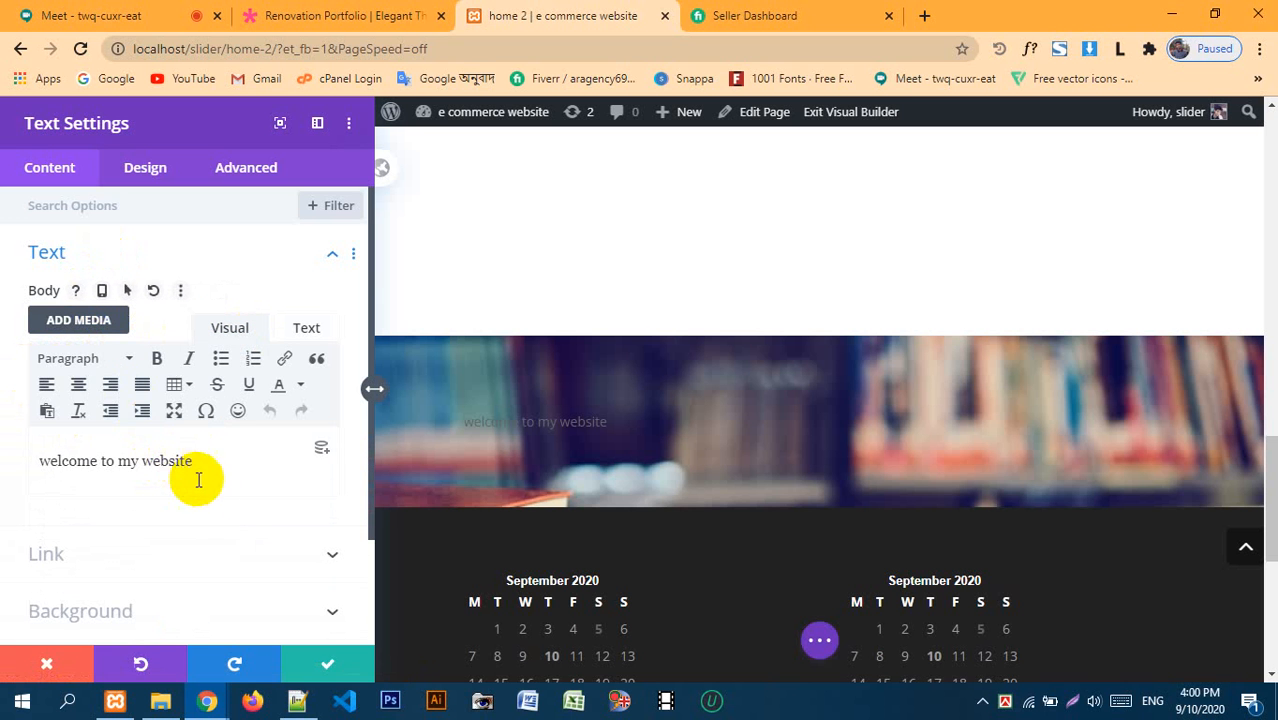
pyautogui.moveTo(220, 465); pyautogui.dragTo(16, 452)
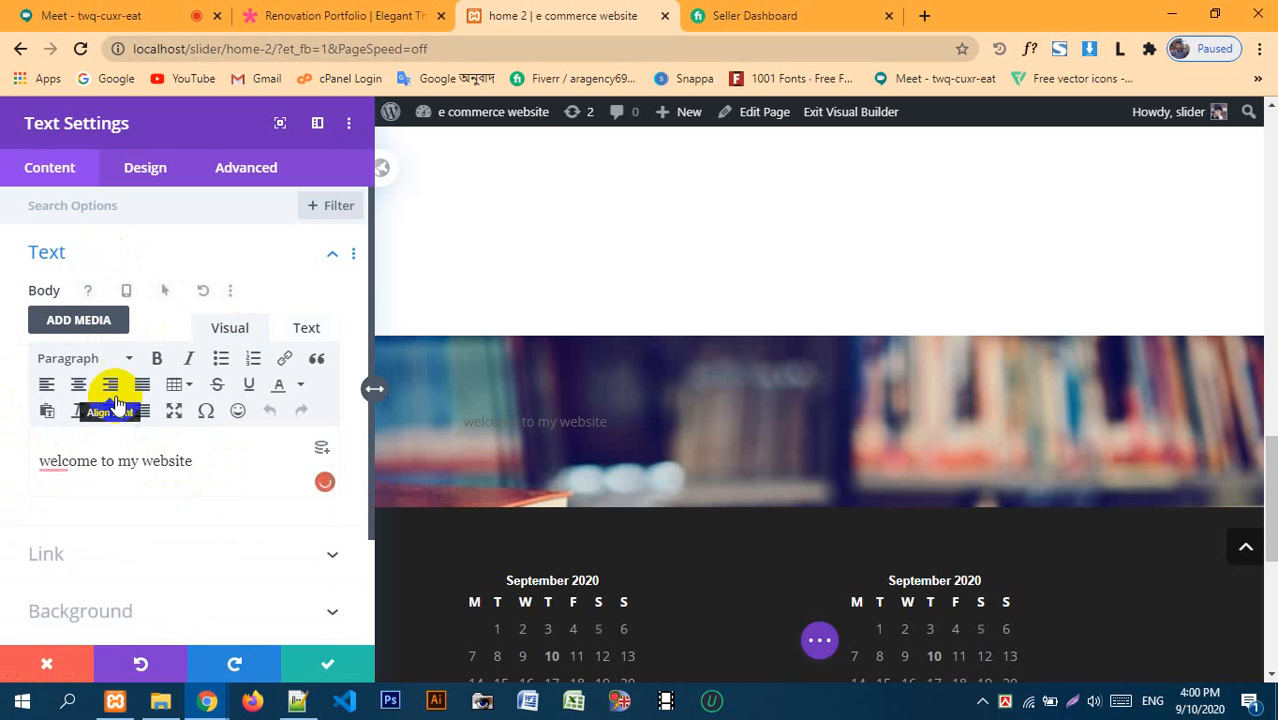
pyautogui.click(120, 358)
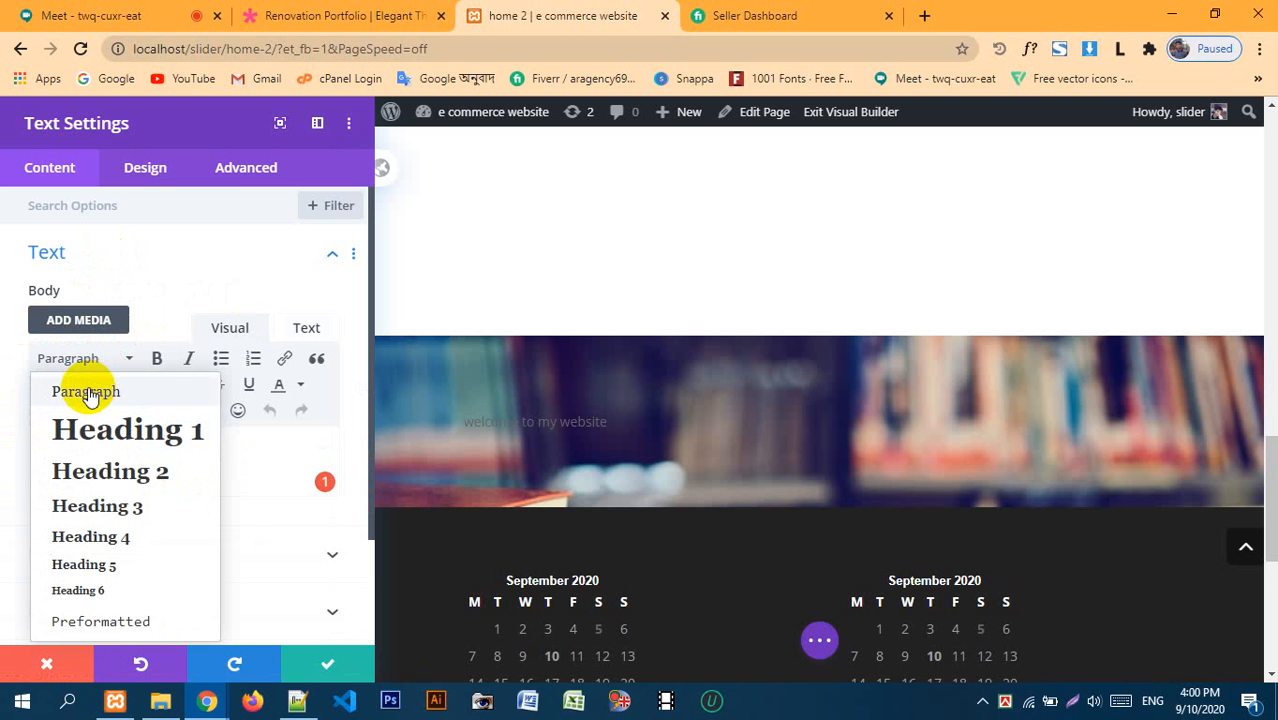
pyautogui.click(108, 474)
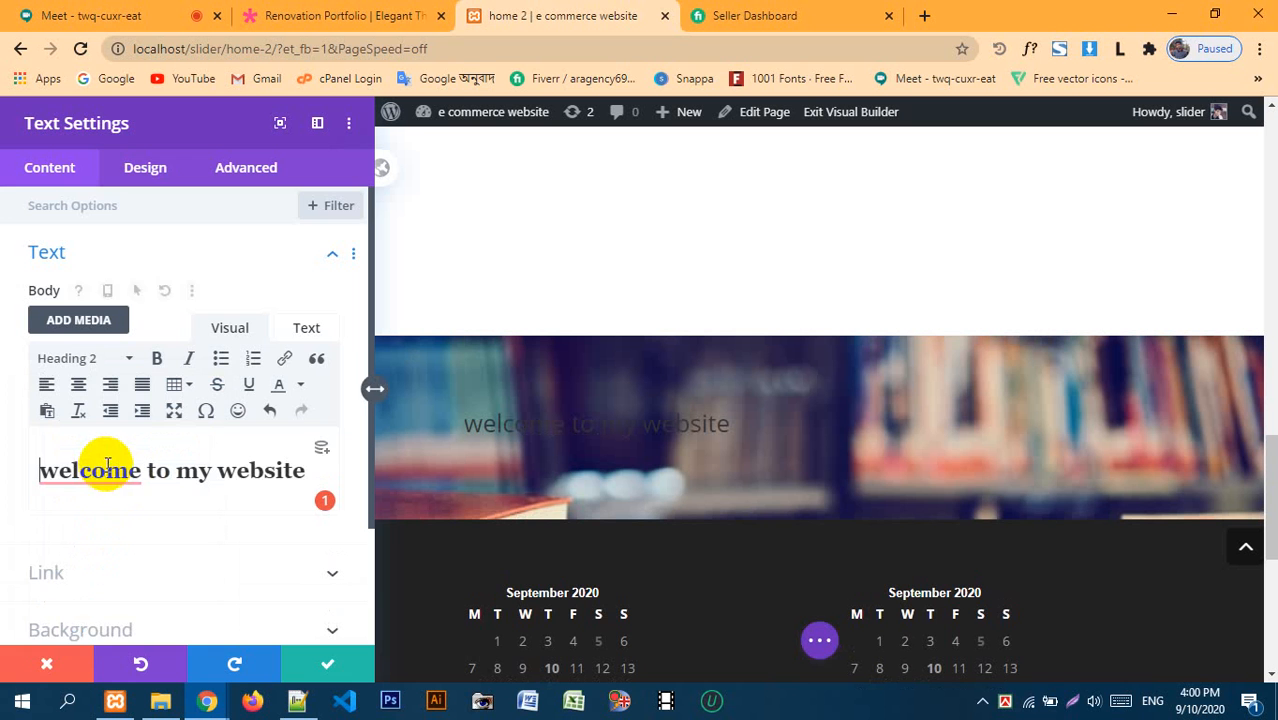
# - Style the H2 heading text white, centre-aligned and 31px
pyautogui.click(146, 170)
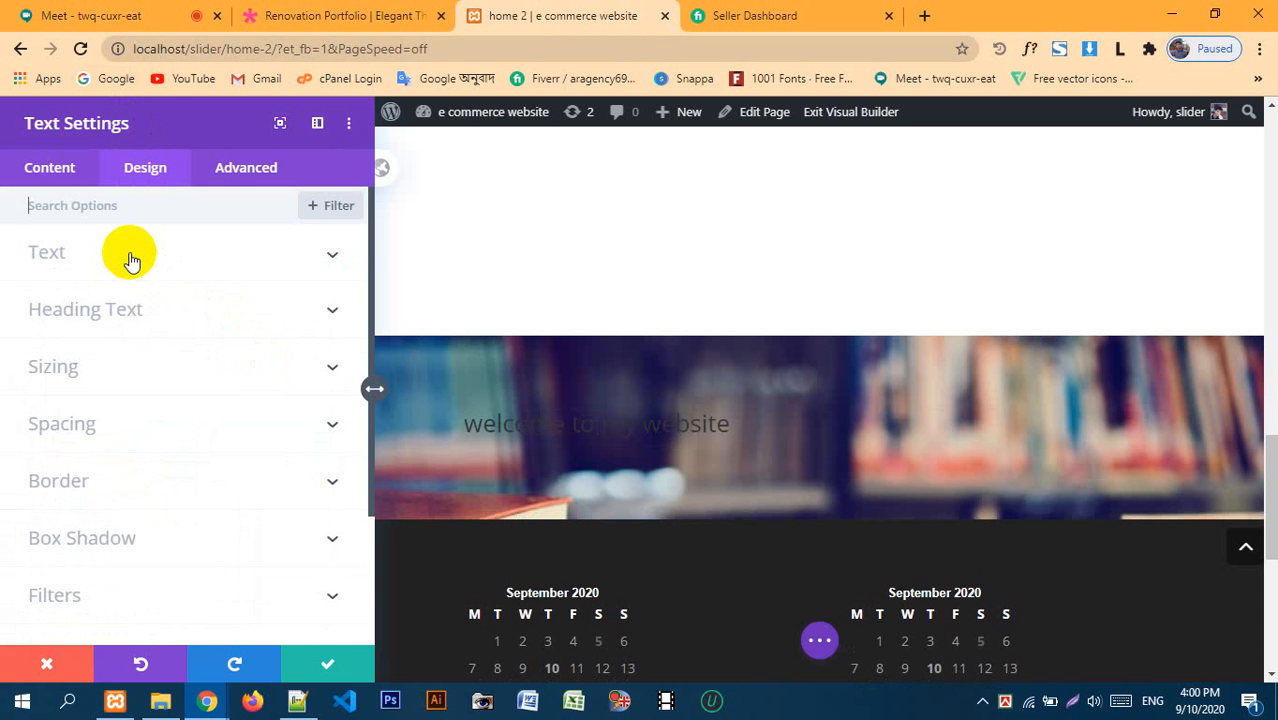
pyautogui.click(143, 311)
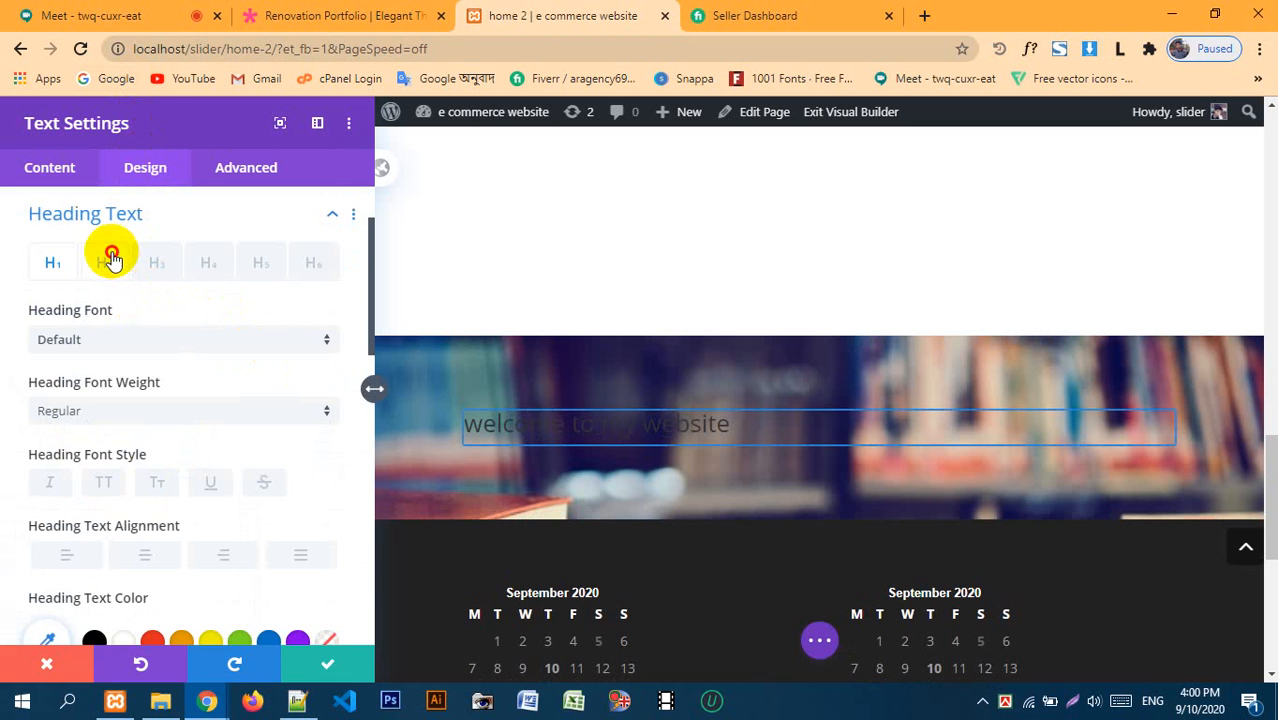
pyautogui.click(108, 260)
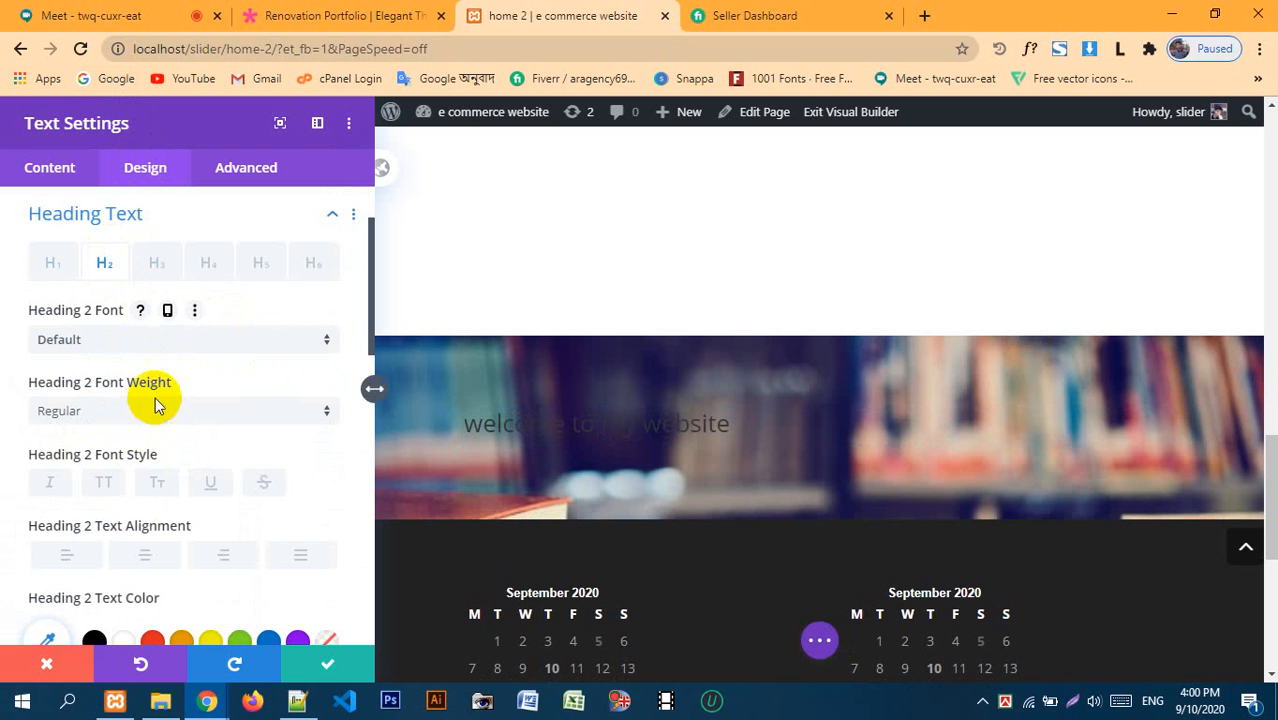
pyautogui.click(157, 350)
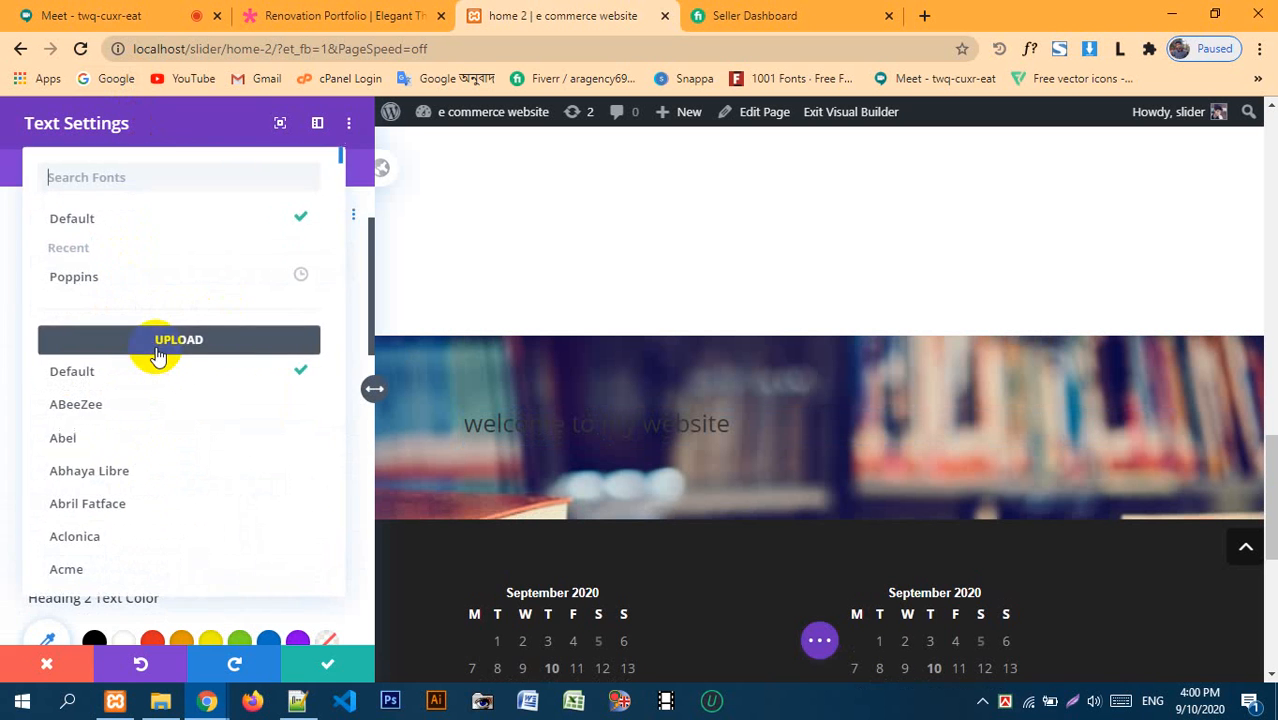
pyautogui.click(14, 362)
pyautogui.scroll(-1, 250, 382)
pyautogui.scroll(-1, 245, 385)
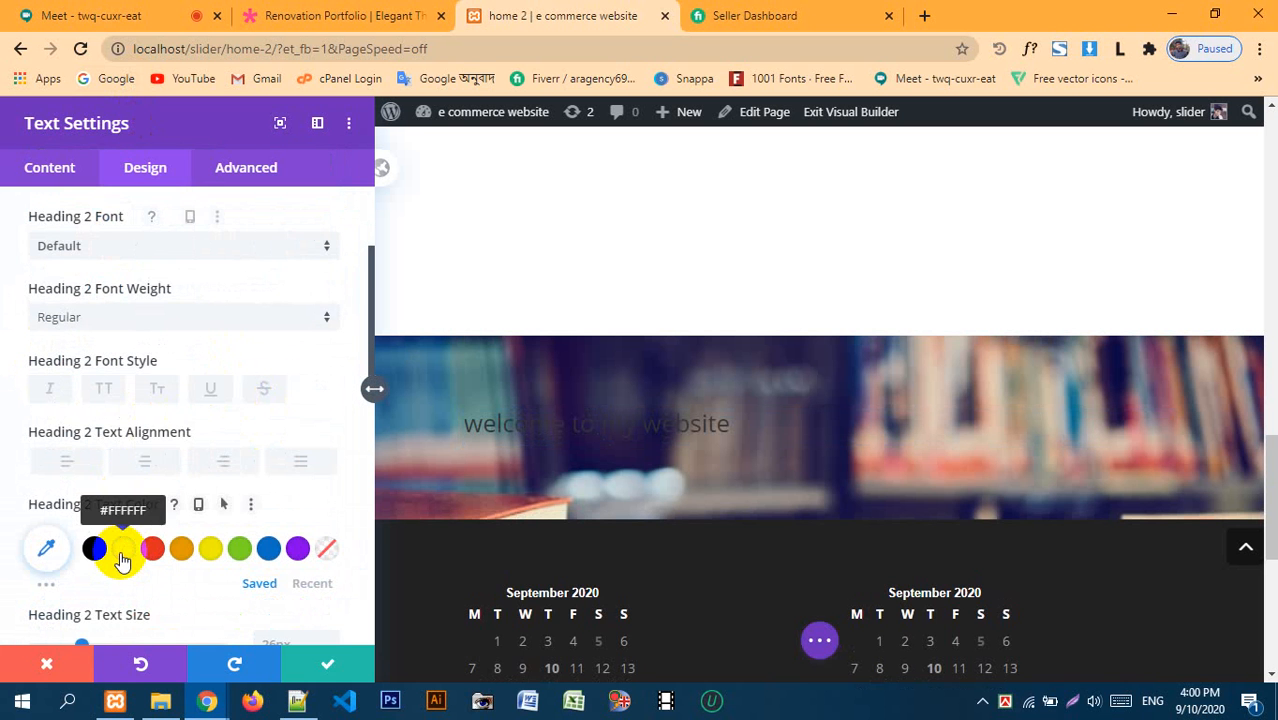
pyautogui.click(123, 548)
pyautogui.scroll(-4, 177, 451)
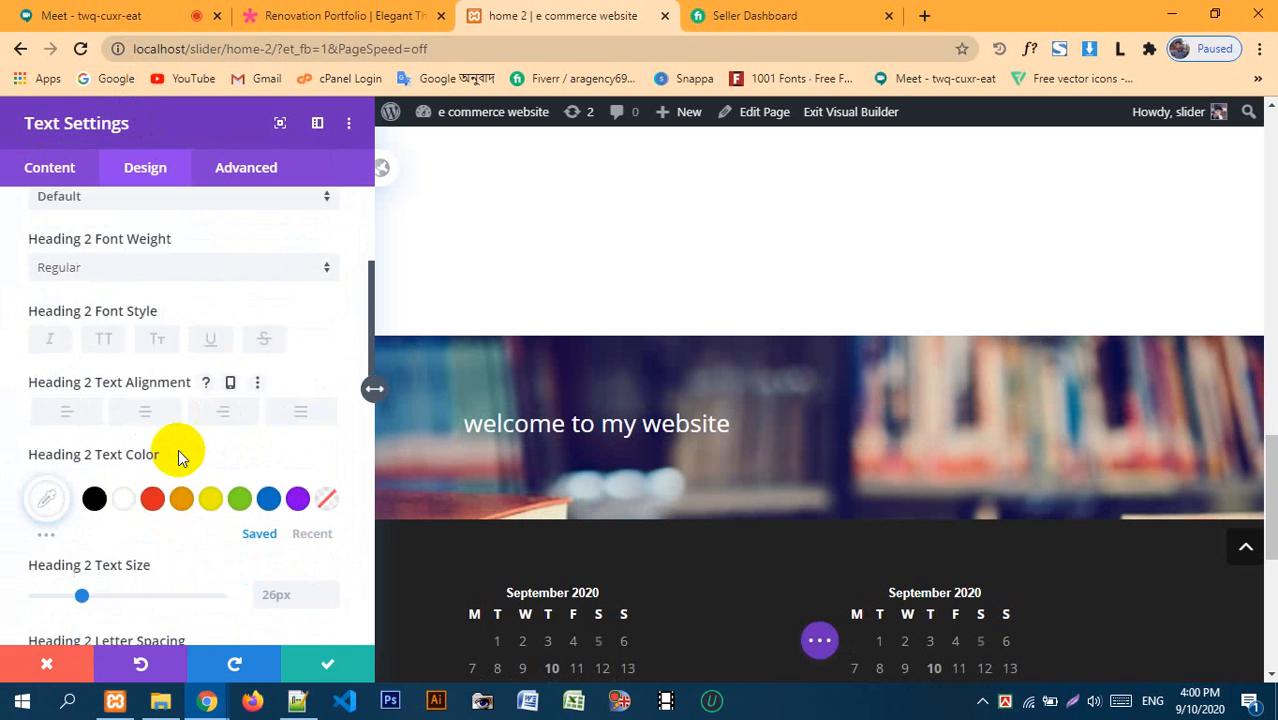
pyautogui.click(150, 272)
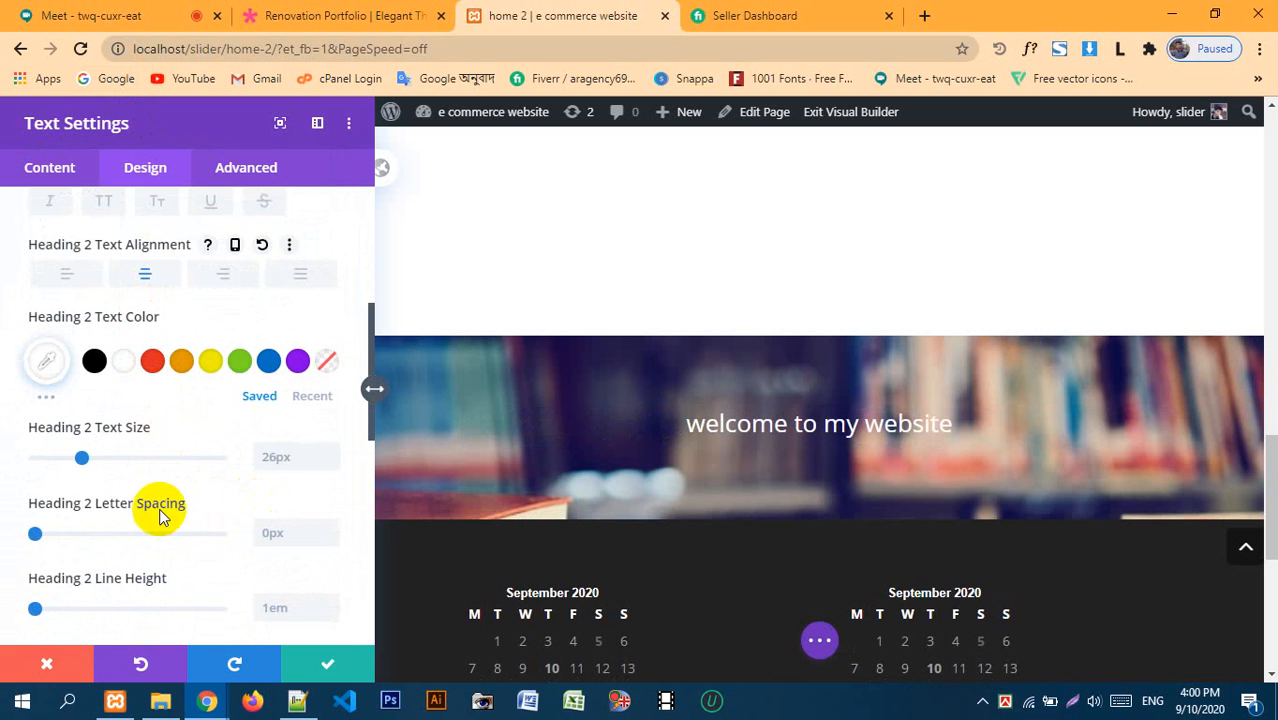
pyautogui.moveTo(82, 460); pyautogui.dragTo(91, 466)
# - Set the H2 heading weight to Bold and save the text module
pyautogui.scroll(-1, 120, 462)
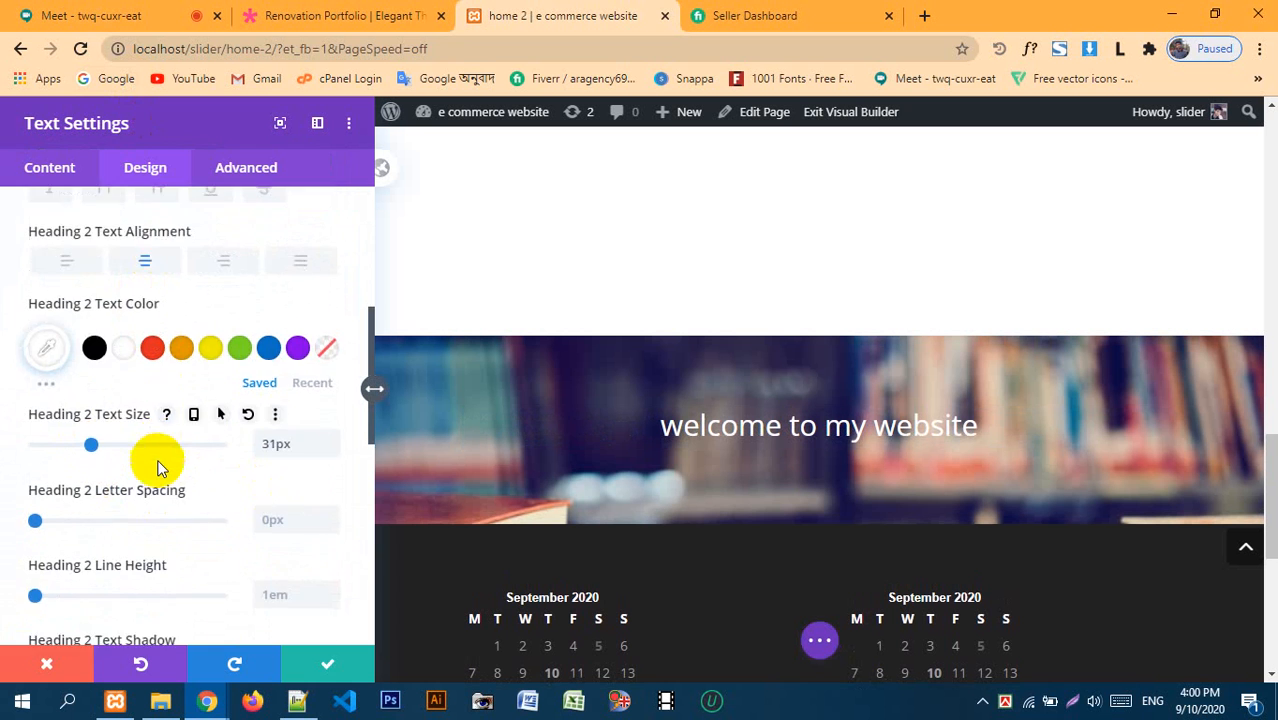
pyautogui.scroll(2, 234, 428)
pyautogui.scroll(1, 234, 437)
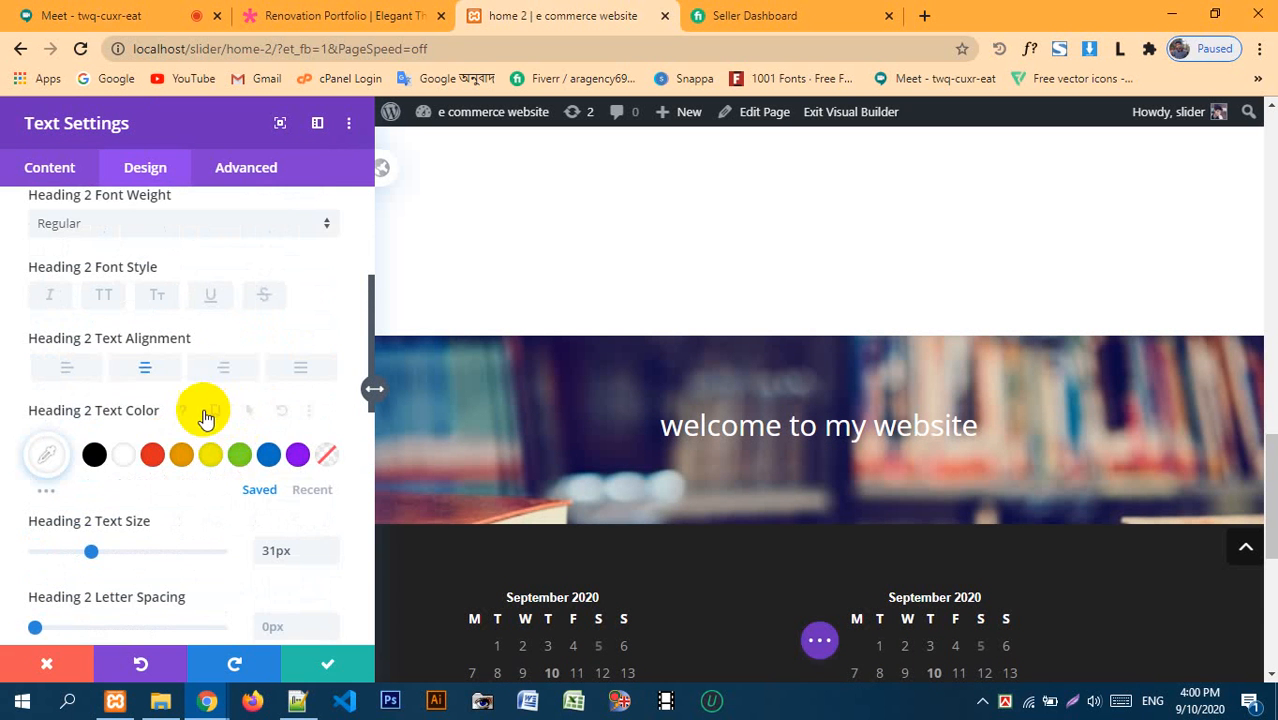
pyautogui.scroll(2, 215, 397)
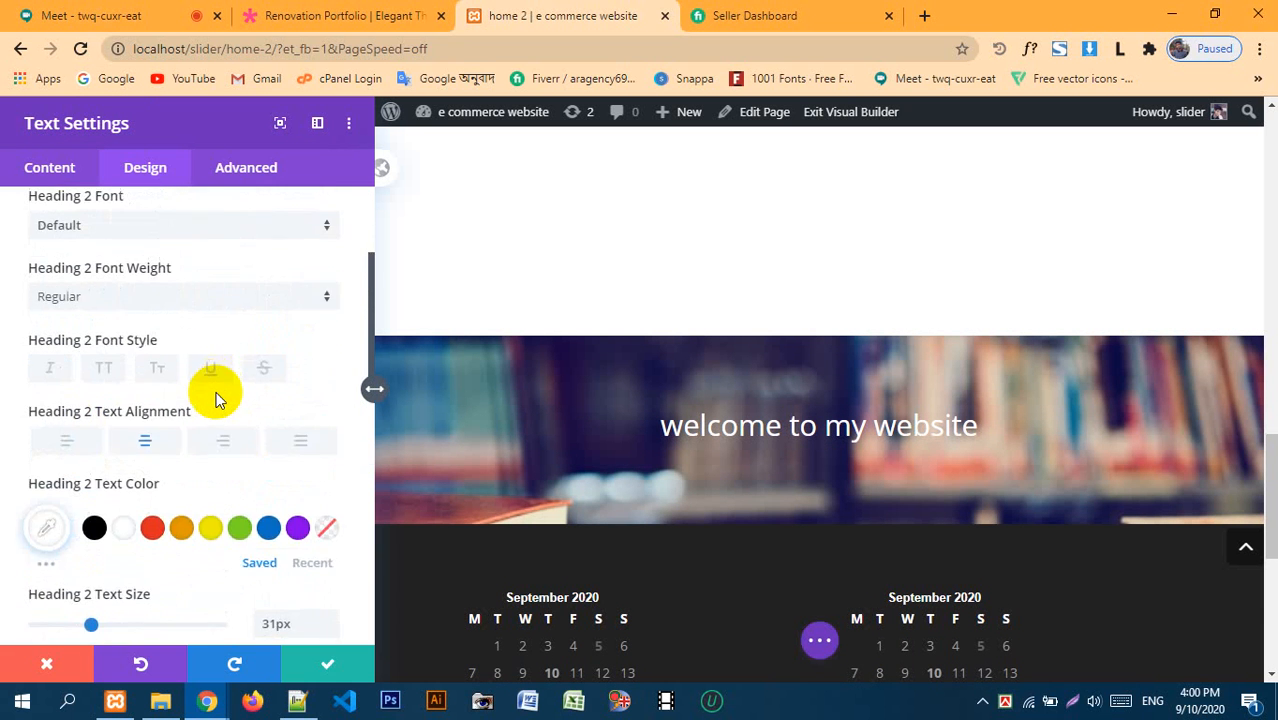
pyautogui.scroll(-7, 215, 397)
pyautogui.scroll(-2, 228, 379)
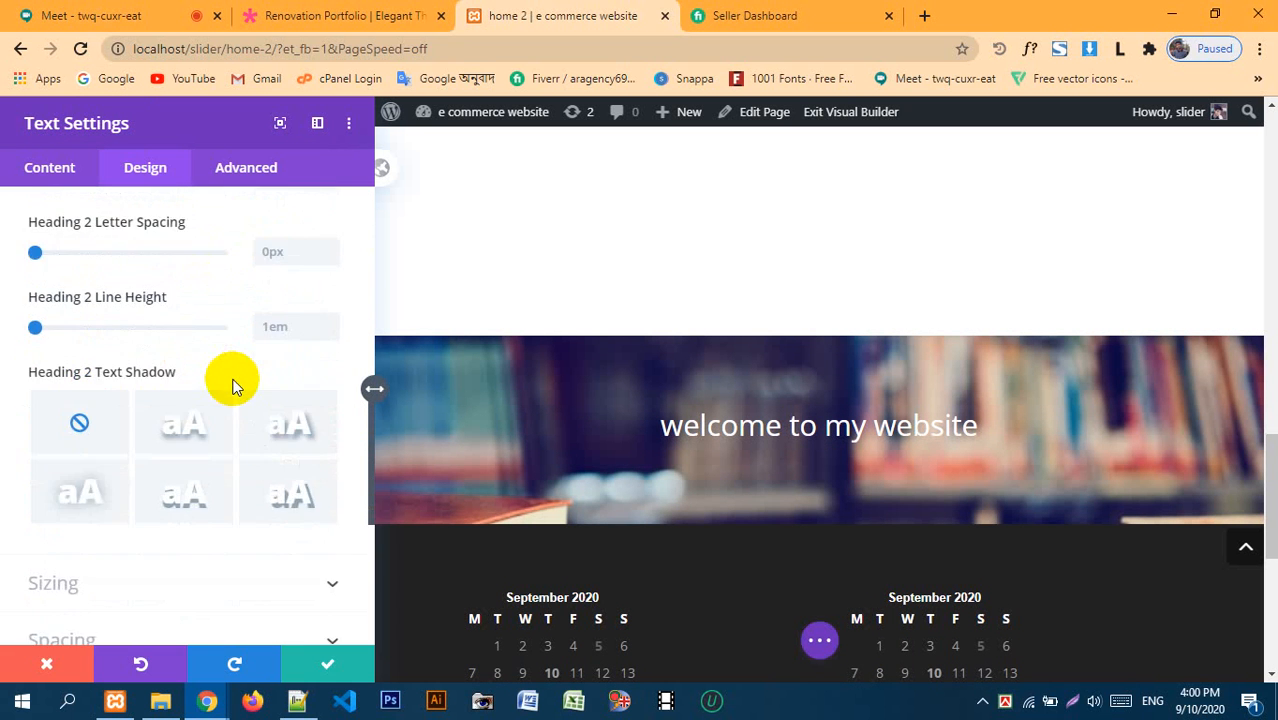
pyautogui.scroll(5, 228, 379)
pyautogui.scroll(5, 232, 385)
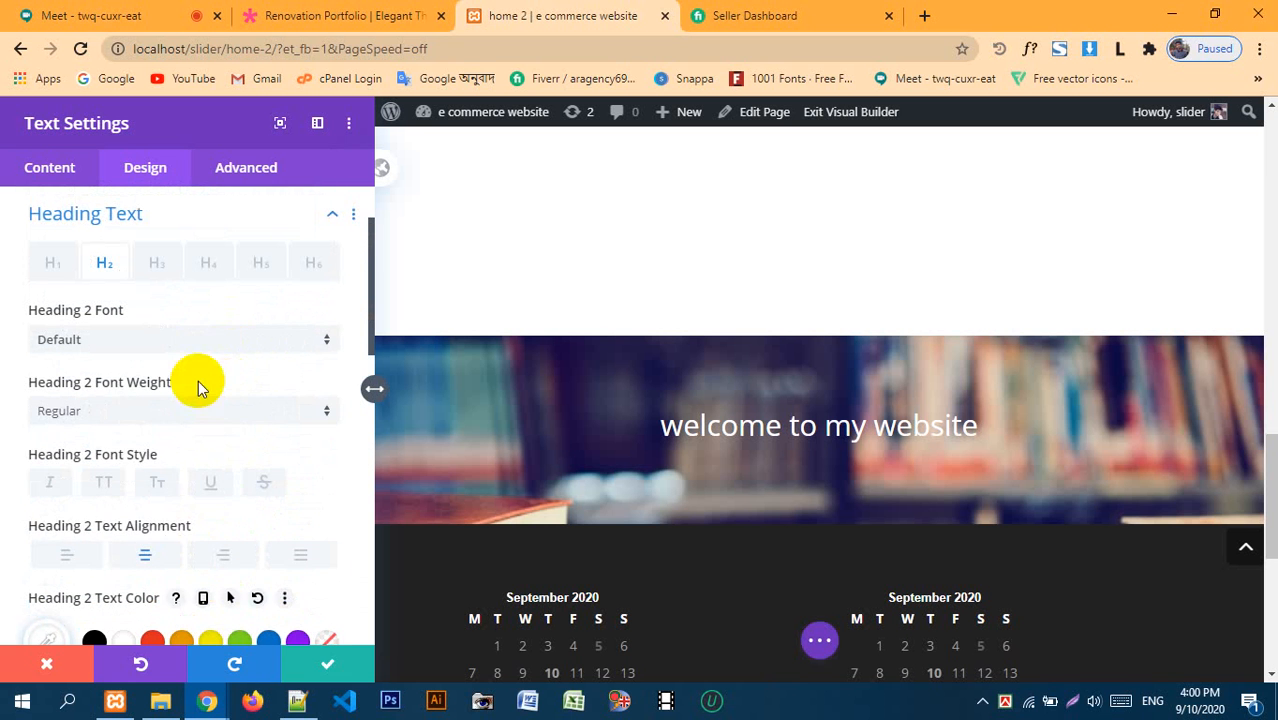
pyautogui.click(130, 408)
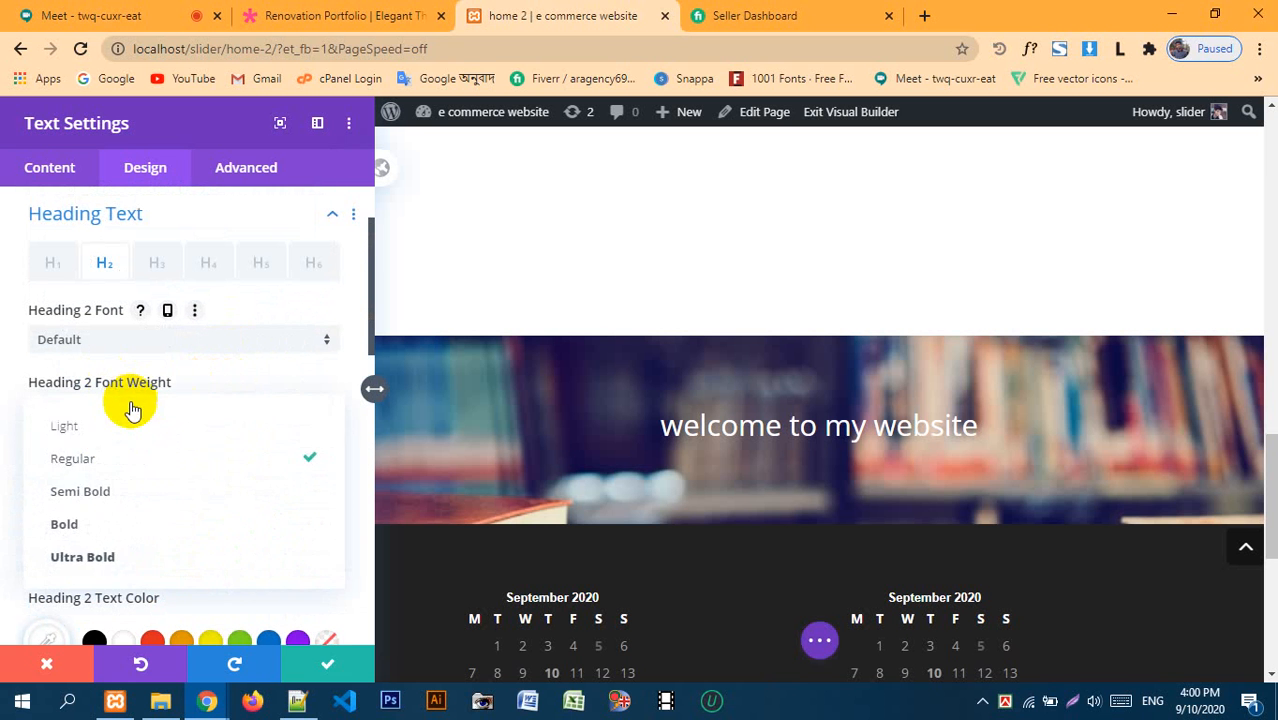
pyautogui.click(93, 536)
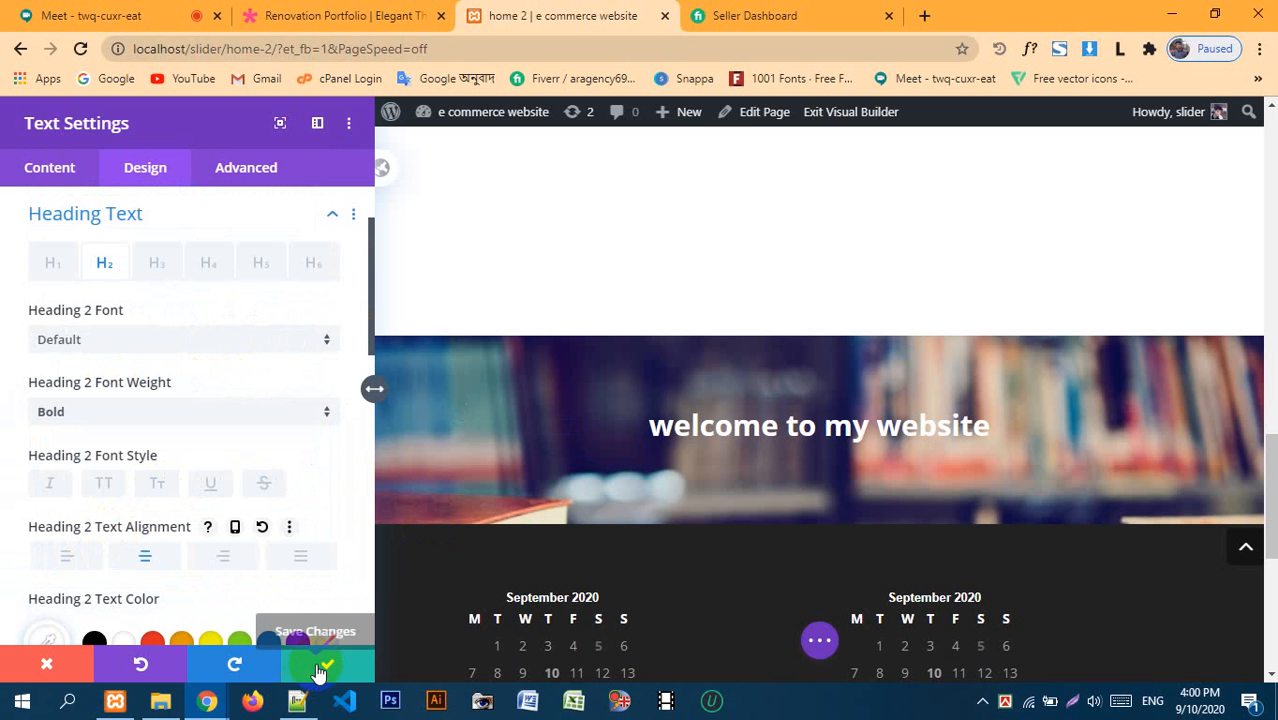
pyautogui.click(319, 662)
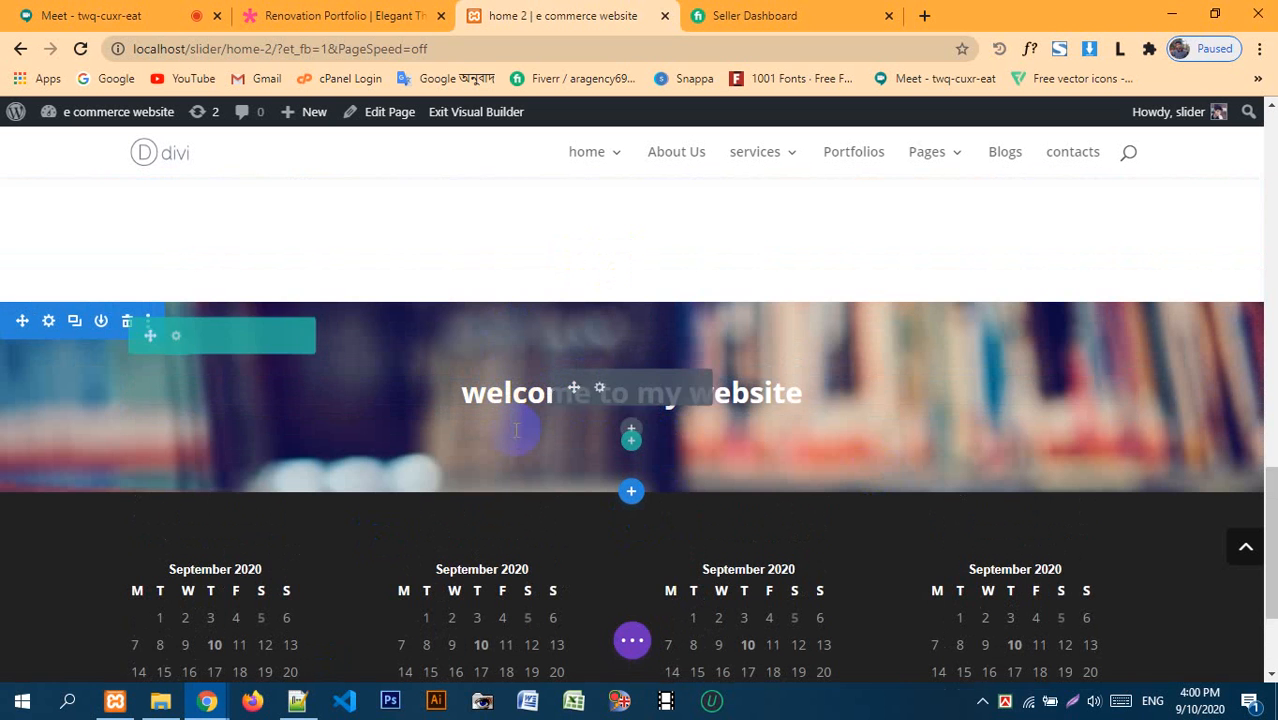
# - Open the hero section's settings on its Design tab
pyautogui.click(50, 322)
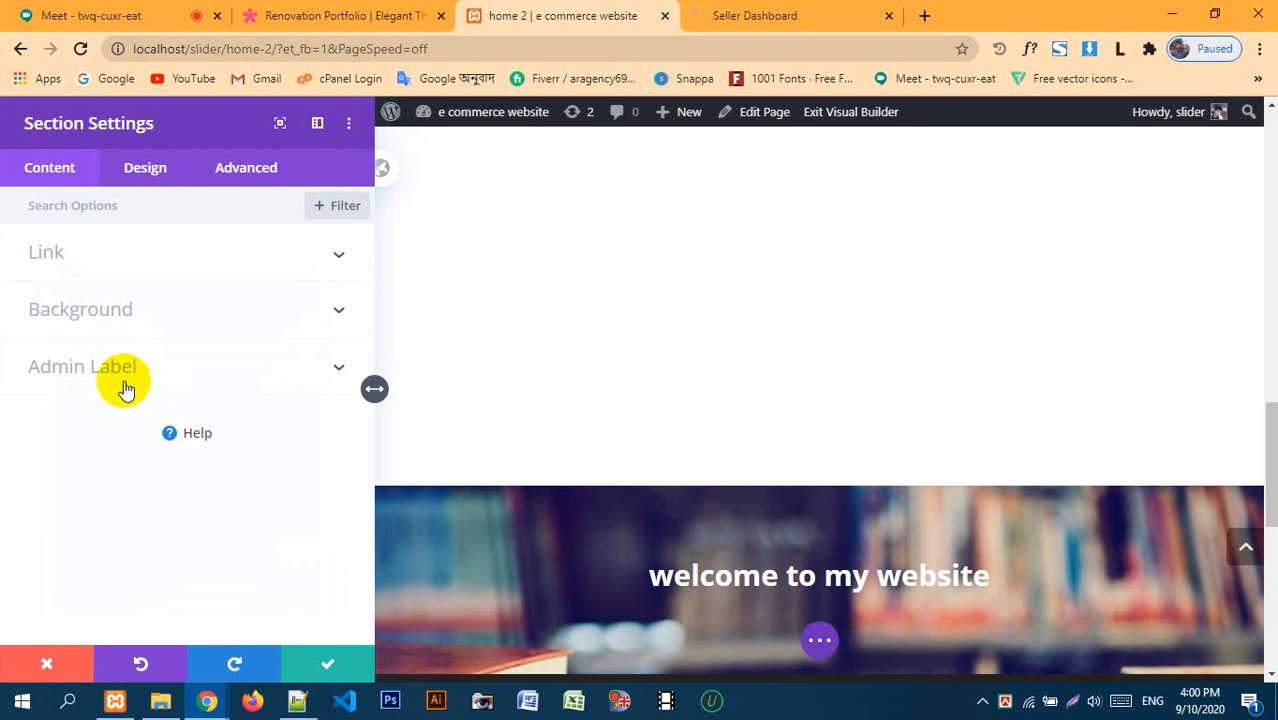
pyautogui.click(266, 173)
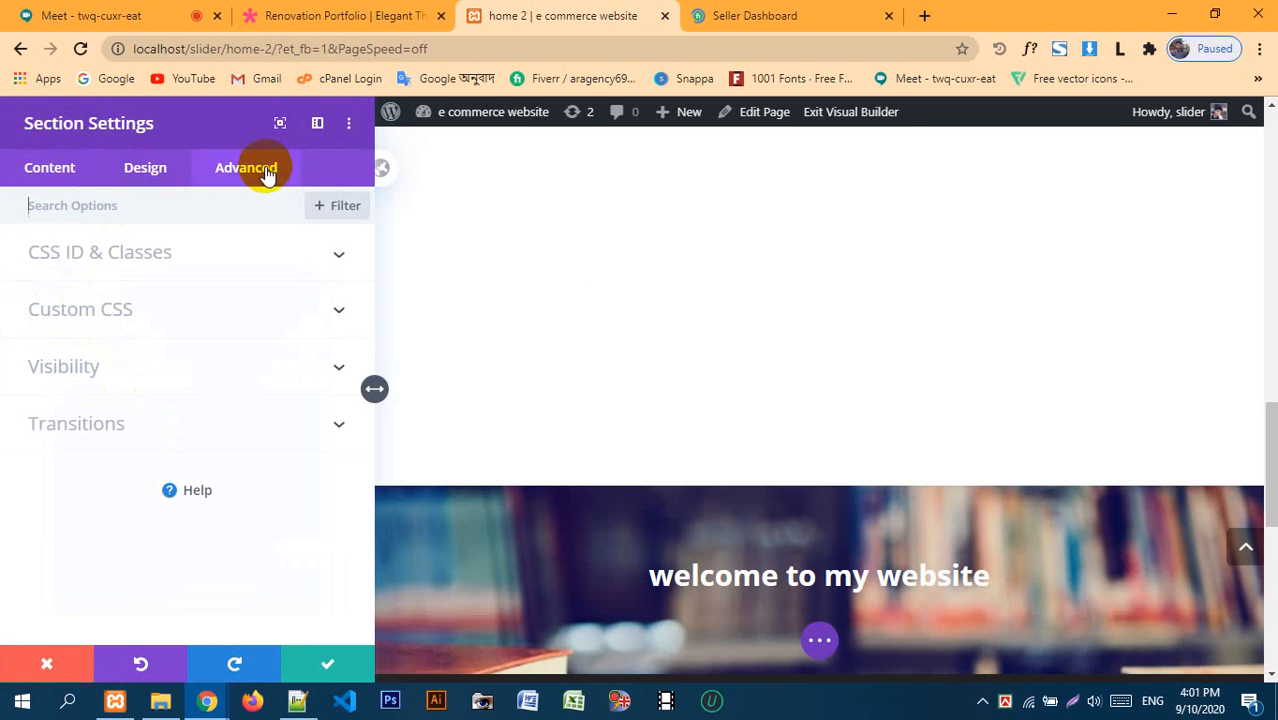
pyautogui.click(135, 176)
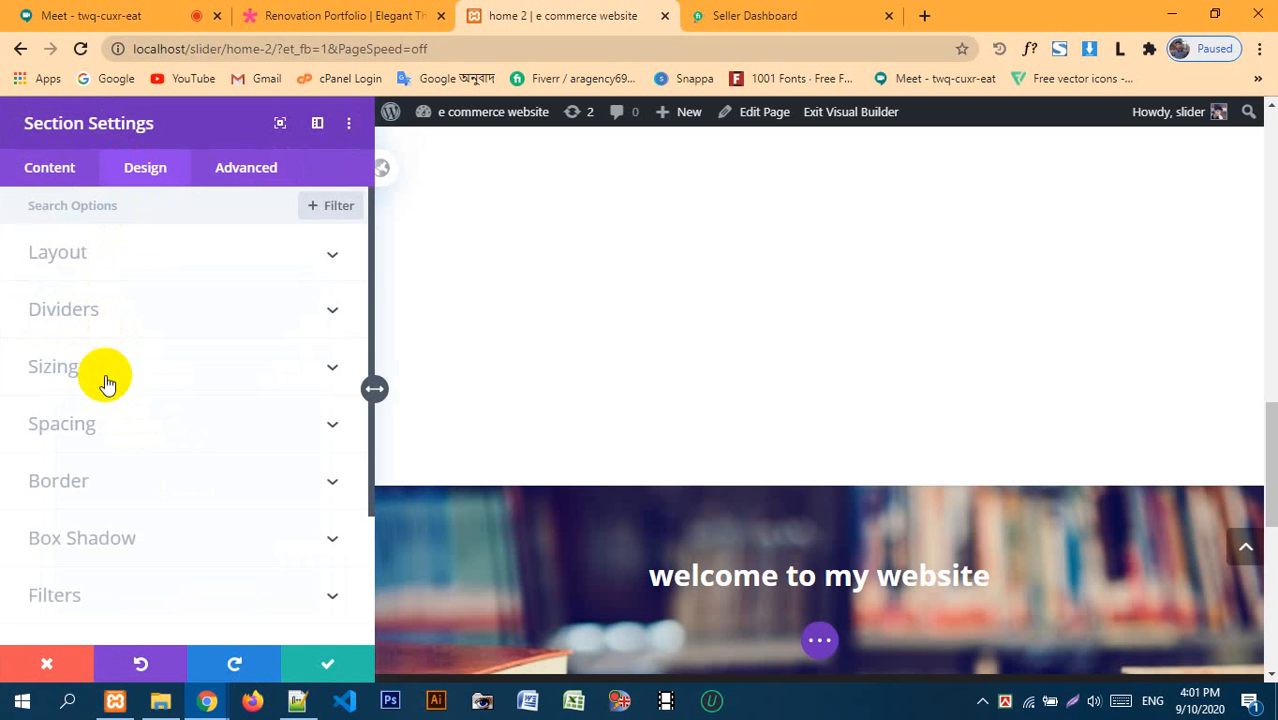
# - Set the hero section's linked top and bottom padding to 200px and save
pyautogui.click(104, 428)
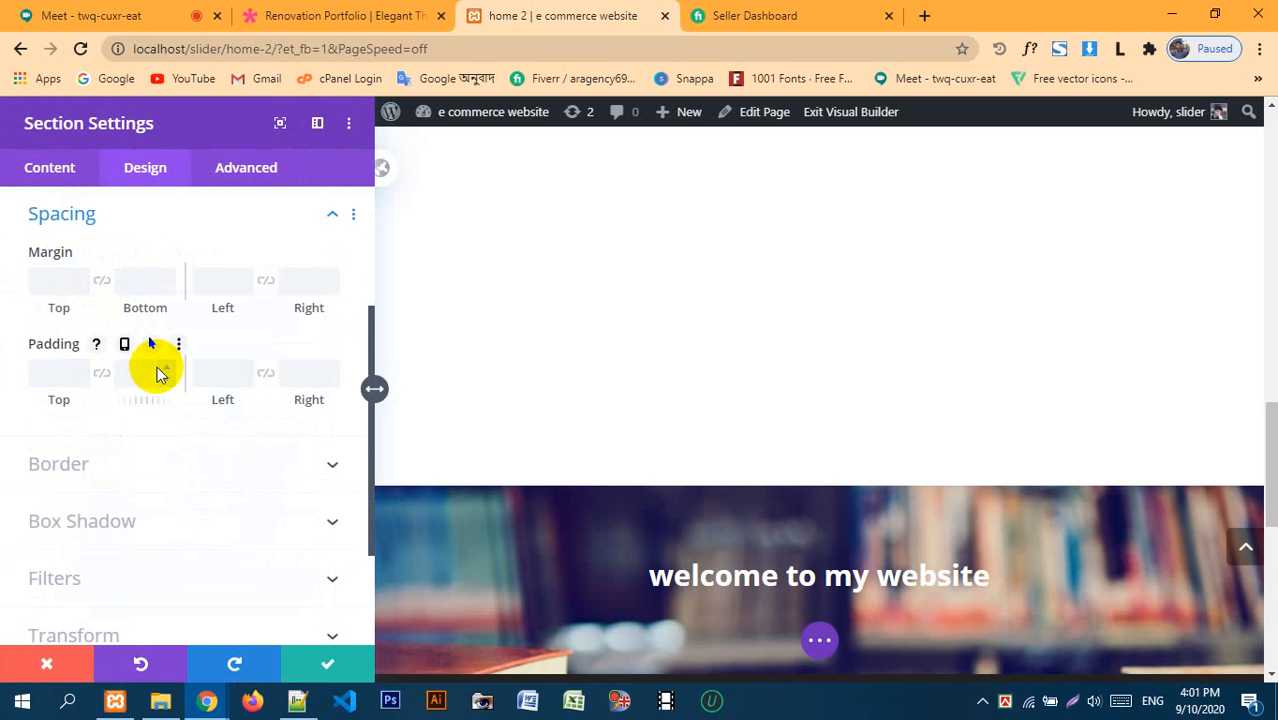
pyautogui.click(102, 374)
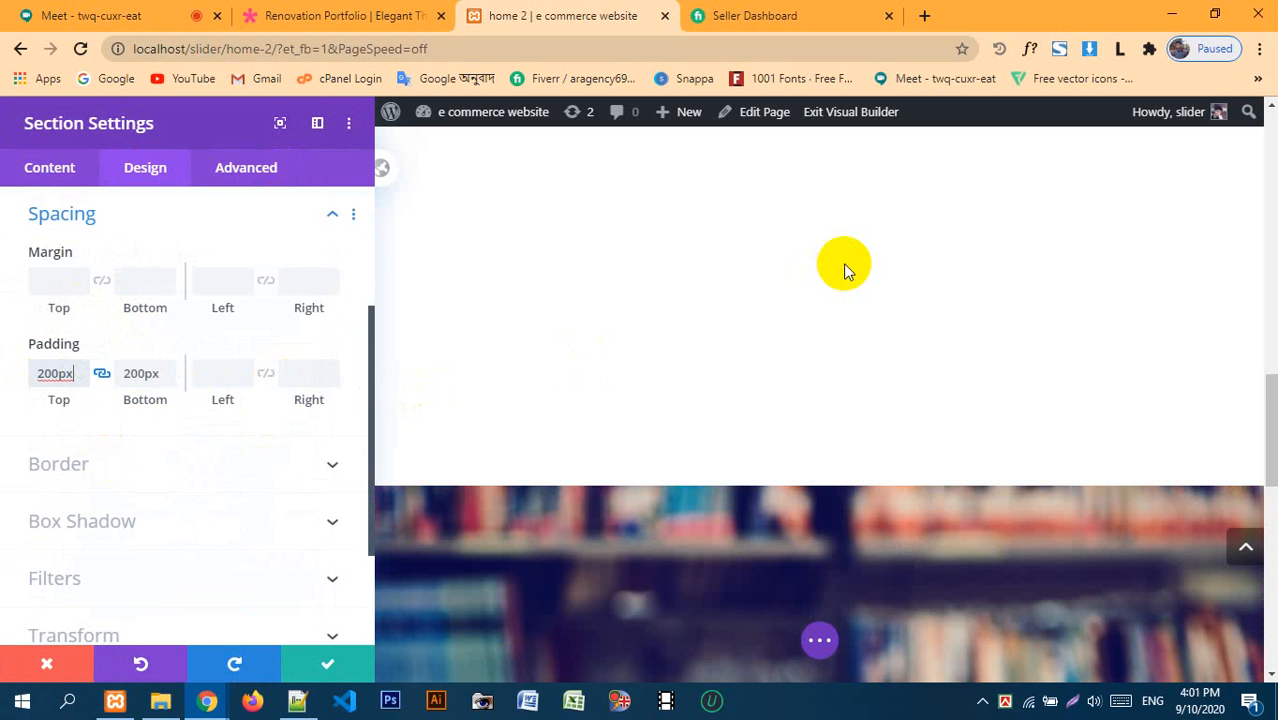
pyautogui.scroll(-4, 846, 270)
pyautogui.scroll(-3, 845, 330)
pyautogui.scroll(5, 840, 343)
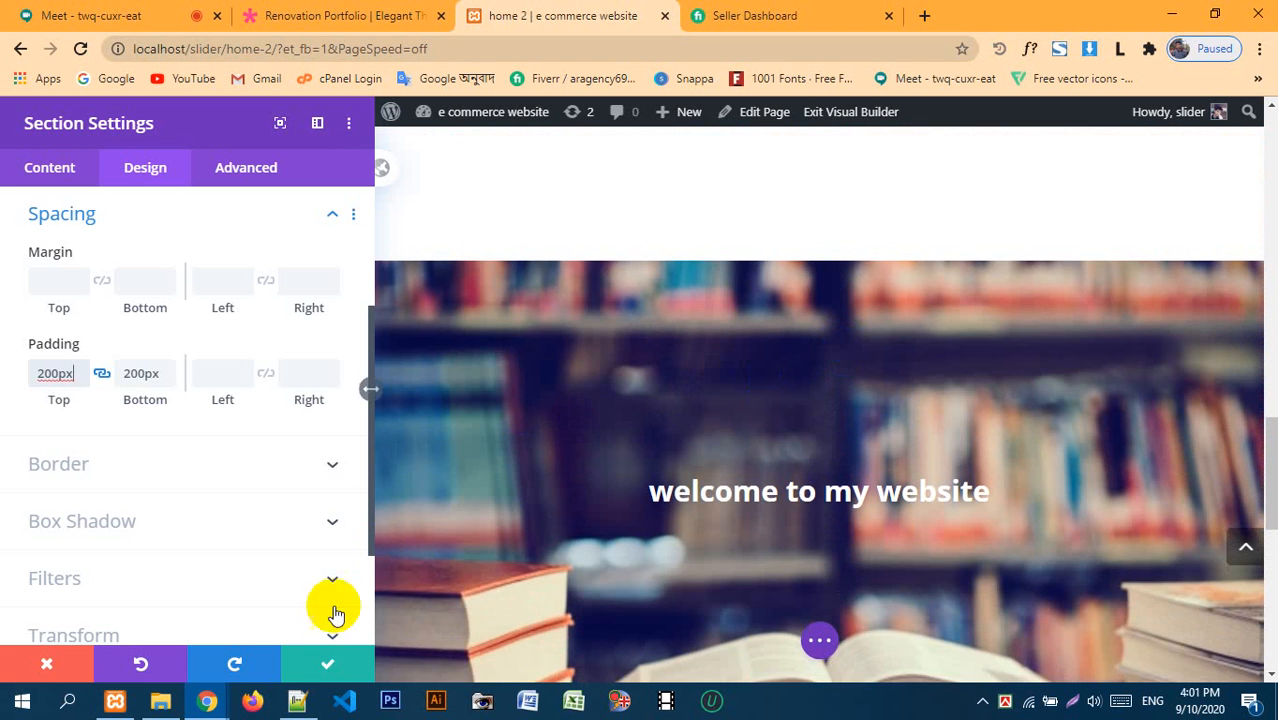
pyautogui.click(318, 669)
pyautogui.scroll(2, 830, 405)
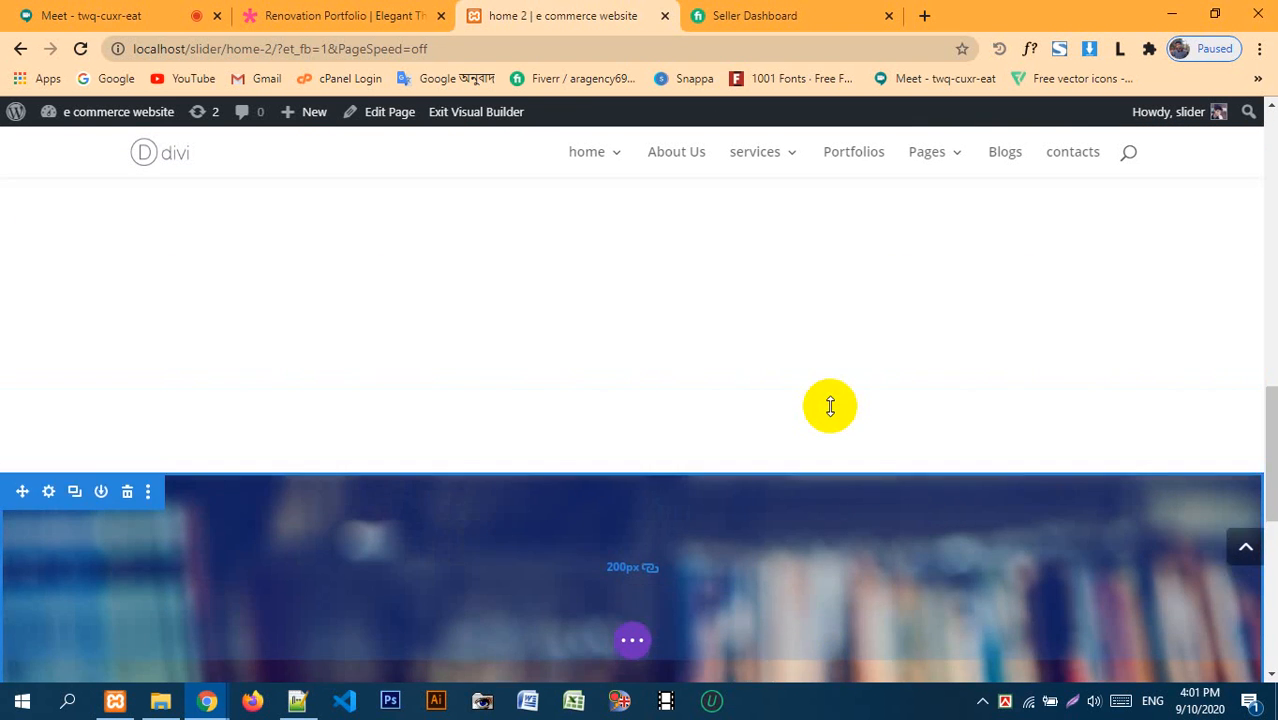
pyautogui.scroll(-3, 860, 410)
pyautogui.scroll(-2, 900, 430)
pyautogui.scroll(2, 936, 463)
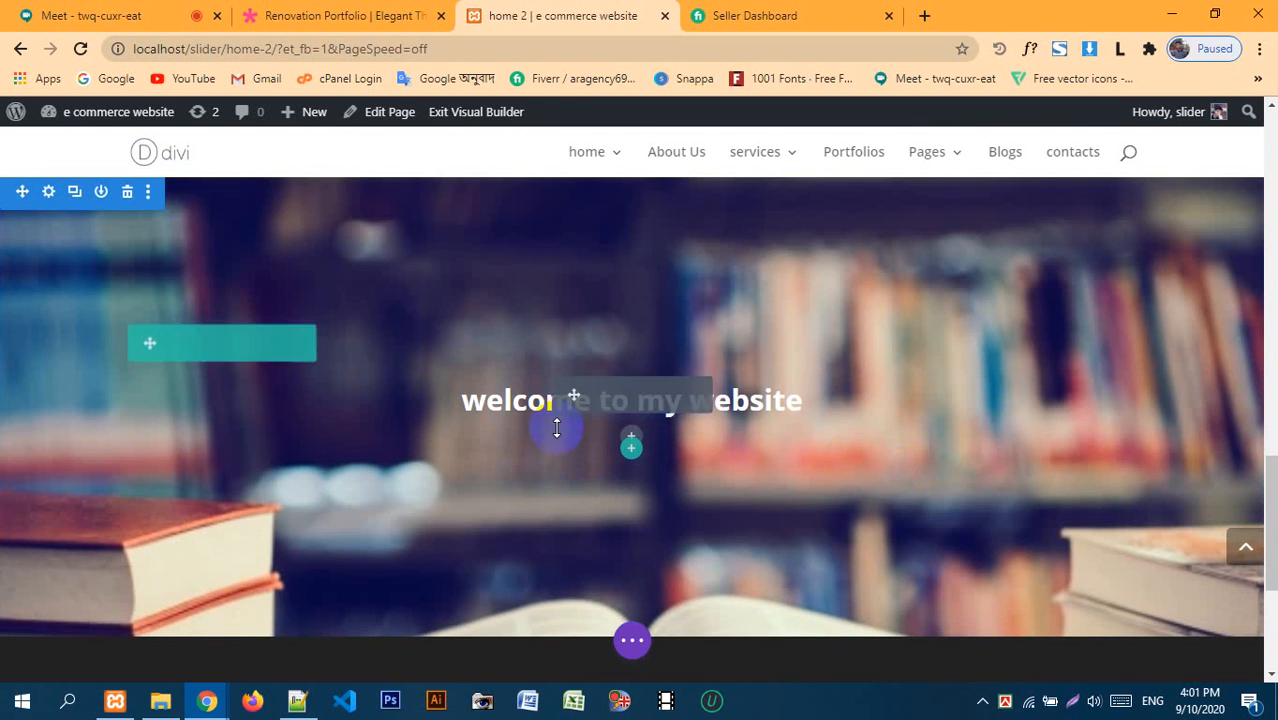
pyautogui.click(49, 192)
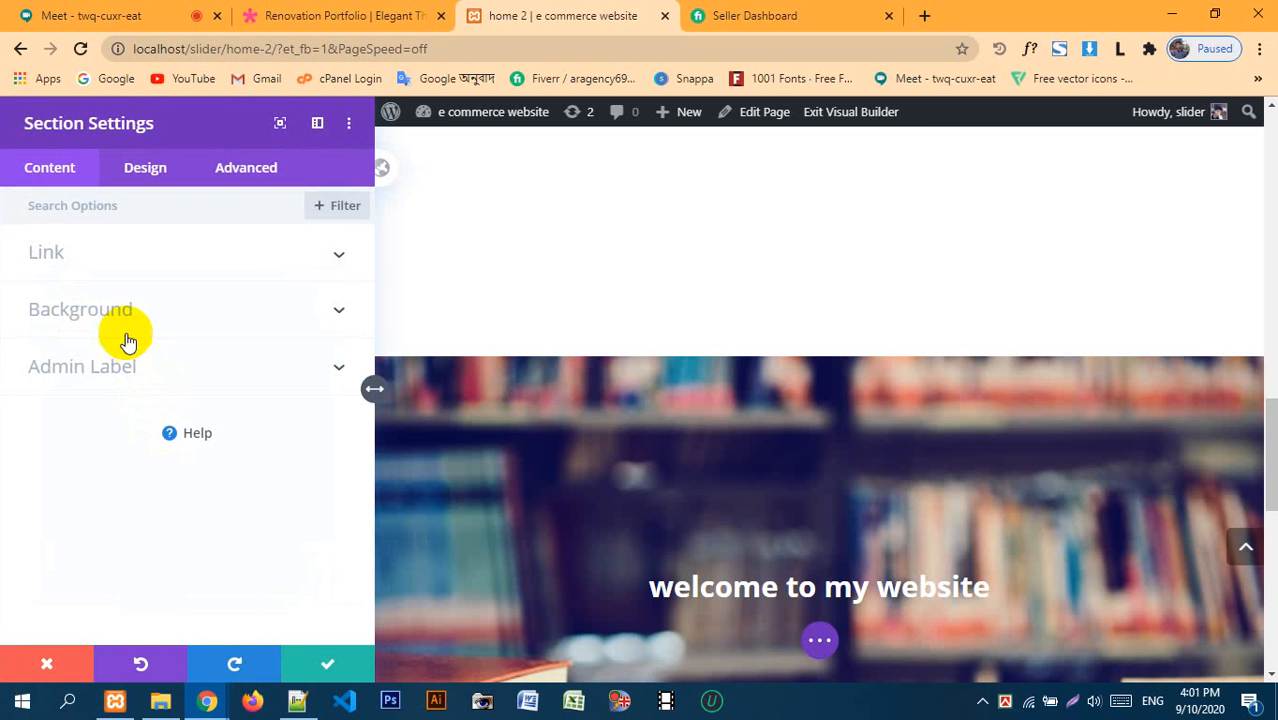
pyautogui.click(117, 309)
pyautogui.scroll(-2, 805, 470)
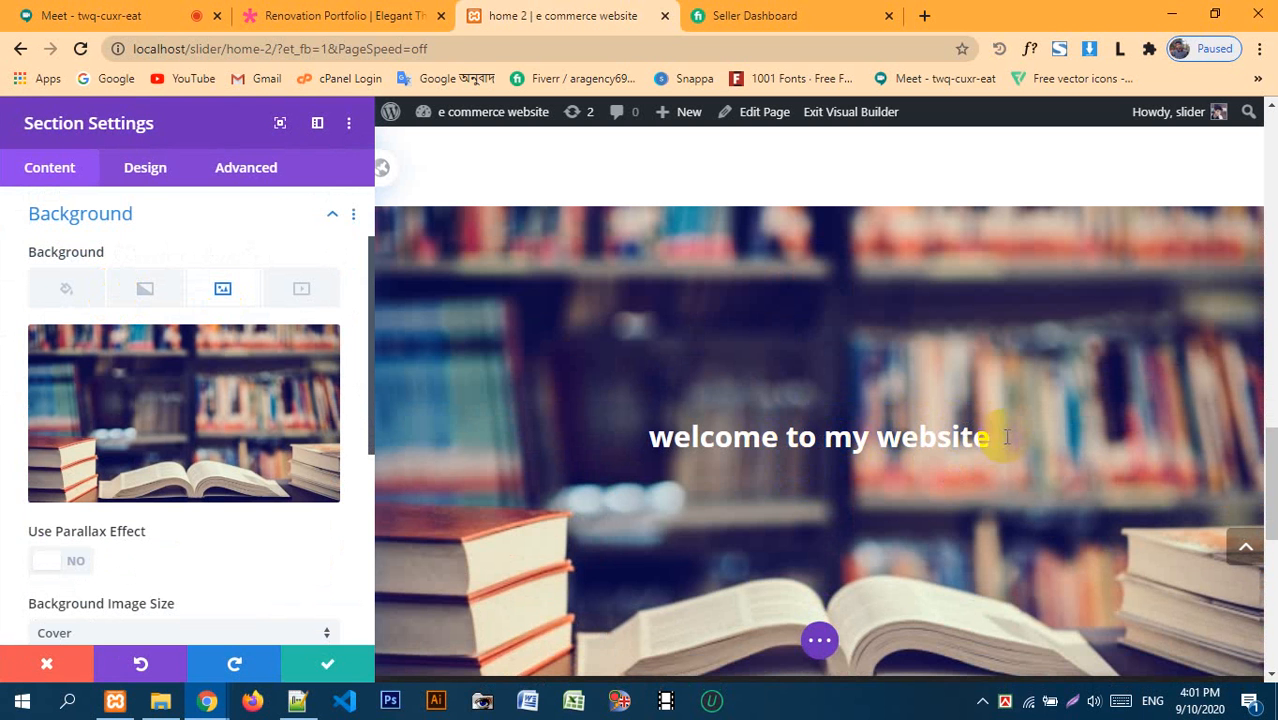
pyautogui.scroll(-4, 160, 395)
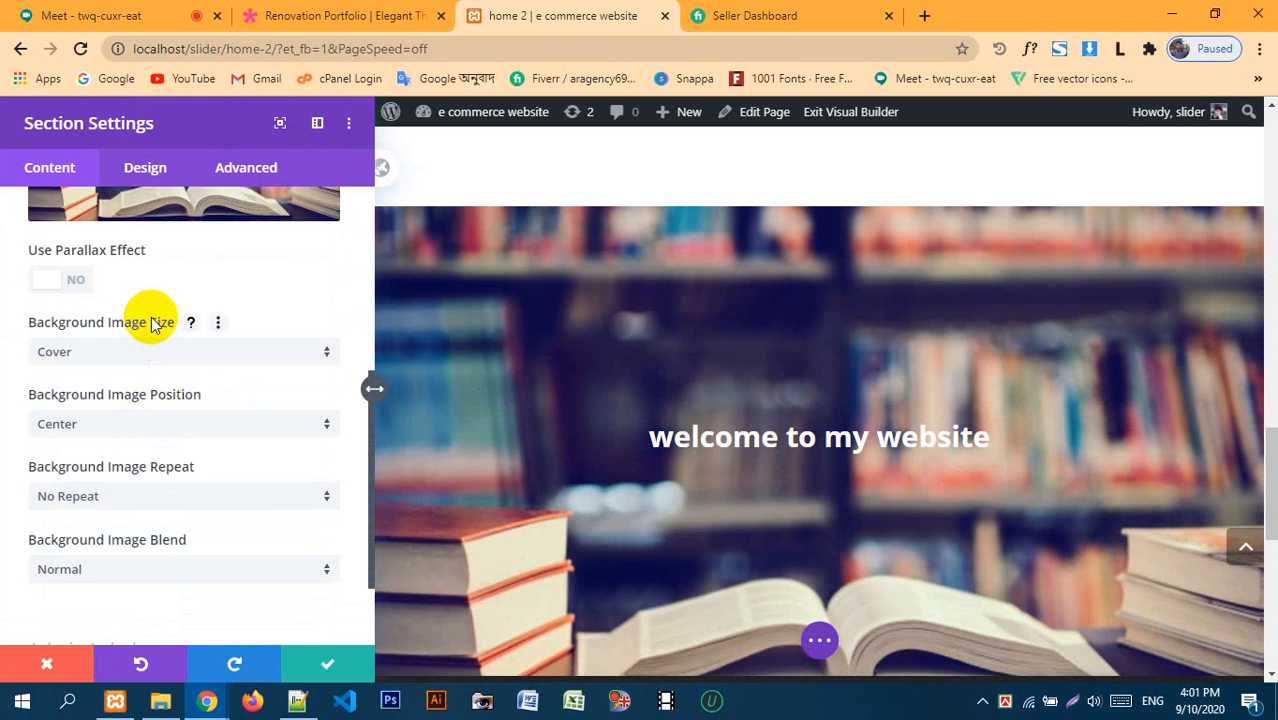
pyautogui.click(38, 8)
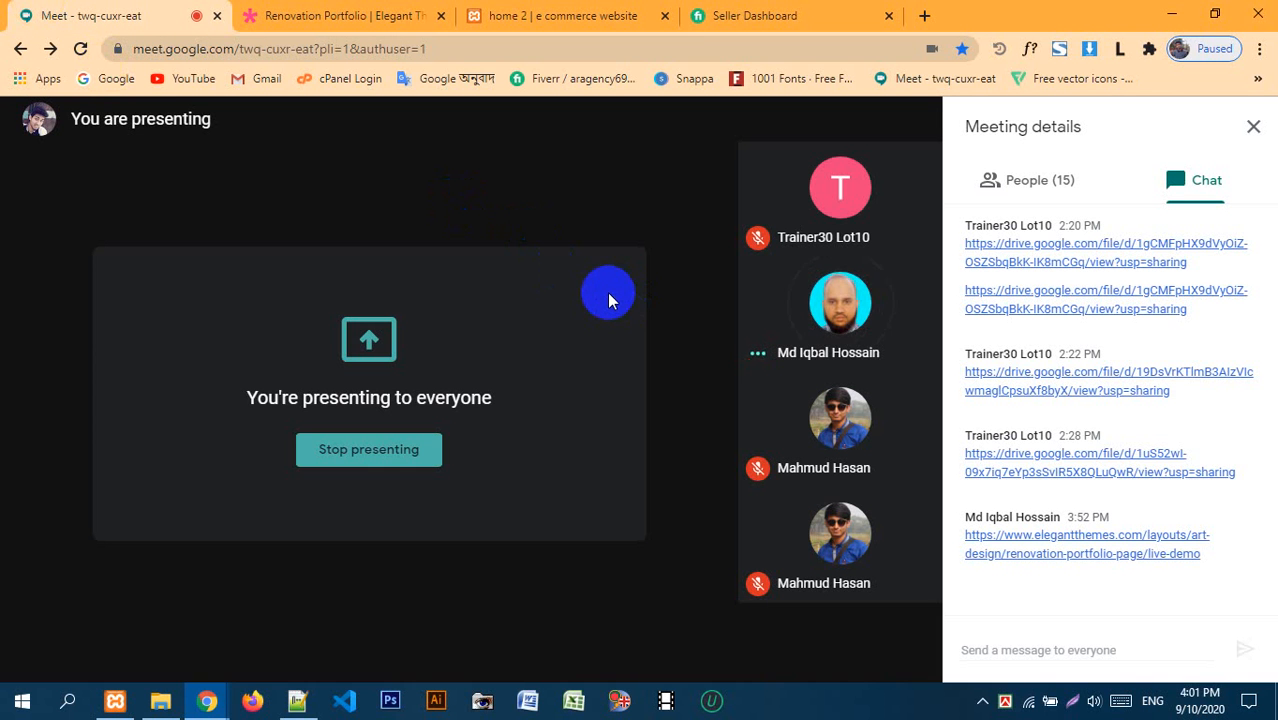
pyautogui.click(549, 20)
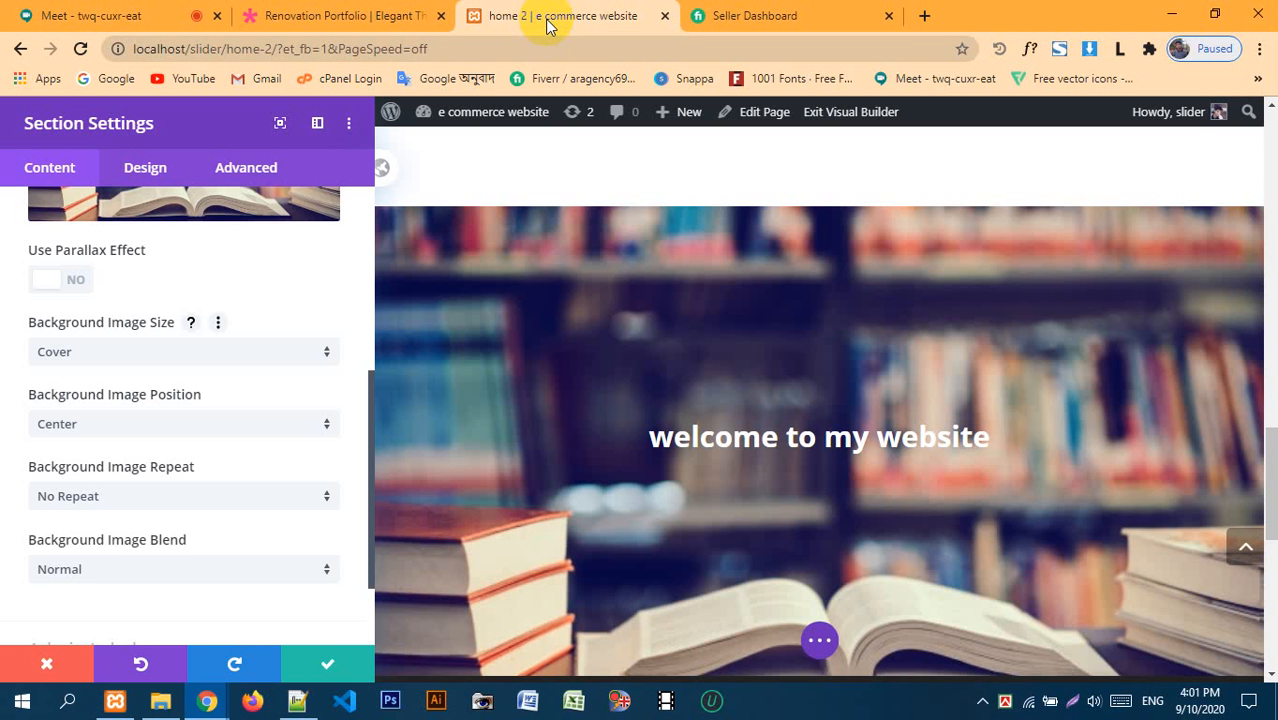
pyautogui.scroll(-2, 918, 300)
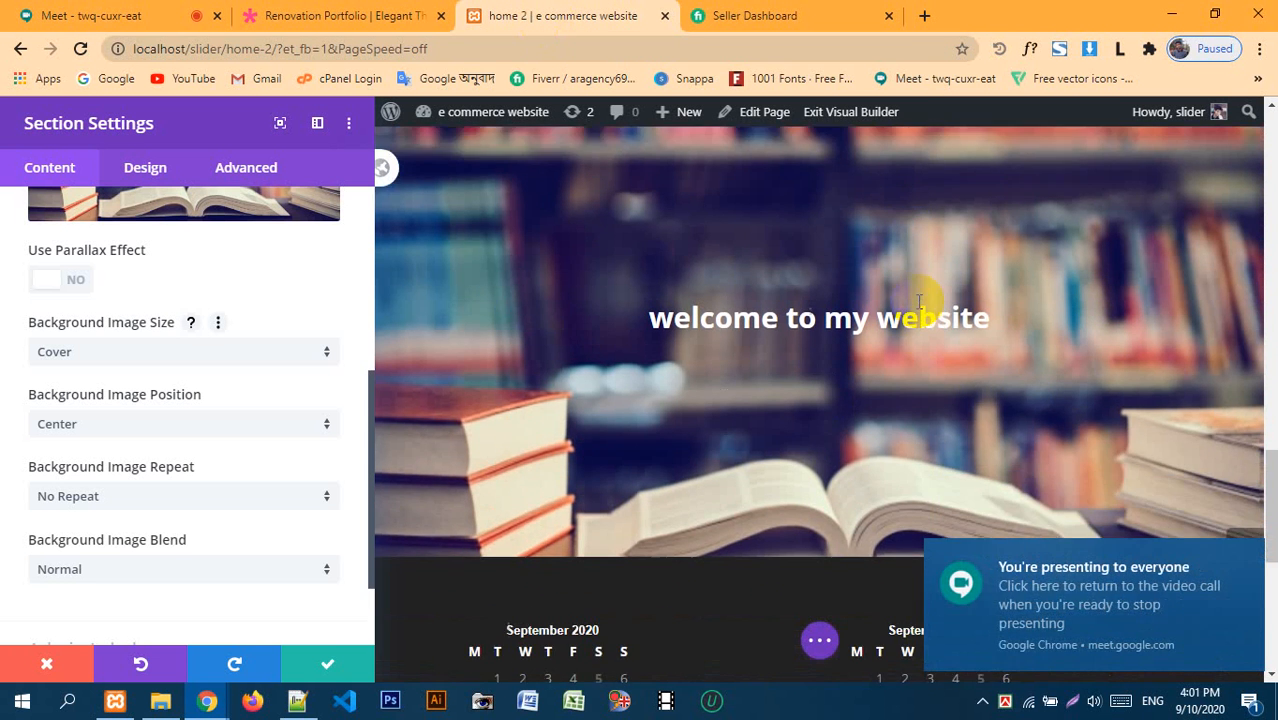
pyautogui.scroll(2, 918, 301)
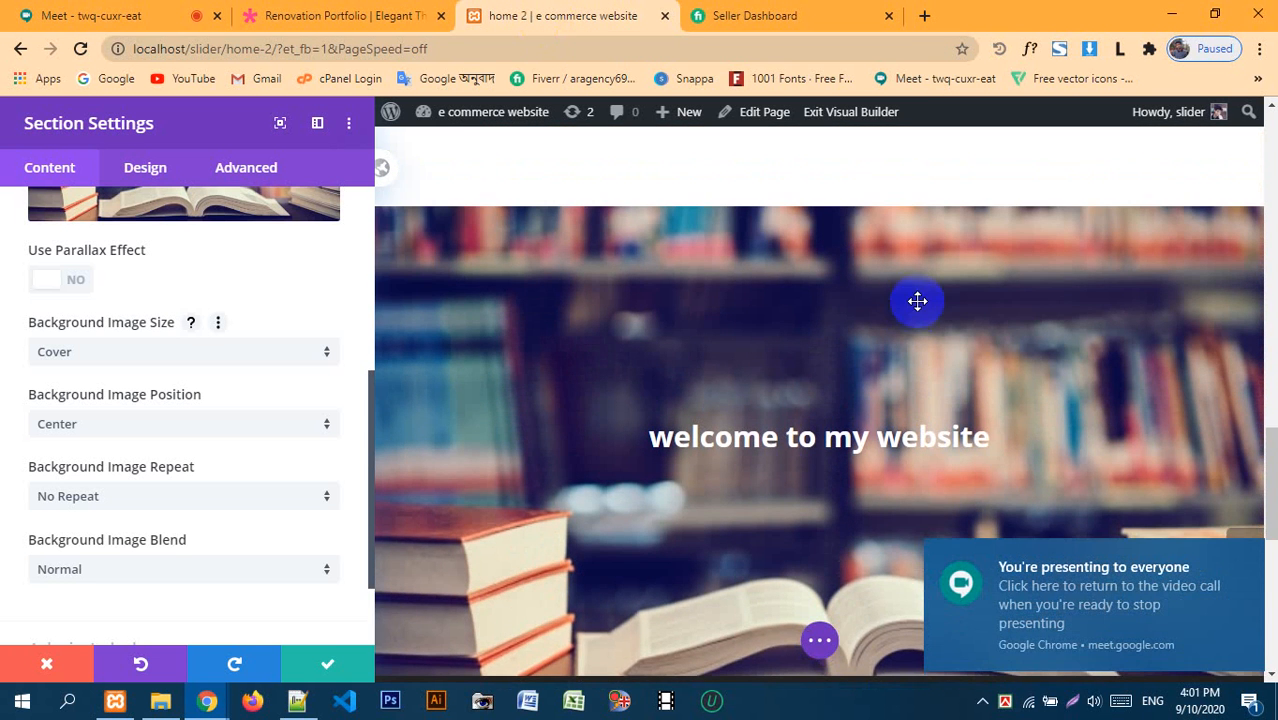
pyautogui.click(300, 678)
pyautogui.scroll(-2, 775, 280)
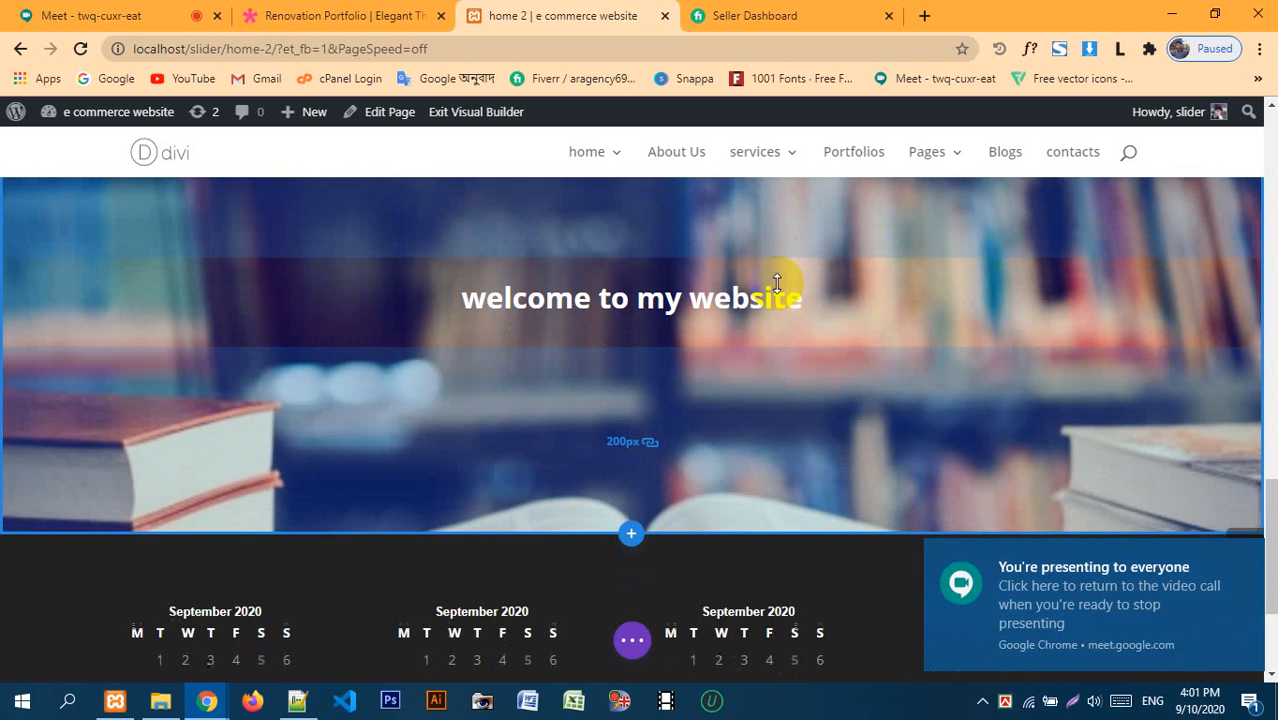
pyautogui.scroll(1, 808, 587)
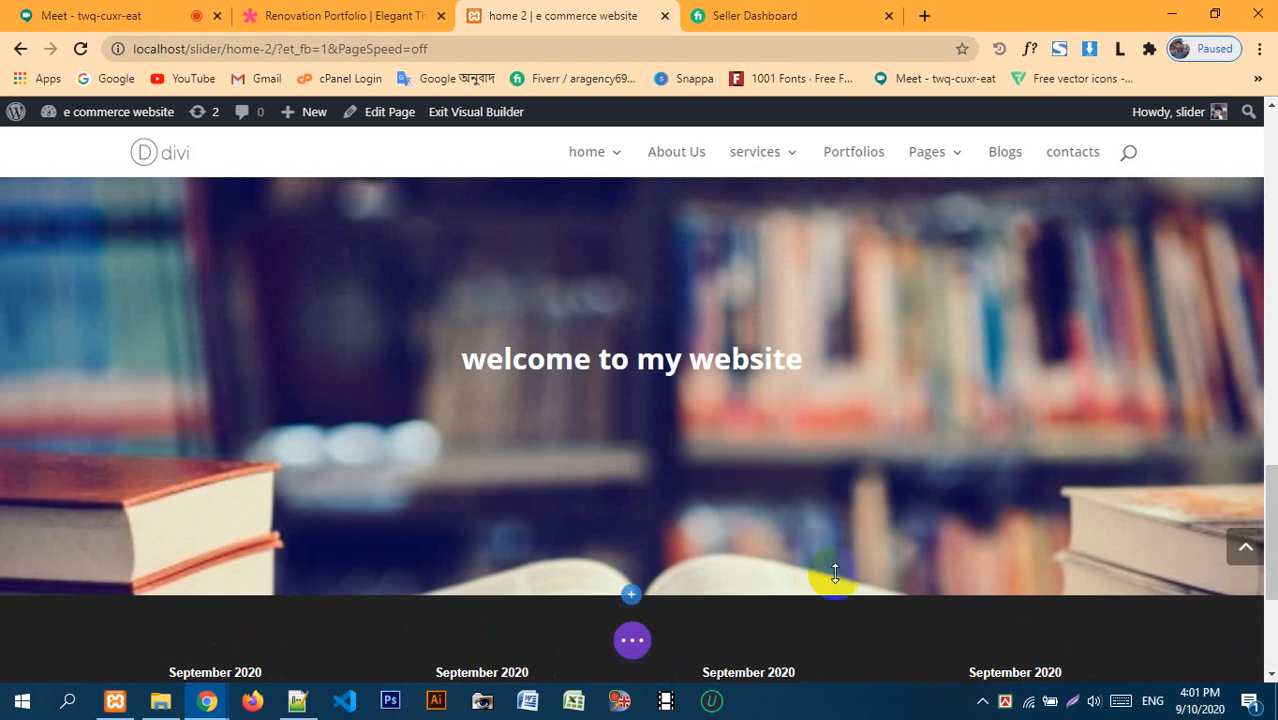
pyautogui.moveTo(965, 328)
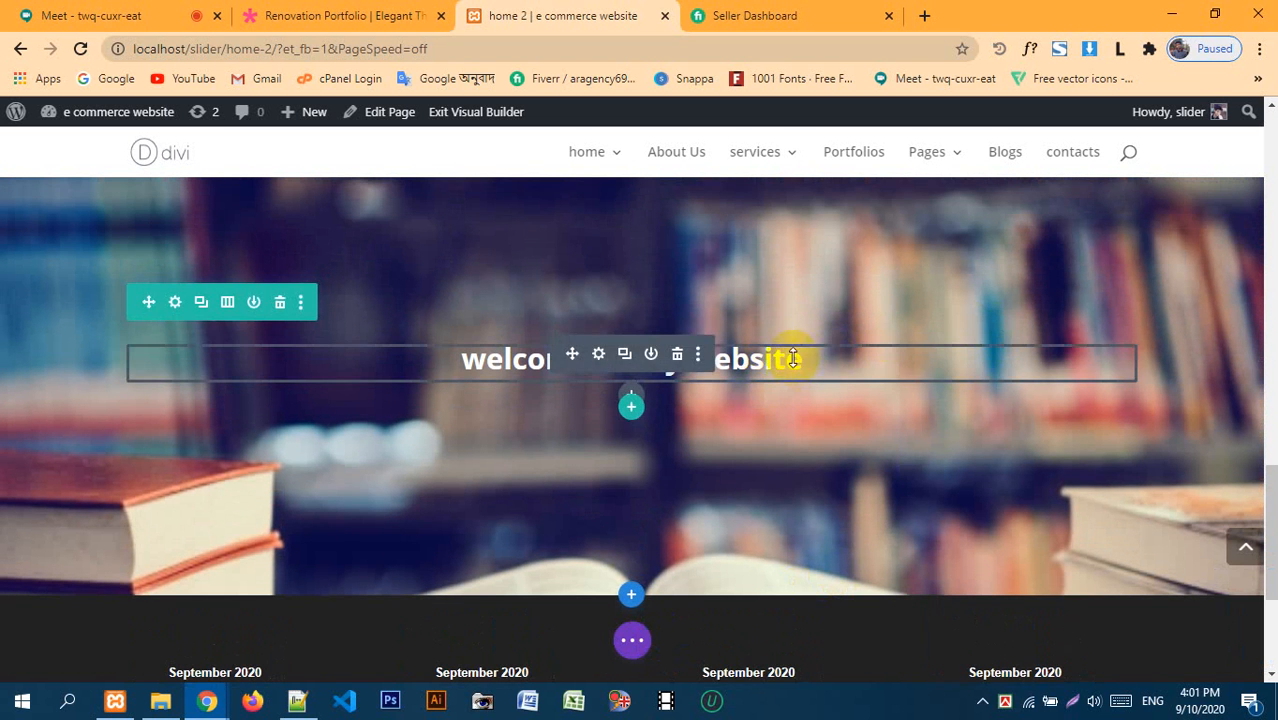
pyautogui.moveTo(792, 302)
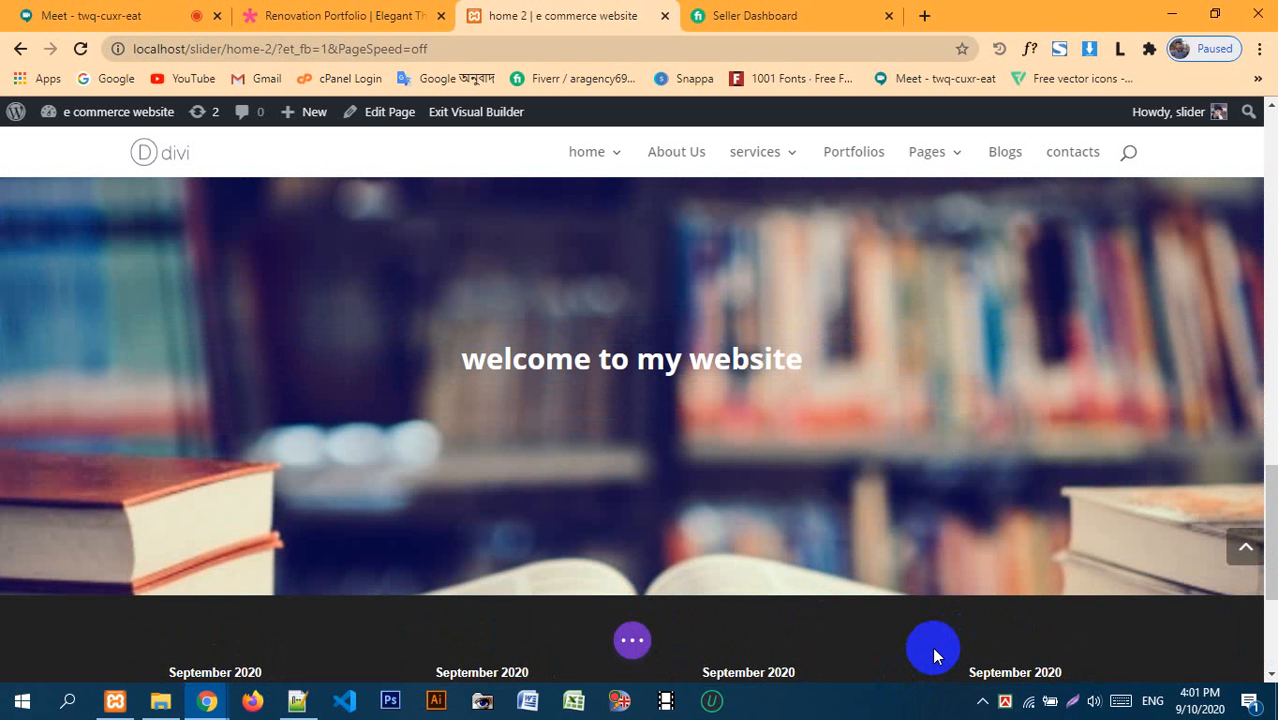
pyautogui.scroll(3, 932, 647)
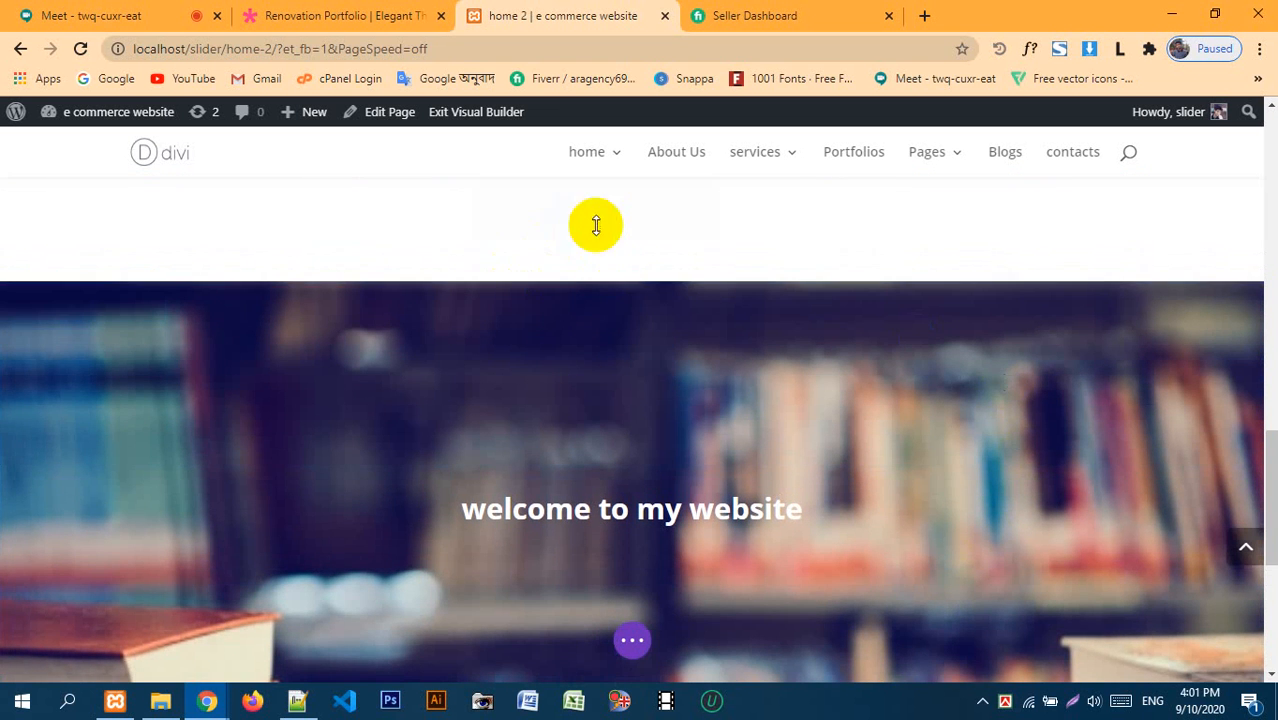
pyautogui.scroll(-3, 810, 200)
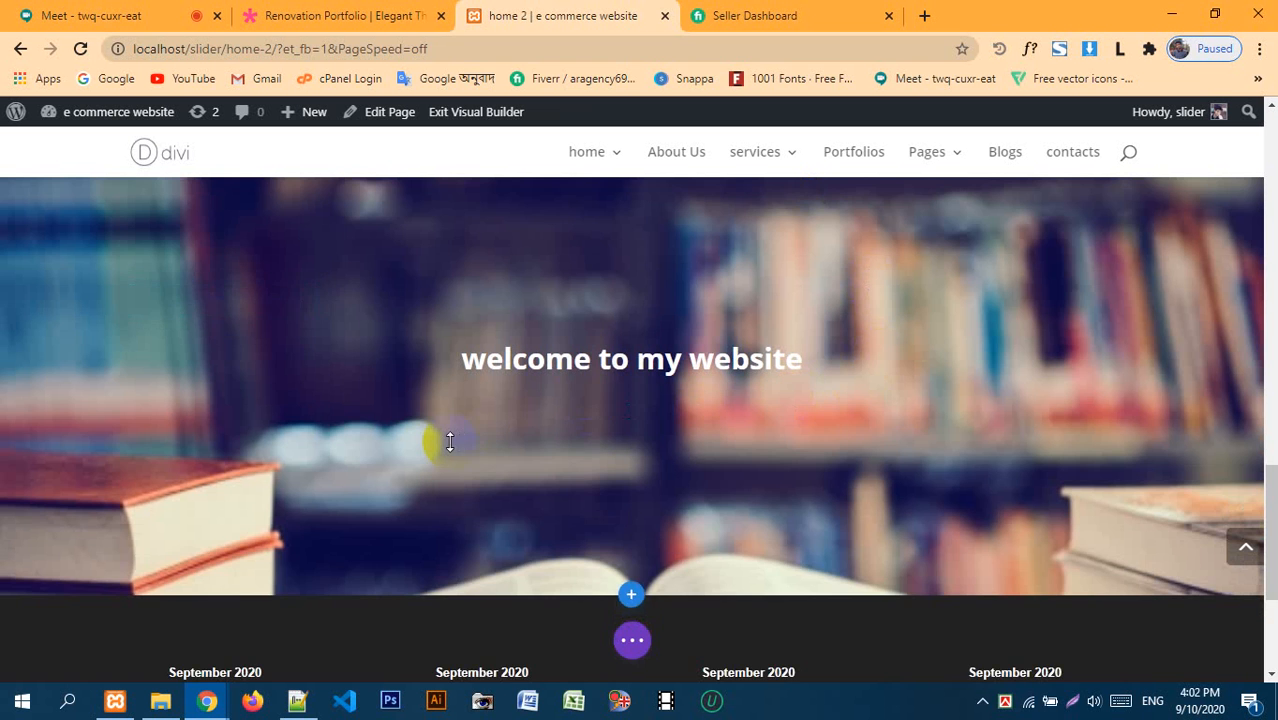
pyautogui.scroll(2, 450, 442)
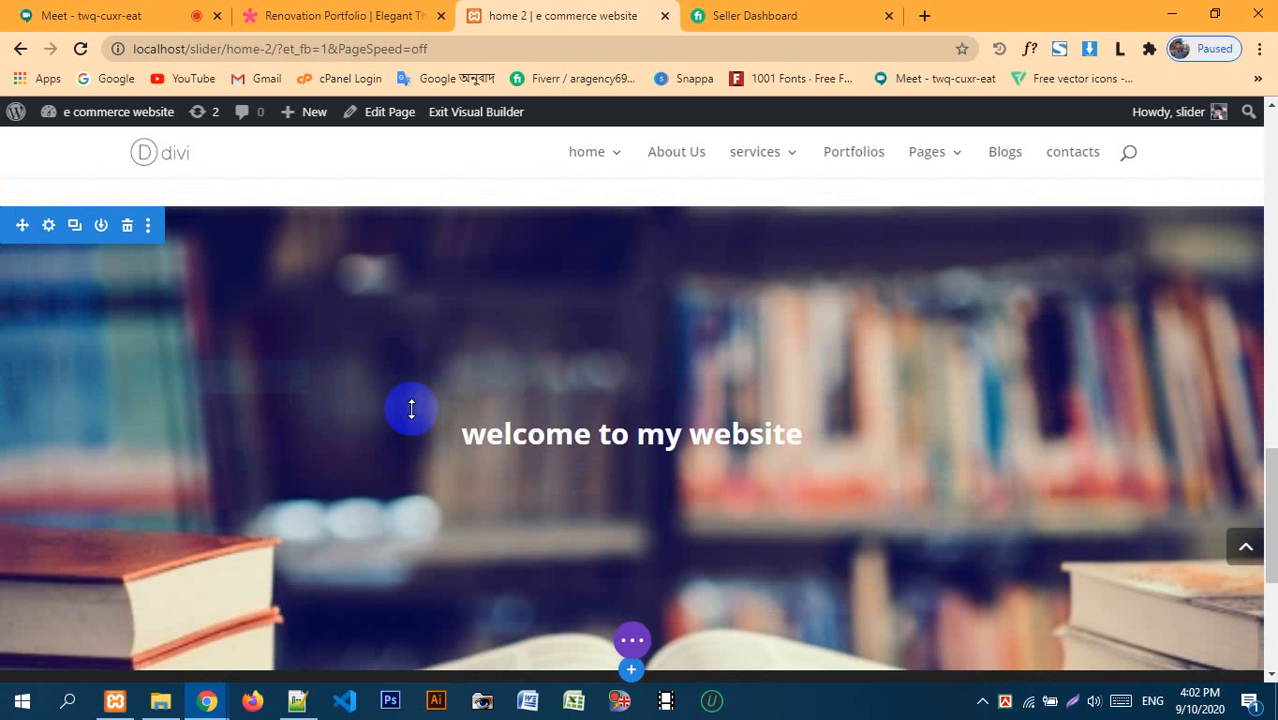
# - Give the hero section a red background colour
pyautogui.click(48, 226)
pyautogui.scroll(-3, 686, 326)
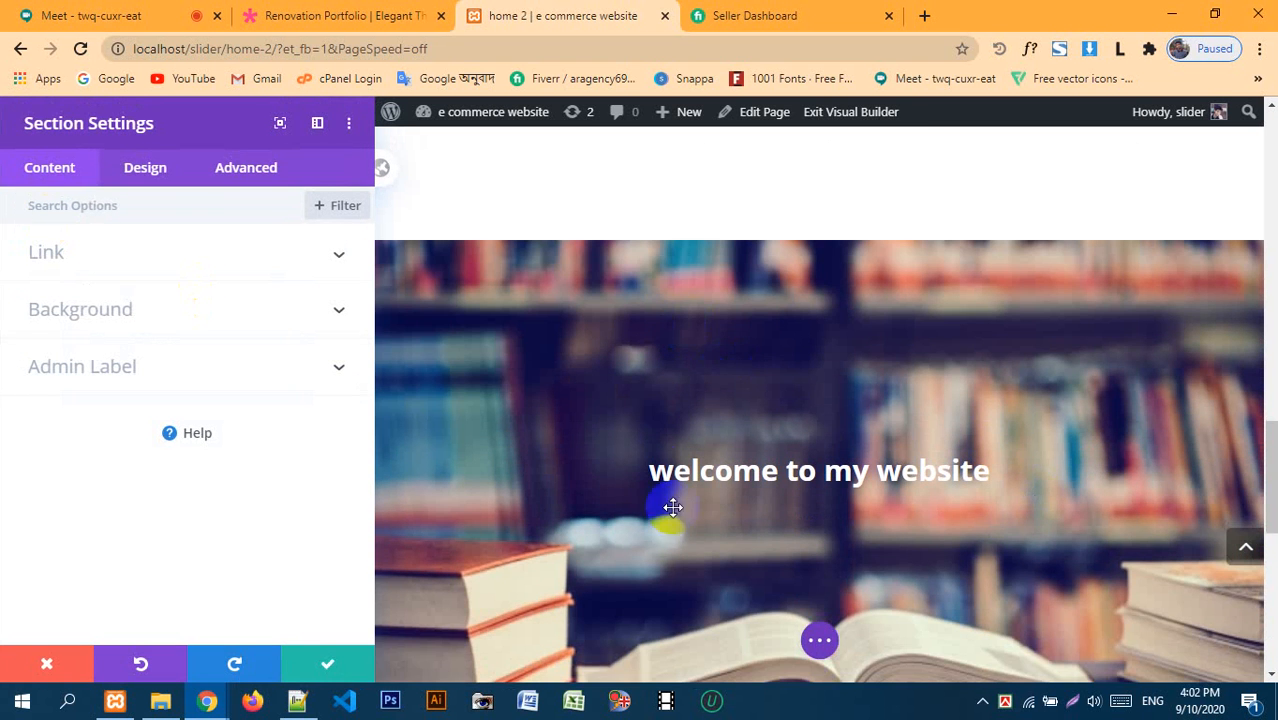
pyautogui.scroll(-2, 747, 384)
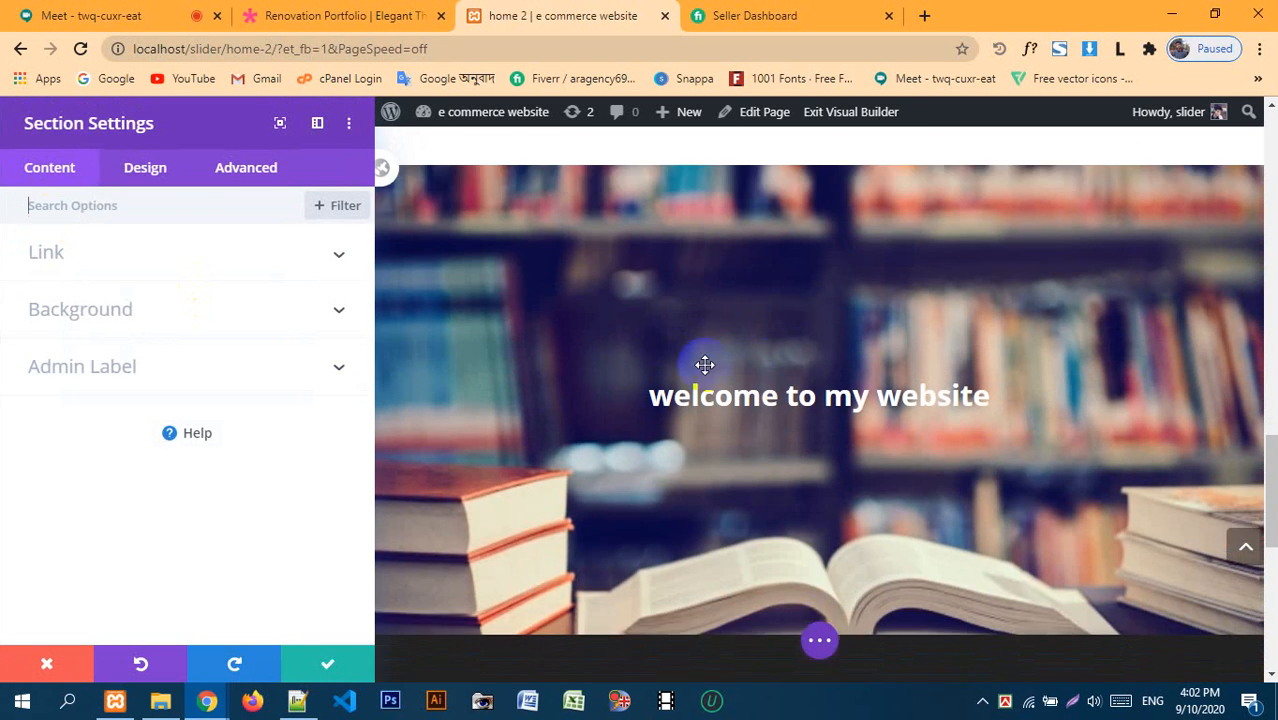
pyautogui.click(163, 316)
pyautogui.scroll(-2, 124, 390)
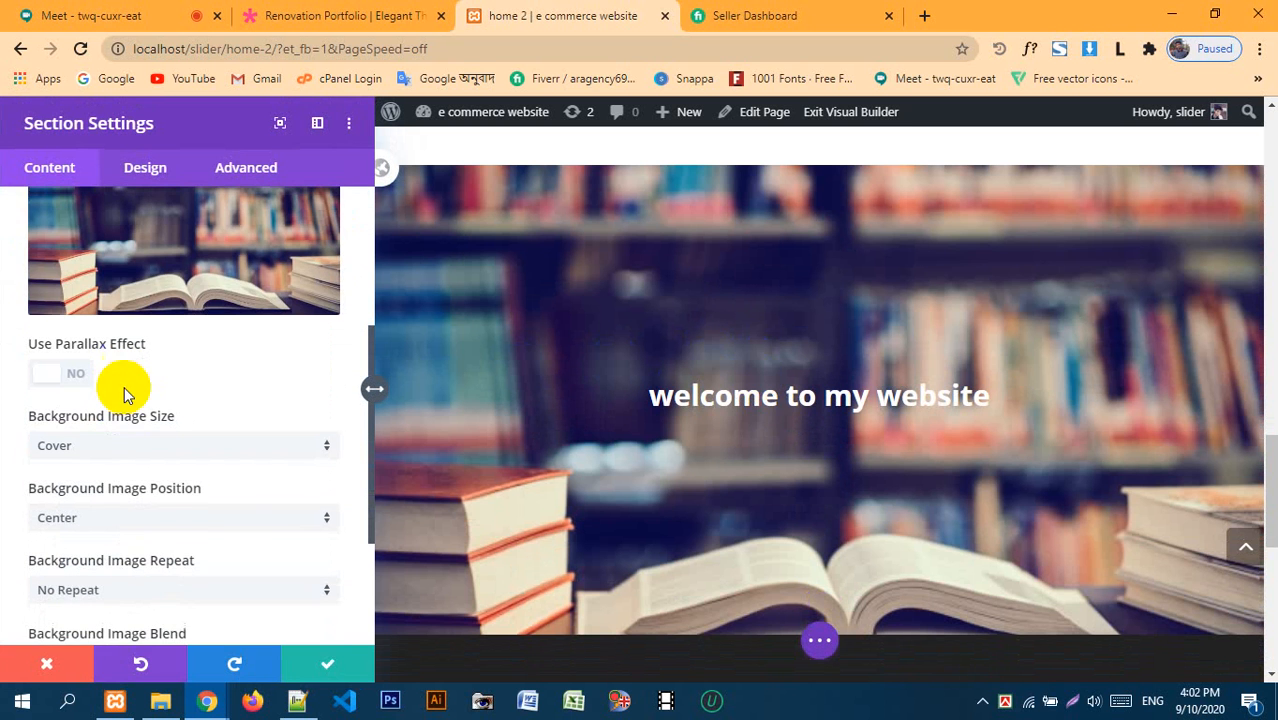
pyautogui.scroll(1, 128, 443)
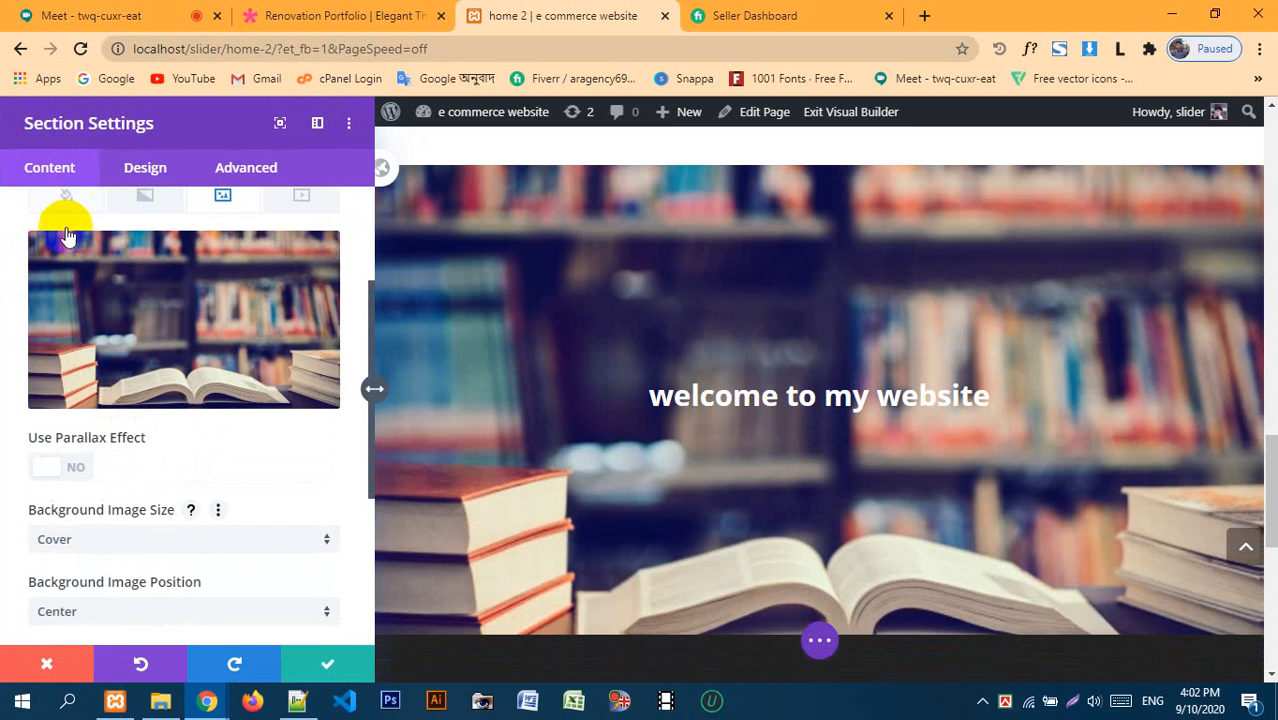
pyautogui.scroll(1, 62, 240)
pyautogui.click(64, 288)
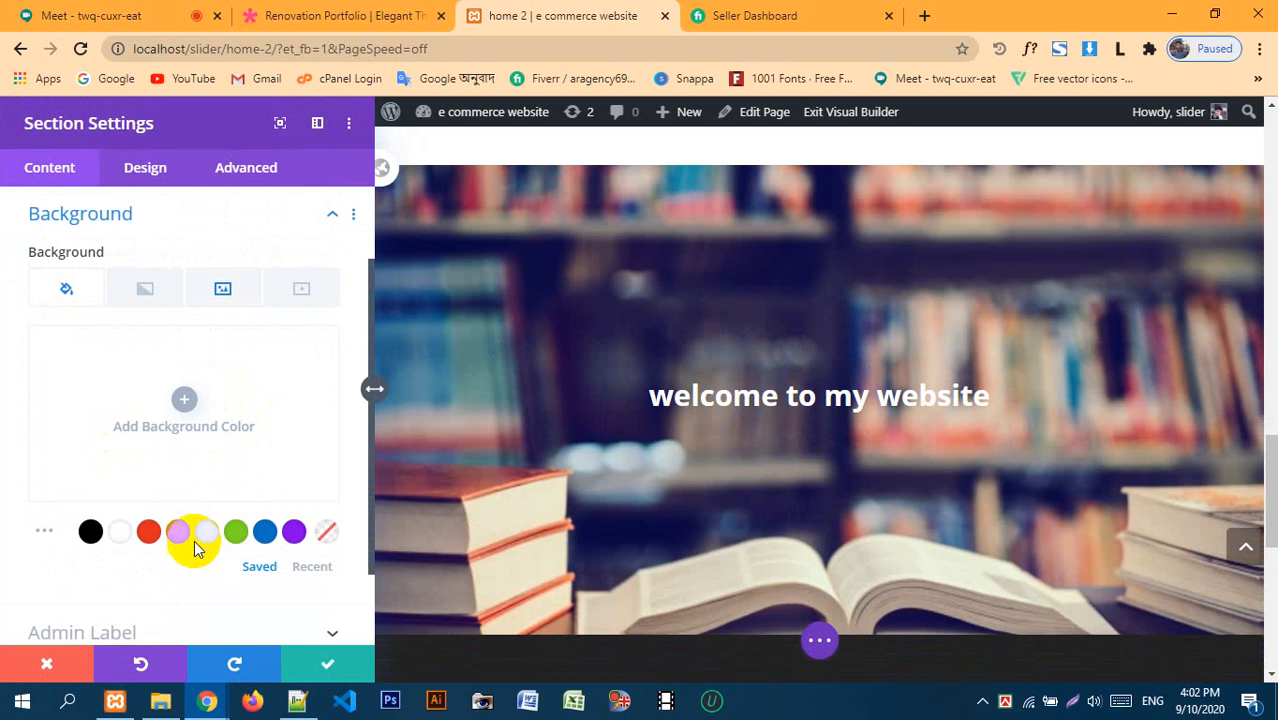
pyautogui.click(148, 531)
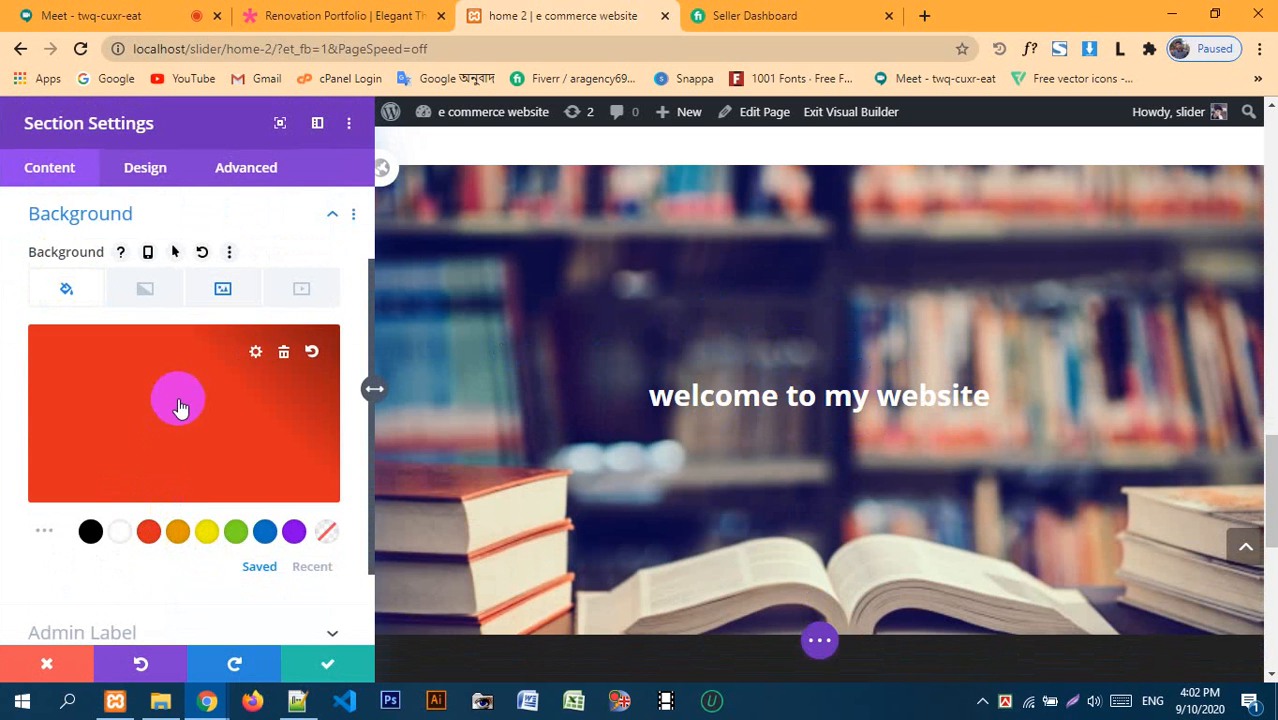
# - Lower the red background's opacity to rgba(224,43,32,0.78)
pyautogui.scroll(-1, 180, 390)
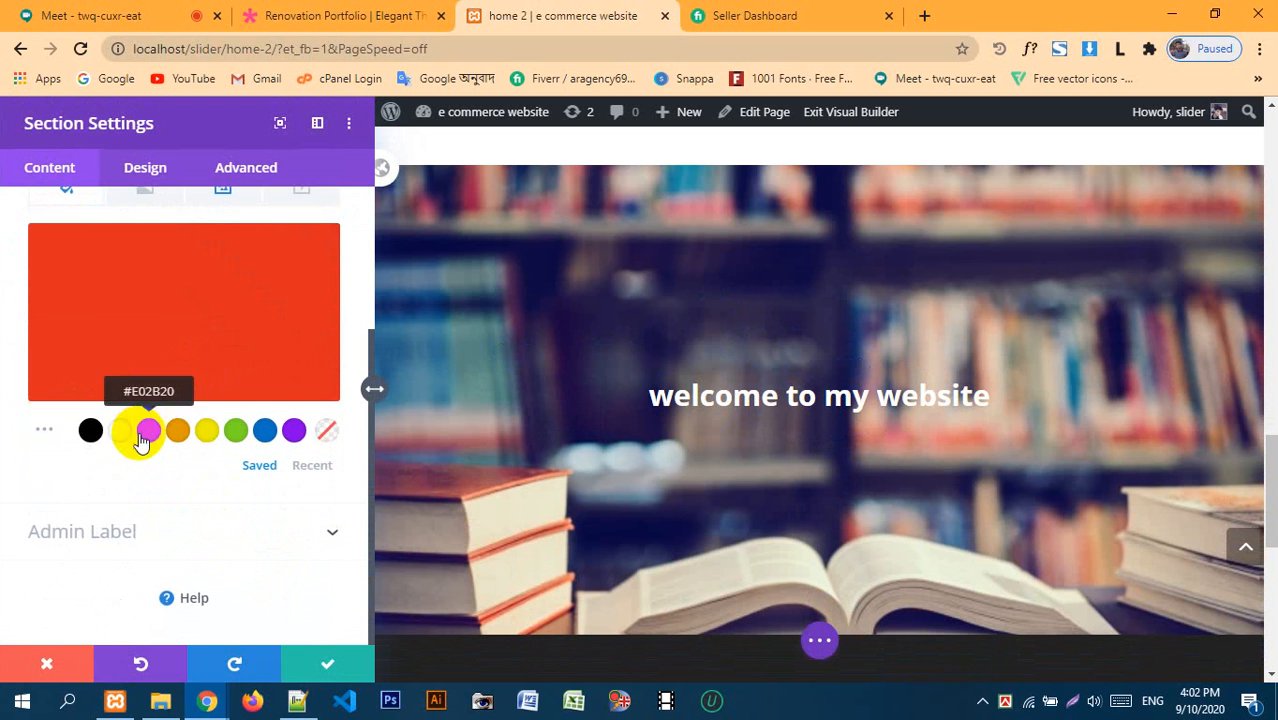
pyautogui.scroll(2, 103, 430)
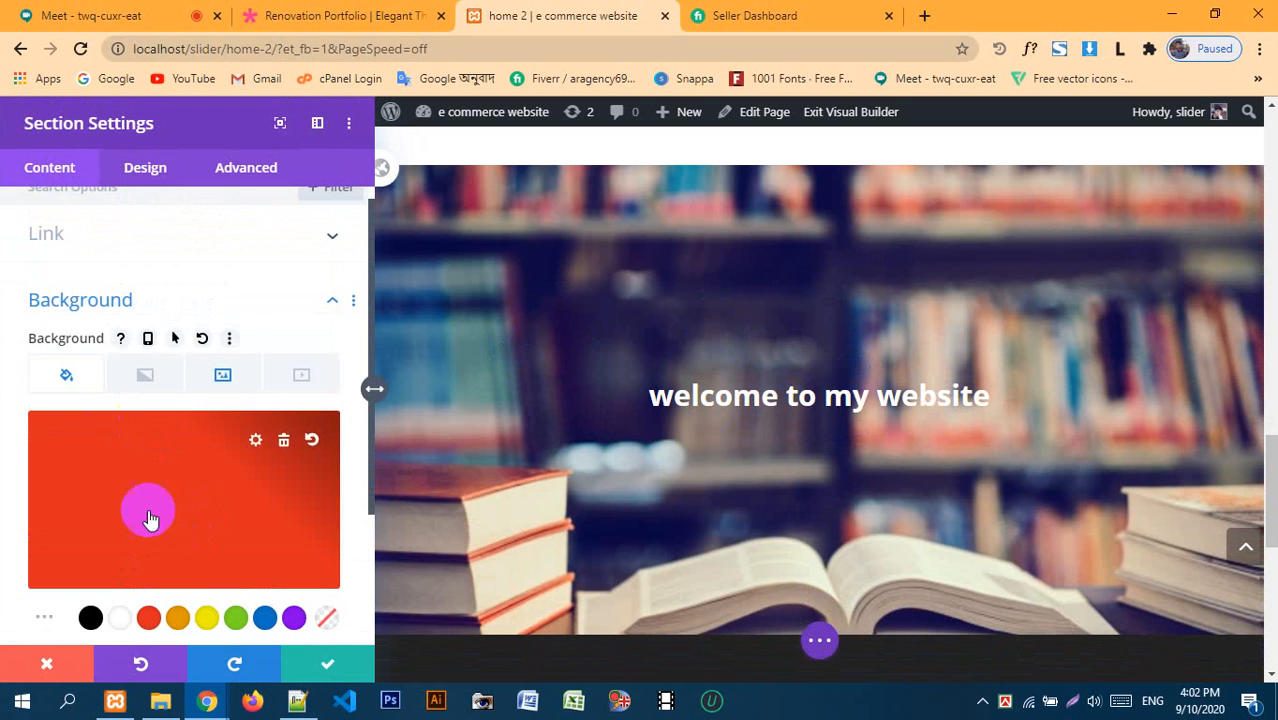
pyautogui.click(212, 462)
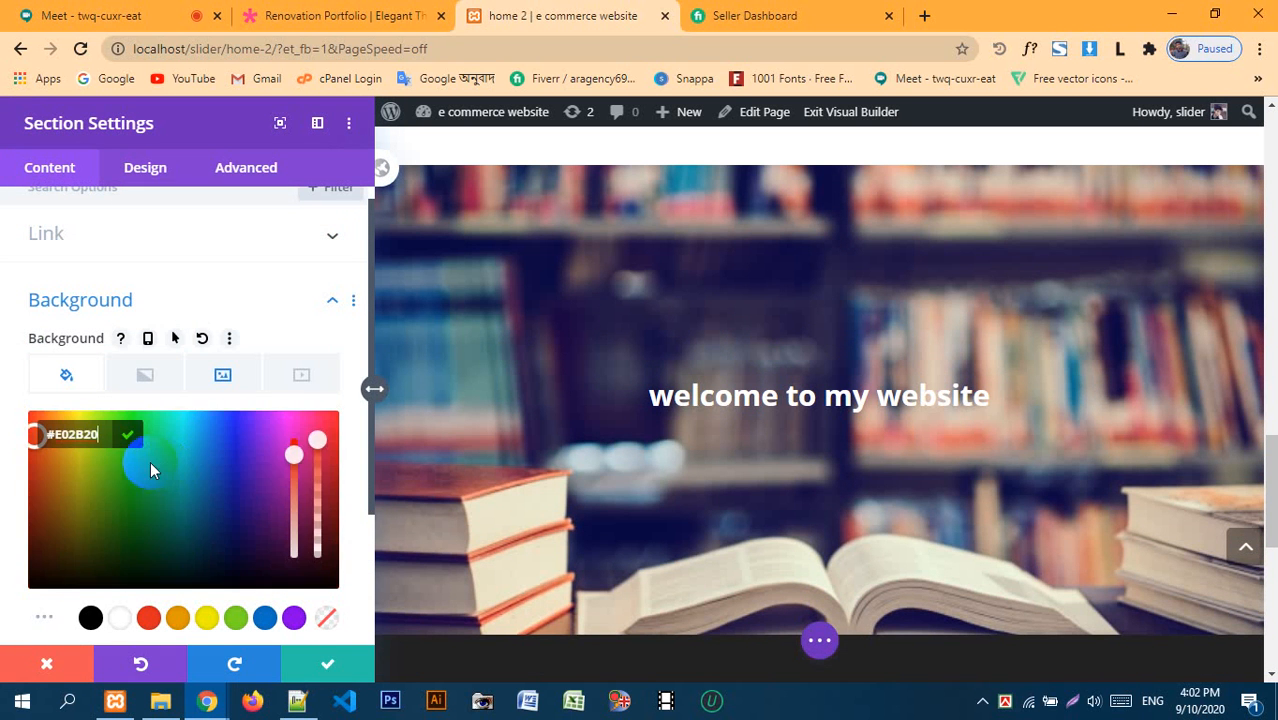
pyautogui.moveTo(315, 443); pyautogui.dragTo(315, 472)
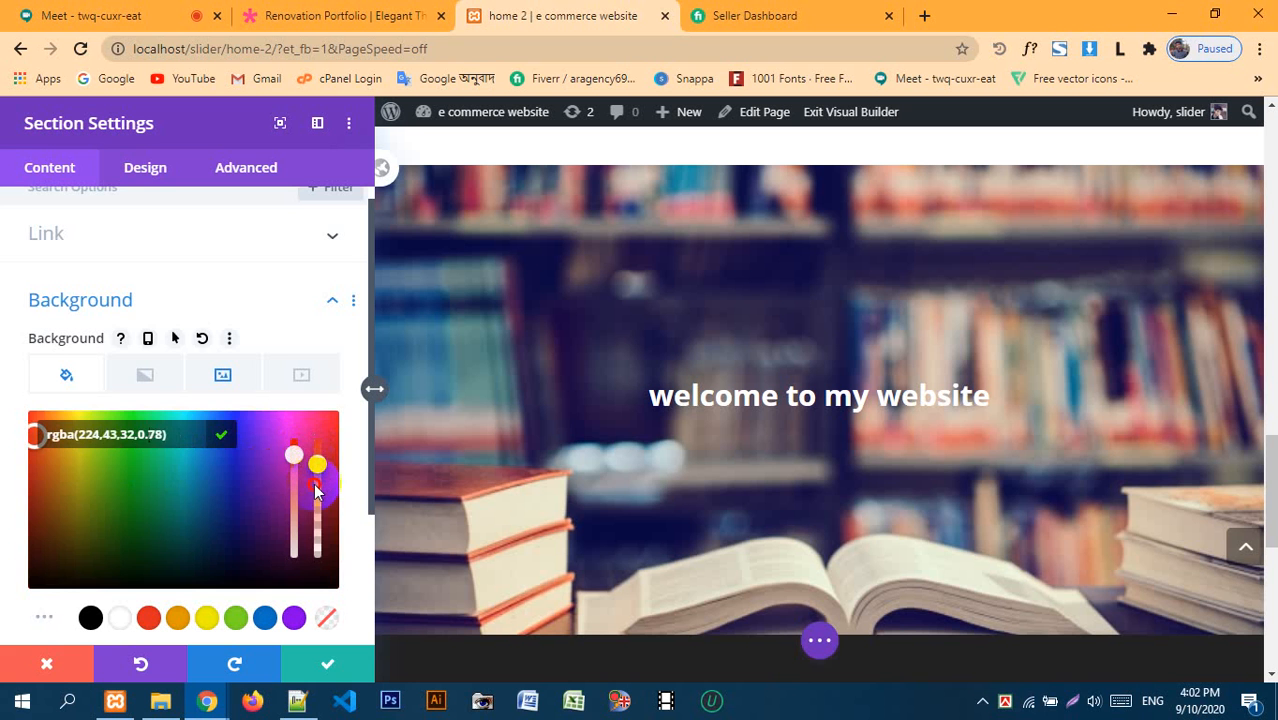
pyautogui.click(3, 474)
pyautogui.scroll(-2, 183, 416)
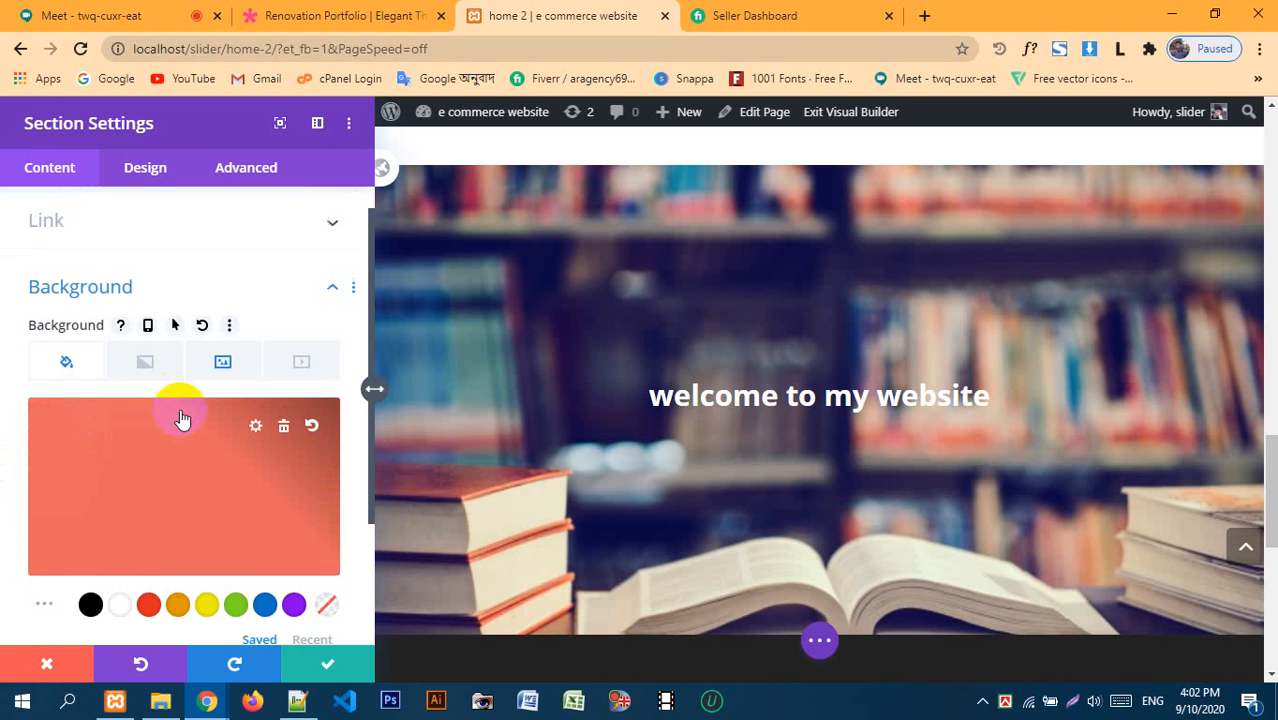
pyautogui.scroll(2, 183, 525)
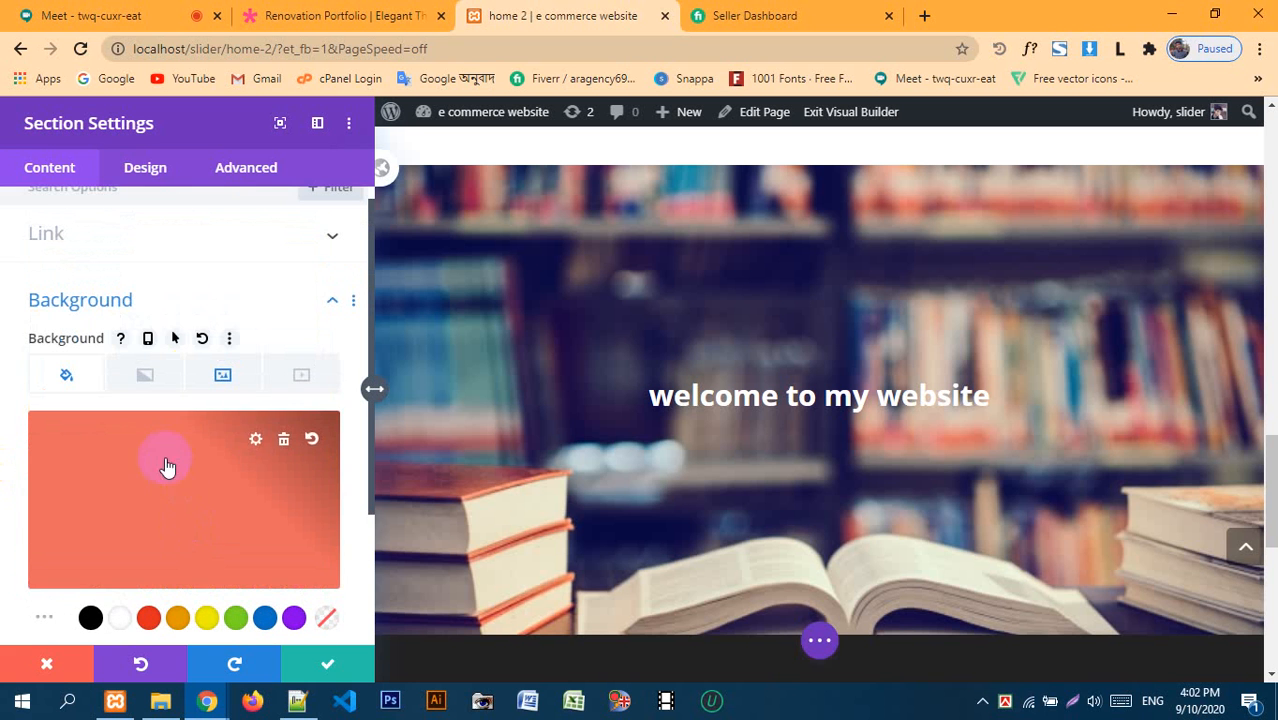
pyautogui.click(198, 296)
pyautogui.click(143, 169)
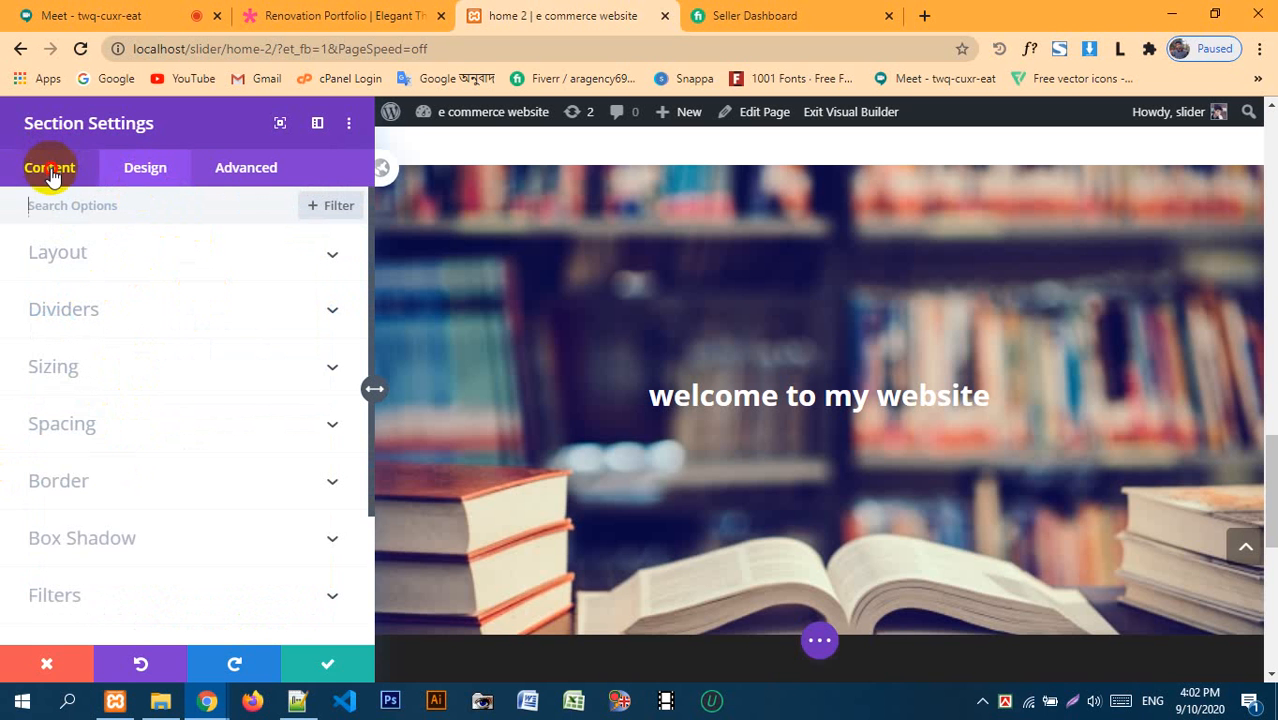
# - Set the hero background's Image Blend mode to Overlay
pyautogui.click(50, 168)
pyautogui.click(141, 323)
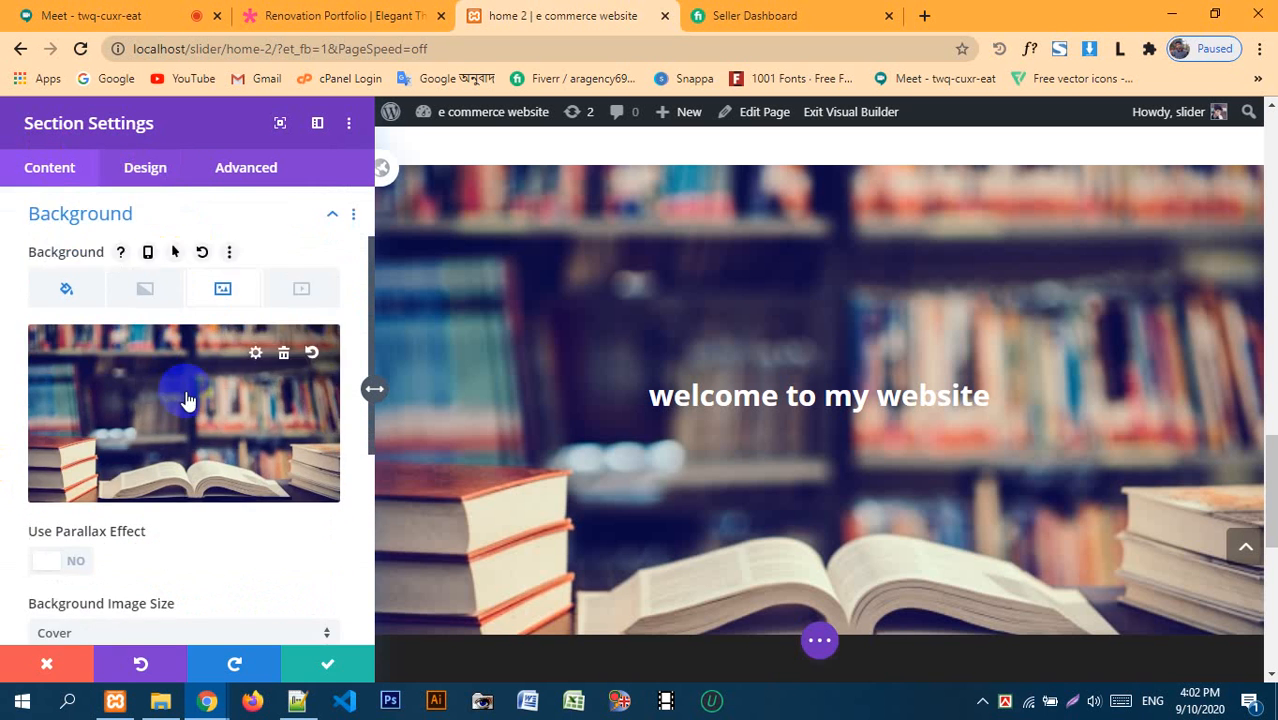
pyautogui.scroll(-4, 137, 460)
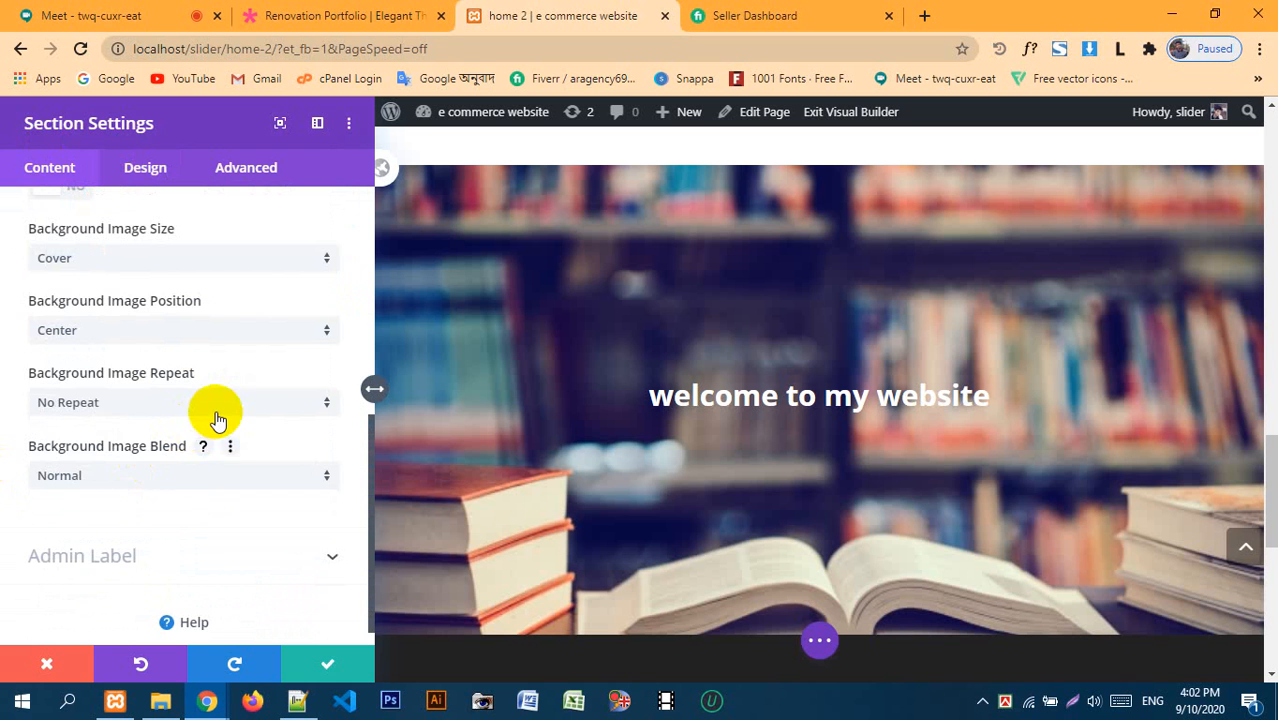
pyautogui.click(137, 478)
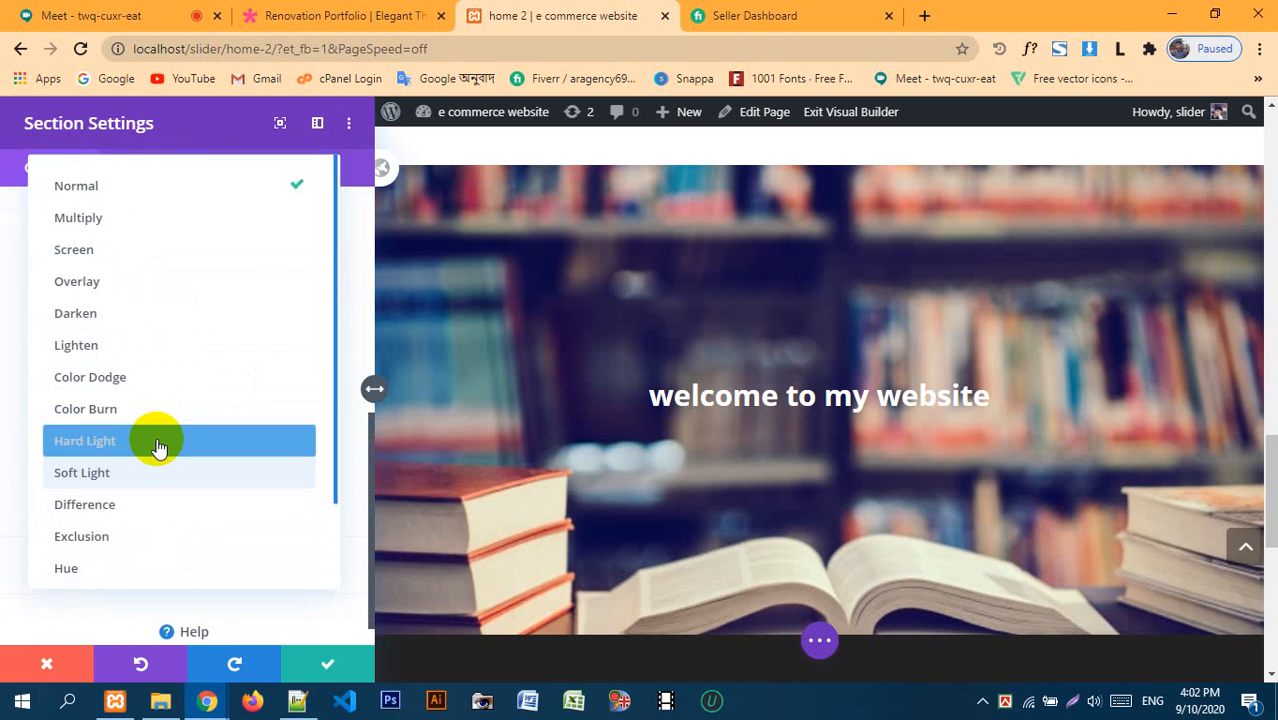
pyautogui.click(97, 281)
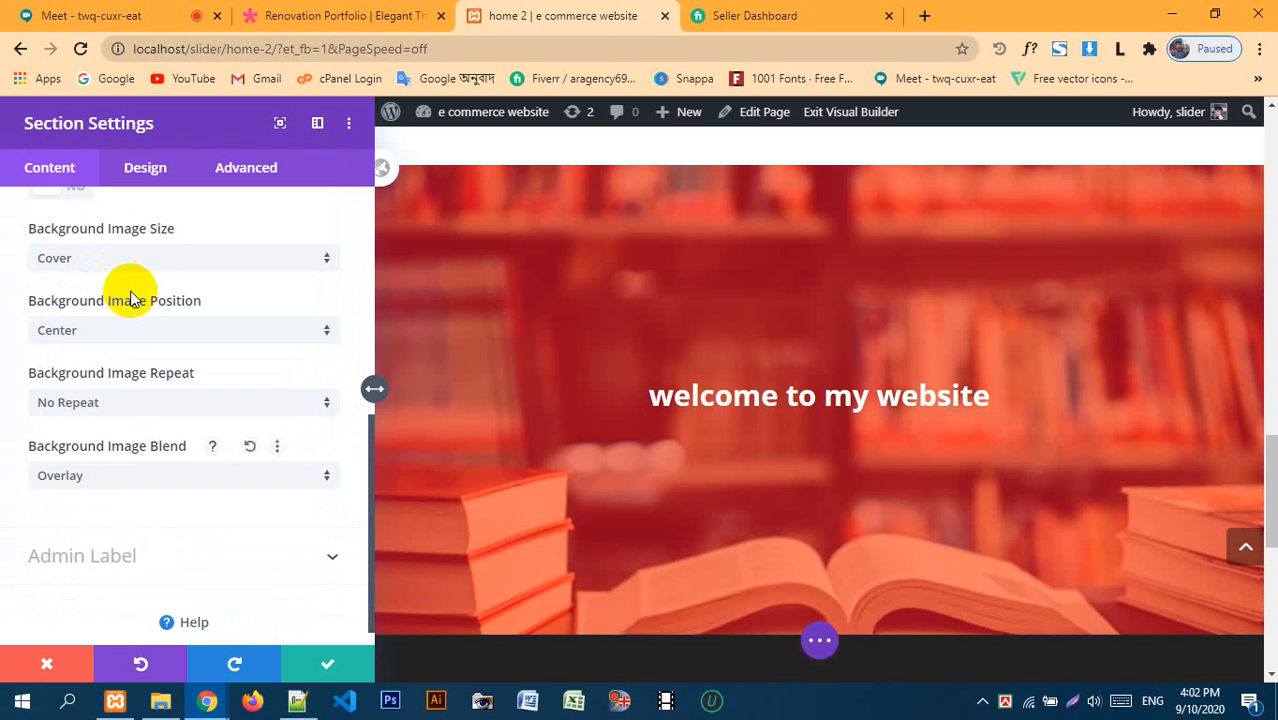
pyautogui.scroll(4, 150, 425)
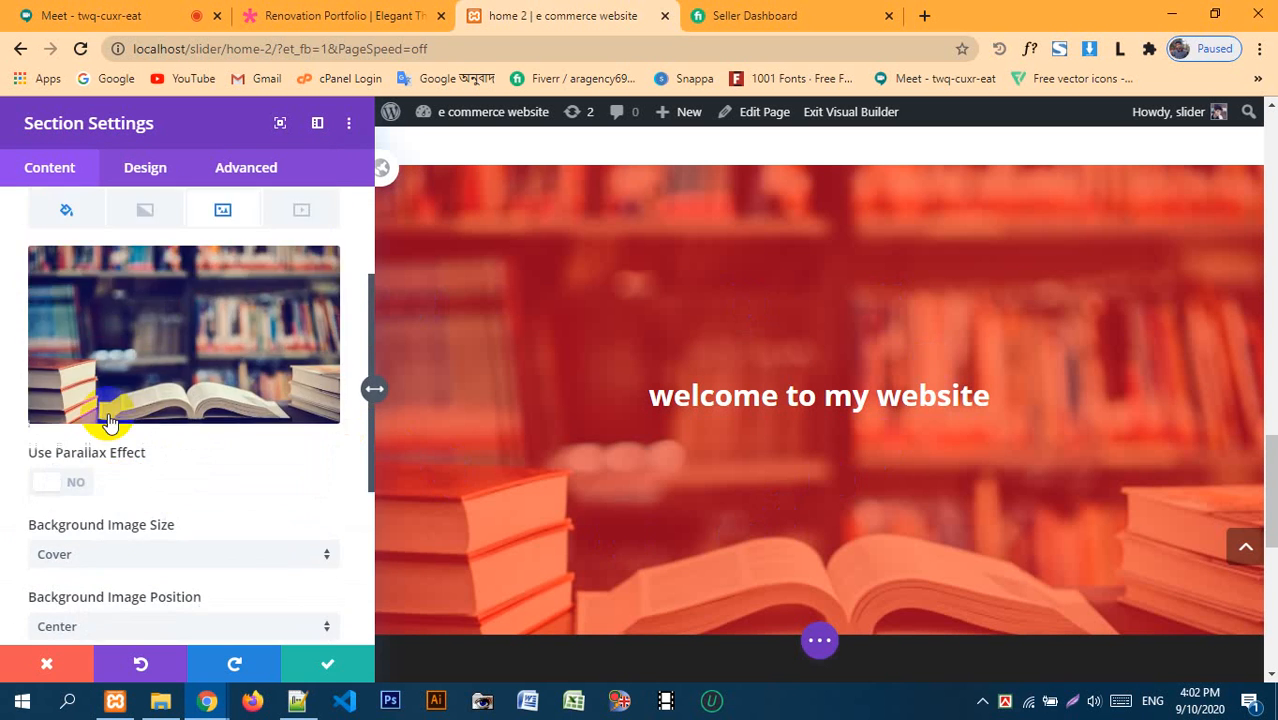
# - Change the background colour to translucent blue rgba(28,23,170,0.3) and save the section
pyautogui.click(66, 288)
pyautogui.click(180, 417)
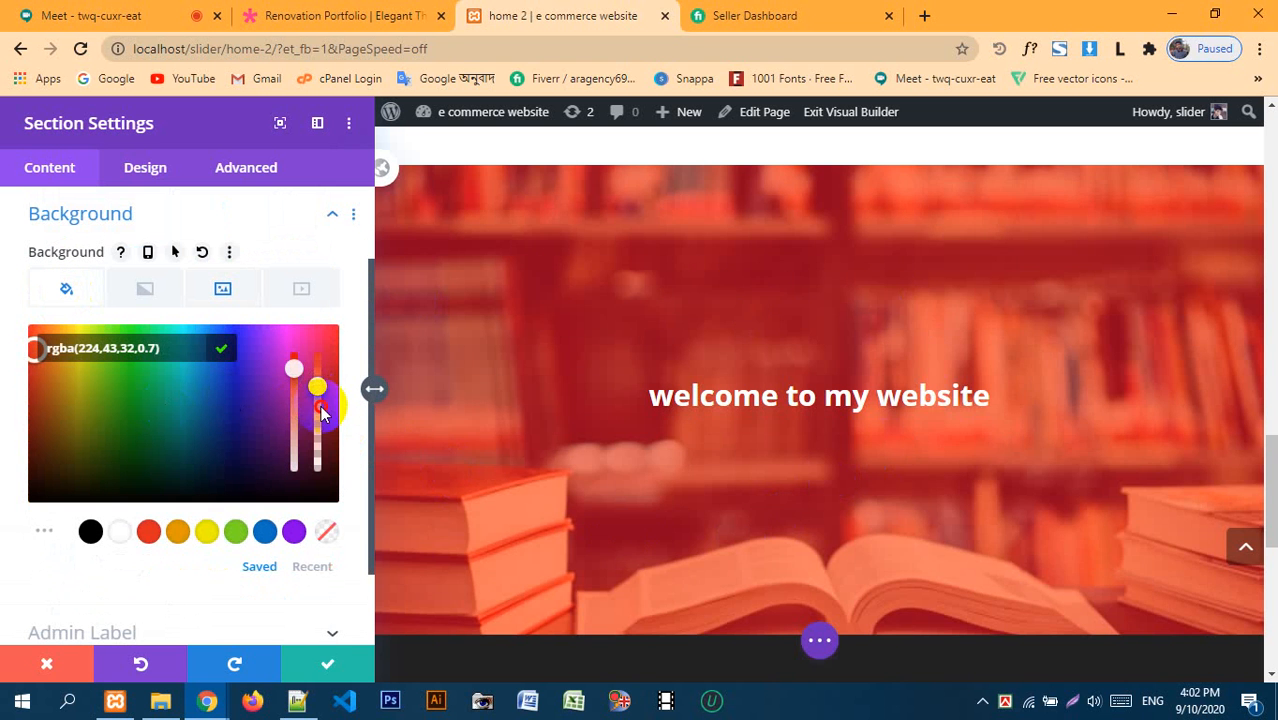
pyautogui.moveTo(314, 430); pyautogui.dragTo(312, 442)
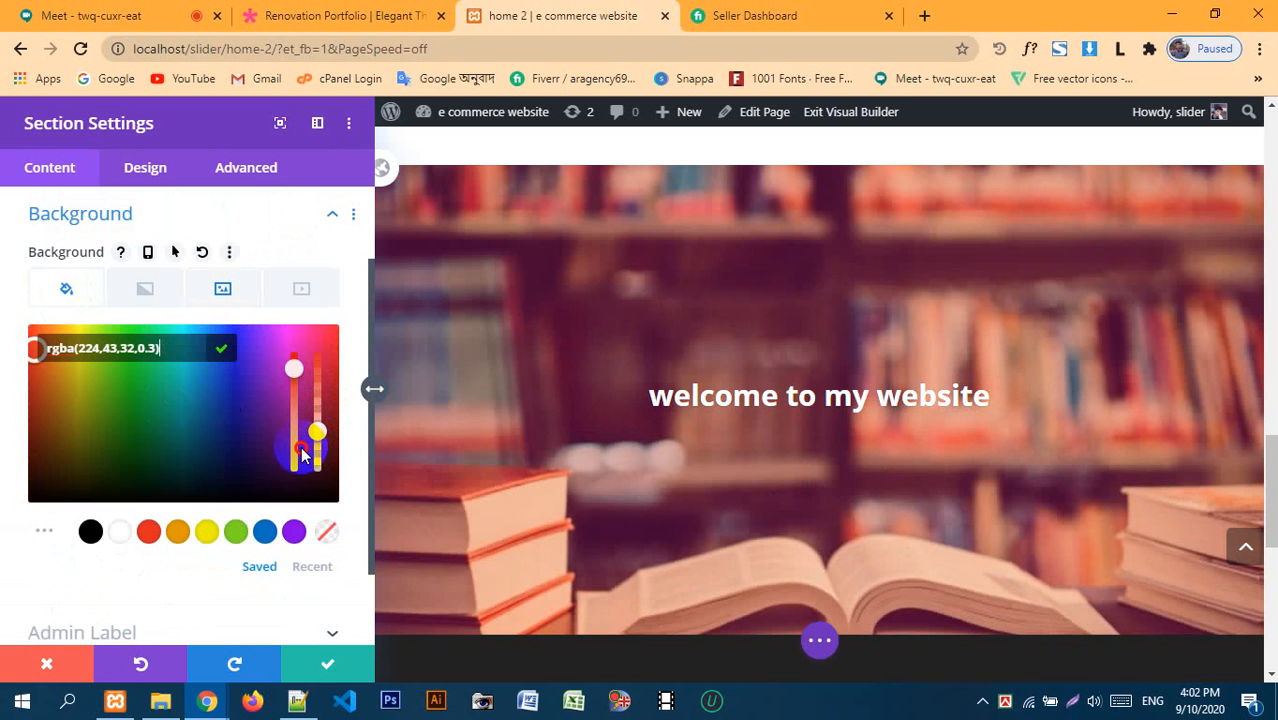
pyautogui.click(237, 390)
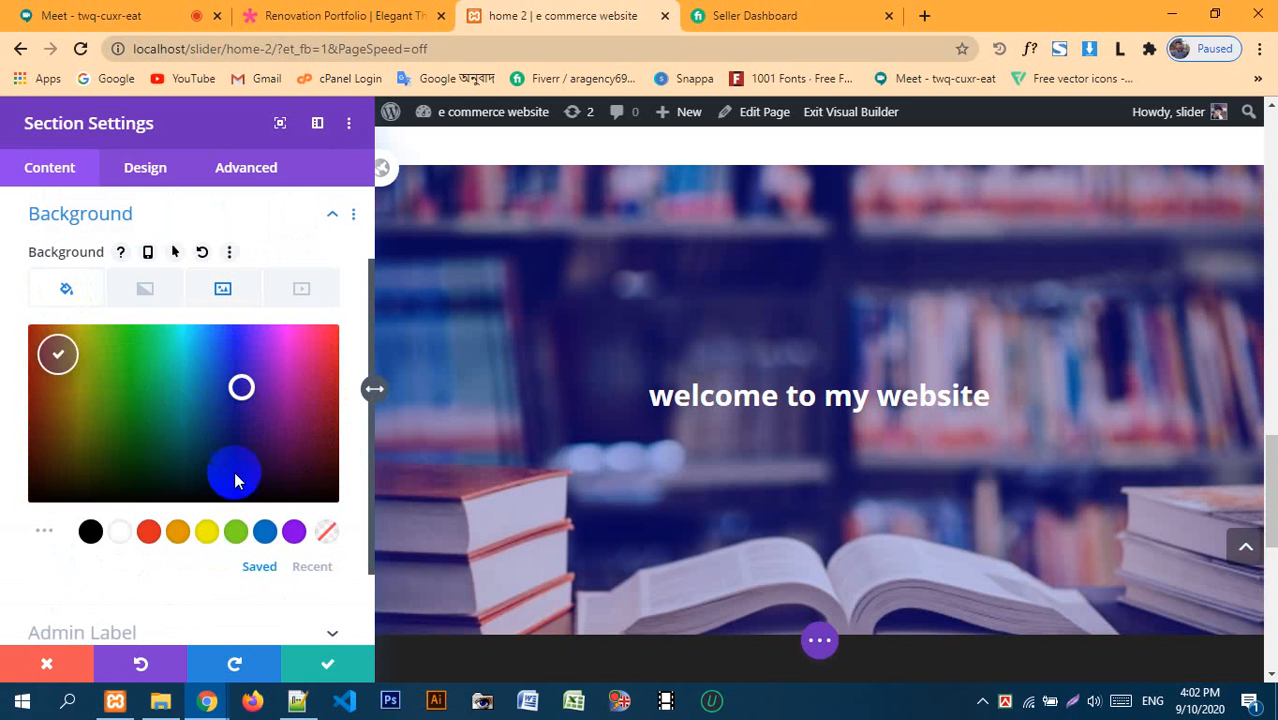
pyautogui.click(2, 434)
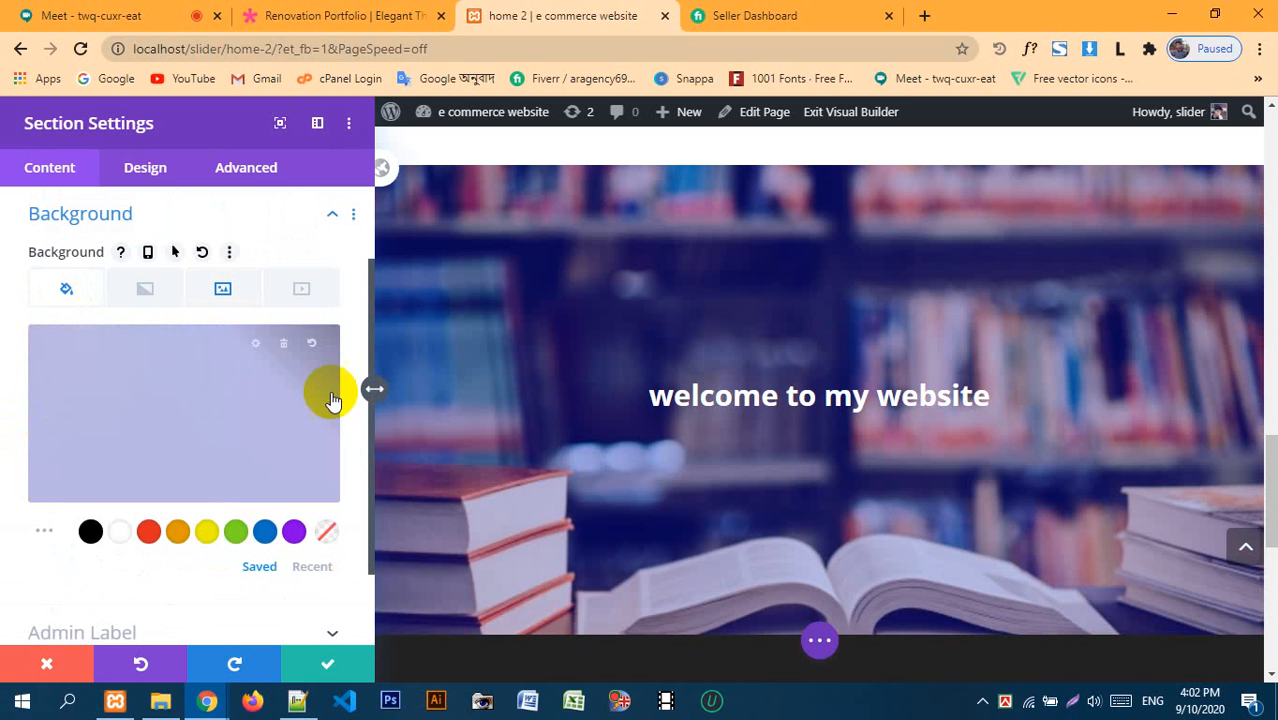
pyautogui.click(304, 678)
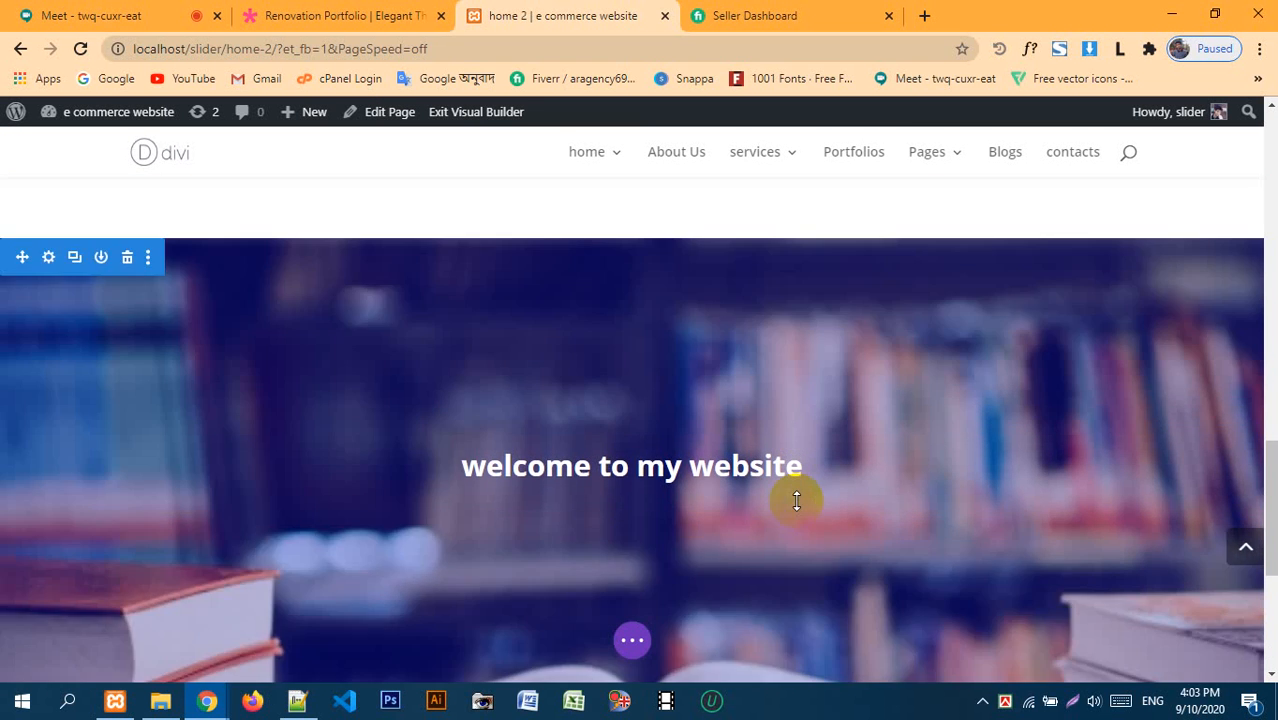
# - Add a regular section with a single-column row below the hero
pyautogui.scroll(-2, 796, 500)
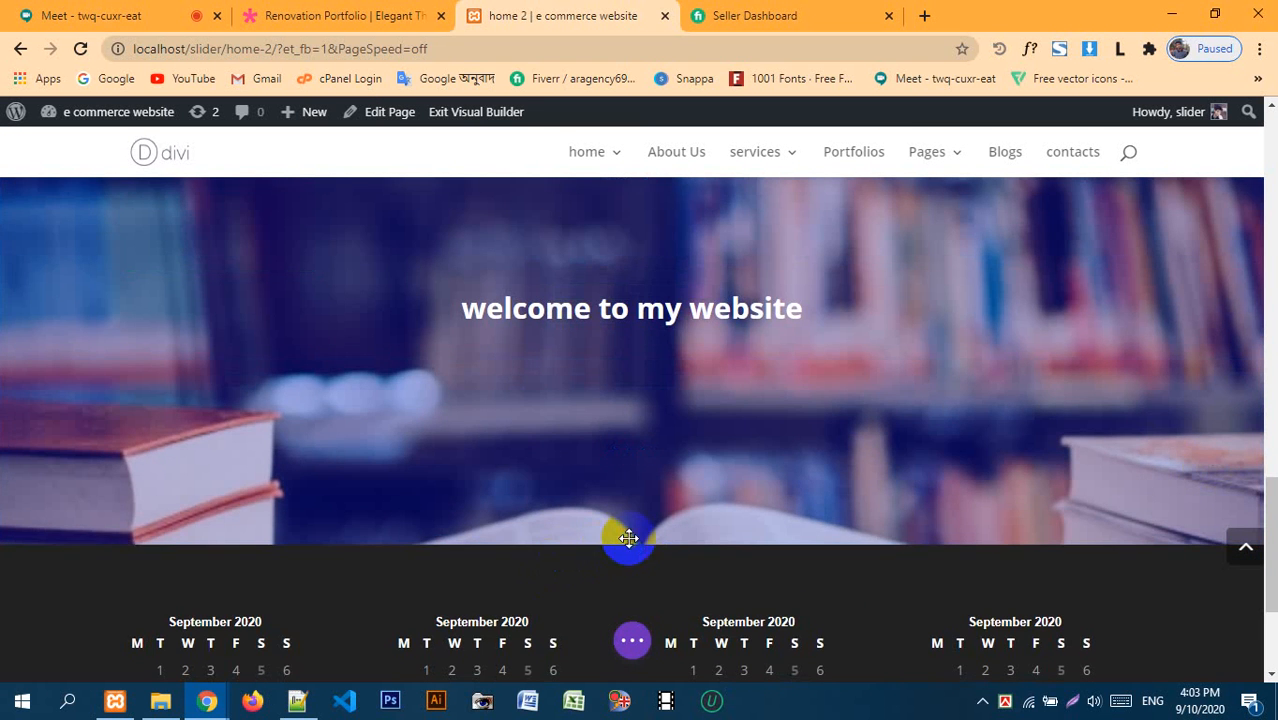
pyautogui.click(631, 545)
pyautogui.click(522, 478)
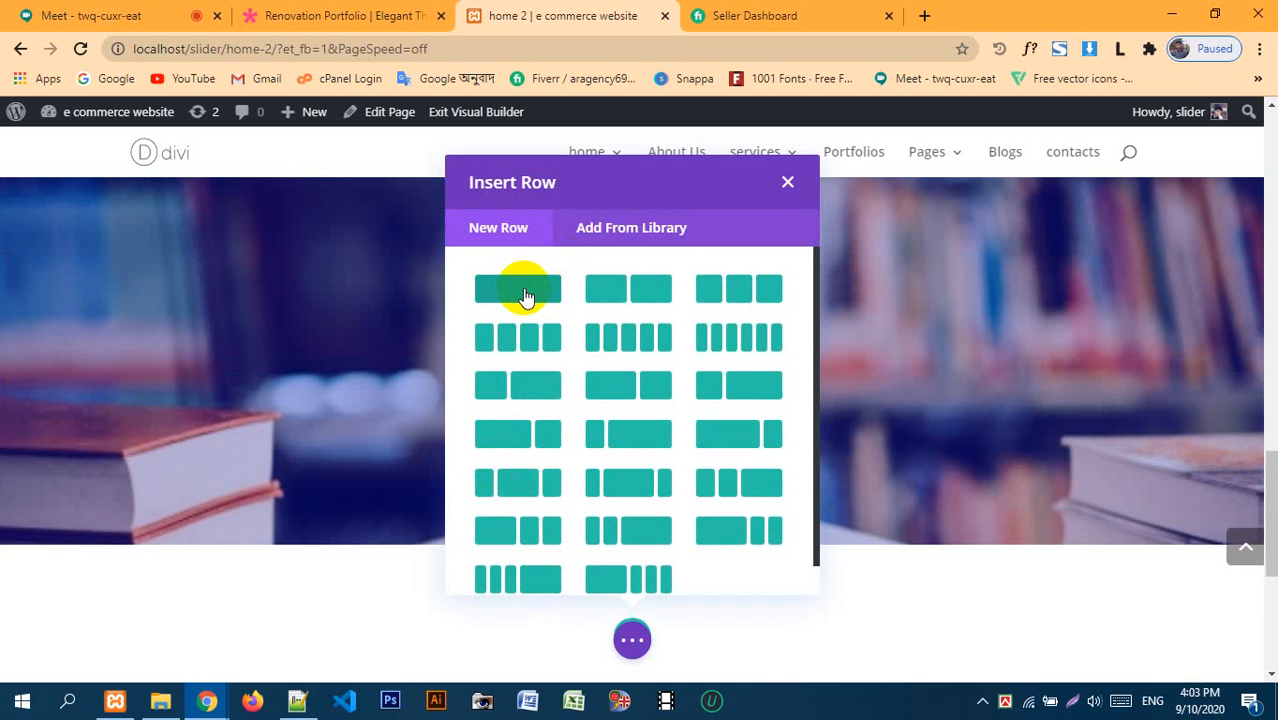
pyautogui.click(568, 291)
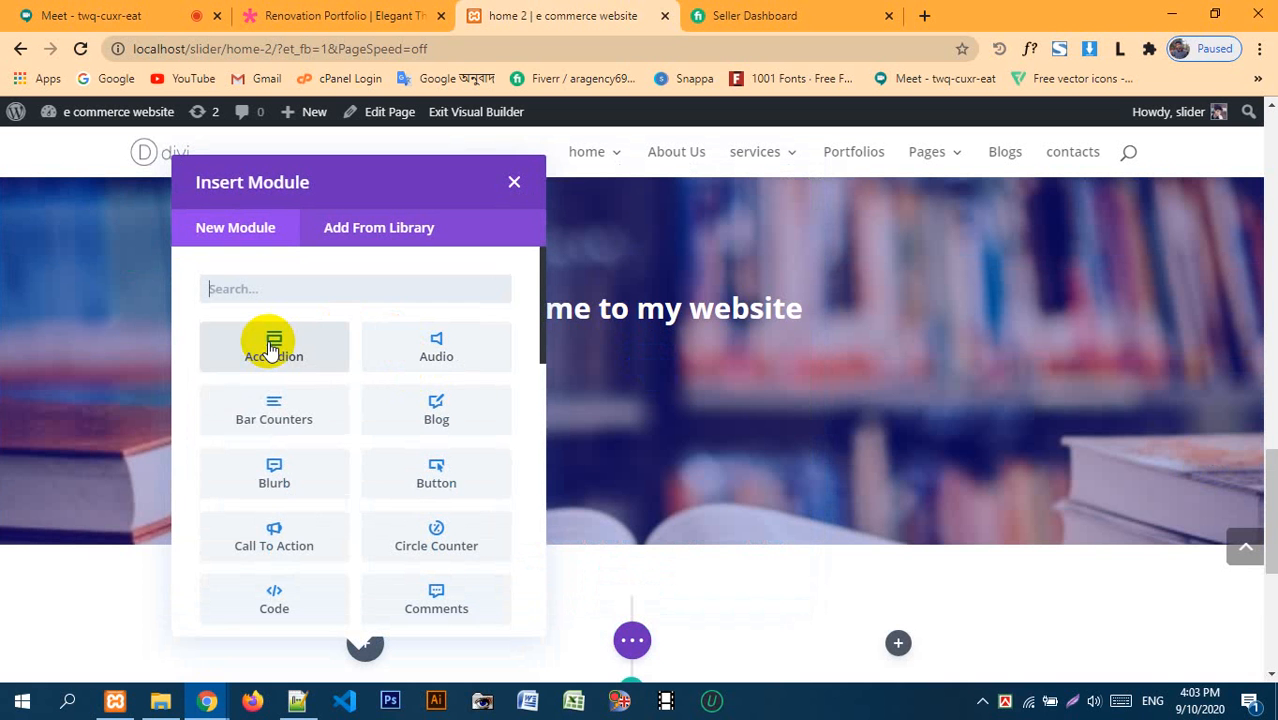
# - Add a Bar Counters module, delete it, and bring up the module list again
pyautogui.click(276, 405)
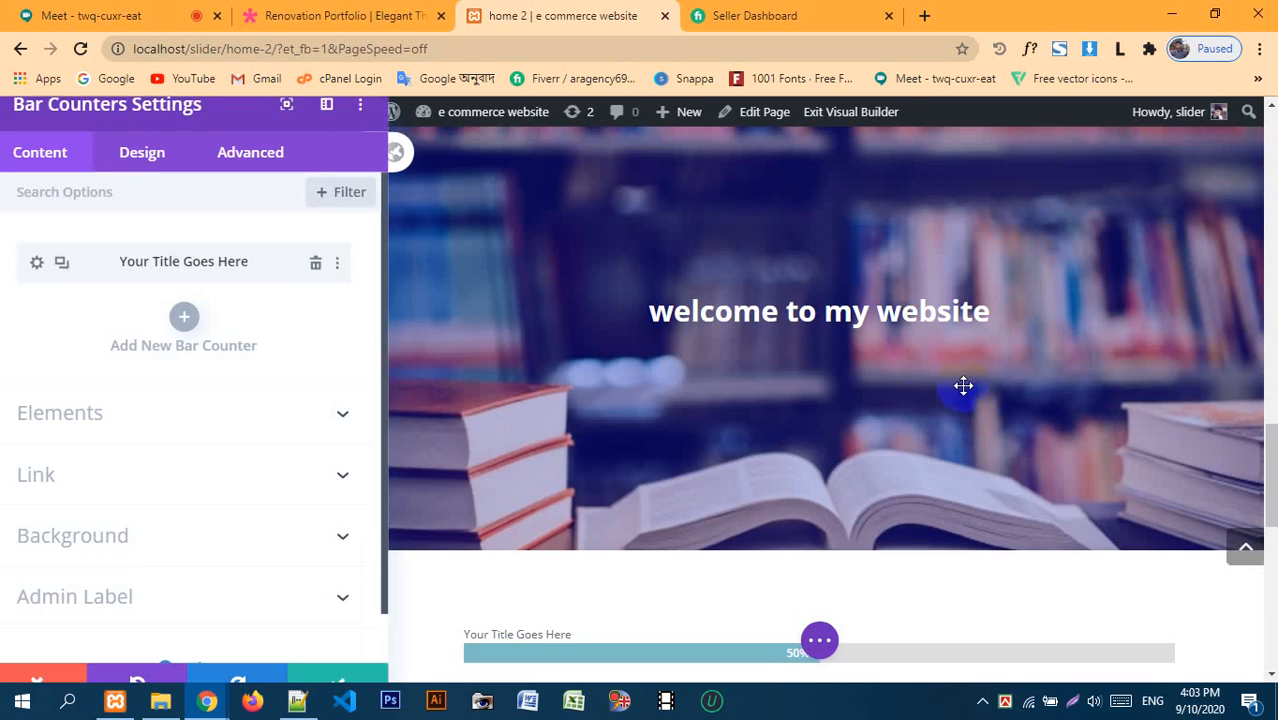
pyautogui.scroll(-3, 963, 382)
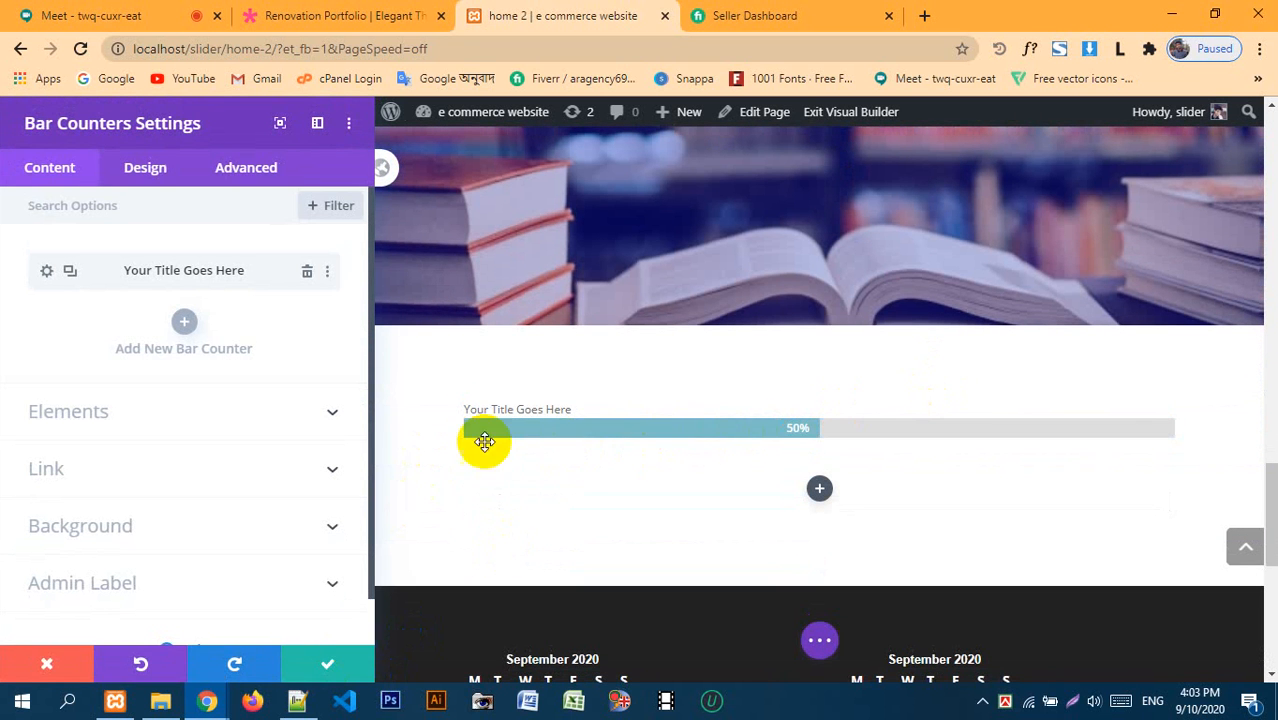
pyautogui.click(46, 666)
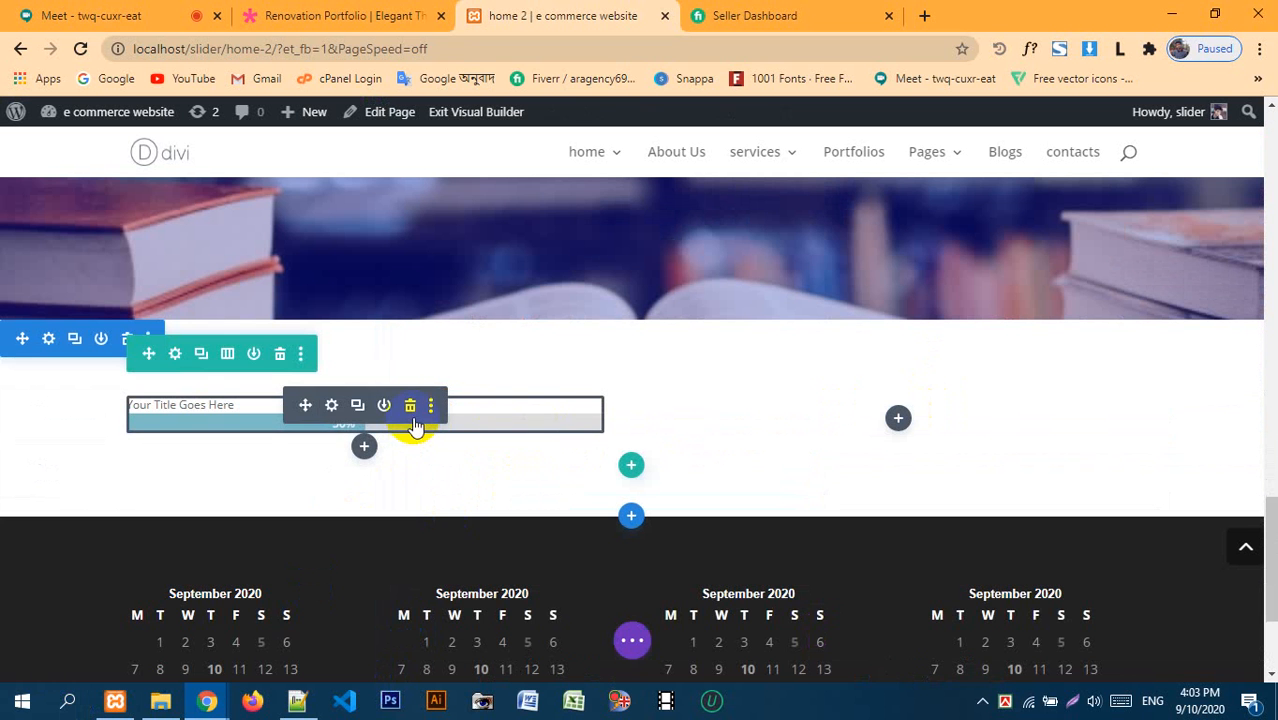
pyautogui.click(411, 406)
pyautogui.click(362, 416)
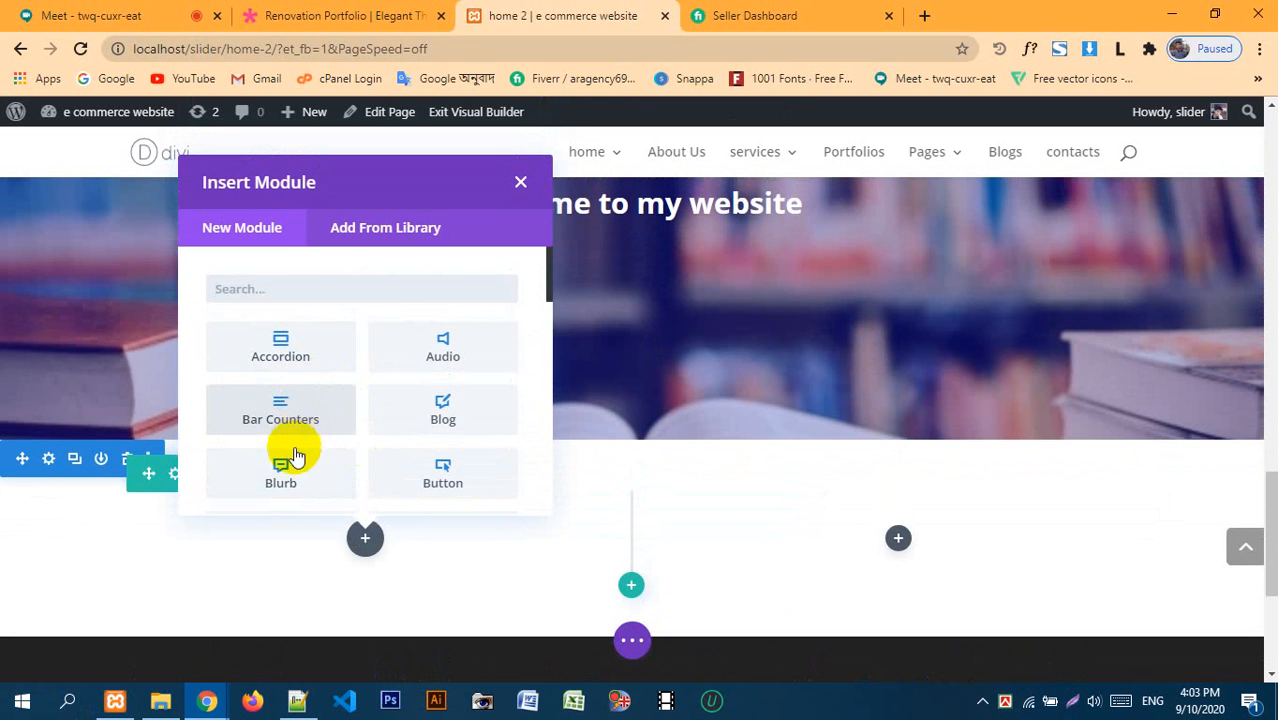
# - Insert a Blurb into the left column that uses the bullseye target icon instead of an image
pyautogui.click(283, 473)
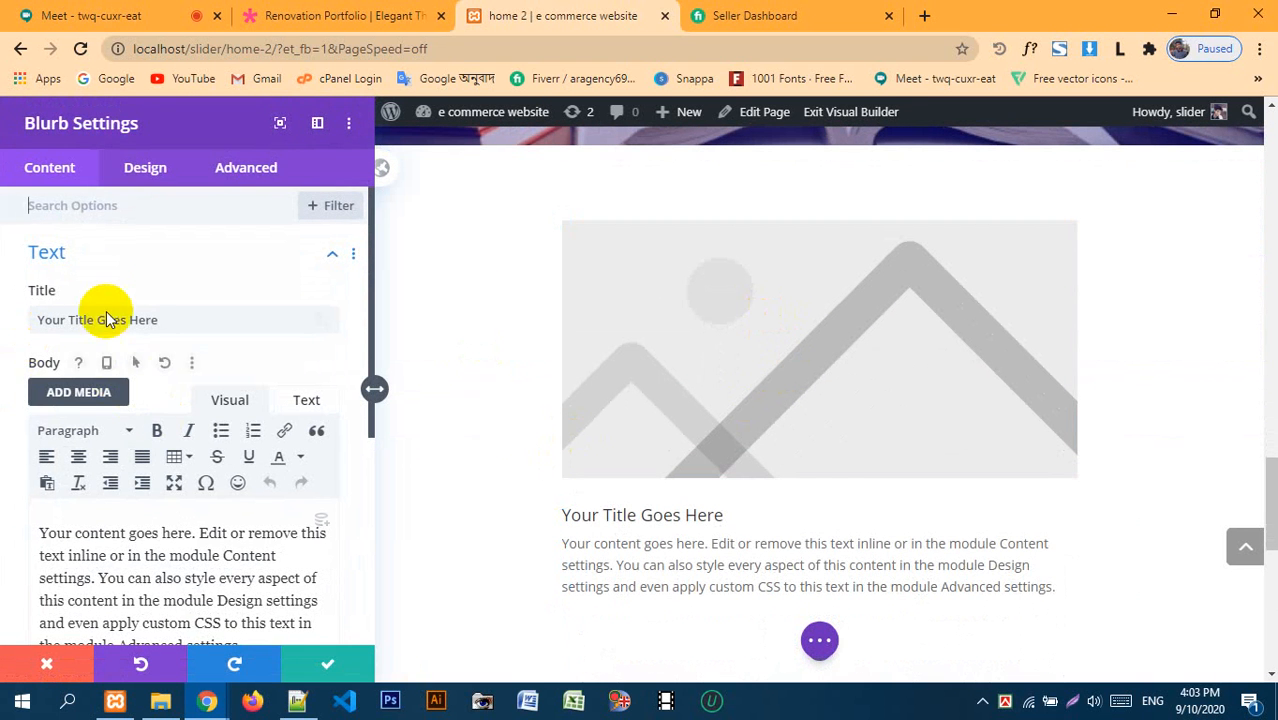
pyautogui.click(100, 252)
pyautogui.click(115, 314)
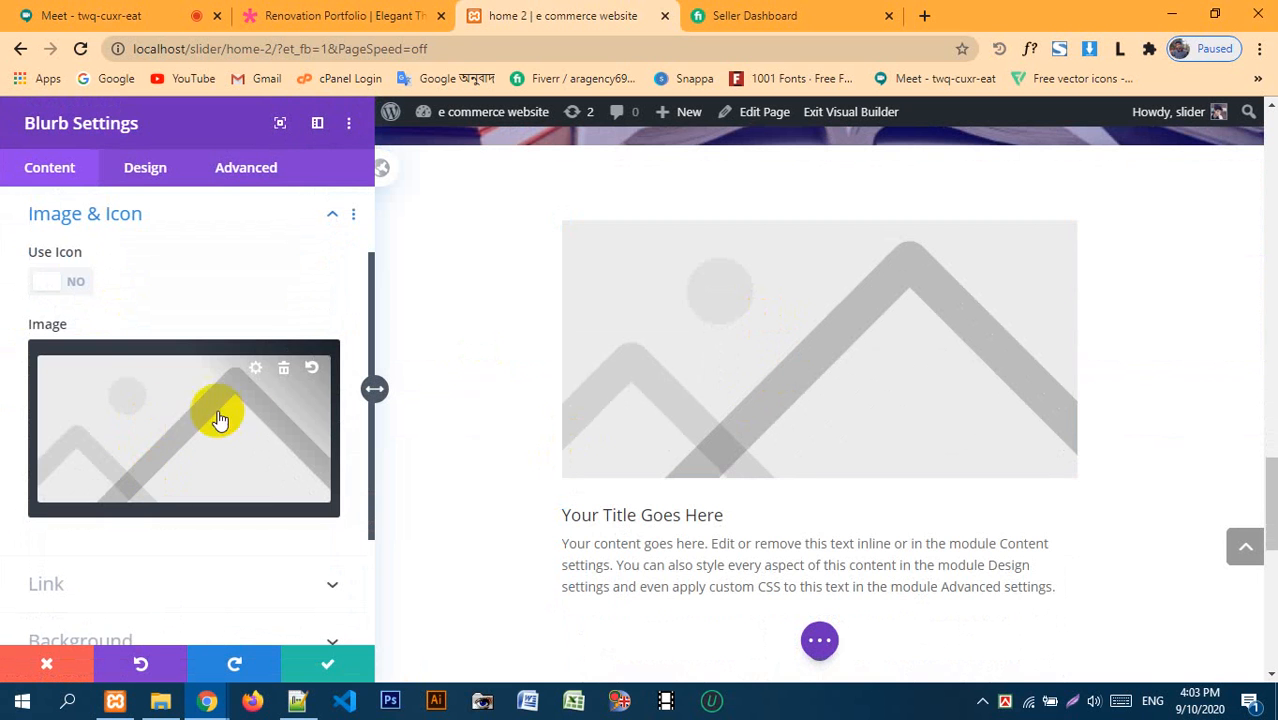
pyautogui.click(60, 281)
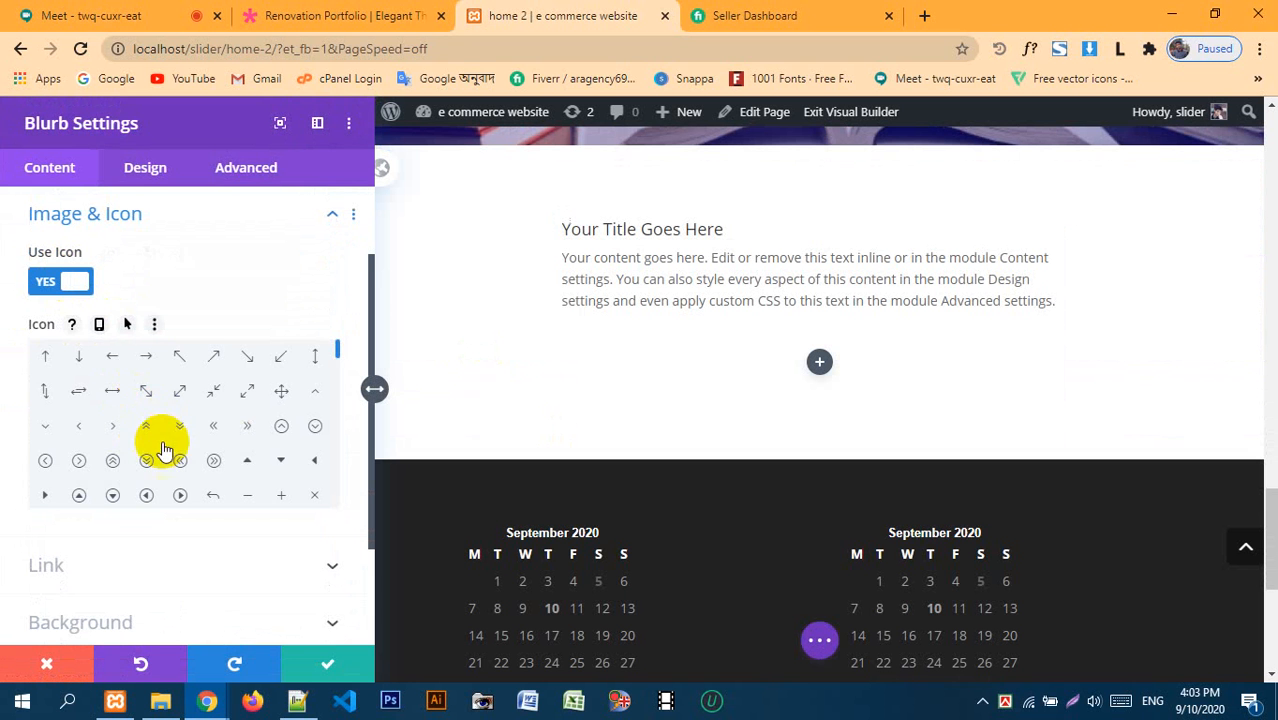
pyautogui.scroll(-5, 160, 425)
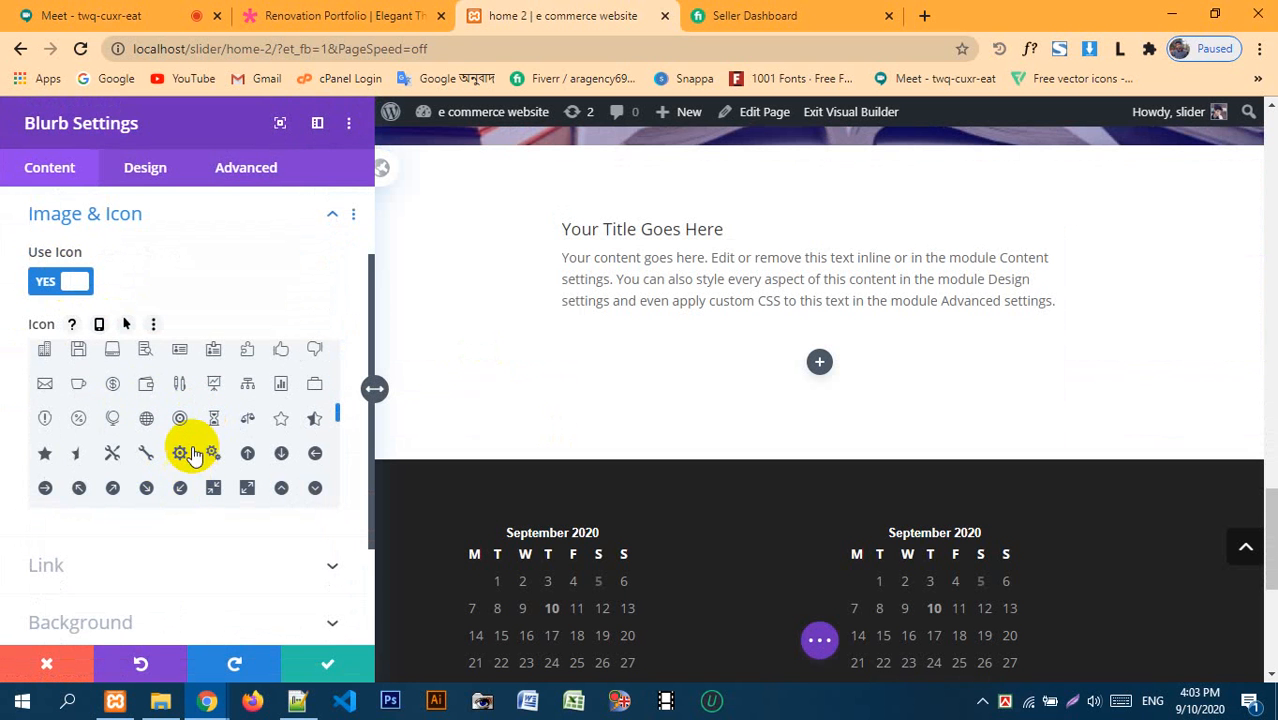
pyautogui.click(180, 420)
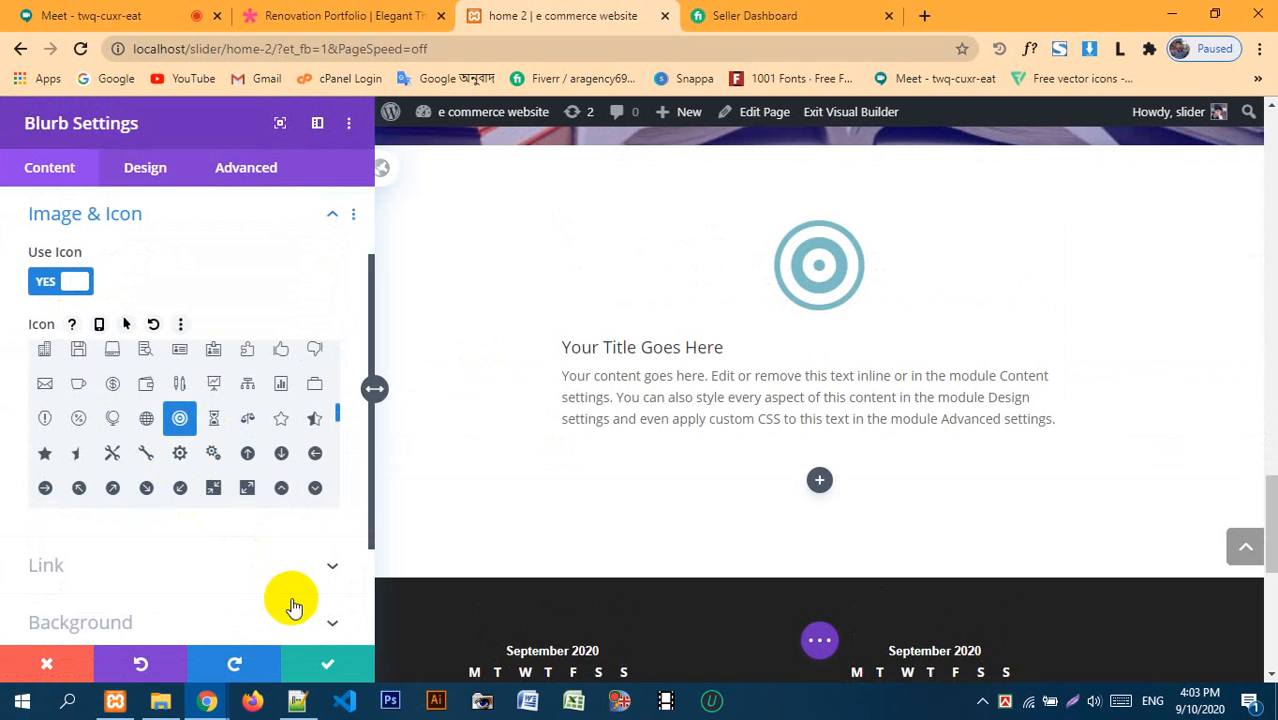
pyautogui.click(316, 665)
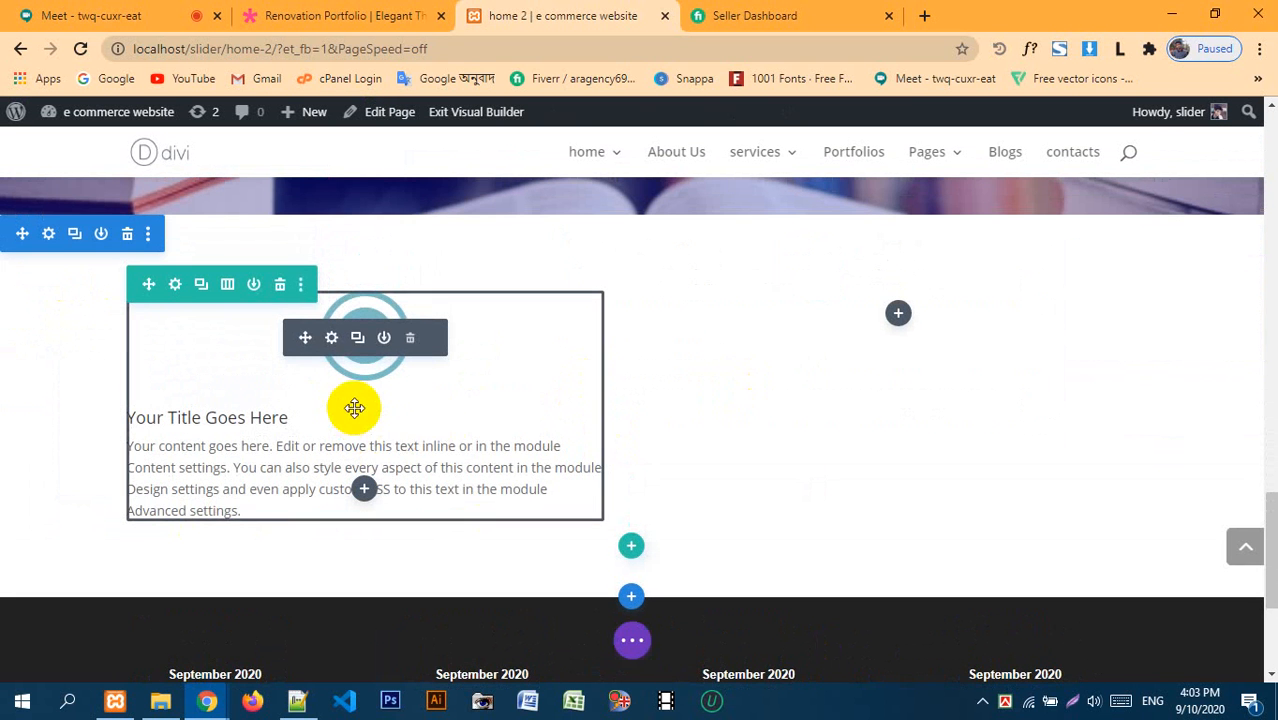
pyautogui.scroll(1, 354, 406)
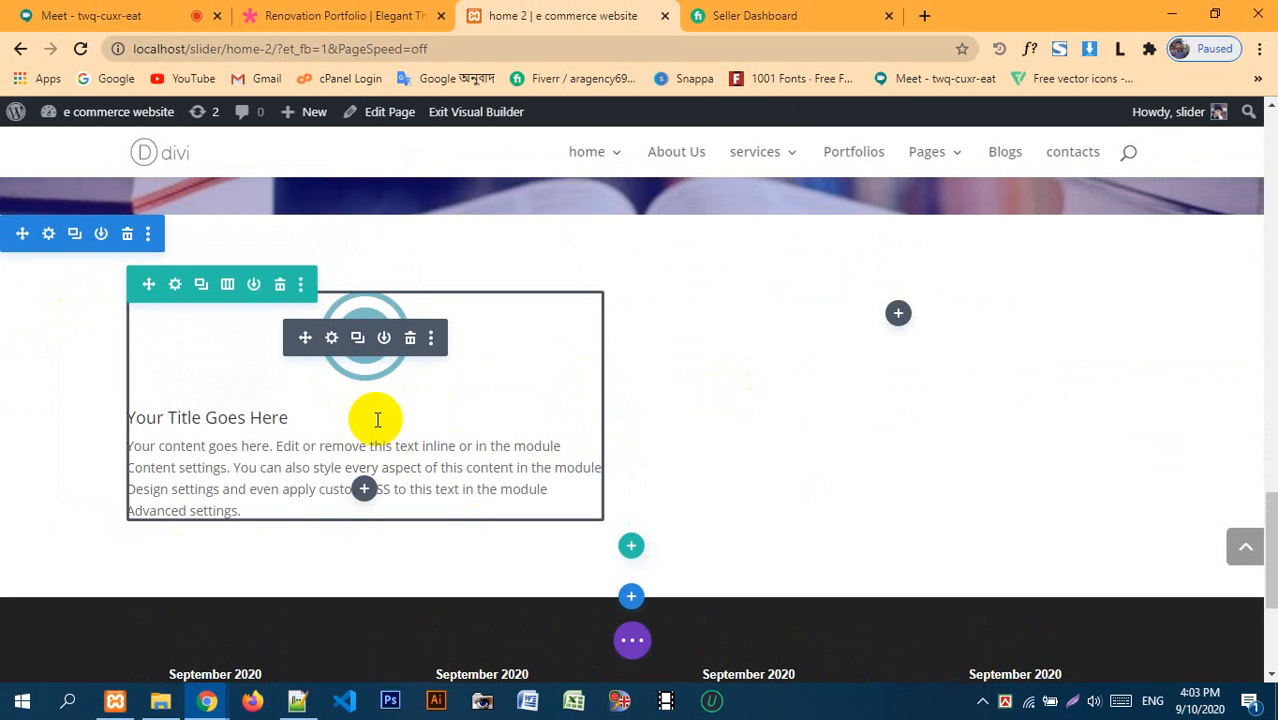
pyautogui.click(358, 339)
pyautogui.scroll(-3, 375, 406)
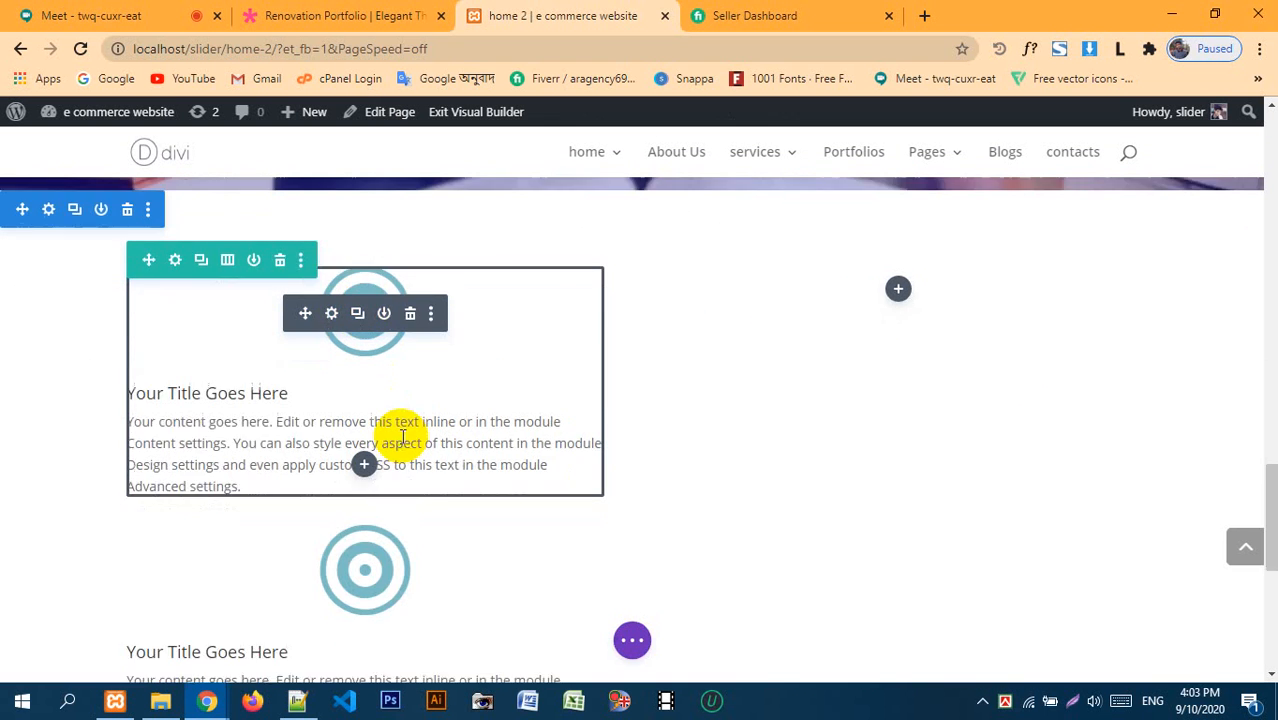
pyautogui.click(410, 300)
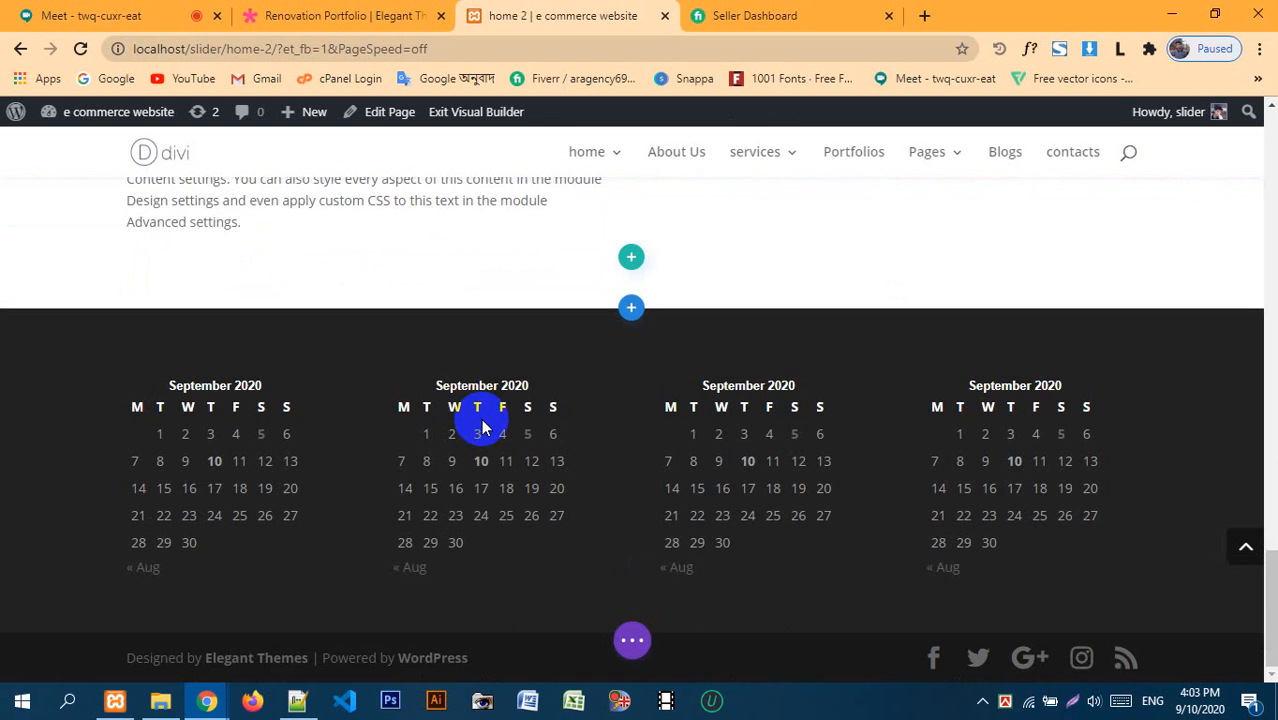
pyautogui.scroll(3, 455, 429)
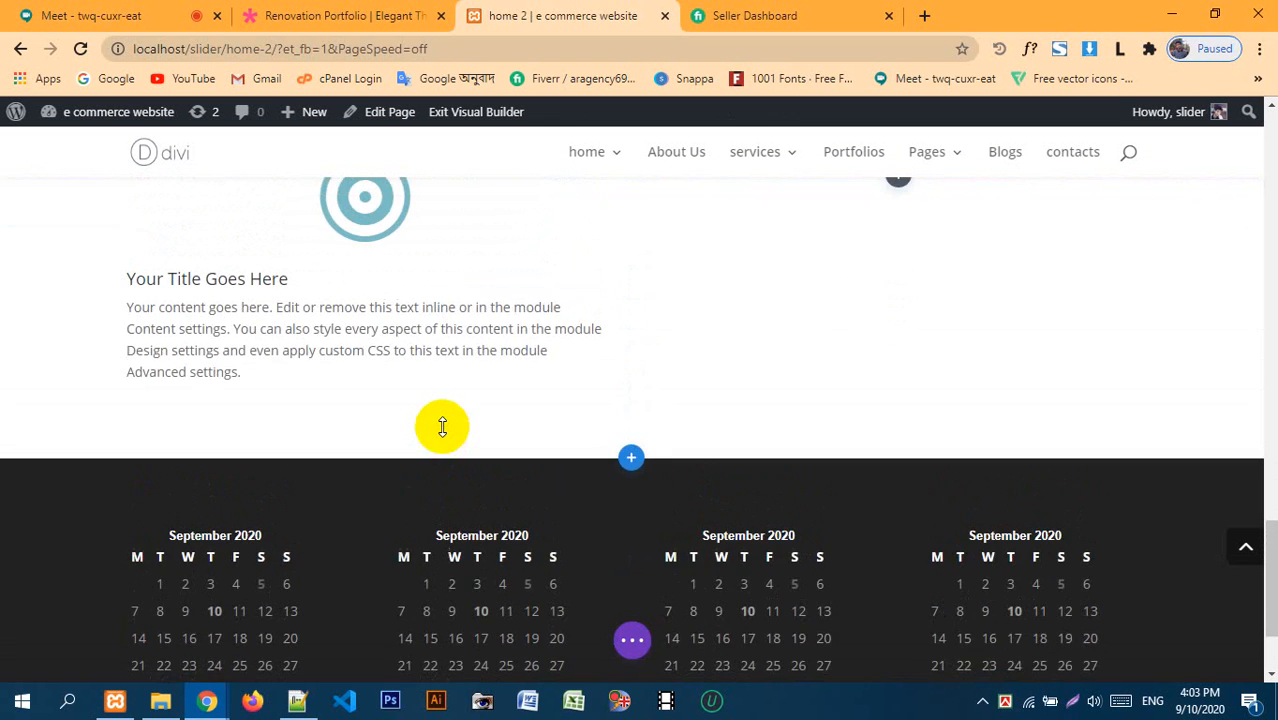
pyautogui.scroll(3, 416, 411)
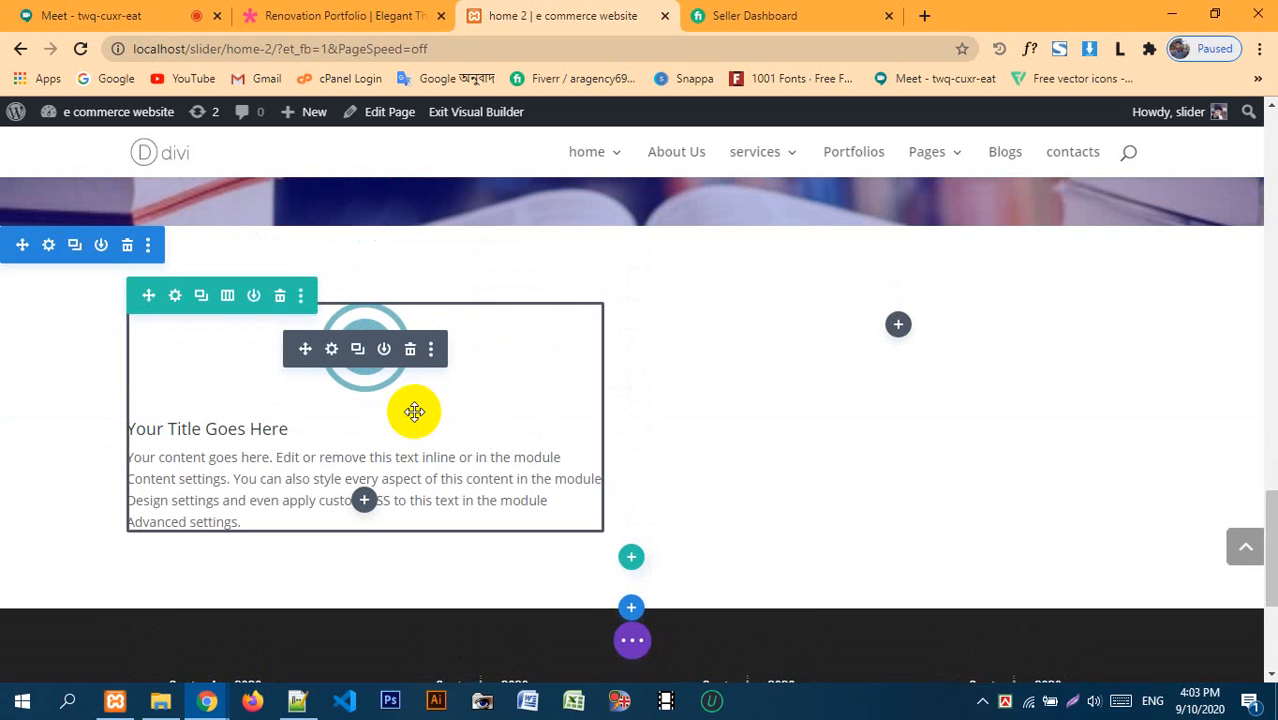
pyautogui.scroll(2, 390, 412)
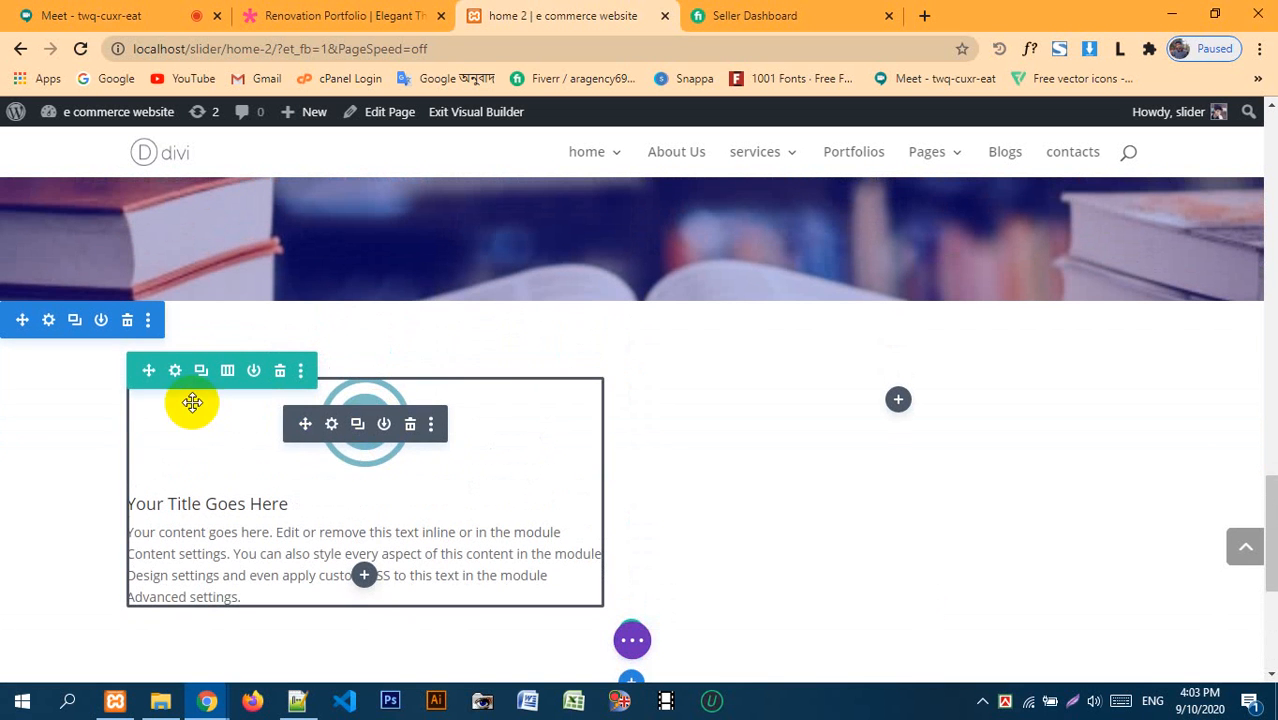
pyautogui.click(409, 428)
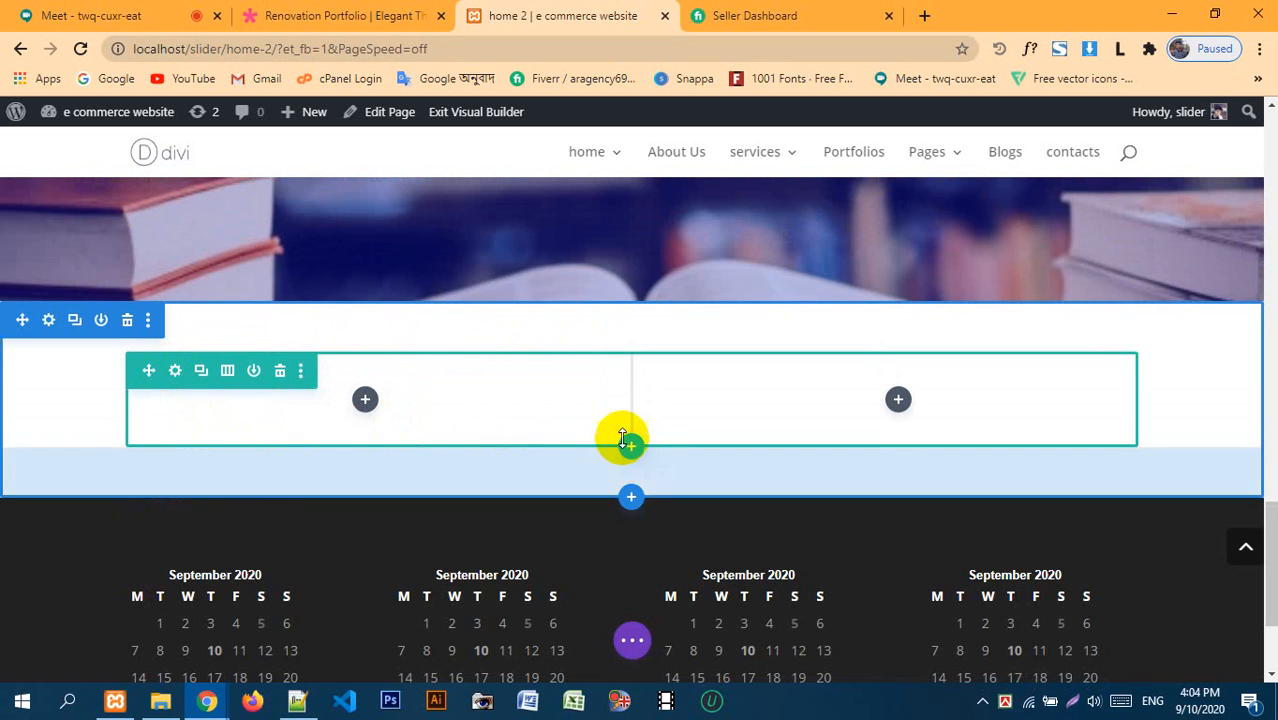
pyautogui.scroll(6, 670, 420)
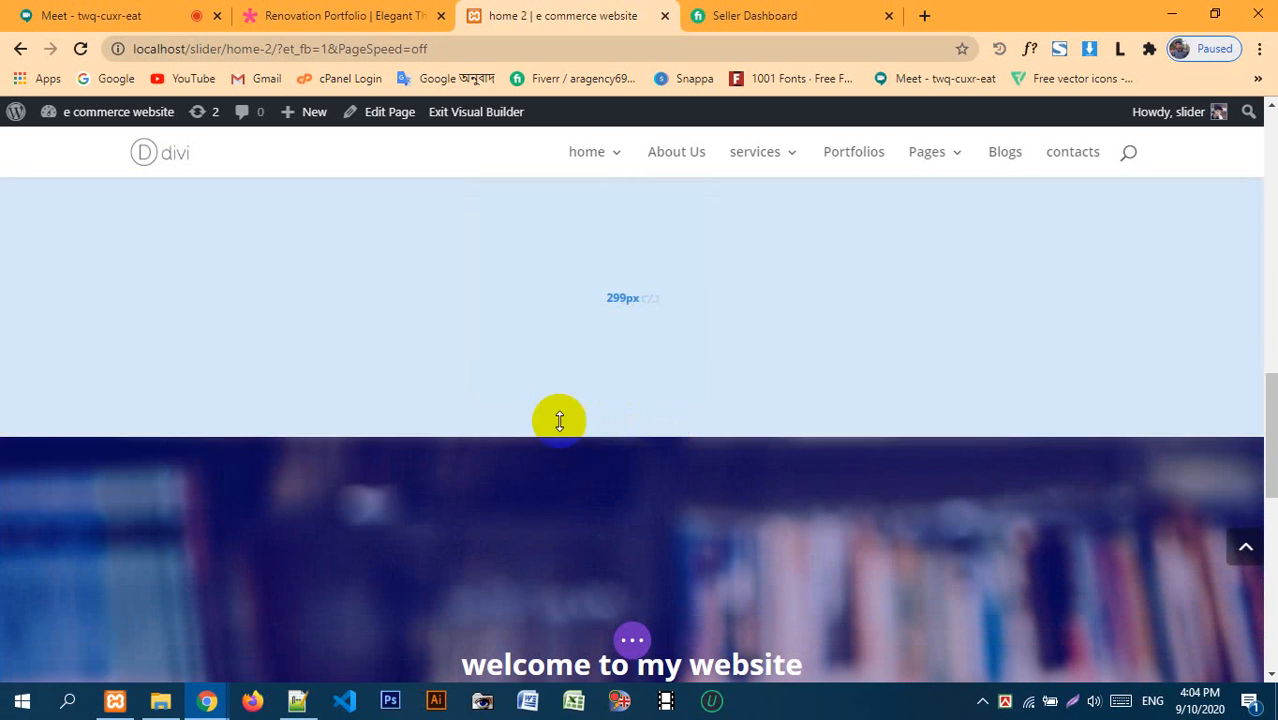
pyautogui.scroll(-7, 559, 420)
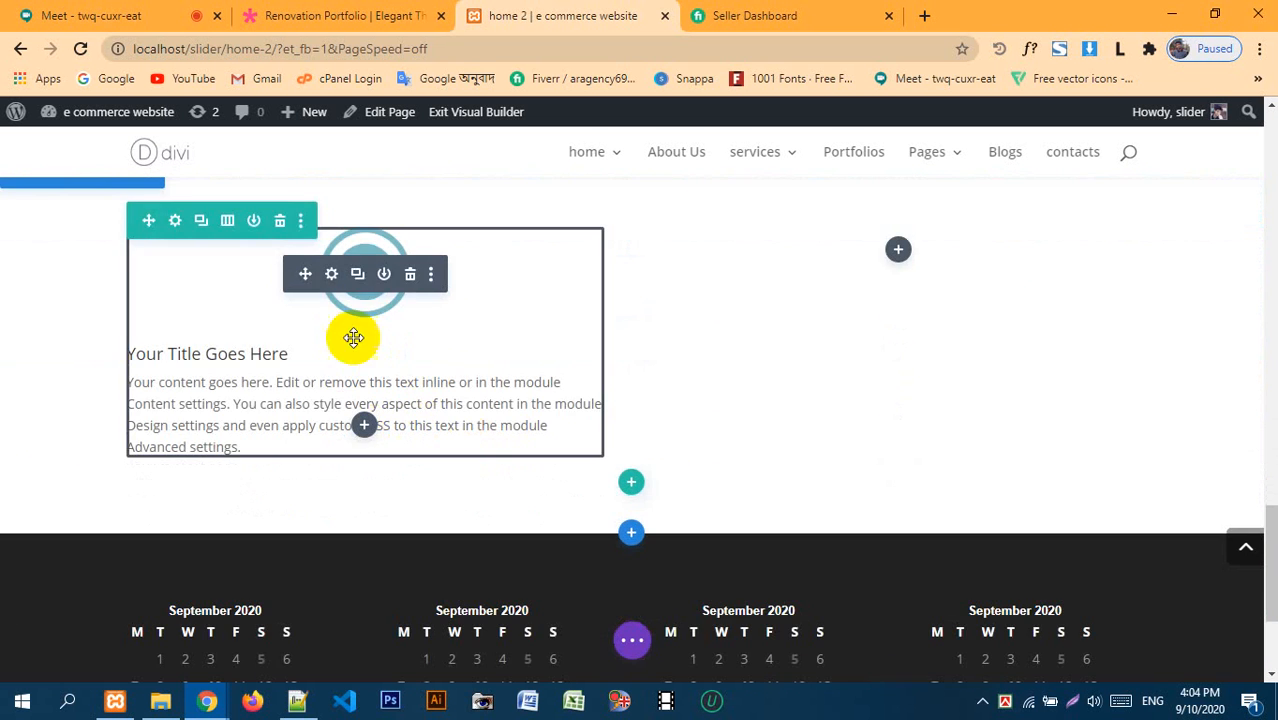
# - Apply the soft Box Shadow preset (0px horizontal, 2px vertical, 18px blur) to the target-icon blurb
pyautogui.click(333, 274)
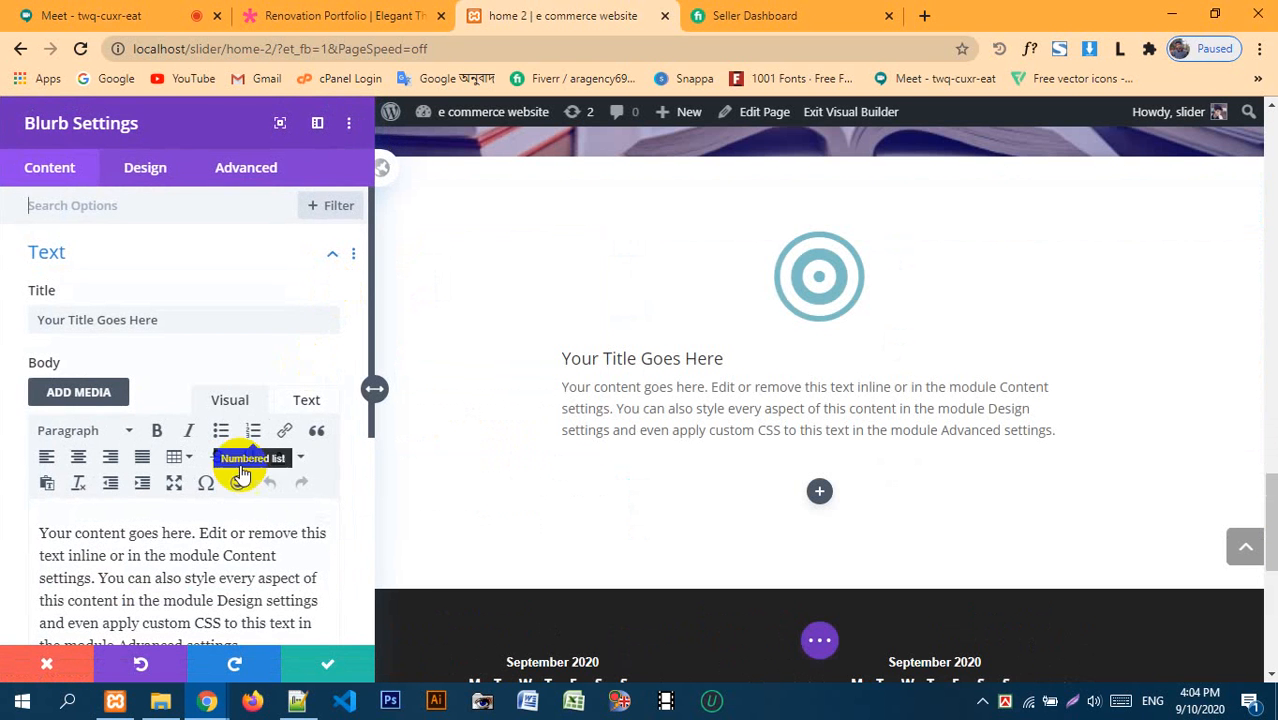
pyautogui.click(135, 172)
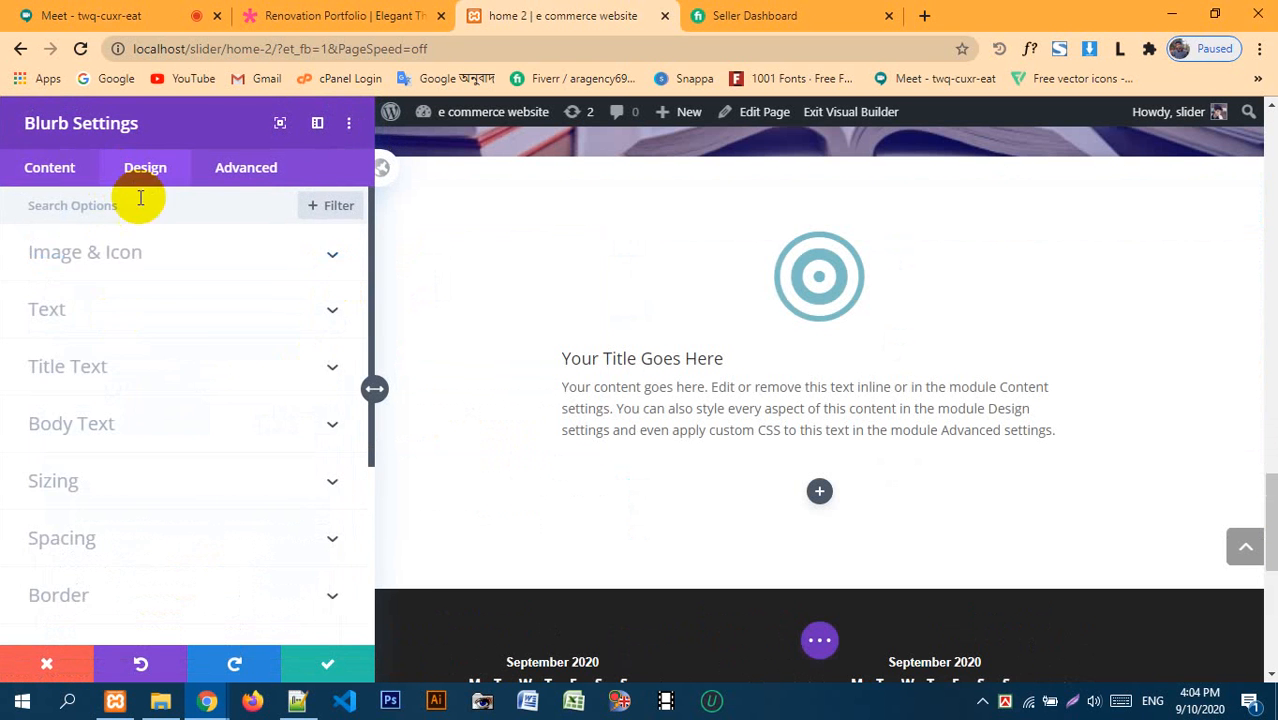
pyautogui.scroll(-3, 170, 350)
pyautogui.click(98, 366)
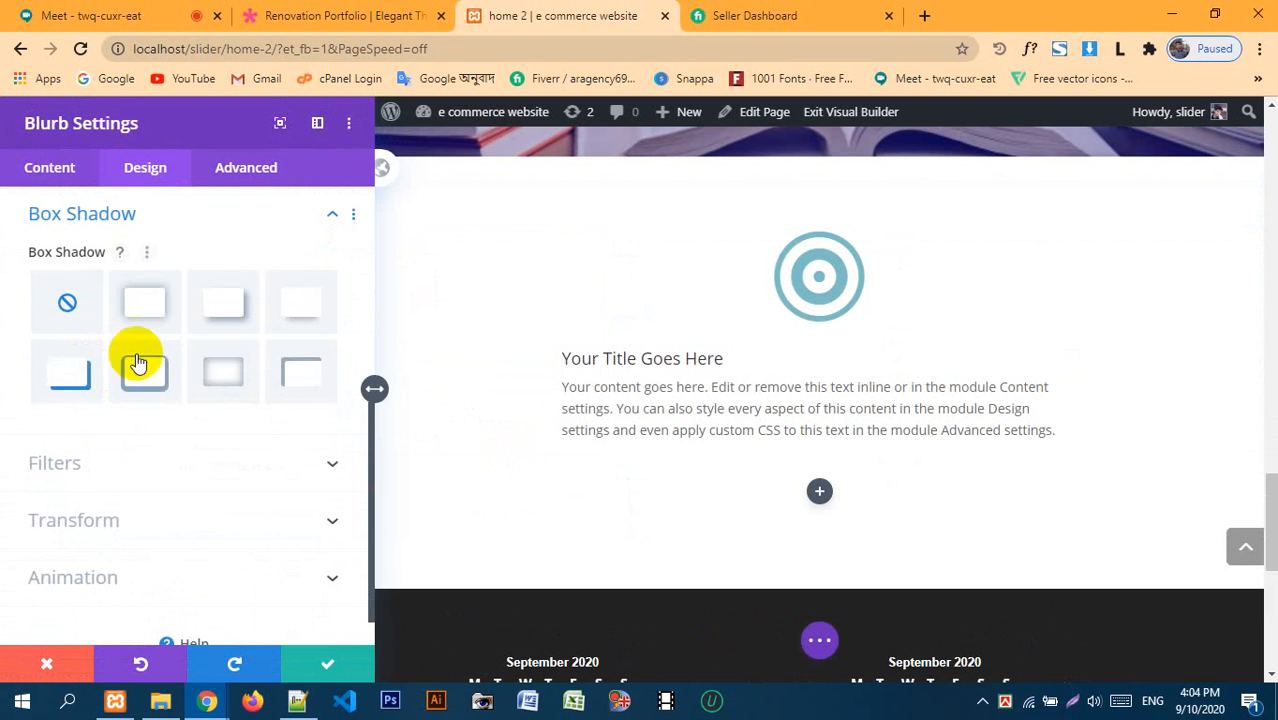
pyautogui.click(148, 306)
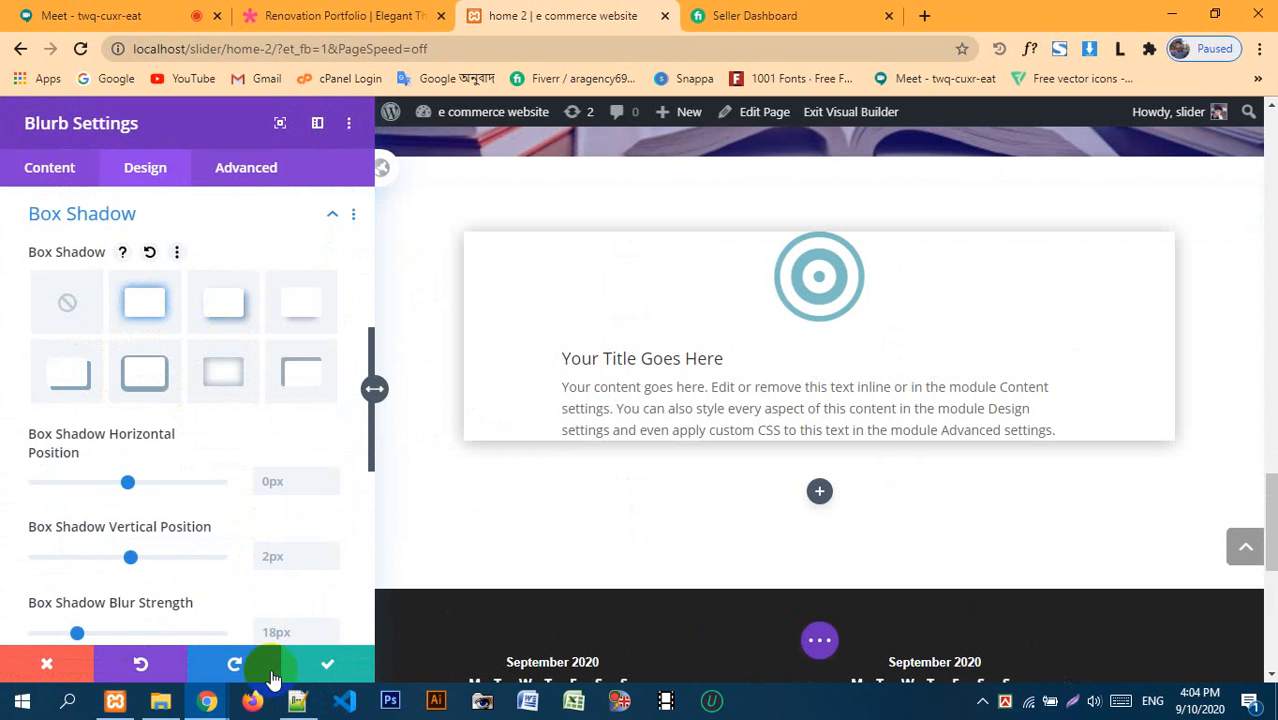
pyautogui.click(310, 666)
pyautogui.scroll(3, 599, 393)
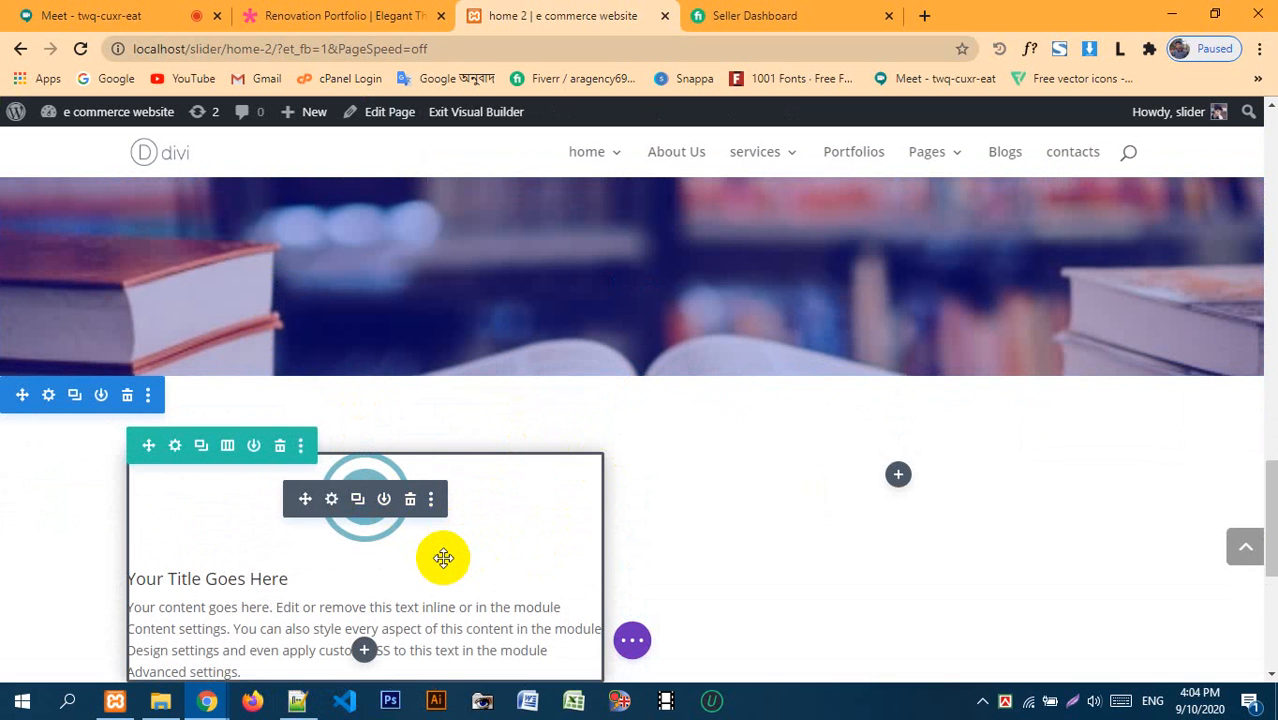
# - Reopen the blurb's Design spacing options, try 54px top padding, then clear it
pyautogui.click(332, 499)
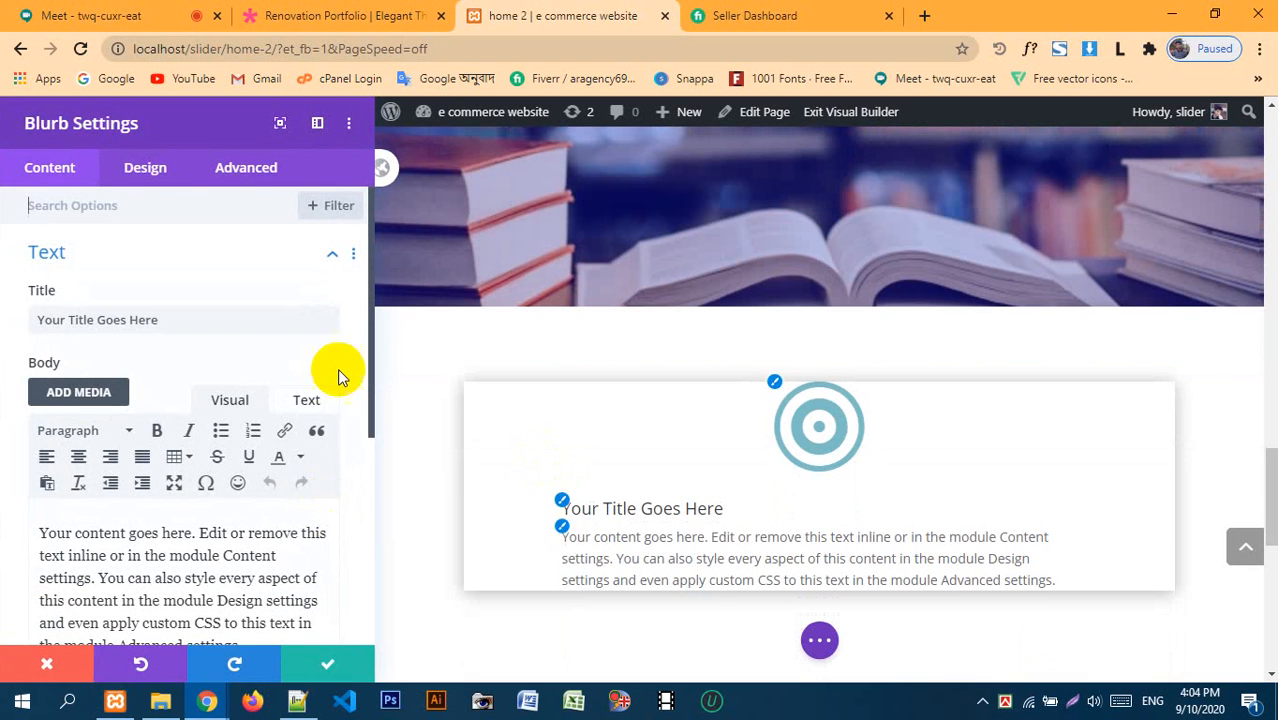
pyautogui.click(162, 172)
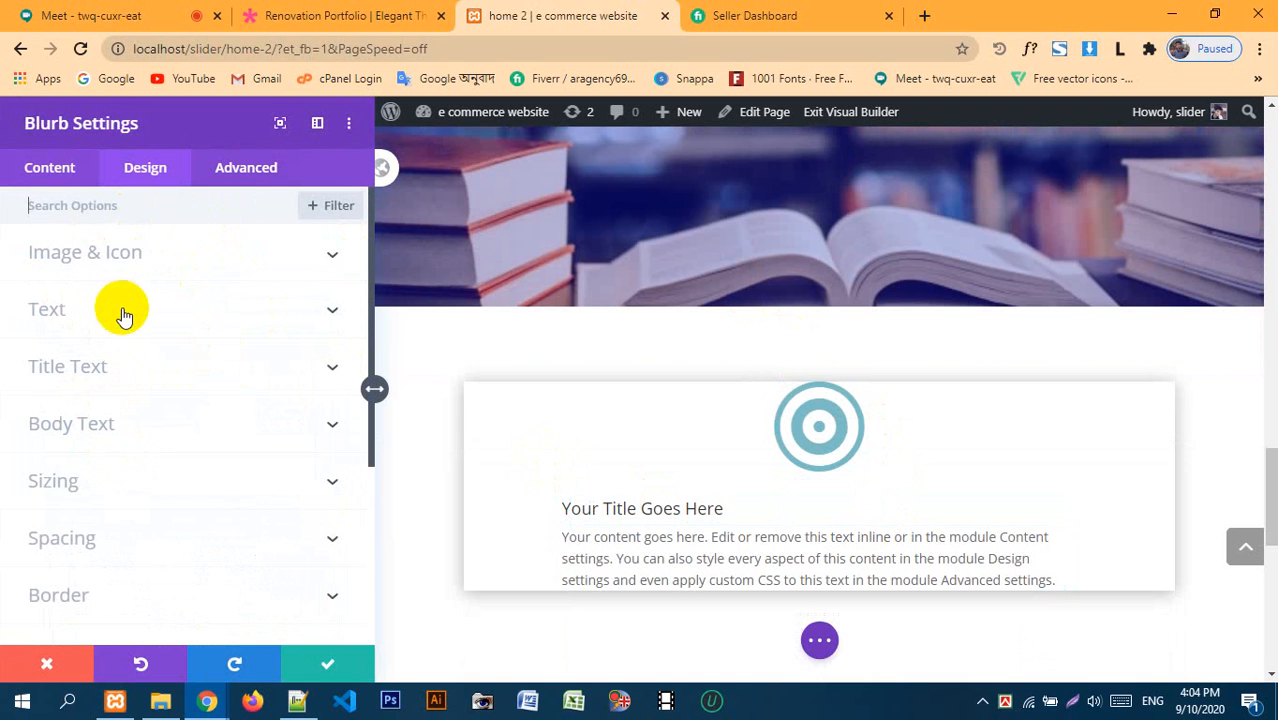
pyautogui.scroll(-1, 120, 420)
pyautogui.click(106, 442)
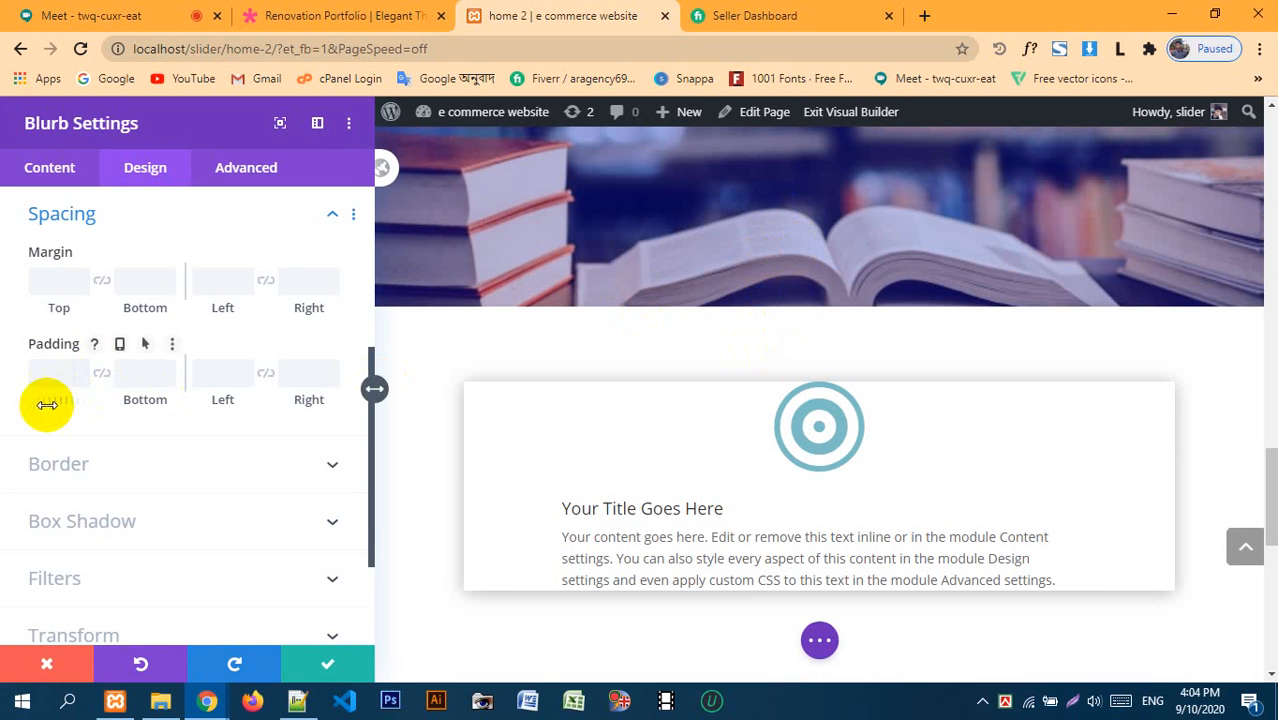
pyautogui.moveTo(51, 405); pyautogui.dragTo(124, 410)
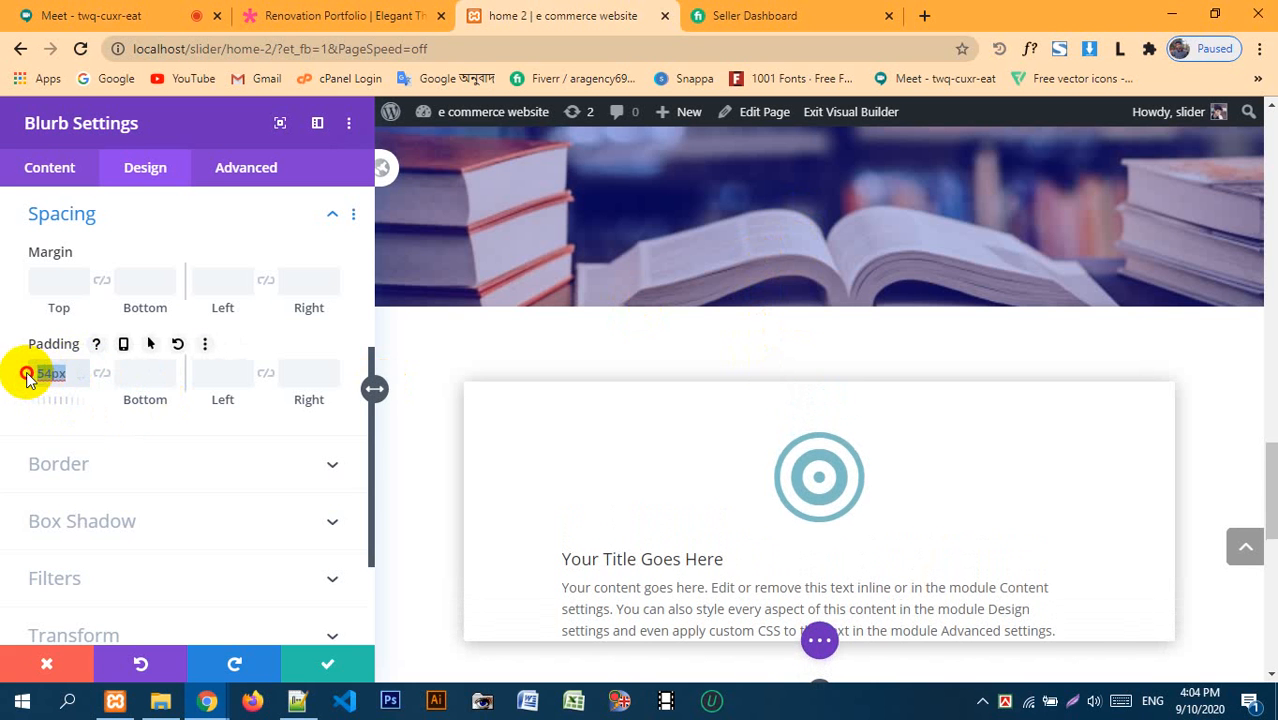
pyautogui.press('BackSpace')
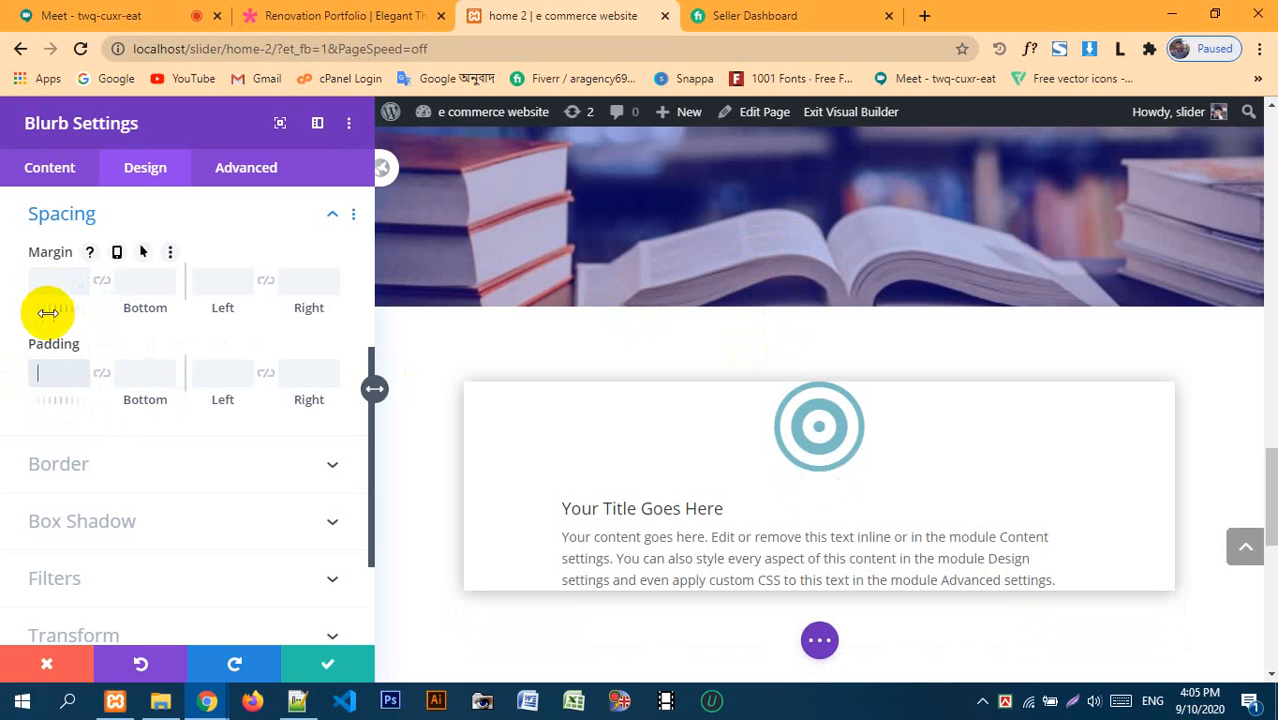
# - Set the blurb's top margin to -160px so it overlaps the hero photo, and save
pyautogui.moveTo(48, 313); pyautogui.dragTo(11, 314)
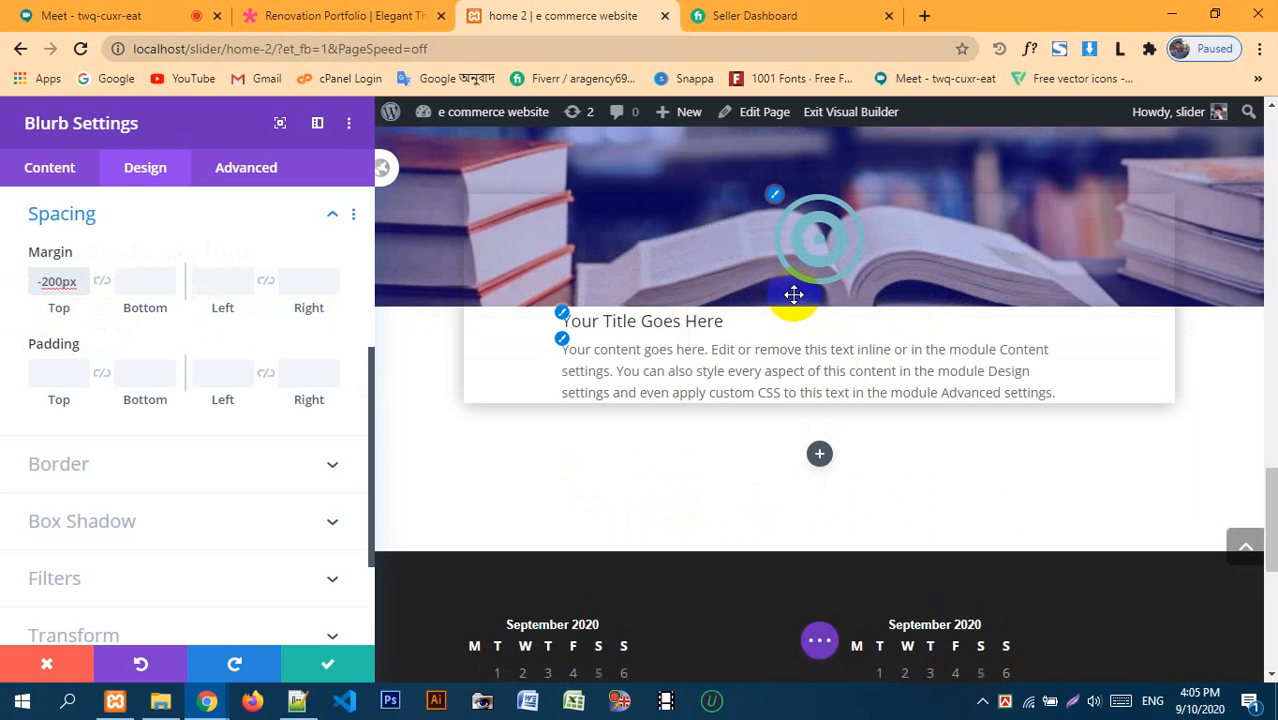
pyautogui.scroll(1, 757, 475)
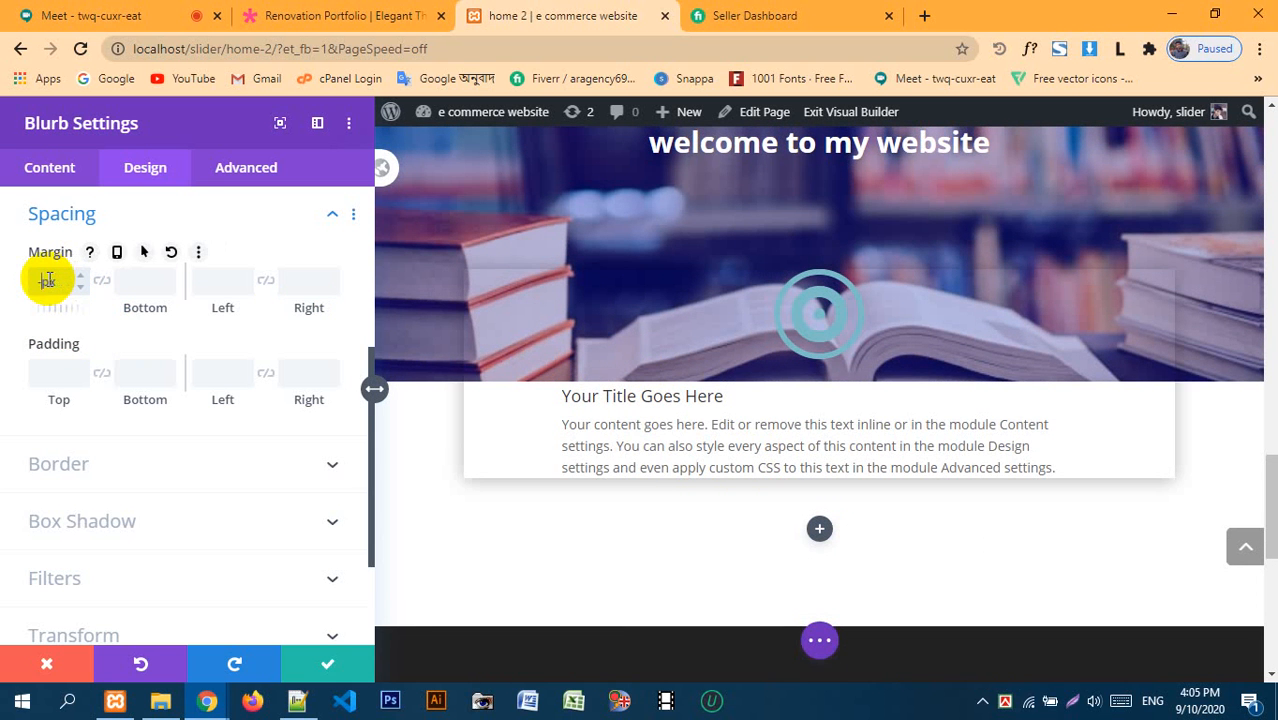
pyautogui.press('BackSpace')
pyautogui.write('10px')
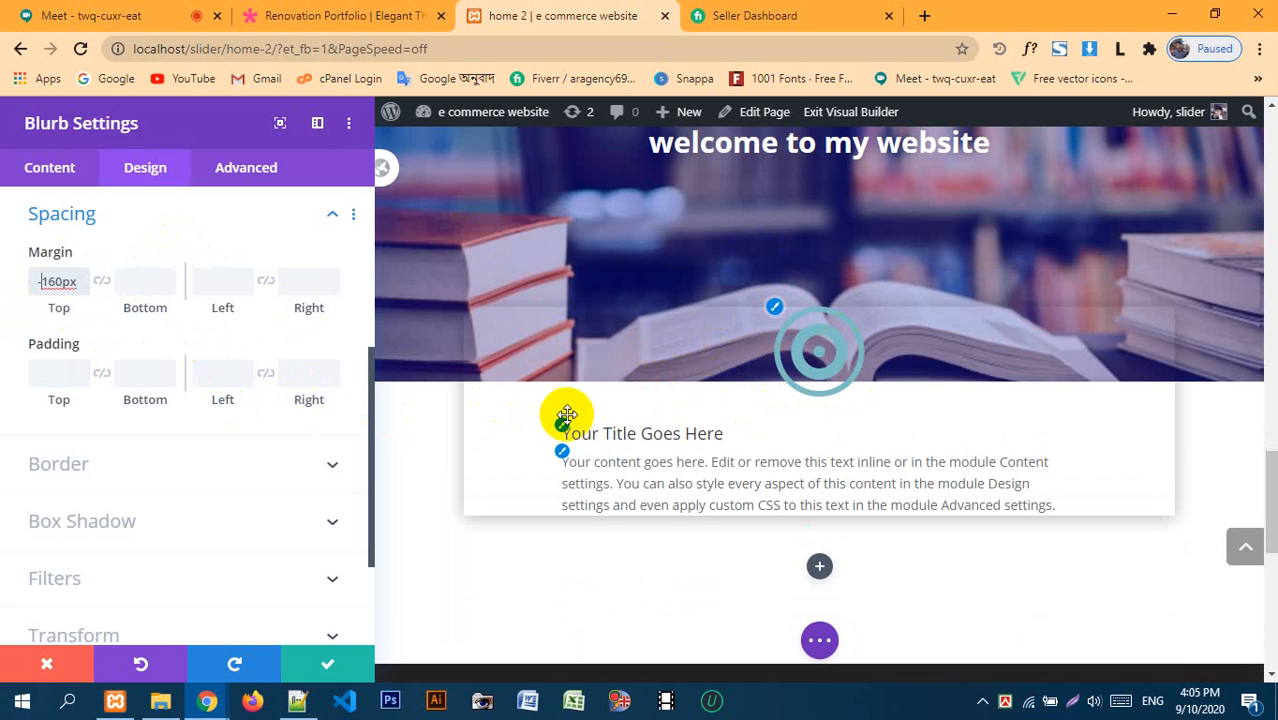
pyautogui.click(350, 662)
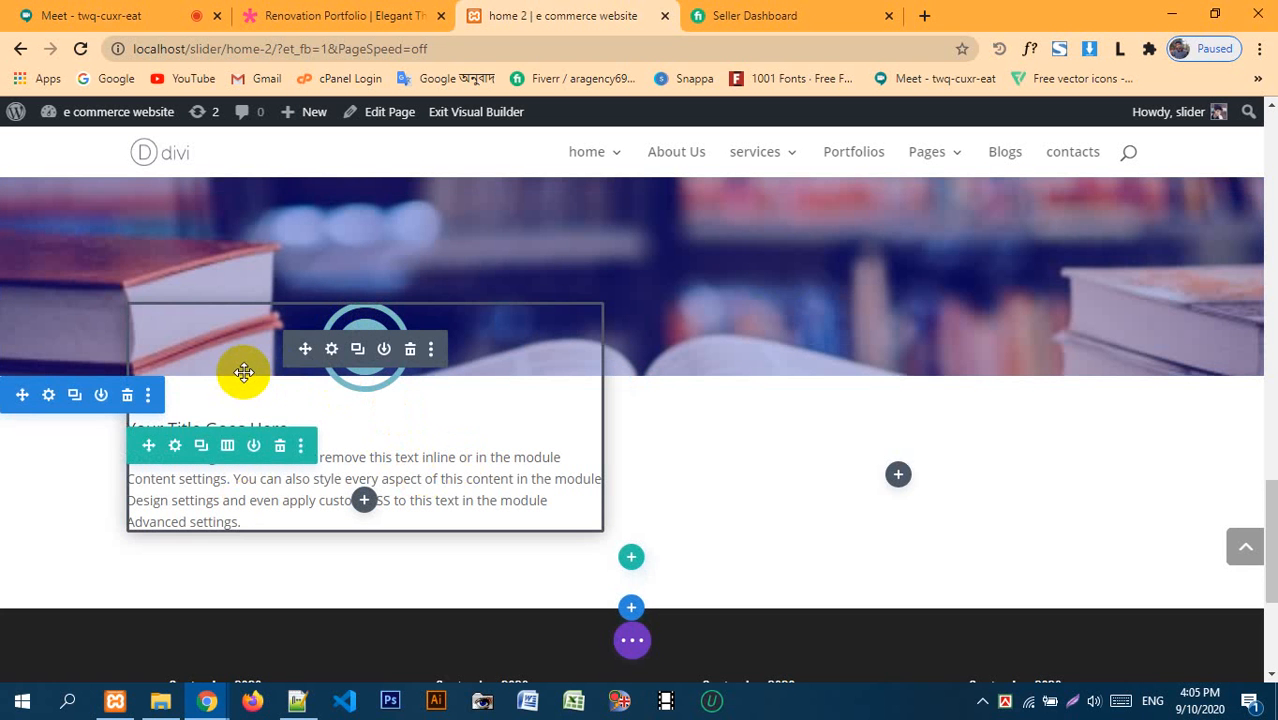
# - Give the target-icon blurb a solid white background colour and save it
pyautogui.click(331, 349)
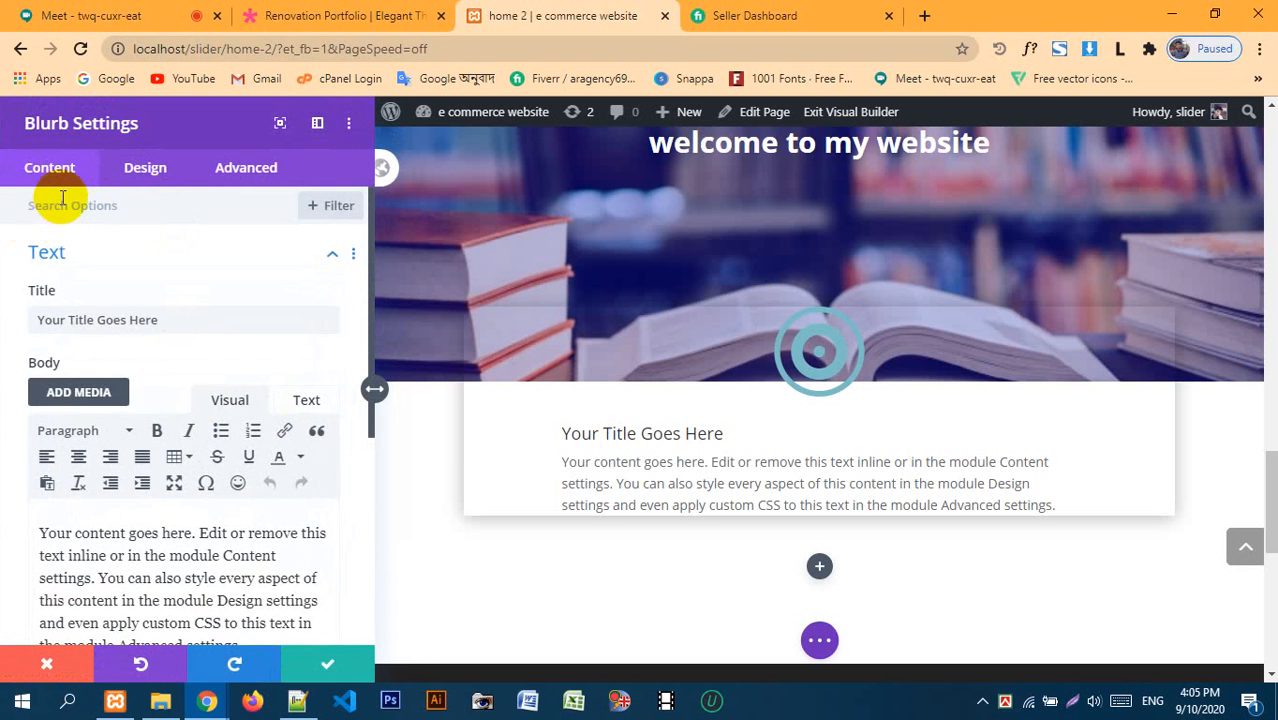
pyautogui.click(128, 172)
pyautogui.click(75, 168)
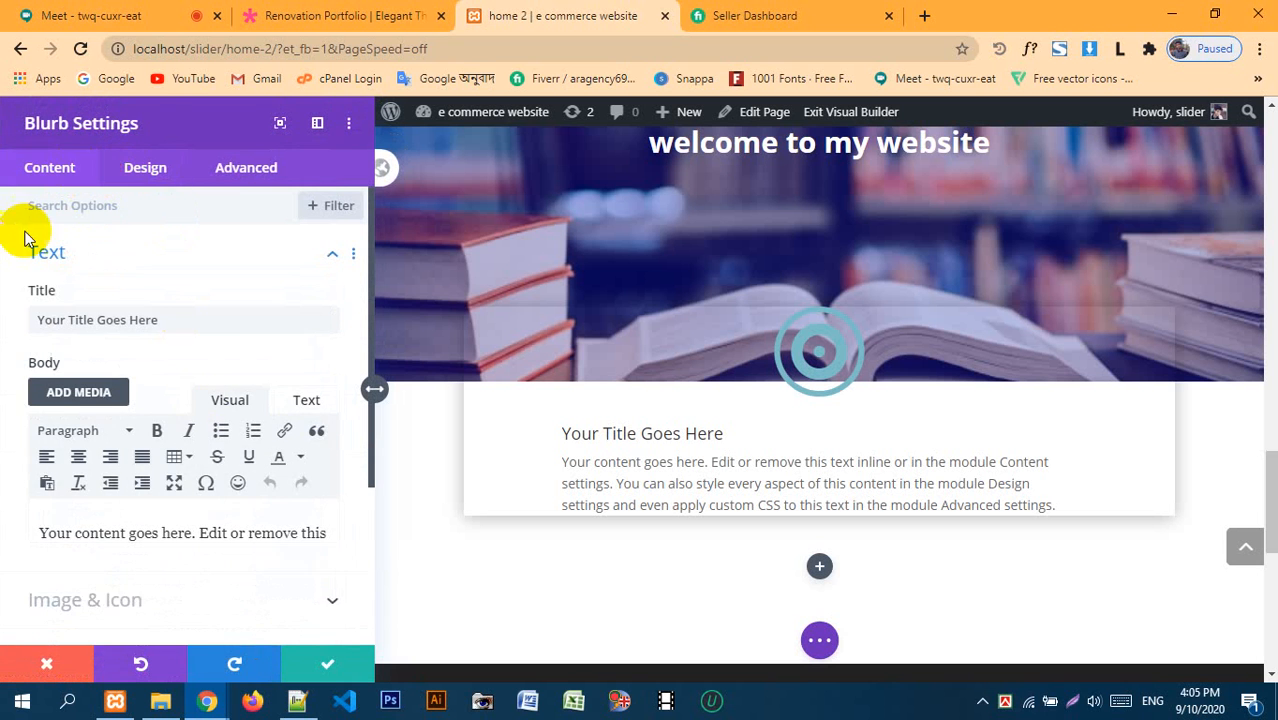
pyautogui.click(152, 262)
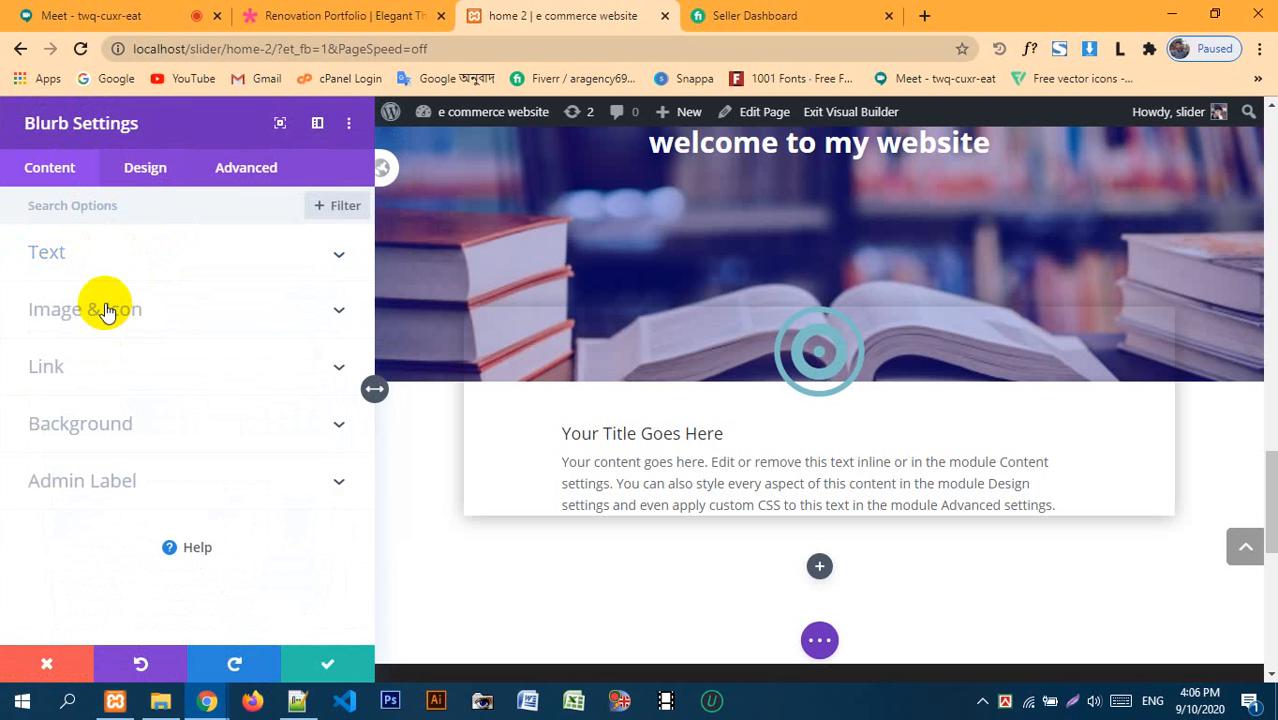
pyautogui.click(100, 423)
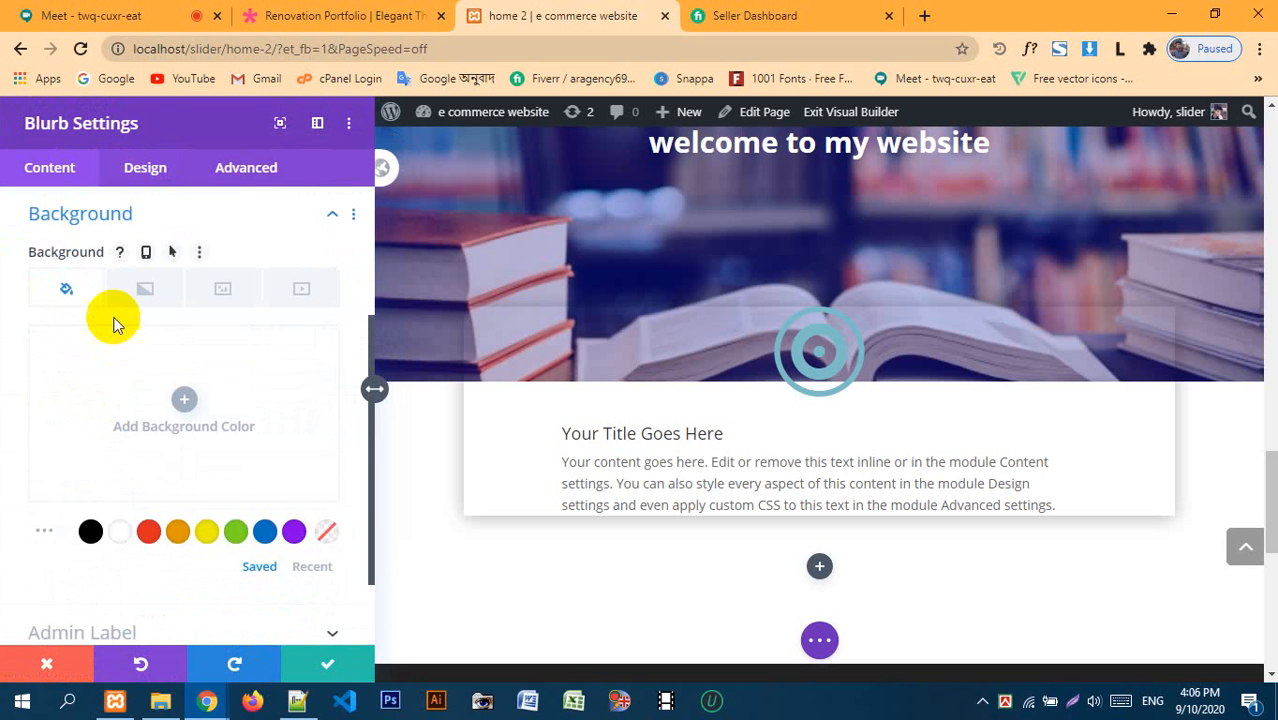
pyautogui.click(183, 400)
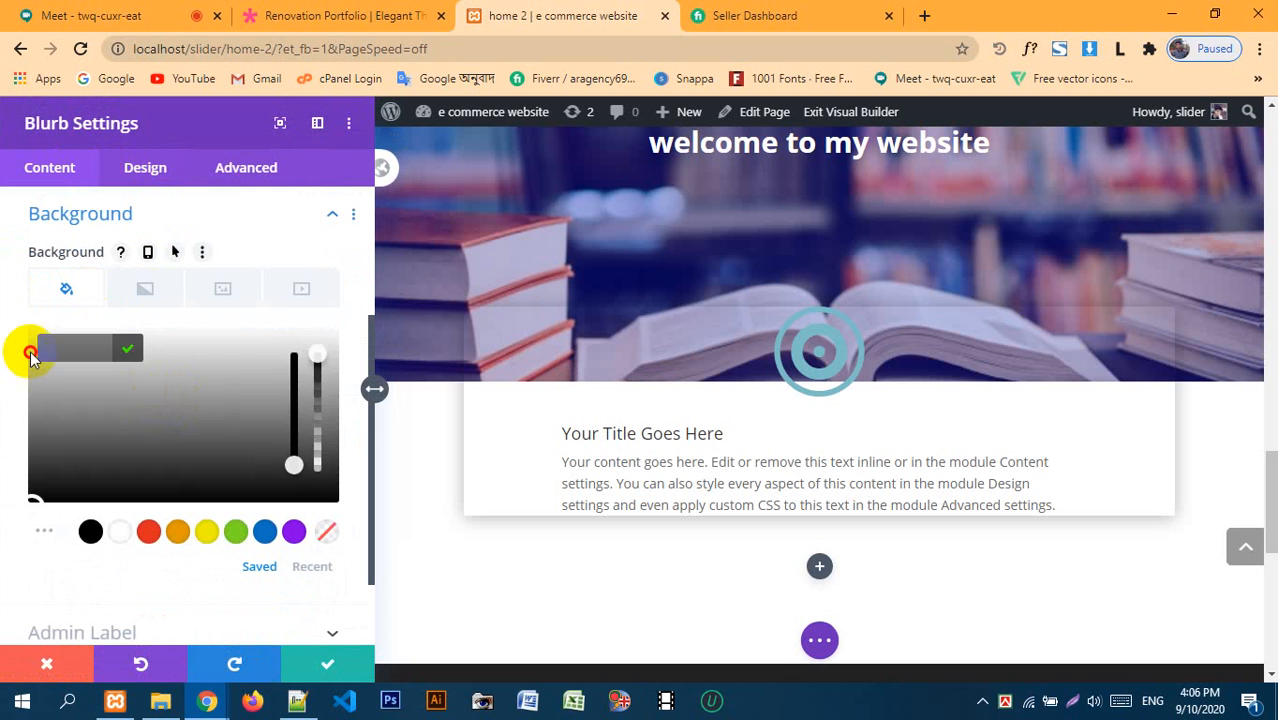
pyautogui.moveTo(31, 357); pyautogui.dragTo(2, 318)
pyautogui.click(1, 306)
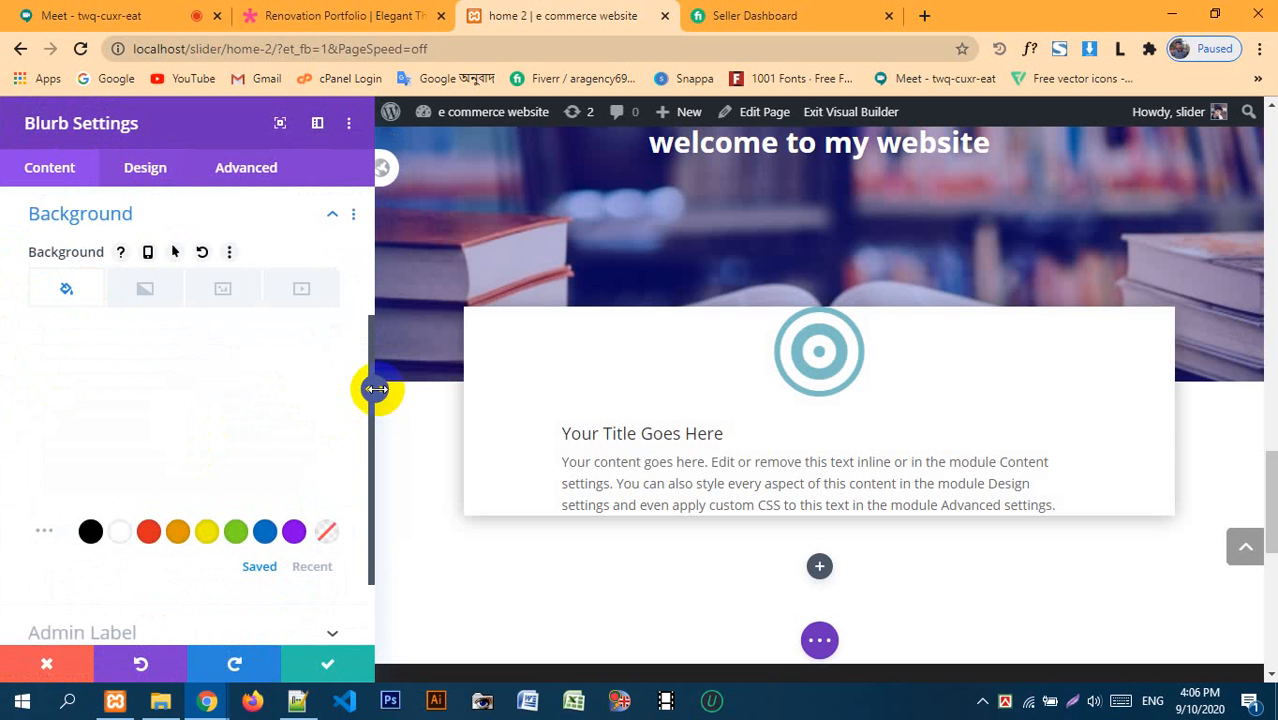
pyautogui.click(357, 662)
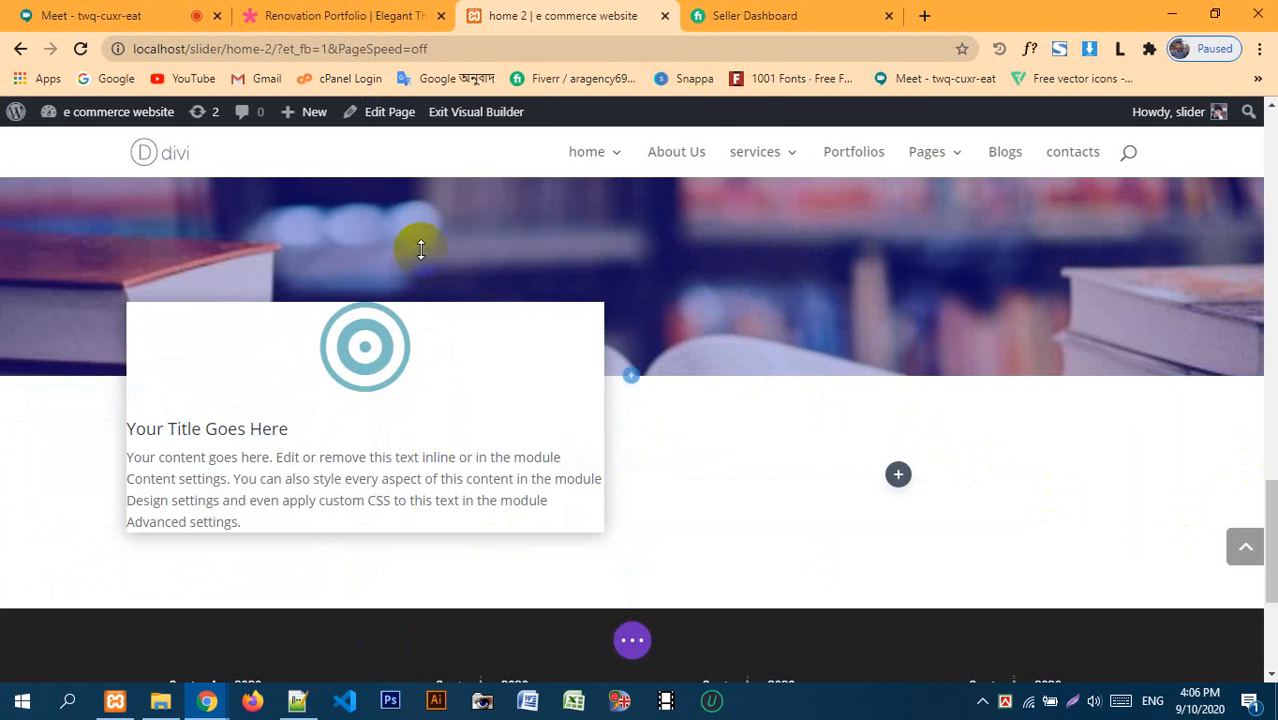
pyautogui.scroll(1, 1012, 509)
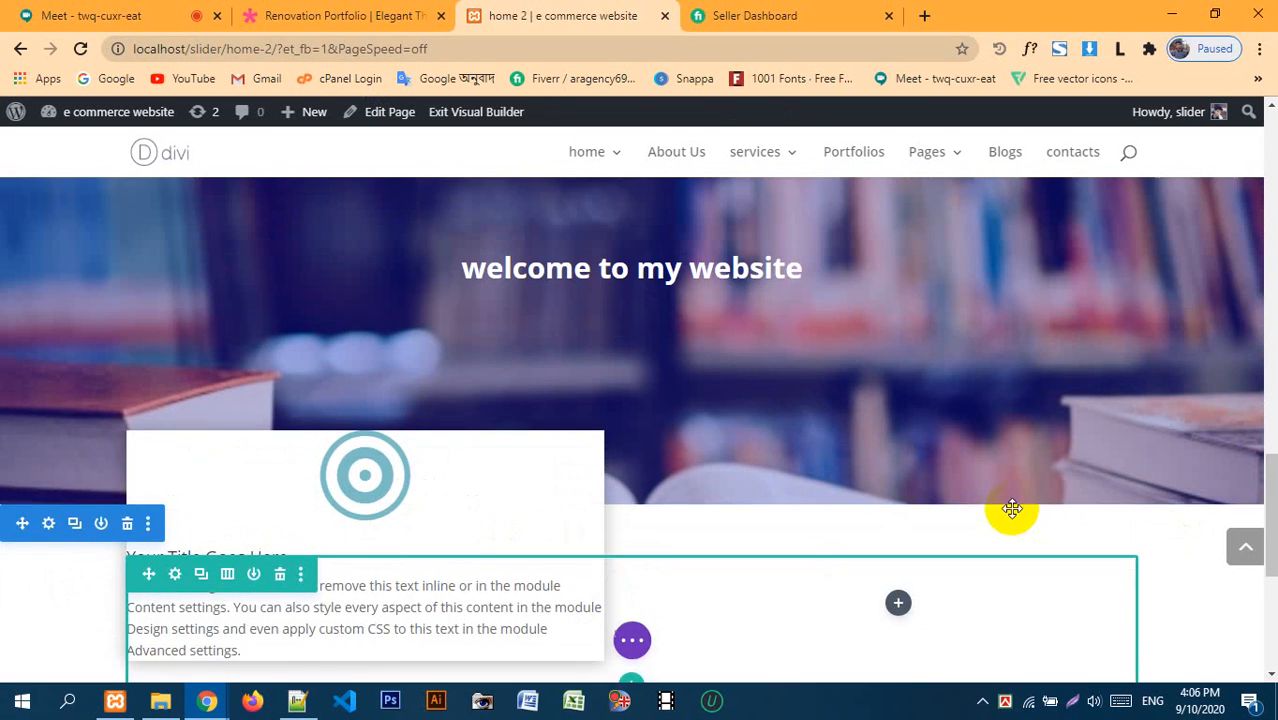
pyautogui.scroll(2, 1012, 509)
pyautogui.scroll(-2, 375, 327)
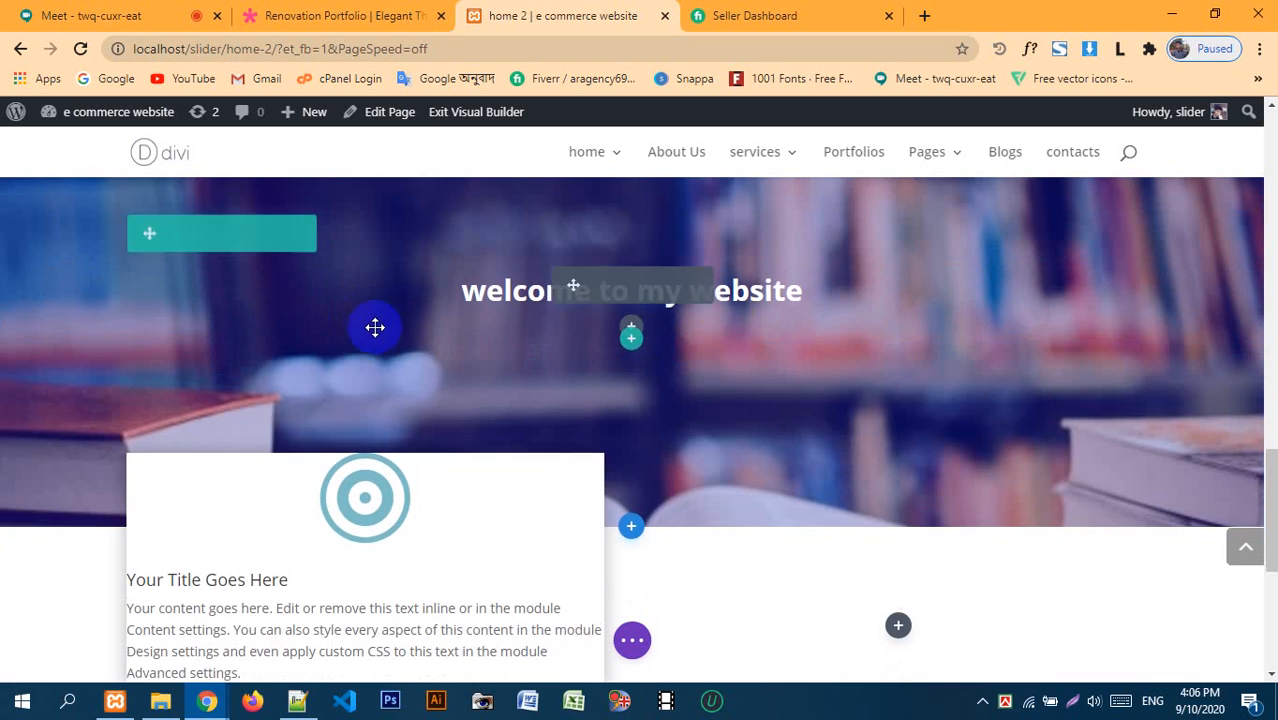
pyautogui.scroll(-1, 939, 573)
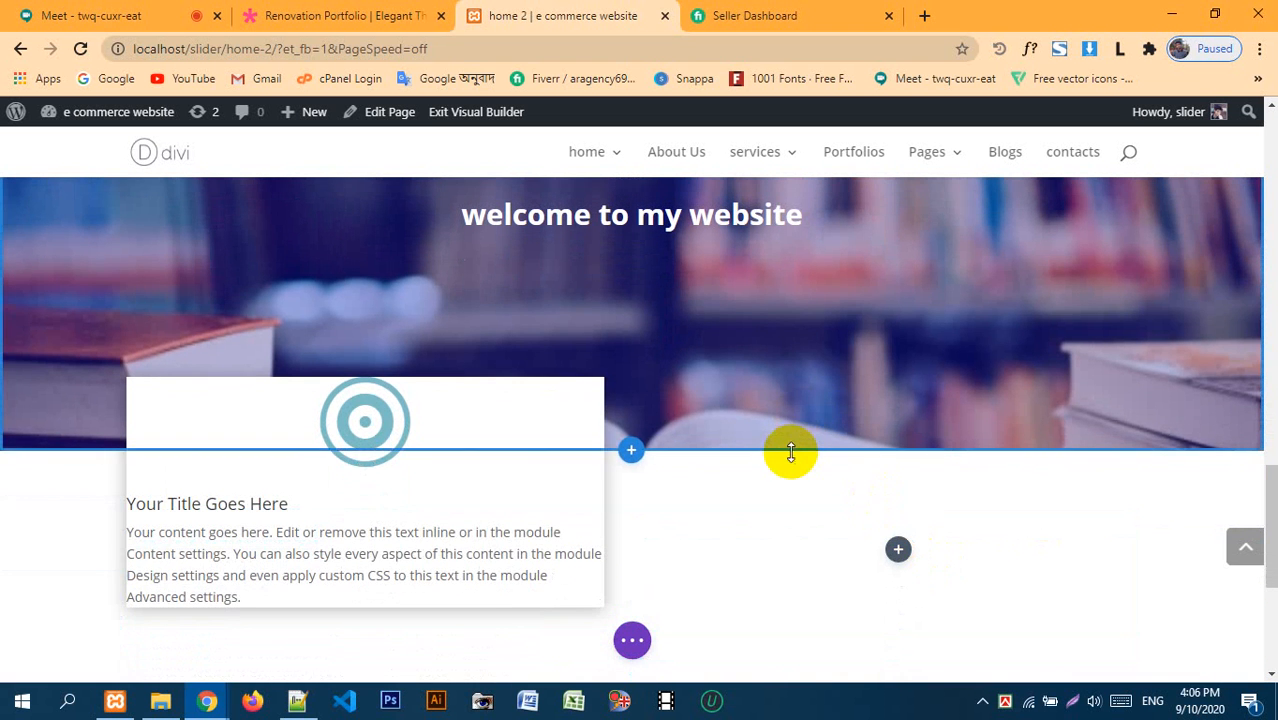
pyautogui.scroll(3, 791, 453)
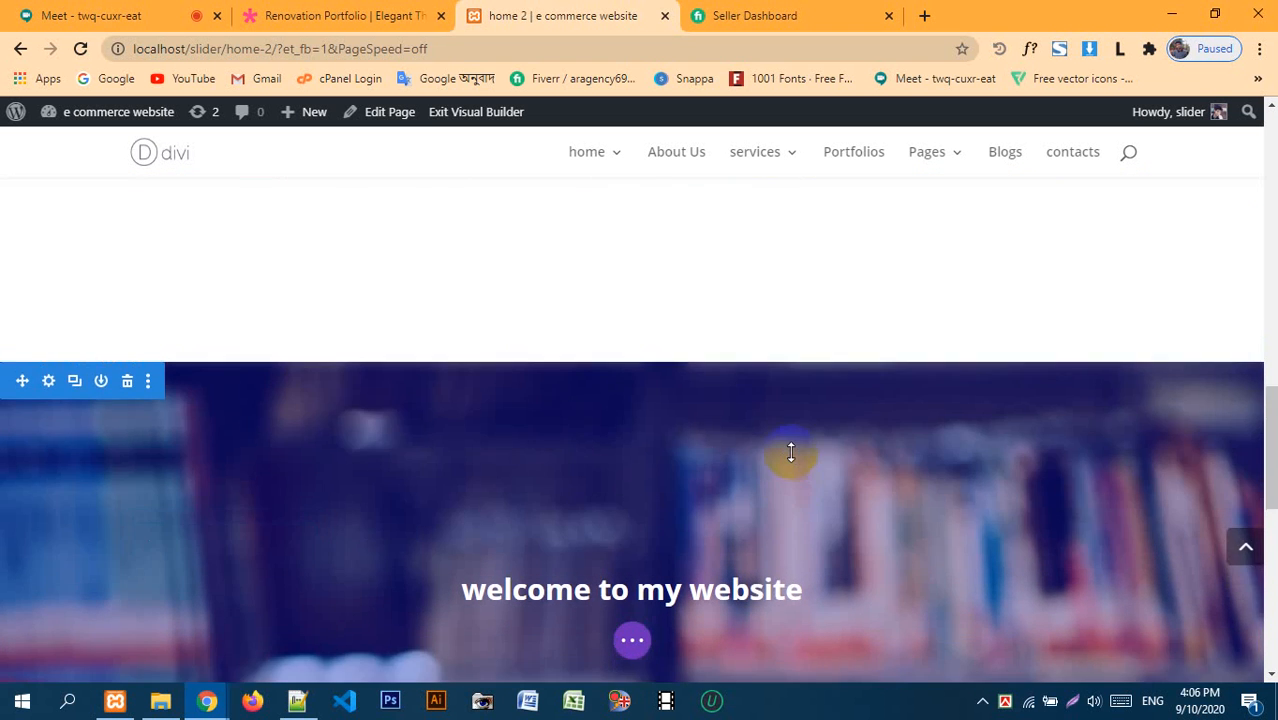
pyautogui.scroll(-3, 791, 453)
pyautogui.scroll(-1, 656, 514)
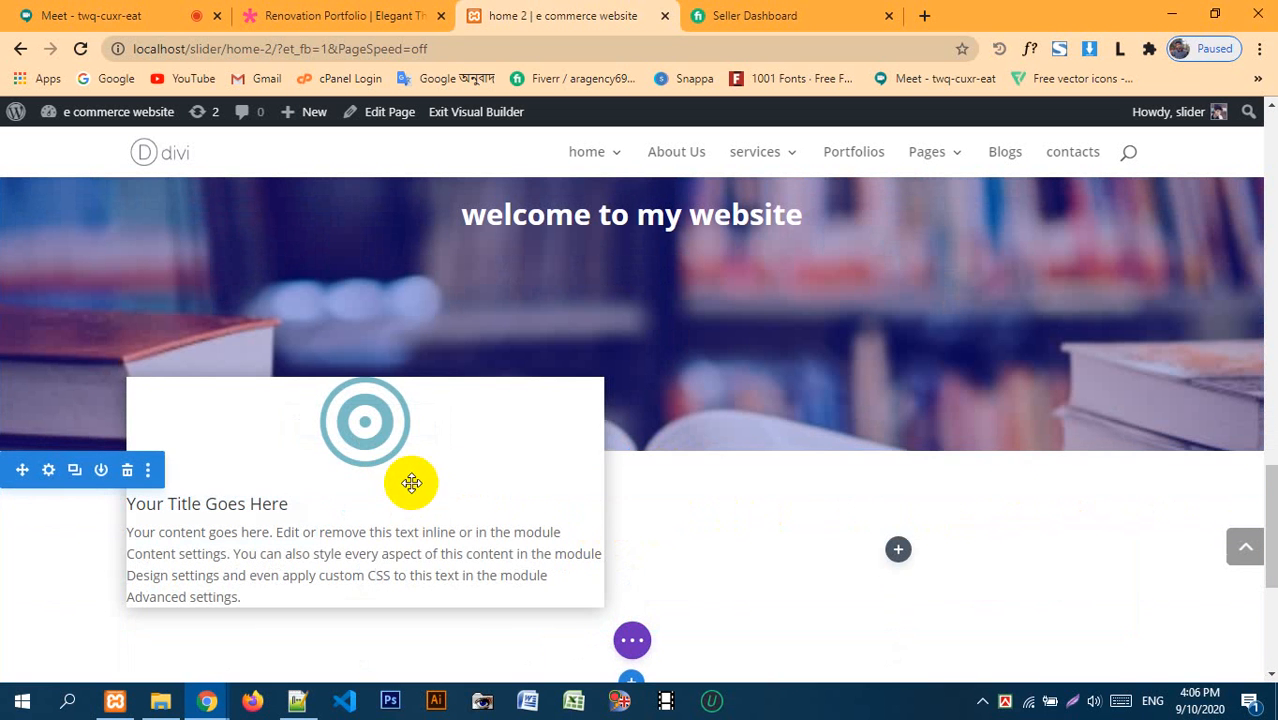
pyautogui.scroll(2, 354, 487)
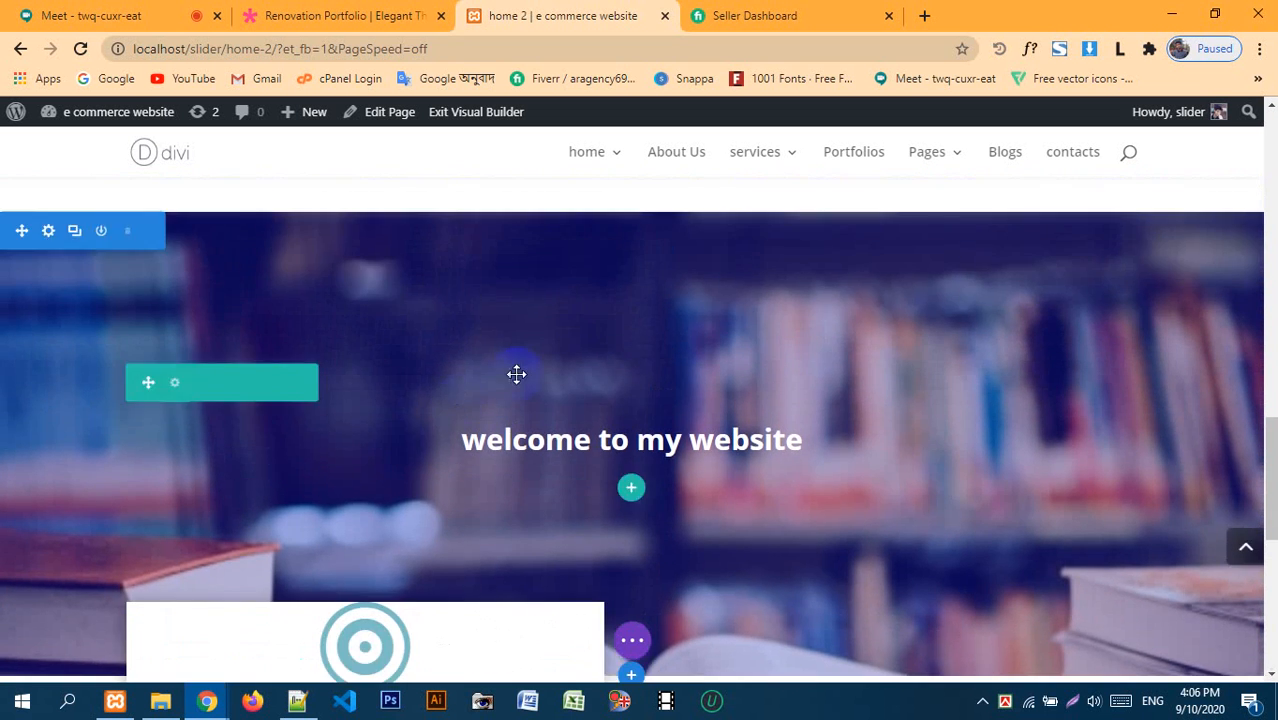
pyautogui.scroll(-3, 365, 418)
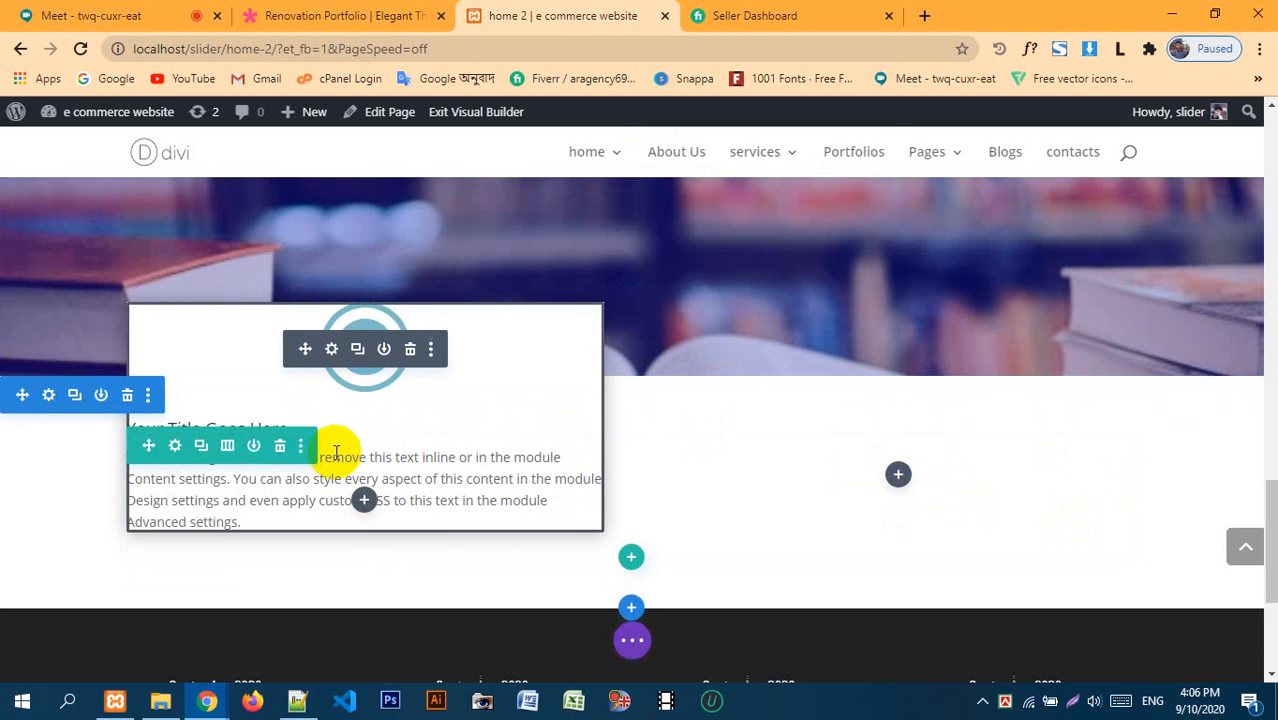
# - Link the blurb's top and bottom padding, set both to 86px, and save
pyautogui.click(332, 350)
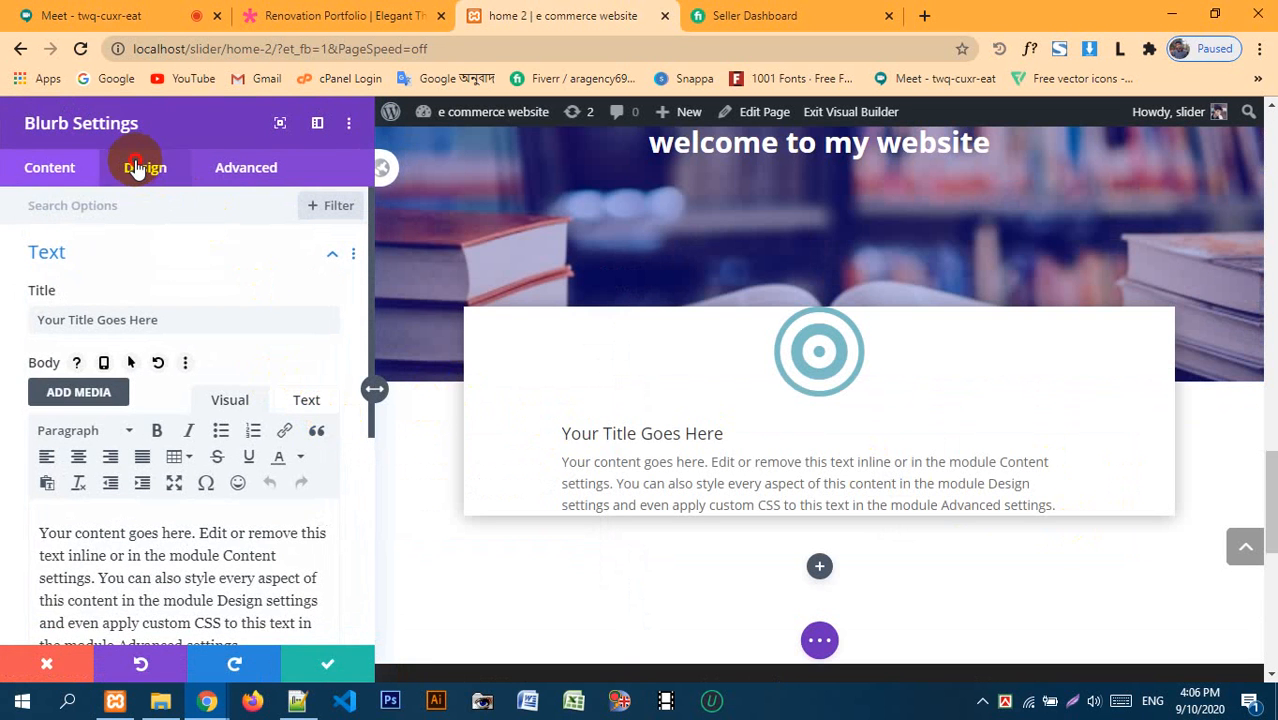
pyautogui.click(138, 168)
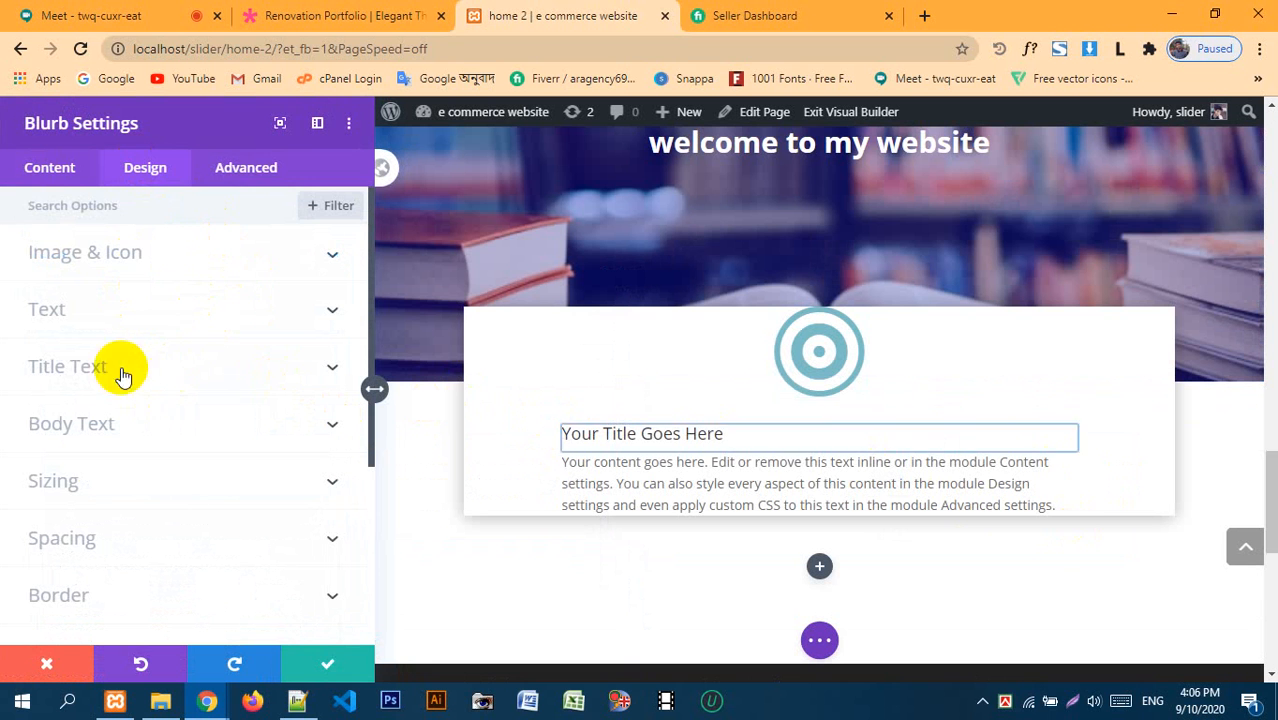
pyautogui.scroll(-2, 140, 440)
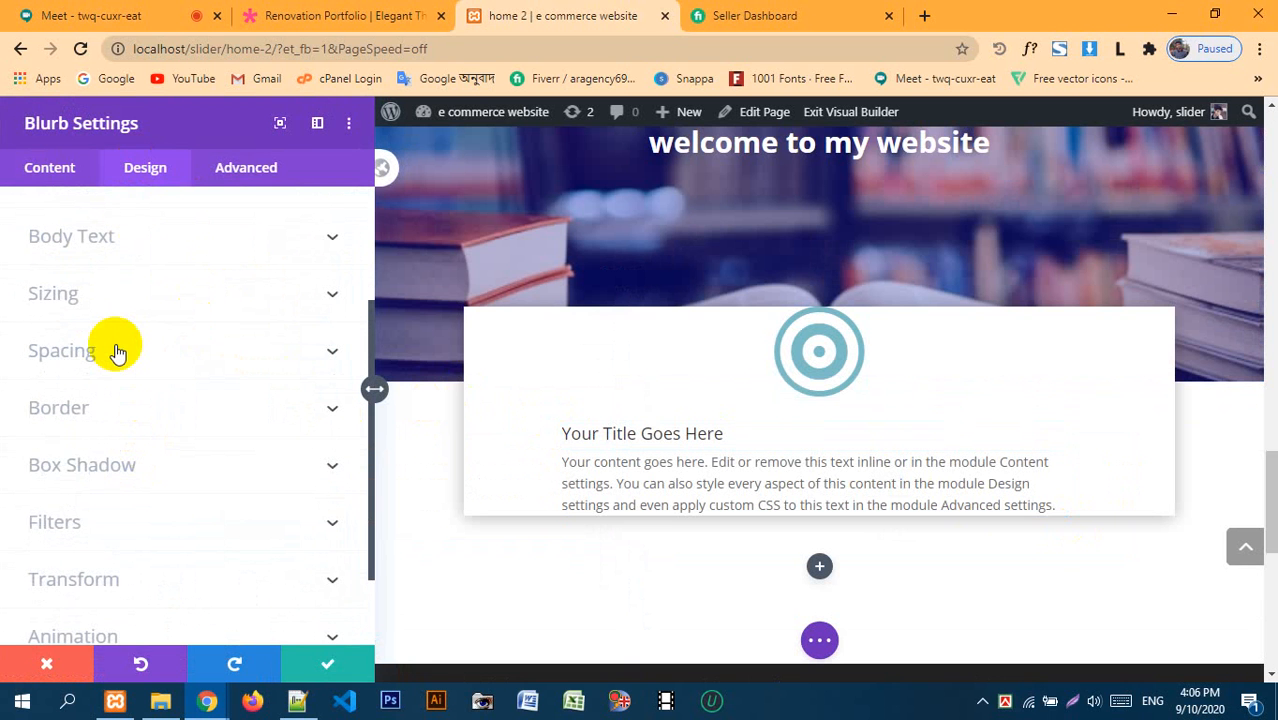
pyautogui.click(99, 355)
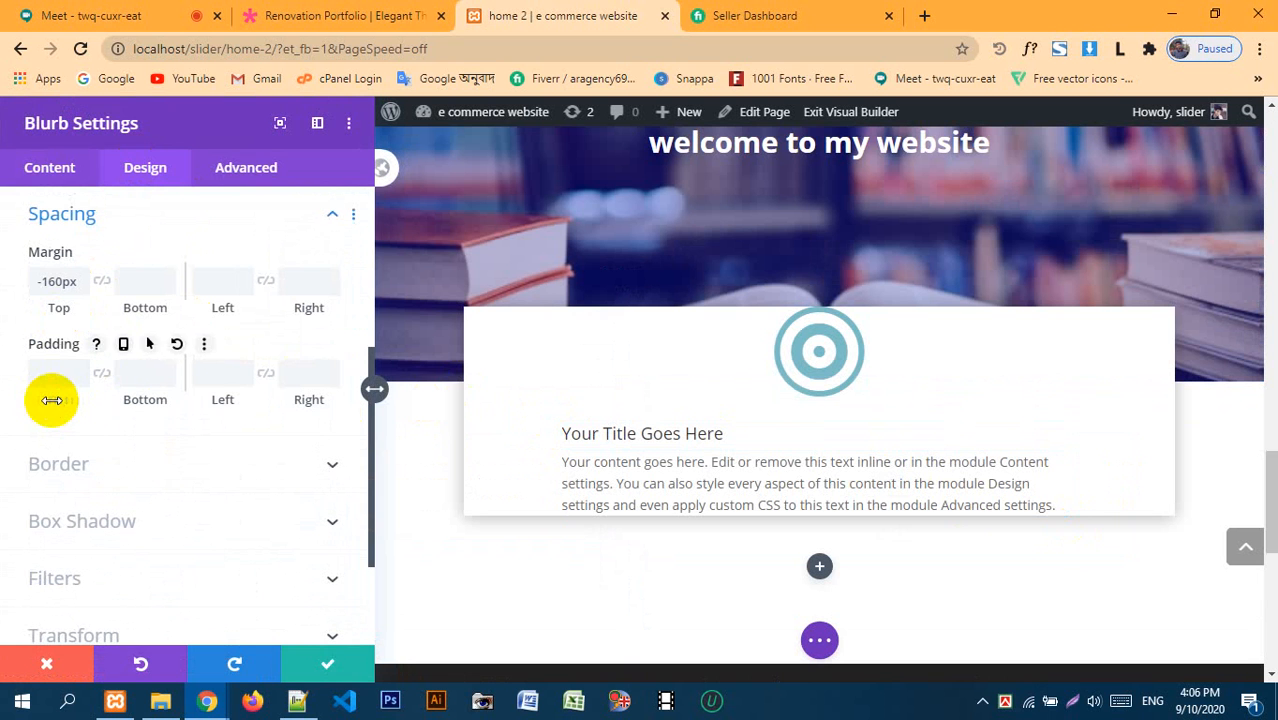
pyautogui.click(103, 374)
pyautogui.moveTo(45, 401); pyautogui.dragTo(131, 397)
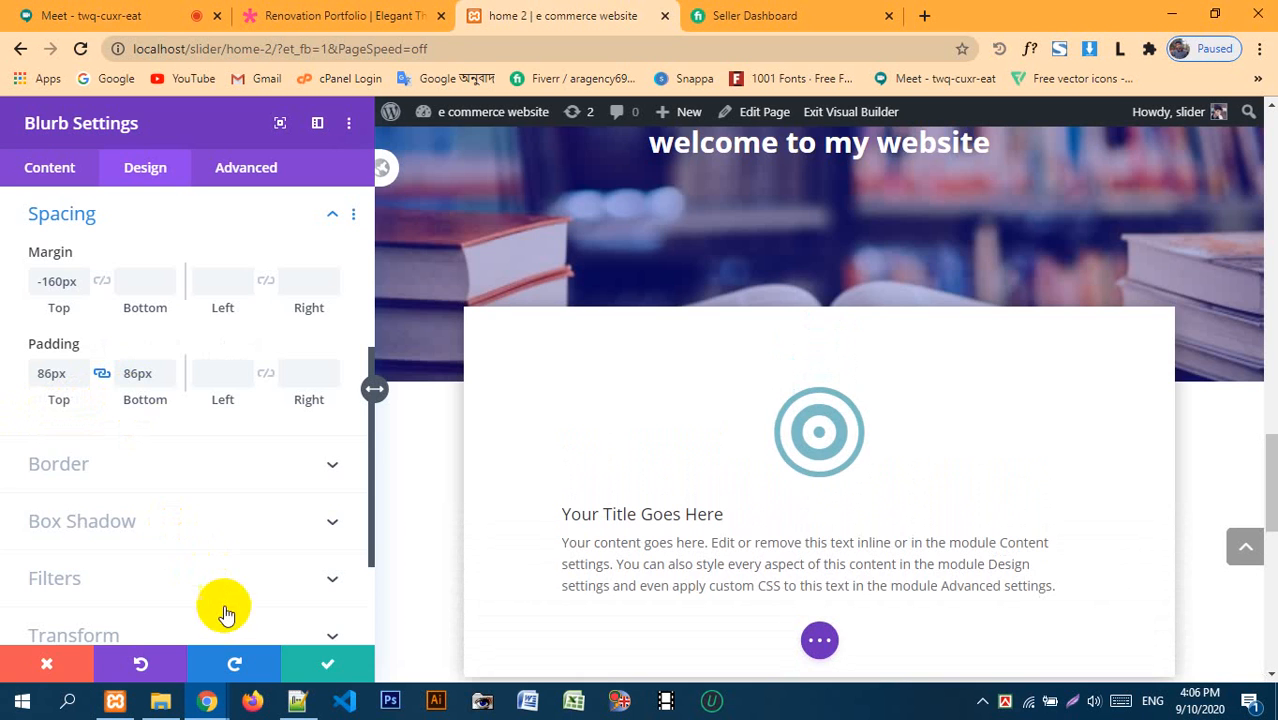
pyautogui.click(341, 675)
# - Add a Regular section with an empty two-equal-column row beneath the white blurb card
pyautogui.scroll(-3, 633, 437)
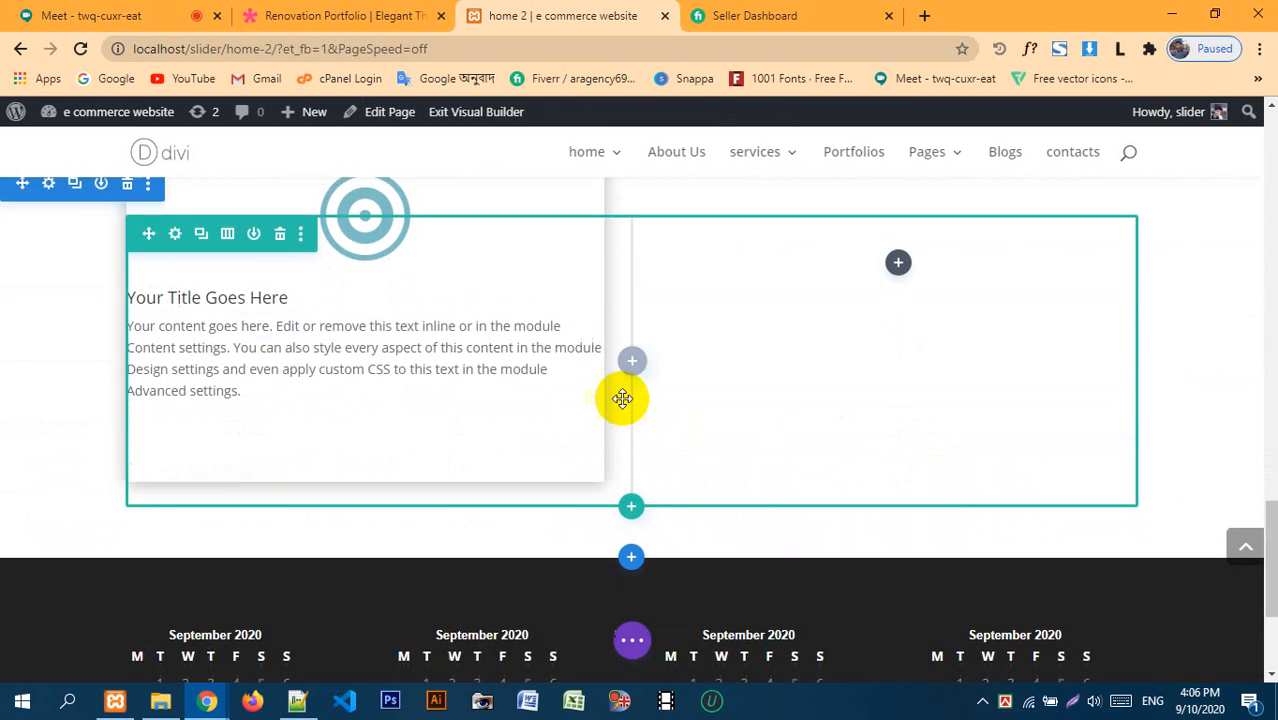
pyautogui.scroll(2, 442, 408)
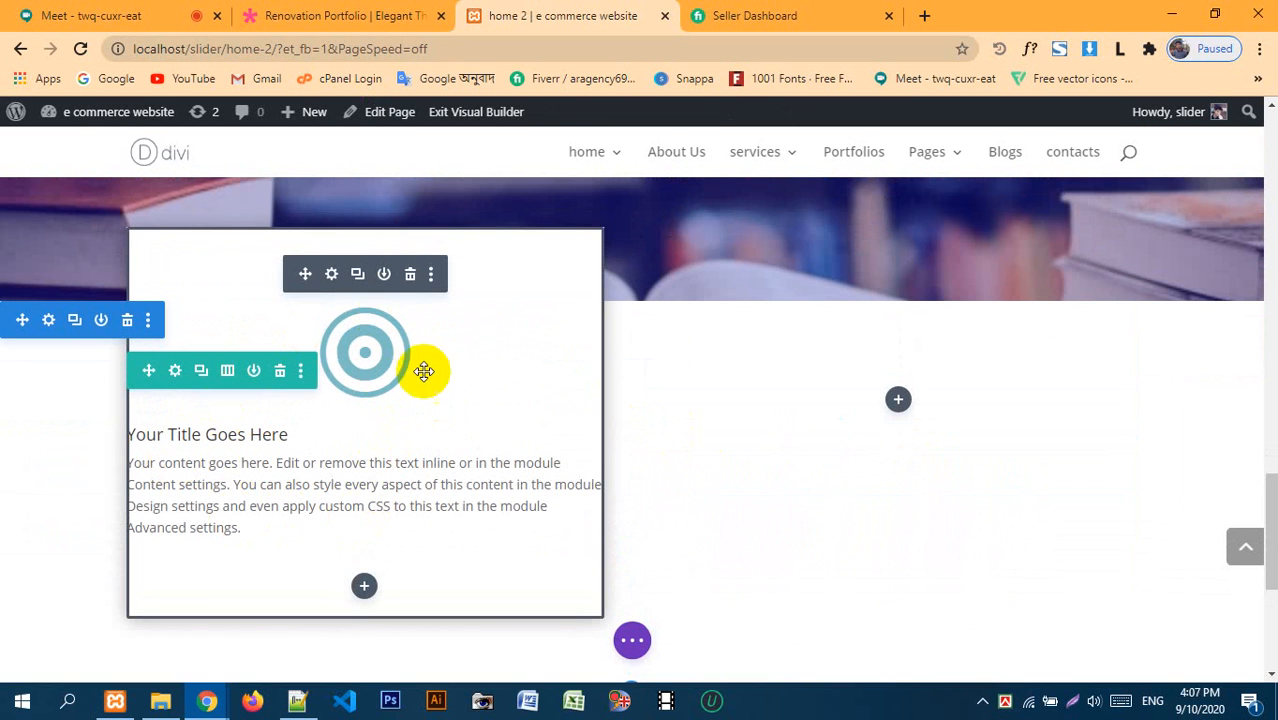
pyautogui.scroll(-3, 784, 371)
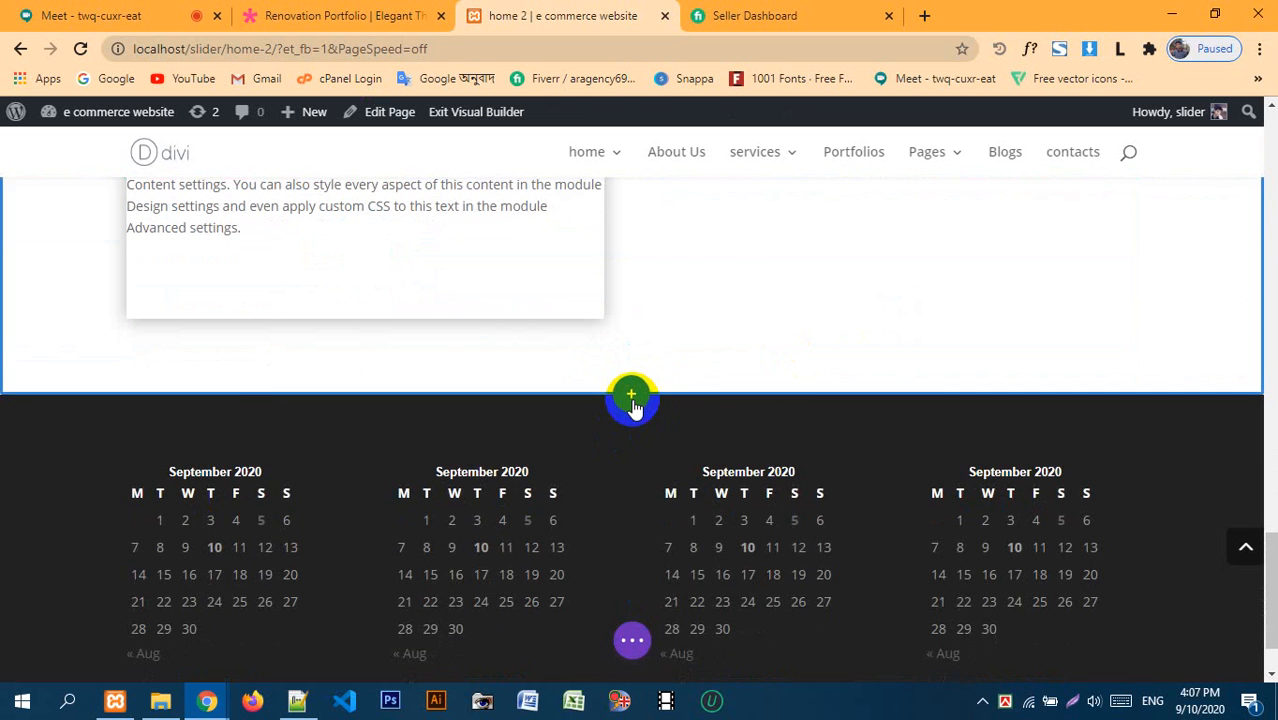
pyautogui.click(632, 397)
pyautogui.click(515, 545)
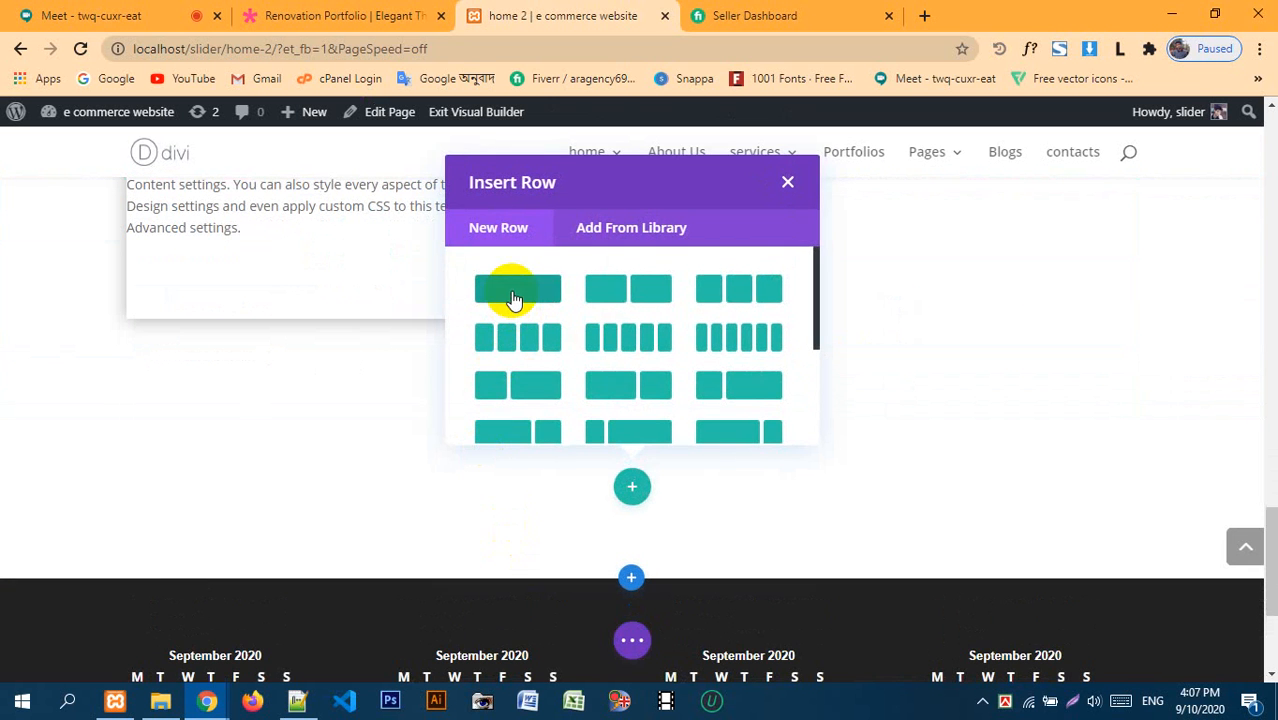
pyautogui.click(628, 290)
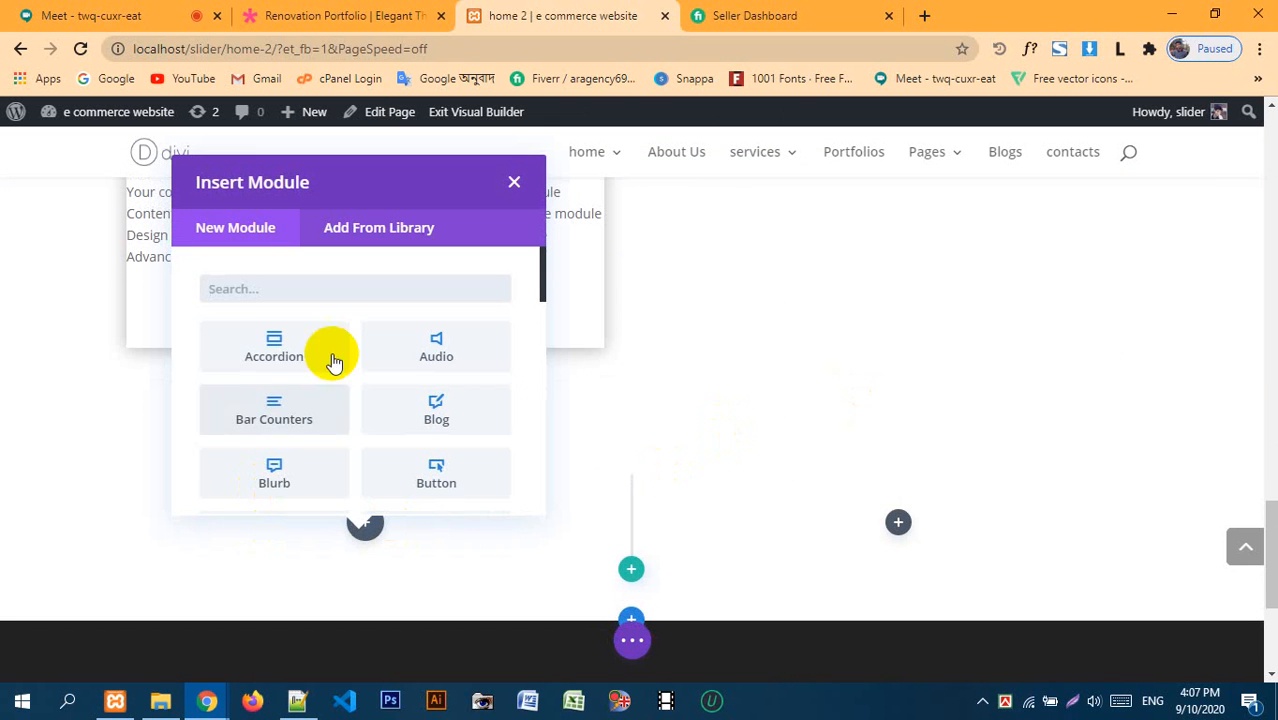
pyautogui.scroll(-2, 294, 362)
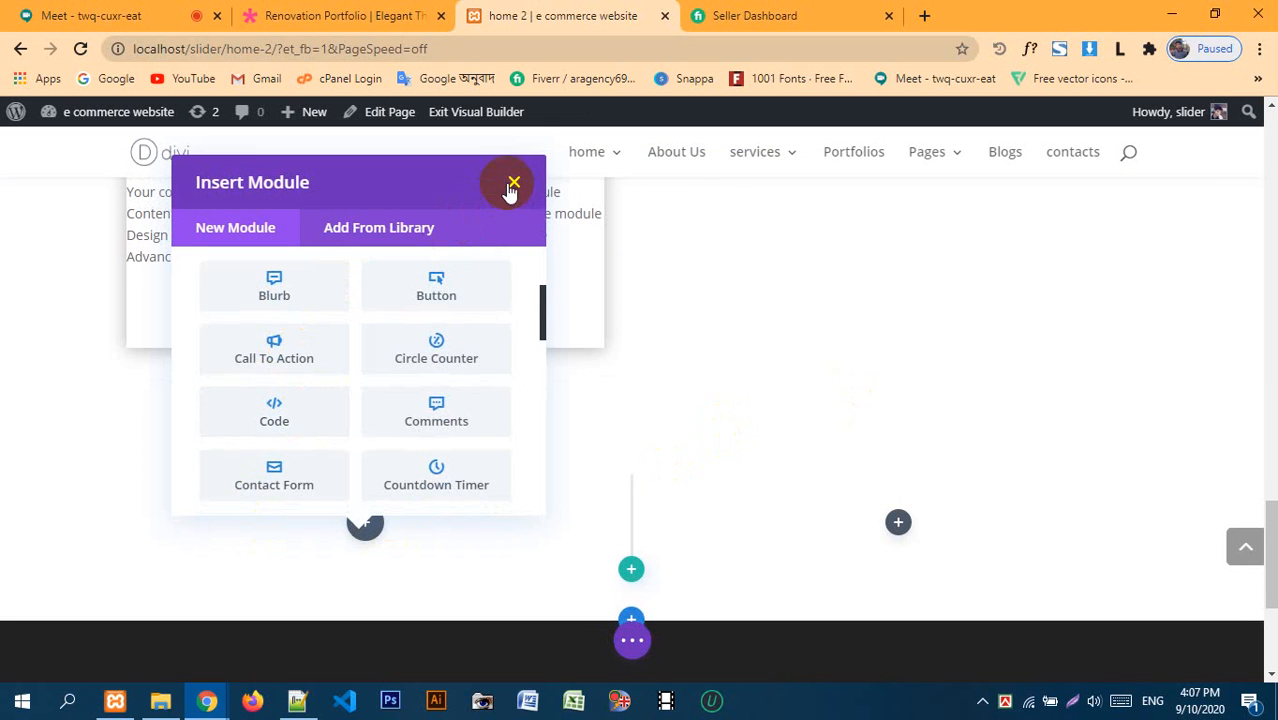
pyautogui.scroll(3, 305, 425)
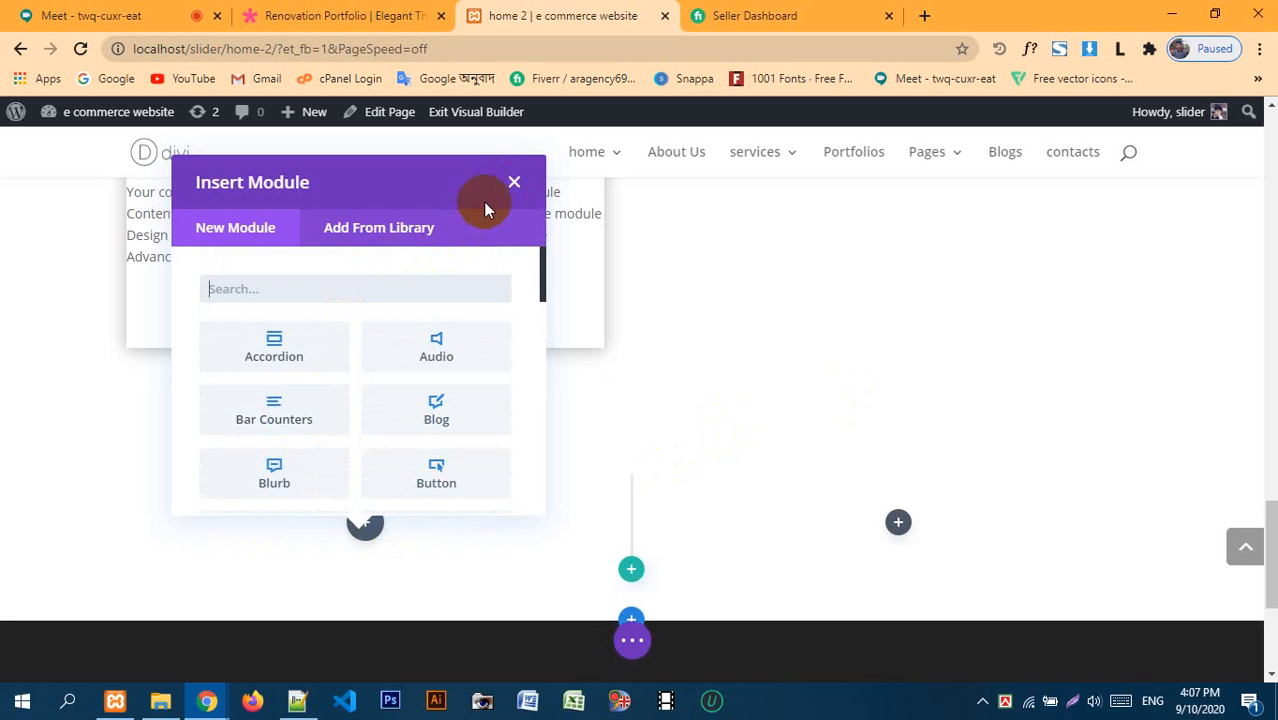
pyautogui.click(512, 183)
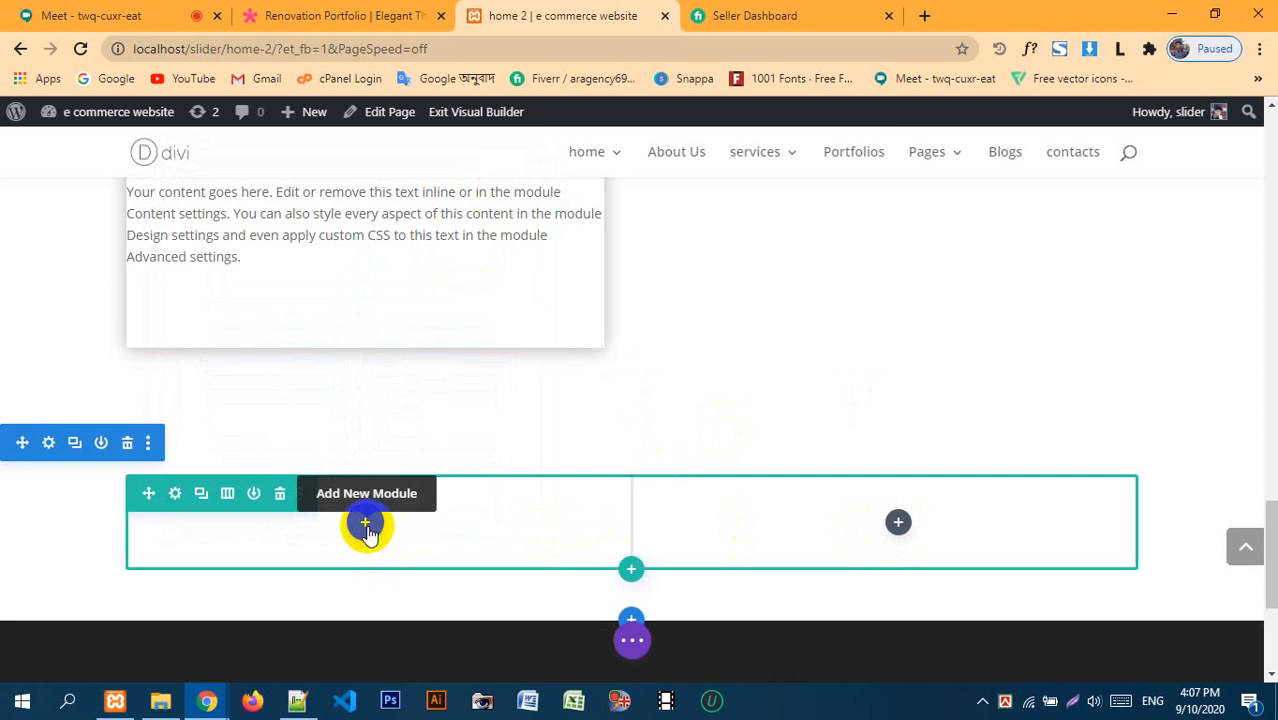
pyautogui.click(174, 494)
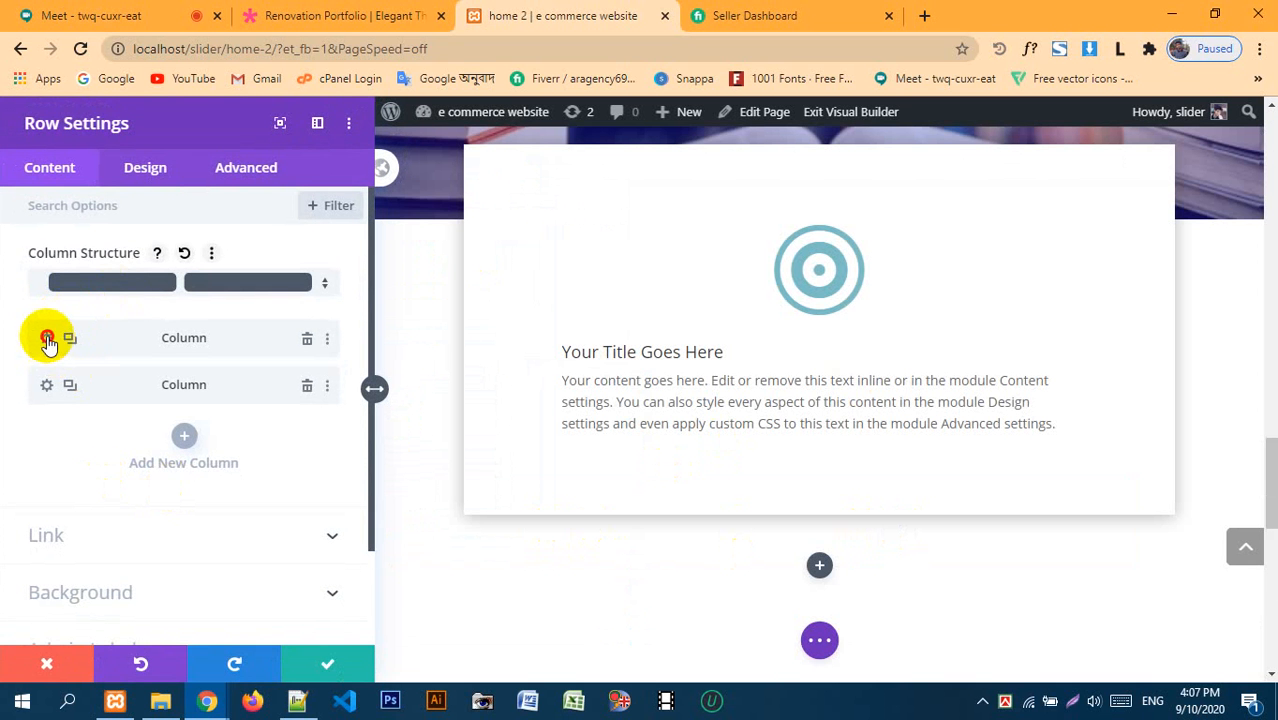
pyautogui.click(48, 340)
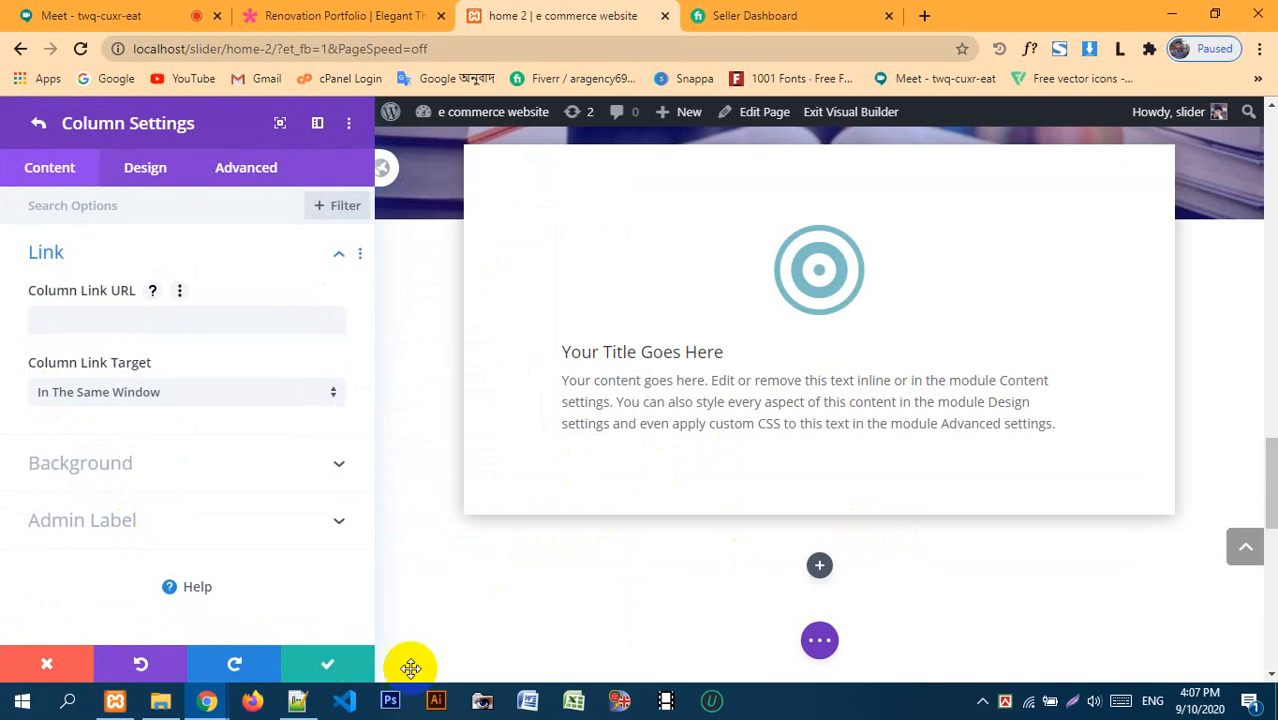
pyautogui.click(357, 675)
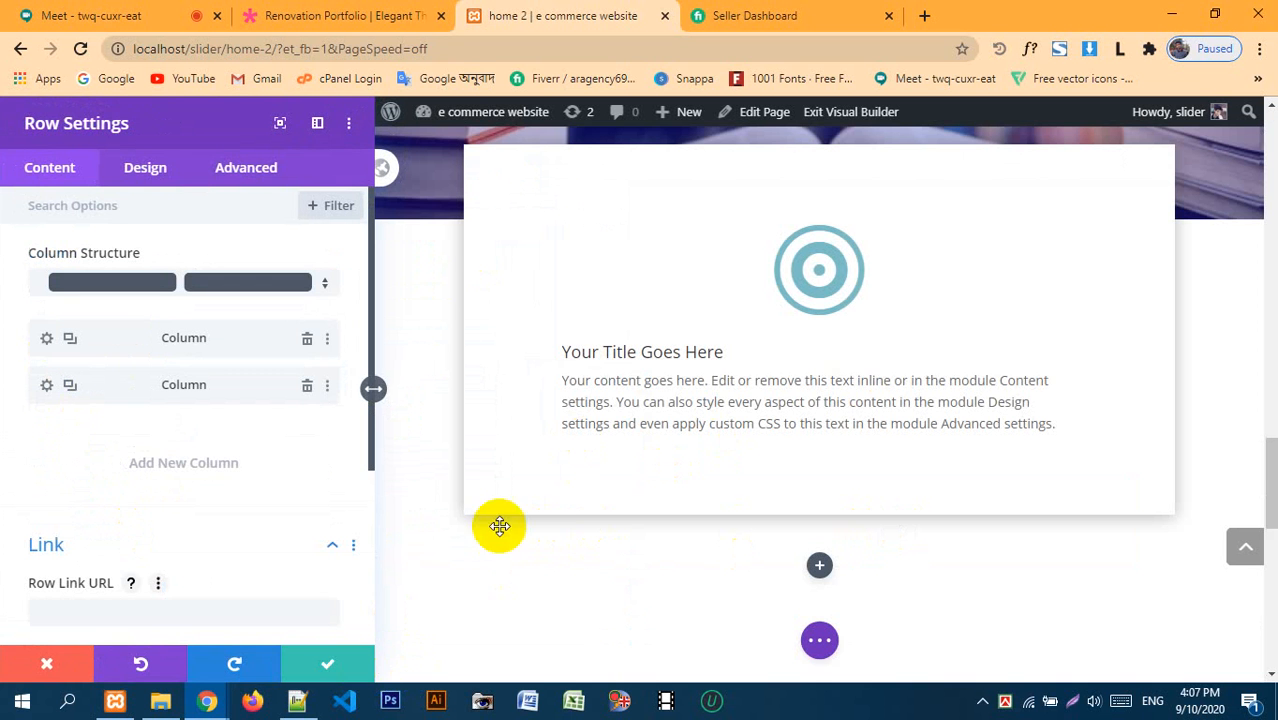
pyautogui.click(19, 664)
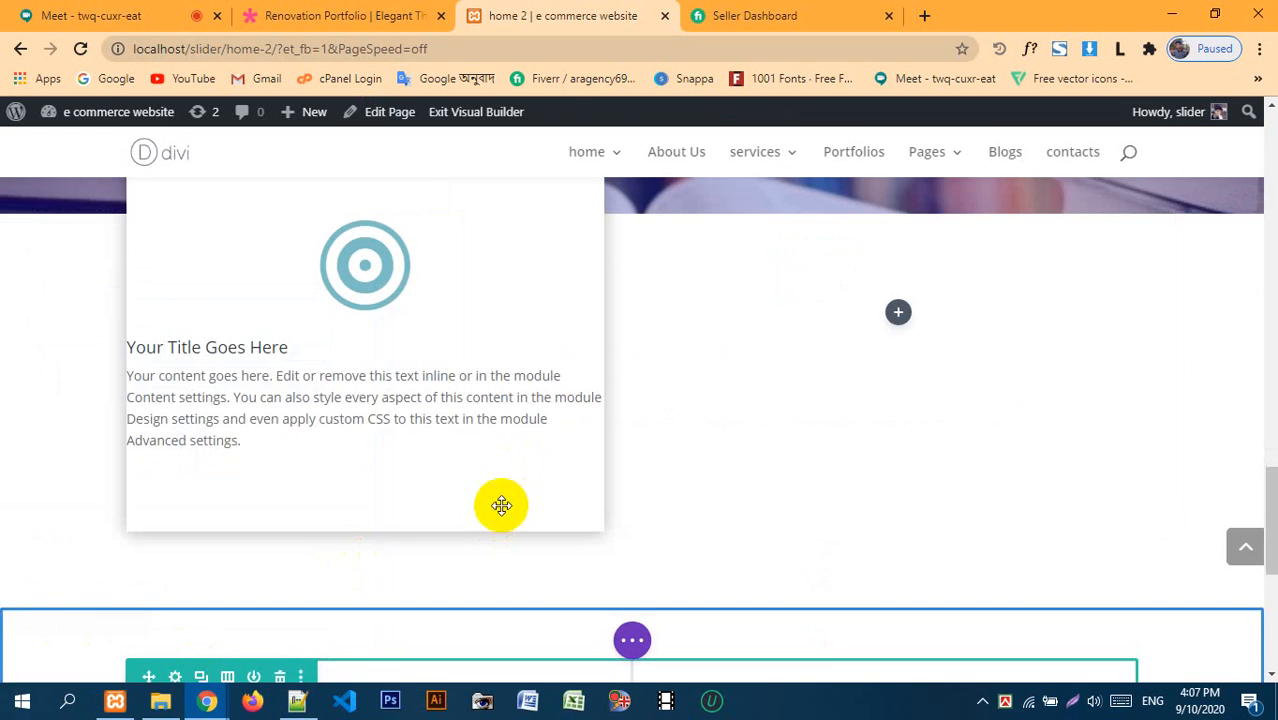
pyautogui.scroll(-2, 540, 490)
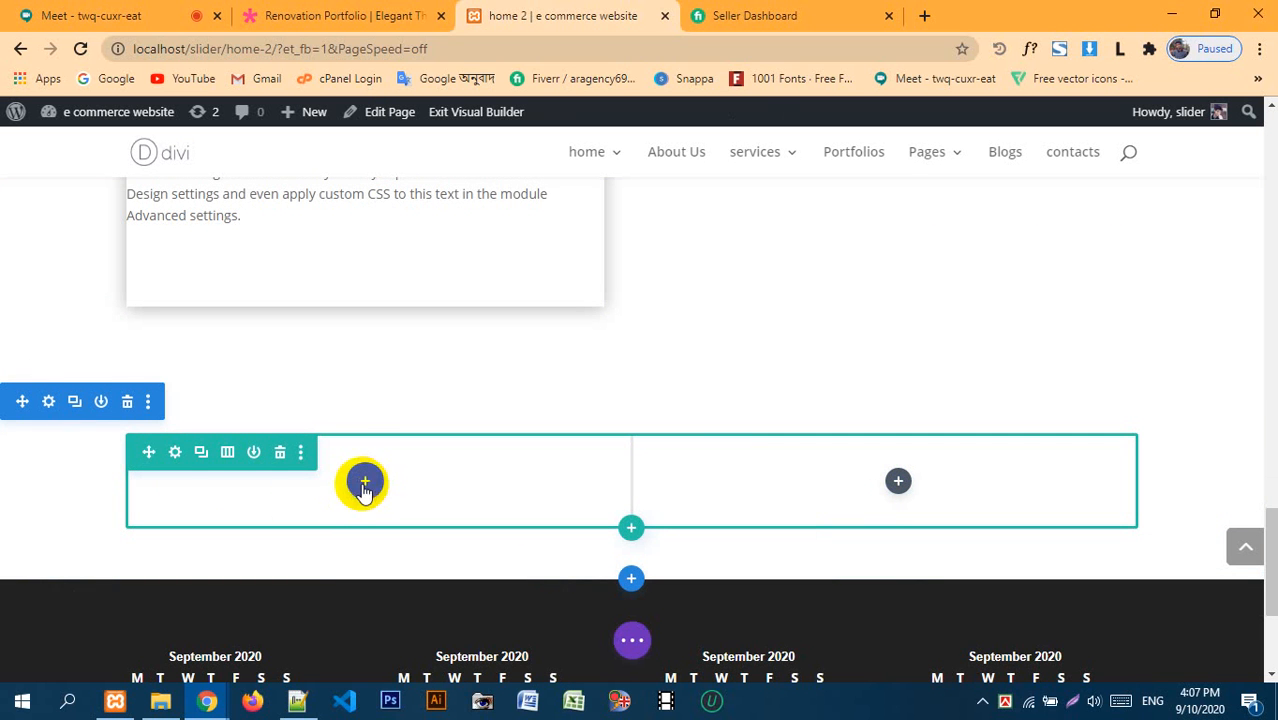
# - Open the new row's first column settings at its Background image options
pyautogui.click(177, 455)
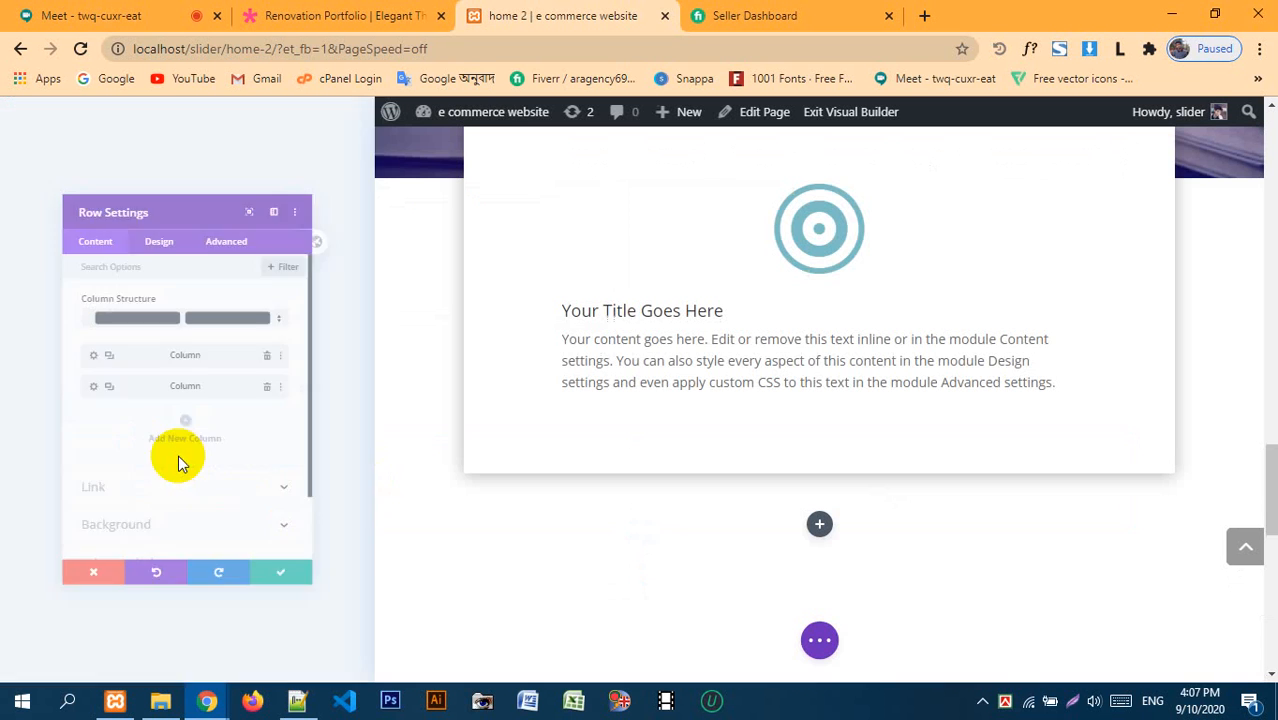
pyautogui.click(45, 345)
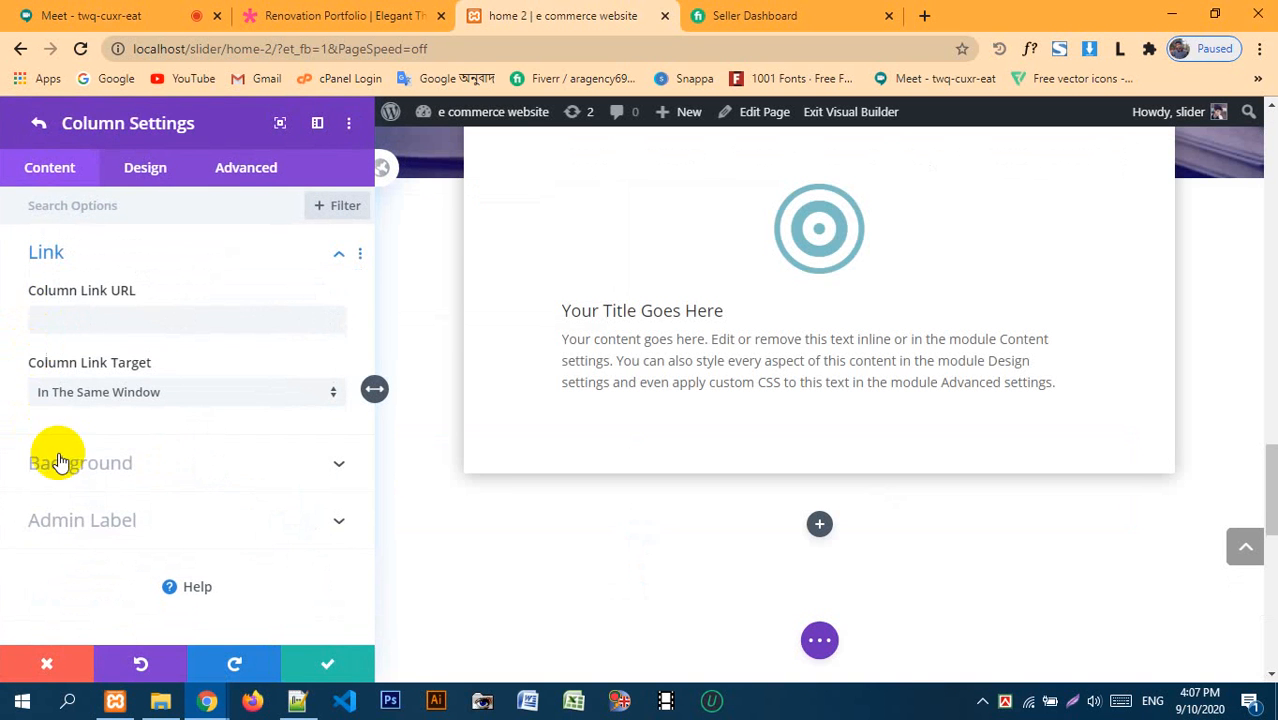
pyautogui.click(108, 466)
pyautogui.scroll(-1, 106, 420)
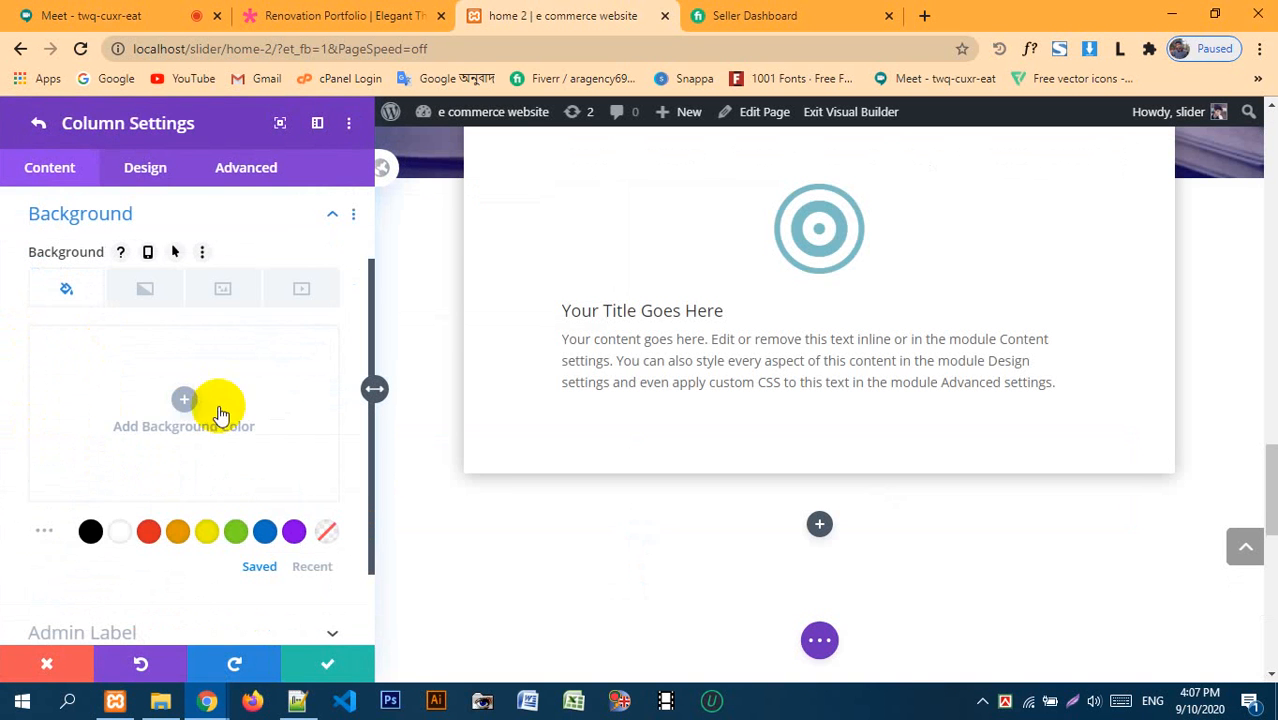
pyautogui.click(180, 398)
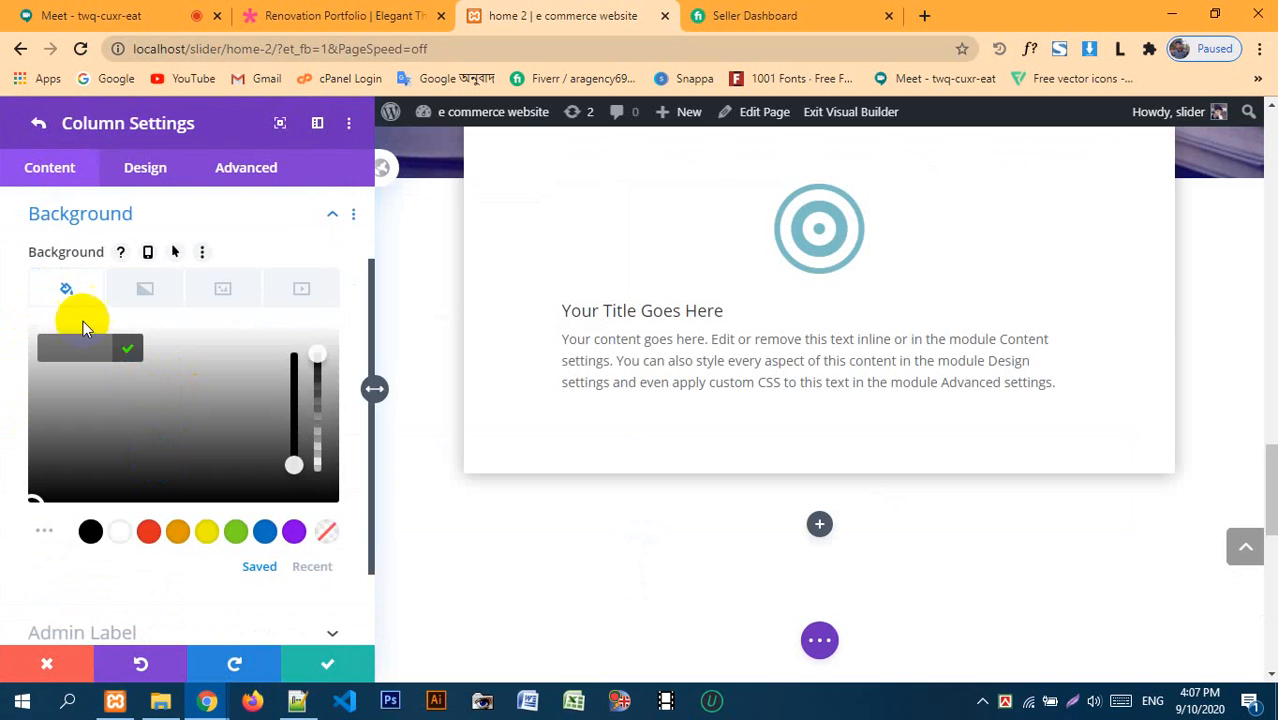
pyautogui.click(220, 290)
# - Set the hand-taking-book photo as the first column's background image and save
pyautogui.click(180, 398)
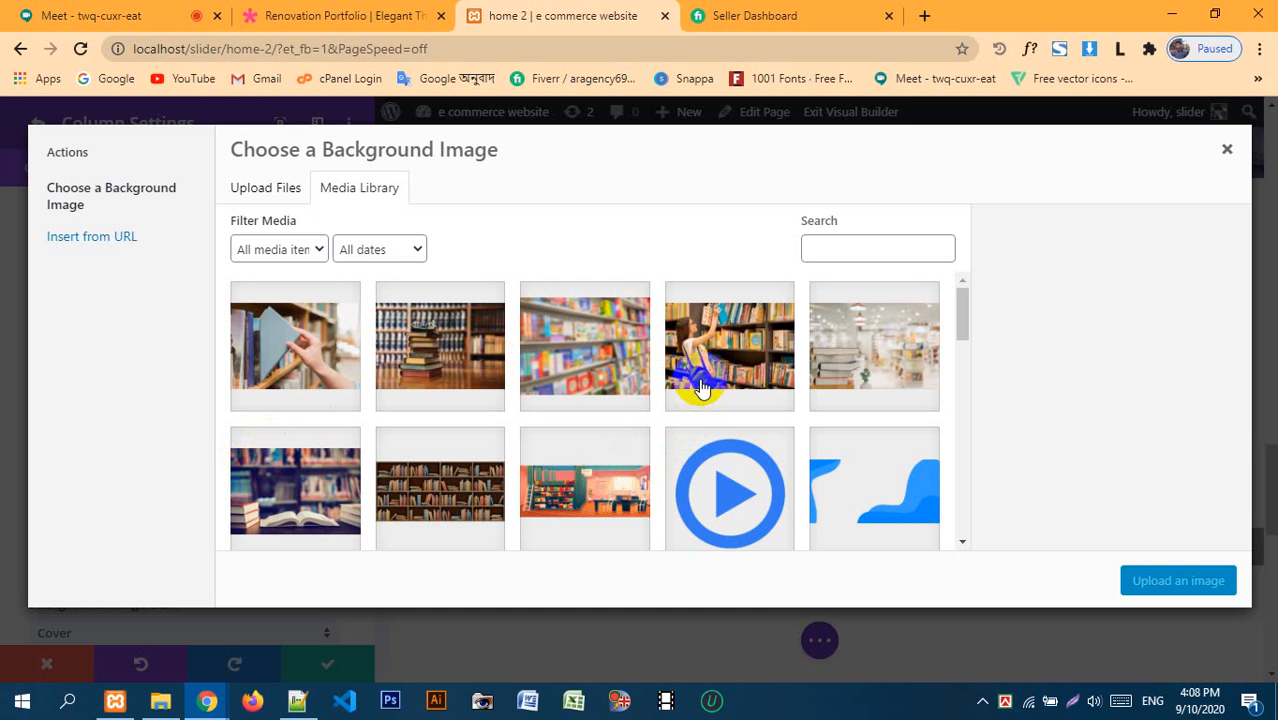
pyautogui.scroll(-3, 414, 379)
pyautogui.scroll(3, 414, 399)
pyautogui.scroll(-10, 589, 402)
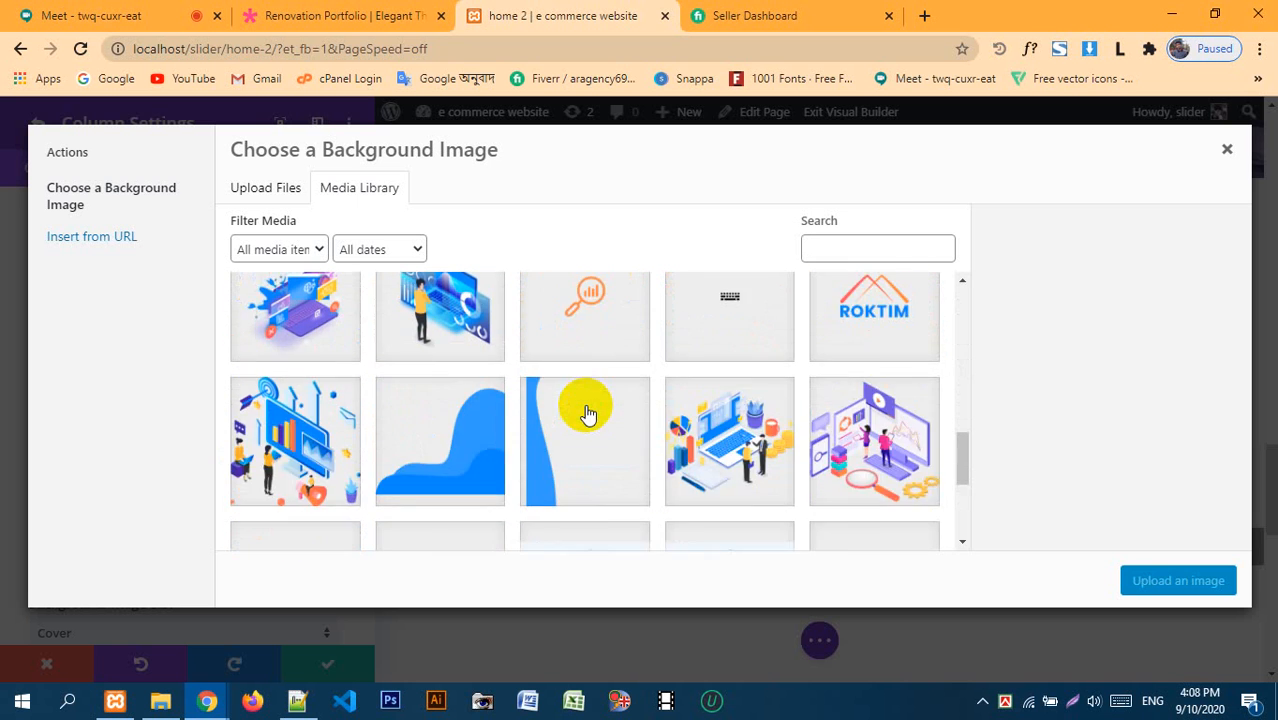
pyautogui.scroll(10, 588, 413)
pyautogui.click(300, 342)
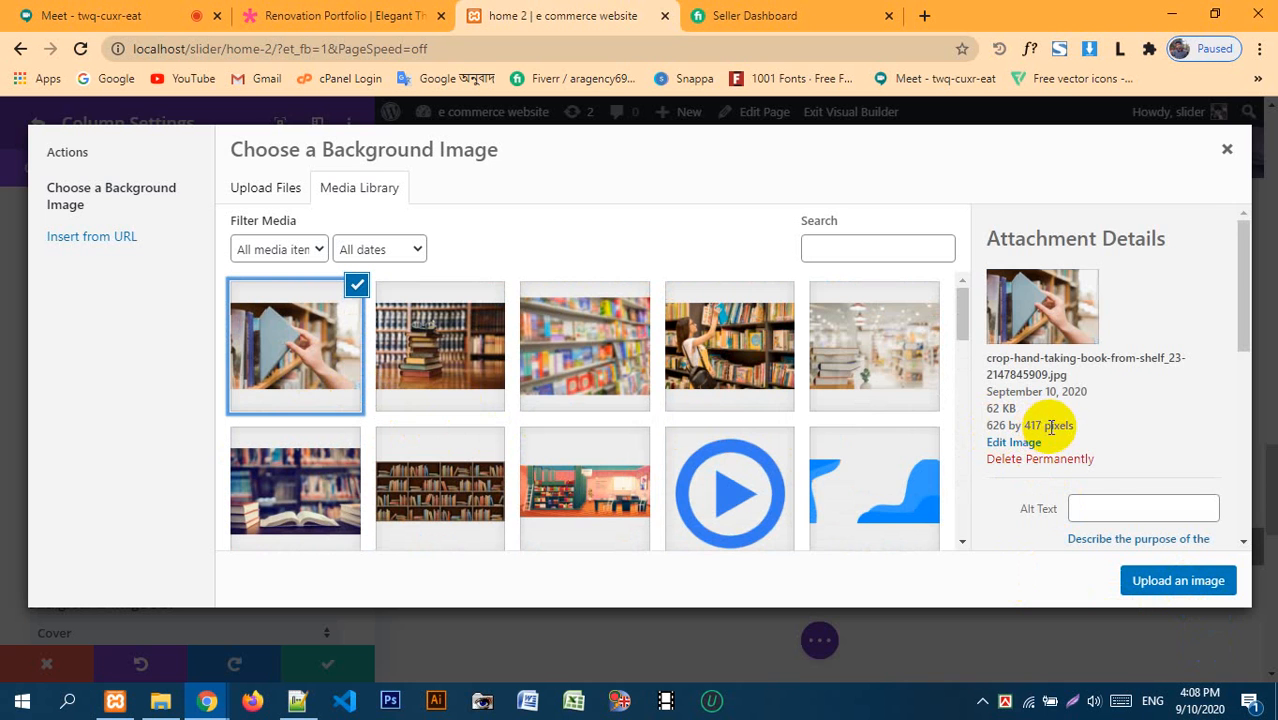
pyautogui.click(1183, 583)
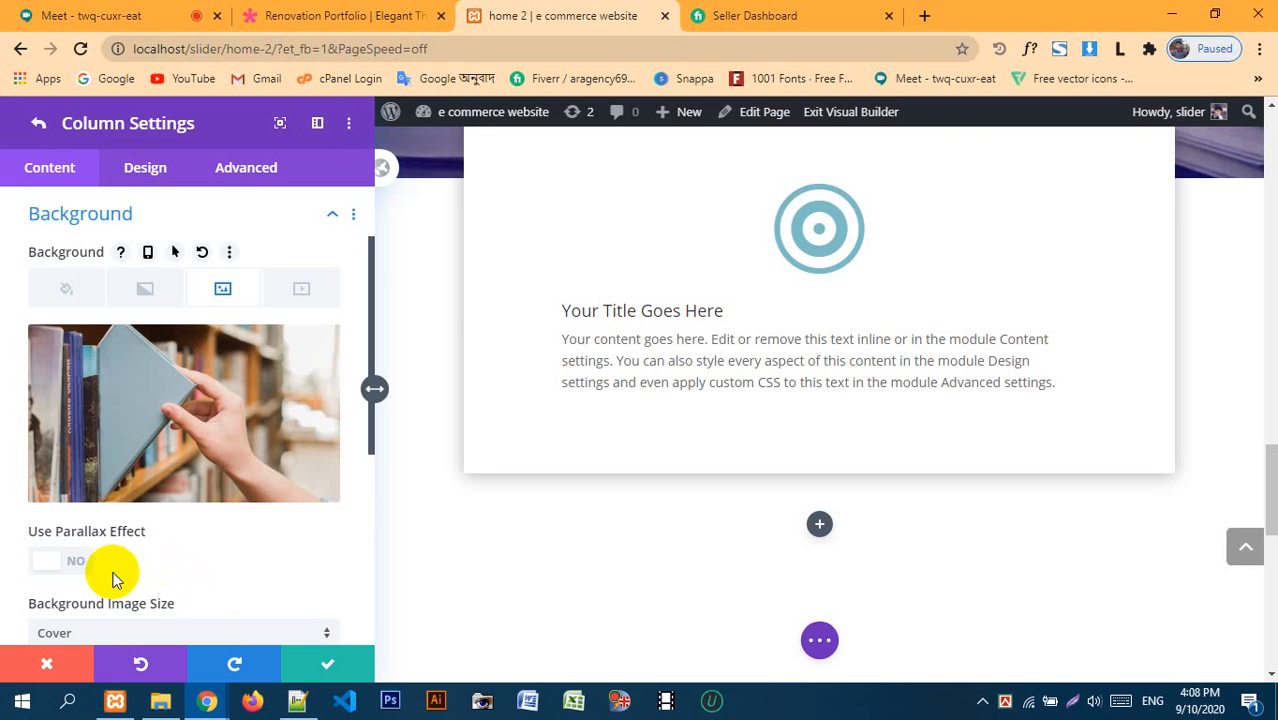
pyautogui.click(310, 668)
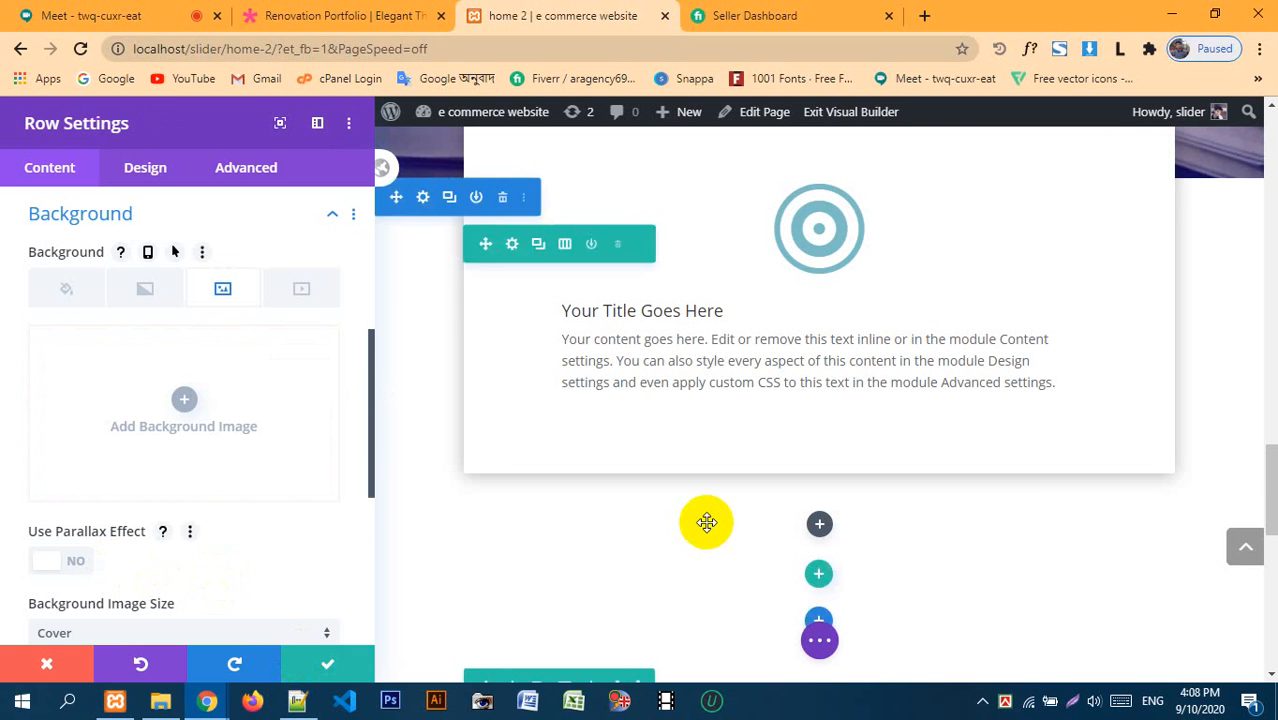
# - Apply the same hand-taking-book photo as the whole row's background and save the row
pyautogui.scroll(-3, 705, 520)
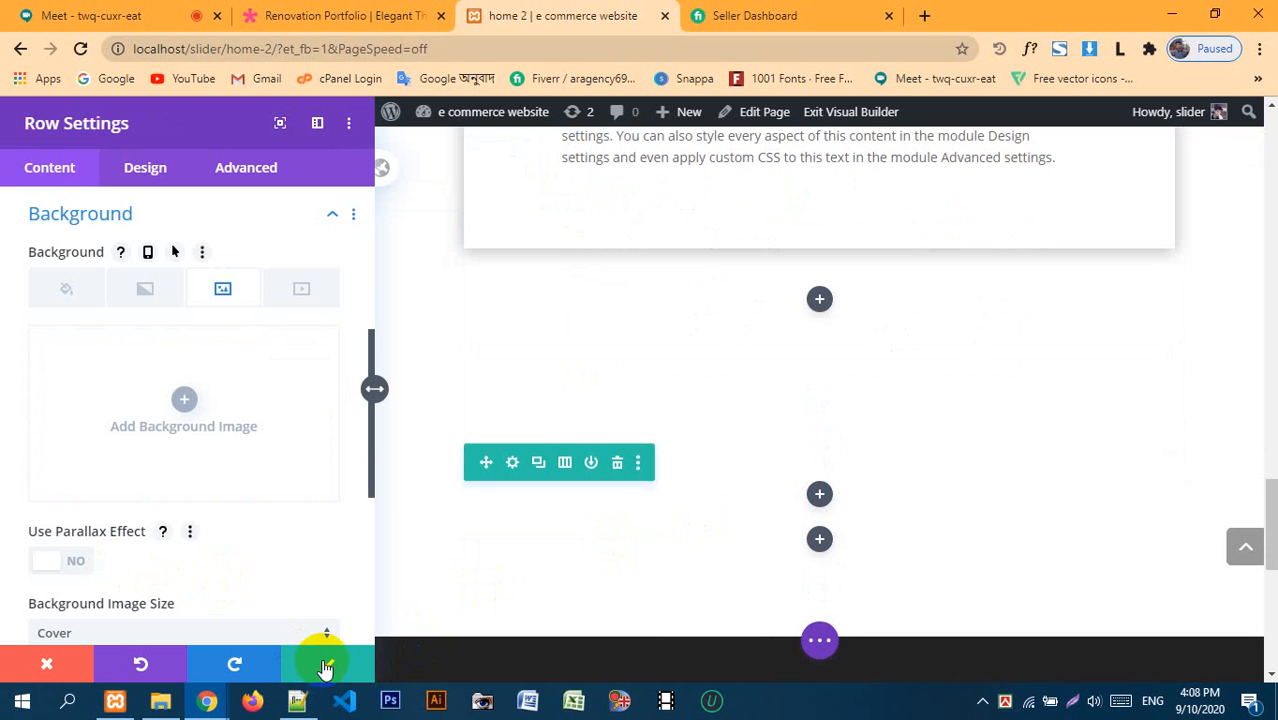
pyautogui.click(182, 405)
pyautogui.click(320, 360)
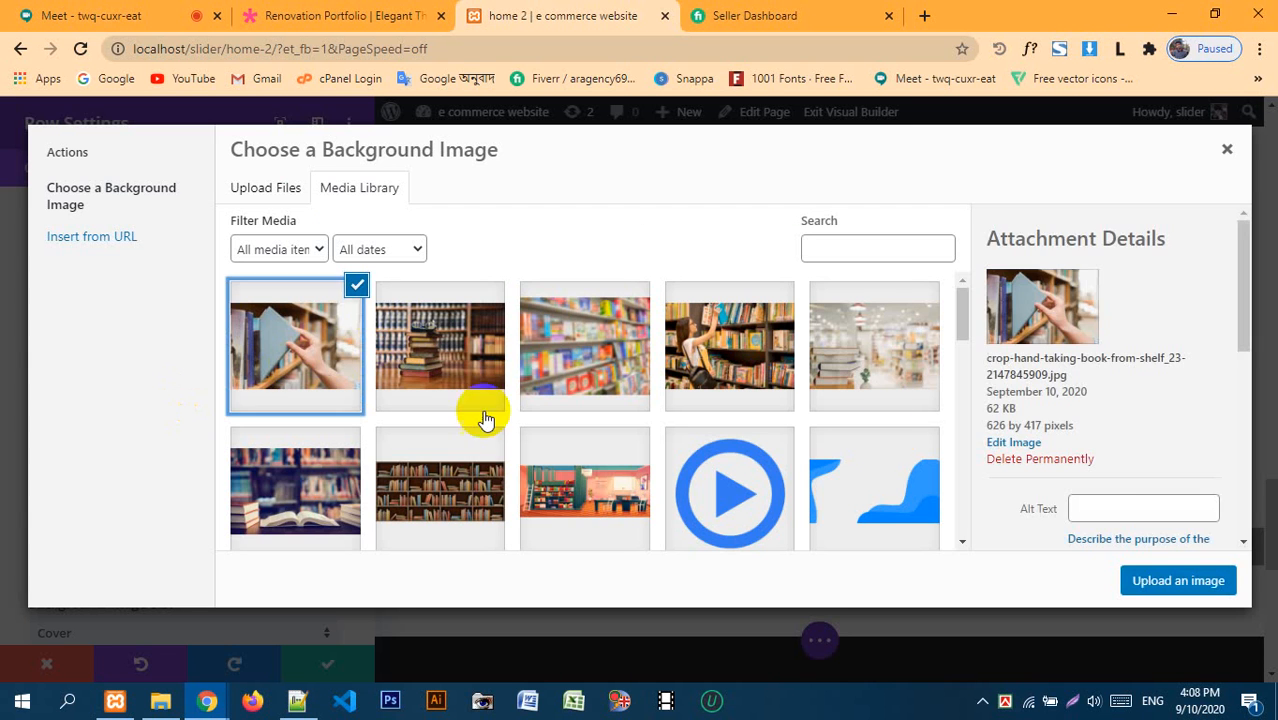
pyautogui.click(1206, 581)
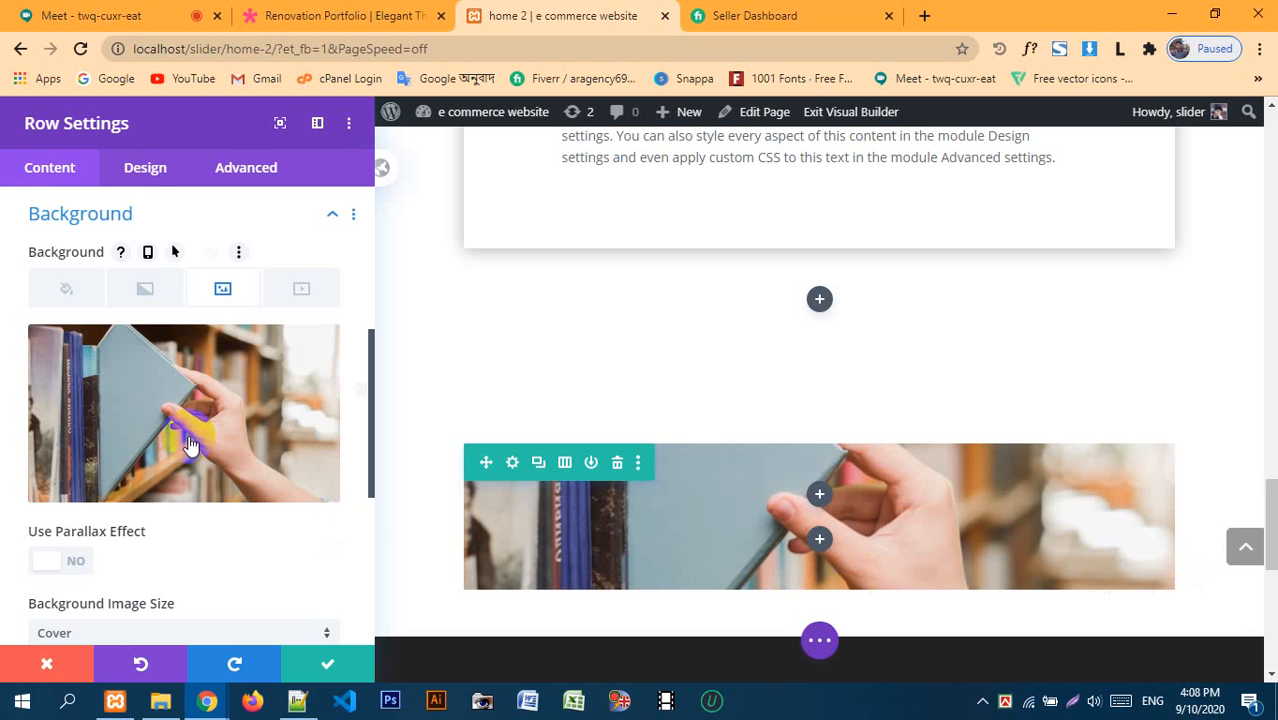
pyautogui.scroll(-2, 812, 416)
pyautogui.click(329, 670)
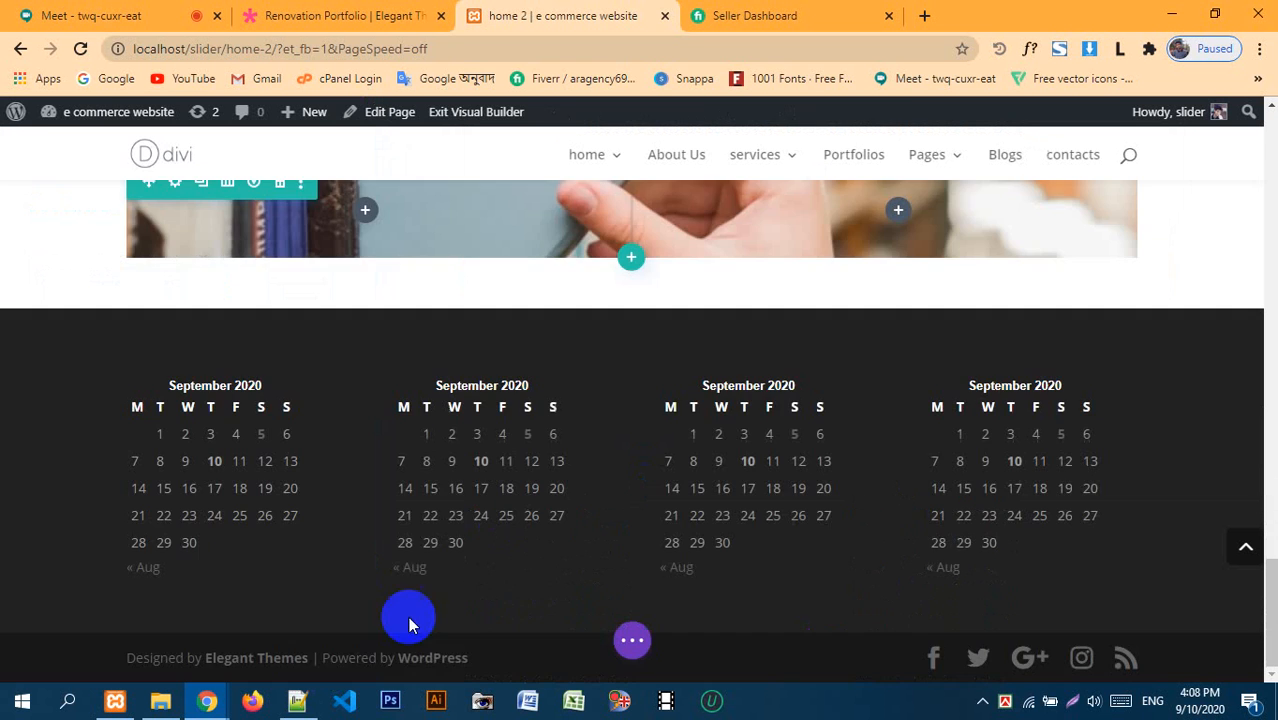
pyautogui.scroll(5, 753, 558)
pyautogui.scroll(-2, 747, 551)
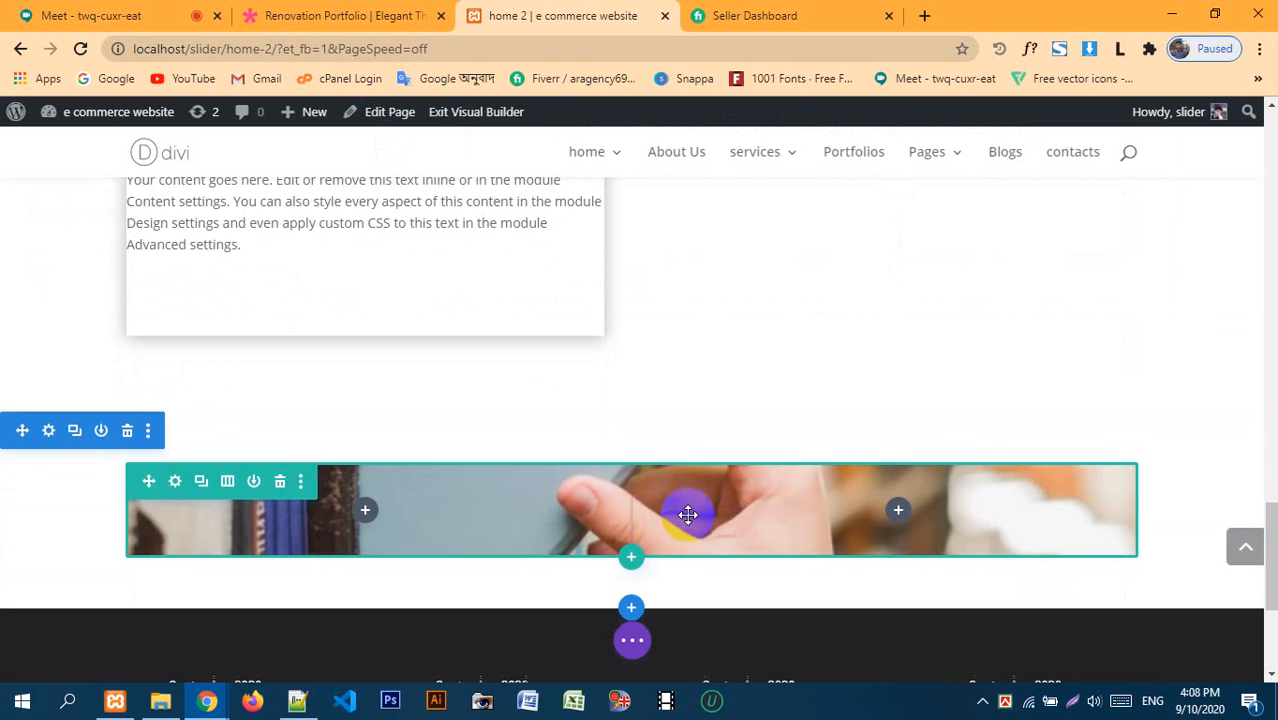
# - Check the first column's background image in the row settings, then return to the row
pyautogui.click(174, 482)
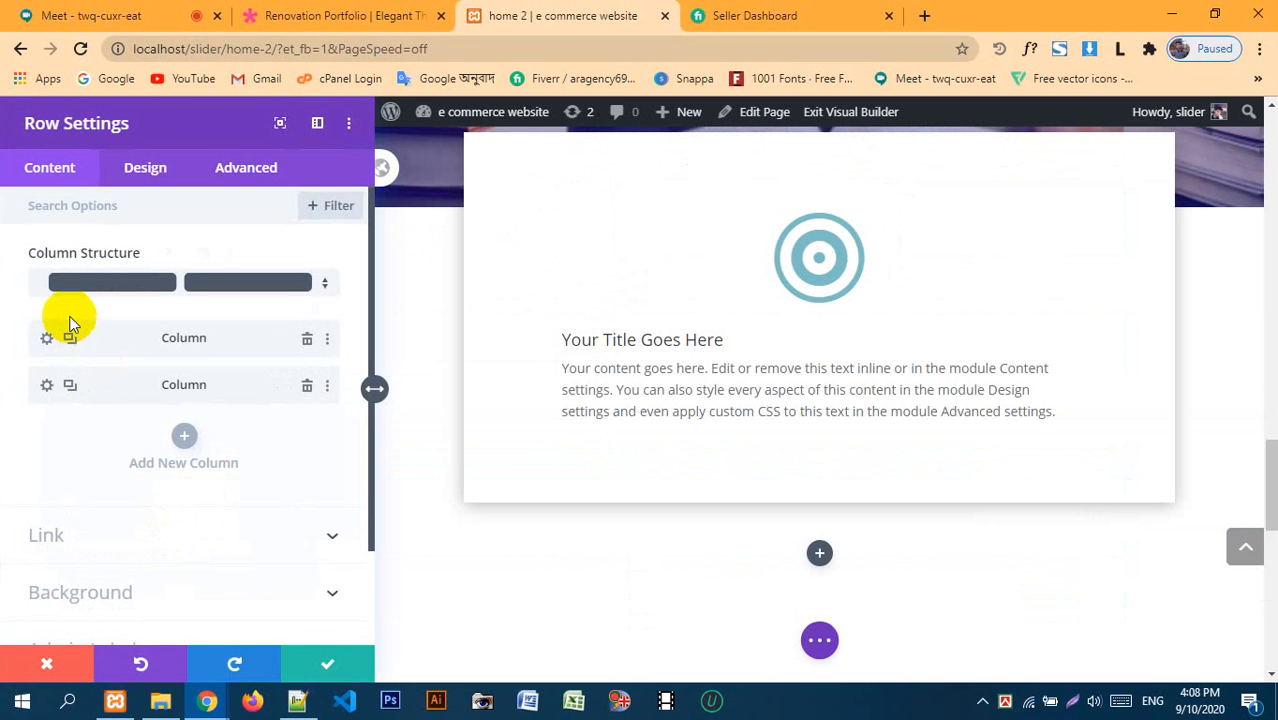
pyautogui.click(47, 341)
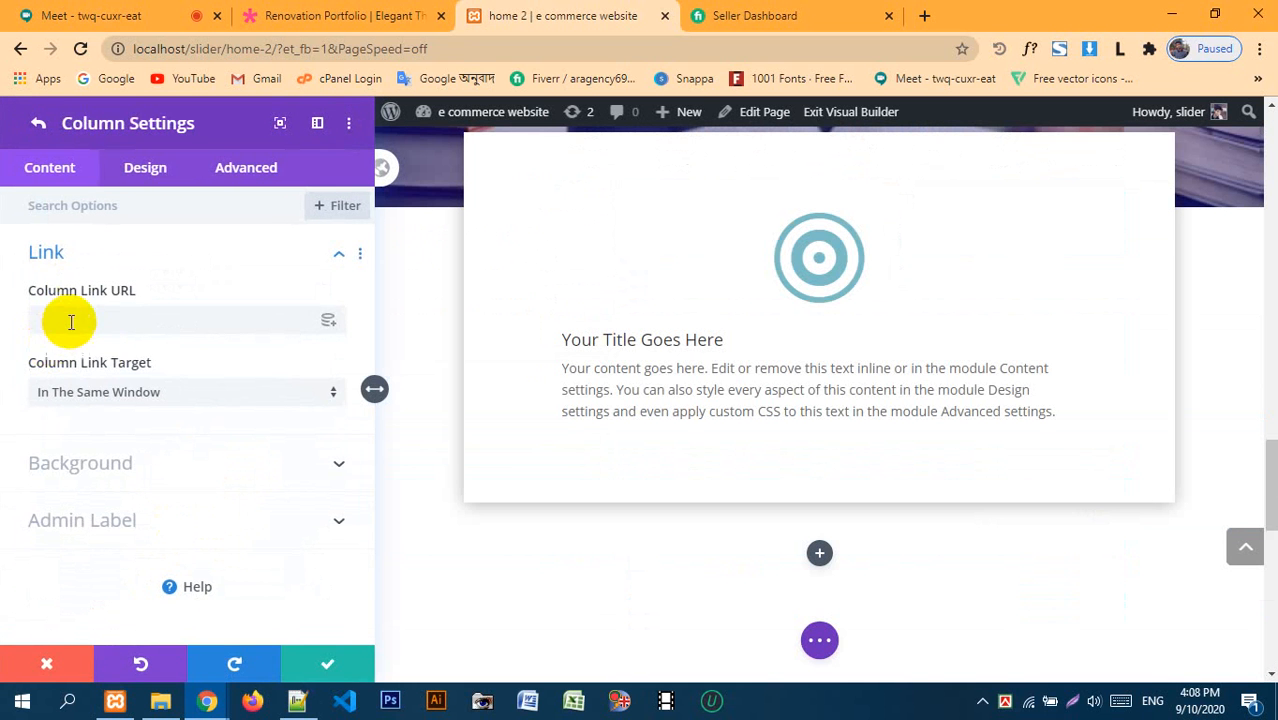
pyautogui.click(110, 470)
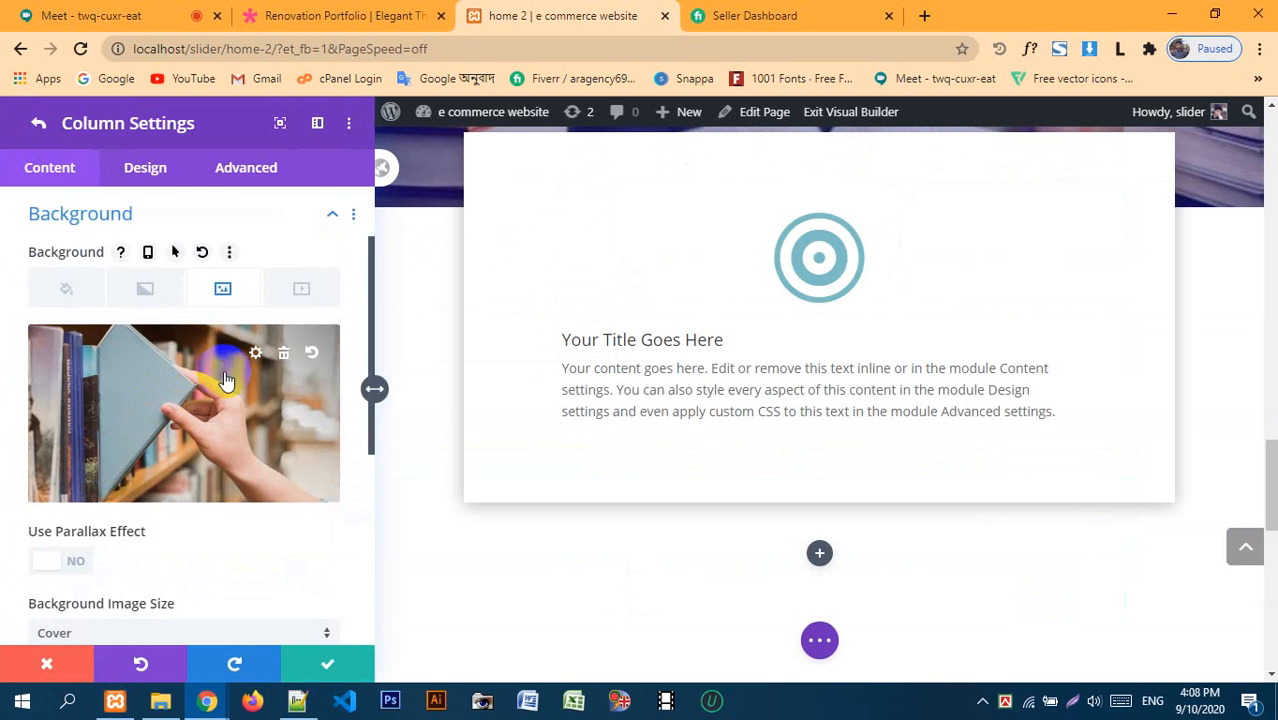
pyautogui.scroll(2, 113, 437)
pyautogui.click(90, 310)
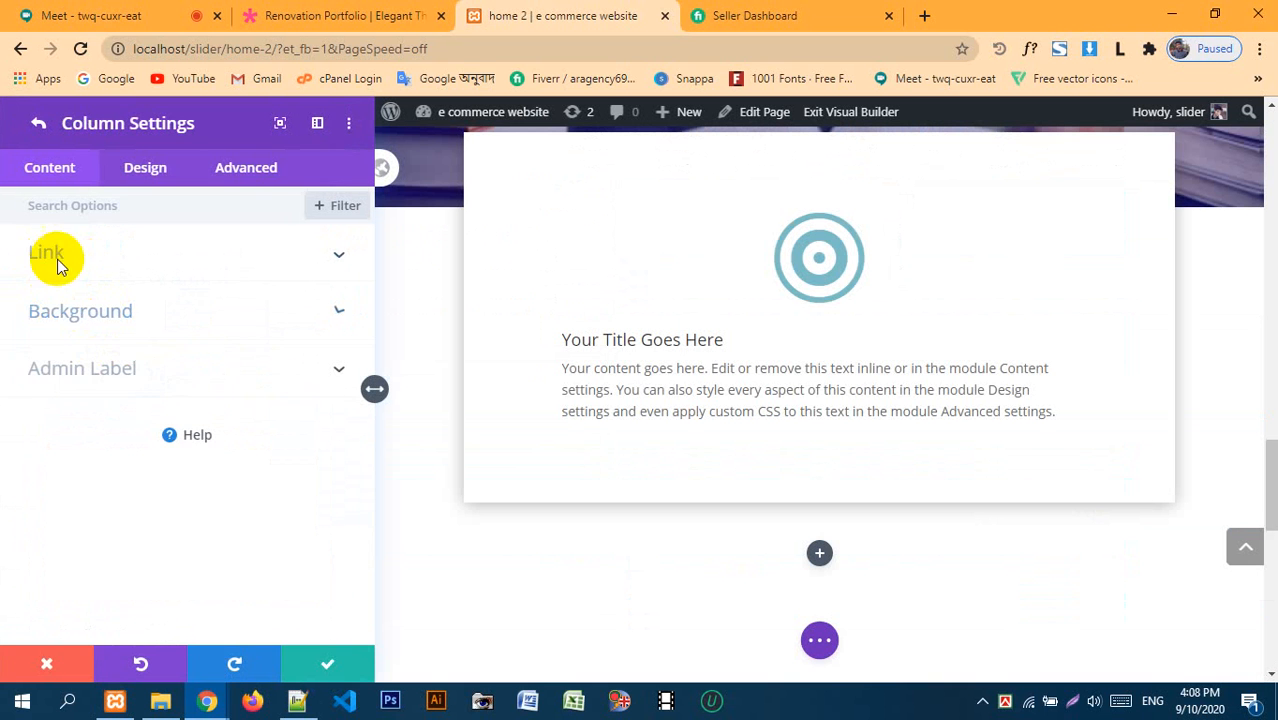
pyautogui.click(38, 127)
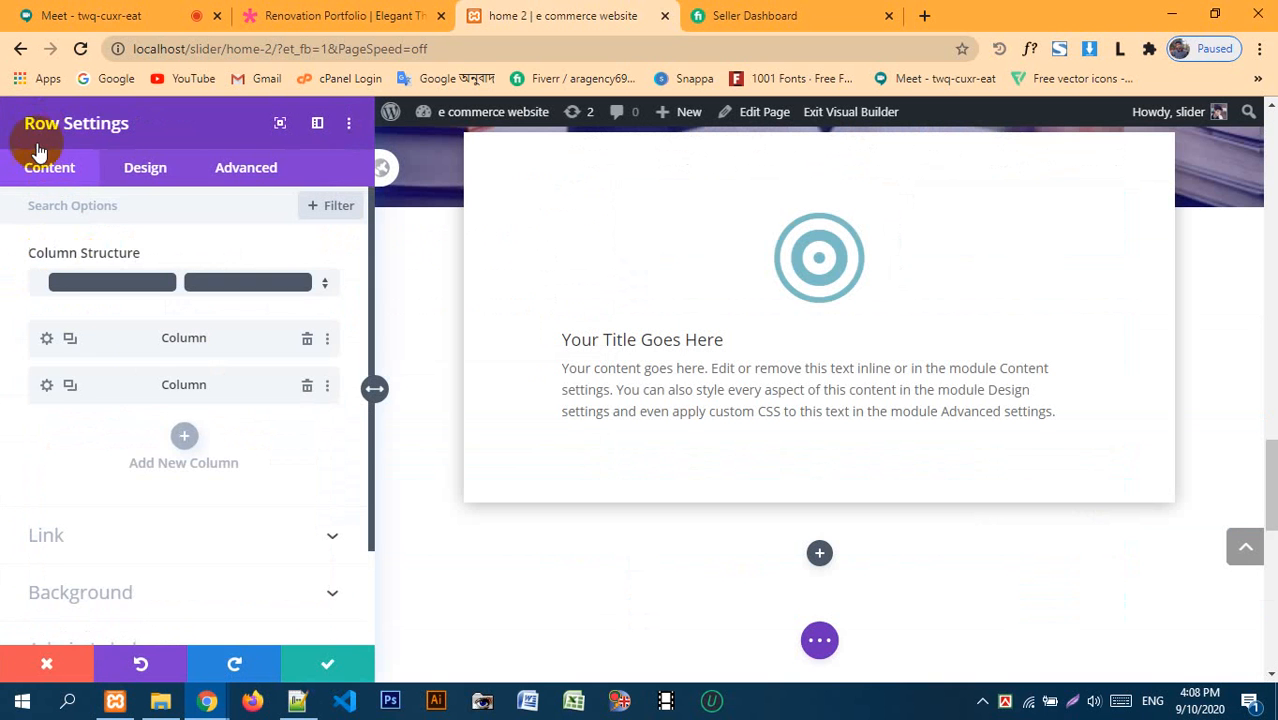
# - Give the second column a solid blue background colour and save it
pyautogui.click(47, 386)
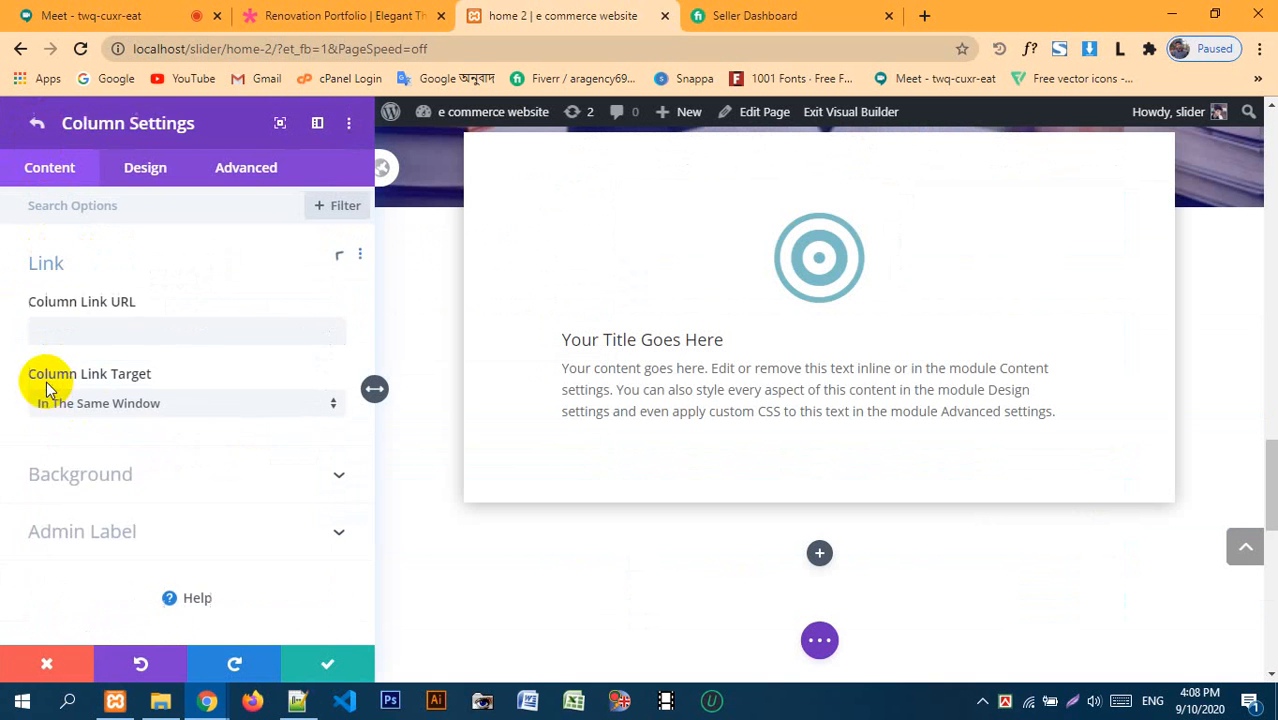
pyautogui.click(124, 455)
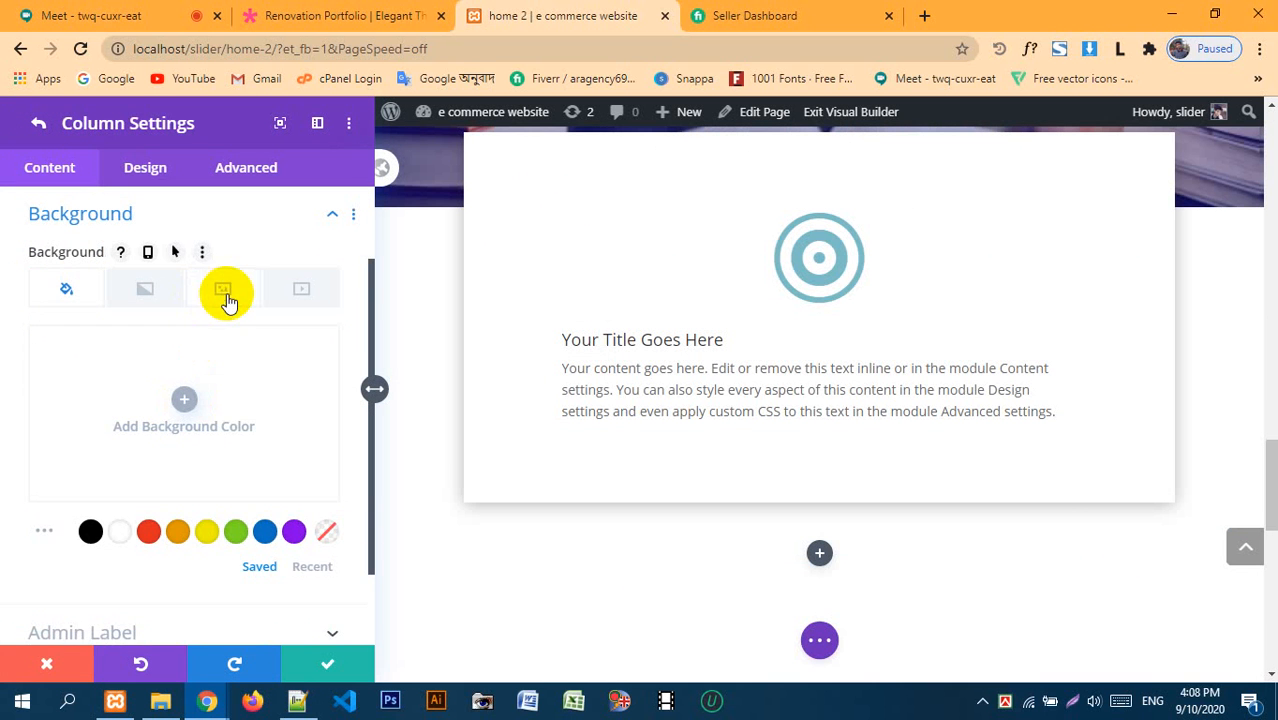
pyautogui.click(226, 295)
pyautogui.click(62, 292)
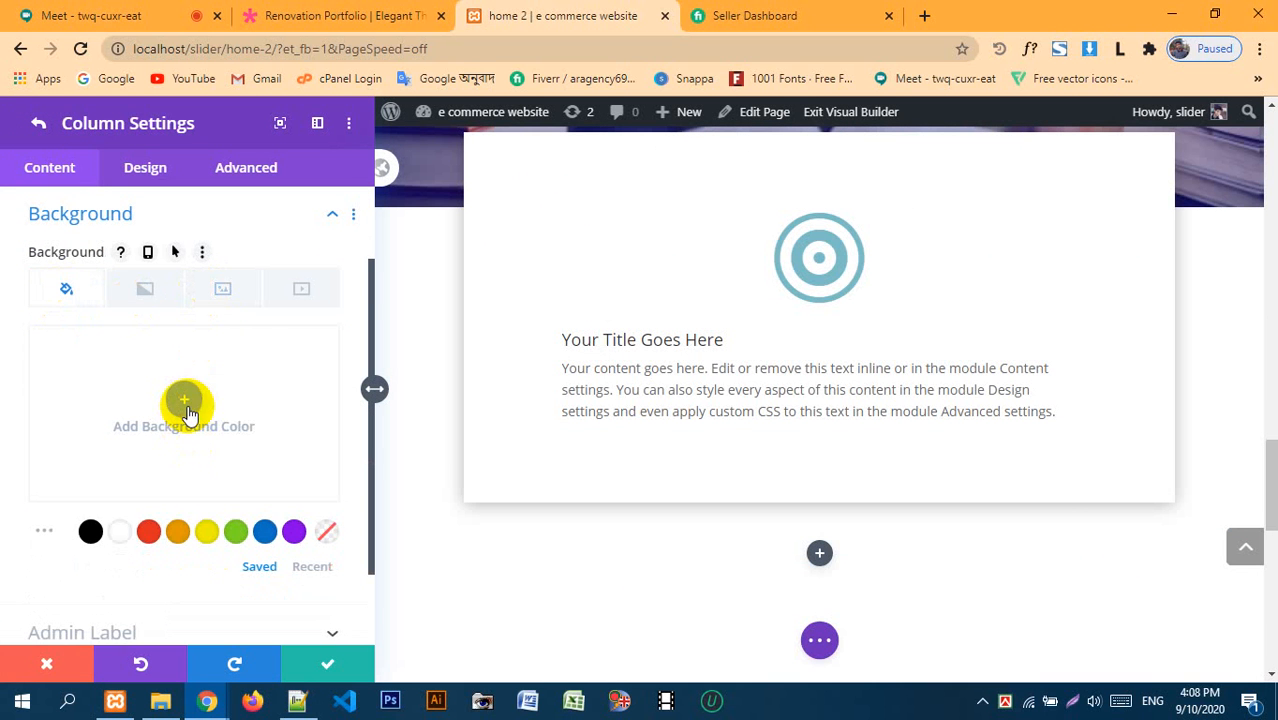
pyautogui.click(185, 405)
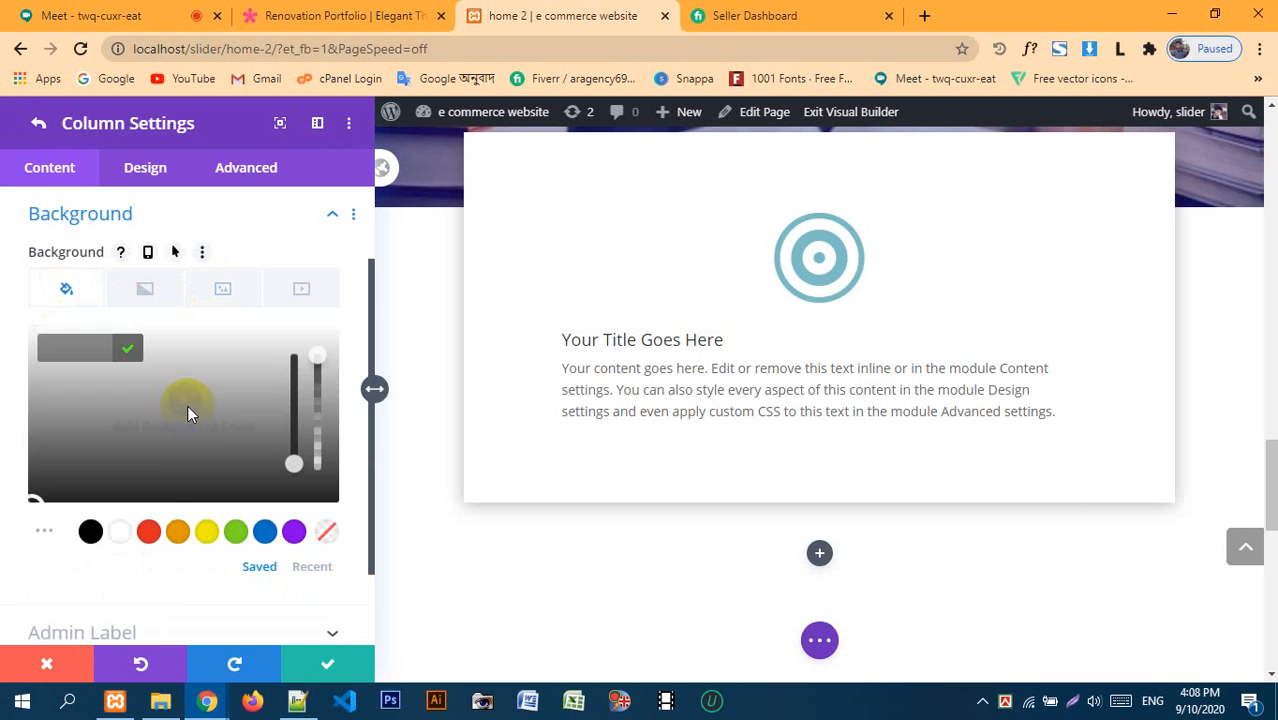
pyautogui.click(264, 531)
pyautogui.click(352, 678)
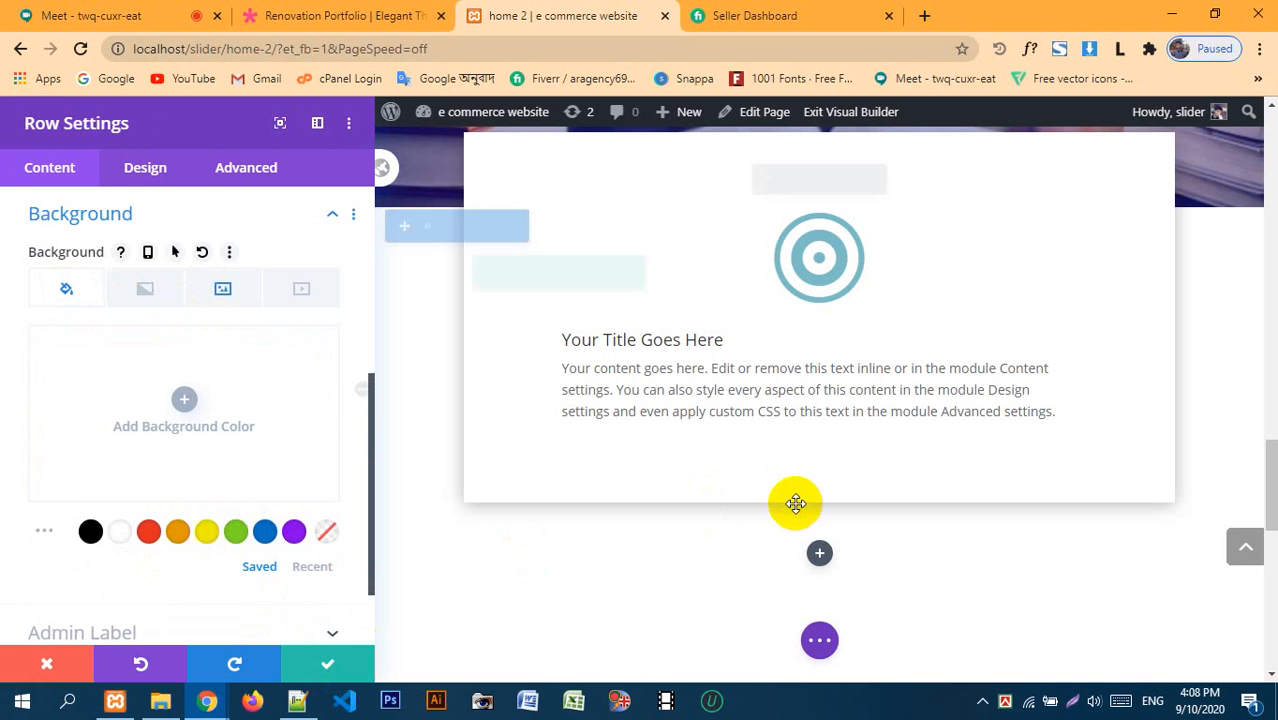
# - Delete the book photo from the first column's background image
pyautogui.click(340, 666)
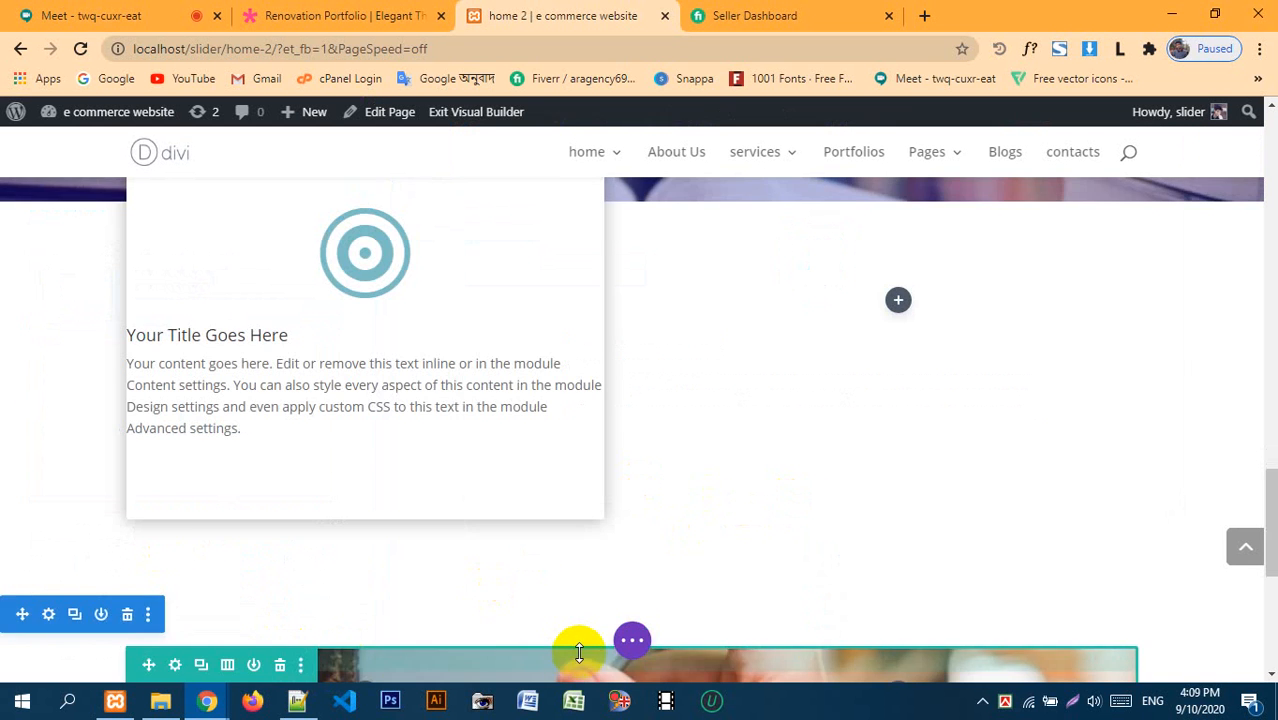
pyautogui.scroll(-5, 579, 650)
pyautogui.scroll(1, 476, 633)
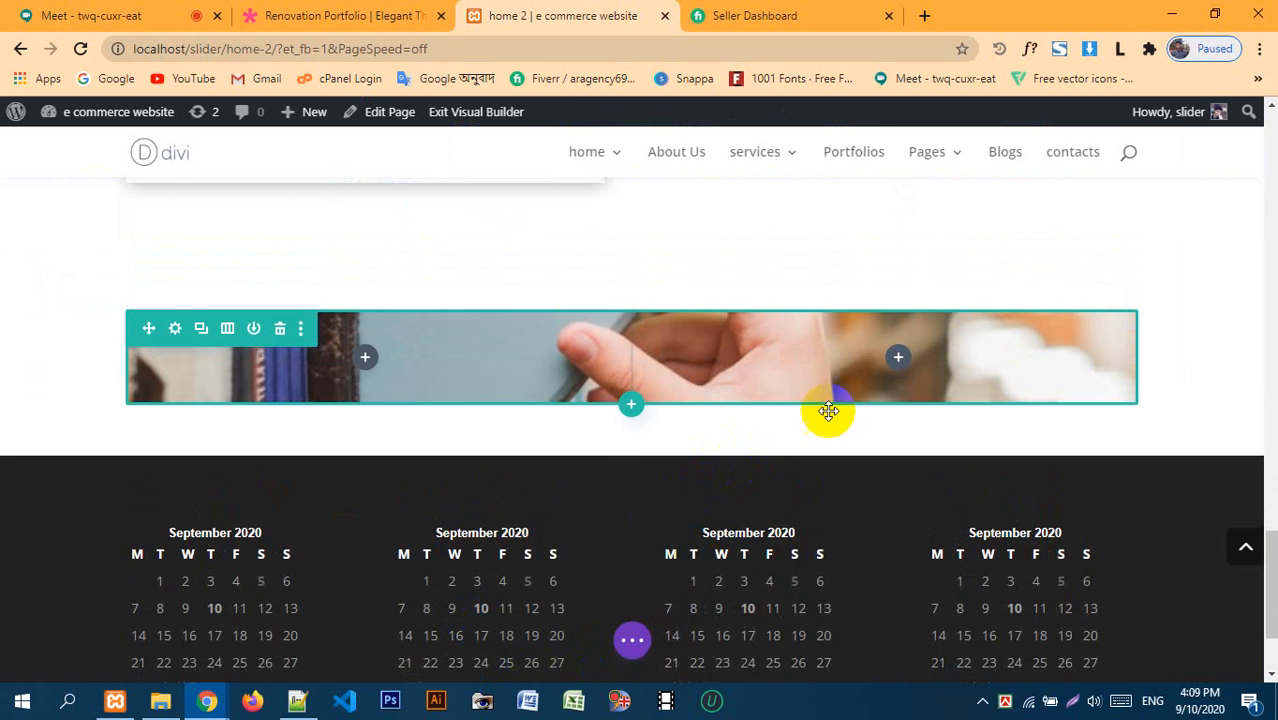
pyautogui.click(176, 329)
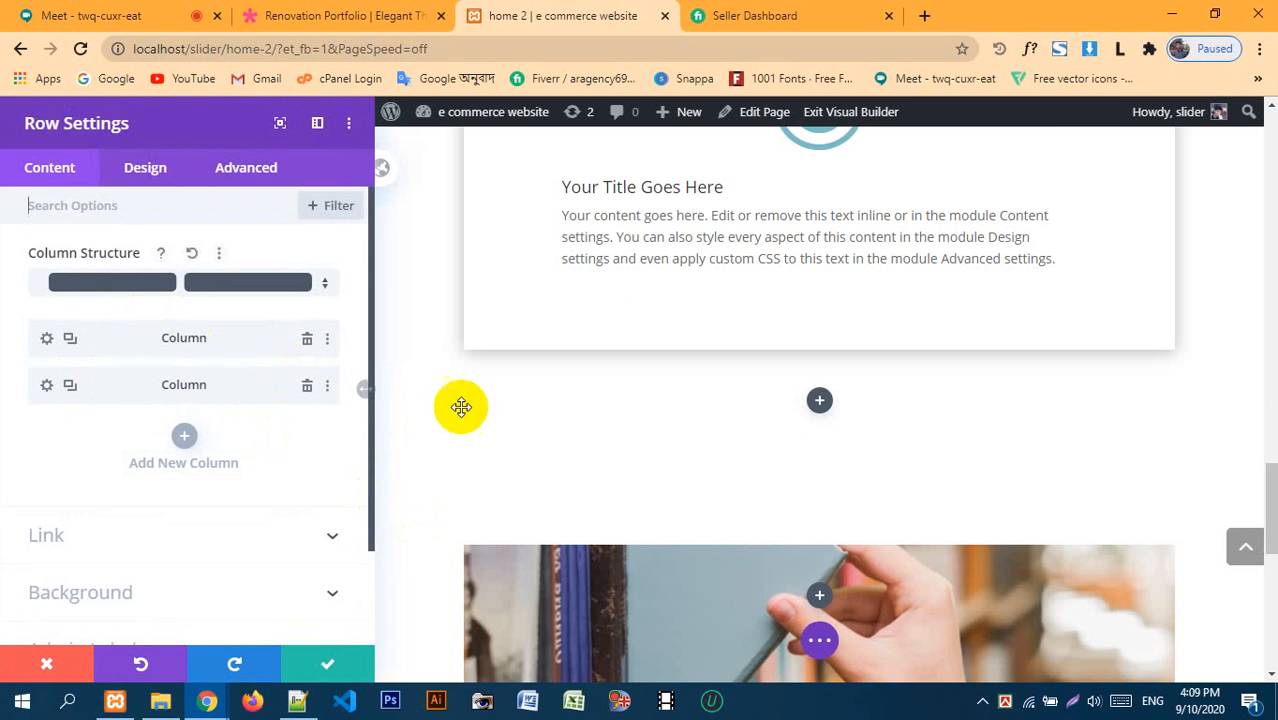
pyautogui.scroll(-3, 700, 410)
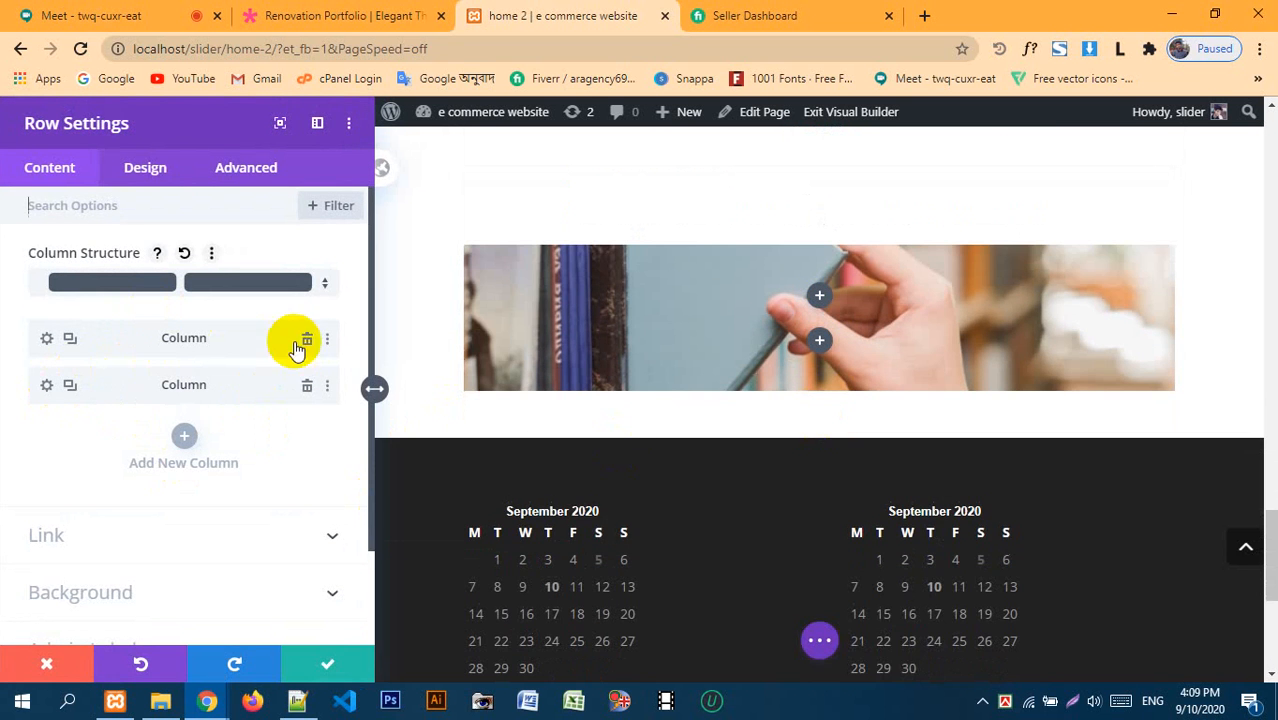
pyautogui.click(82, 285)
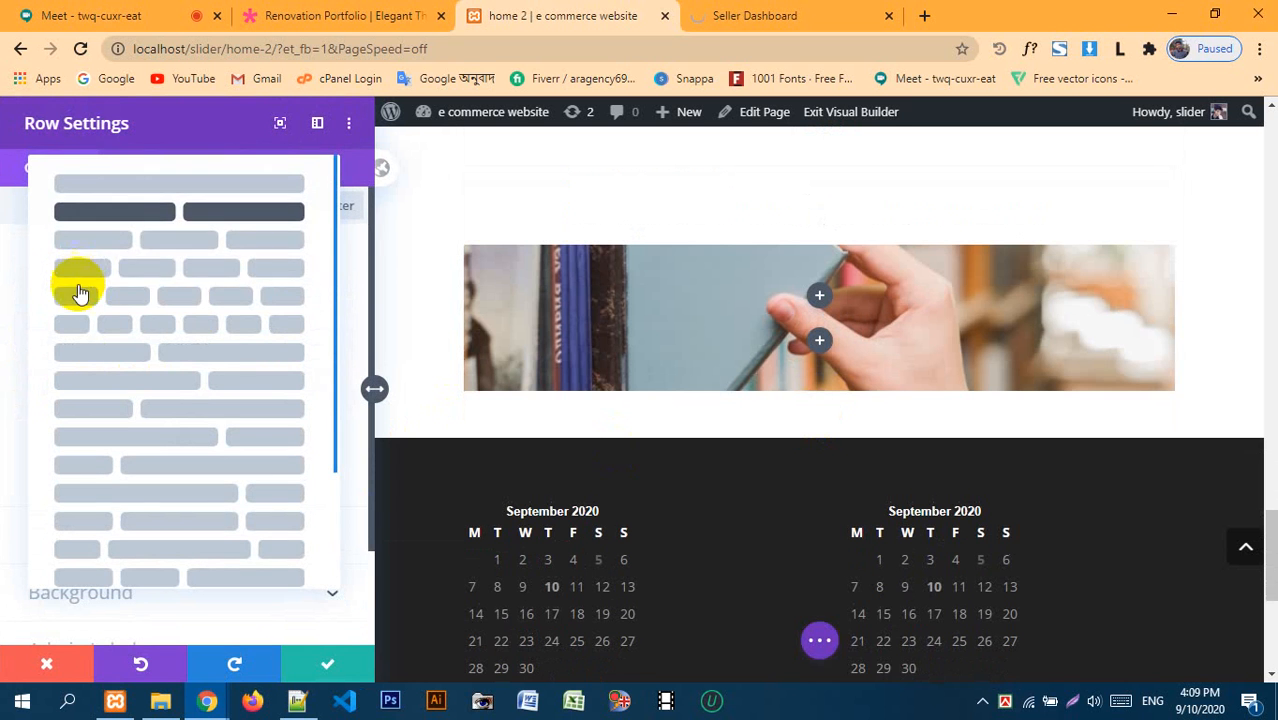
pyautogui.click(12, 363)
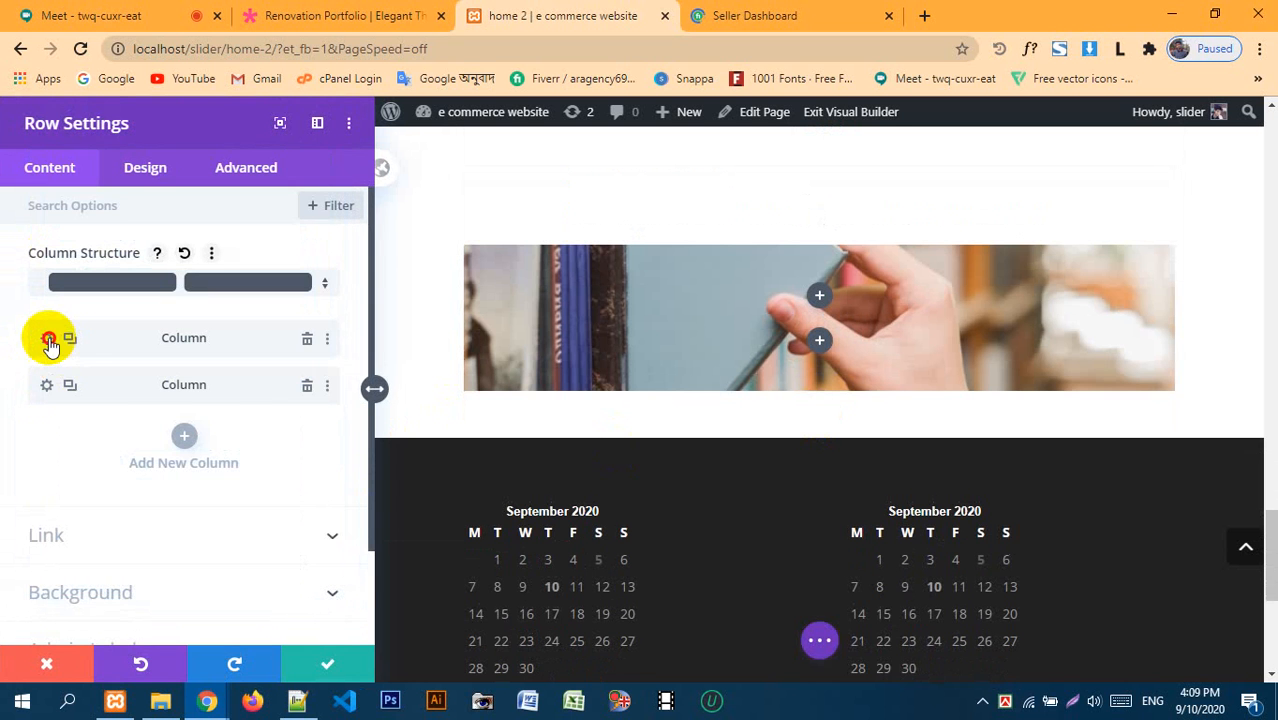
pyautogui.click(48, 340)
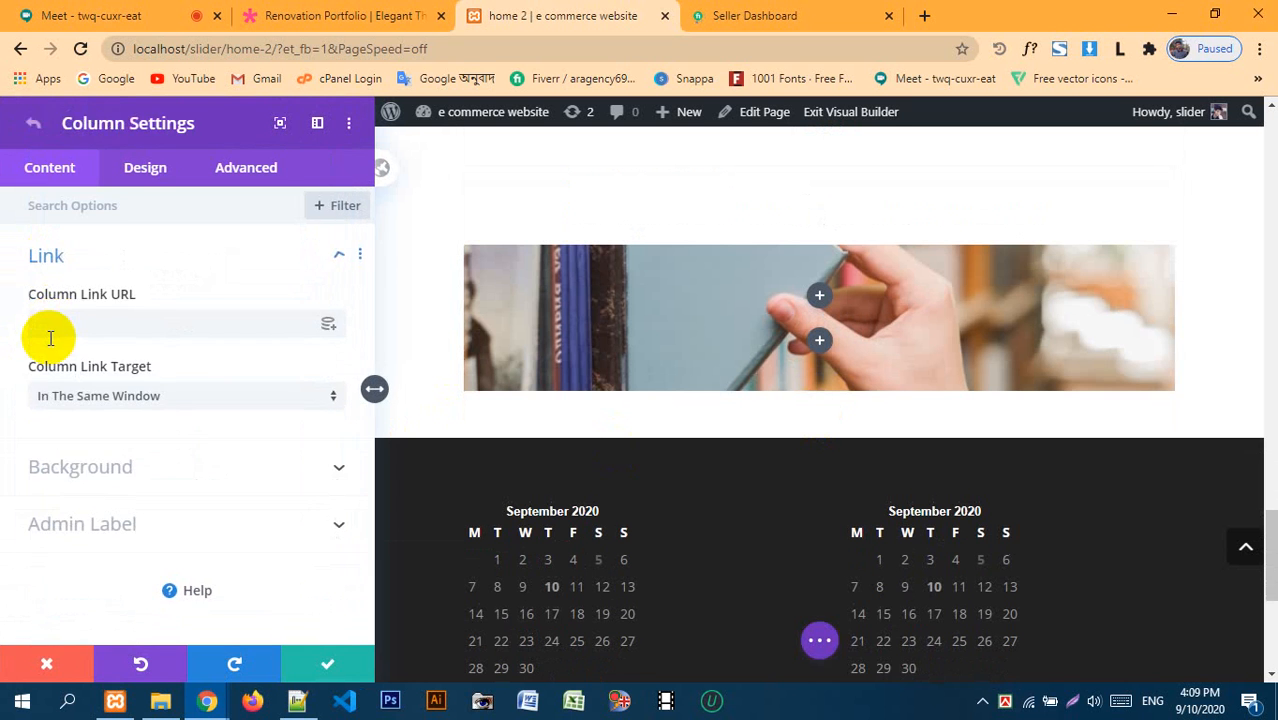
pyautogui.click(101, 464)
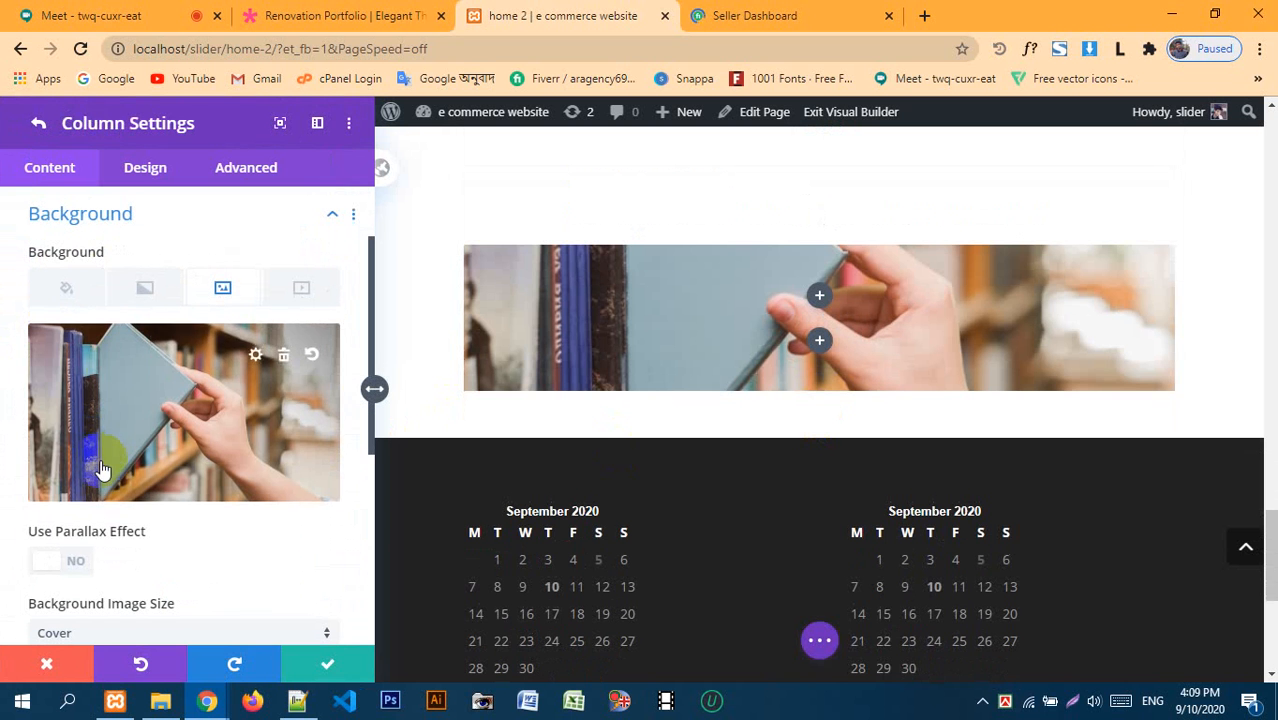
pyautogui.click(283, 357)
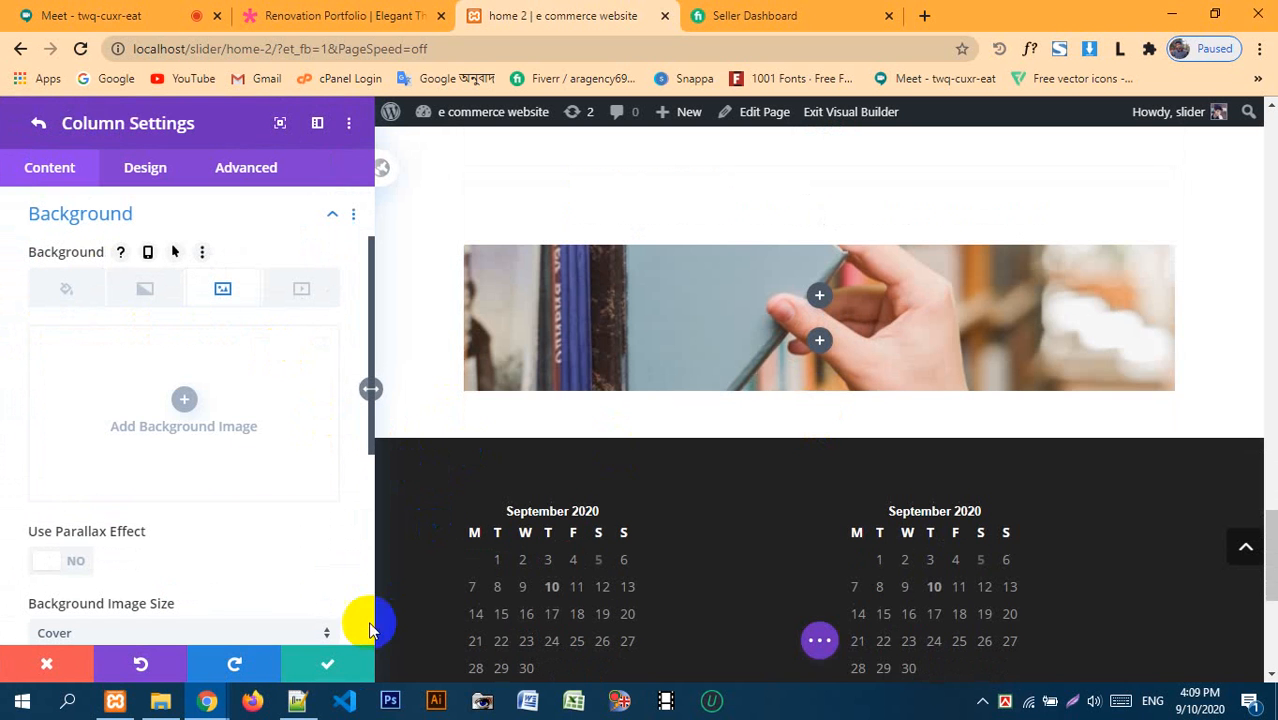
pyautogui.click(326, 662)
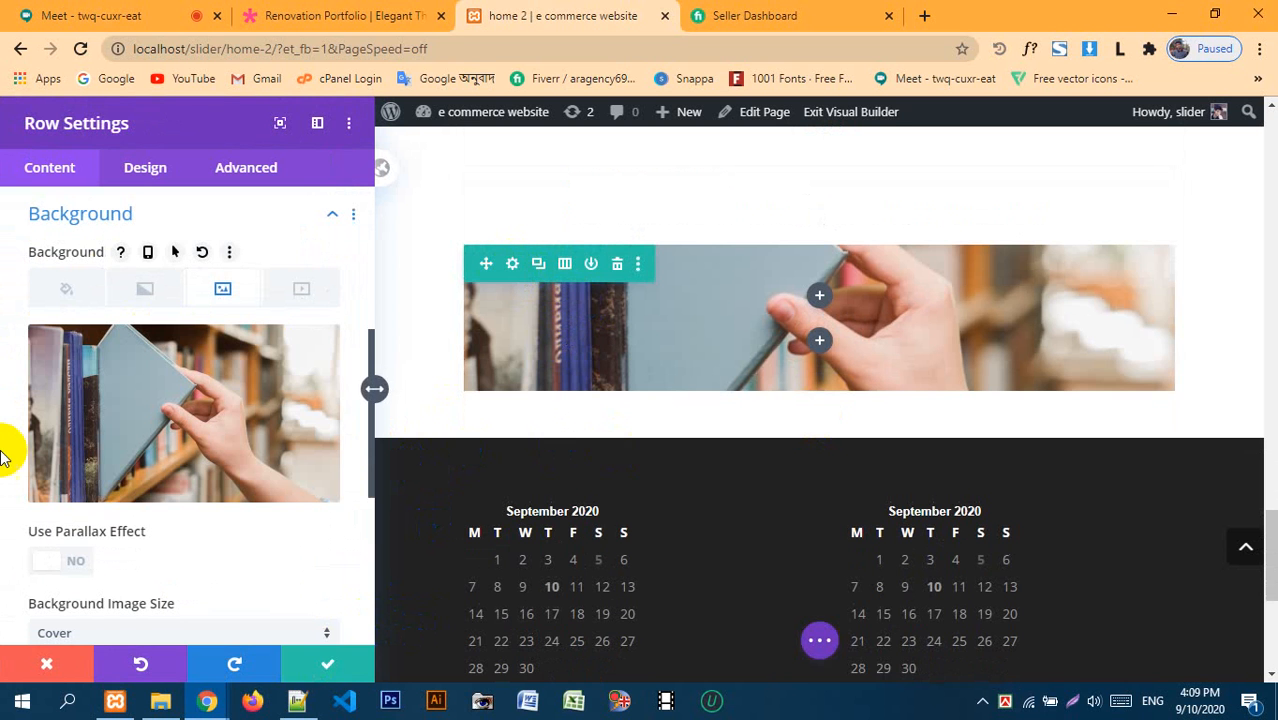
# - Delete the row's own background image, leaving the two-column row empty
pyautogui.moveTo(214, 403)
pyautogui.click(285, 358)
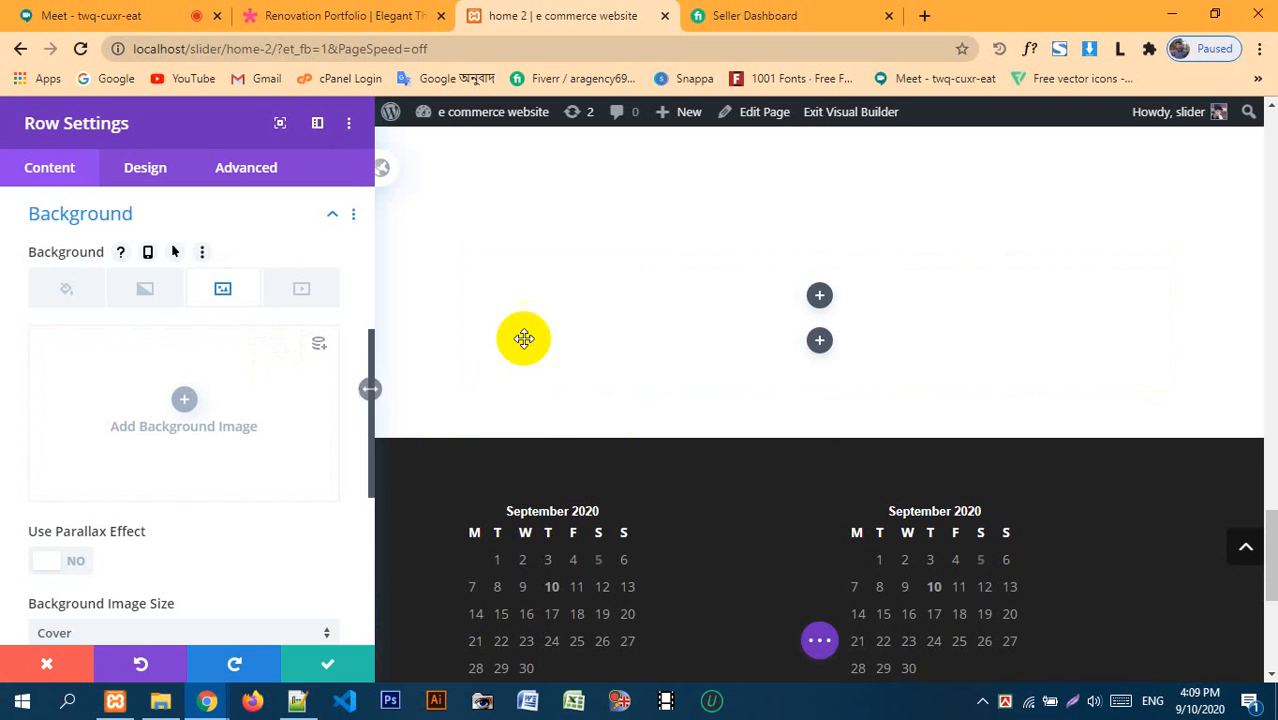
pyautogui.click(820, 298)
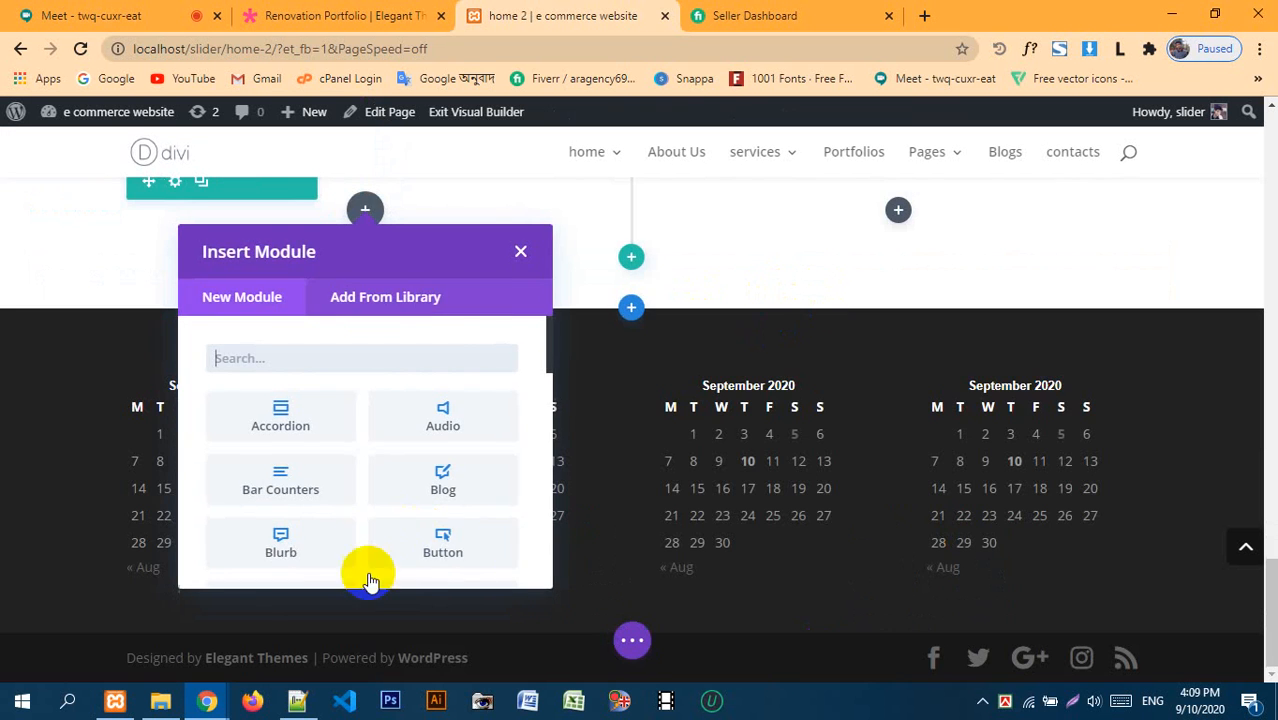
pyautogui.click(520, 248)
pyautogui.scroll(2, 552, 463)
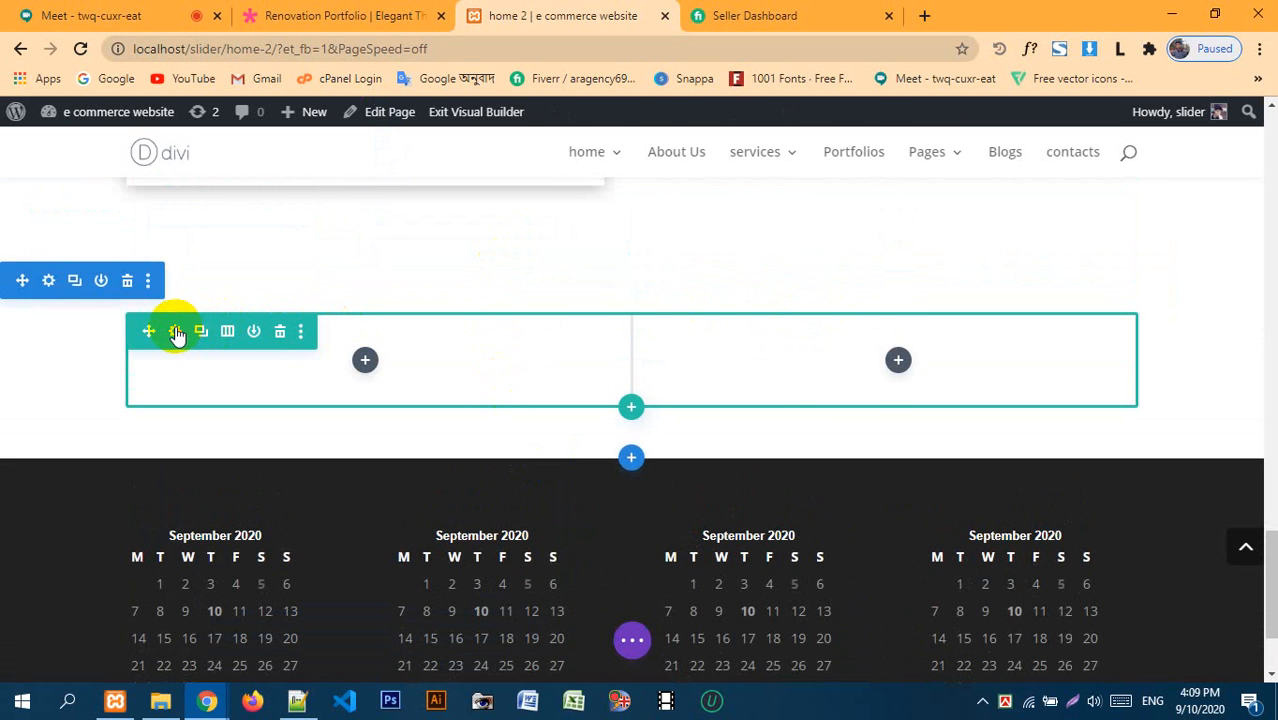
# - Set the hand-taking-book-from-shelf photo as the first column's background image, then save column and row
pyautogui.click(175, 331)
pyautogui.click(92, 279)
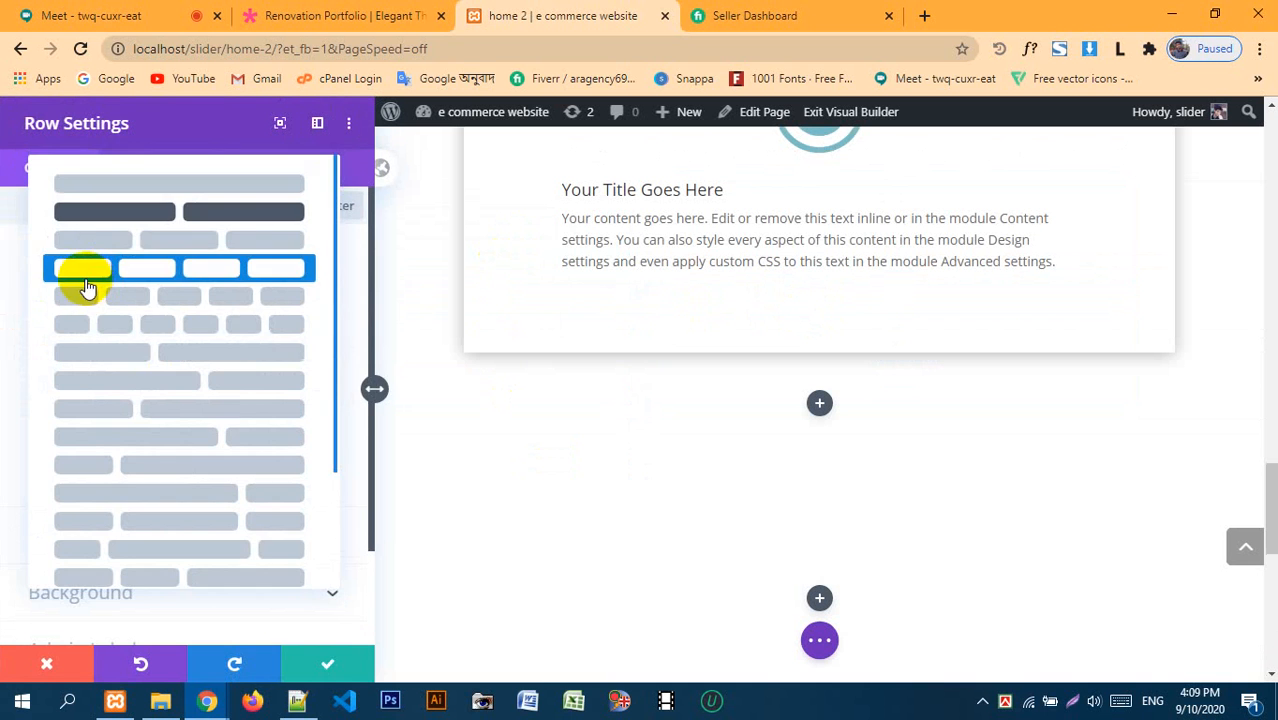
pyautogui.click(8, 280)
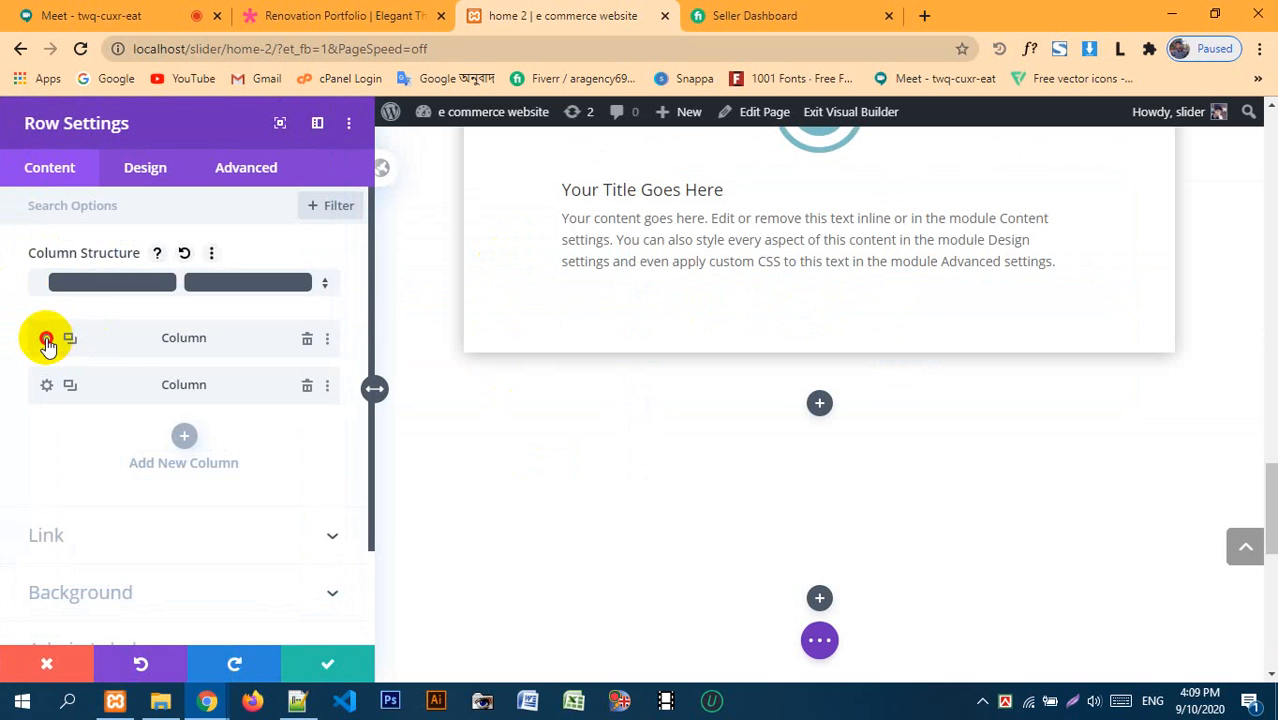
pyautogui.click(47, 340)
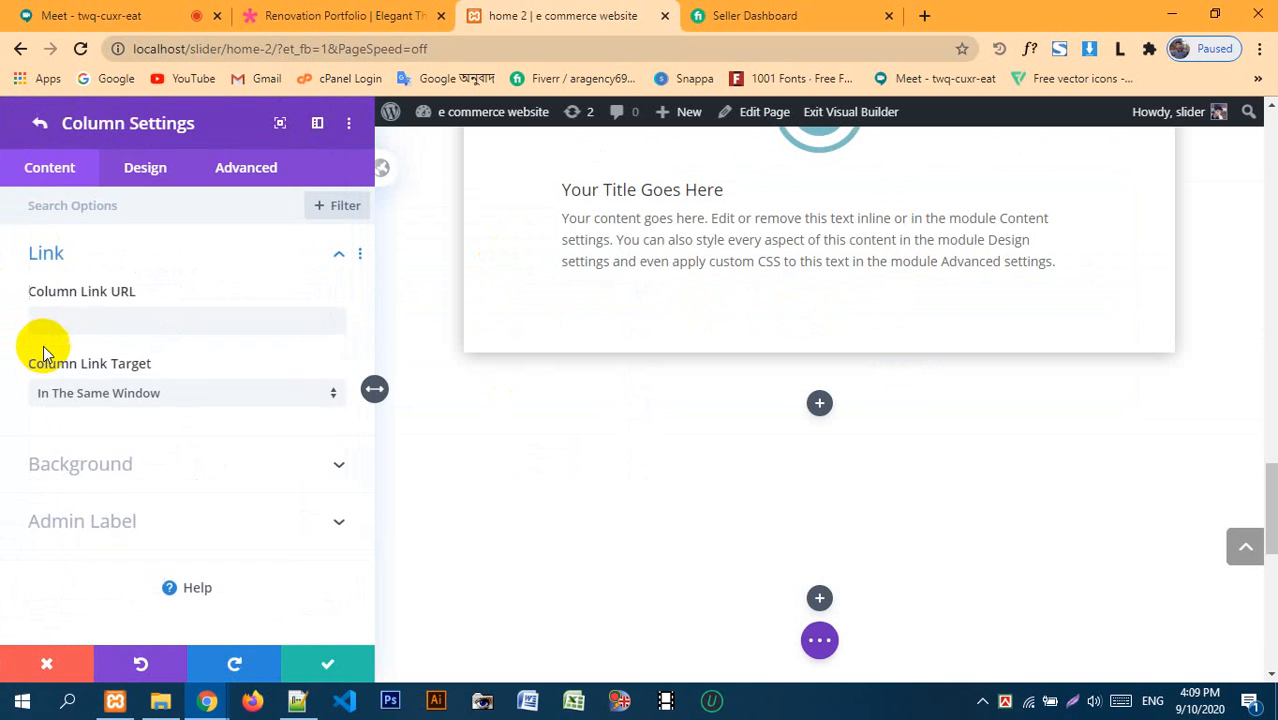
pyautogui.click(100, 464)
pyautogui.click(222, 290)
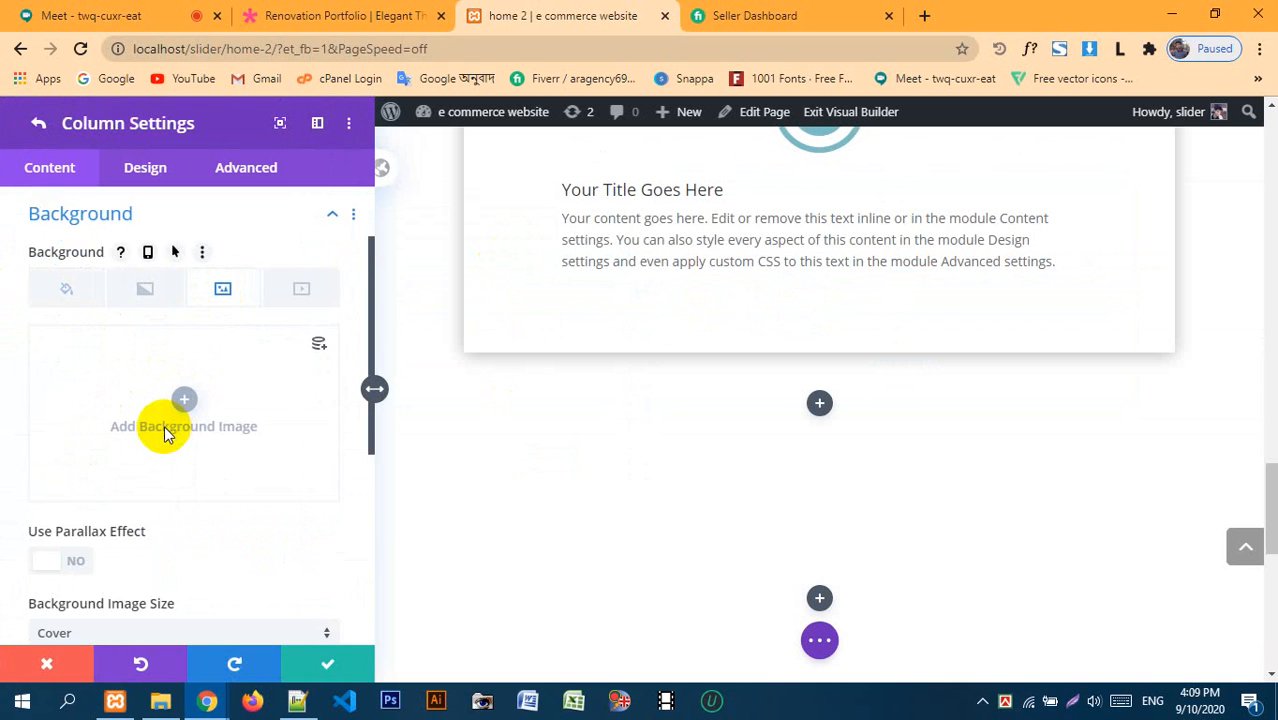
pyautogui.click(183, 398)
pyautogui.click(352, 348)
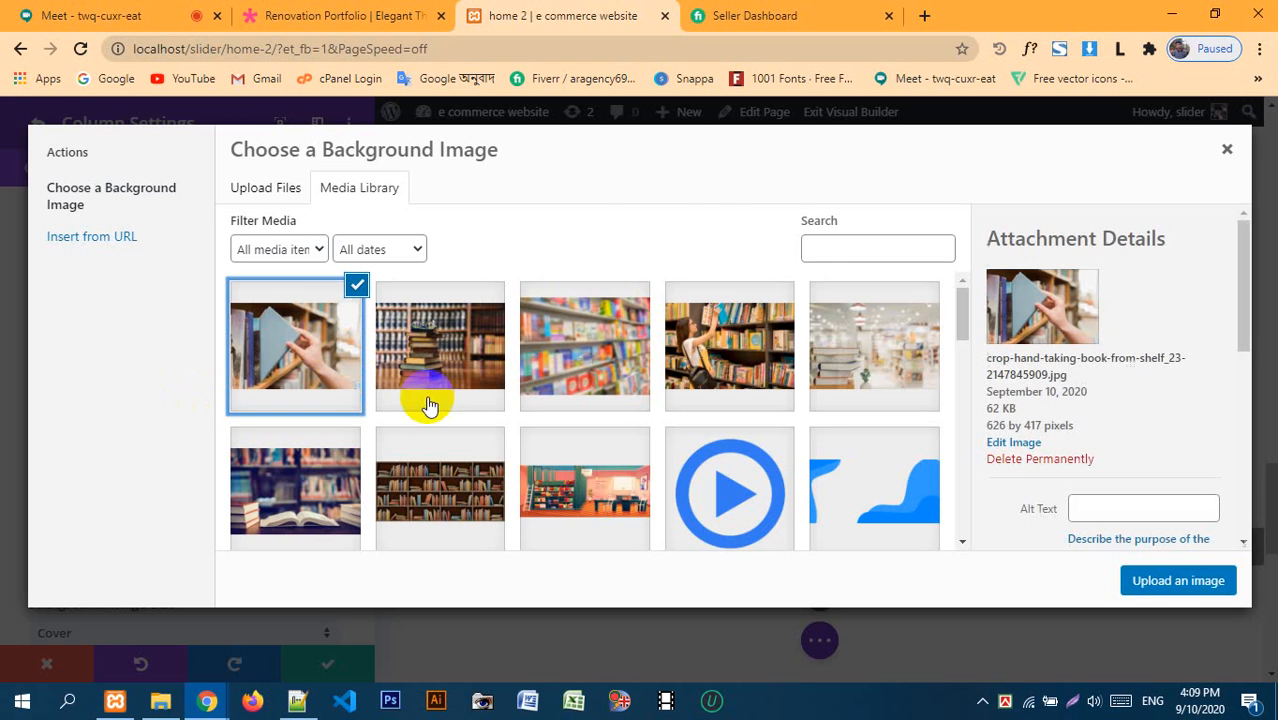
pyautogui.click(1177, 580)
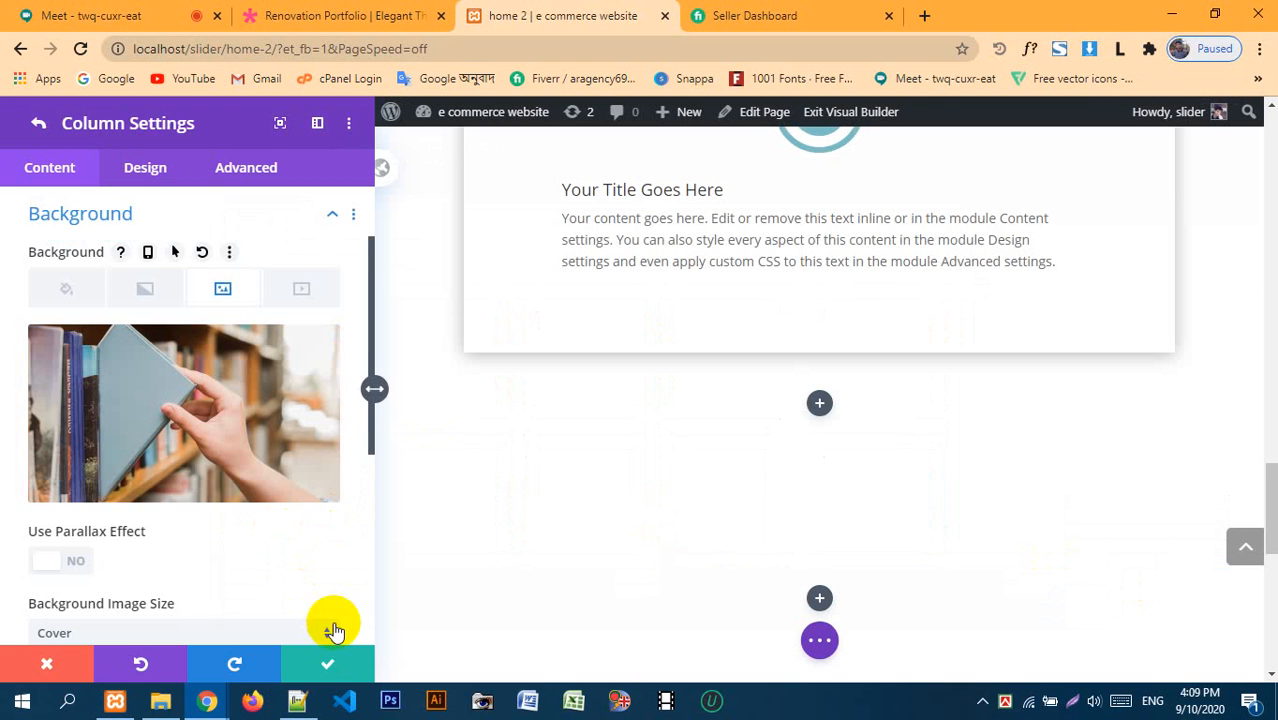
pyautogui.click(330, 666)
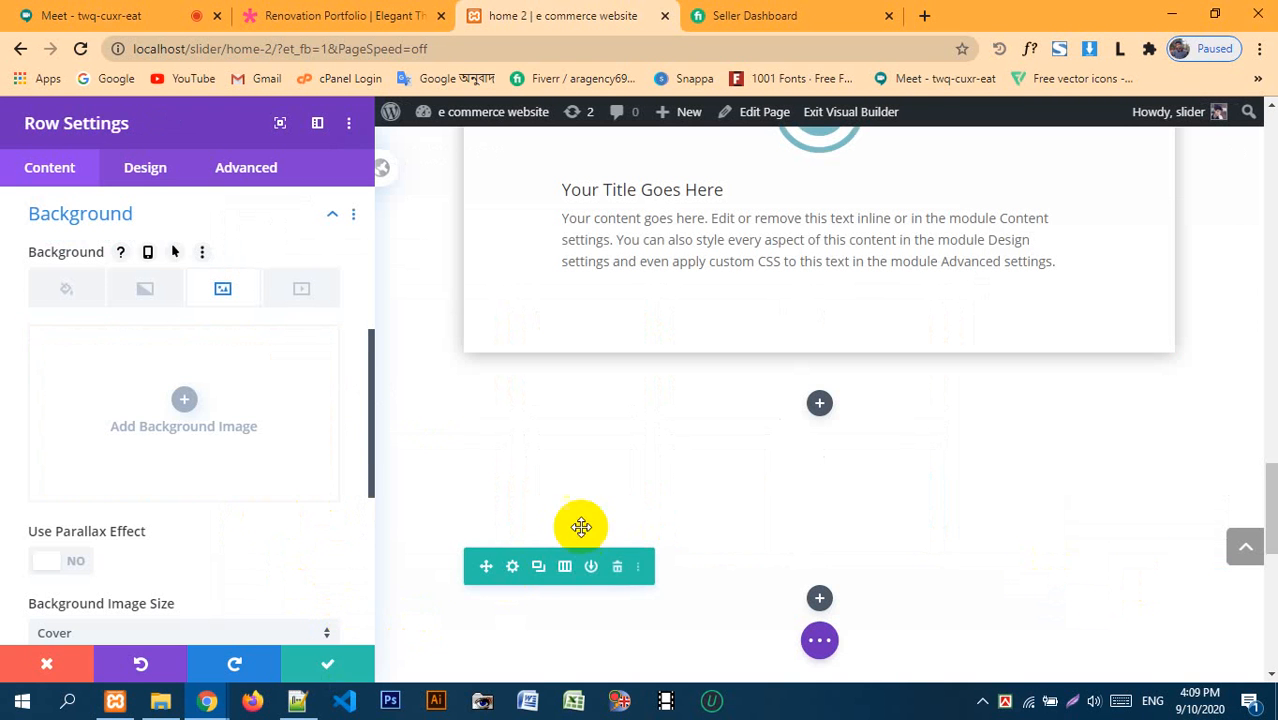
pyautogui.click(296, 668)
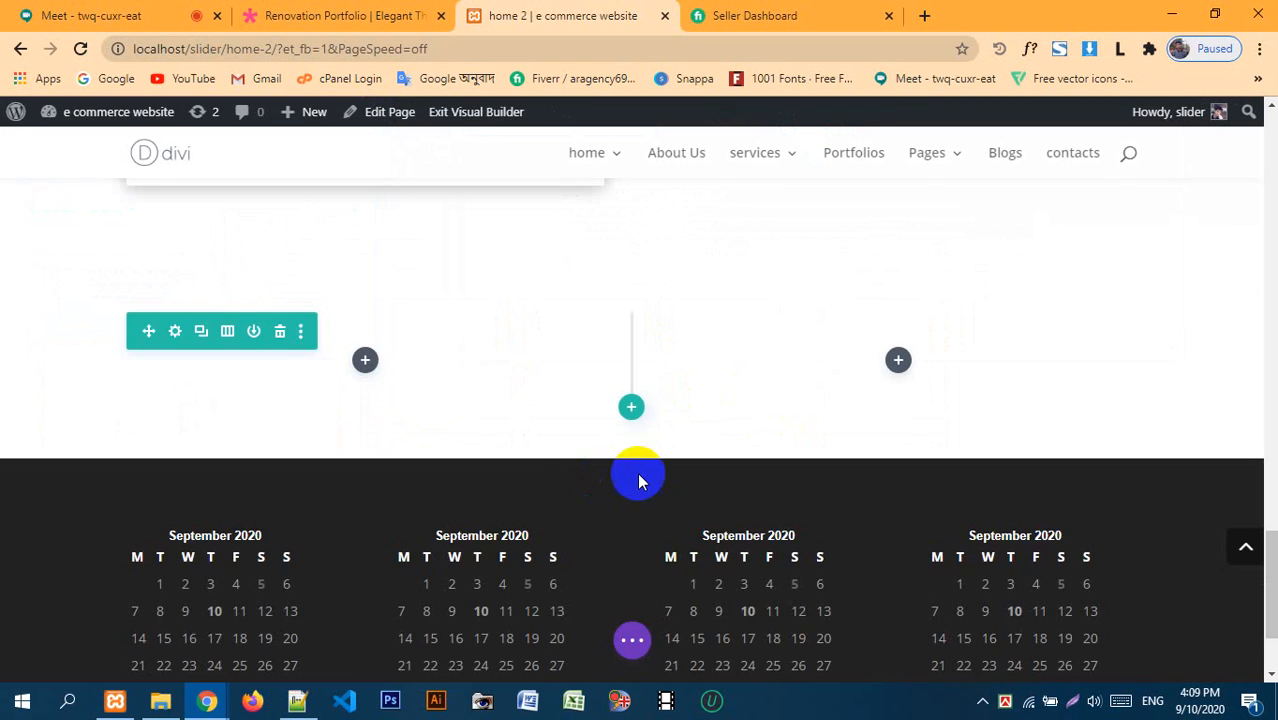
# - Insert a Divider module into the left column by searching 'div'
pyautogui.click(364, 362)
pyautogui.write('se')
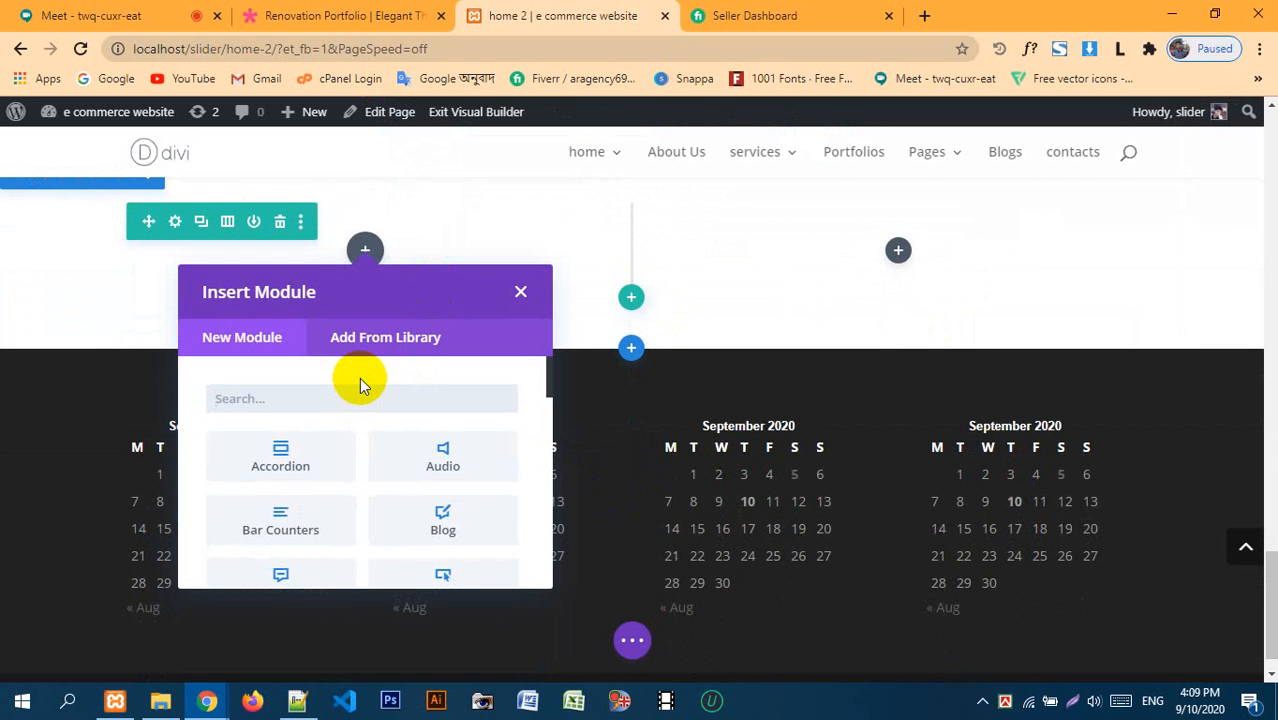
pyautogui.press('BackSpace')
pyautogui.press('BackSpace')
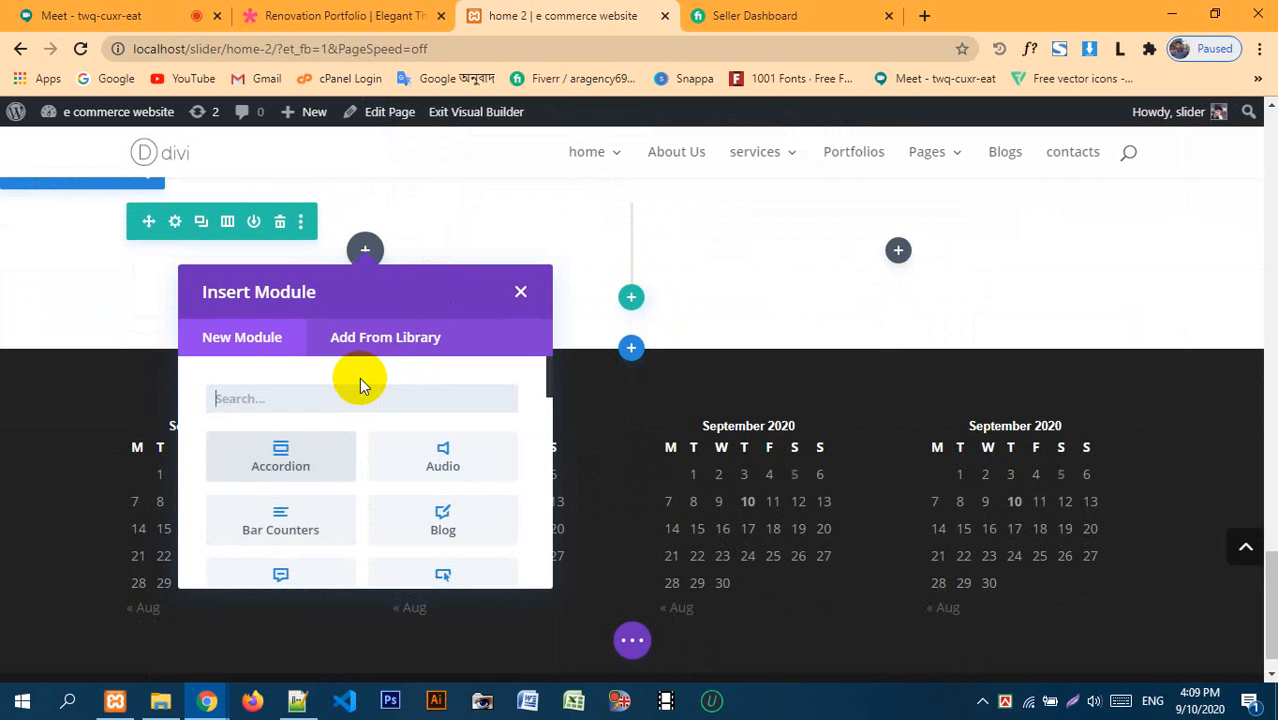
pyautogui.write('s')
pyautogui.write('ed')
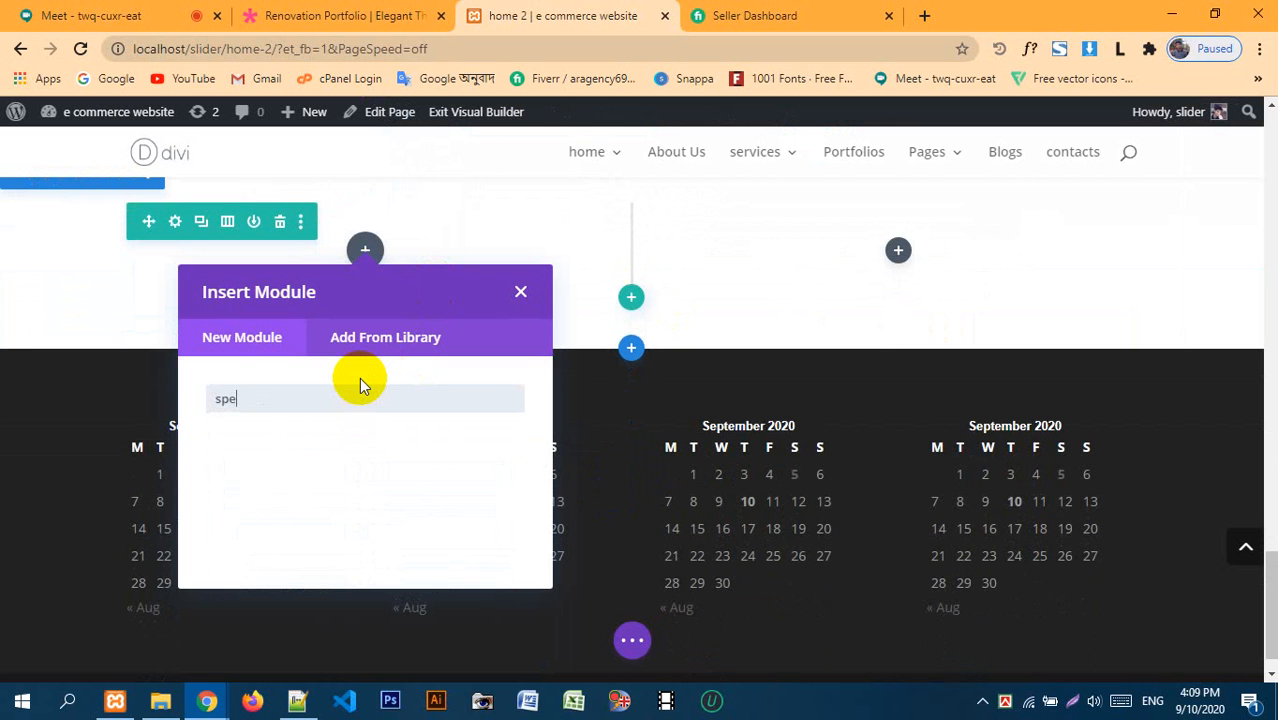
pyautogui.press('BackSpace')
pyautogui.press('BackSpace')
pyautogui.press('BackSpace')
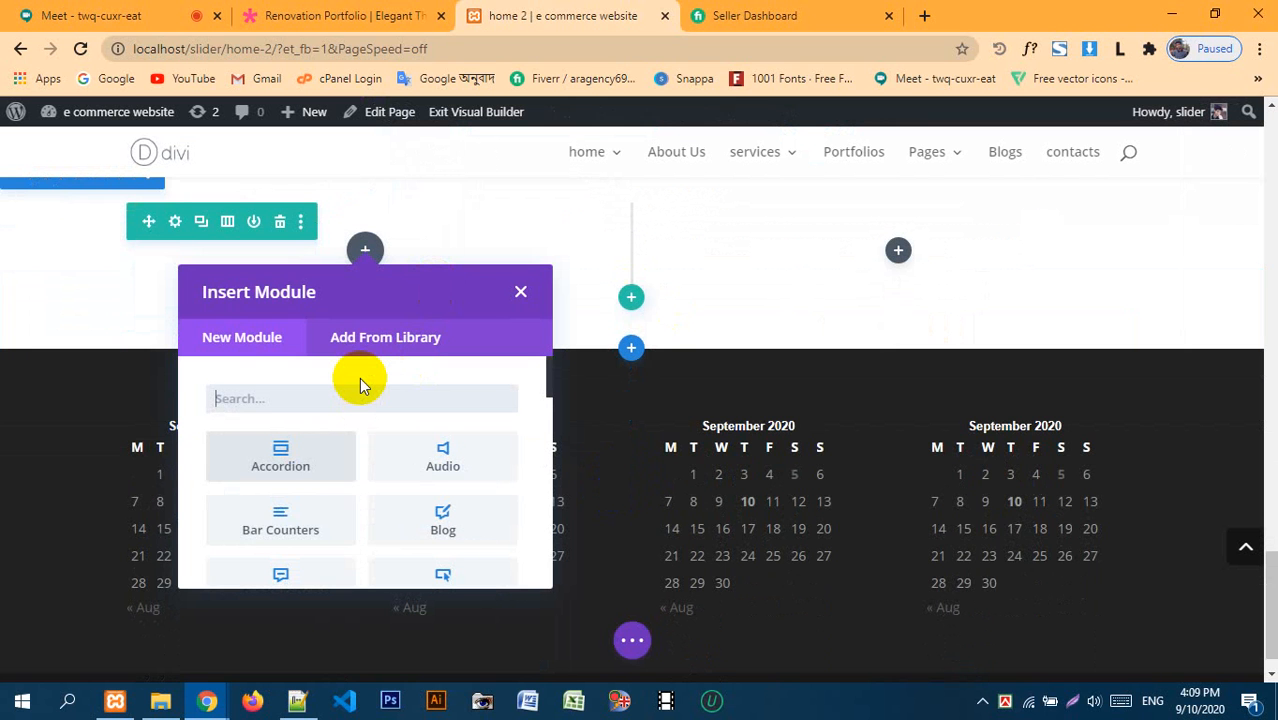
pyautogui.write('div')
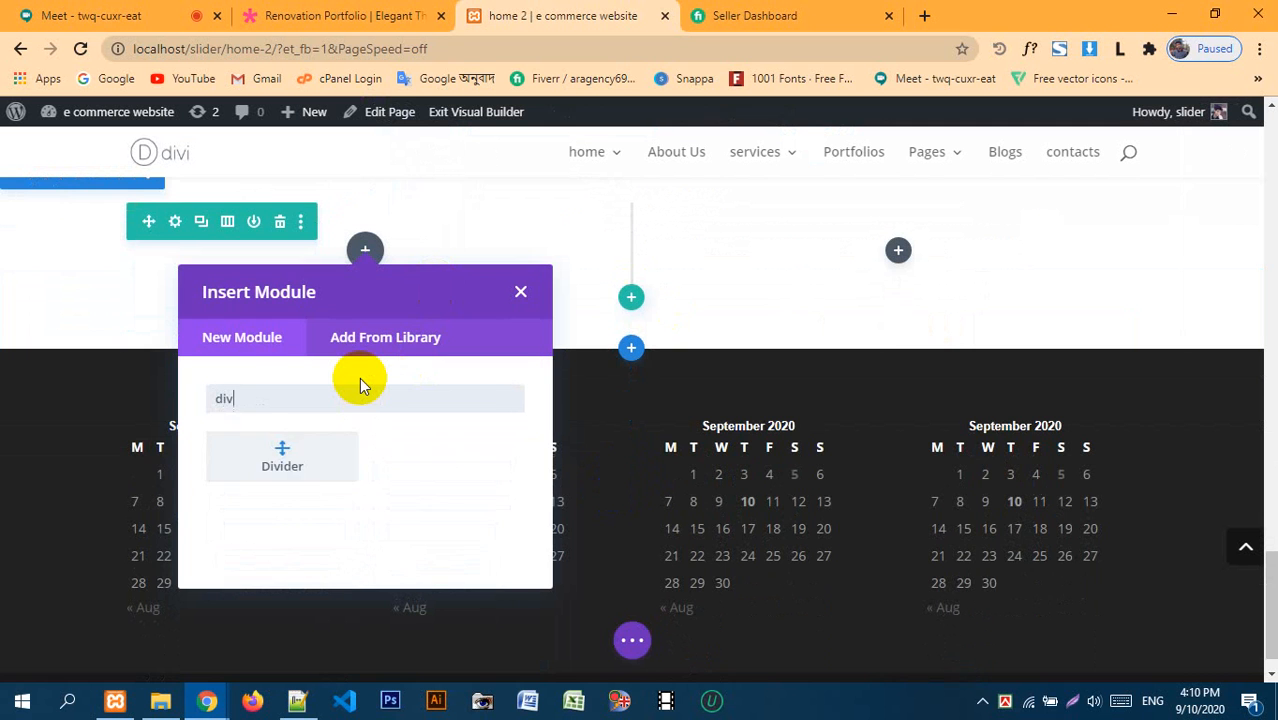
pyautogui.click(276, 491)
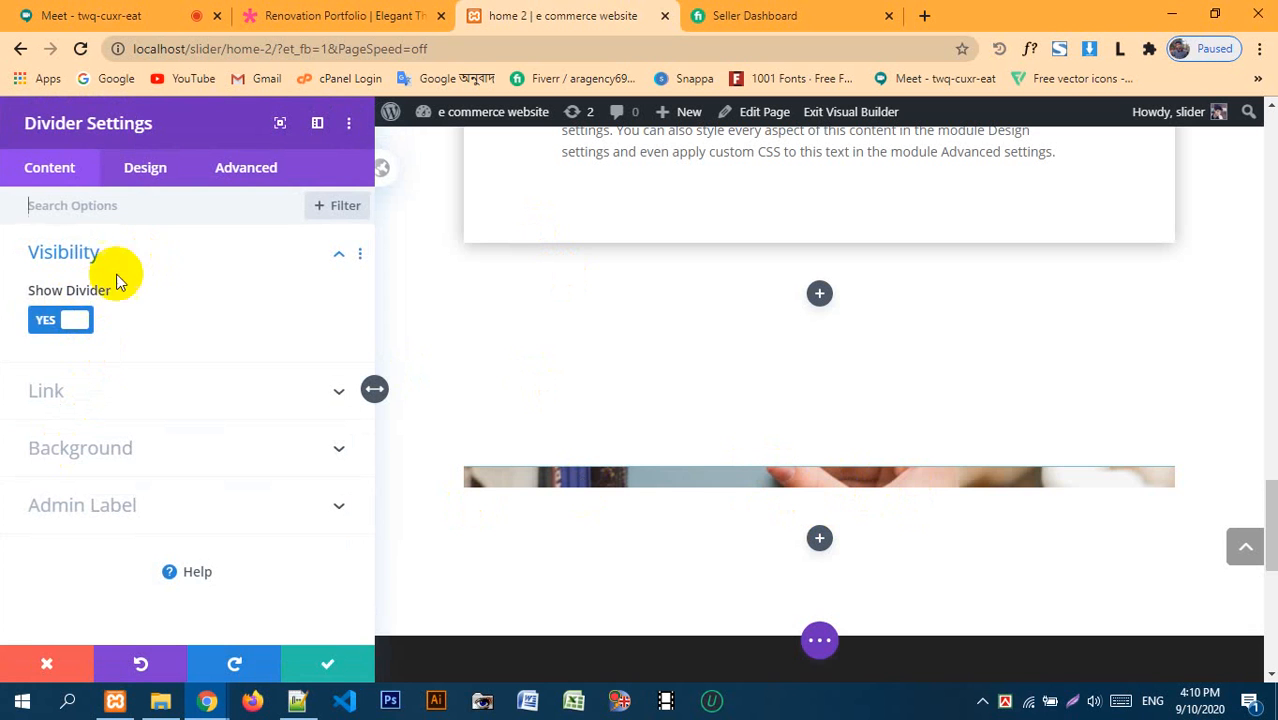
# - Link the Divider's top and bottom padding and set it to 122px
pyautogui.click(140, 168)
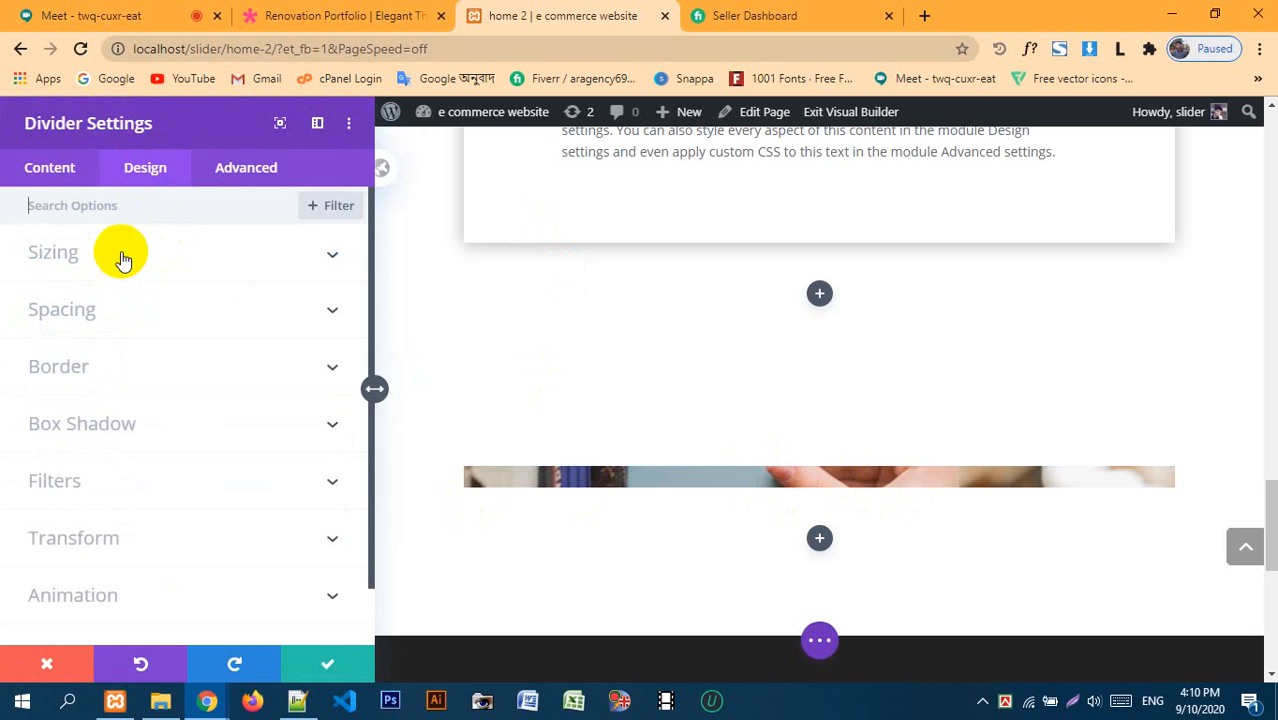
pyautogui.click(106, 309)
pyautogui.click(101, 373)
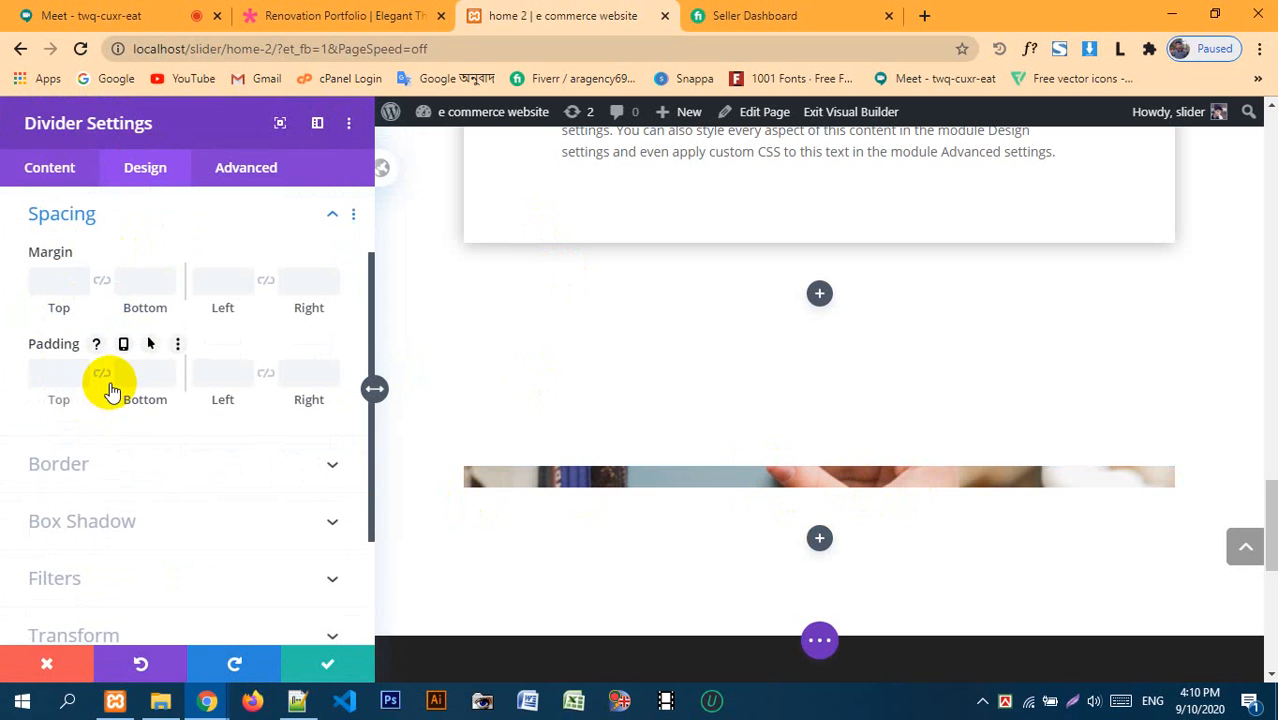
pyautogui.moveTo(66, 400); pyautogui.dragTo(342, 464)
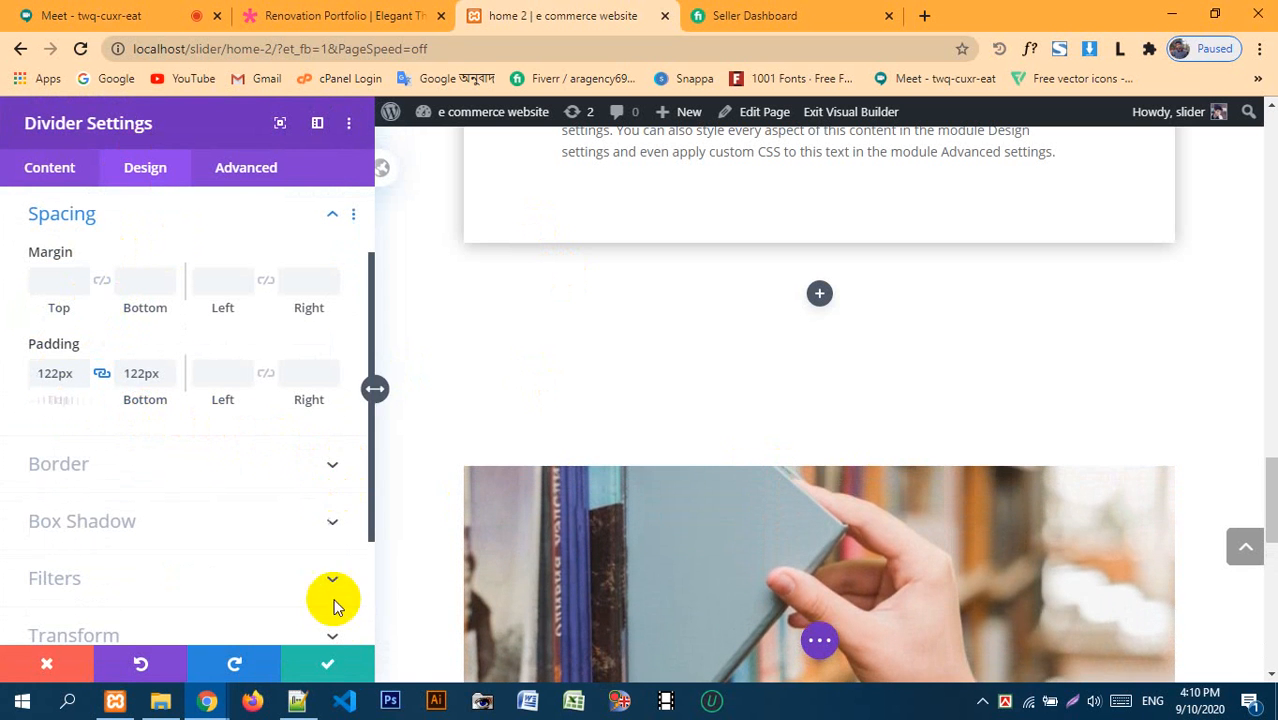
pyautogui.click(330, 664)
pyautogui.moveTo(332, 252)
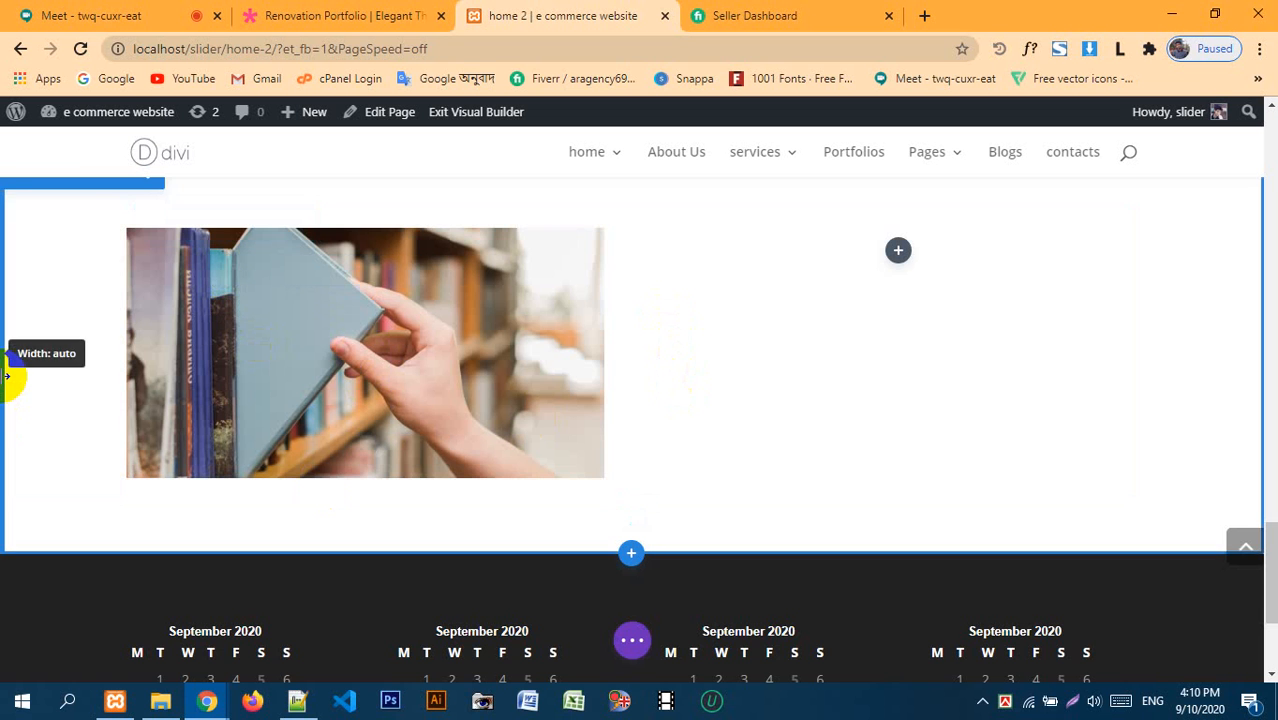
# - Check the Renovation Portfolio demo for reference and return to the page being built
pyautogui.scroll(1, 14, 380)
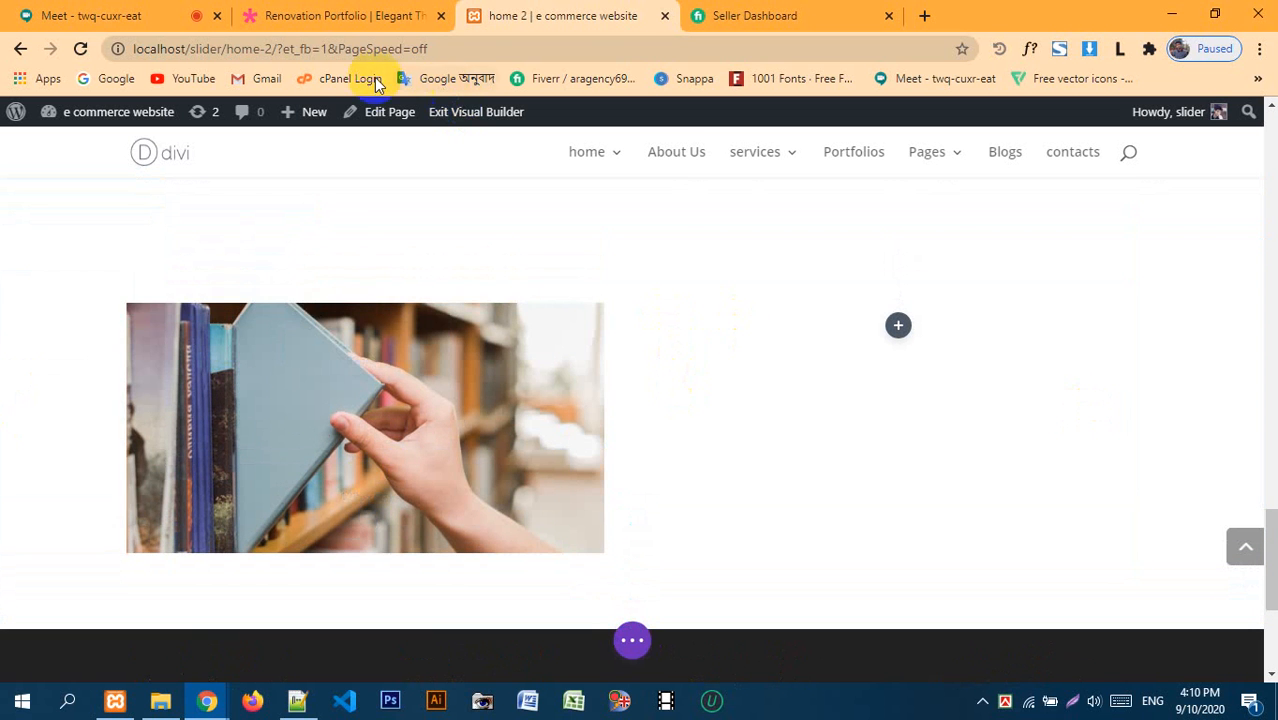
pyautogui.click(330, 15)
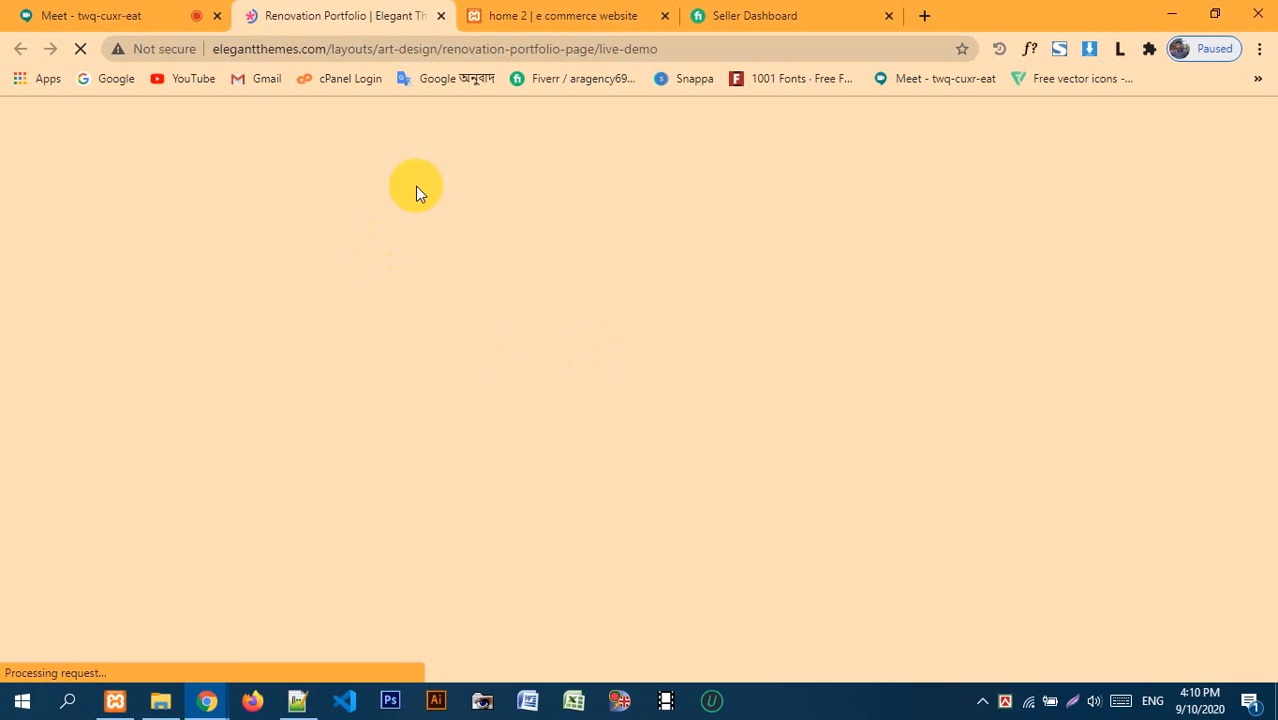
pyautogui.click(508, 18)
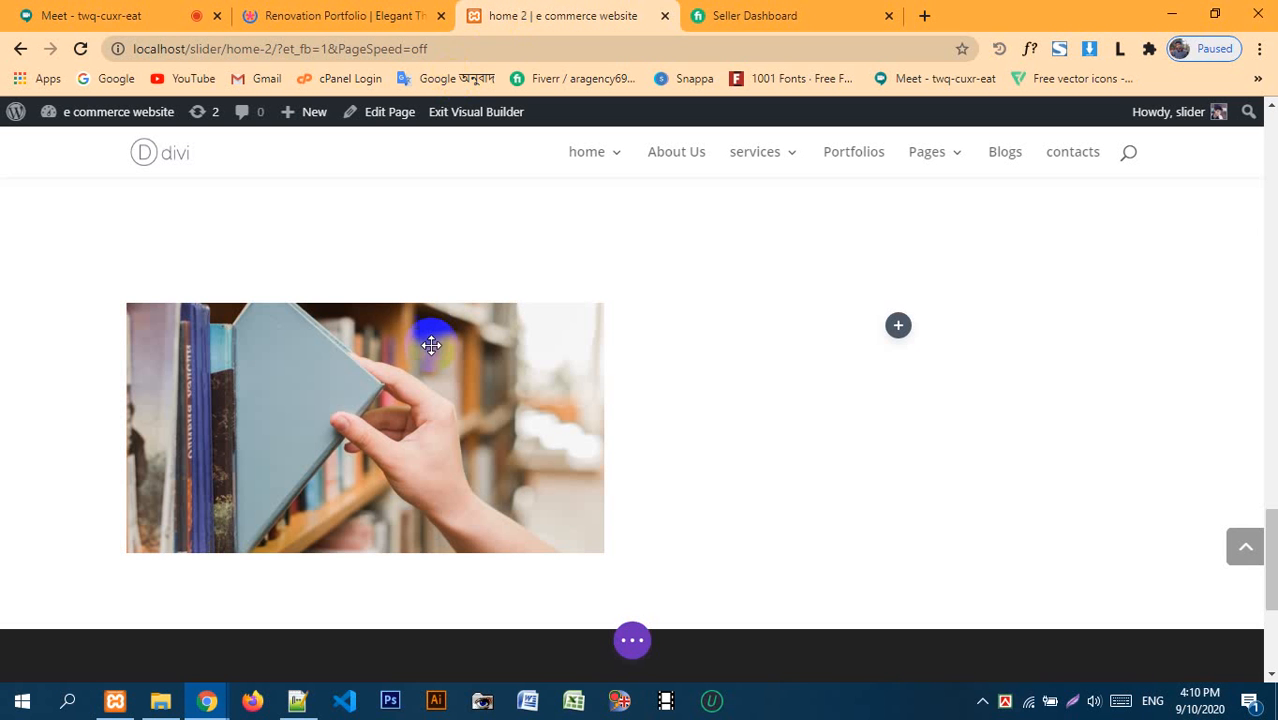
pyautogui.click(900, 329)
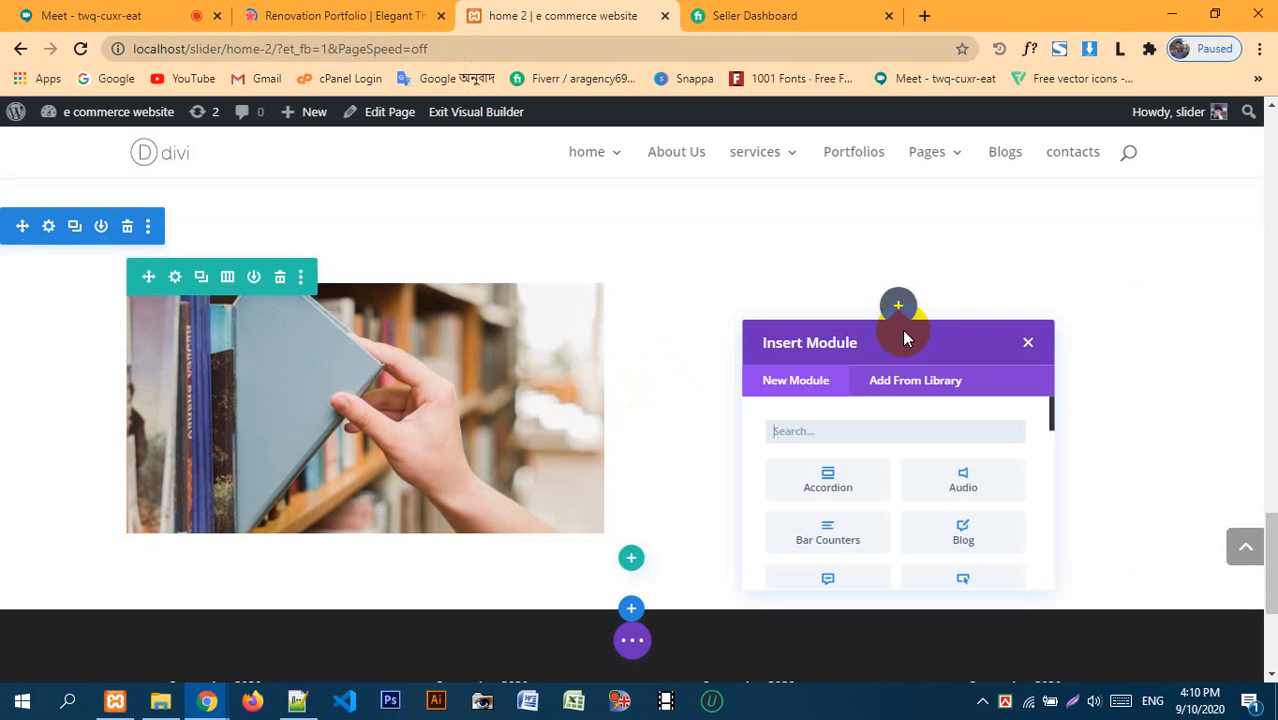
pyautogui.scroll(-1, 825, 525)
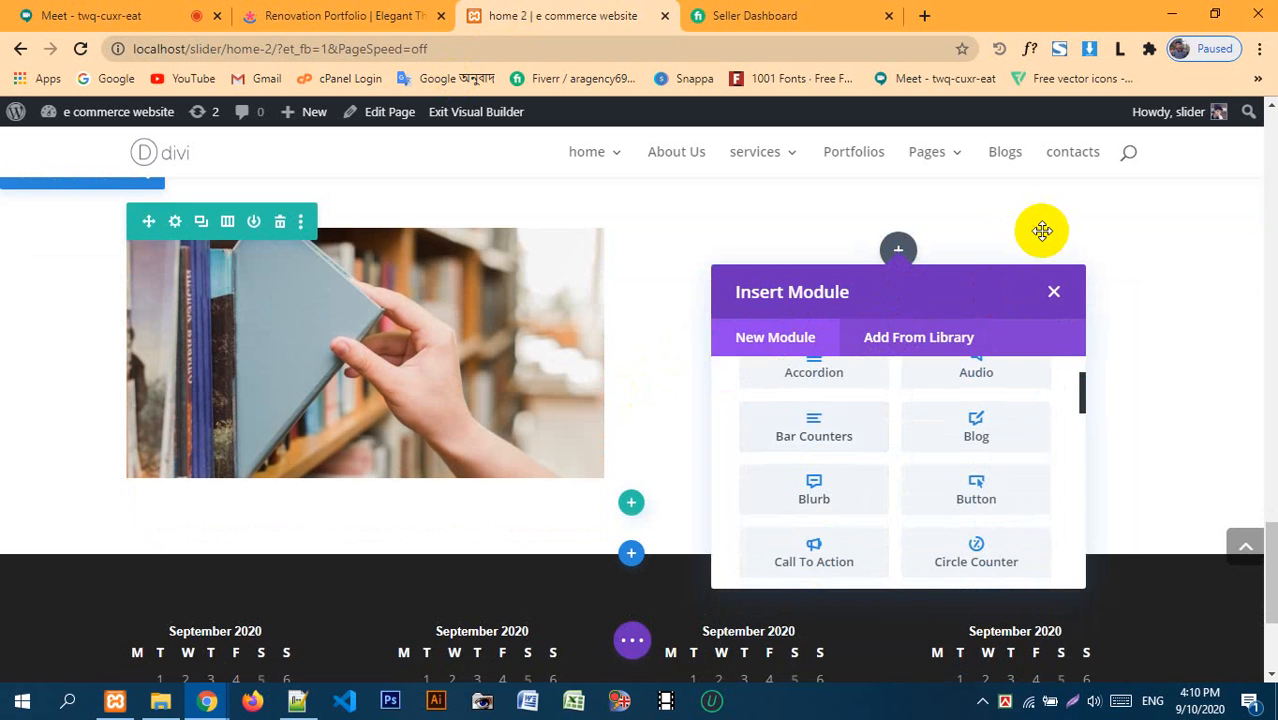
pyautogui.click(1052, 297)
# - Move the blurb copy into the empty right column and open its settings
pyautogui.scroll(5, 320, 244)
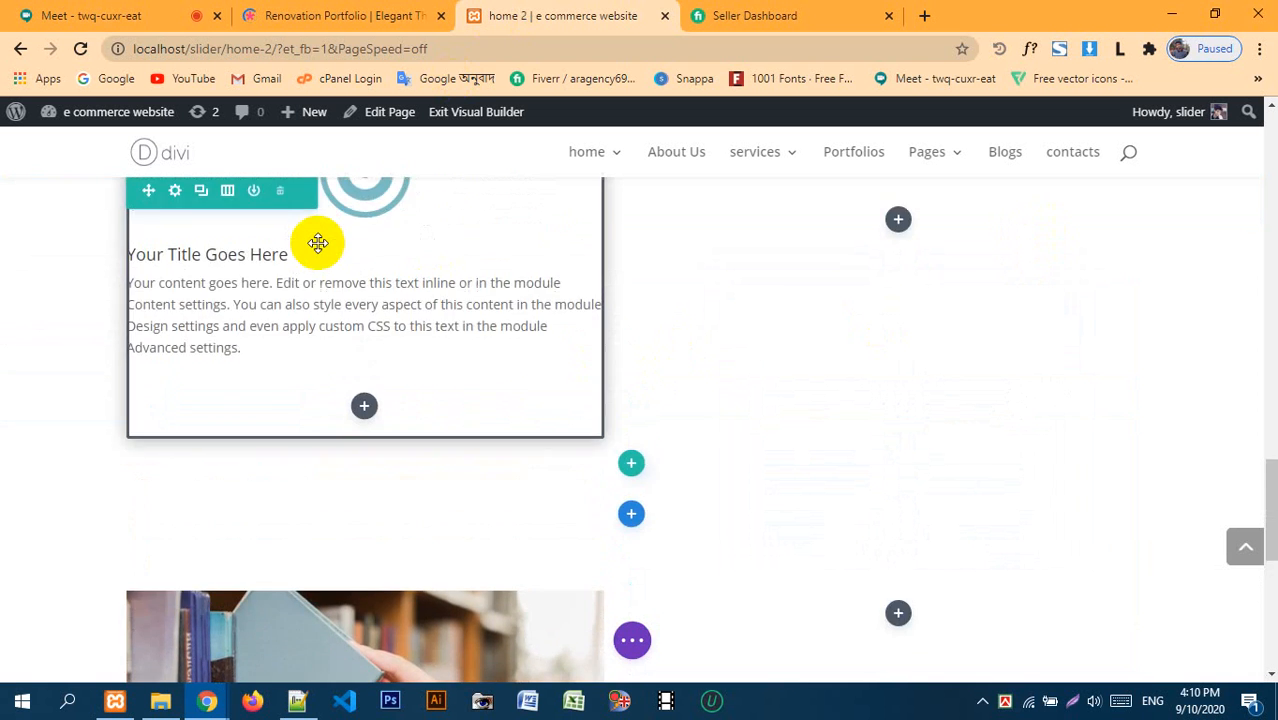
pyautogui.scroll(1, 322, 265)
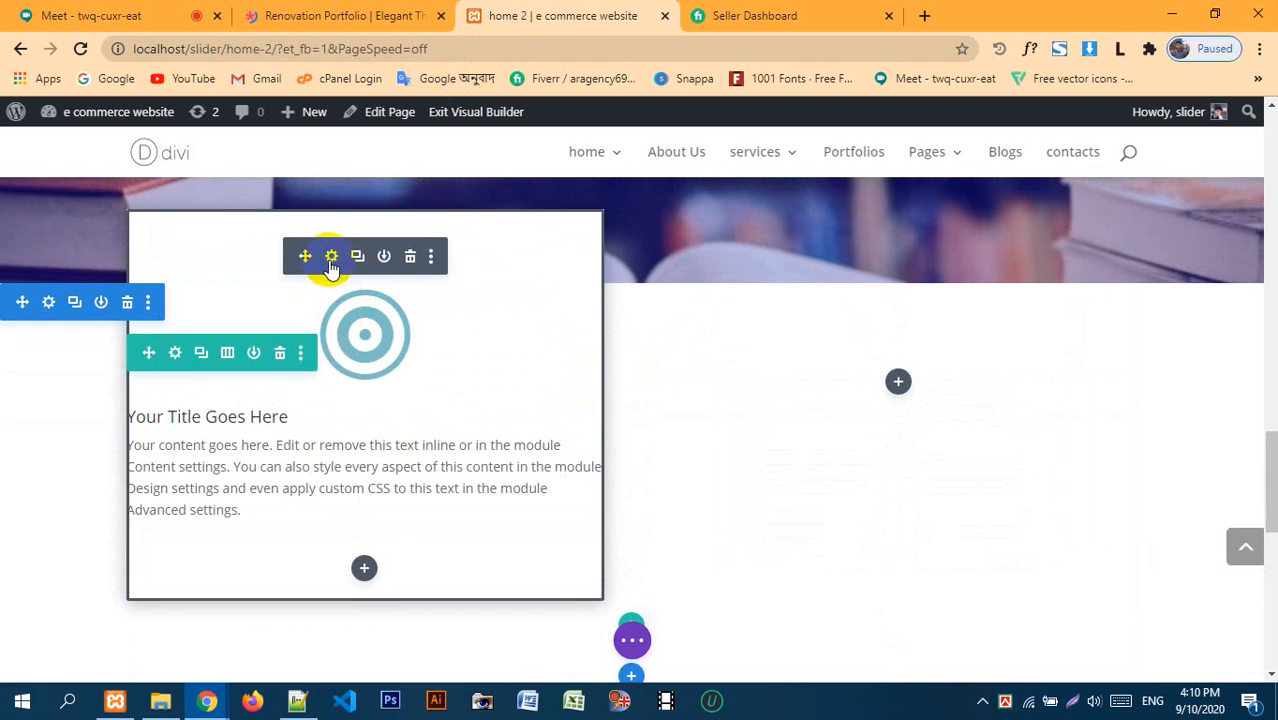
pyautogui.scroll(-2, 378, 315)
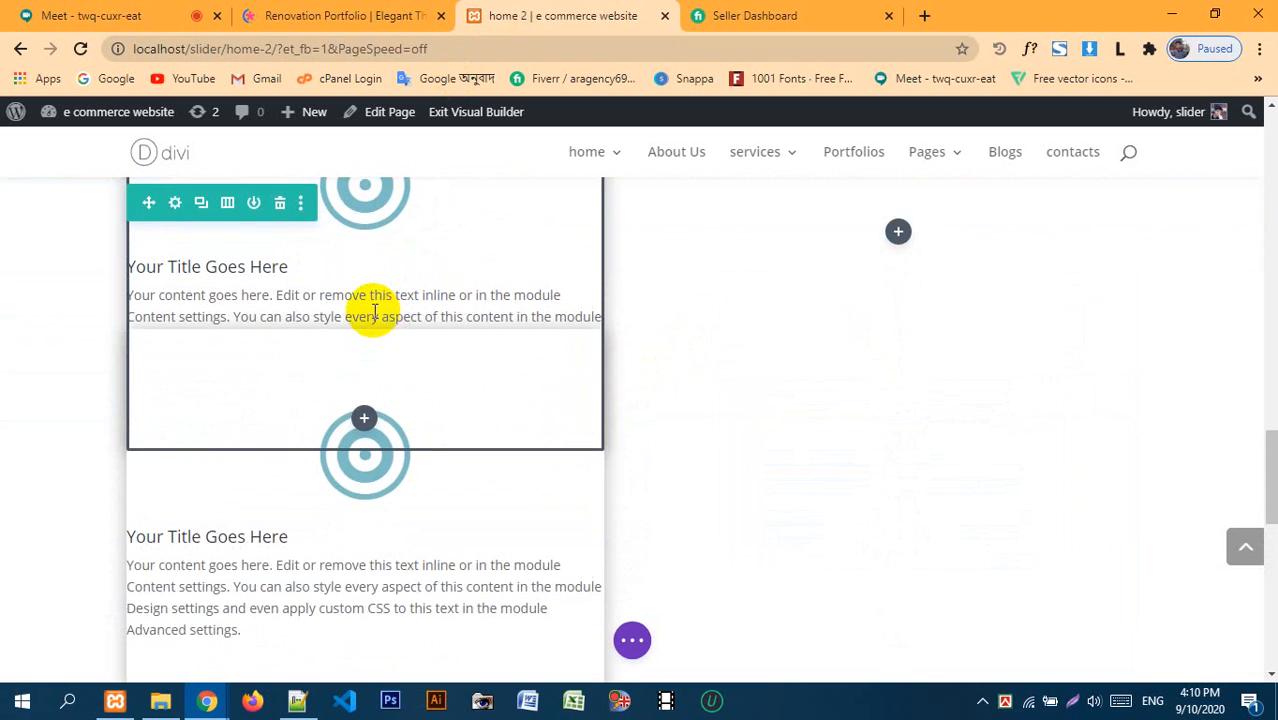
pyautogui.scroll(-1, 364, 470)
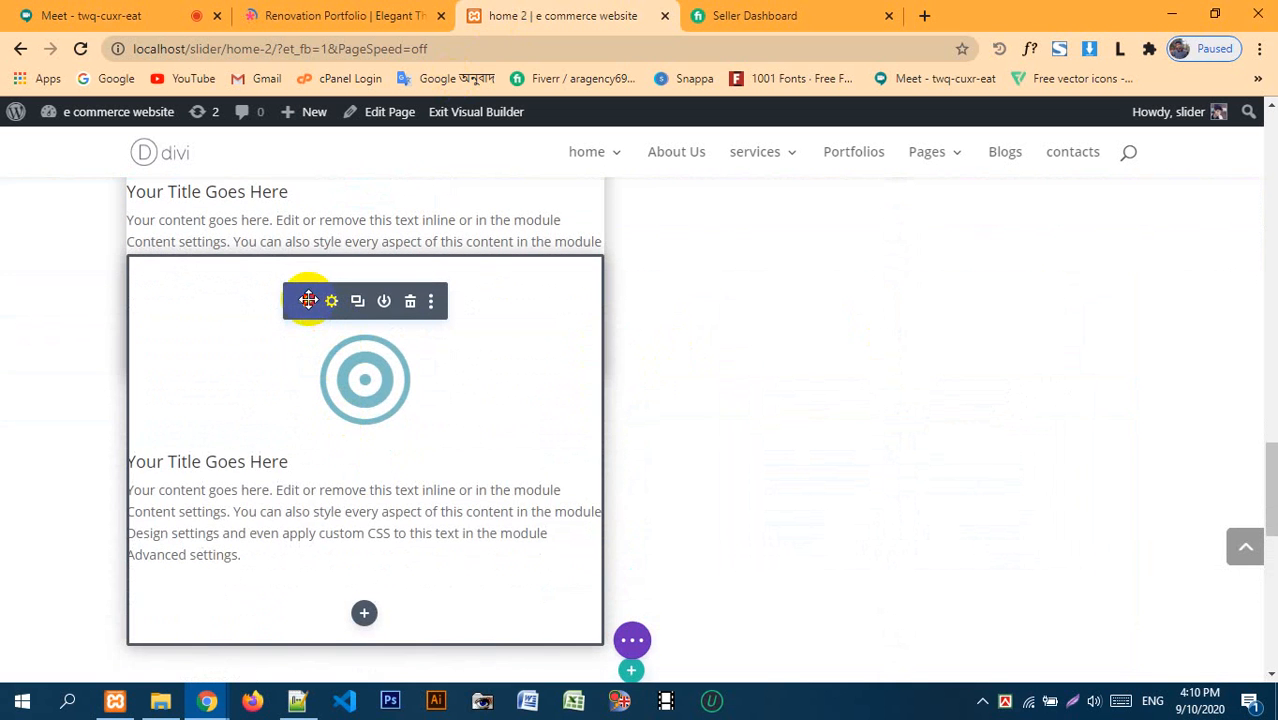
pyautogui.moveTo(308, 300); pyautogui.dragTo(822, 395)
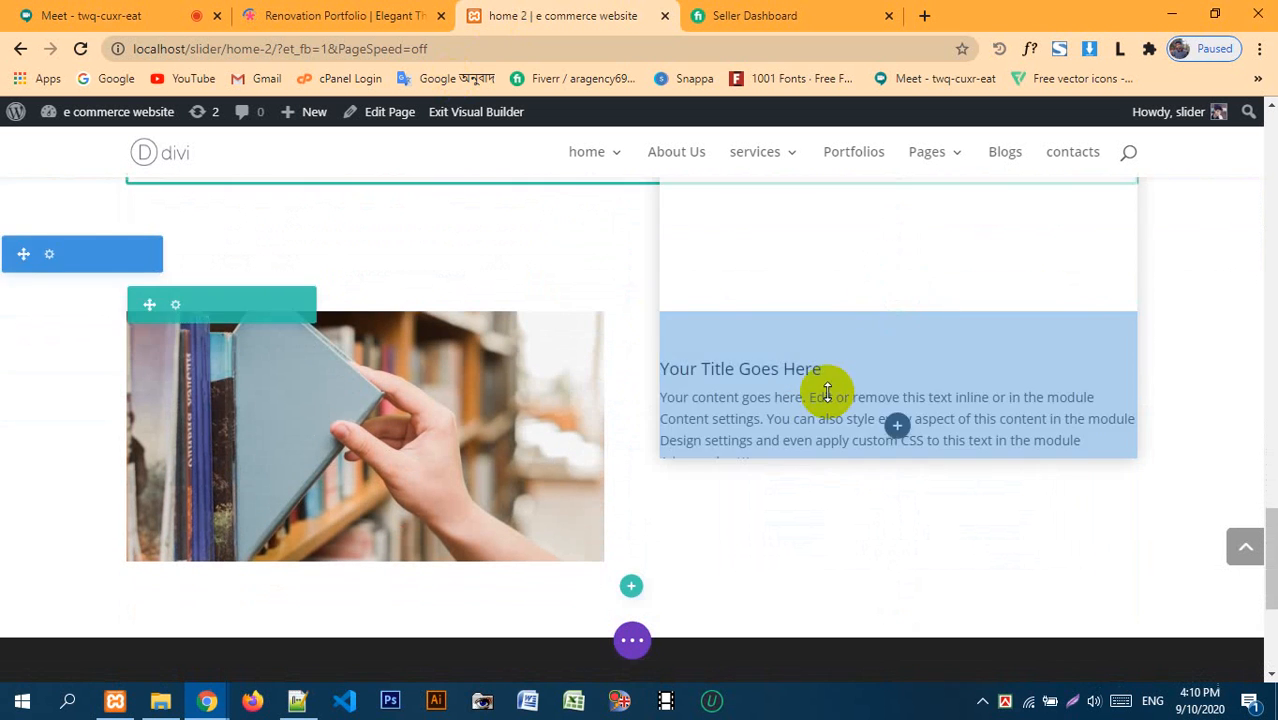
pyautogui.scroll(1, 916, 217)
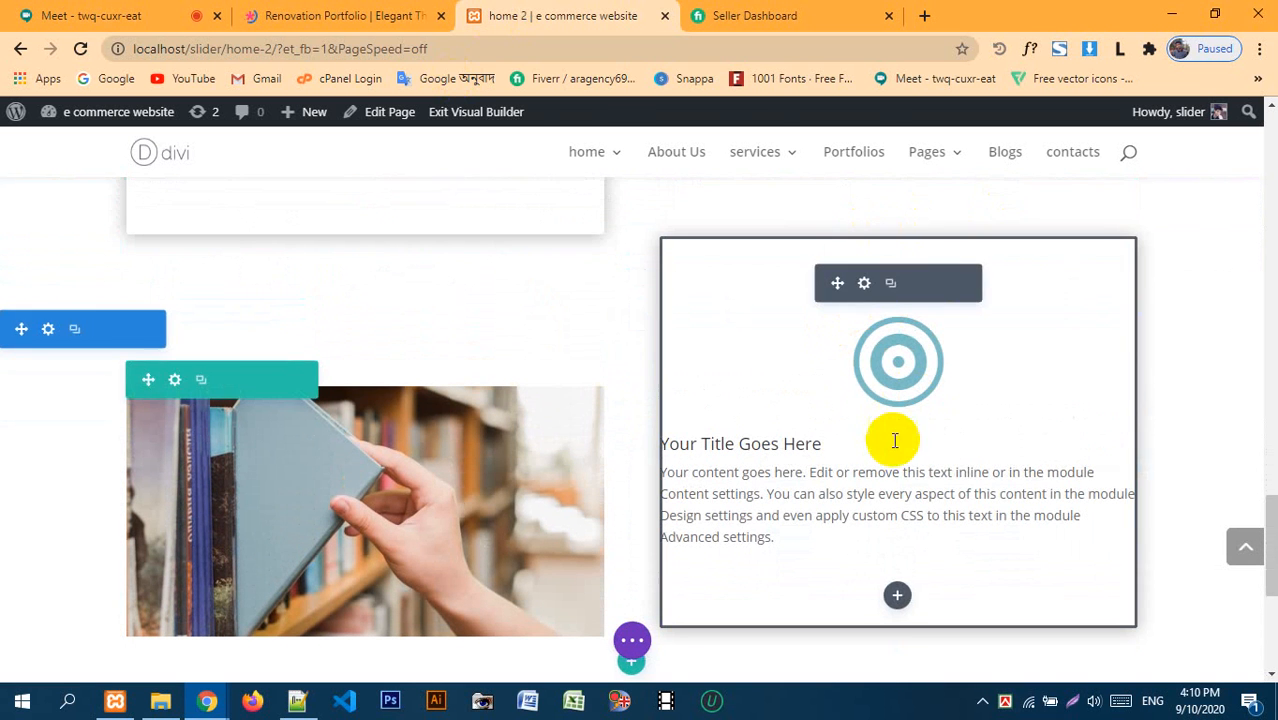
pyautogui.click(865, 284)
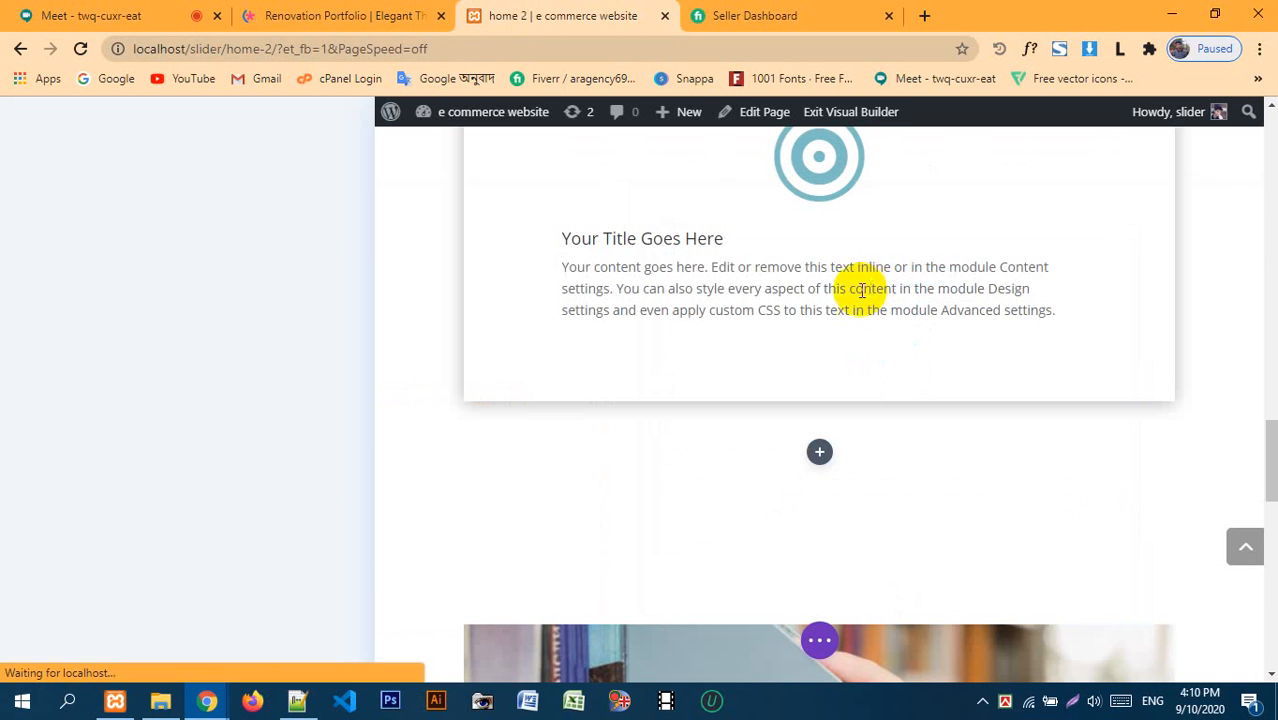
# - Clear the copied blurb's -160px Margin Top under Design > Spacing and save
pyautogui.click(154, 171)
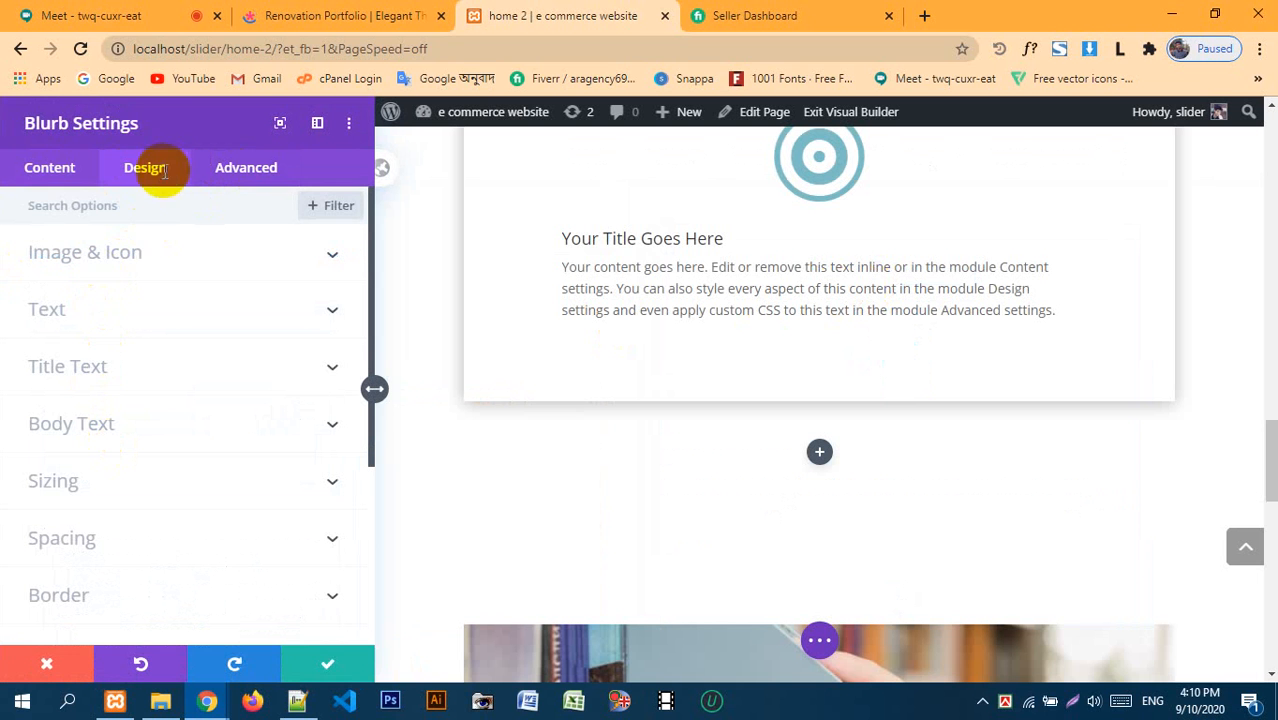
pyautogui.click(118, 553)
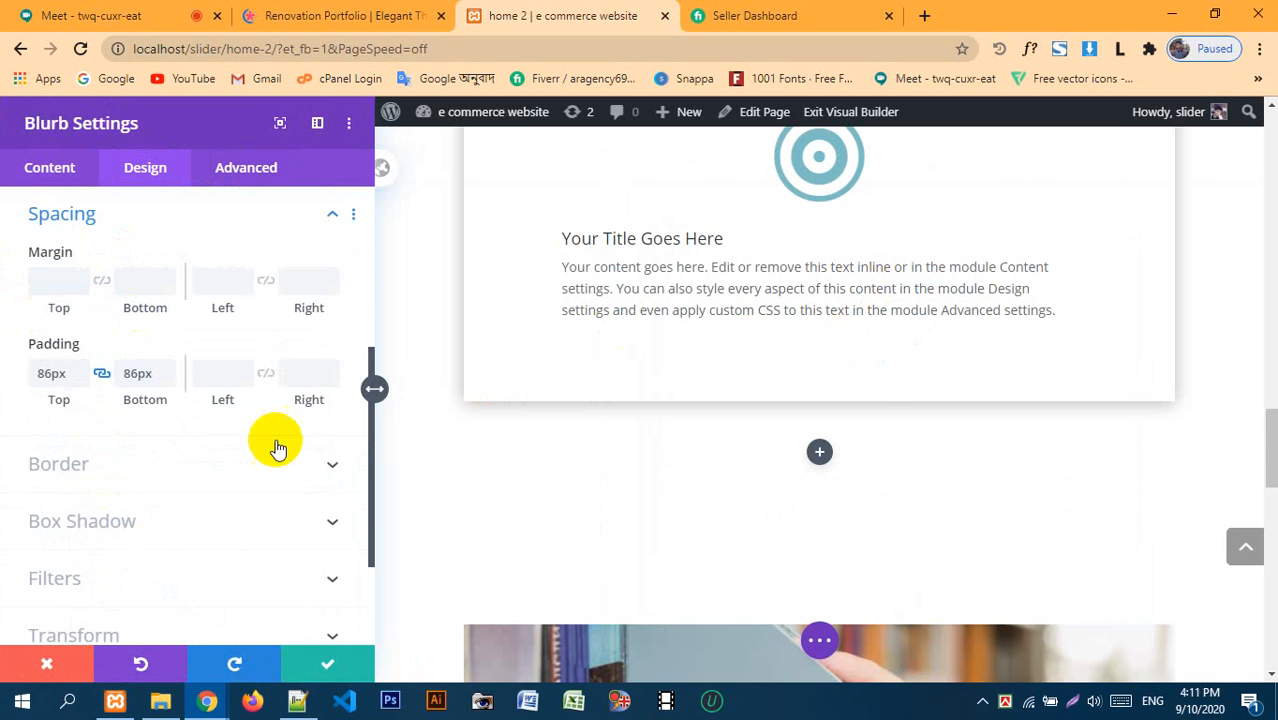
pyautogui.click(330, 661)
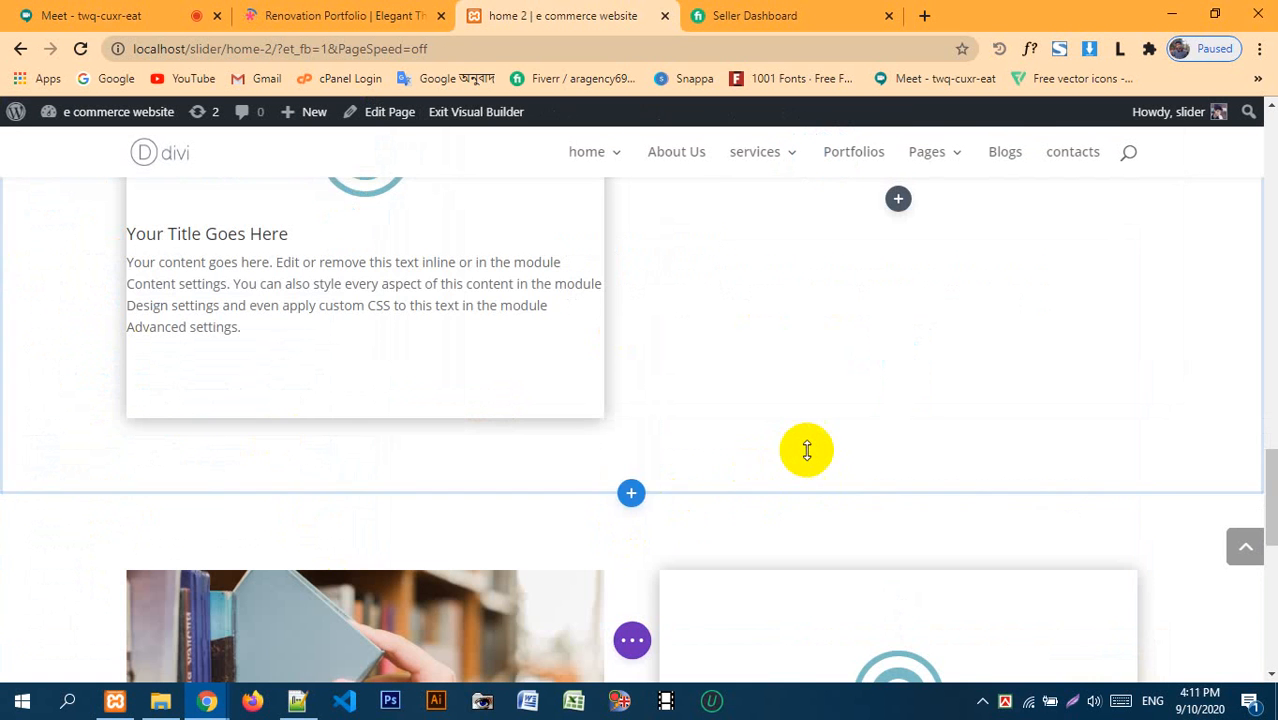
# - Raise the book-image Divider's top and bottom padding to 168px and save
pyautogui.scroll(-3, 805, 430)
pyautogui.scroll(-1, 557, 296)
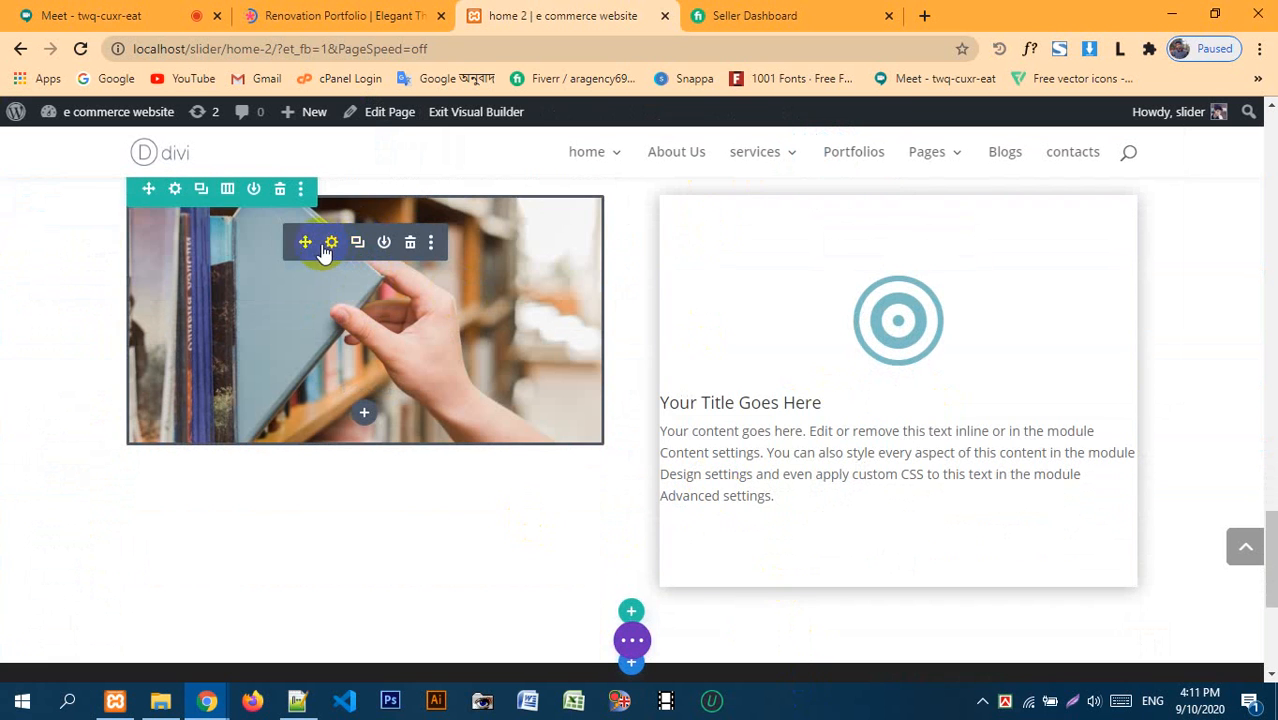
pyautogui.click(331, 242)
pyautogui.click(178, 172)
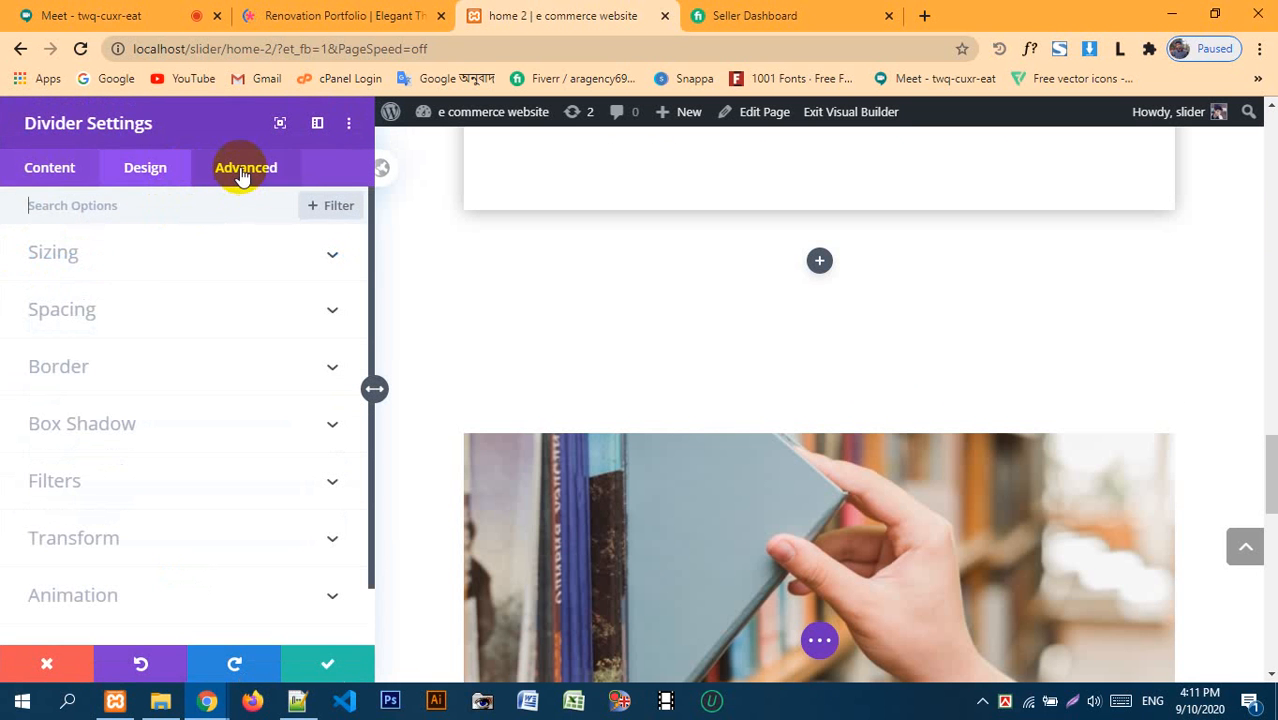
pyautogui.click(101, 316)
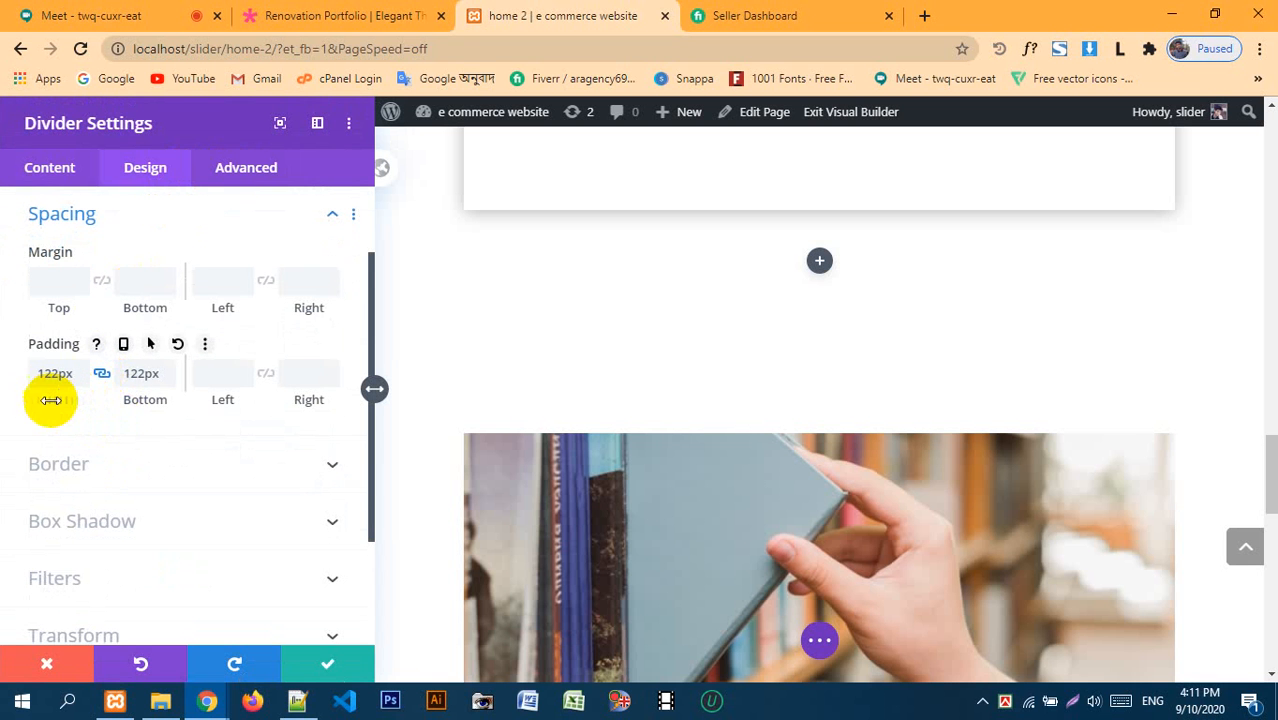
pyautogui.moveTo(63, 403); pyautogui.dragTo(448, 405)
pyautogui.scroll(-5, 814, 413)
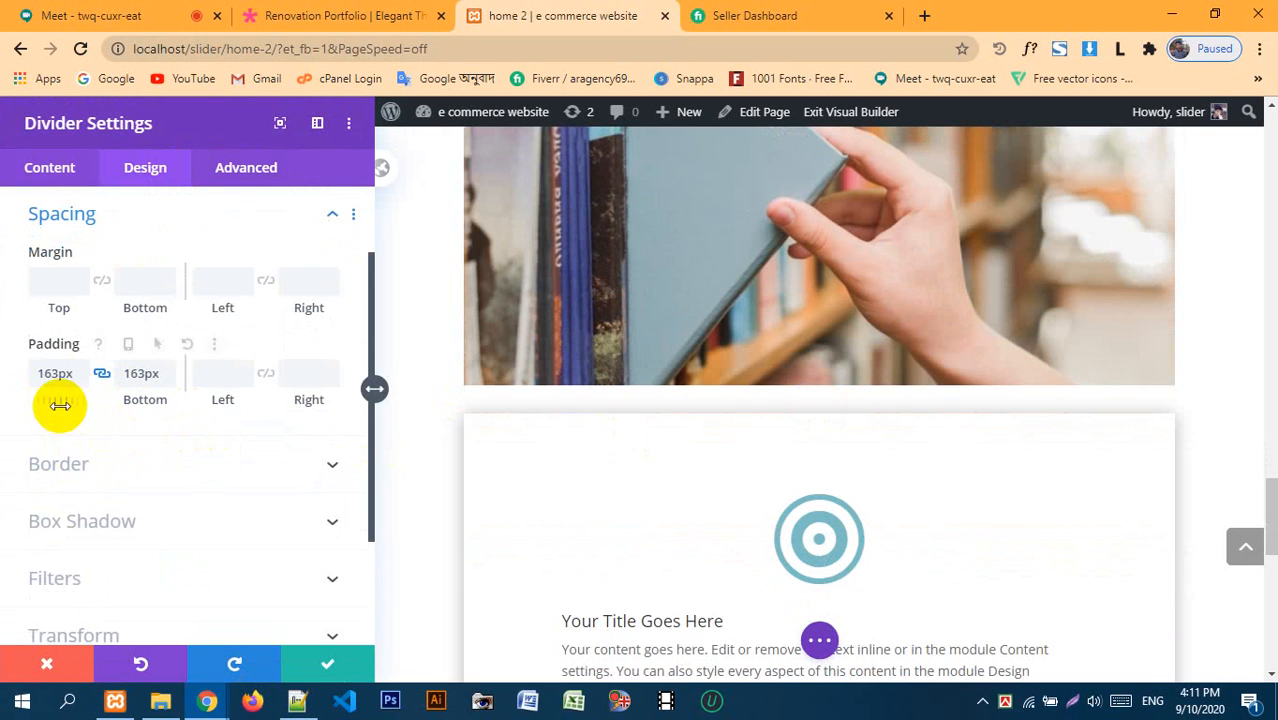
pyautogui.moveTo(58, 398); pyautogui.dragTo(66, 395)
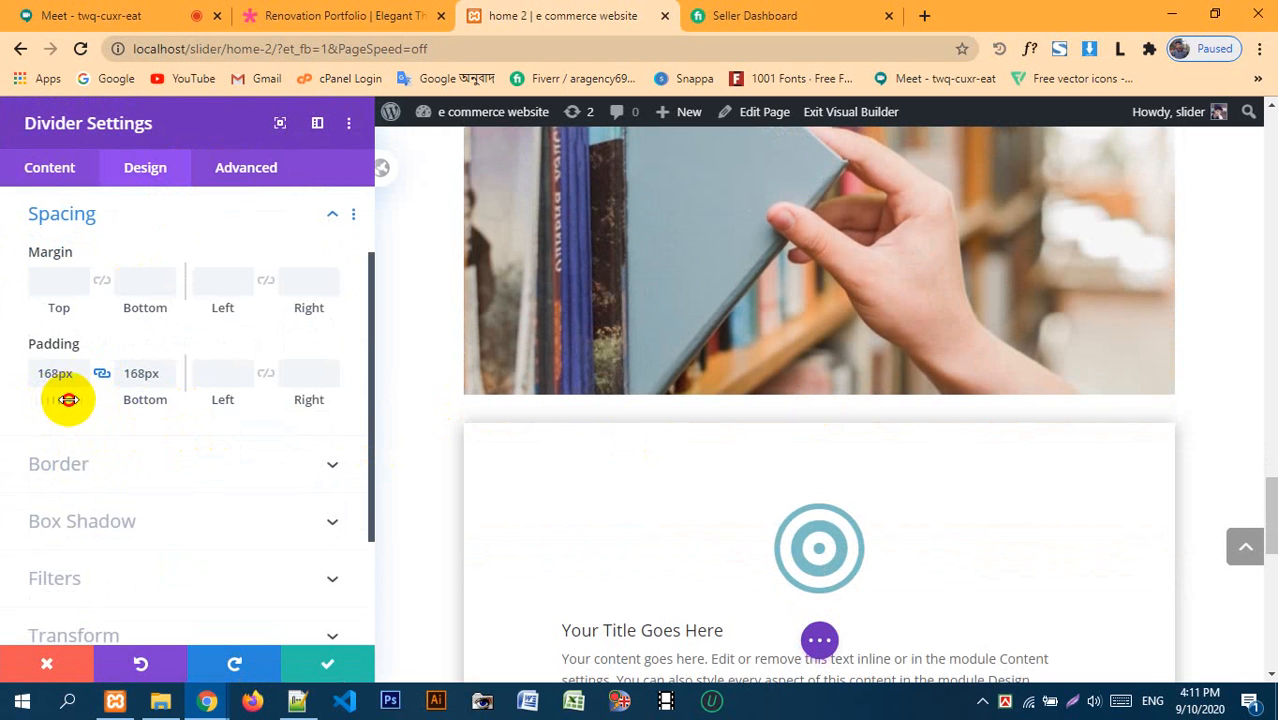
pyautogui.click(322, 665)
pyautogui.scroll(5, 887, 486)
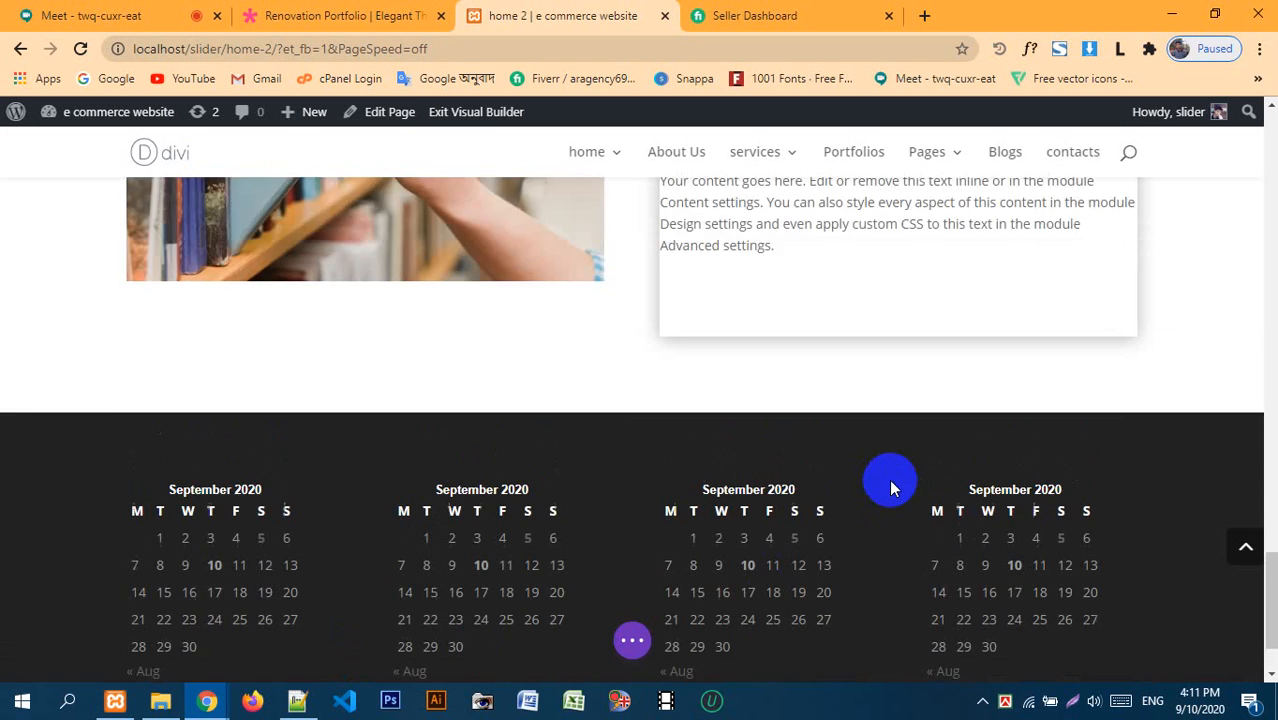
pyautogui.scroll(-1, 470, 455)
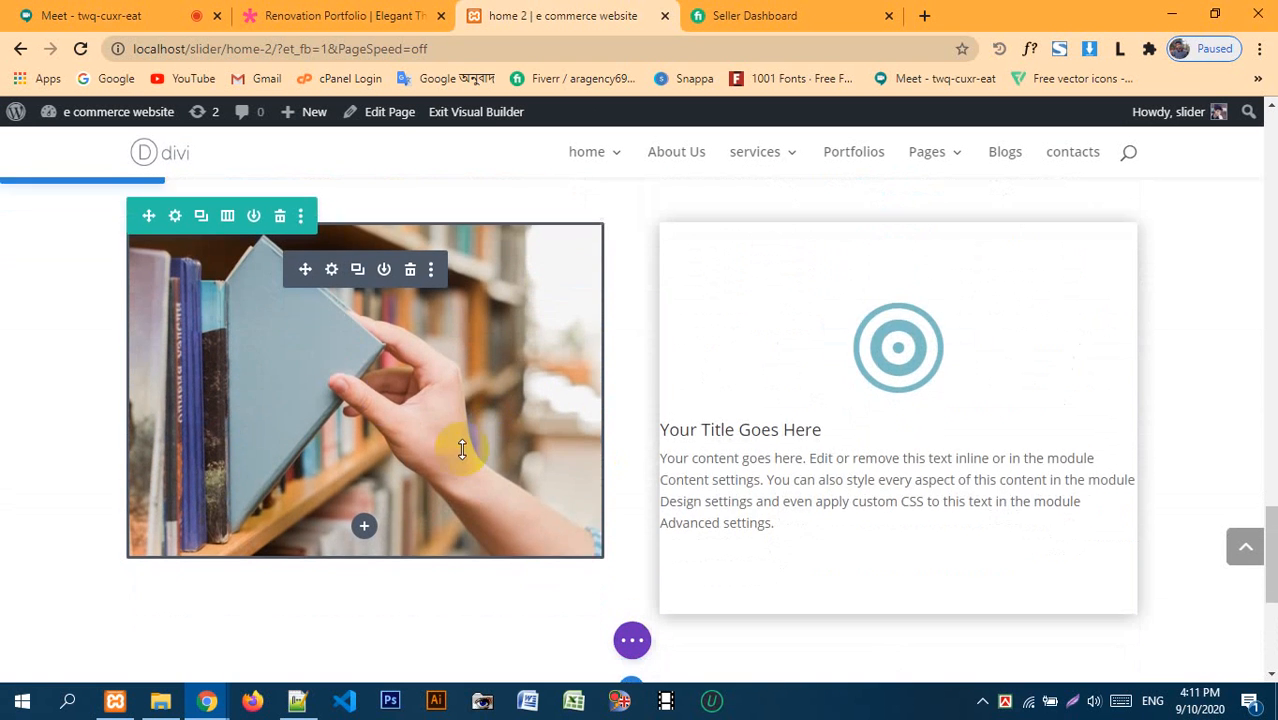
# - Review the Divider's design settings, then set the browser zoom to 90%
pyautogui.click(333, 264)
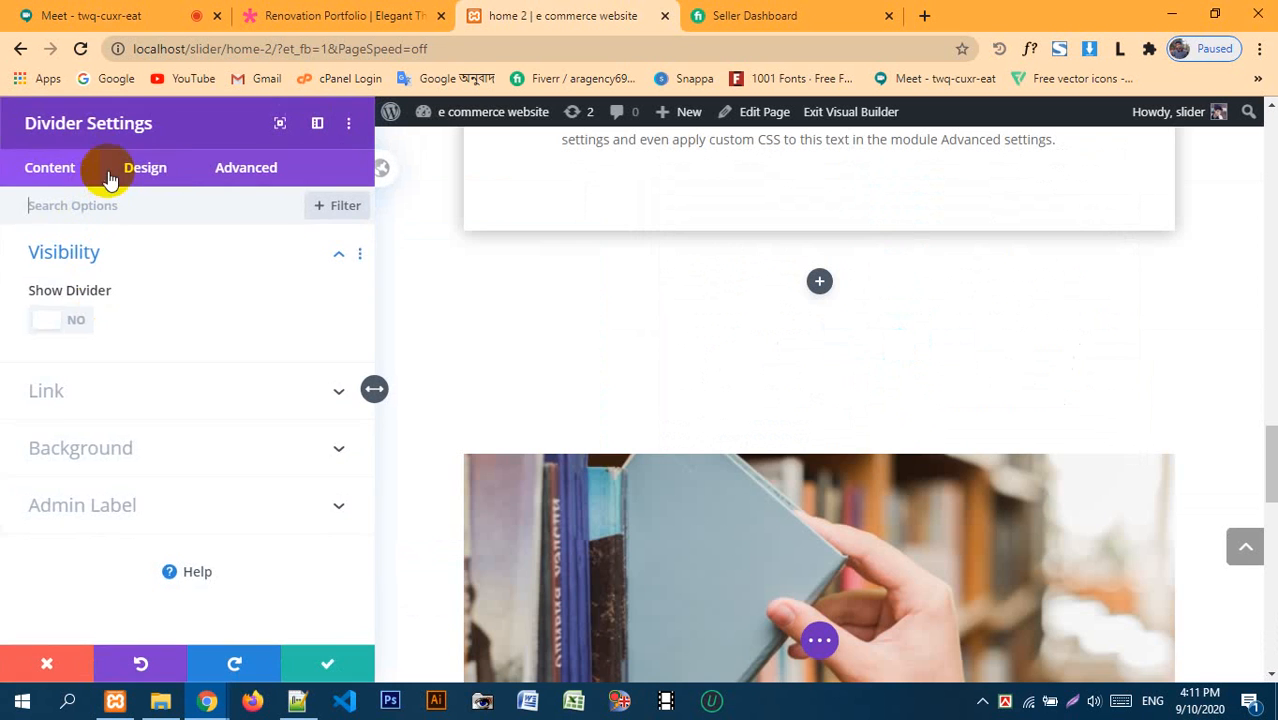
pyautogui.click(127, 172)
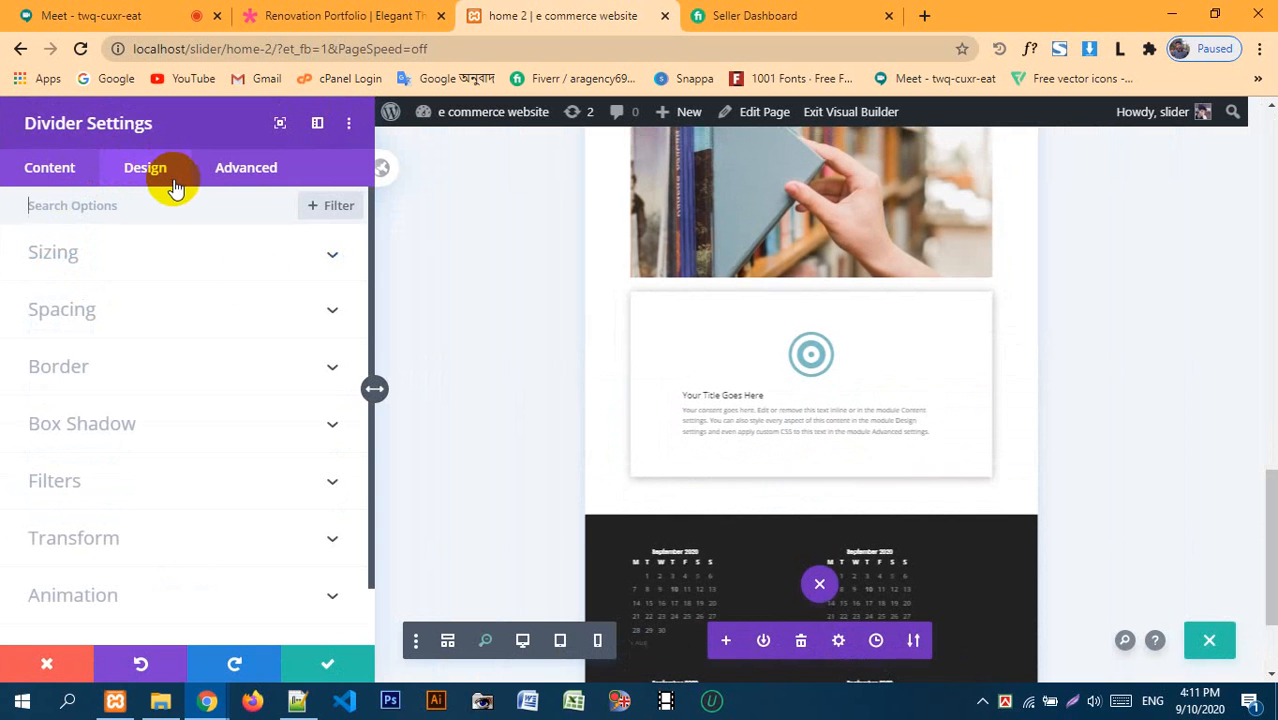
pyautogui.click(325, 663)
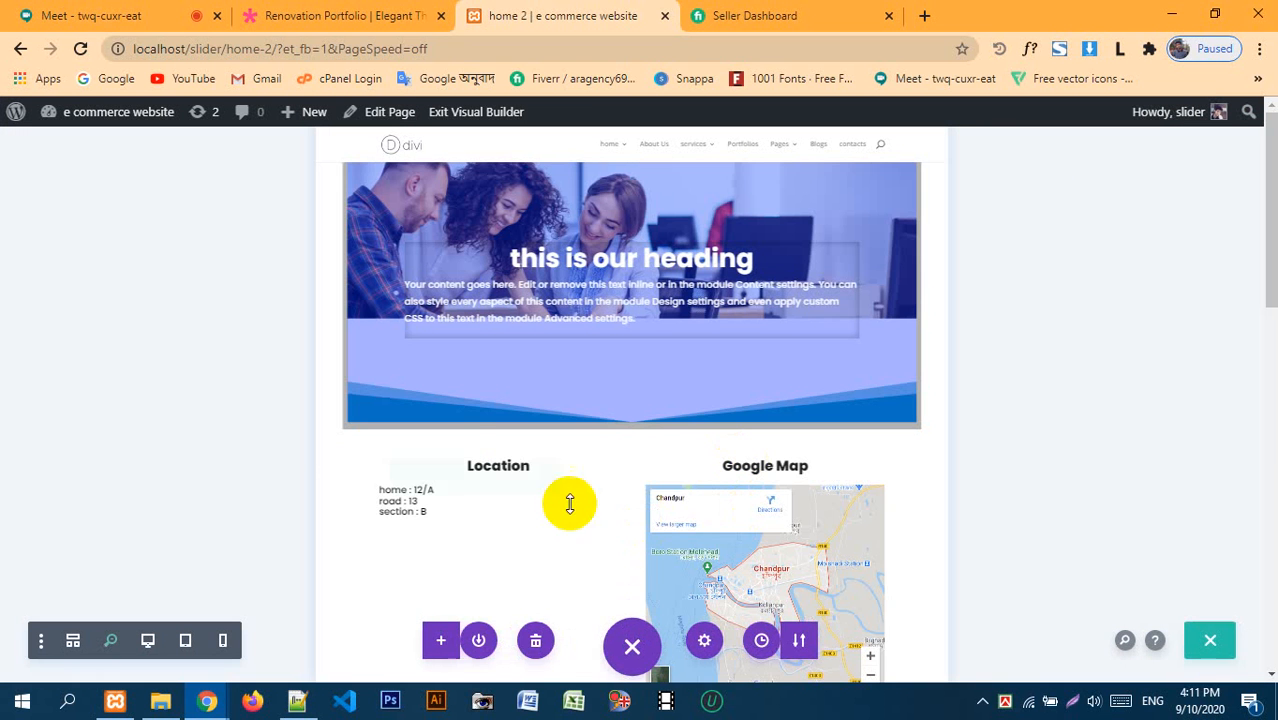
pyautogui.scroll(-15, 556, 374)
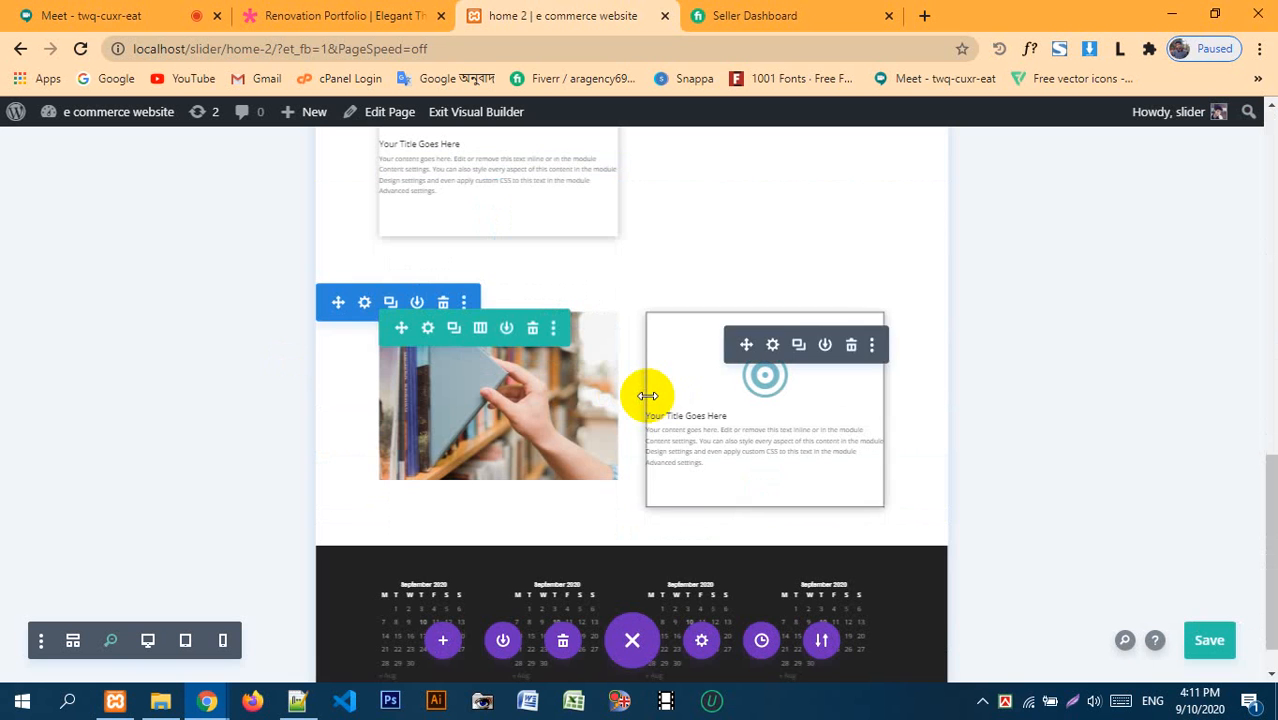
pyautogui.hotkey('ctrl', '+')
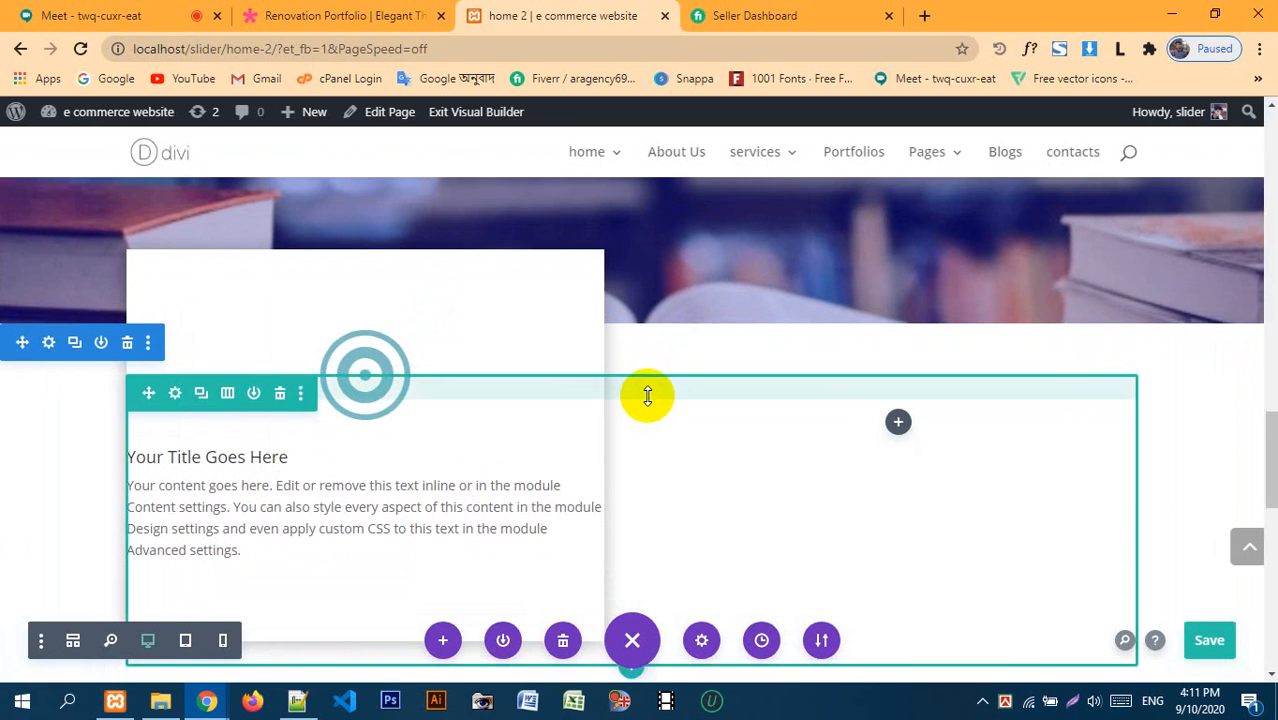
pyautogui.hotkey('ctrl', '-')
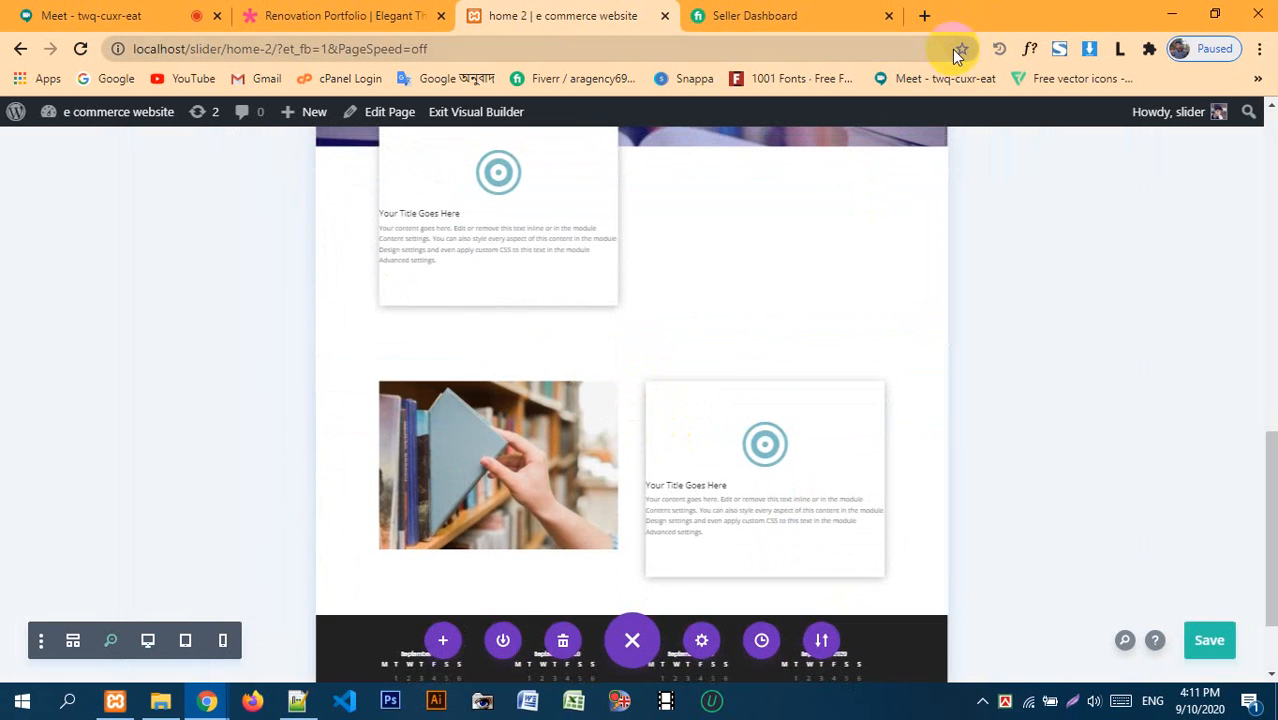
pyautogui.hotkey('ctrl', '-')
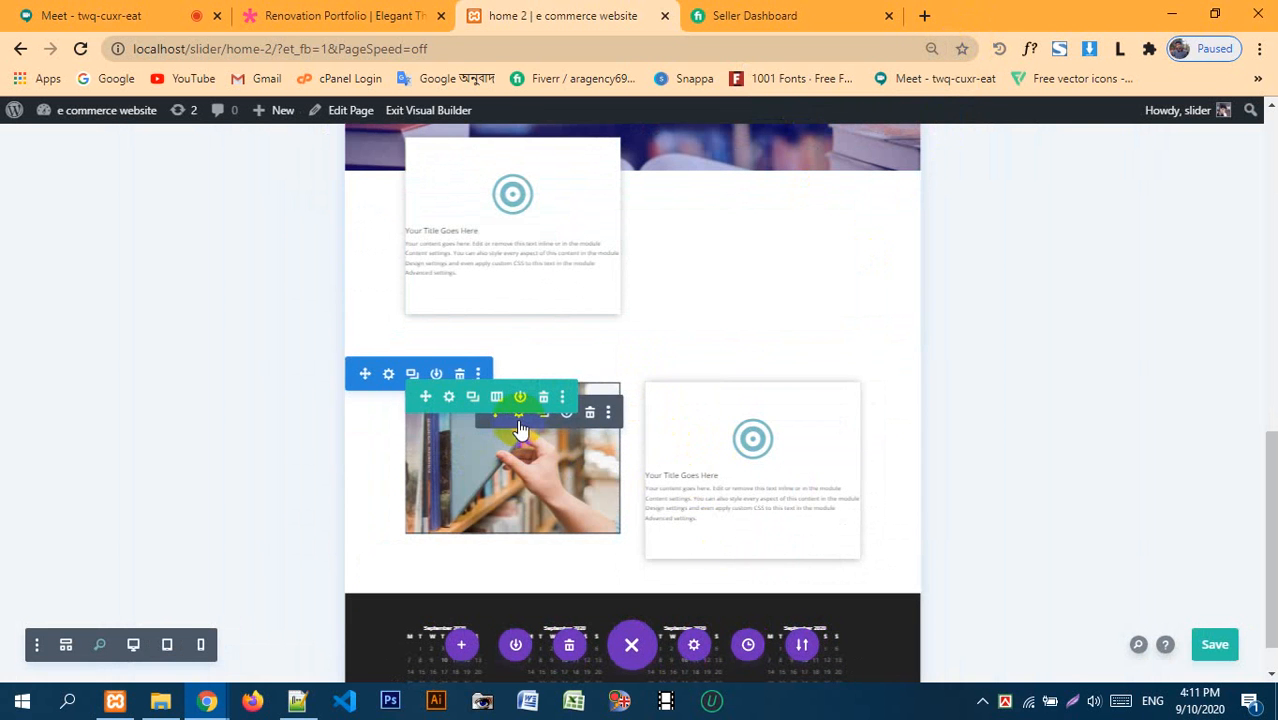
# - Open and confirm the book-image row's settings, keeping the page view at 90%
pyautogui.click(450, 397)
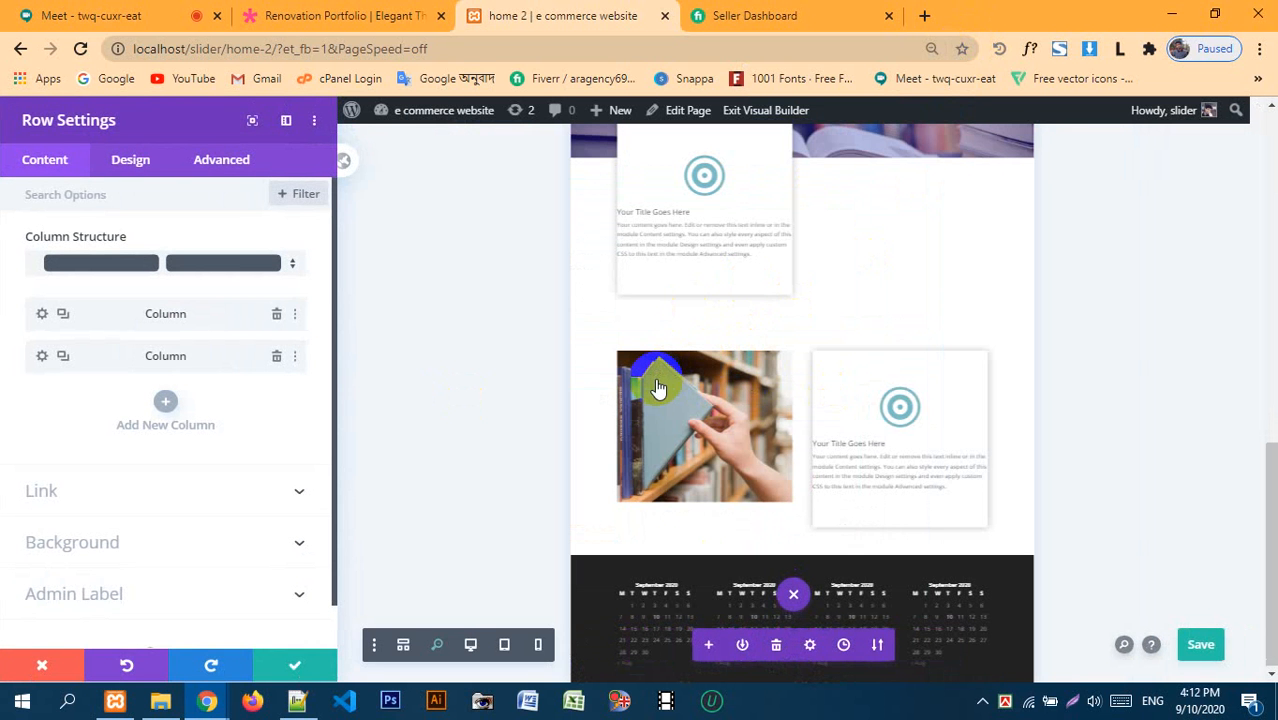
pyautogui.hotkey('ctrl', '+')
pyautogui.hotkey('ctrl', '+')
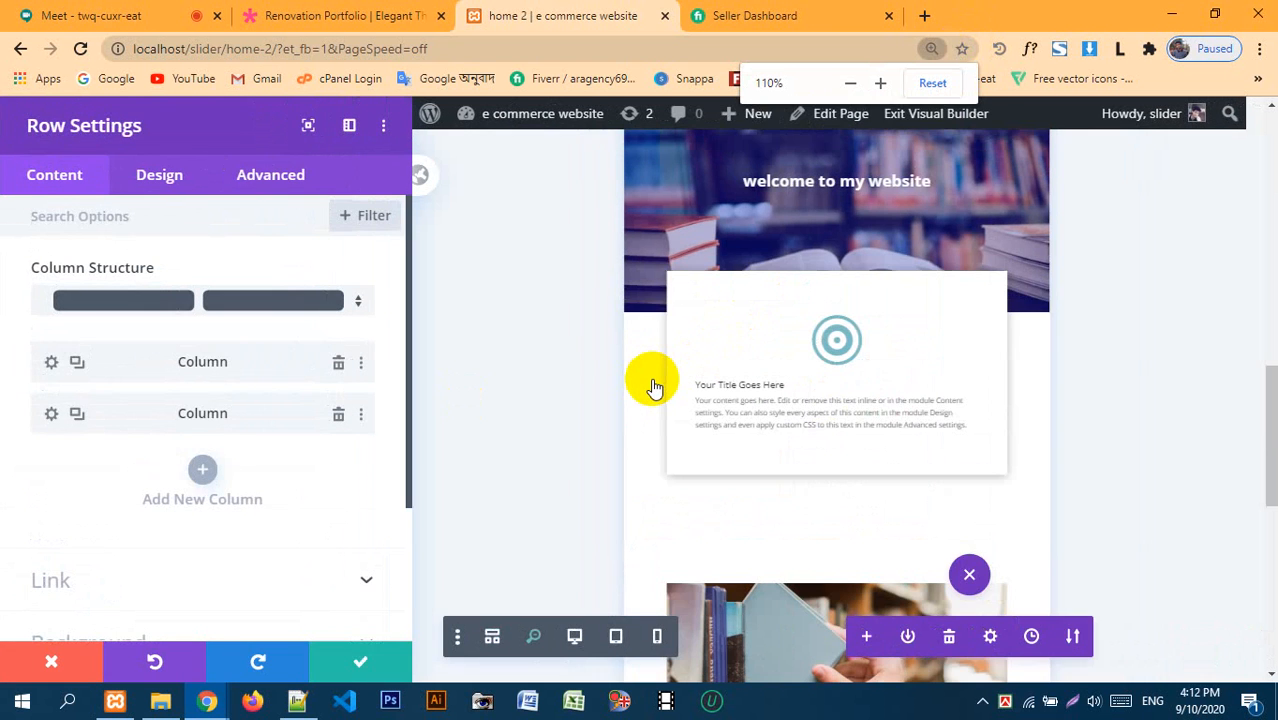
pyautogui.hotkey('ctrl', '-')
pyautogui.hotkey('ctrl', '-')
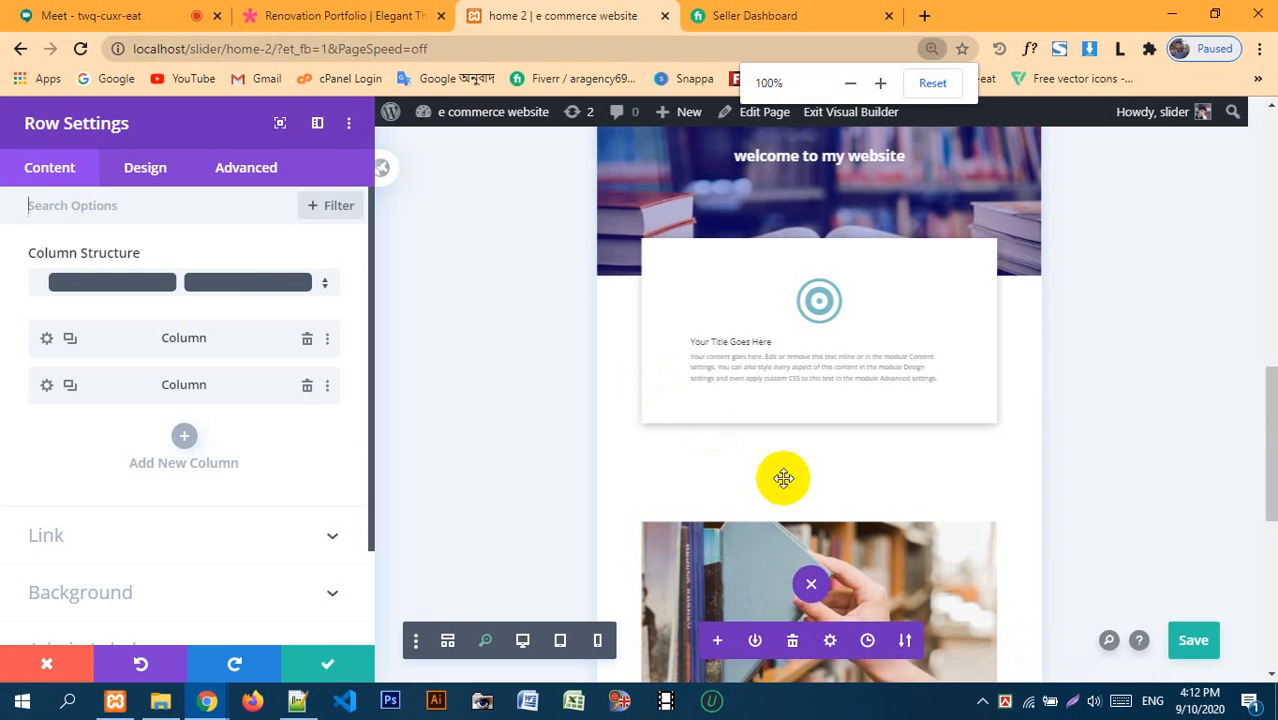
pyautogui.scroll(-2, 784, 472)
pyautogui.click(322, 663)
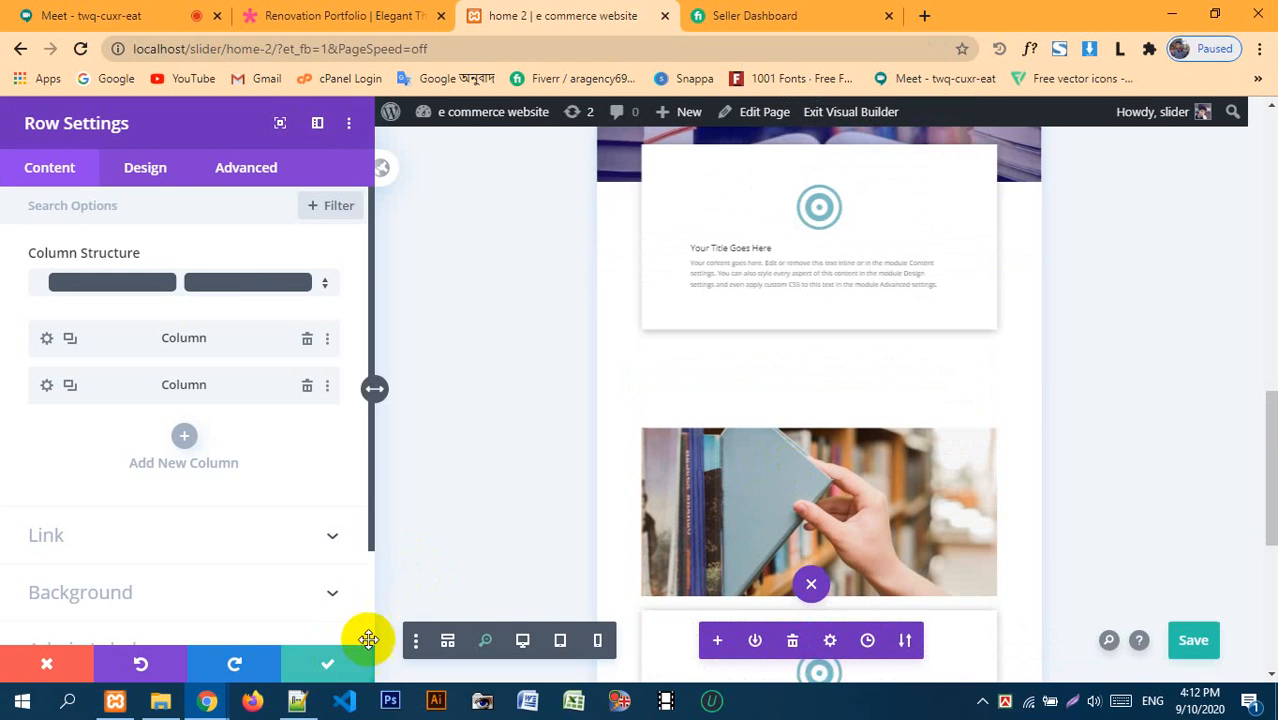
pyautogui.hotkey('ctrl', '-')
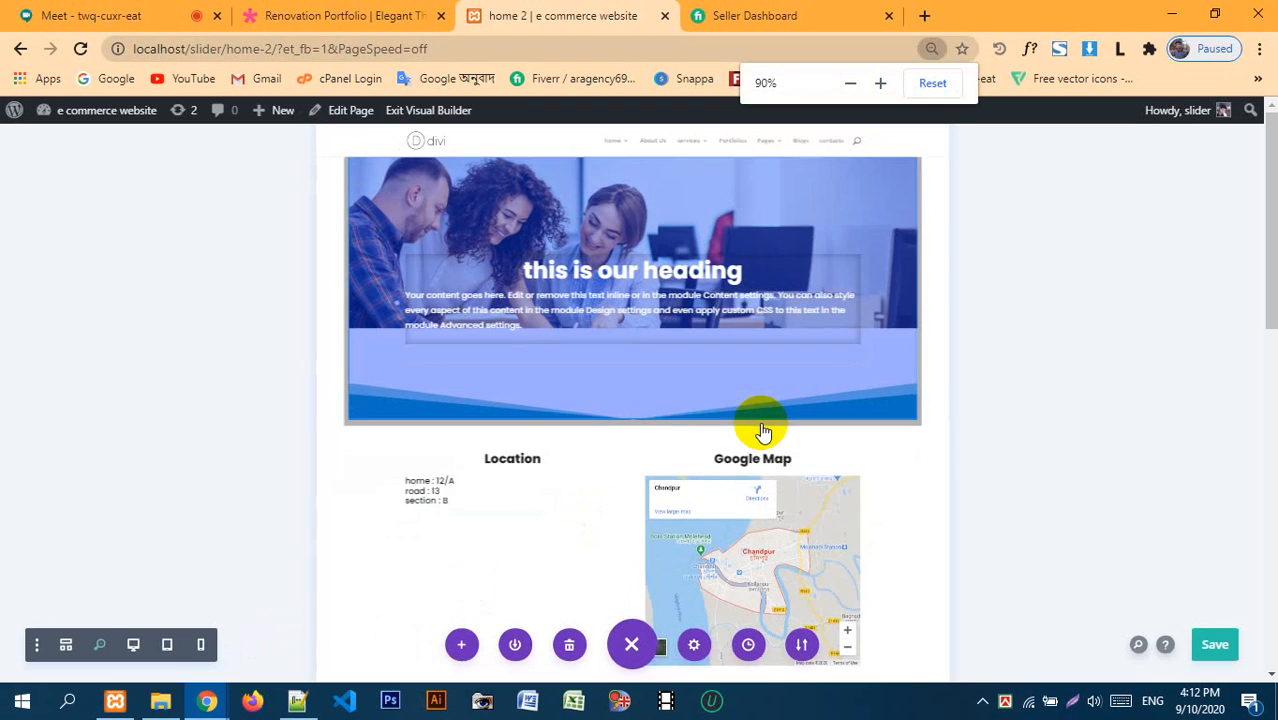
pyautogui.scroll(-6, 522, 414)
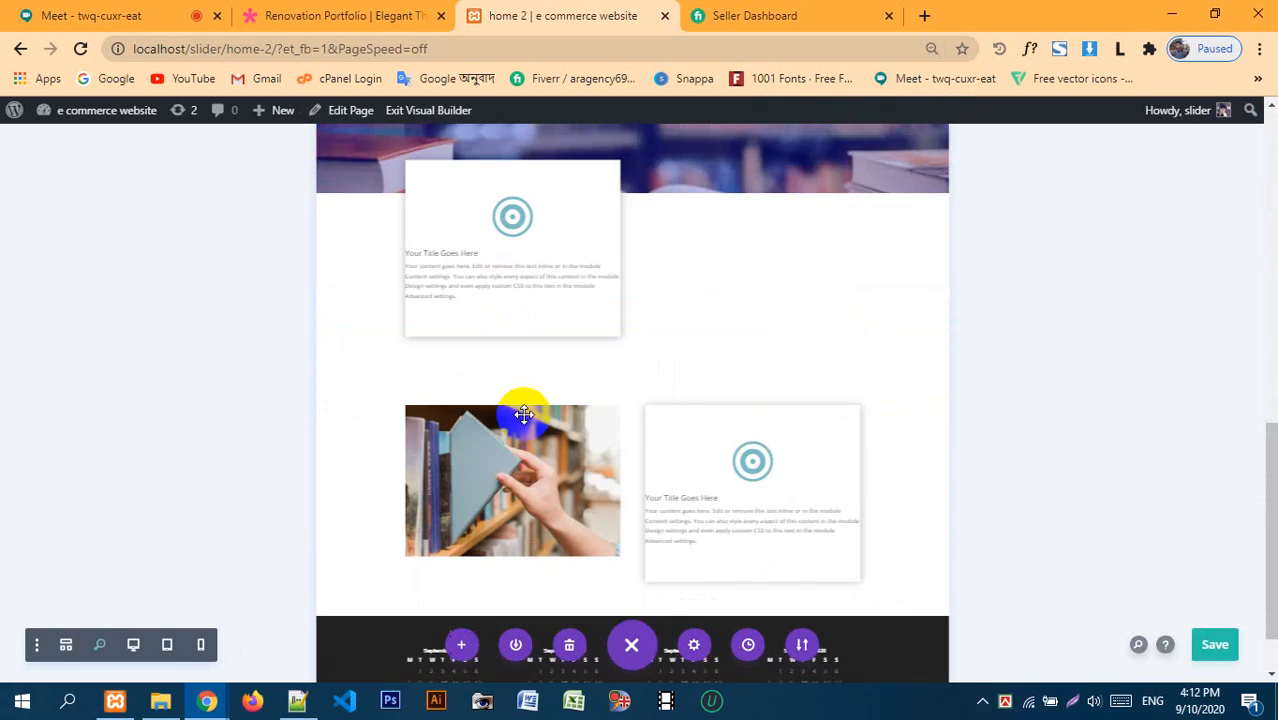
pyautogui.moveTo(524, 405)
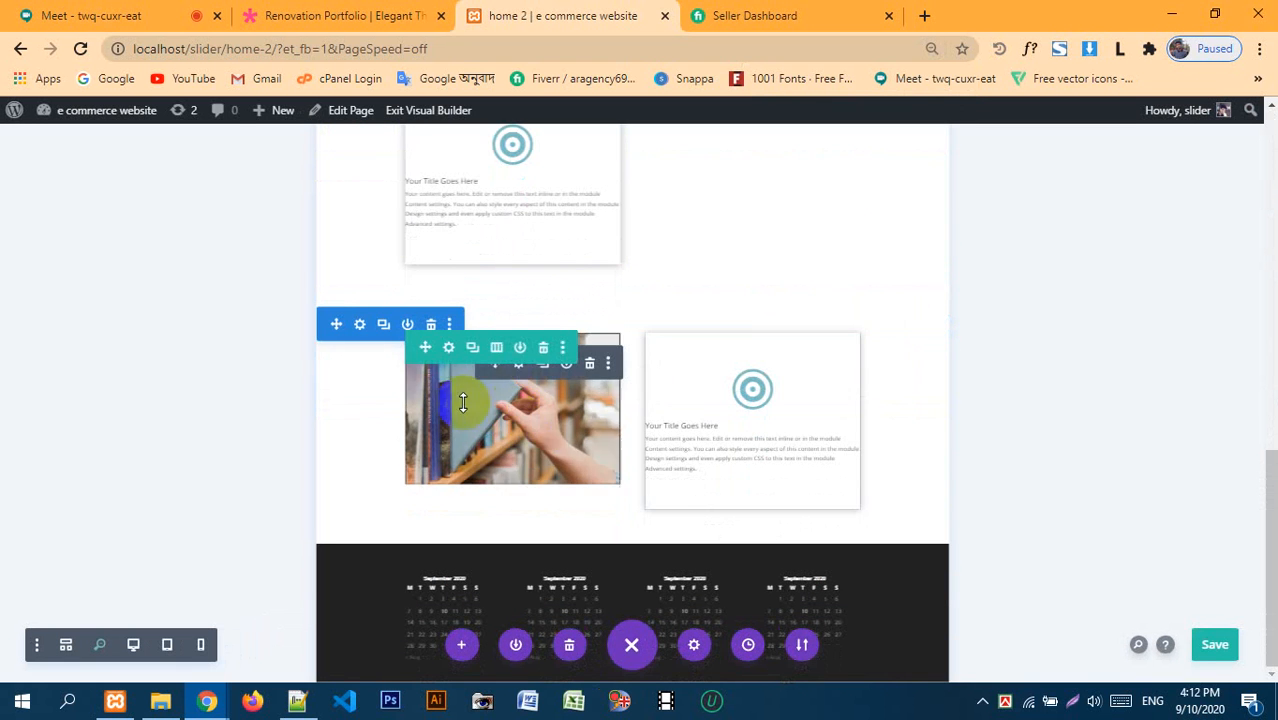
# - Open the book image Divider's design options with the preview at 75% in full-width desktop view
pyautogui.click(520, 370)
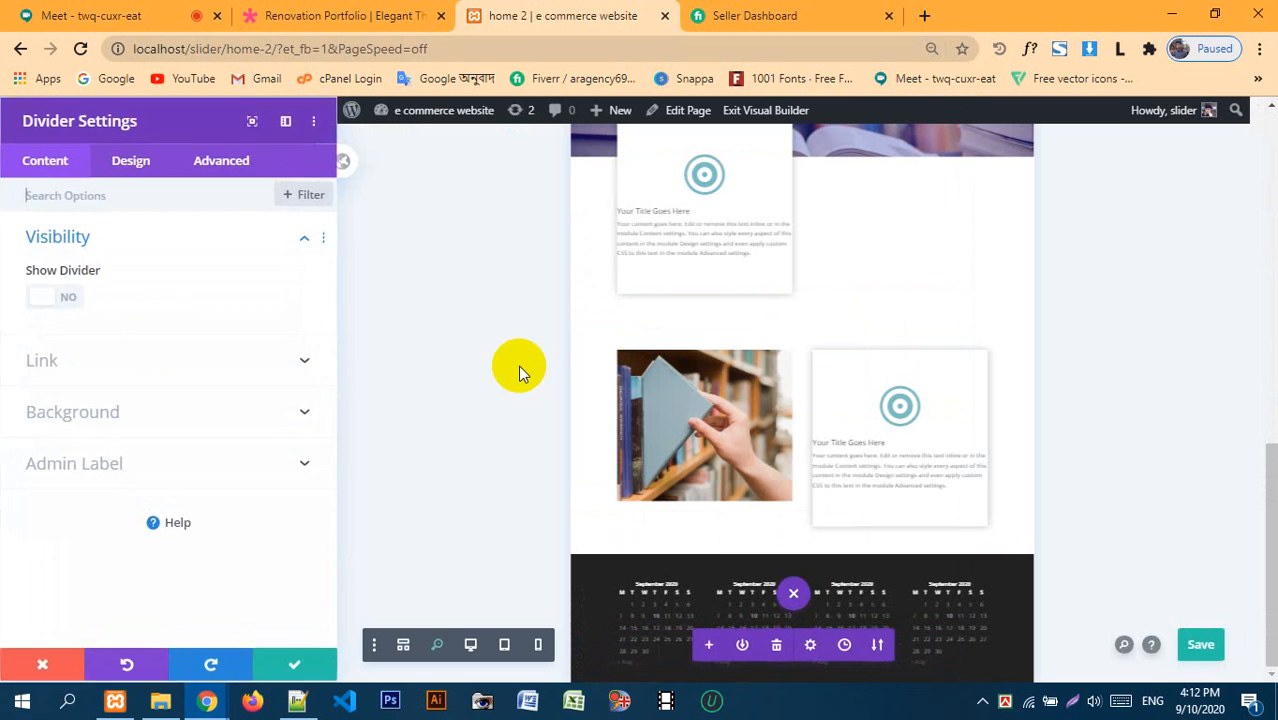
pyautogui.click(131, 160)
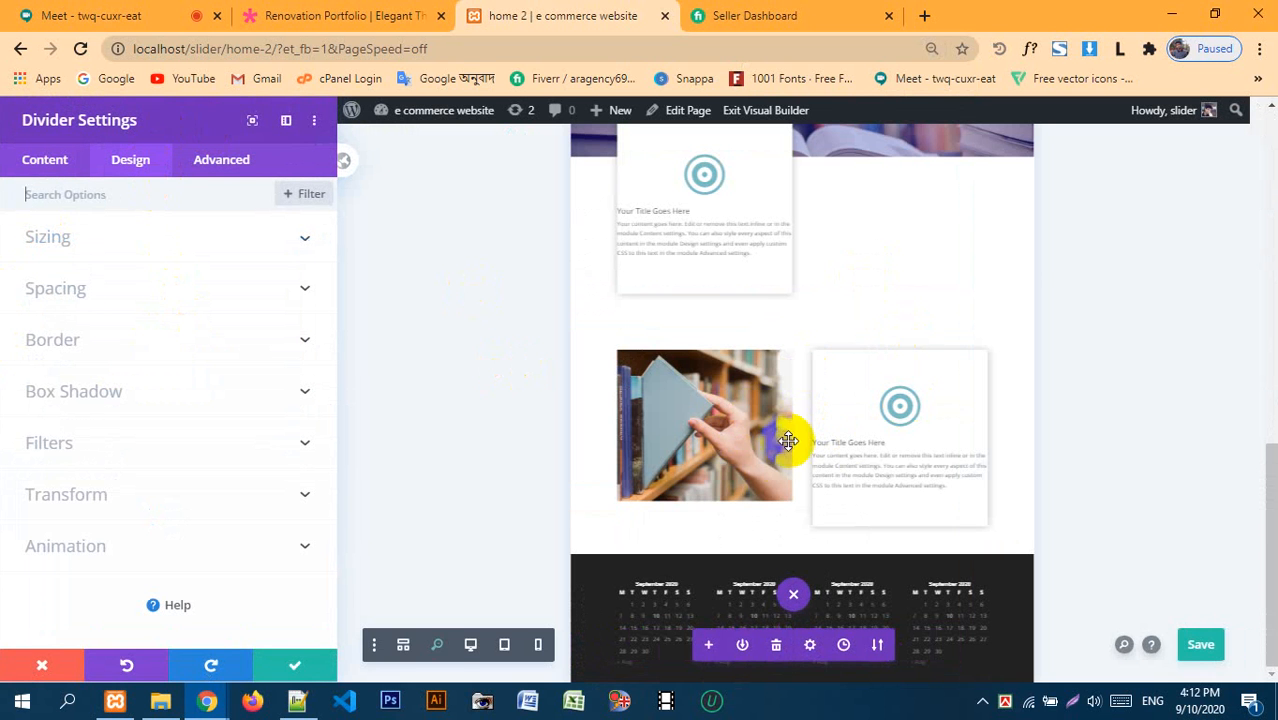
pyautogui.hotkey('ctrl', '+')
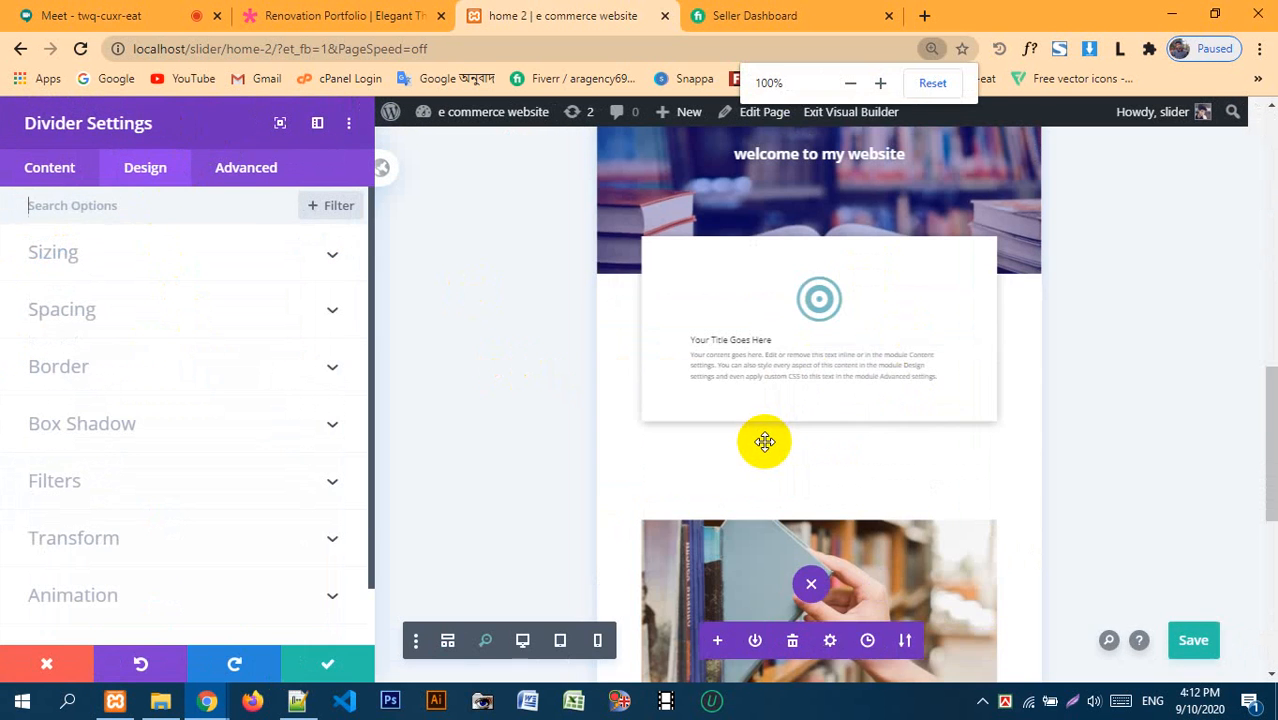
pyautogui.hotkey('ctrl', '+')
pyautogui.hotkey('ctrl', '+')
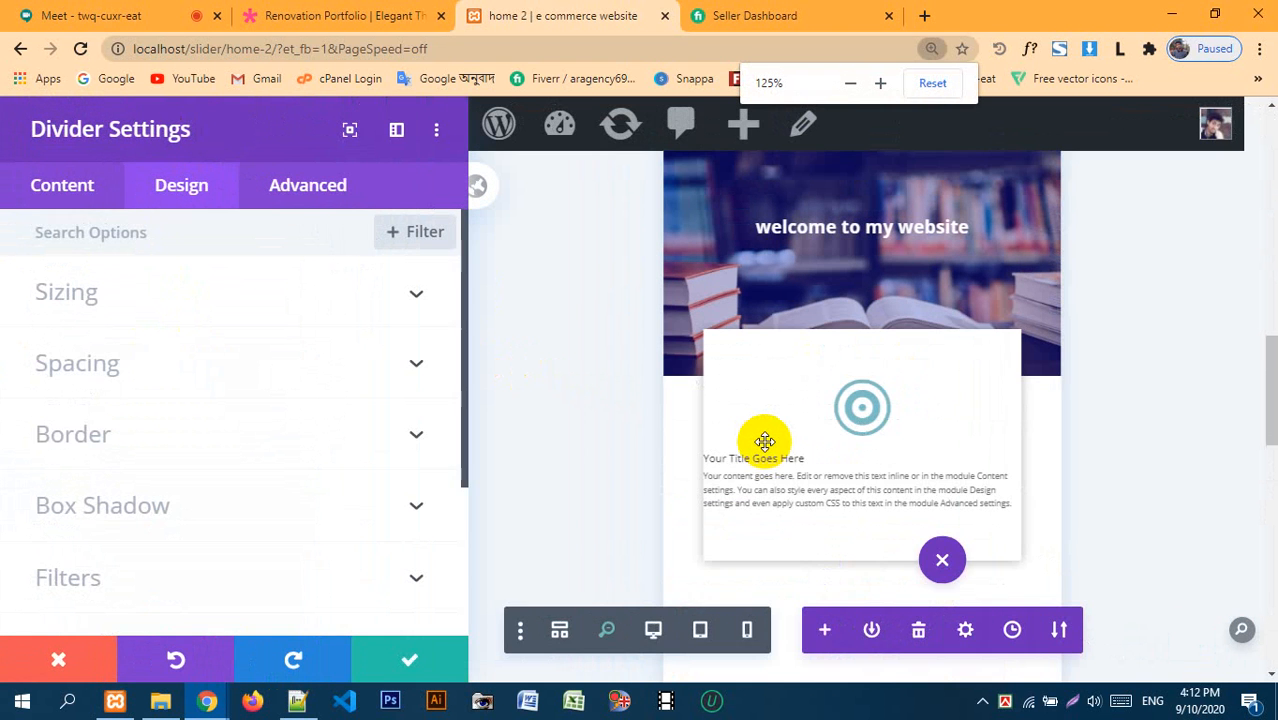
pyautogui.hotkey('ctrl', '-')
pyautogui.hotkey('ctrl', '-')
pyautogui.hotkey('ctrl', '-')
pyautogui.scroll(-2, 763, 440)
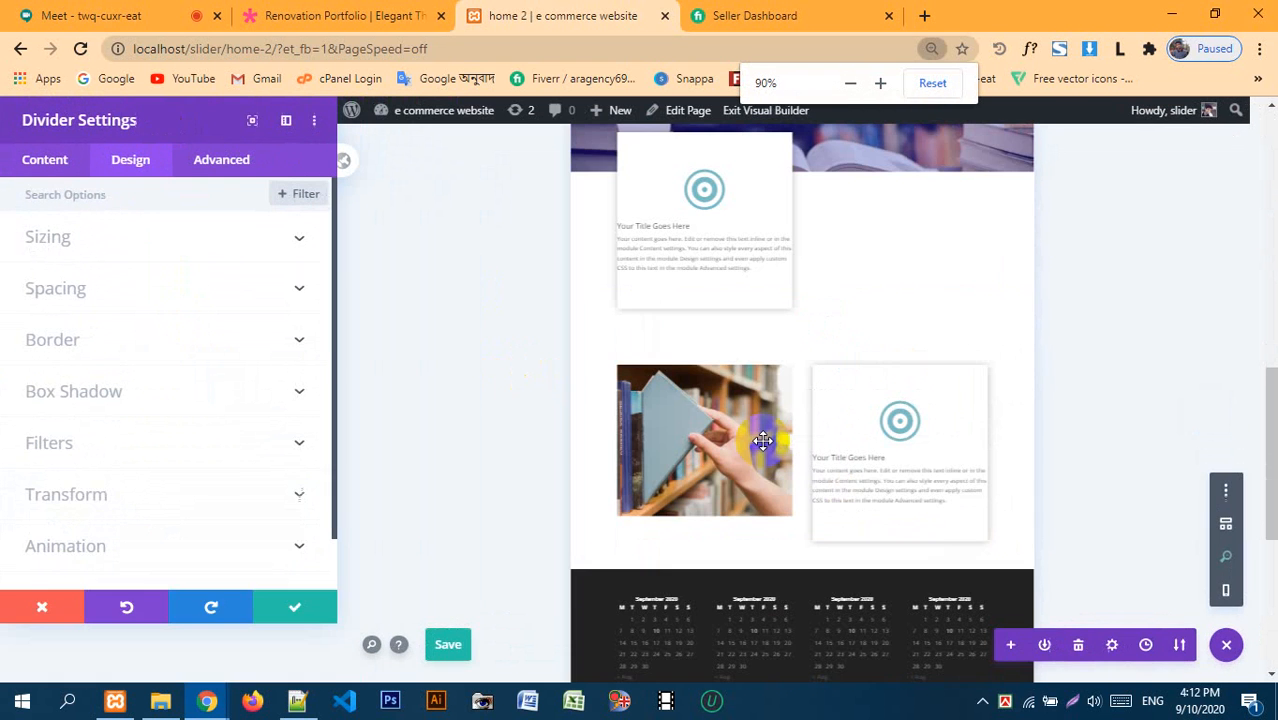
pyautogui.hotkey('ctrl', '-')
pyautogui.hotkey('ctrl', '-')
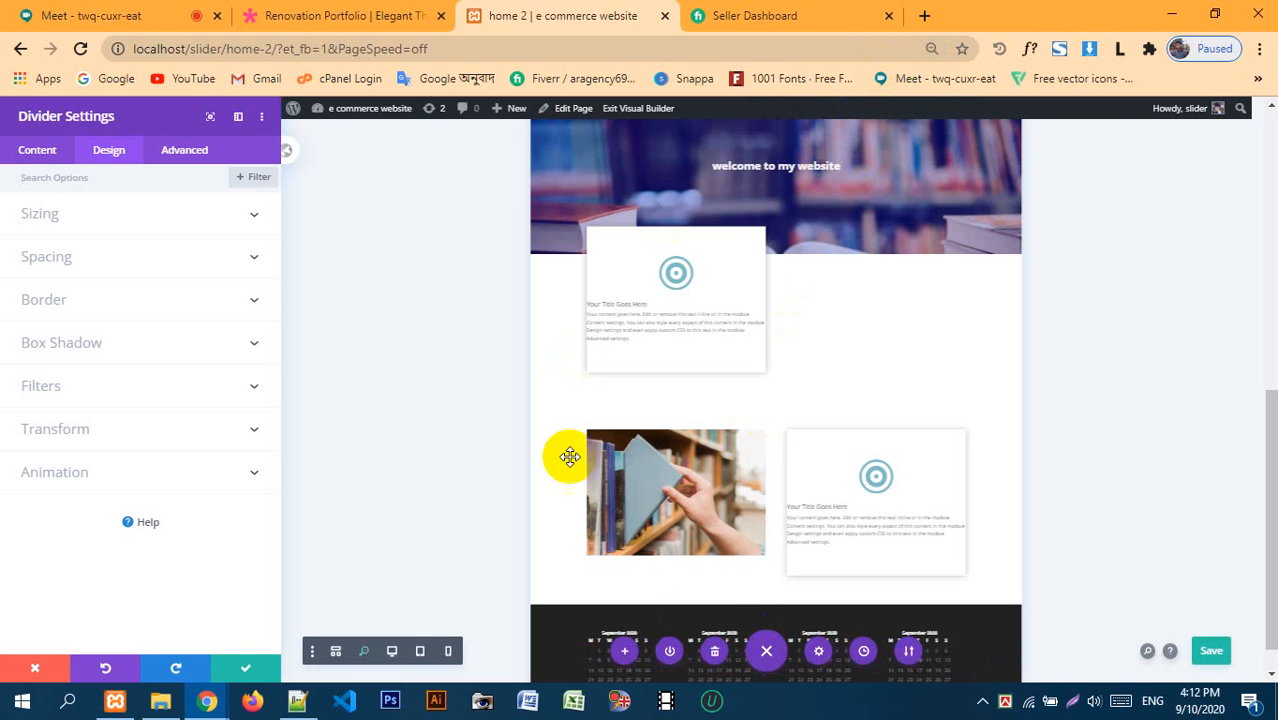
pyautogui.click(392, 655)
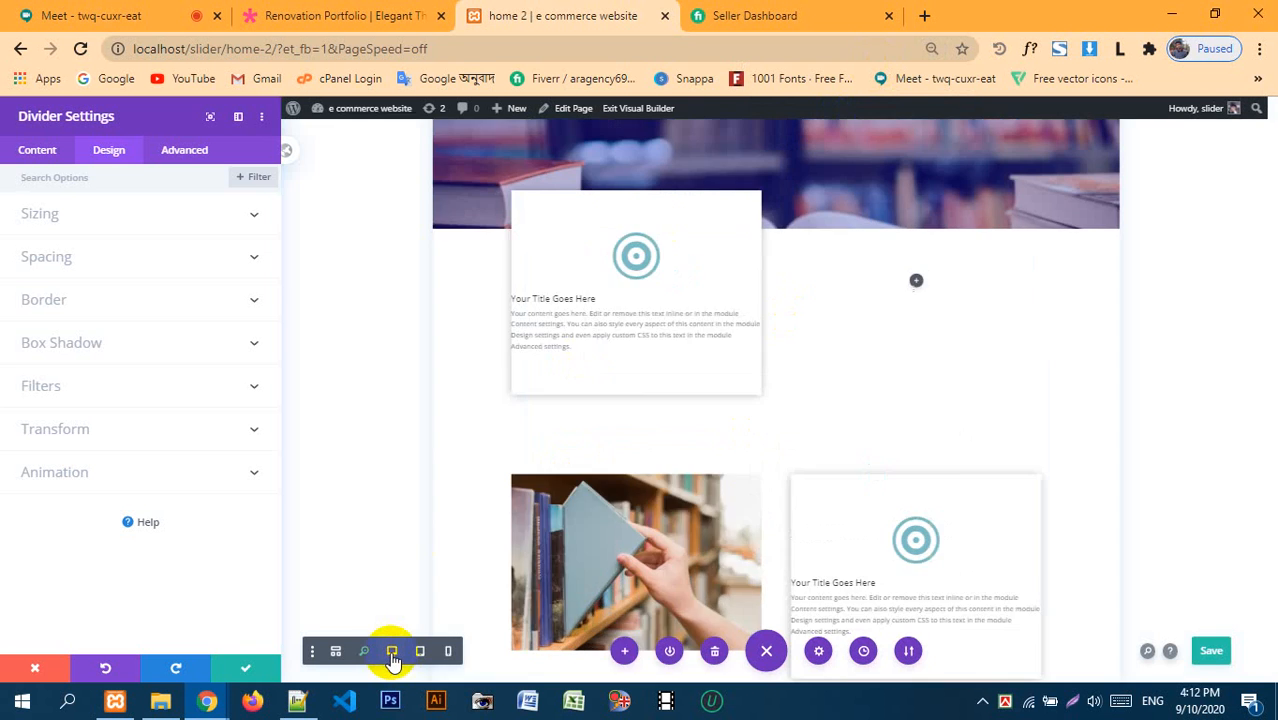
pyautogui.scroll(-4, 820, 464)
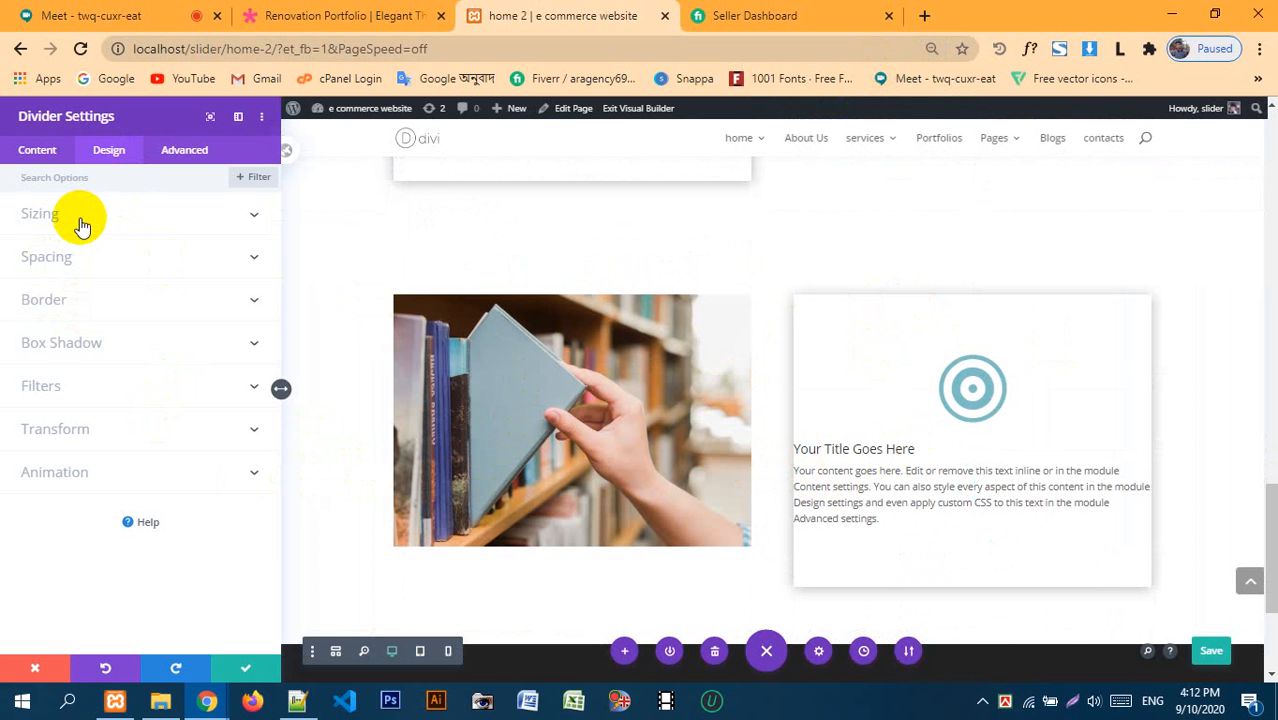
# - Raise the Divider's top and bottom padding from 168px to 198px and save
pyautogui.click(77, 260)
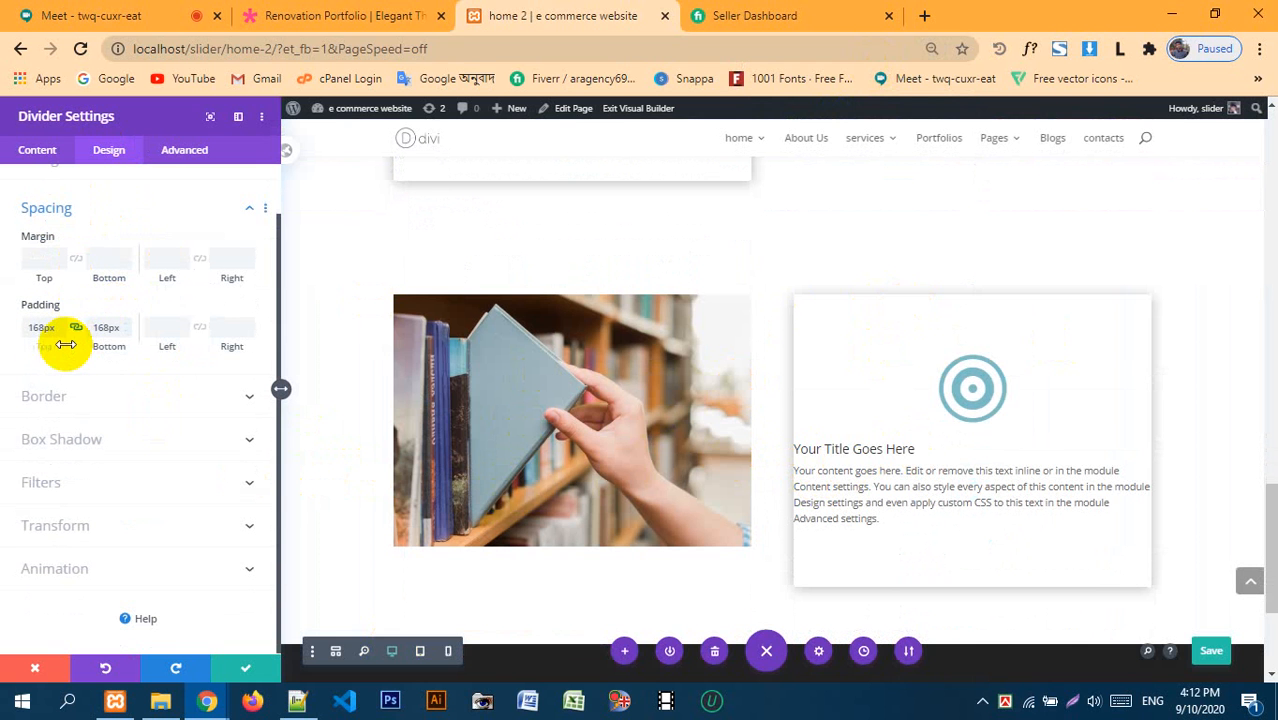
pyautogui.moveTo(42, 352); pyautogui.dragTo(68, 355)
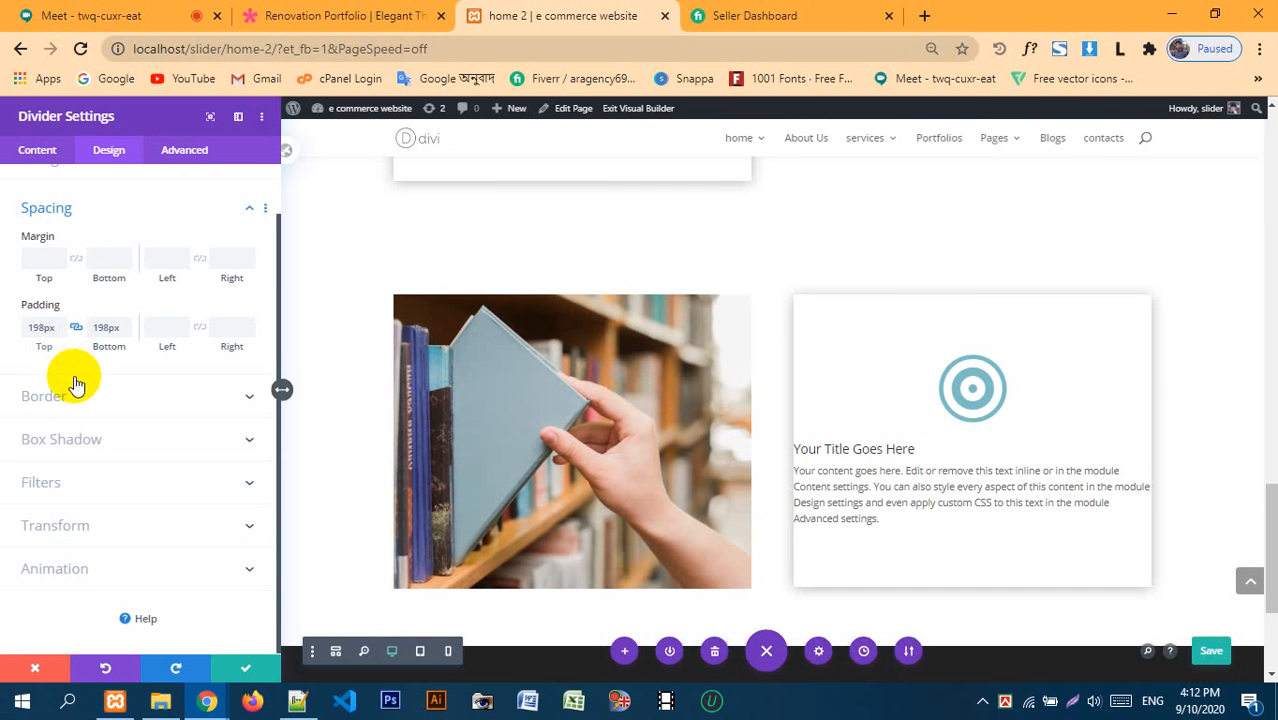
pyautogui.click(260, 668)
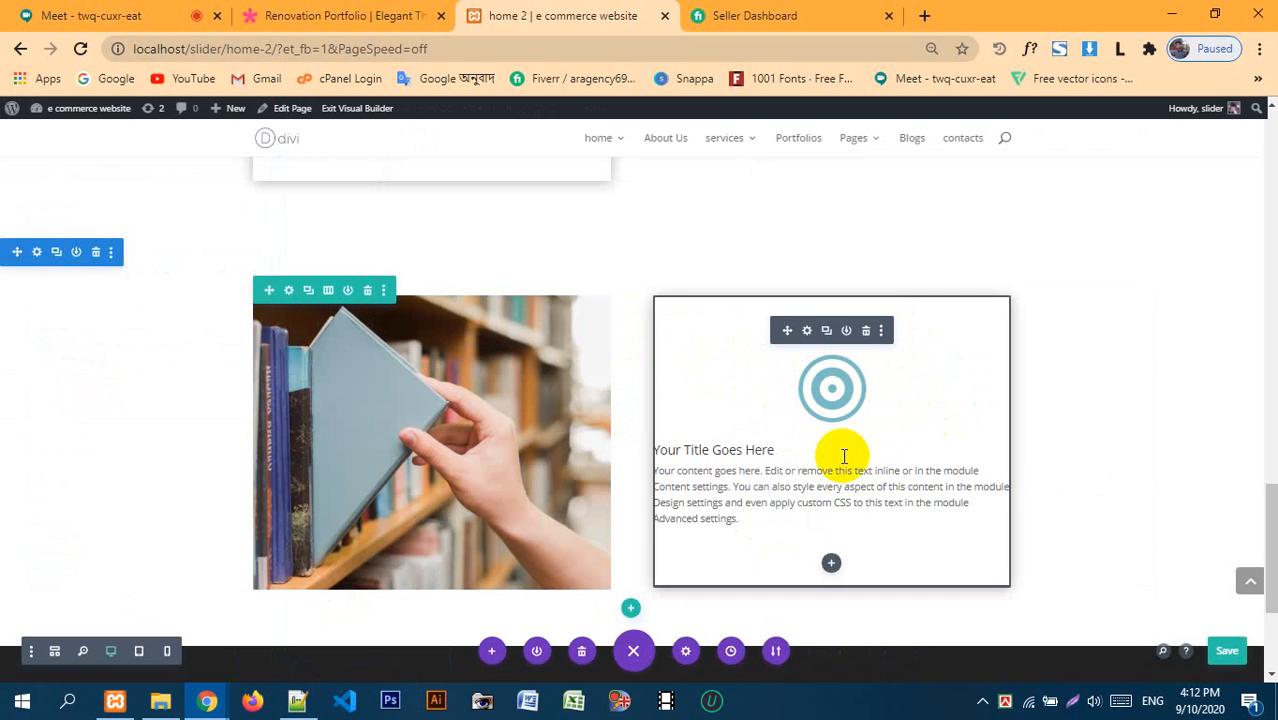
pyautogui.click(808, 331)
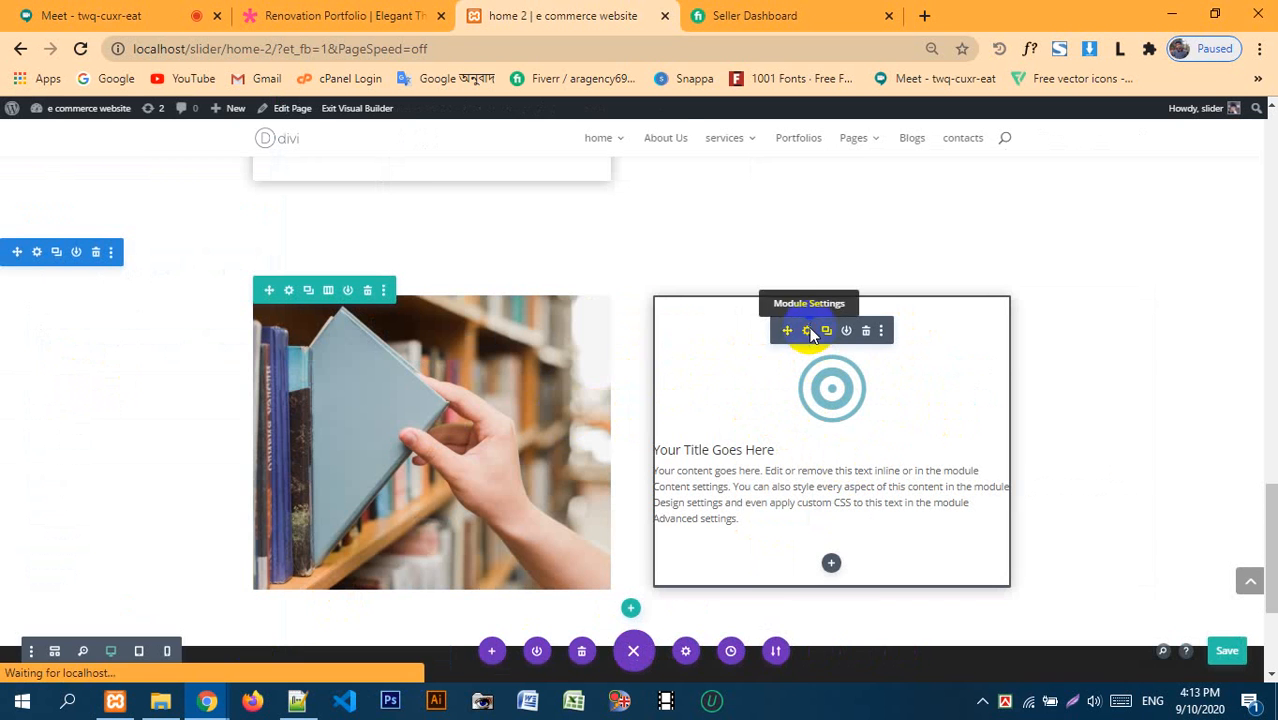
# - Give the blurb card a blue background colour
pyautogui.click(54, 155)
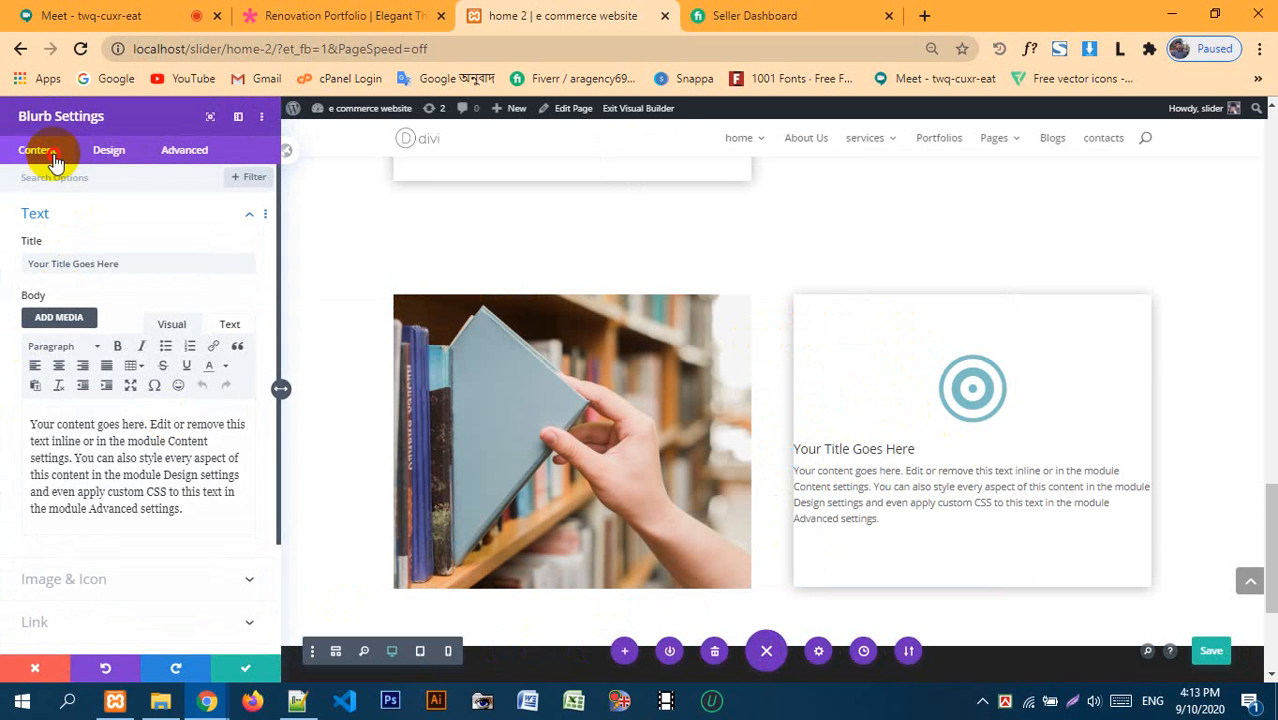
pyautogui.click(110, 151)
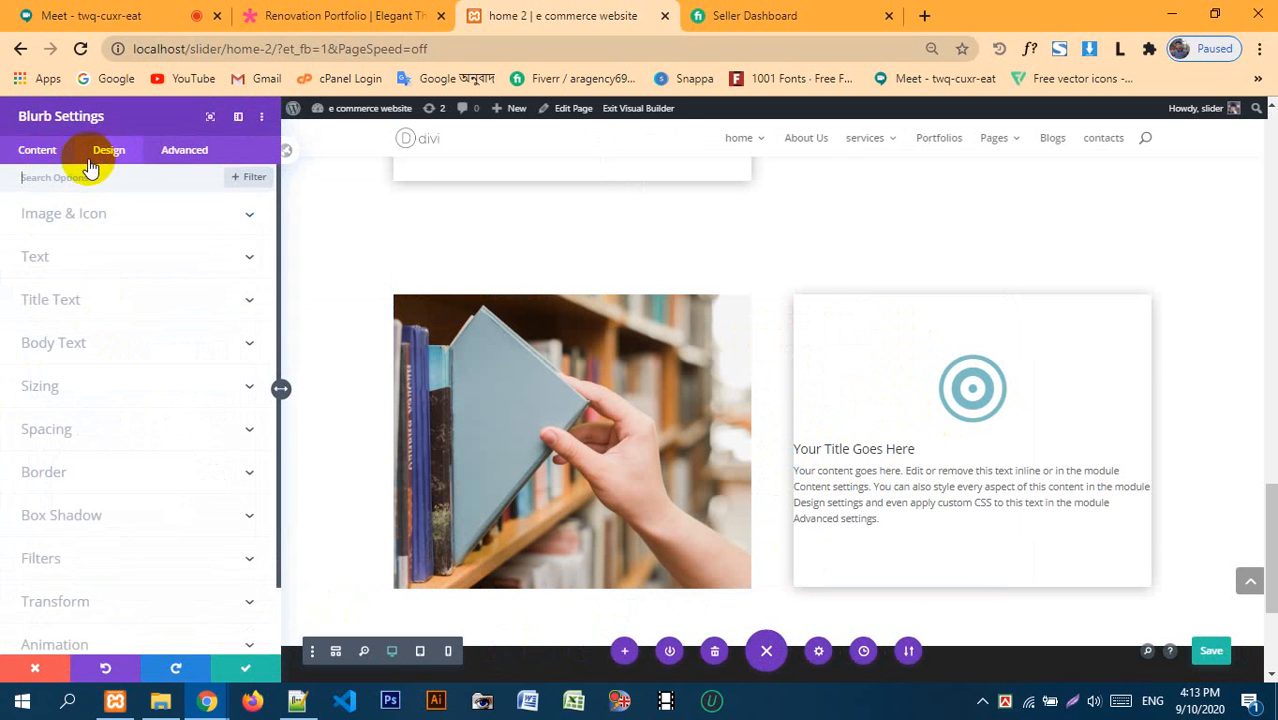
pyautogui.click(40, 150)
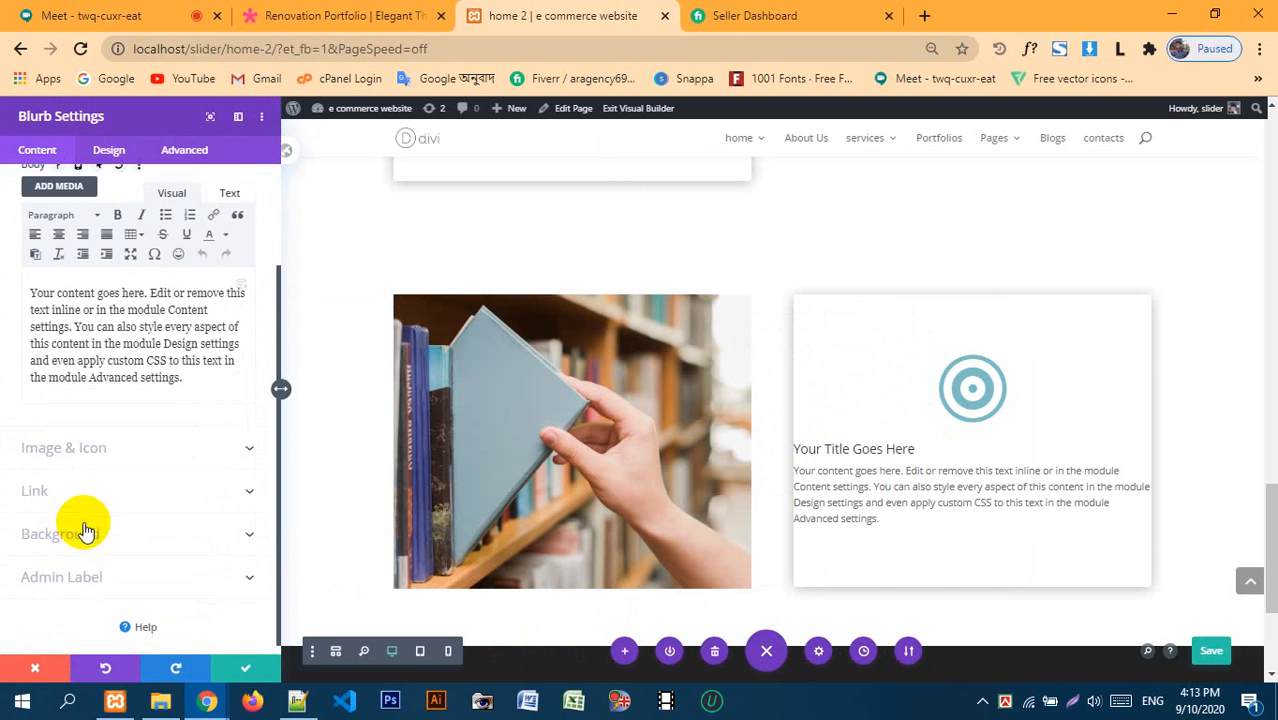
pyautogui.click(77, 531)
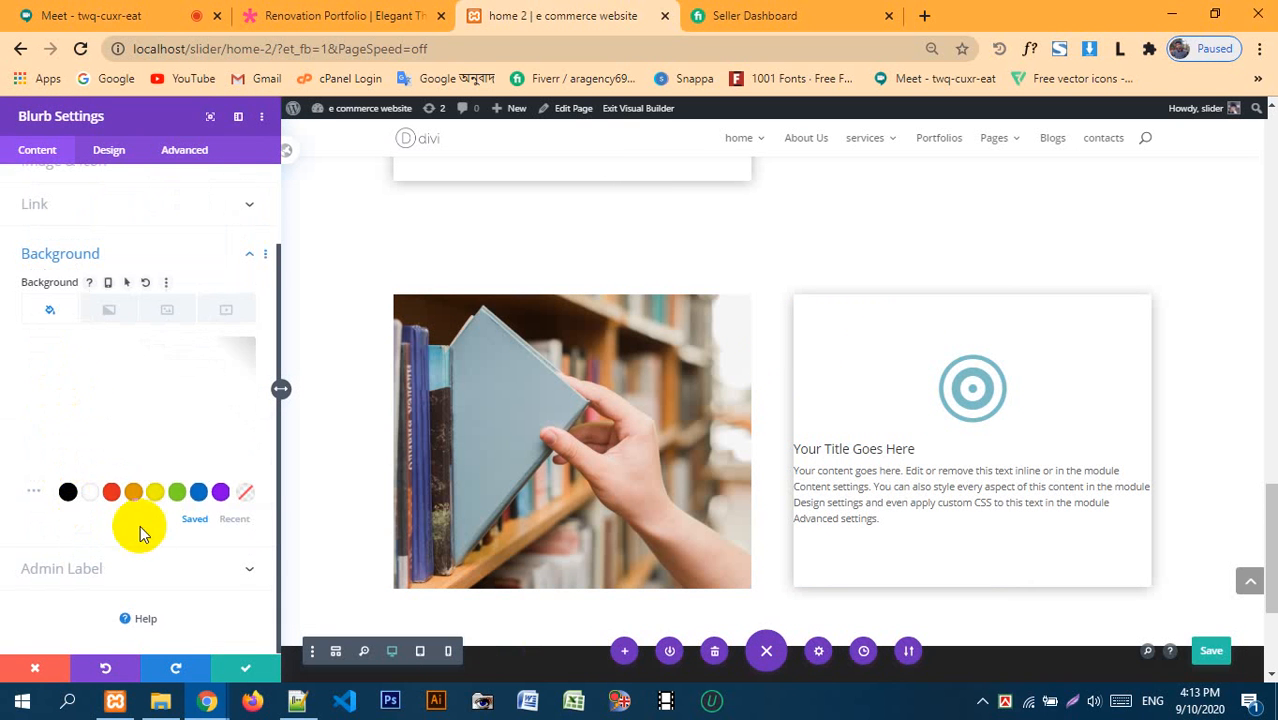
pyautogui.click(199, 491)
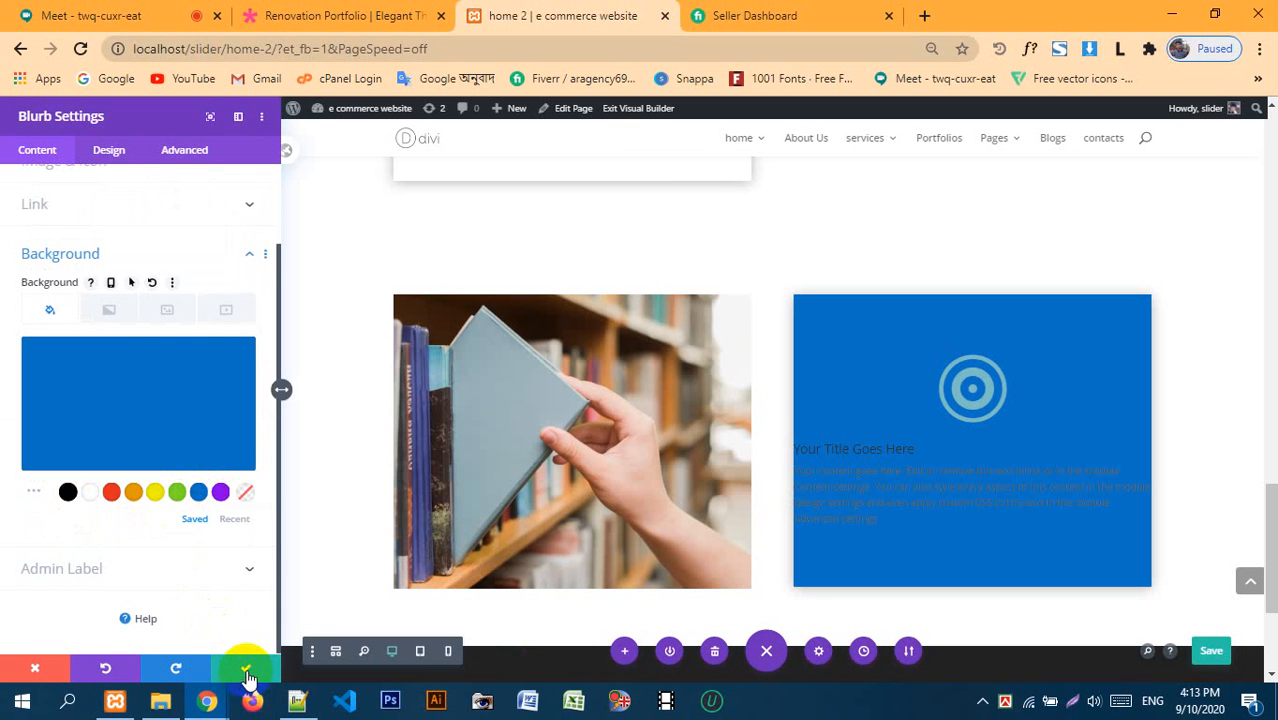
# - Set the blurb's text colour to Light so it reads white on blue
pyautogui.click(107, 152)
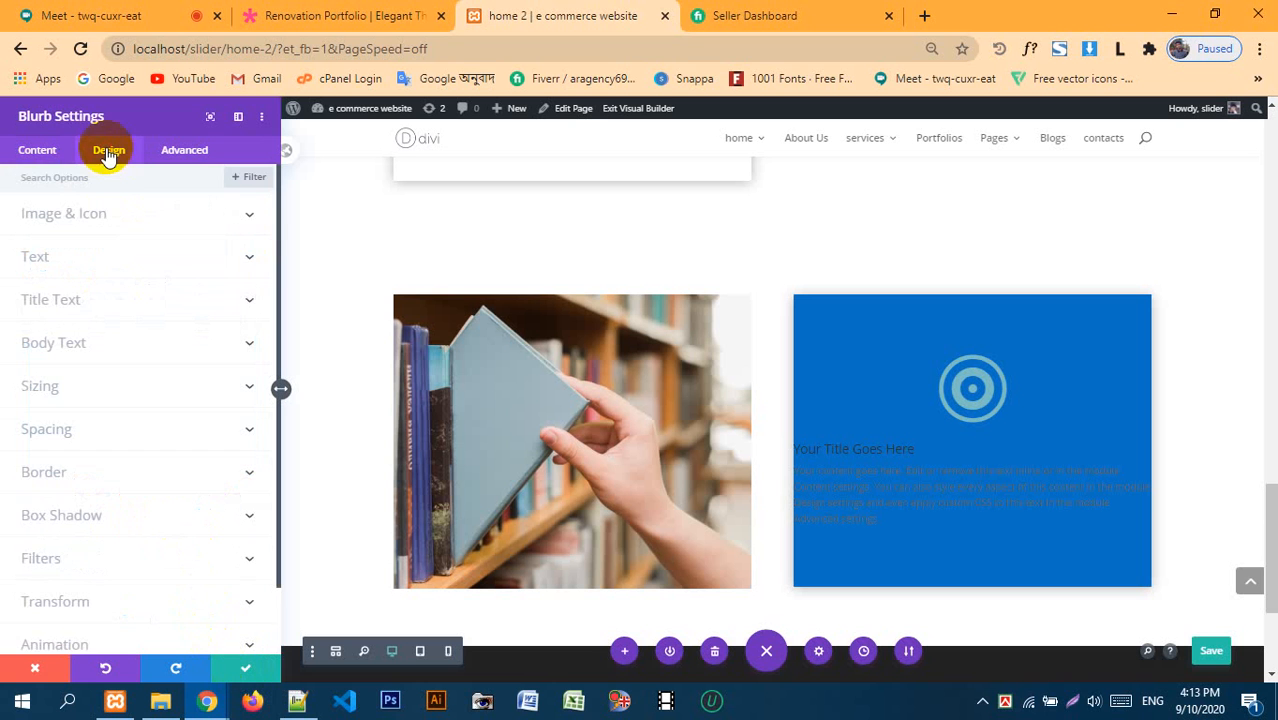
pyautogui.click(103, 255)
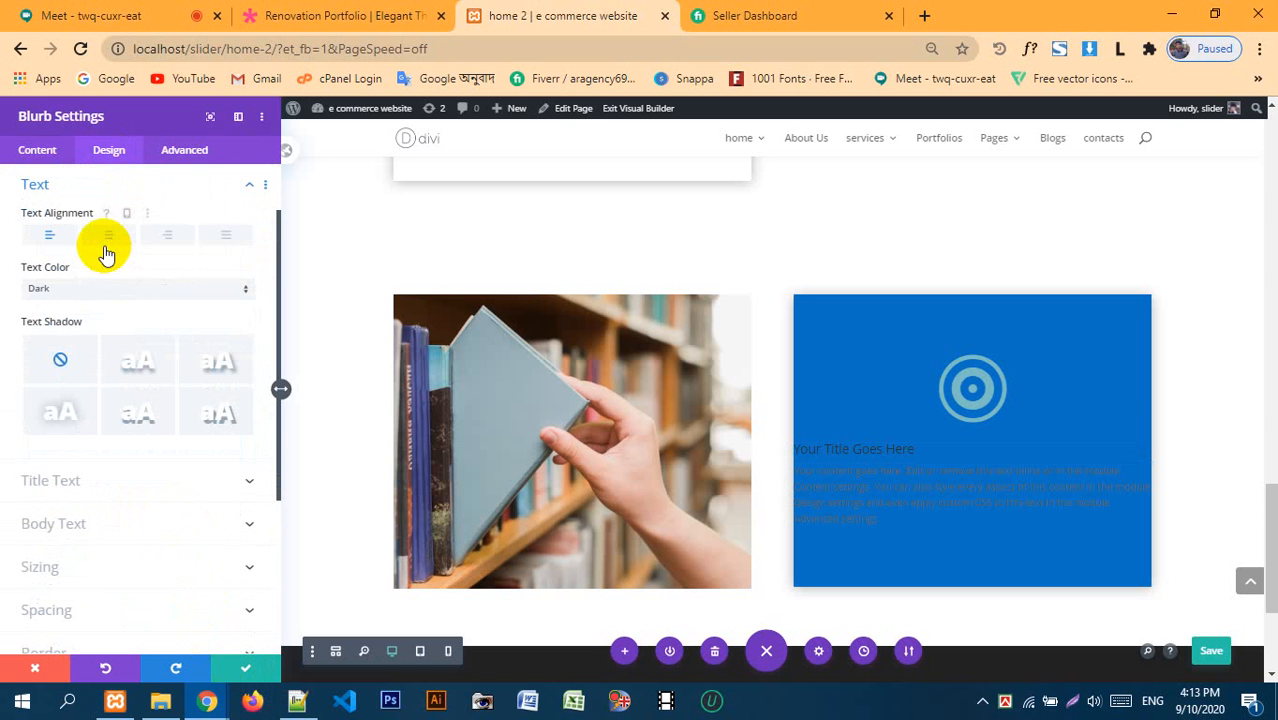
pyautogui.click(75, 295)
pyautogui.click(71, 320)
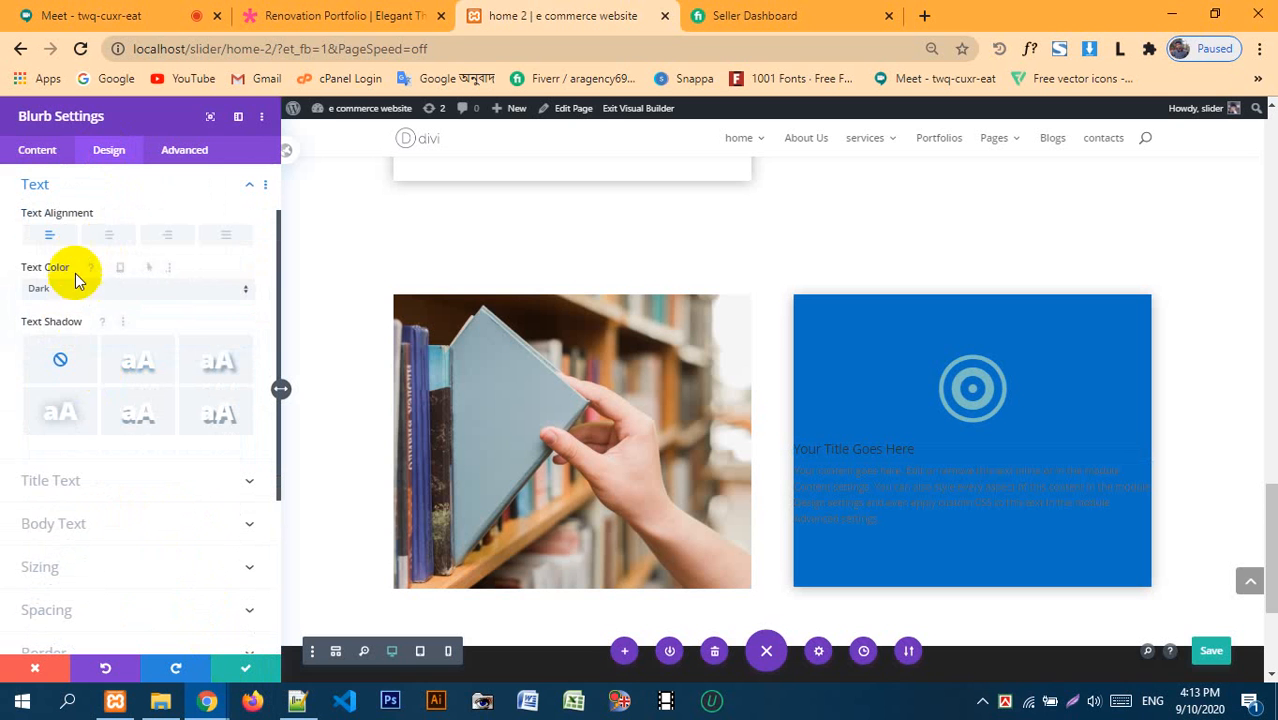
pyautogui.click(75, 295)
pyautogui.click(75, 301)
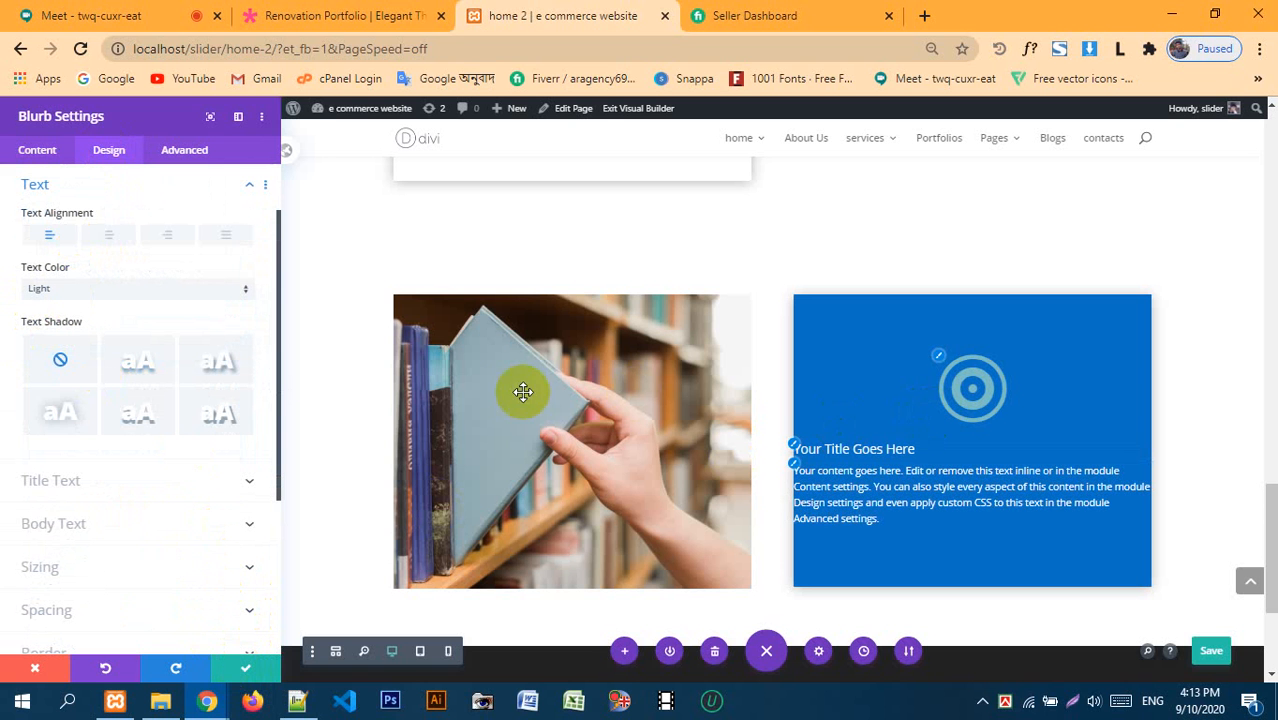
pyautogui.click(82, 186)
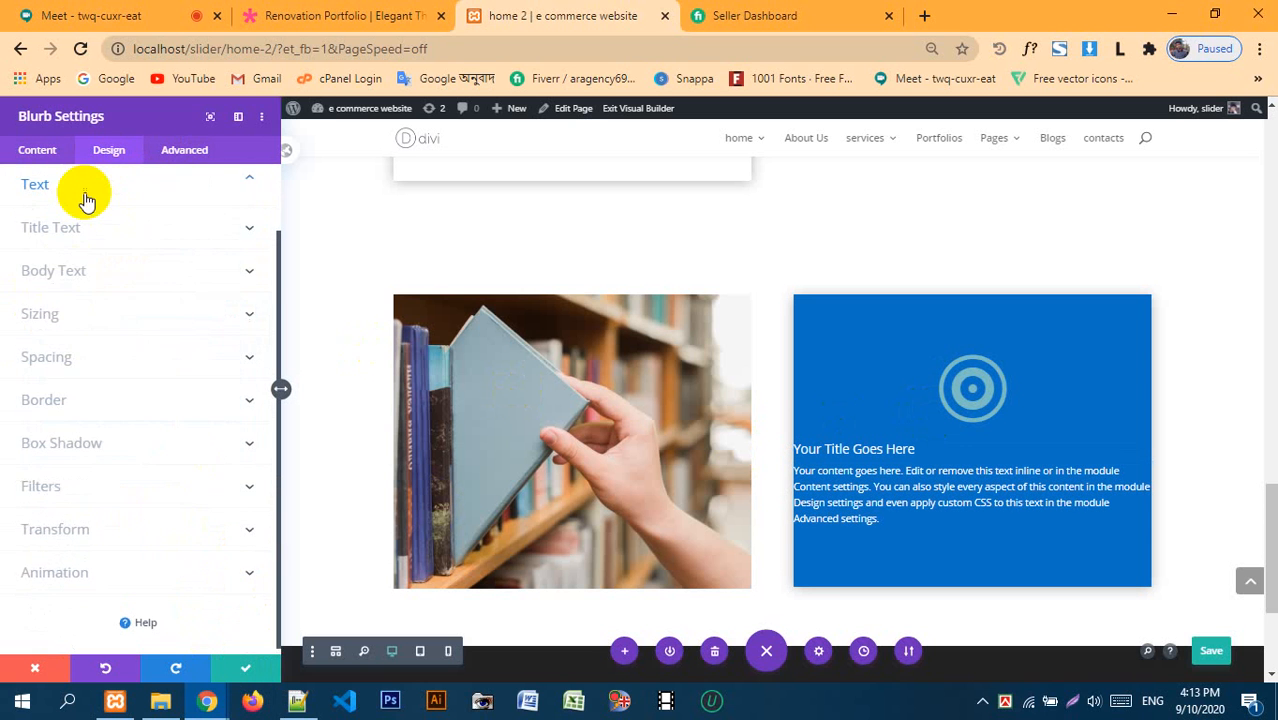
pyautogui.click(71, 356)
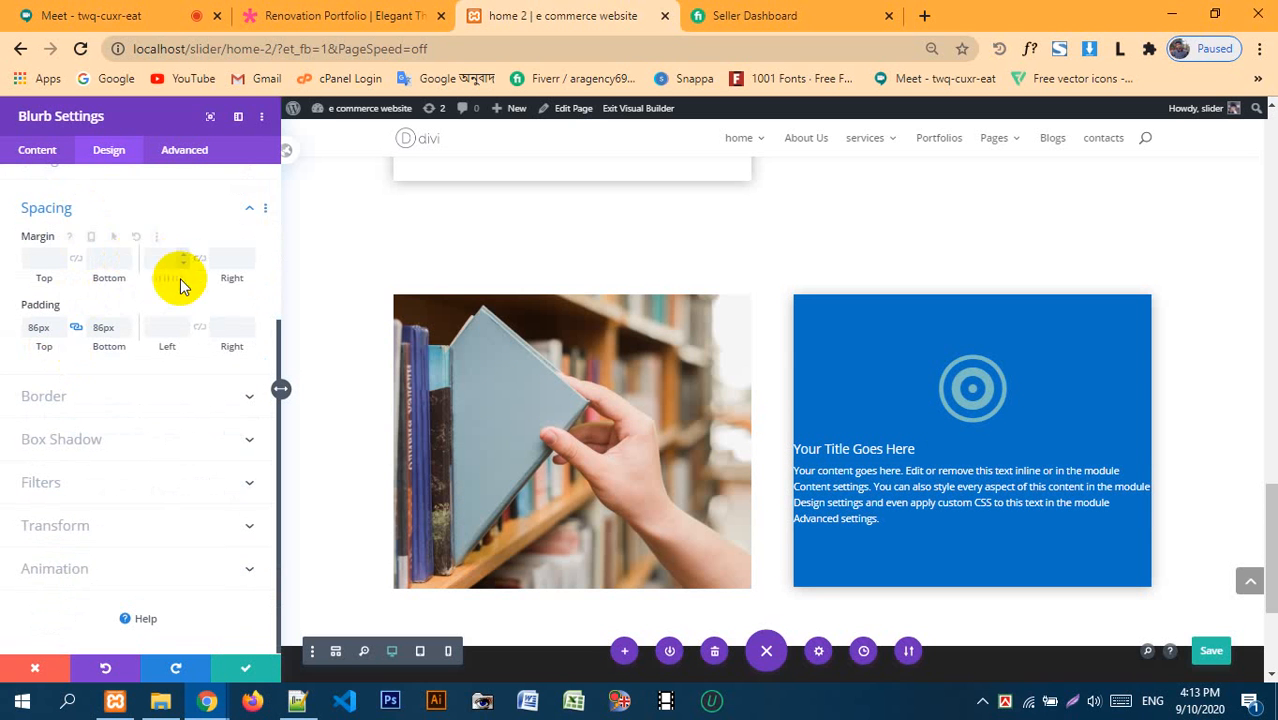
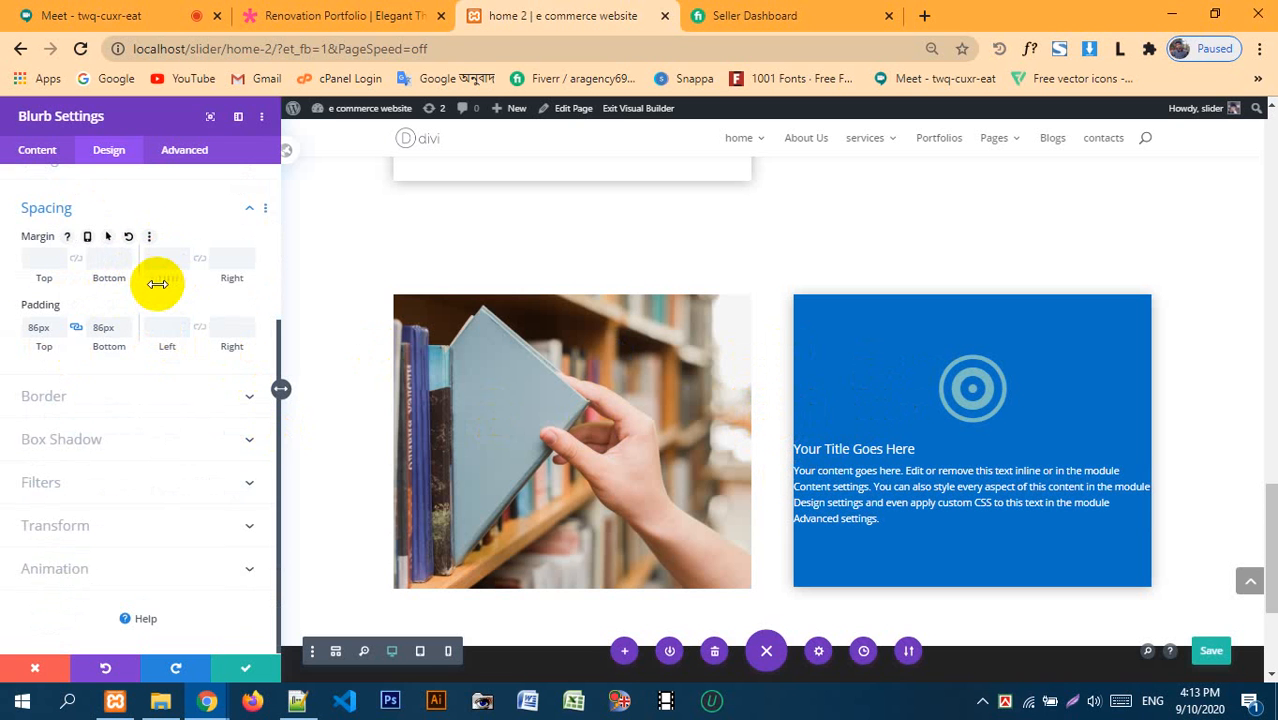
# - Set the blurb card's left margin to -137px and top margin to 10px, then save
pyautogui.moveTo(170, 283); pyautogui.dragTo(107, 278)
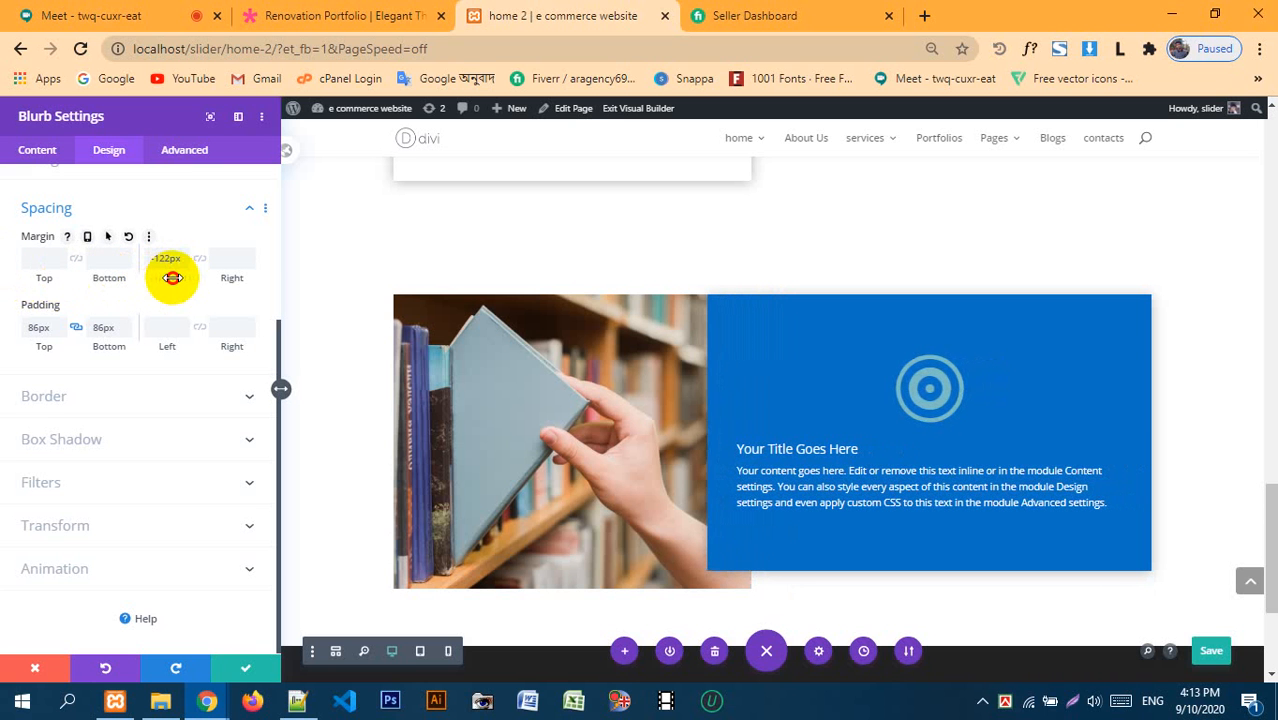
pyautogui.moveTo(172, 278); pyautogui.dragTo(143, 278)
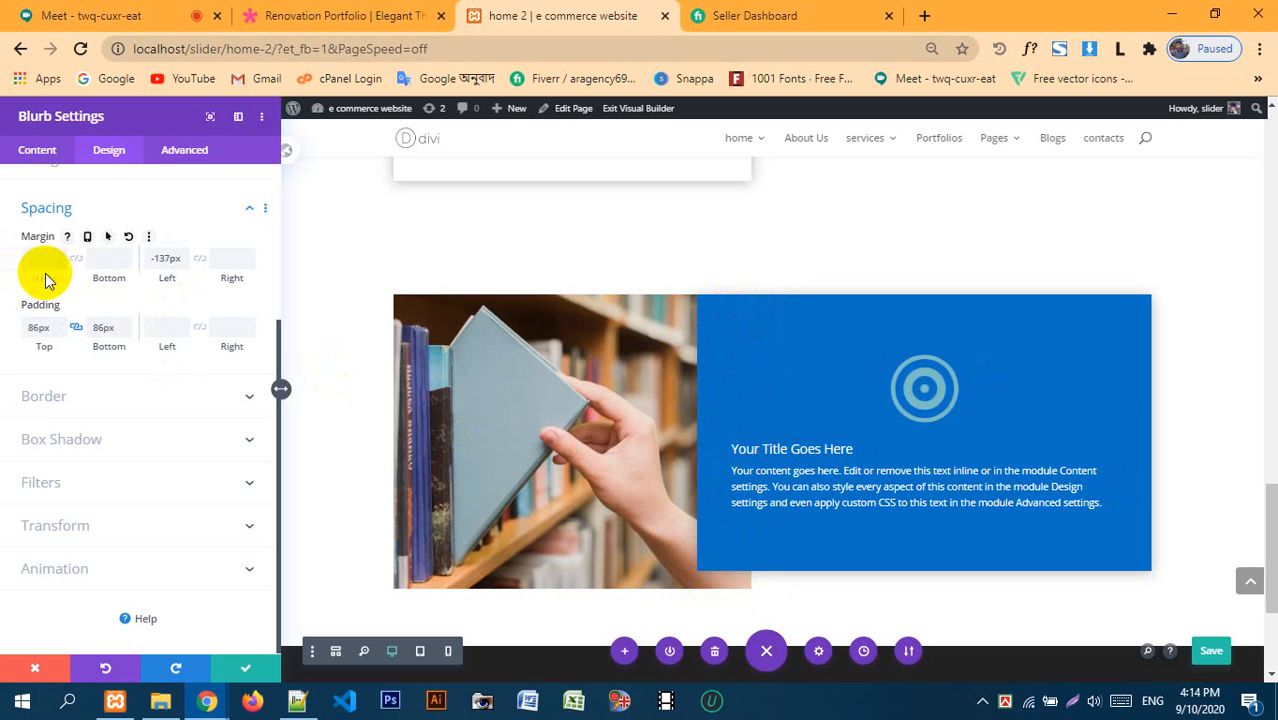
pyautogui.moveTo(42, 277); pyautogui.dragTo(49, 276)
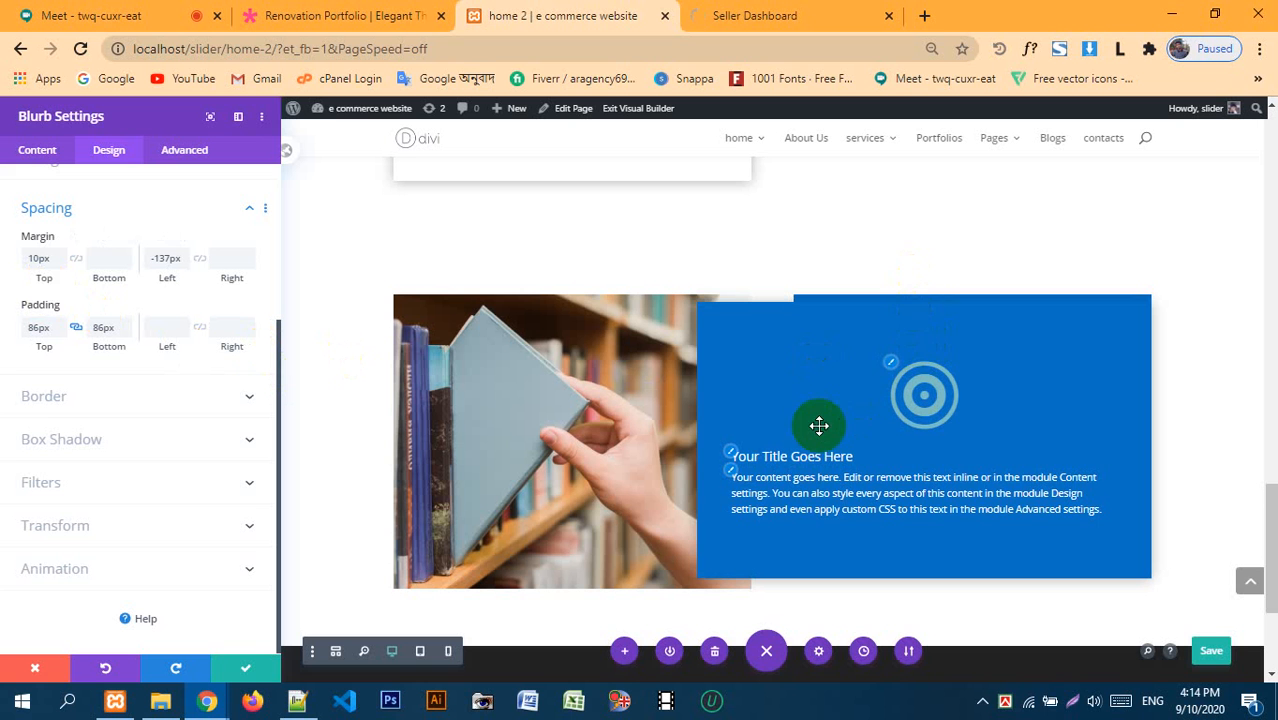
pyautogui.click(252, 667)
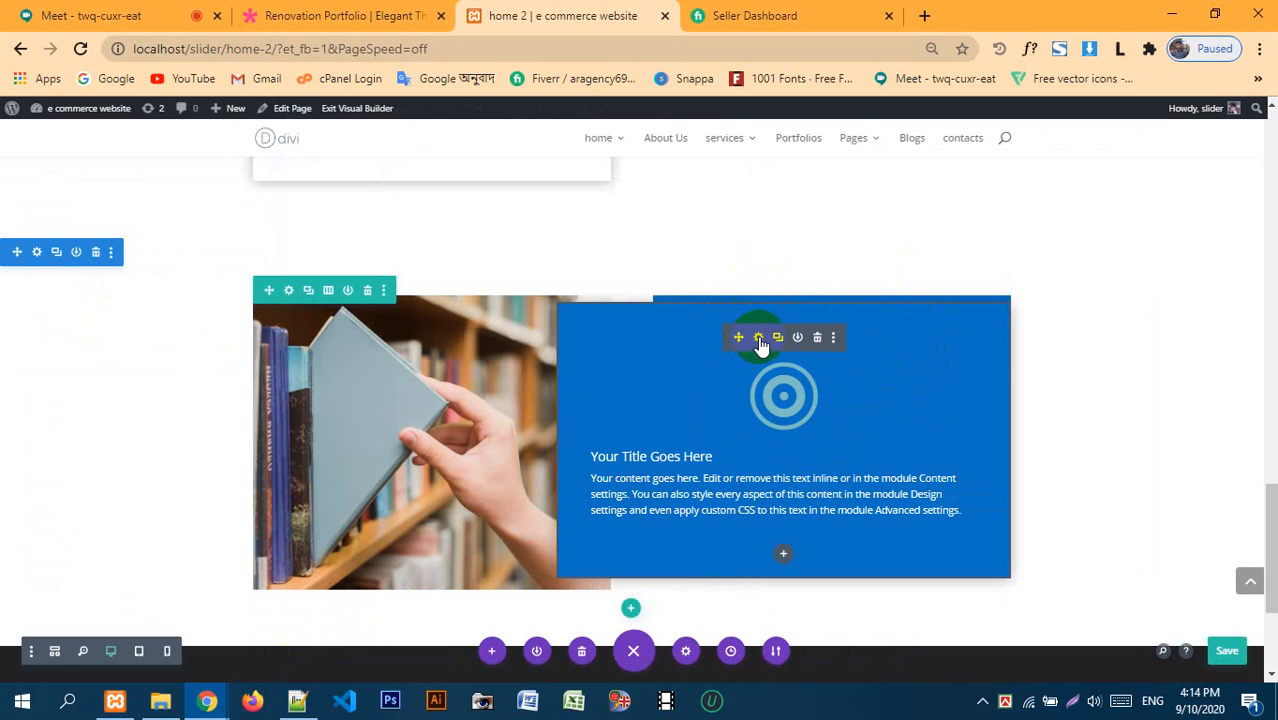
# - Inspect the blurb card's background colour settings and close them unchanged
pyautogui.click(759, 339)
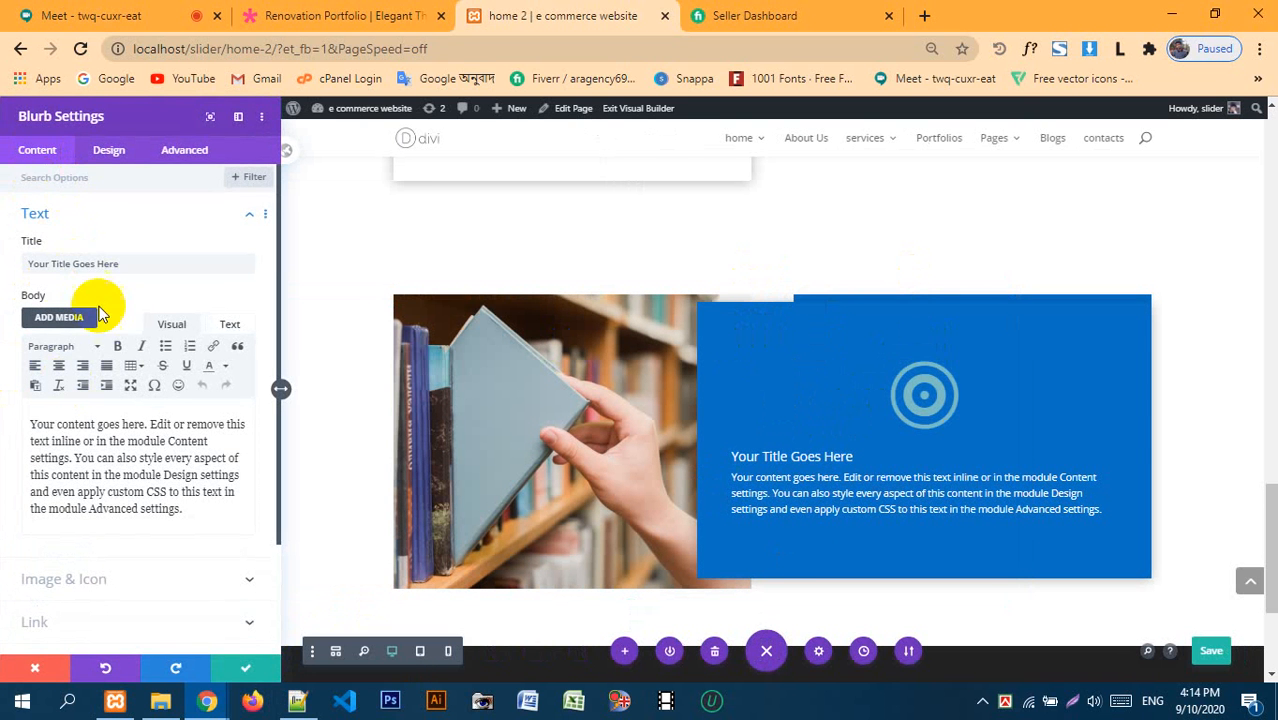
pyautogui.scroll(-2, 92, 345)
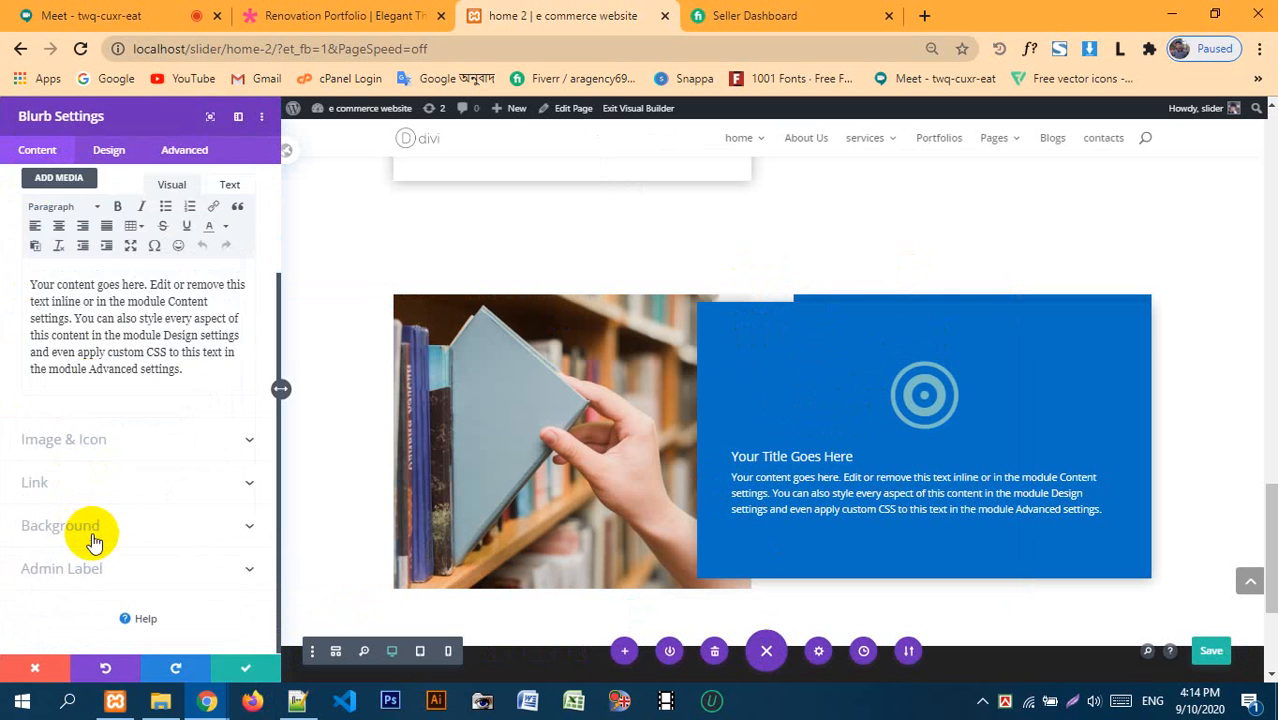
pyautogui.click(93, 541)
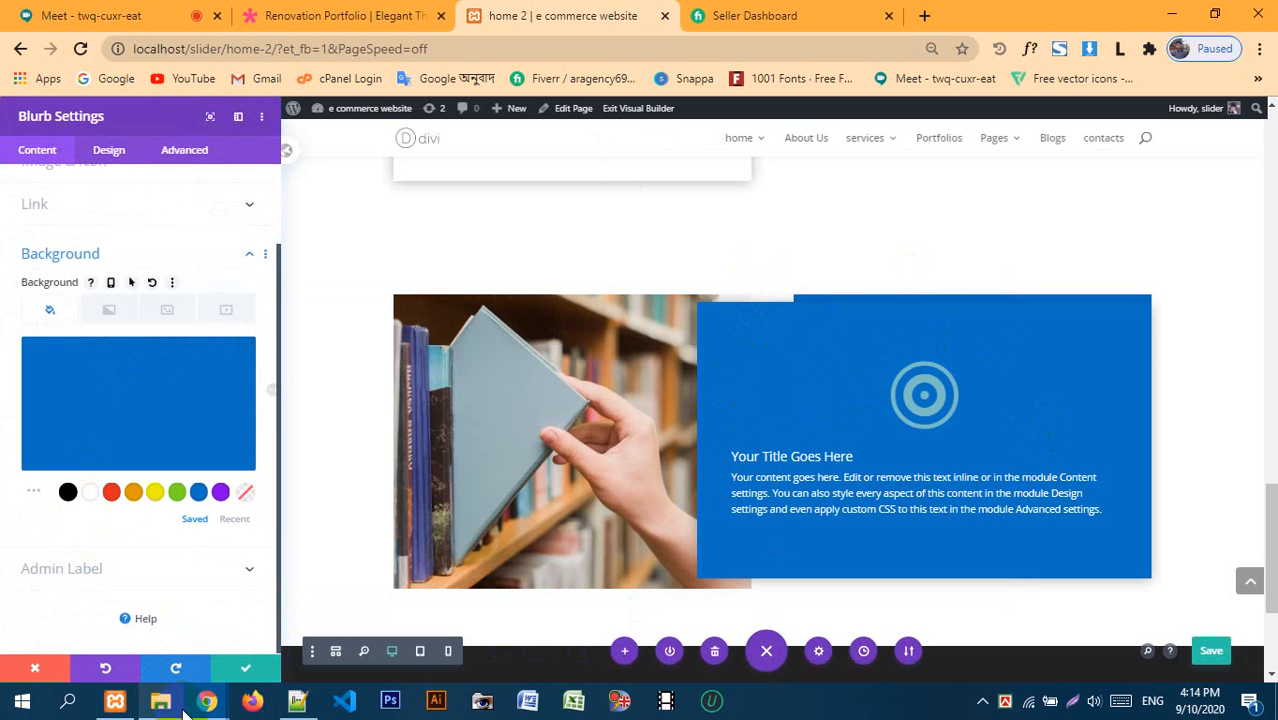
pyautogui.click(244, 670)
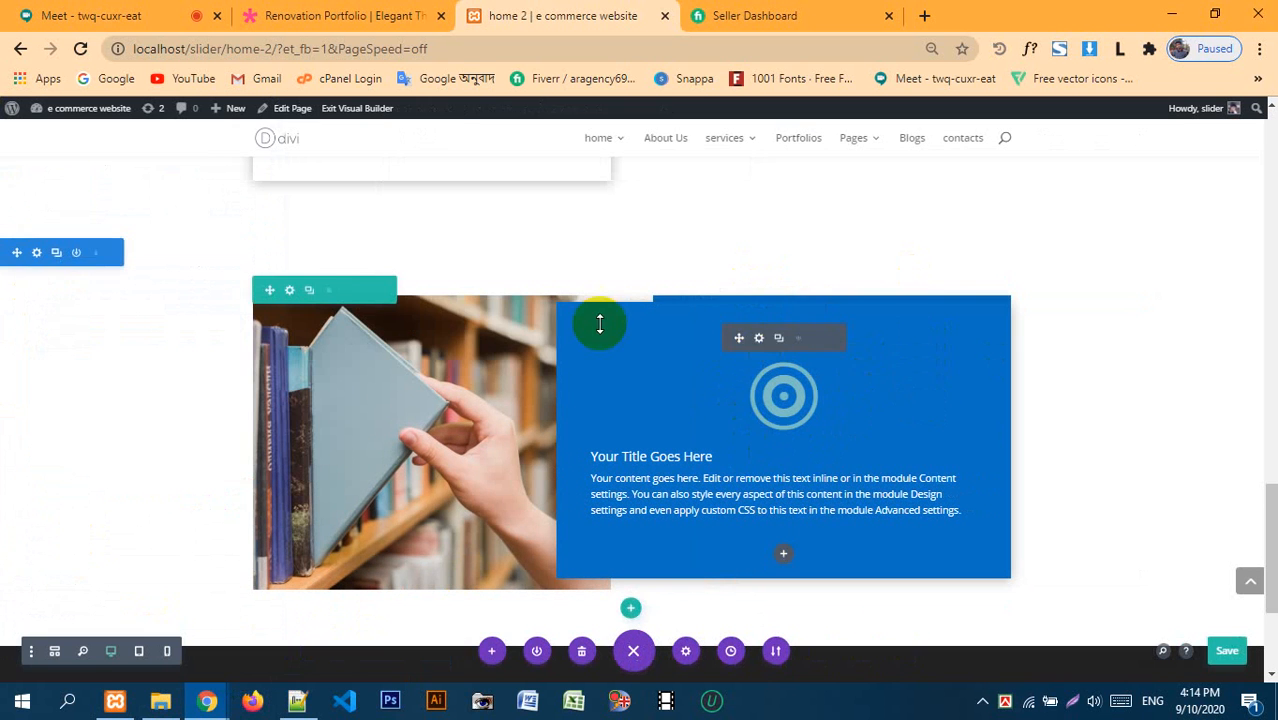
# - Delete the right column's blue background colour and save the column and row settings
pyautogui.click(289, 290)
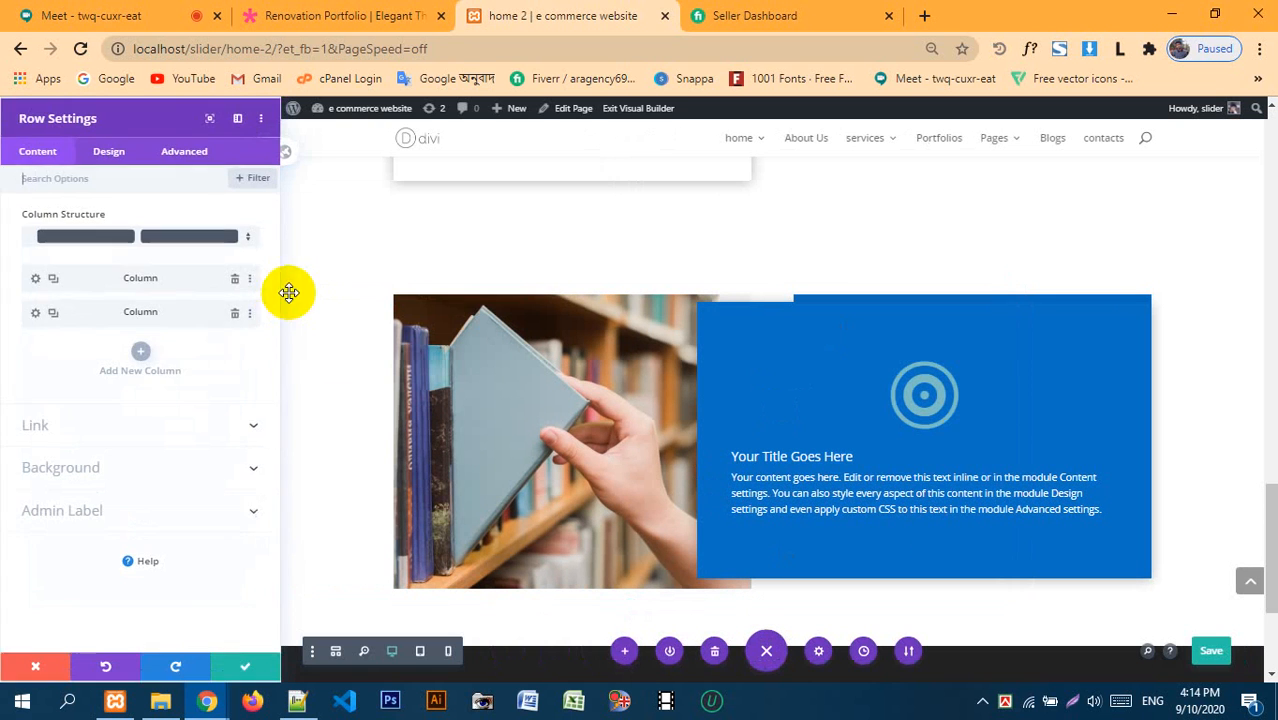
pyautogui.click(35, 314)
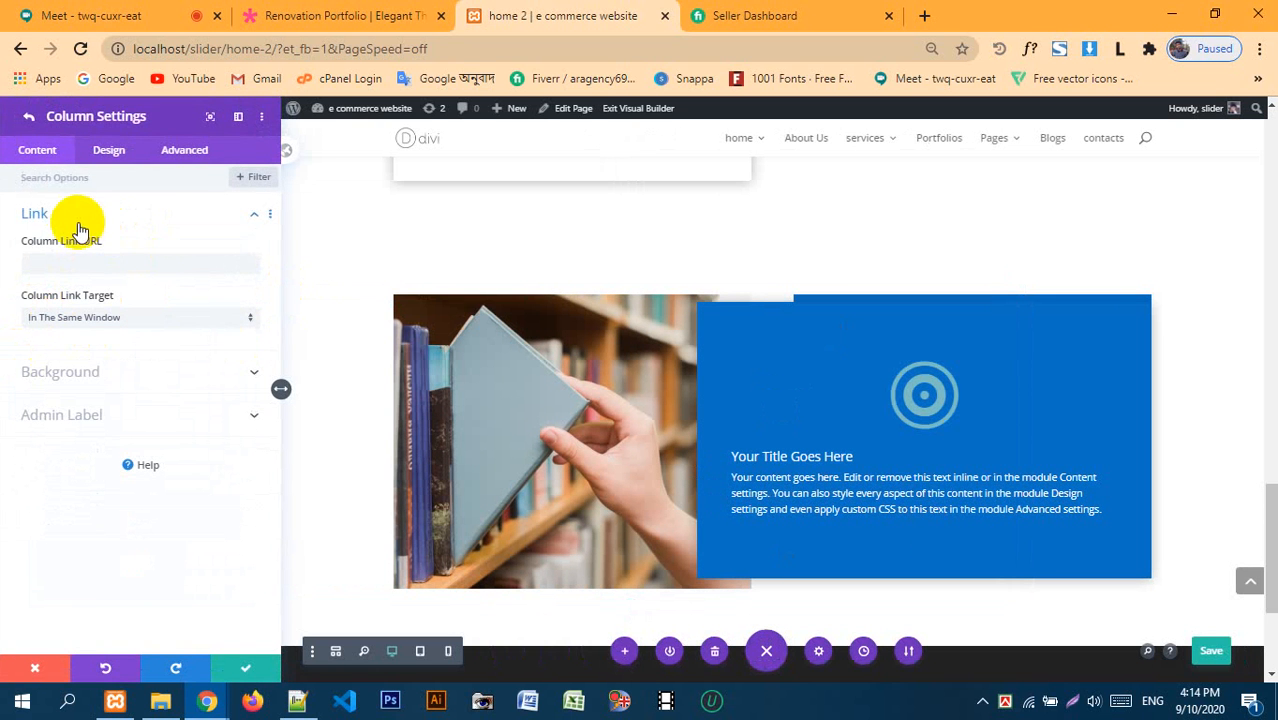
pyautogui.click(94, 377)
pyautogui.moveTo(171, 385)
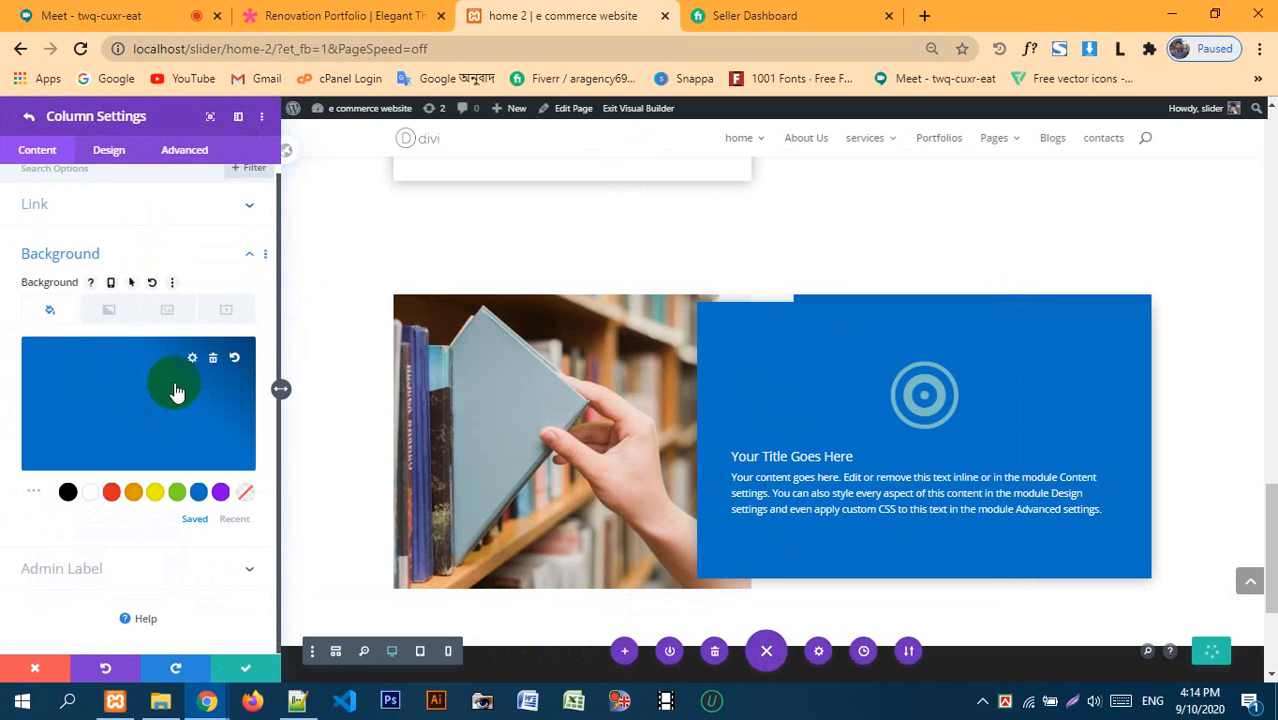
pyautogui.click(213, 358)
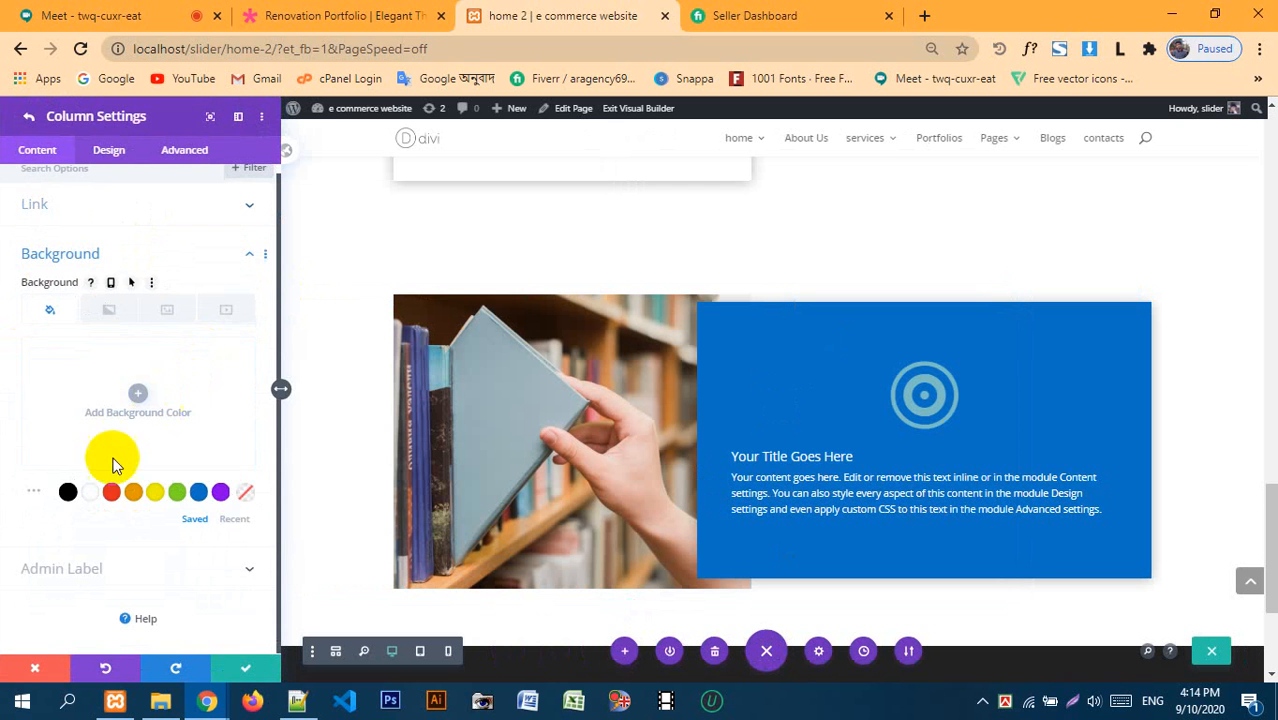
pyautogui.click(244, 667)
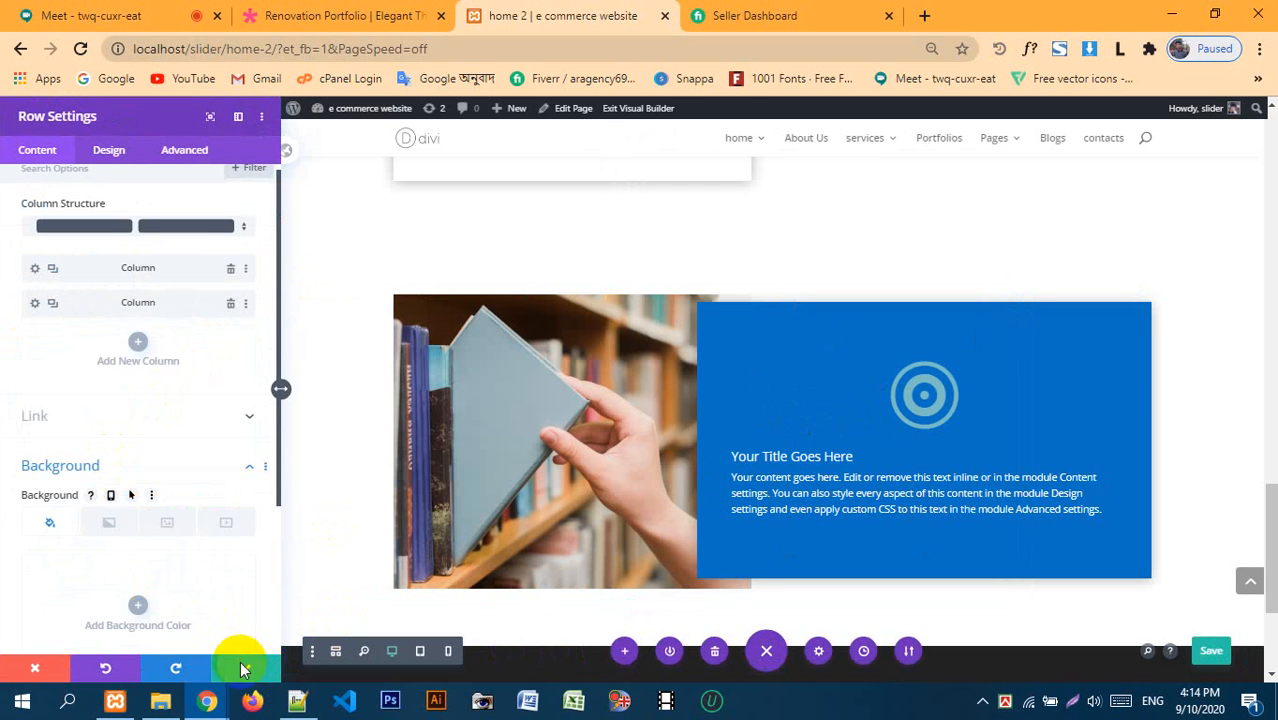
pyautogui.click(244, 667)
# - Increase the book image module's linked top and bottom padding from 198px to 237px
pyautogui.scroll(-1, 1033, 380)
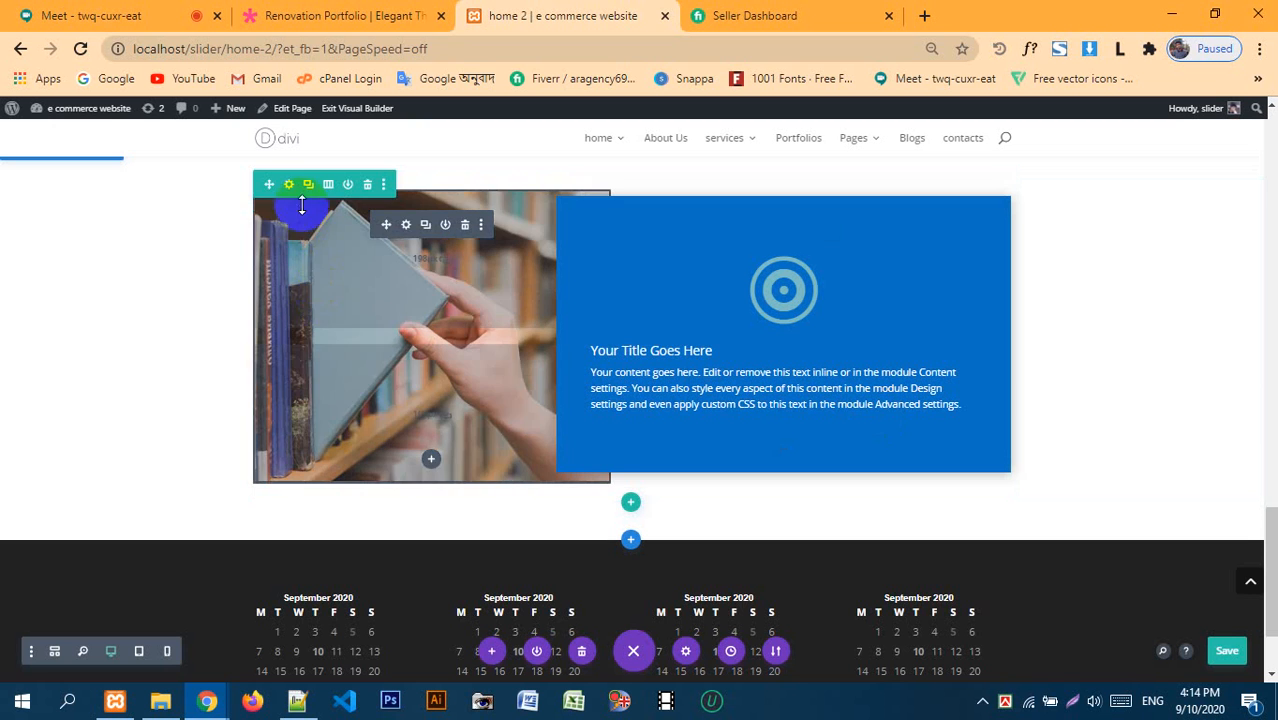
pyautogui.click(405, 226)
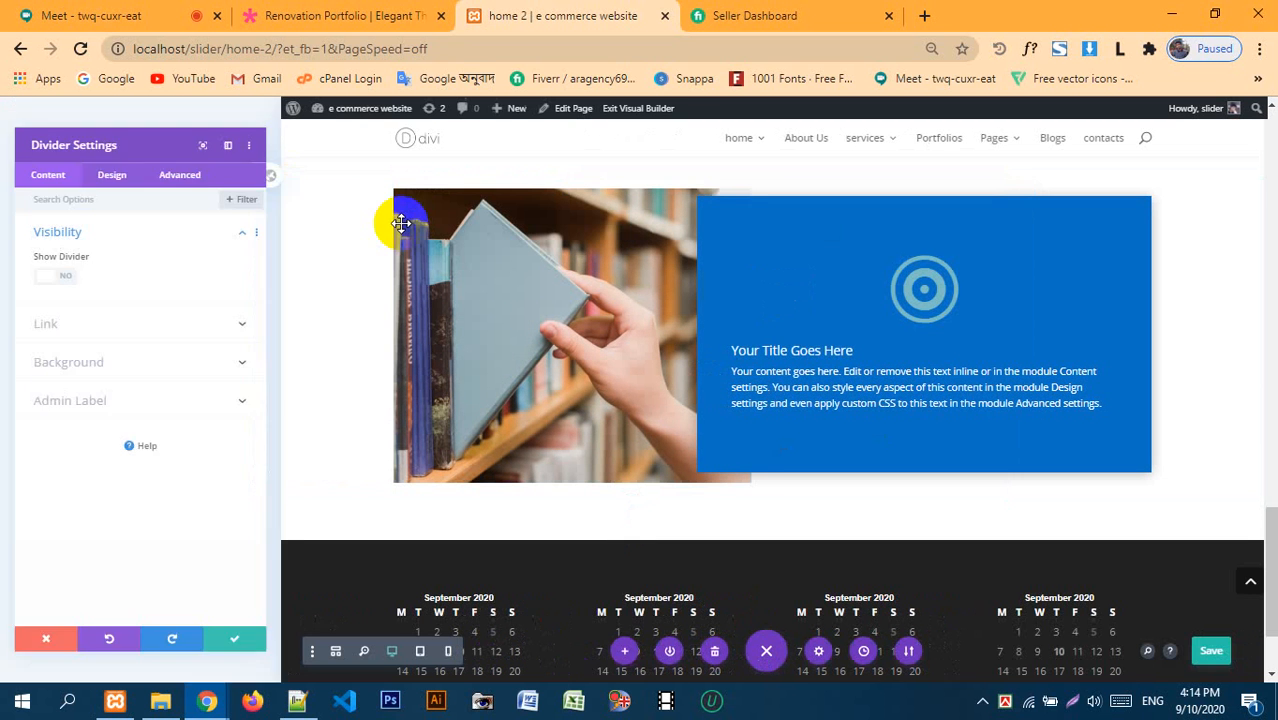
pyautogui.click(108, 155)
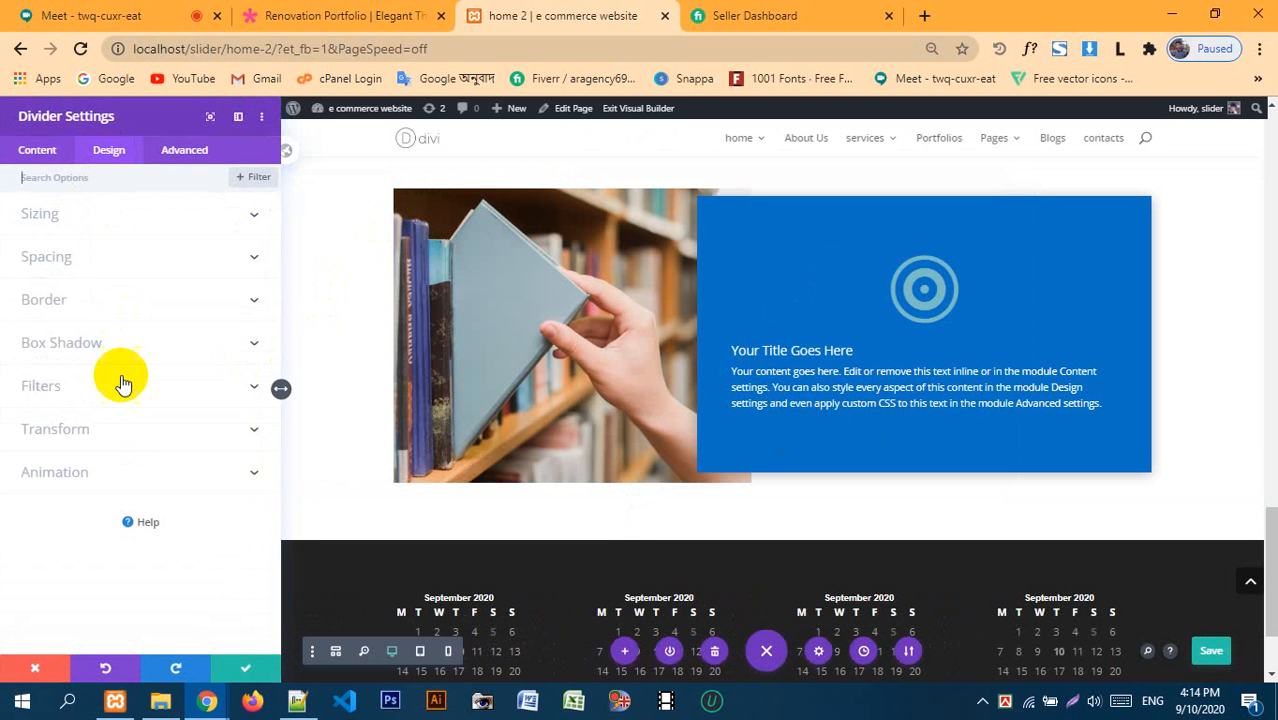
pyautogui.click(95, 259)
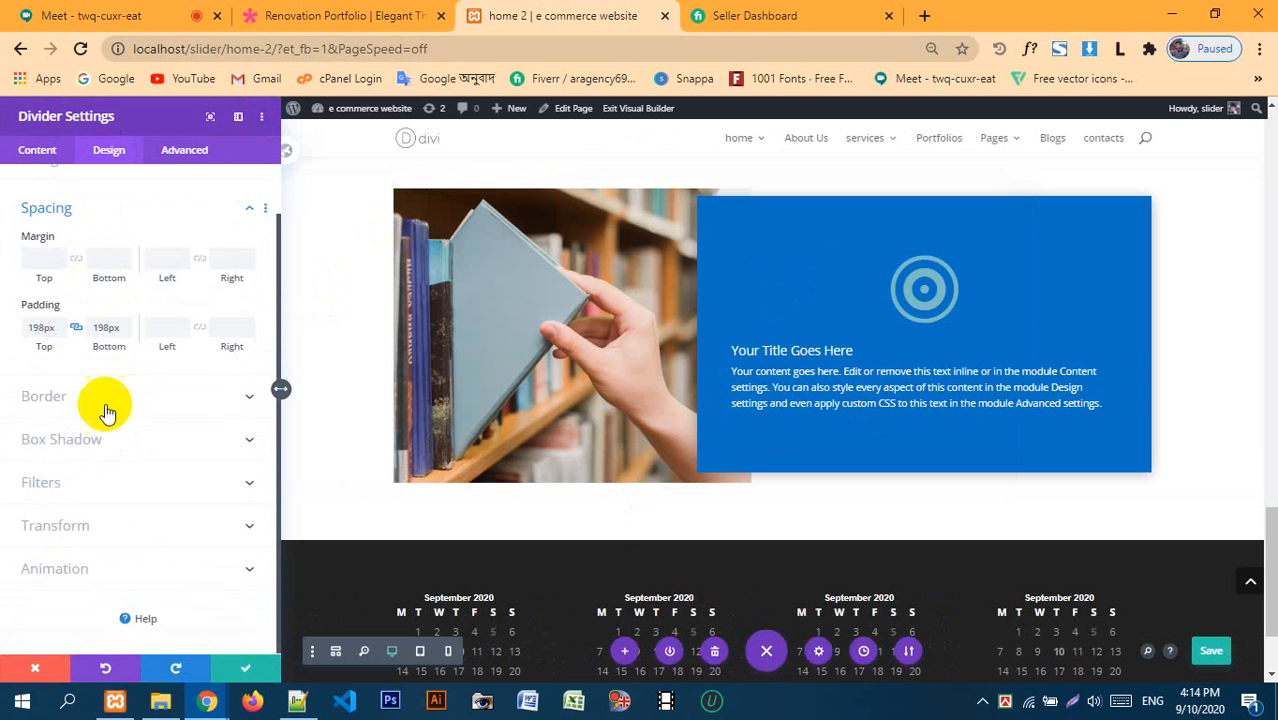
pyautogui.moveTo(38, 346); pyautogui.dragTo(76, 347)
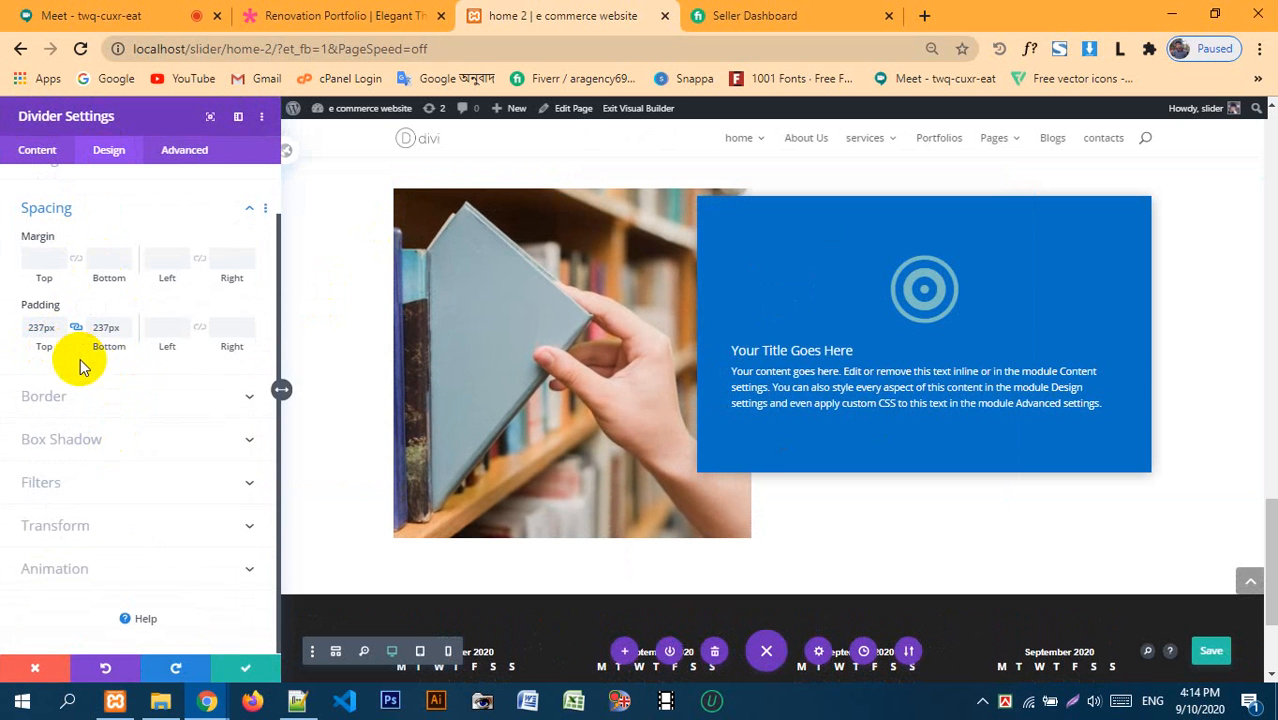
# - Lower the blurb card by raising its top margin from 10px to 56px and save
pyautogui.click(258, 670)
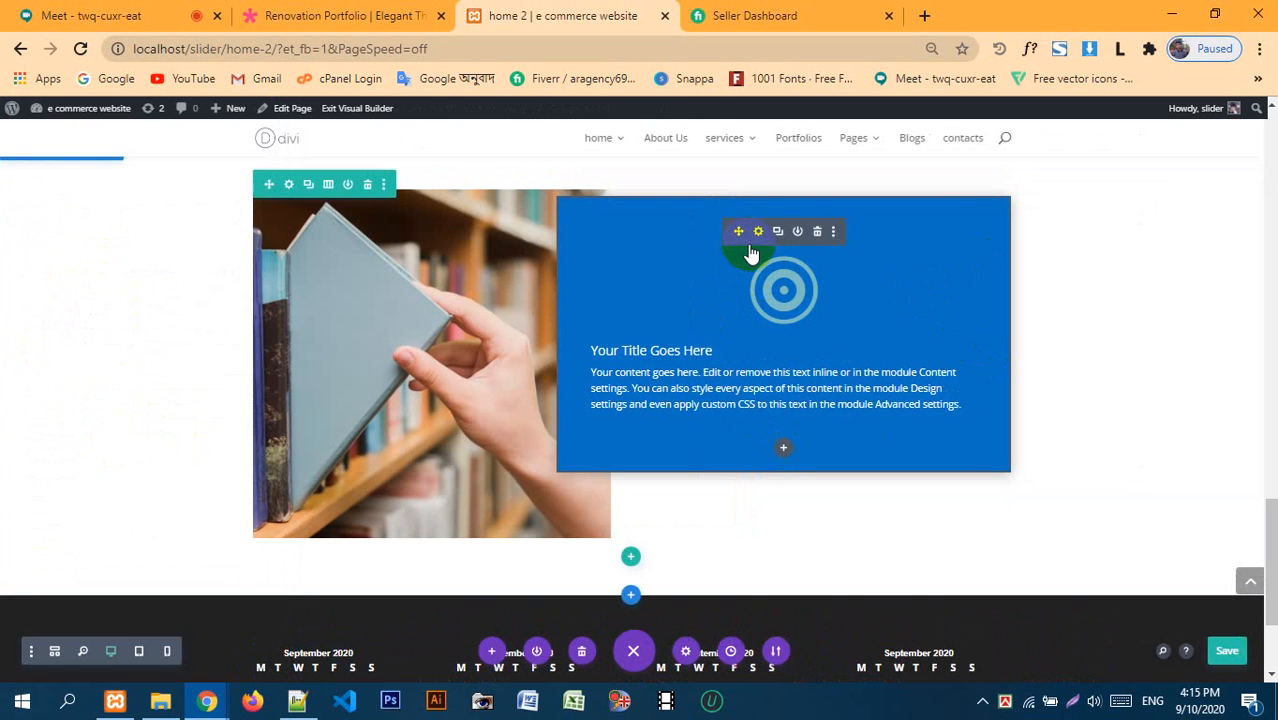
pyautogui.click(758, 233)
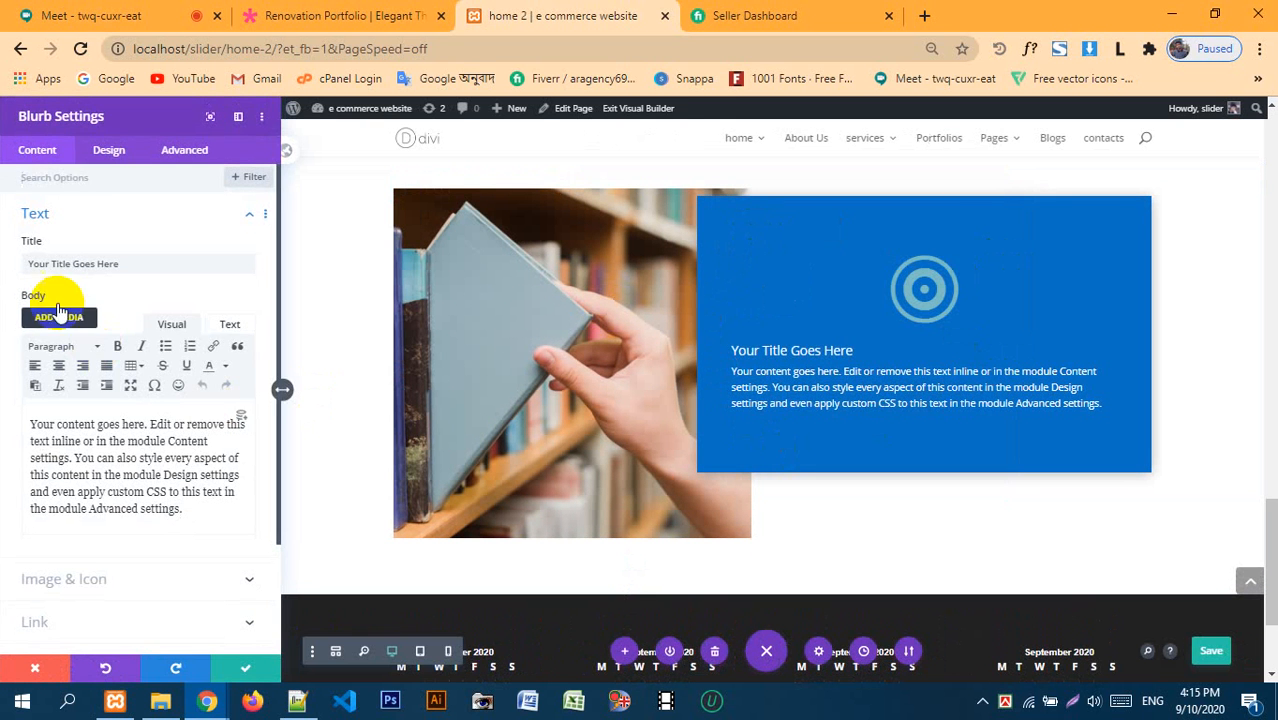
pyautogui.click(104, 156)
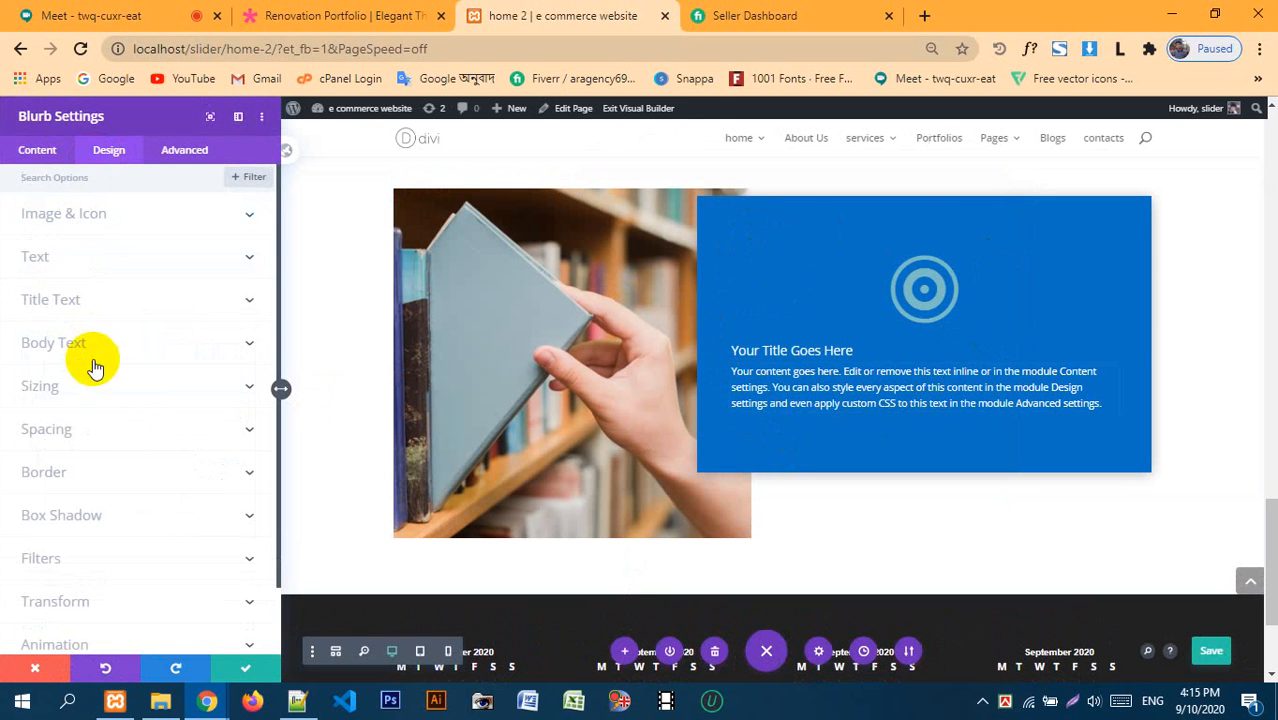
pyautogui.click(101, 434)
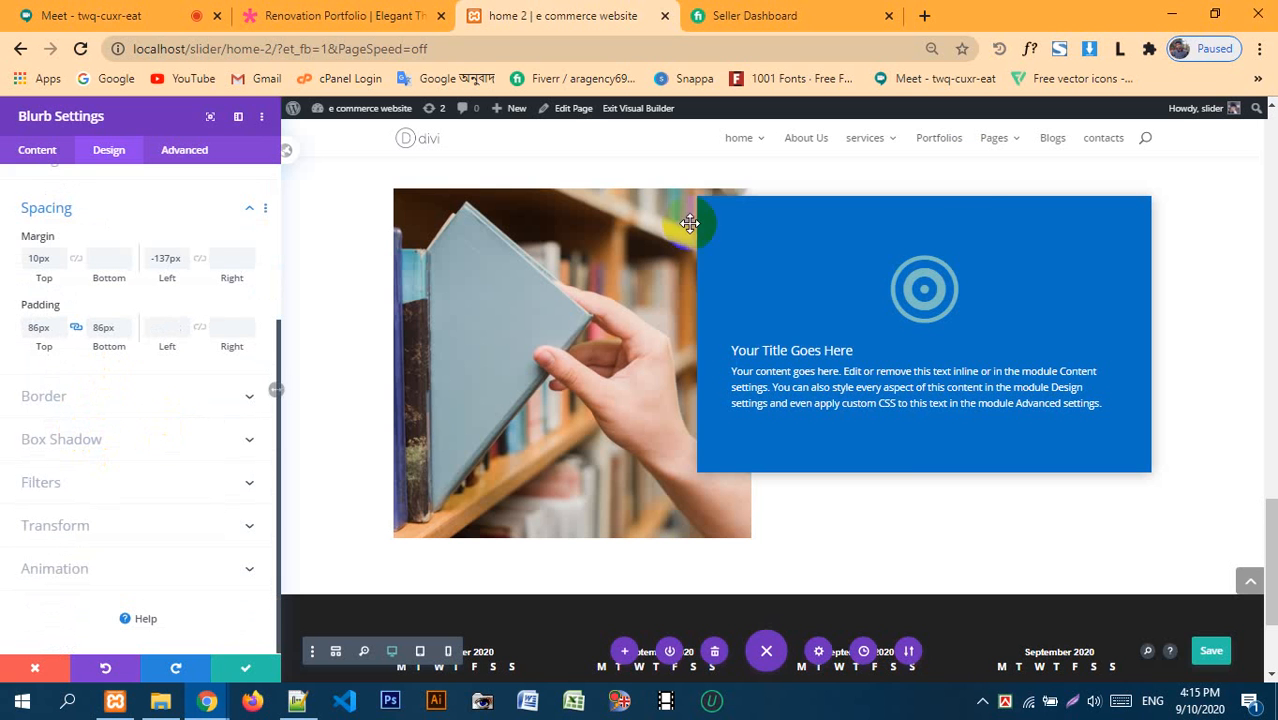
pyautogui.scroll(1, 1005, 507)
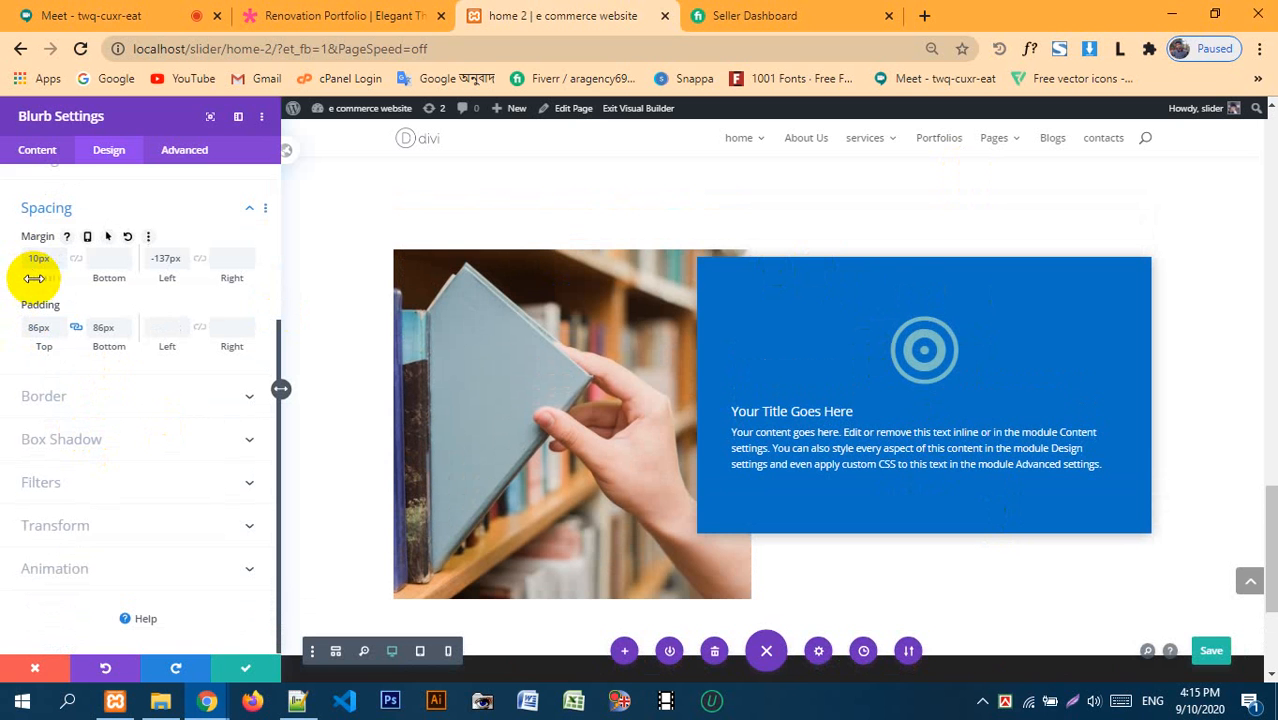
pyautogui.moveTo(35, 280); pyautogui.dragTo(78, 283)
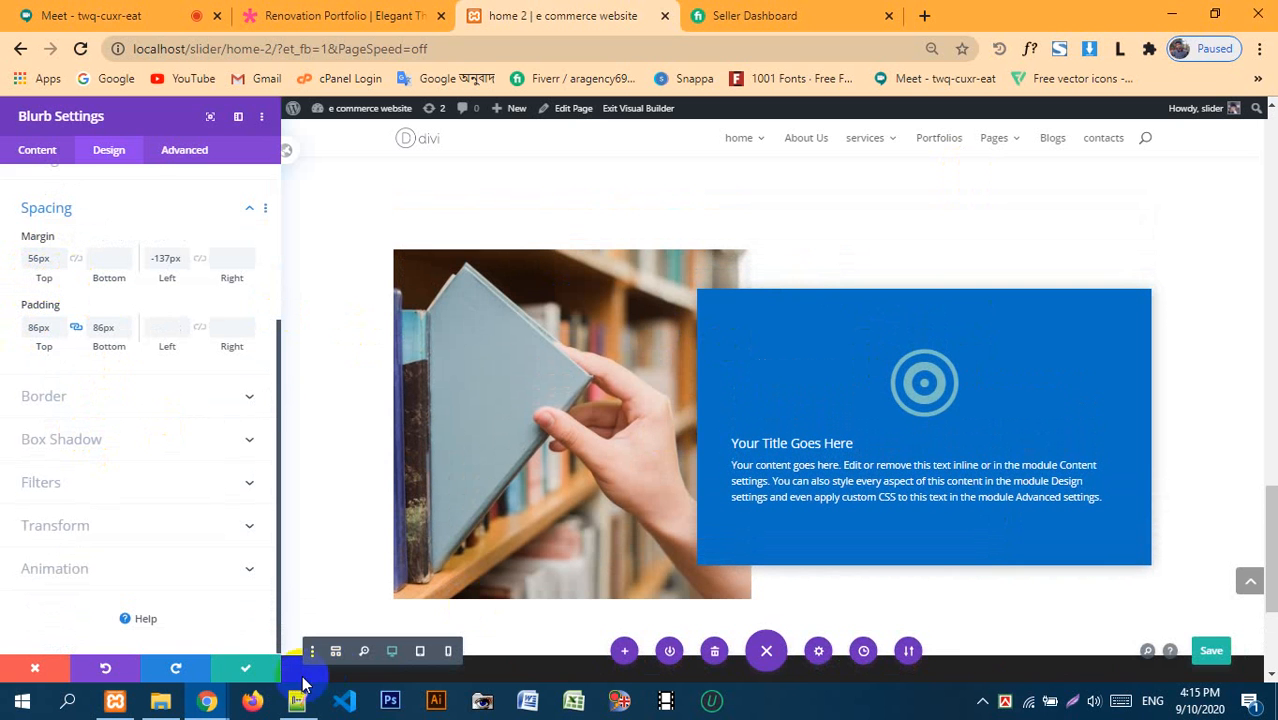
pyautogui.click(265, 668)
pyautogui.scroll(-1, 1153, 390)
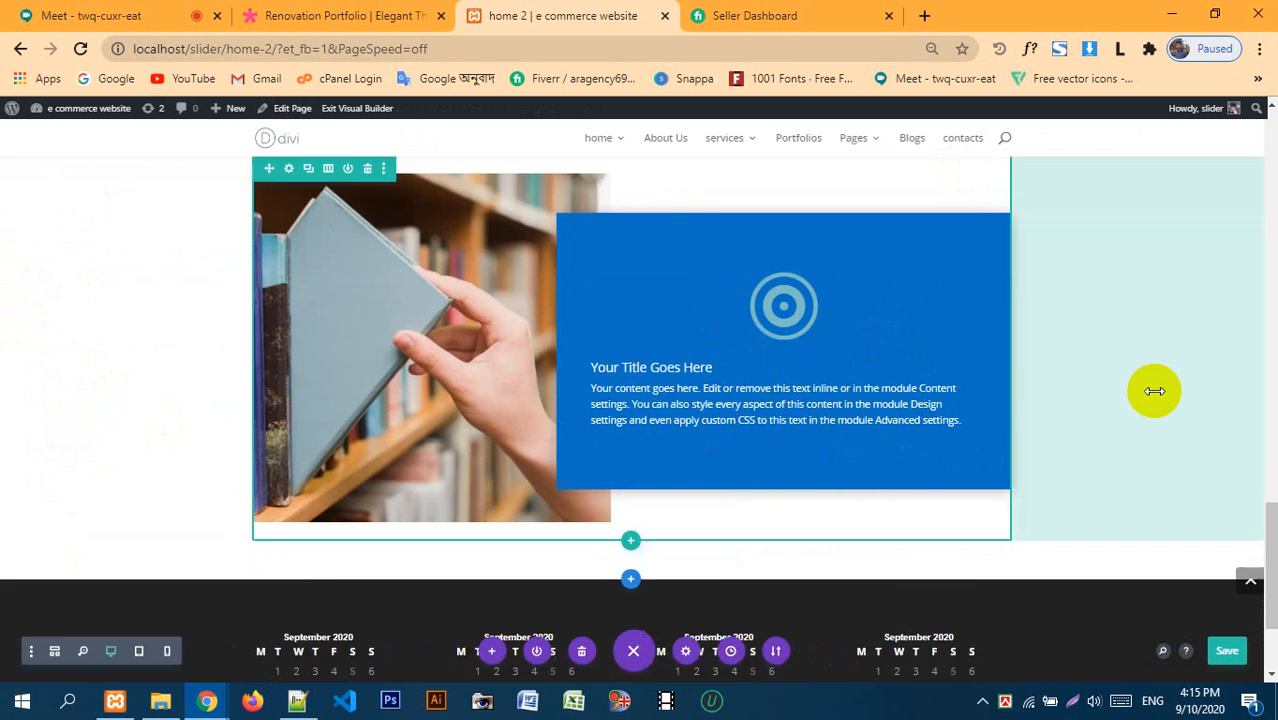
pyautogui.scroll(5, 1150, 398)
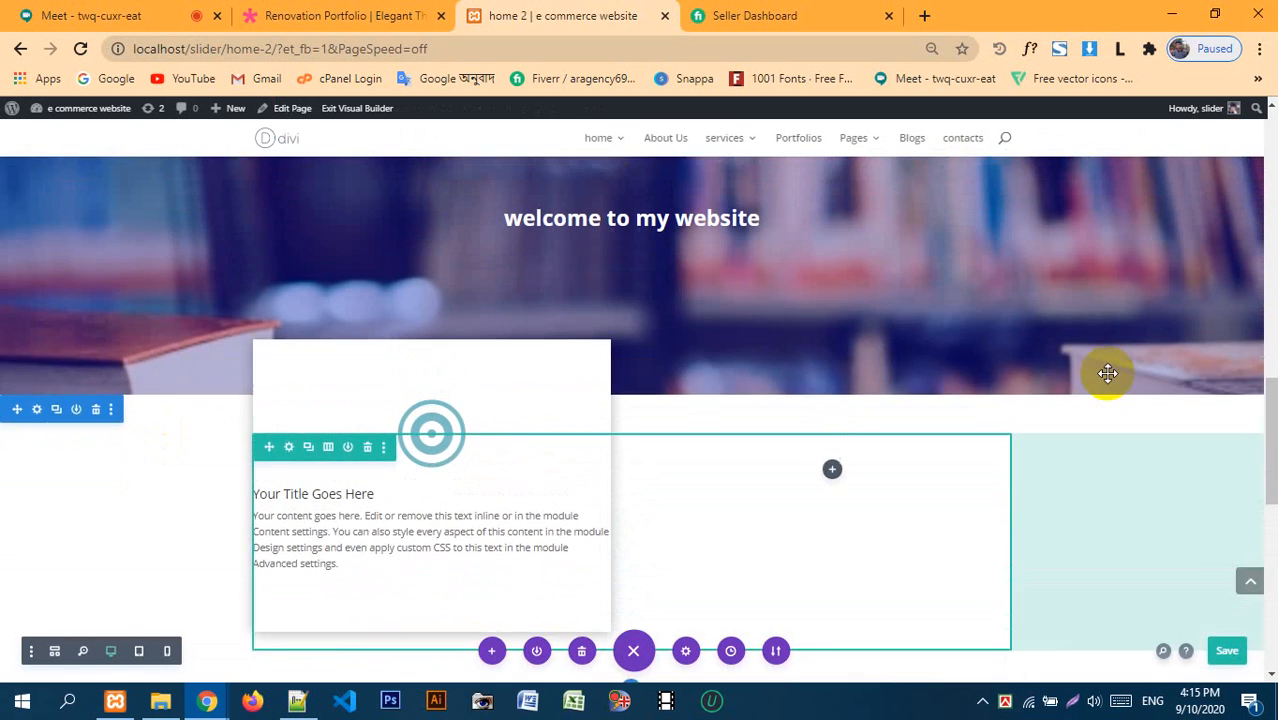
pyautogui.scroll(-5, 839, 334)
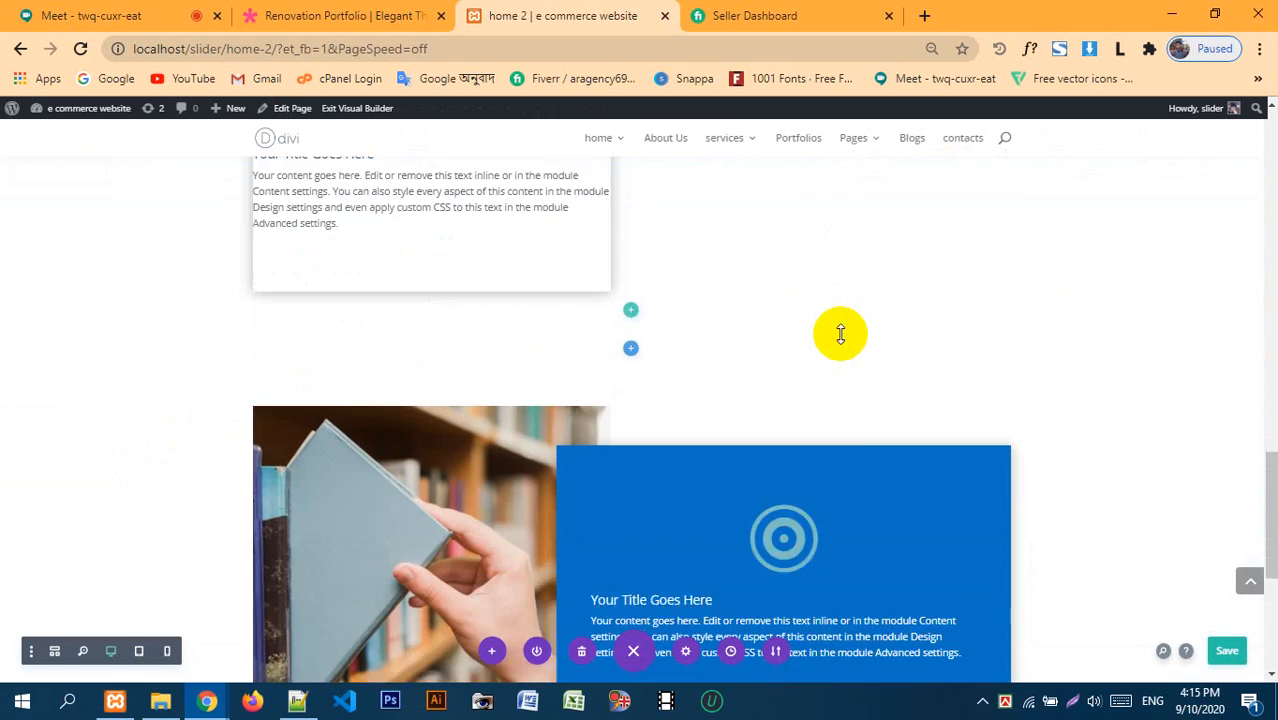
pyautogui.scroll(-1, 799, 334)
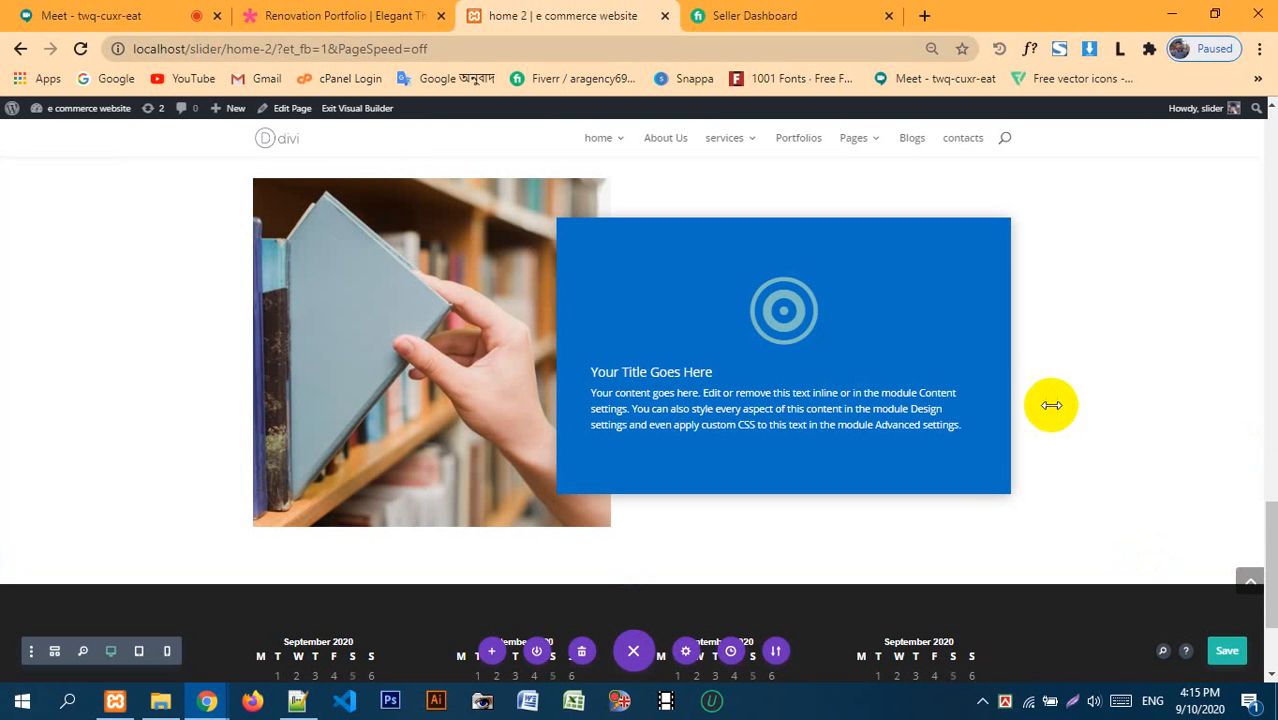
pyautogui.scroll(3, 1051, 405)
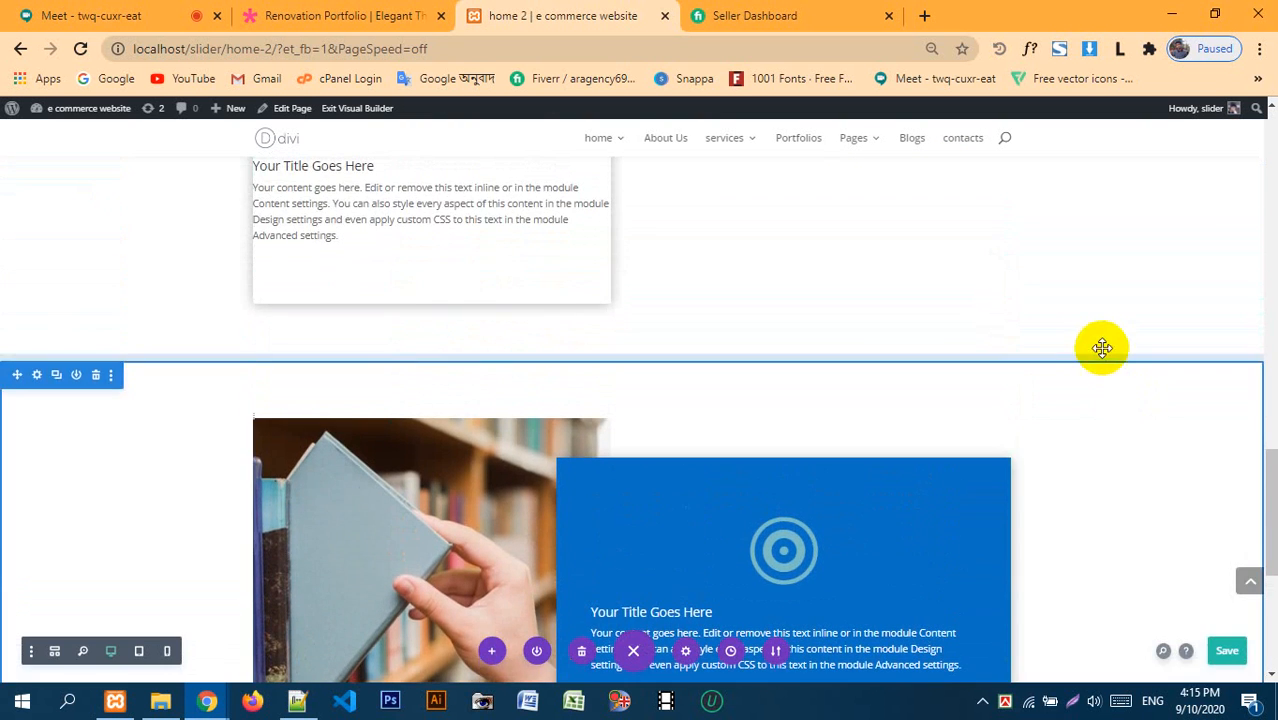
pyautogui.scroll(1, 875, 310)
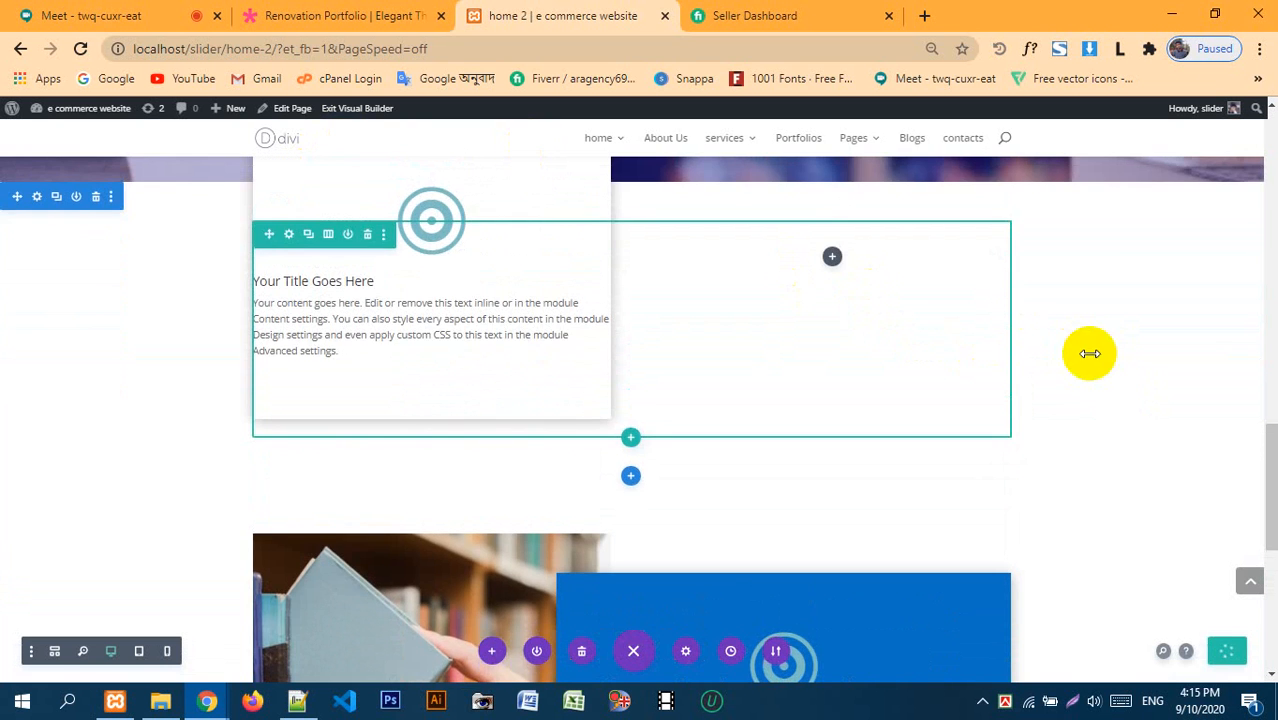
pyautogui.scroll(2, 1089, 353)
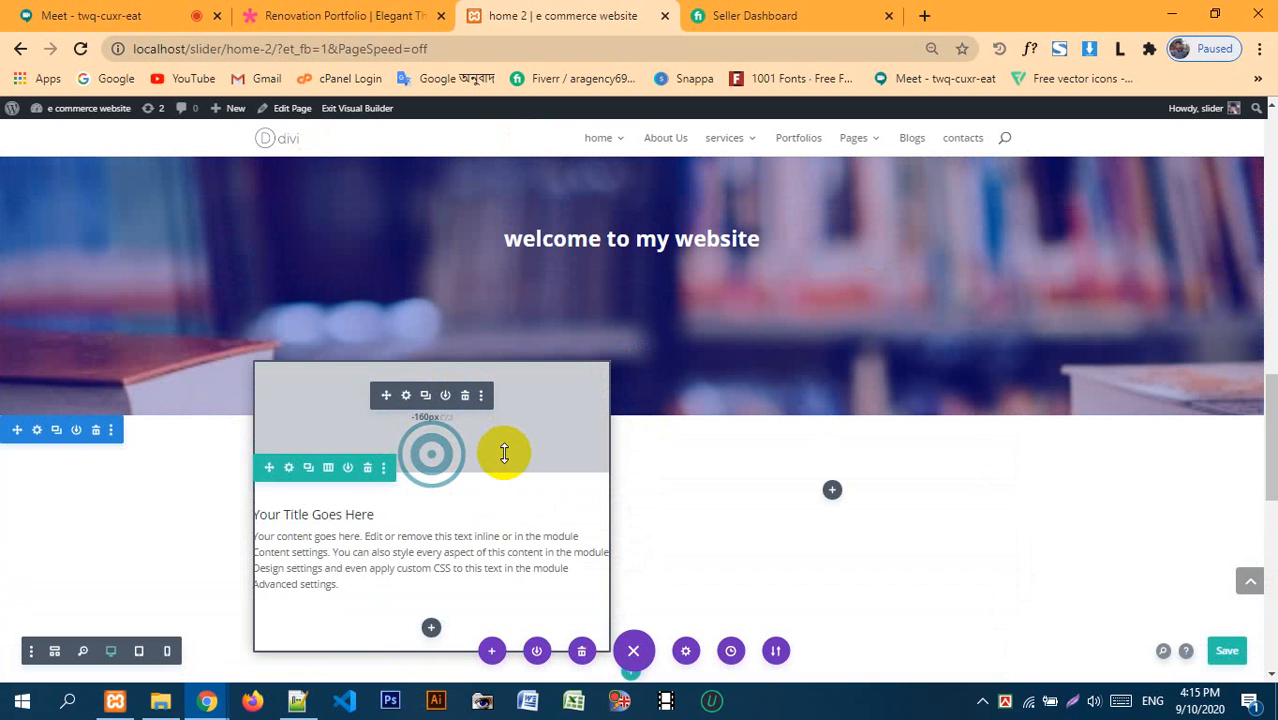
pyautogui.scroll(-1, 535, 412)
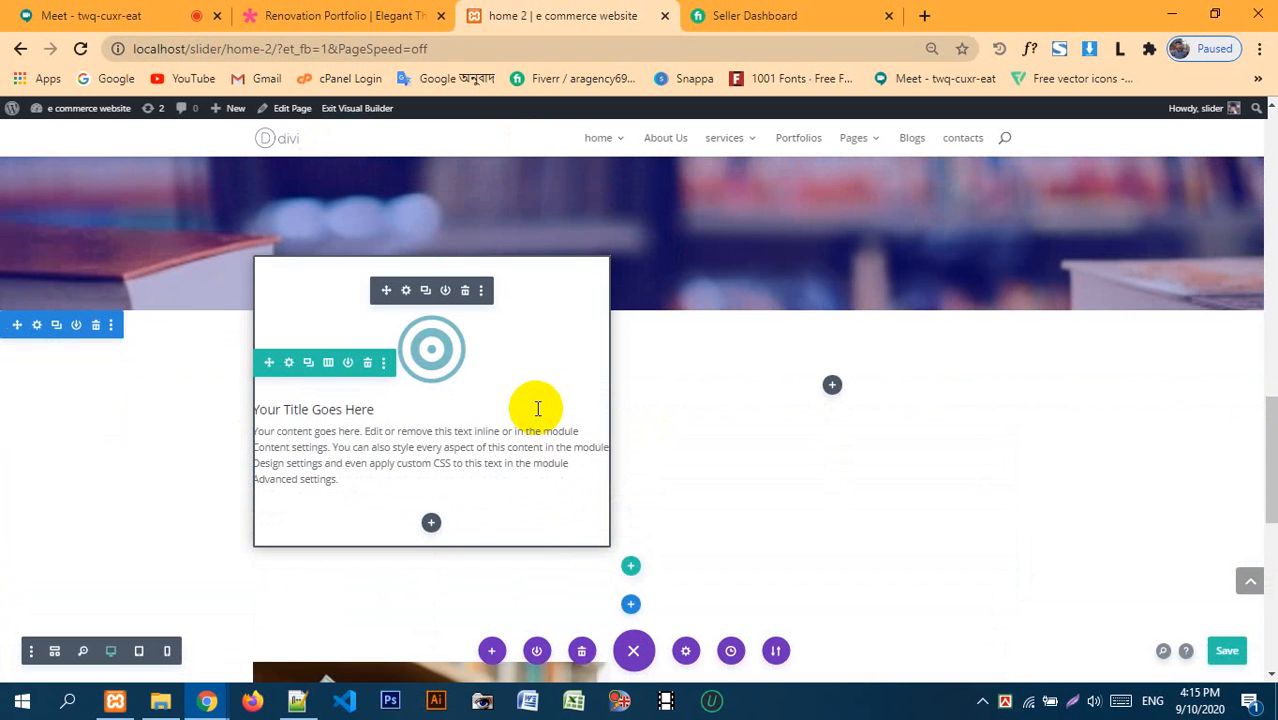
pyautogui.scroll(-4, 535, 397)
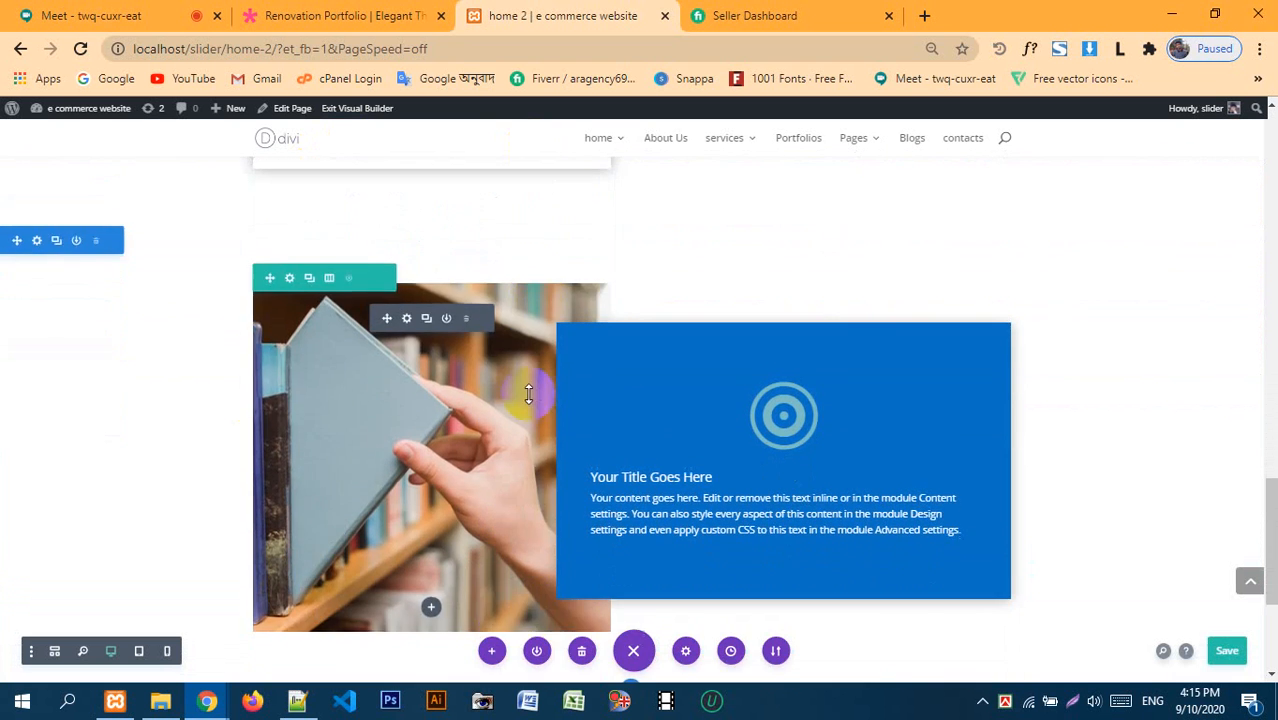
pyautogui.scroll(-1, 528, 393)
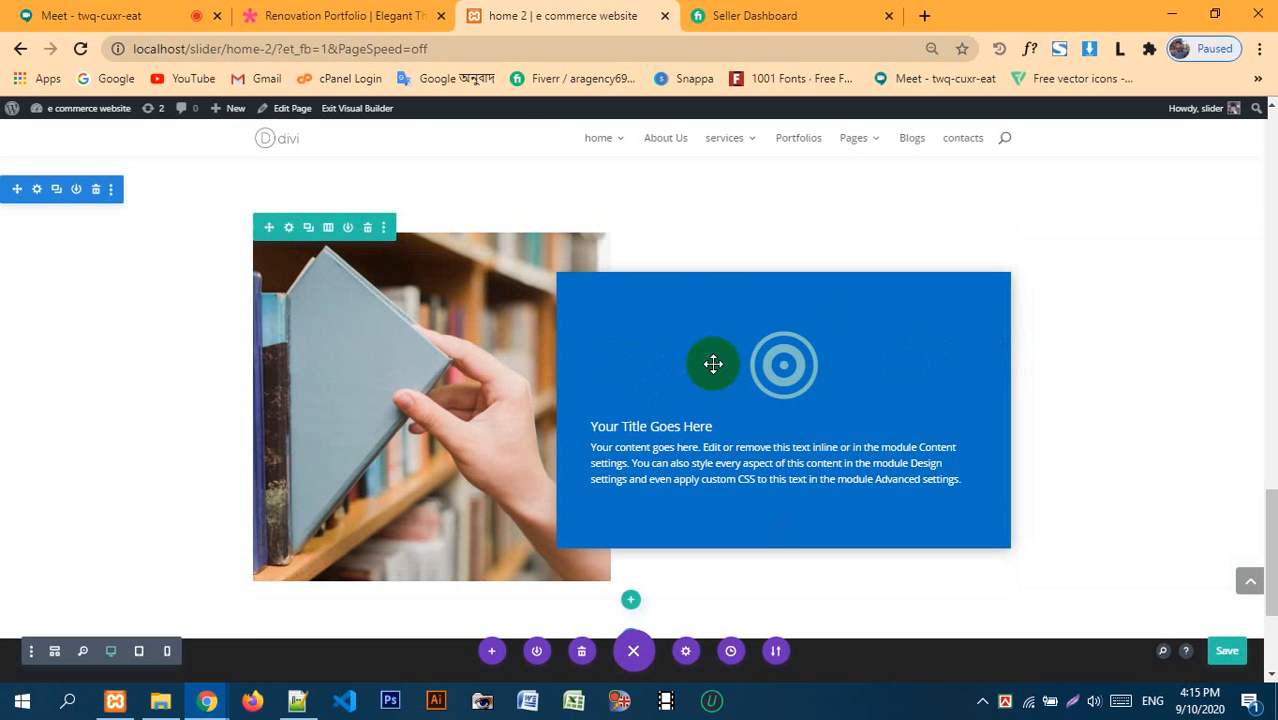
pyautogui.scroll(-2, 799, 322)
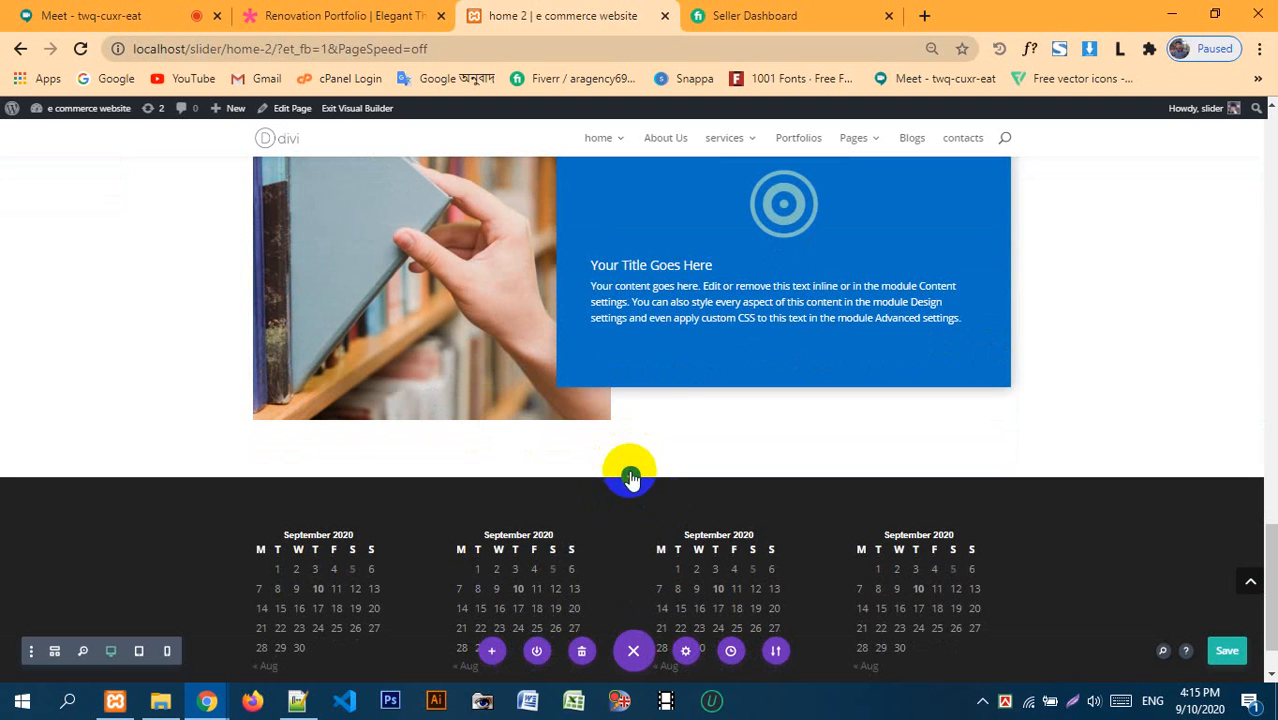
# - Insert a Regular section below the book-image section, just above the footer
pyautogui.click(632, 480)
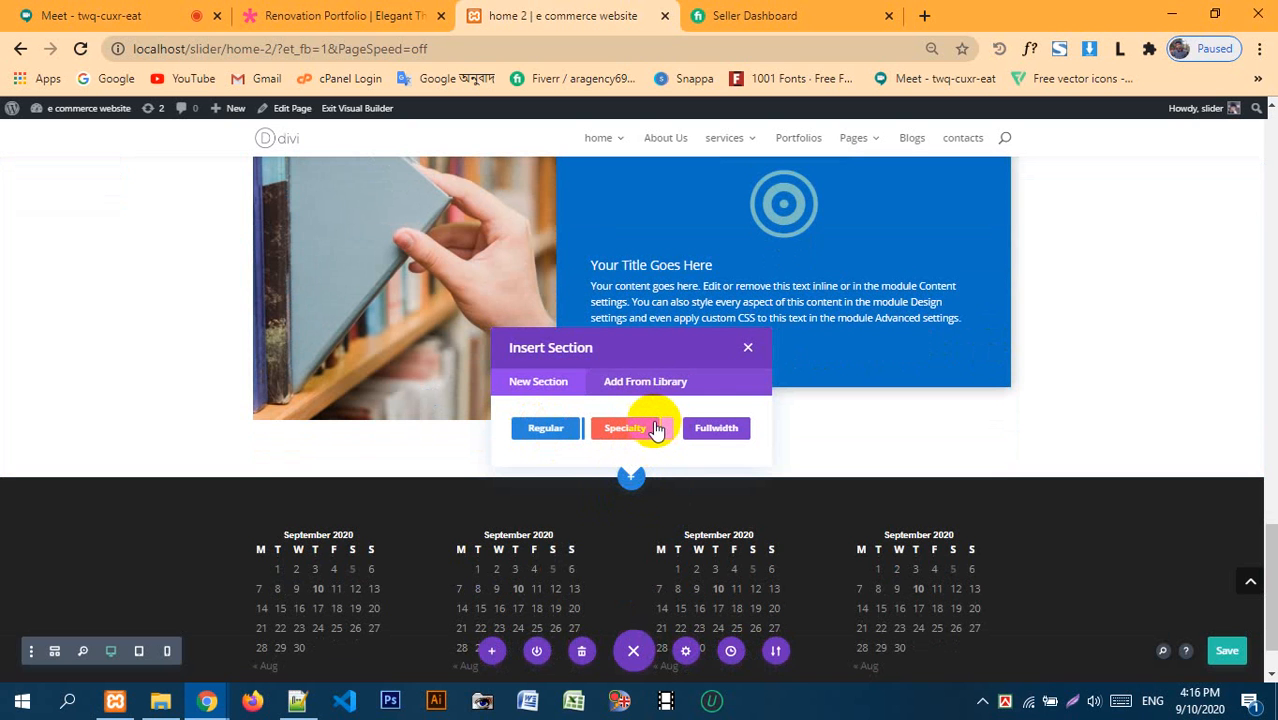
pyautogui.click(745, 350)
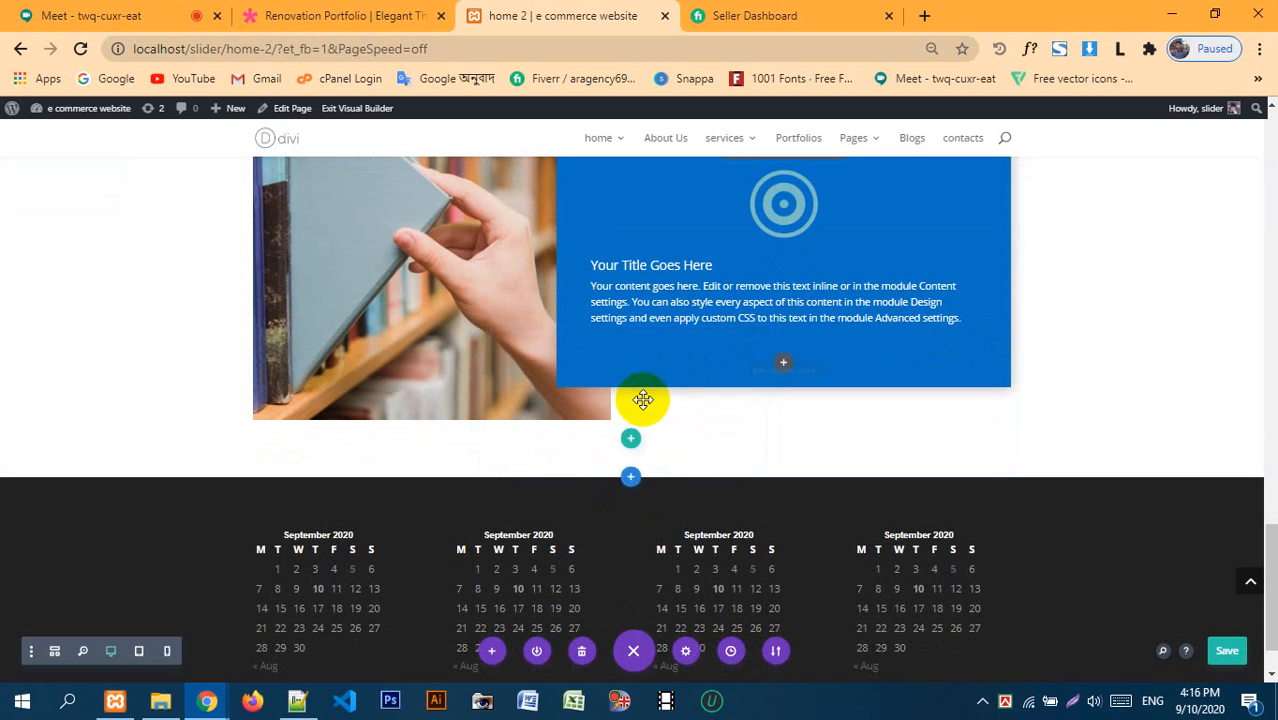
pyautogui.scroll(4, 1091, 444)
pyautogui.scroll(1, 1089, 442)
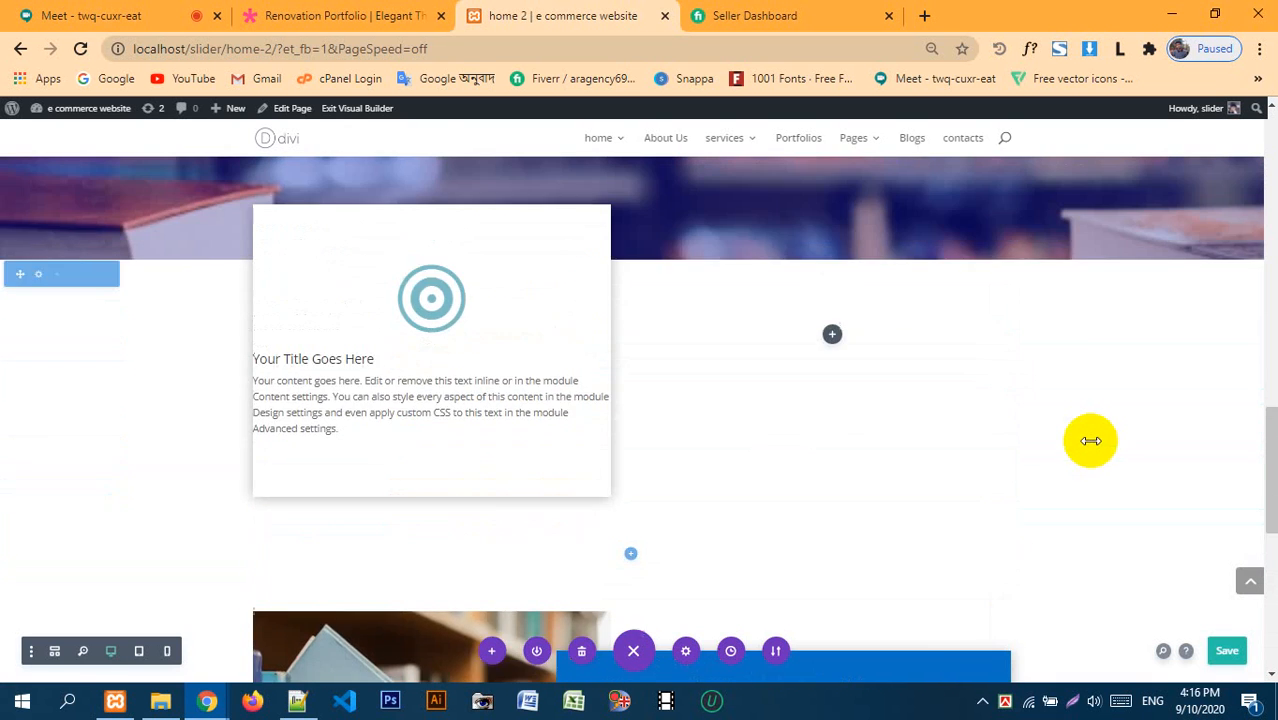
pyautogui.scroll(2, 633, 404)
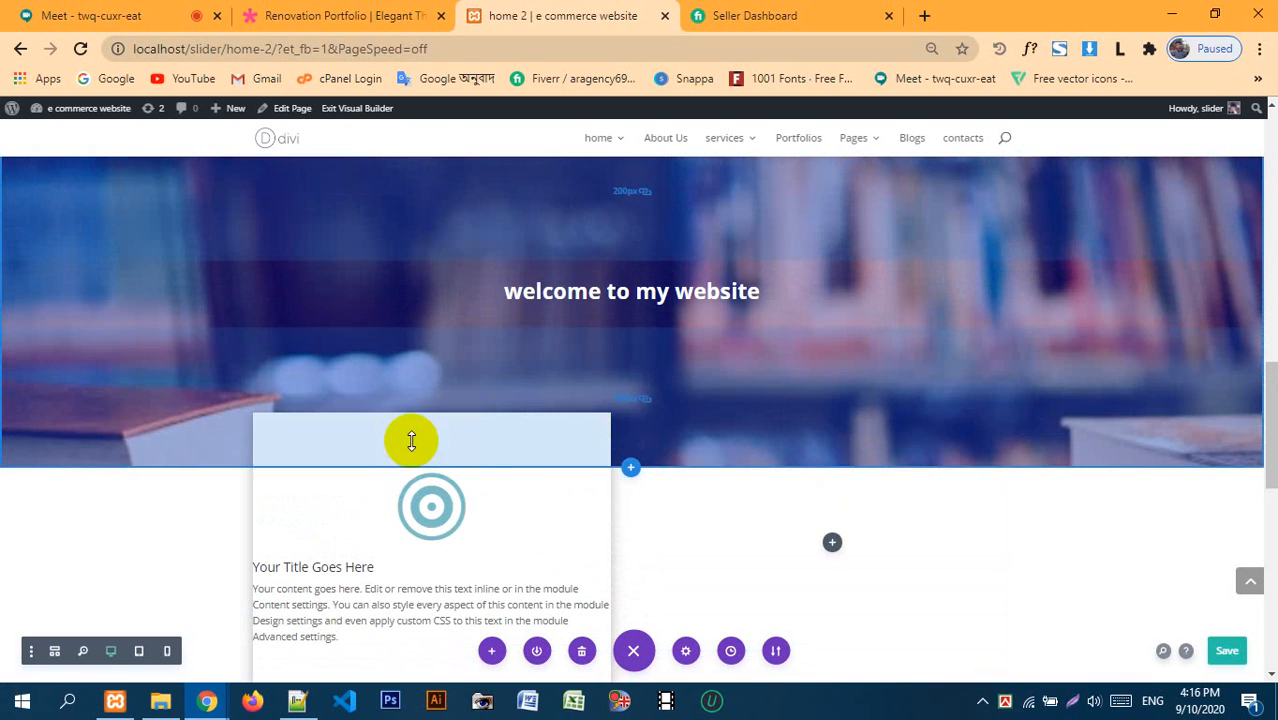
pyautogui.scroll(-1, 398, 513)
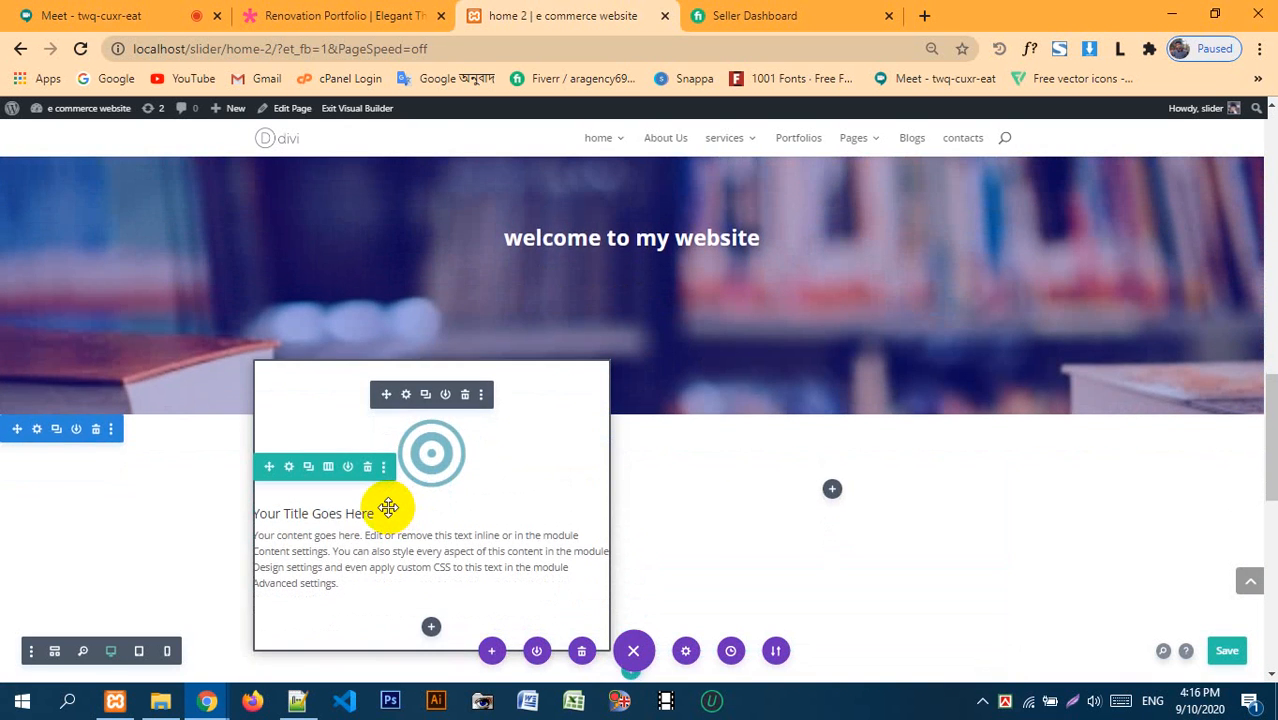
pyautogui.scroll(-3, 385, 503)
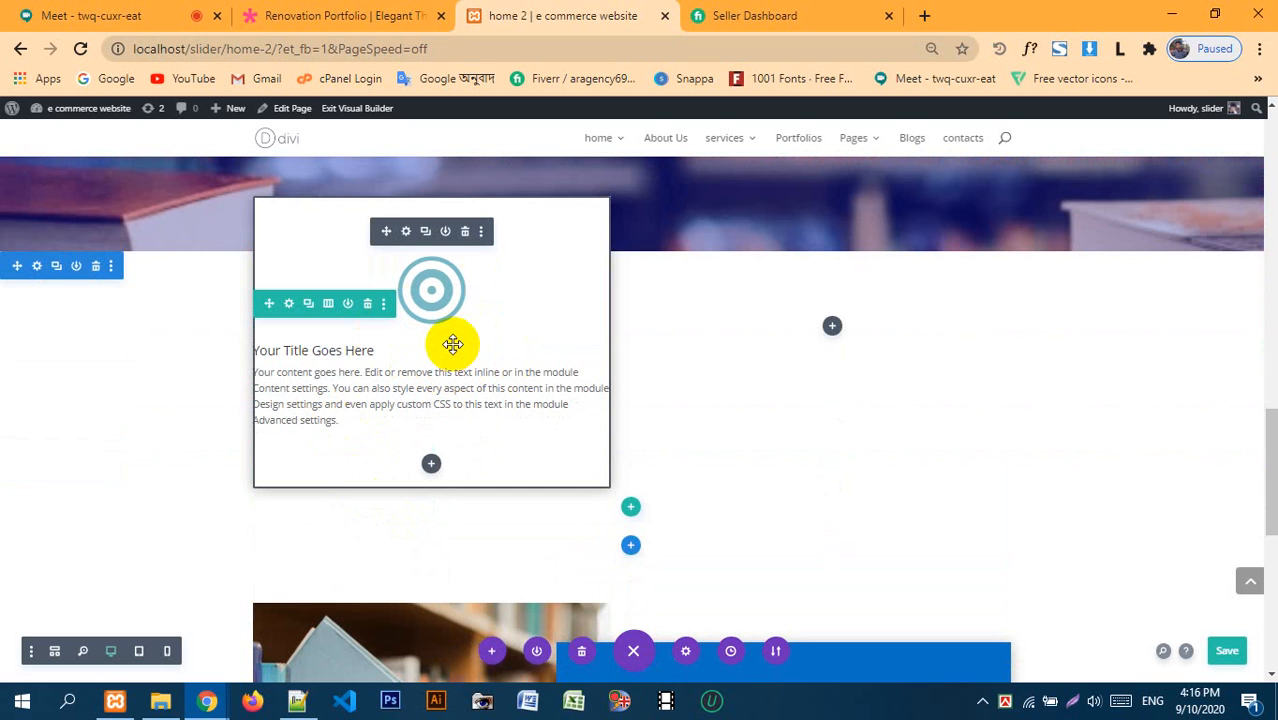
pyautogui.scroll(-6, 579, 408)
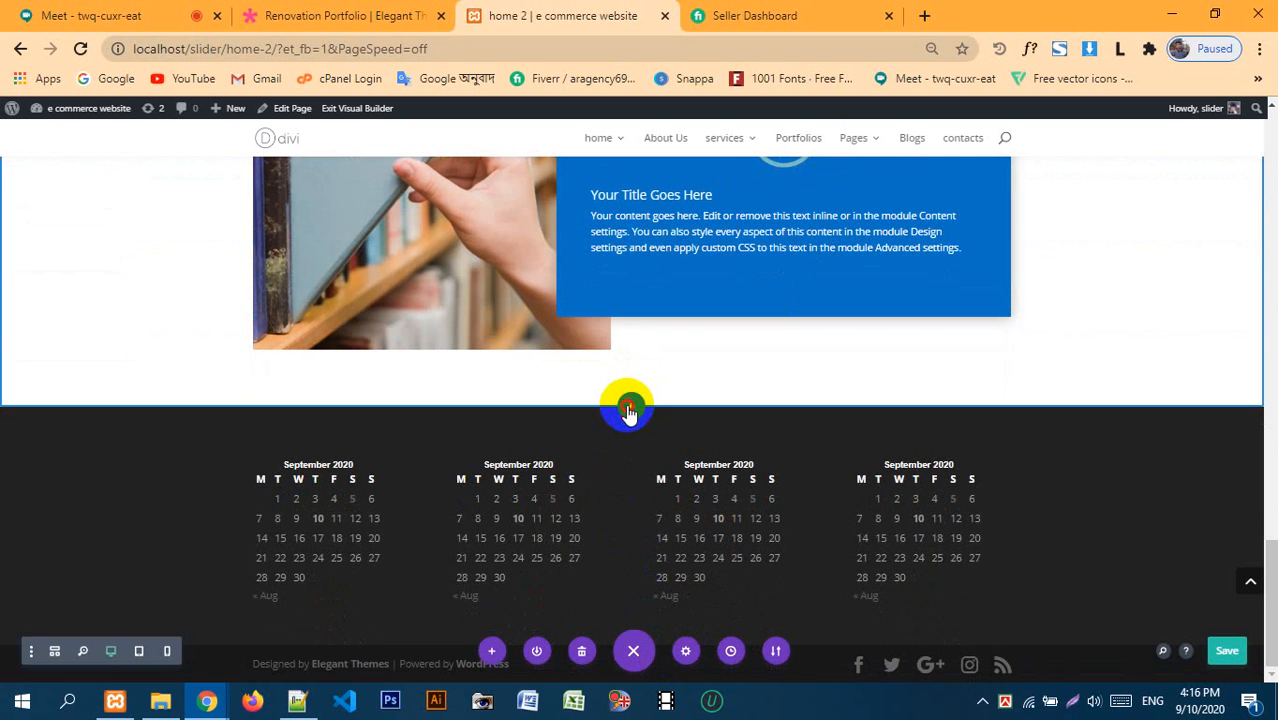
pyautogui.click(628, 408)
pyautogui.click(549, 370)
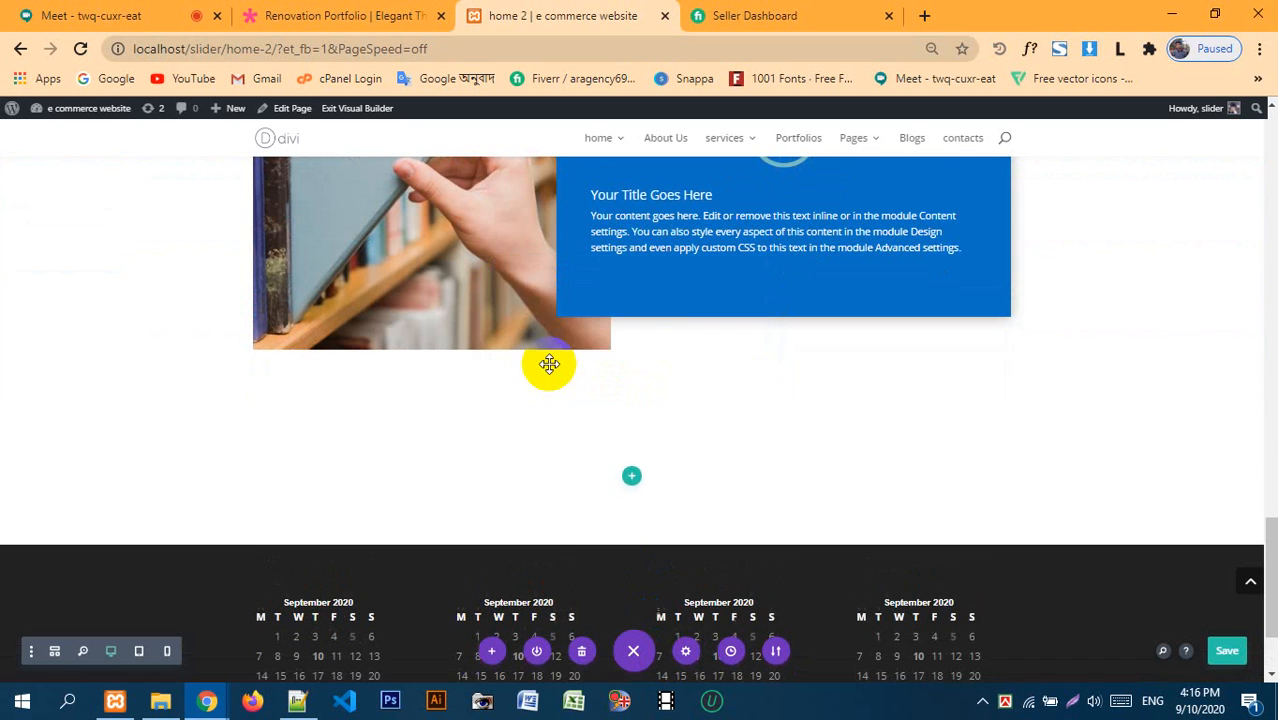
# - Add an empty one-column row to the new section, then scroll up to Location/Google Map
pyautogui.click(537, 234)
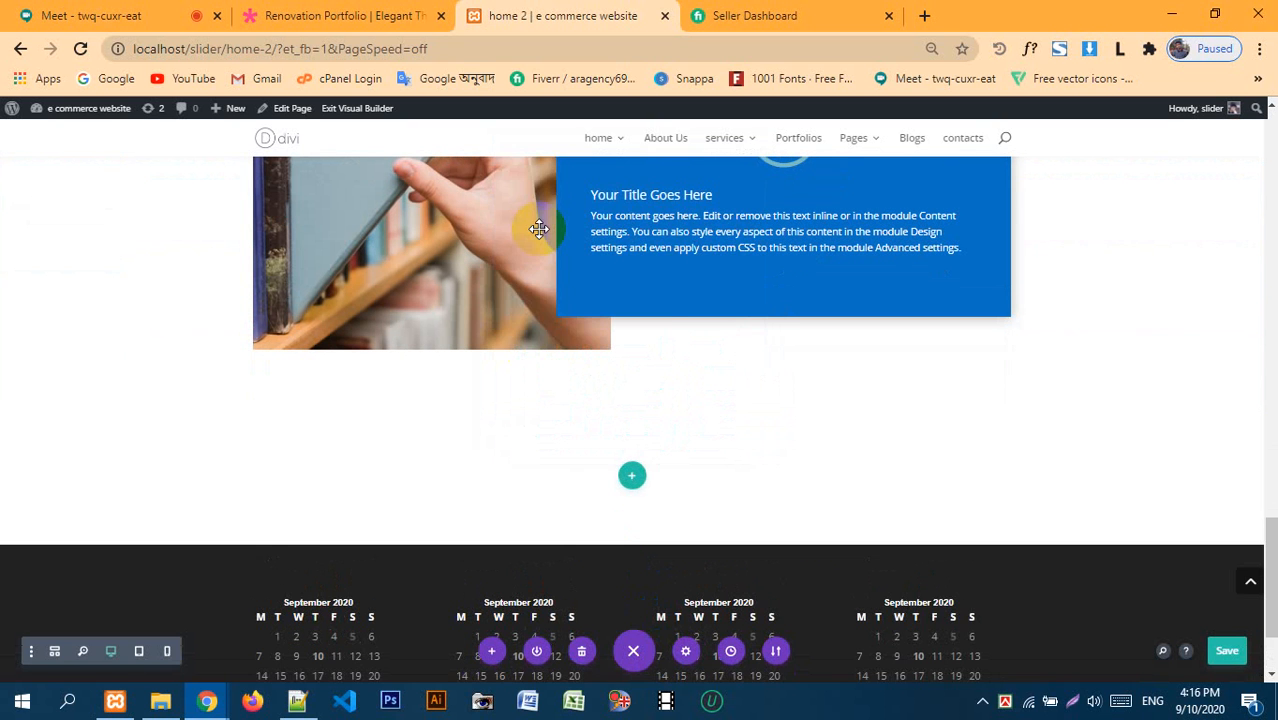
pyautogui.click(686, 506)
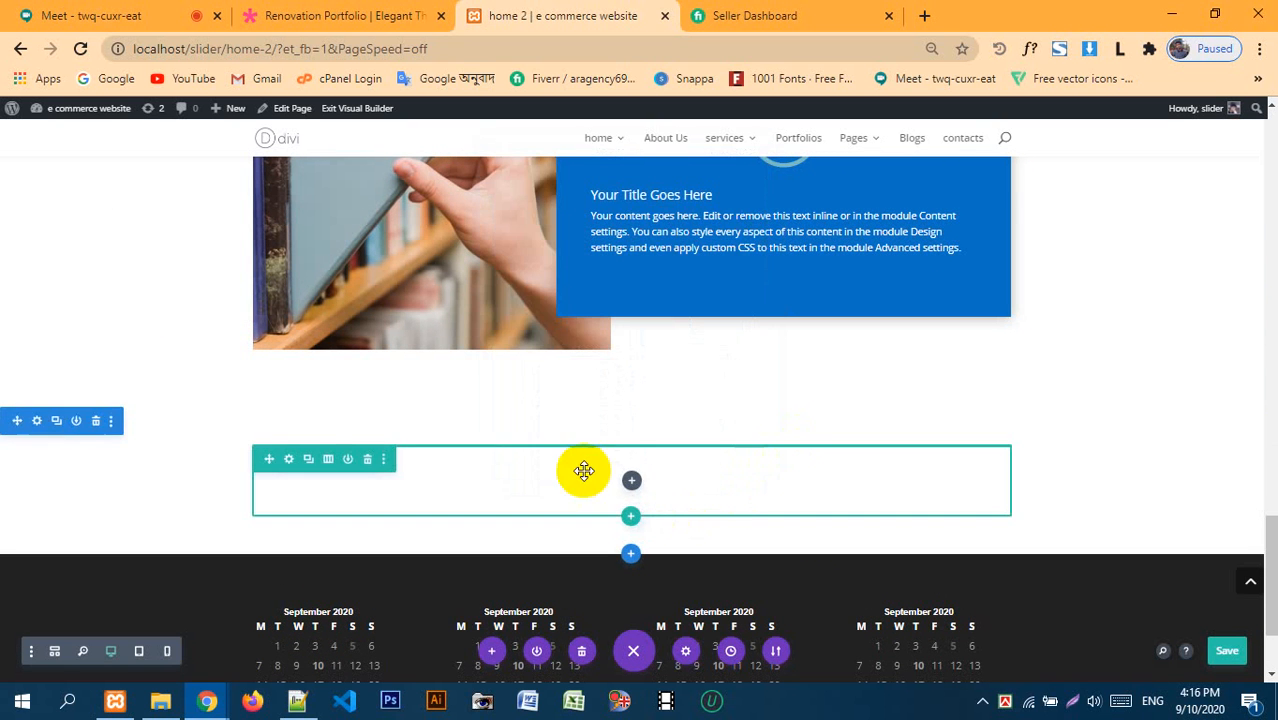
pyautogui.scroll(5, 655, 485)
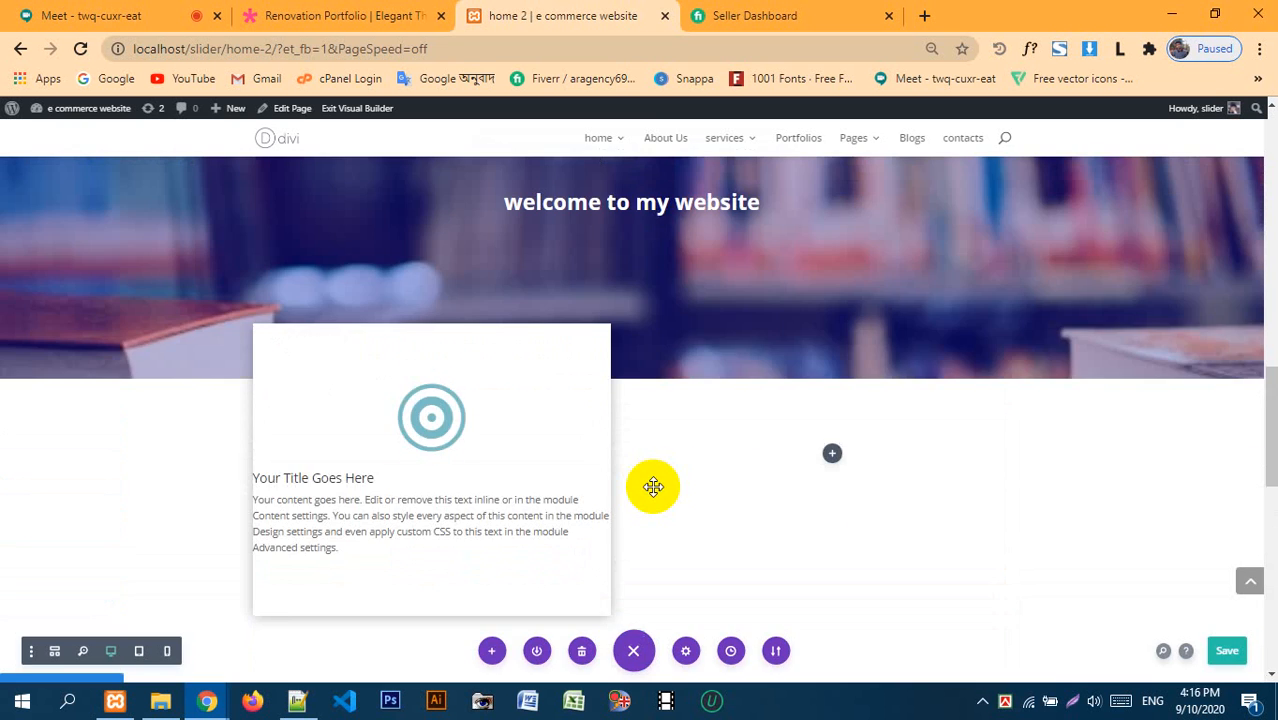
pyautogui.scroll(3, 652, 487)
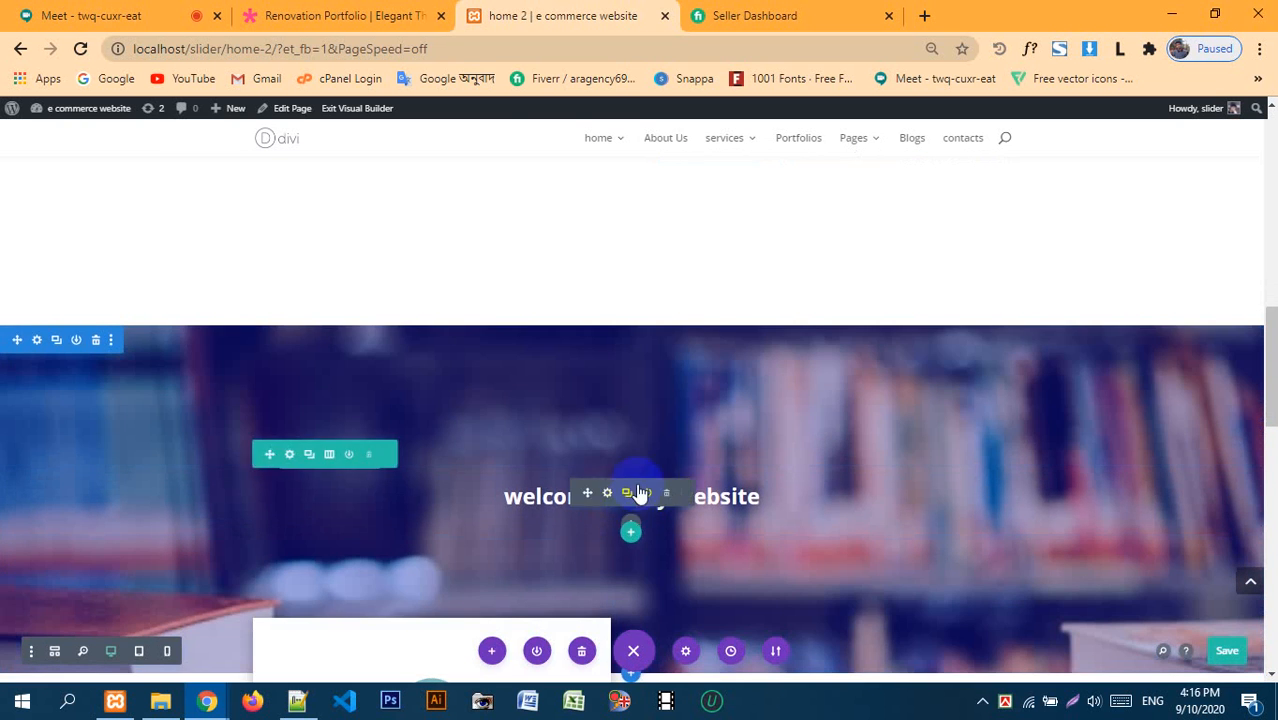
pyautogui.moveTo(665, 514); pyautogui.dragTo(419, 511)
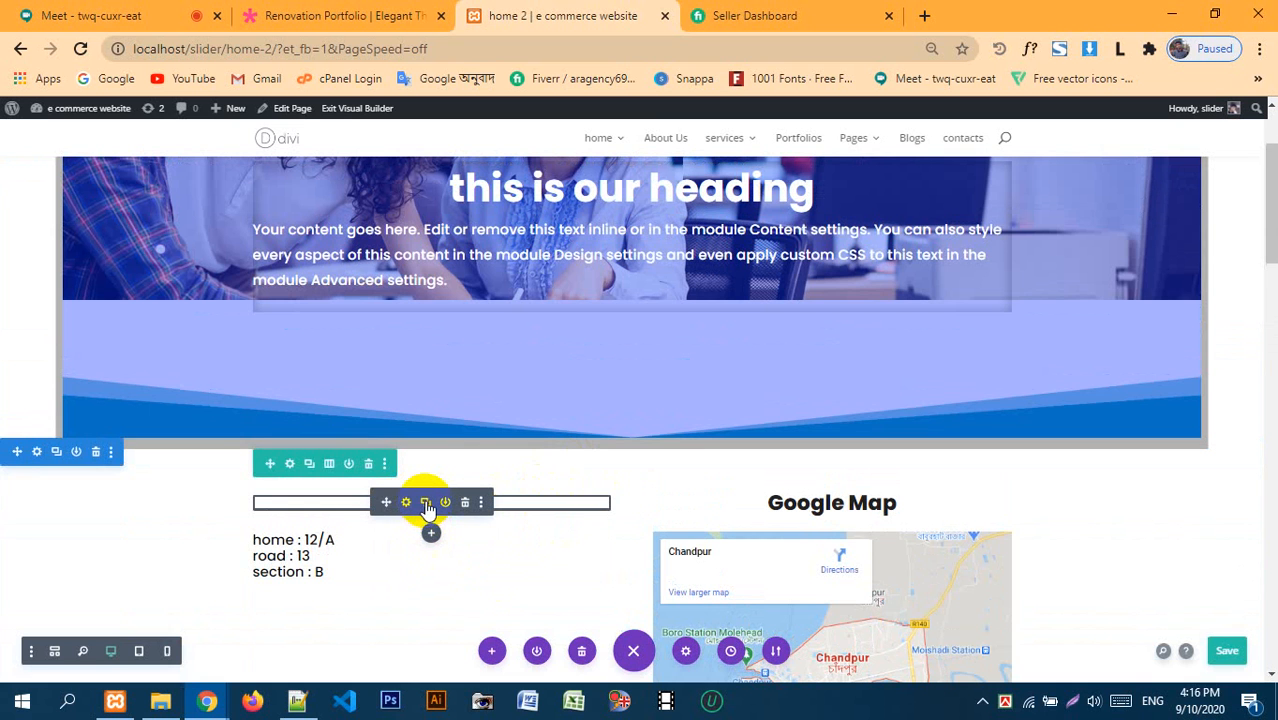
# - Duplicate the Location heading module and drop the copy into the new empty row
pyautogui.click(425, 503)
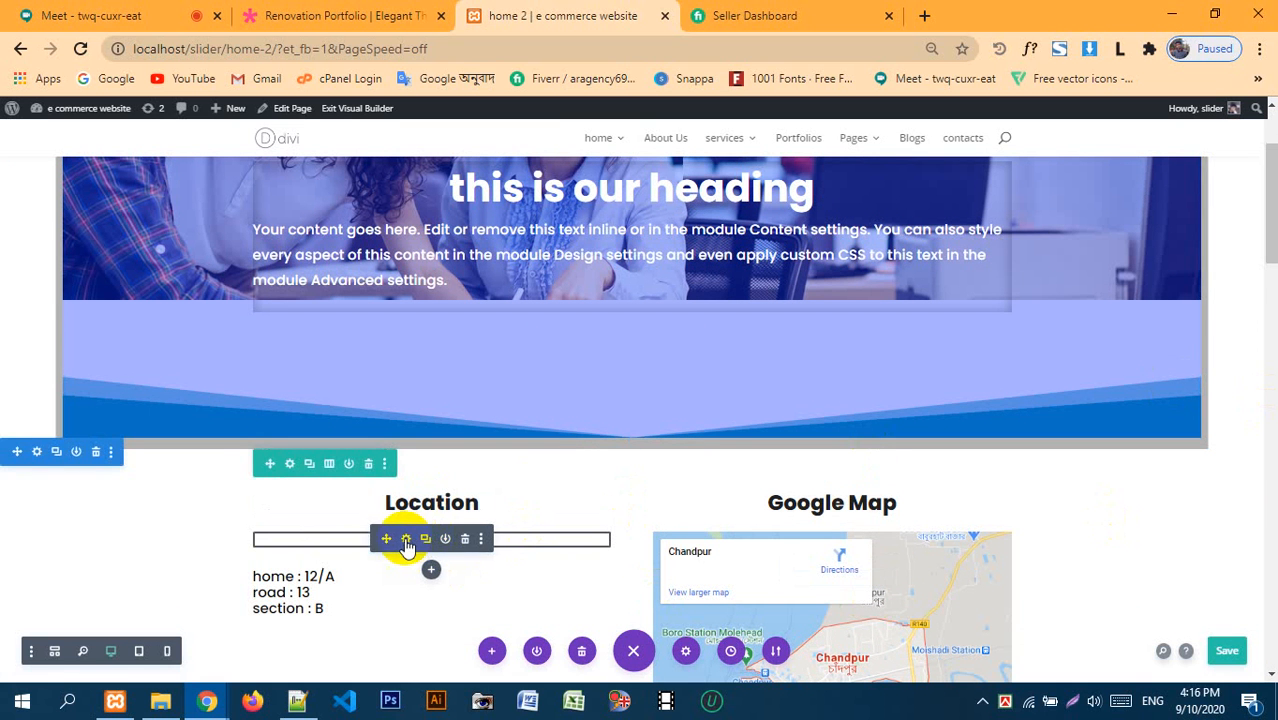
pyautogui.moveTo(384, 537); pyautogui.dragTo(650, 437)
pyautogui.scroll(-2, 366, 549)
pyautogui.scroll(-11, 365, 547)
pyautogui.scroll(-6, 356, 531)
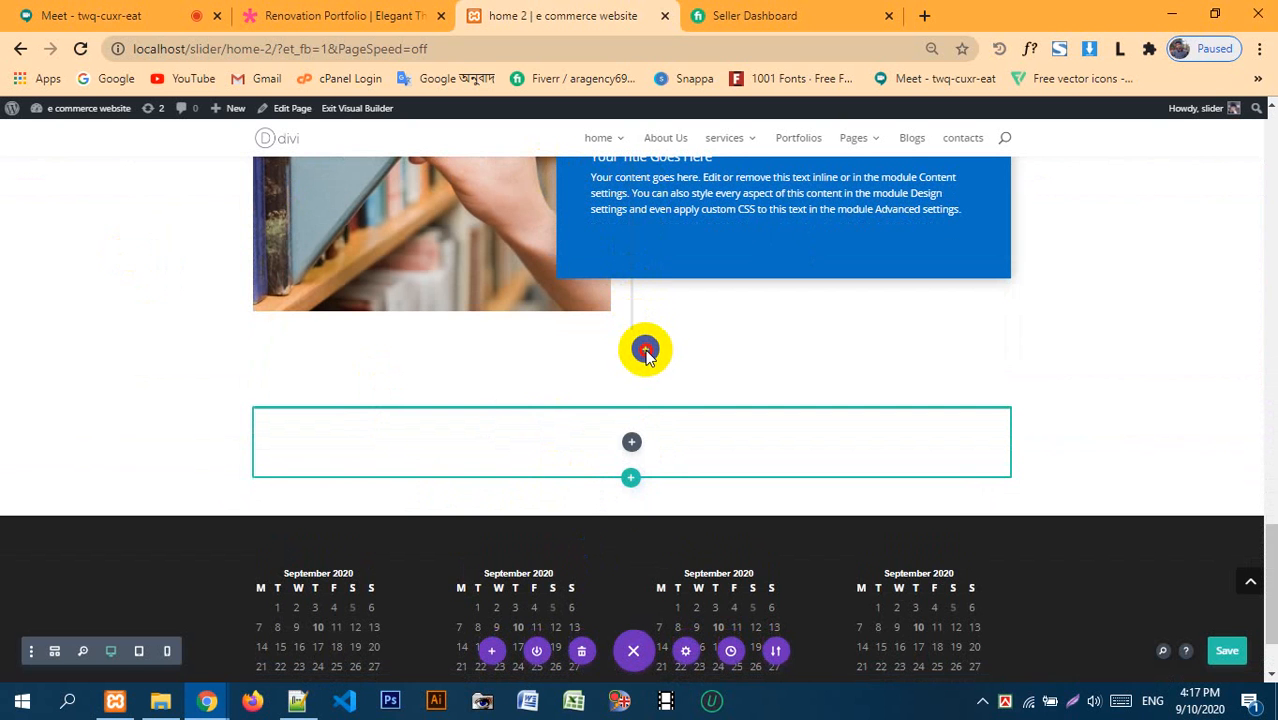
pyautogui.moveTo(636, 419)
pyautogui.mouseDown()
pyautogui.moveTo(632, 437)
pyautogui.moveTo(686, 421)
pyautogui.moveTo(647, 442)
pyautogui.mouseUp()
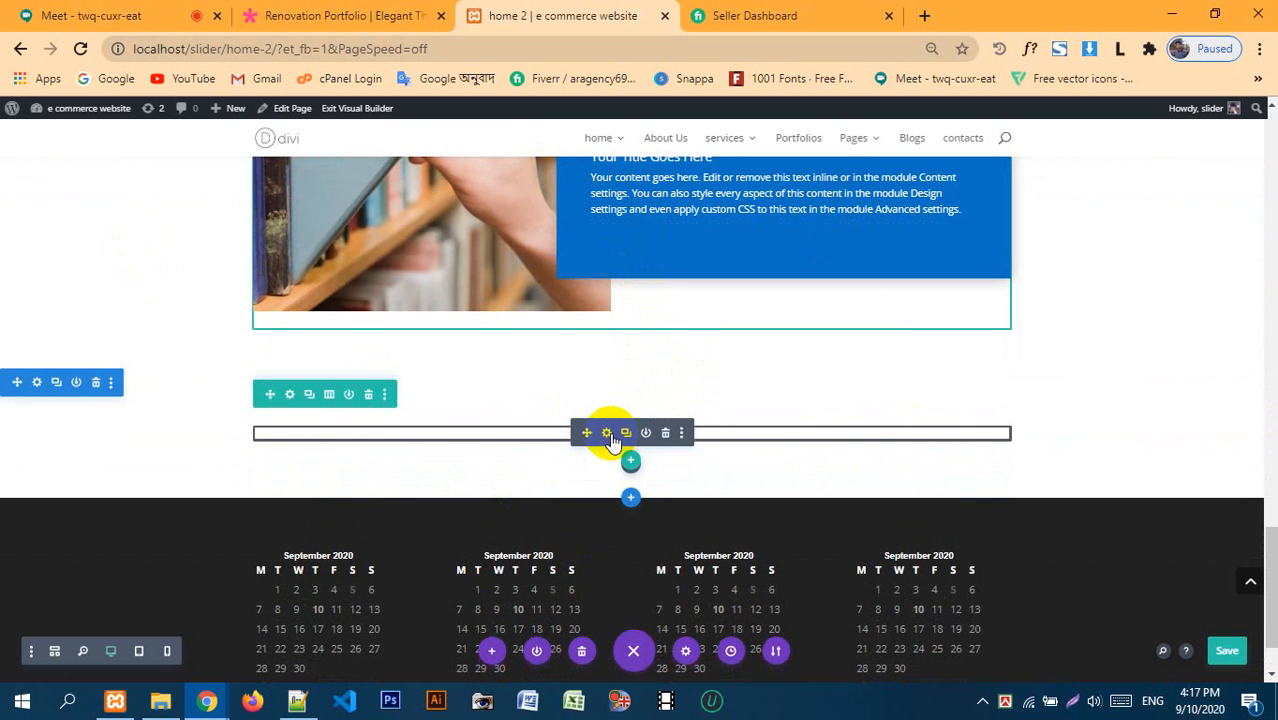
# - Replace the copied heading's text 'Location' with 'my new heading' and save
pyautogui.click(606, 433)
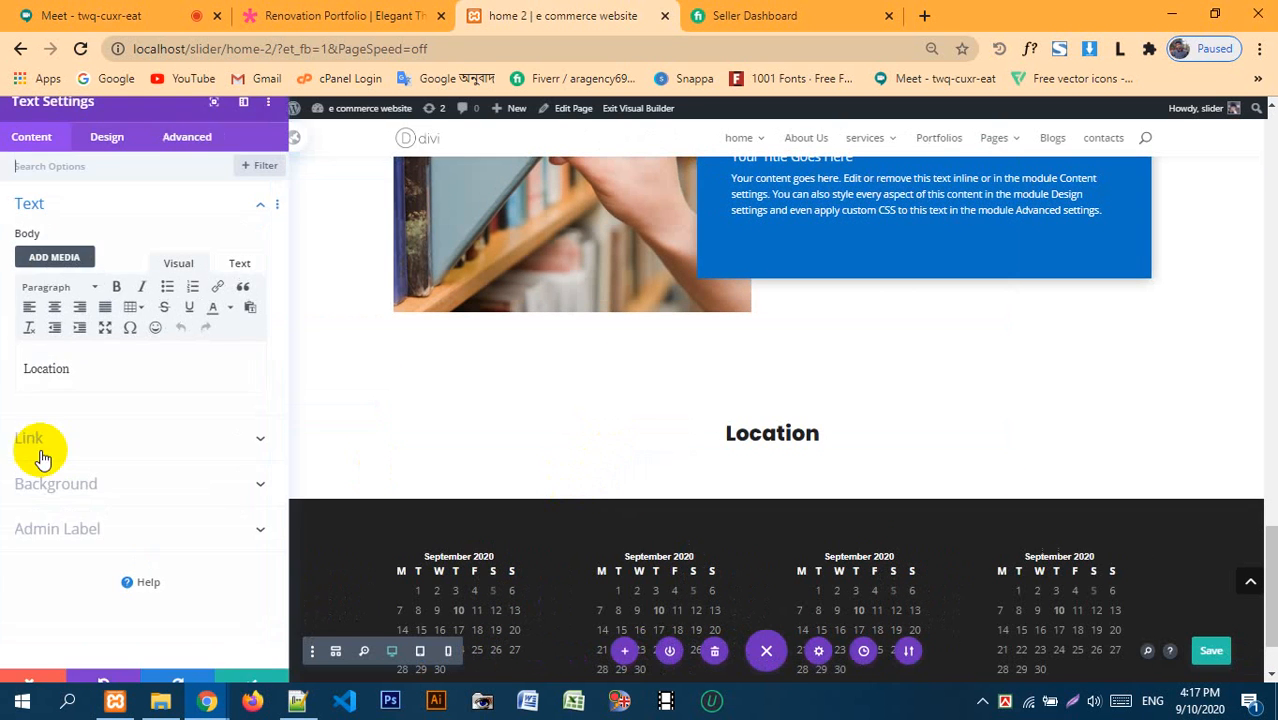
pyautogui.moveTo(116, 376); pyautogui.dragTo(10, 375)
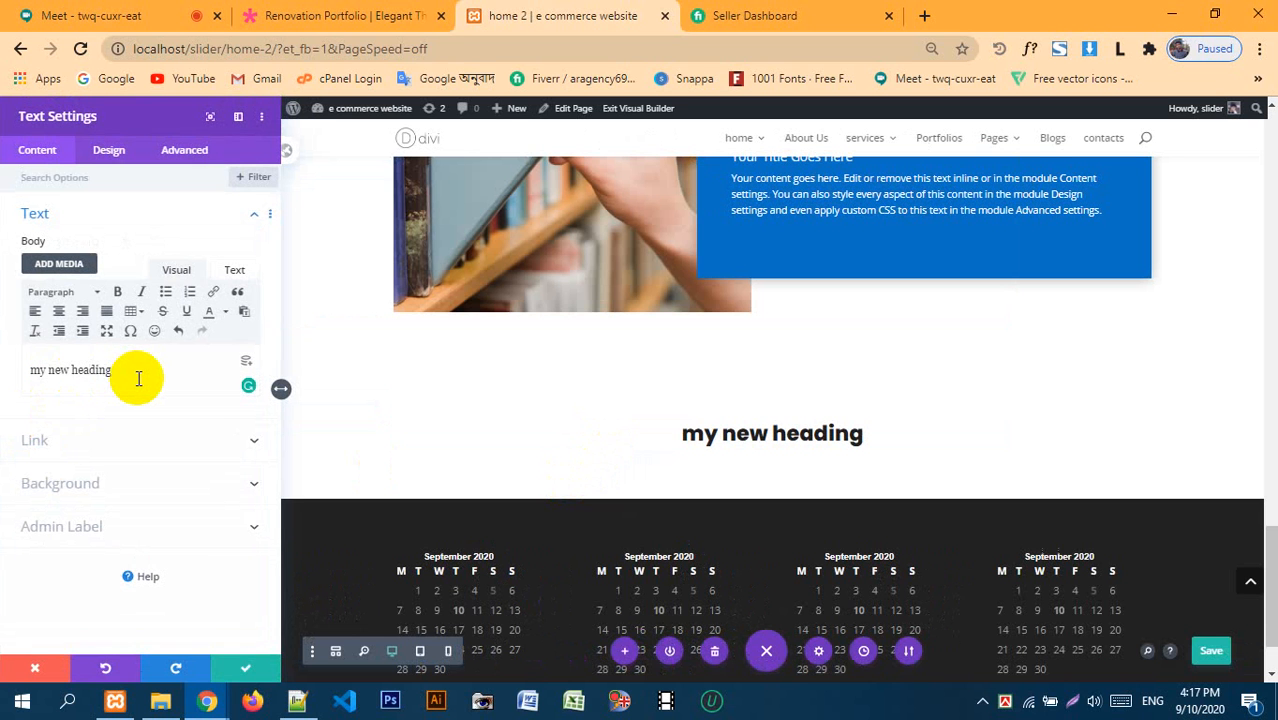
pyautogui.click(258, 672)
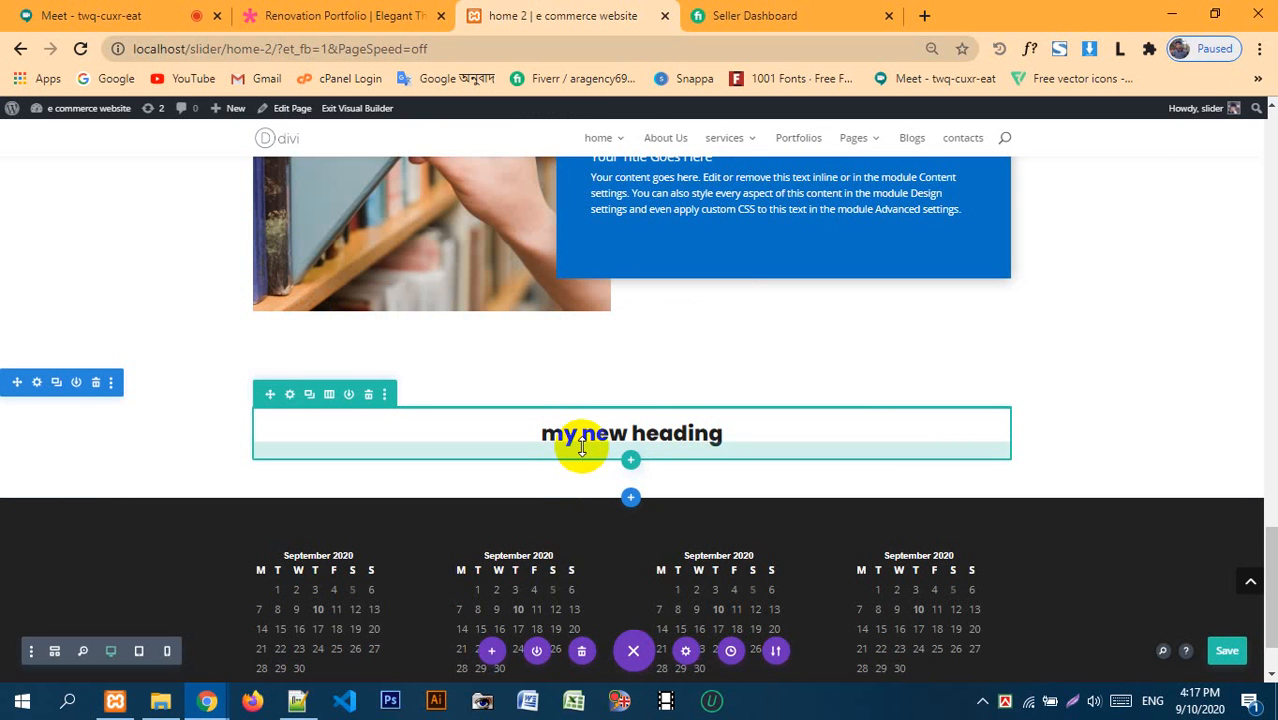
pyautogui.scroll(10, 581, 445)
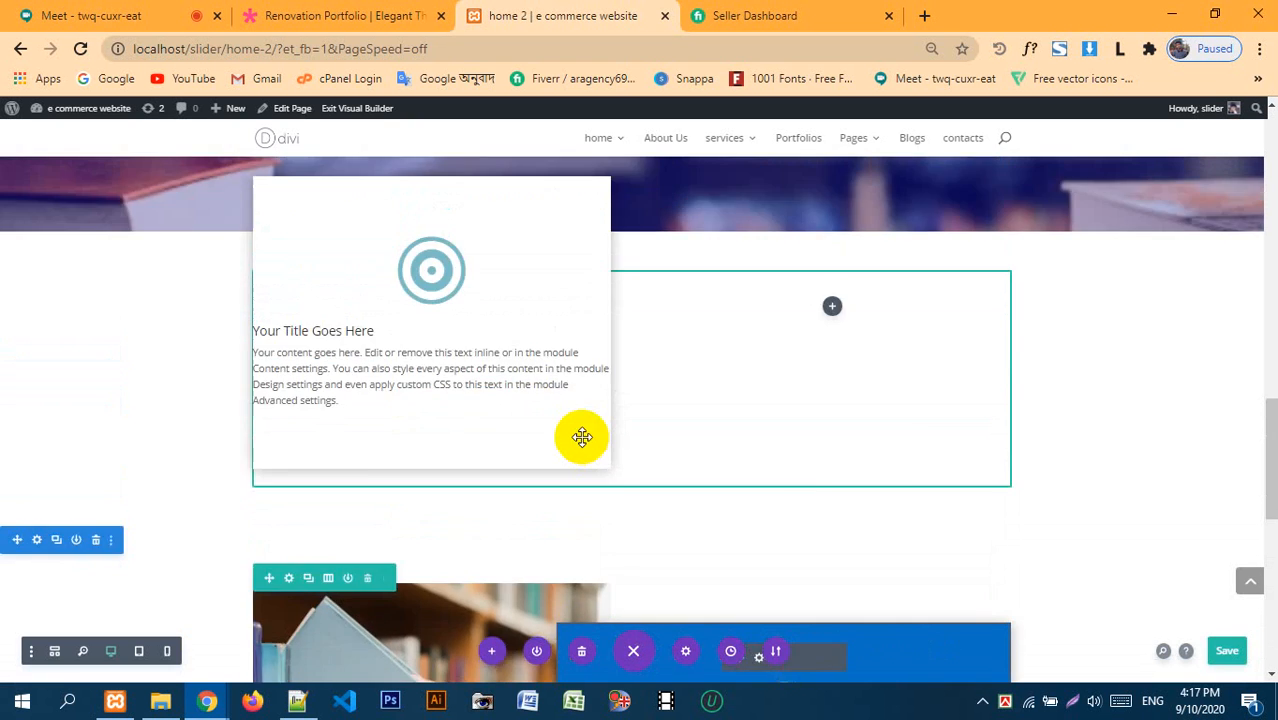
pyautogui.scroll(10, 580, 430)
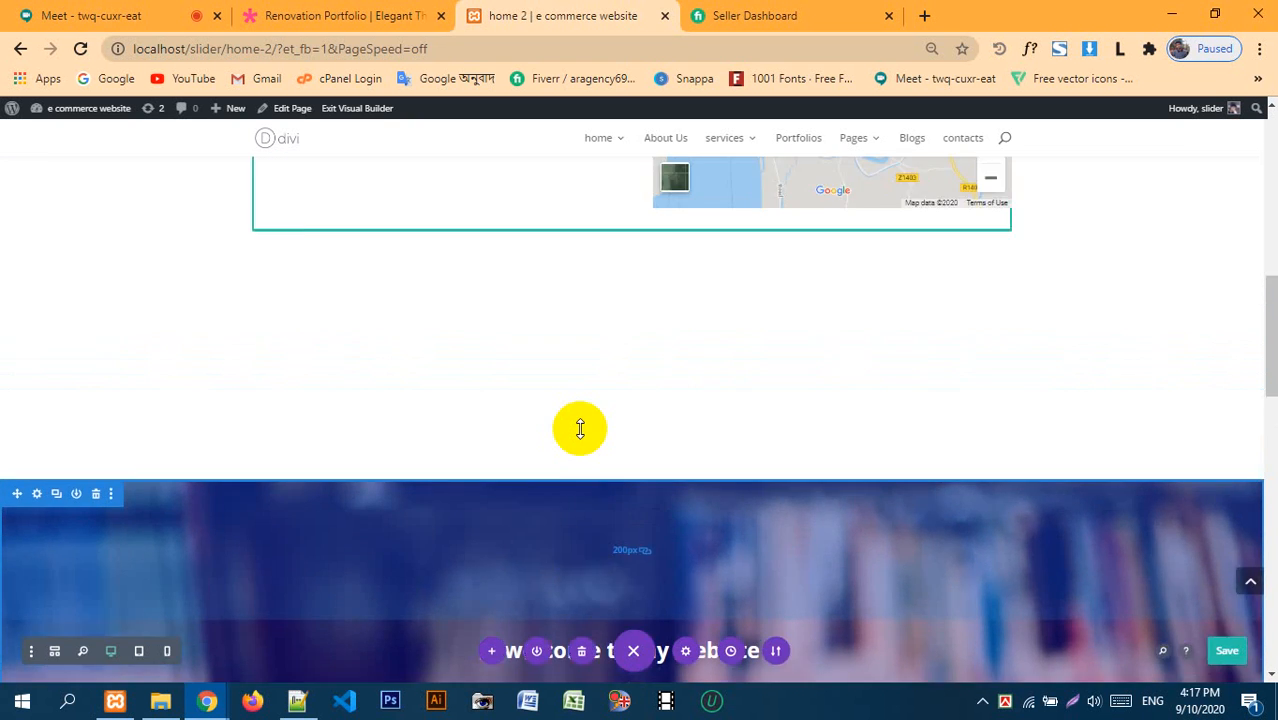
pyautogui.scroll(1, 580, 427)
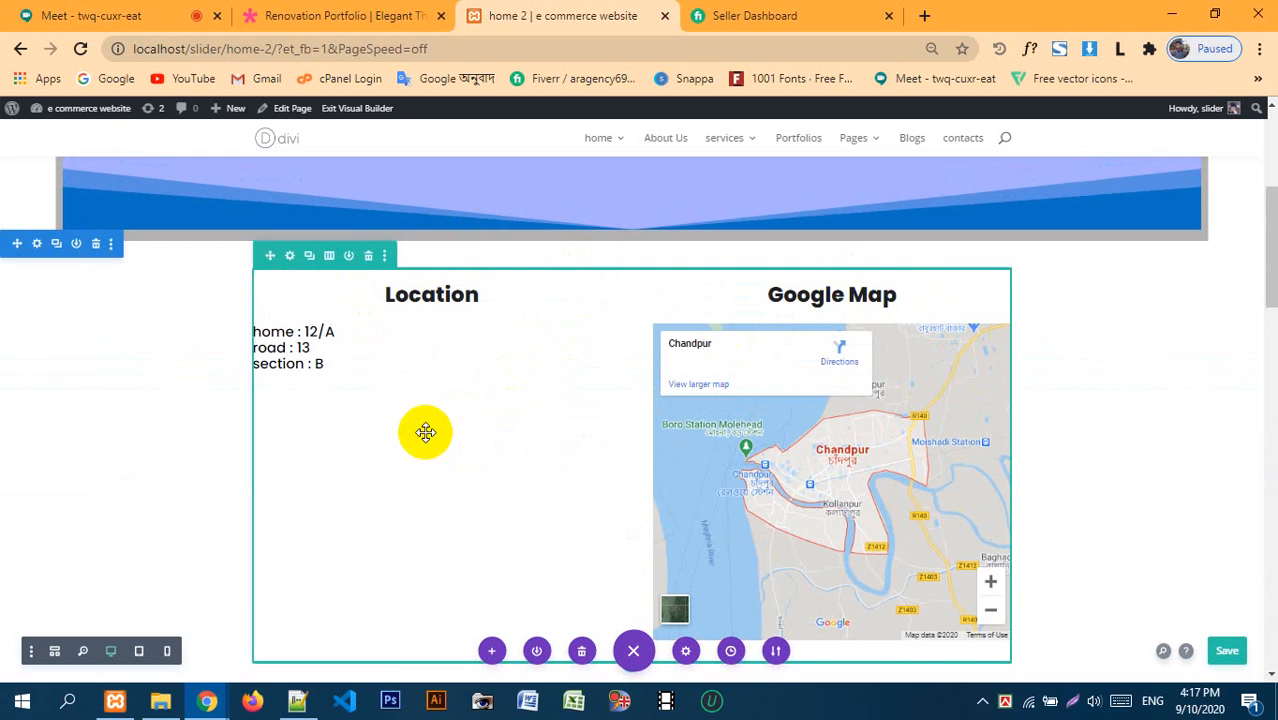
pyautogui.scroll(-8, 430, 420)
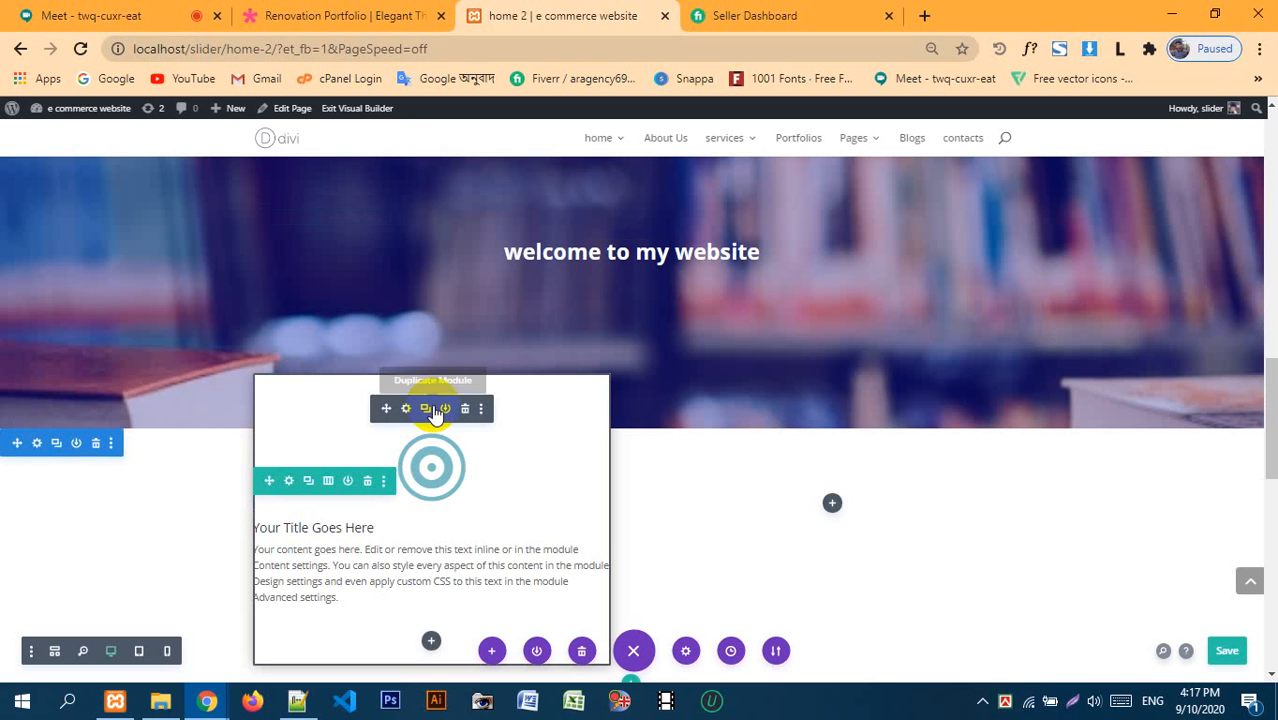
pyautogui.scroll(-5, 490, 462)
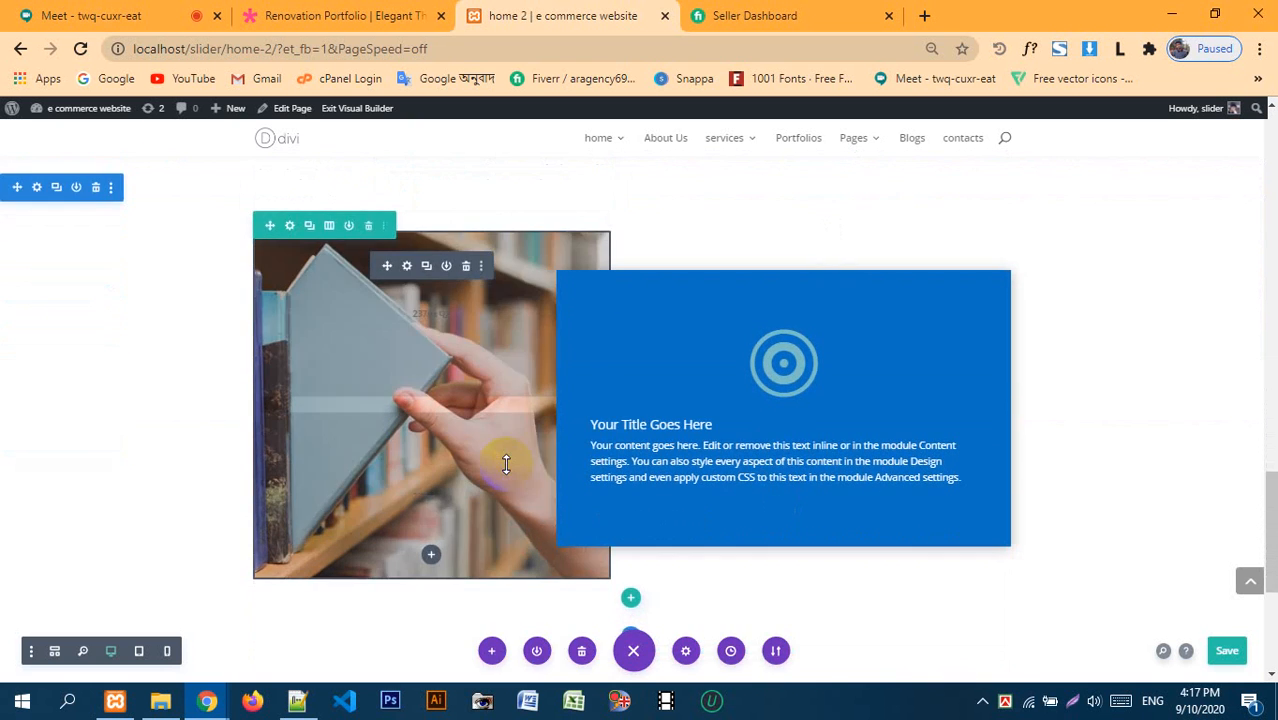
pyautogui.scroll(-3, 490, 447)
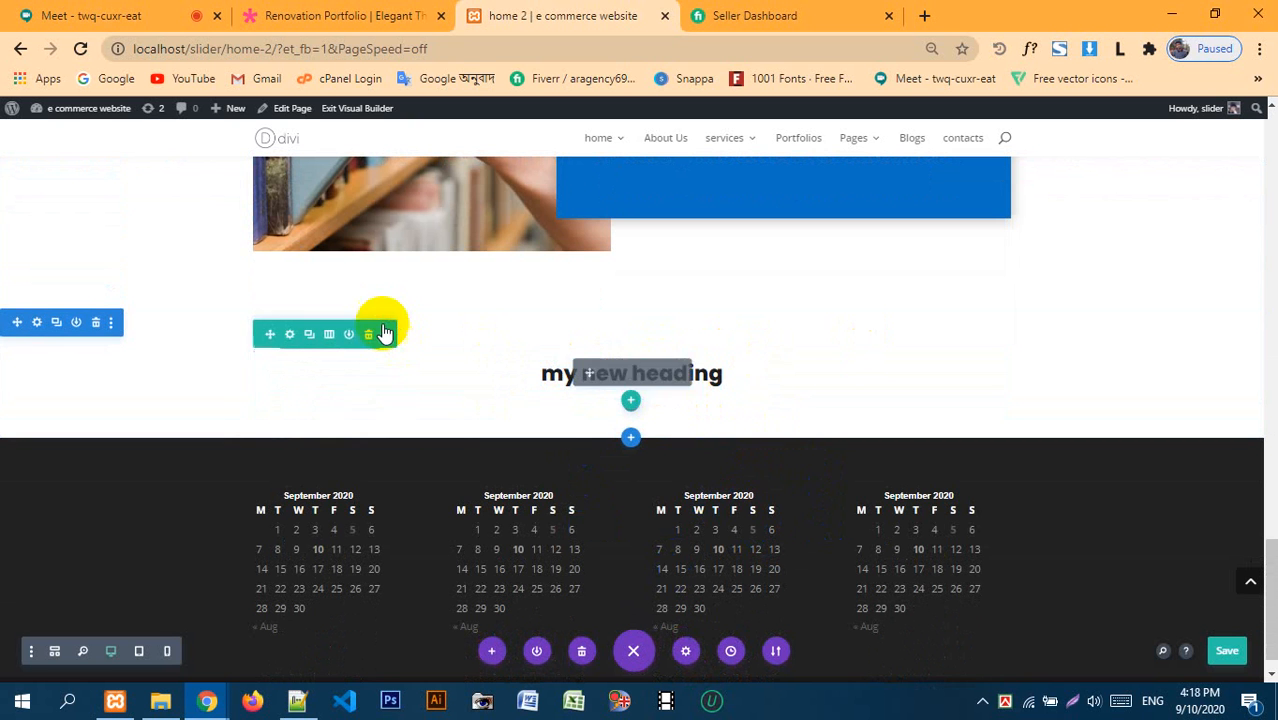
pyautogui.scroll(15, 382, 323)
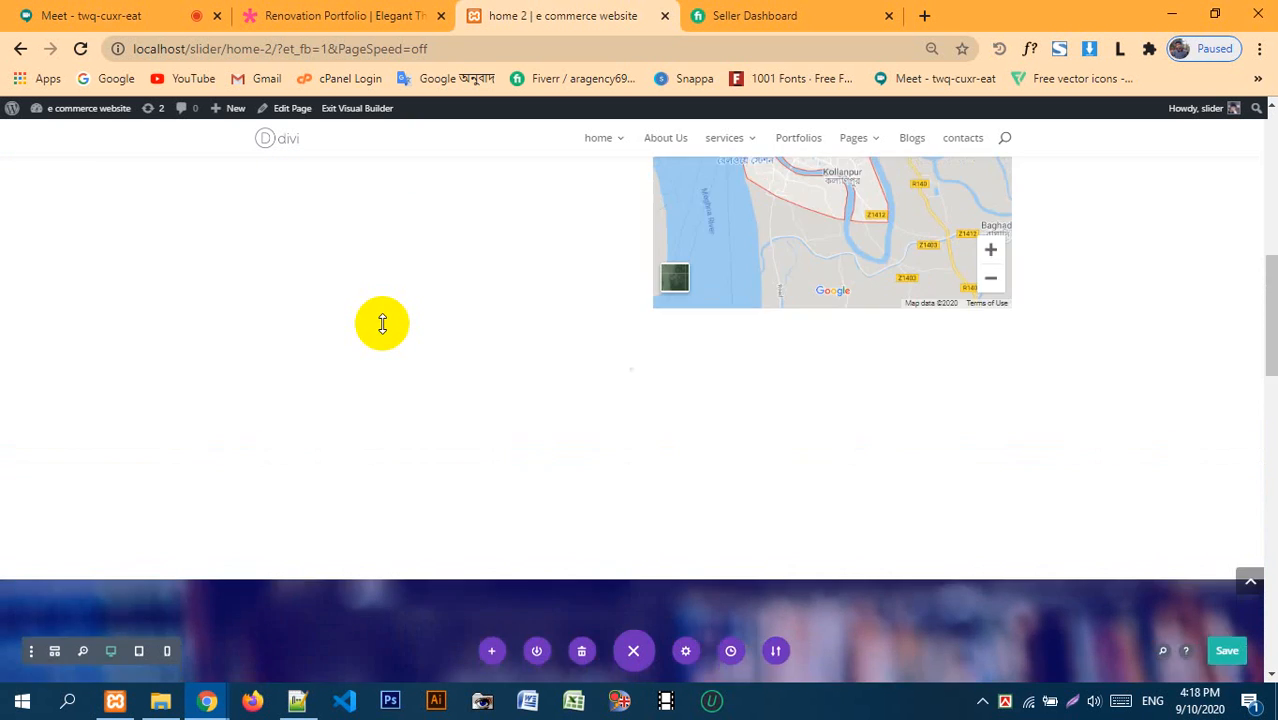
pyautogui.scroll(3, 382, 323)
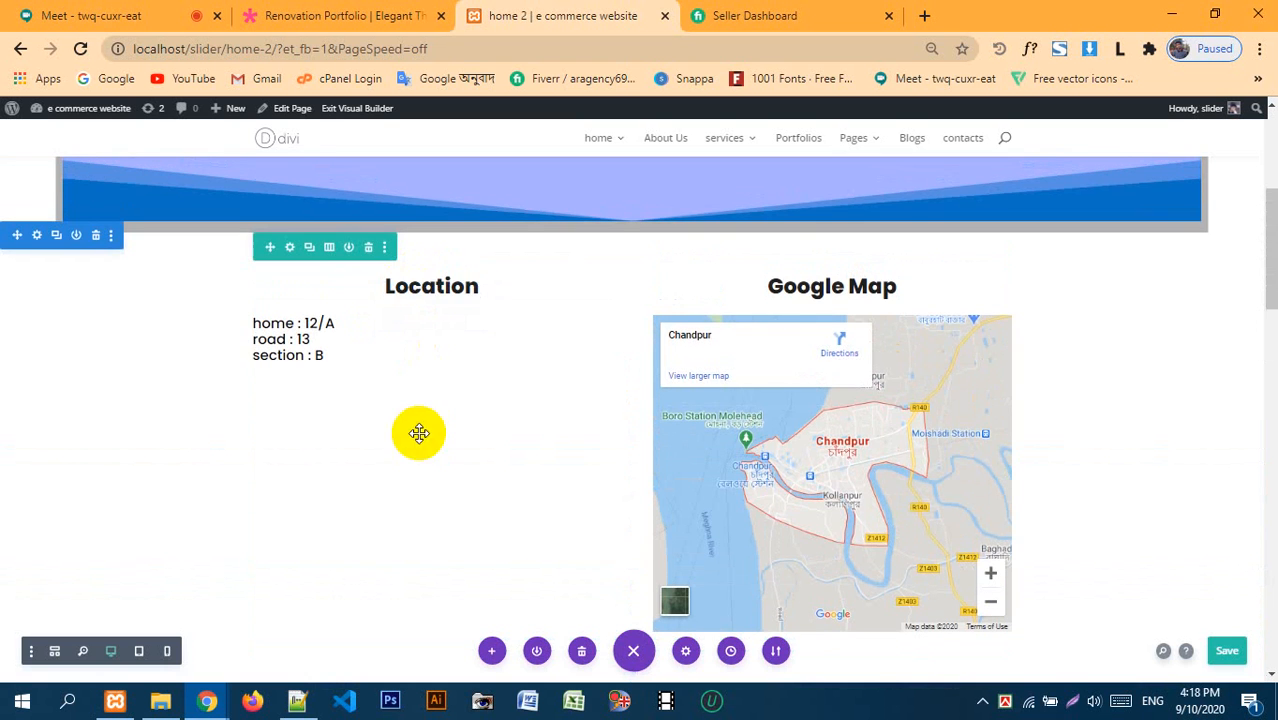
pyautogui.scroll(-8, 419, 432)
pyautogui.scroll(-5, 636, 427)
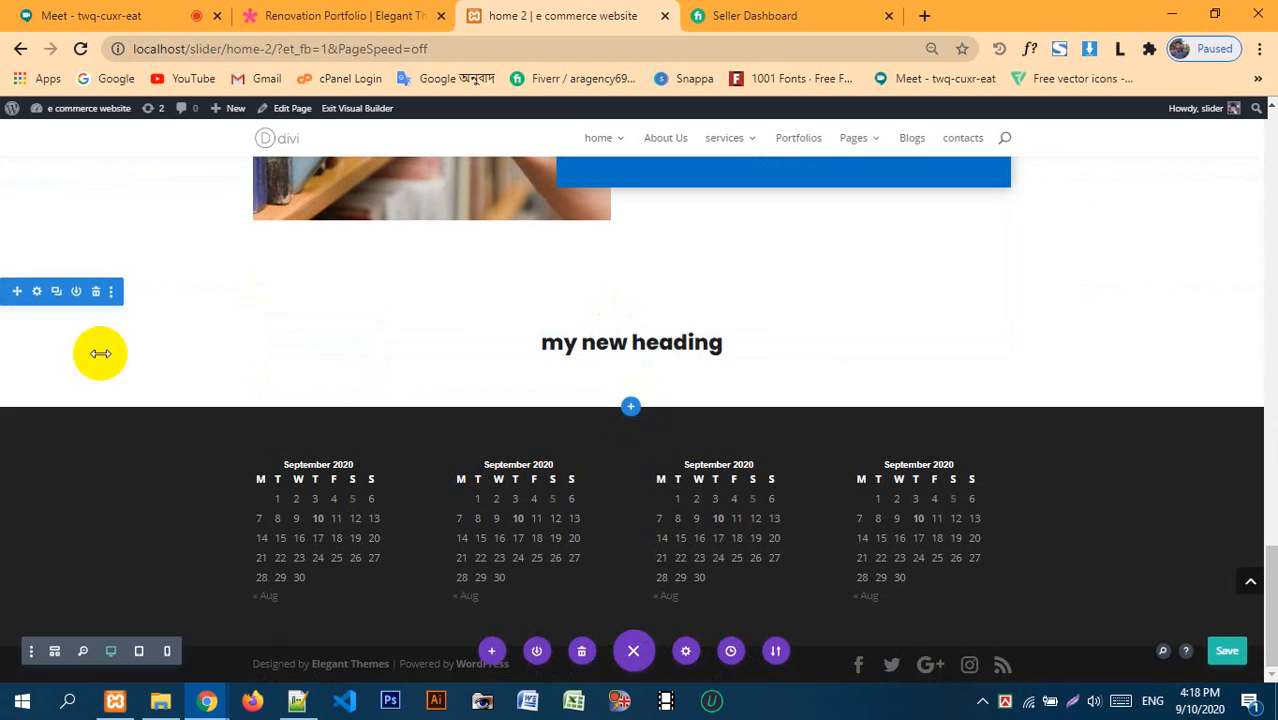
pyautogui.scroll(3, 827, 337)
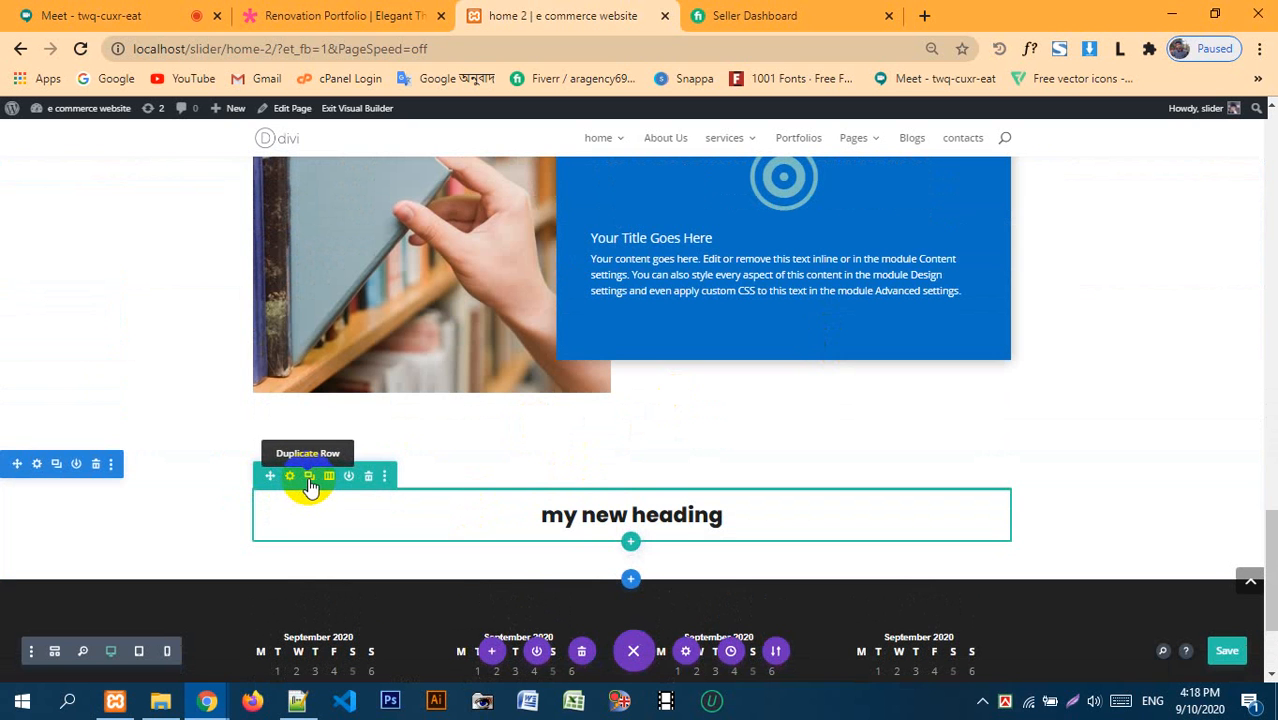
# - Delete the 'my new heading' section and scroll back up to the hero
pyautogui.click(96, 465)
pyautogui.scroll(7, 690, 425)
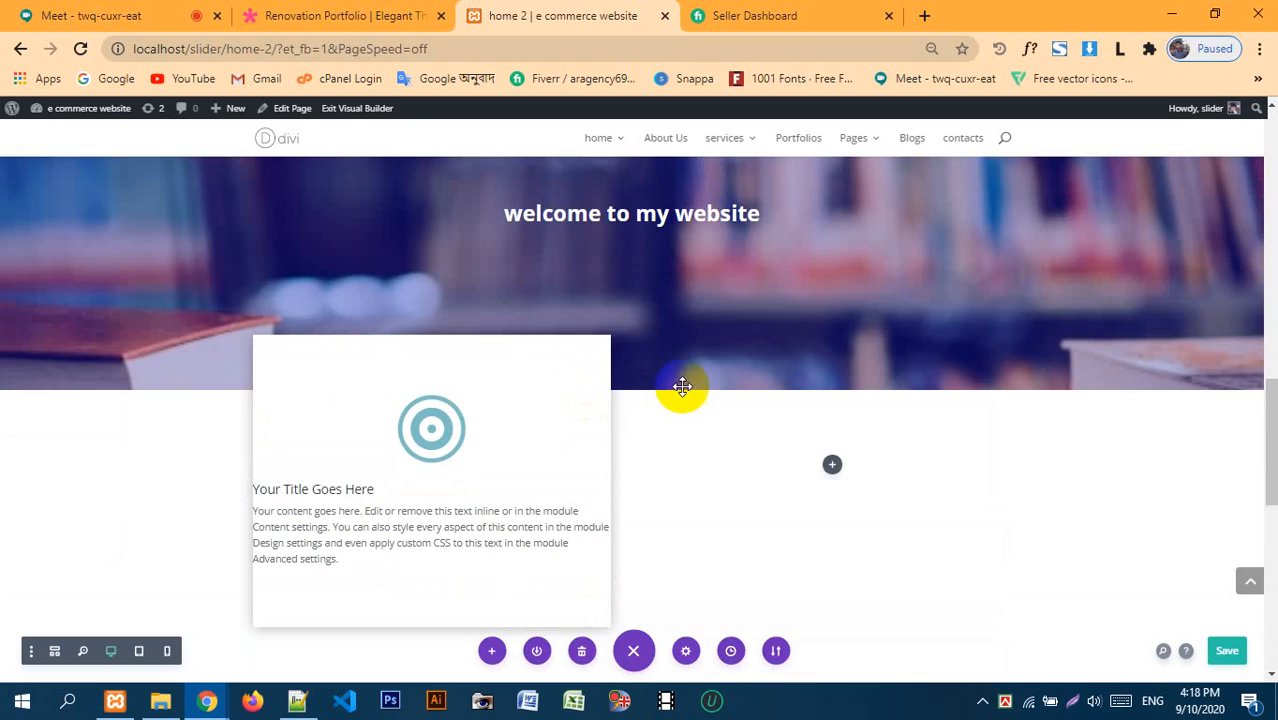
pyautogui.scroll(-5, 682, 386)
pyautogui.scroll(8, 682, 386)
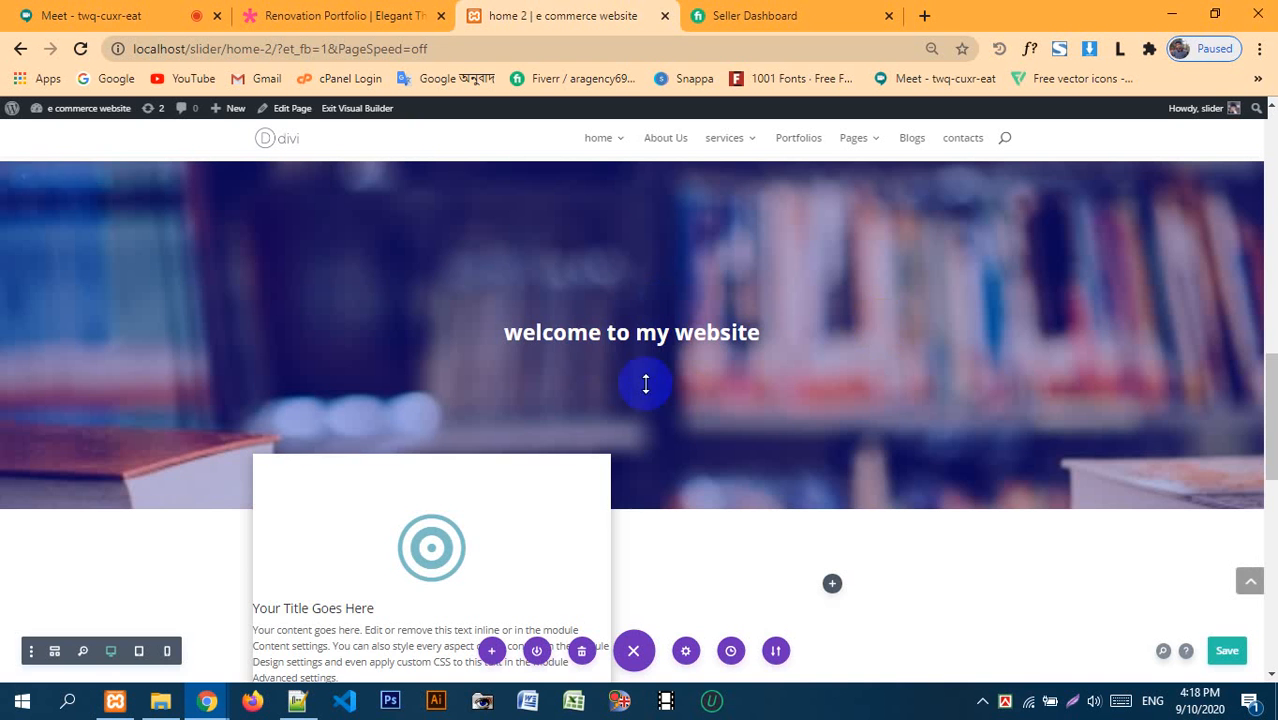
pyautogui.scroll(3, 690, 358)
pyautogui.scroll(-6, 690, 360)
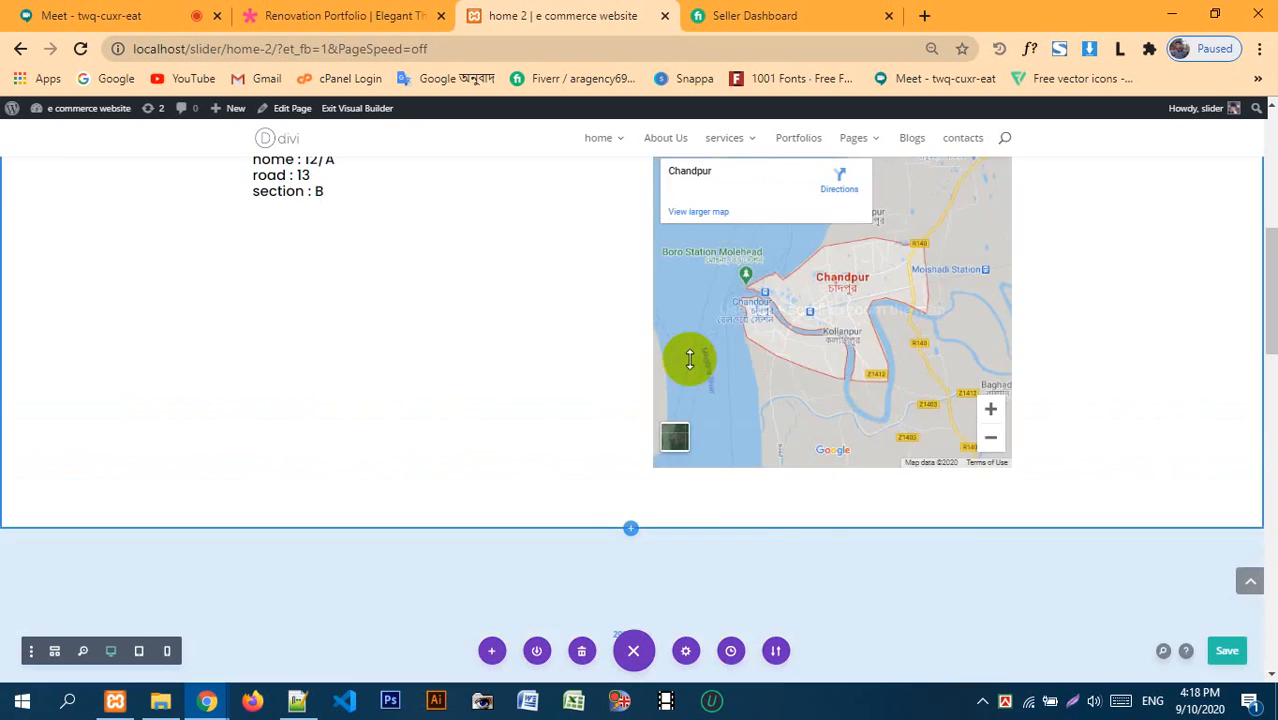
pyautogui.scroll(6, 688, 358)
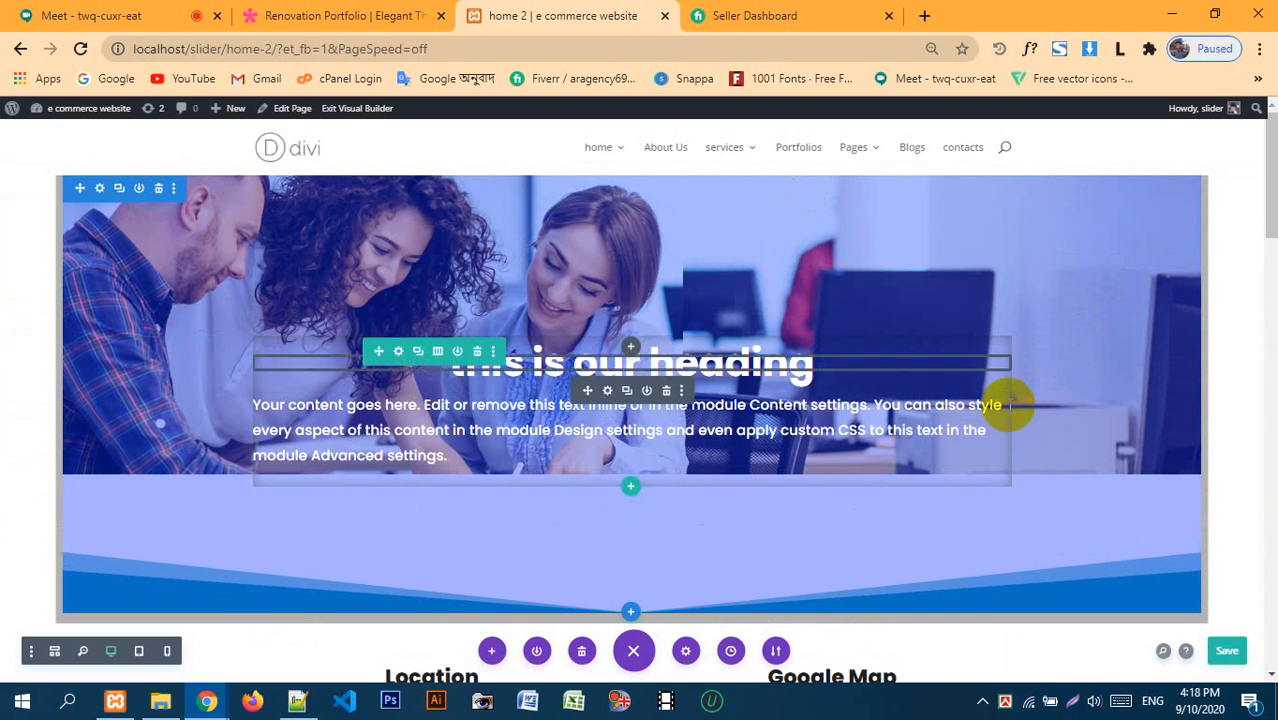
pyautogui.scroll(-2, 1093, 345)
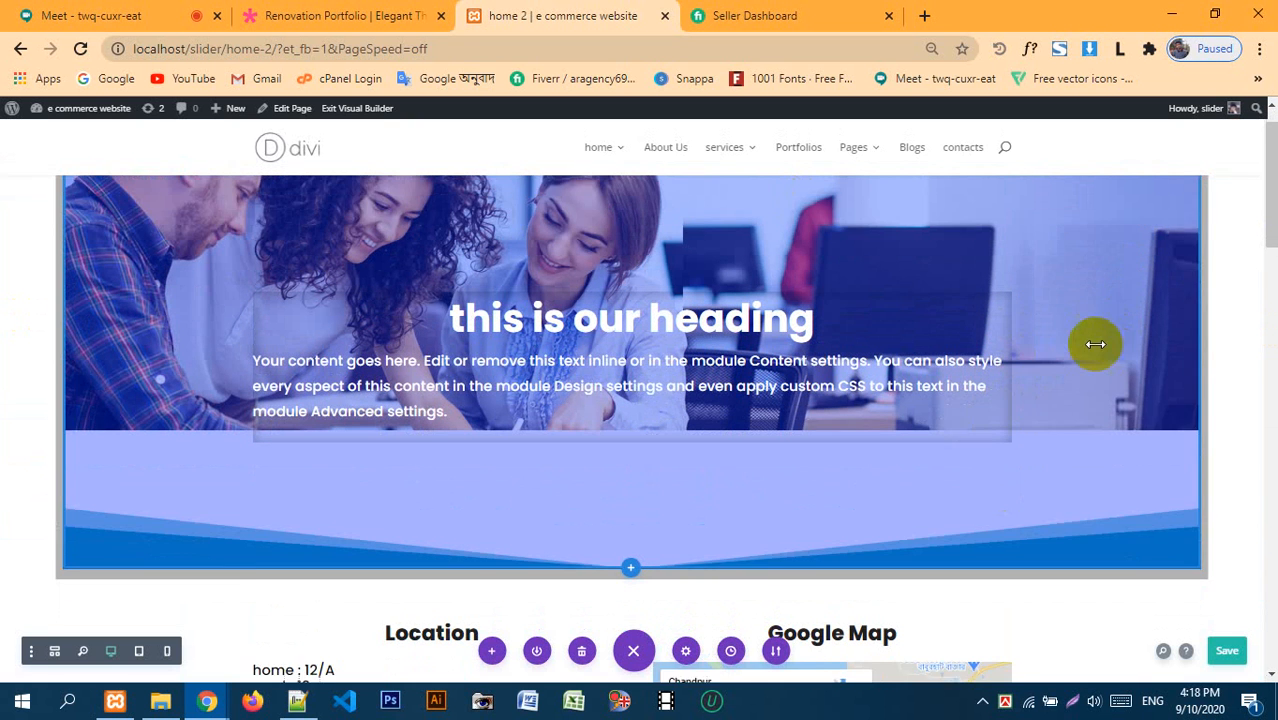
pyautogui.scroll(2, 1152, 440)
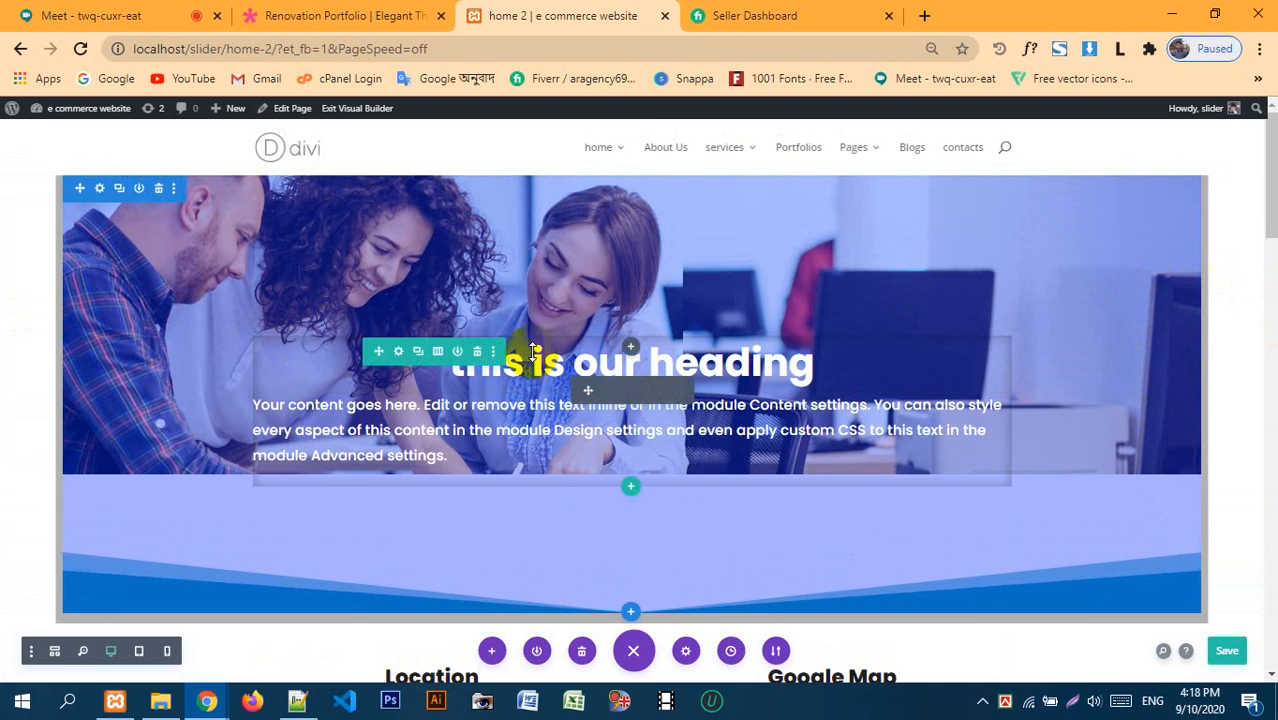
# - Load imahmud.unaux.com in a new Chrome tab via the address-bar autocomplete
pyautogui.click(795, 15)
pyautogui.click(920, 17)
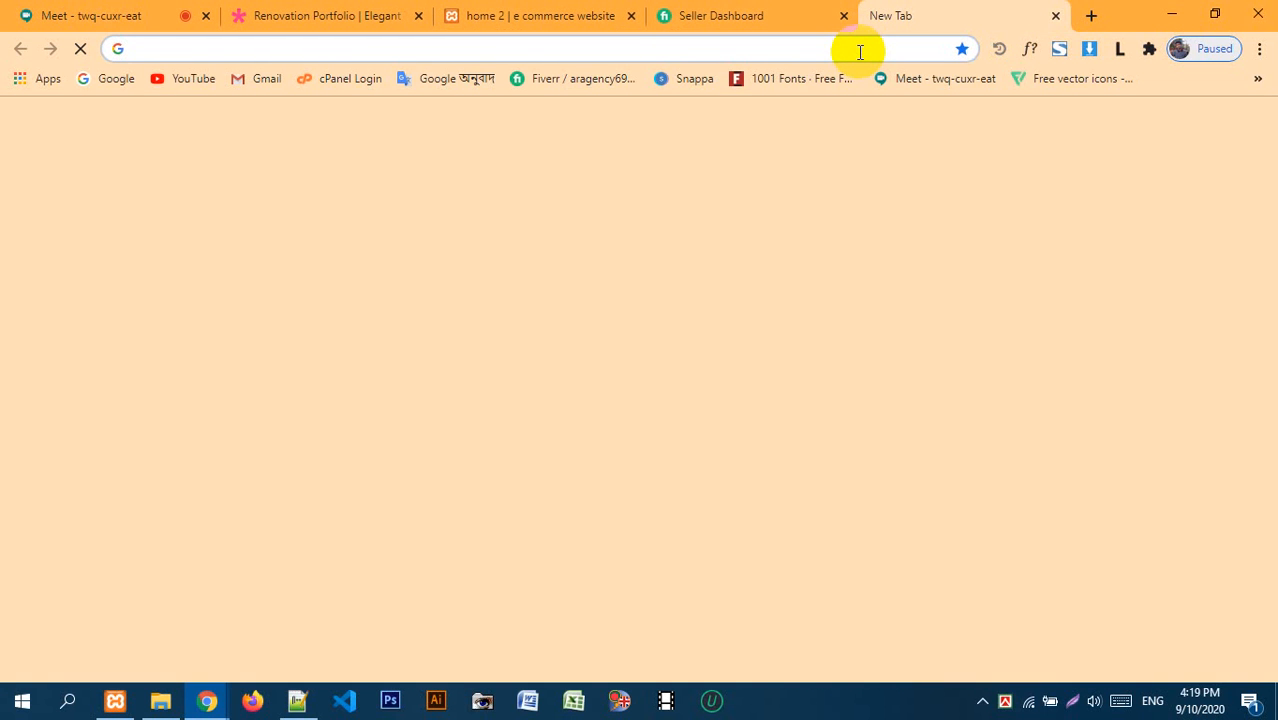
pyautogui.write('ico')
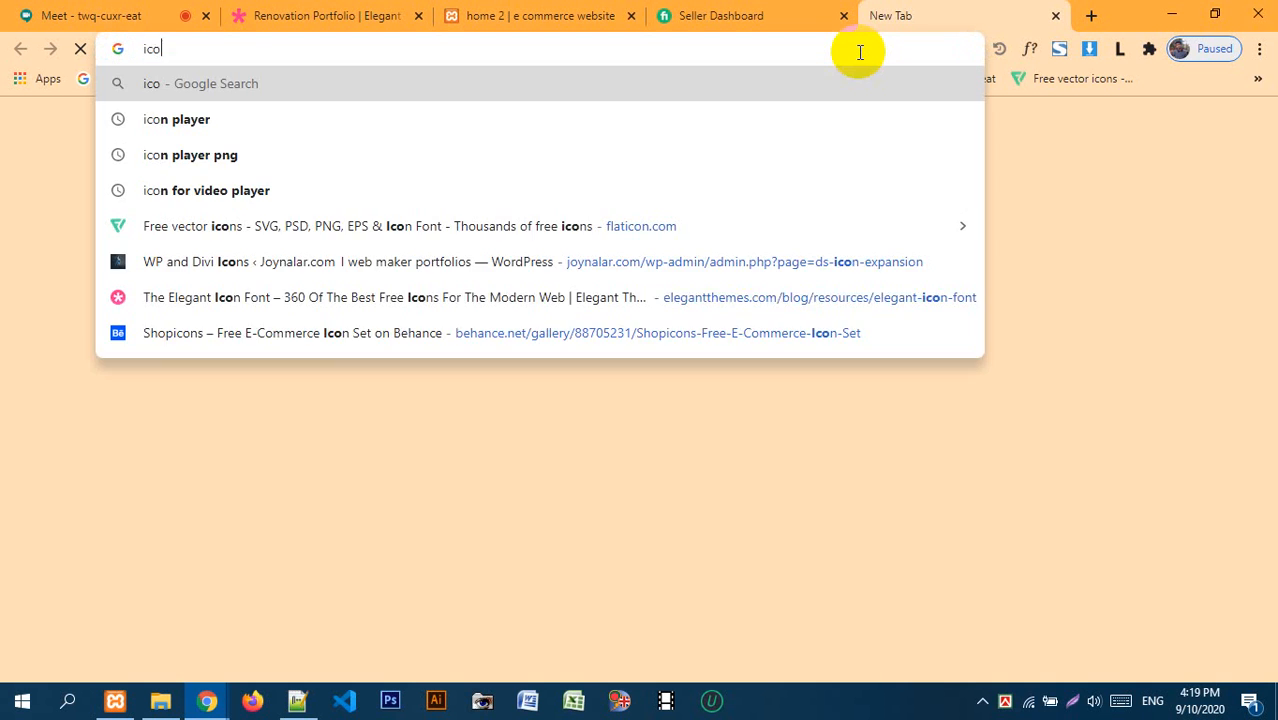
pyautogui.press('BackSpace')
pyautogui.press('BackSpace')
pyautogui.write('ma')
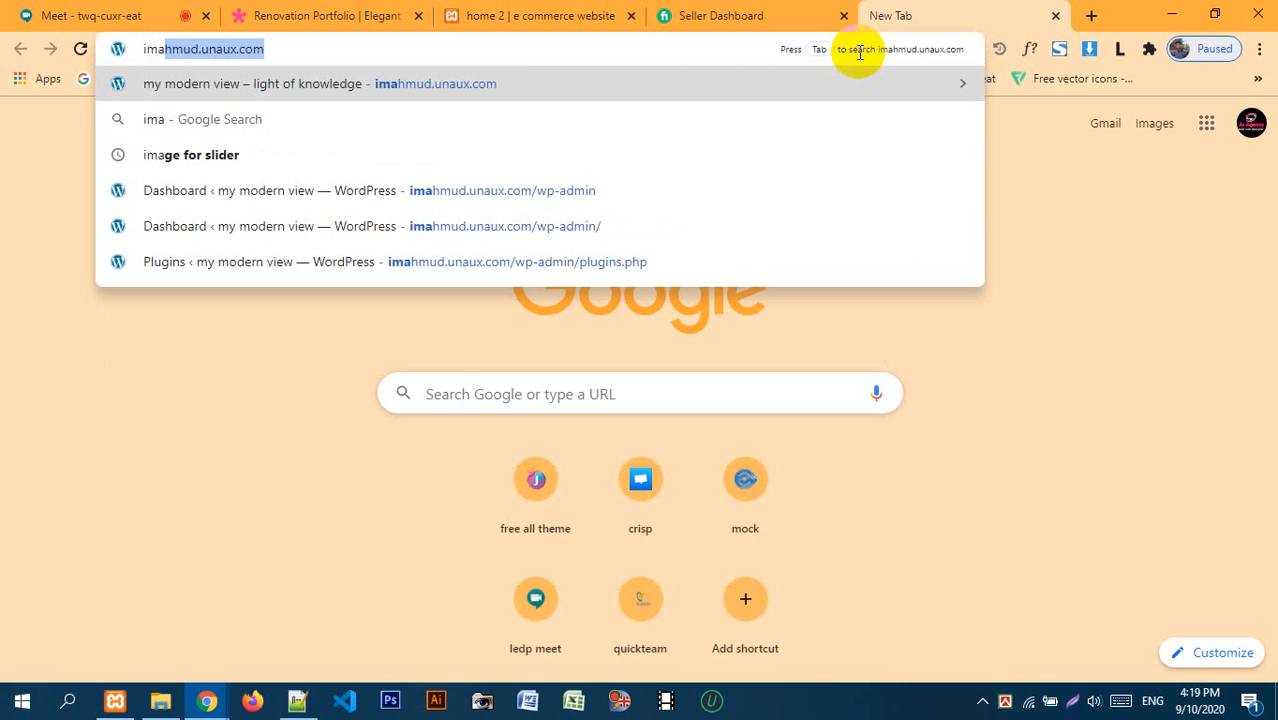
pyautogui.press('Return')
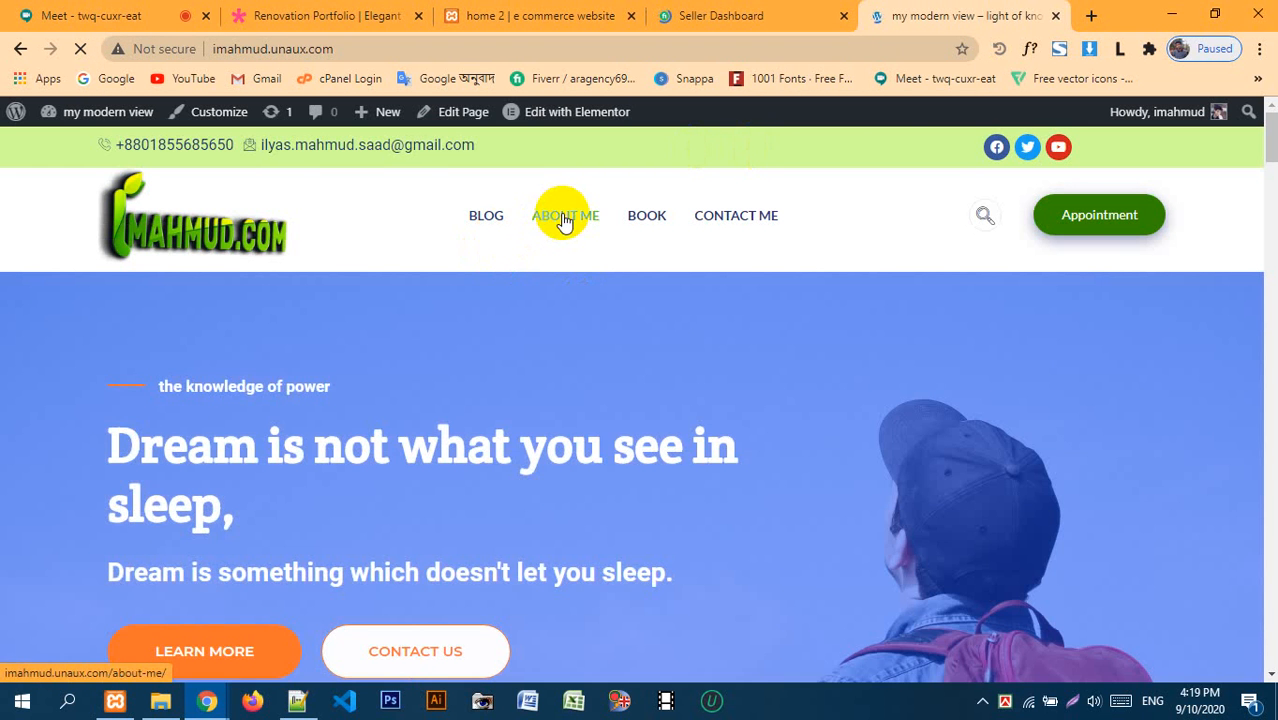
# - Browse the site's ABOUT ME page and its lorem ipsum text
pyautogui.click(561, 218)
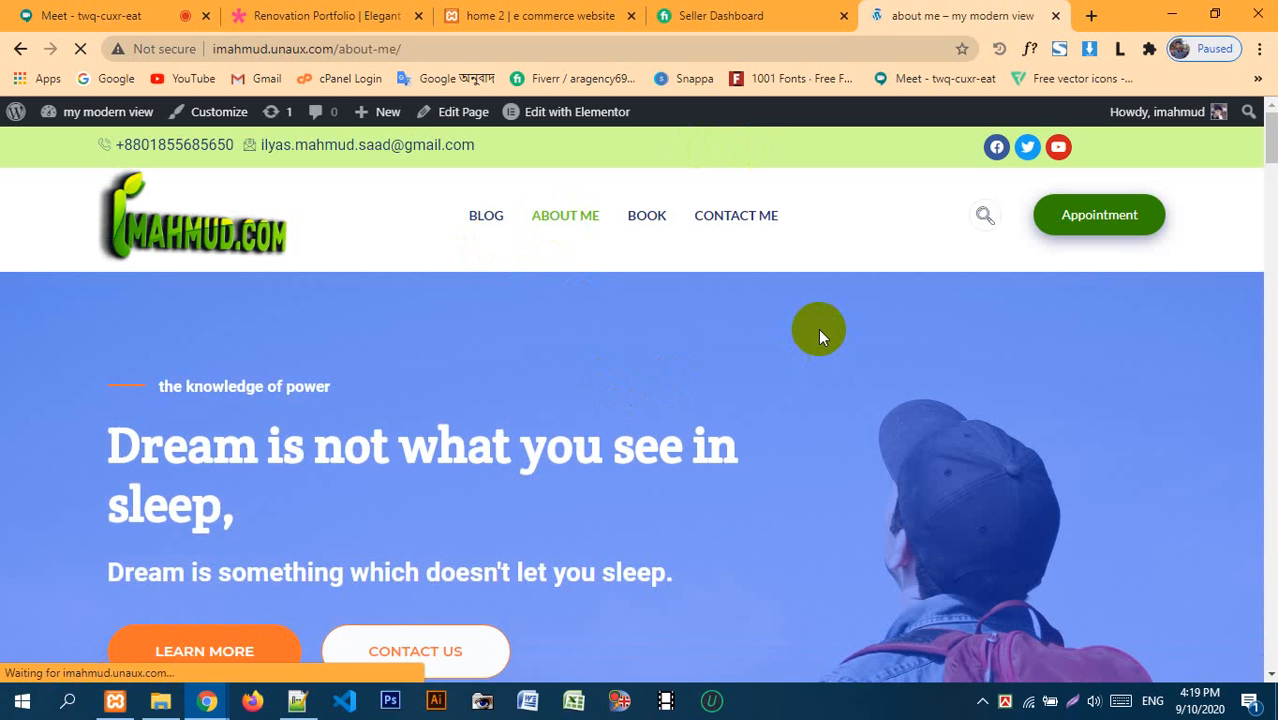
pyautogui.scroll(-2, 818, 328)
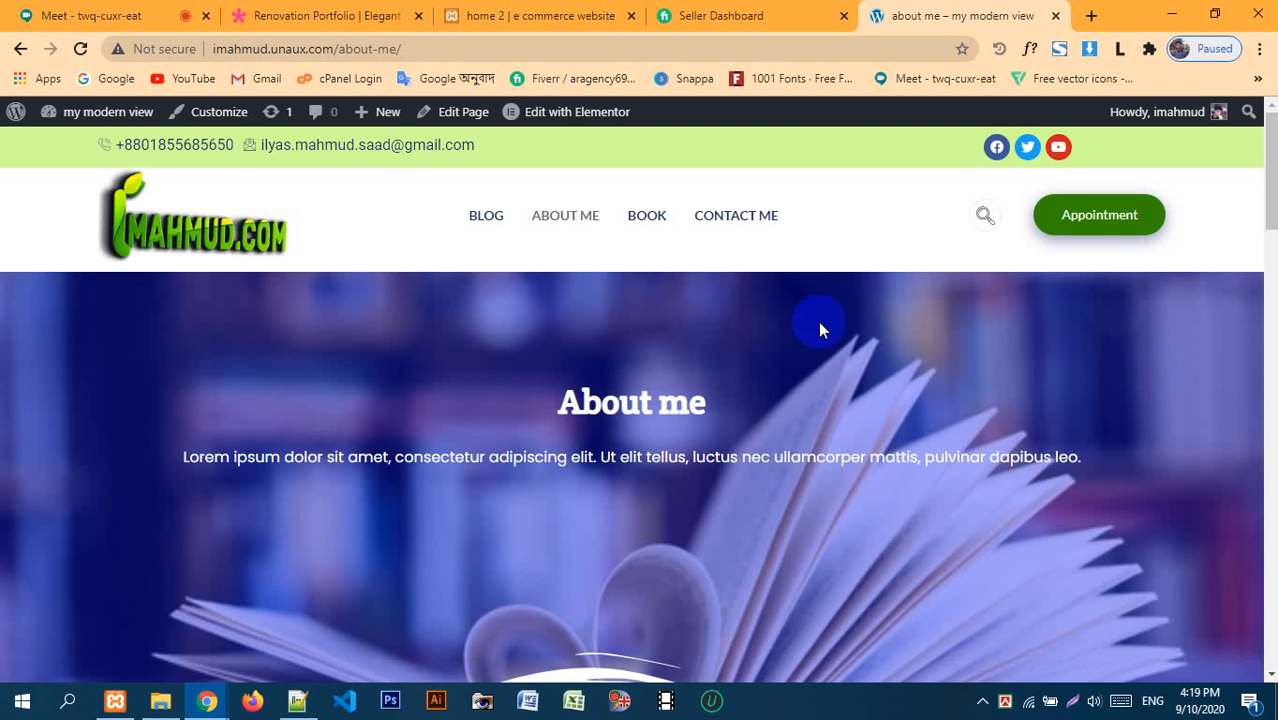
pyautogui.scroll(-2, 818, 328)
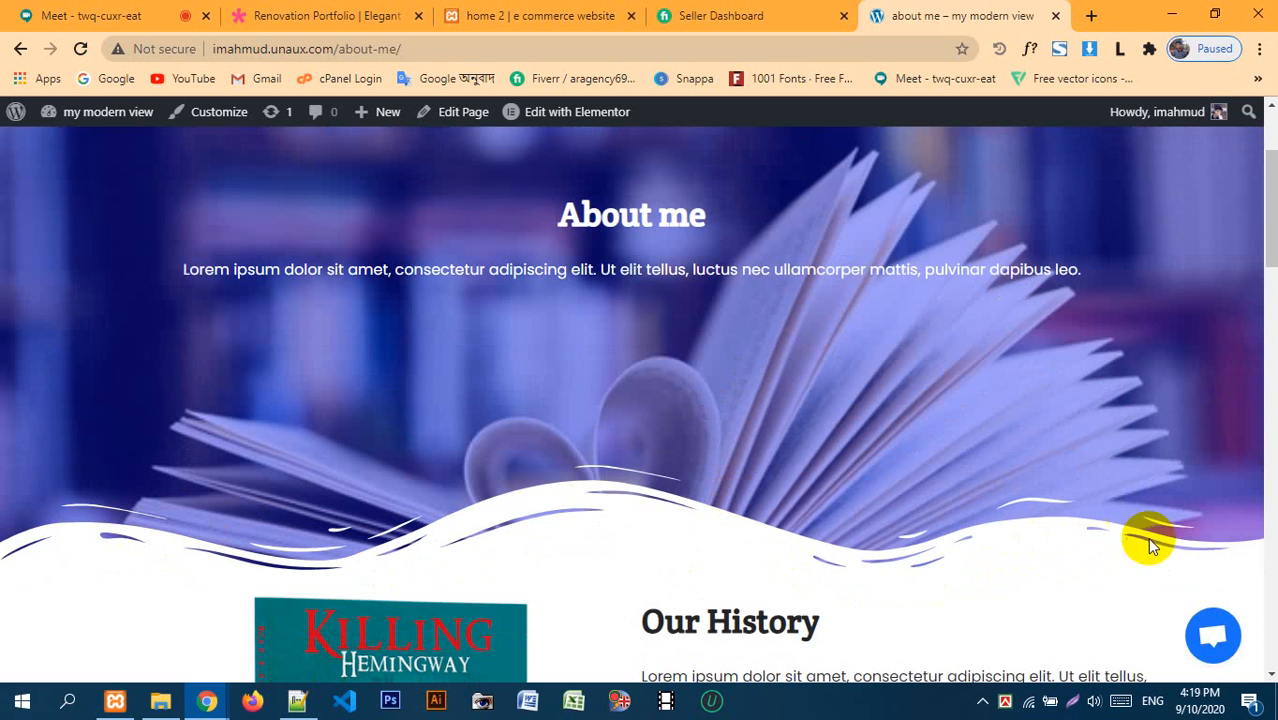
pyautogui.scroll(2, 775, 560)
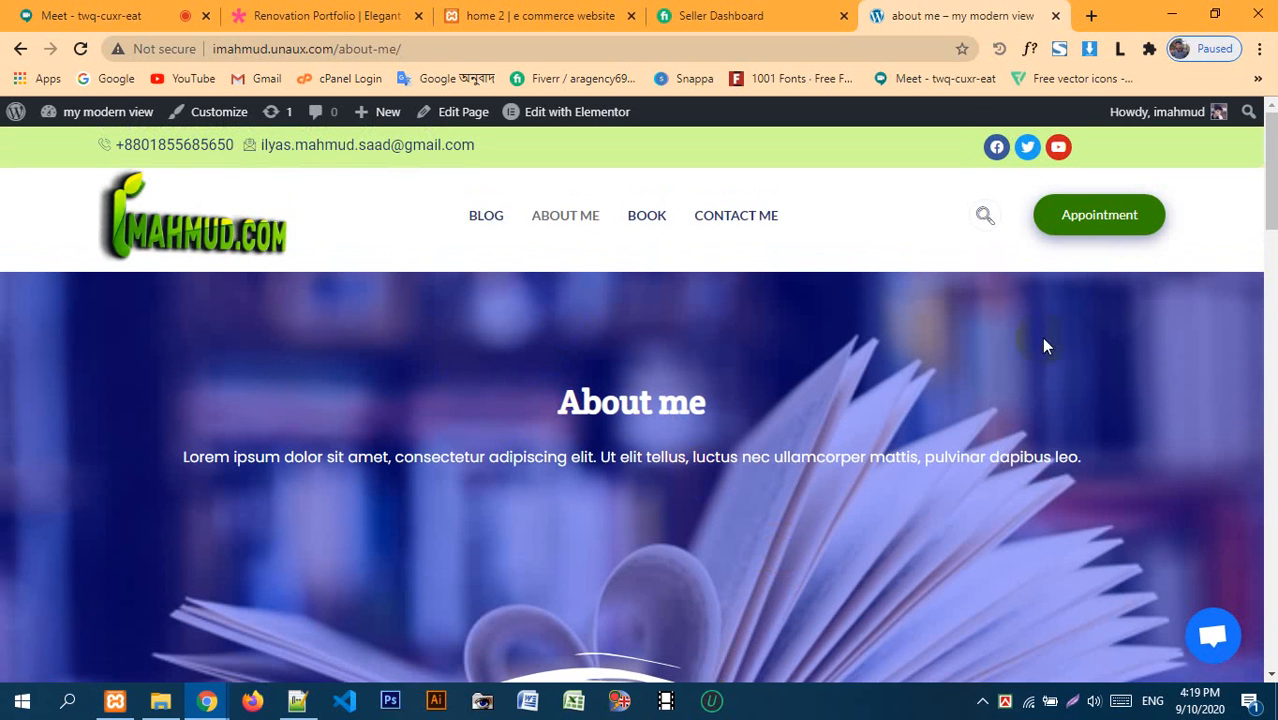
pyautogui.scroll(-1, 850, 525)
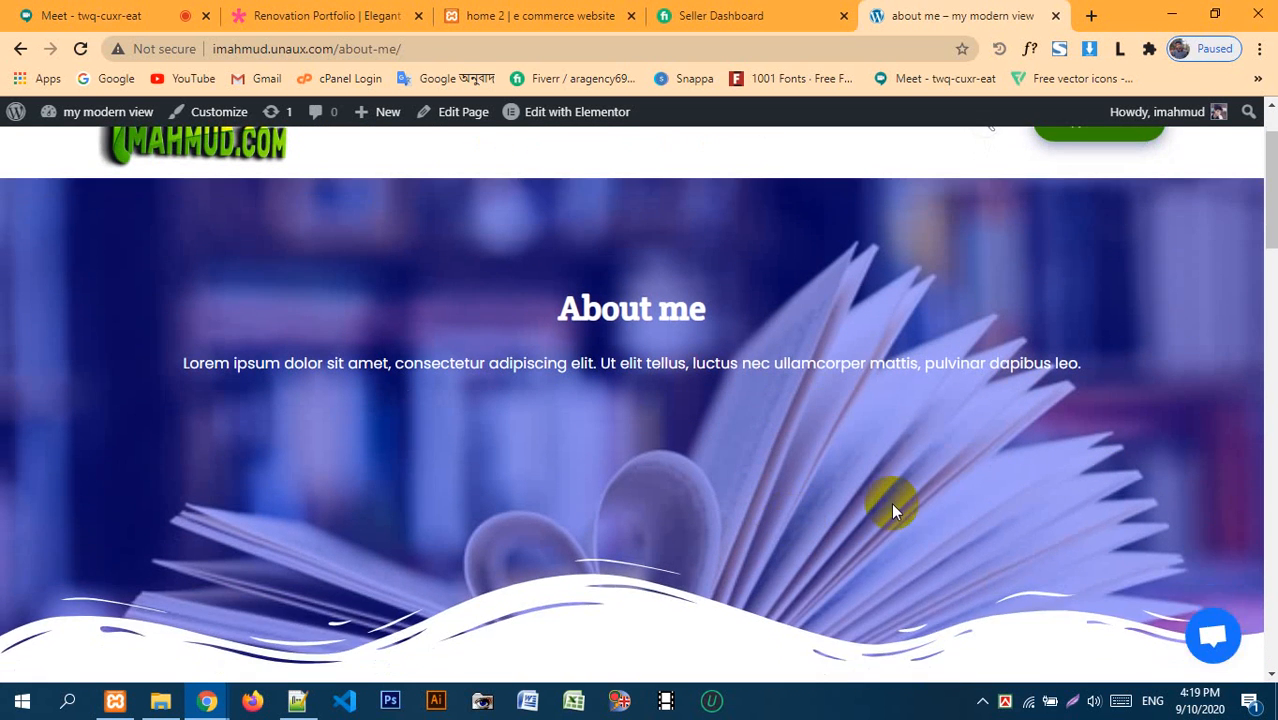
pyautogui.scroll(1, 891, 503)
pyautogui.moveTo(556, 400); pyautogui.dragTo(735, 427)
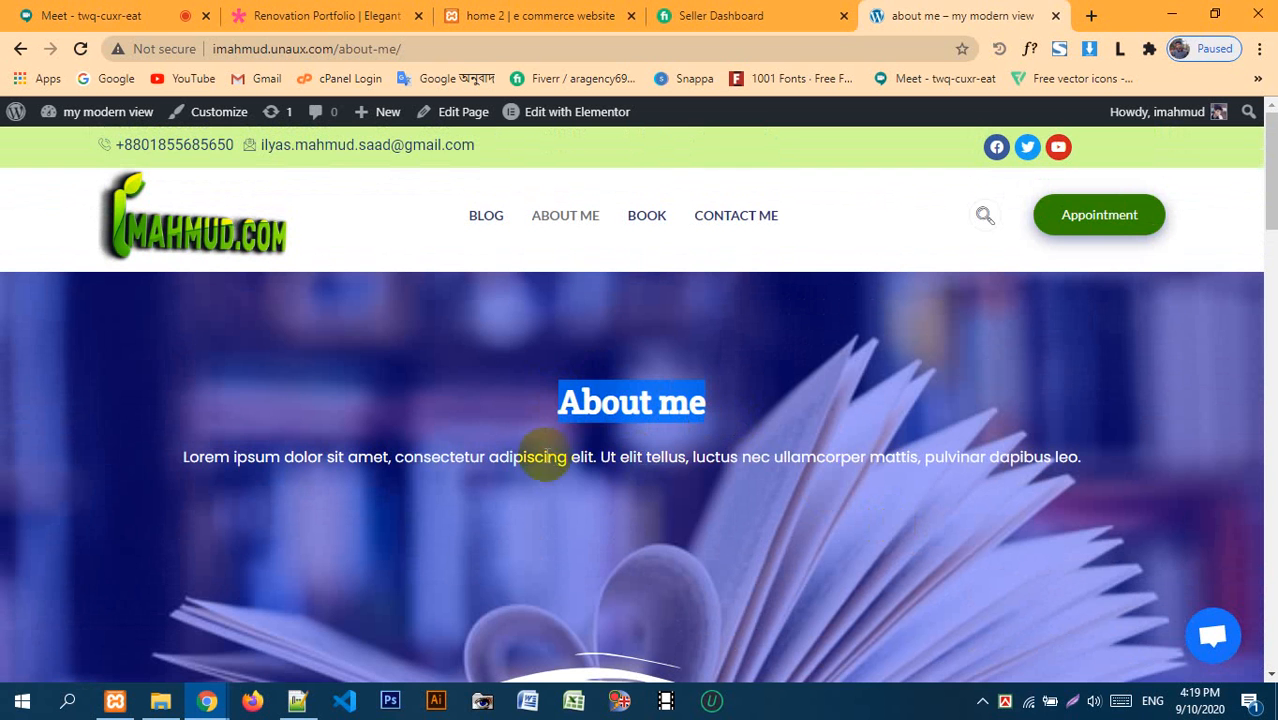
pyautogui.moveTo(557, 458); pyautogui.dragTo(957, 463)
pyautogui.click(757, 464)
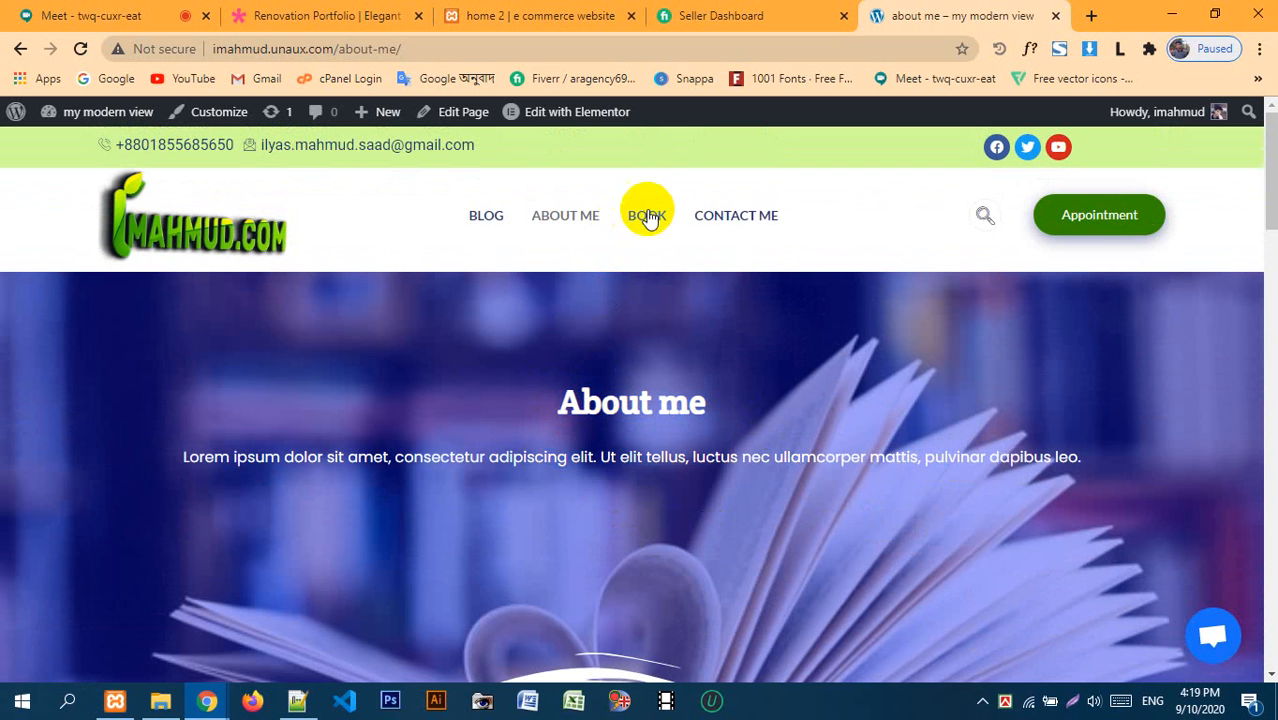
# - Look over the site's CONTACT ME page and its title and paragraph
pyautogui.click(729, 227)
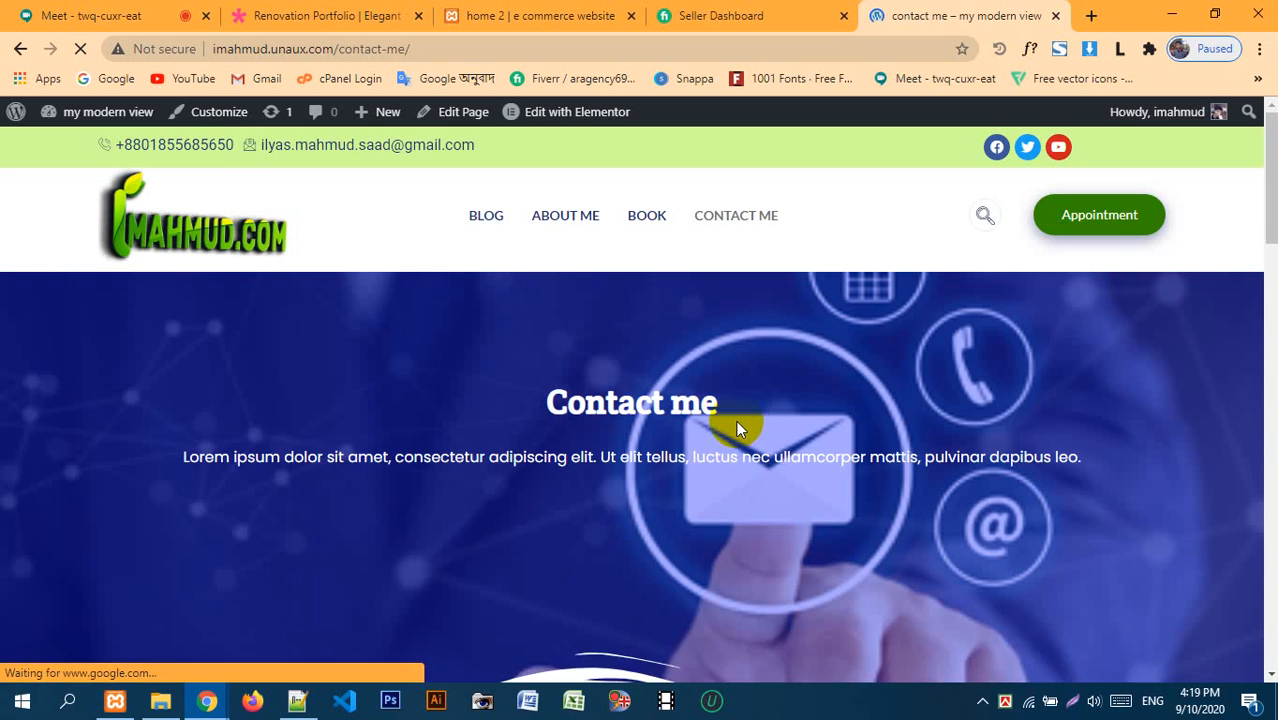
pyautogui.scroll(-3, 740, 424)
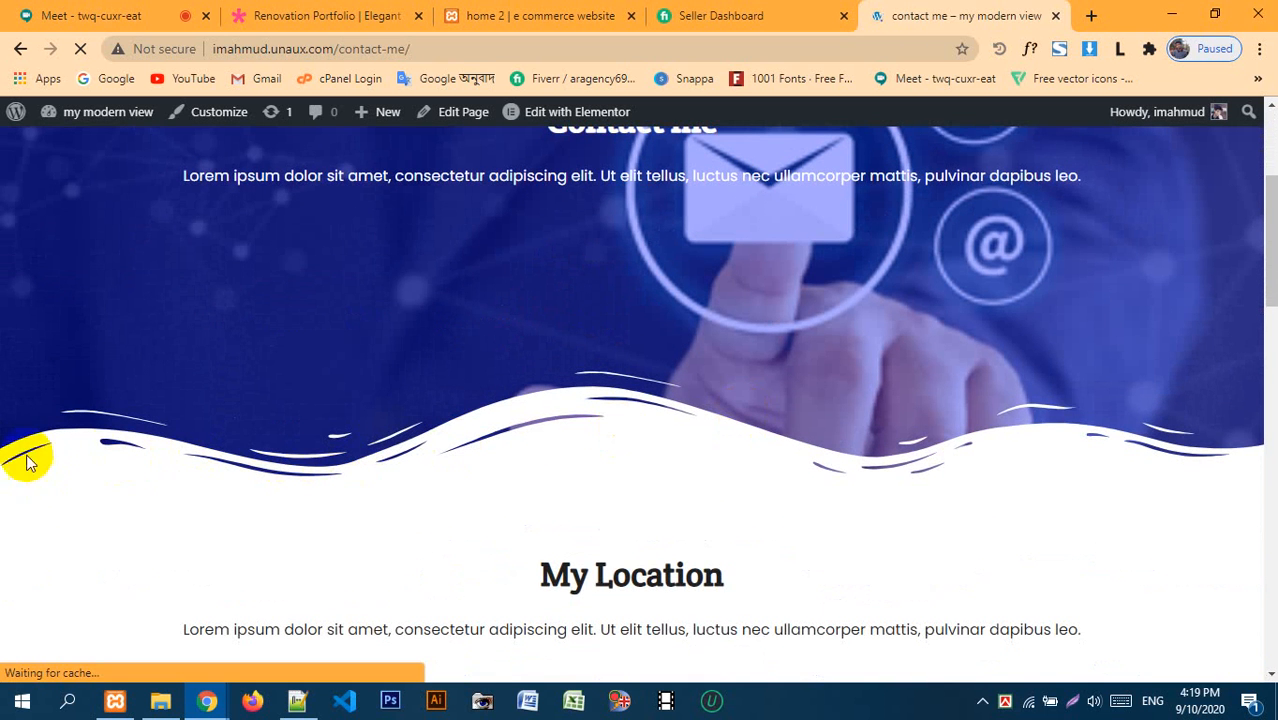
pyautogui.scroll(2, 1073, 420)
pyautogui.scroll(1, 1046, 497)
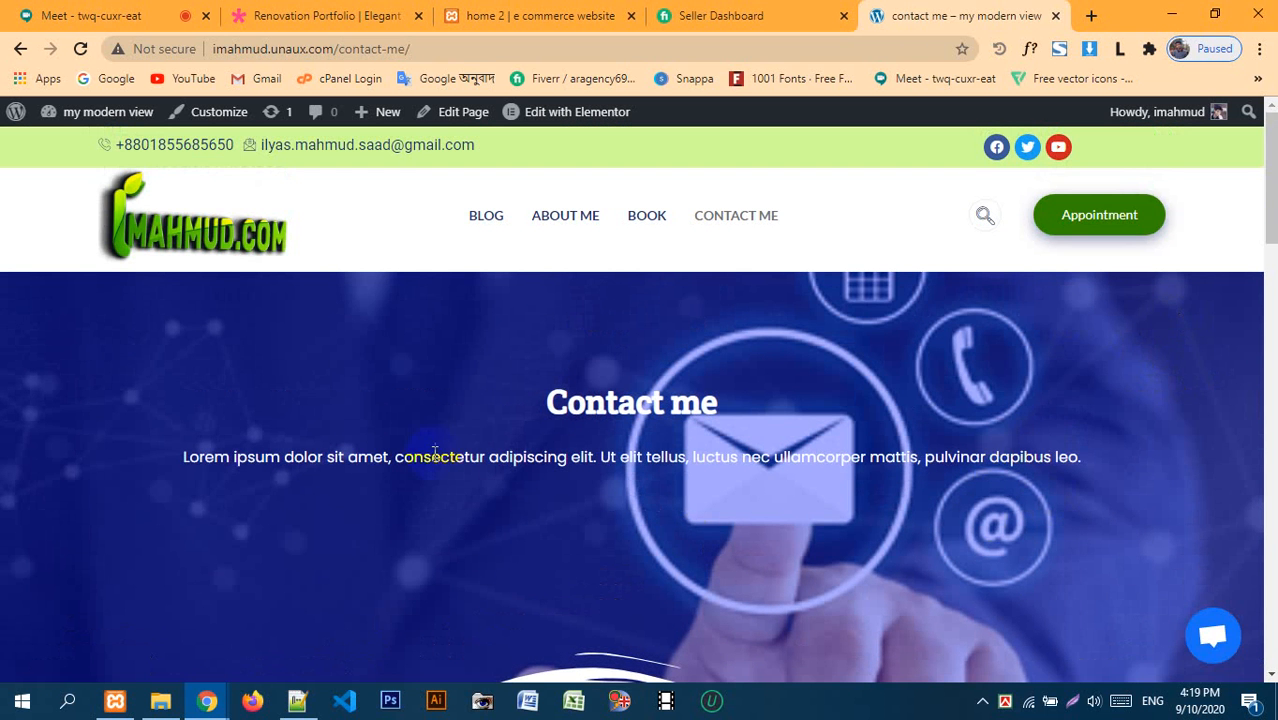
pyautogui.click(825, 508)
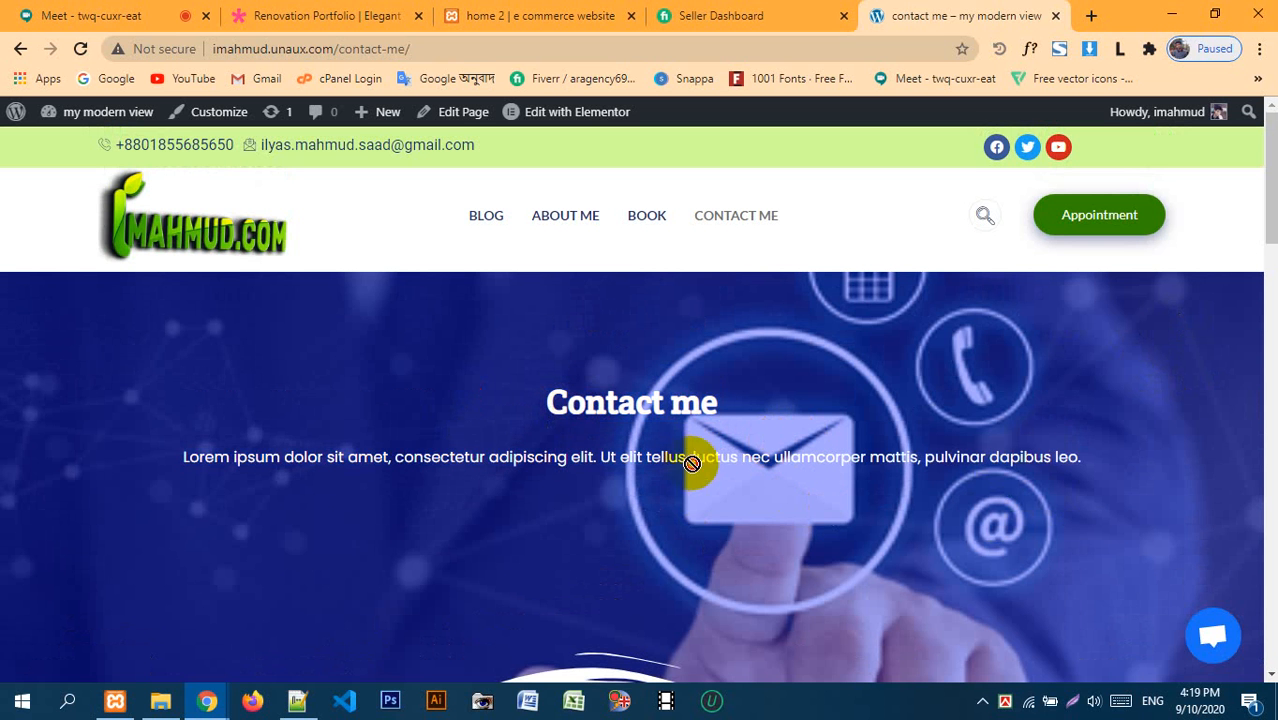
pyautogui.moveTo(586, 402); pyautogui.dragTo(630, 464)
pyautogui.click(527, 367)
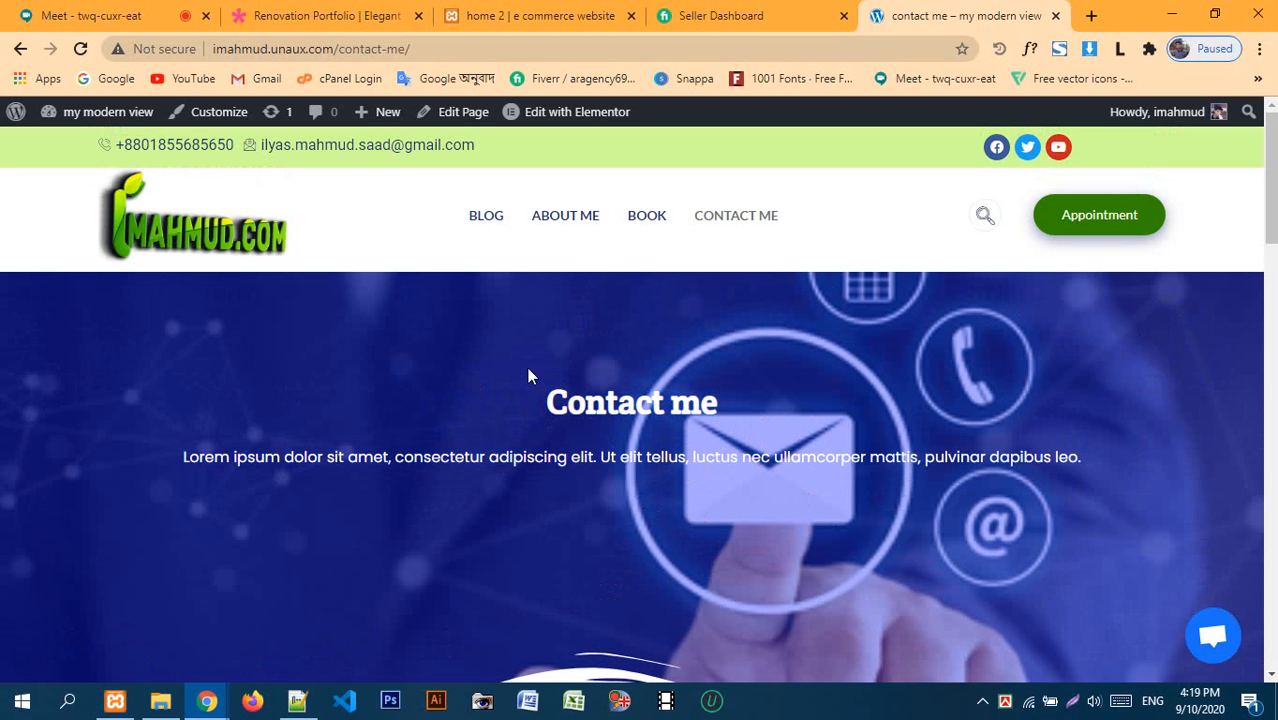
# - View the BLOG page's 'Blog Post' hero, then return to the home 2 builder tab
pyautogui.click(484, 222)
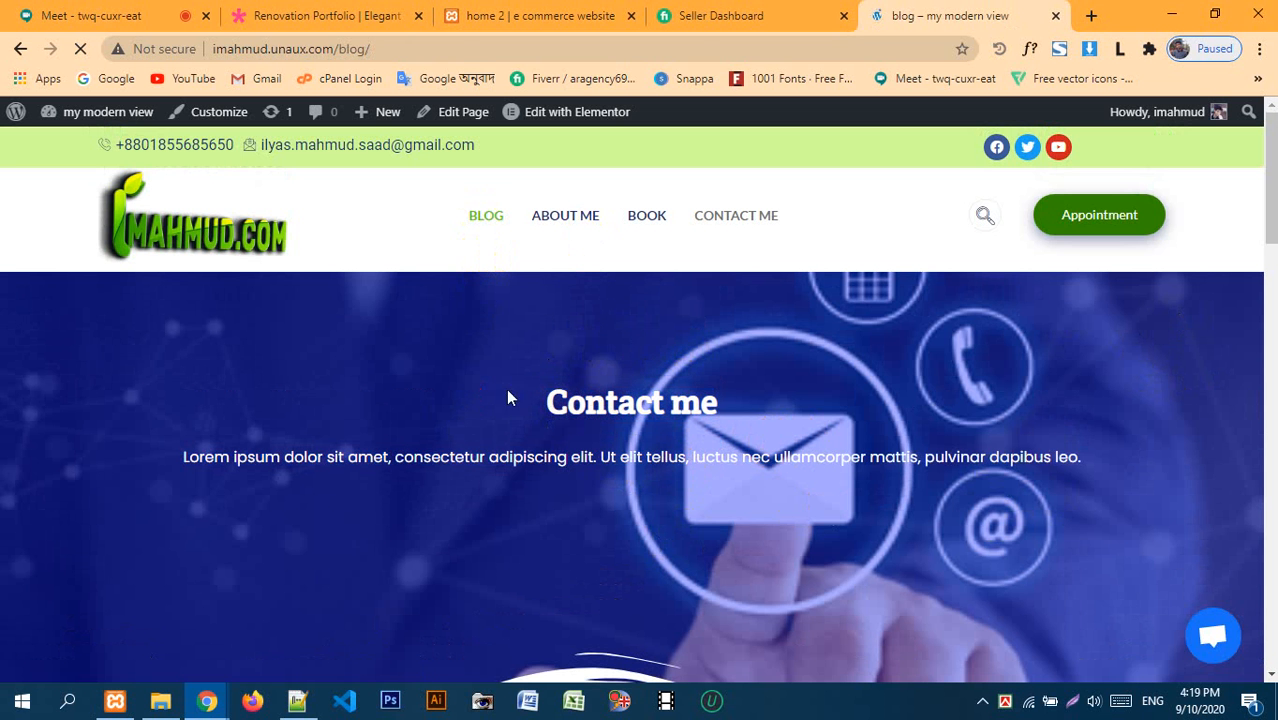
pyautogui.click(671, 375)
pyautogui.scroll(-2, 671, 378)
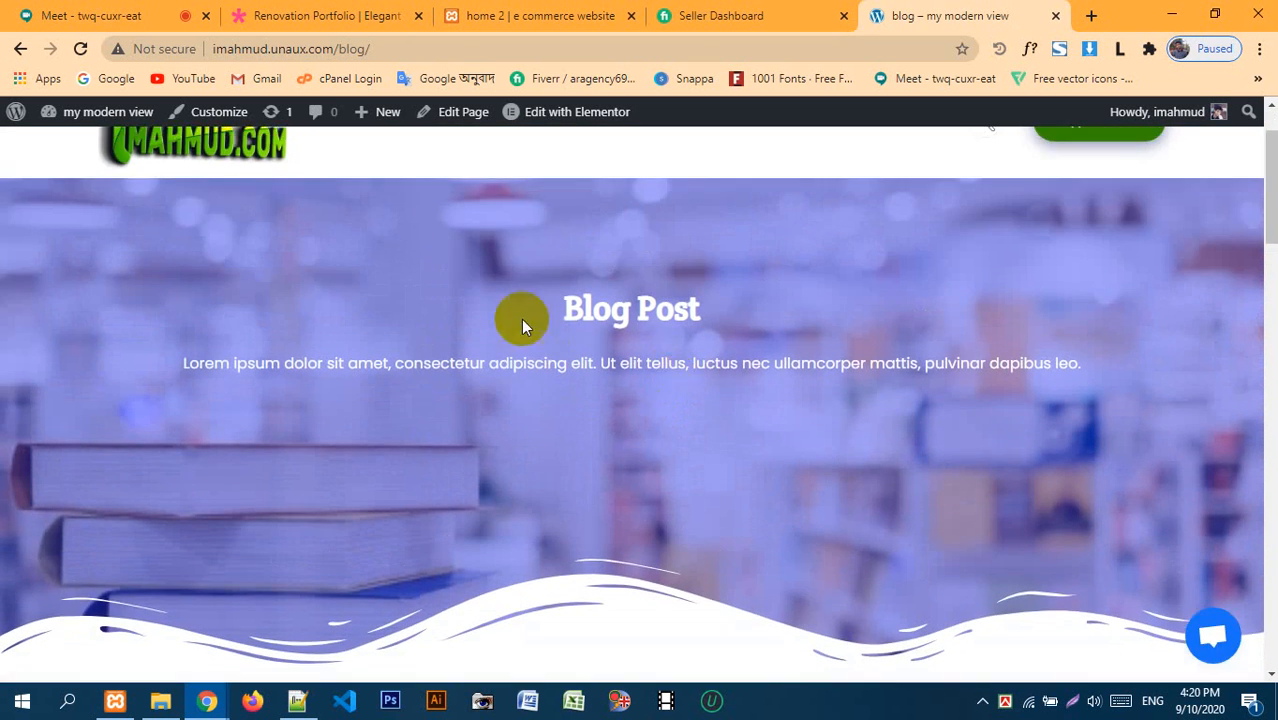
pyautogui.moveTo(521, 319); pyautogui.dragTo(676, 337)
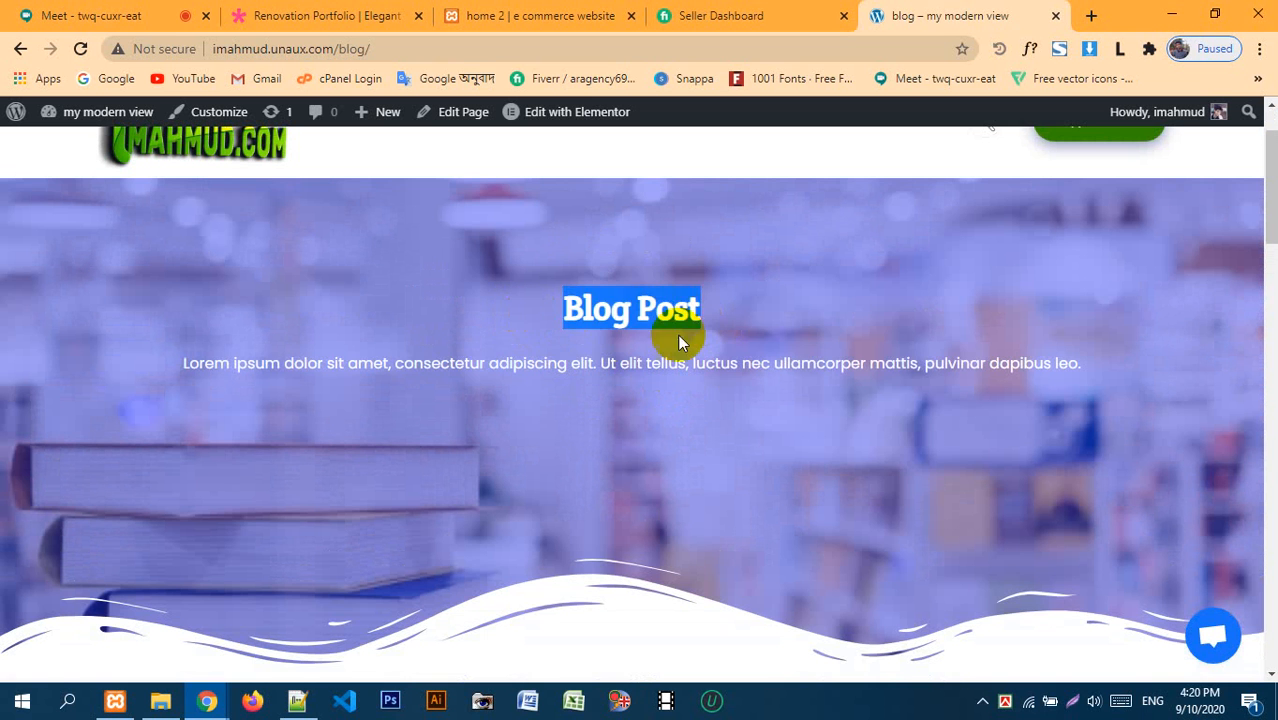
pyautogui.click(676, 337)
pyautogui.moveTo(440, 357); pyautogui.dragTo(733, 369)
pyautogui.click(656, 417)
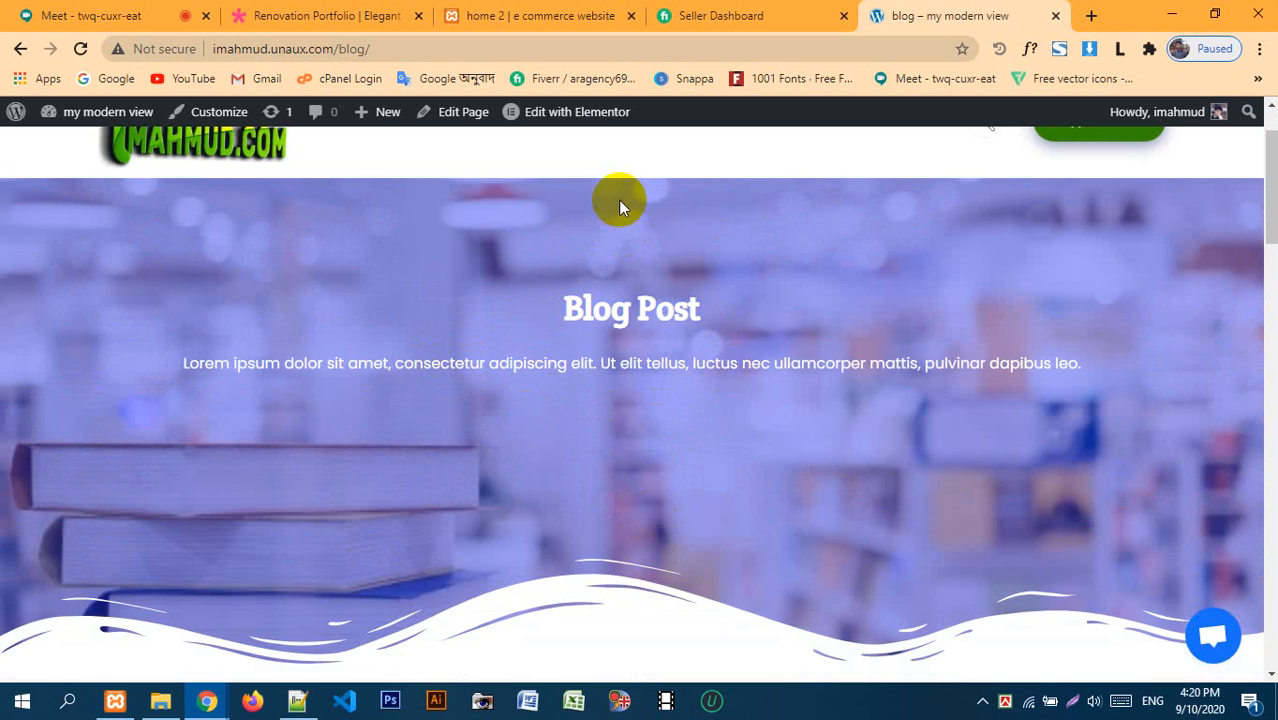
pyautogui.scroll(-1, 150, 560)
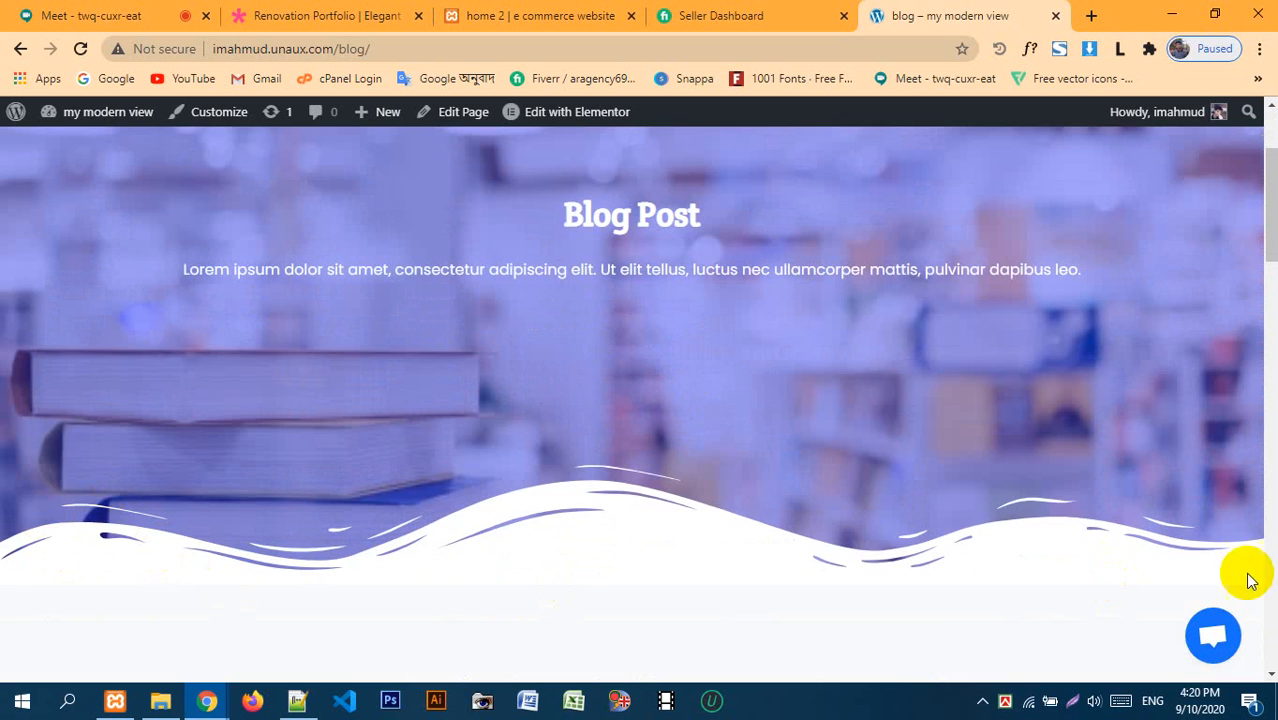
pyautogui.scroll(2, 894, 563)
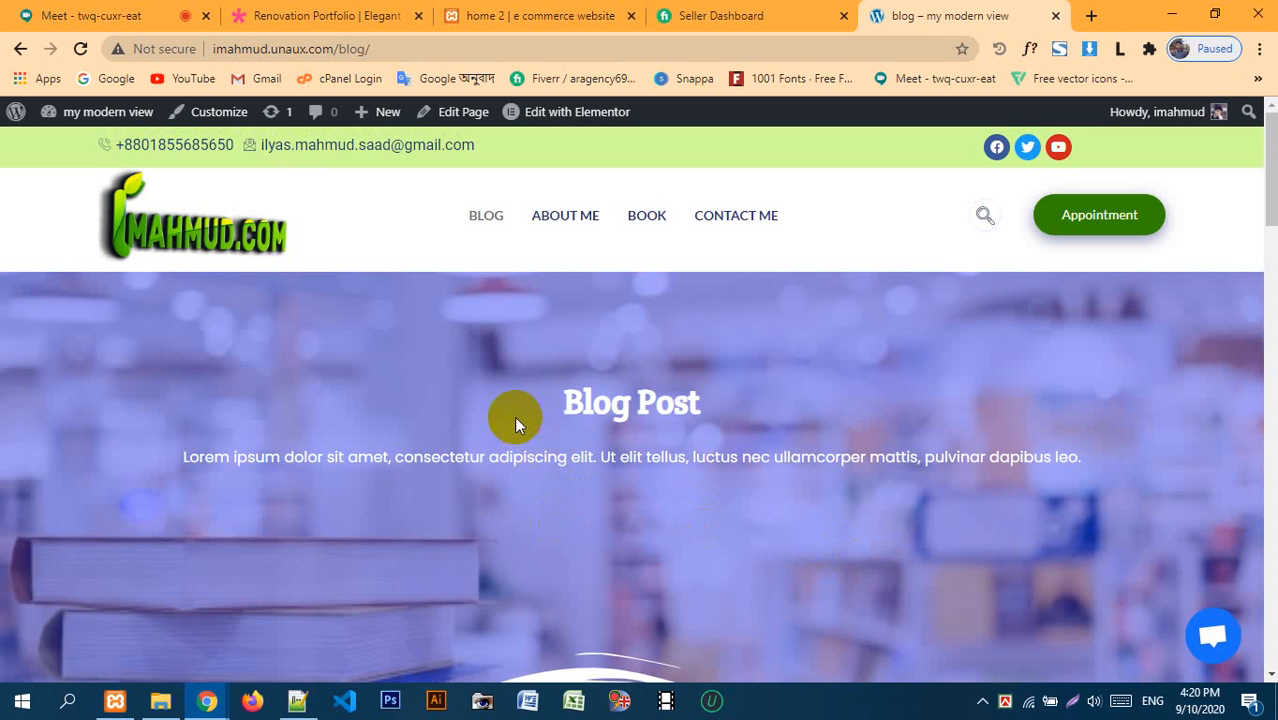
pyautogui.click(470, 15)
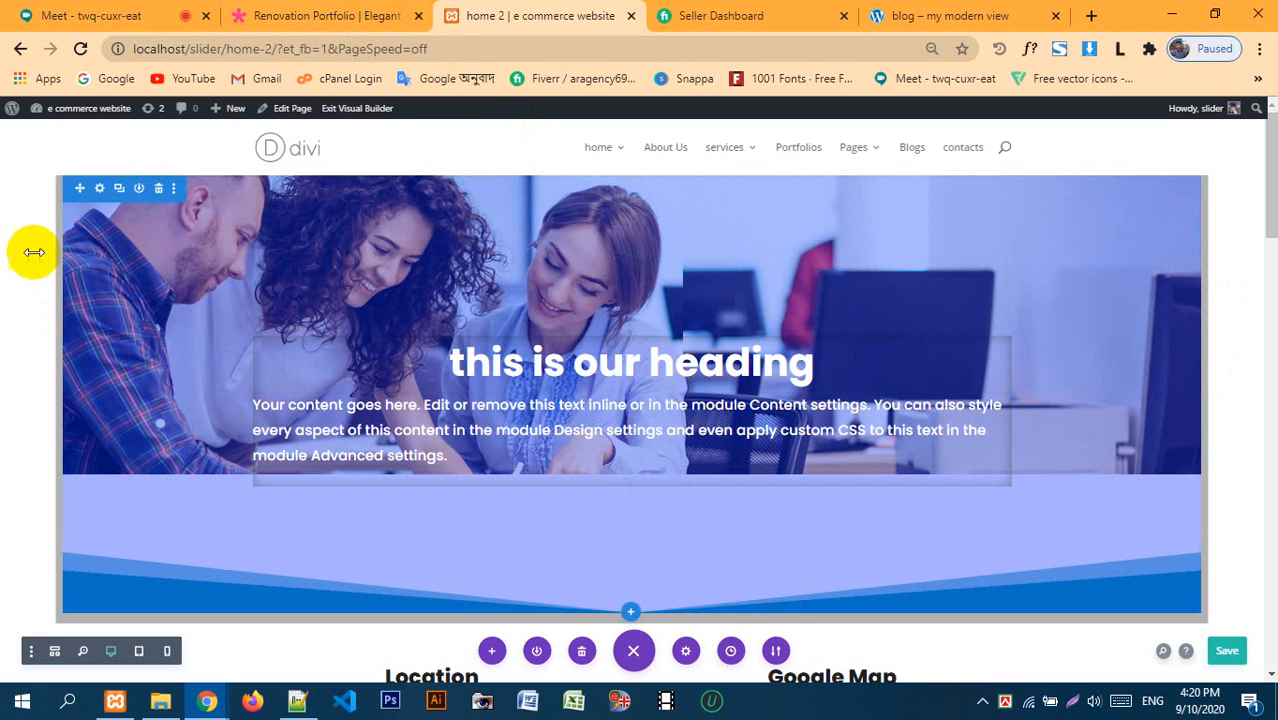
# - Save the 'this is our heading' hero section to the library as layout 'our heder 2'
pyautogui.click(138, 190)
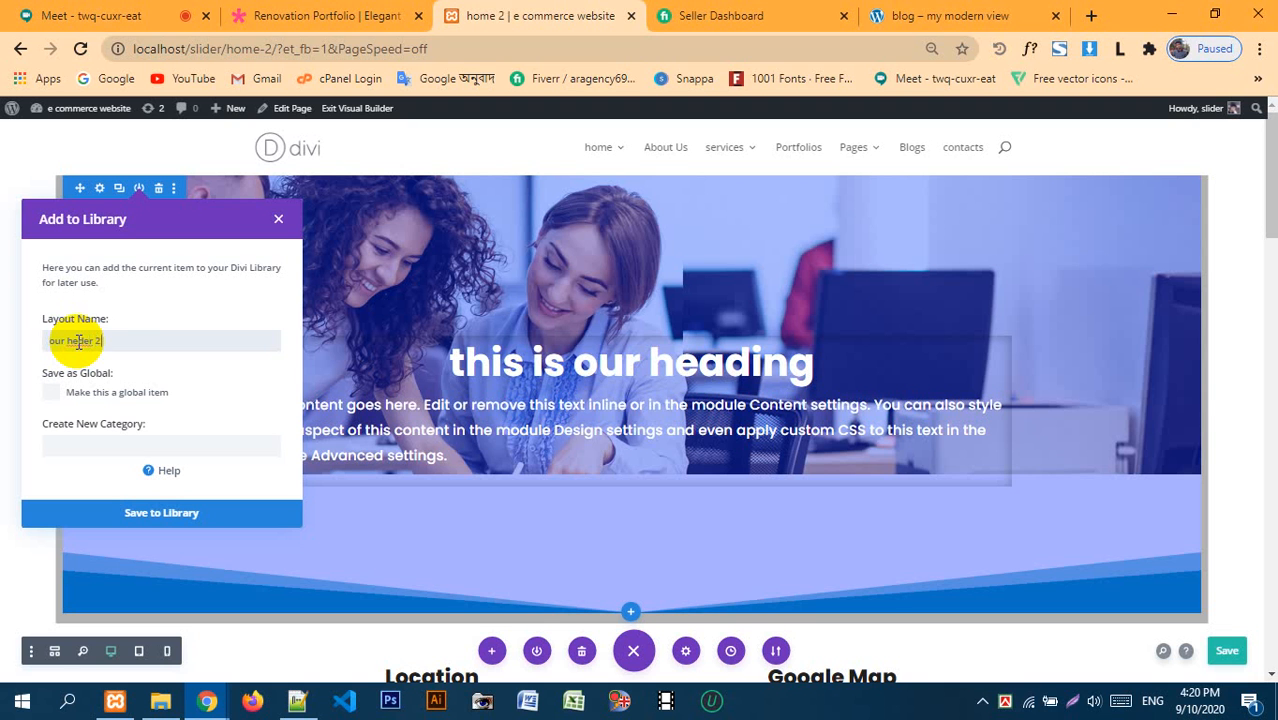
pyautogui.click(203, 371)
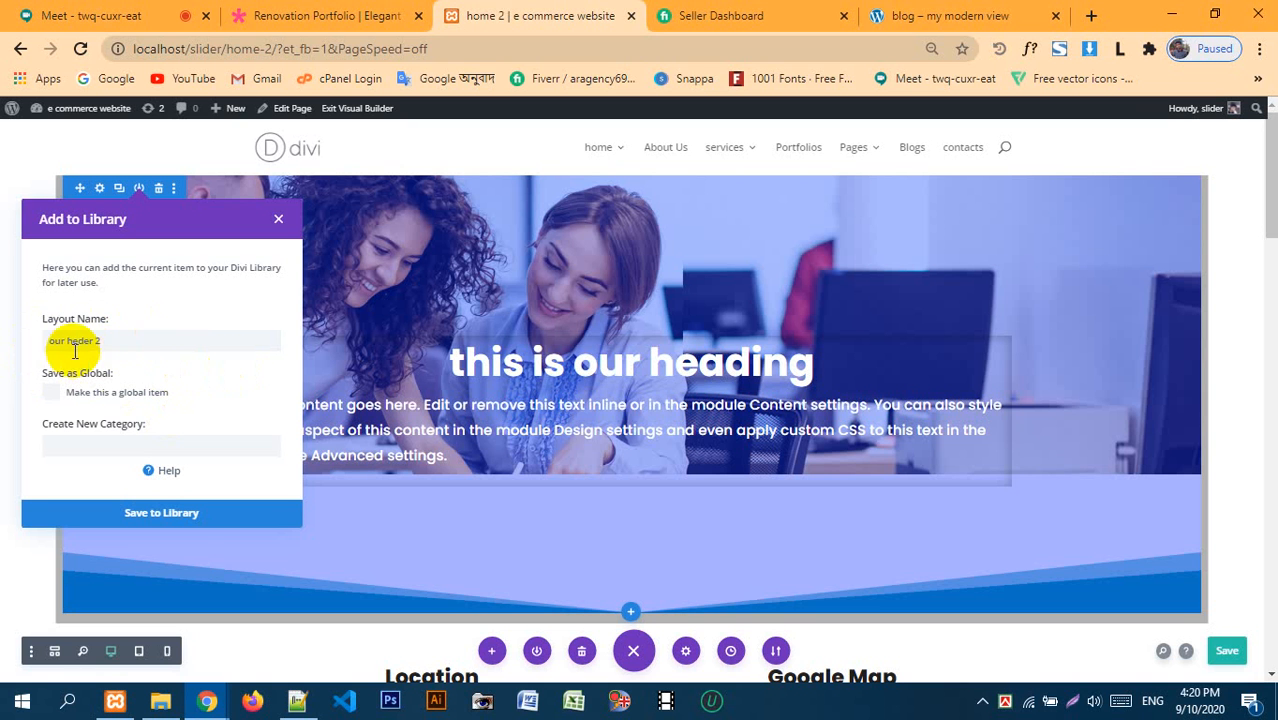
pyautogui.click(178, 515)
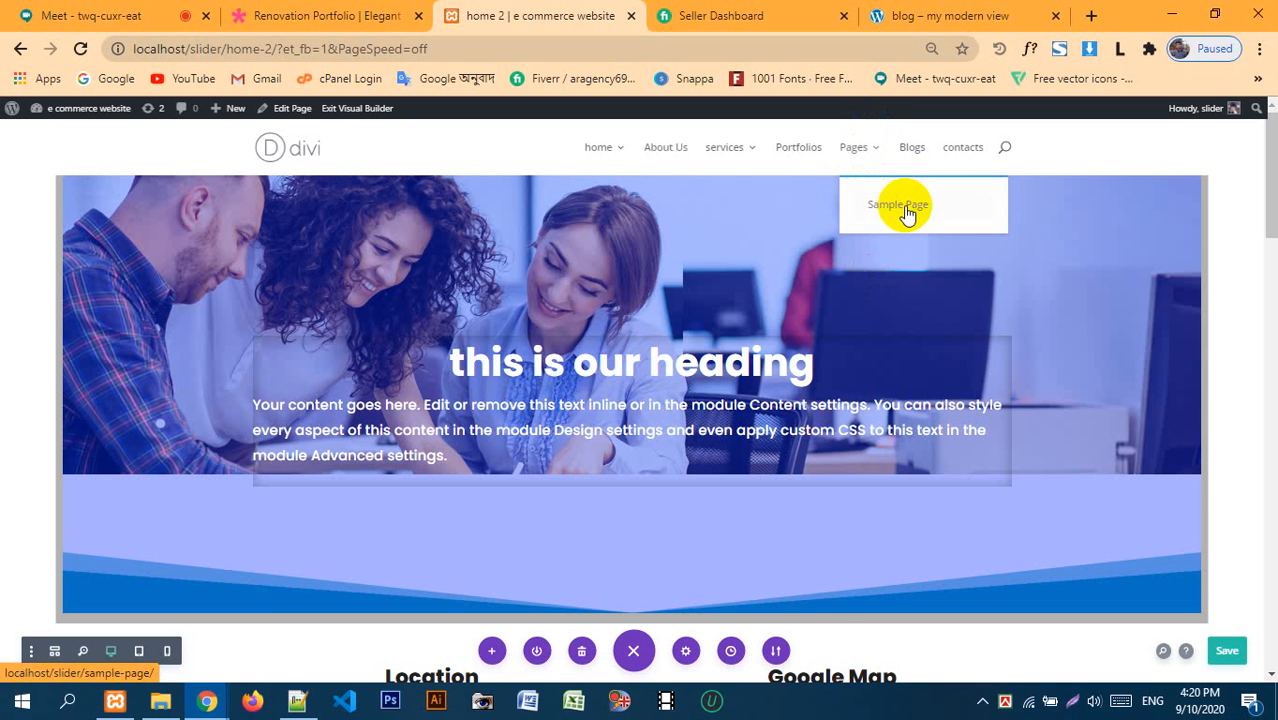
# - Add the library layout 'our heder 2' as a new section above the footer
pyautogui.scroll(-15, 650, 428)
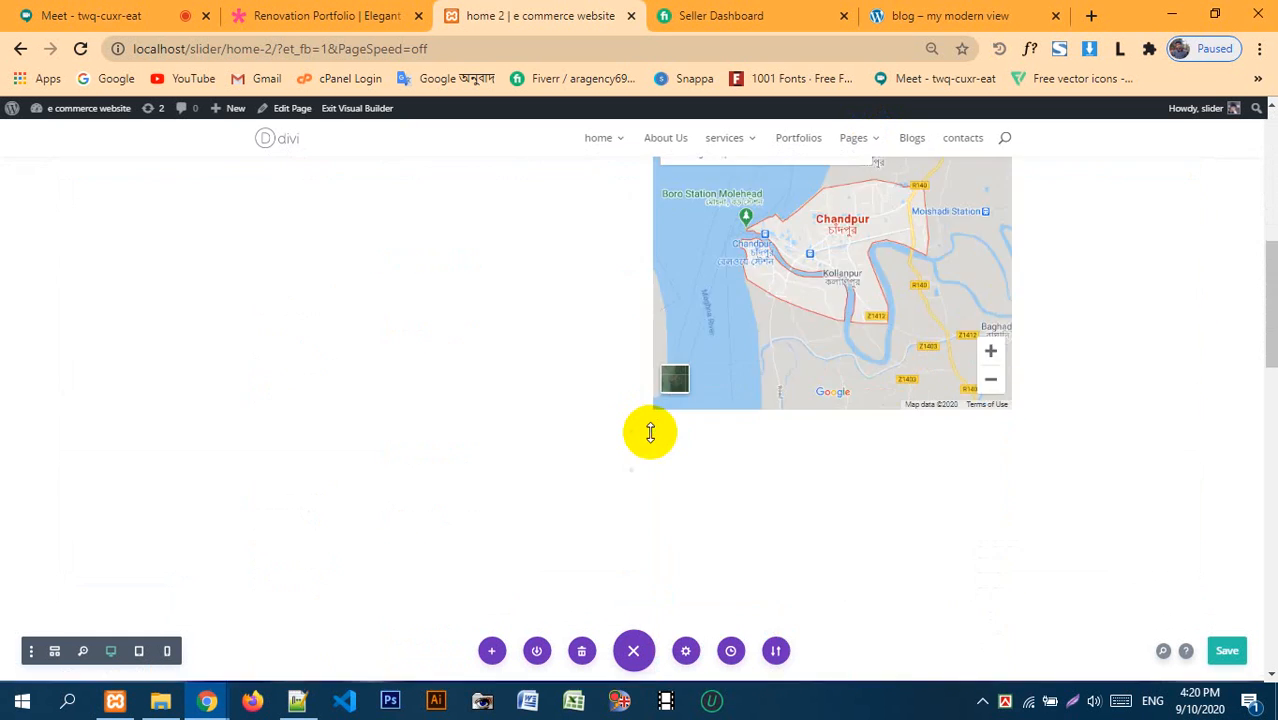
pyautogui.scroll(-5, 658, 432)
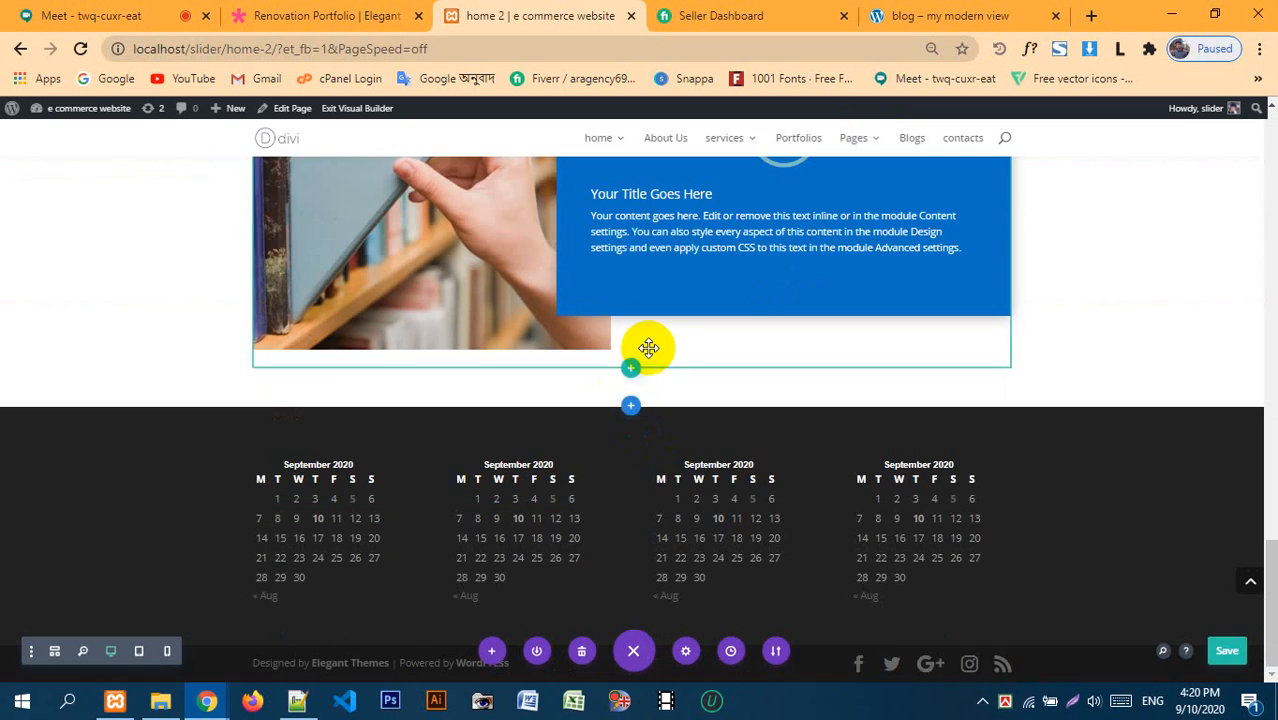
pyautogui.click(633, 408)
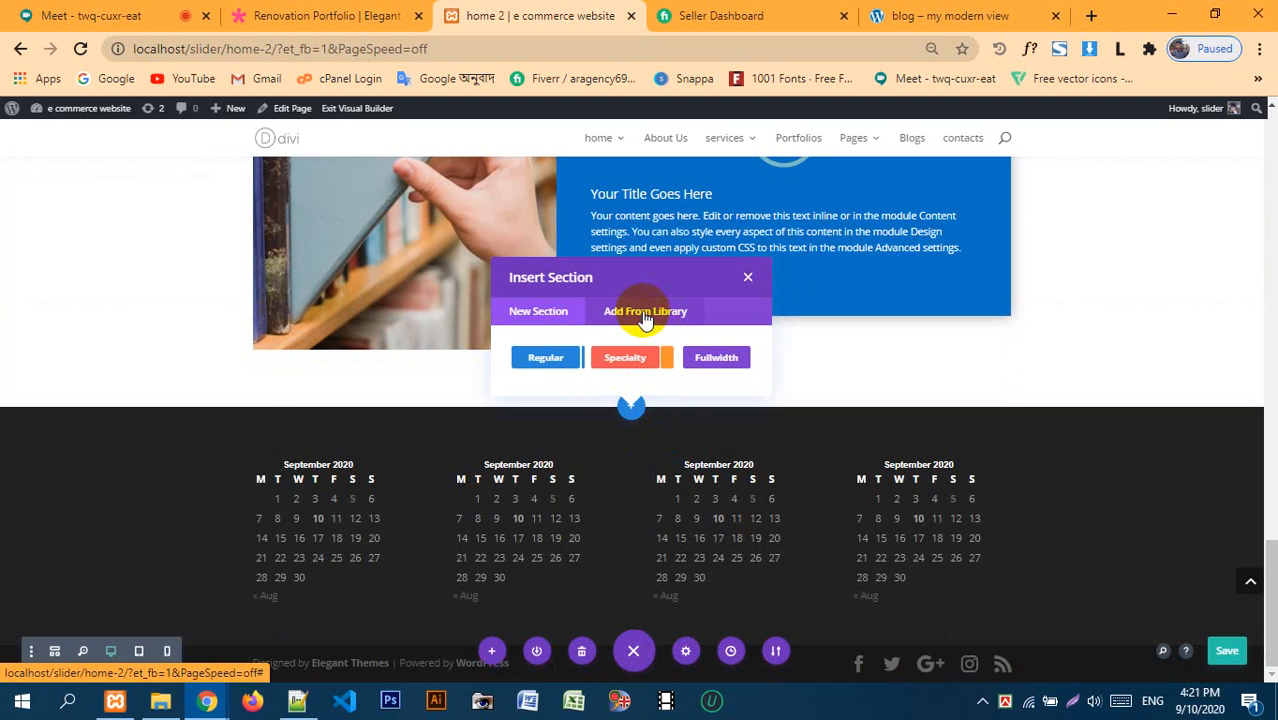
pyautogui.click(661, 314)
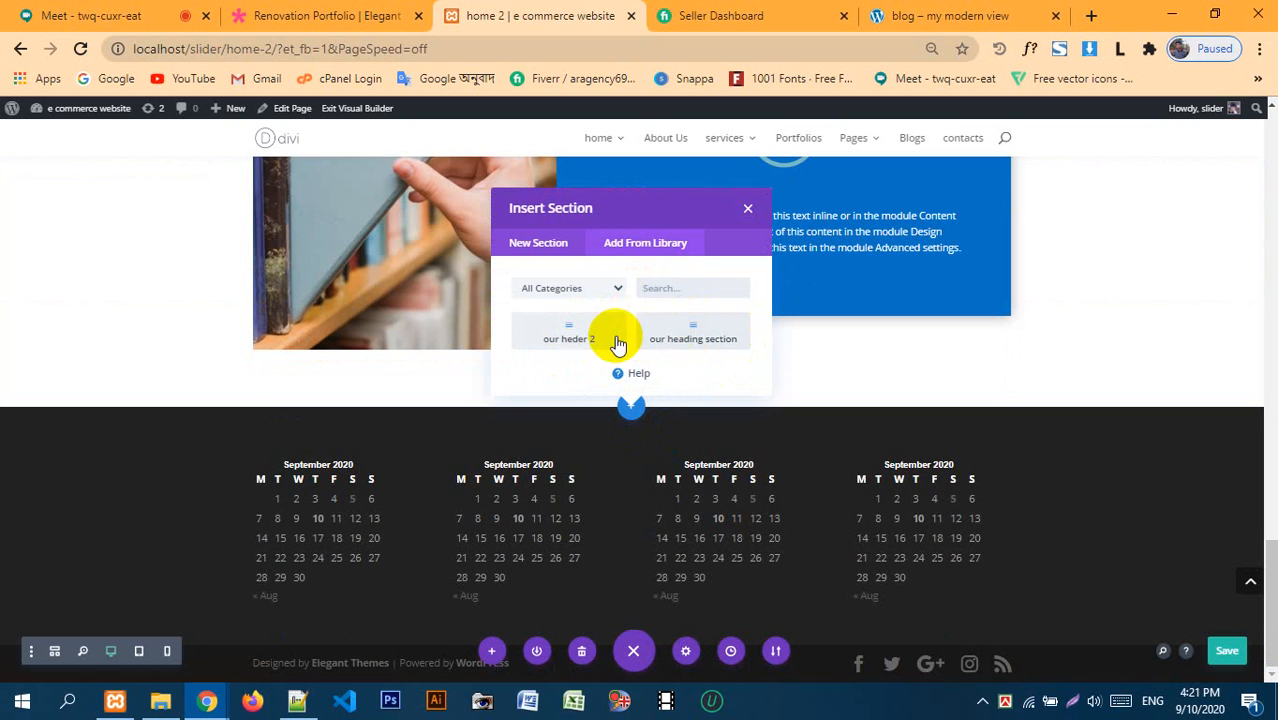
pyautogui.click(563, 335)
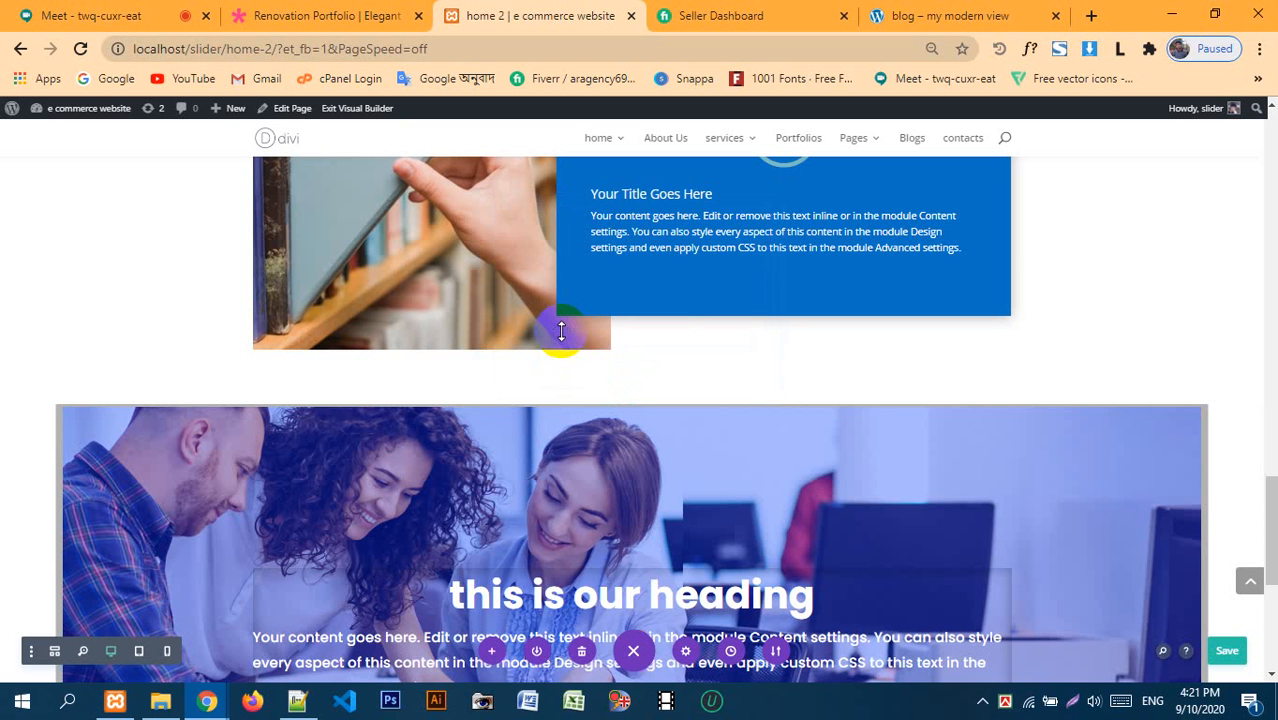
pyautogui.scroll(-3, 705, 368)
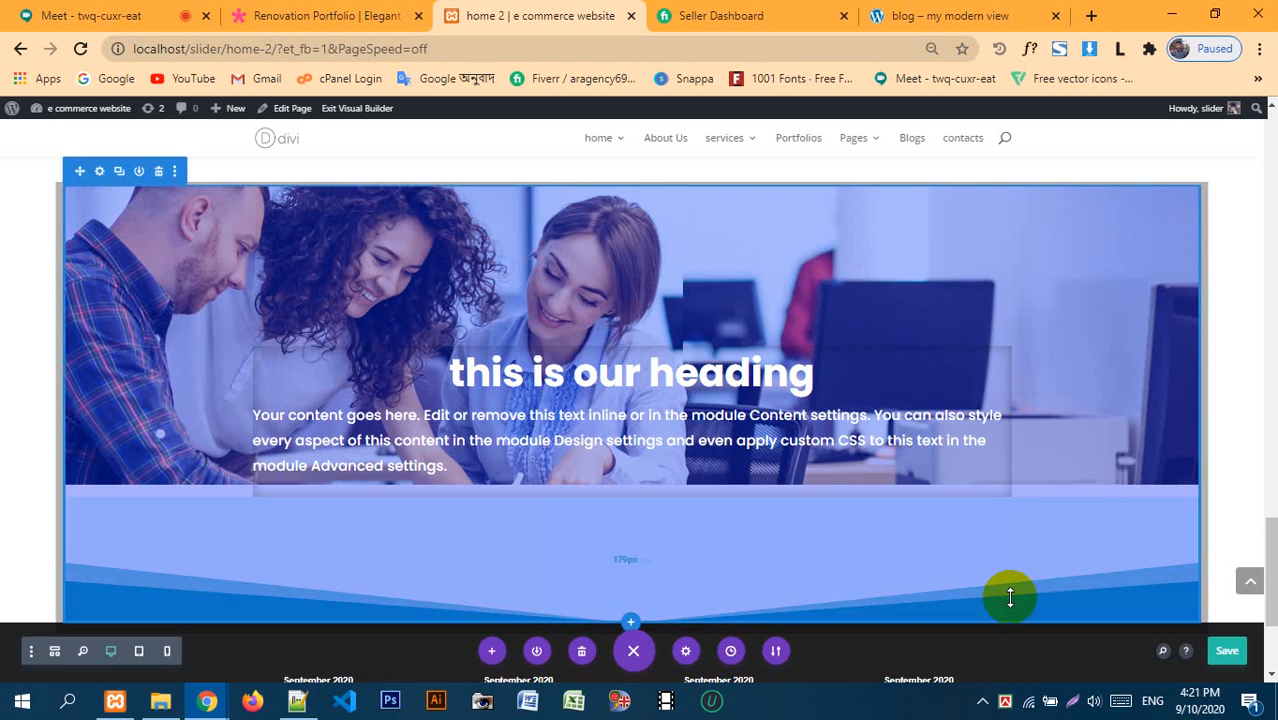
# - Swap the inserted section's office-photo background for the stacked books and glasses image
pyautogui.scroll(1, 952, 548)
pyautogui.scroll(1, 952, 548)
pyautogui.scroll(-1, 419, 474)
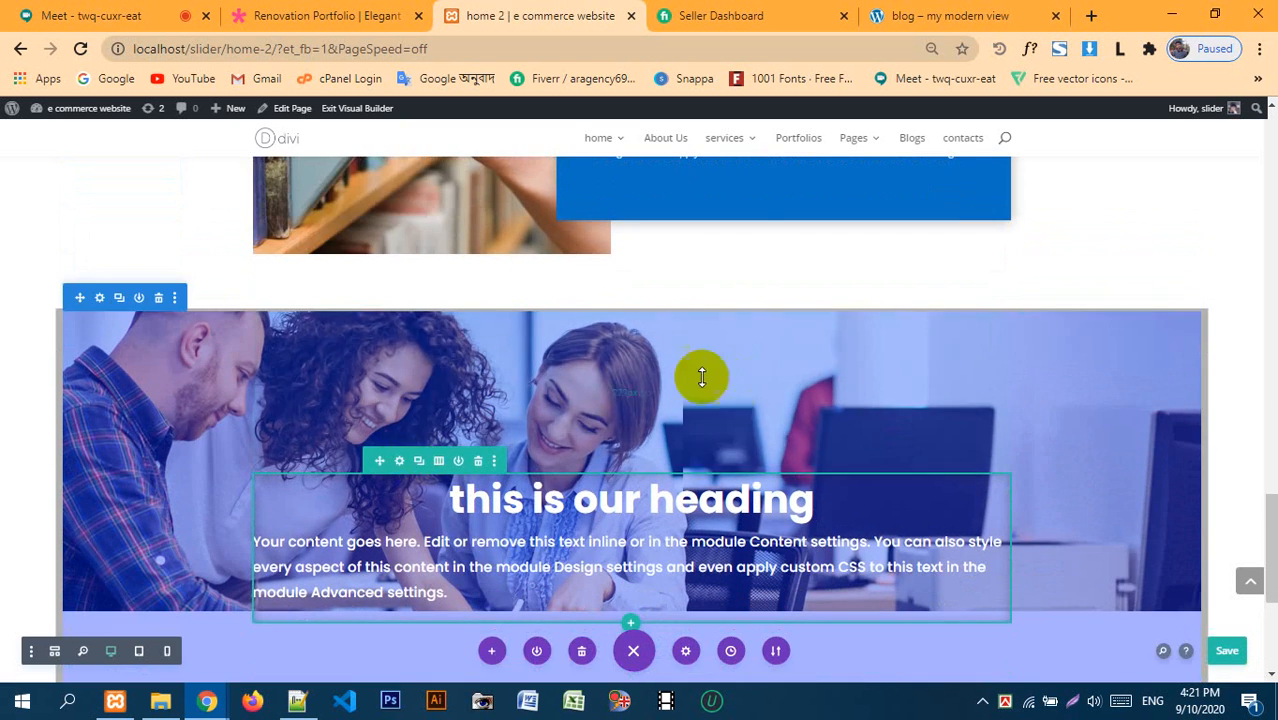
pyautogui.click(100, 302)
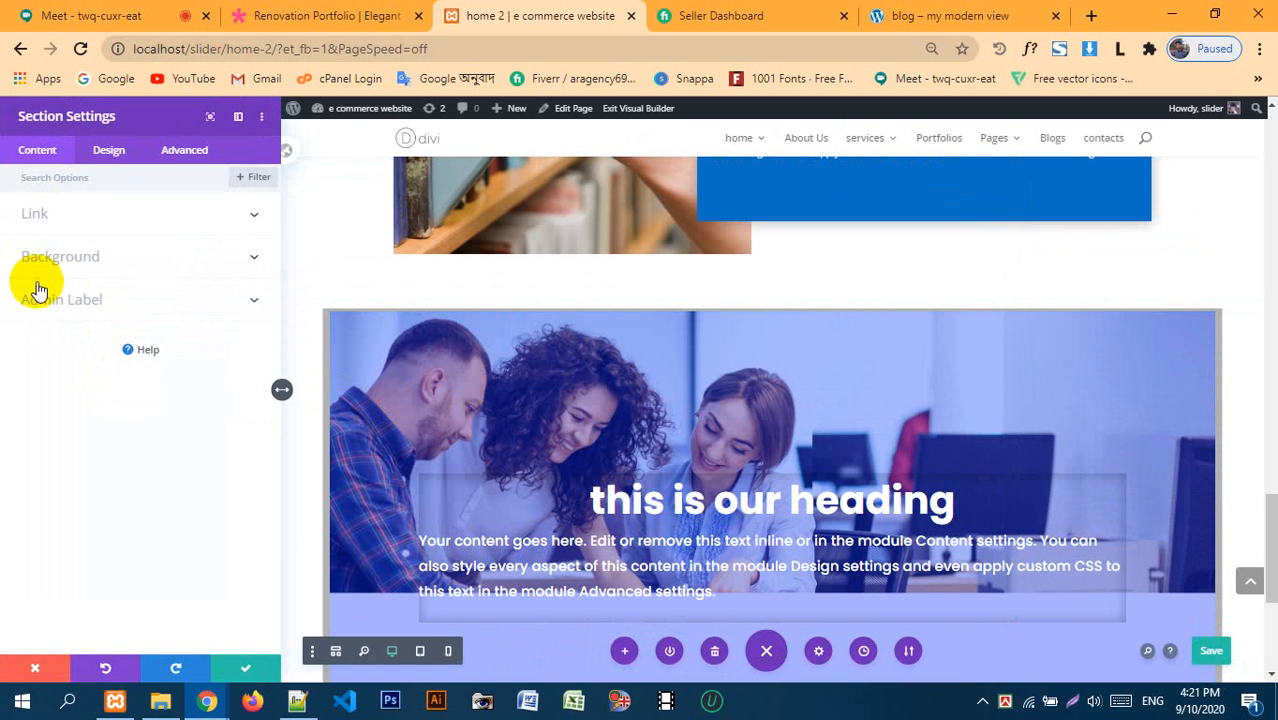
pyautogui.click(60, 258)
pyautogui.moveTo(150, 296)
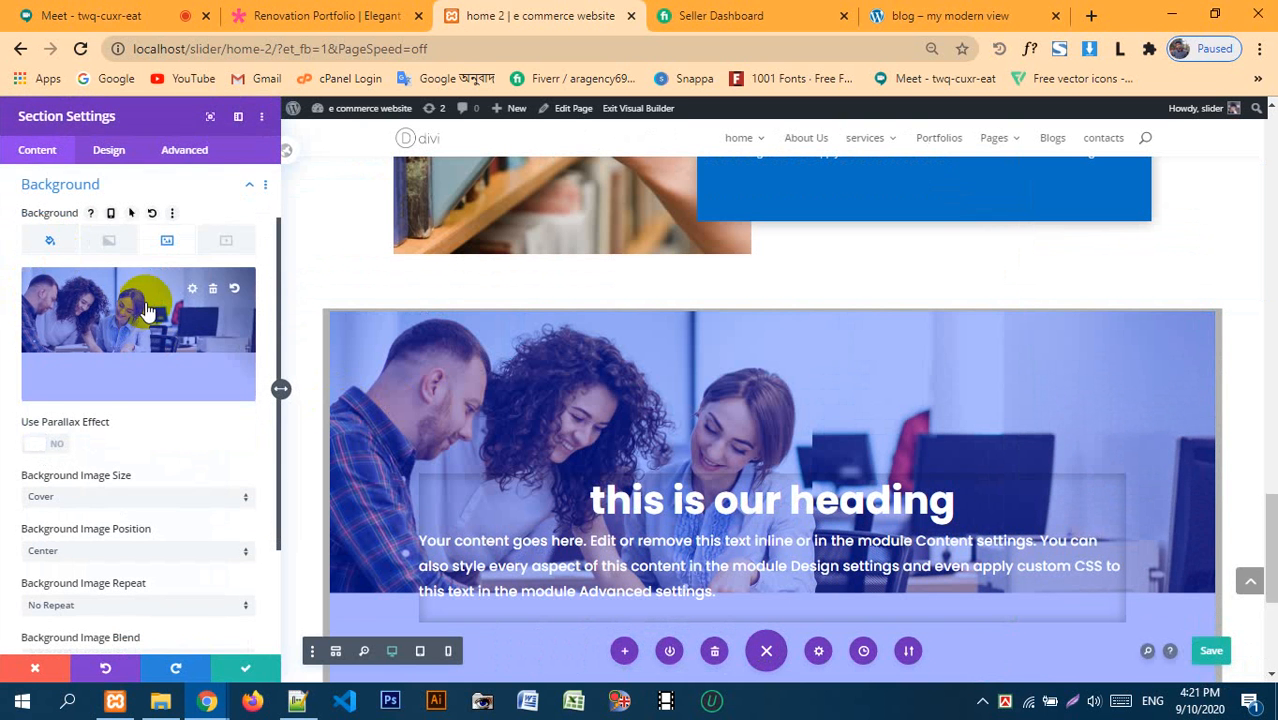
pyautogui.click(213, 290)
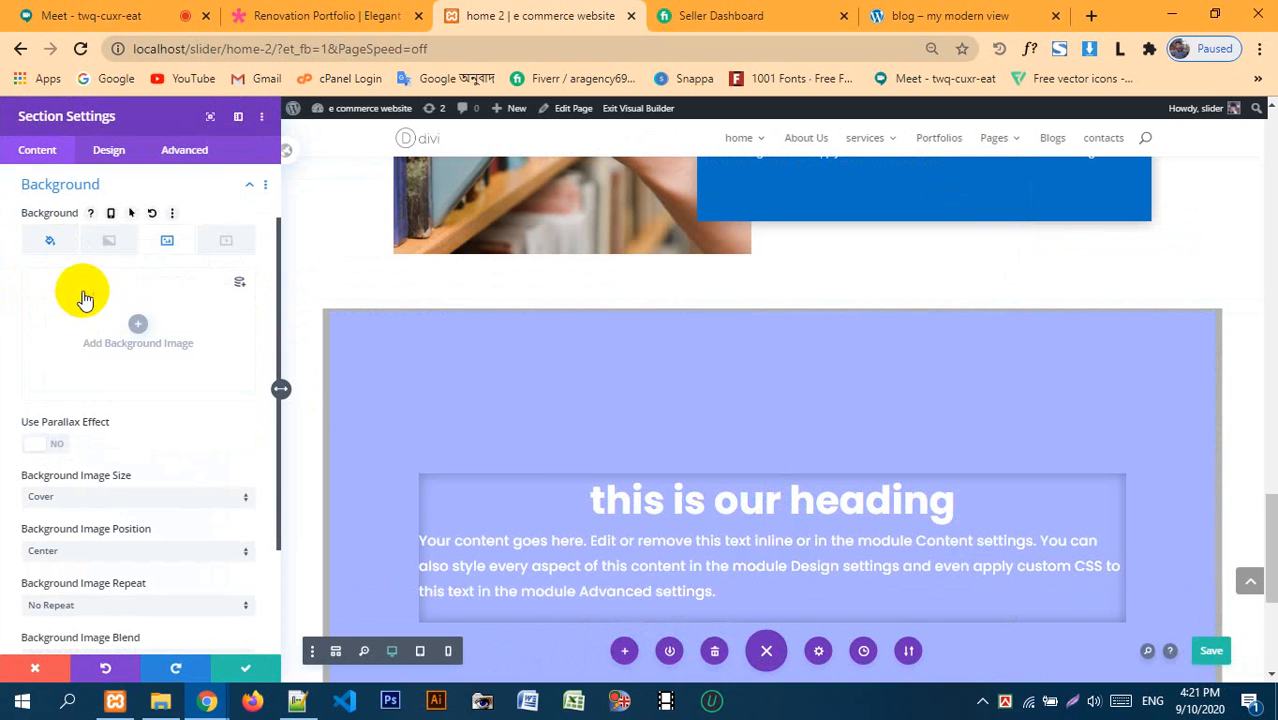
pyautogui.click(135, 328)
pyautogui.click(335, 290)
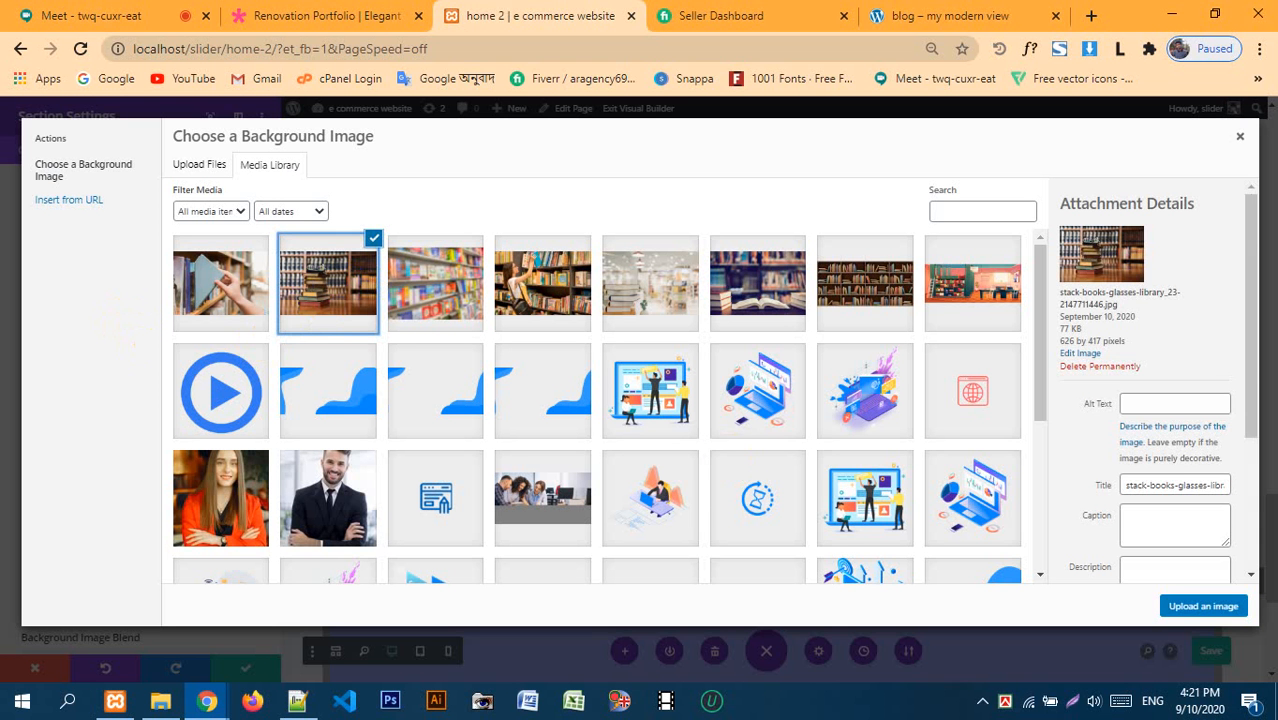
pyautogui.click(1205, 607)
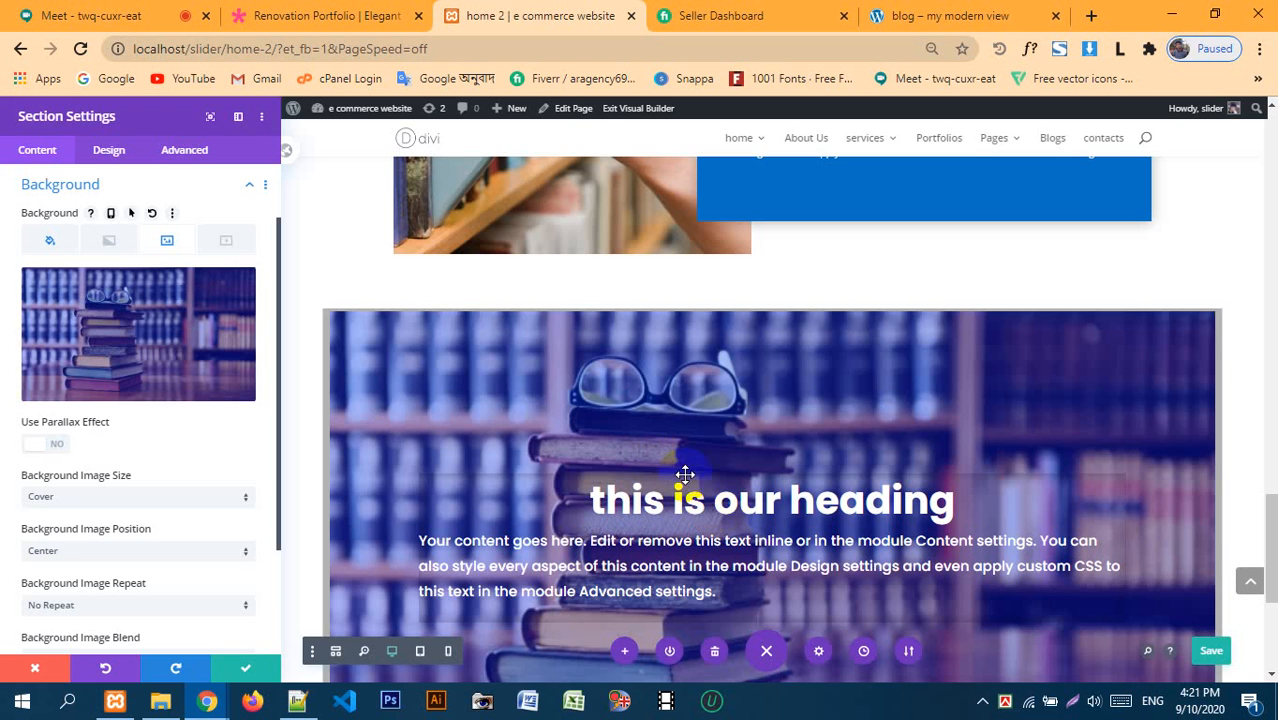
pyautogui.scroll(-2, 845, 425)
pyautogui.scroll(1, 586, 396)
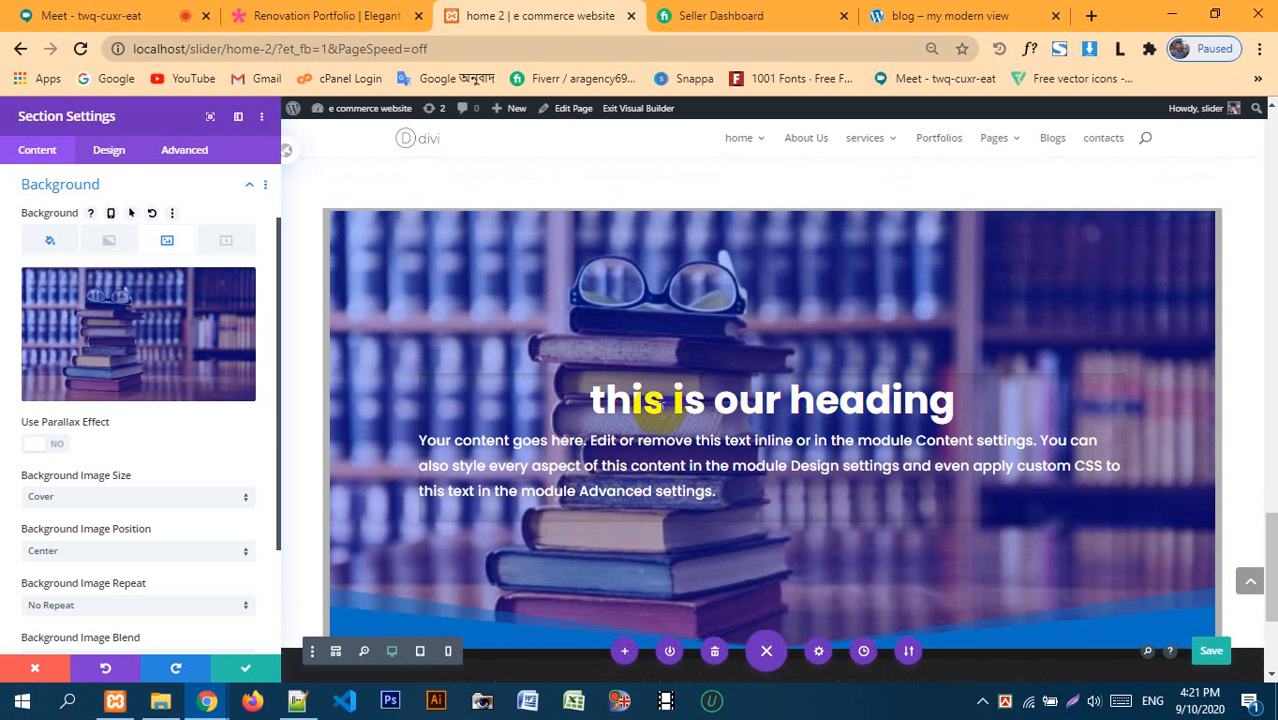
pyautogui.click(257, 668)
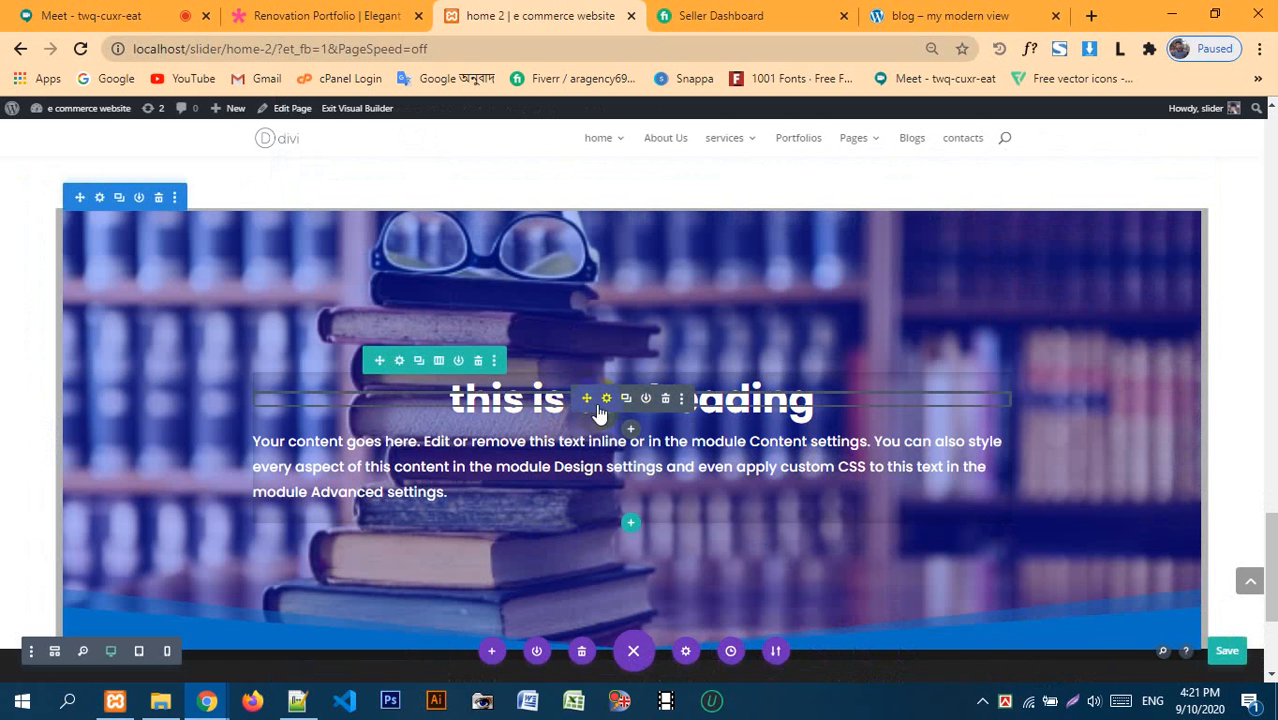
# - Insert 'copy' after 'our' so the bookshelf hero heading reads 'this is our copy heading'
pyautogui.click(606, 402)
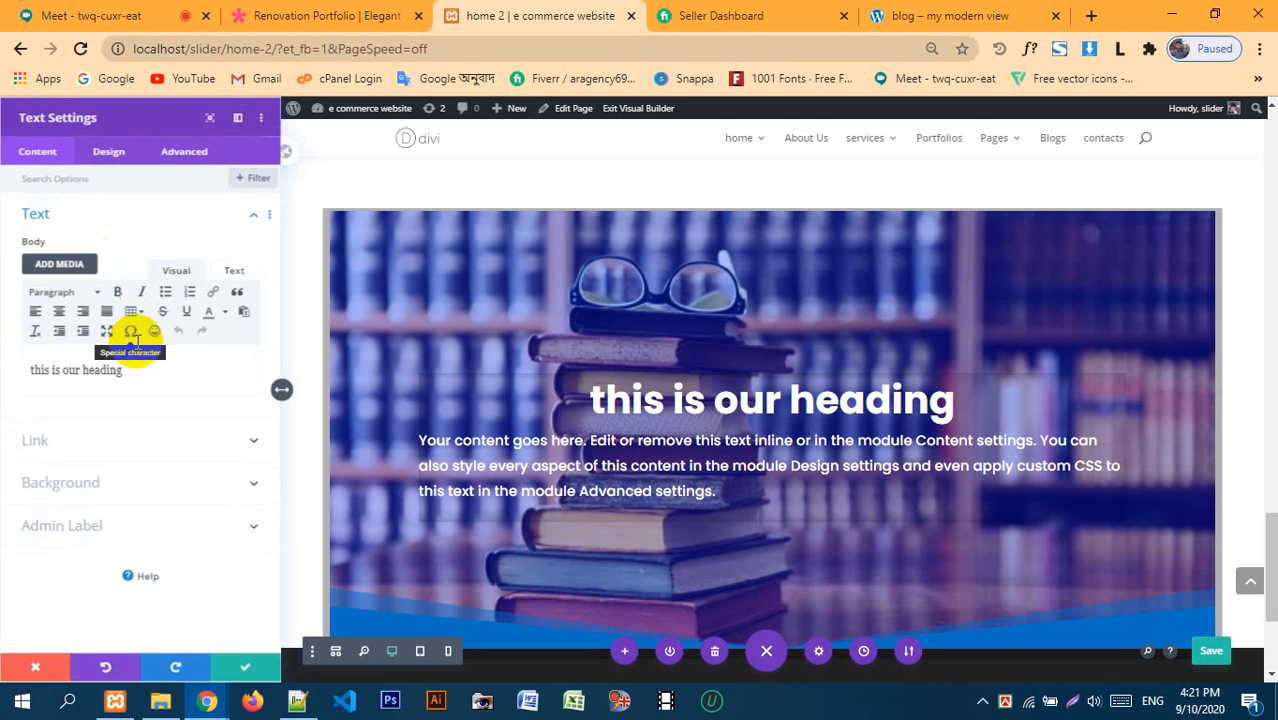
pyautogui.click(131, 387)
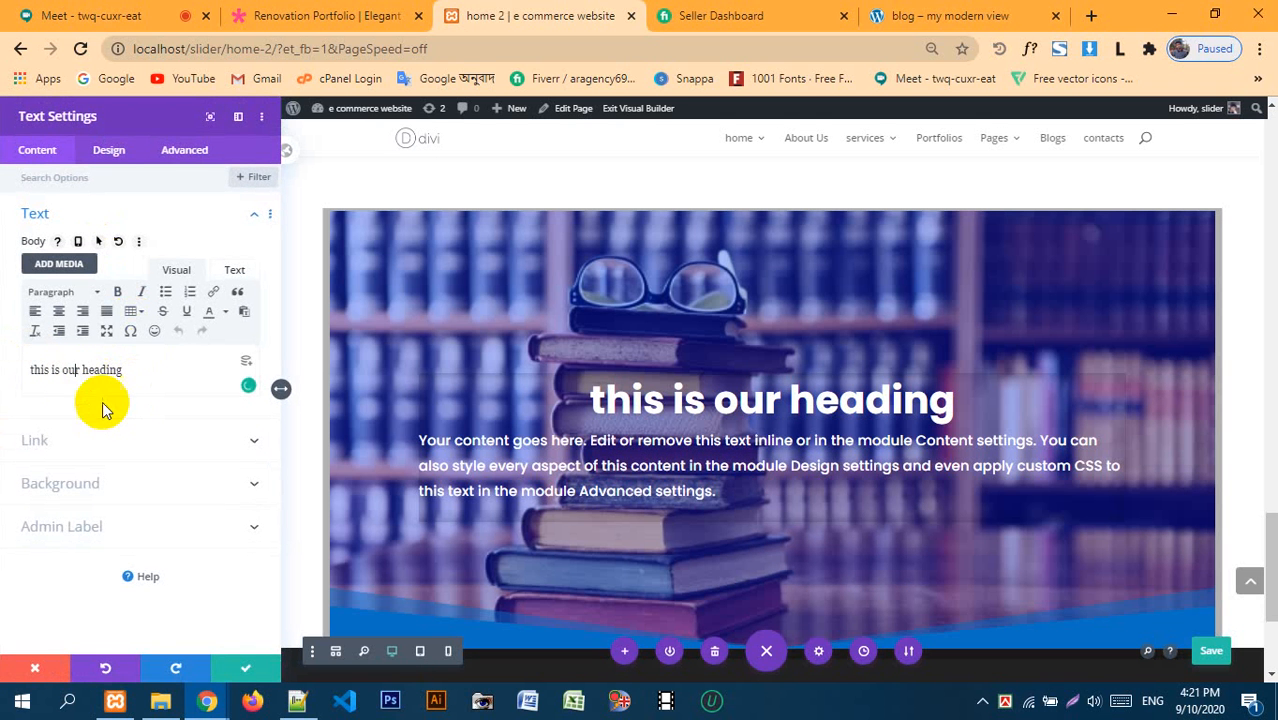
pyautogui.click(77, 372)
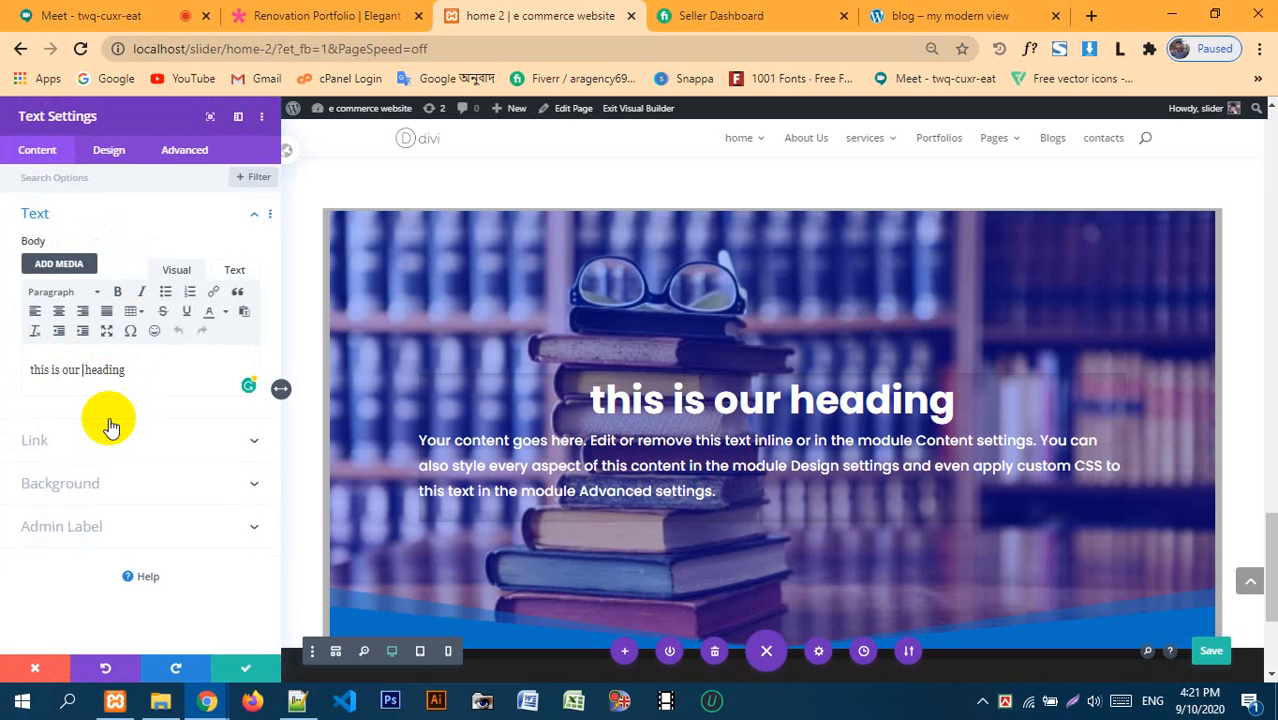
pyautogui.write('copy')
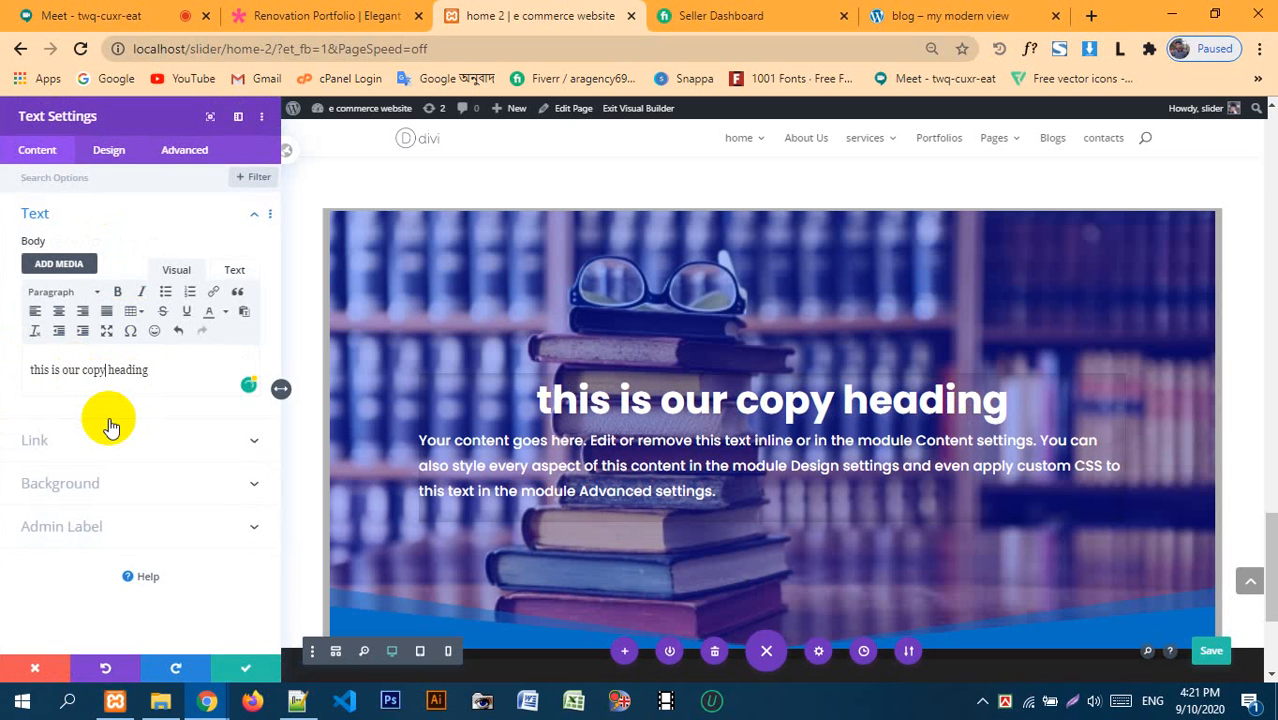
pyautogui.click(255, 670)
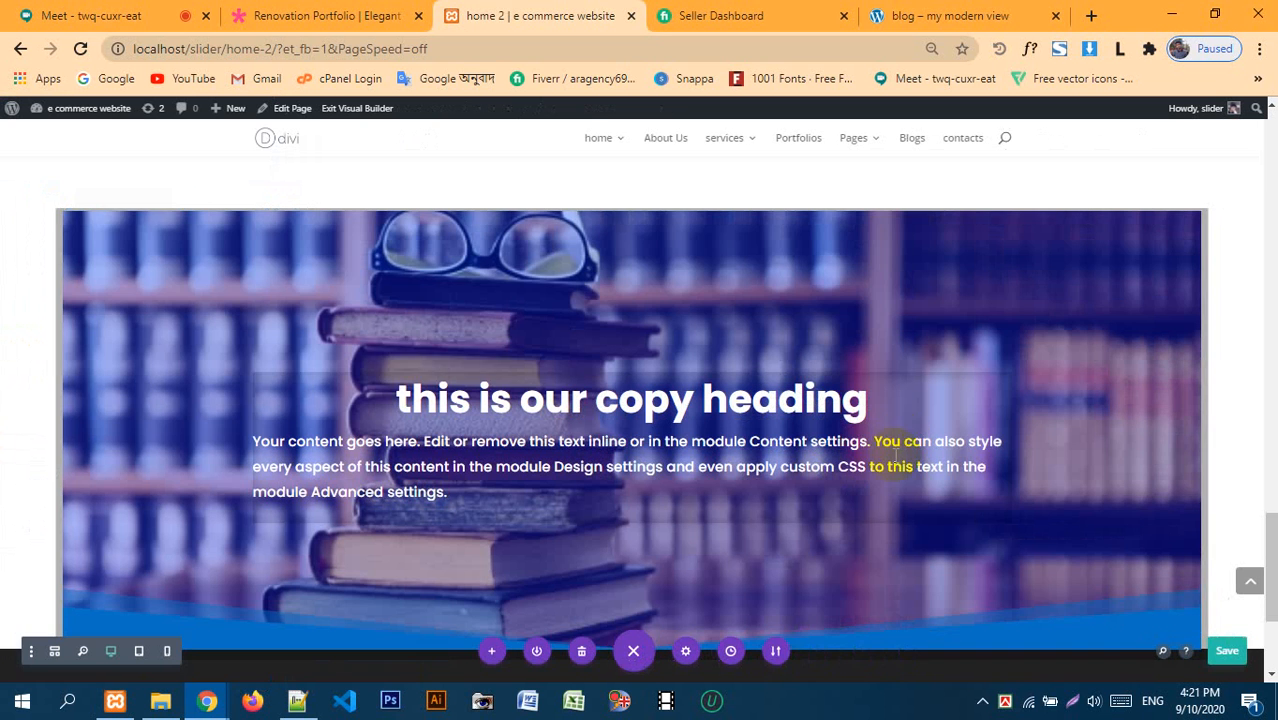
pyautogui.scroll(-3, 850, 380)
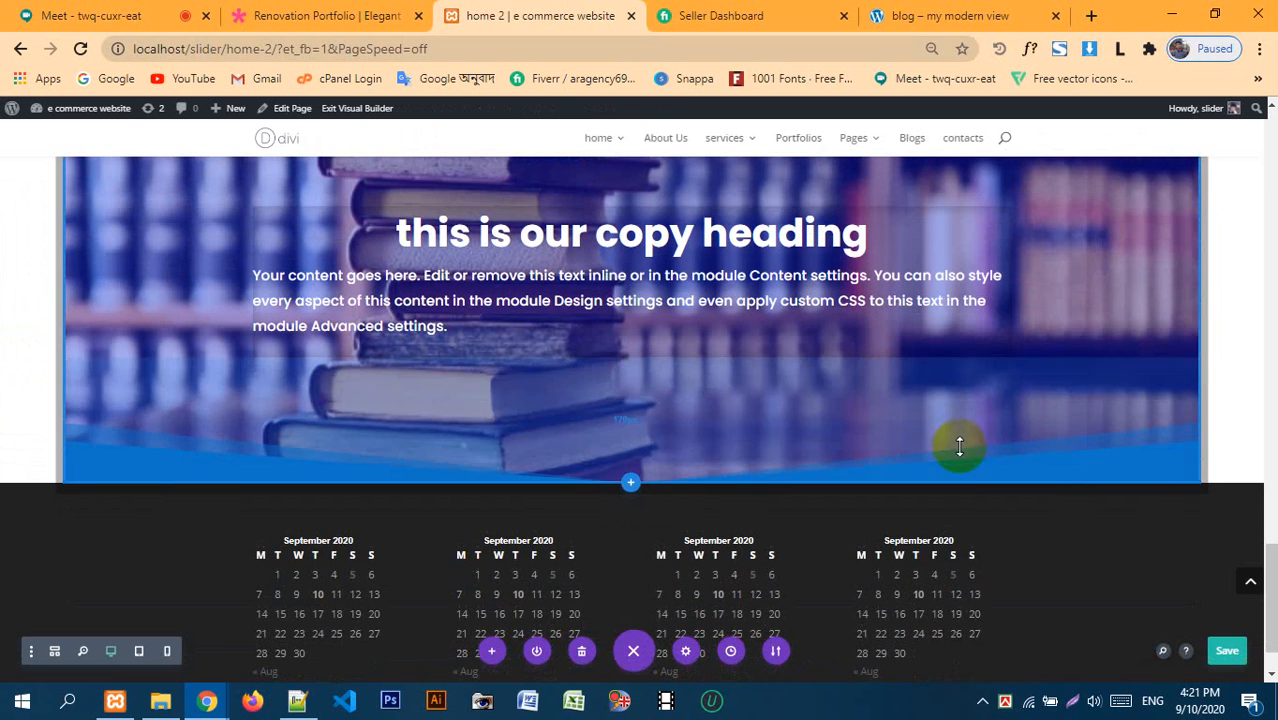
pyautogui.scroll(1, 967, 474)
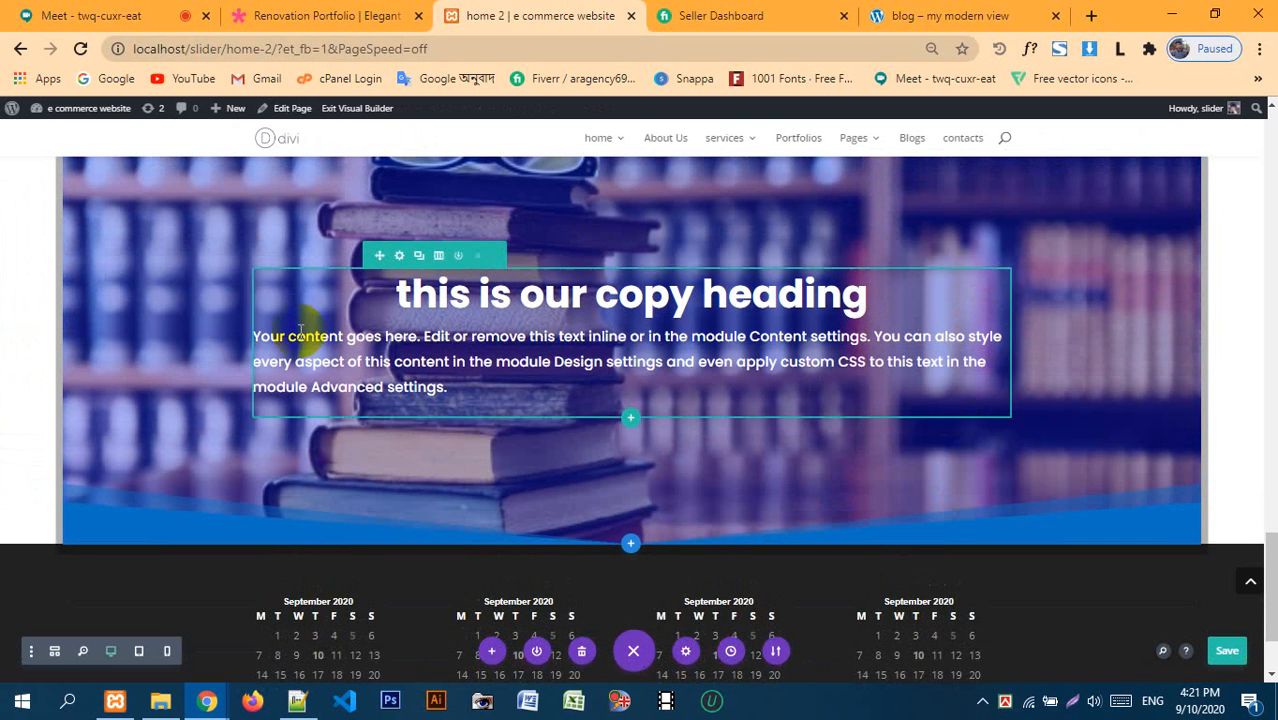
pyautogui.scroll(1, 670, 414)
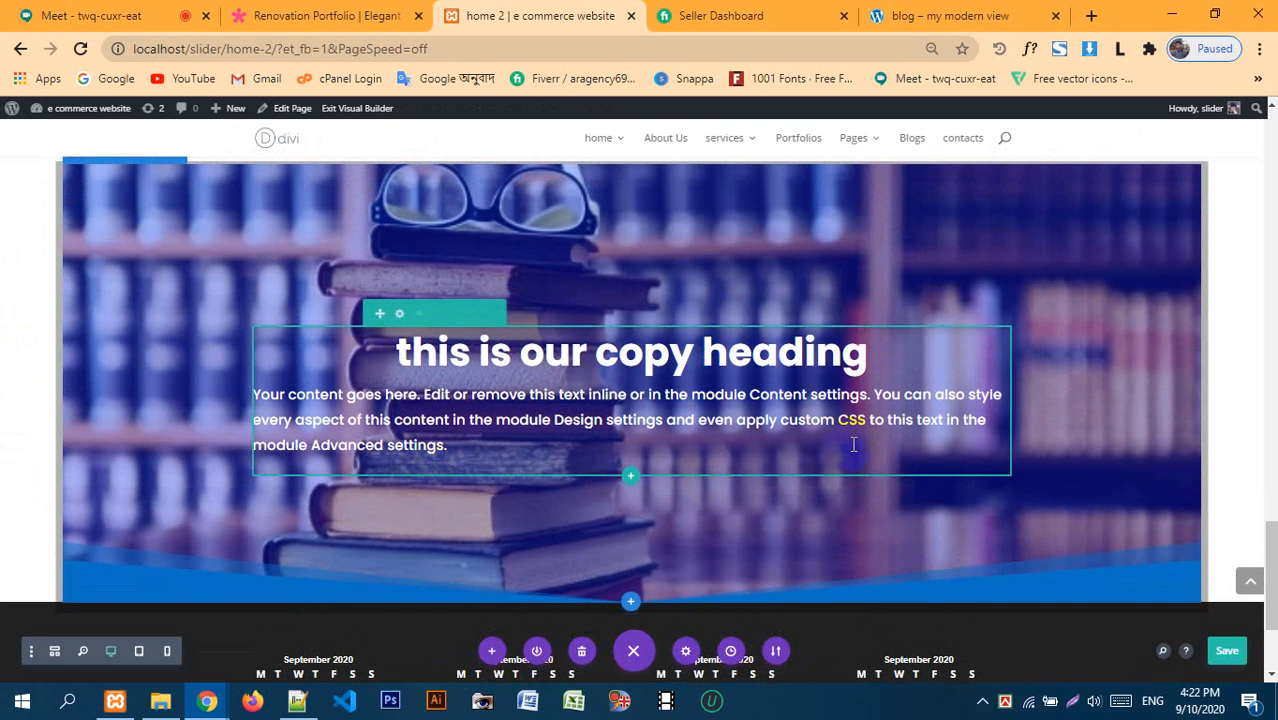
pyautogui.scroll(1, 853, 444)
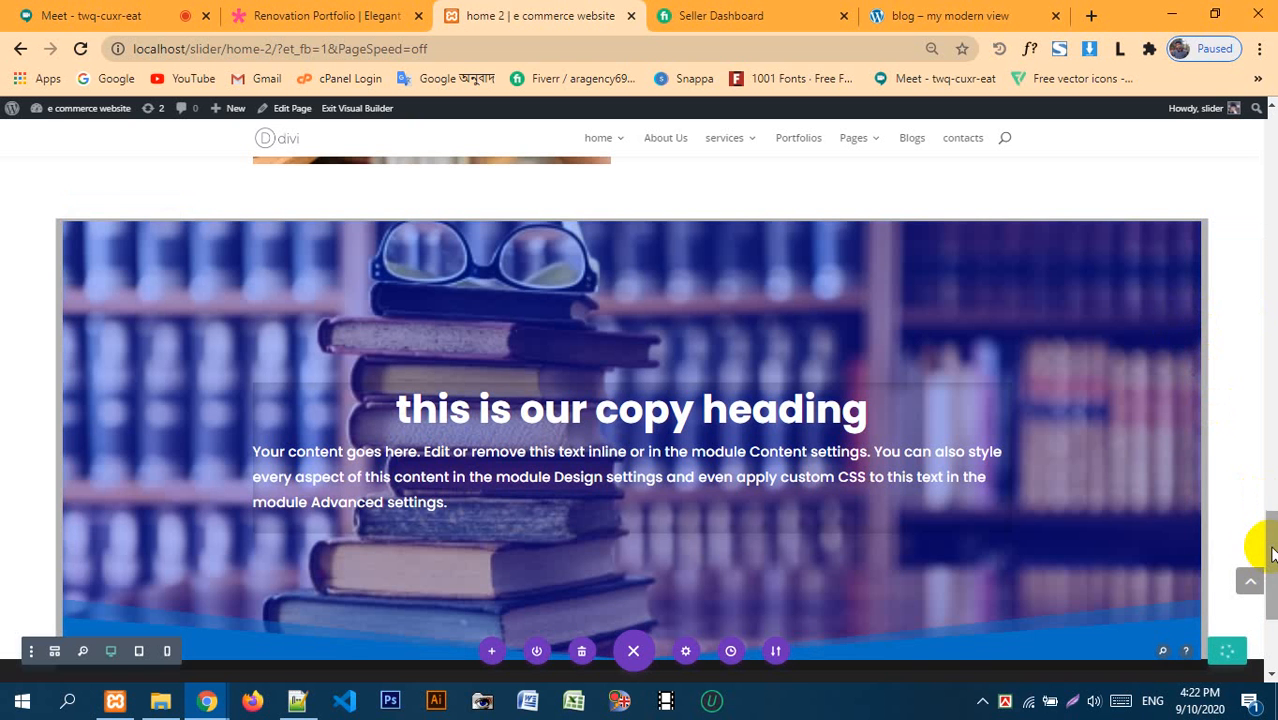
pyautogui.moveTo(1272, 553); pyautogui.dragTo(1272, 660)
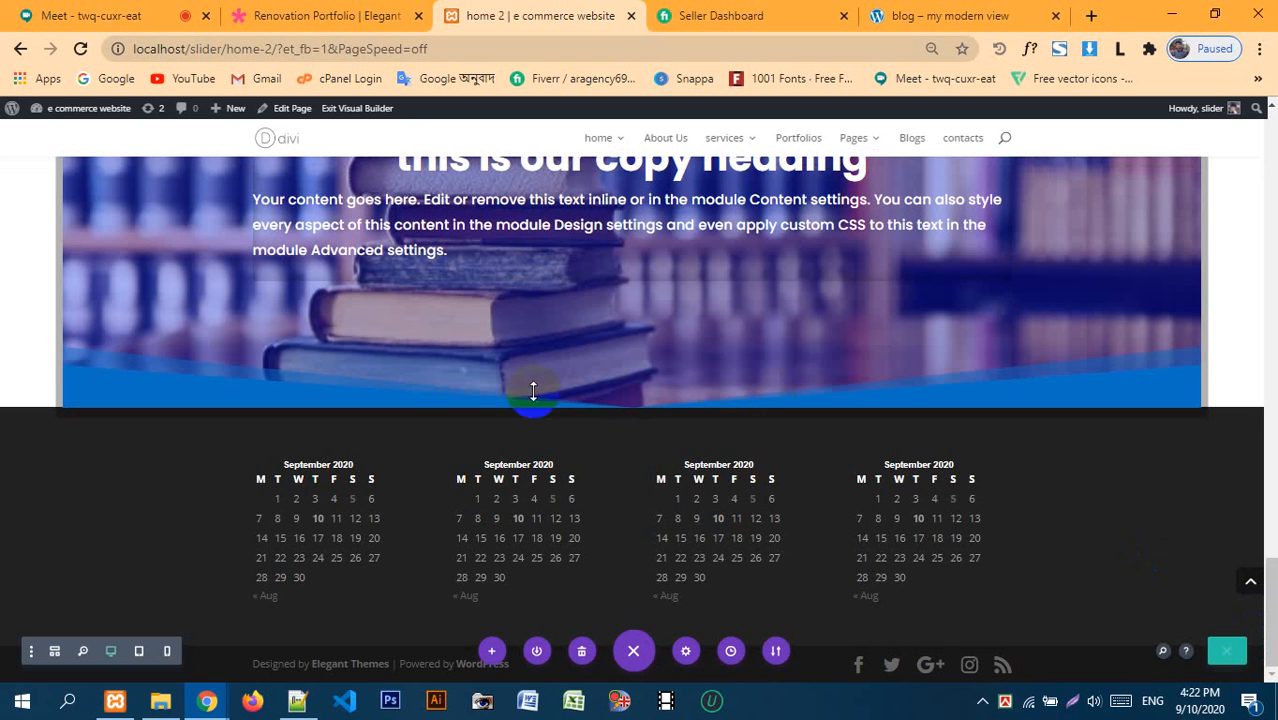
# - Copy the book image row
pyautogui.scroll(4, 520, 385)
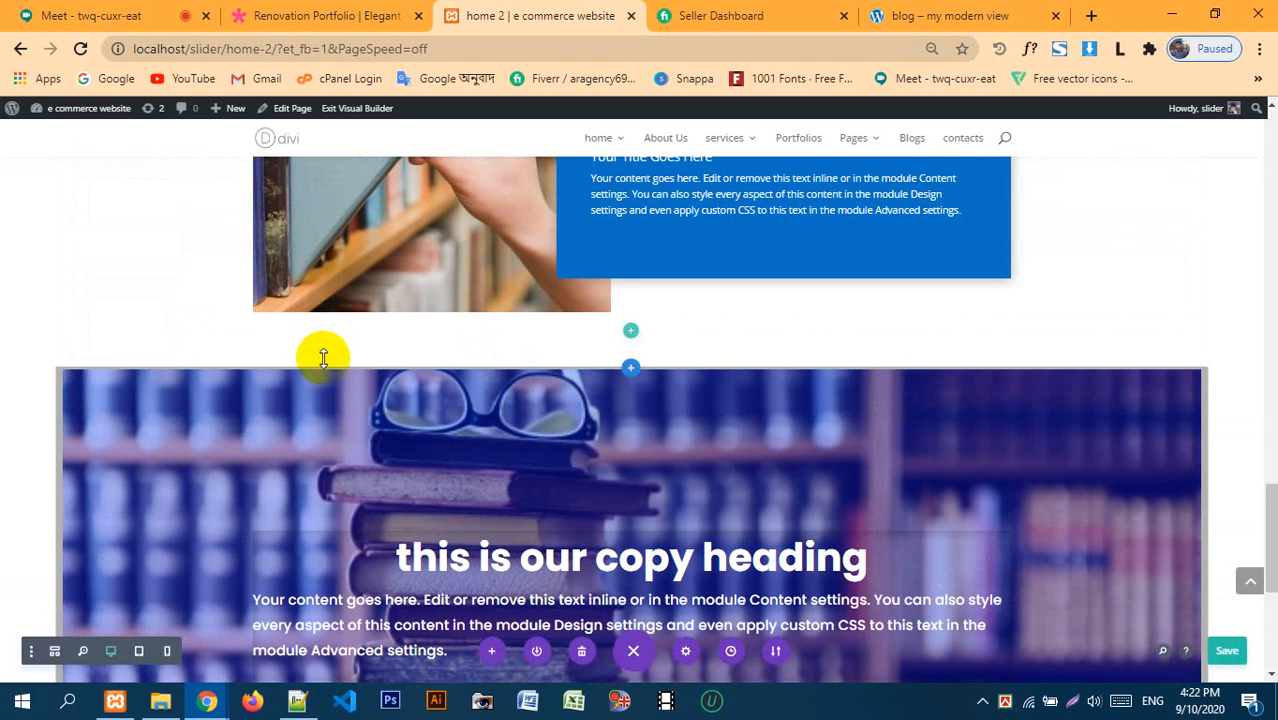
pyautogui.scroll(1, 323, 358)
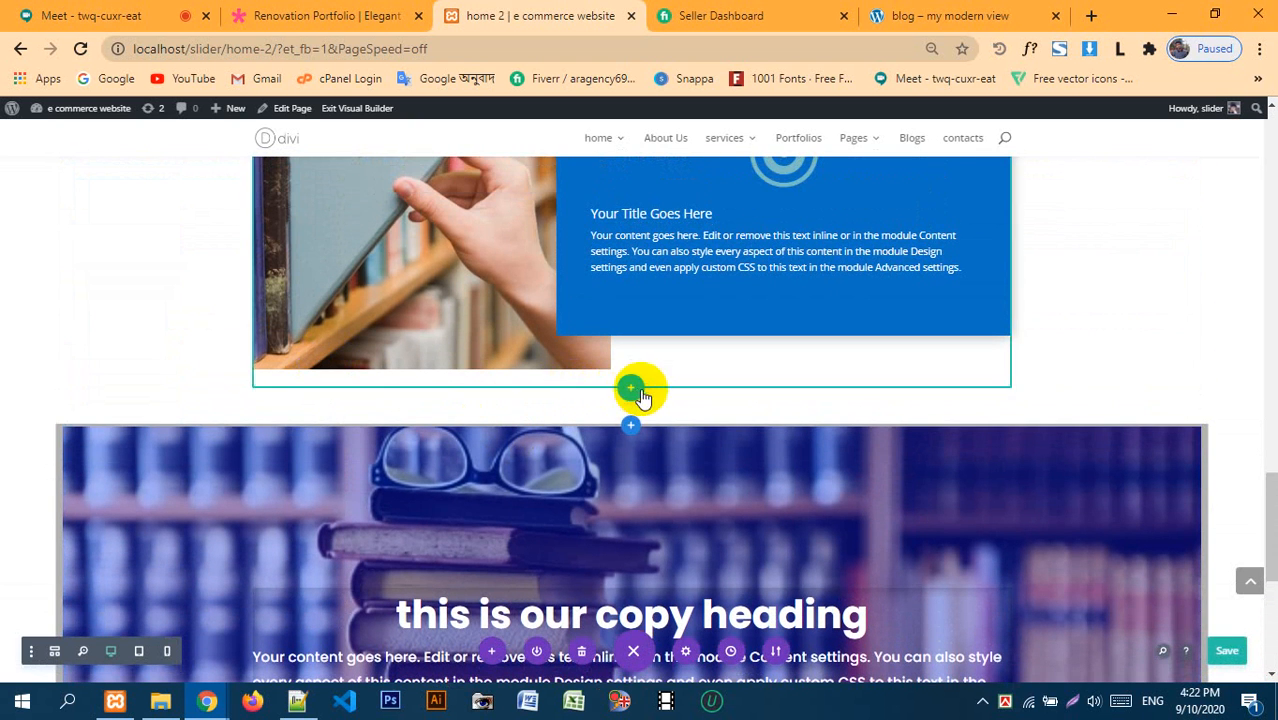
pyautogui.scroll(2, 625, 430)
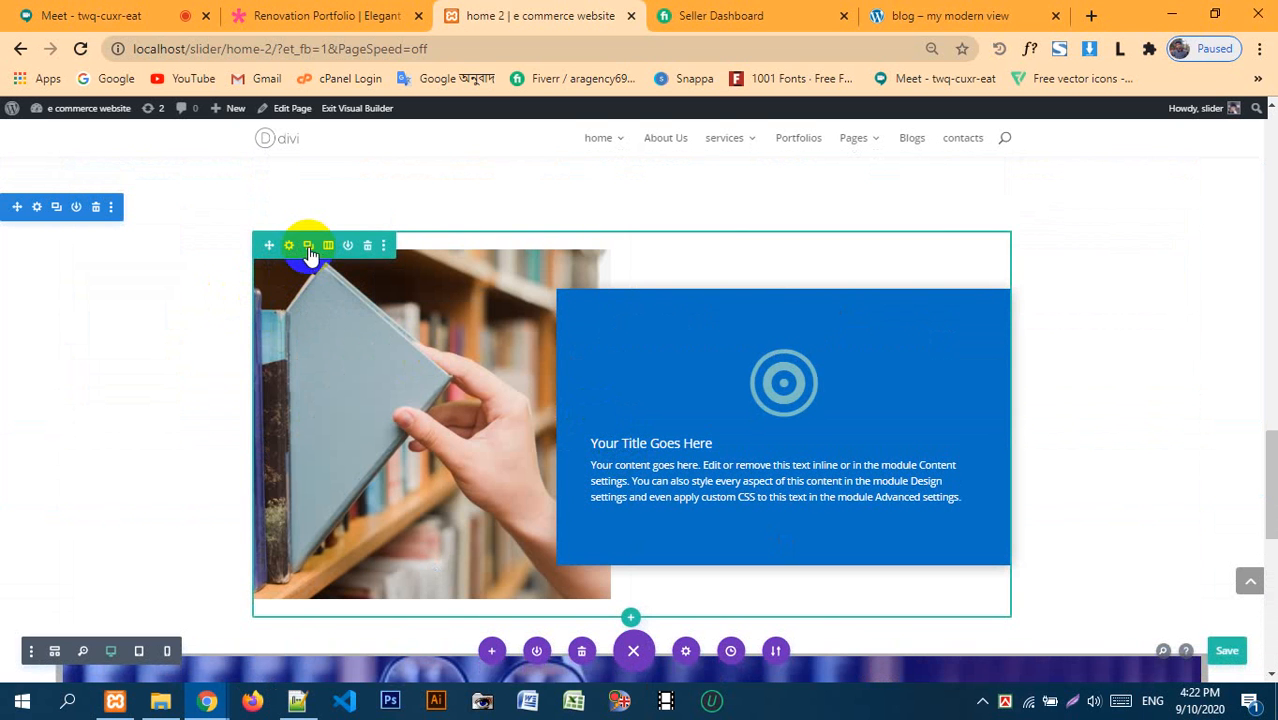
pyautogui.click(385, 246)
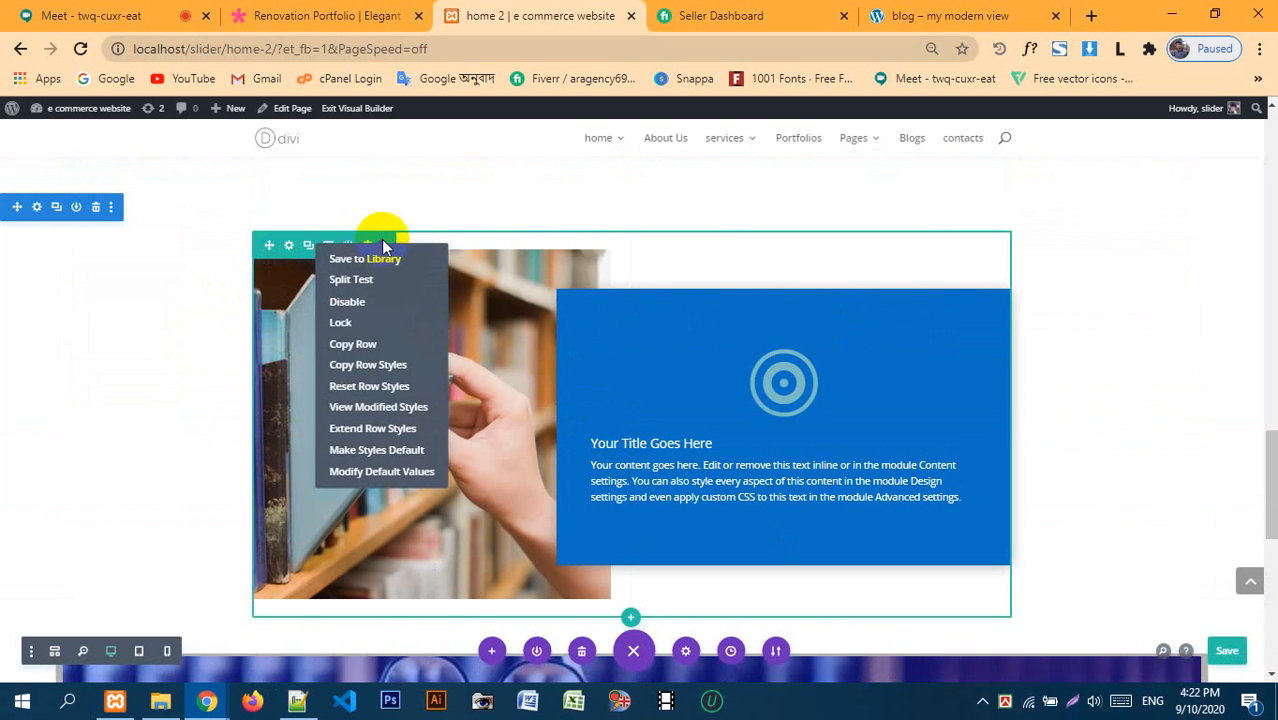
pyautogui.click(367, 356)
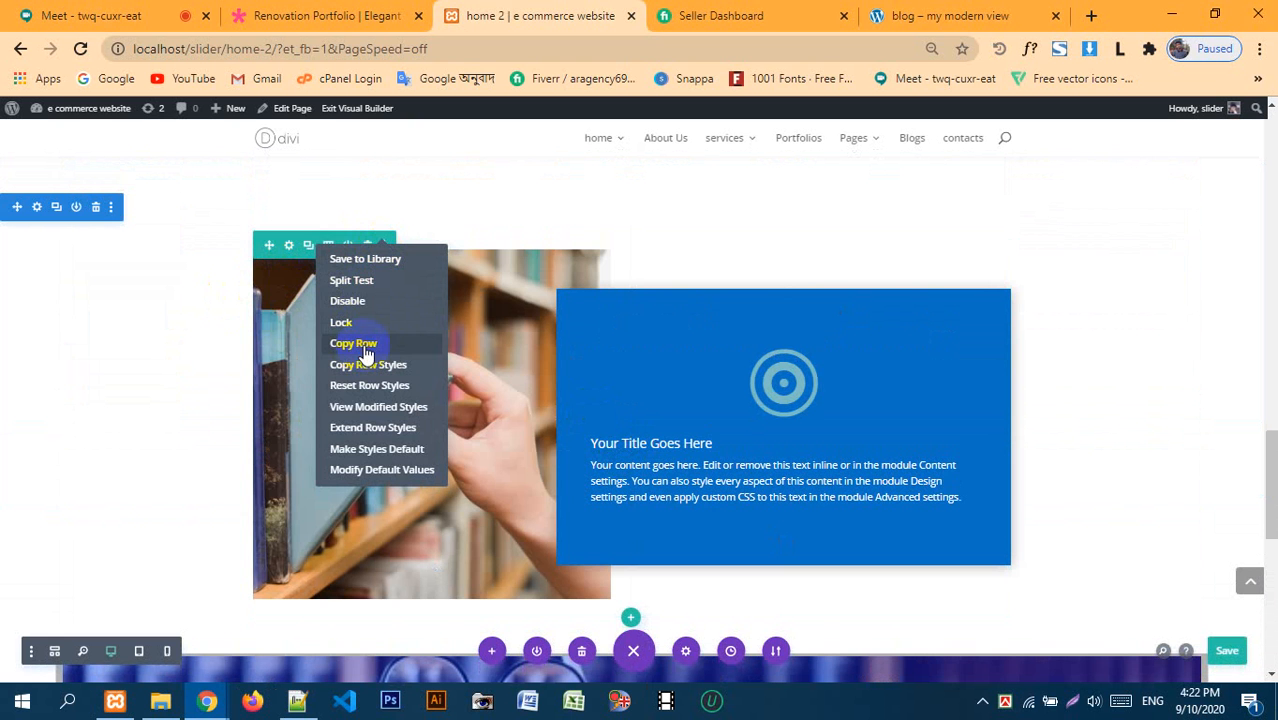
# - Insert an empty Regular section below the bookshelf hero copy, without adding a row
pyautogui.scroll(-6, 533, 300)
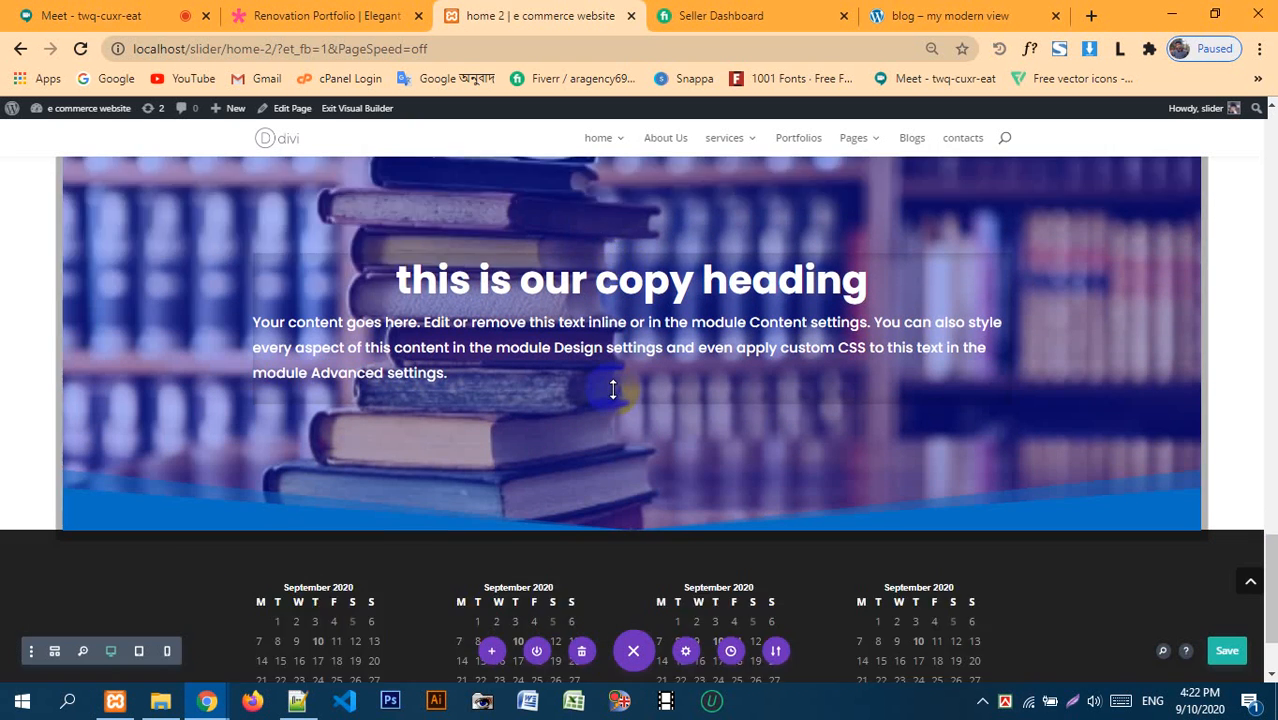
pyautogui.scroll(-2, 613, 389)
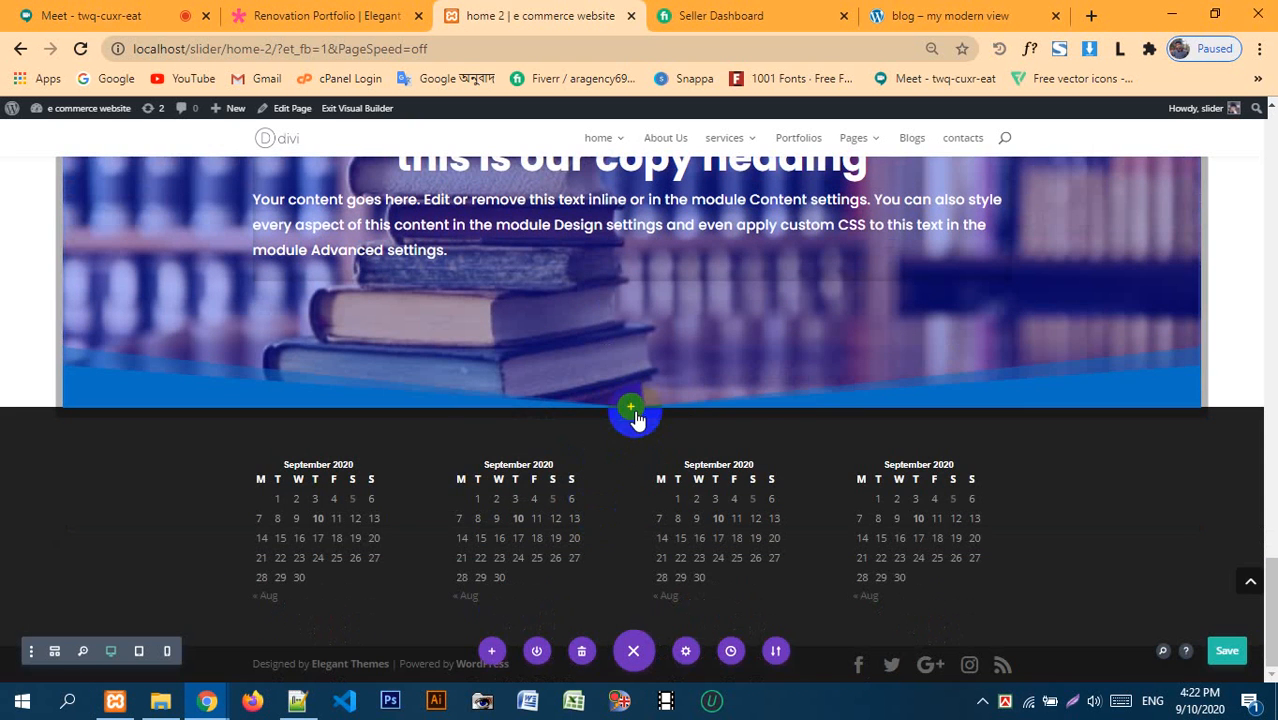
pyautogui.click(632, 410)
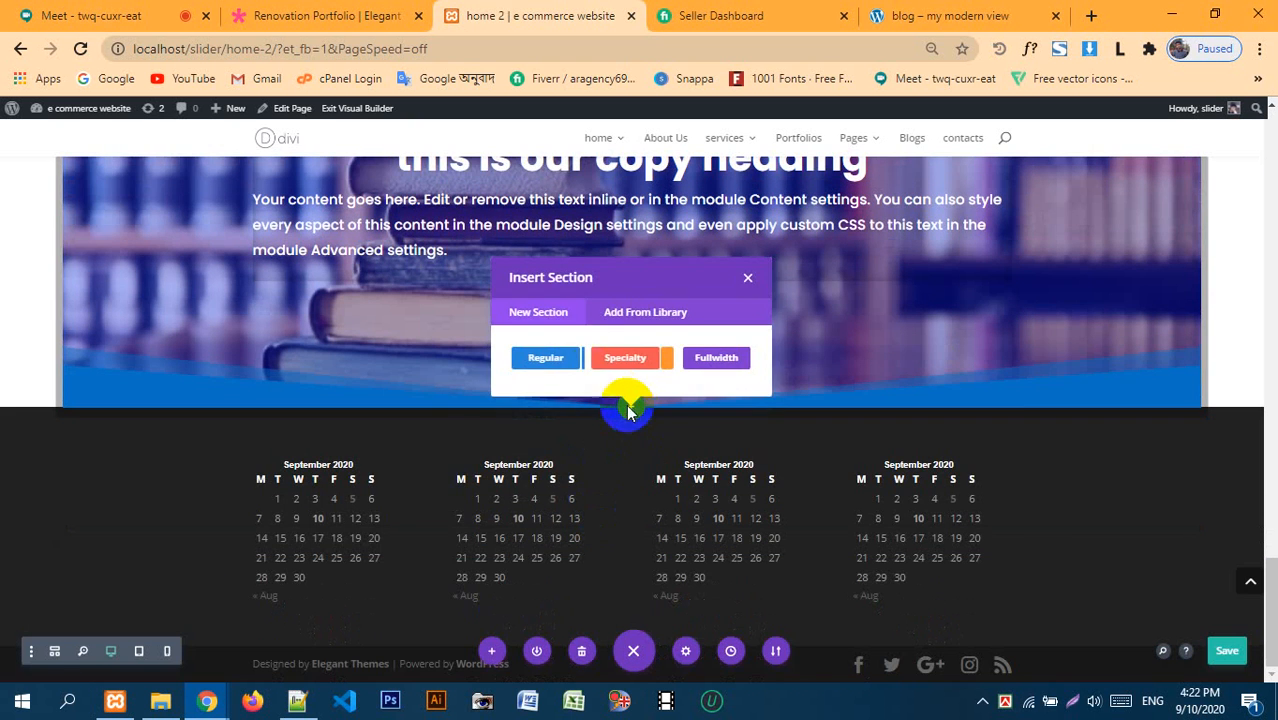
pyautogui.click(544, 358)
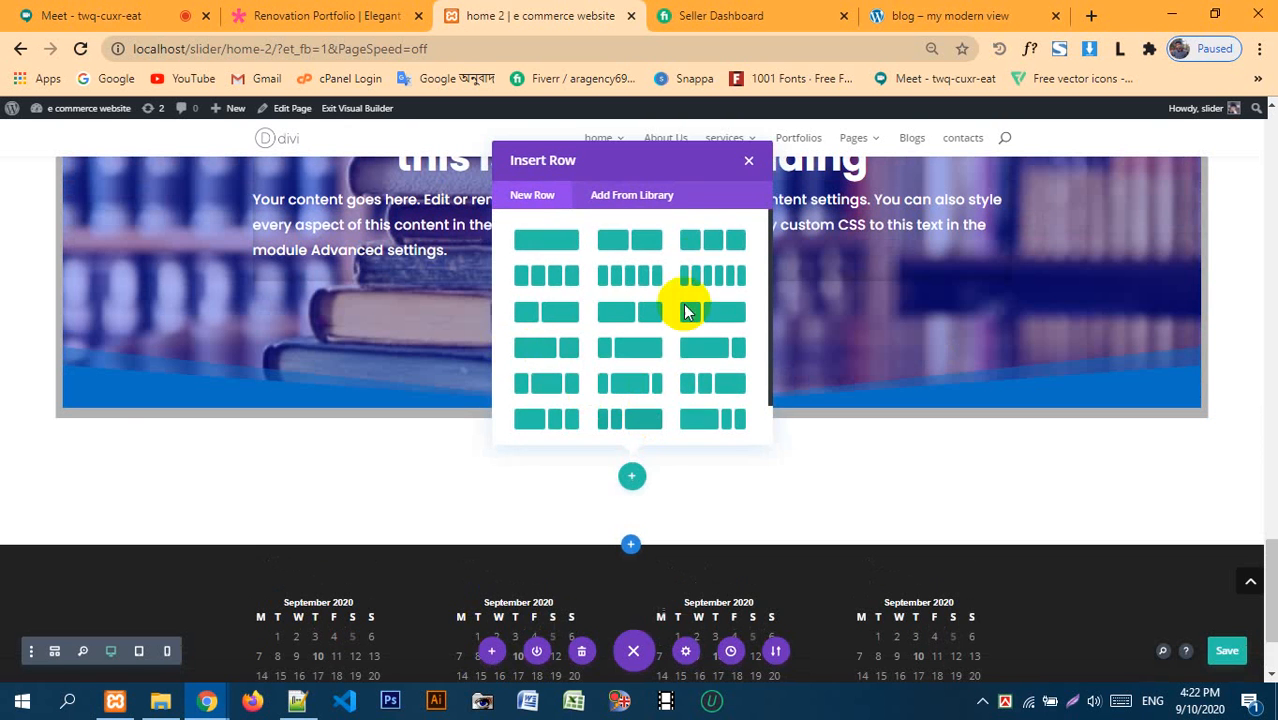
pyautogui.click(750, 163)
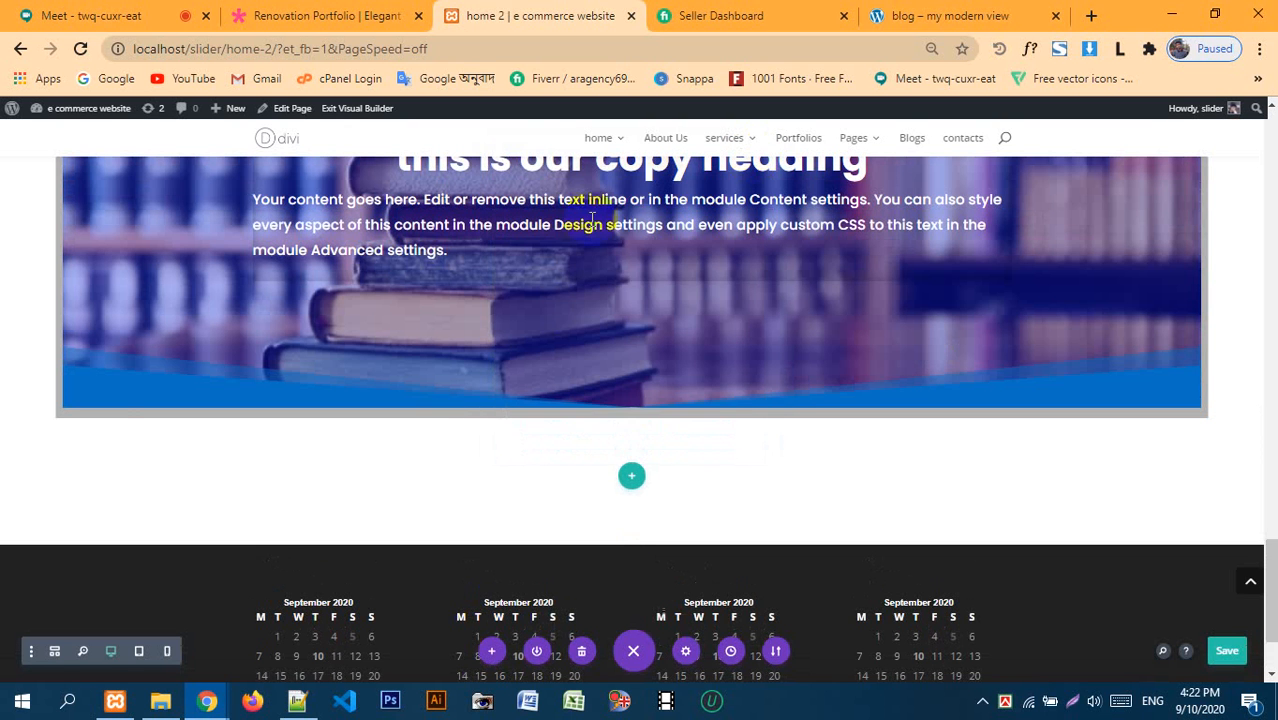
pyautogui.rightClick(632, 476)
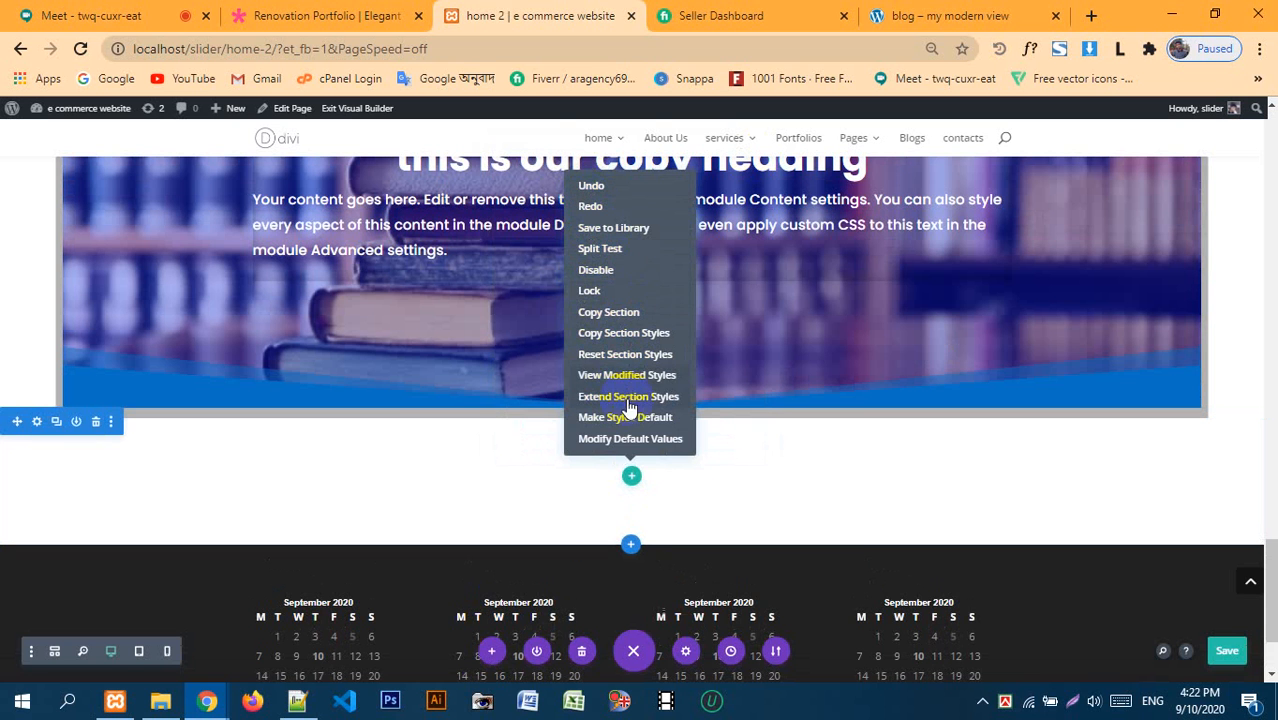
pyautogui.rightClick(493, 414)
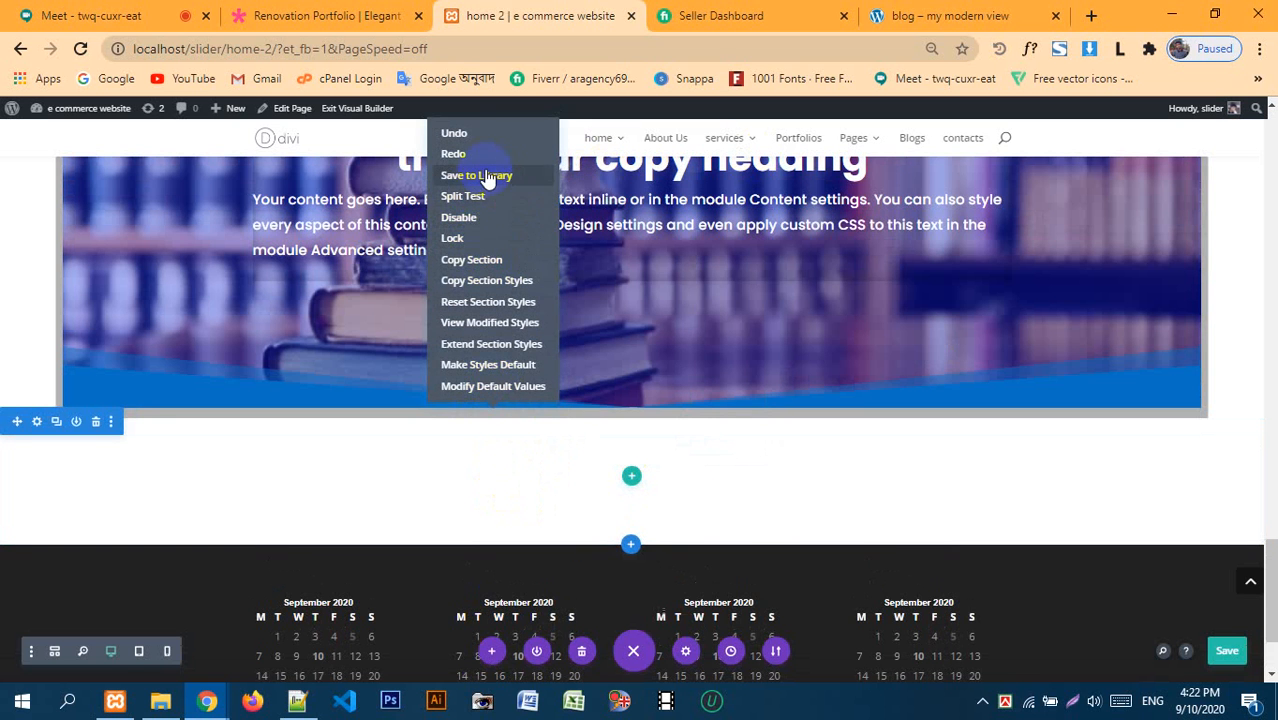
pyautogui.click(510, 485)
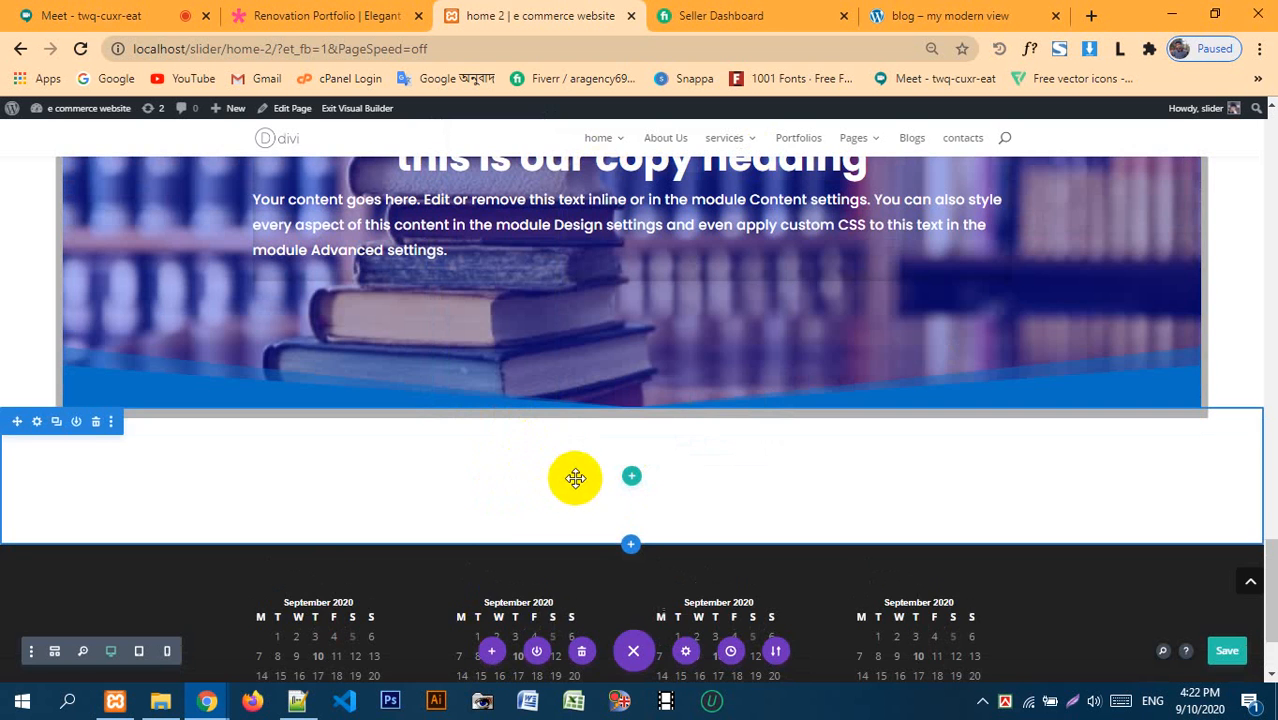
pyautogui.scroll(2, 570, 470)
pyautogui.scroll(6, 540, 440)
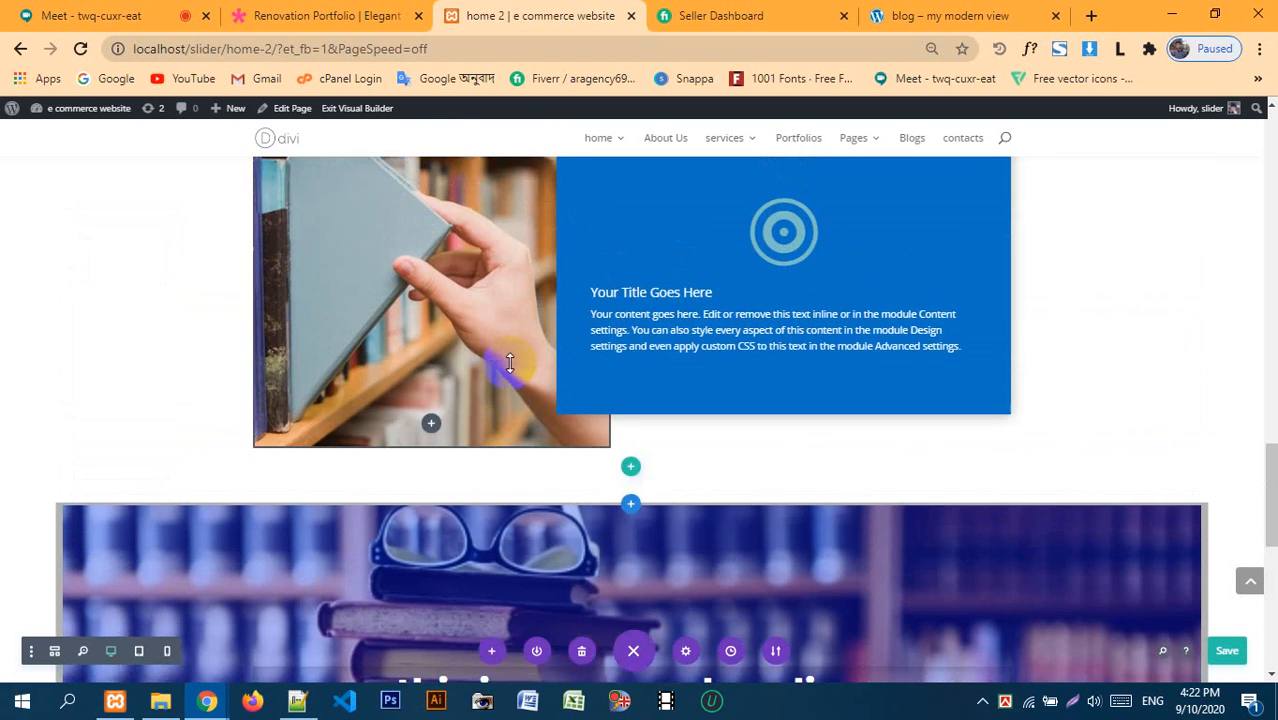
pyautogui.click(384, 264)
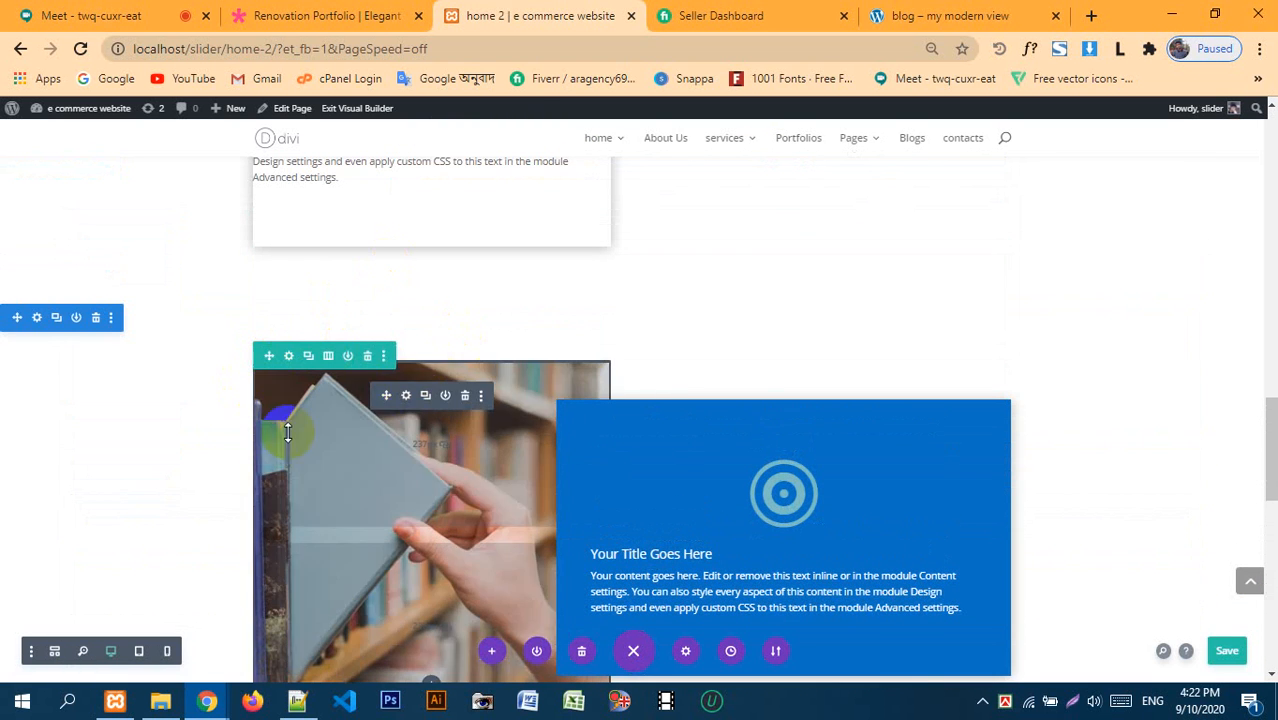
pyautogui.scroll(-3, 465, 491)
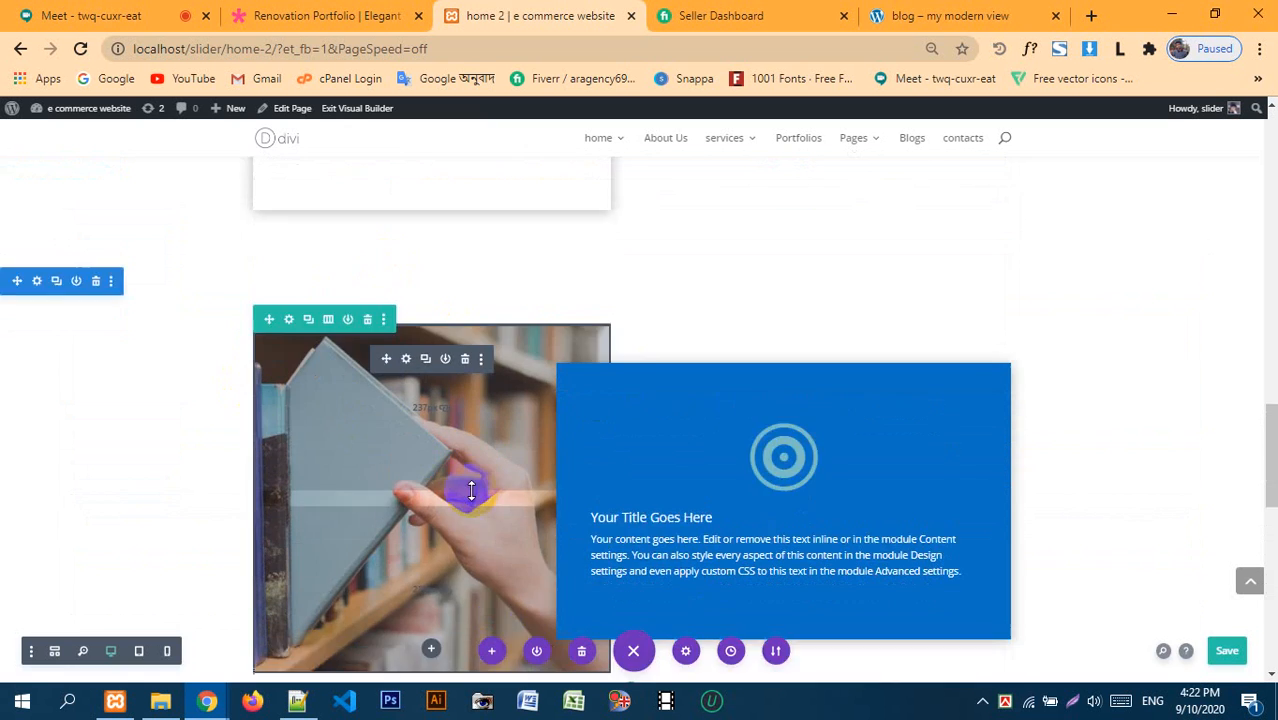
pyautogui.scroll(-7, 471, 490)
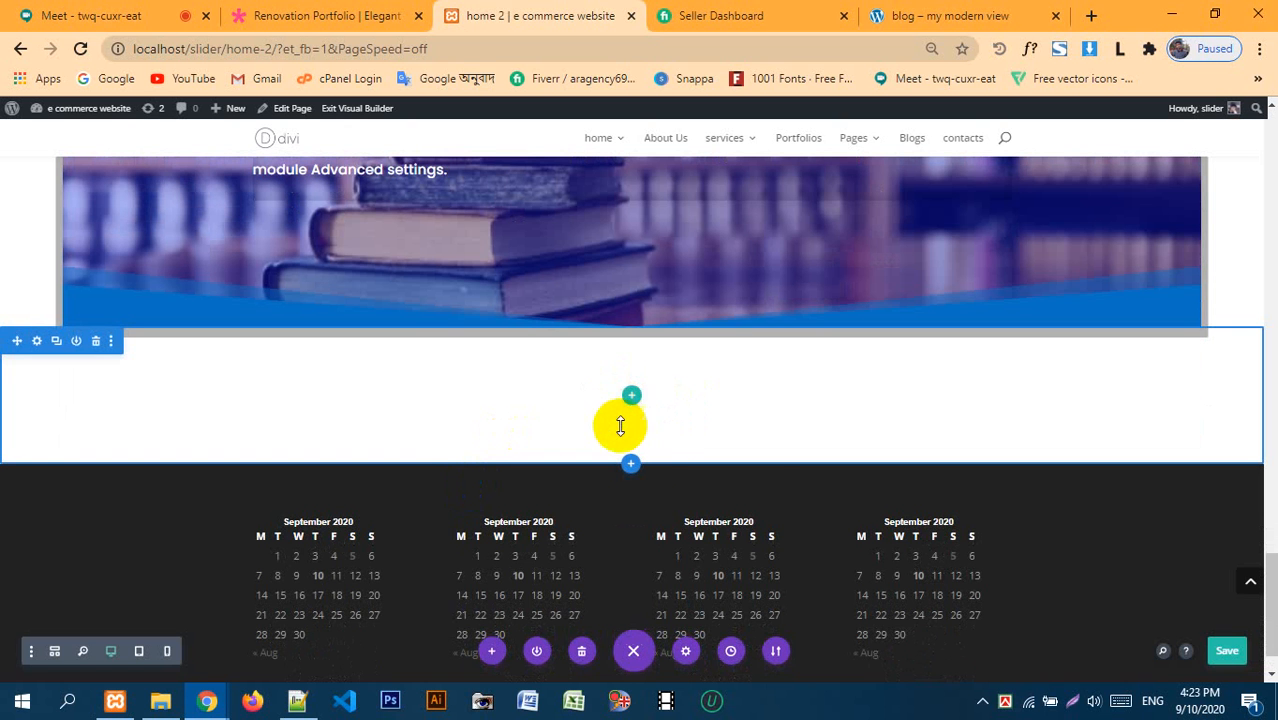
# - Add an empty one-column row to the new section
pyautogui.click(628, 397)
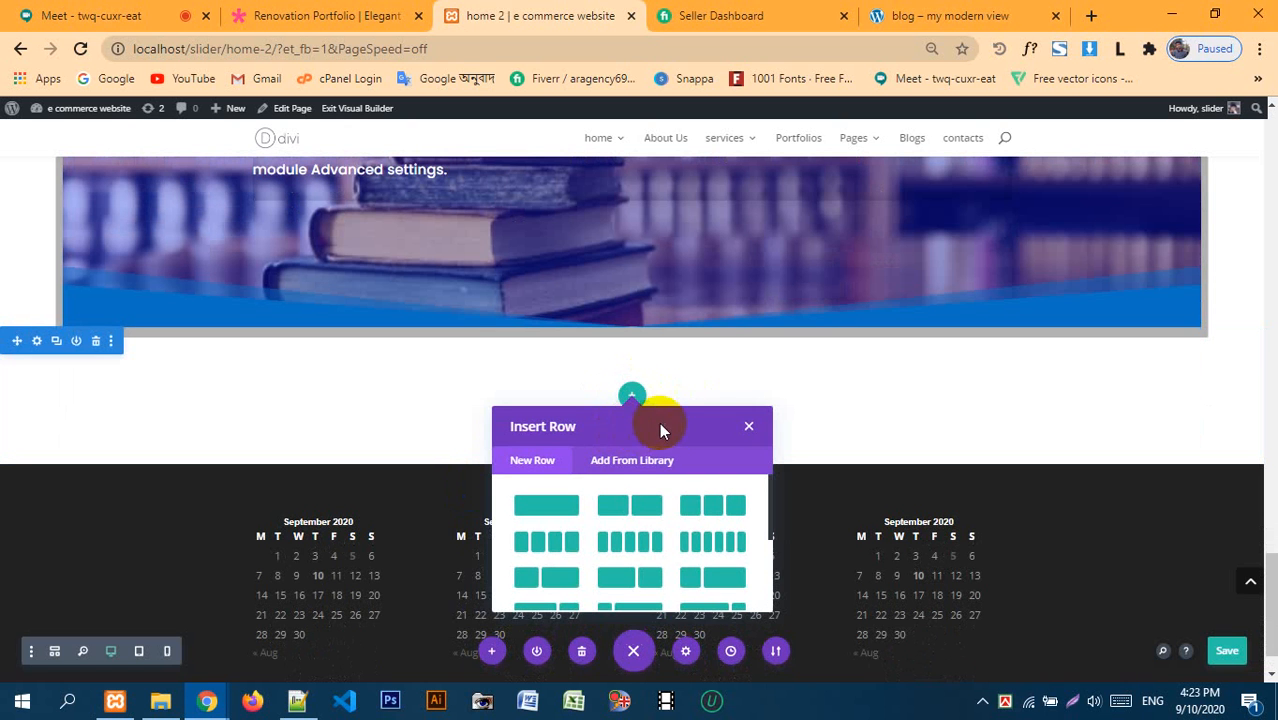
pyautogui.click(548, 503)
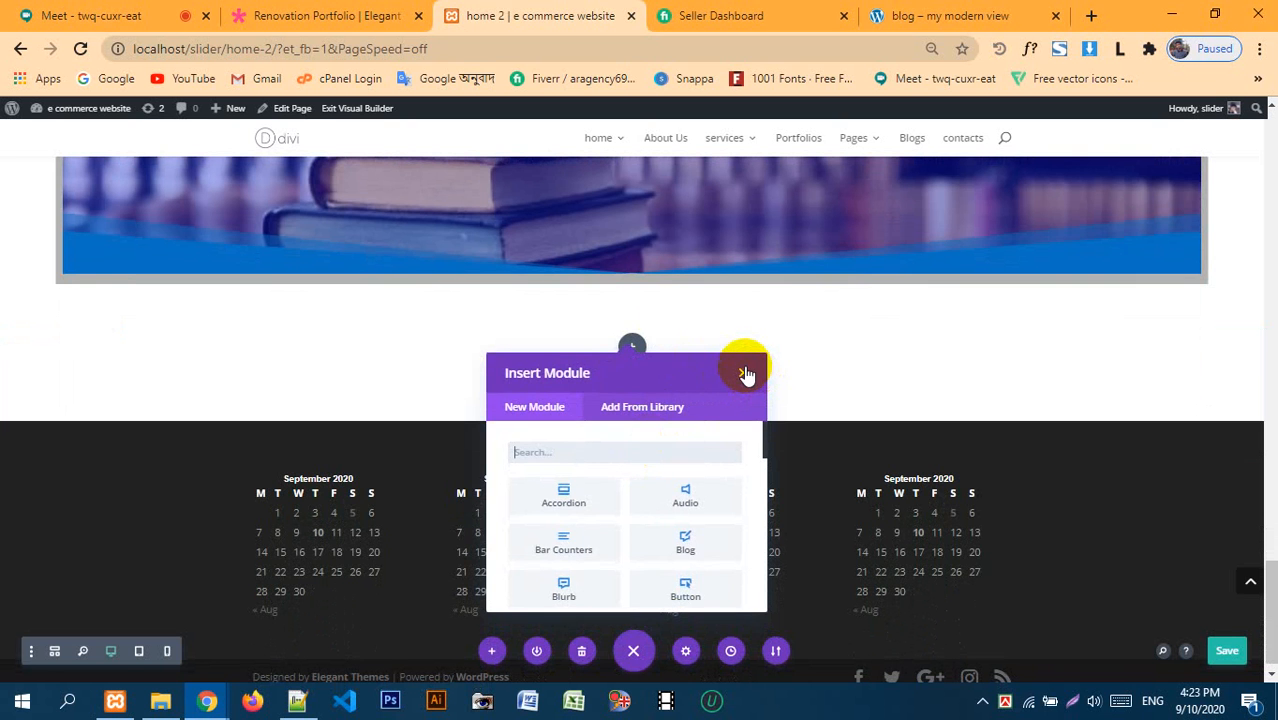
pyautogui.click(744, 373)
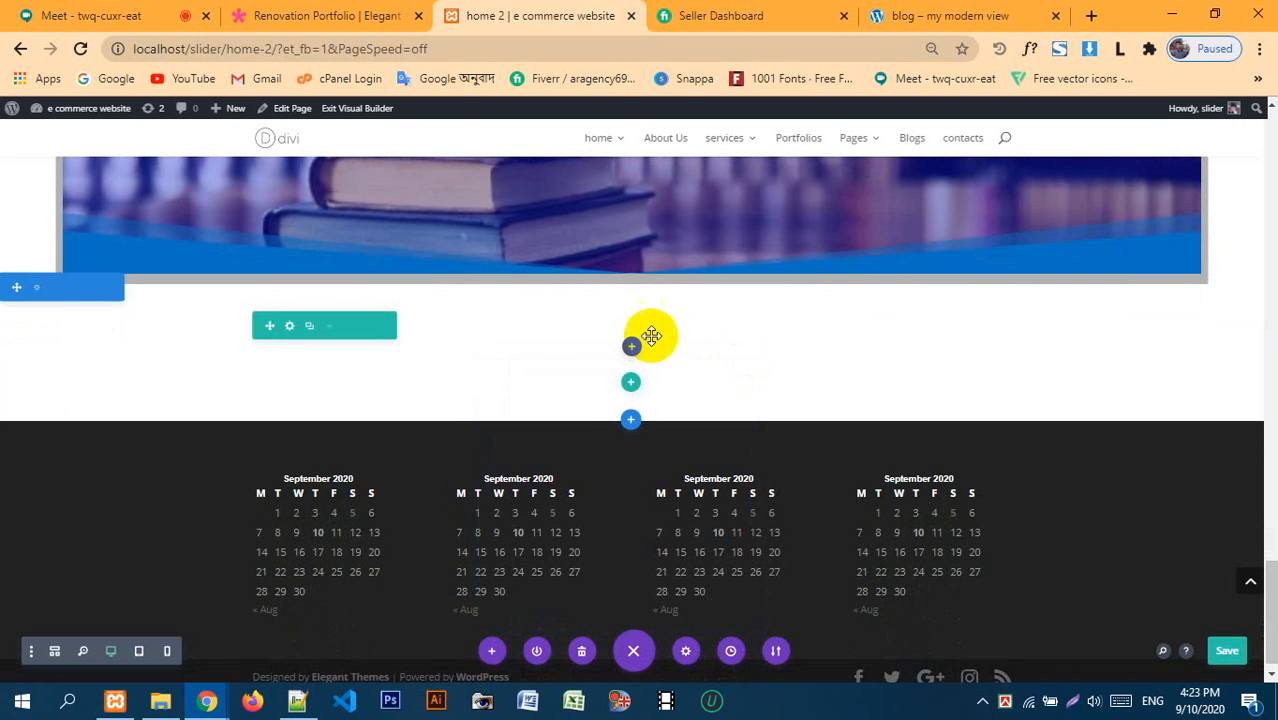
# - Give the row 44px top and bottom padding and a blue background
pyautogui.click(289, 327)
pyautogui.click(160, 165)
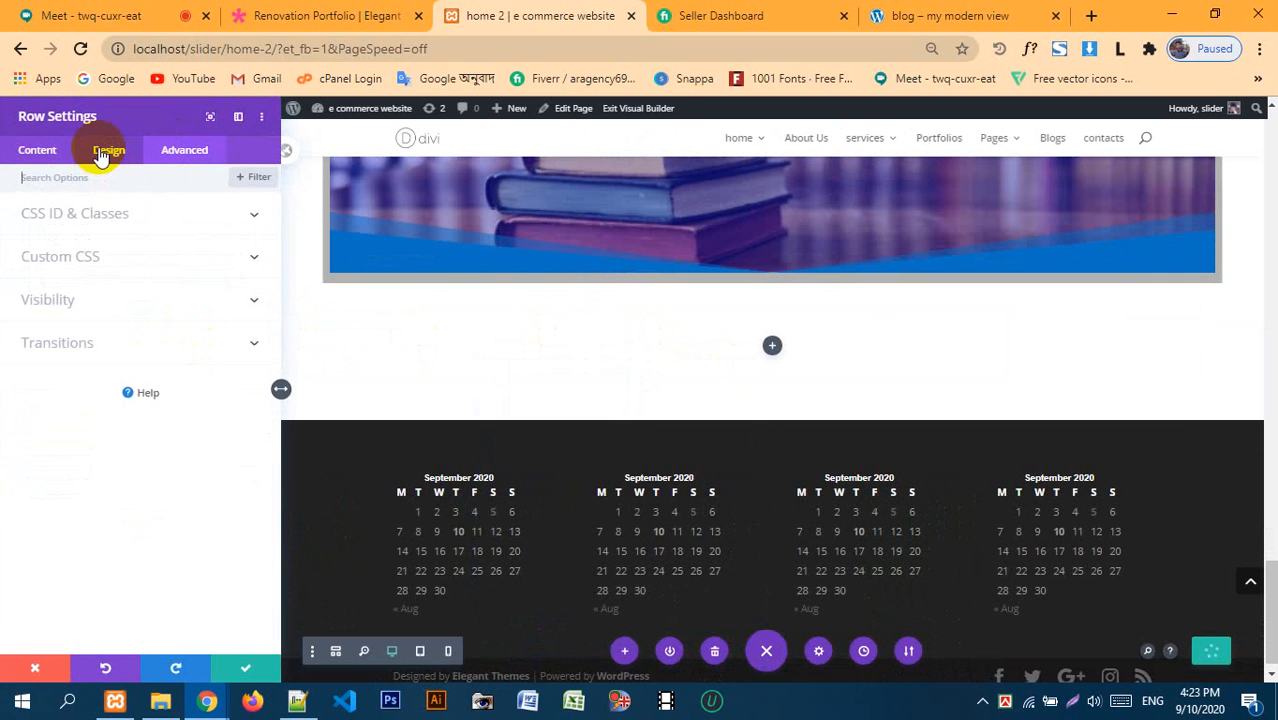
pyautogui.click(103, 155)
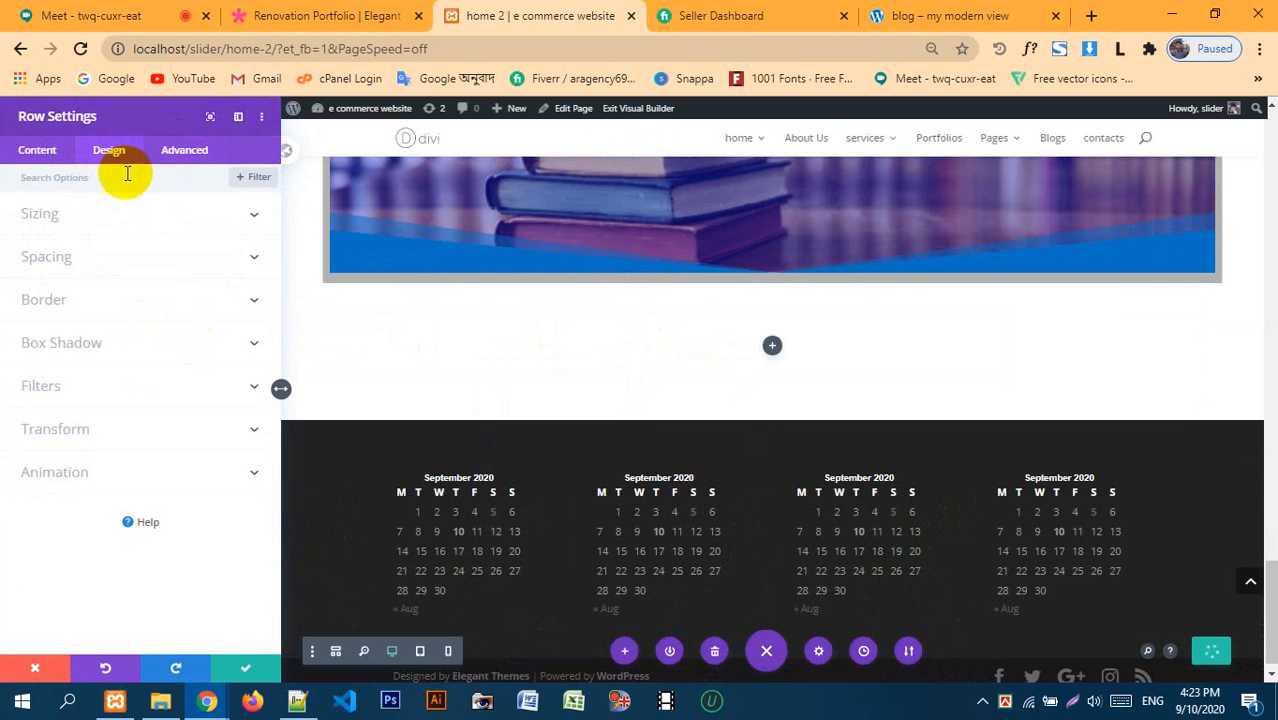
pyautogui.click(62, 260)
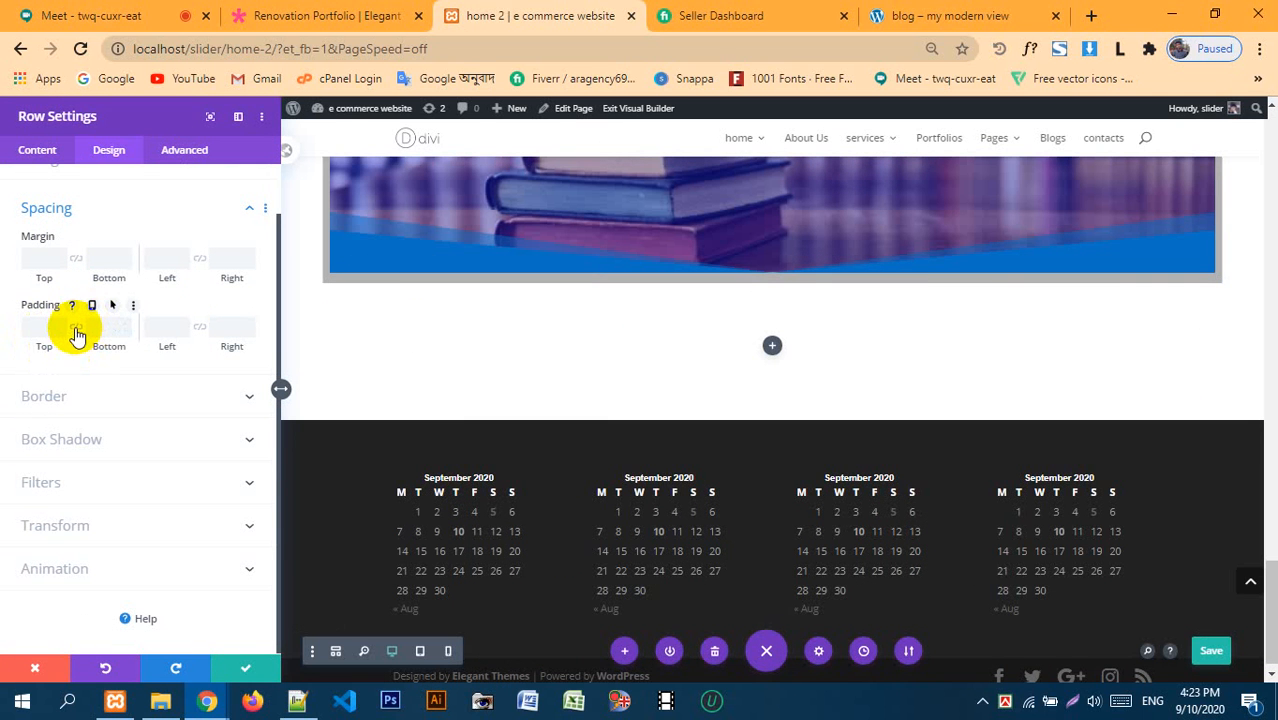
pyautogui.moveTo(47, 347); pyautogui.dragTo(108, 354)
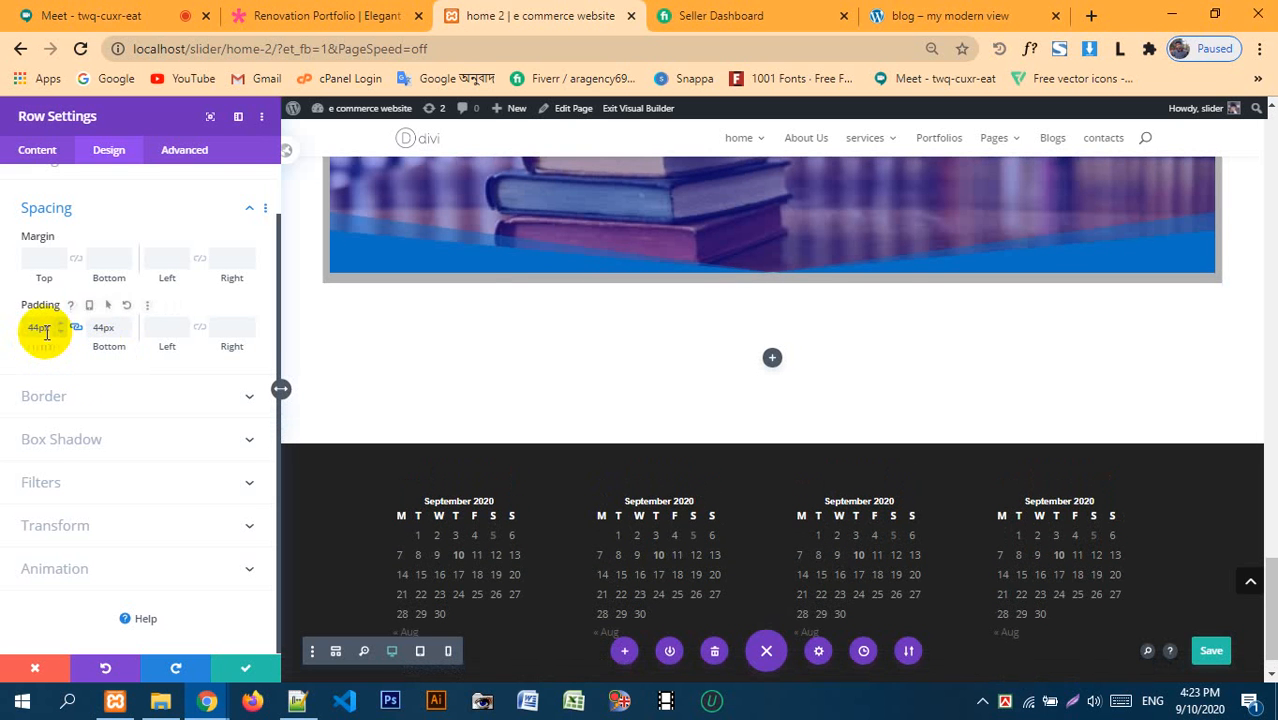
pyautogui.click(30, 149)
pyautogui.click(107, 434)
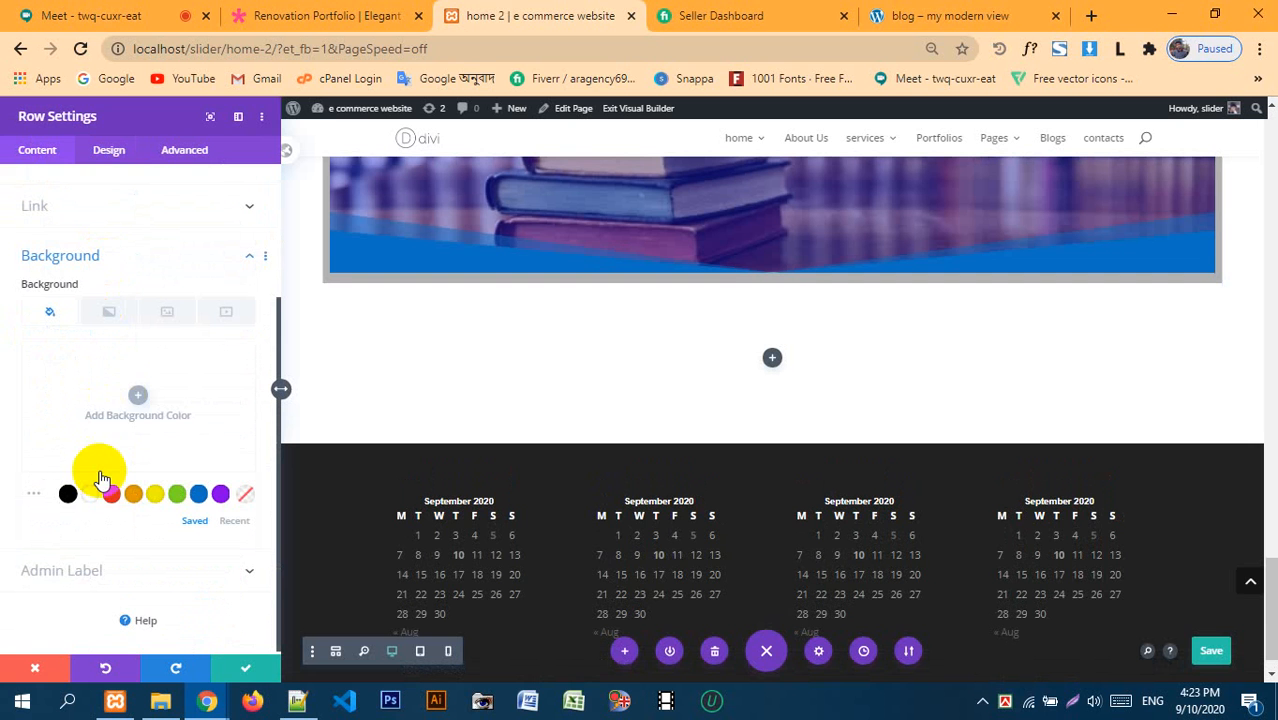
pyautogui.click(198, 493)
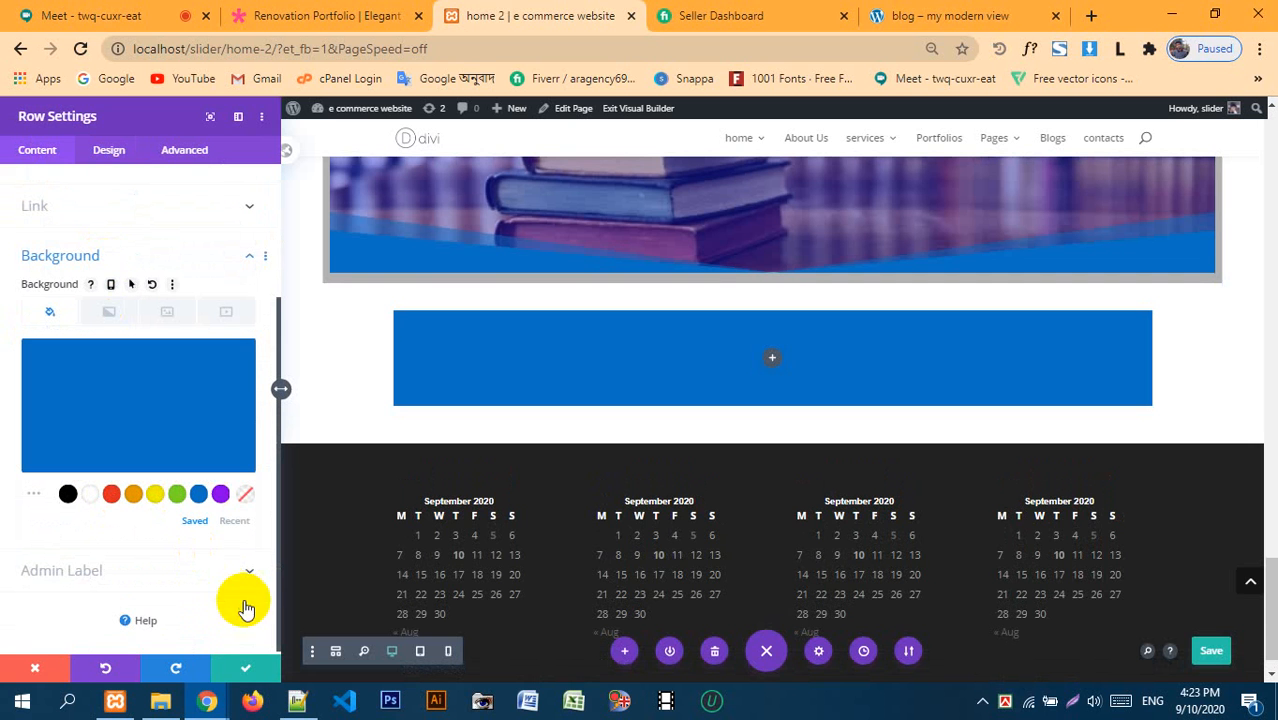
pyautogui.click(250, 668)
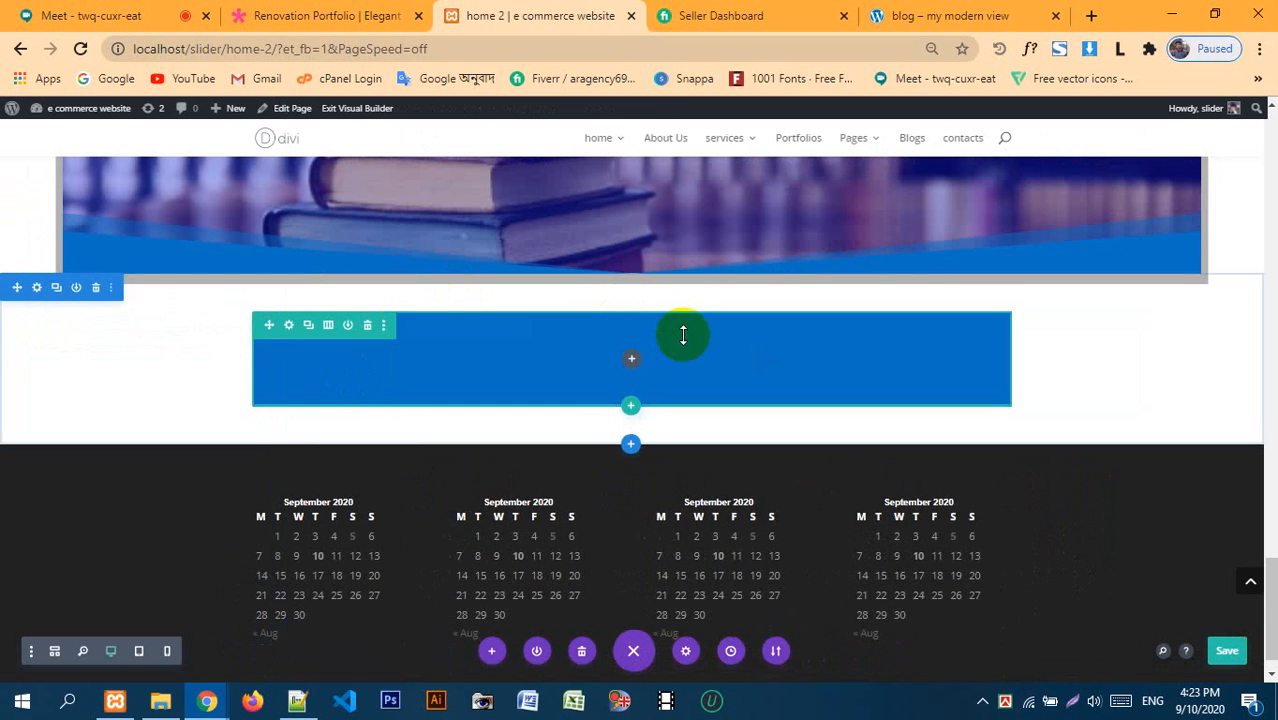
# - Add a section below the blue row whose empty row is split into two columns
pyautogui.click(631, 443)
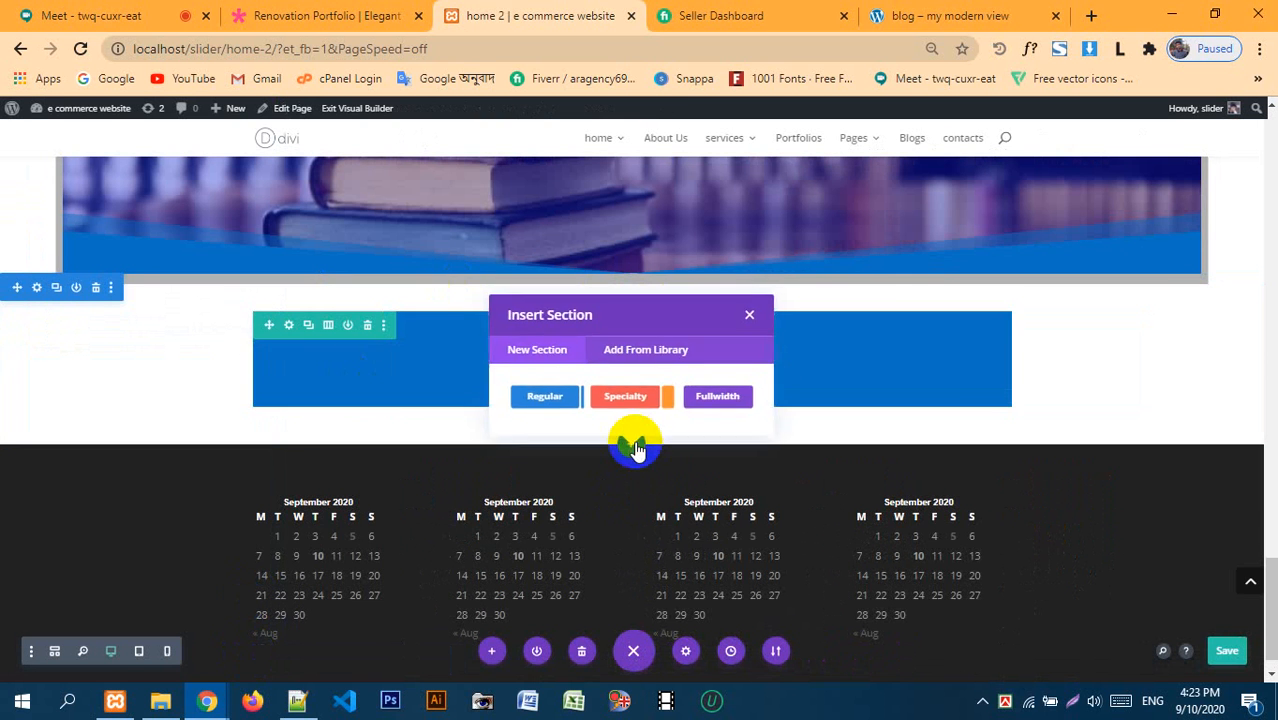
pyautogui.click(542, 396)
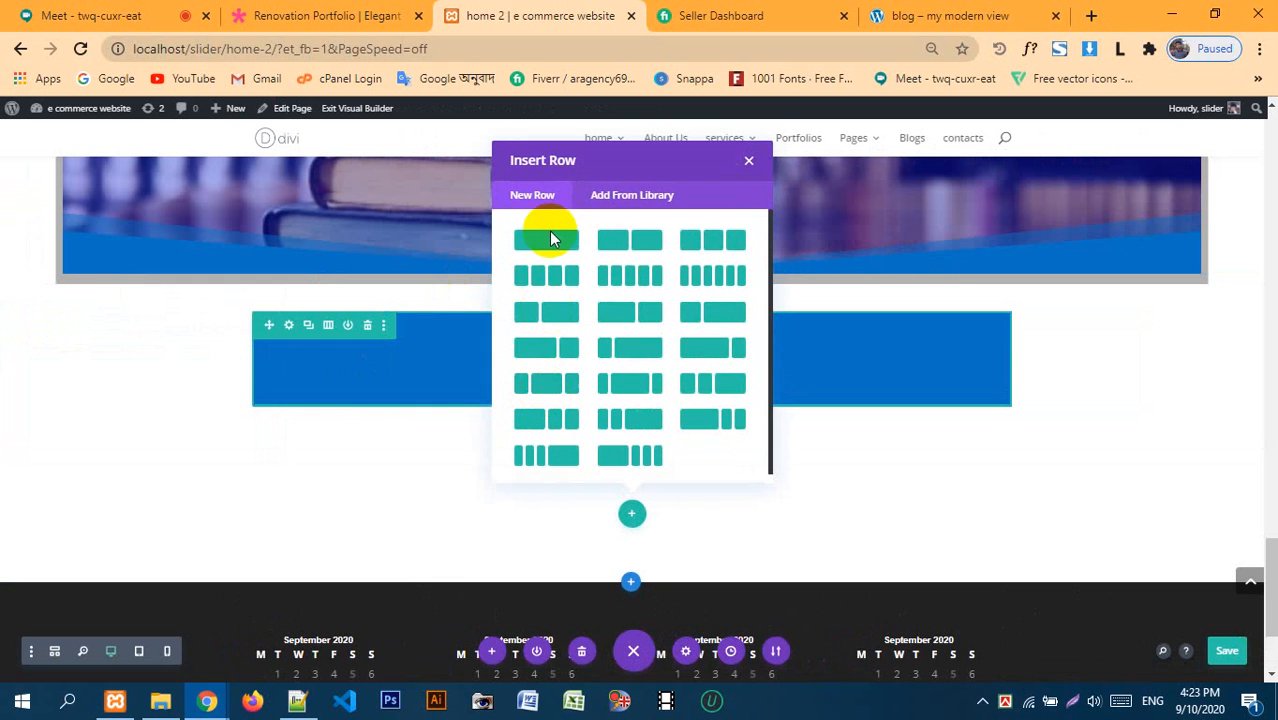
pyautogui.click(545, 245)
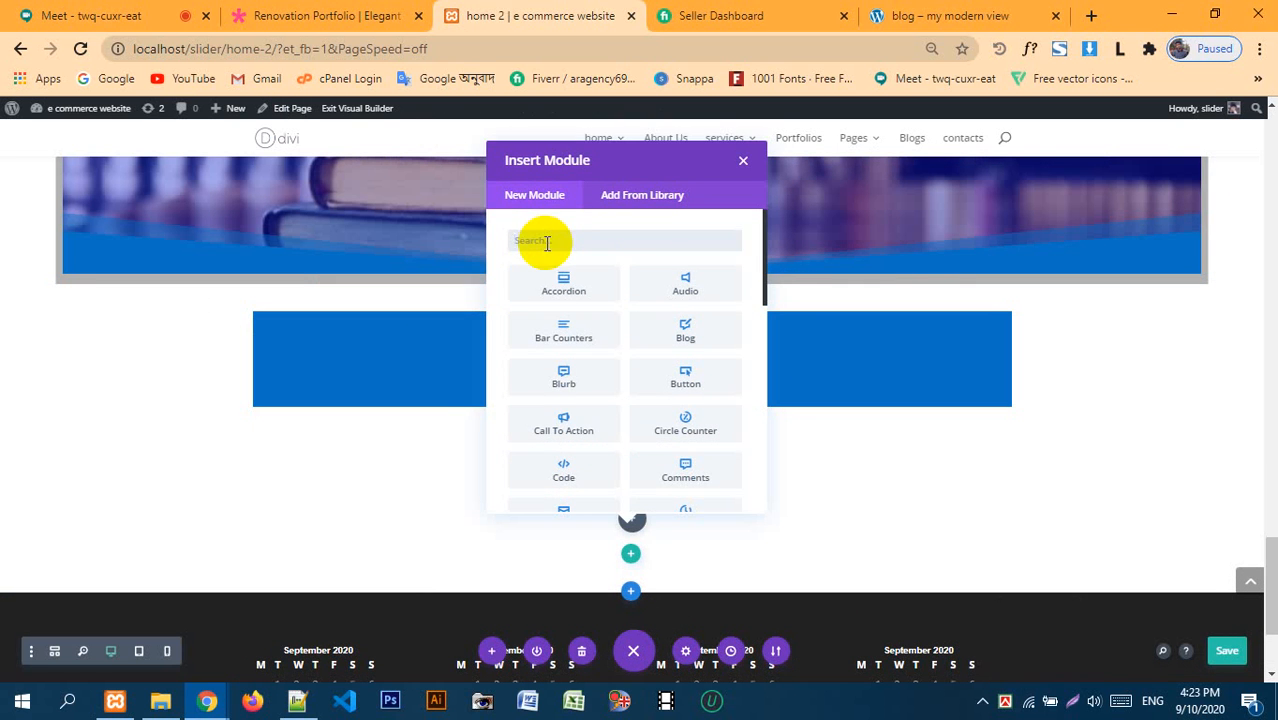
pyautogui.click(746, 161)
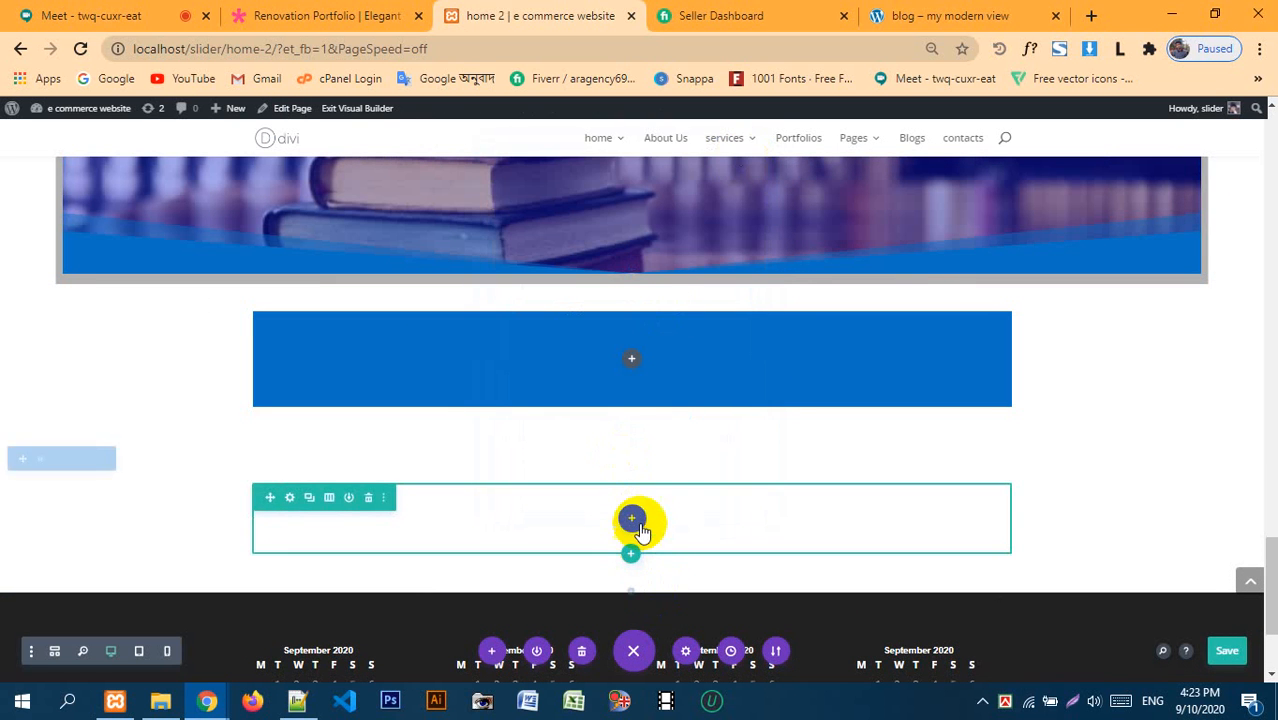
pyautogui.click(328, 496)
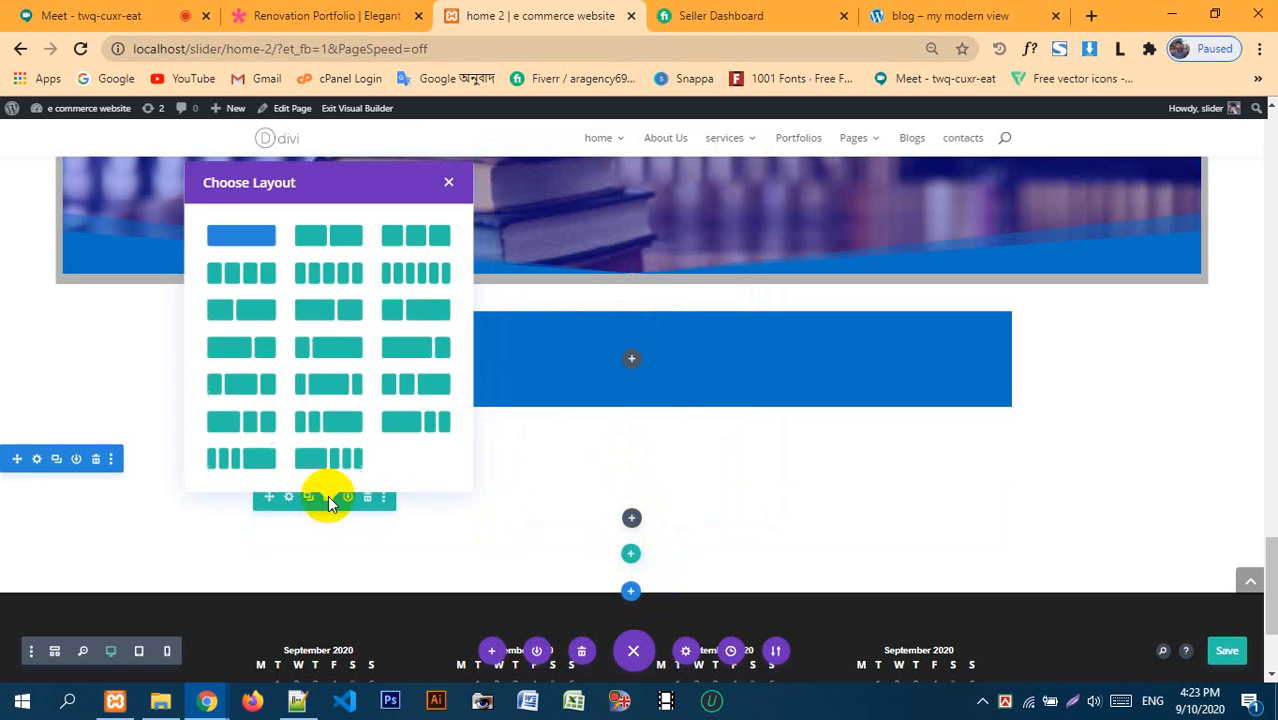
pyautogui.click(318, 240)
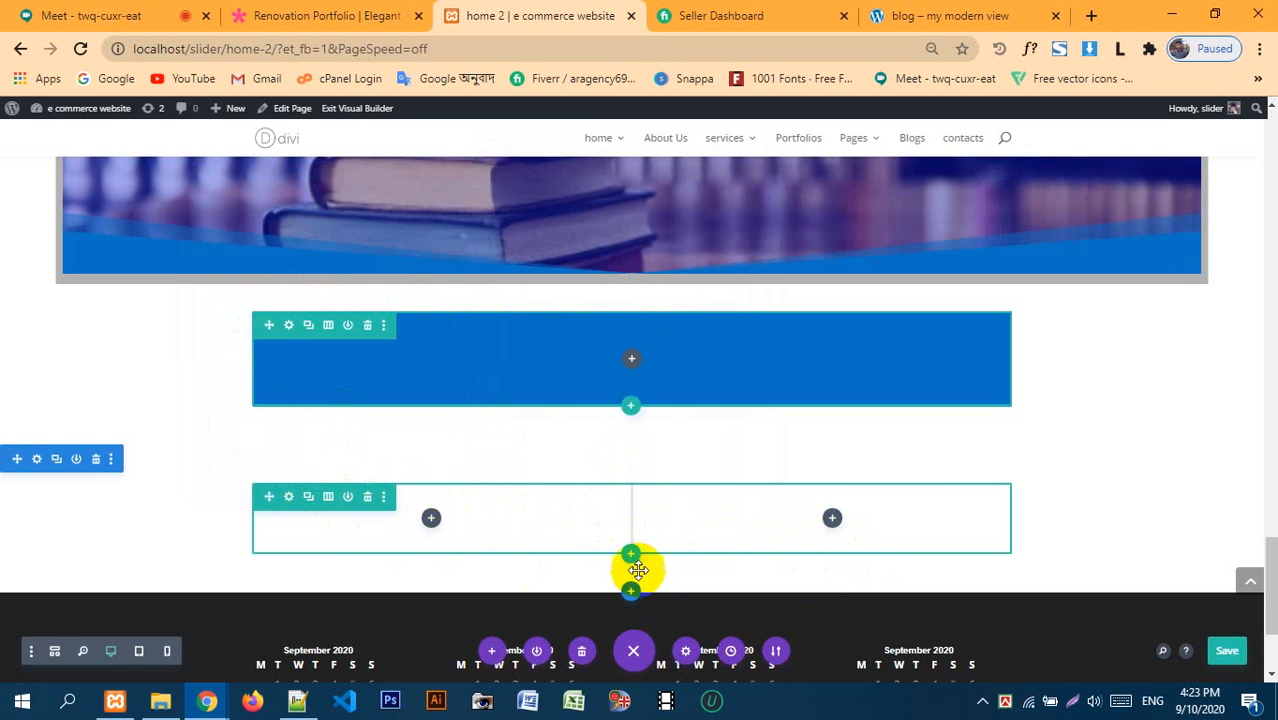
pyautogui.click(382, 326)
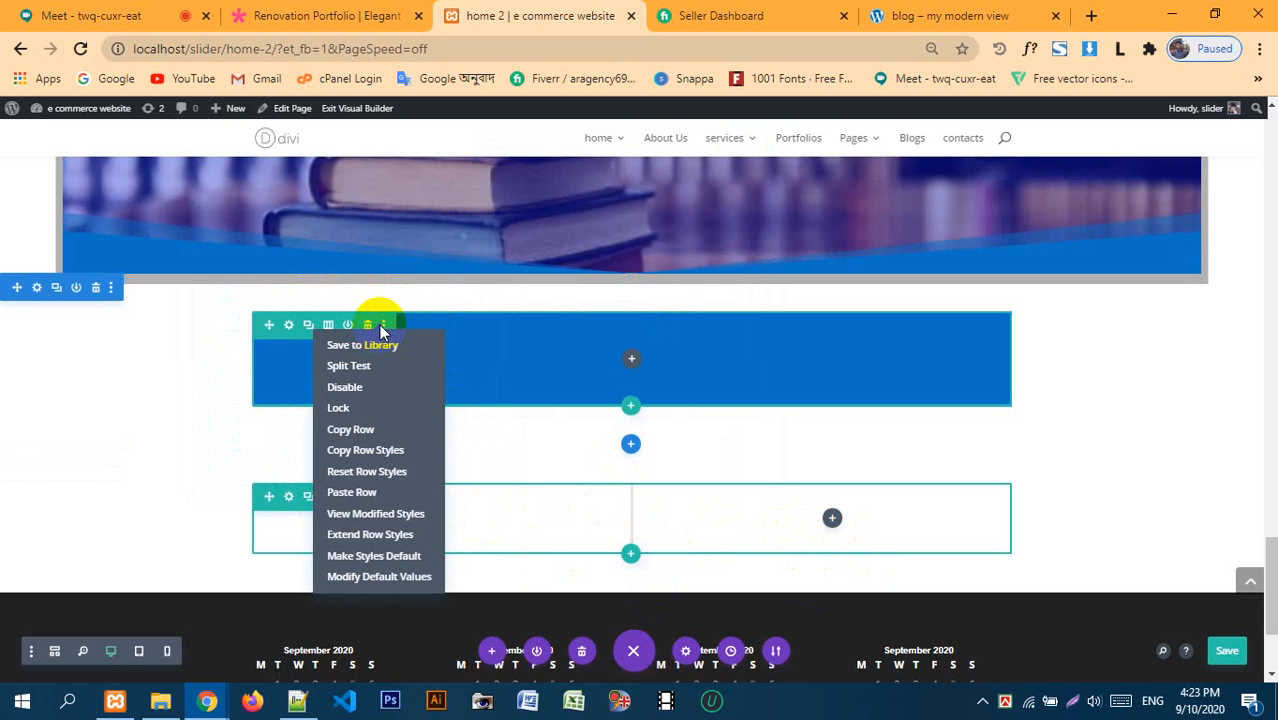
# - Copy the blue row's styles and paste them onto the lower two-column row
pyautogui.click(383, 457)
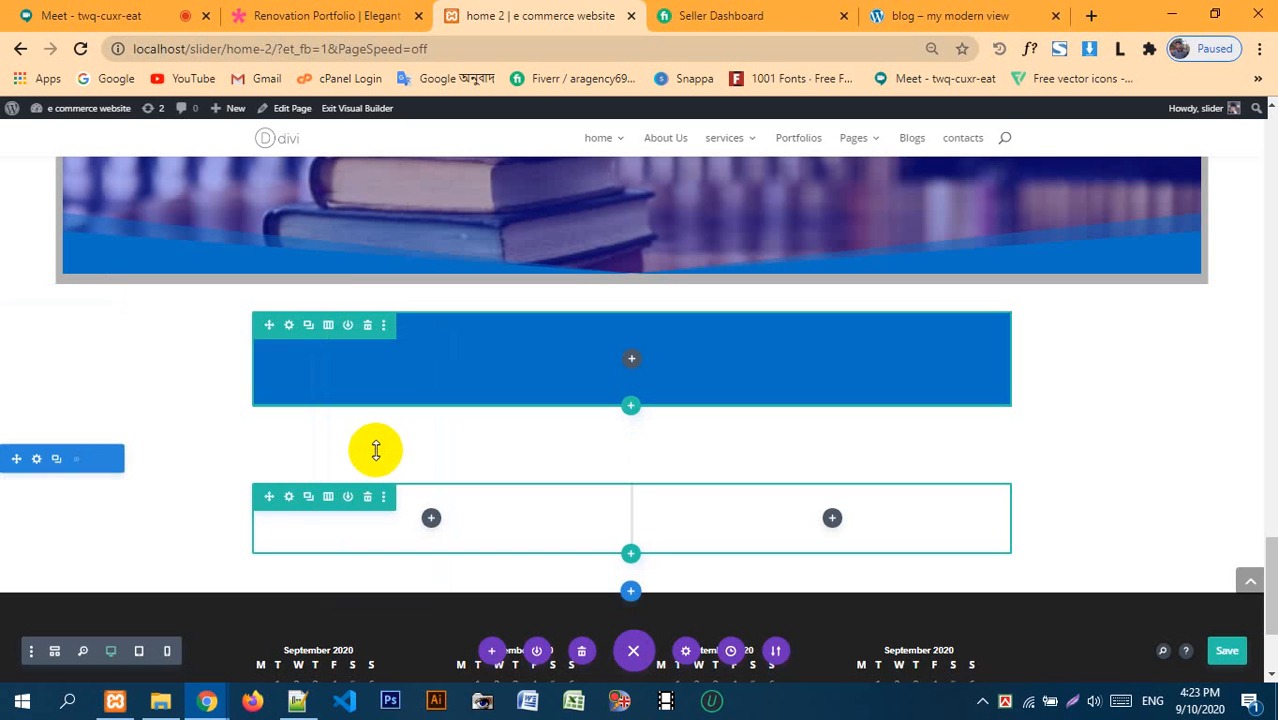
pyautogui.rightClick(289, 503)
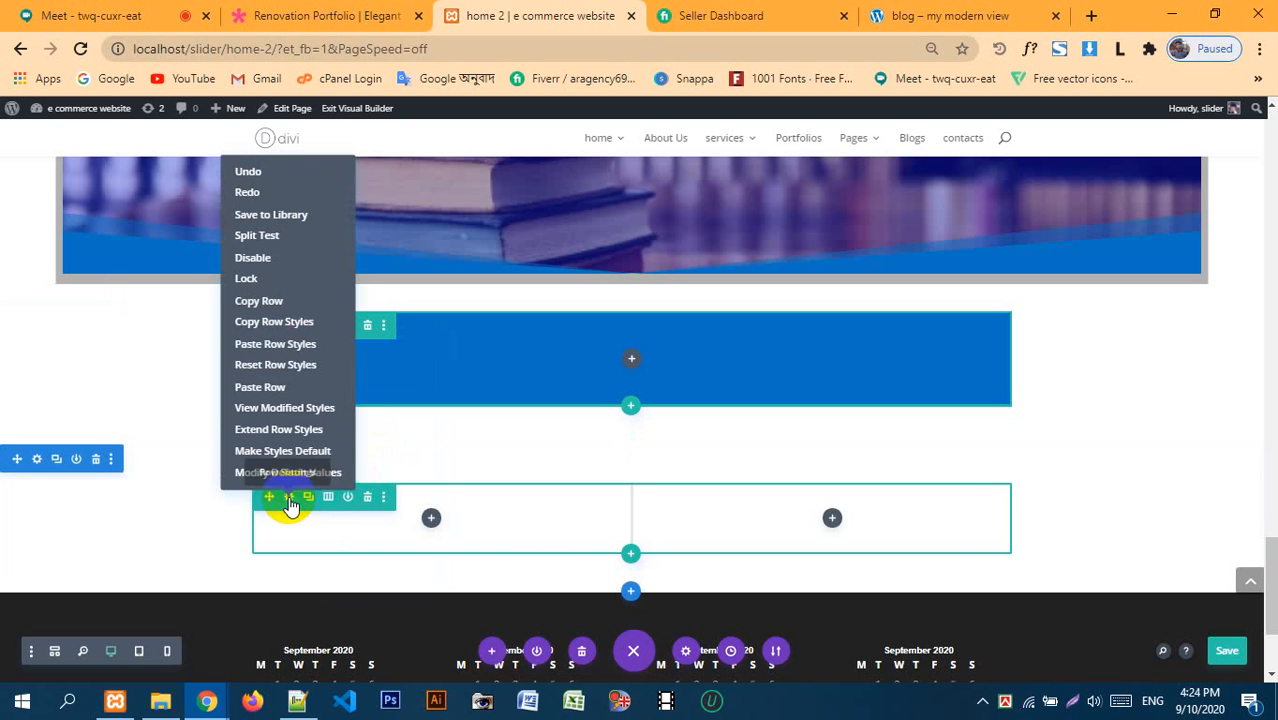
pyautogui.click(305, 344)
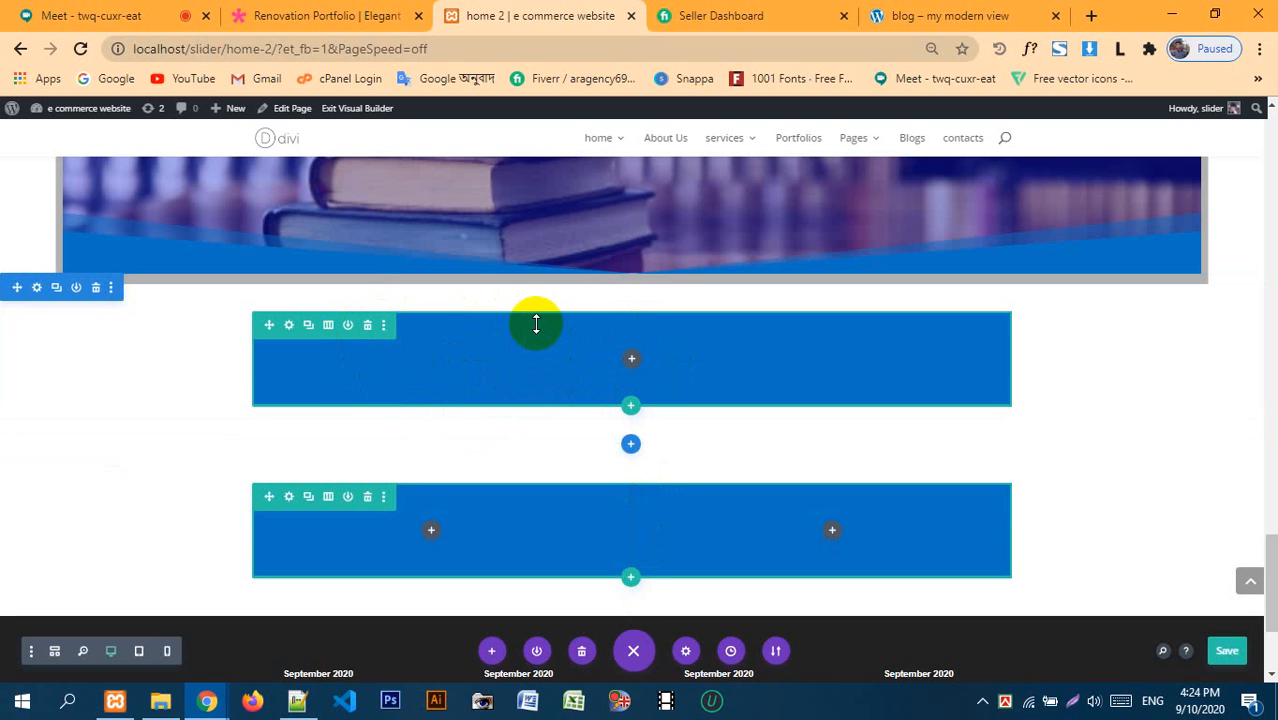
# - Delete the lower two-column row, keeping only the blue row
pyautogui.click(381, 327)
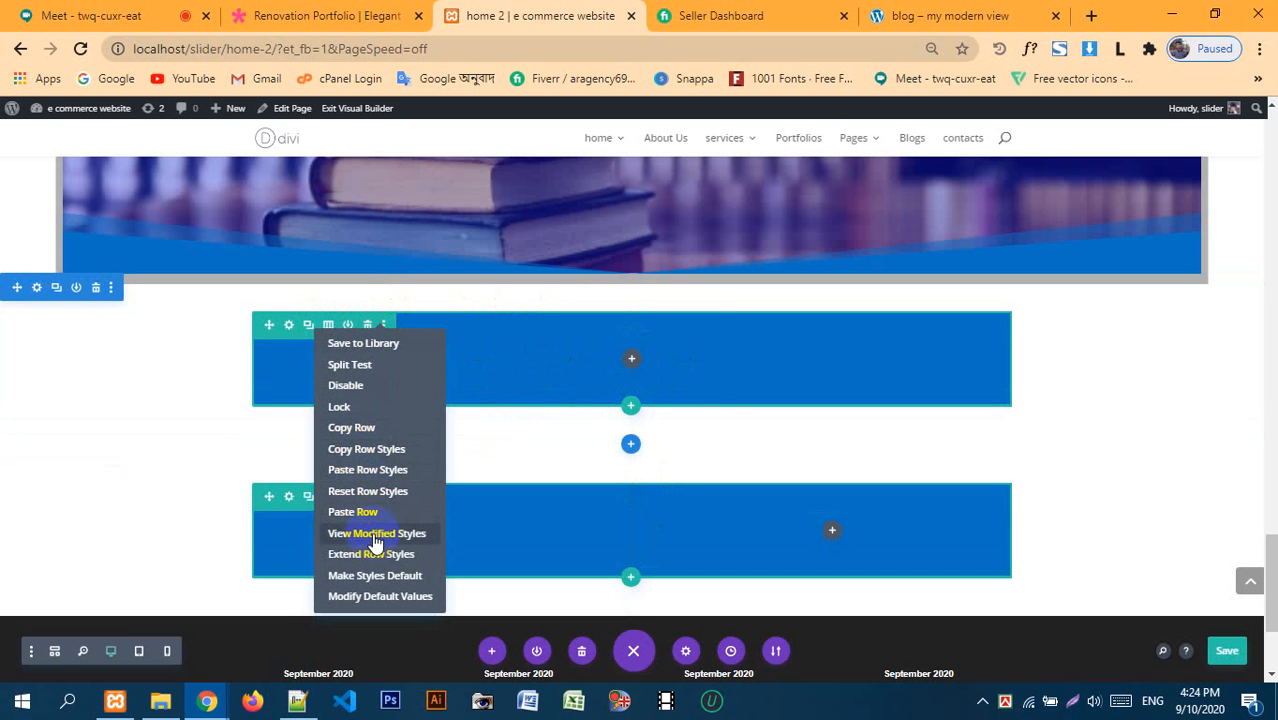
pyautogui.click(205, 437)
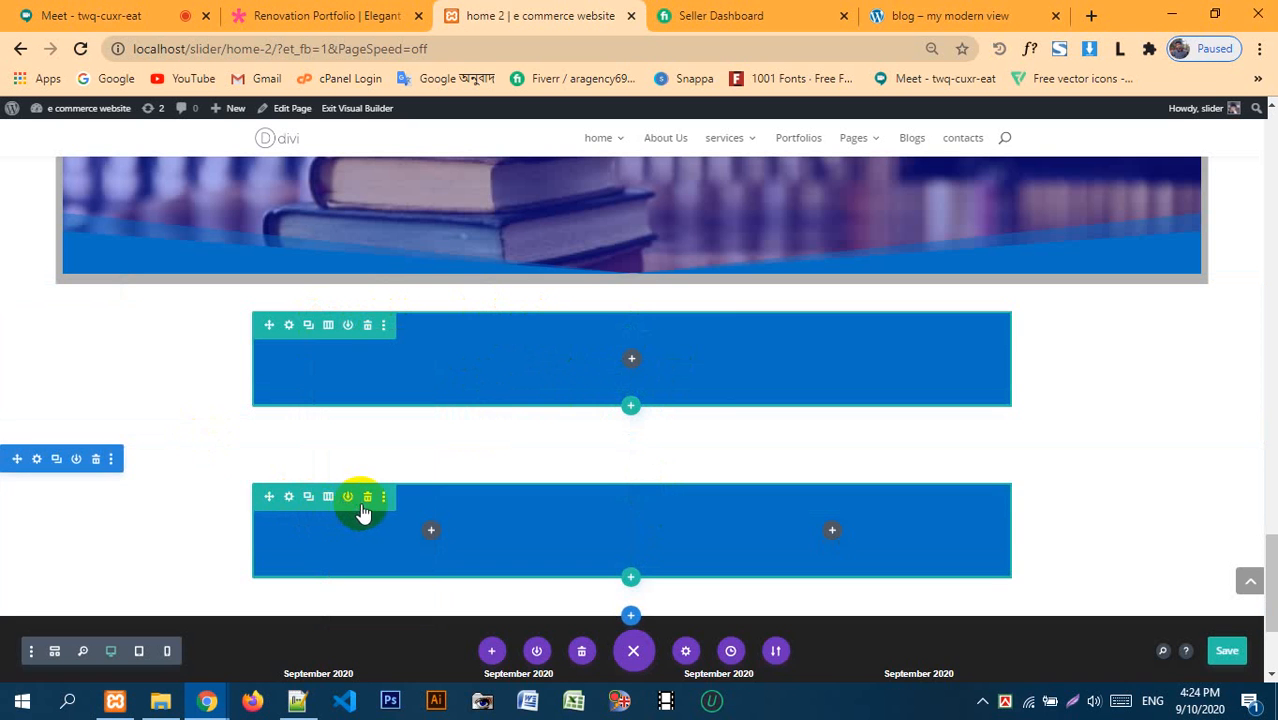
pyautogui.click(367, 498)
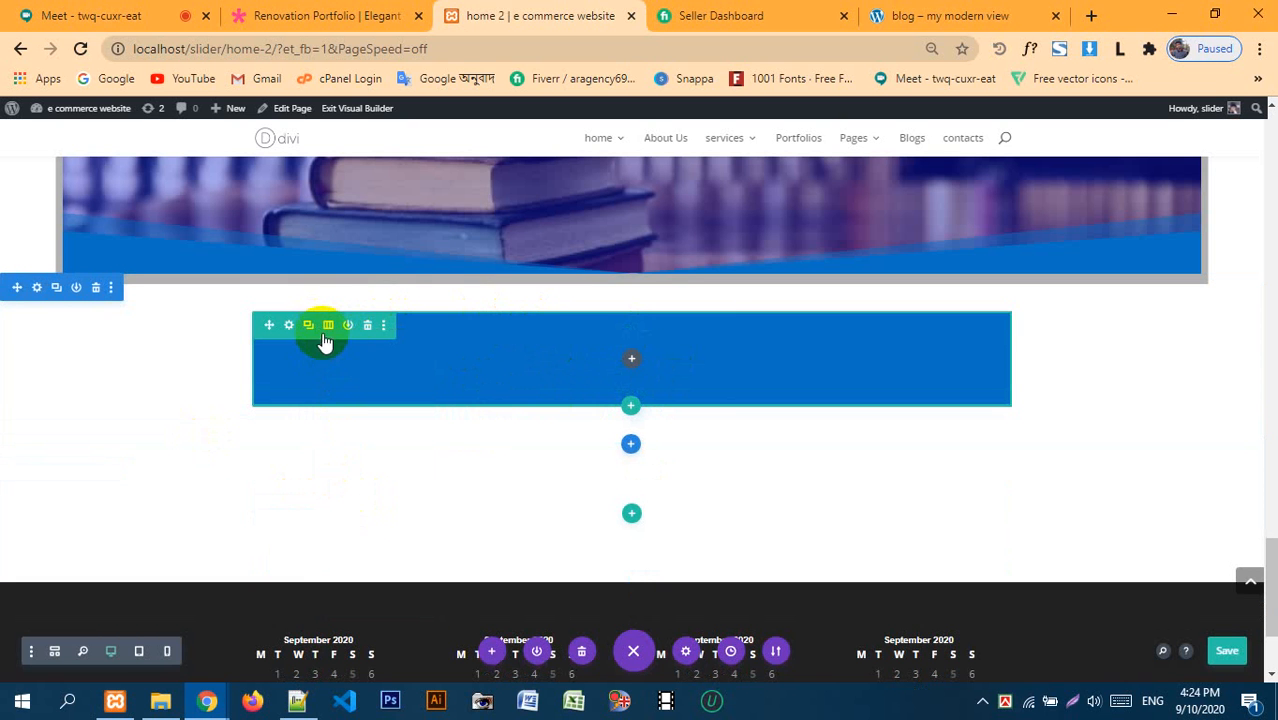
# - Copy the blue row, add an empty one-column row, and paste the blue row after it
pyautogui.click(382, 327)
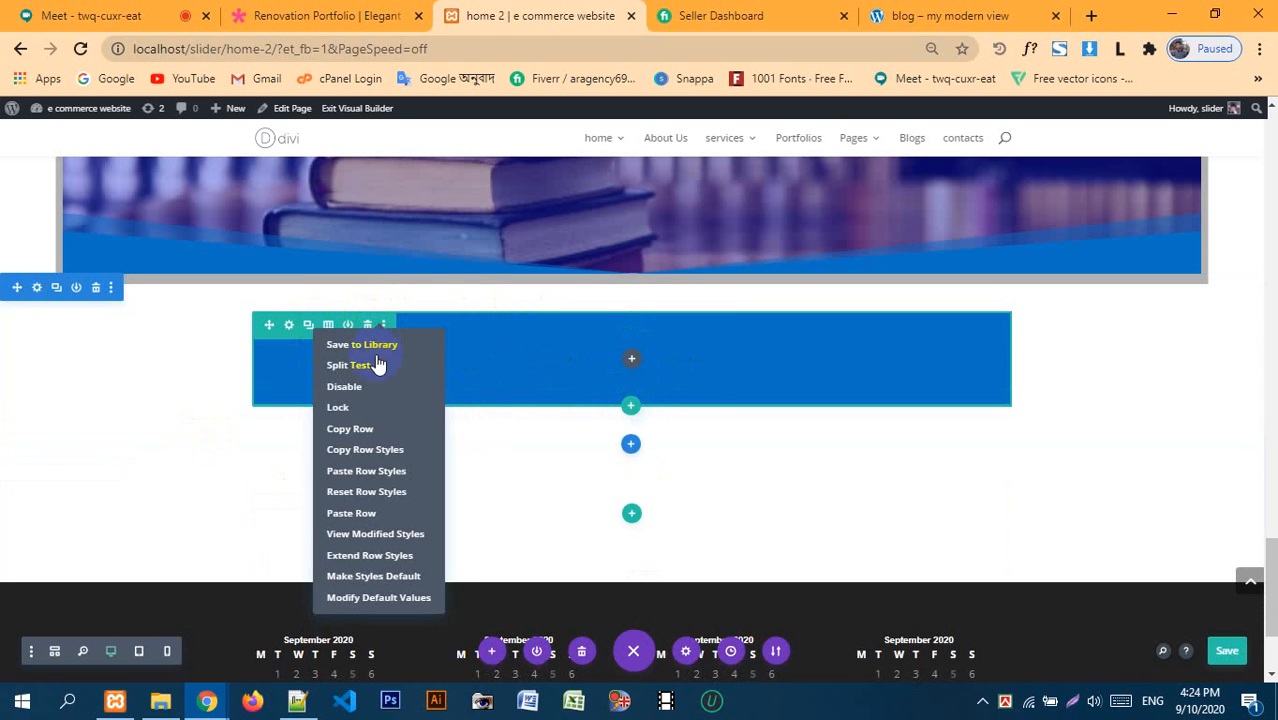
pyautogui.click(363, 437)
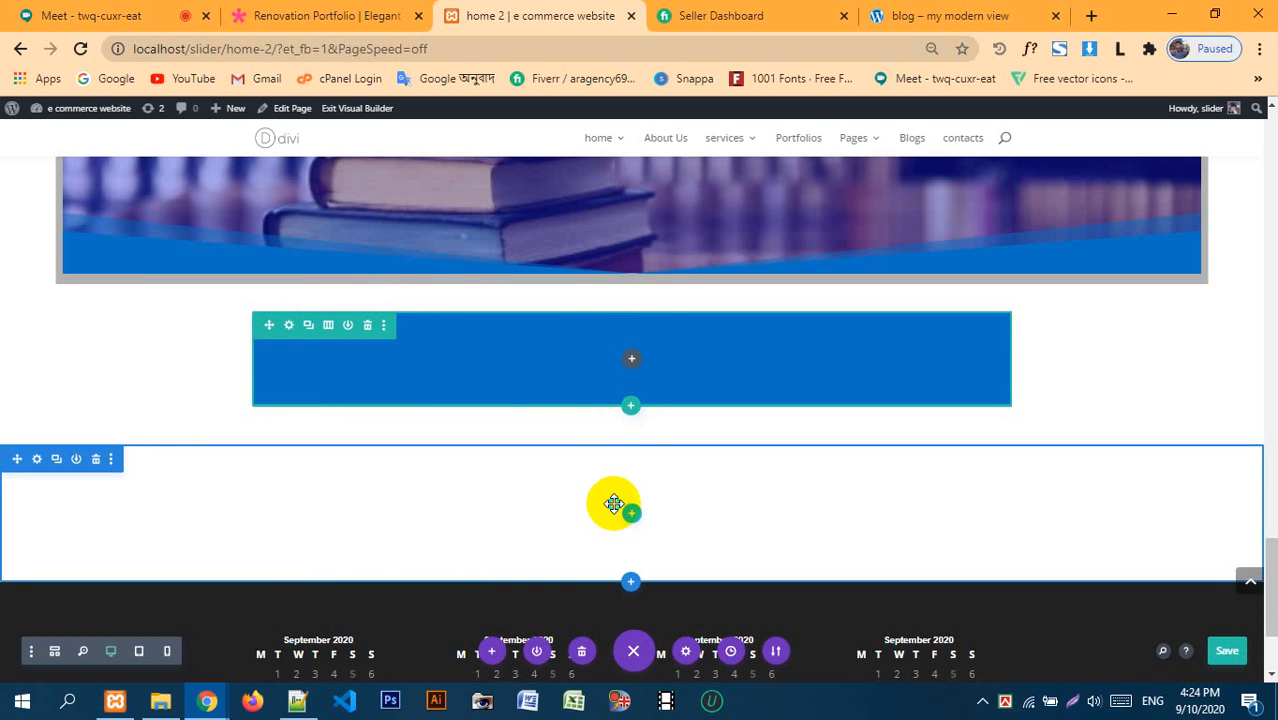
pyautogui.rightClick(614, 504)
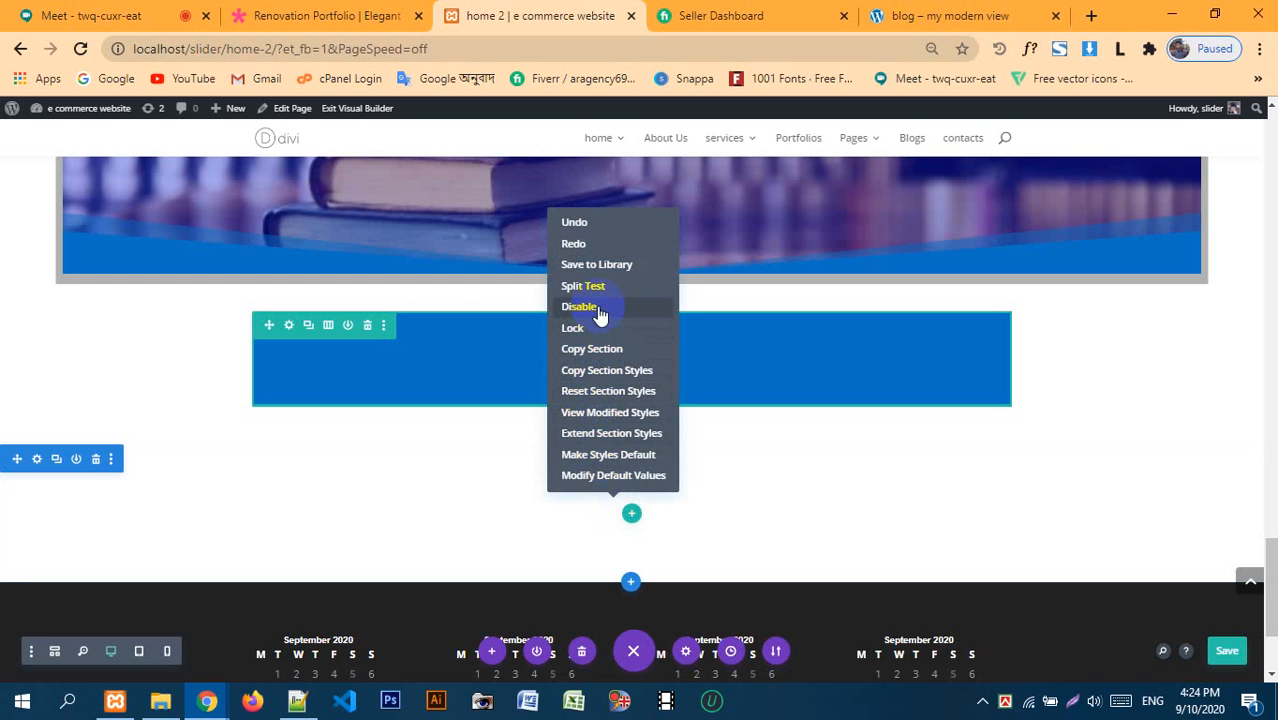
pyautogui.click(471, 516)
pyautogui.click(636, 516)
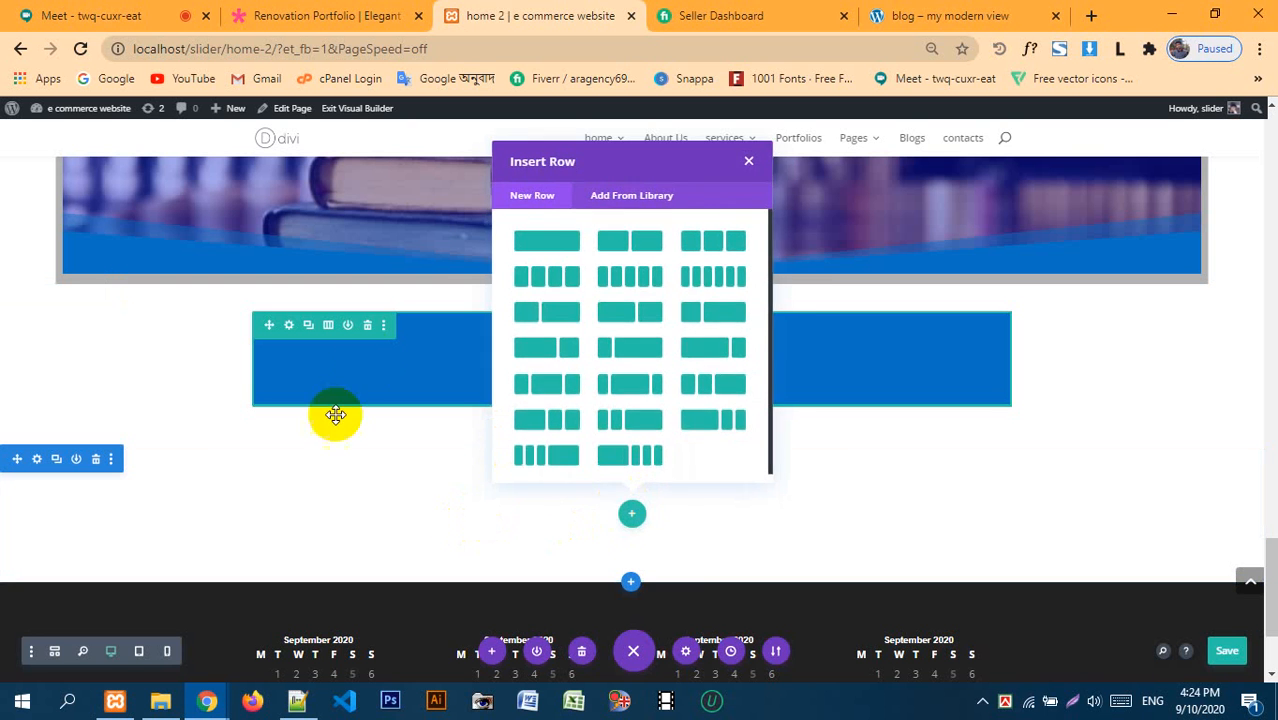
pyautogui.click(532, 250)
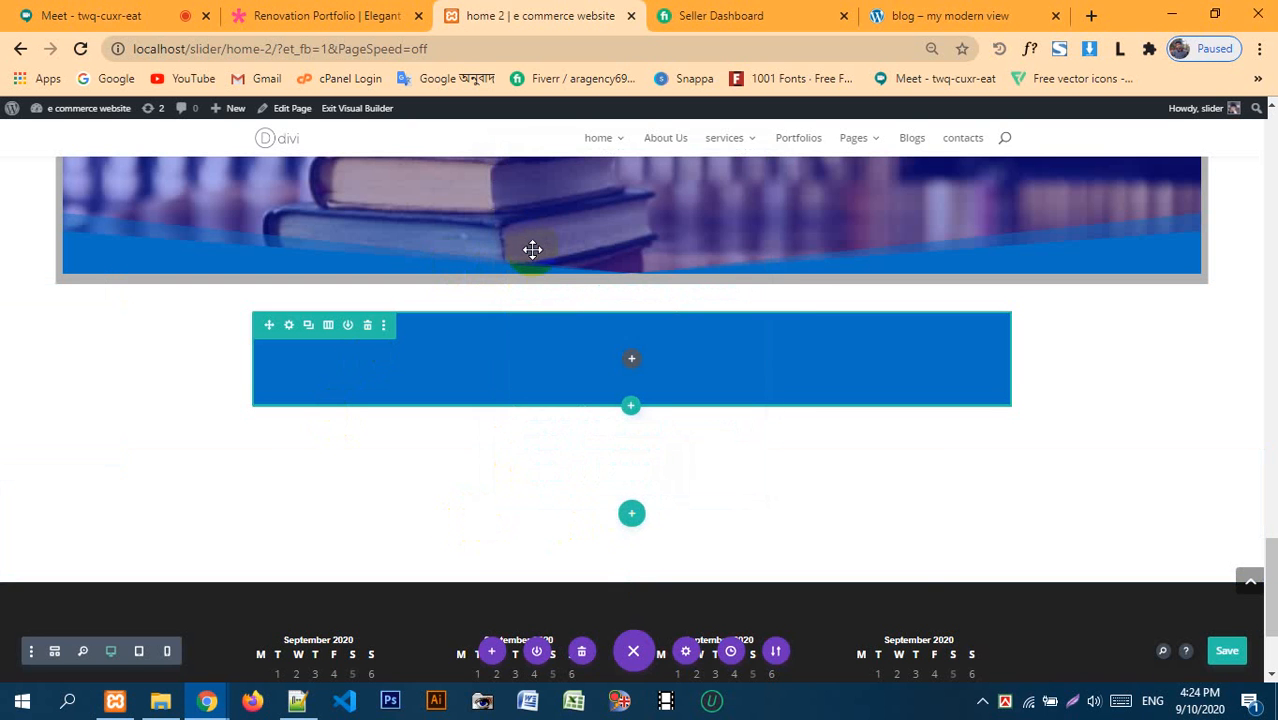
pyautogui.click(627, 520)
pyautogui.click(742, 161)
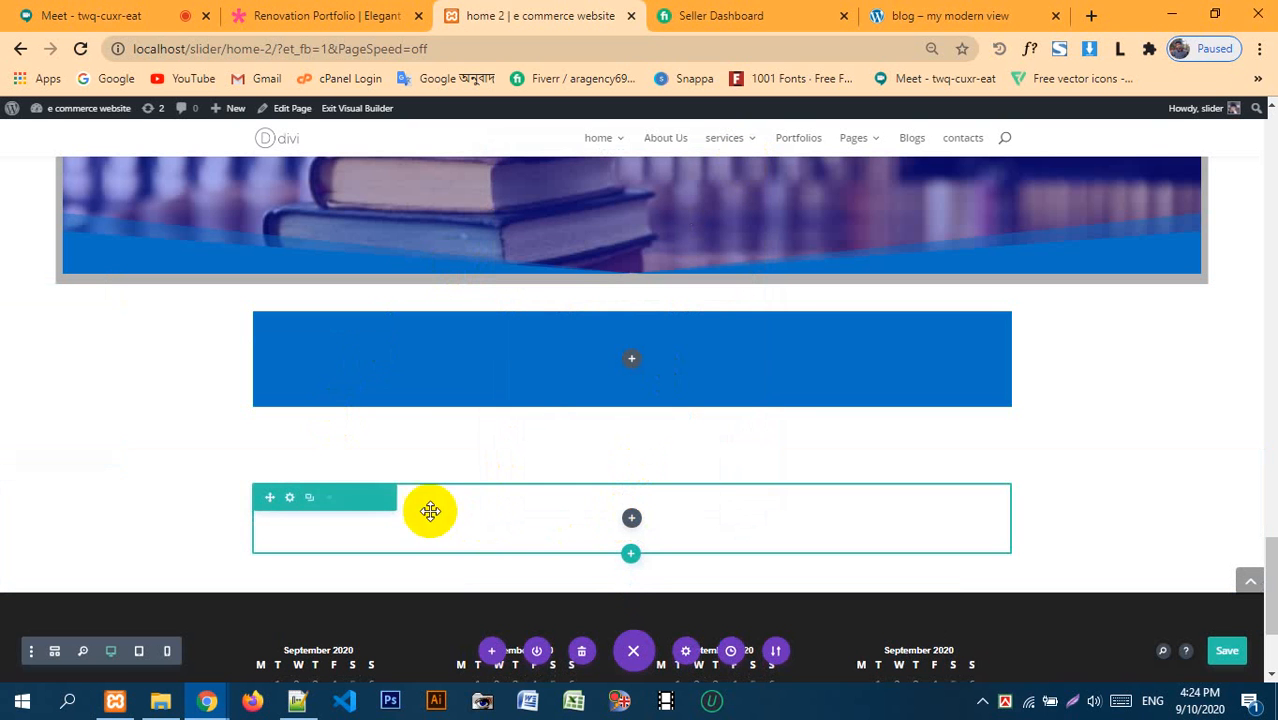
pyautogui.click(386, 497)
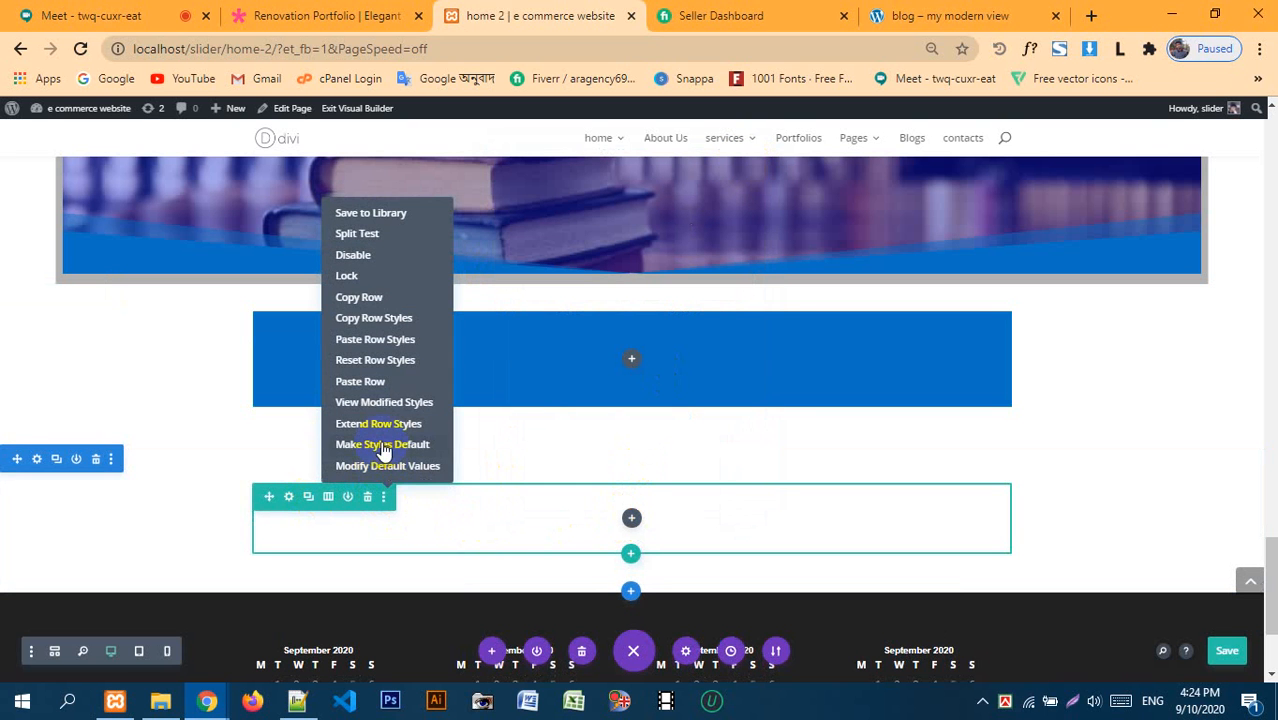
pyautogui.click(380, 382)
# - Delete the white row and all blue rows, leaving the section empty
pyautogui.scroll(-2, 608, 528)
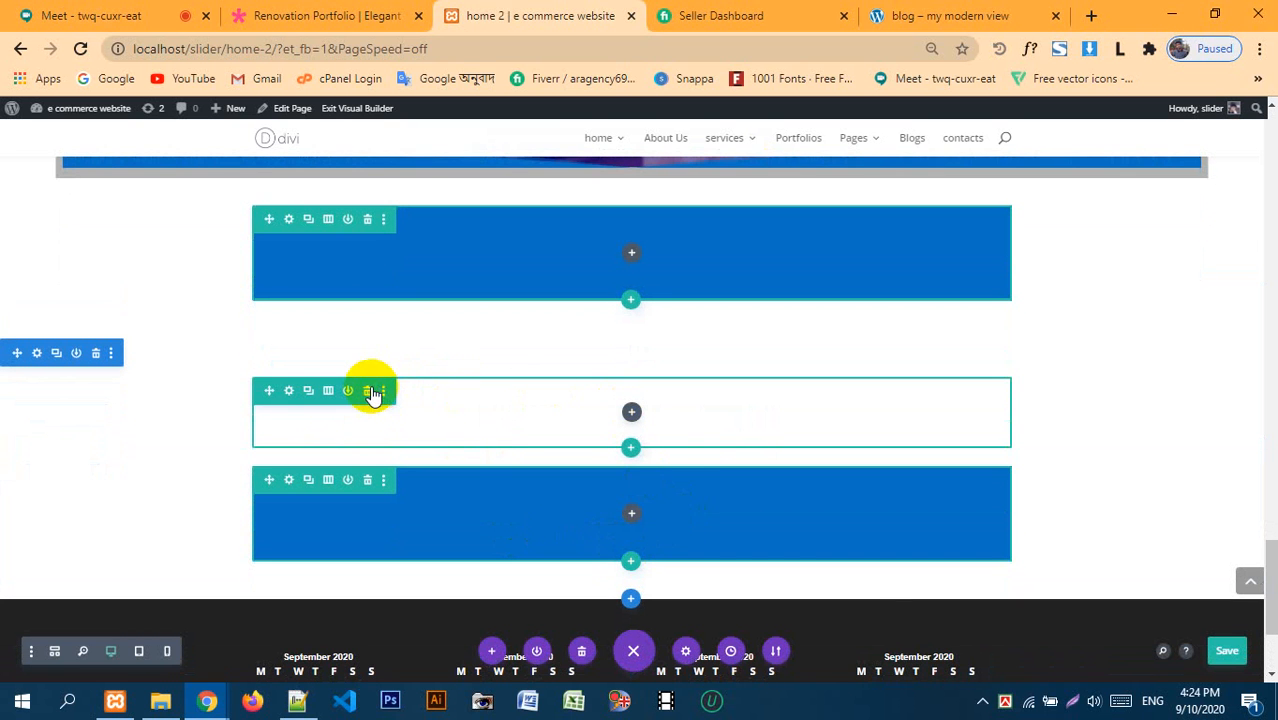
pyautogui.click(368, 391)
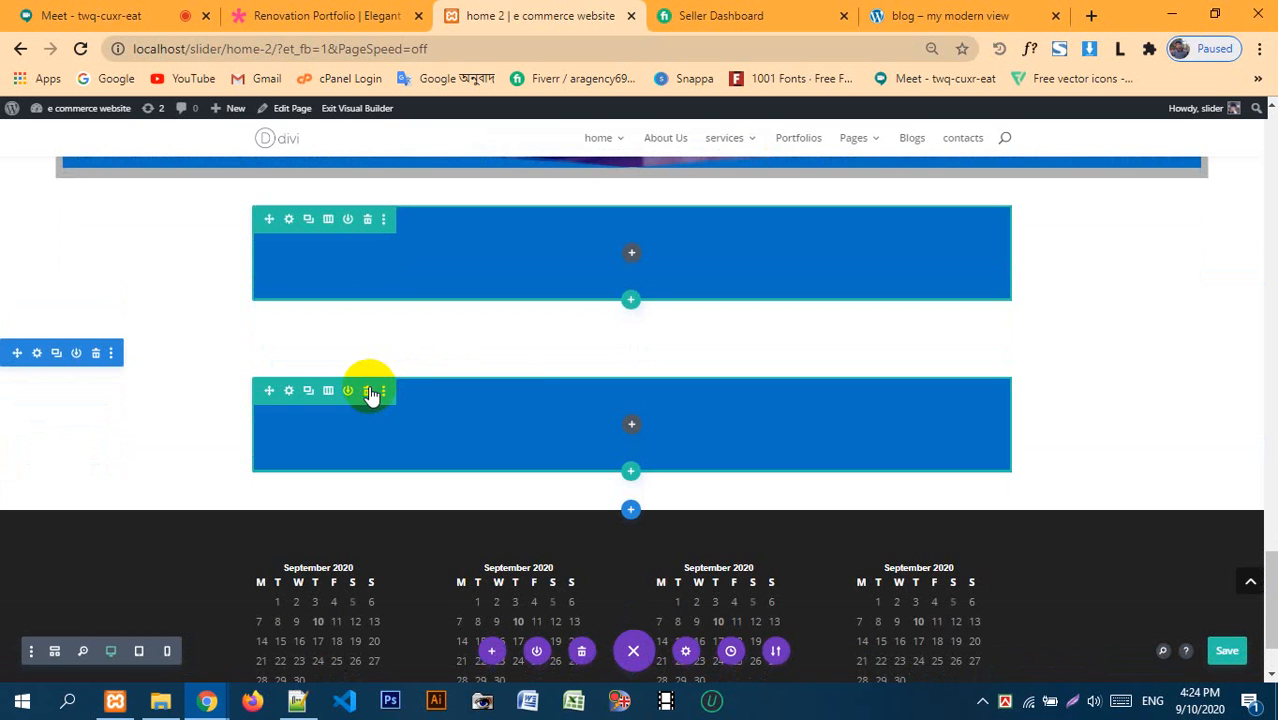
pyautogui.click(383, 219)
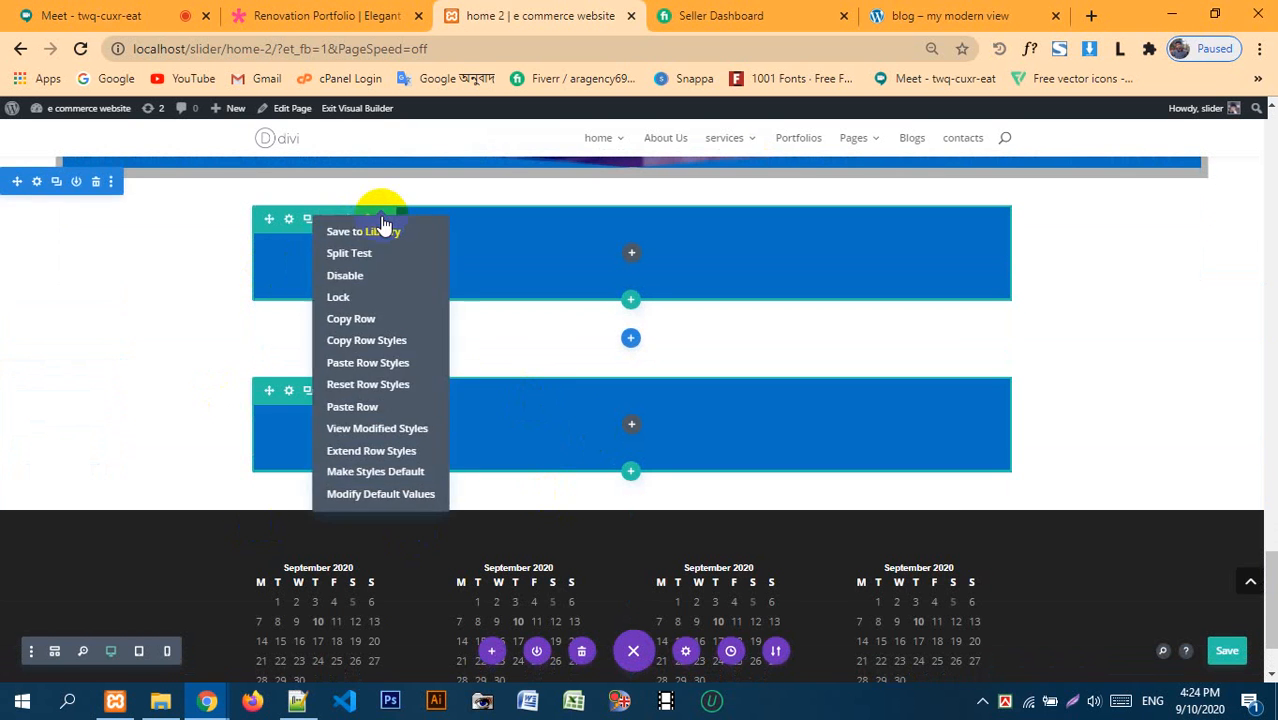
pyautogui.click(362, 322)
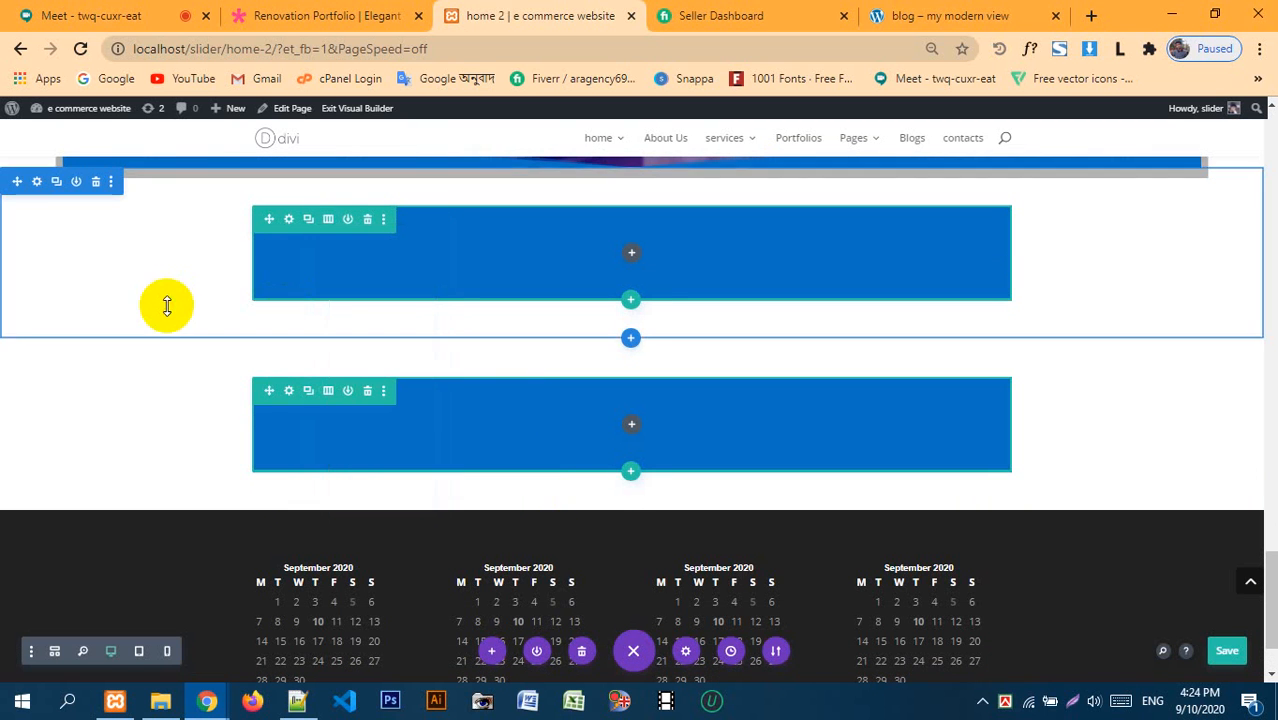
pyautogui.click(386, 391)
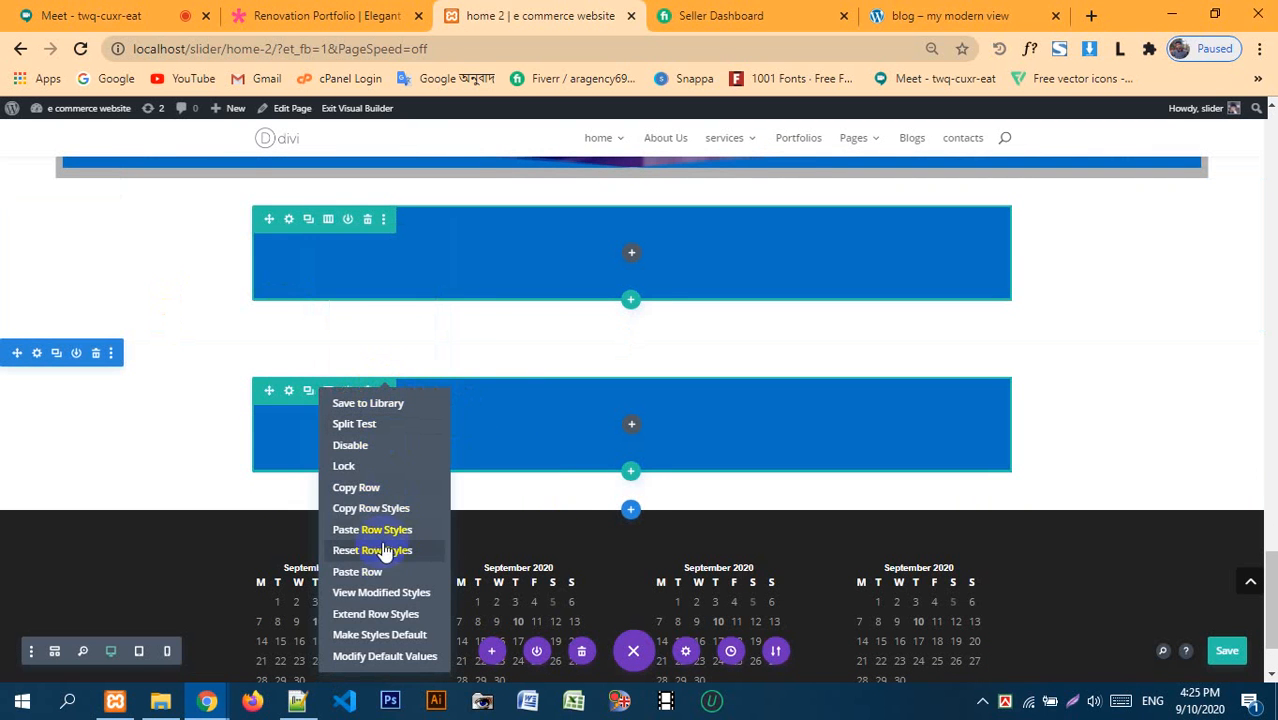
pyautogui.click(360, 571)
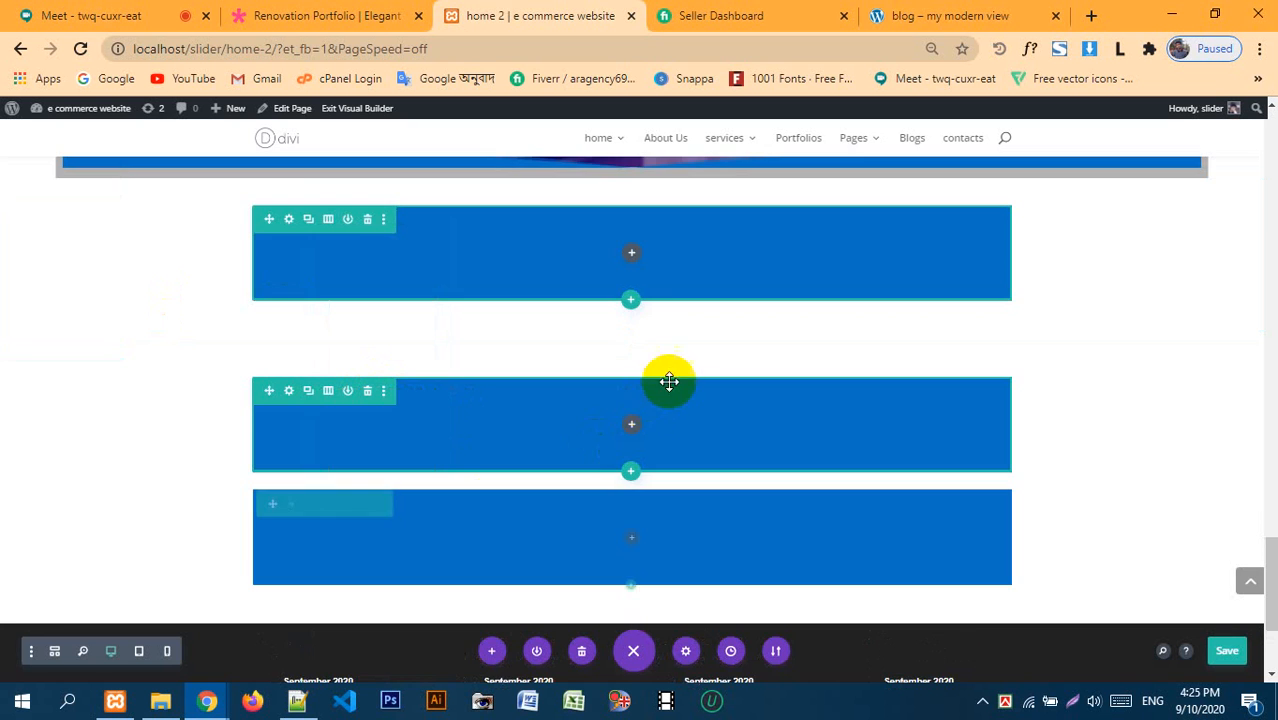
pyautogui.scroll(-3, 655, 395)
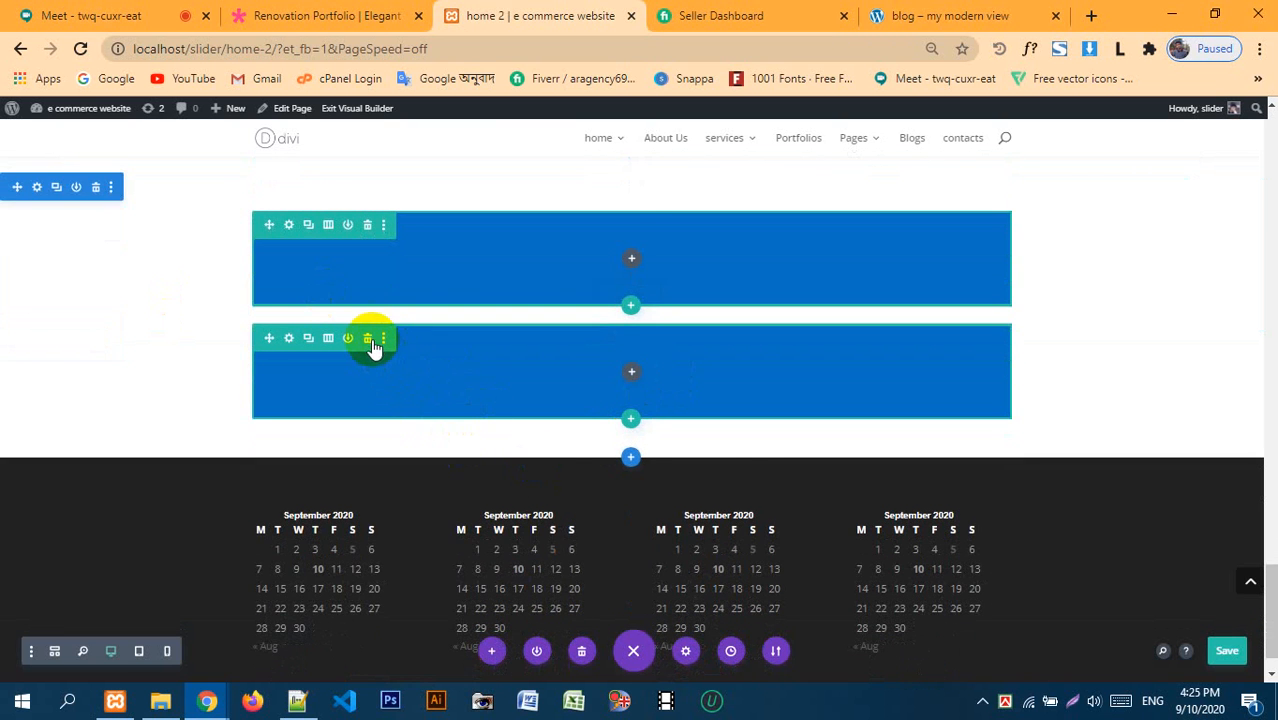
pyautogui.click(368, 340)
pyautogui.click(363, 289)
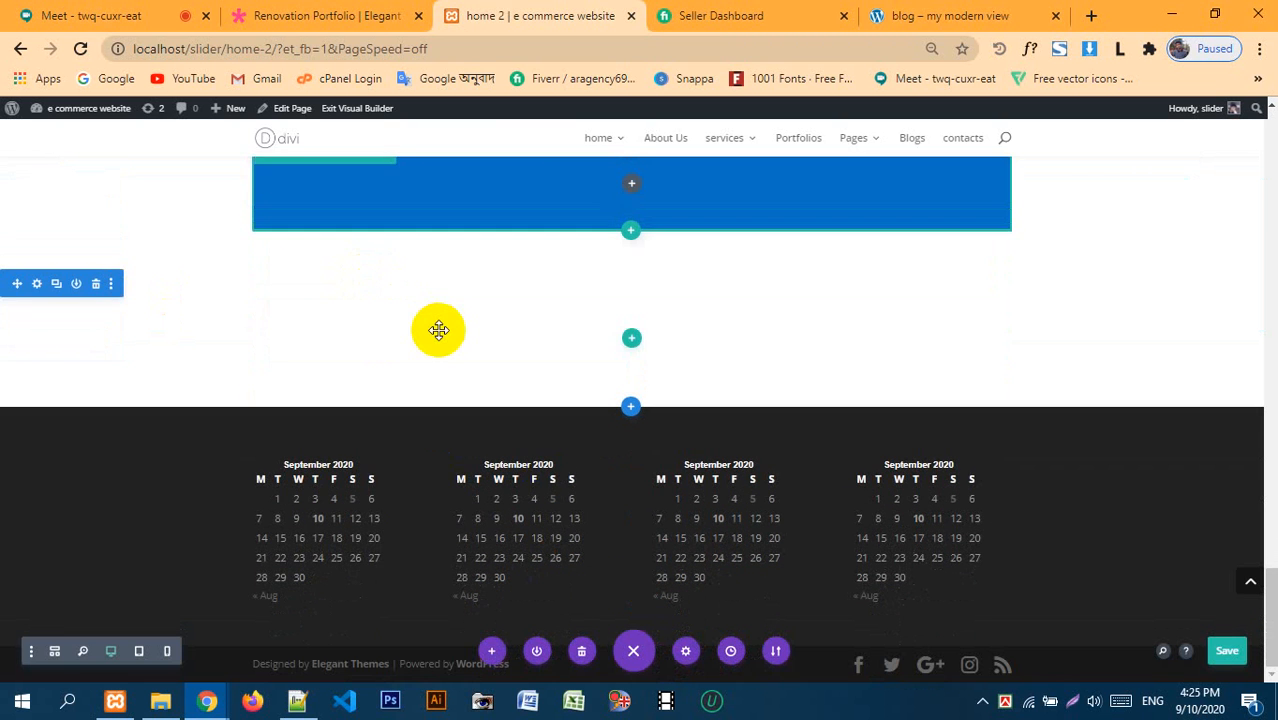
pyautogui.click(368, 270)
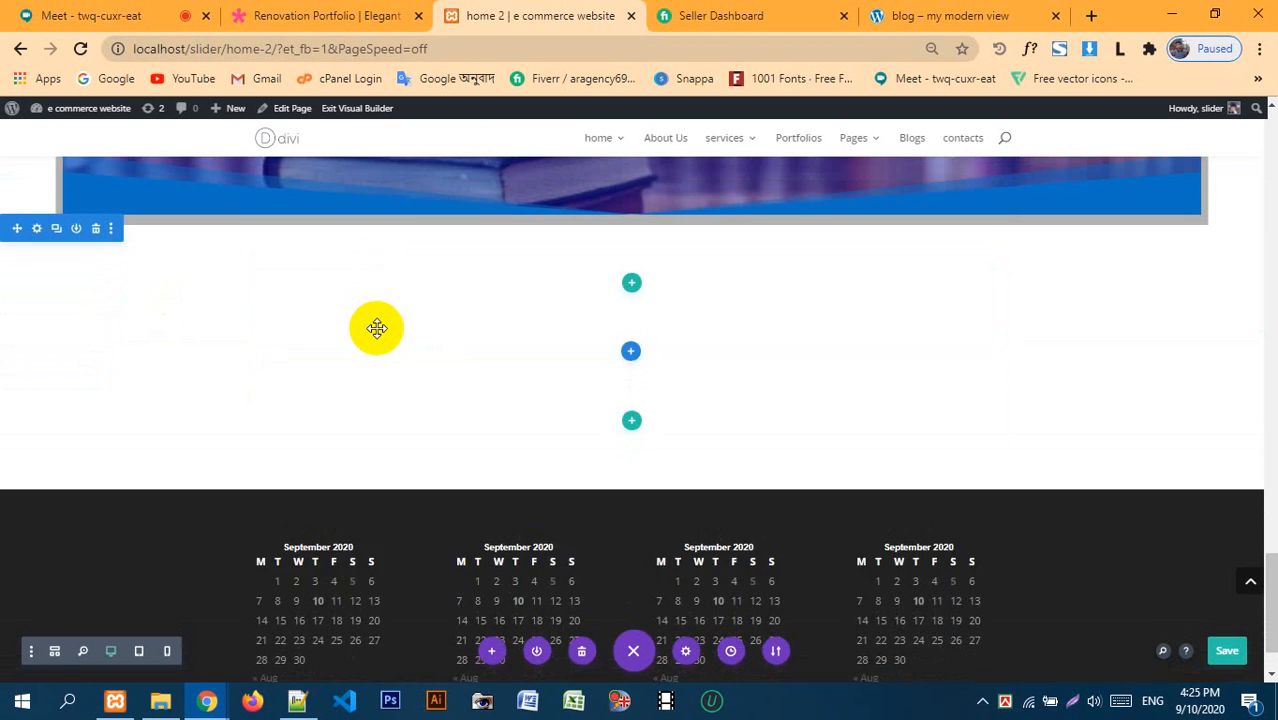
# - Scroll through the page to check the empty section and the image row
pyautogui.scroll(3, 285, 348)
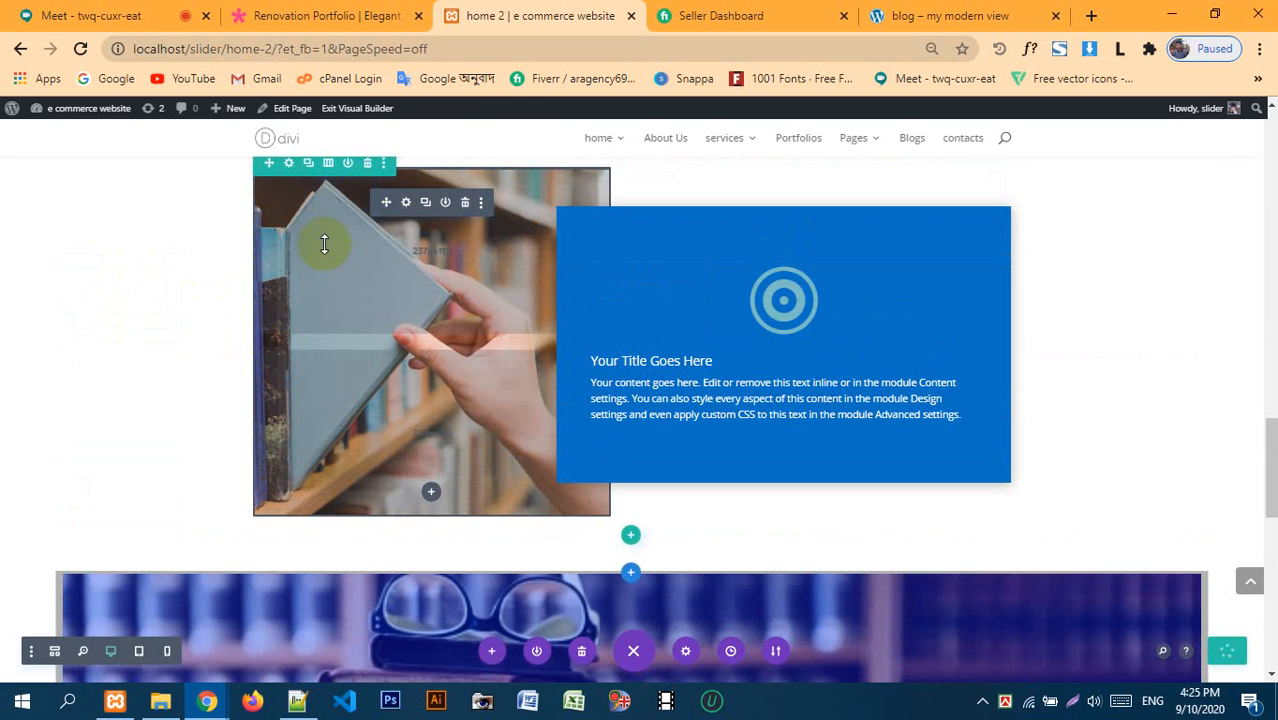
pyautogui.scroll(1, 324, 244)
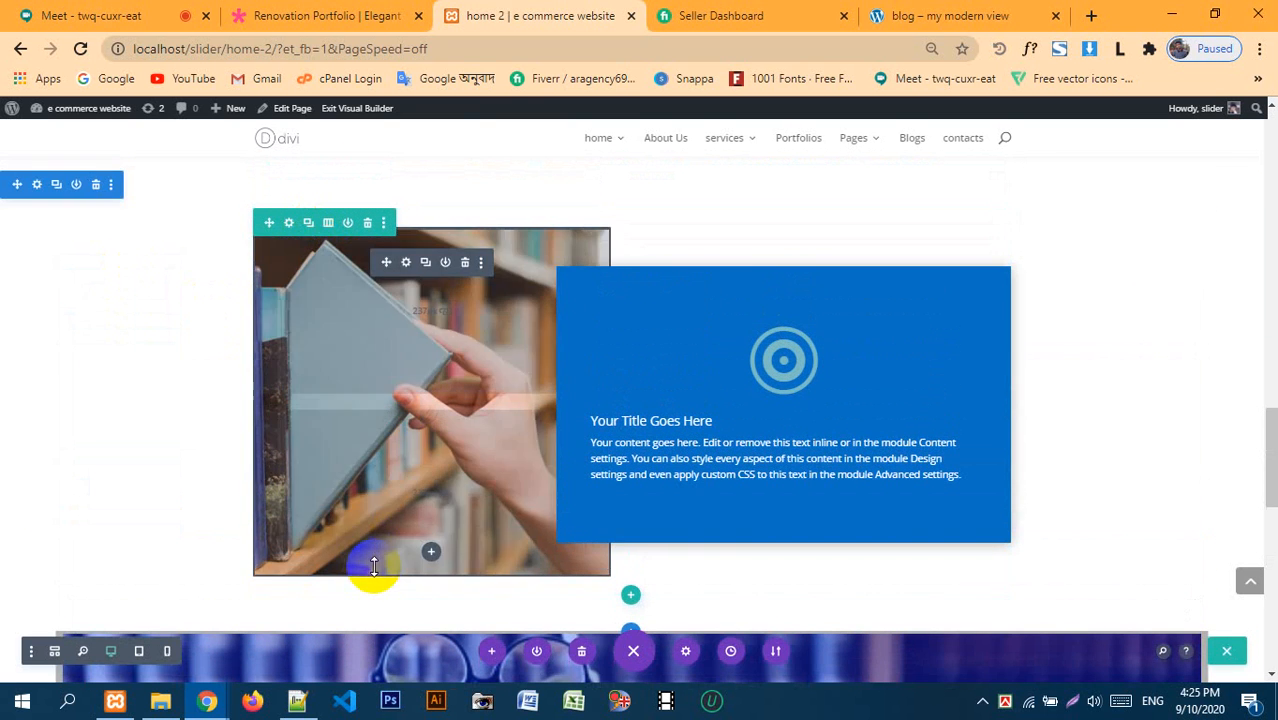
pyautogui.click(384, 228)
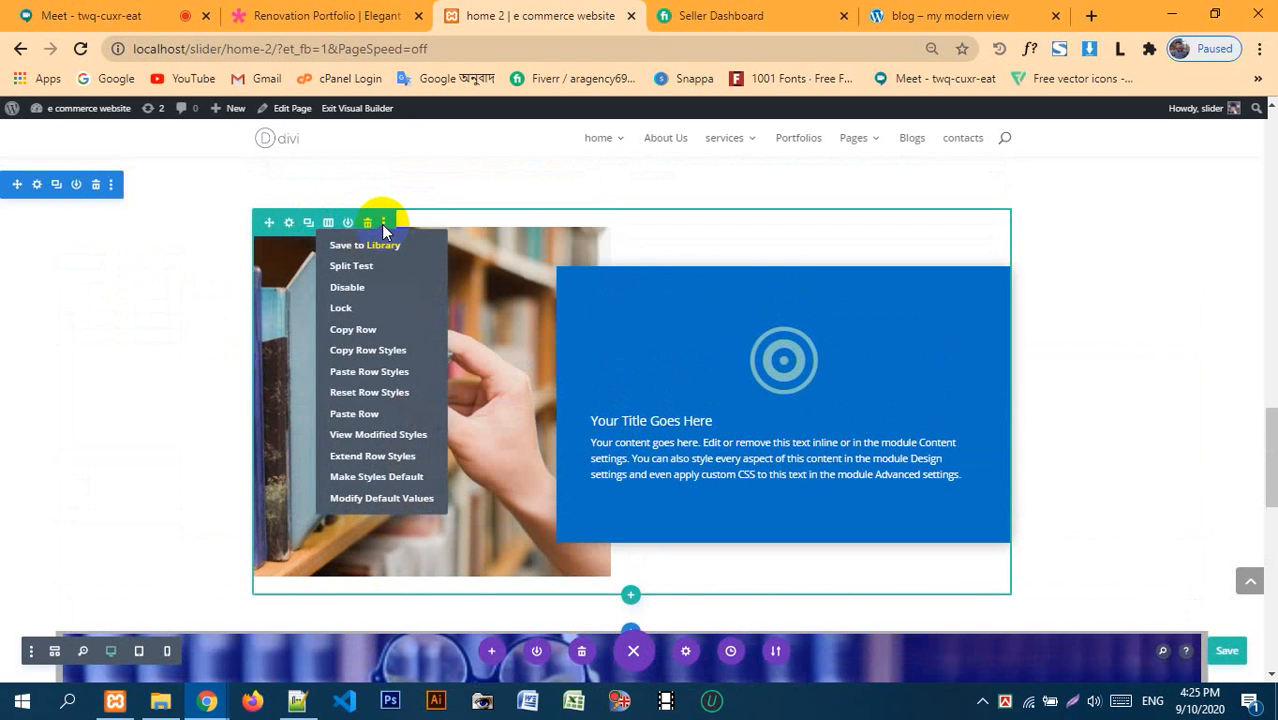
pyautogui.scroll(1, 699, 338)
pyautogui.scroll(5, 810, 426)
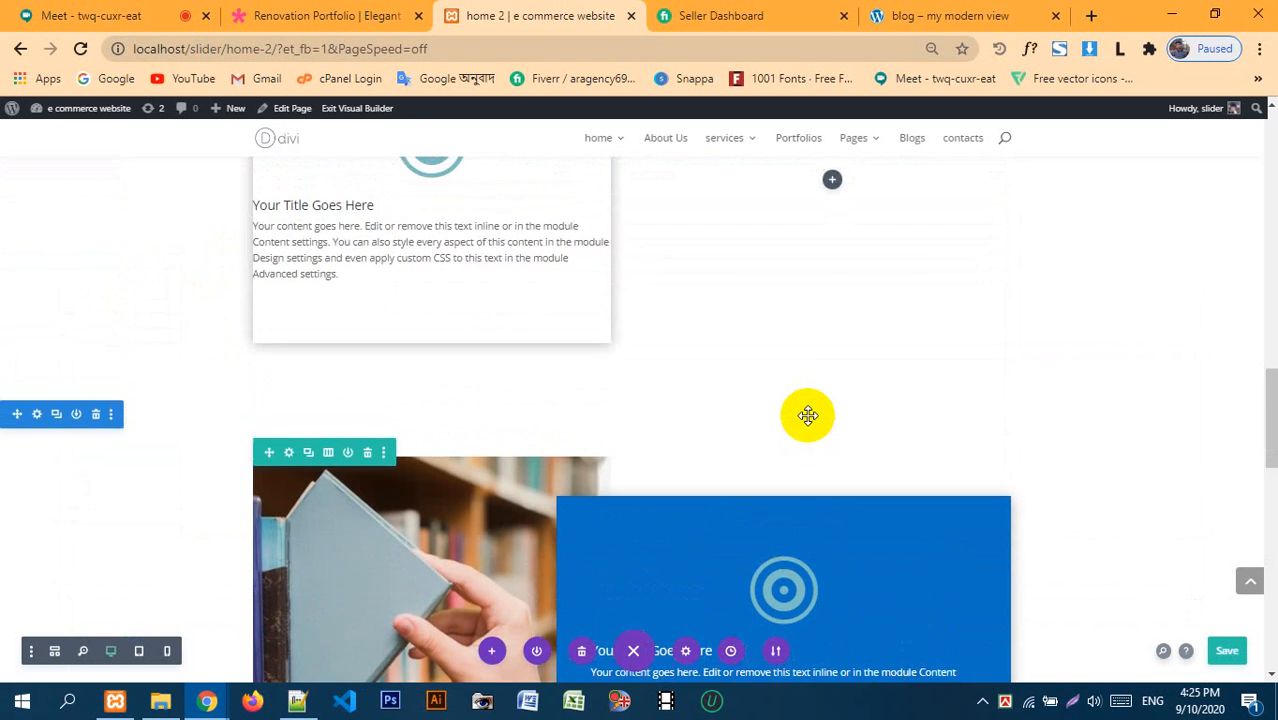
pyautogui.scroll(5, 806, 411)
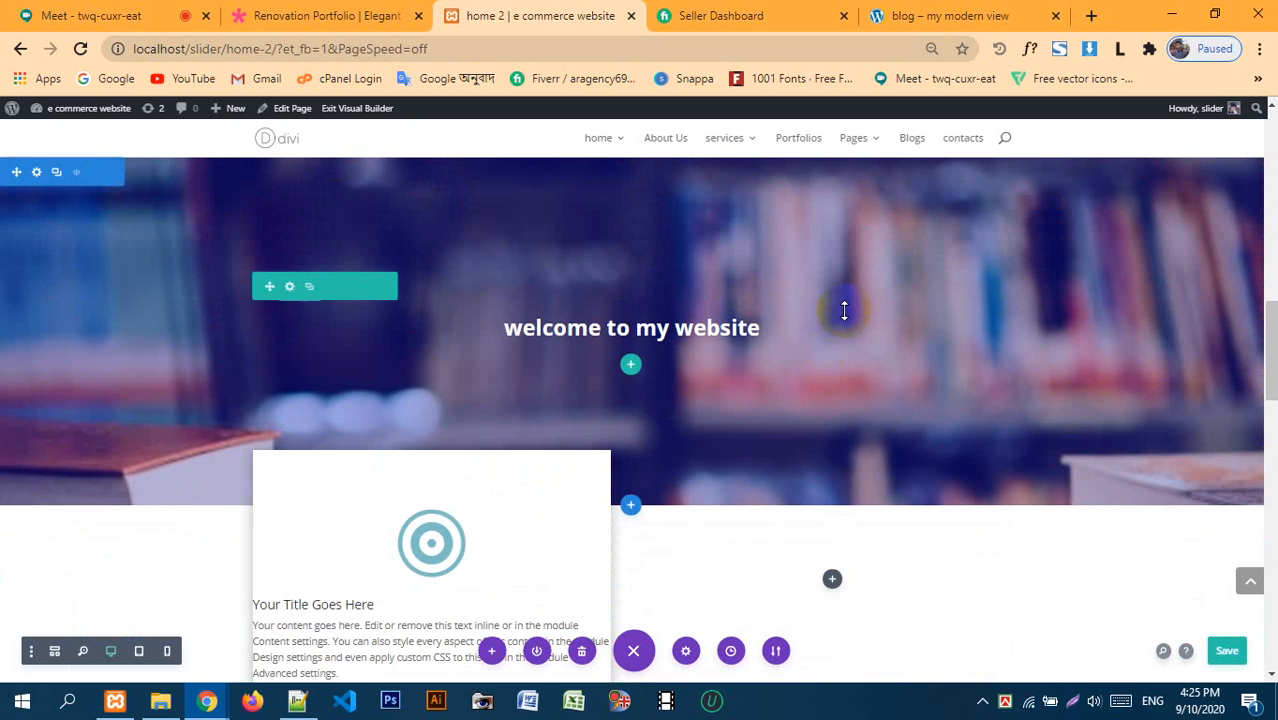
pyautogui.scroll(-2, 805, 374)
pyautogui.scroll(-15, 805, 374)
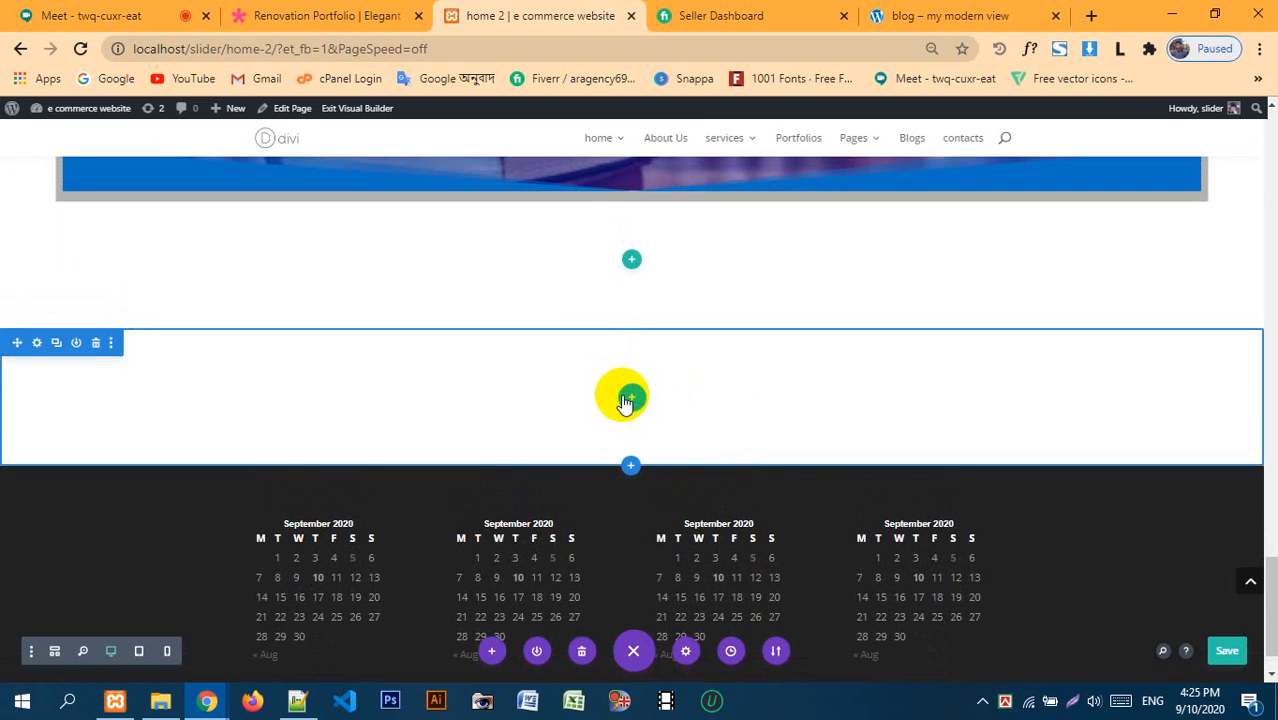
# - Delete the empty row and the leftover empty section below the book hero
pyautogui.click(98, 345)
pyautogui.click(633, 338)
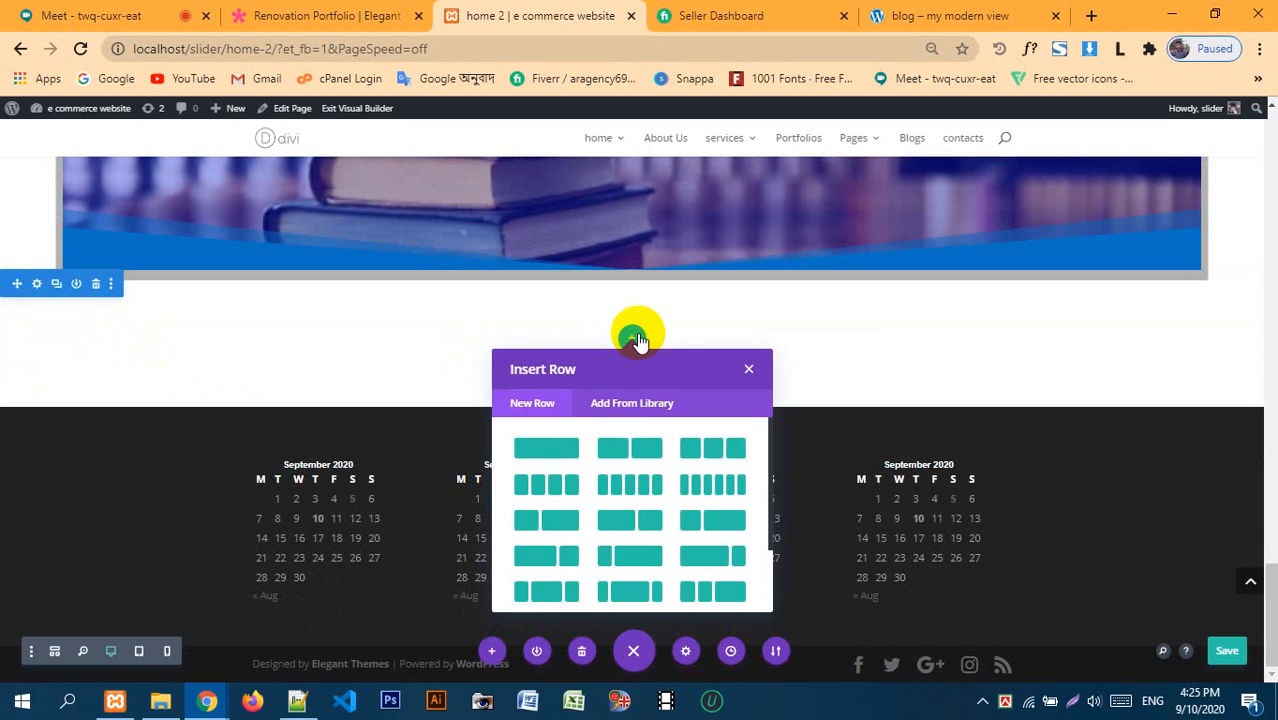
pyautogui.click(746, 372)
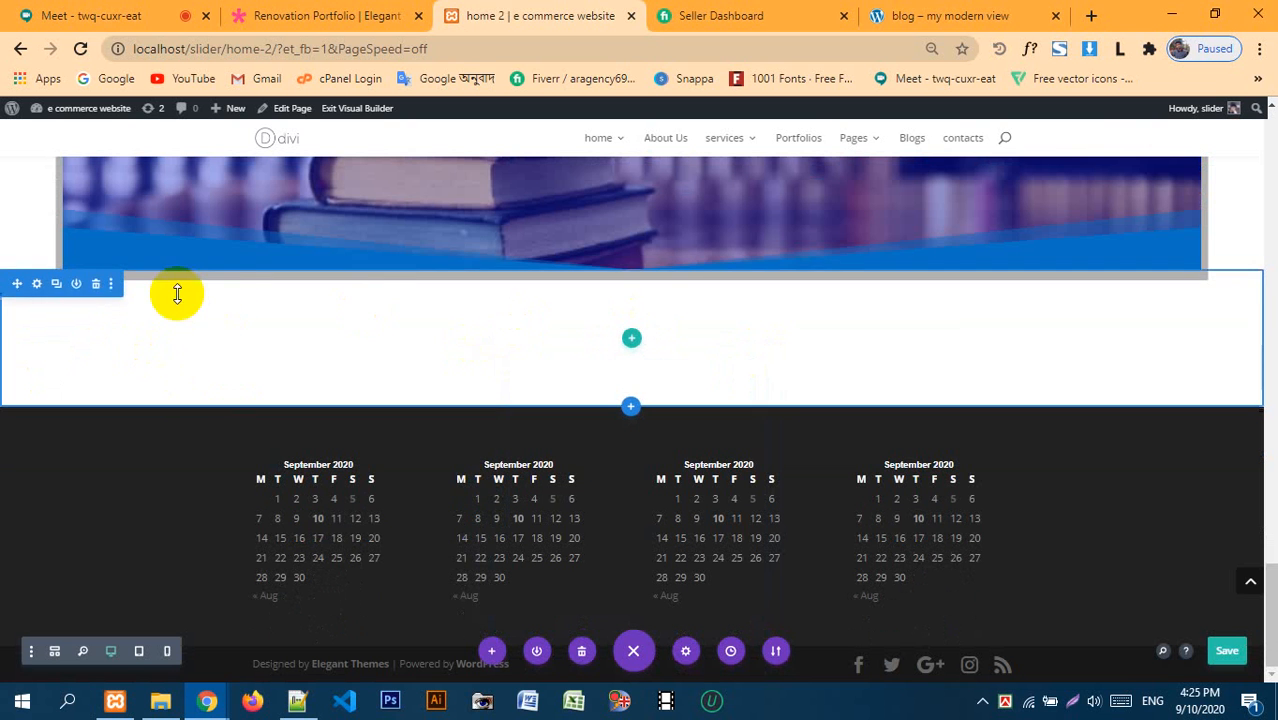
pyautogui.click(96, 285)
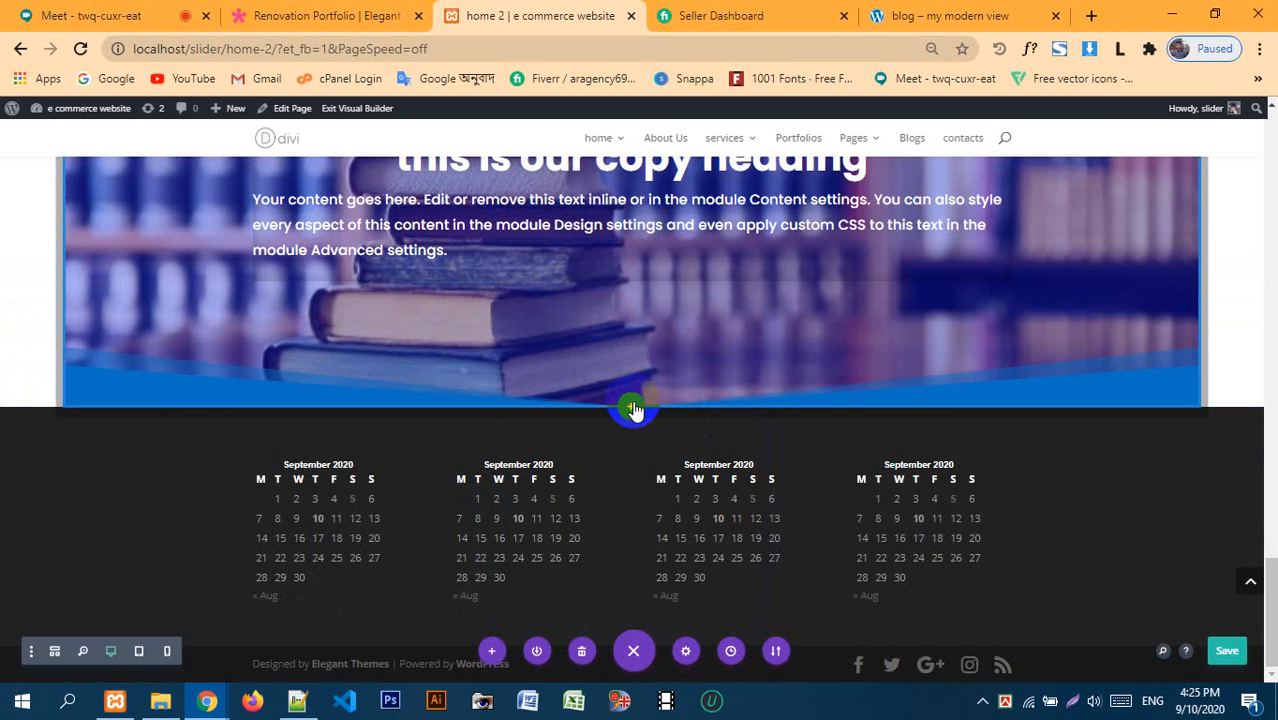
# - Add a two-column specialty section whose right column holds an empty one-column row
pyautogui.click(631, 406)
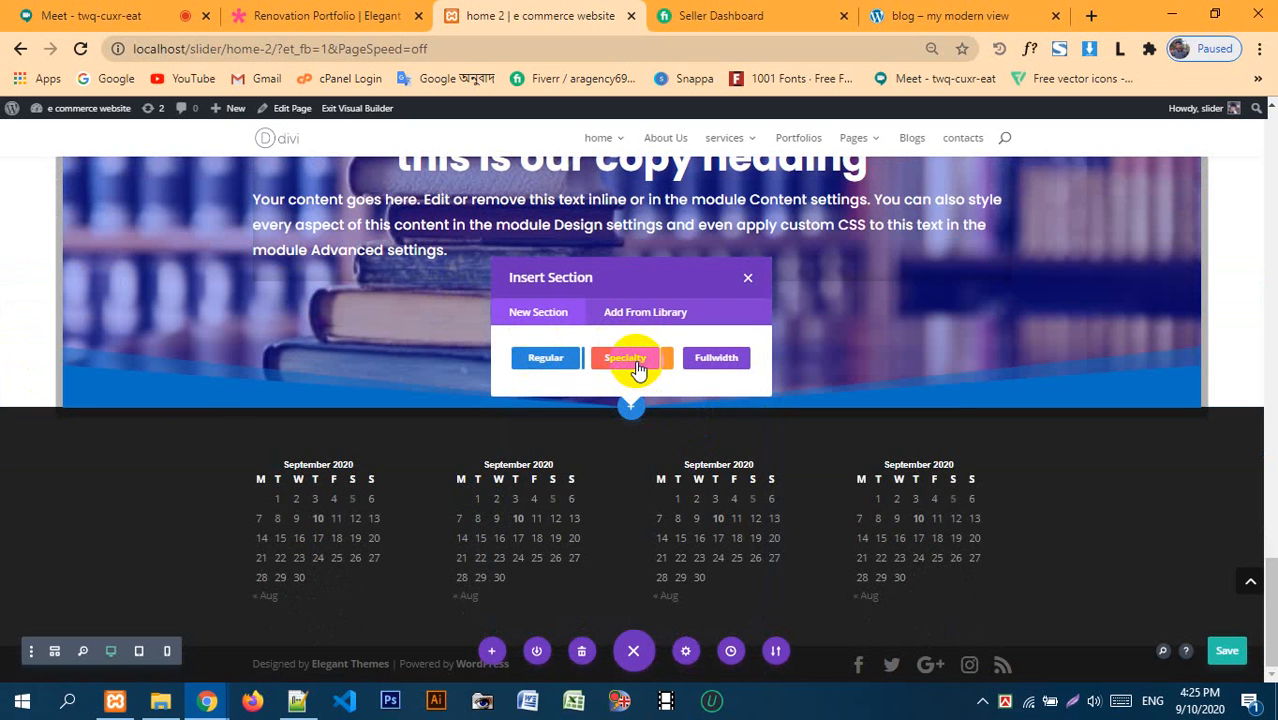
pyautogui.click(634, 360)
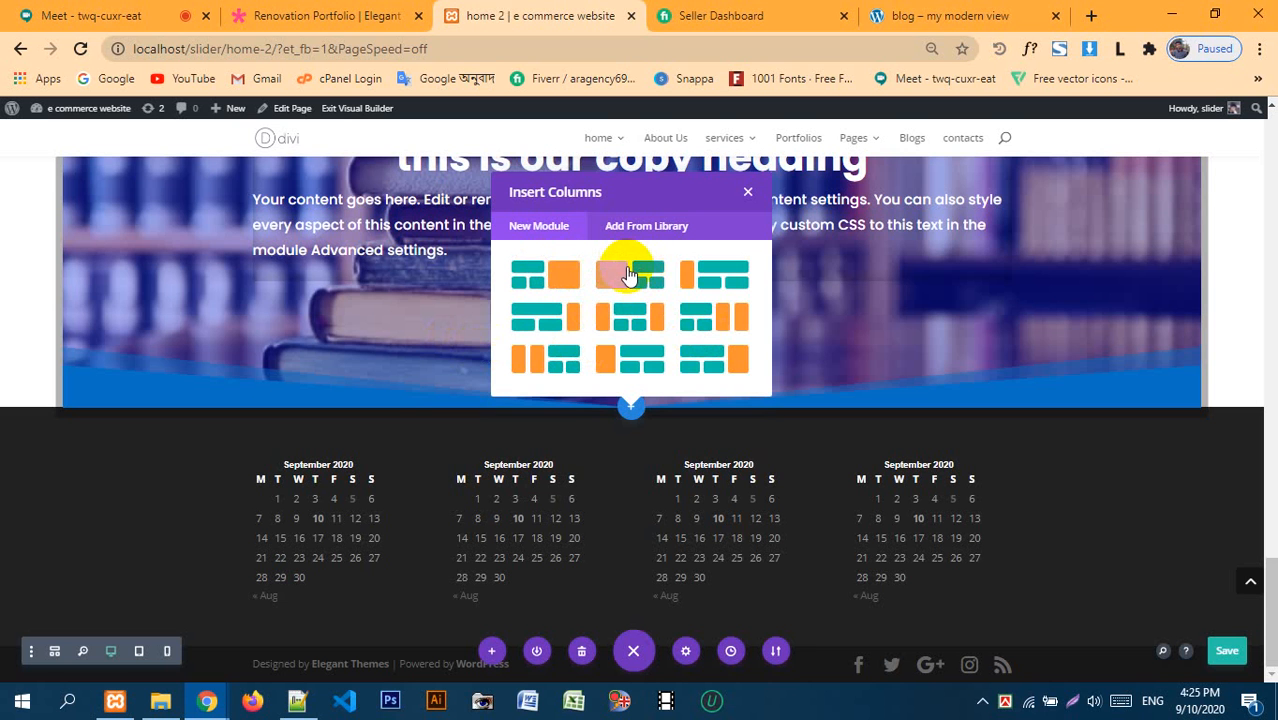
pyautogui.click(637, 280)
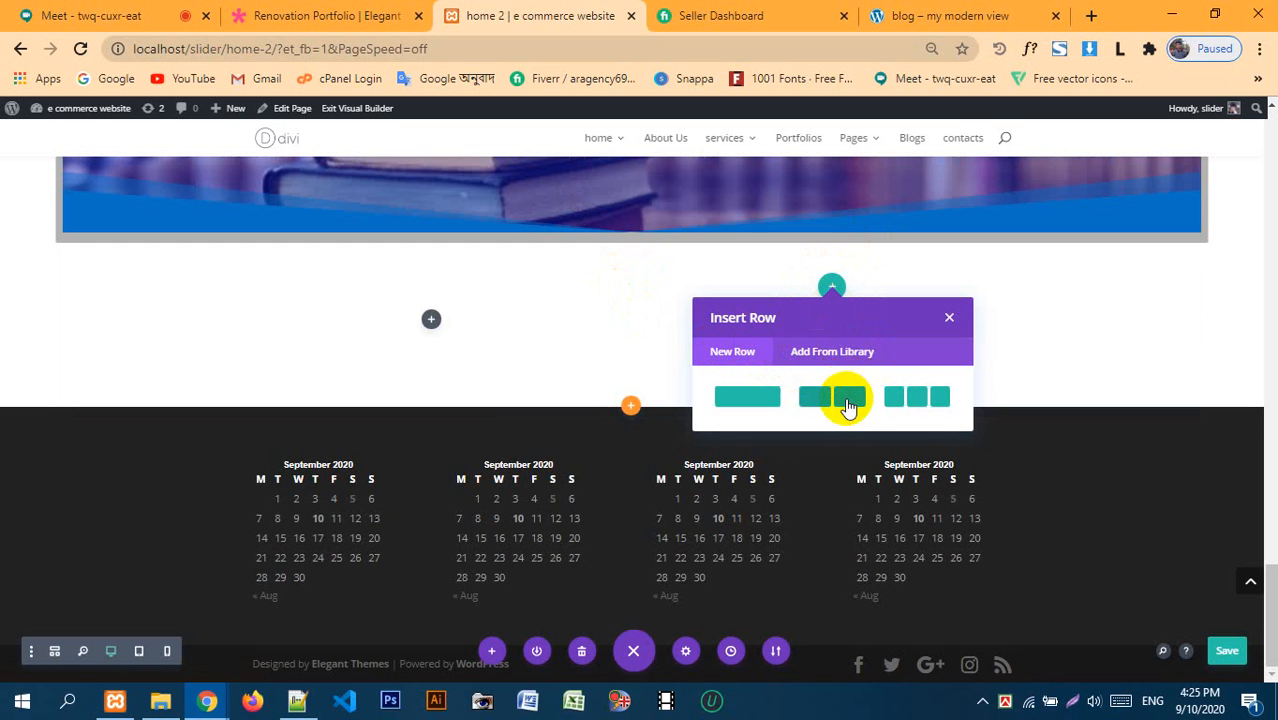
pyautogui.click(779, 401)
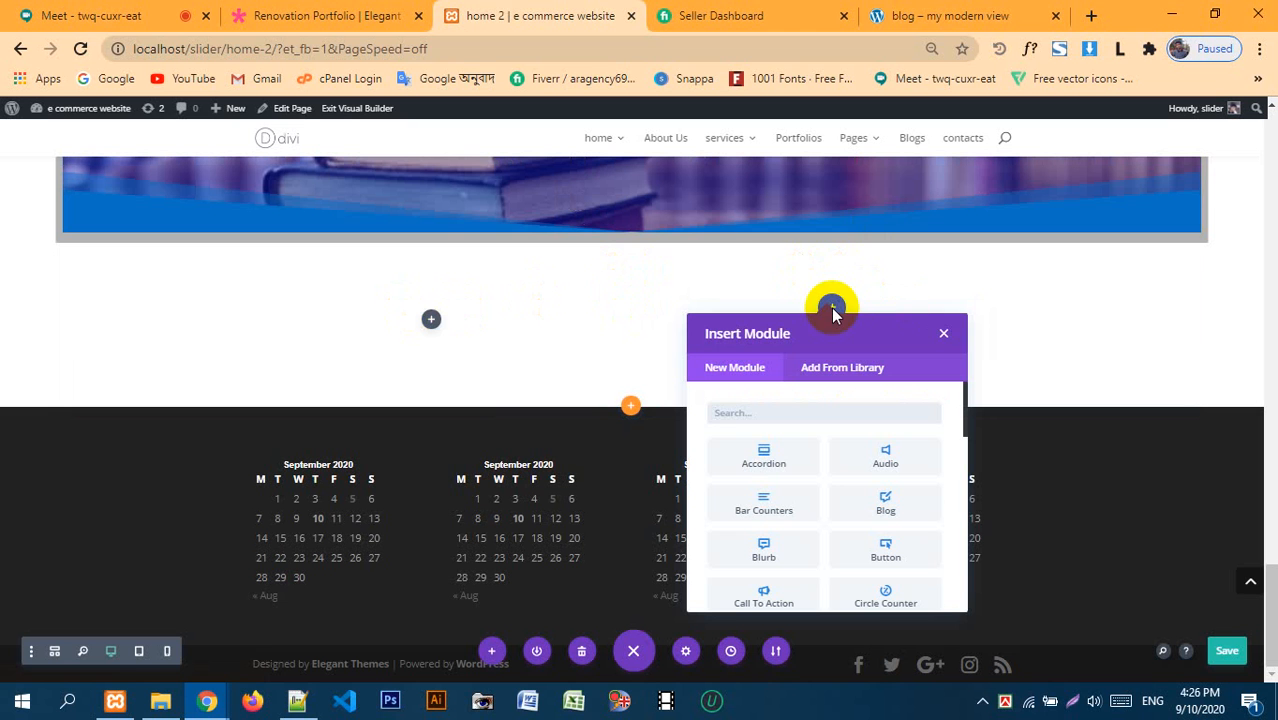
pyautogui.click(945, 334)
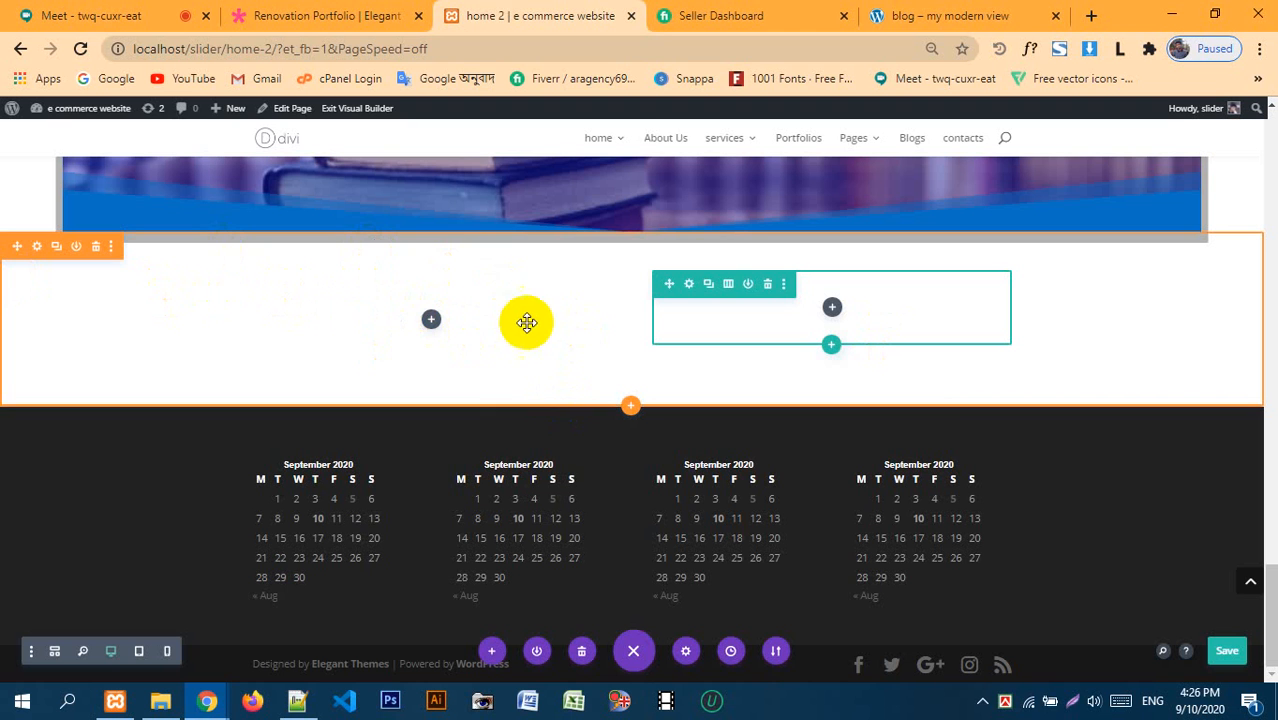
pyautogui.click(38, 246)
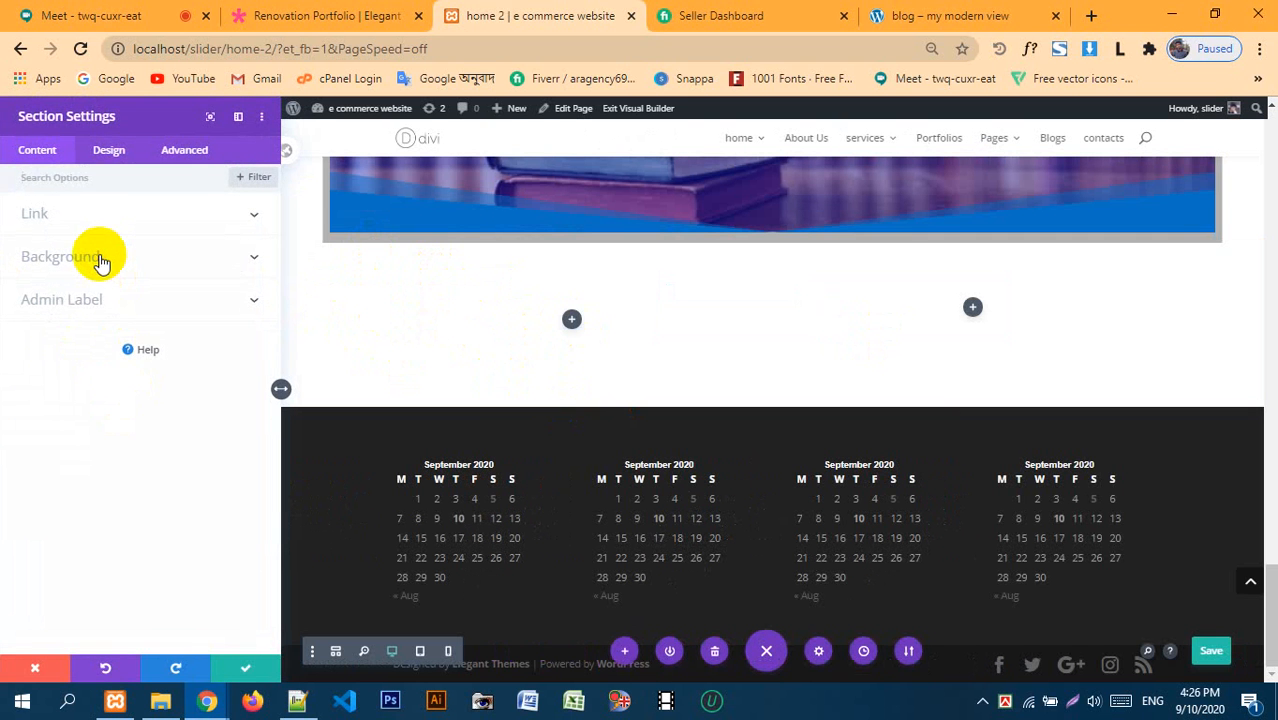
# - Replace the section's gradient background with the girl-at-bookshelf photo from the Media Library and save
pyautogui.click(101, 258)
pyautogui.click(112, 245)
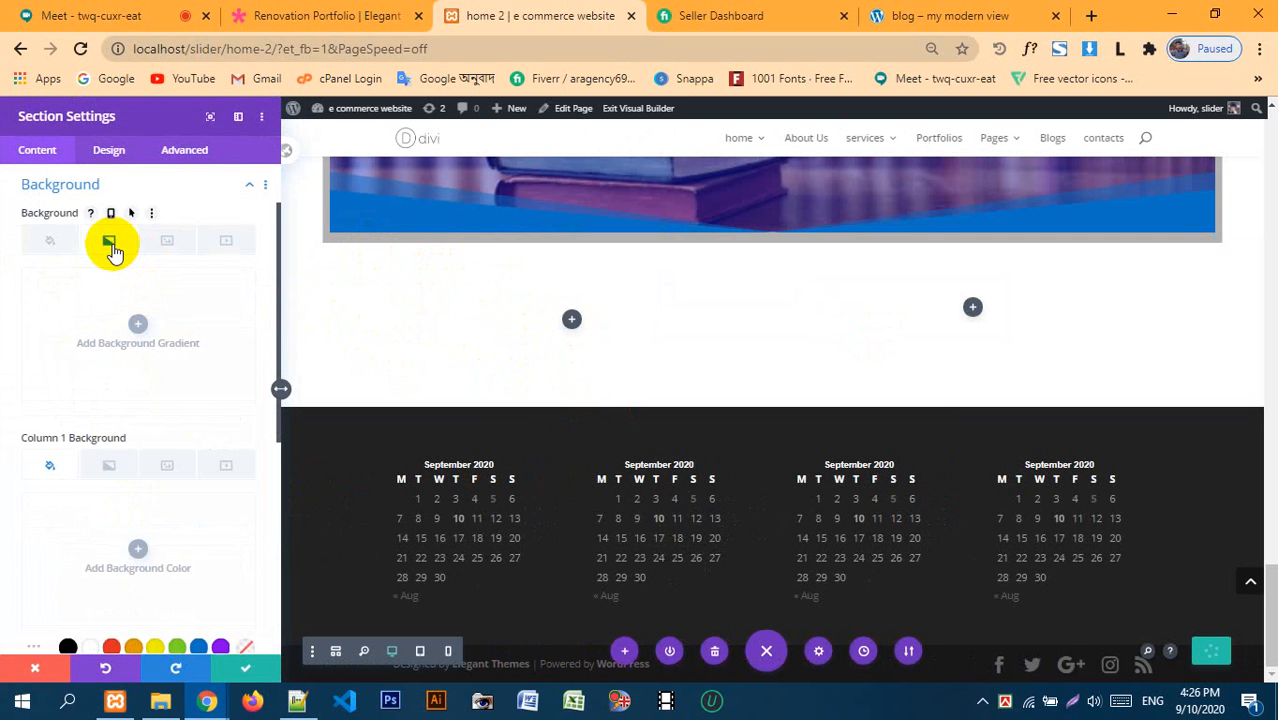
pyautogui.click(140, 333)
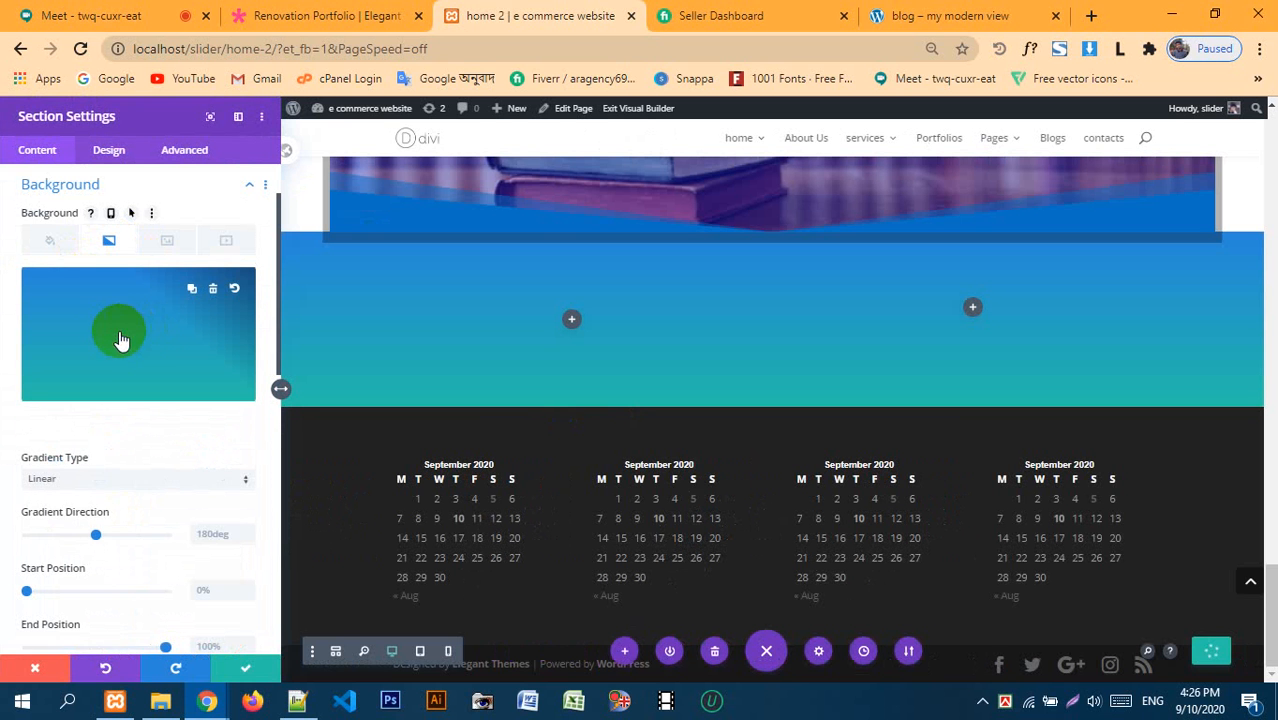
pyautogui.click(213, 291)
pyautogui.click(167, 240)
pyautogui.click(136, 328)
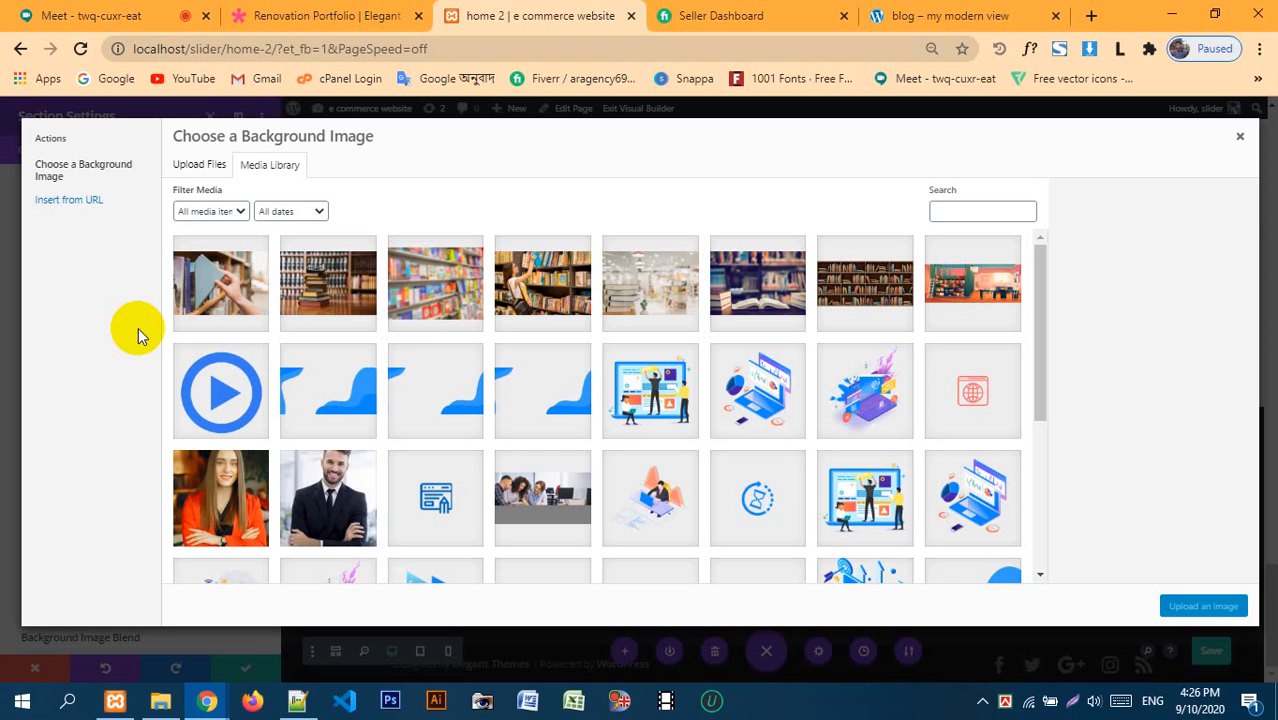
pyautogui.click(565, 283)
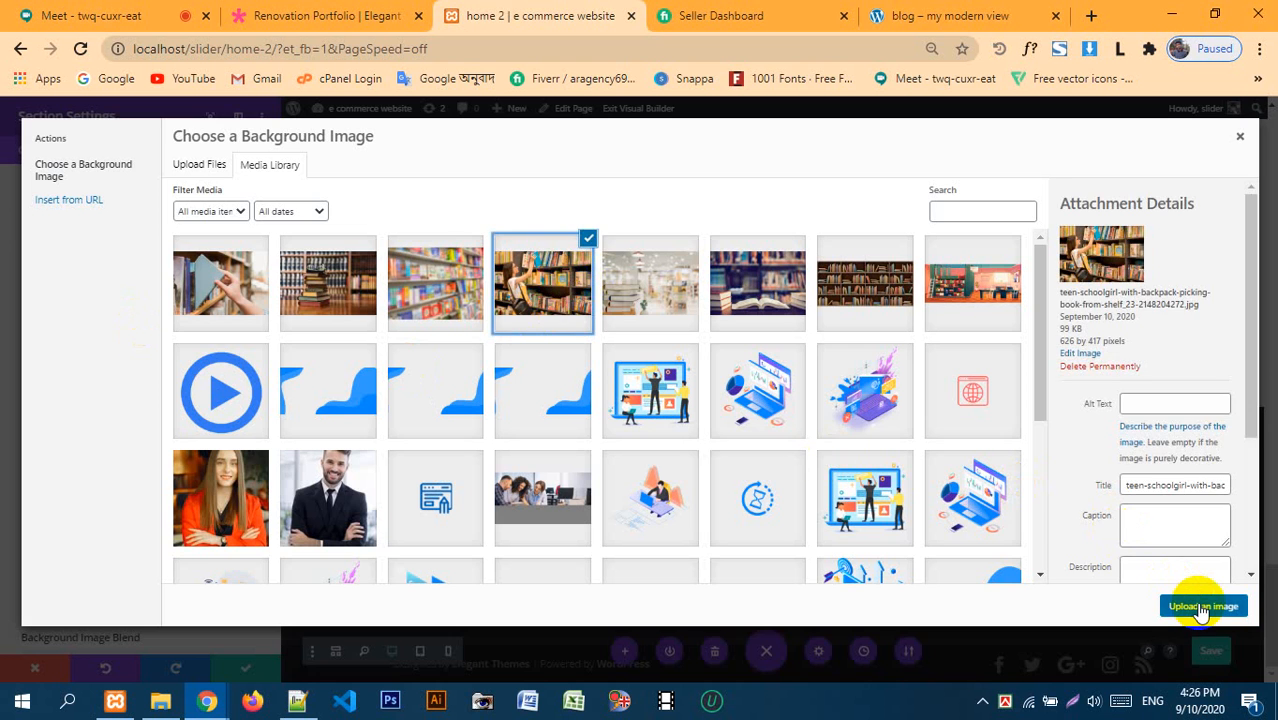
pyautogui.click(1204, 605)
pyautogui.scroll(1, 890, 365)
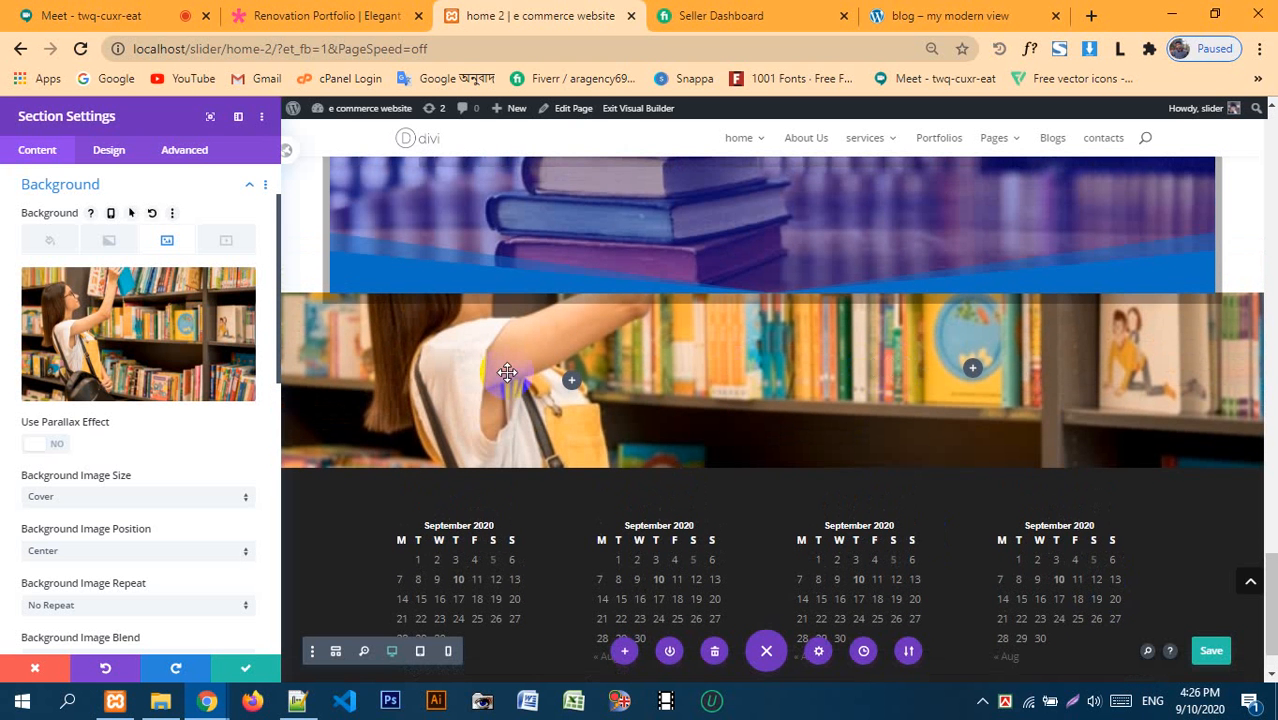
pyautogui.click(247, 668)
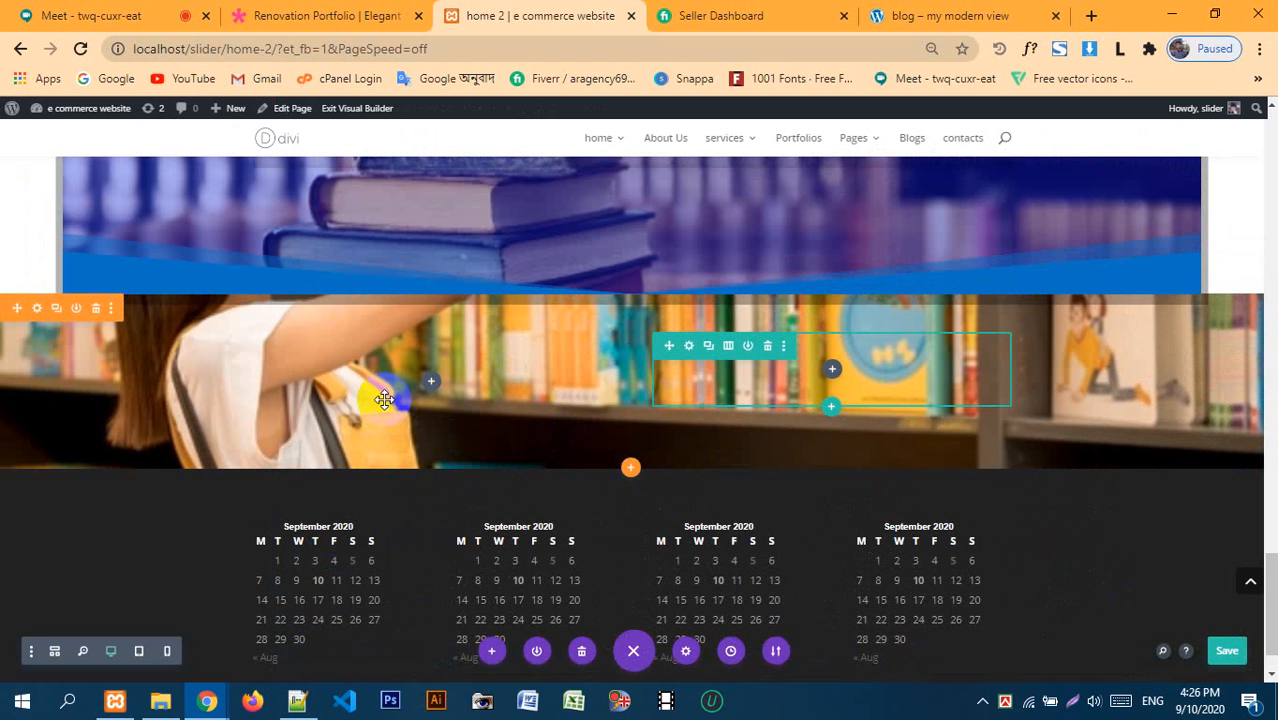
pyautogui.scroll(3, 547, 418)
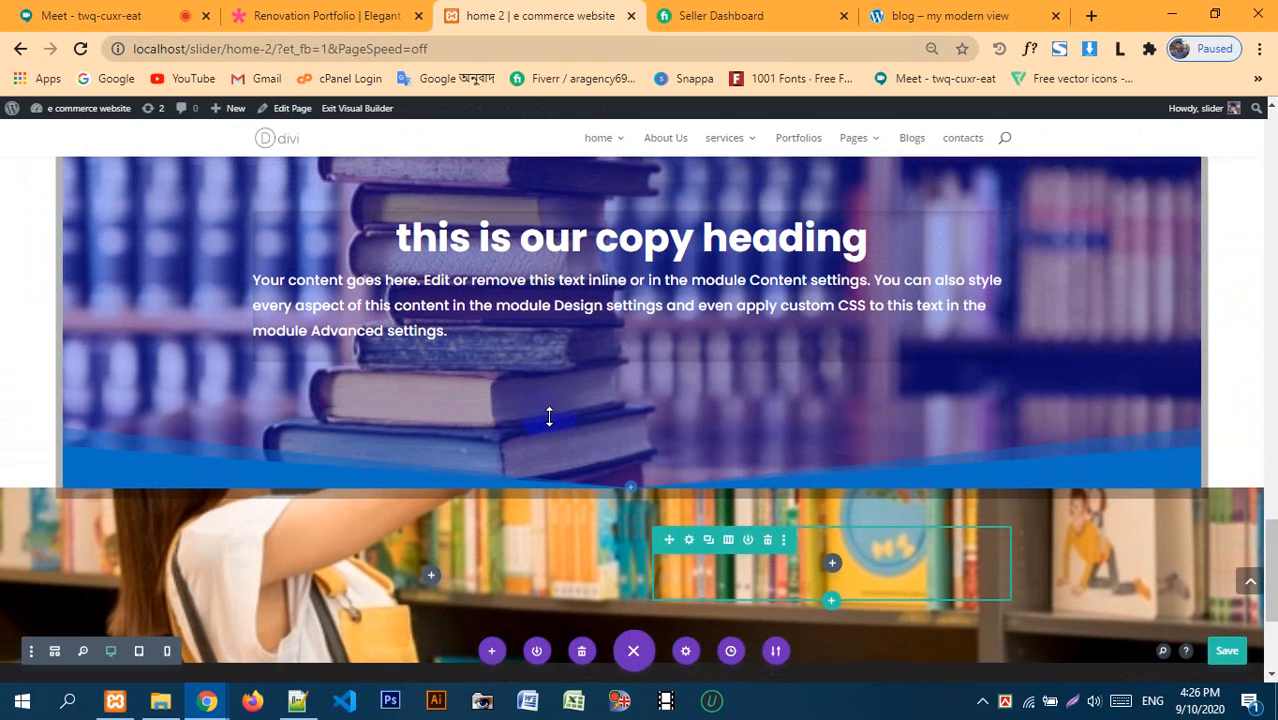
pyautogui.scroll(4, 549, 418)
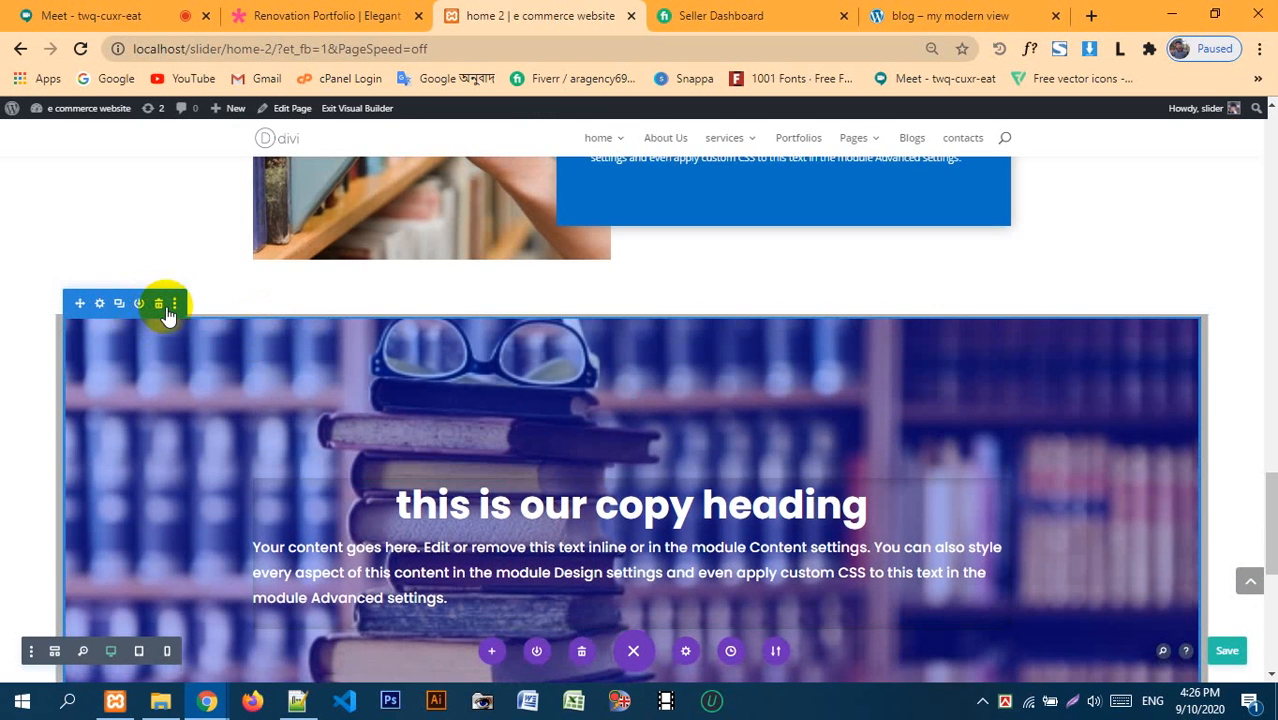
pyautogui.click(175, 304)
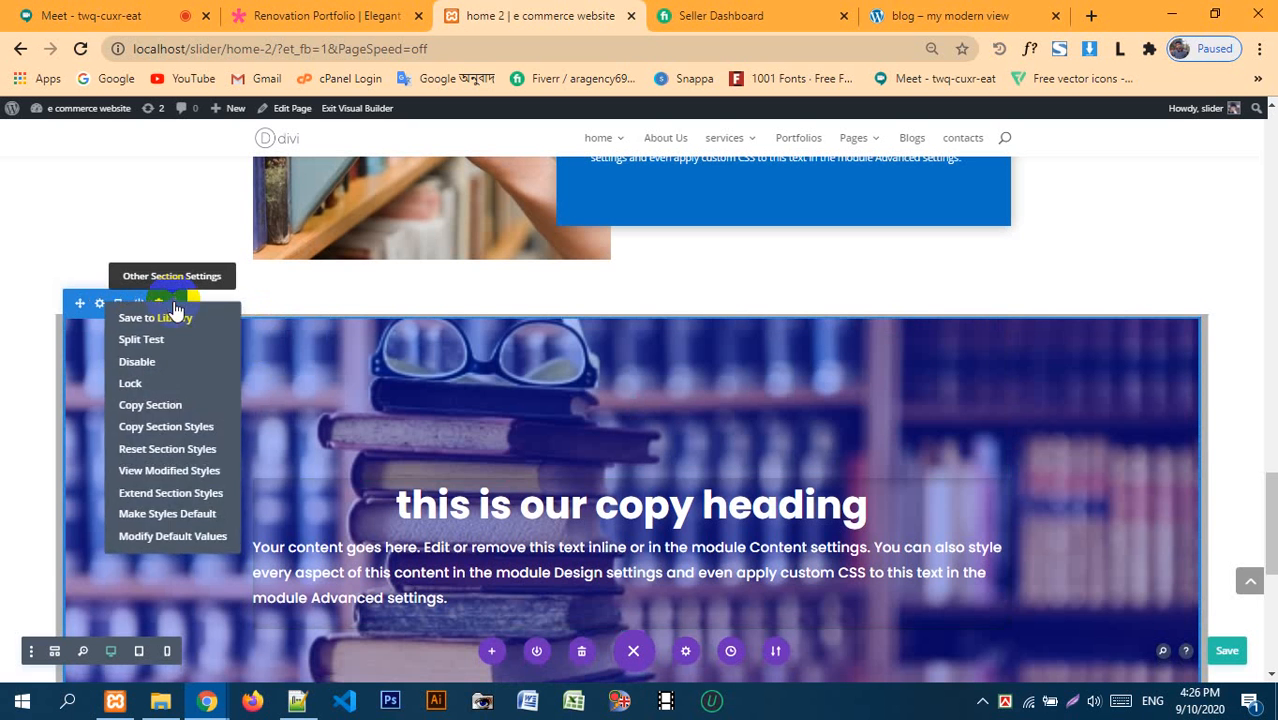
pyautogui.click(258, 284)
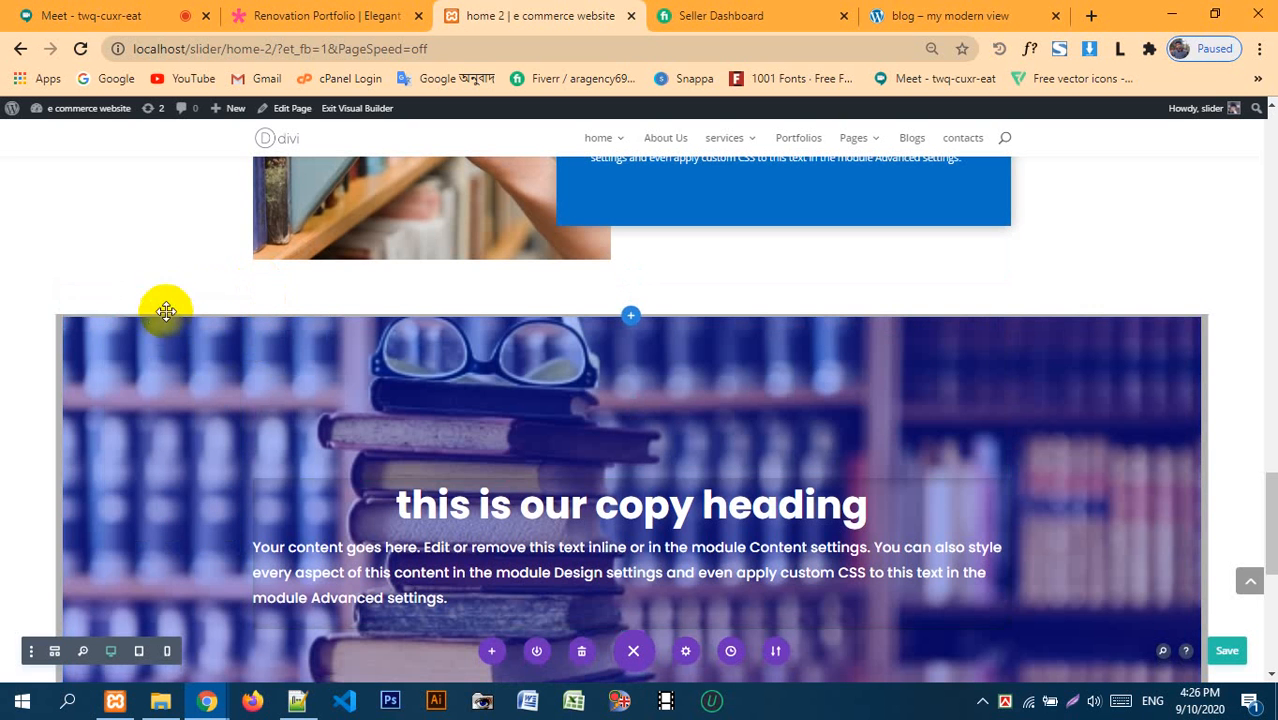
pyautogui.scroll(-4, 260, 560)
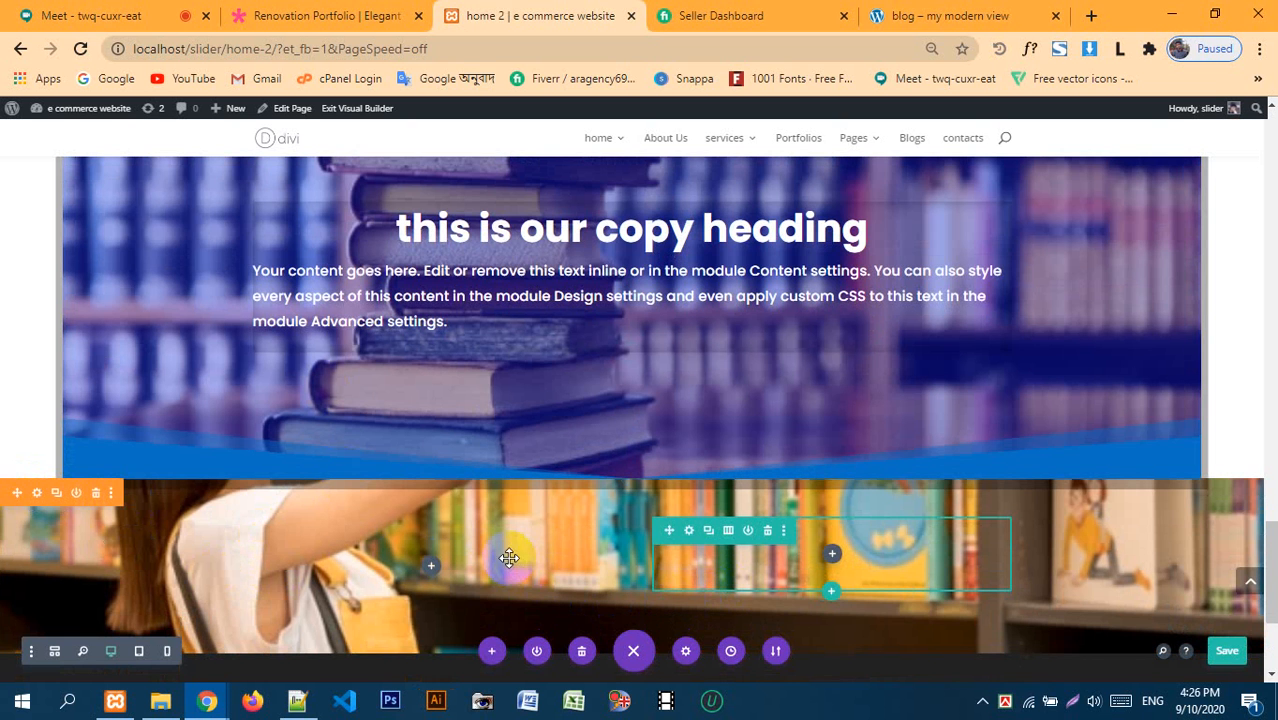
pyautogui.scroll(-1, 509, 557)
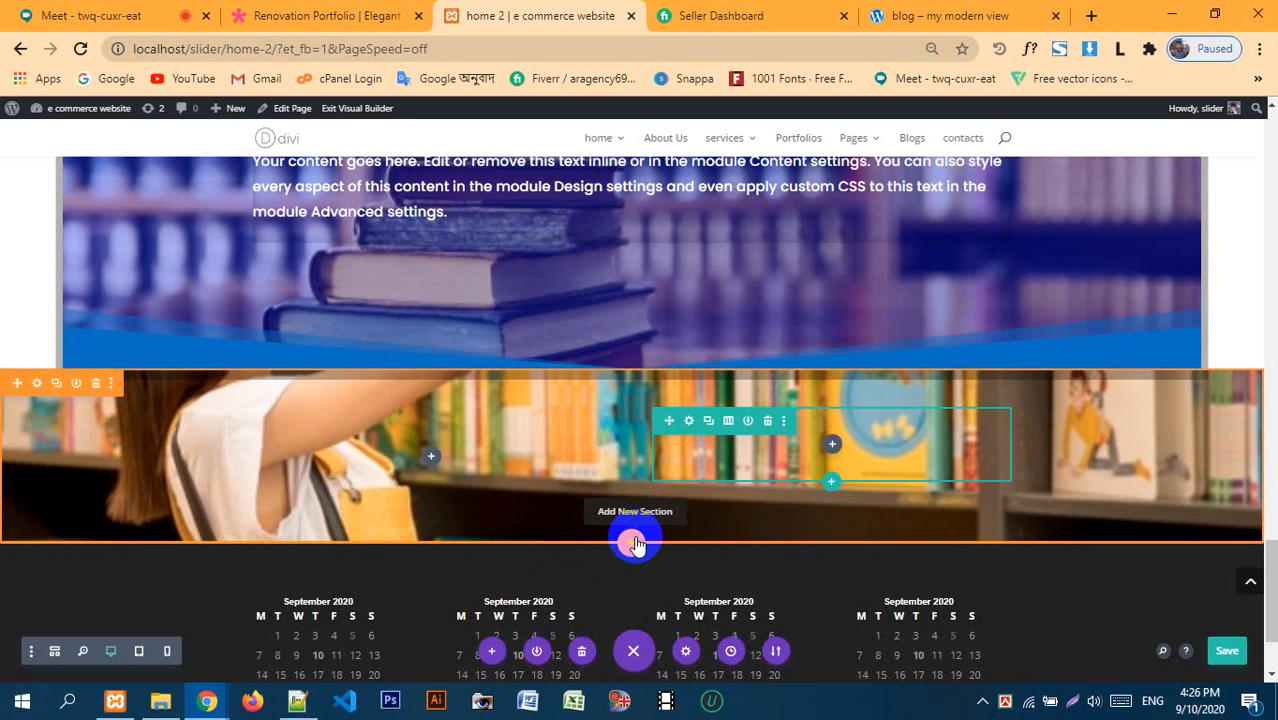
pyautogui.click(627, 547)
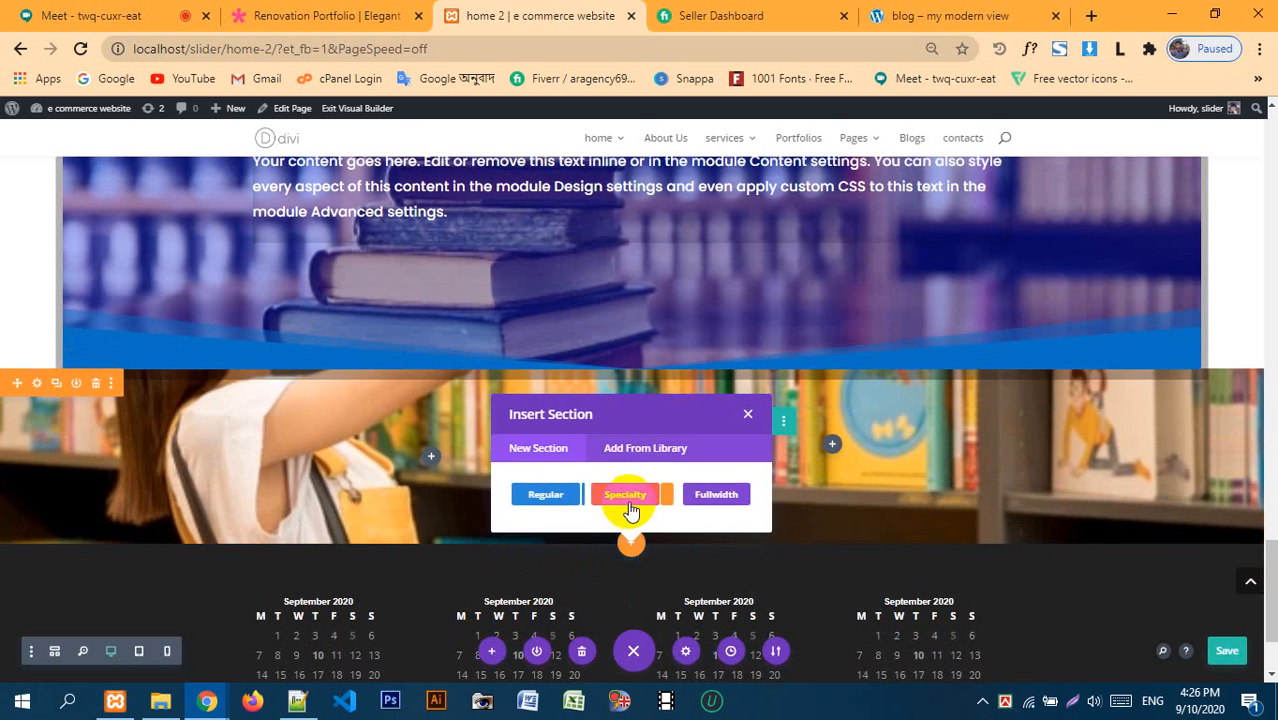
pyautogui.click(747, 414)
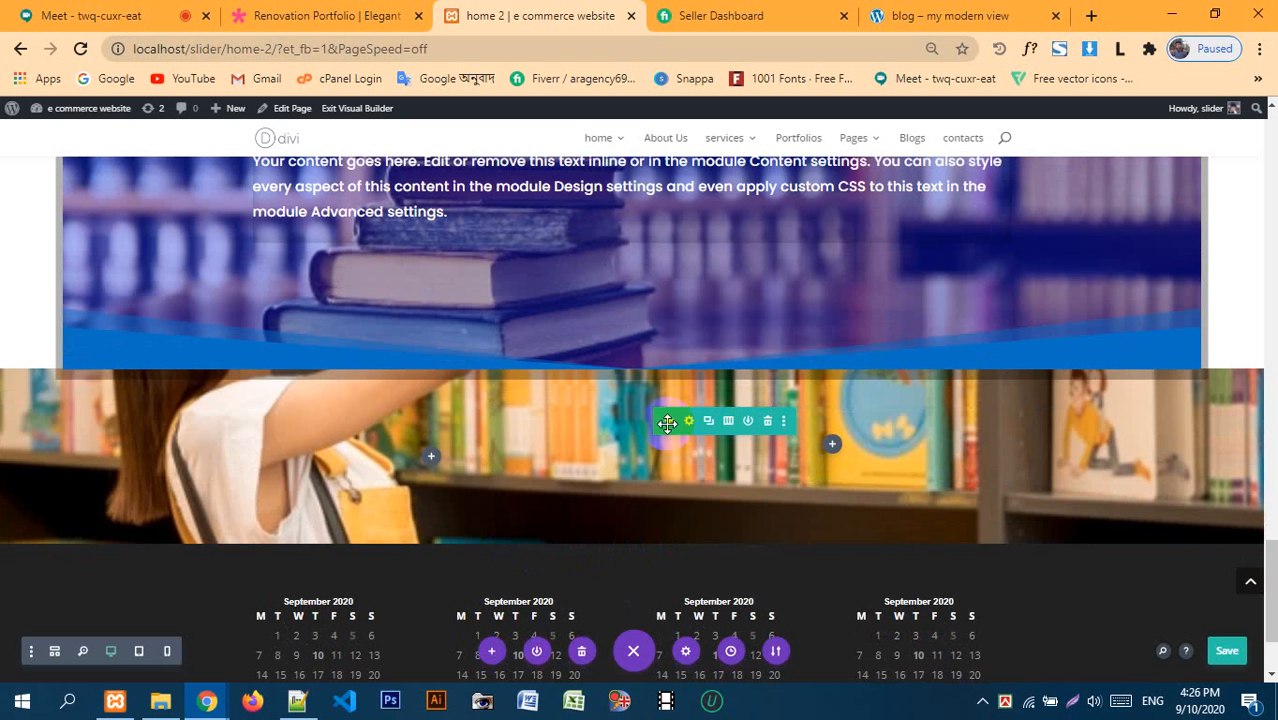
pyautogui.scroll(1, 482, 455)
pyautogui.scroll(1, 120, 500)
pyautogui.scroll(2, 128, 500)
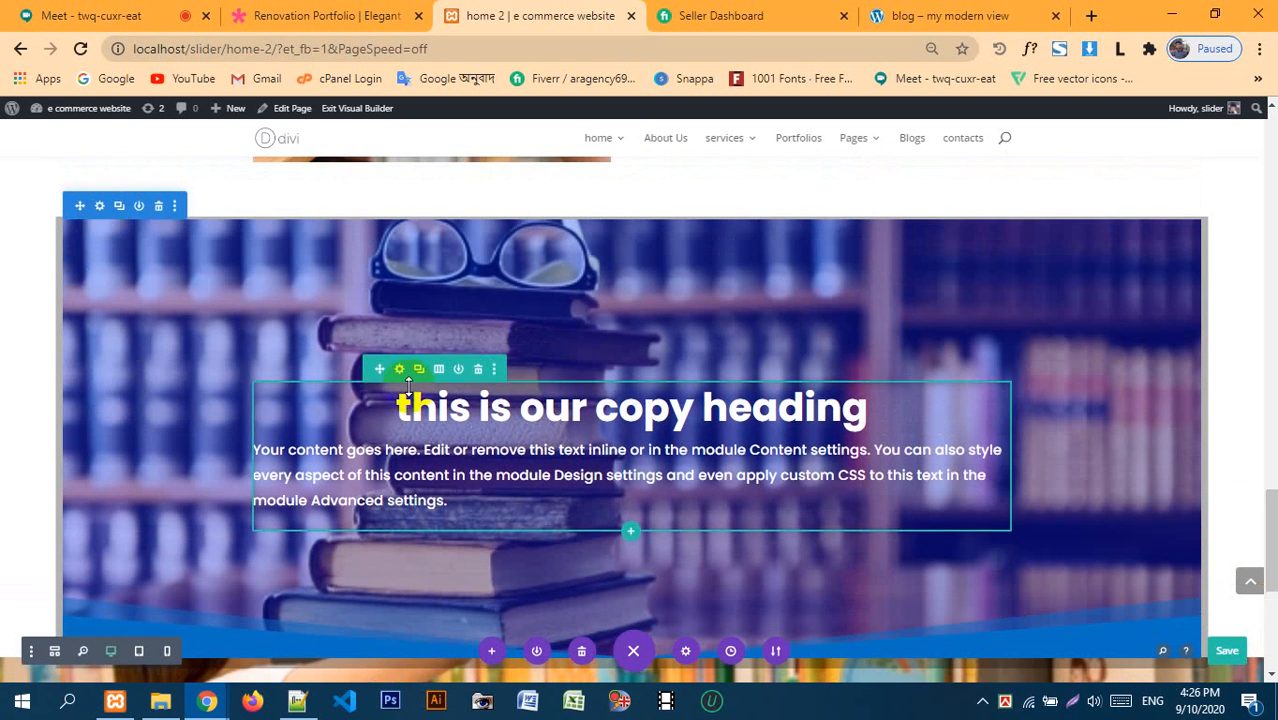
pyautogui.scroll(12, 380, 400)
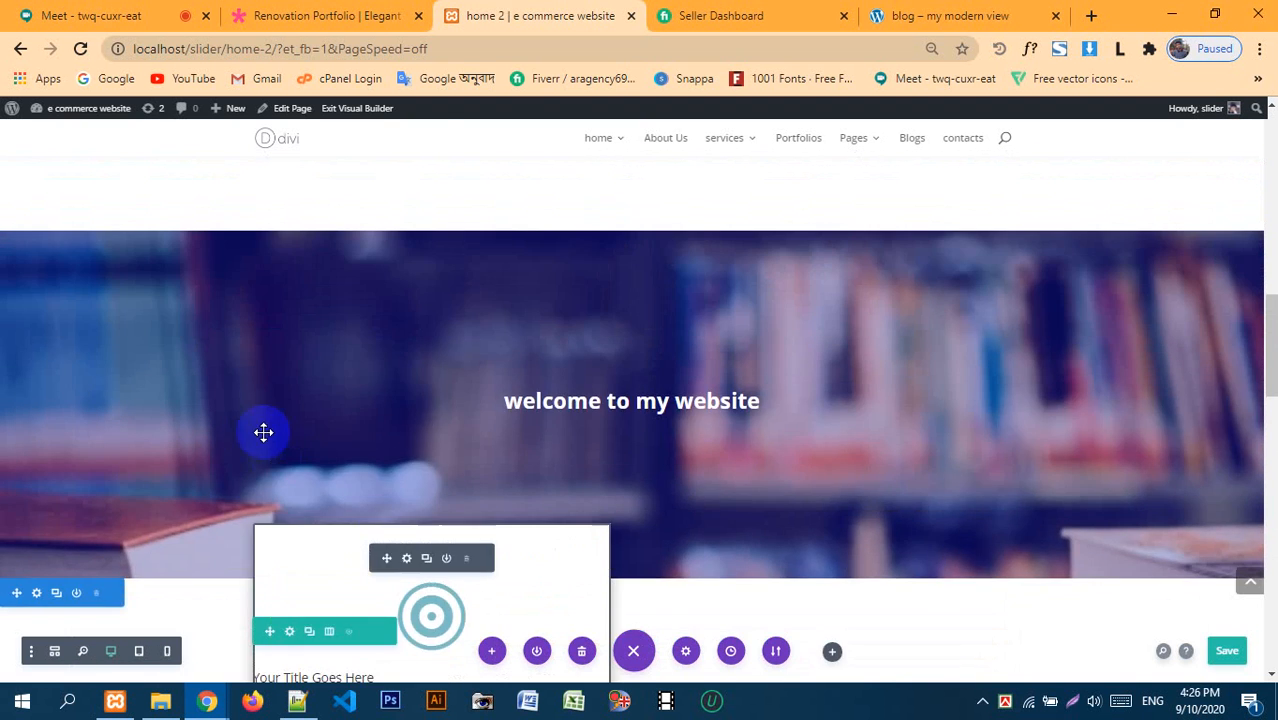
pyautogui.rightClick(35, 322)
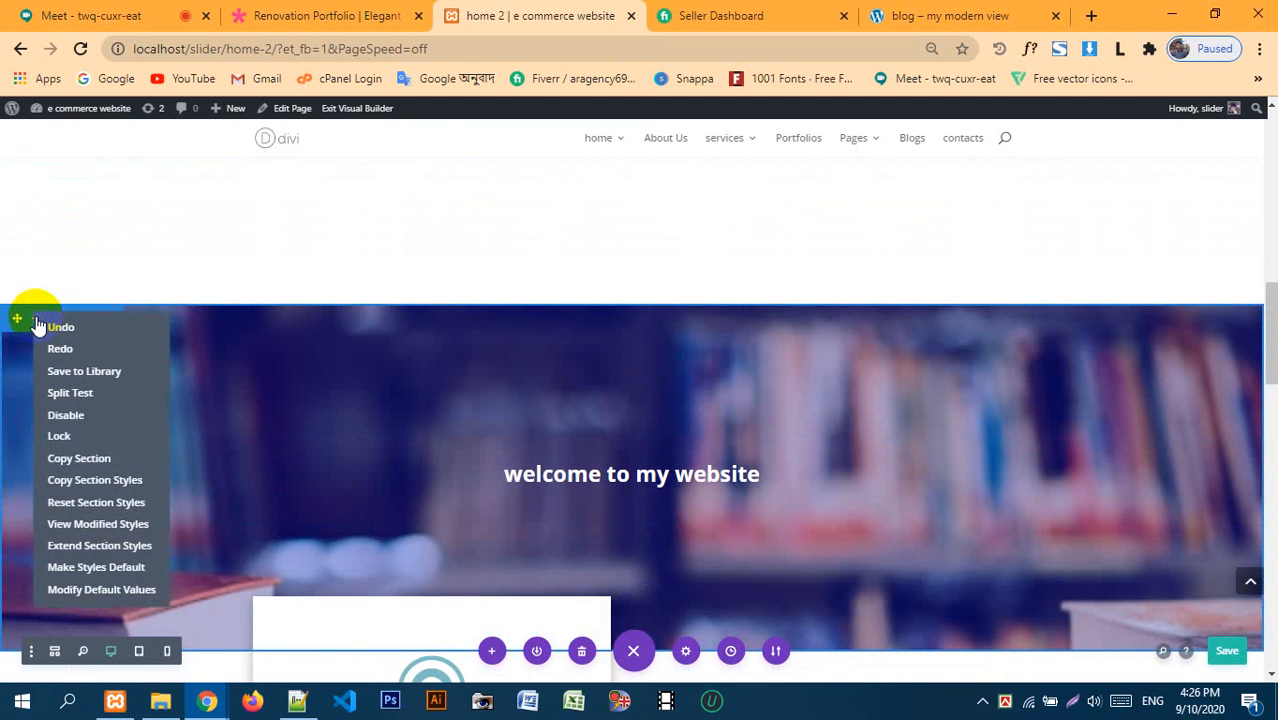
pyautogui.click(83, 488)
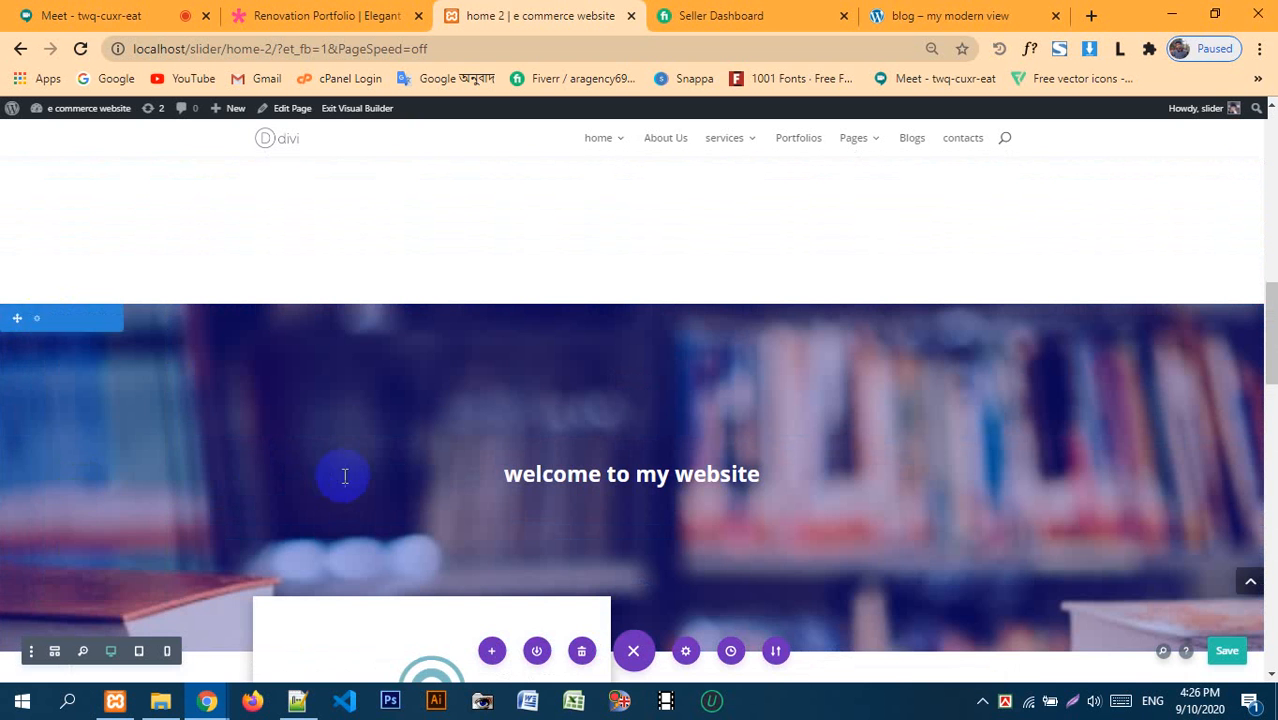
pyautogui.scroll(-9, 342, 471)
pyautogui.scroll(-6, 200, 508)
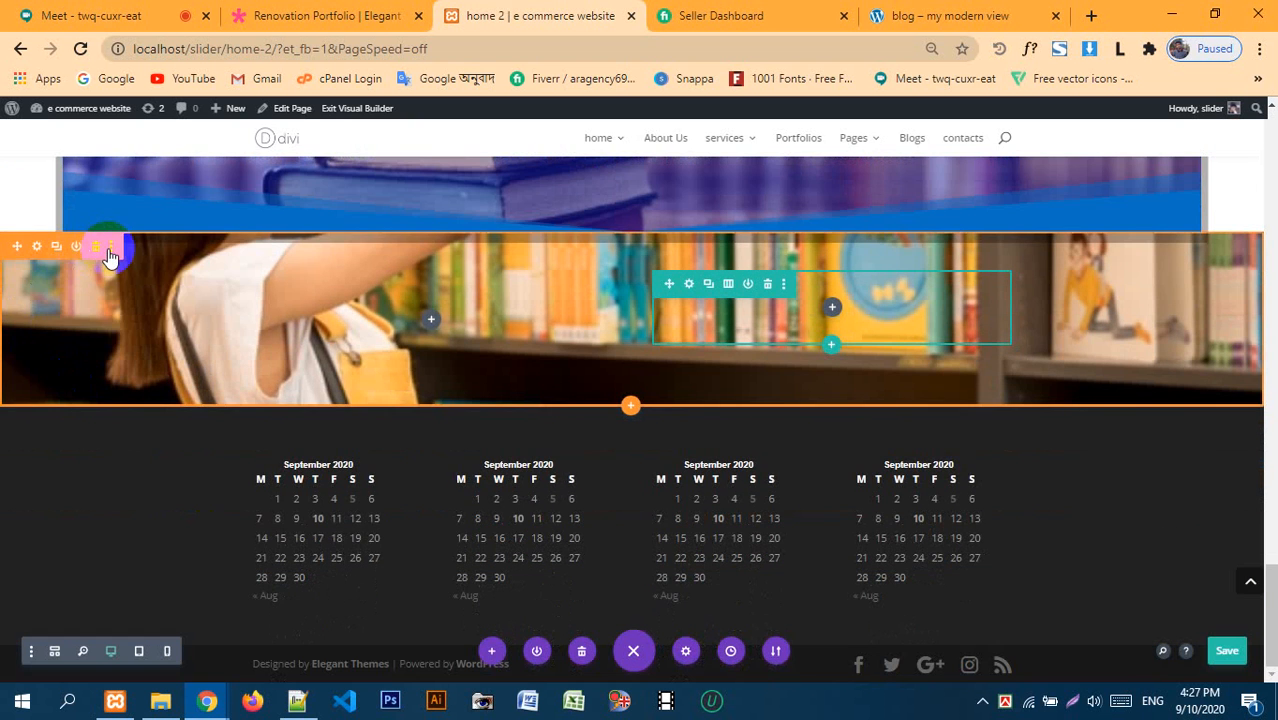
pyautogui.click(109, 250)
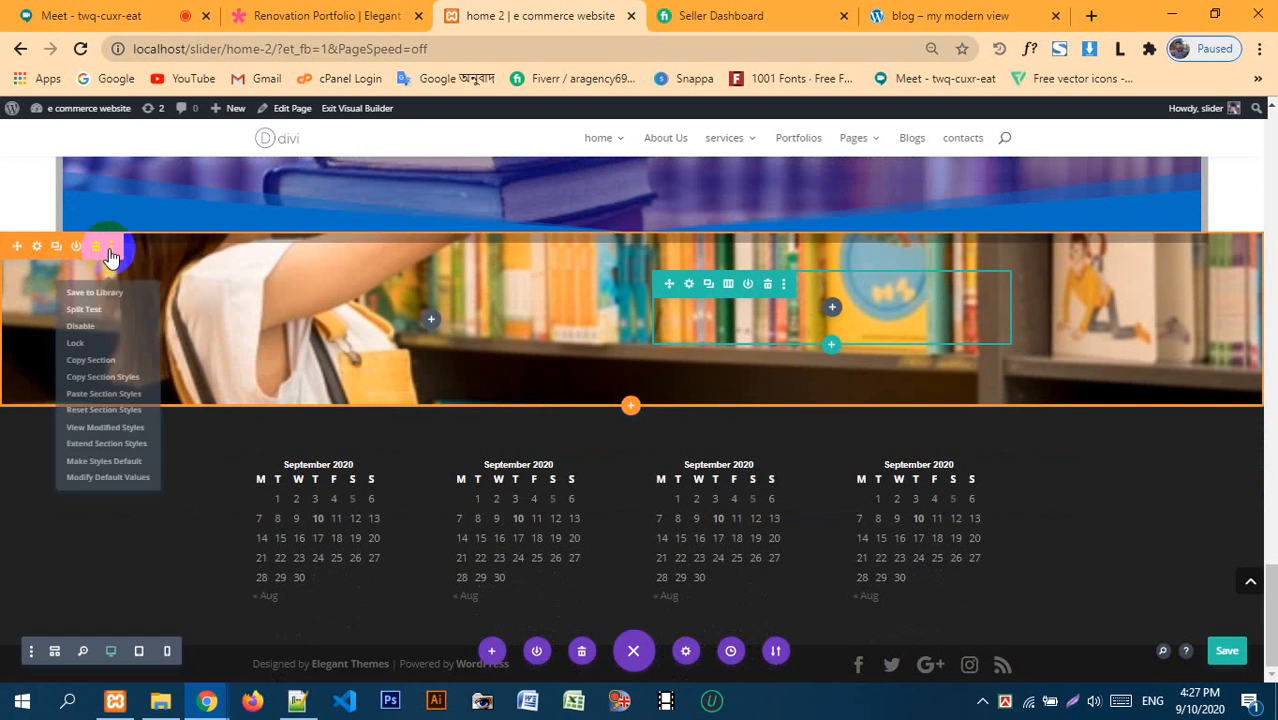
pyautogui.click(110, 398)
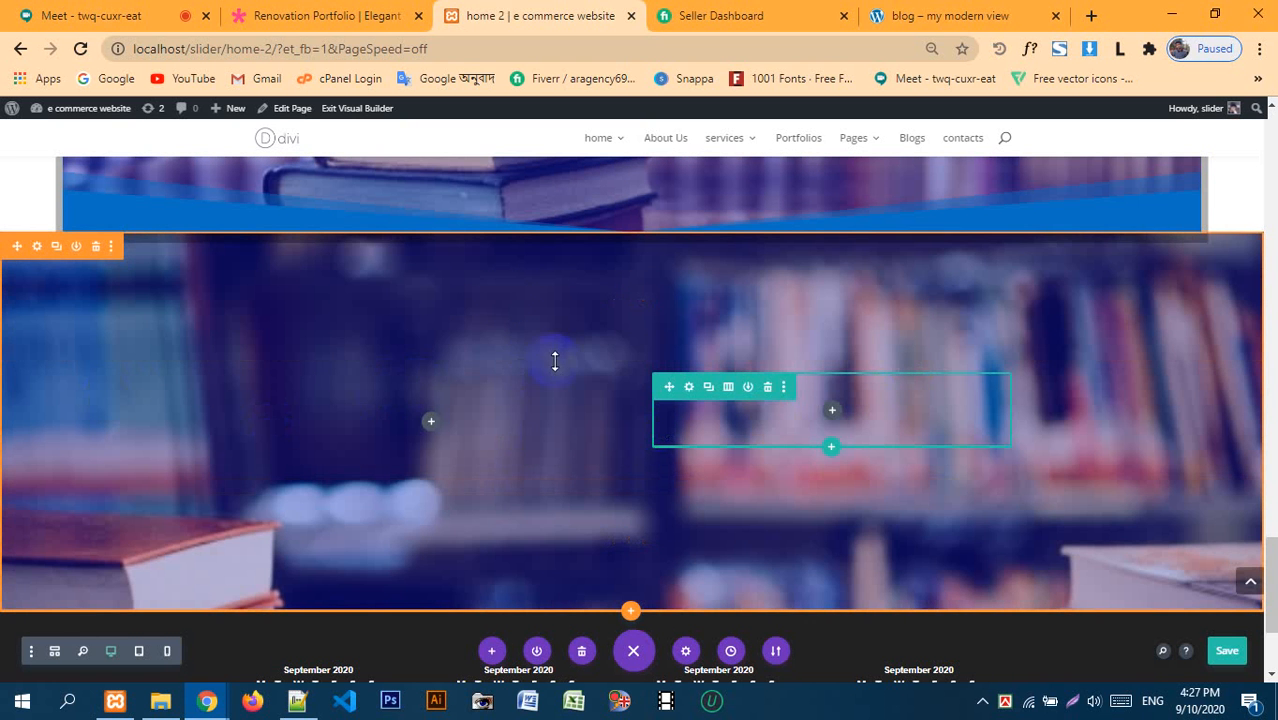
pyautogui.scroll(-1, 554, 361)
pyautogui.scroll(1, 550, 361)
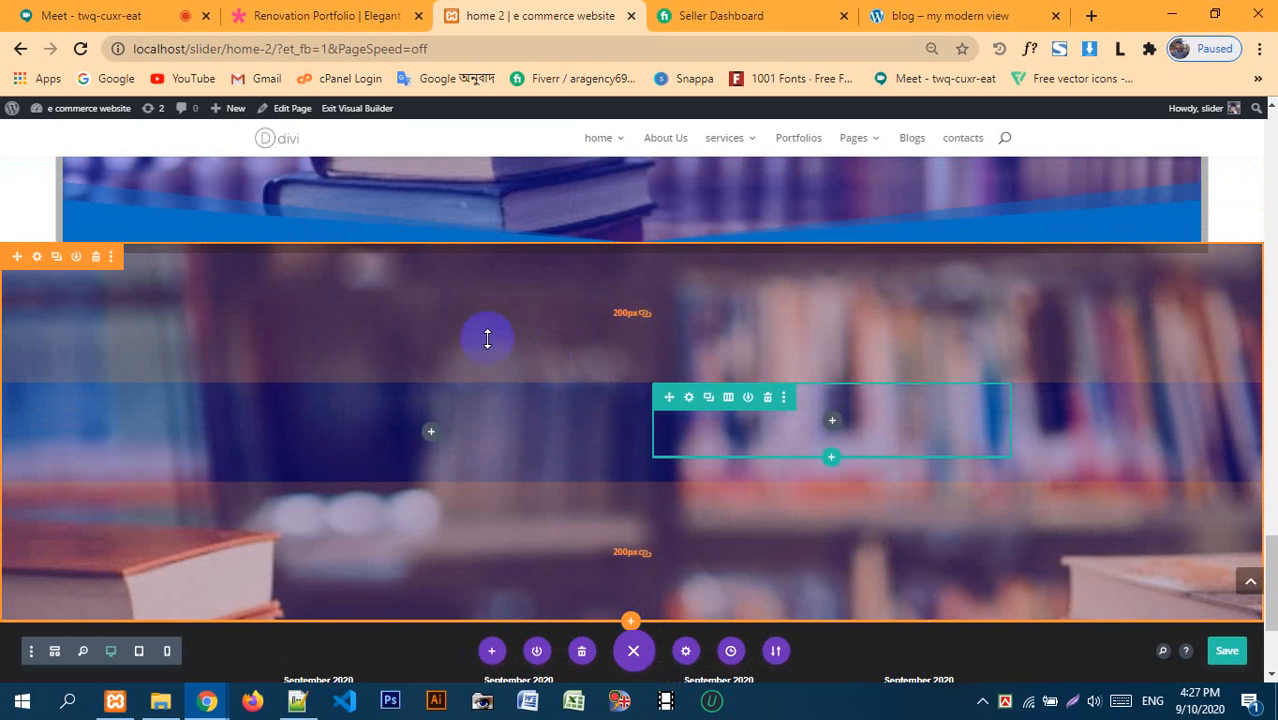
pyautogui.scroll(5, 582, 417)
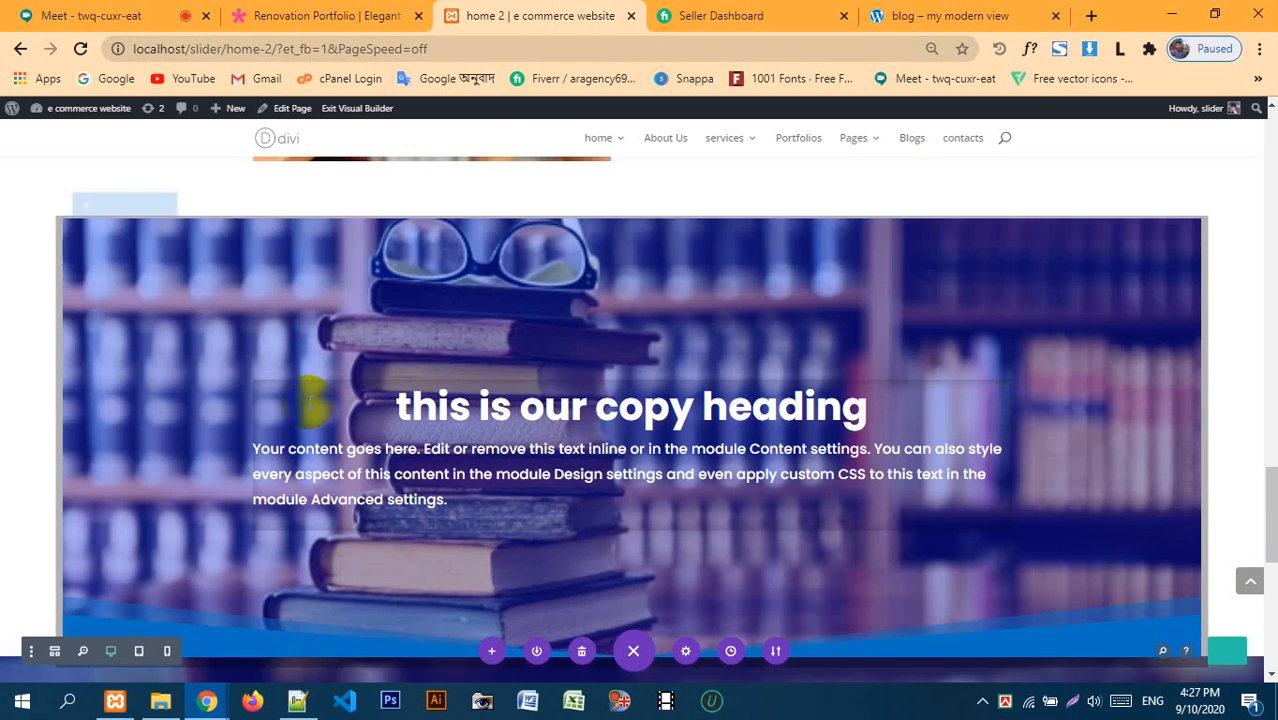
pyautogui.scroll(5, 308, 402)
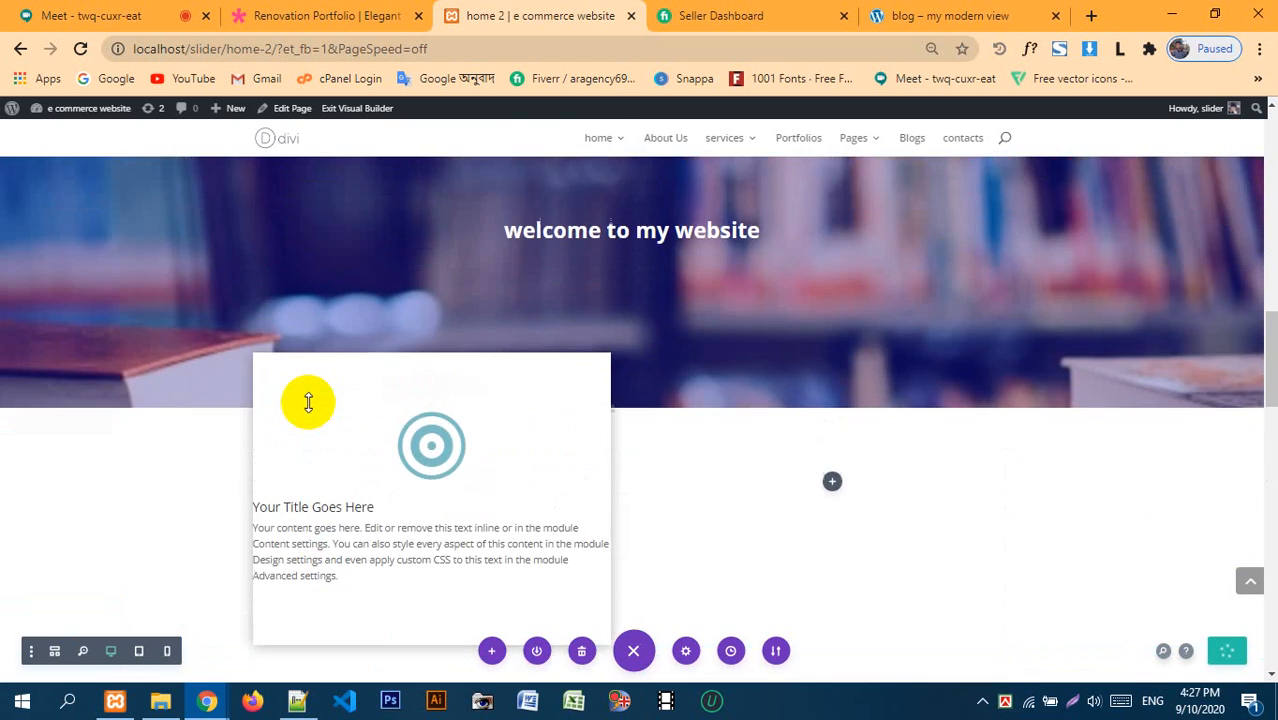
pyautogui.scroll(-12, 431, 354)
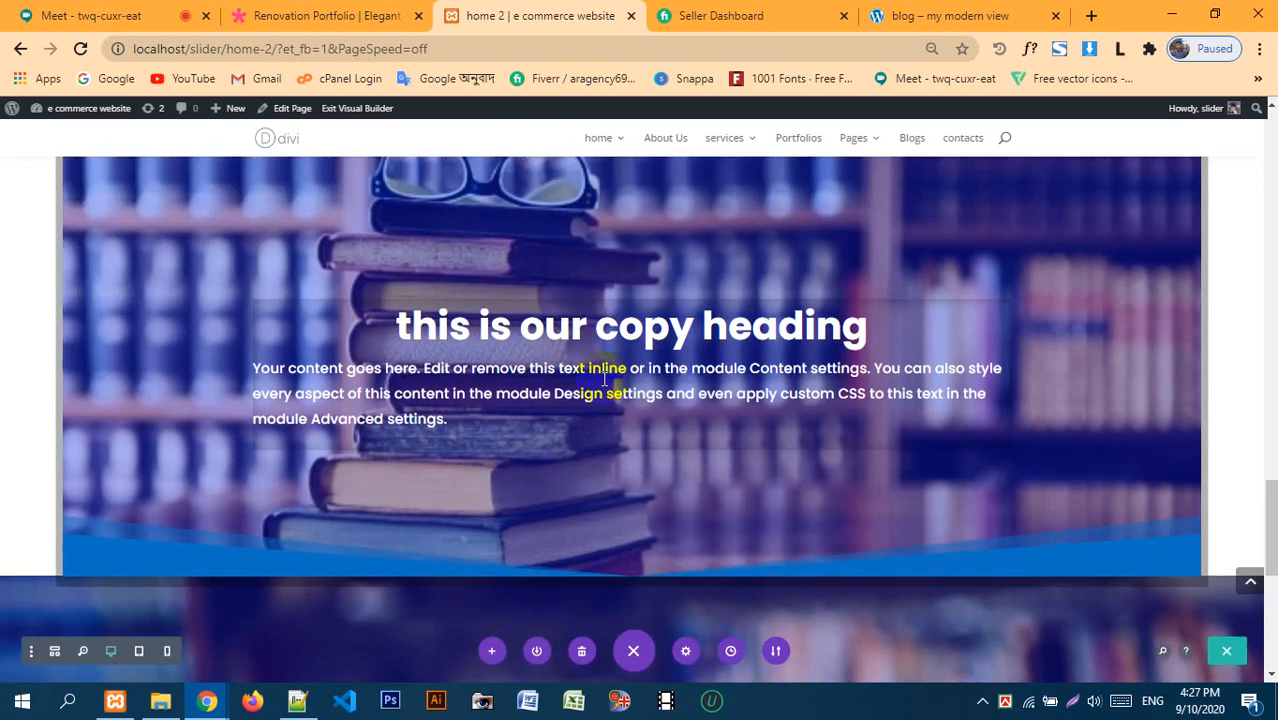
pyautogui.scroll(-2, 559, 394)
pyautogui.scroll(2, 411, 422)
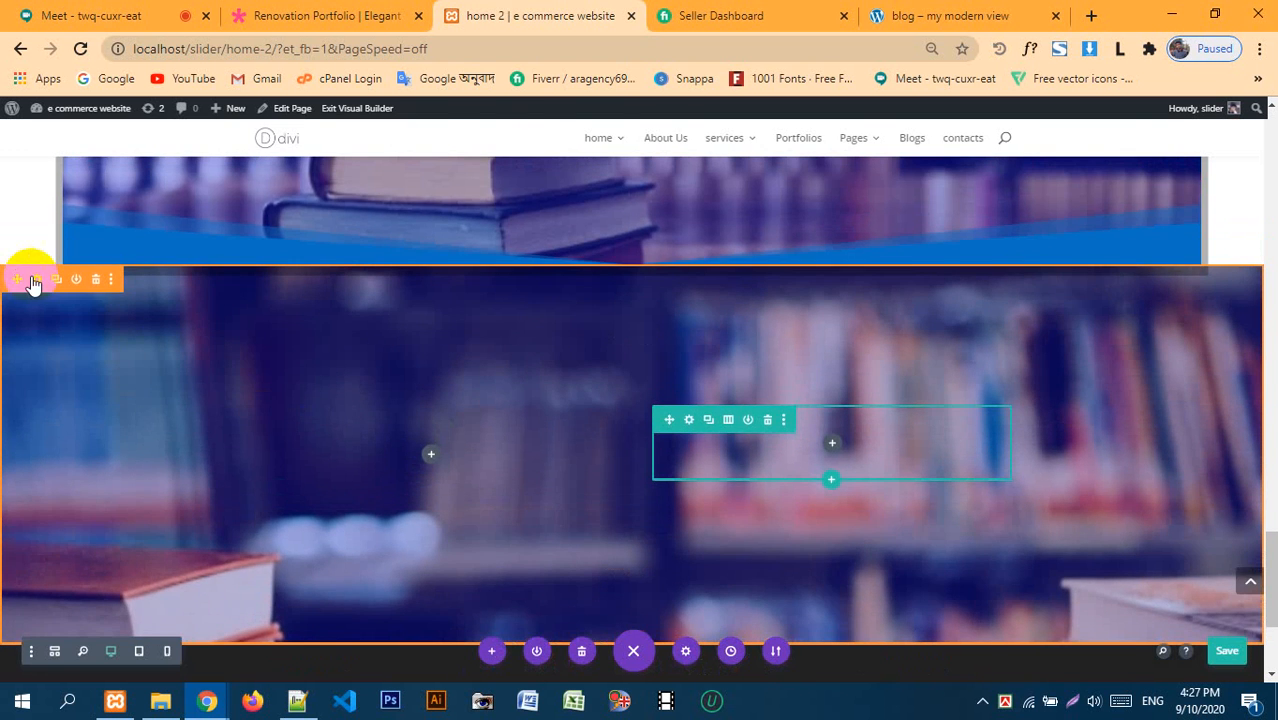
# - Swap the blurred bookshelf background for the photo of the girl reaching for a book, then save
pyautogui.click(34, 281)
pyautogui.click(90, 255)
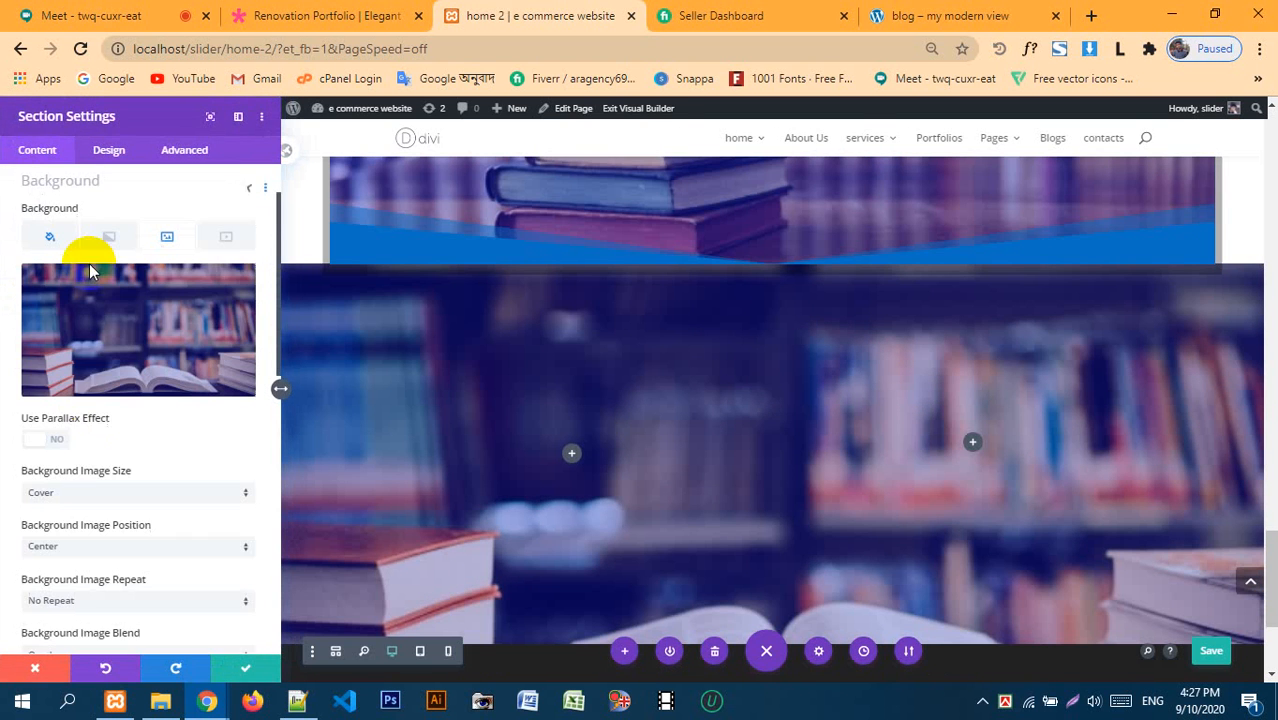
pyautogui.click(133, 330)
pyautogui.click(515, 282)
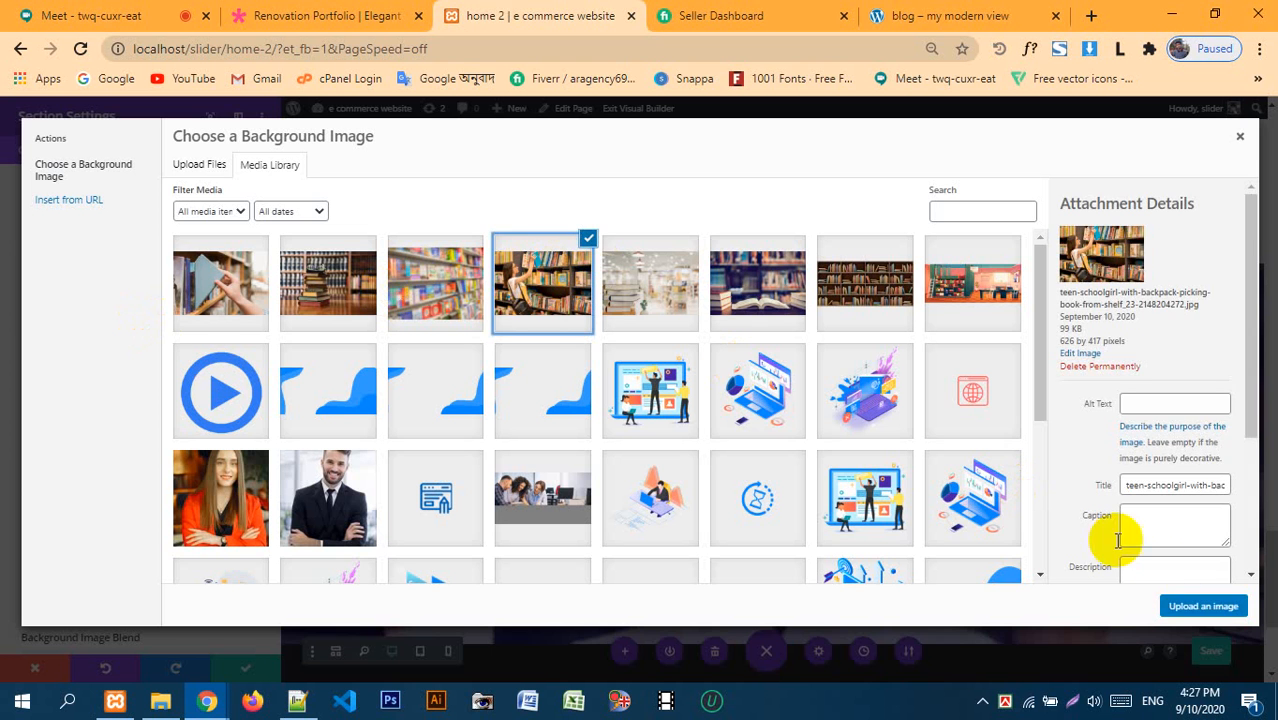
pyautogui.click(1208, 606)
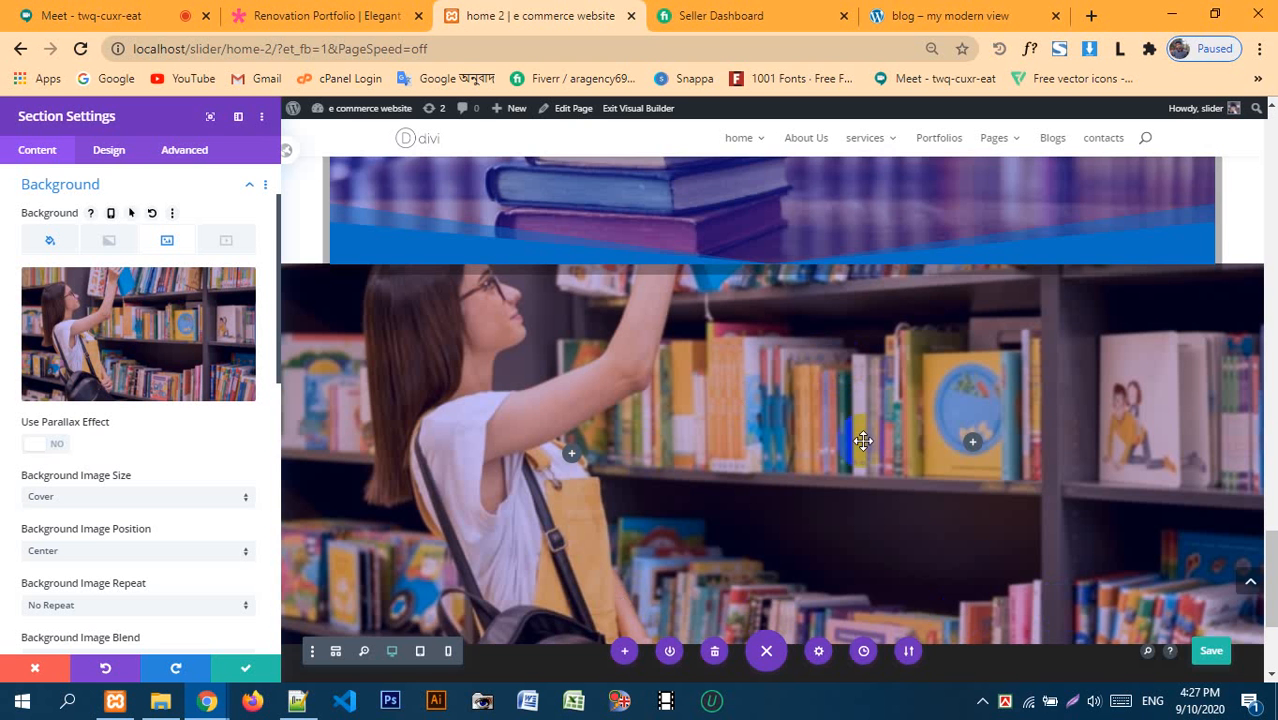
pyautogui.scroll(-1, 863, 440)
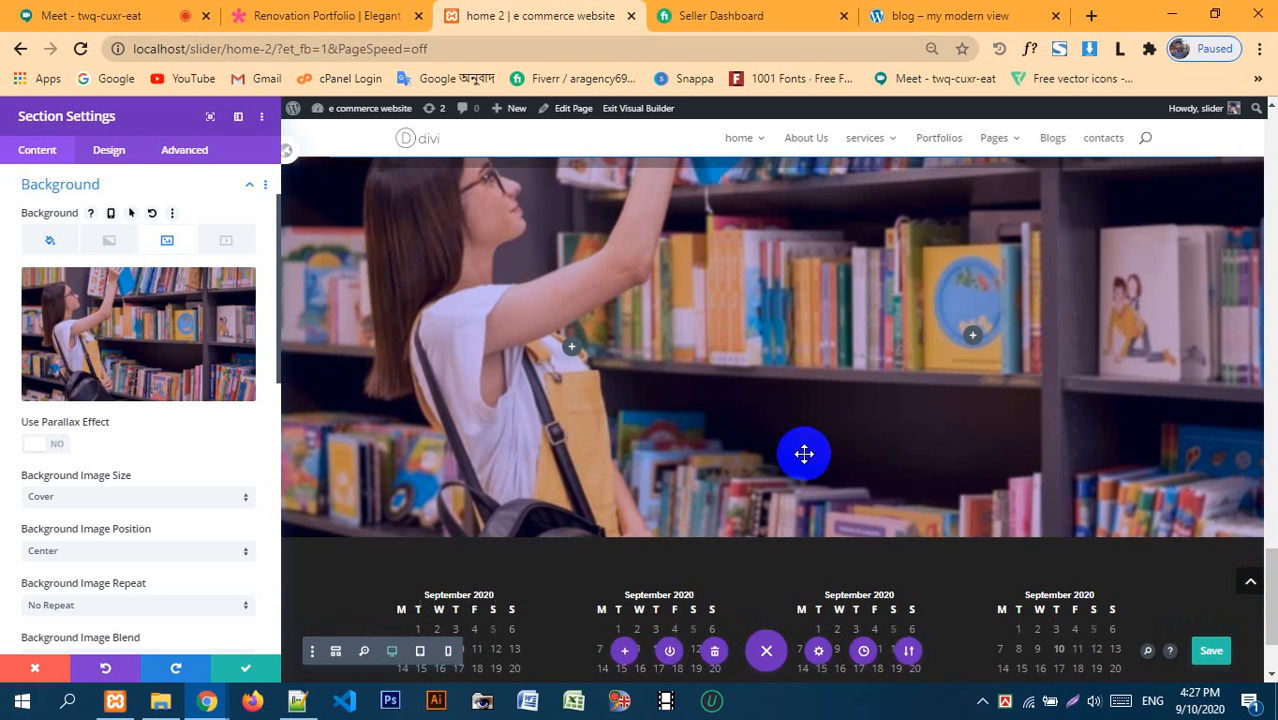
pyautogui.click(251, 669)
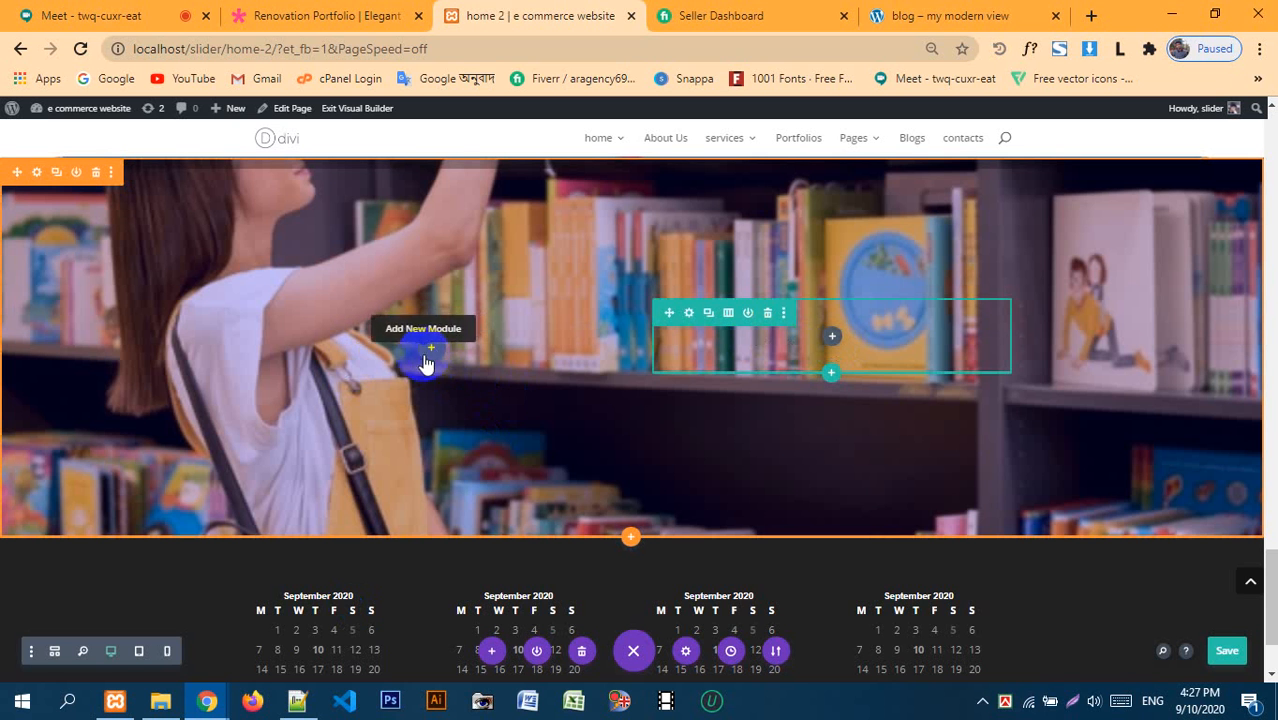
# - Paste a copy of the white target-icon blurb card into the bookshelf row and save with Ctrl+S
pyautogui.click(429, 358)
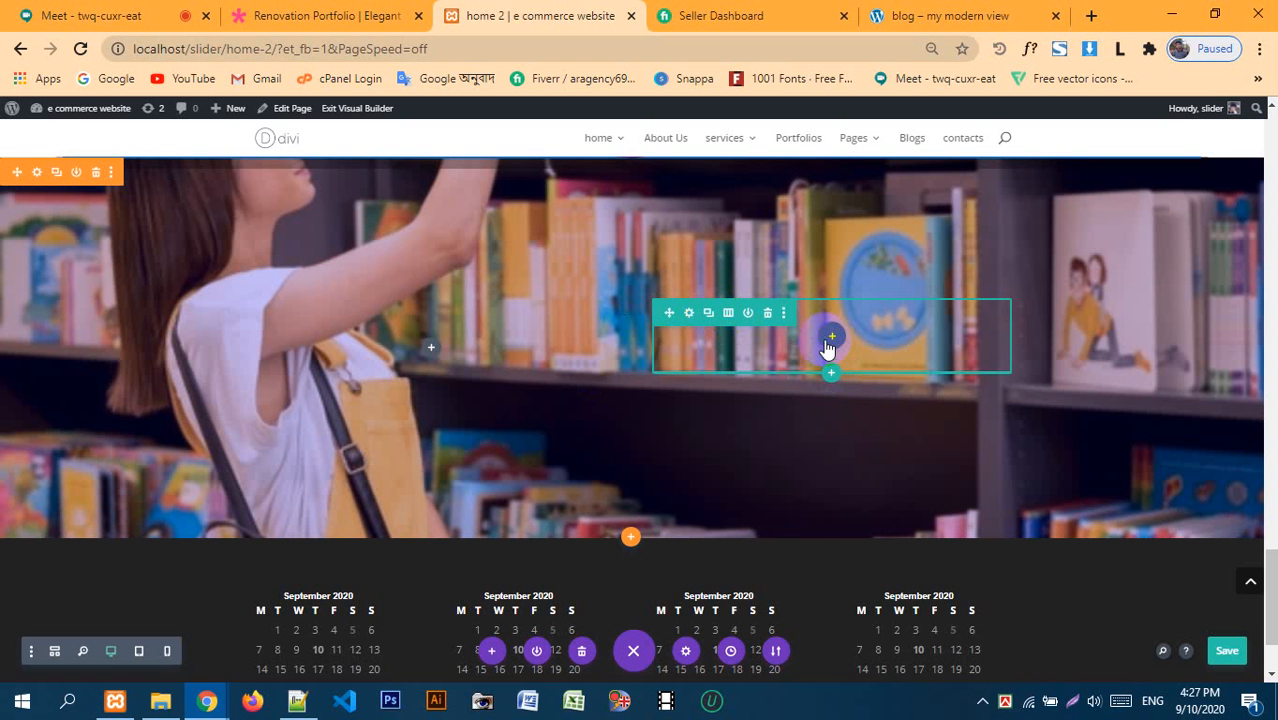
pyautogui.scroll(10, 830, 343)
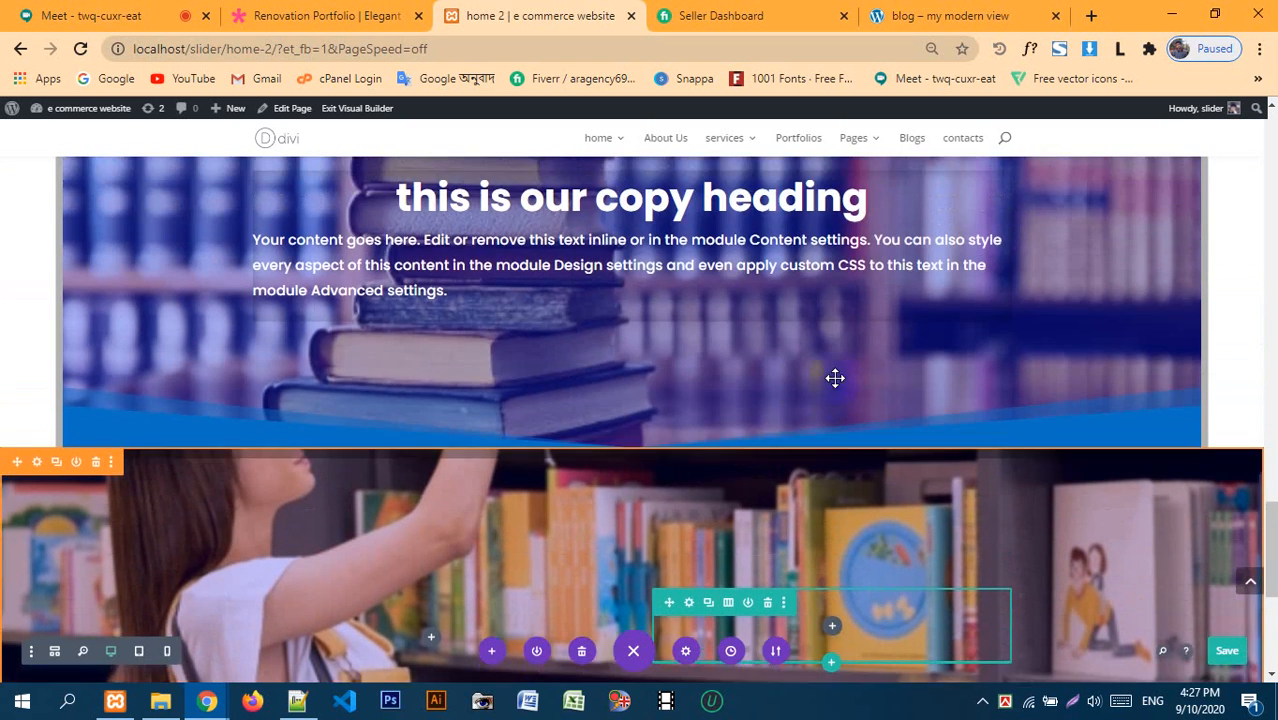
pyautogui.scroll(8, 659, 393)
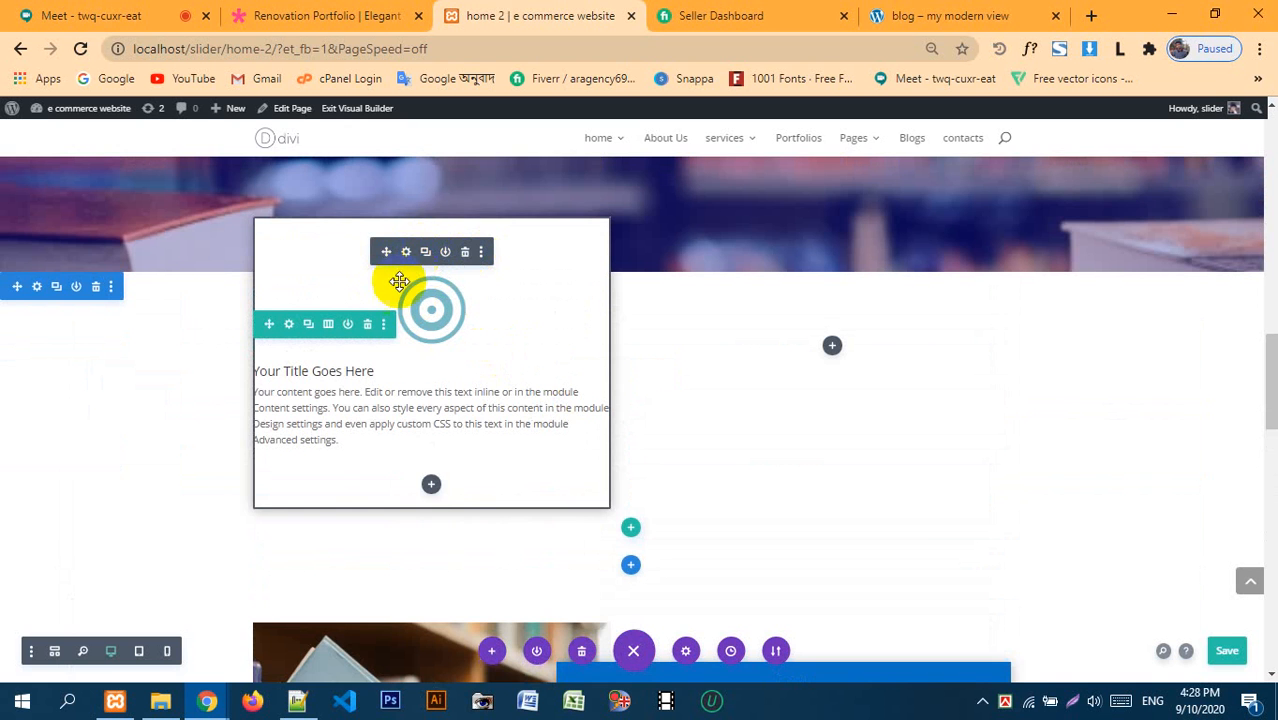
pyautogui.scroll(-1, 414, 354)
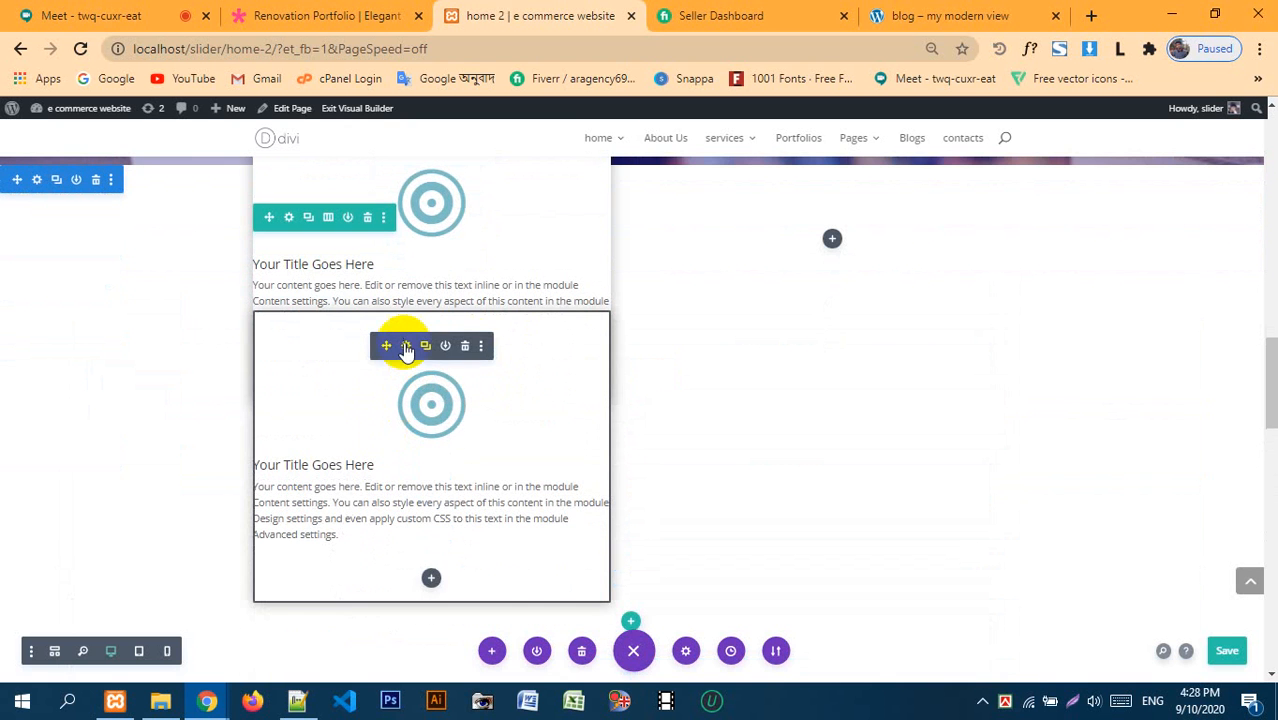
pyautogui.moveTo(386, 343); pyautogui.dragTo(625, 340)
pyautogui.scroll(-10, 625, 340)
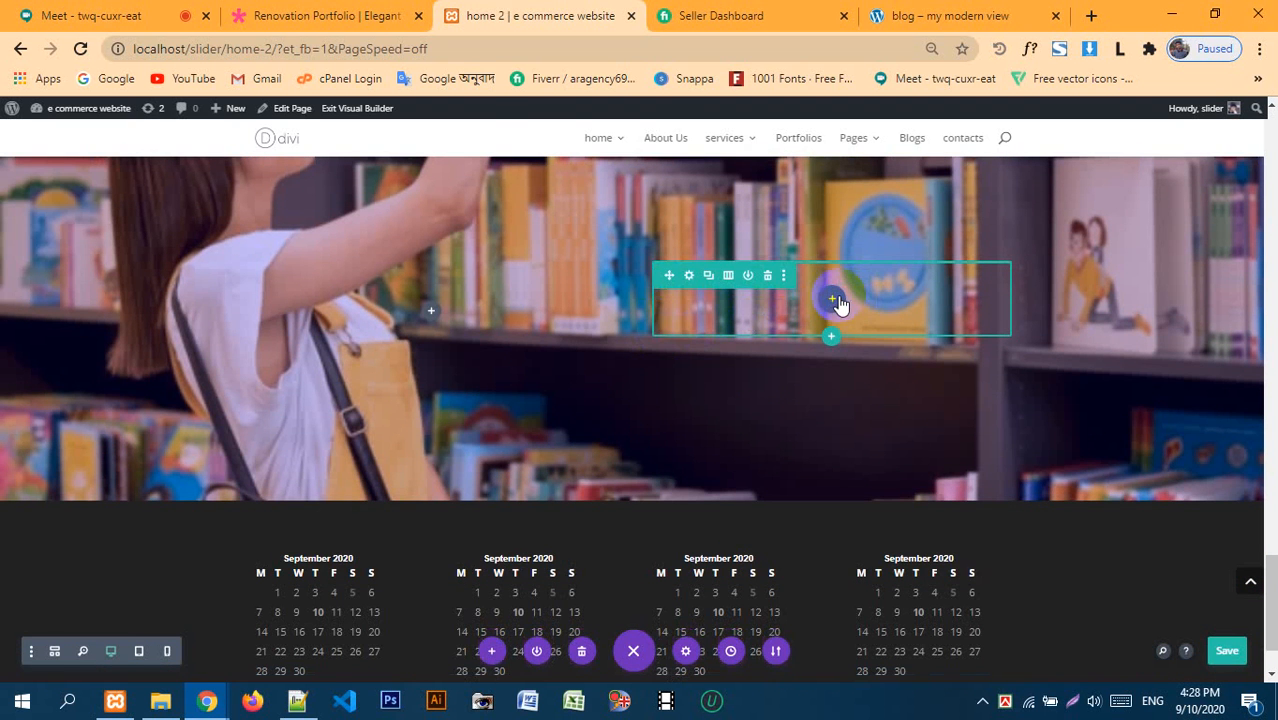
pyautogui.hotkey('ctrl', 'v')
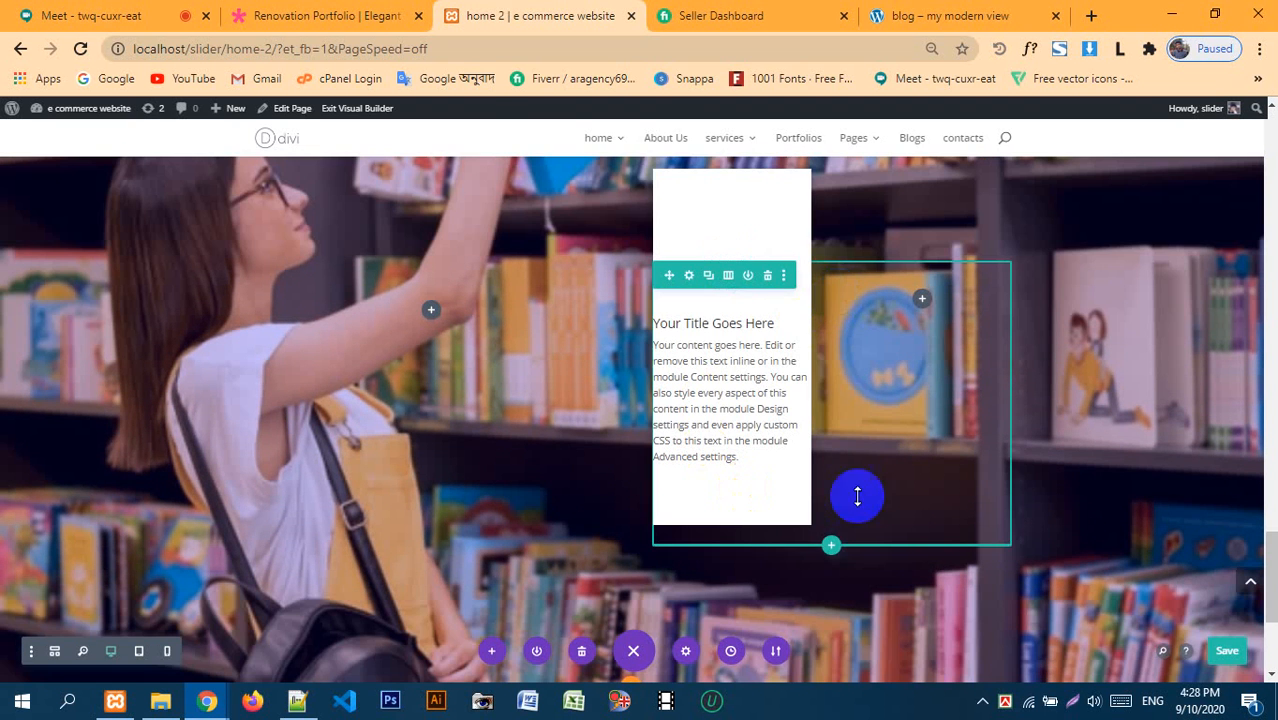
pyautogui.hotkey('ctrl', 's')
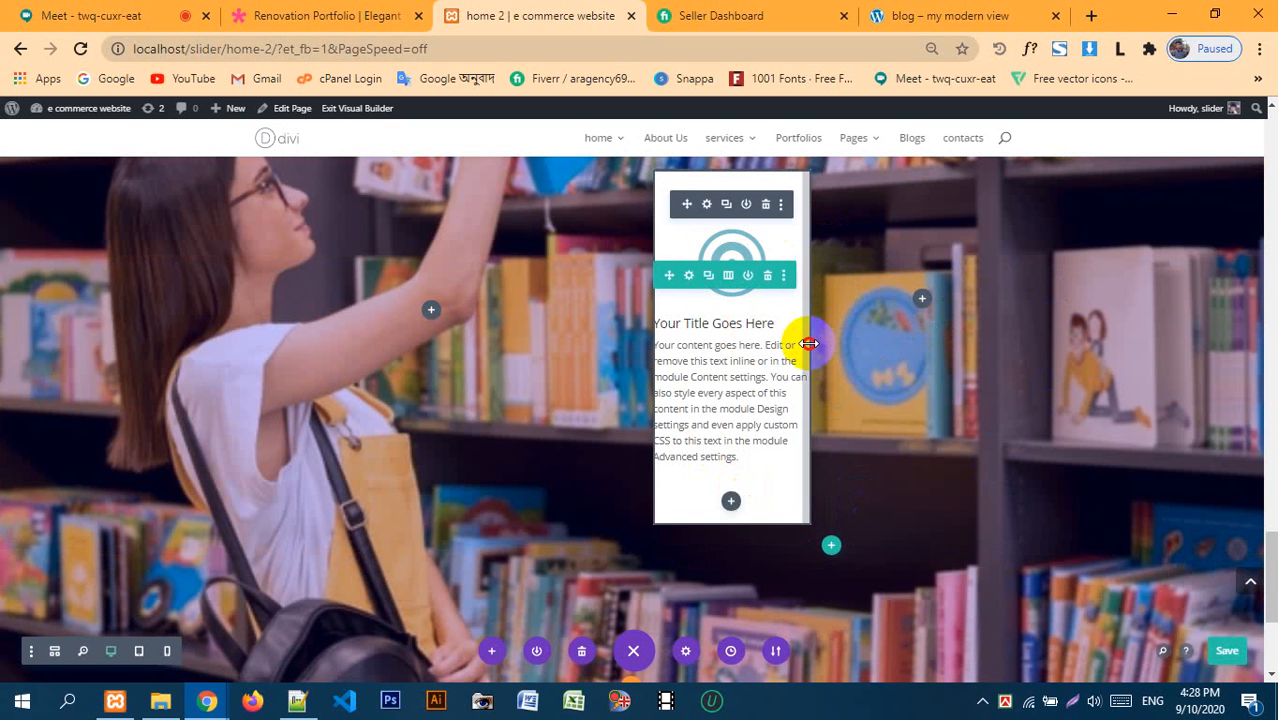
pyautogui.moveTo(816, 342); pyautogui.dragTo(1058, 226)
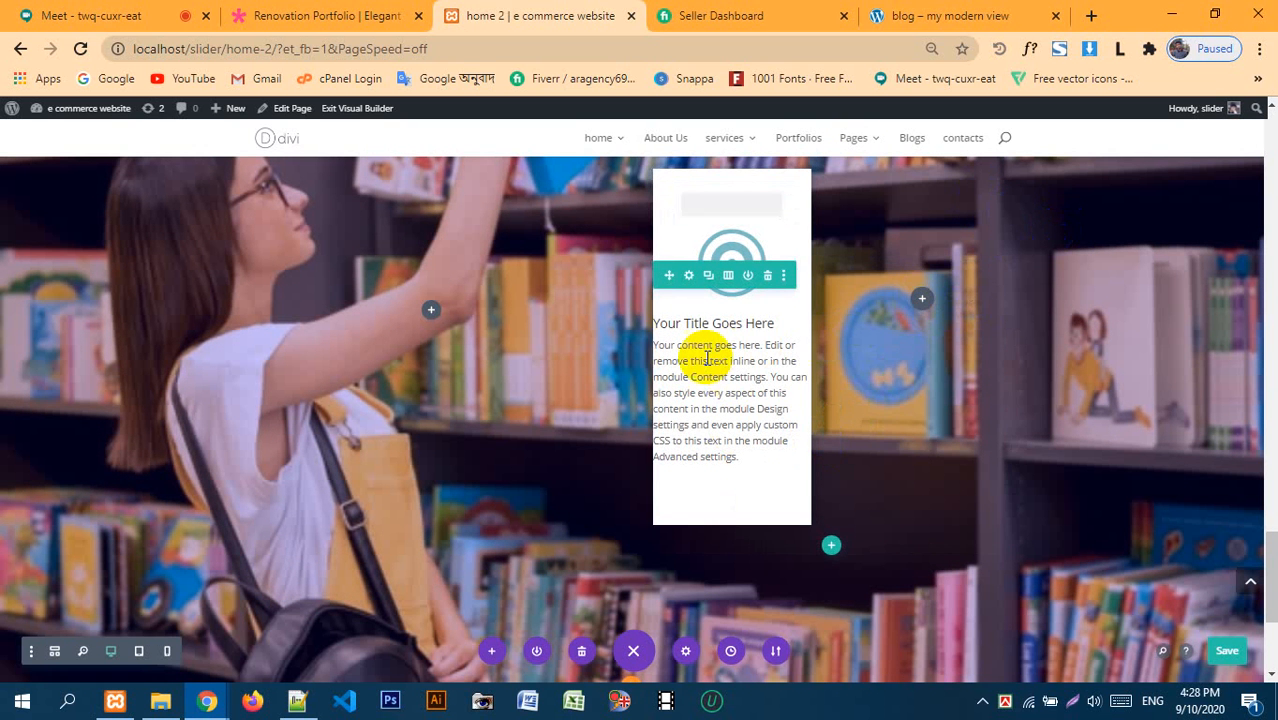
# - Review the row's and blurb's spacing settings, then delete the white blurb card from the row
pyautogui.click(689, 282)
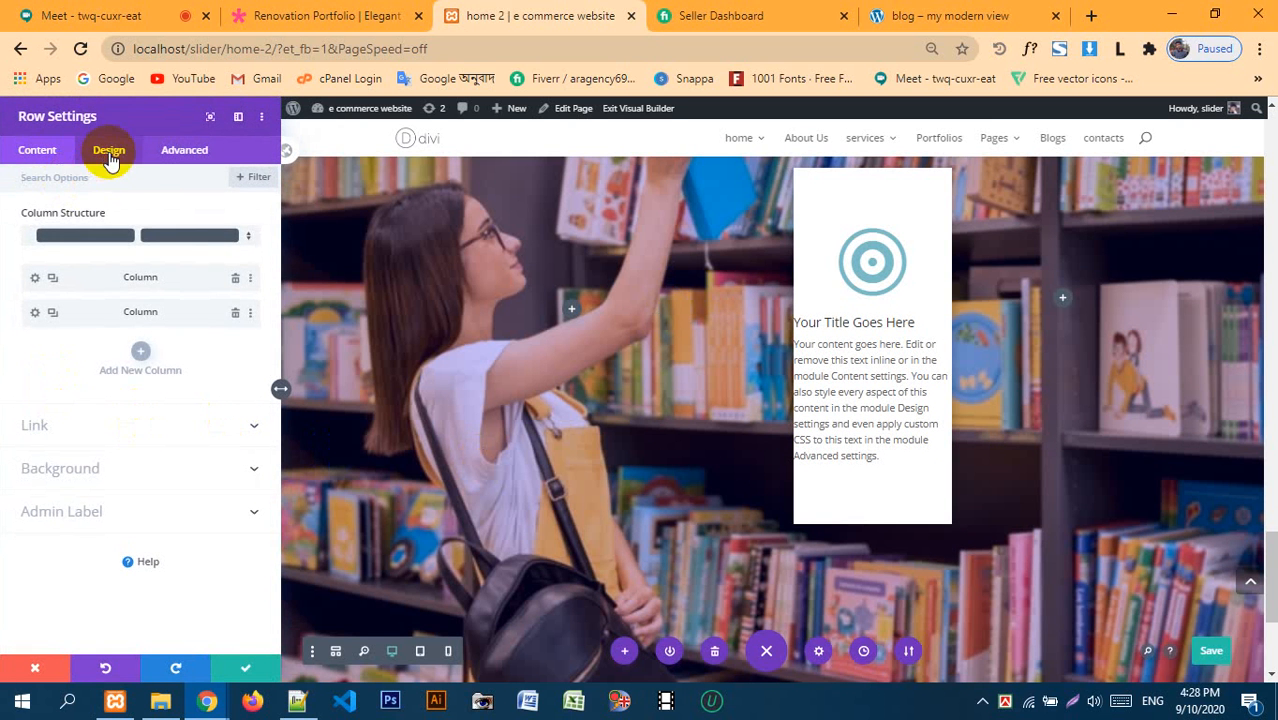
pyautogui.click(109, 158)
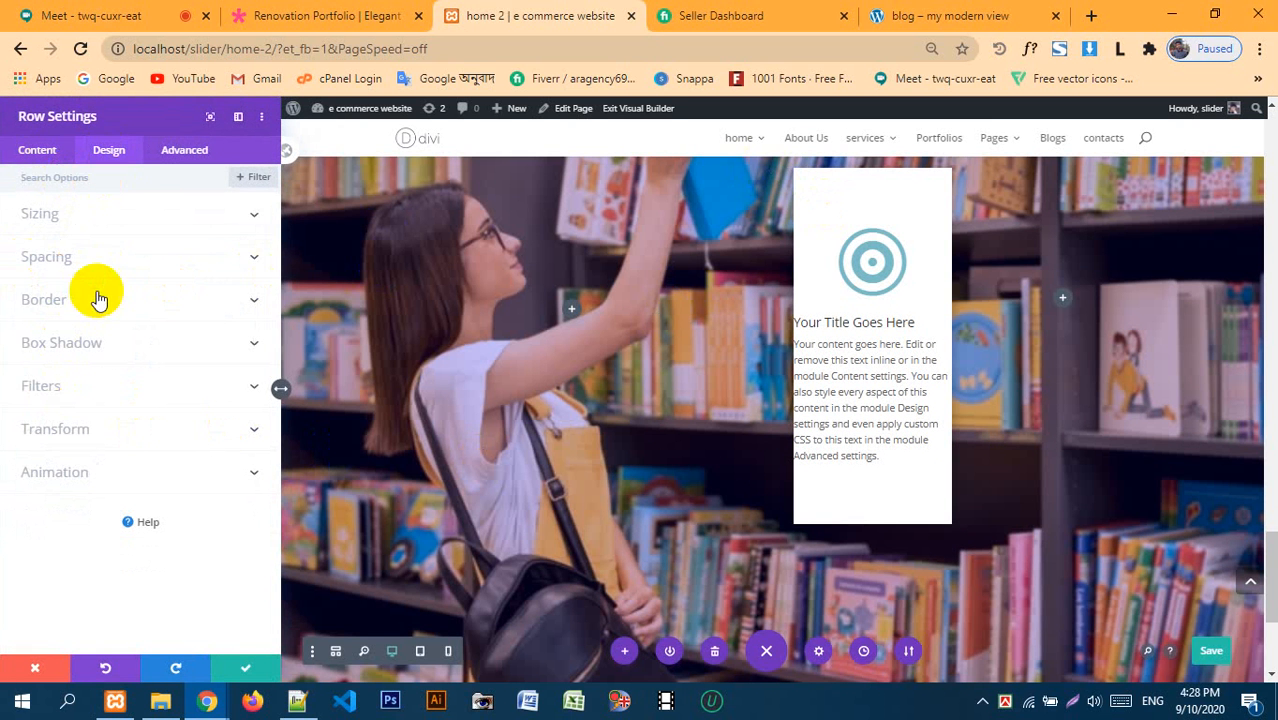
pyautogui.click(50, 257)
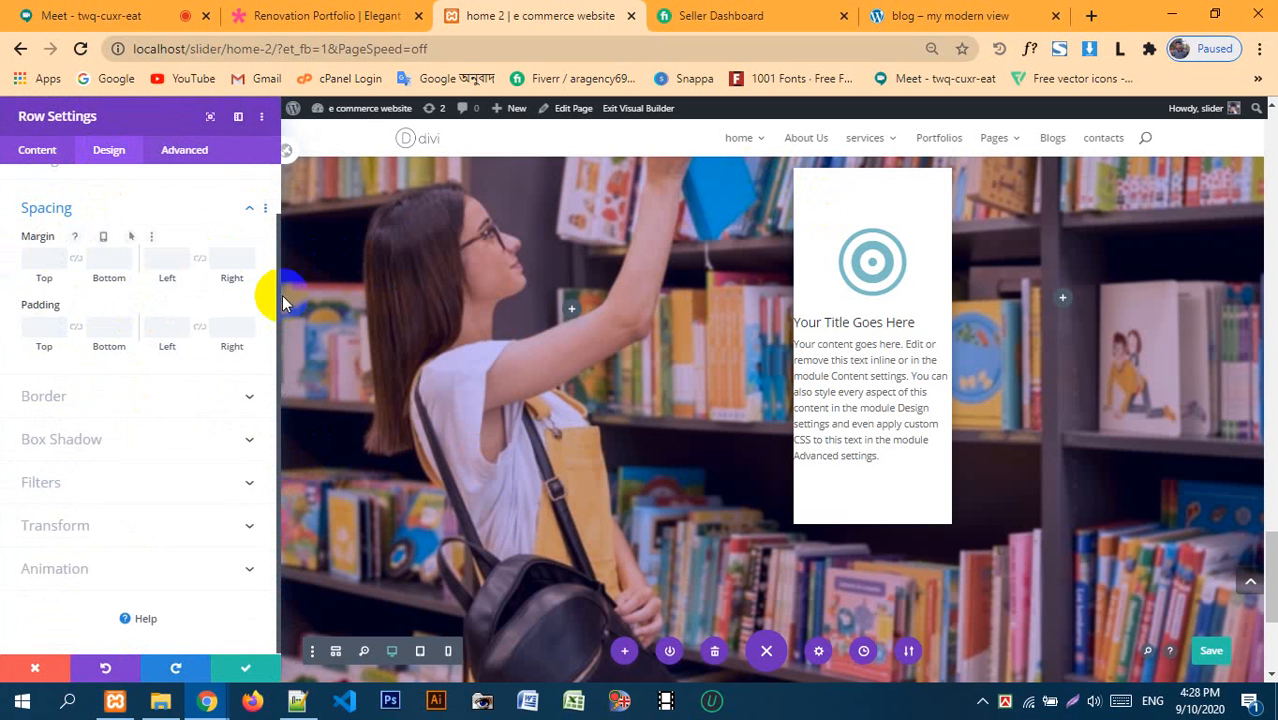
pyautogui.click(232, 668)
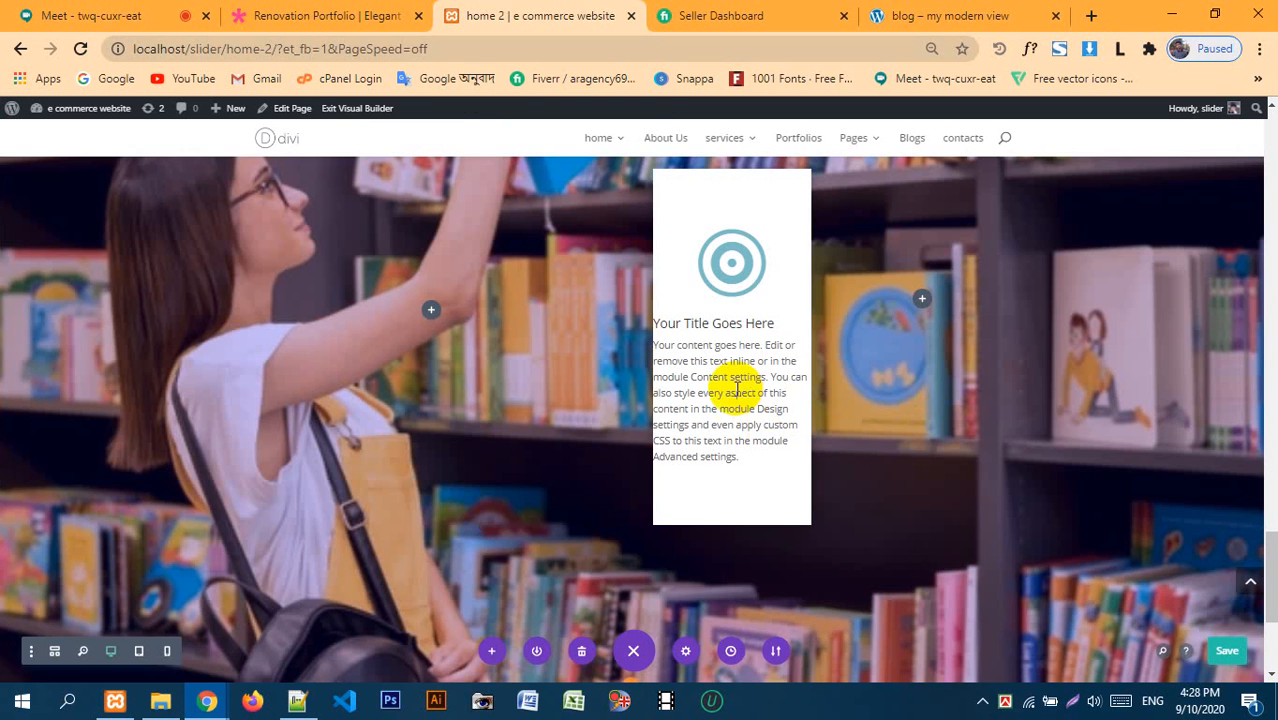
pyautogui.scroll(1, 737, 390)
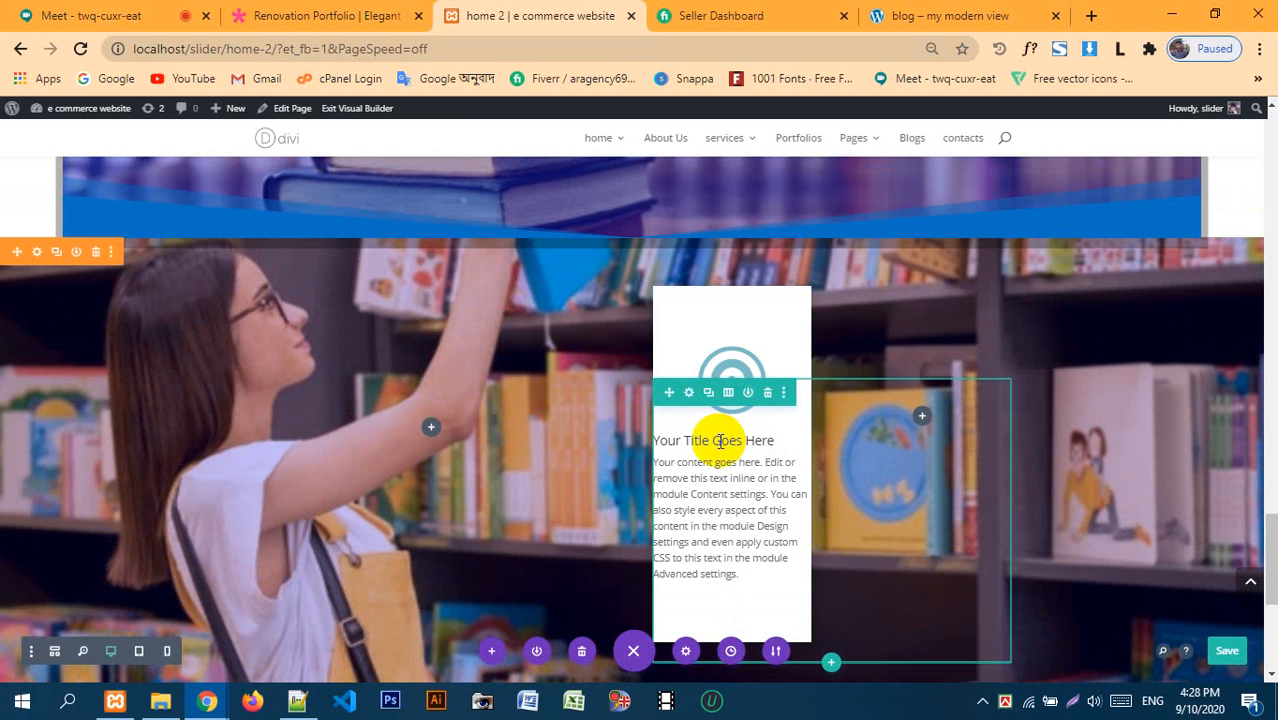
pyautogui.moveTo(730, 345)
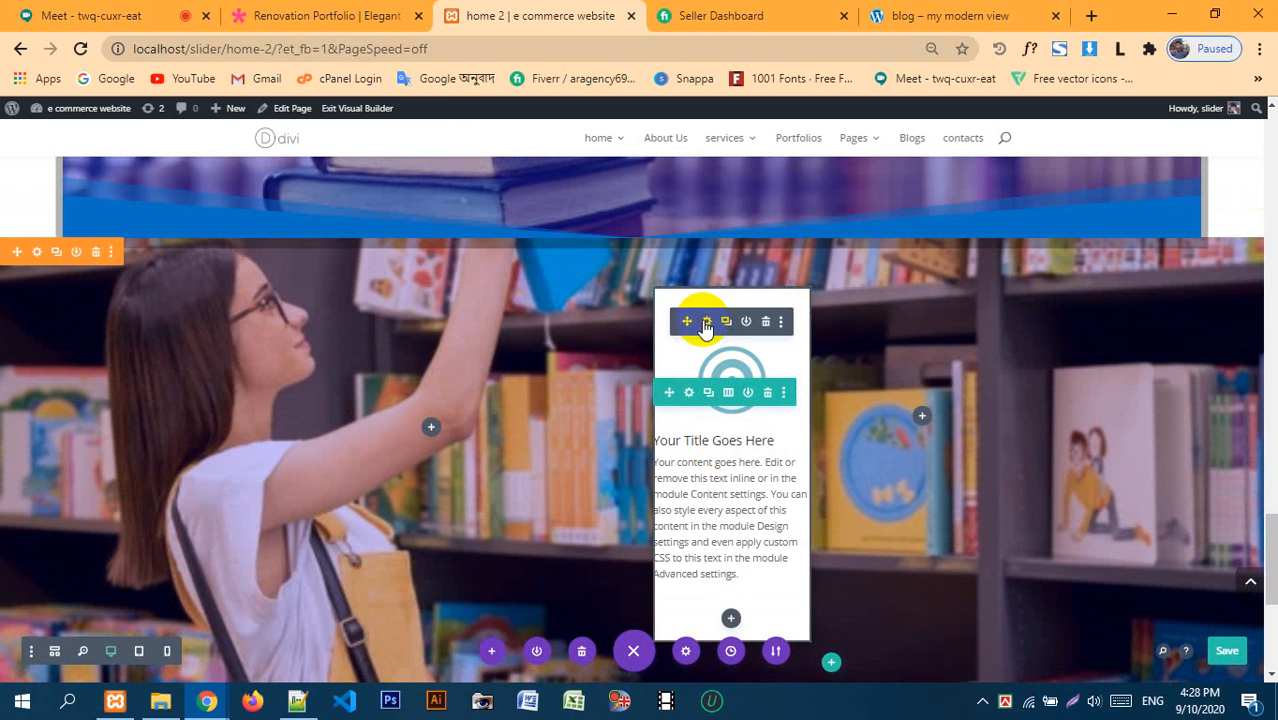
pyautogui.click(706, 322)
pyautogui.click(109, 155)
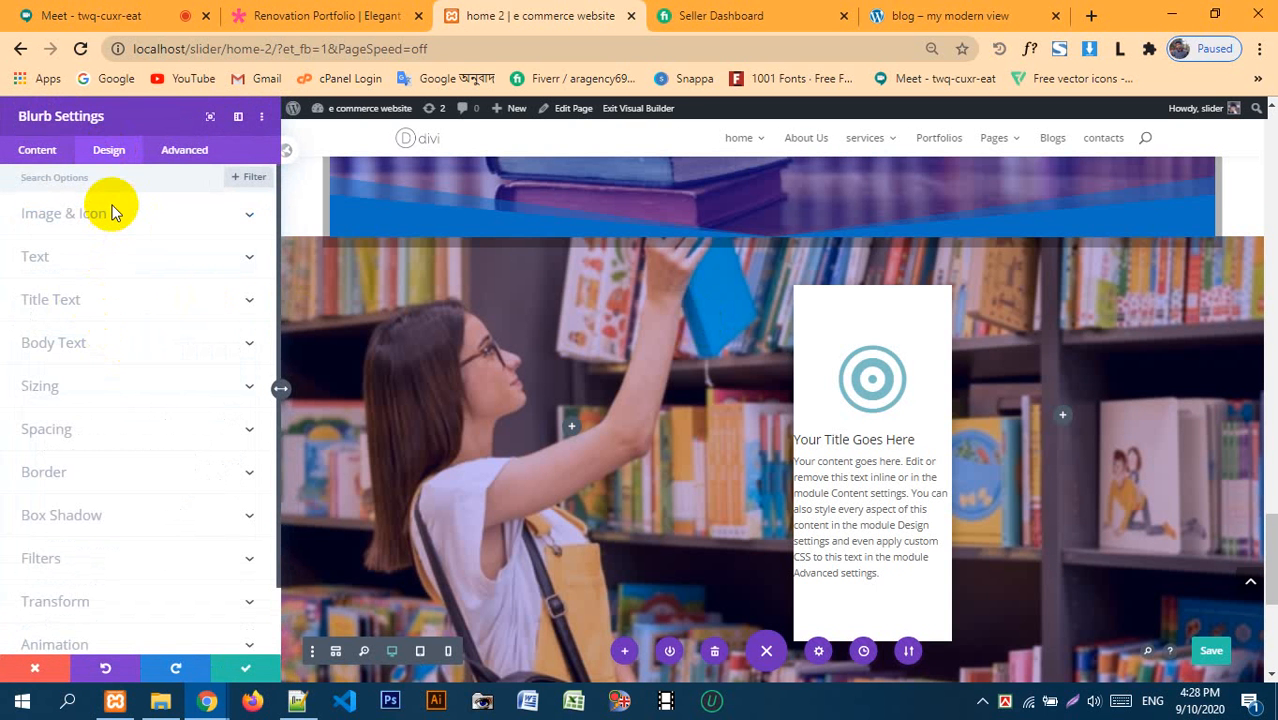
pyautogui.click(941, 466)
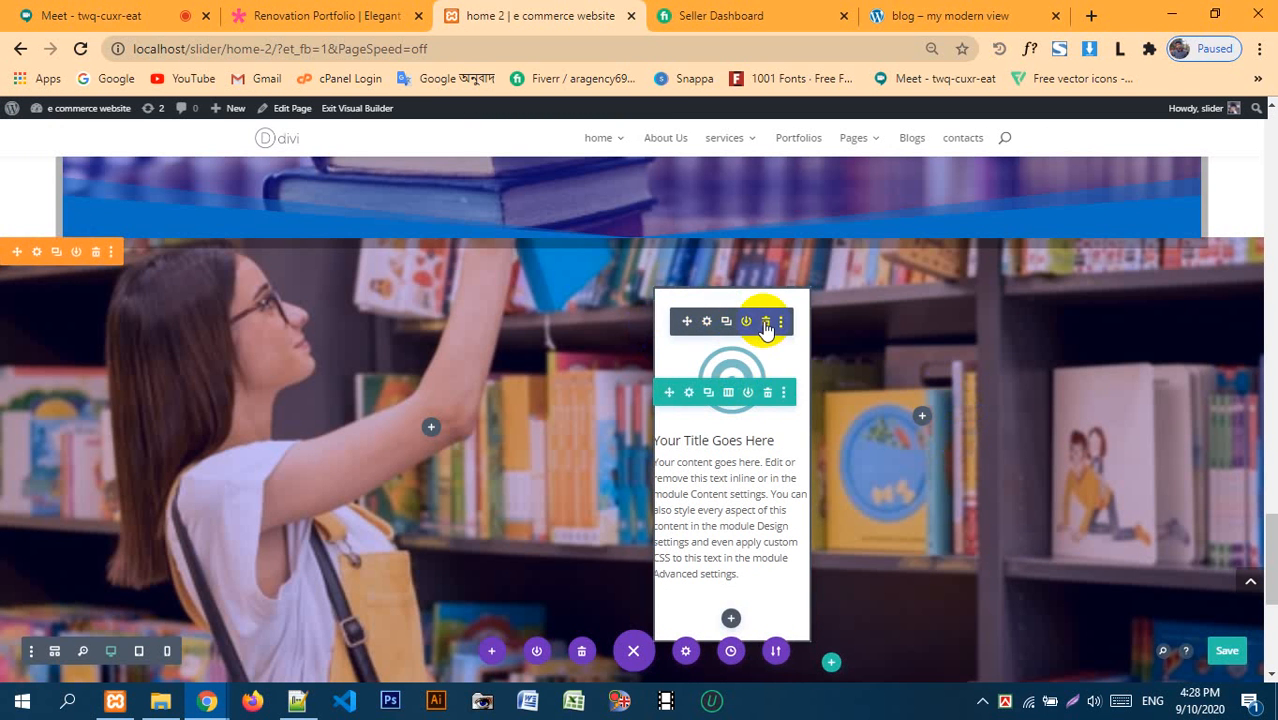
pyautogui.click(766, 322)
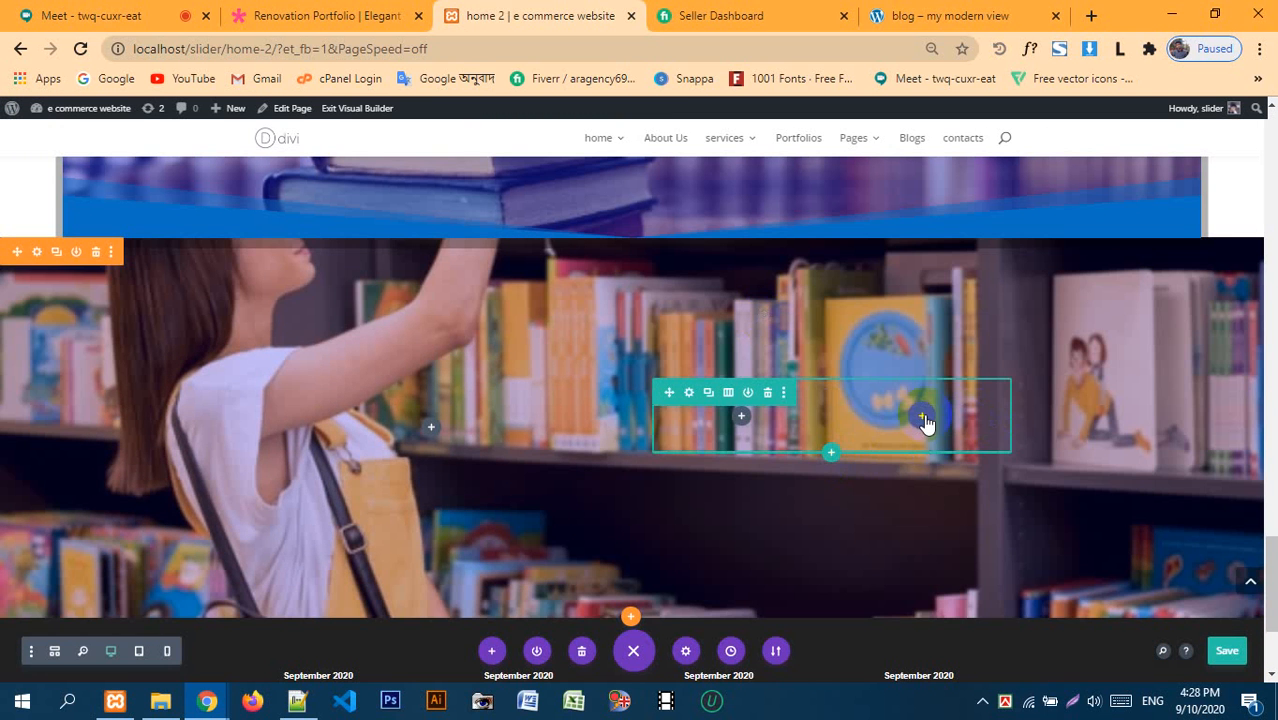
# - Change the bookshelf section's right-hand row to a single-column layout
pyautogui.scroll(11, 642, 414)
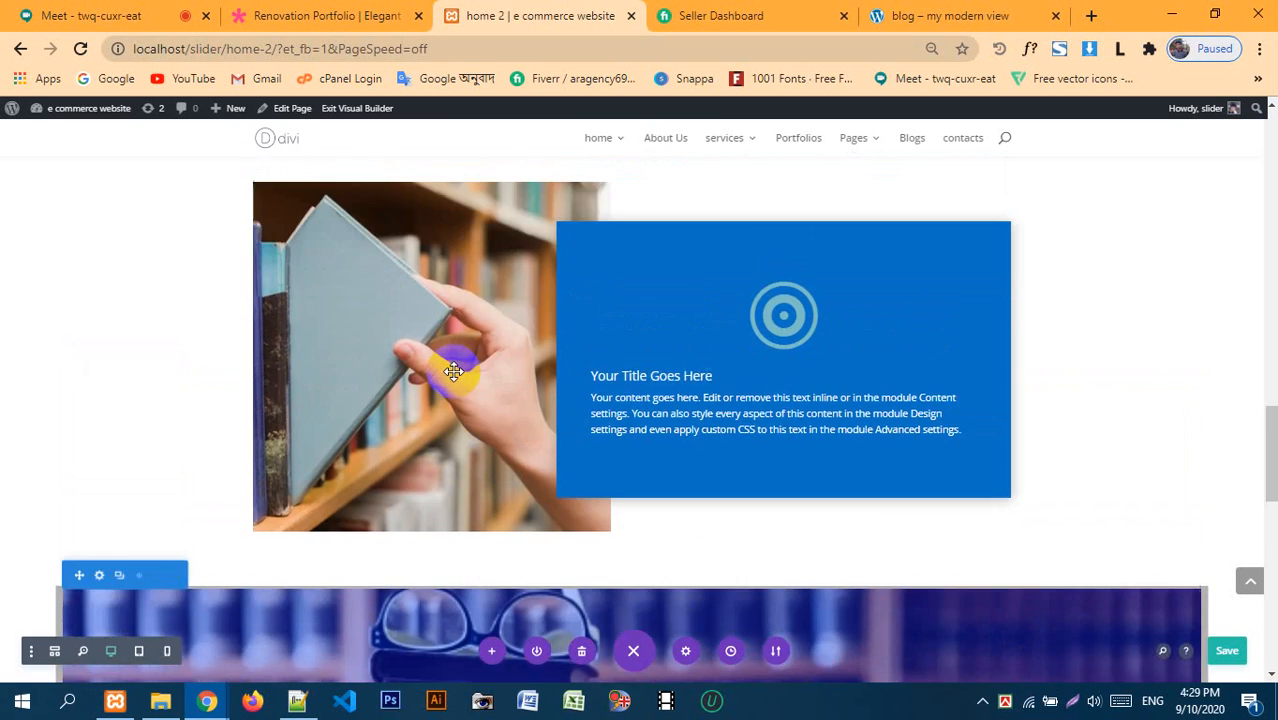
pyautogui.scroll(3, 454, 371)
pyautogui.scroll(-4, 454, 371)
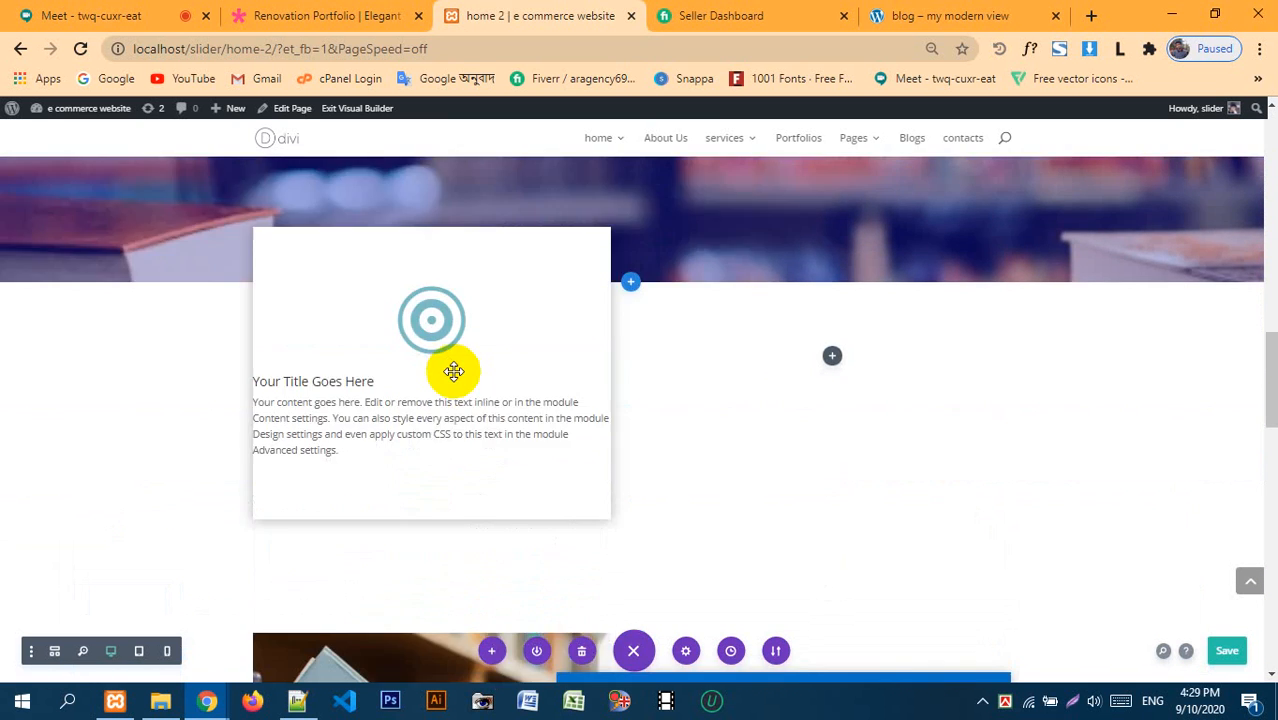
pyautogui.scroll(-10, 796, 362)
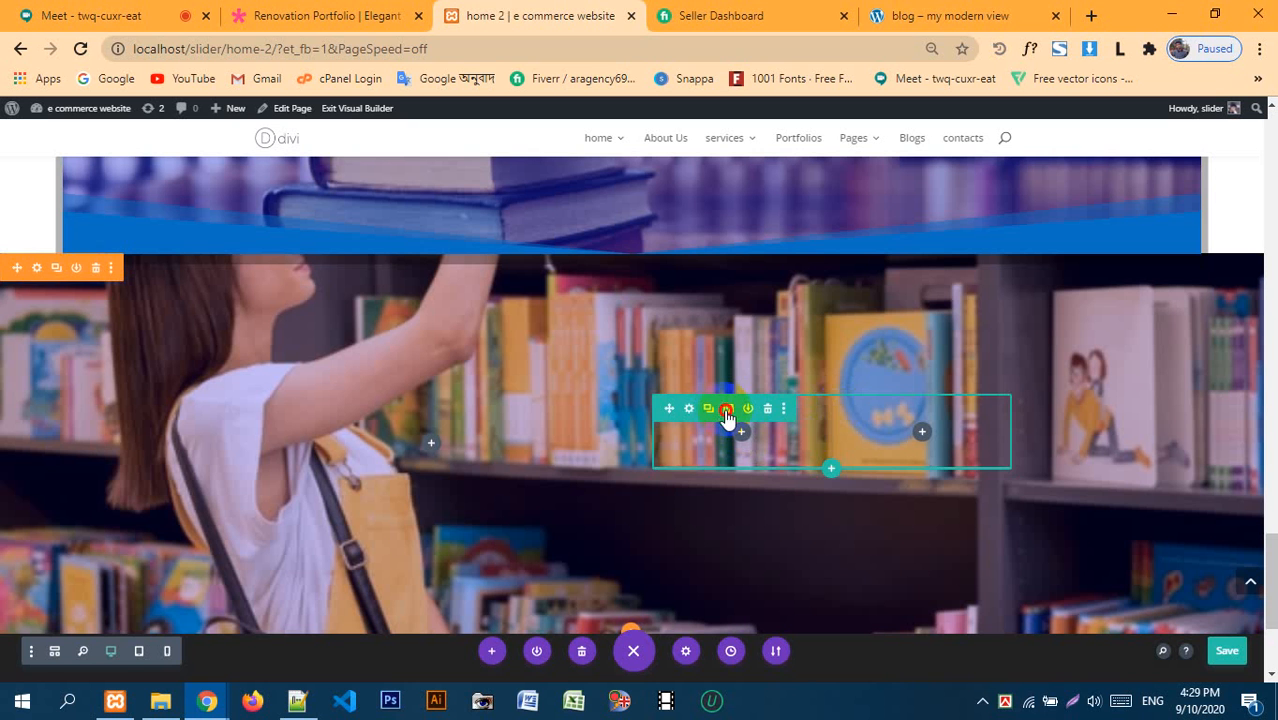
pyautogui.click(727, 418)
pyautogui.click(663, 364)
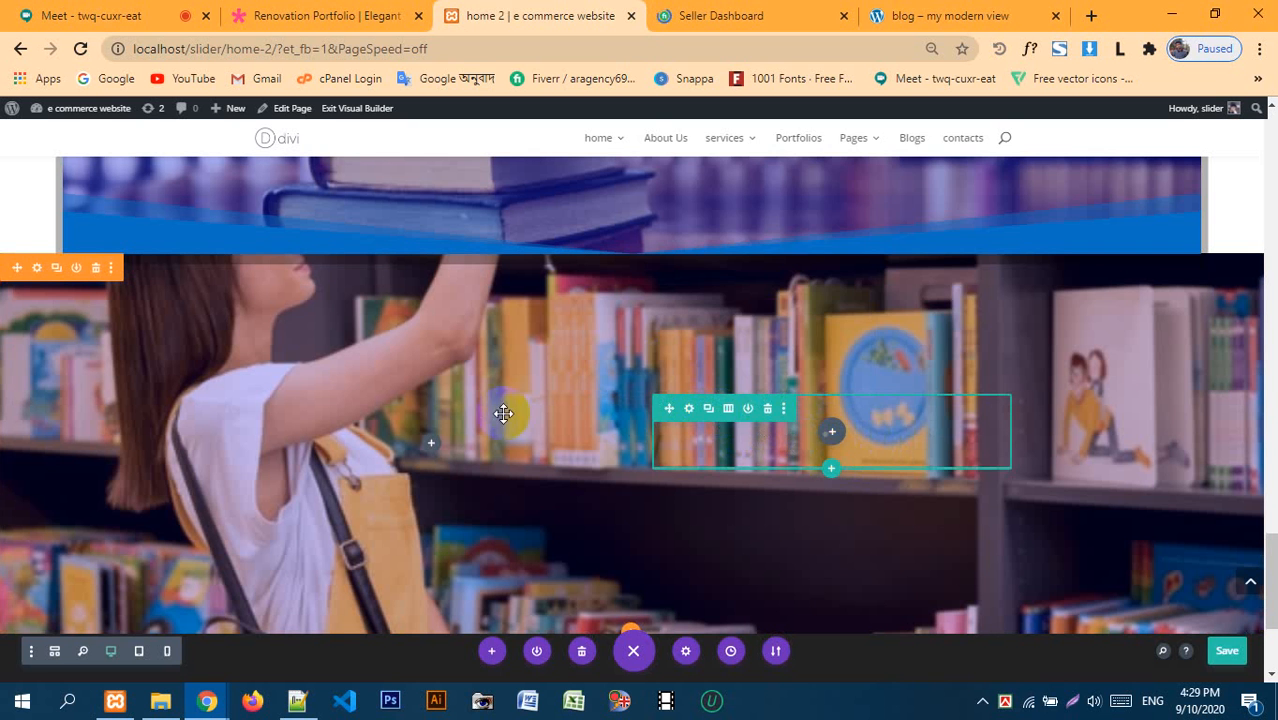
# - Insert a Blurb module into the right column of the bookshelf section
pyautogui.click(431, 443)
pyautogui.scroll(-2, 800, 300)
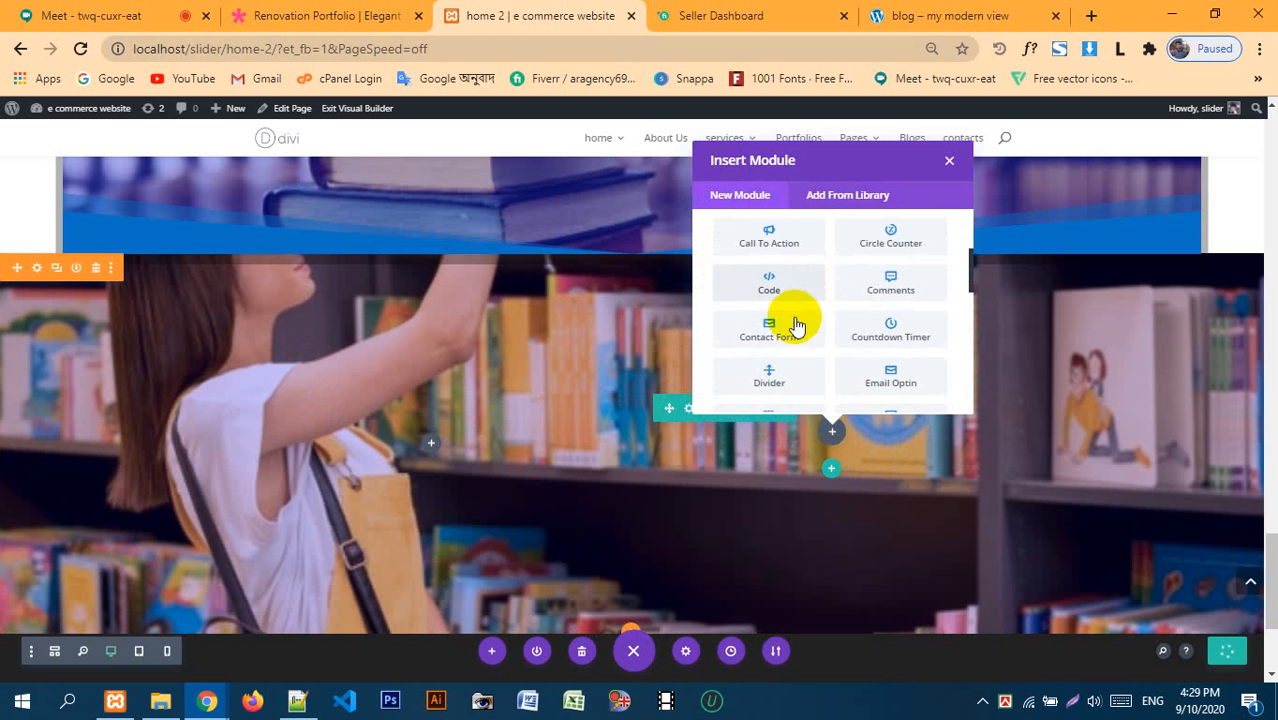
pyautogui.scroll(2, 797, 324)
pyautogui.moveTo(767, 277); pyautogui.dragTo(847, 414)
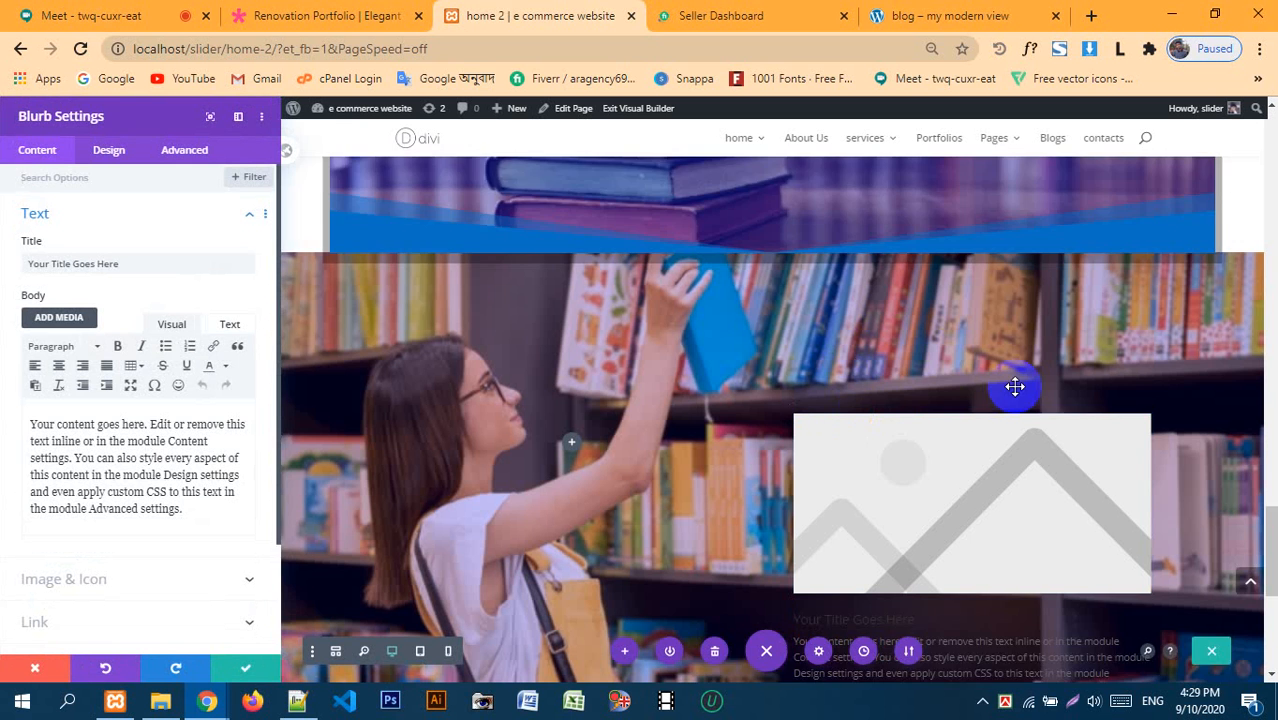
pyautogui.scroll(-1, 1015, 387)
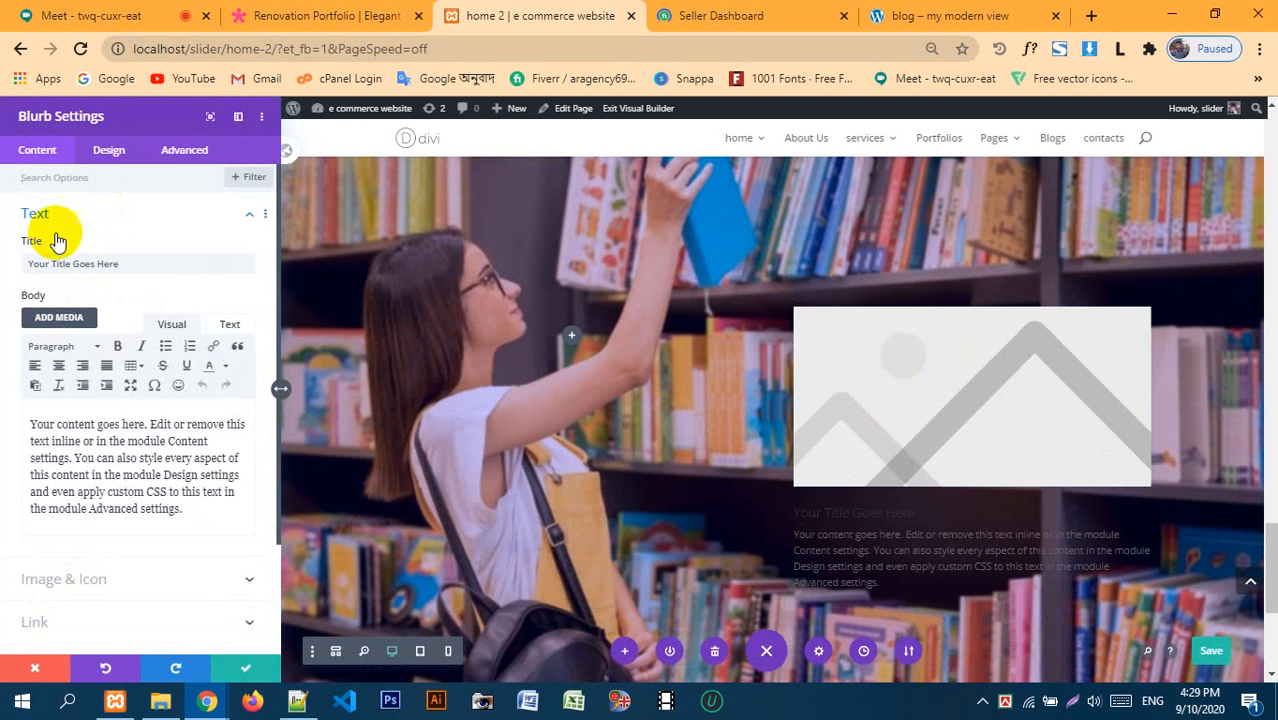
# - Make the blurb use an icon instead of an image and choose the chart icon
pyautogui.click(94, 218)
pyautogui.click(91, 257)
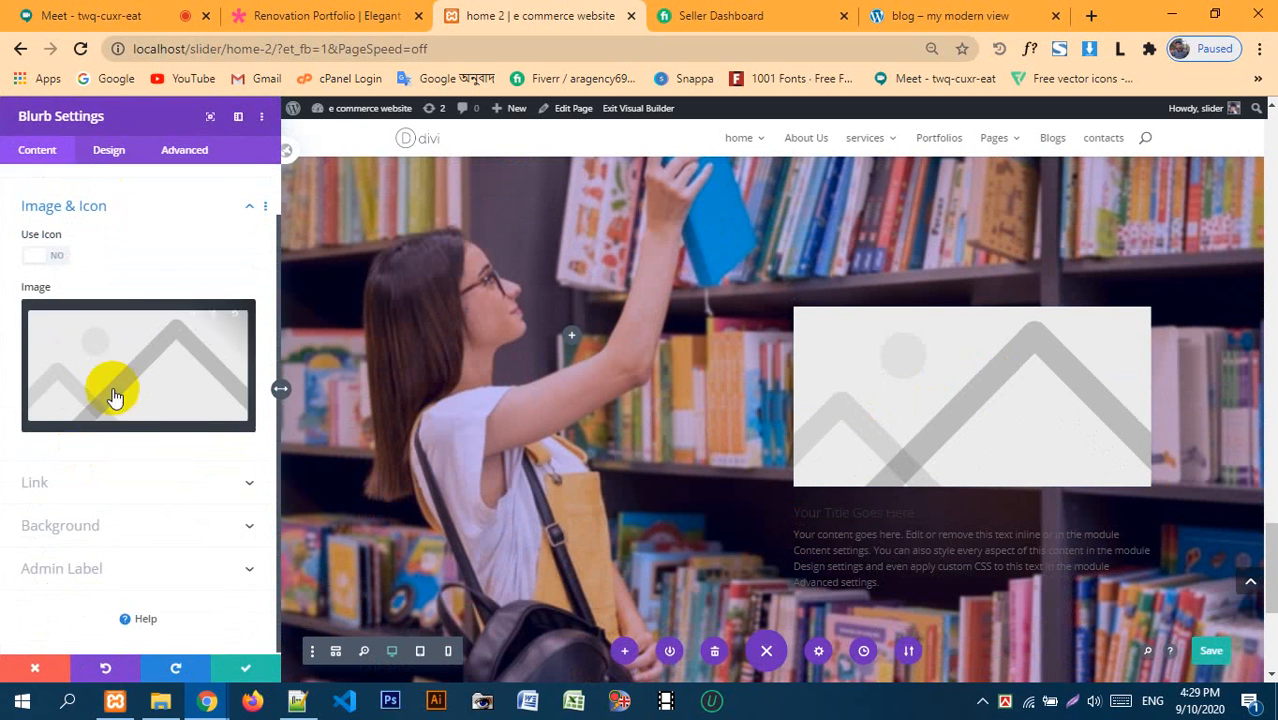
pyautogui.click(113, 360)
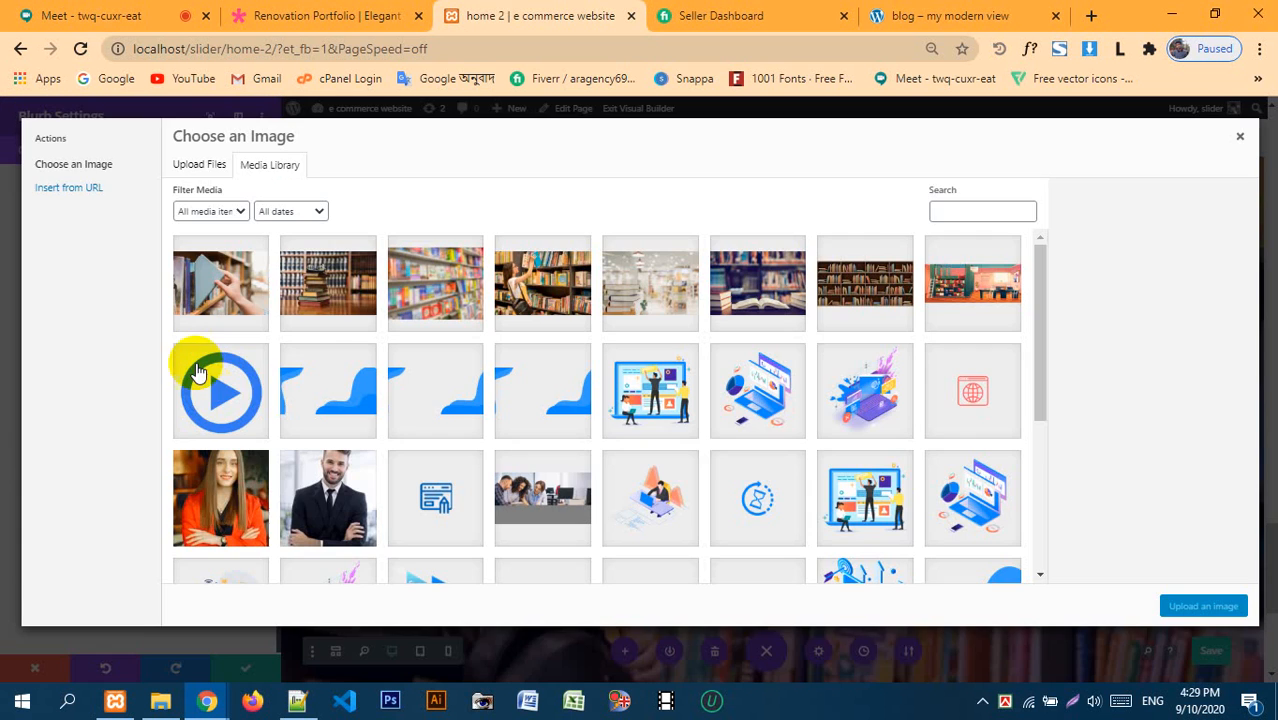
pyautogui.click(1240, 135)
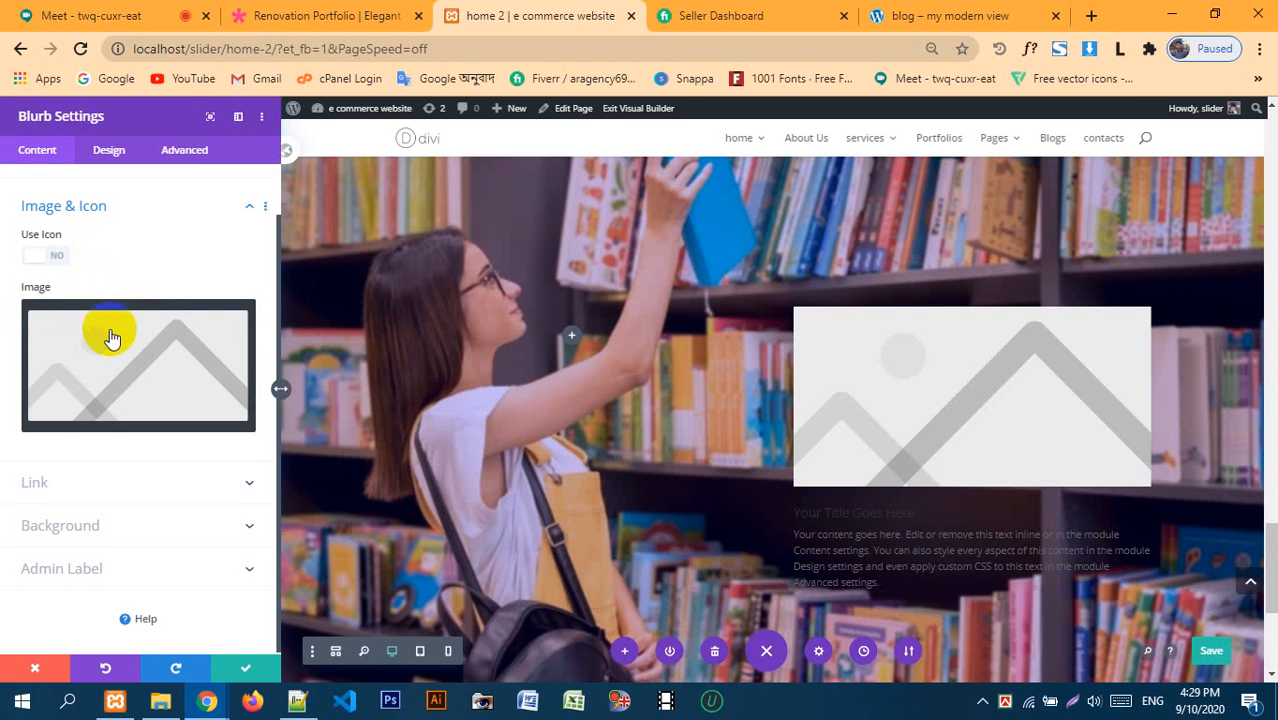
pyautogui.click(46, 256)
pyautogui.scroll(-4, 149, 405)
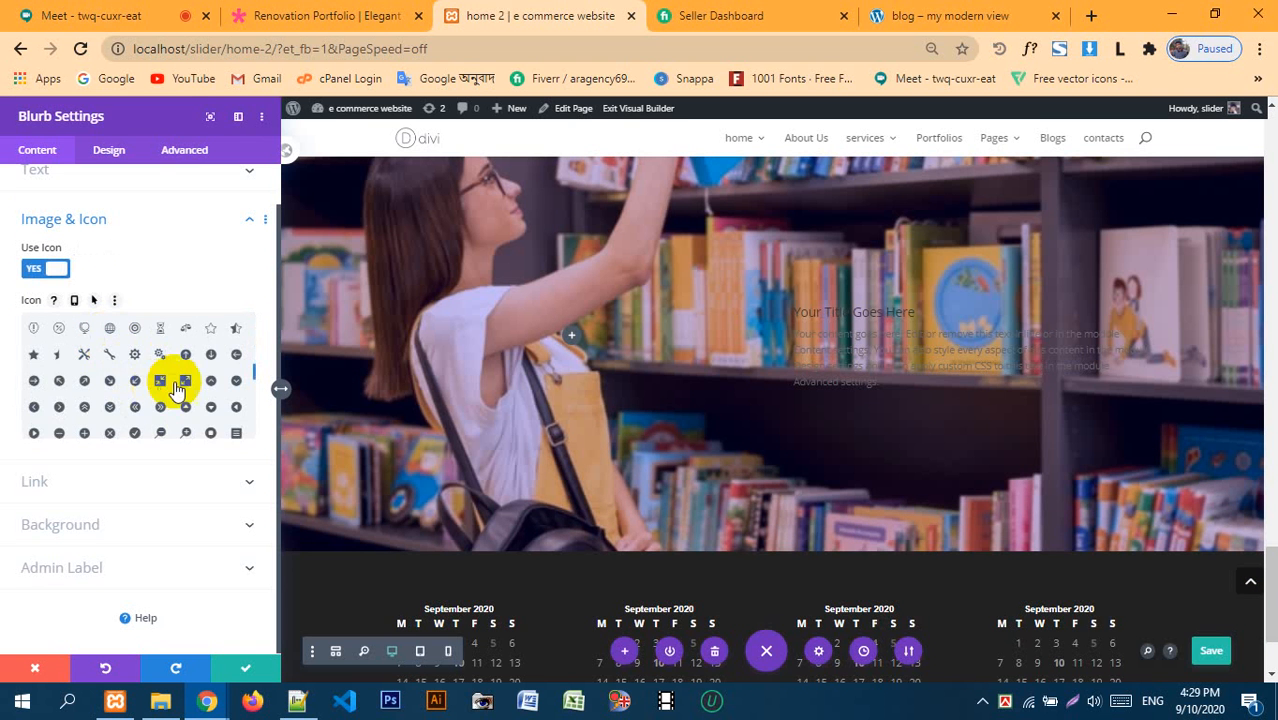
pyautogui.scroll(-3, 204, 378)
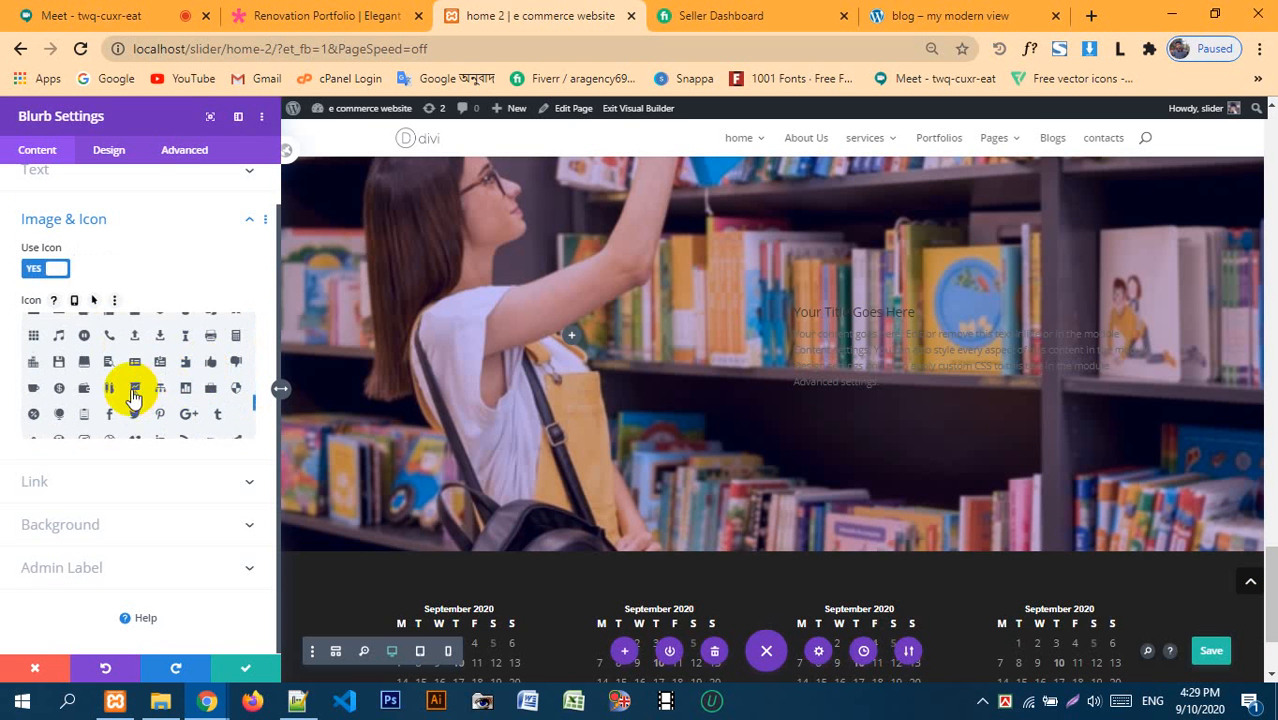
pyautogui.click(136, 389)
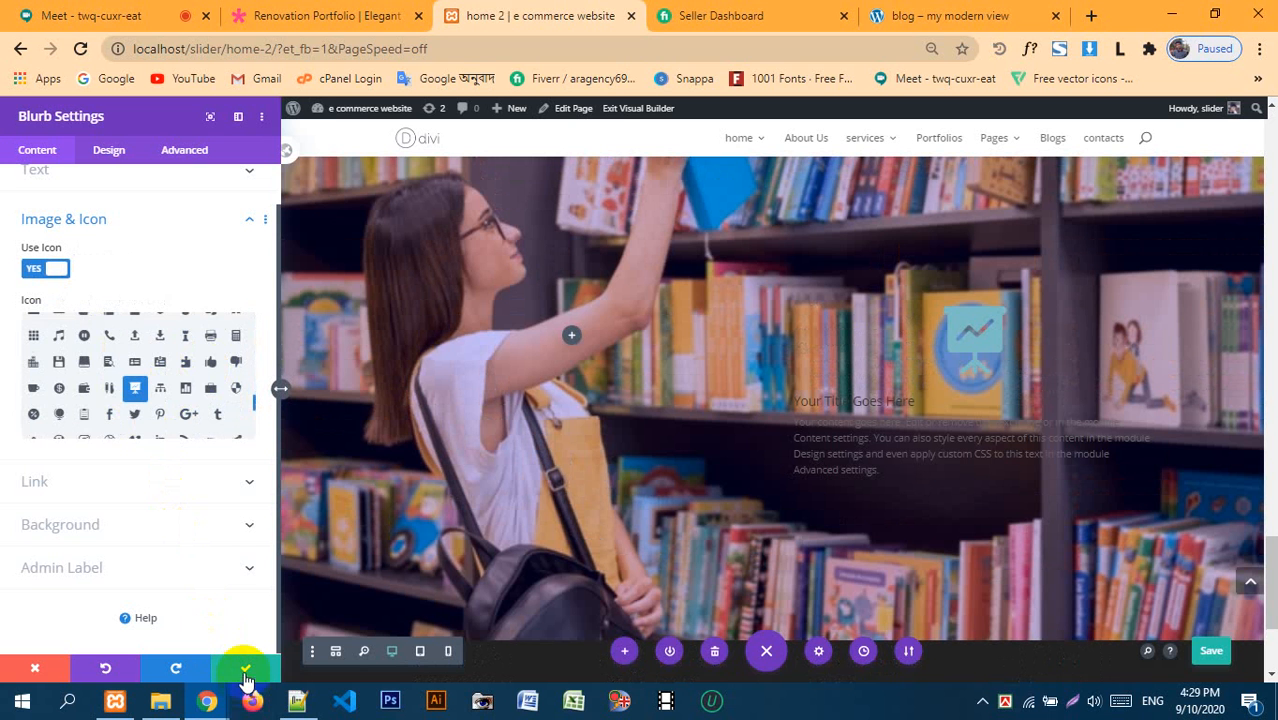
pyautogui.scroll(2, 94, 422)
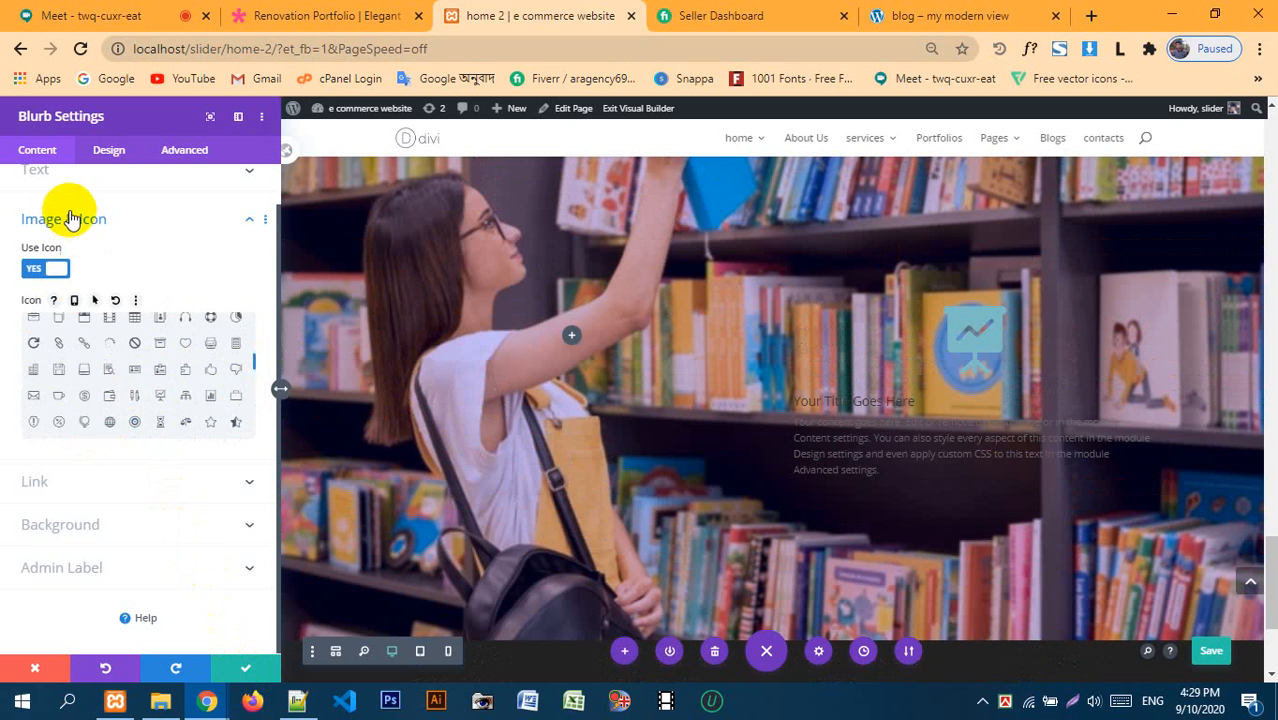
# - Give the blurb a white background
pyautogui.click(105, 152)
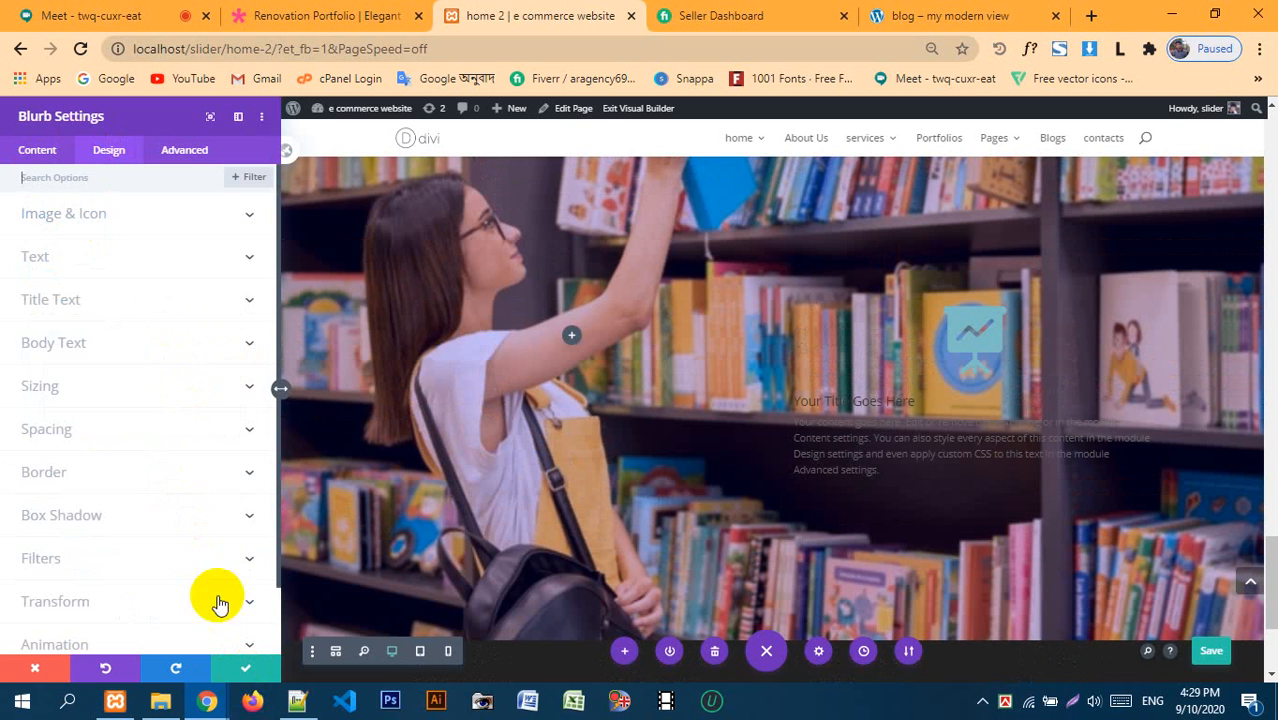
pyautogui.click(30, 150)
pyautogui.scroll(-1, 76, 350)
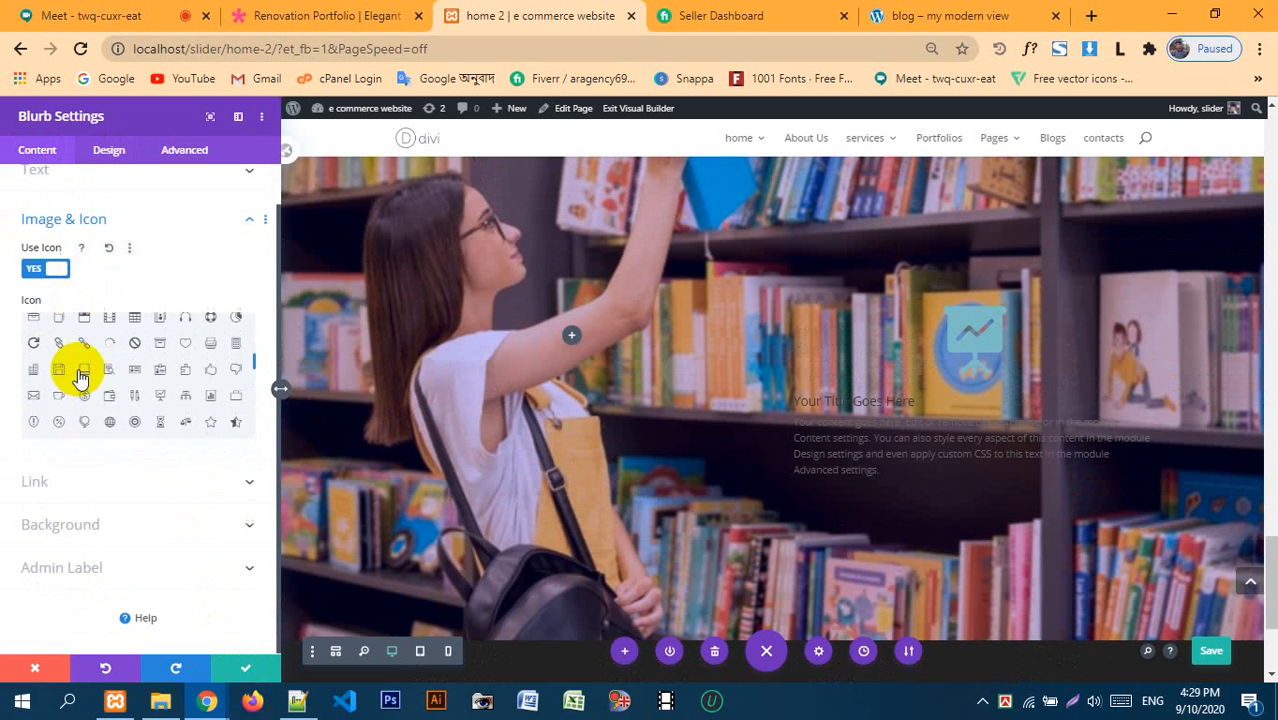
pyautogui.click(114, 519)
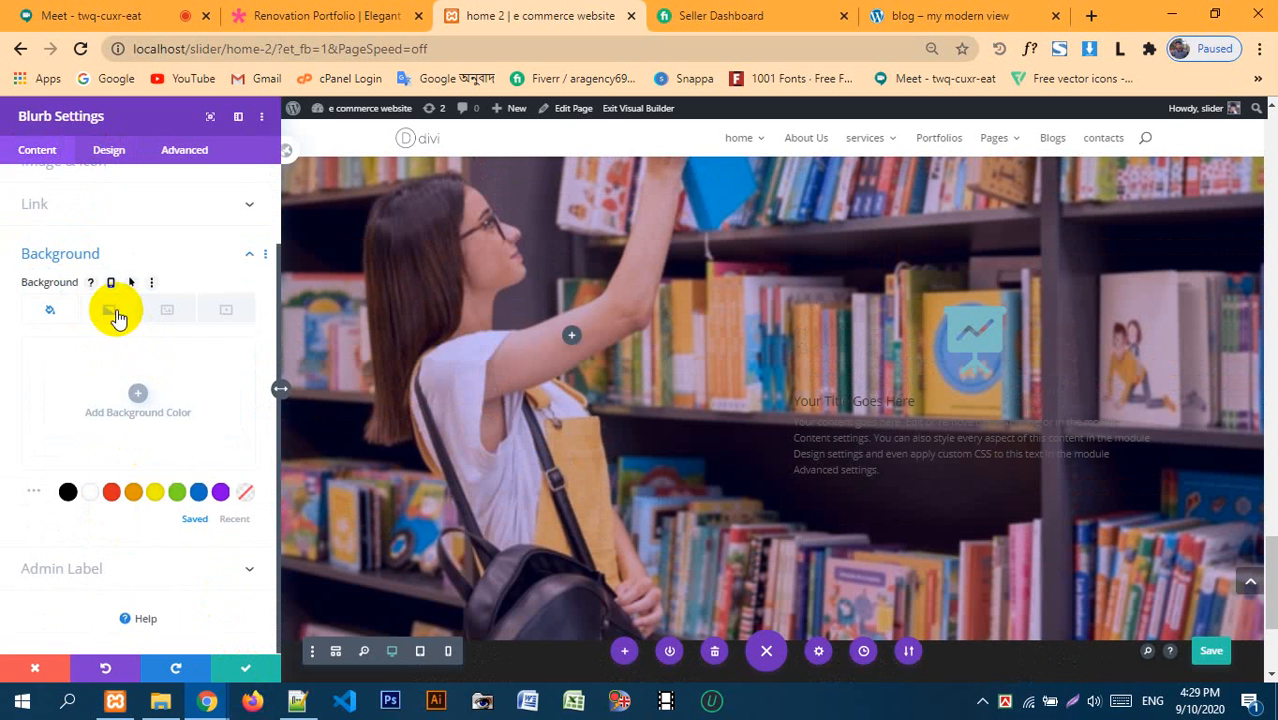
pyautogui.click(90, 485)
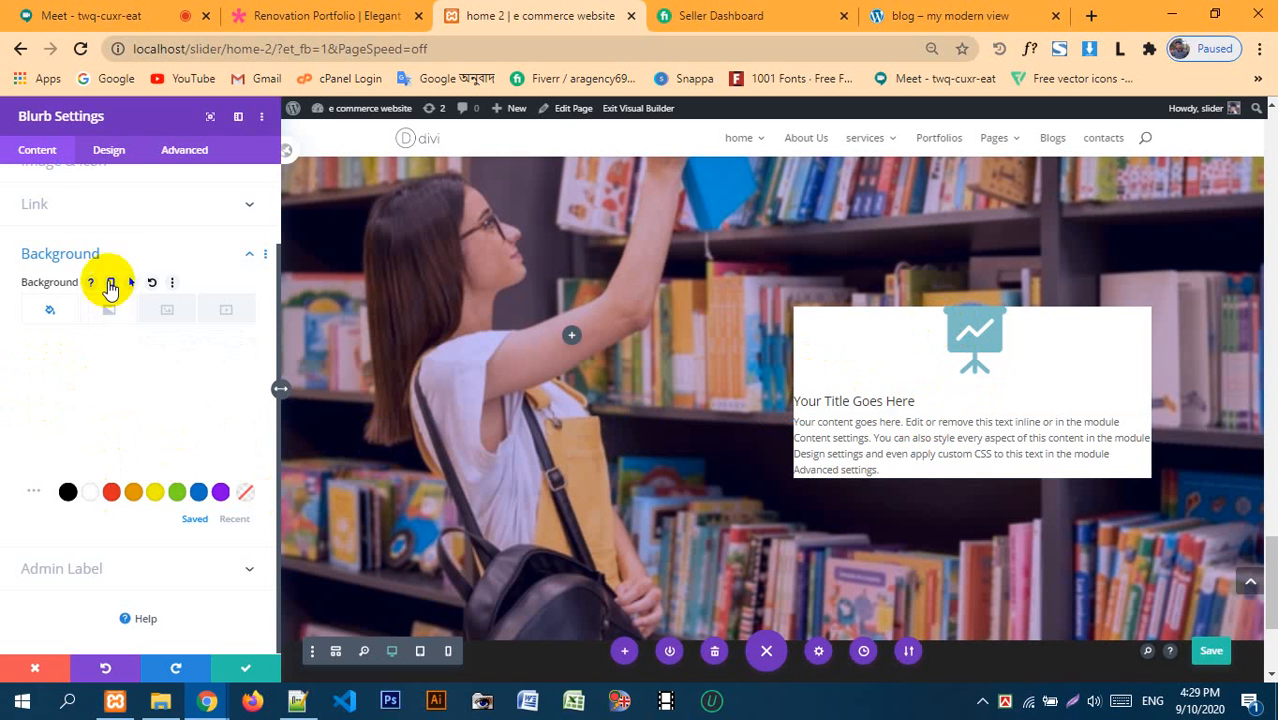
pyautogui.click(112, 149)
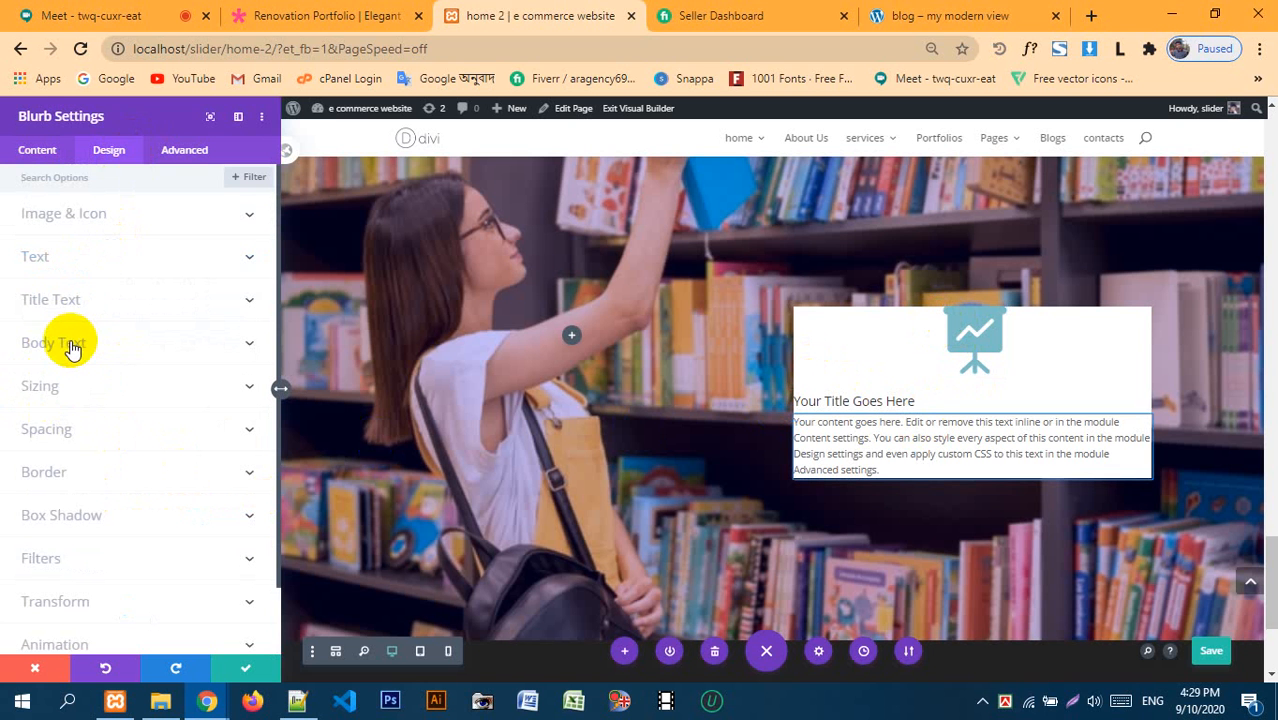
# - Set the blurb's padding to 128px top and bottom and 26px left and right, then save
pyautogui.click(84, 432)
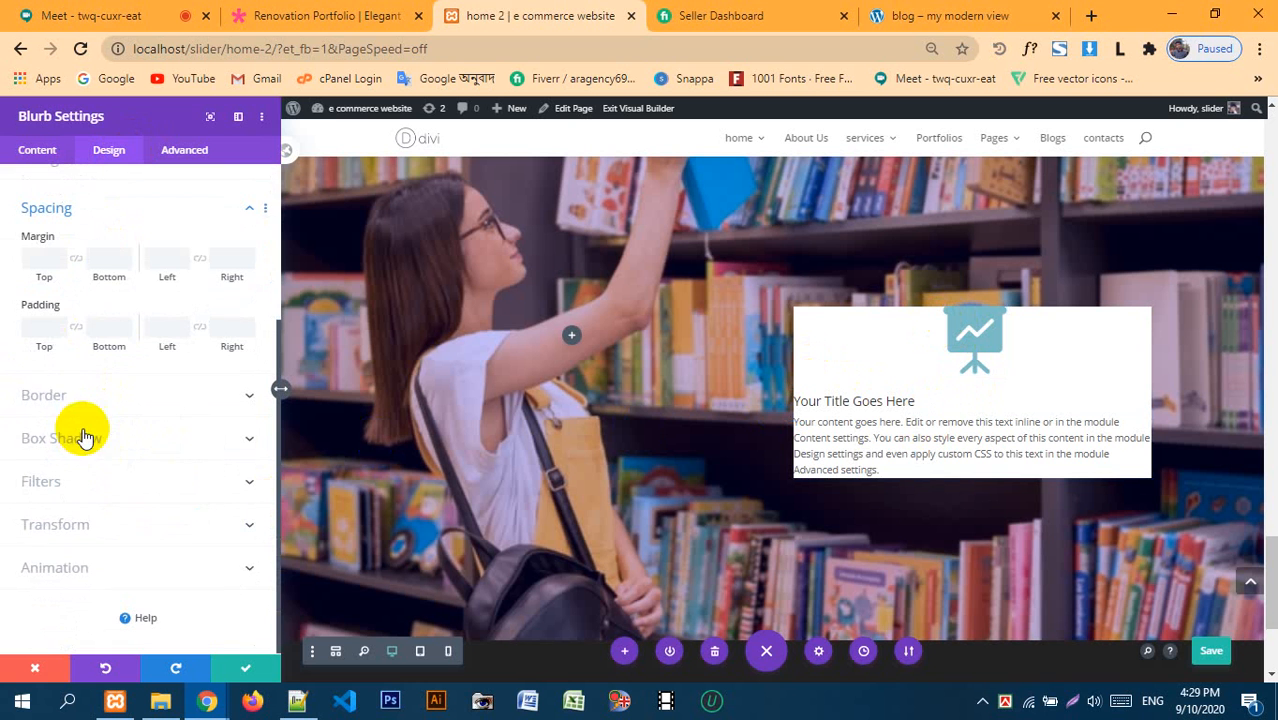
pyautogui.click(78, 327)
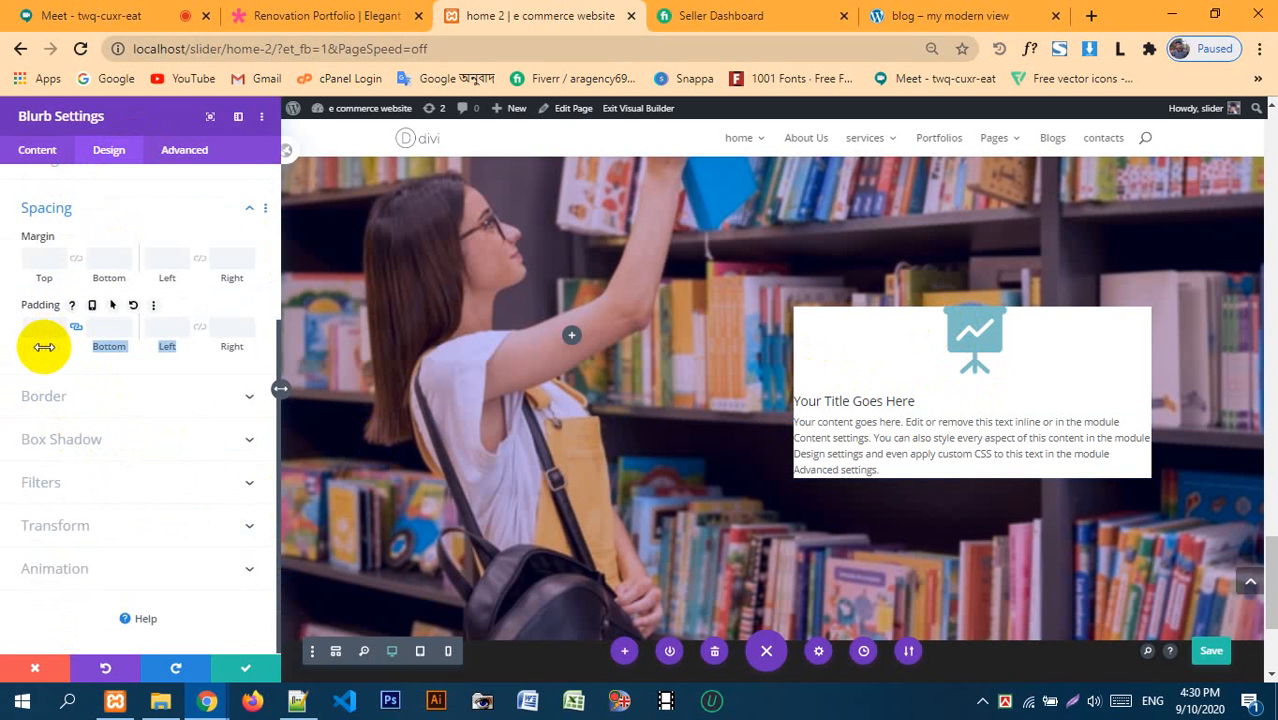
pyautogui.moveTo(50, 348); pyautogui.dragTo(257, 377)
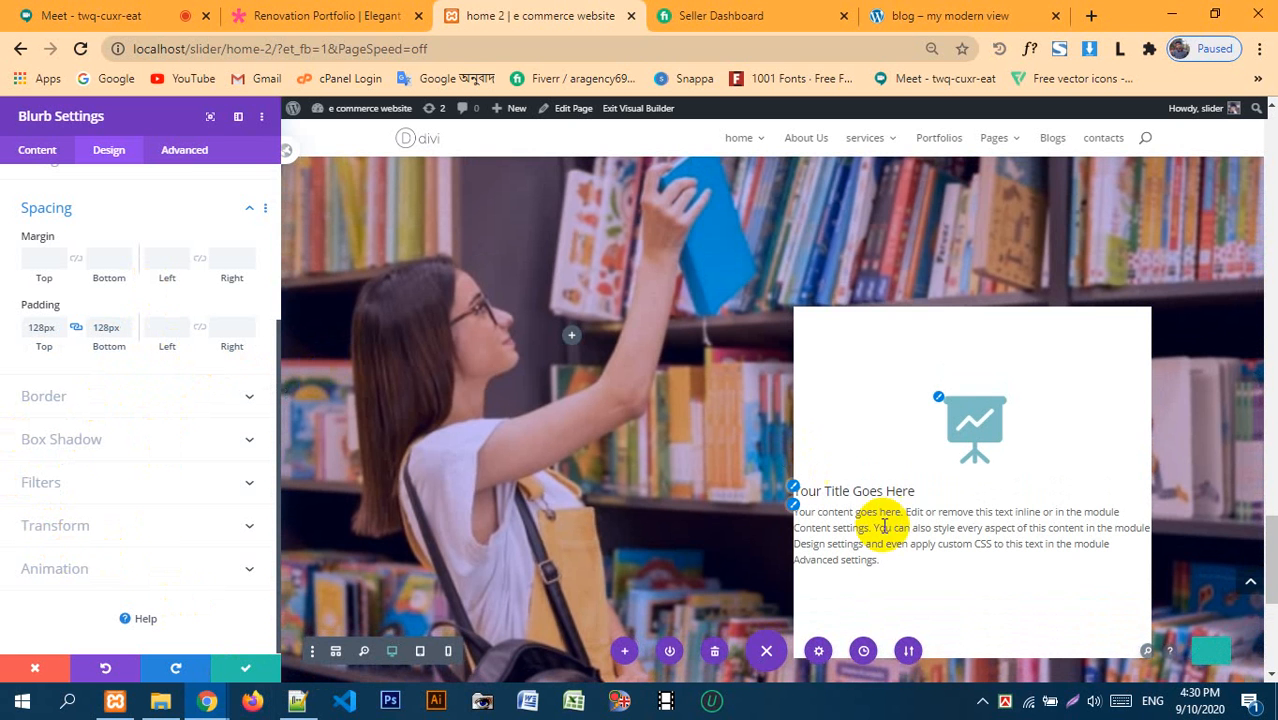
pyautogui.click(197, 329)
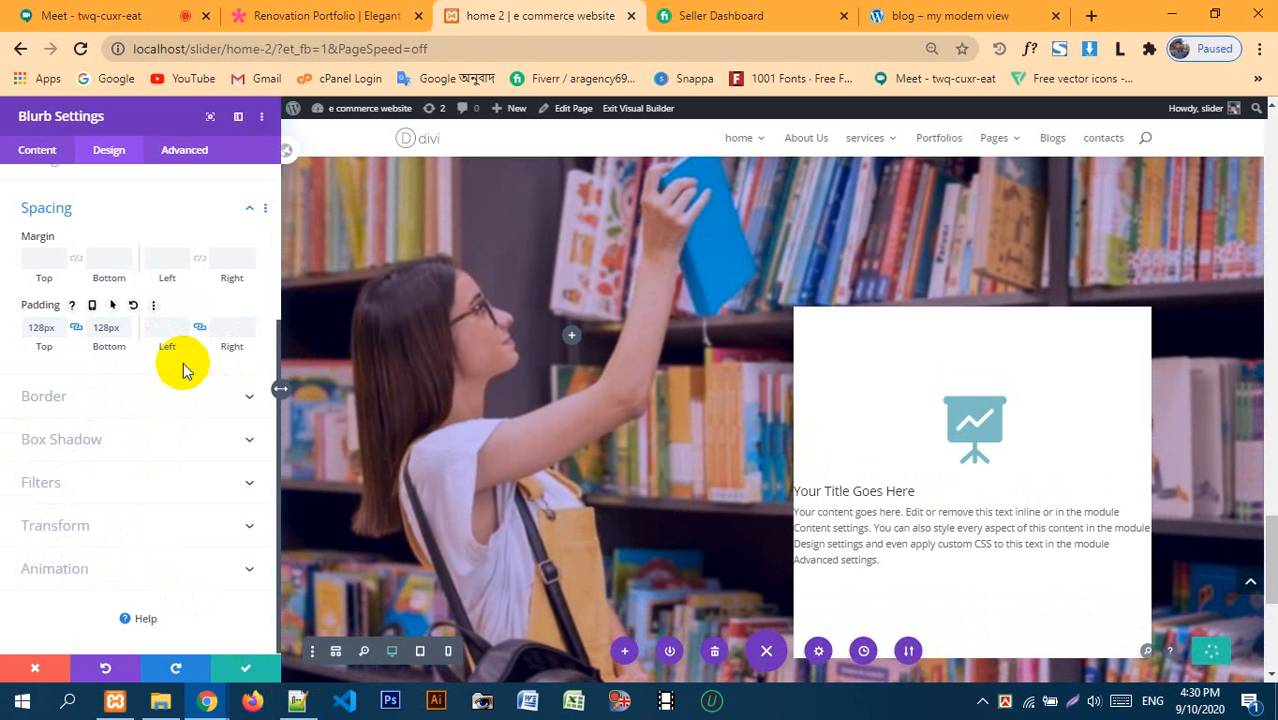
pyautogui.moveTo(163, 351); pyautogui.dragTo(182, 350)
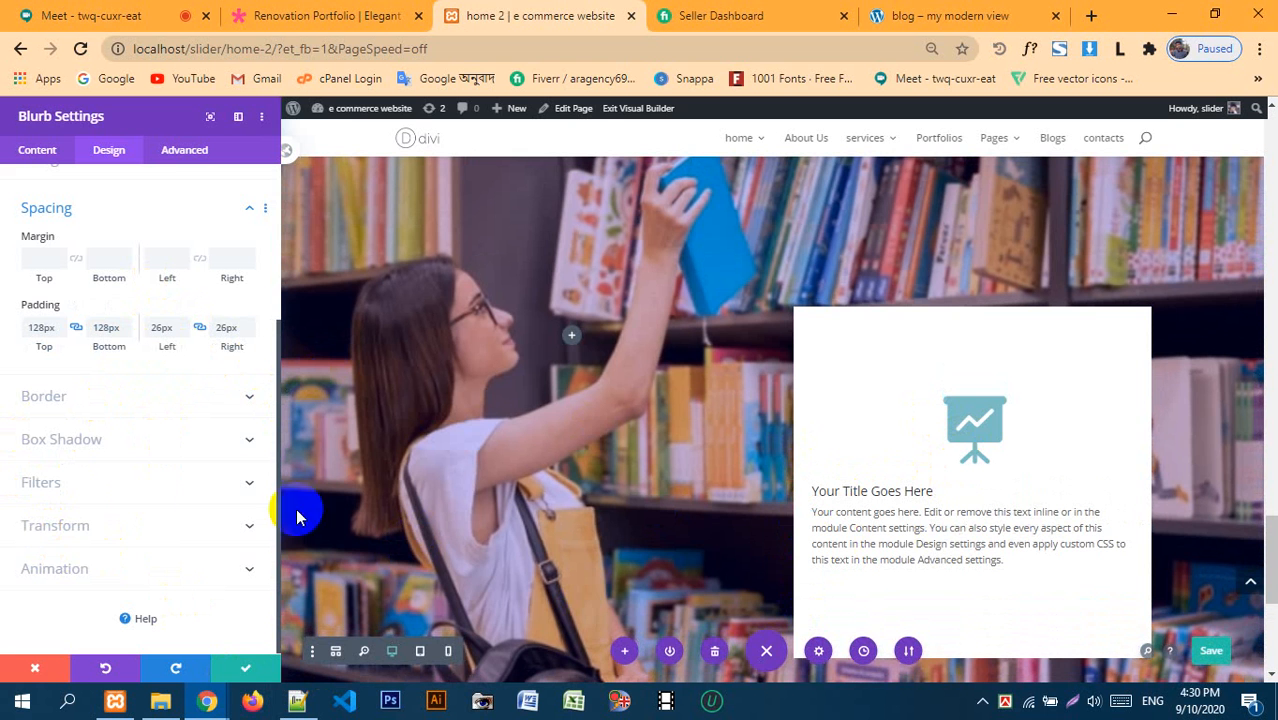
pyautogui.click(250, 667)
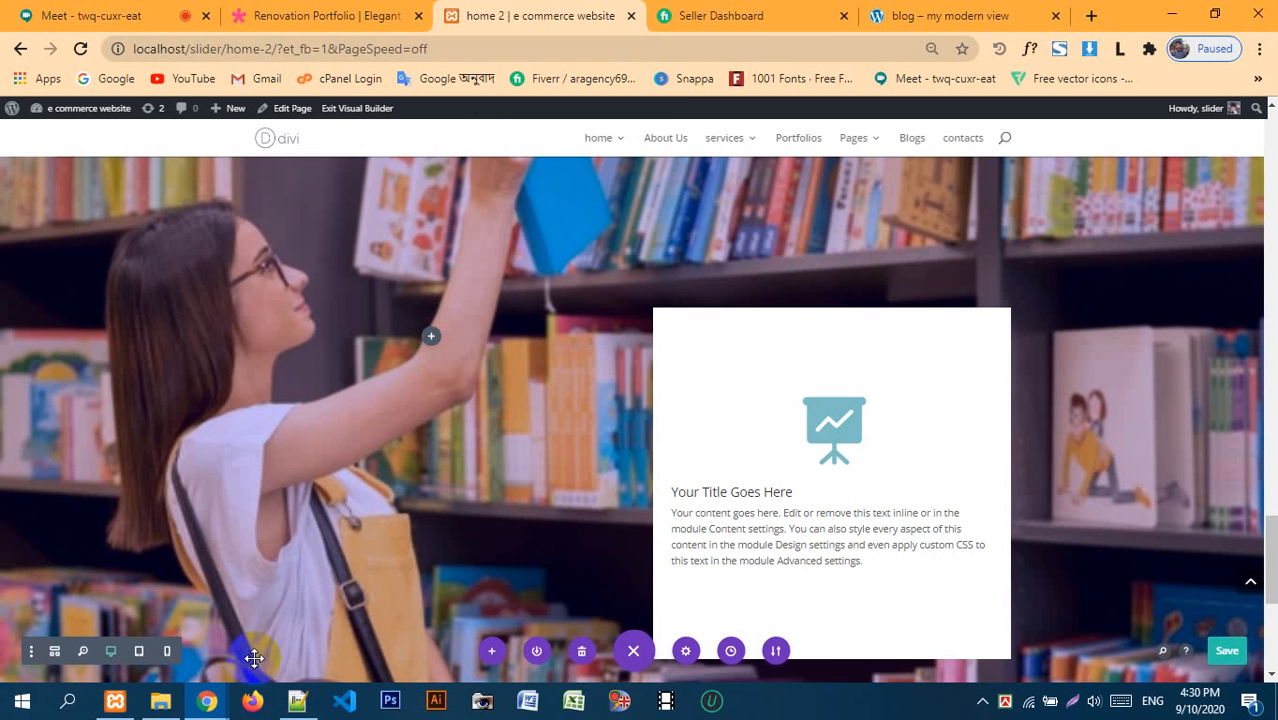
pyautogui.scroll(-3, 998, 379)
pyautogui.scroll(3, 1000, 463)
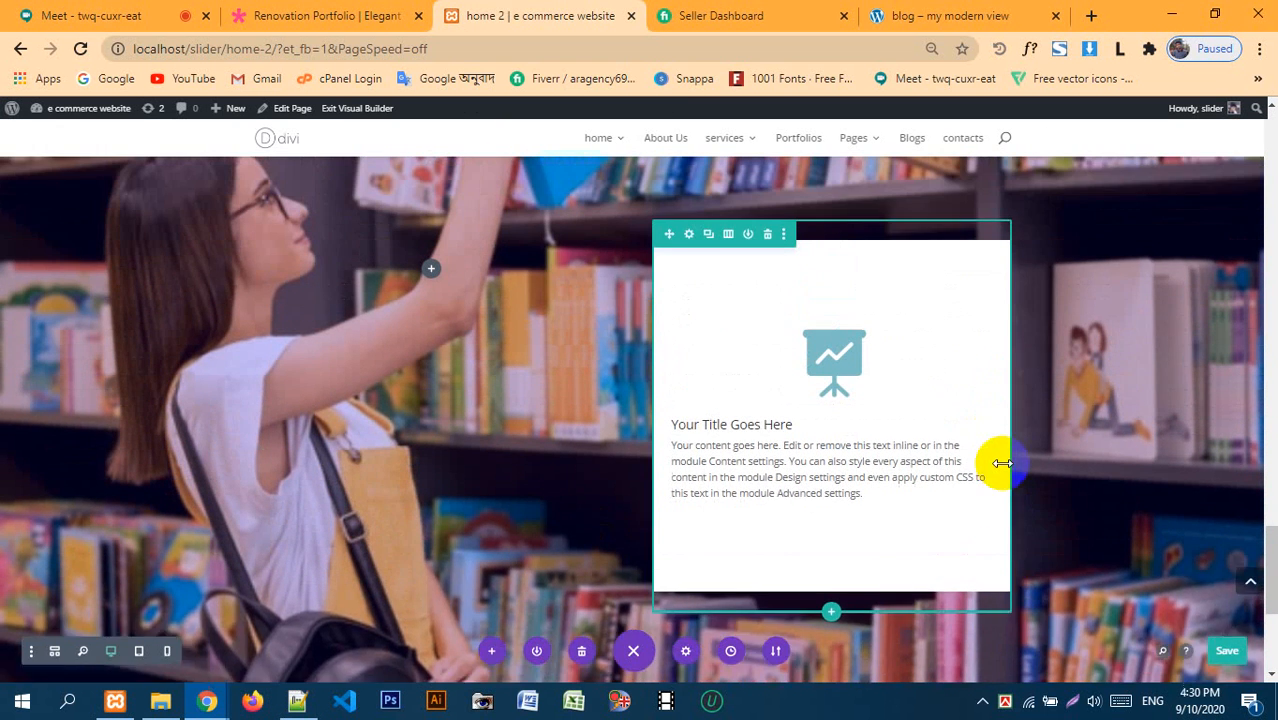
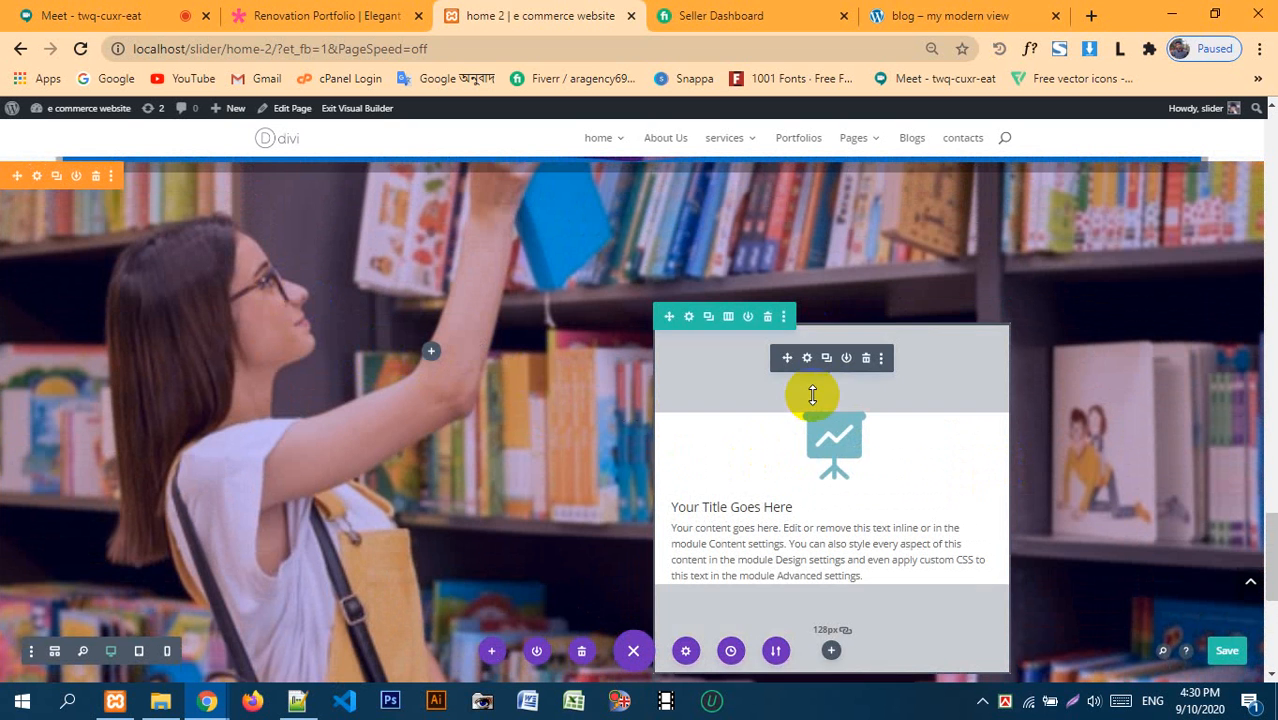
# - Add a Text module to the left column
pyautogui.click(429, 355)
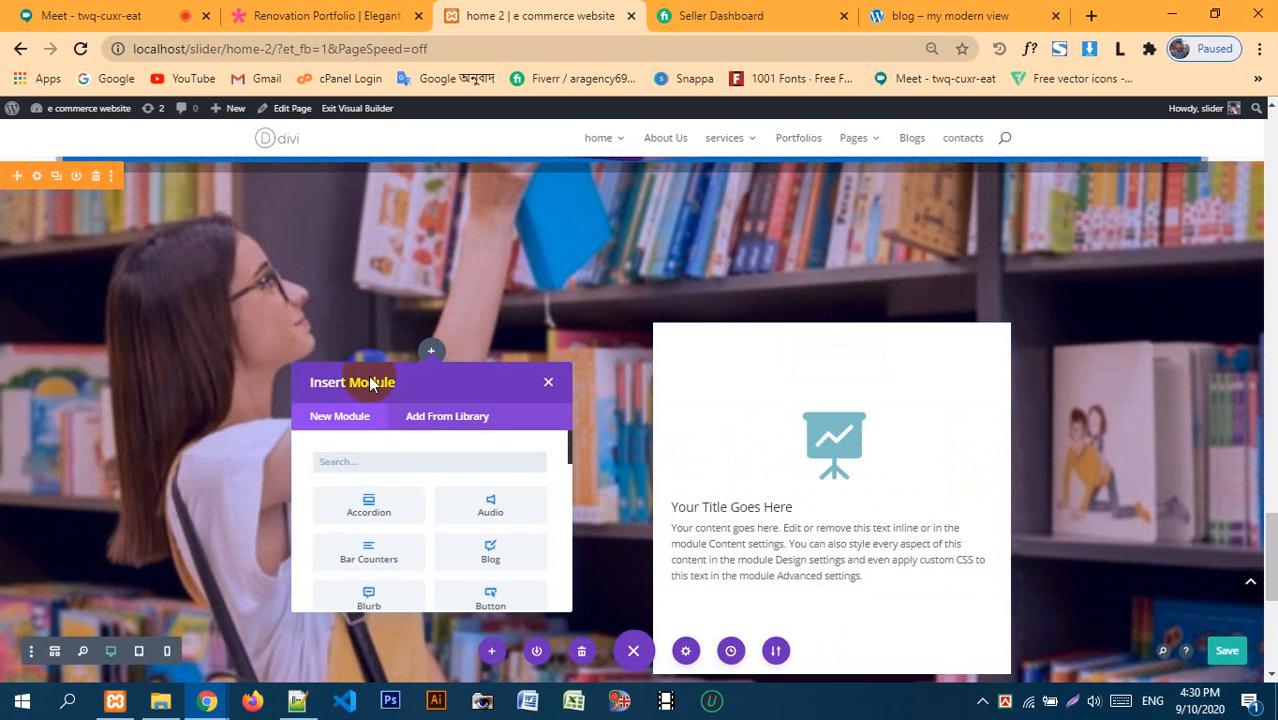
pyautogui.scroll(-5, 488, 515)
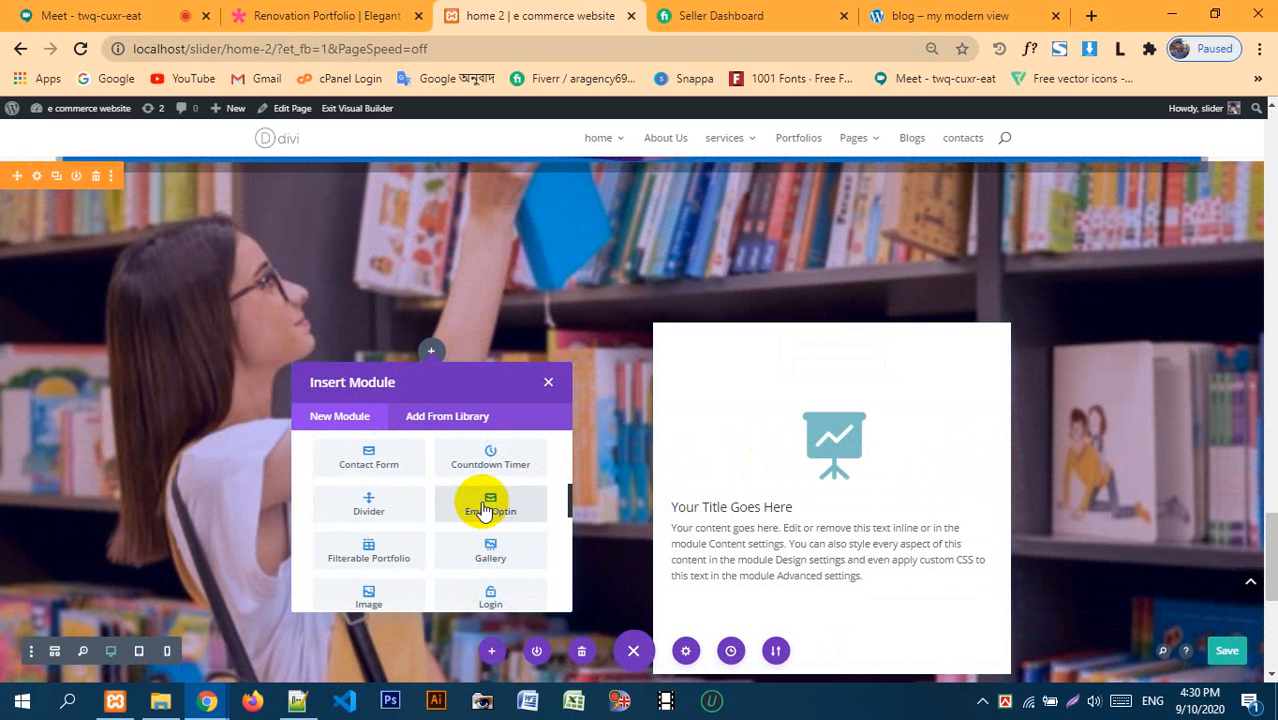
pyautogui.scroll(-6, 483, 510)
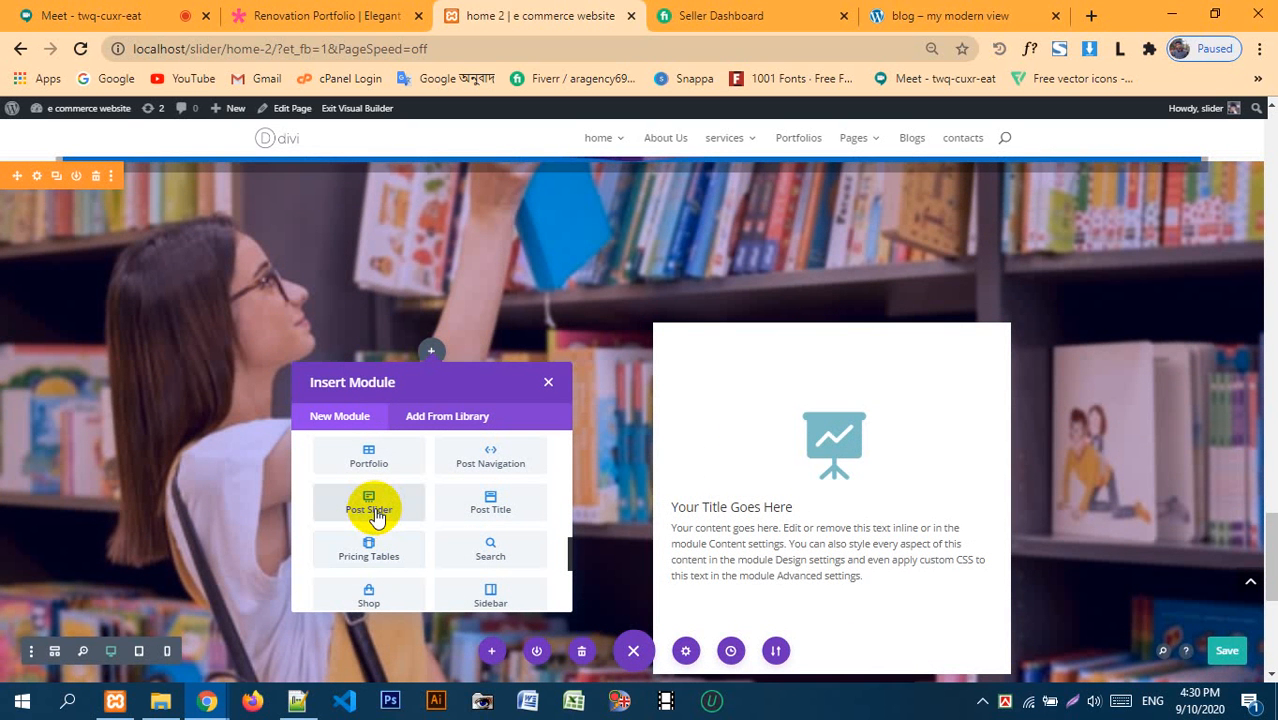
pyautogui.scroll(-2, 377, 517)
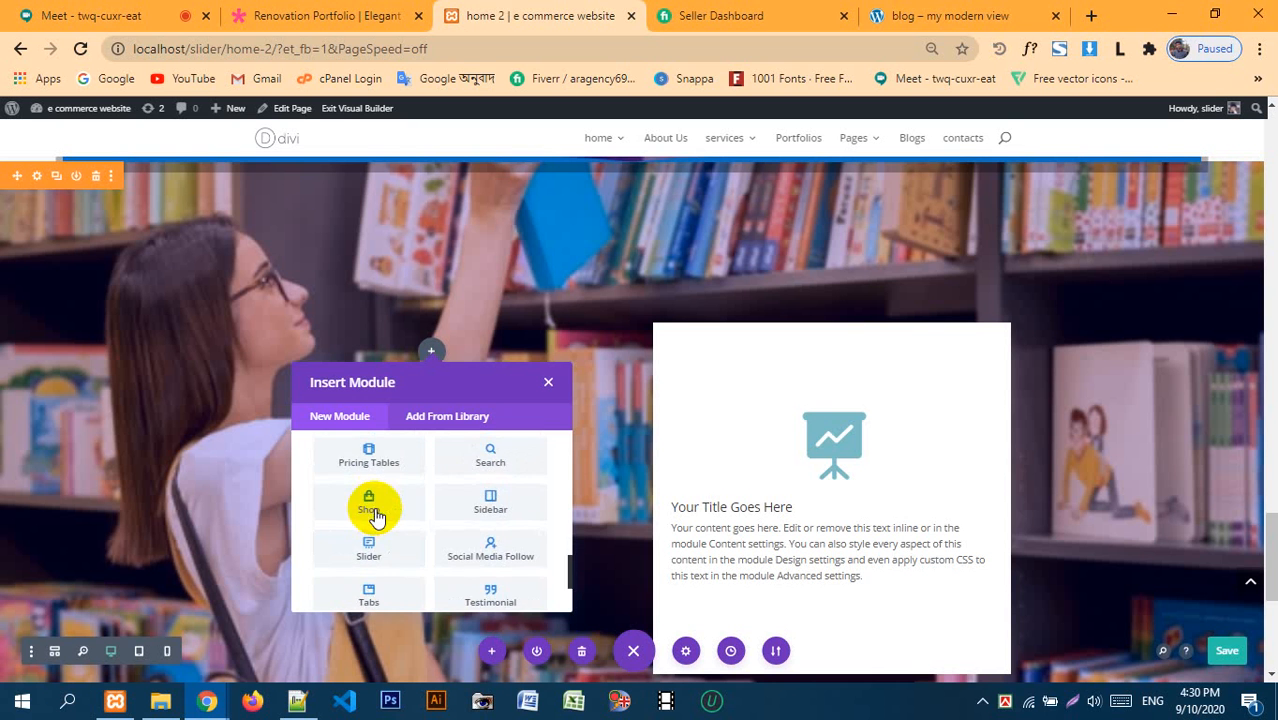
pyautogui.scroll(10, 372, 513)
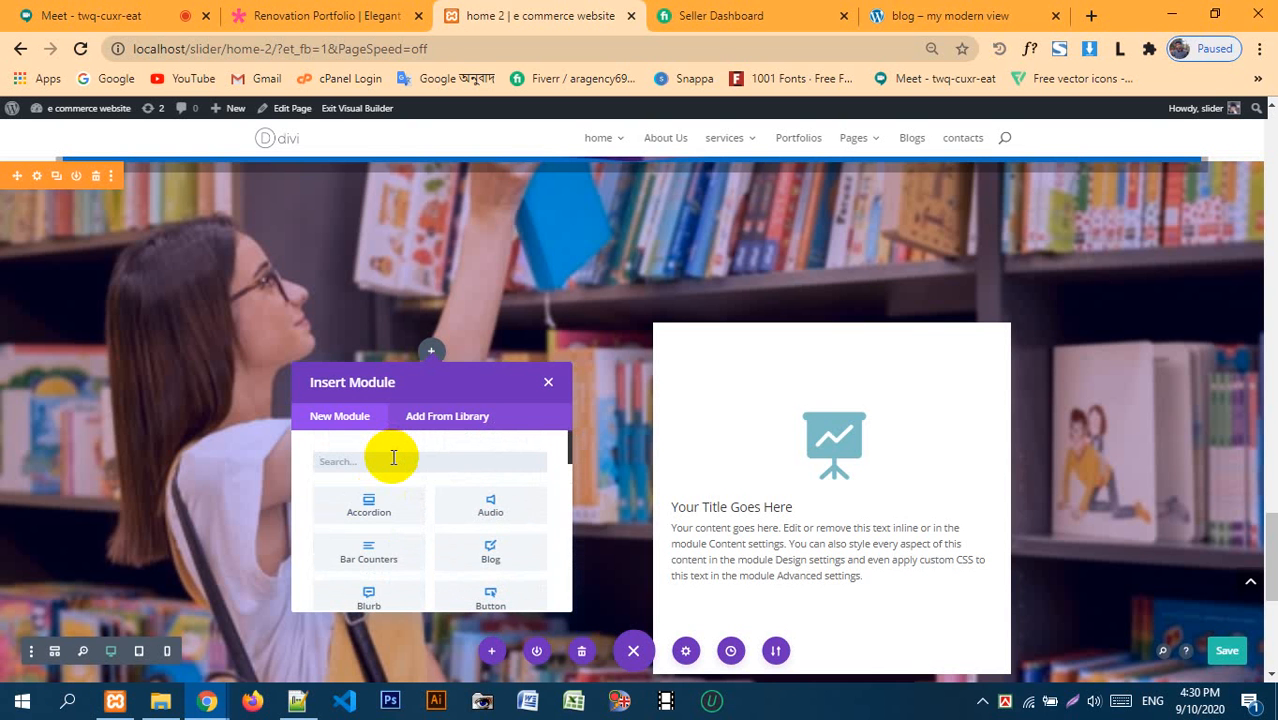
pyautogui.write('text')
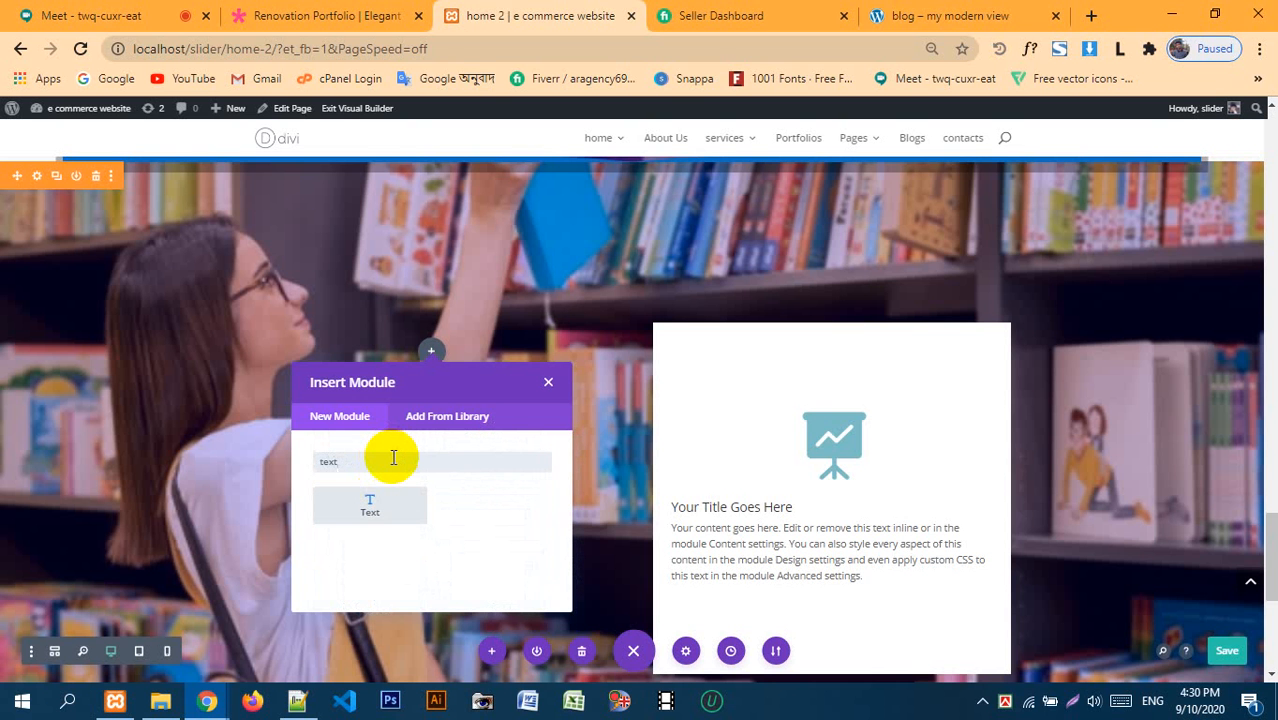
pyautogui.click(370, 506)
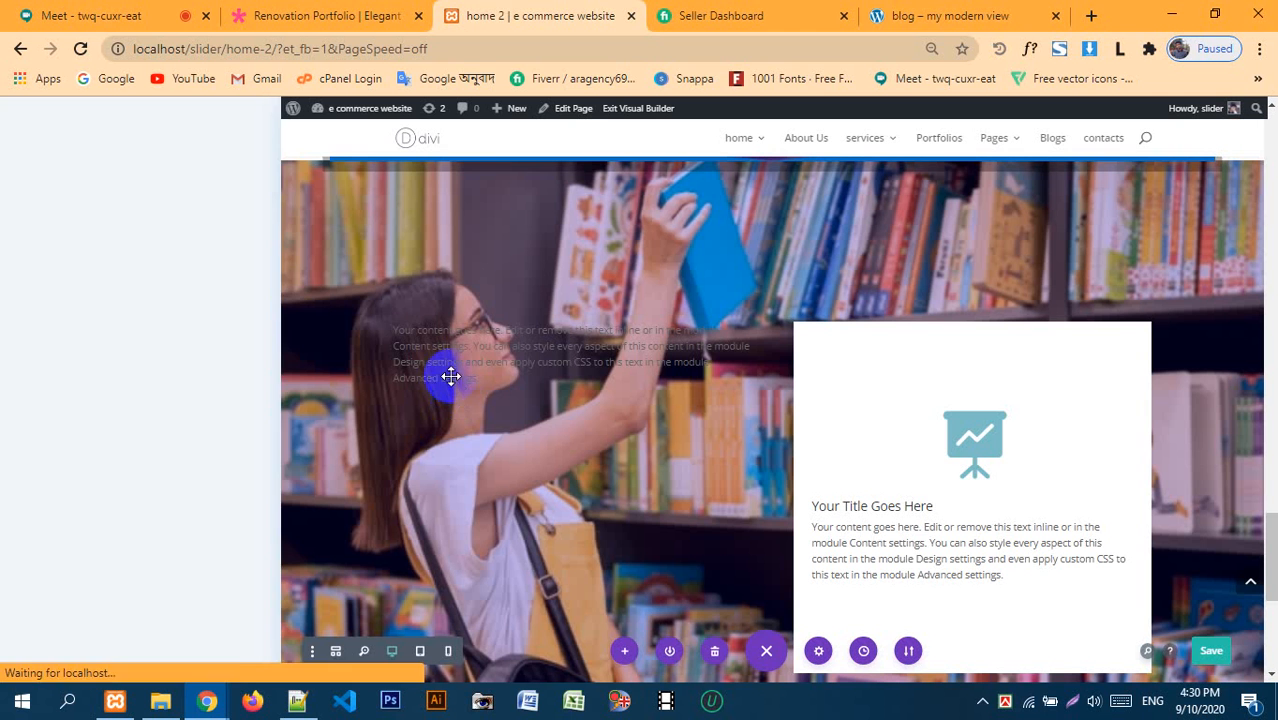
# - Trim the placeholder text to its first sentence and format it as Heading 1
pyautogui.click(207, 456)
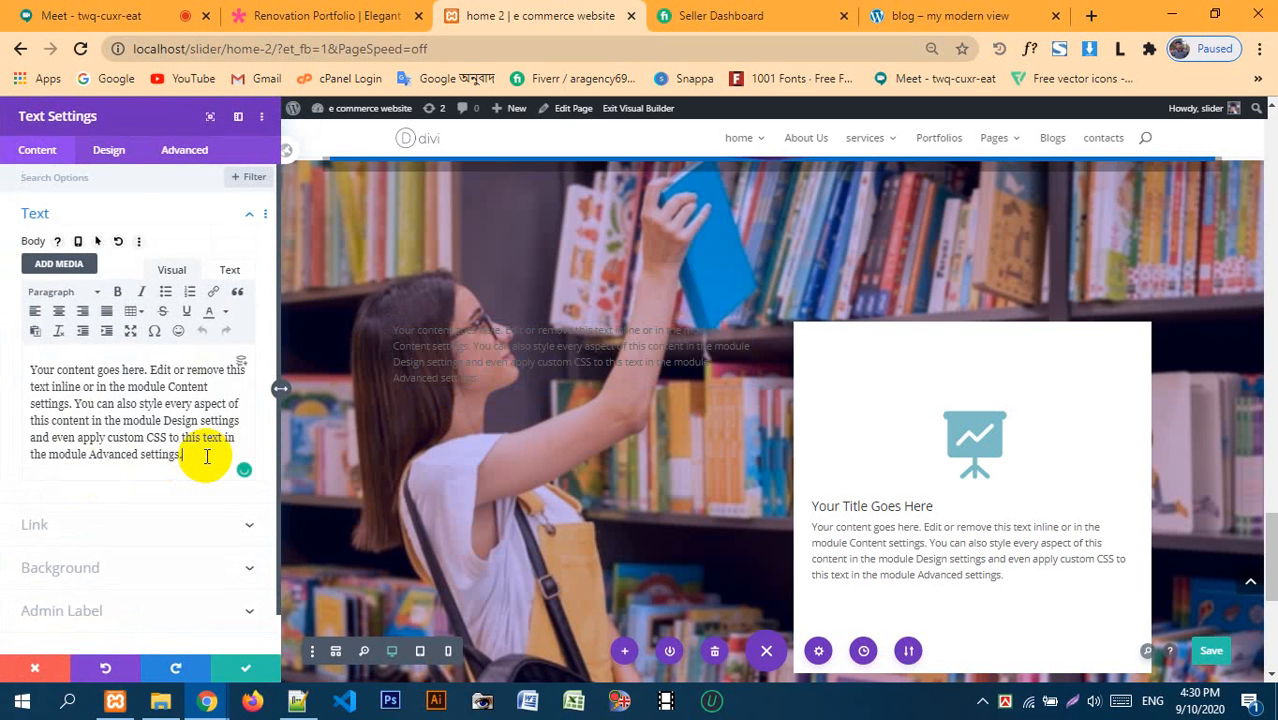
pyautogui.hotkey('ctrl', 'a')
pyautogui.moveTo(189, 457); pyautogui.dragTo(180, 383)
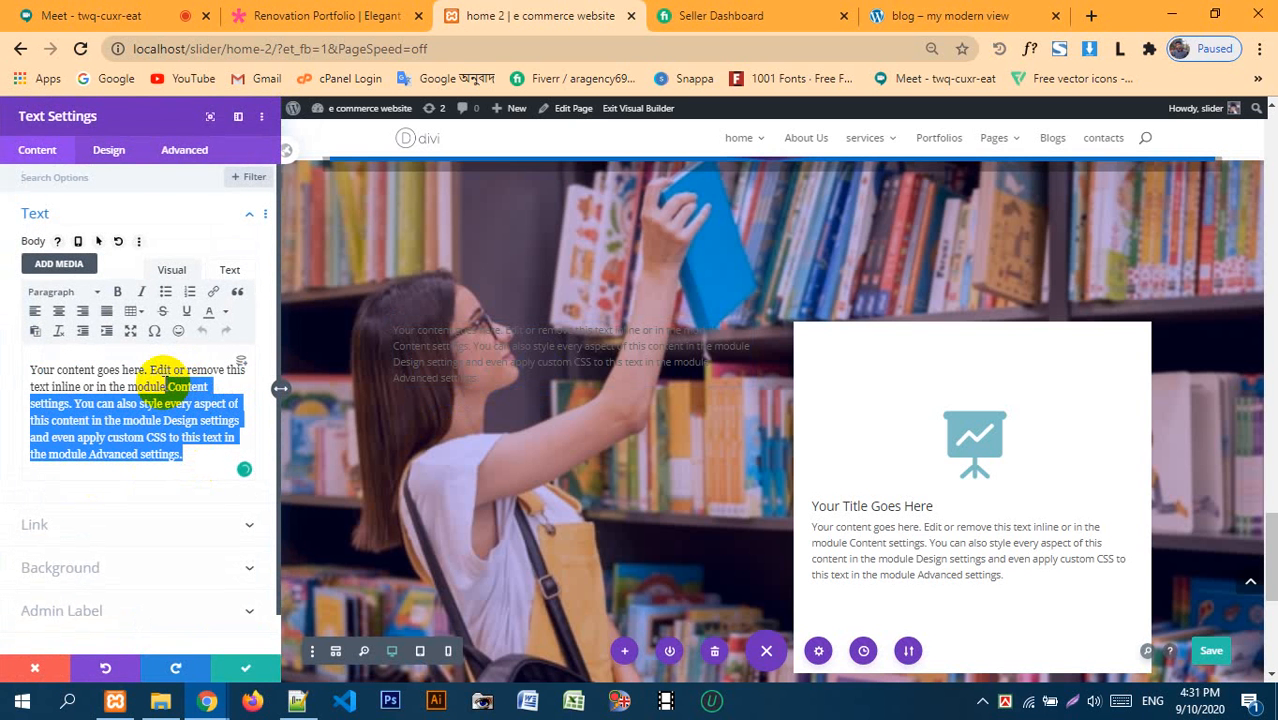
pyautogui.press('BackSpace')
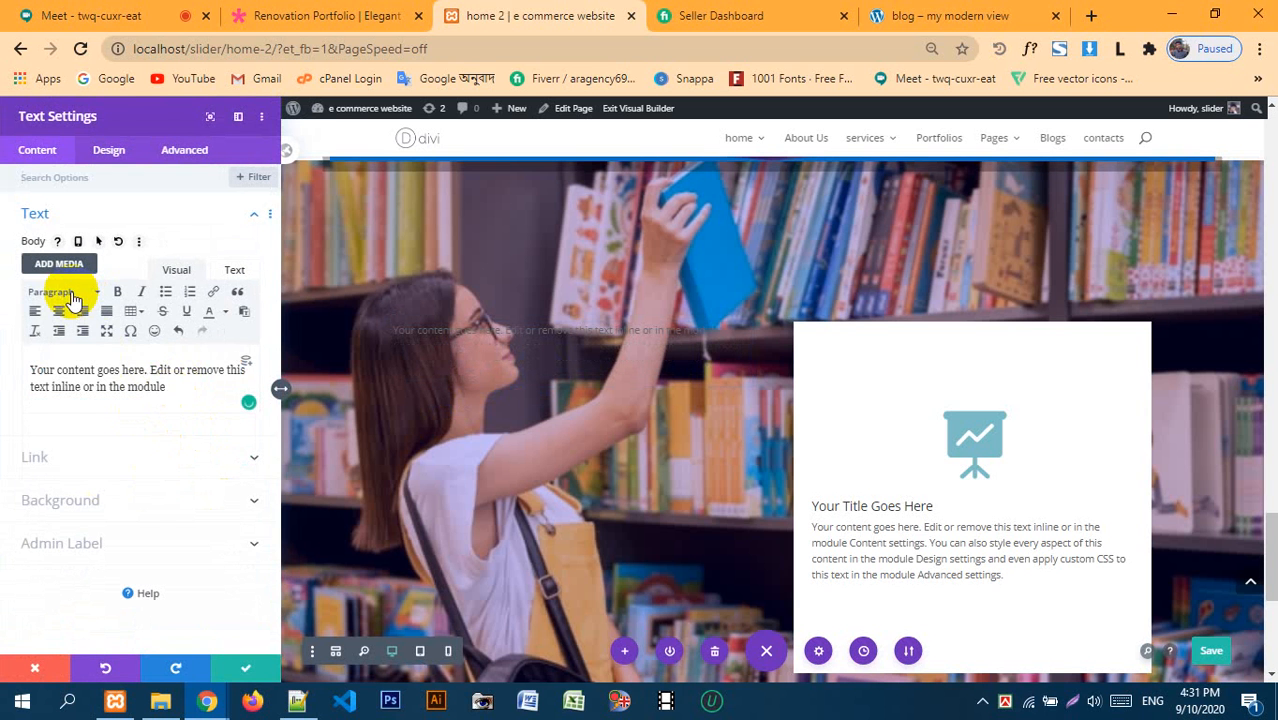
pyautogui.click(70, 292)
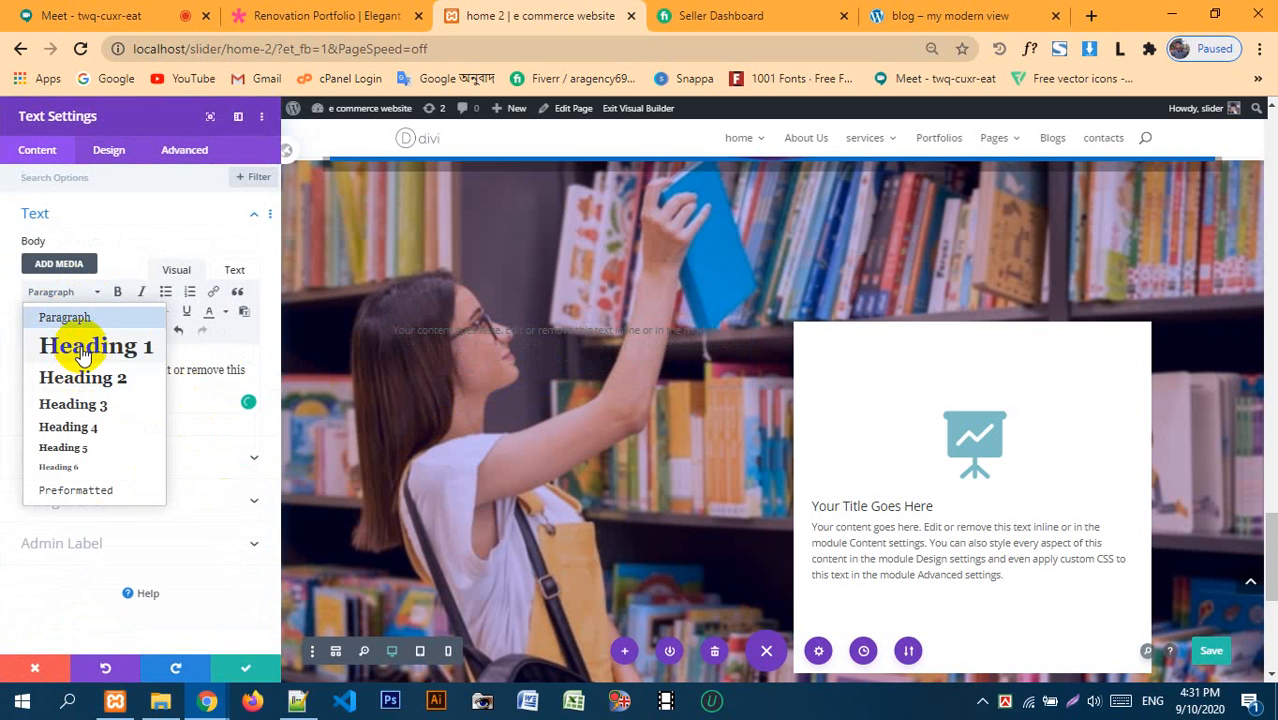
pyautogui.click(83, 350)
pyautogui.click(153, 502)
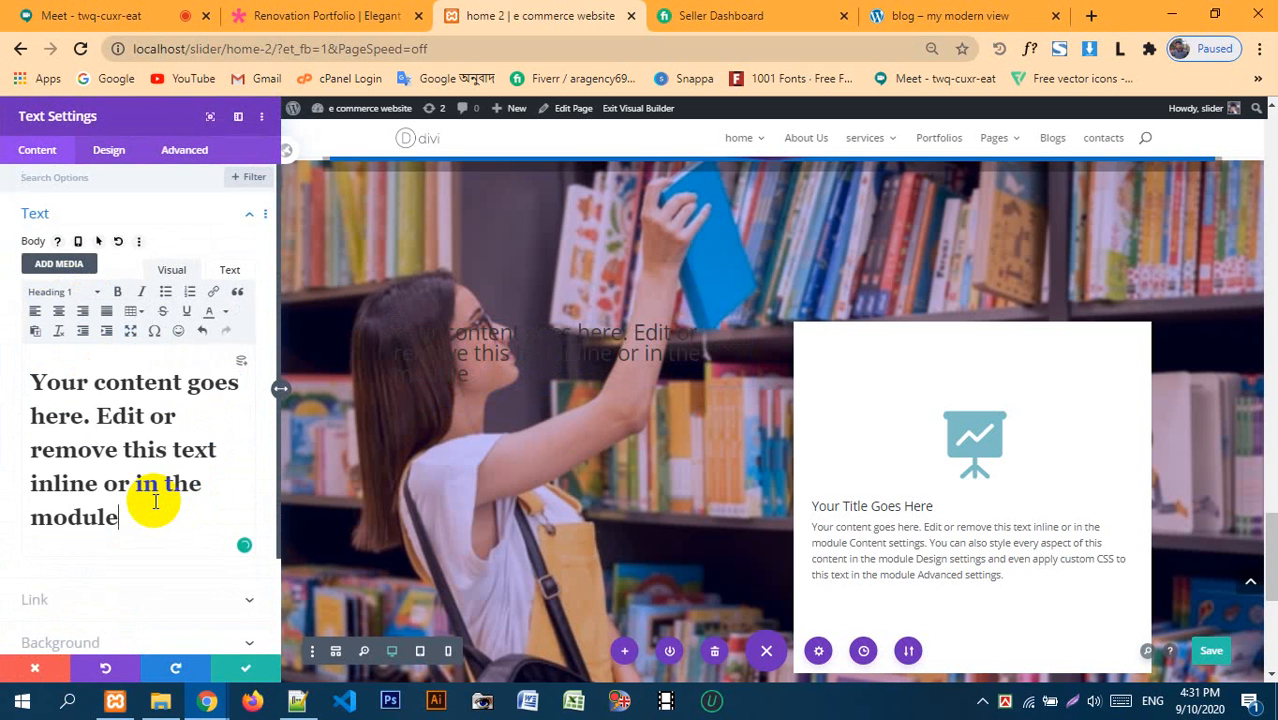
# - Style the heading text Bold, 36px, 1.1em line height and white, then save
pyautogui.click(109, 155)
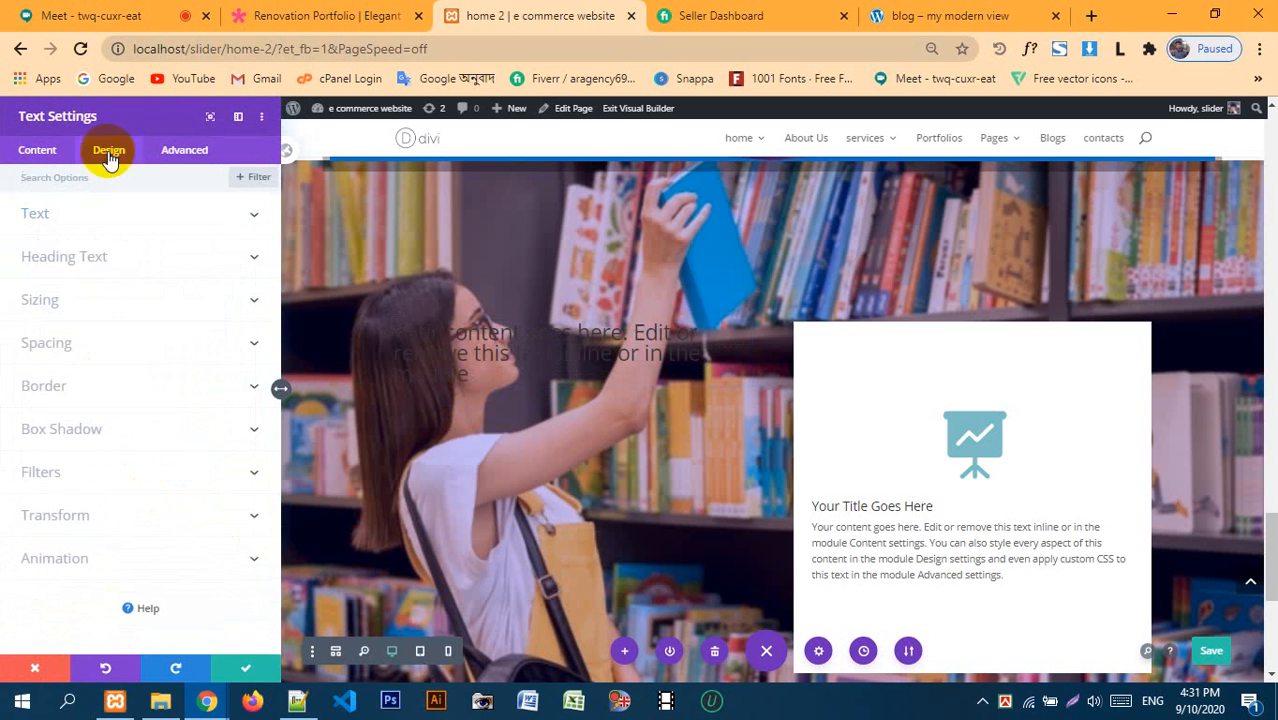
pyautogui.click(97, 262)
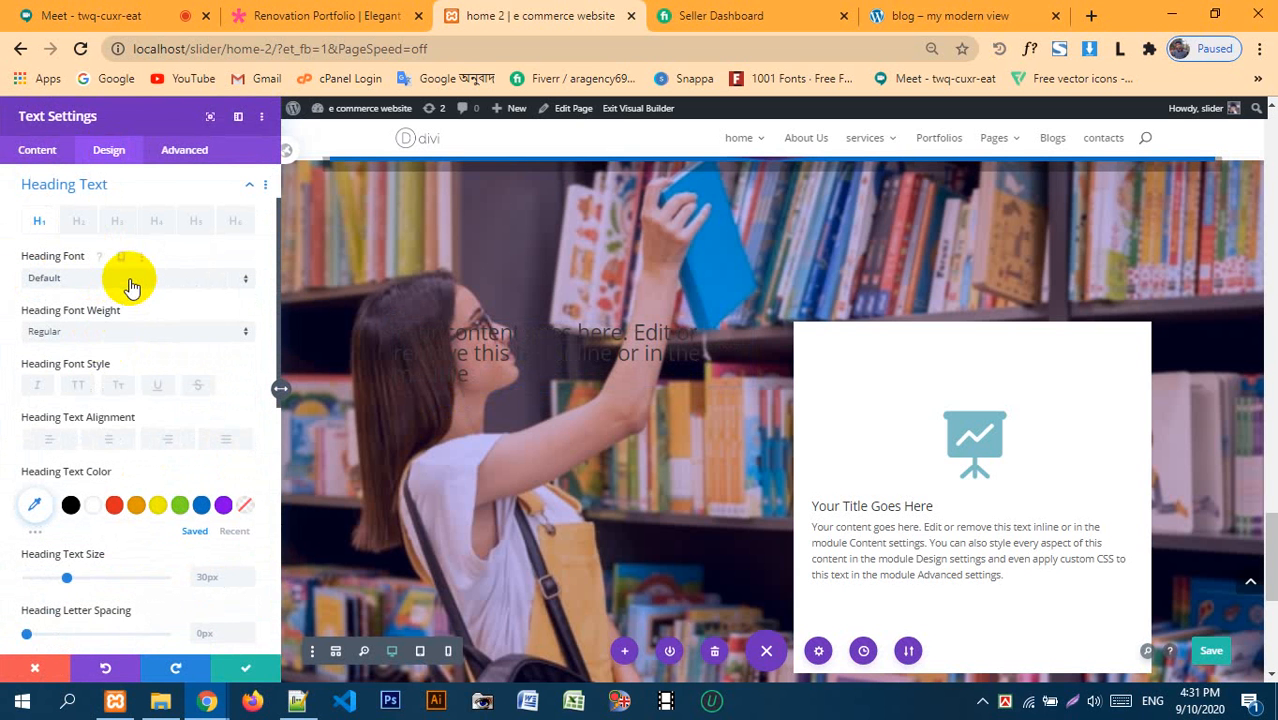
pyautogui.click(123, 334)
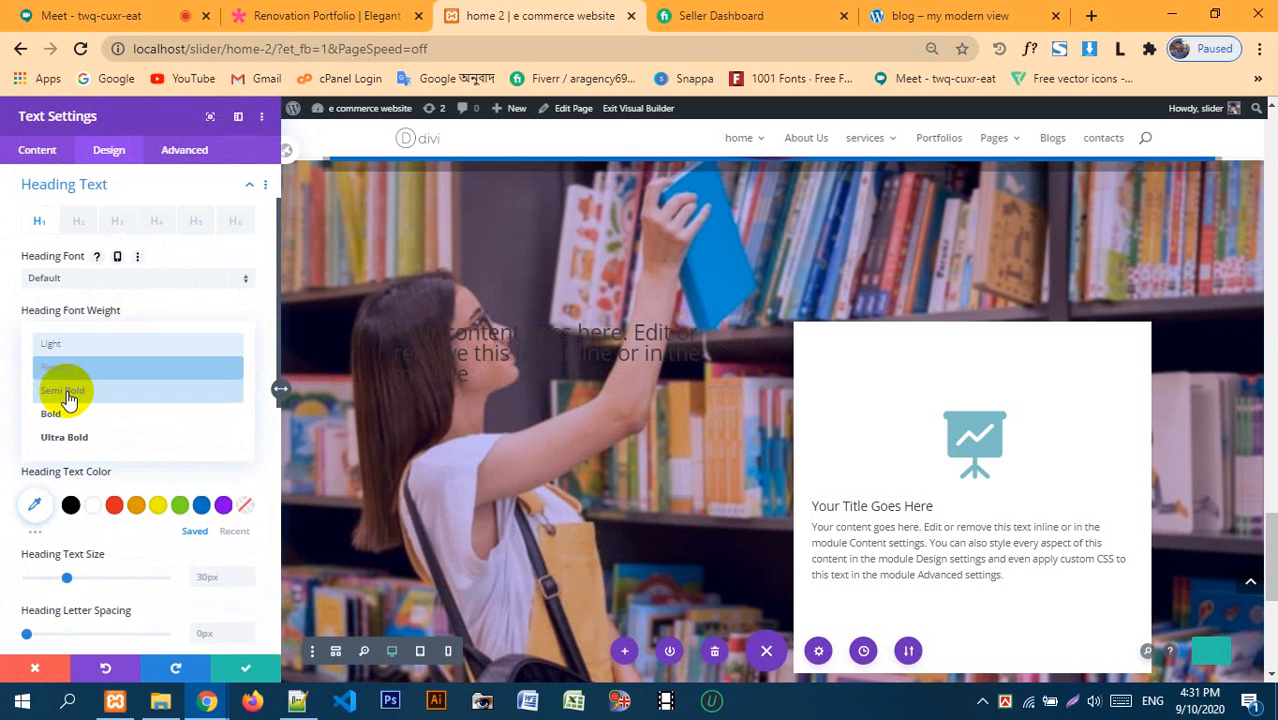
pyautogui.click(62, 420)
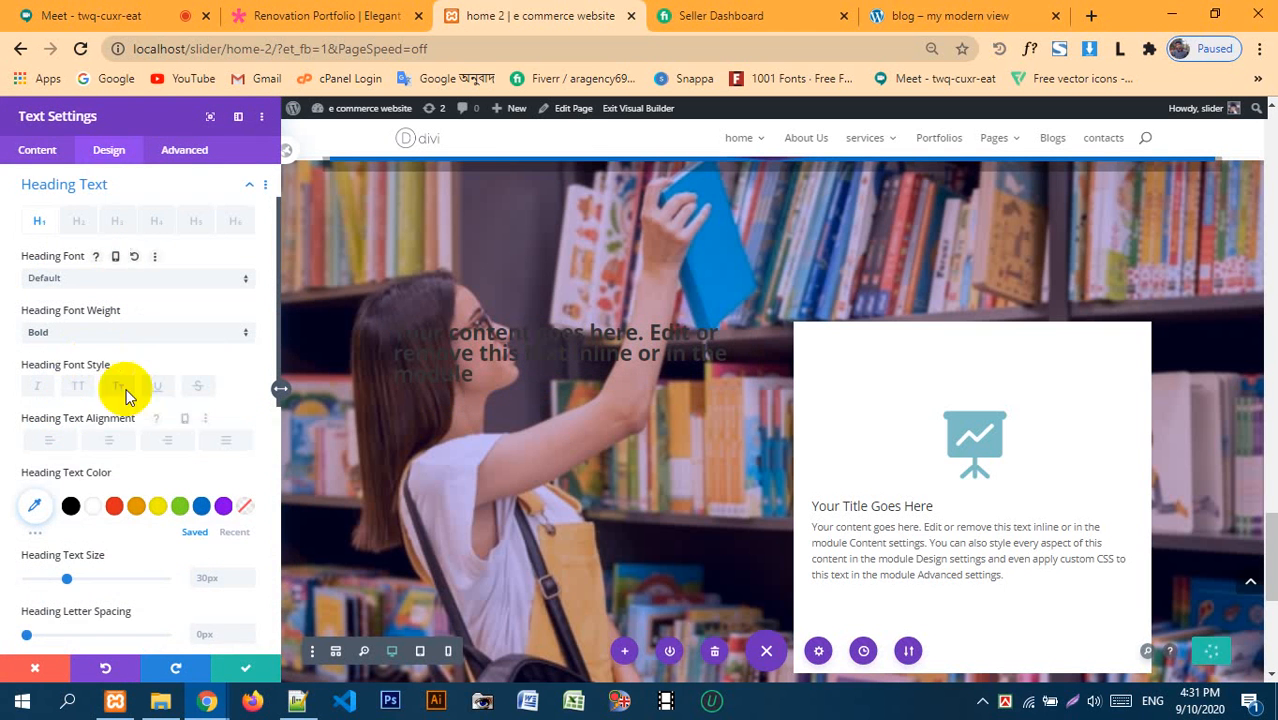
pyautogui.scroll(-1, 133, 388)
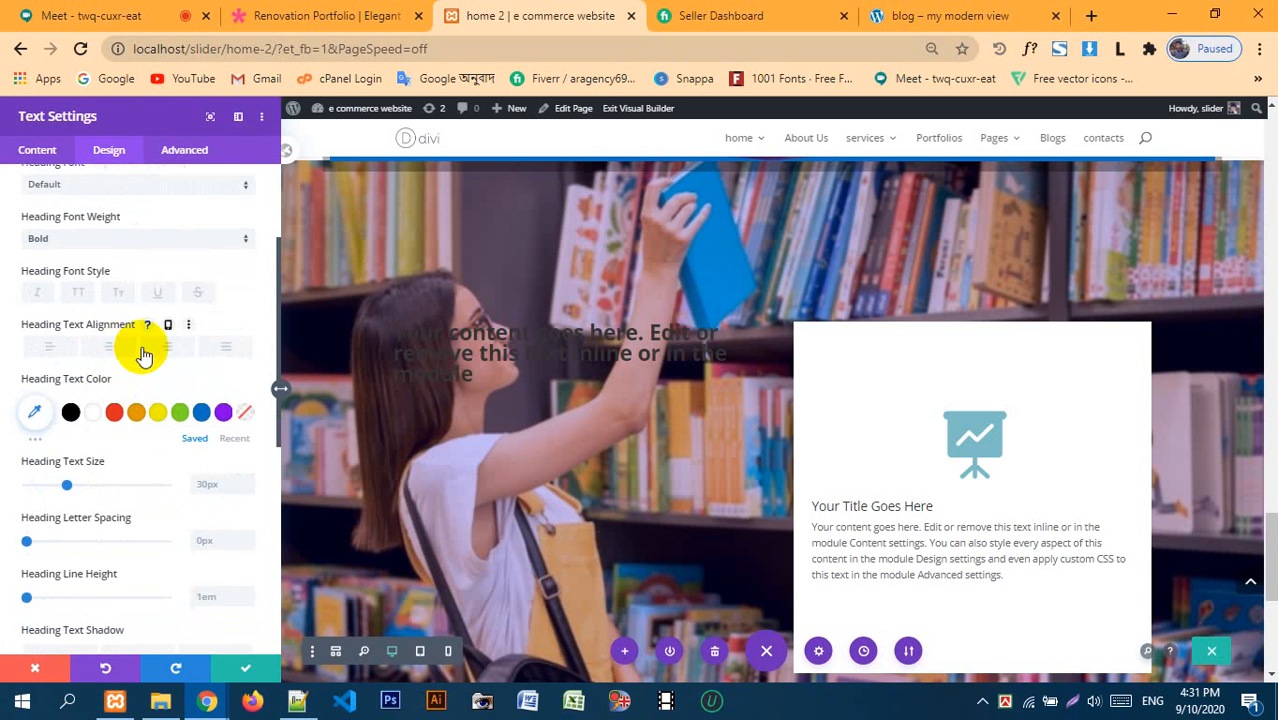
pyautogui.scroll(-1, 126, 360)
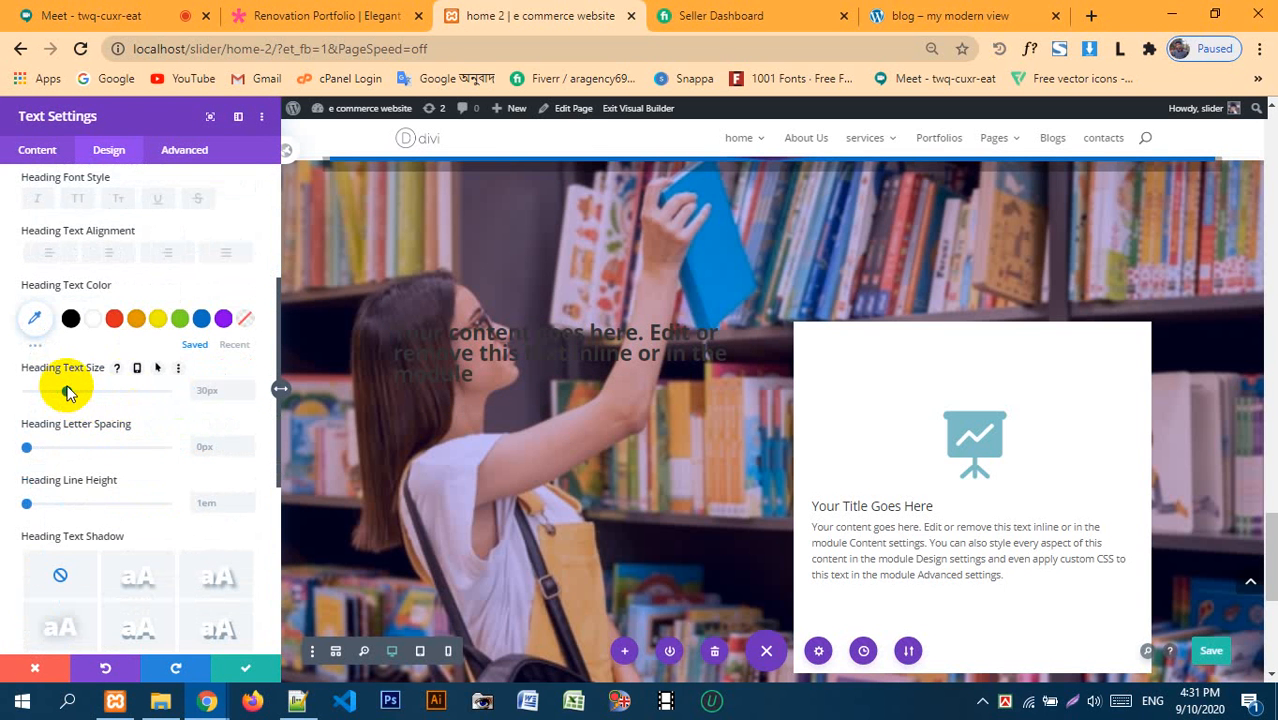
pyautogui.moveTo(65, 393); pyautogui.dragTo(76, 396)
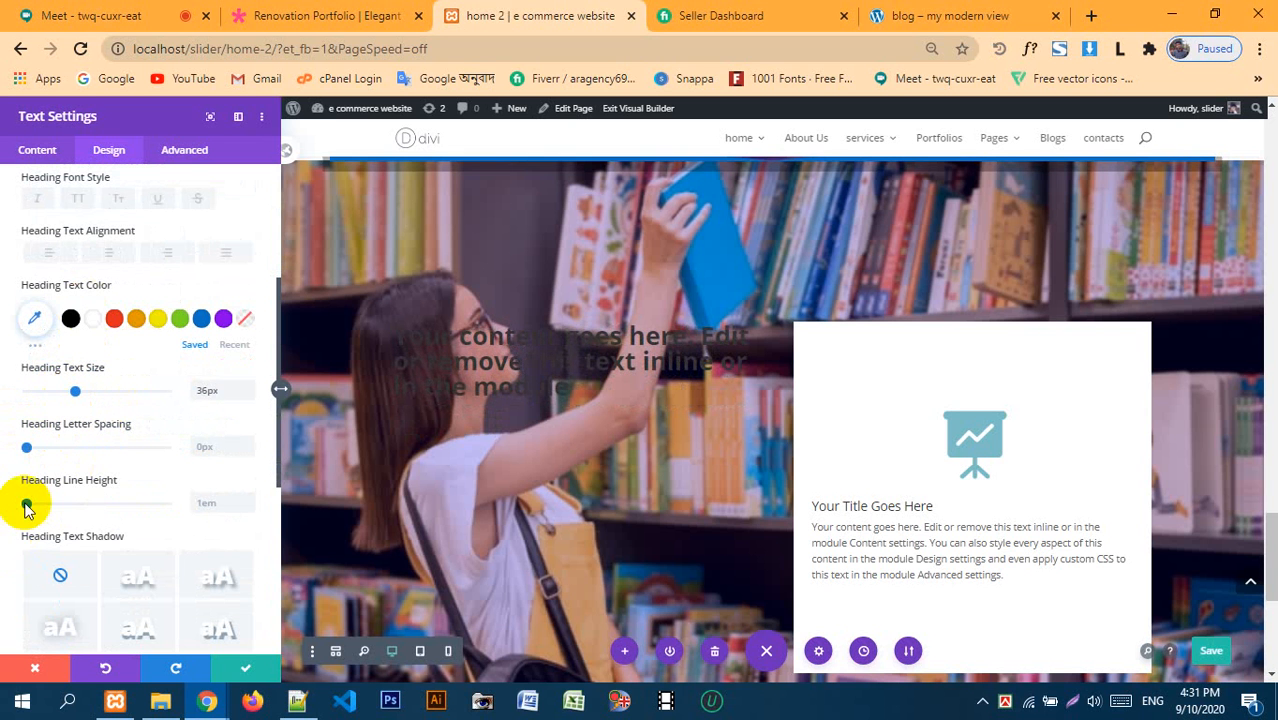
pyautogui.moveTo(30, 507); pyautogui.dragTo(31, 507)
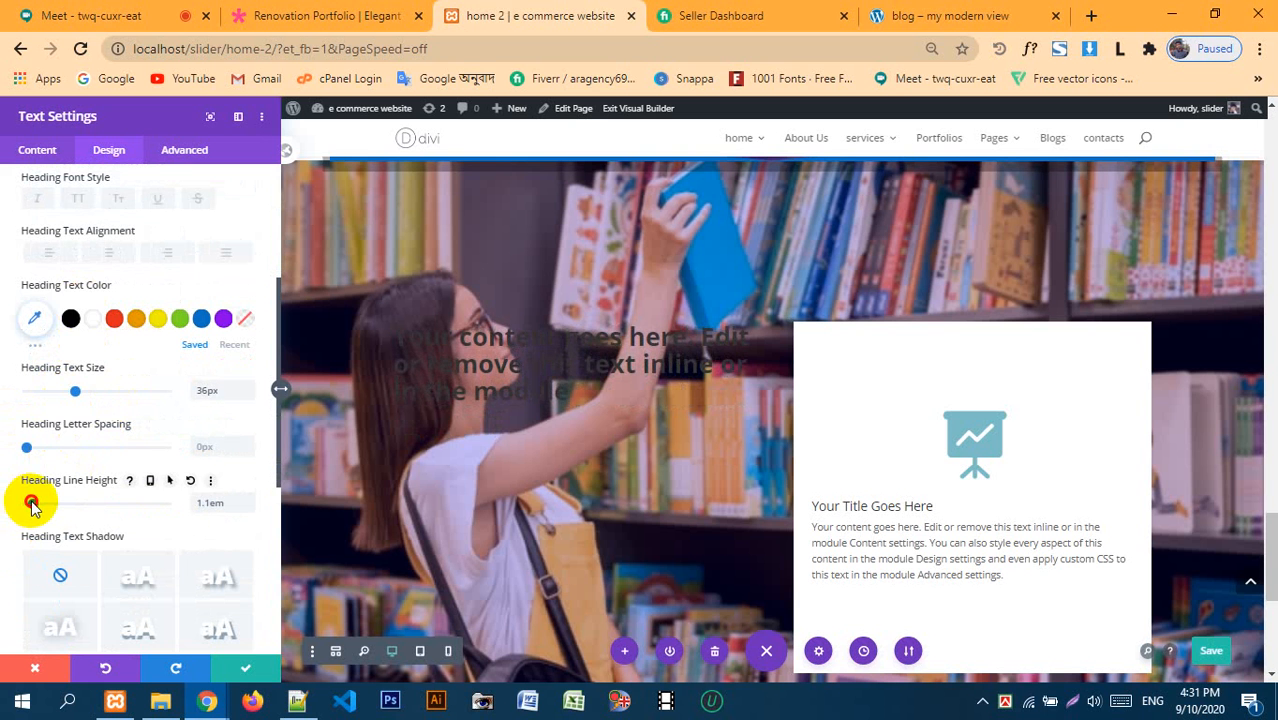
pyautogui.click(92, 318)
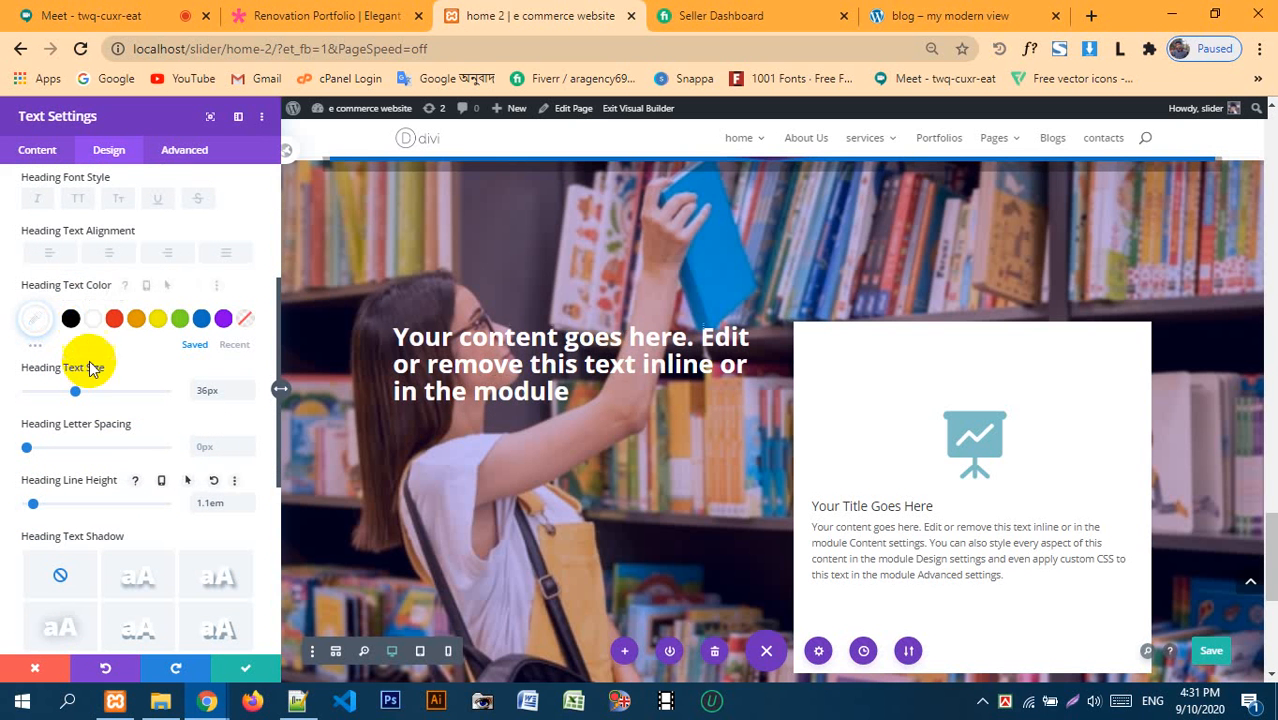
pyautogui.click(231, 667)
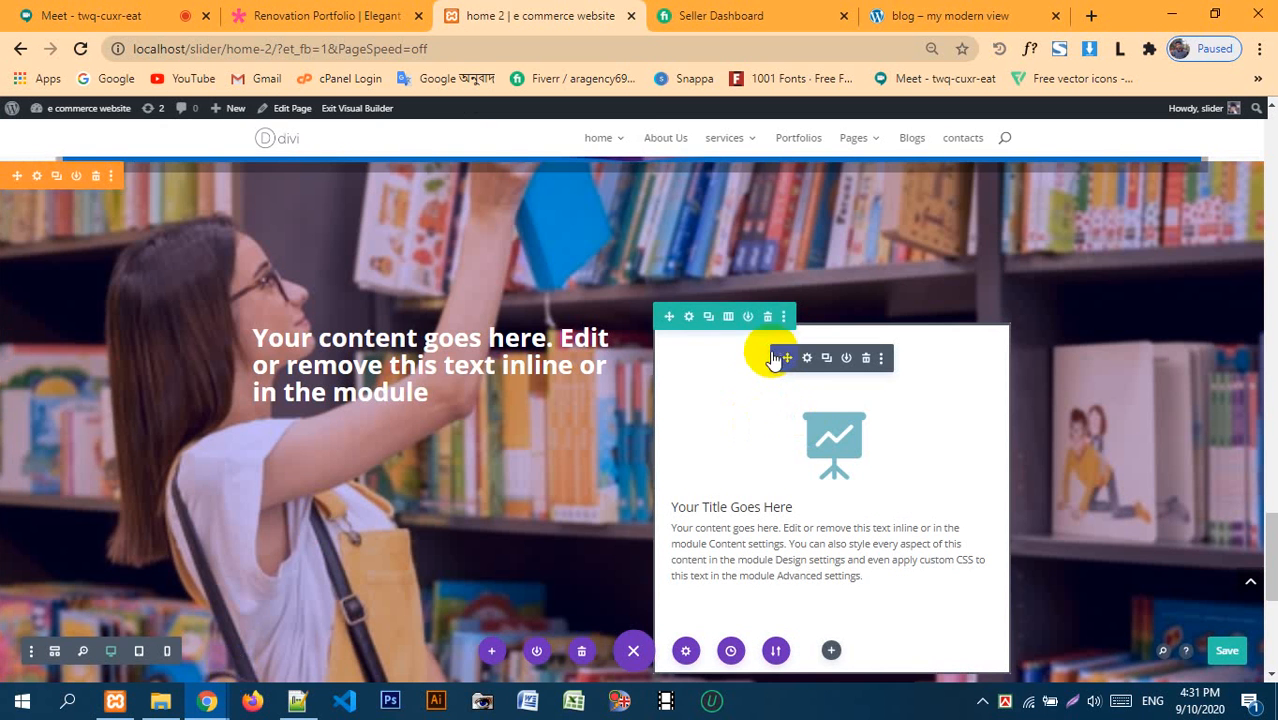
# - Give the blurb card a blue background
pyautogui.click(807, 358)
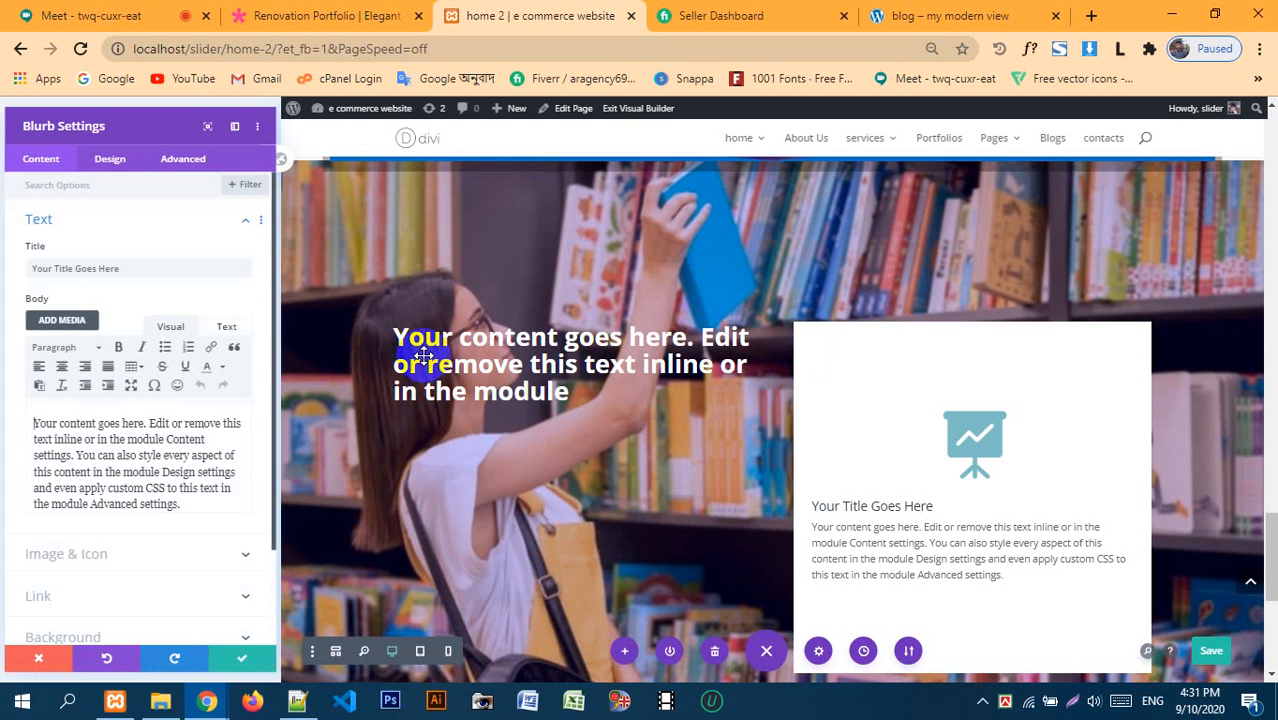
pyautogui.click(50, 212)
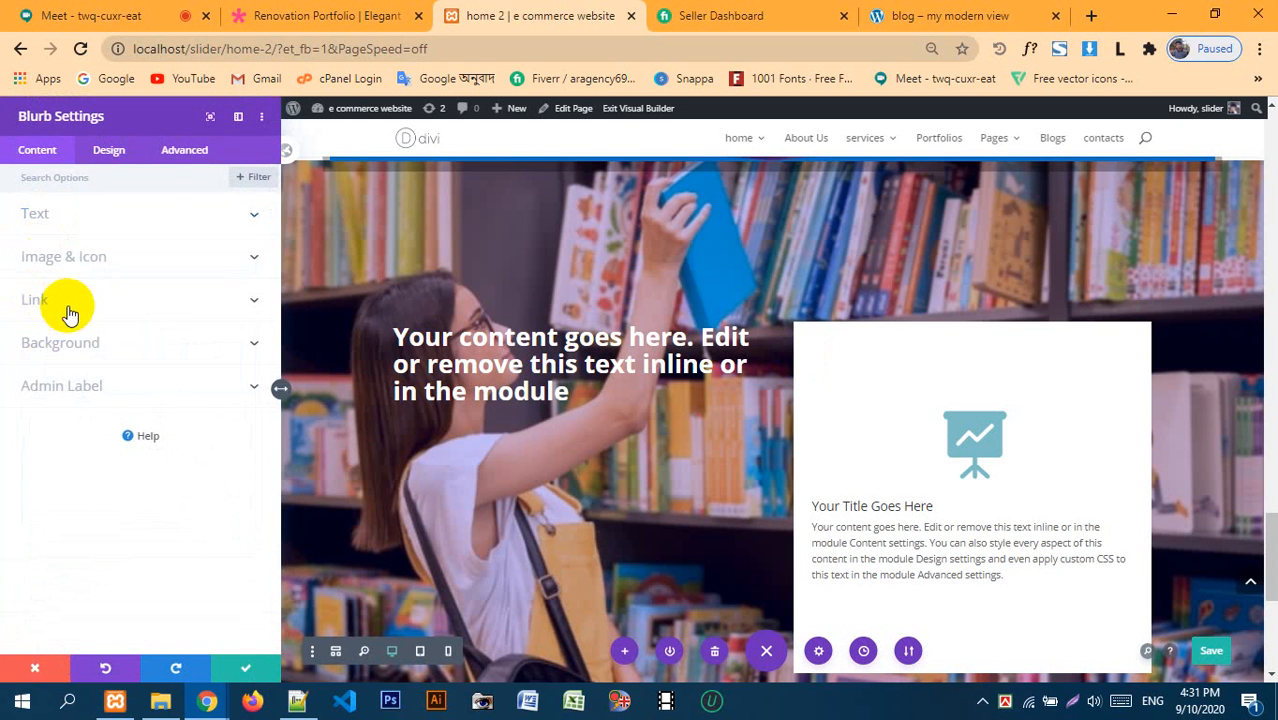
pyautogui.click(88, 345)
pyautogui.click(108, 402)
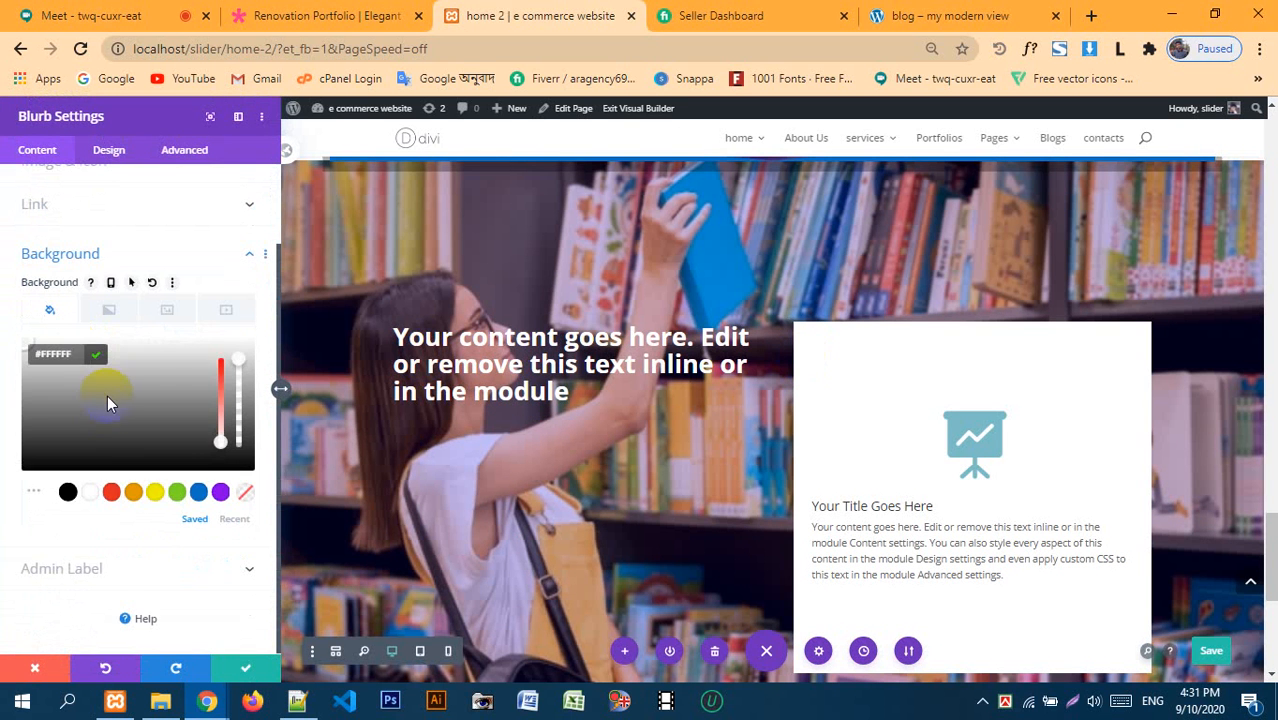
pyautogui.click(198, 491)
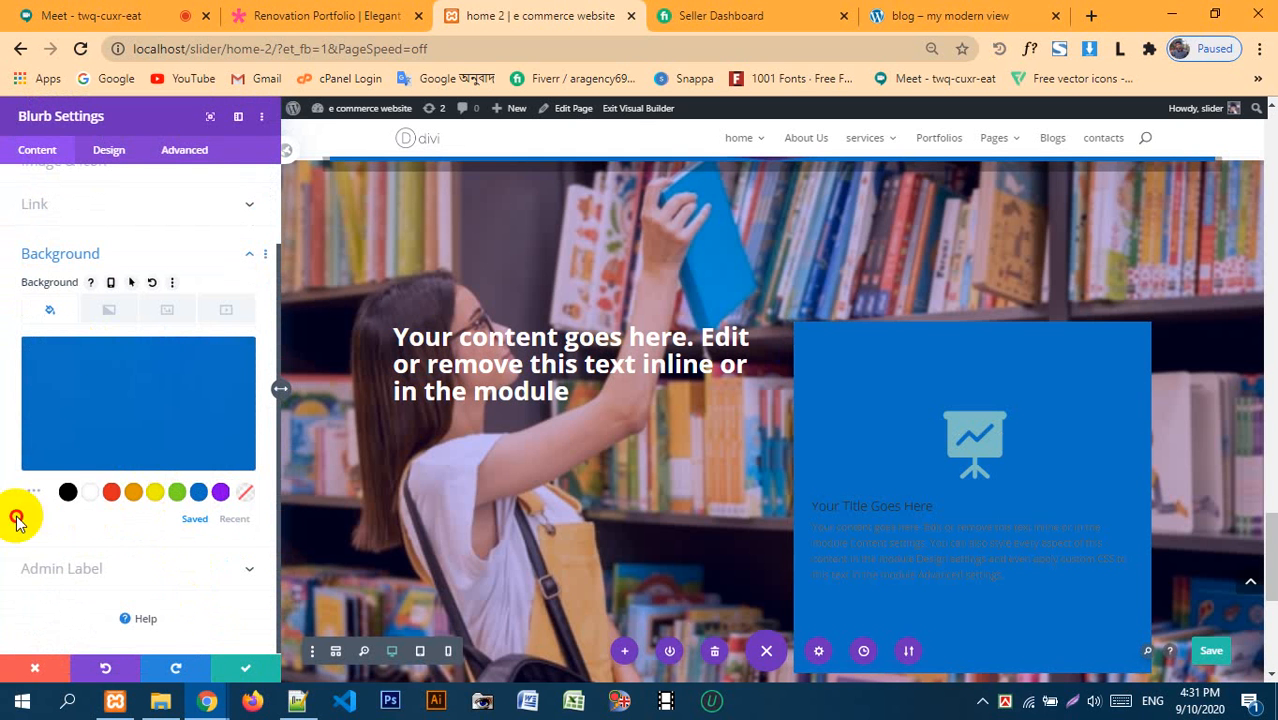
# - Set the blurb's text colour to Light and save its settings
pyautogui.click(105, 152)
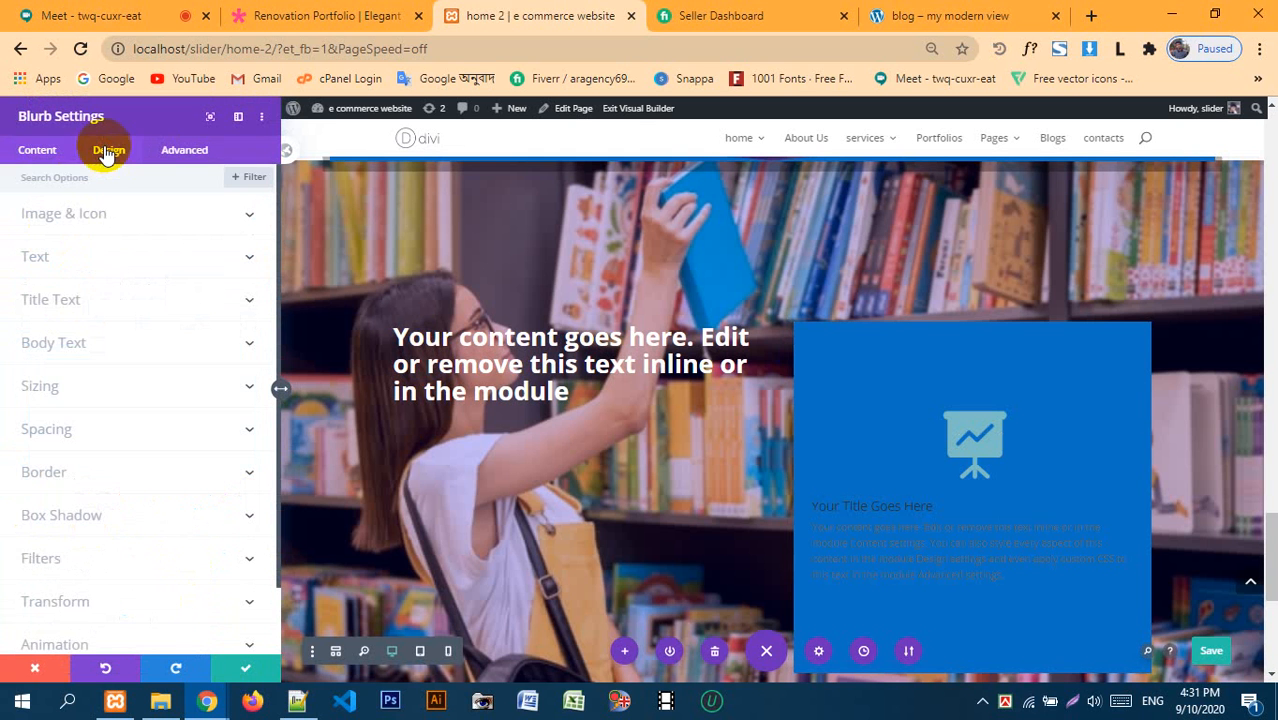
pyautogui.click(100, 256)
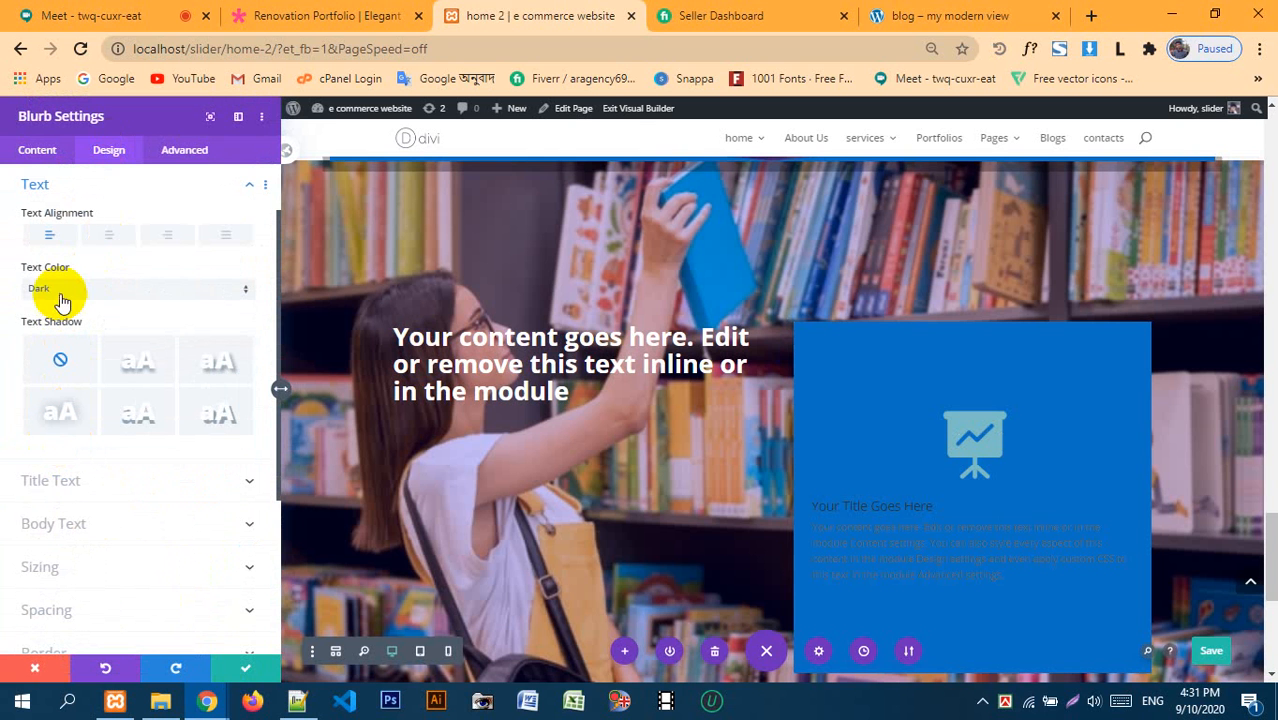
pyautogui.click(62, 300)
pyautogui.click(59, 327)
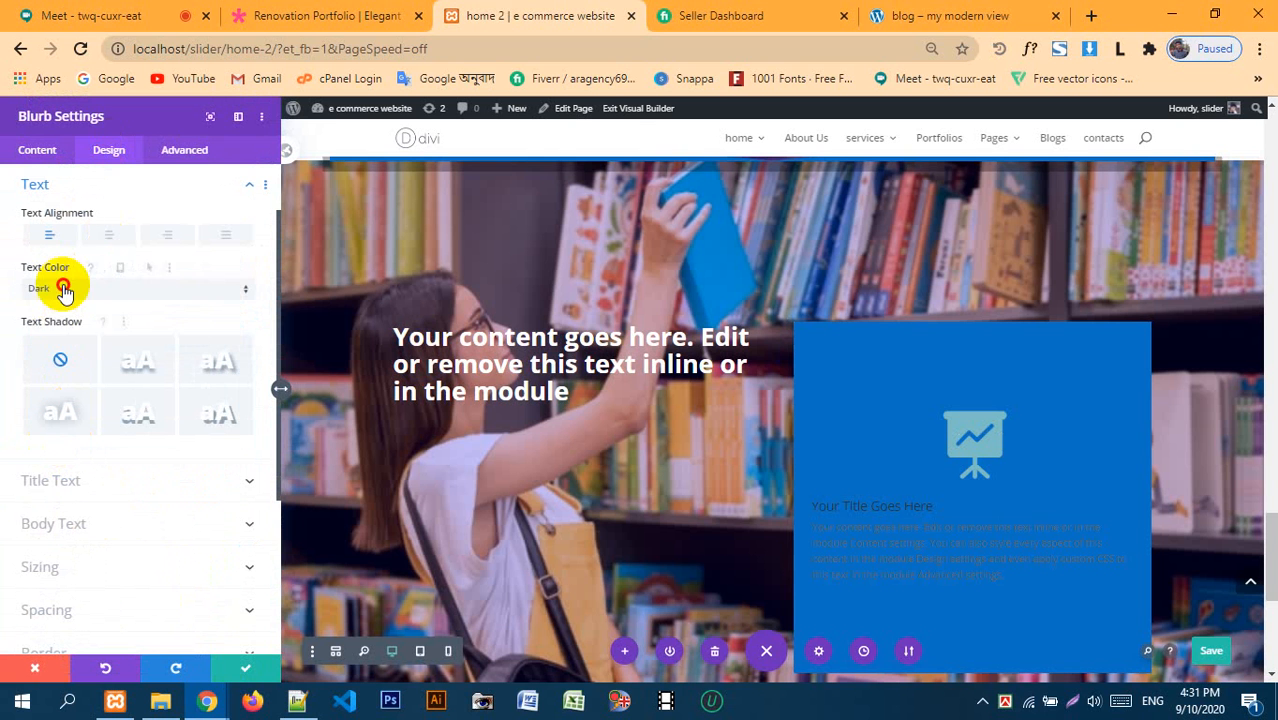
pyautogui.click(63, 293)
pyautogui.click(62, 303)
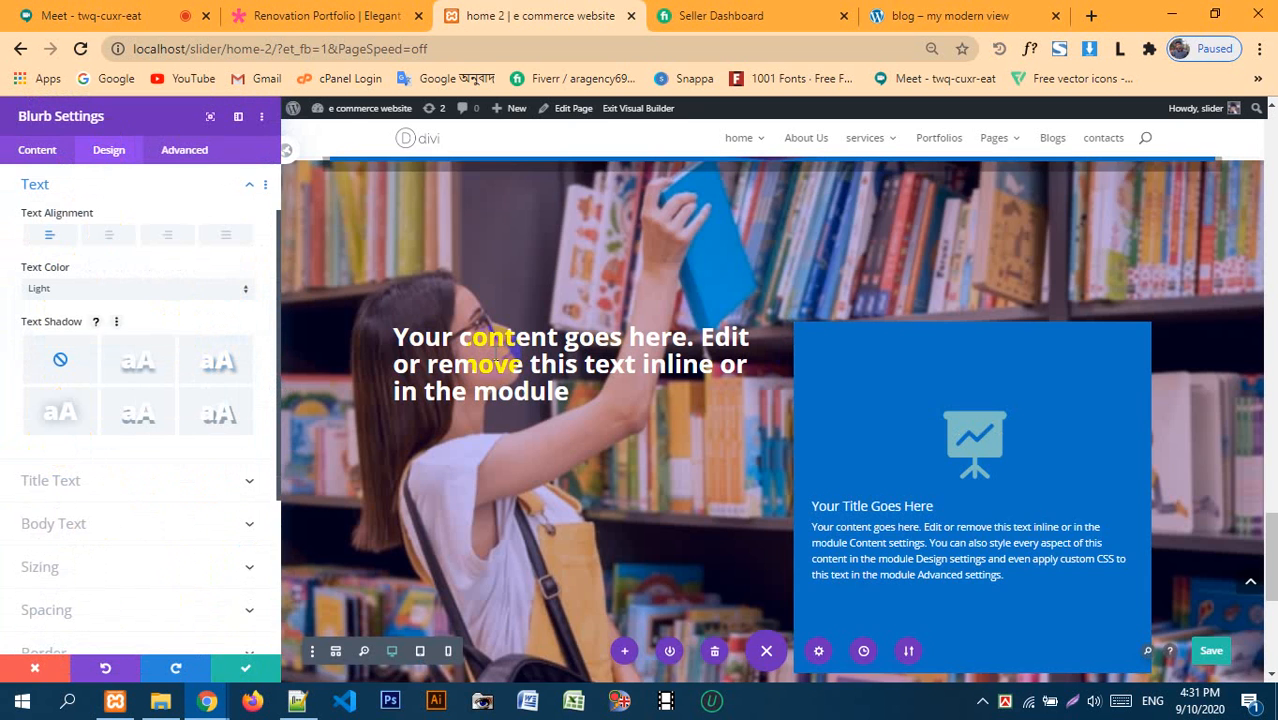
pyautogui.scroll(-1, 470, 345)
pyautogui.click(246, 668)
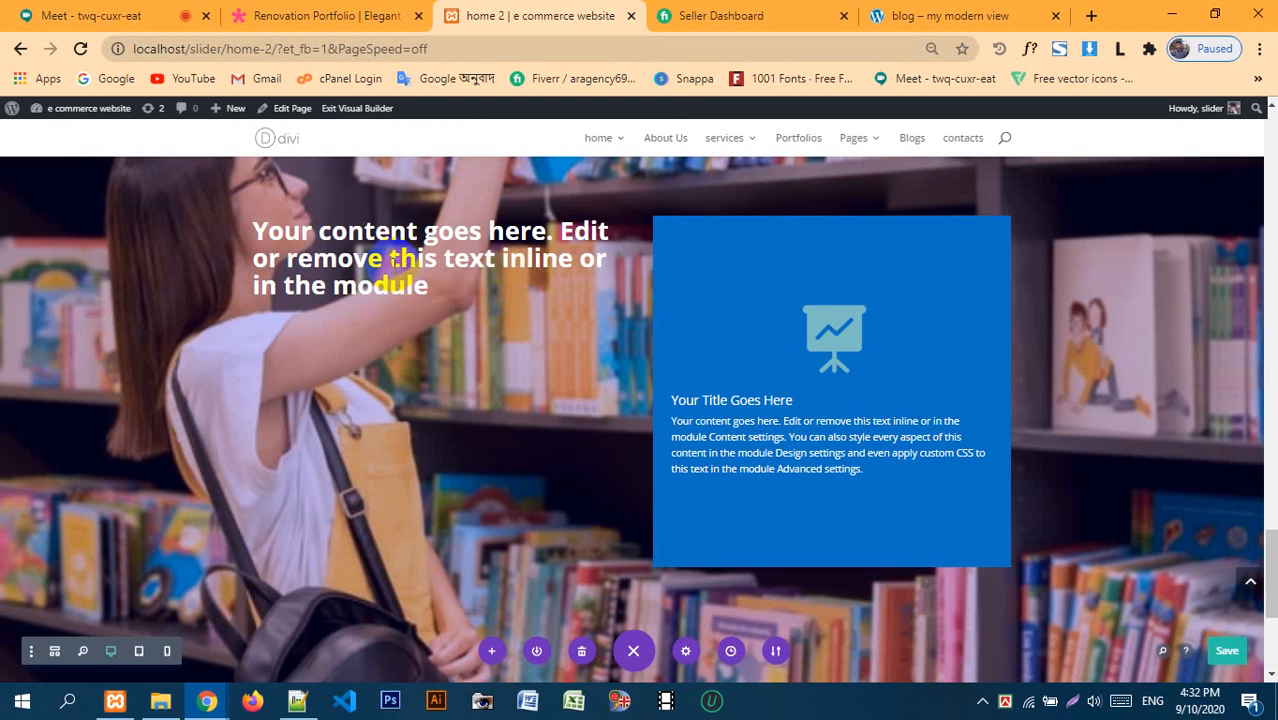
# - Set the headline text module's Sizing width to 150% and save
pyautogui.scroll(1, 427, 325)
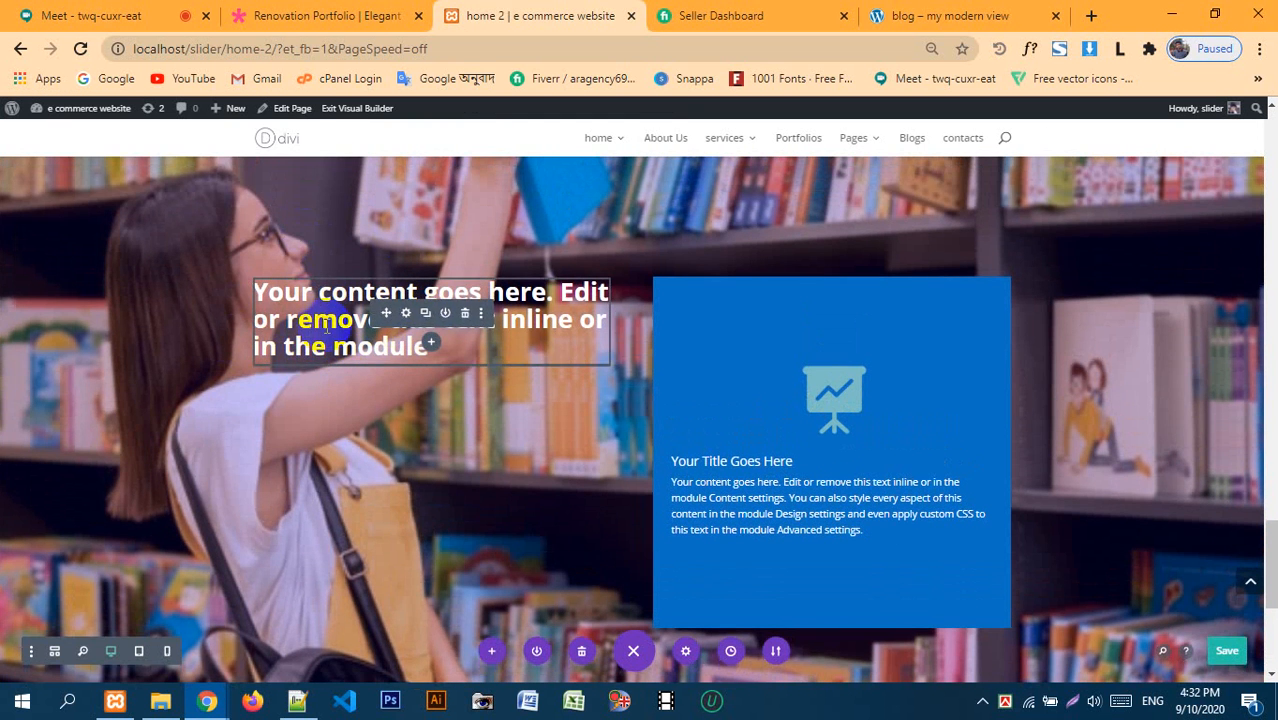
pyautogui.click(406, 316)
pyautogui.click(110, 155)
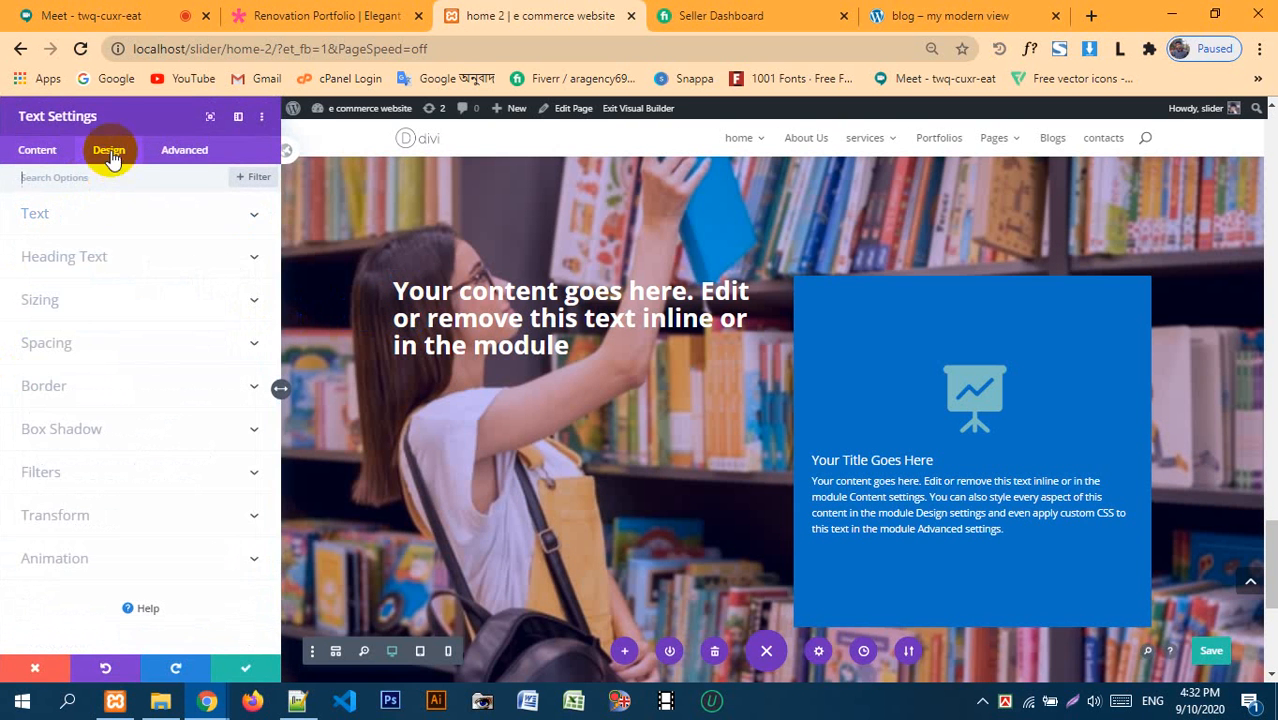
pyautogui.click(98, 302)
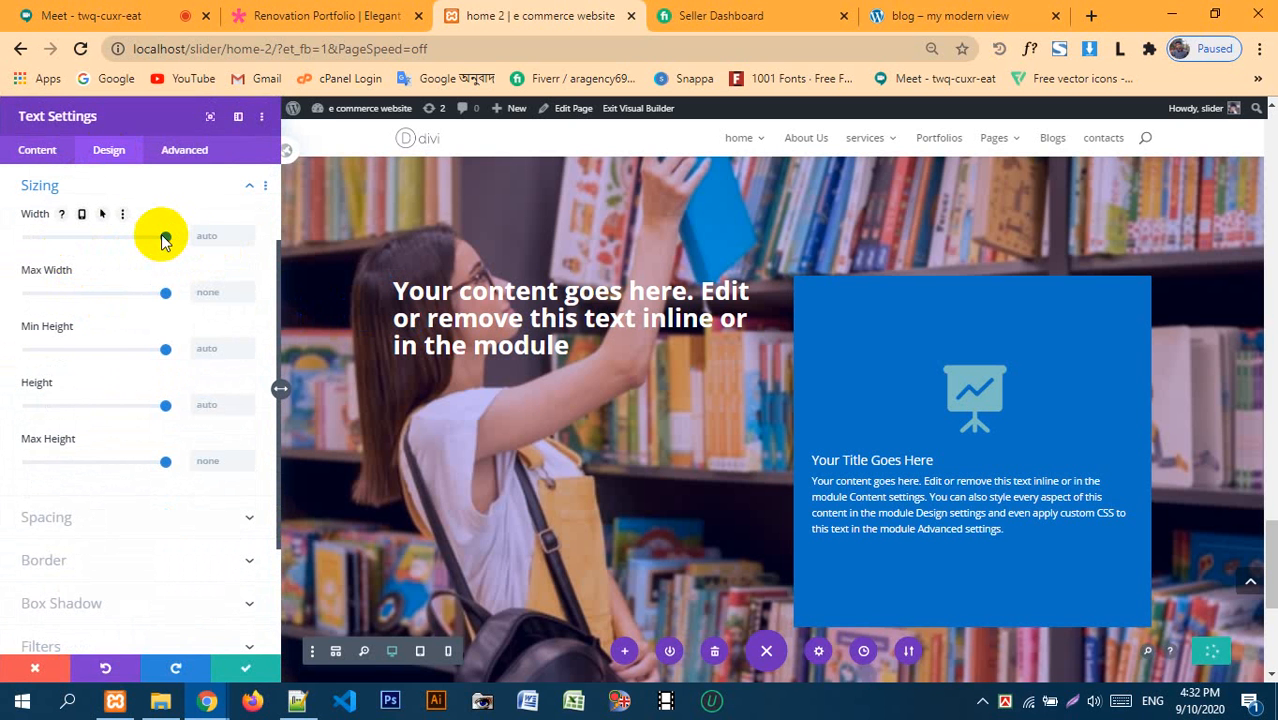
pyautogui.moveTo(162, 240)
pyautogui.mouseDown()
pyautogui.moveTo(134, 237)
pyautogui.moveTo(178, 244)
pyautogui.mouseUp()
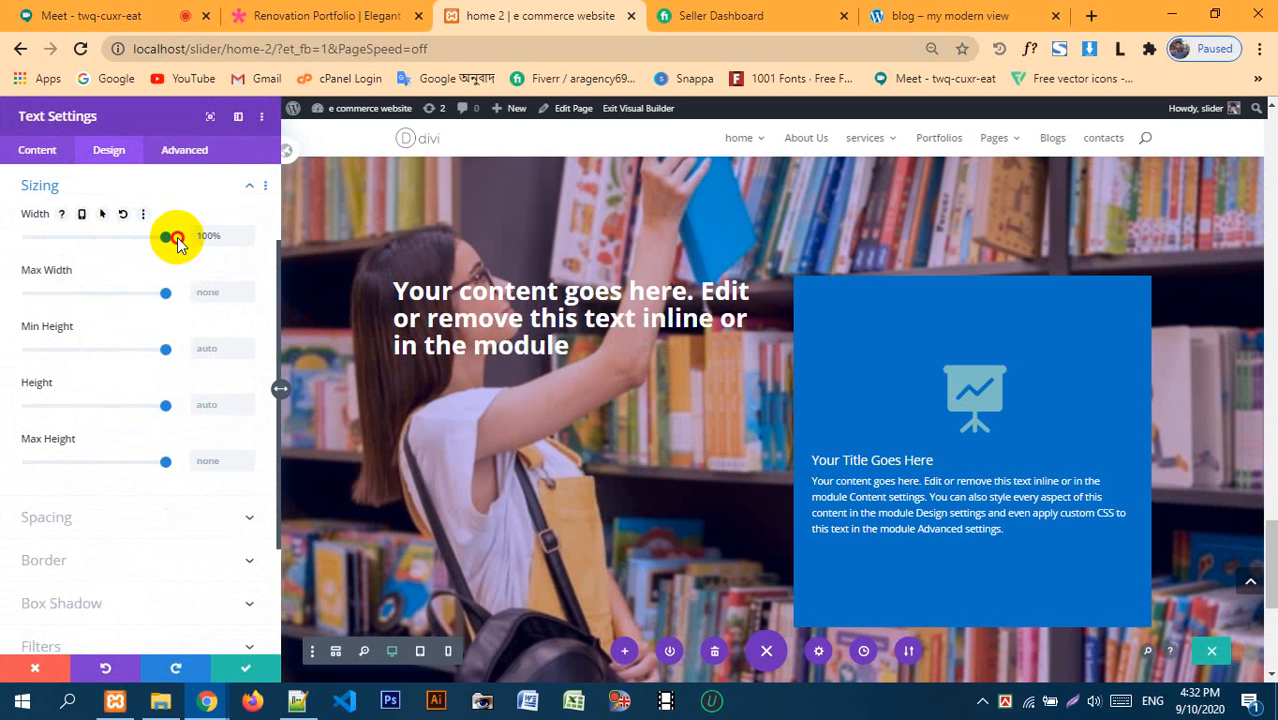
pyautogui.click(208, 231)
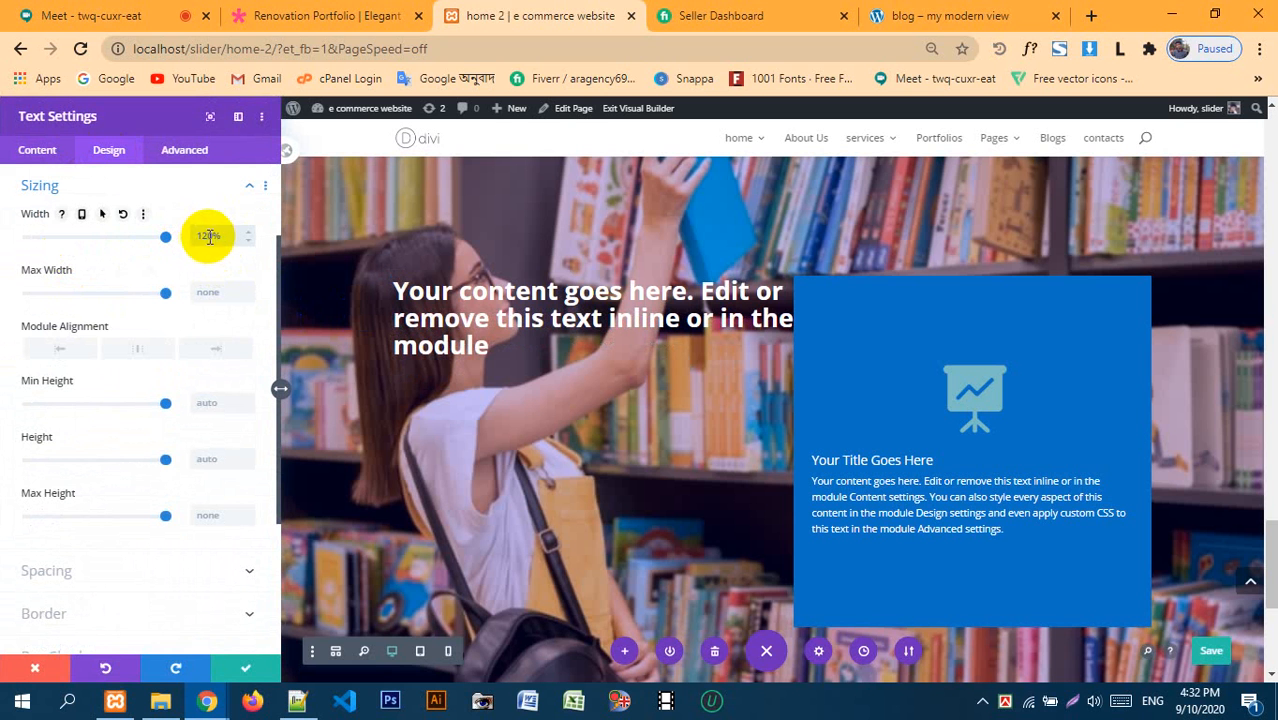
pyautogui.doubleClick(205, 235)
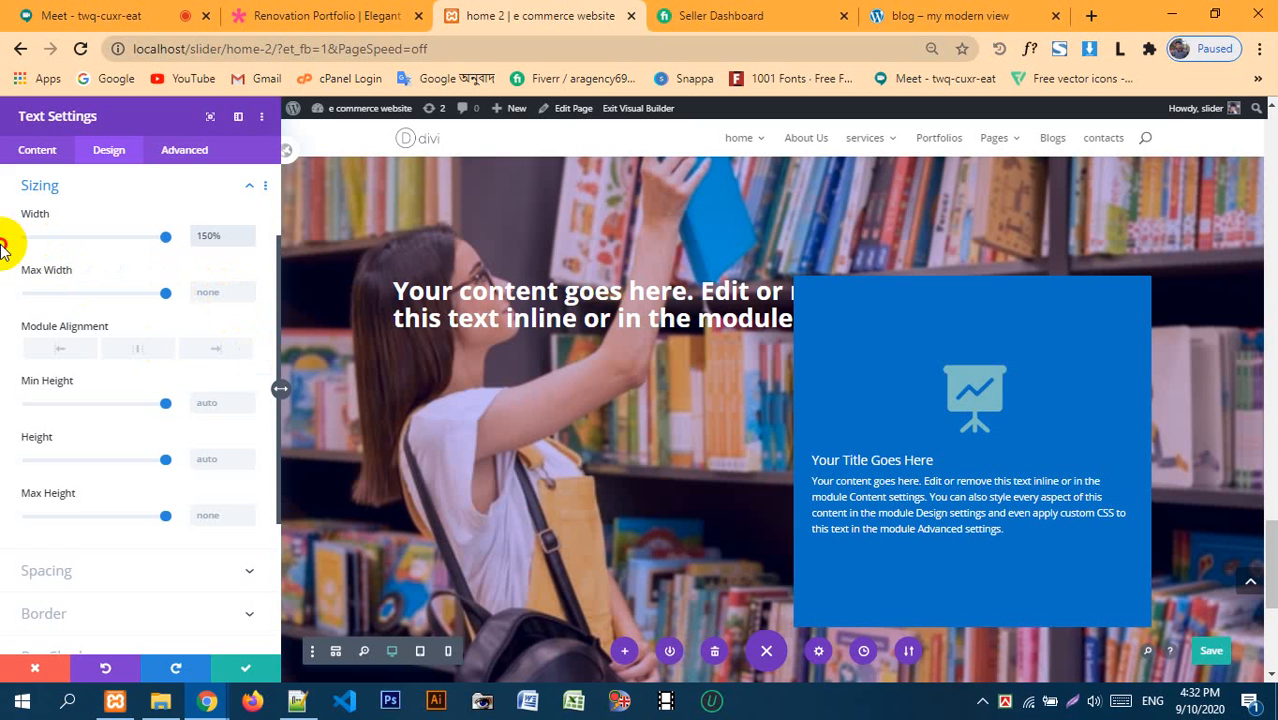
pyautogui.click(248, 671)
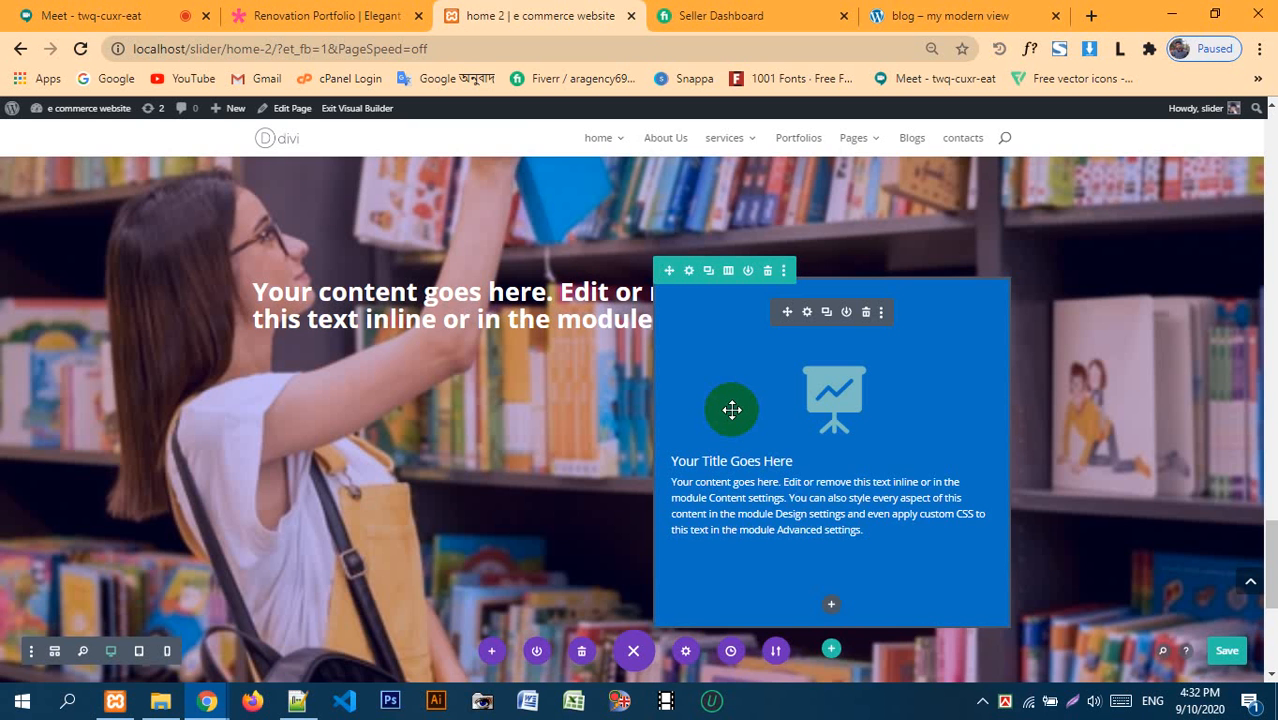
# - Set the blurb row's Z Index to 1 under Advanced > Visibility and save
pyautogui.scroll(1, 732, 409)
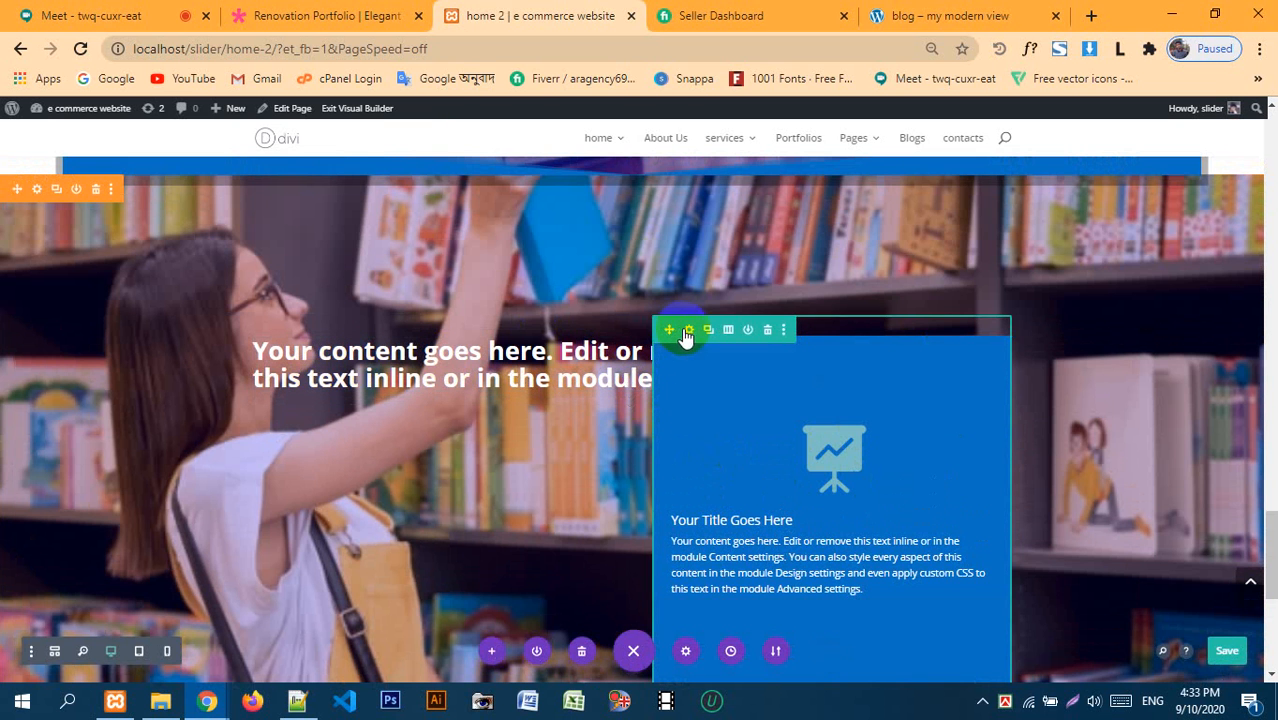
pyautogui.click(689, 331)
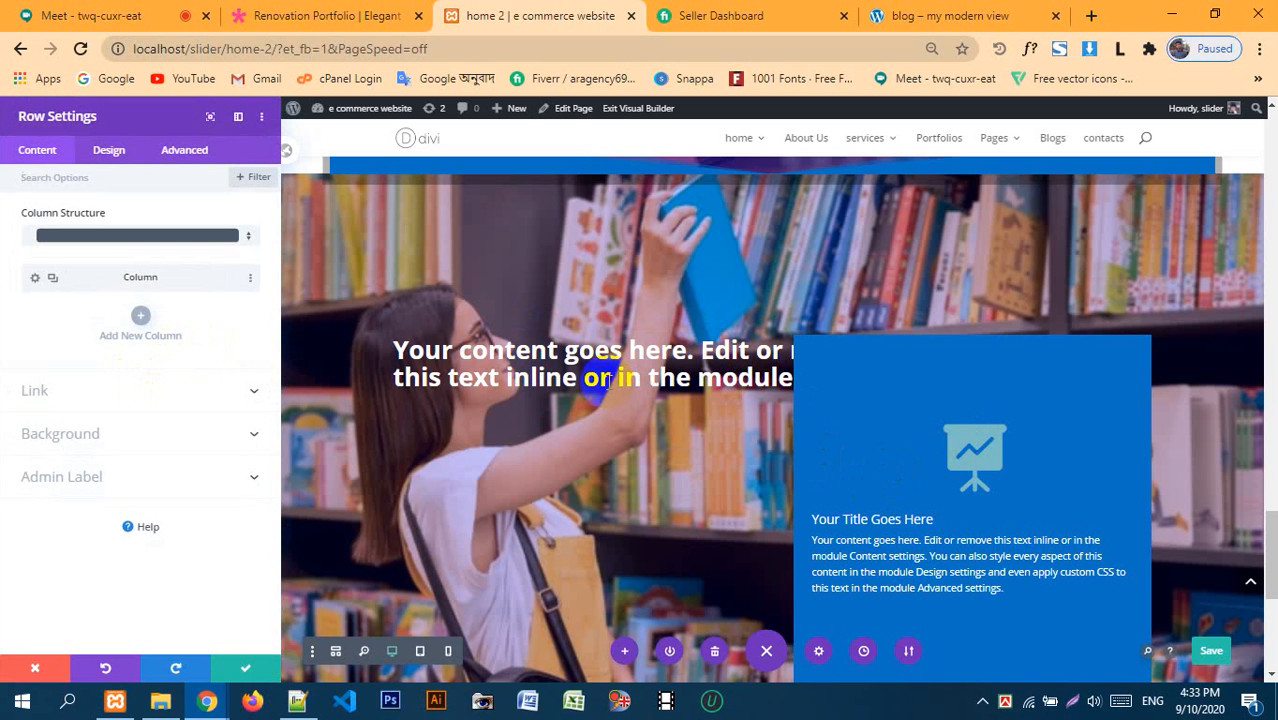
pyautogui.click(172, 149)
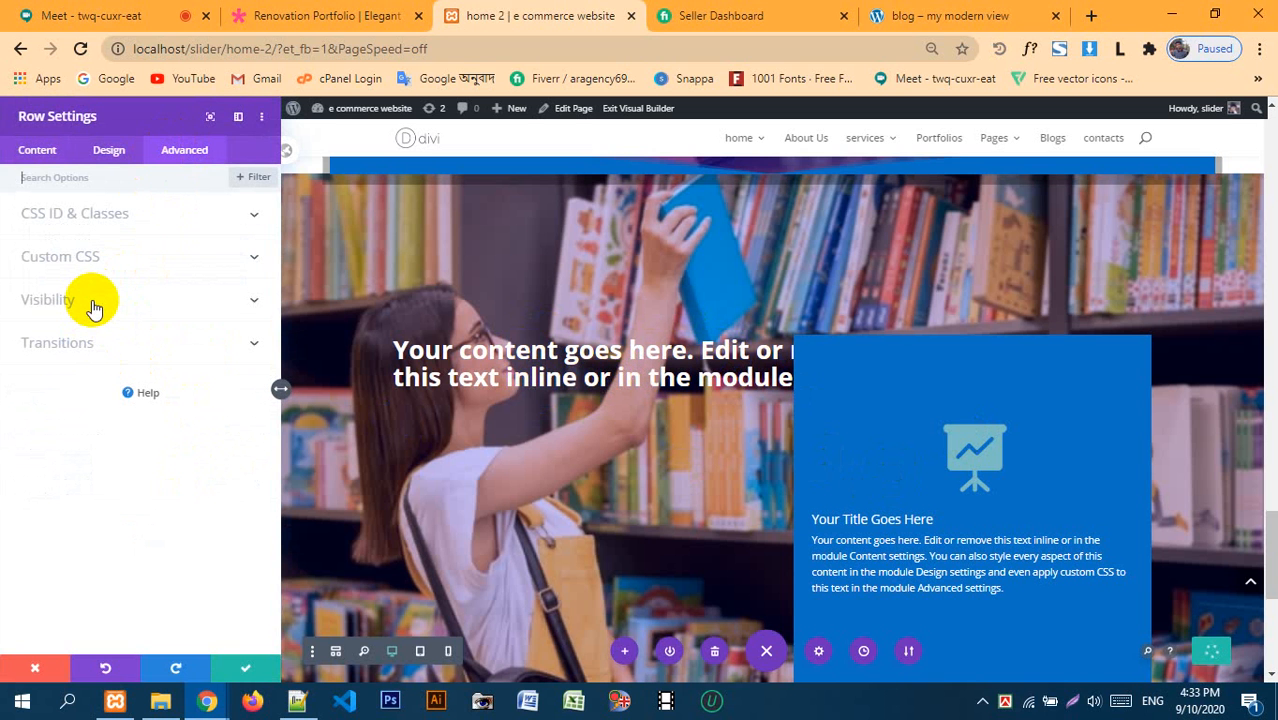
pyautogui.click(108, 214)
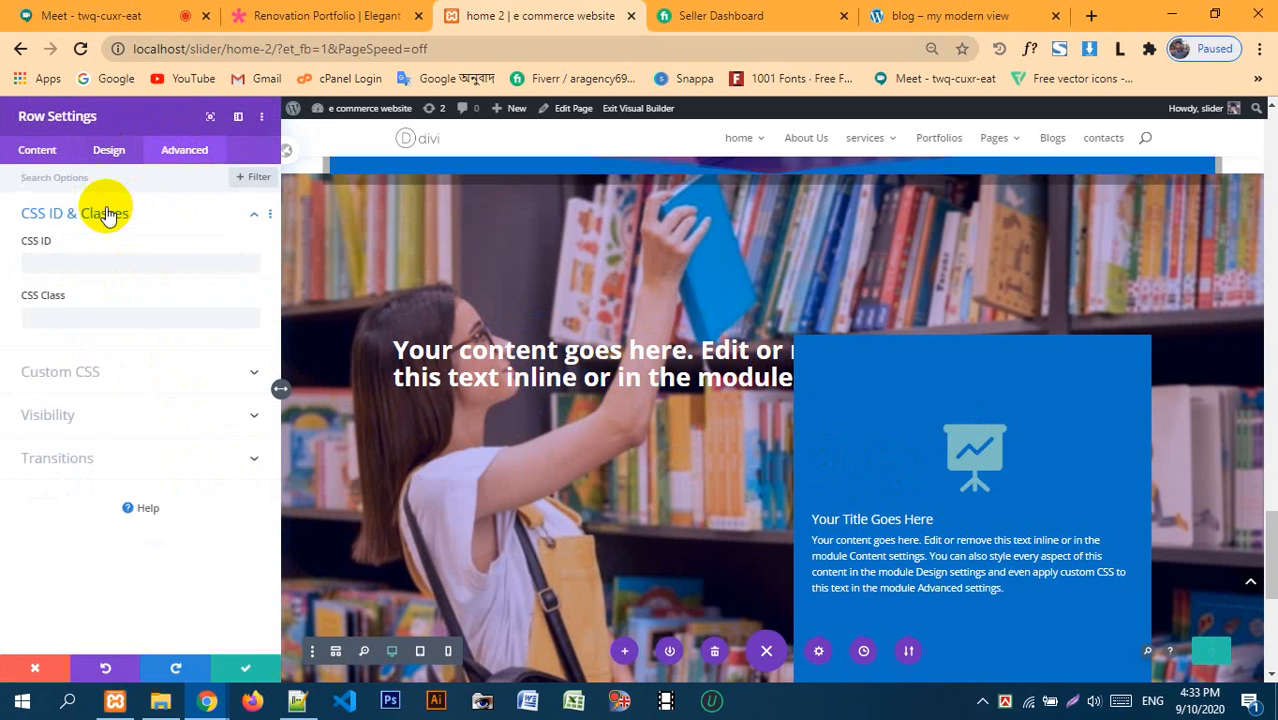
pyautogui.click(108, 214)
pyautogui.click(125, 256)
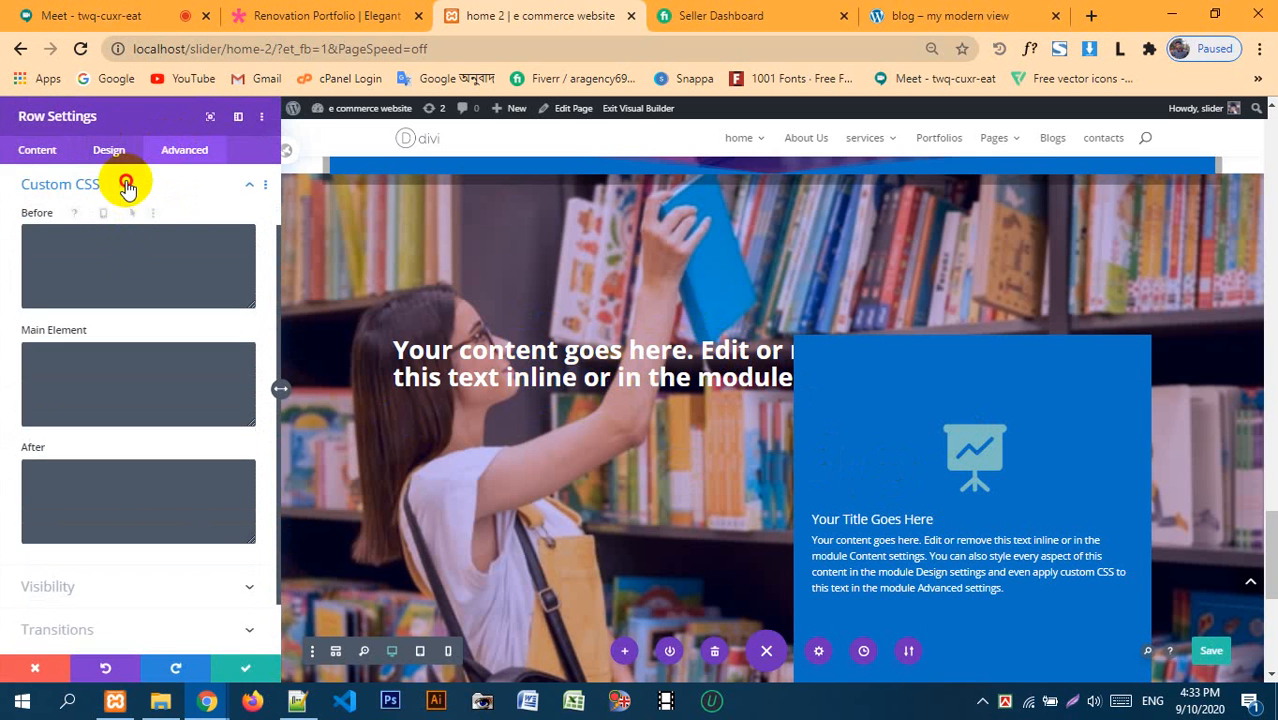
pyautogui.click(126, 188)
pyautogui.click(108, 295)
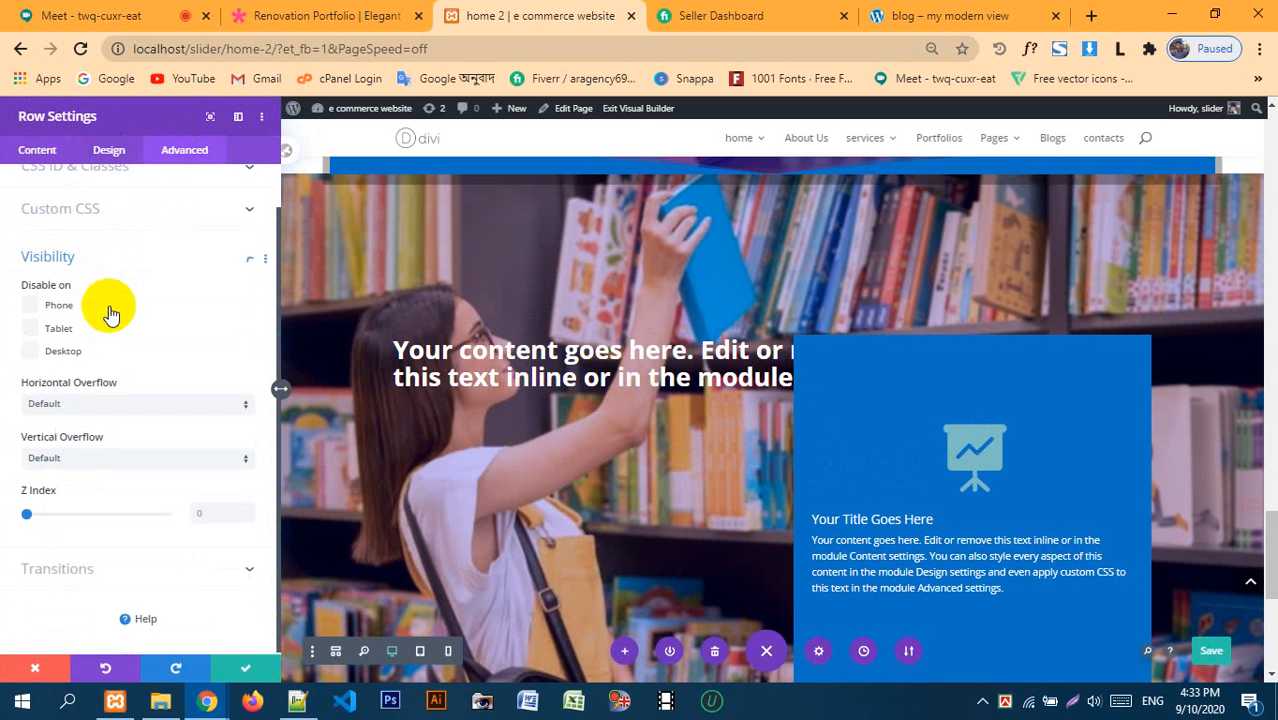
pyautogui.click(109, 260)
pyautogui.click(105, 254)
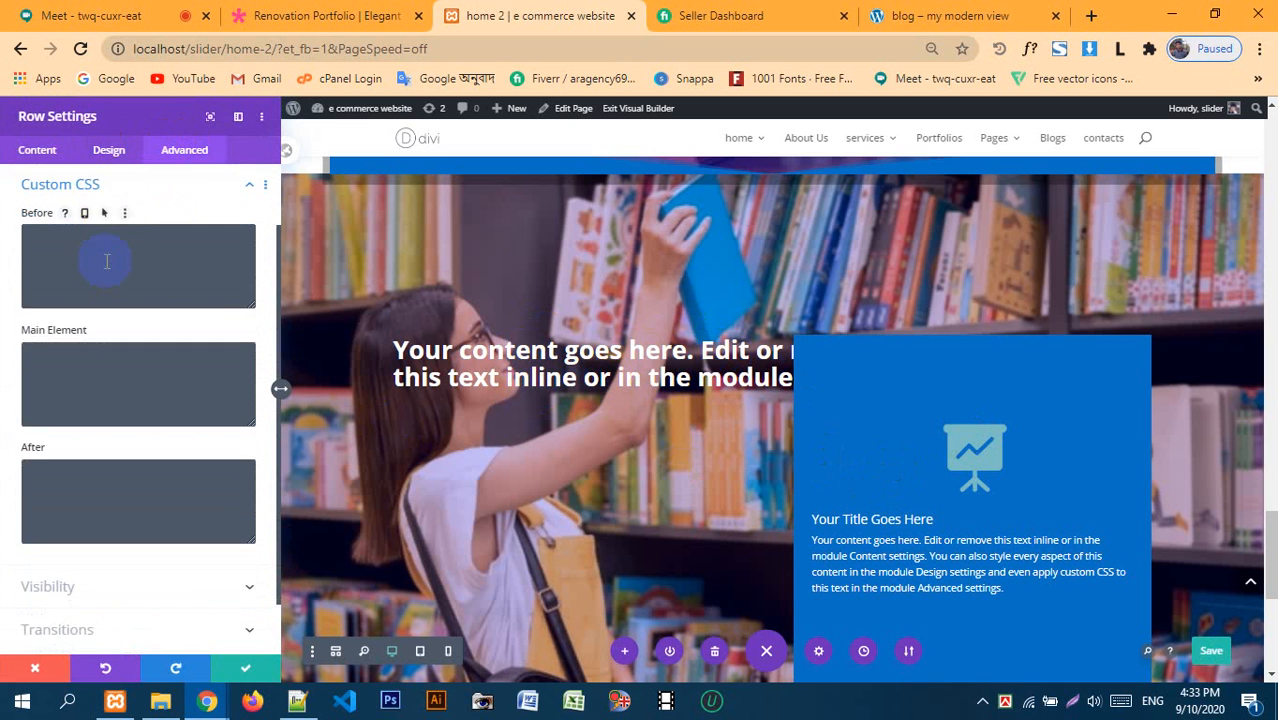
pyautogui.click(113, 190)
pyautogui.click(78, 298)
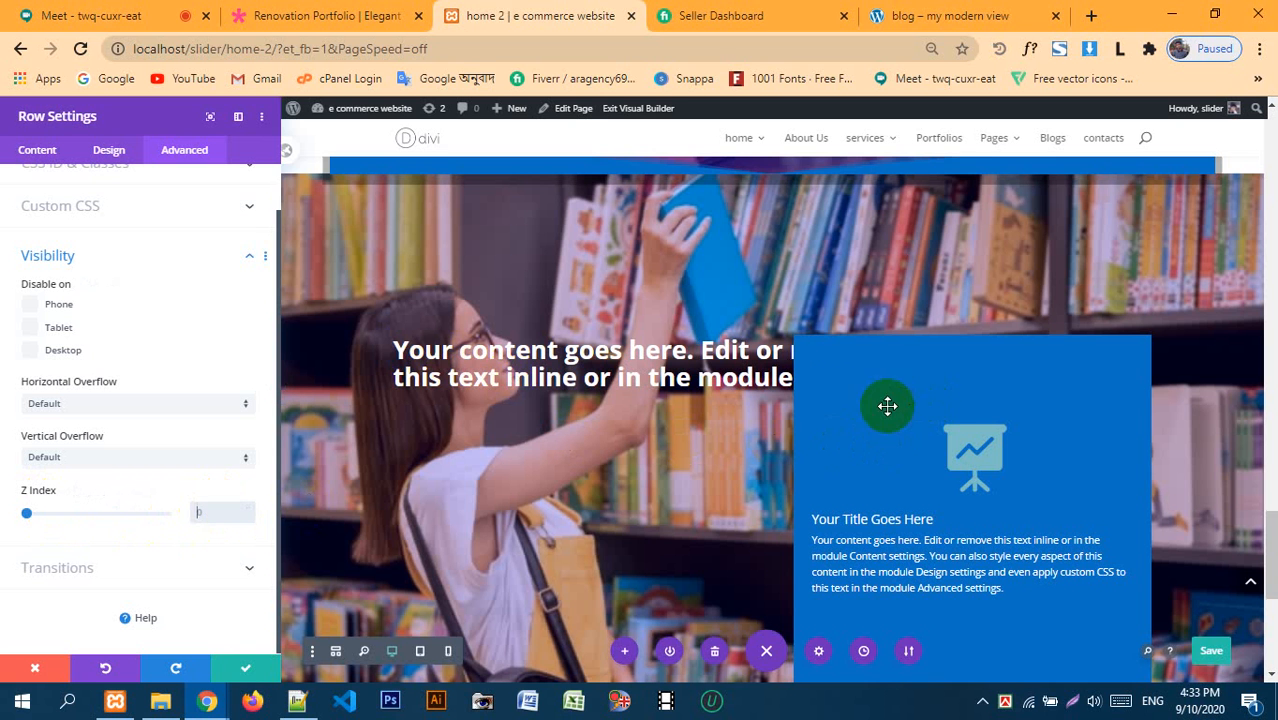
pyautogui.write('1')
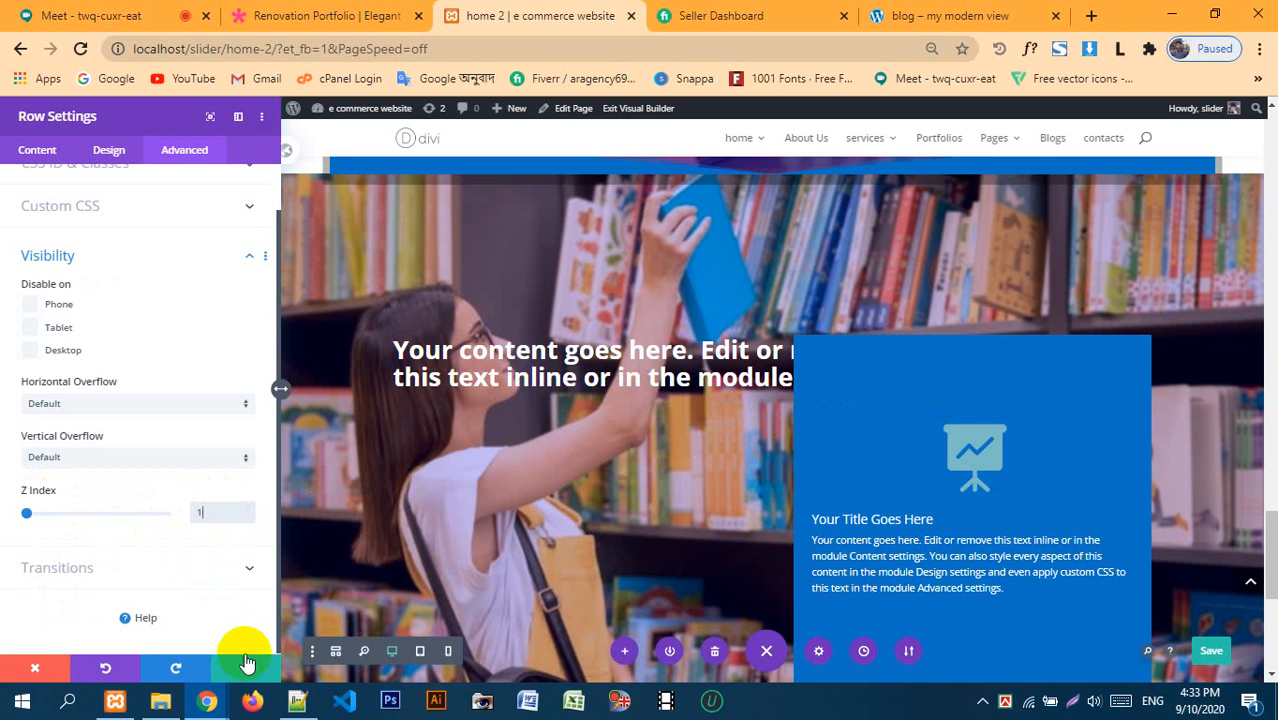
pyautogui.click(248, 668)
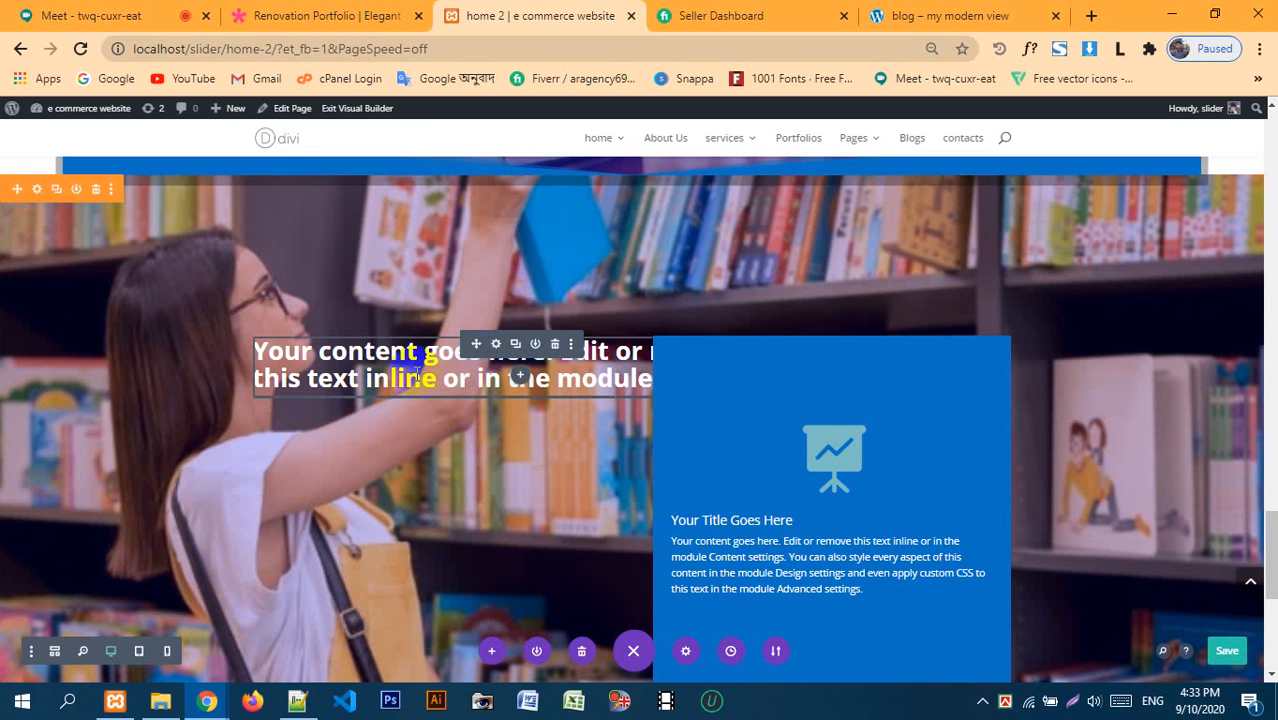
# - Set the headline text module's Z Index to 180 under Advanced > Visibility
pyautogui.click(495, 347)
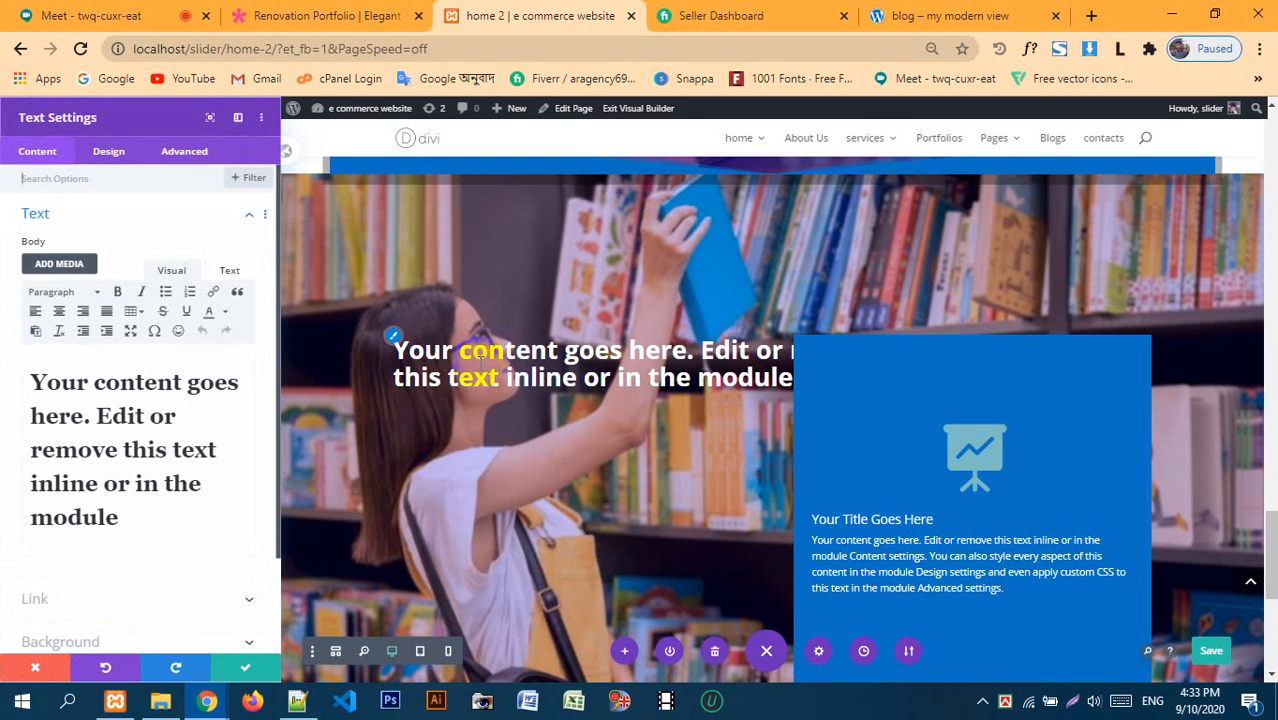
pyautogui.click(189, 160)
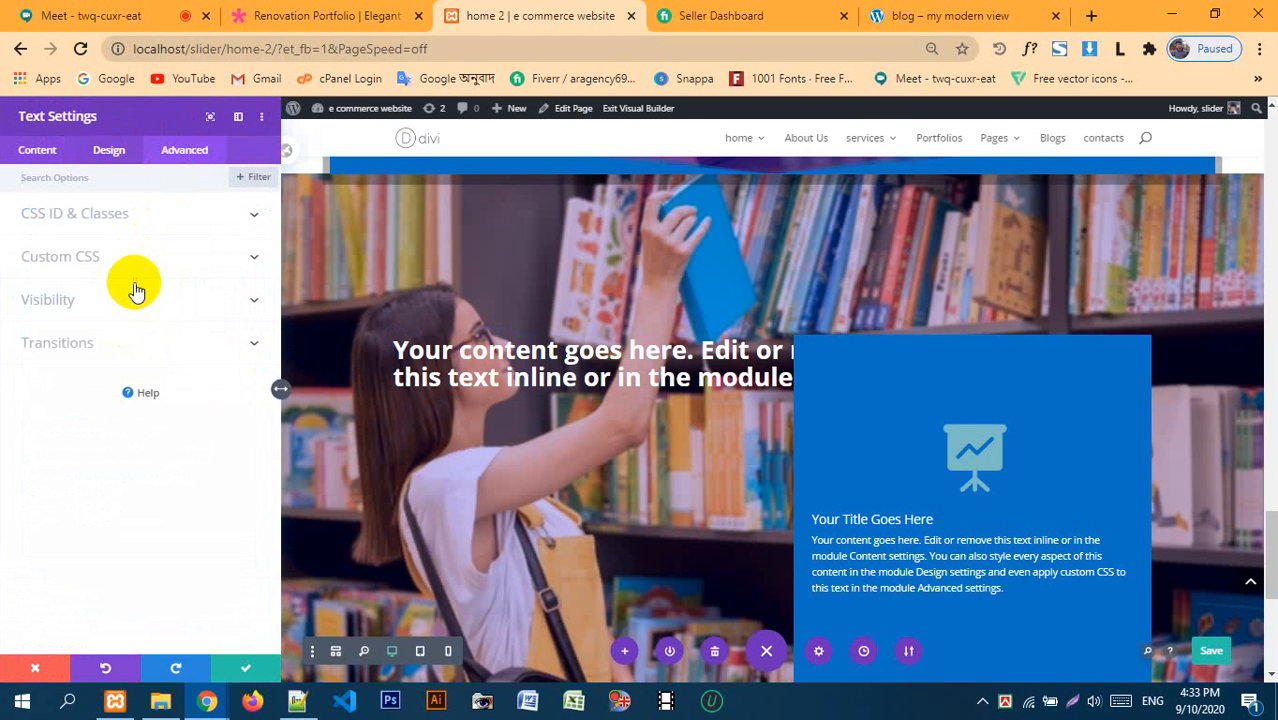
pyautogui.click(133, 302)
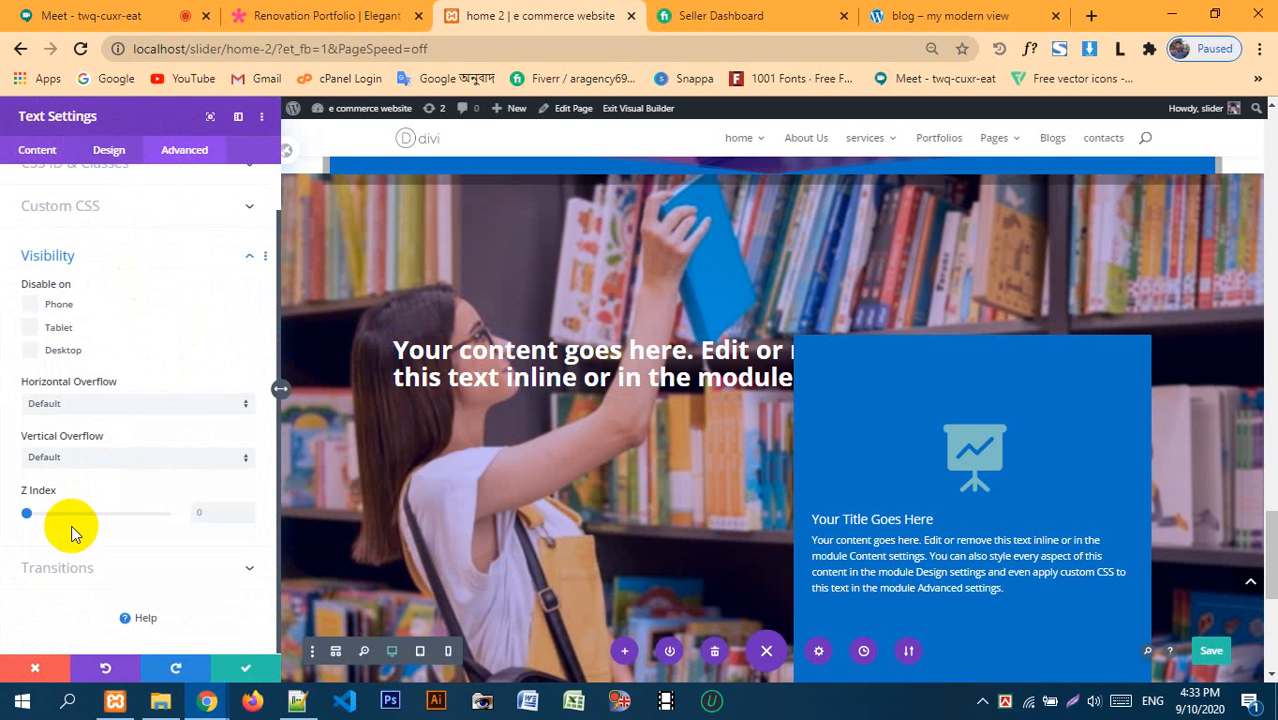
pyautogui.click(190, 513)
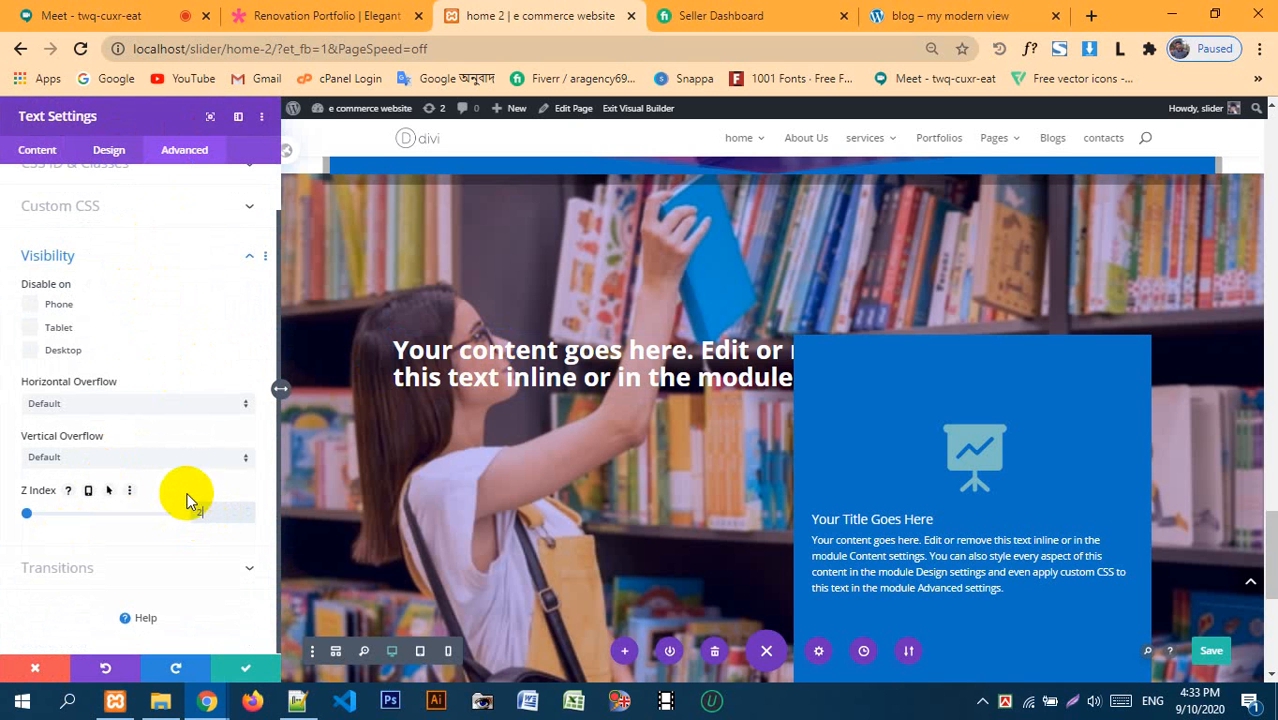
pyautogui.write('2')
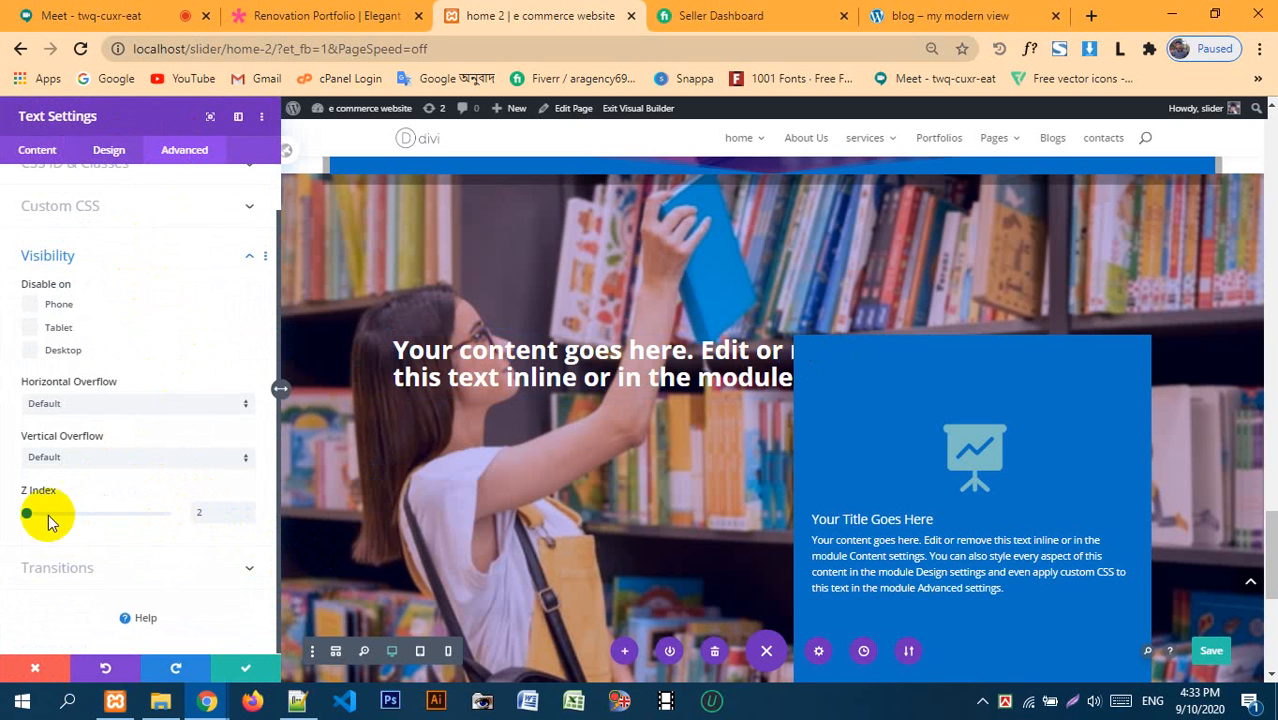
pyautogui.moveTo(24, 515); pyautogui.dragTo(62, 513)
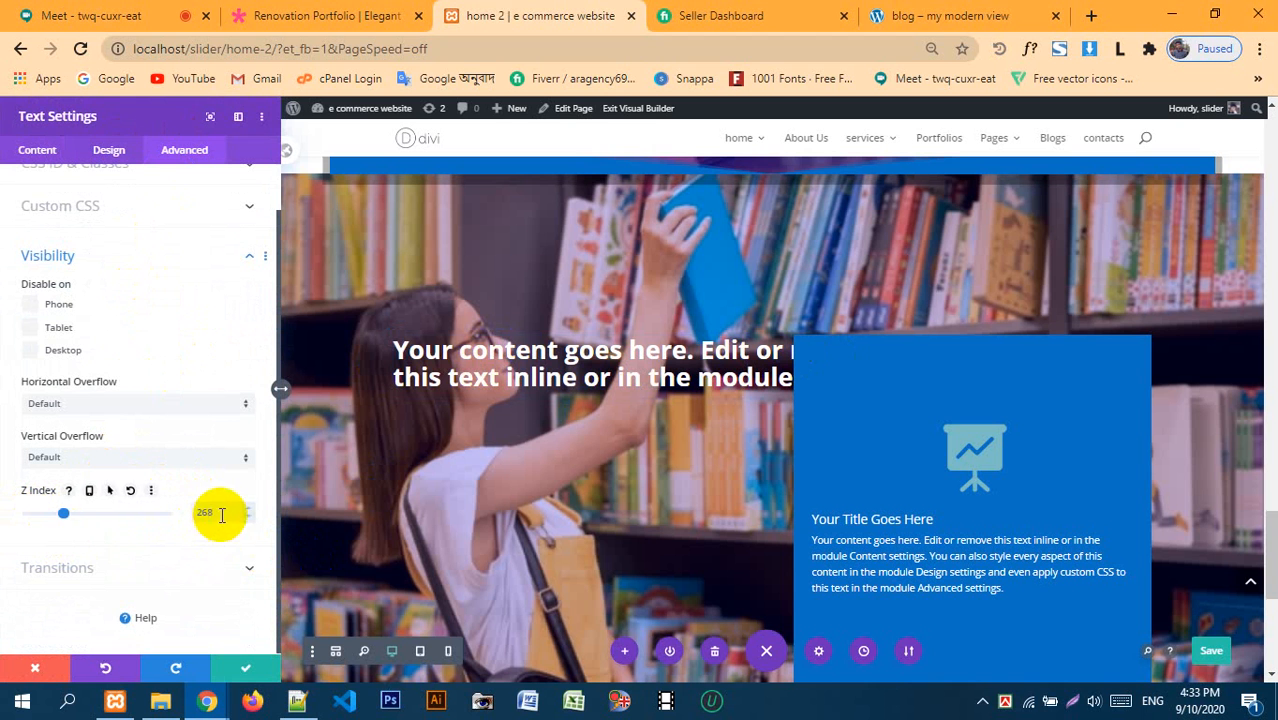
pyautogui.moveTo(222, 515); pyautogui.dragTo(143, 514)
pyautogui.press('BackSpace')
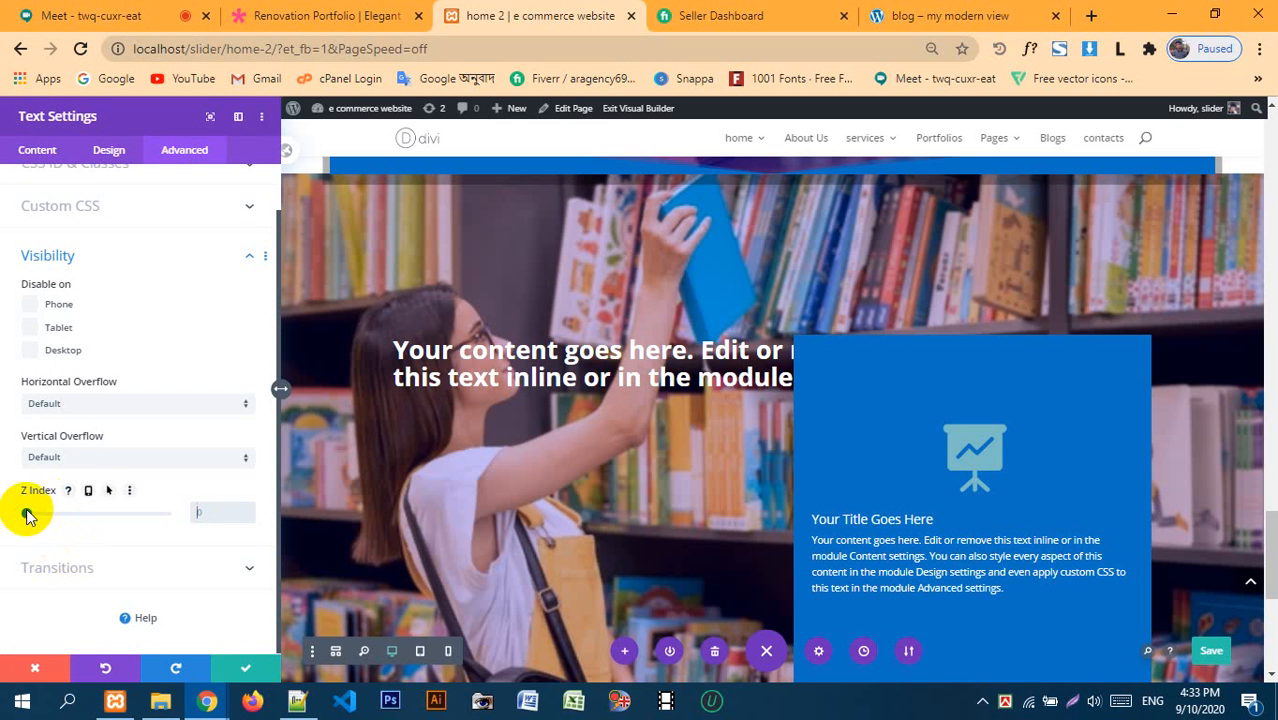
pyautogui.moveTo(30, 515); pyautogui.dragTo(51, 513)
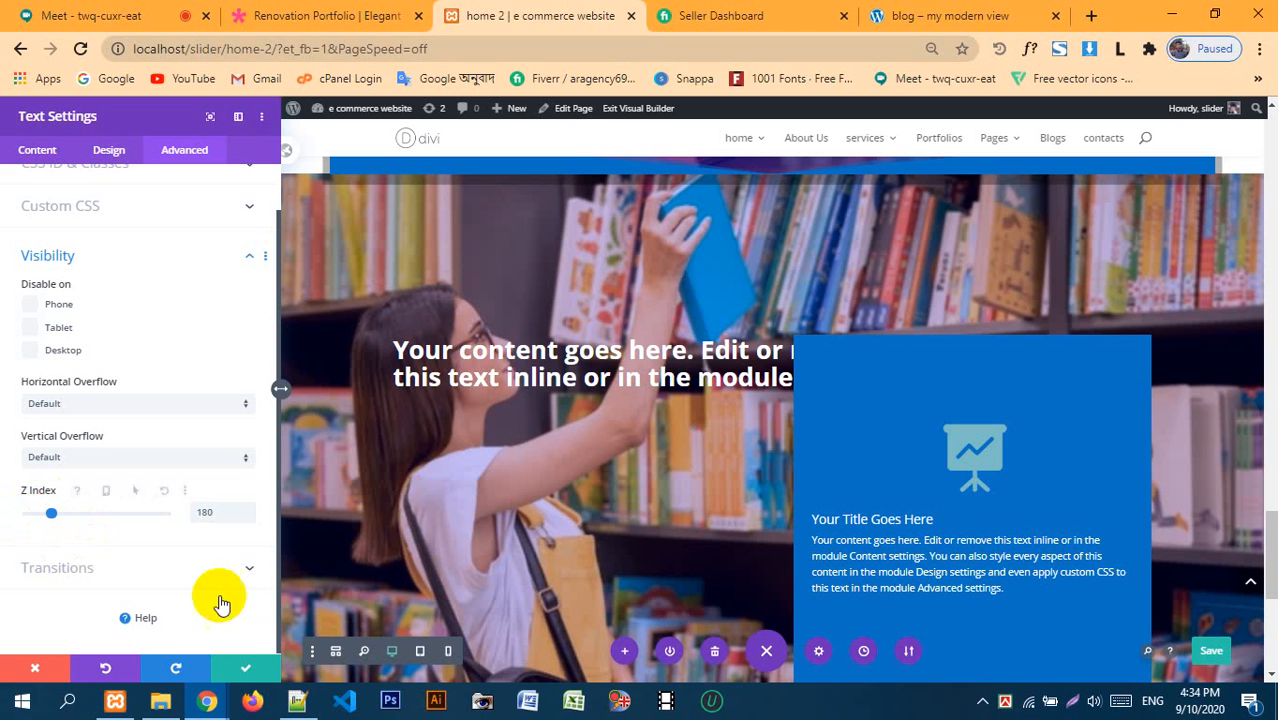
pyautogui.click(247, 673)
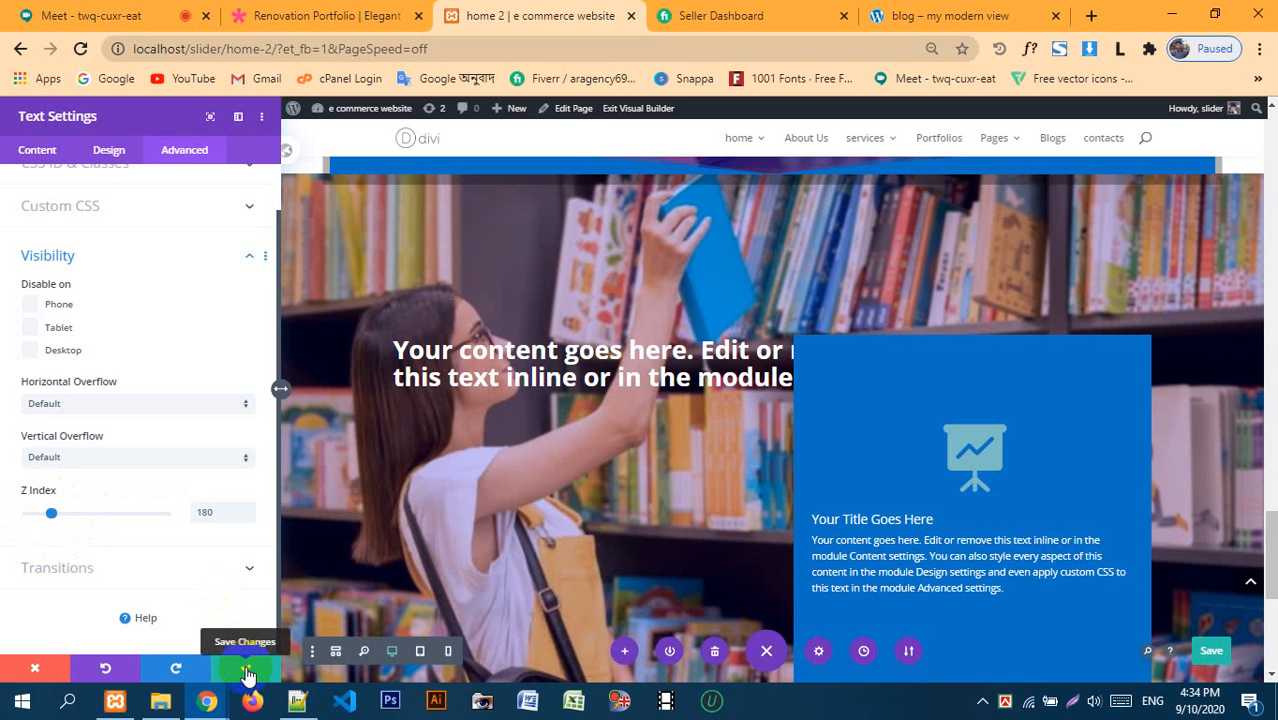
# - Set the blue blurb card's Z Index to 1 under Advanced > Visibility
pyautogui.click(247, 673)
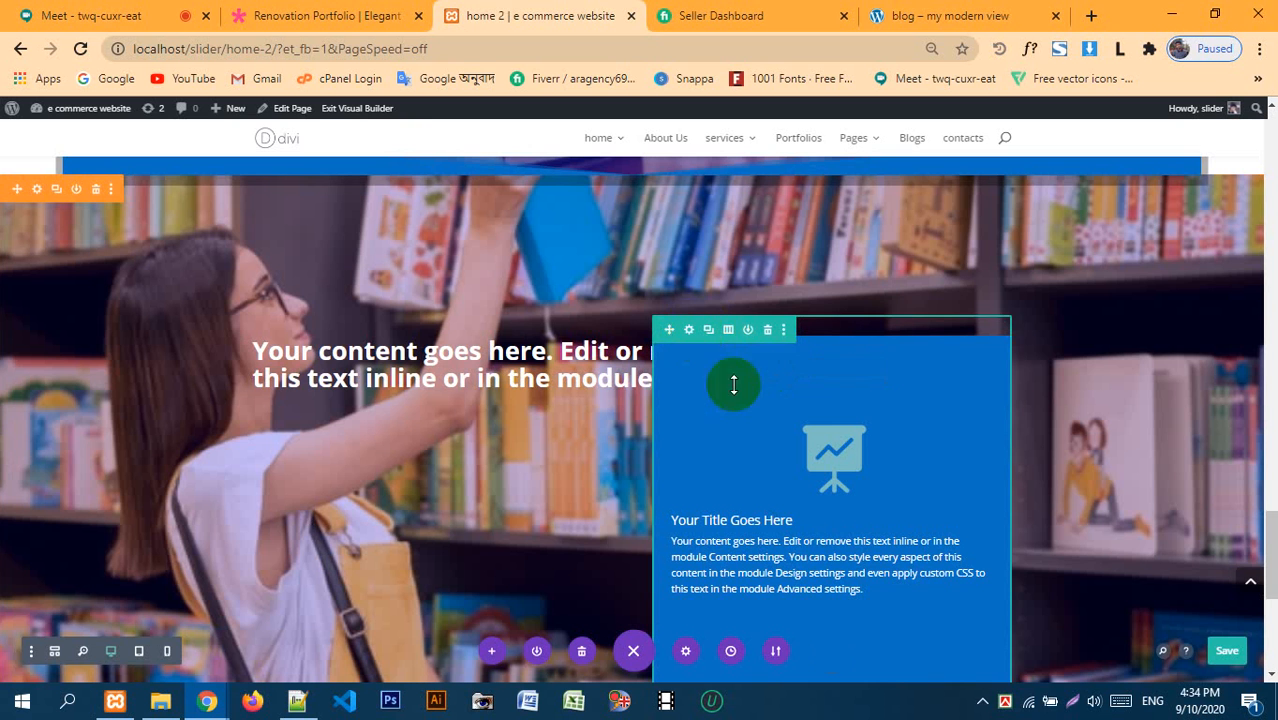
pyautogui.click(807, 373)
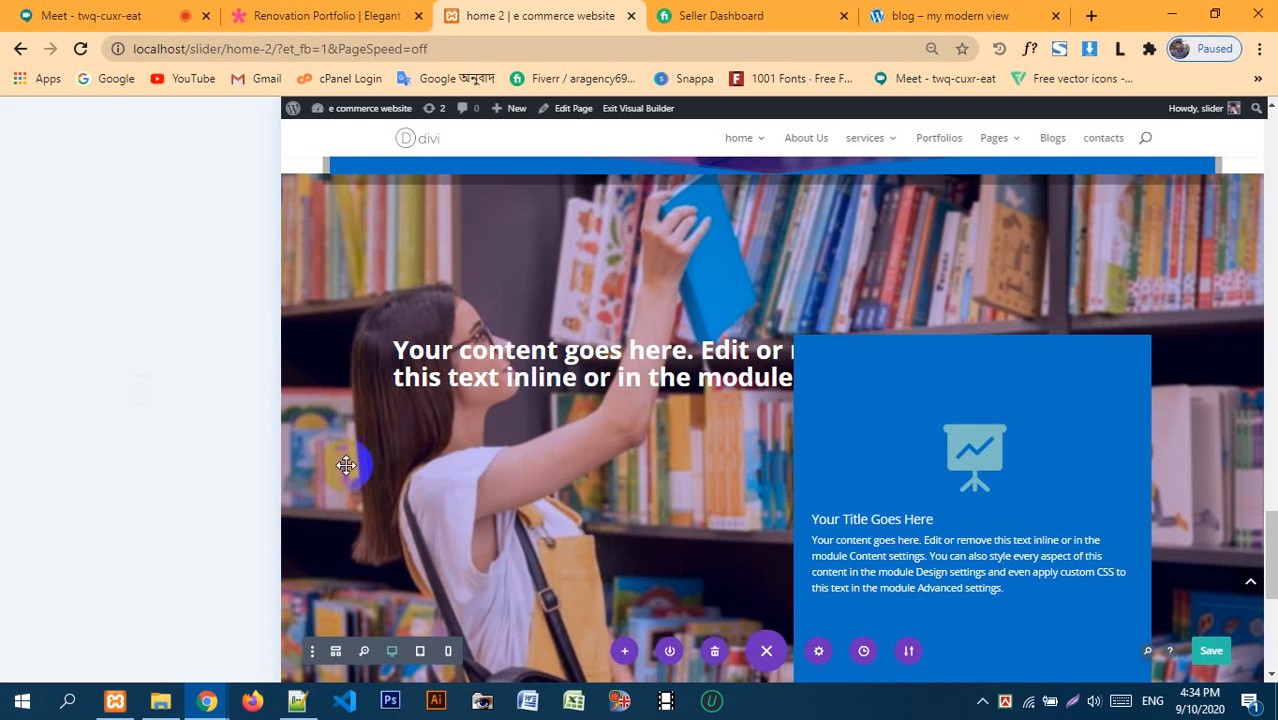
pyautogui.click(190, 152)
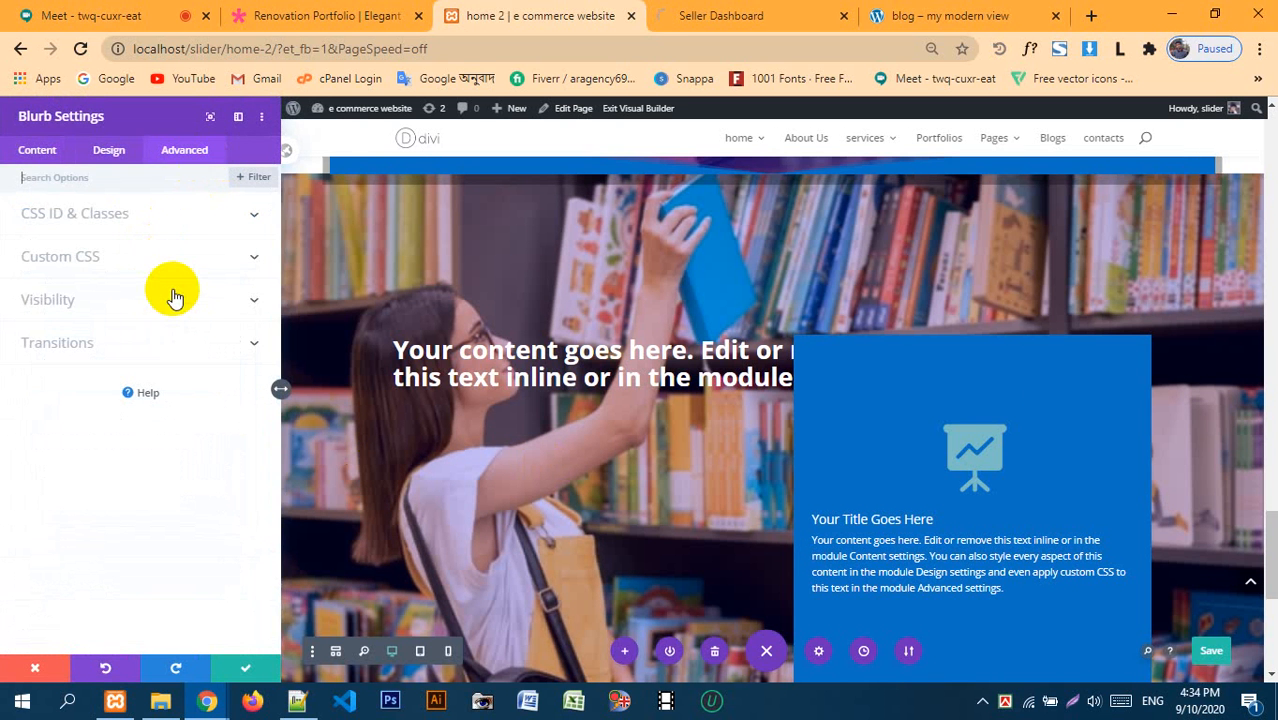
pyautogui.click(166, 298)
pyautogui.click(205, 510)
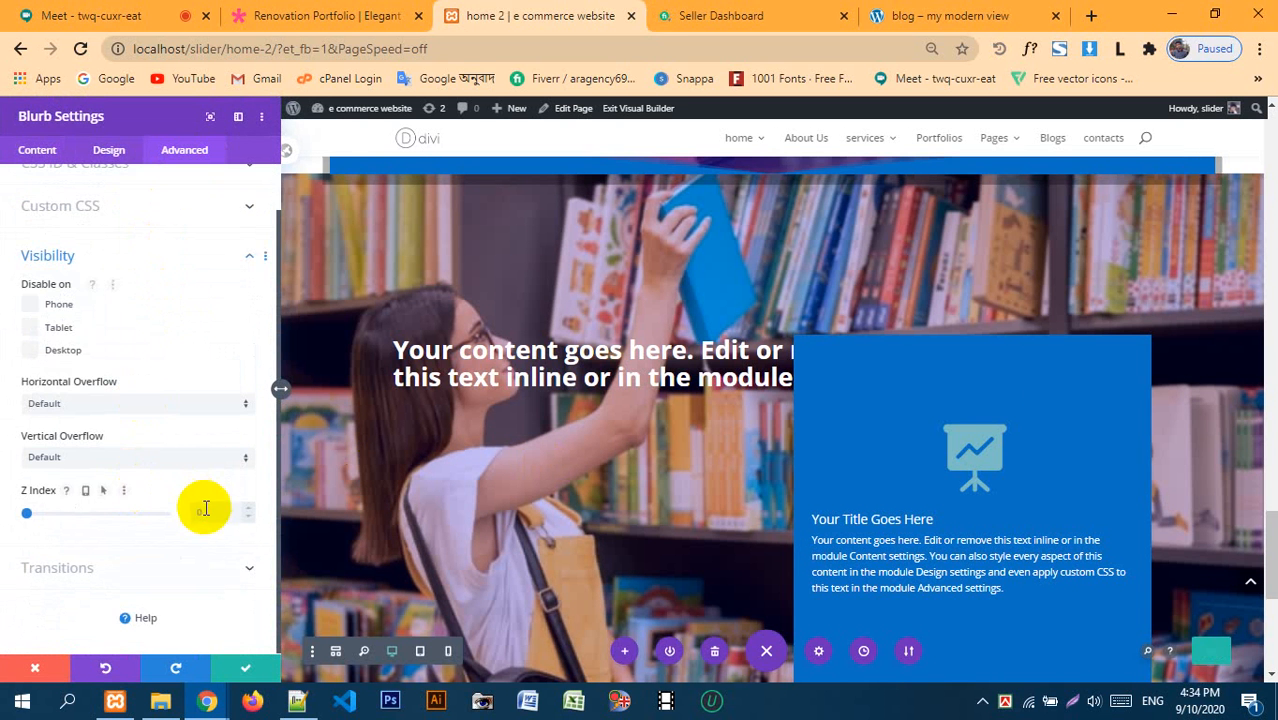
pyautogui.write('1')
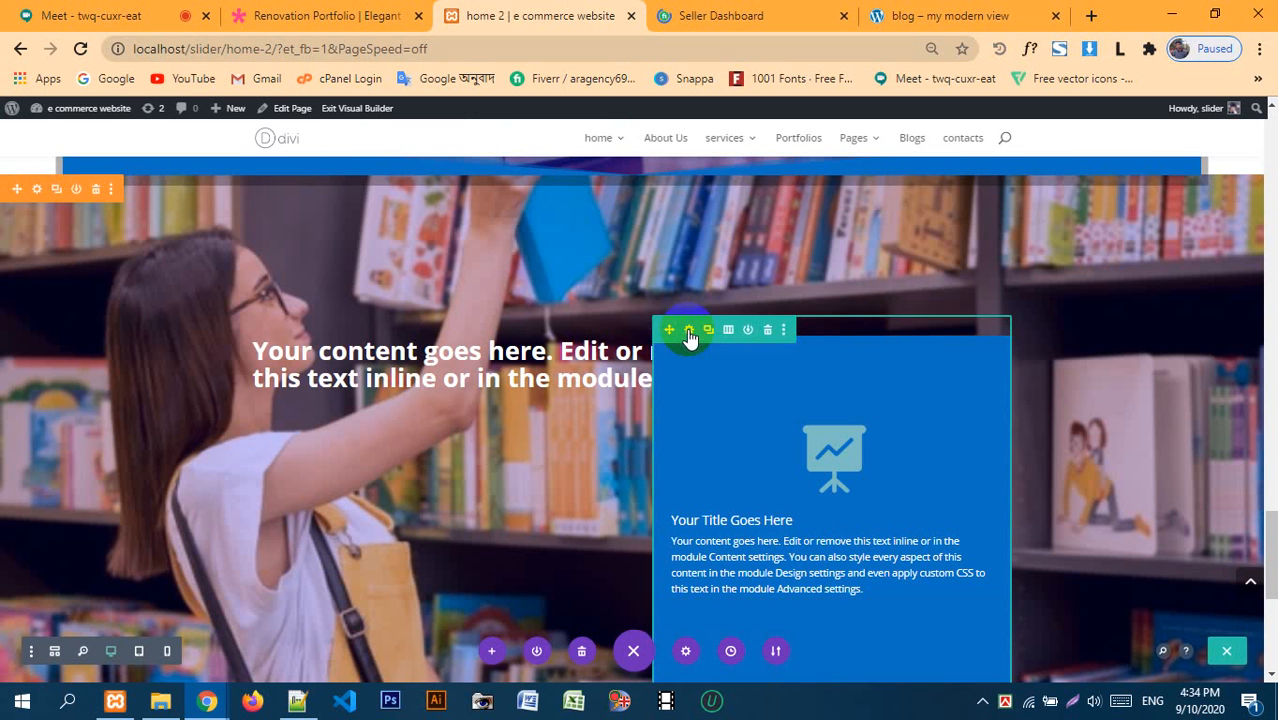
pyautogui.moveTo(689, 337); pyautogui.dragTo(742, 430)
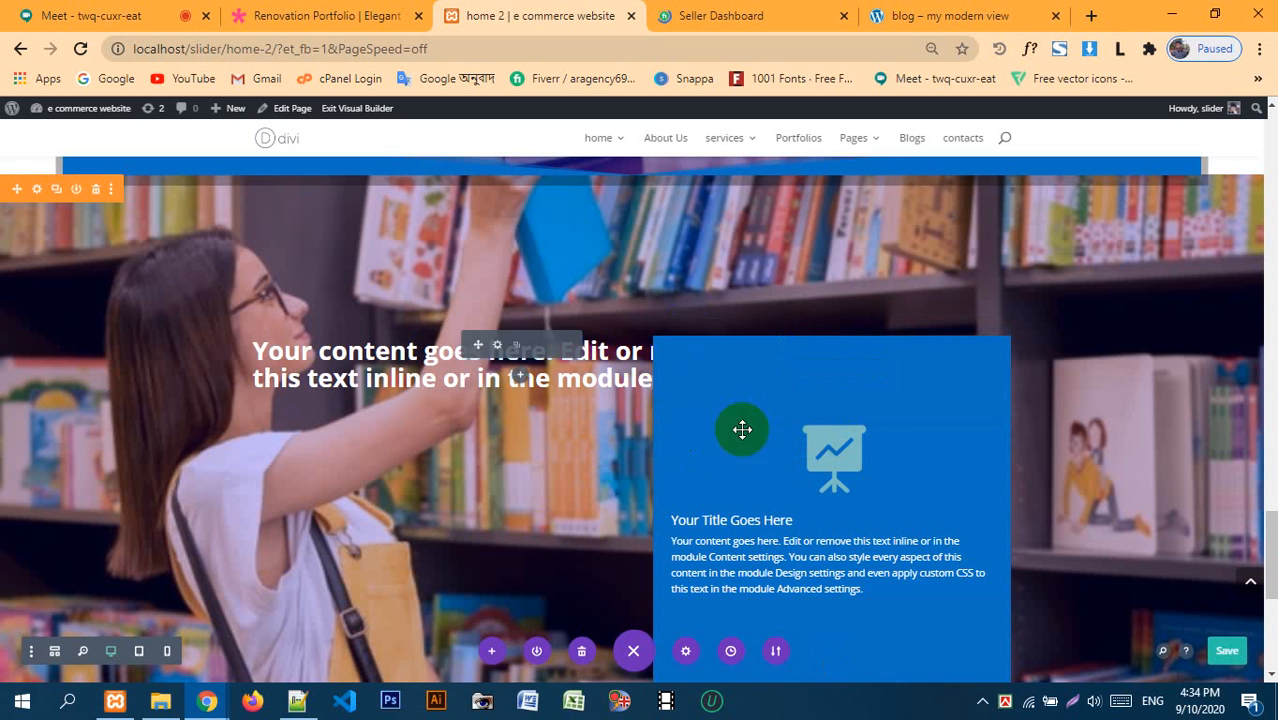
# - Set the headline text module's vertical and horizontal overflow to Visible and save
pyautogui.click(499, 344)
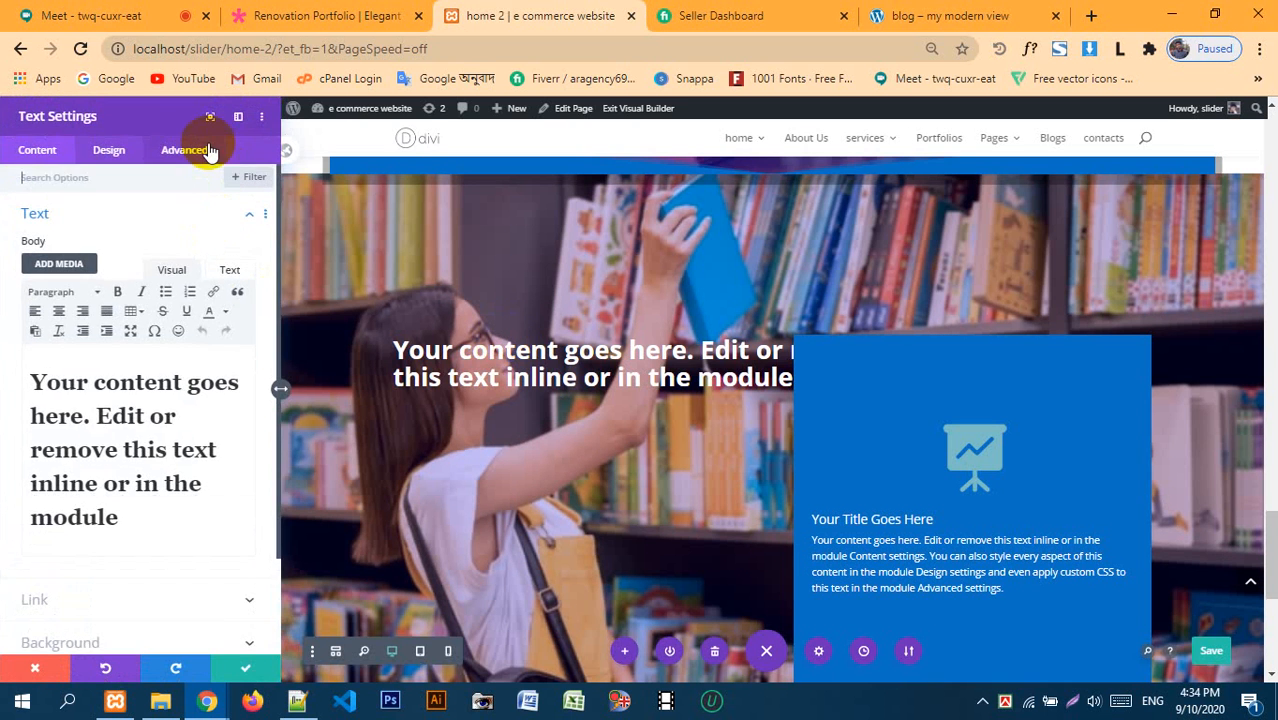
pyautogui.click(208, 150)
pyautogui.click(137, 296)
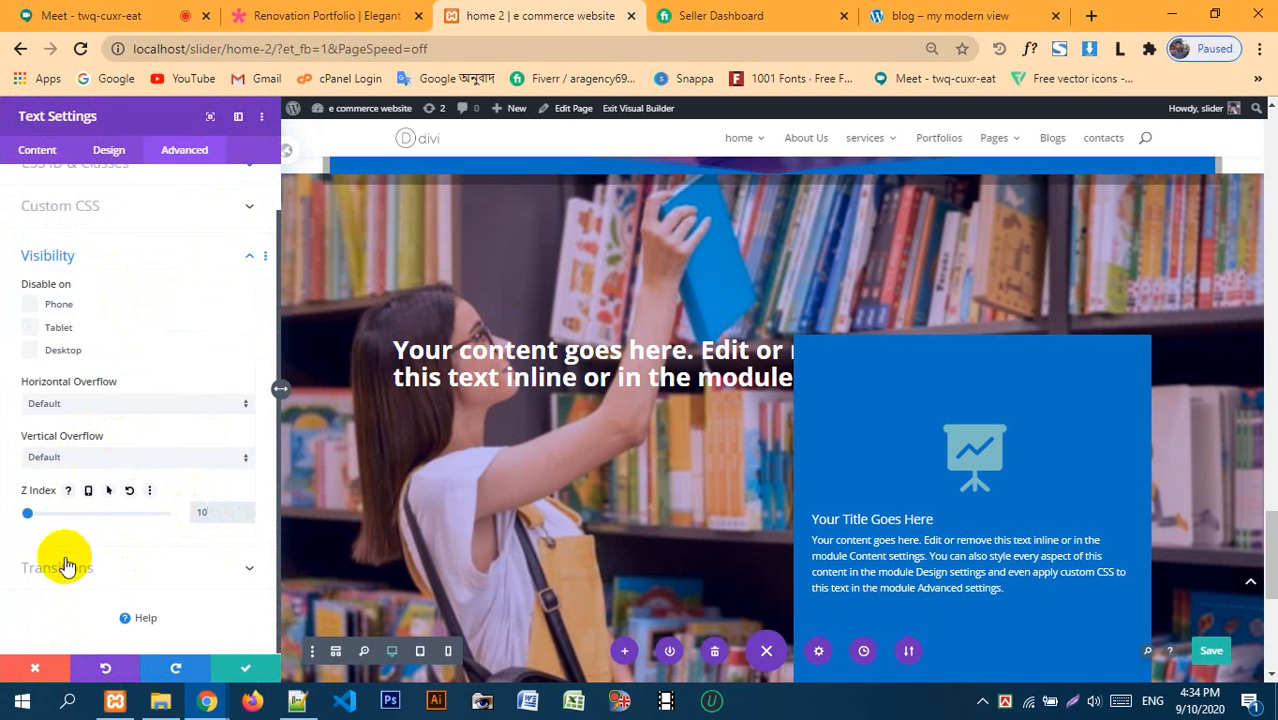
pyautogui.click(82, 460)
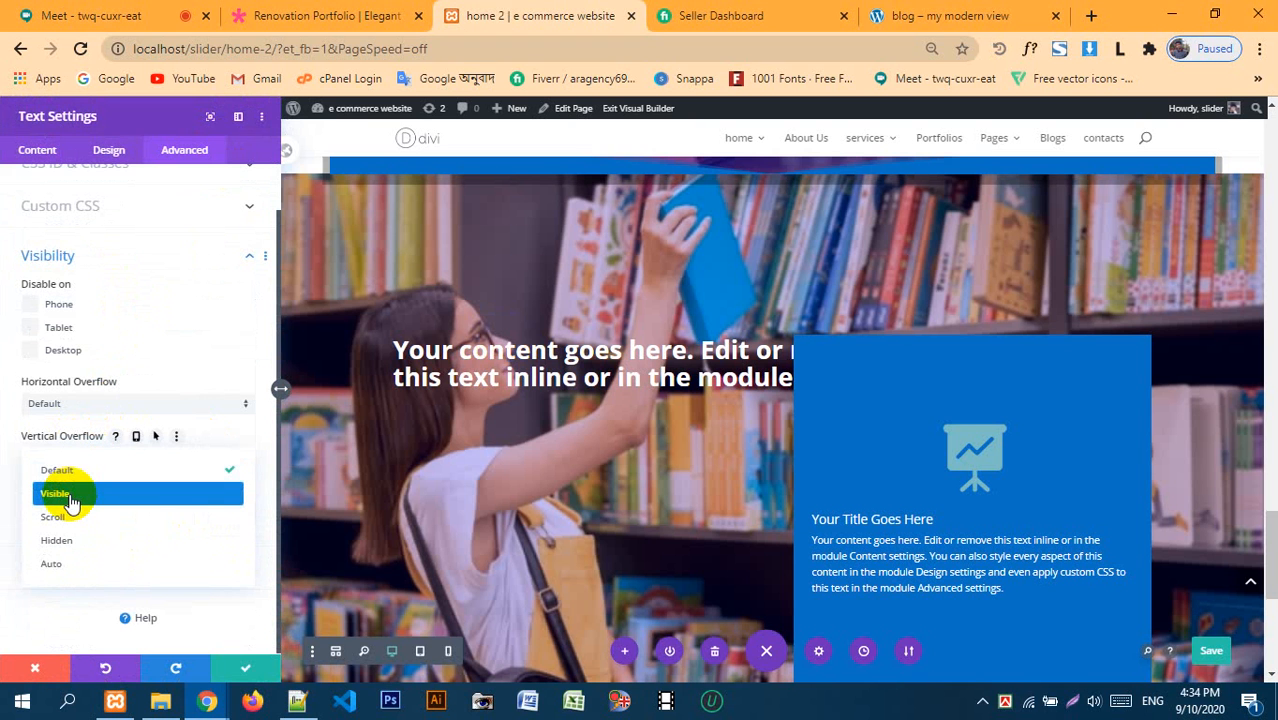
pyautogui.click(71, 494)
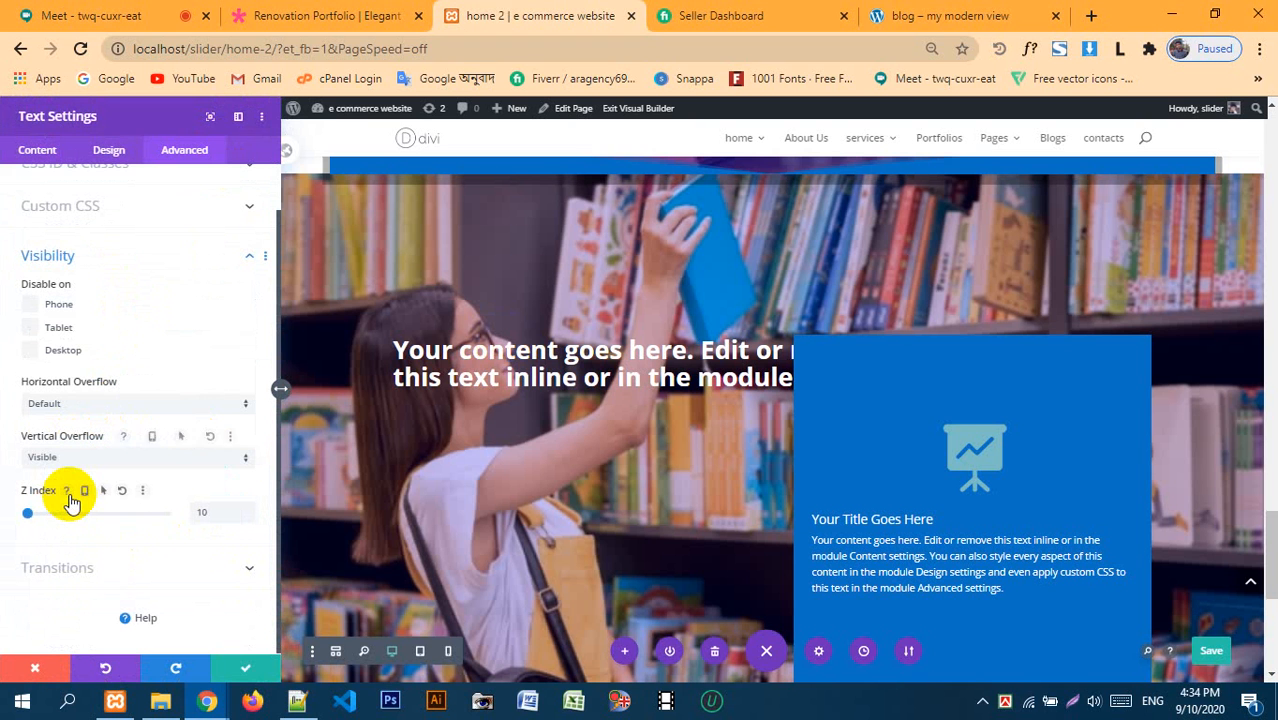
pyautogui.click(84, 403)
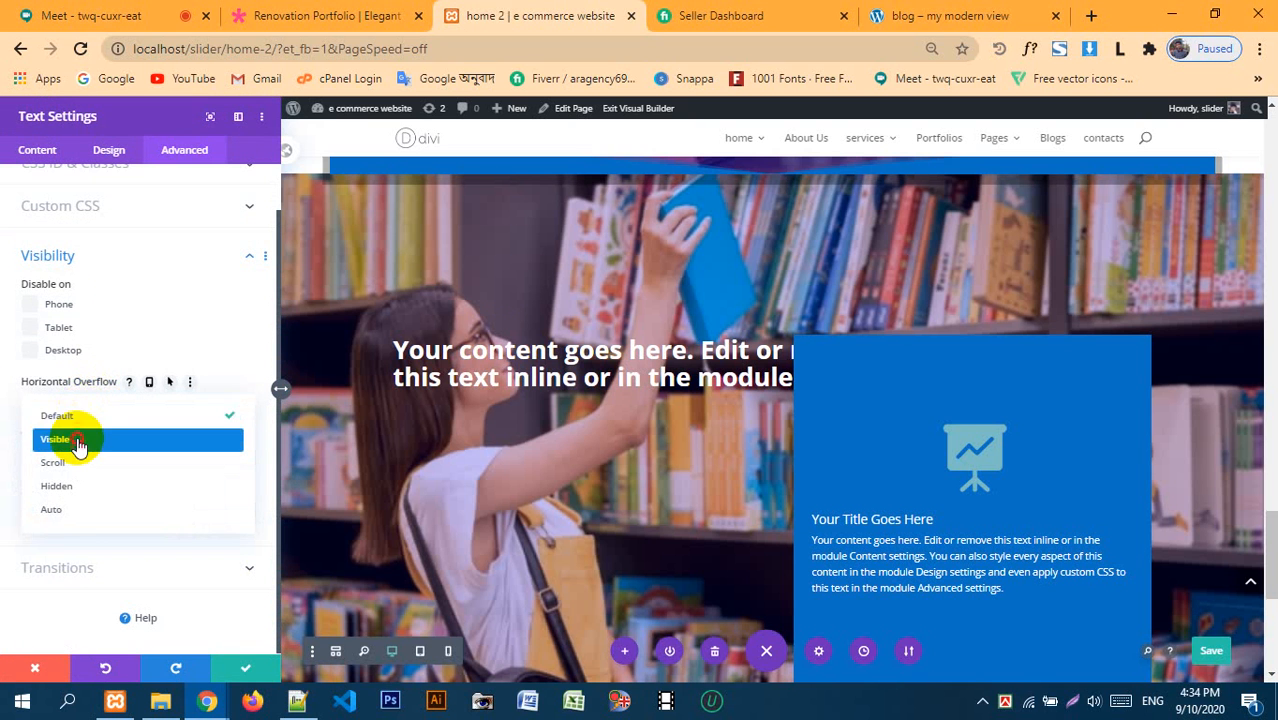
pyautogui.click(81, 440)
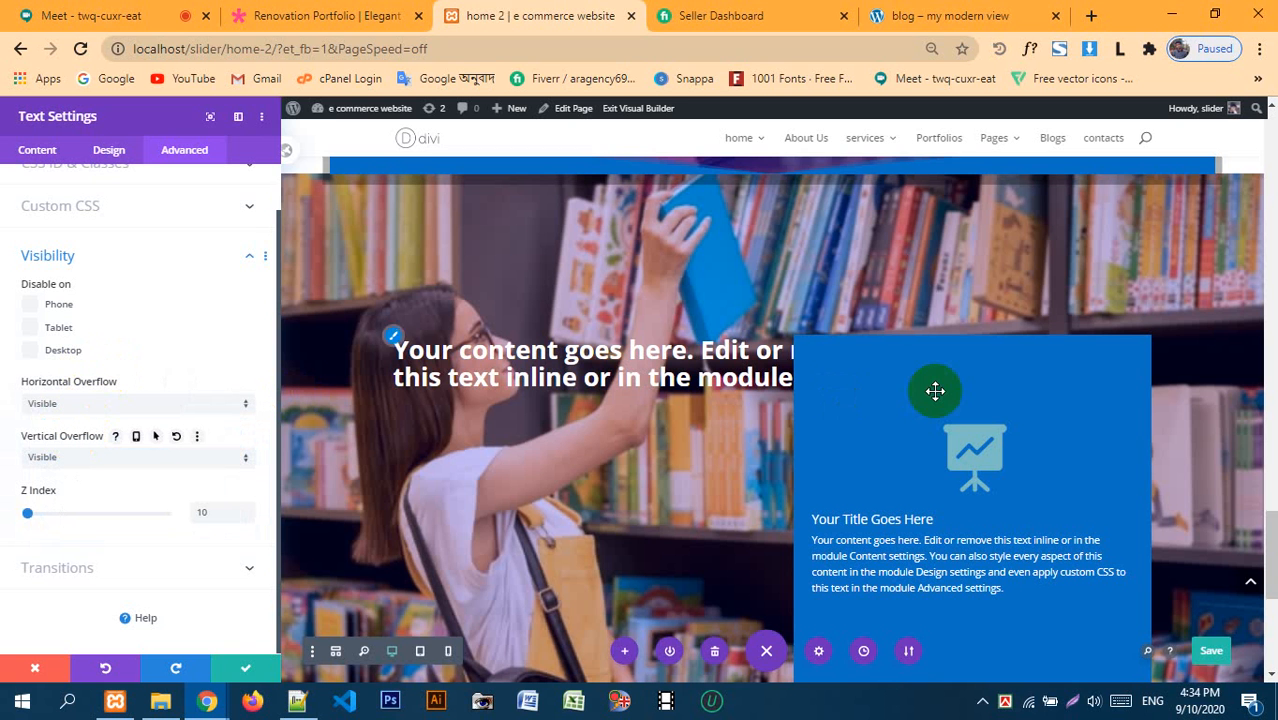
pyautogui.click(232, 670)
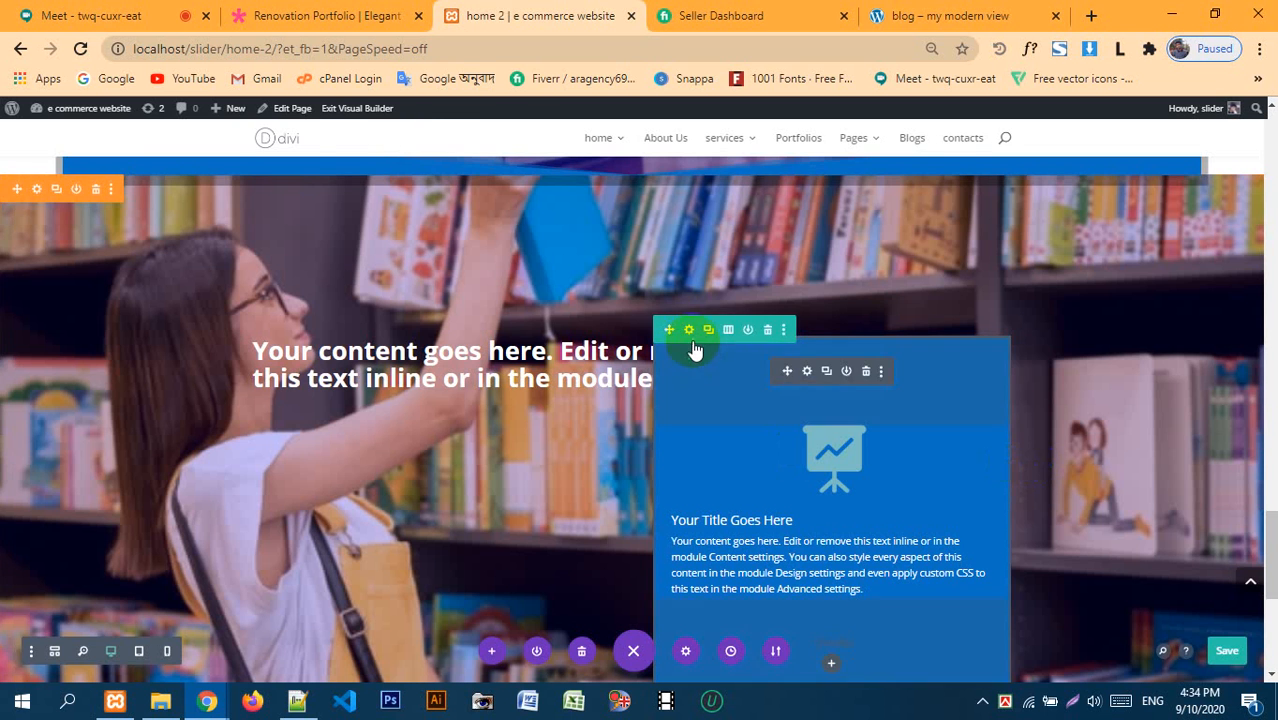
# - Set the blue card row's horizontal and vertical overflow to Visible and save
pyautogui.click(689, 330)
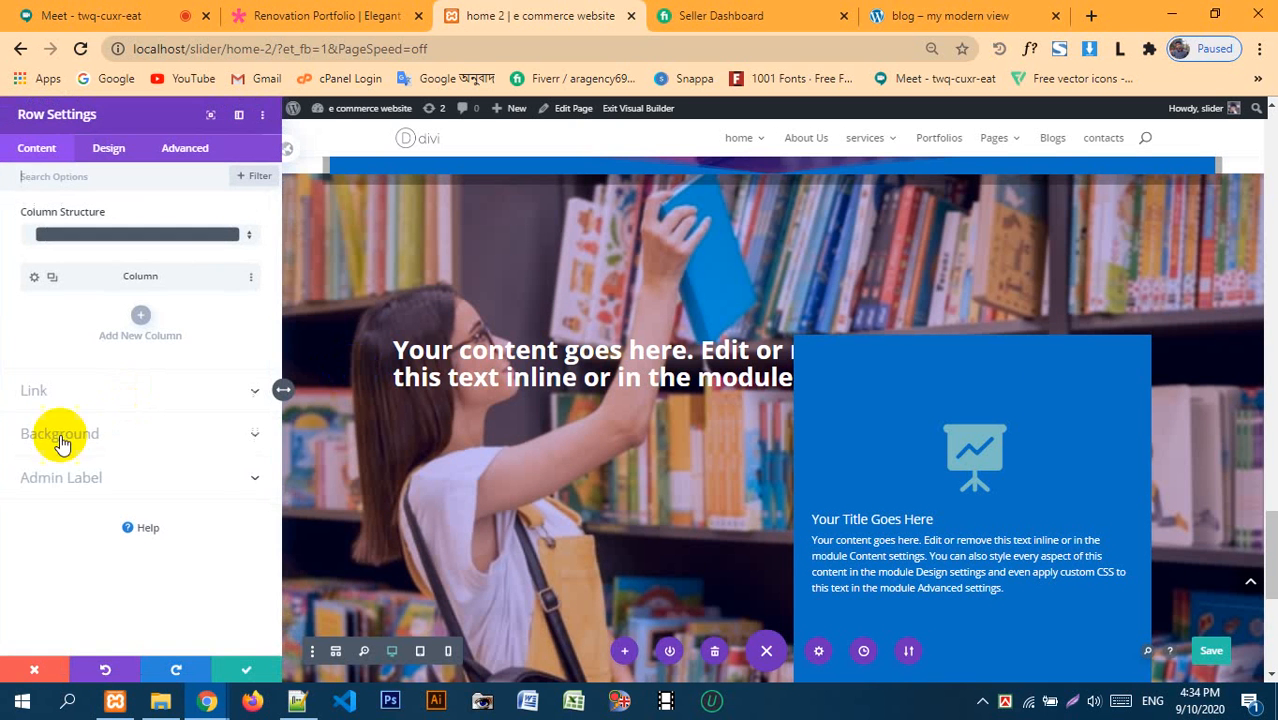
pyautogui.click(180, 150)
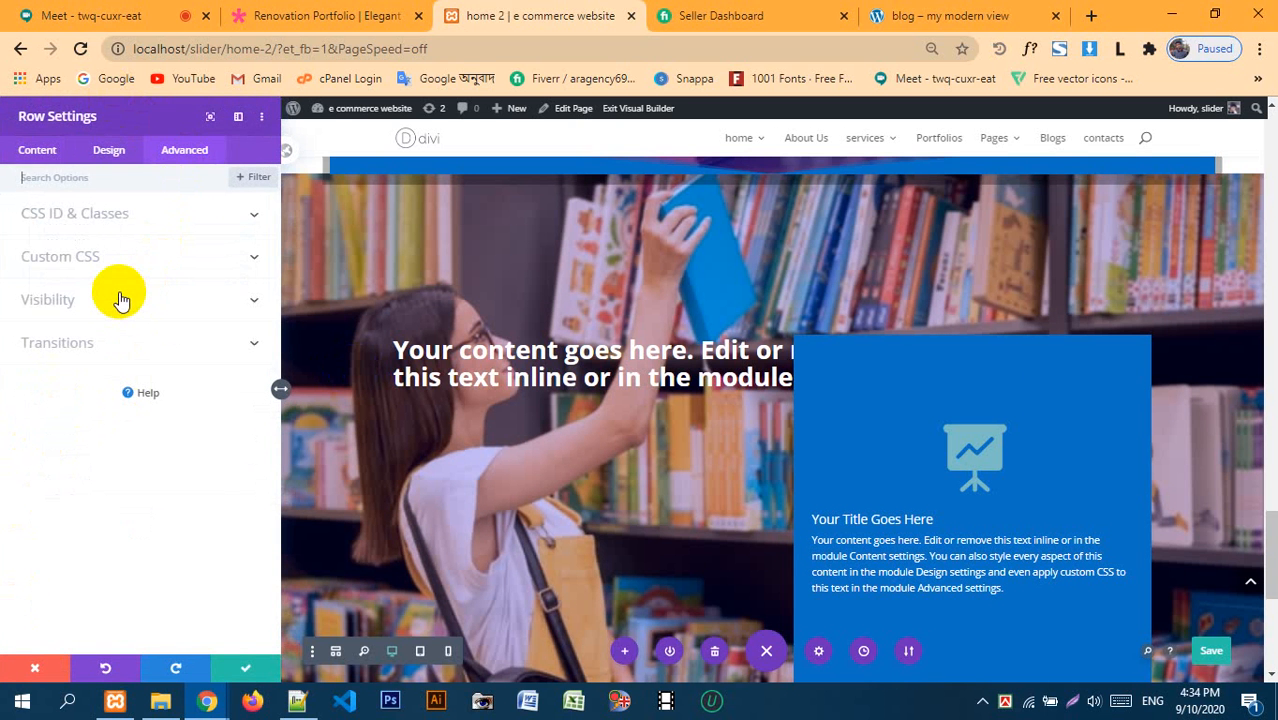
pyautogui.click(119, 297)
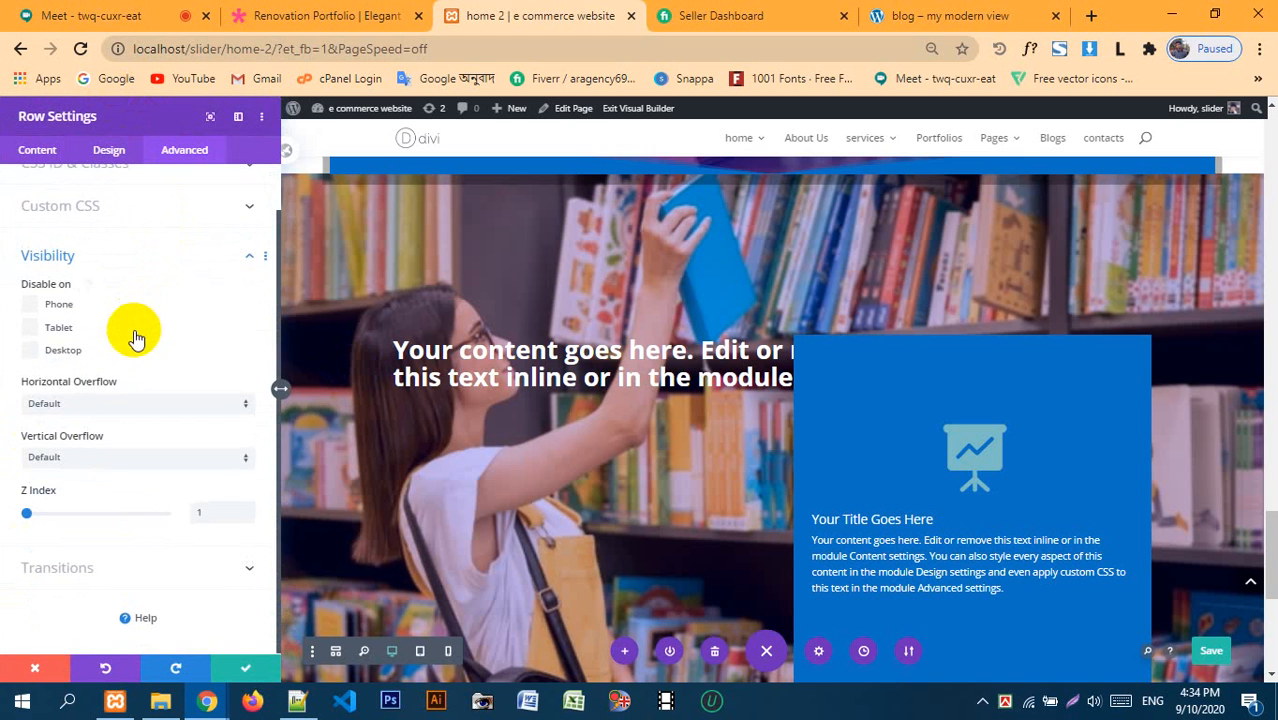
pyautogui.click(103, 407)
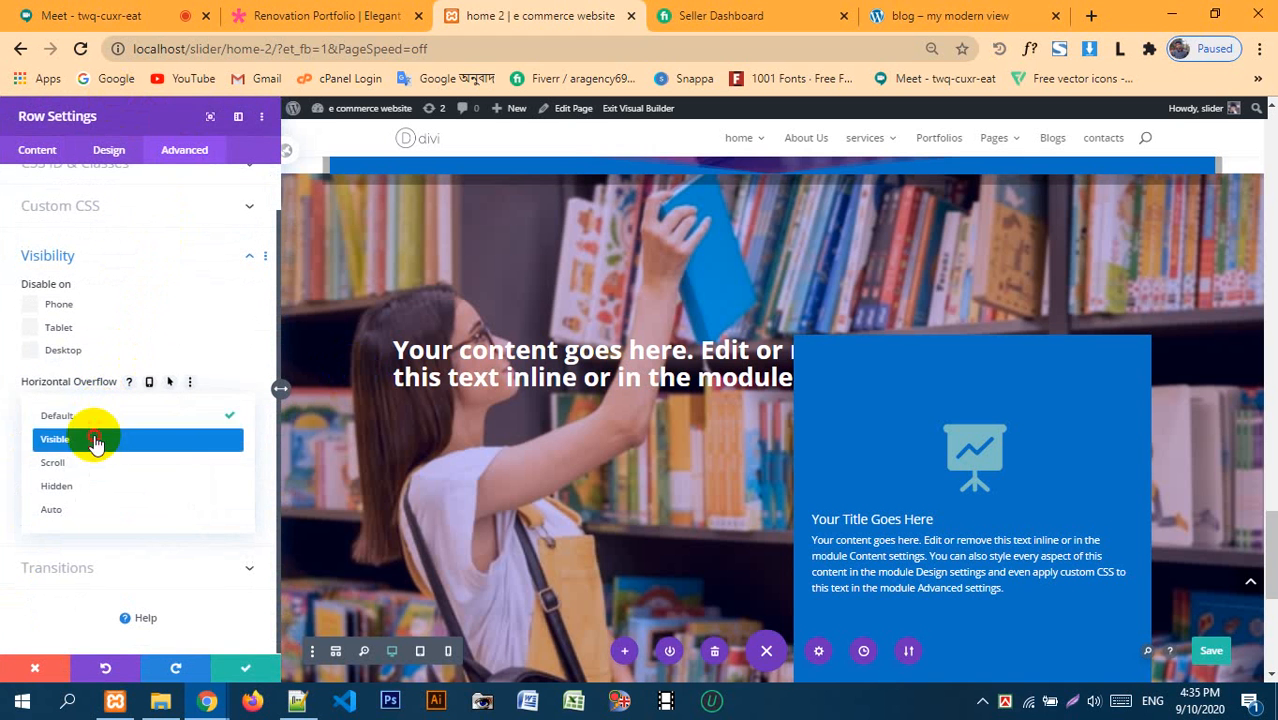
pyautogui.click(95, 443)
pyautogui.click(93, 458)
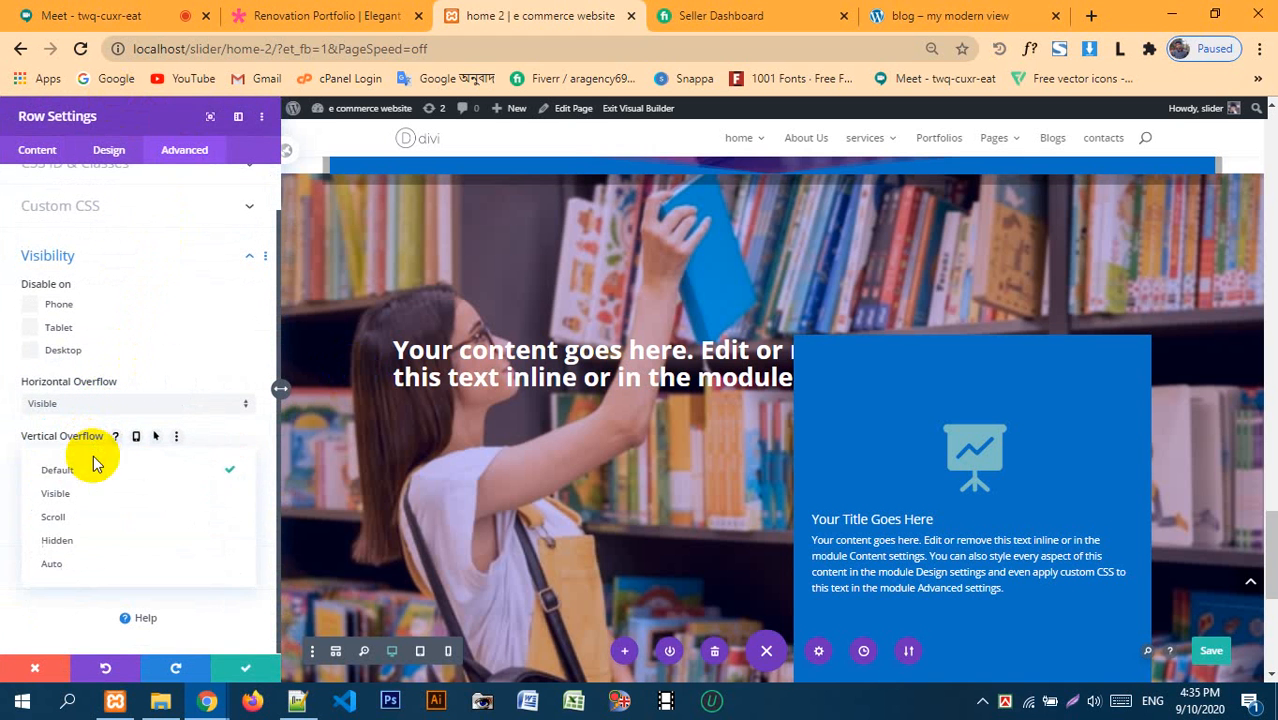
pyautogui.click(88, 491)
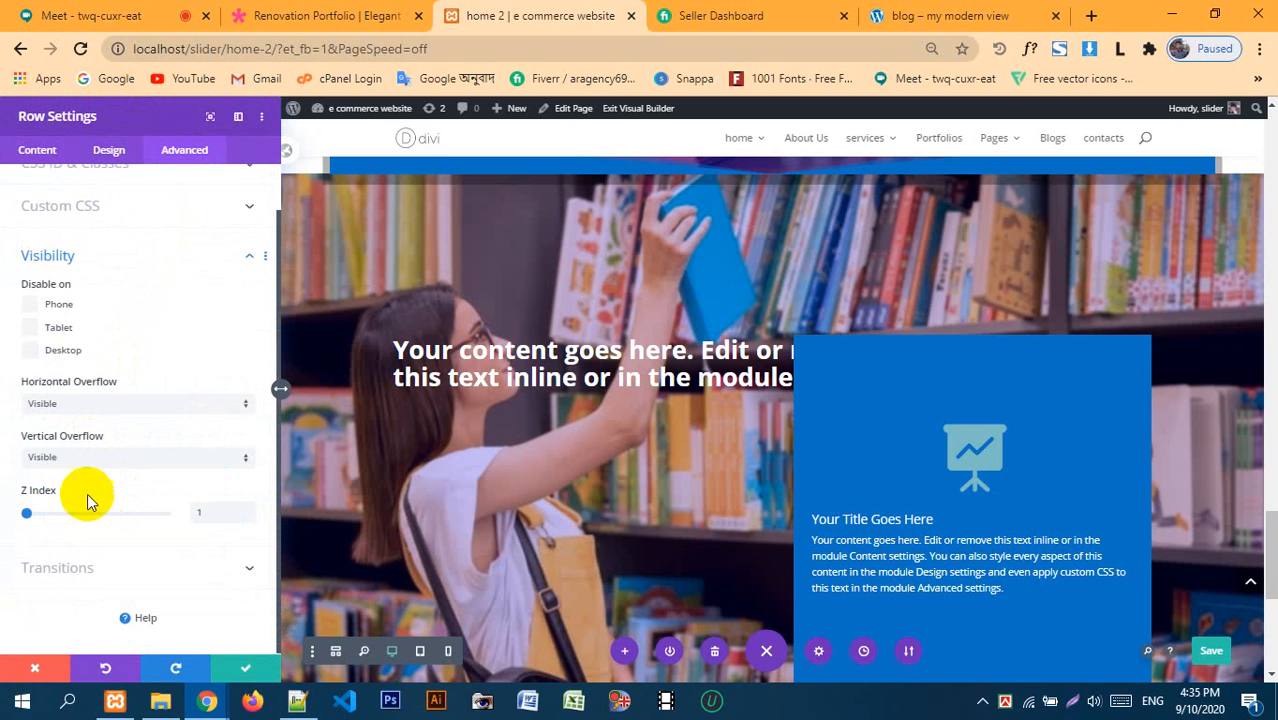
pyautogui.click(268, 672)
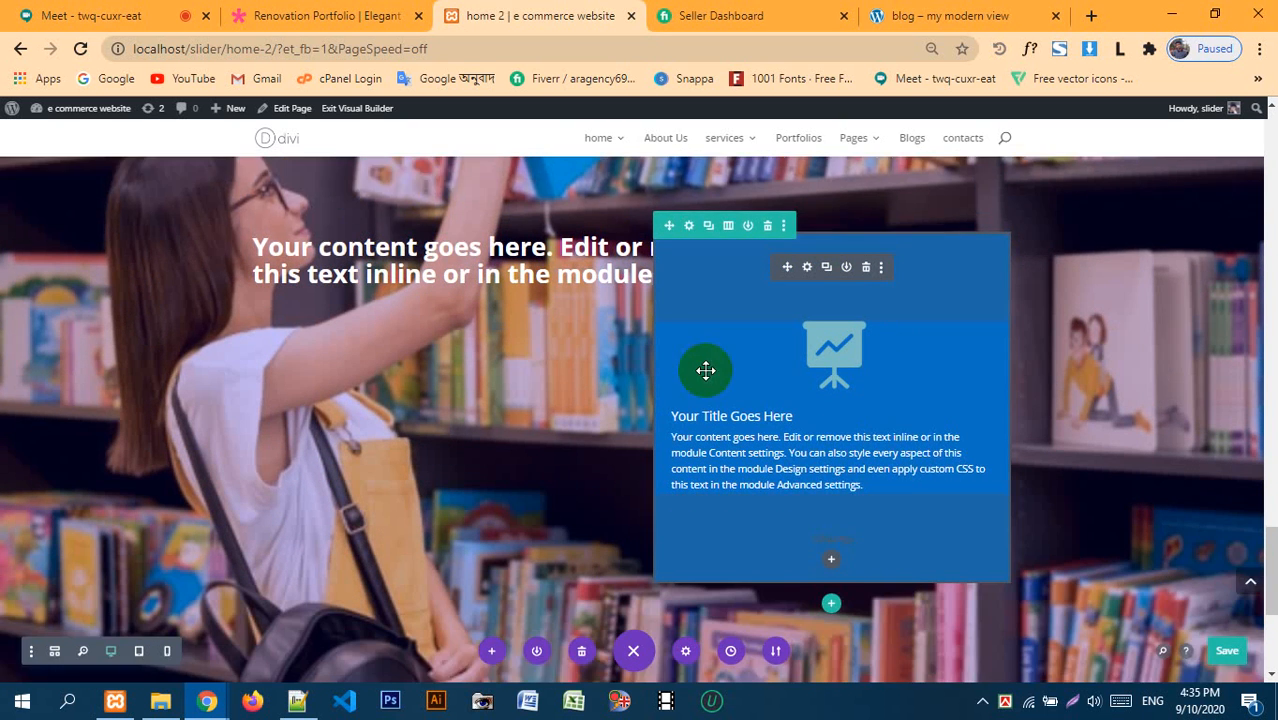
pyautogui.scroll(-4, 585, 551)
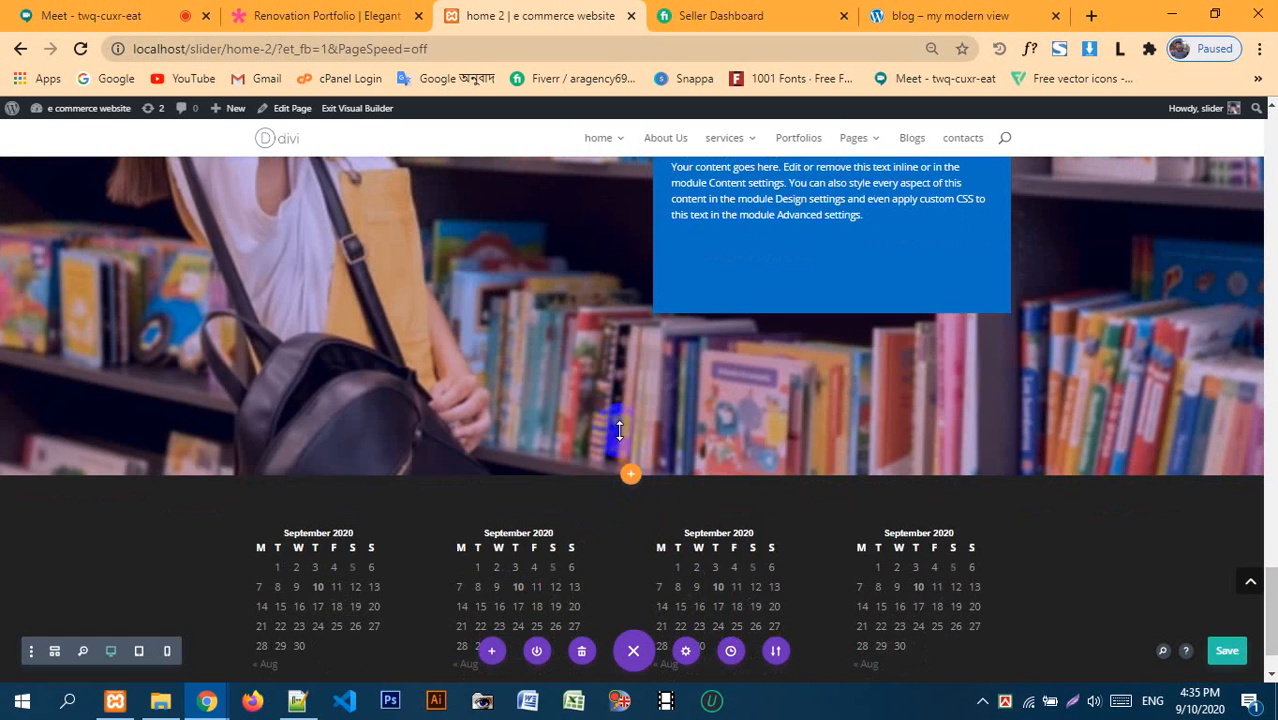
pyautogui.click(630, 480)
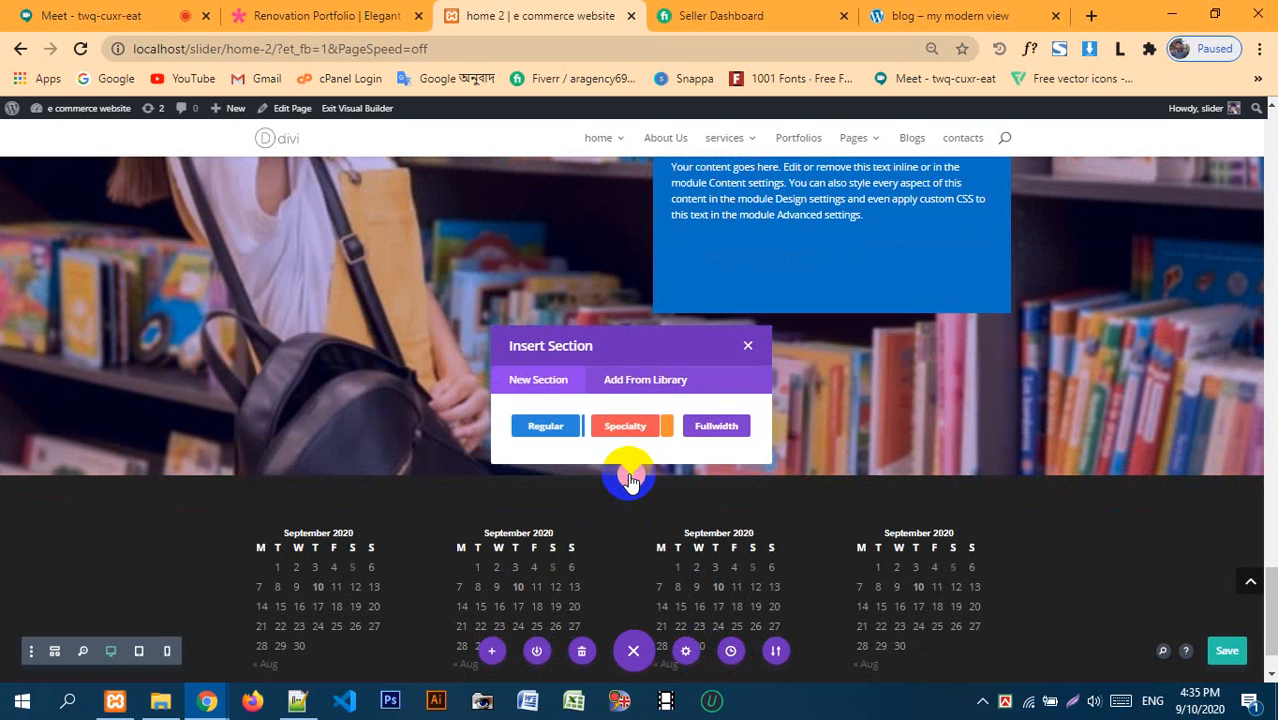
pyautogui.click(748, 347)
pyautogui.scroll(5, 550, 390)
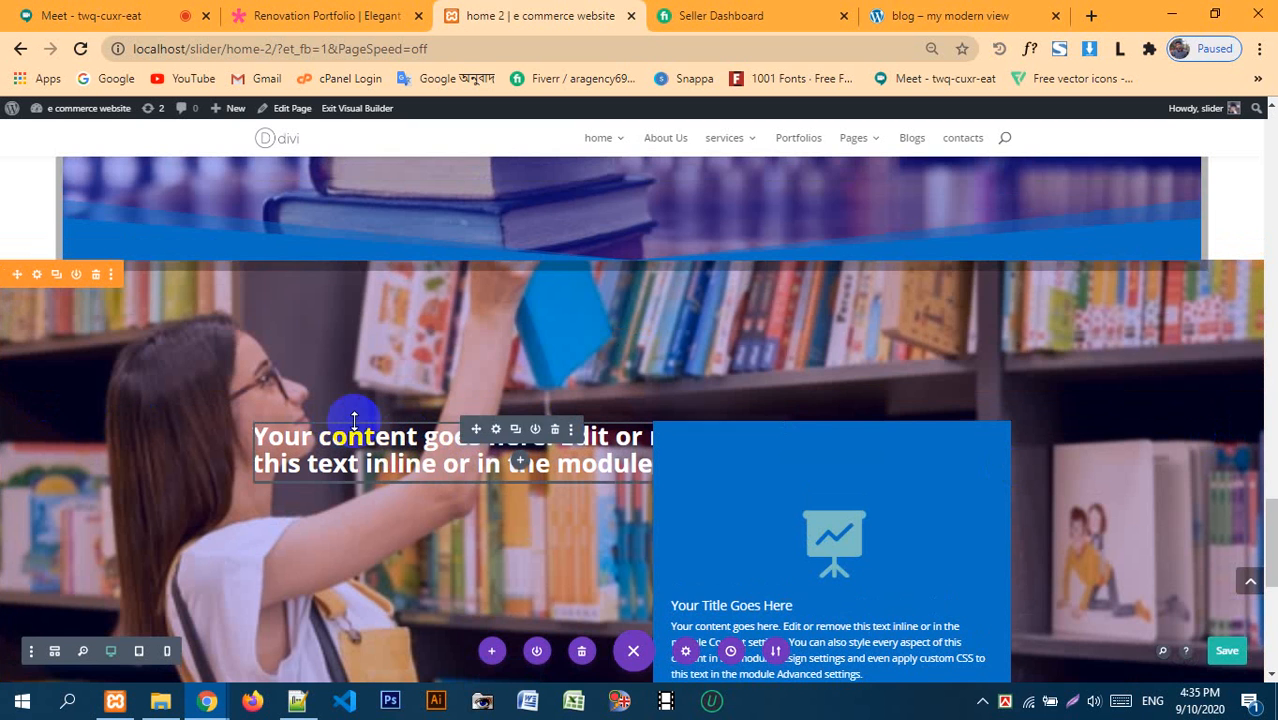
pyautogui.scroll(-1, 354, 420)
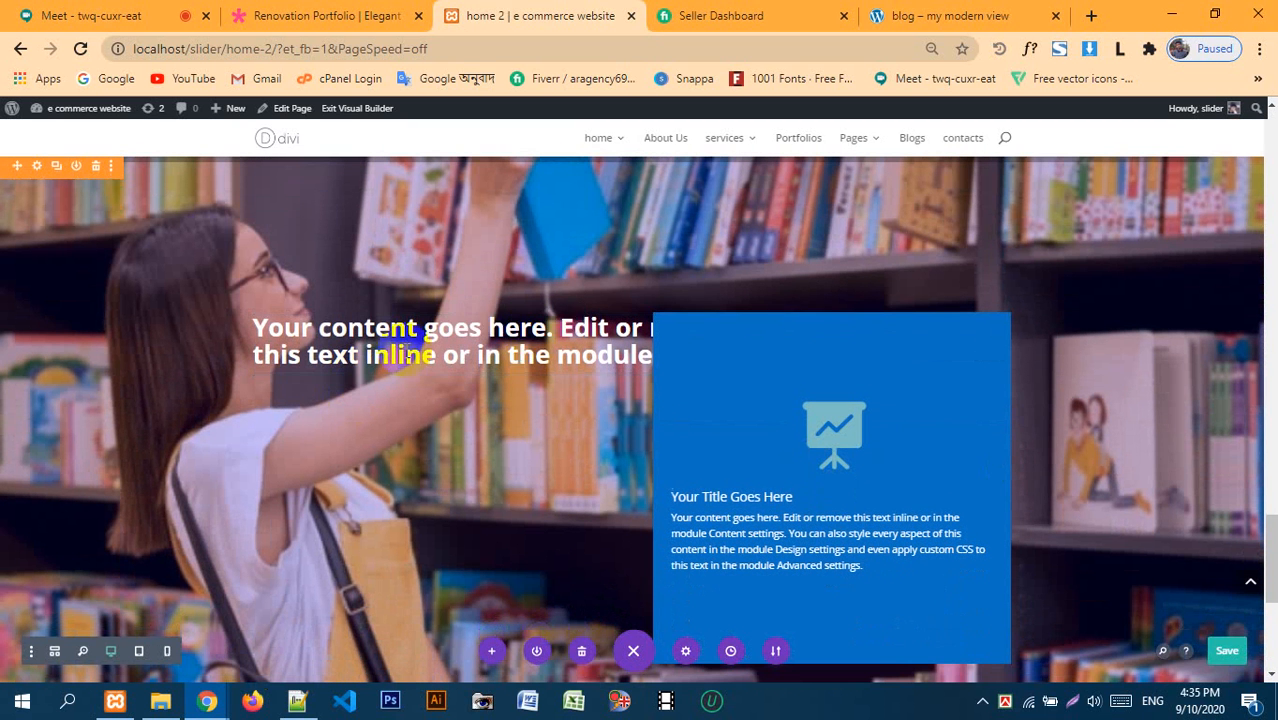
pyautogui.click(826, 419)
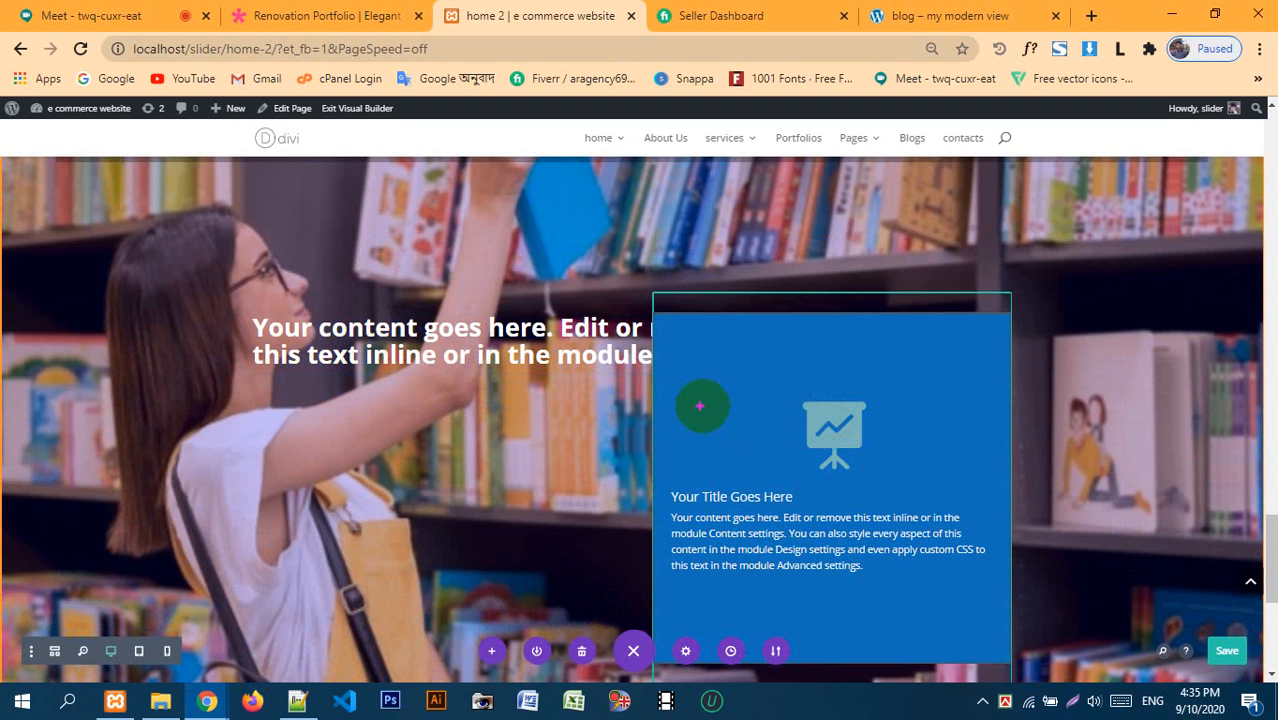
pyautogui.moveTo(191, 285); pyautogui.dragTo(612, 425)
pyautogui.moveTo(734, 380); pyautogui.dragTo(879, 382)
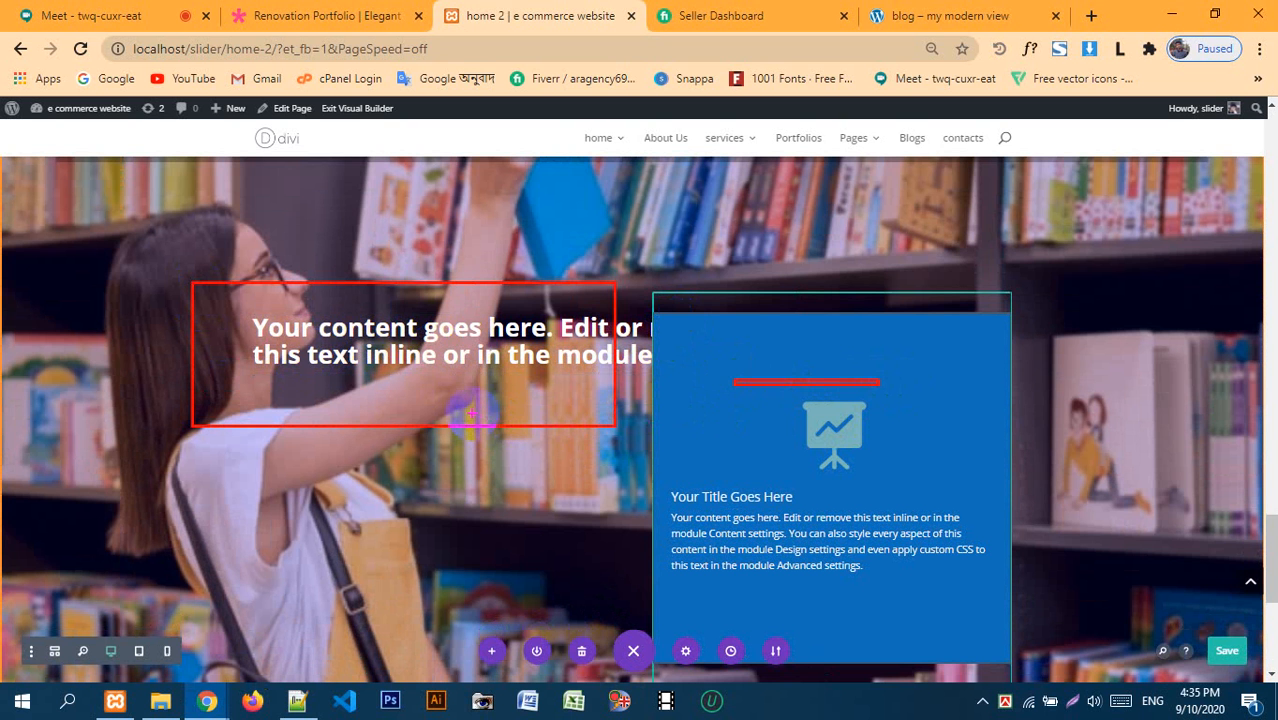
pyautogui.press('Escape')
pyautogui.scroll(-3, 495, 412)
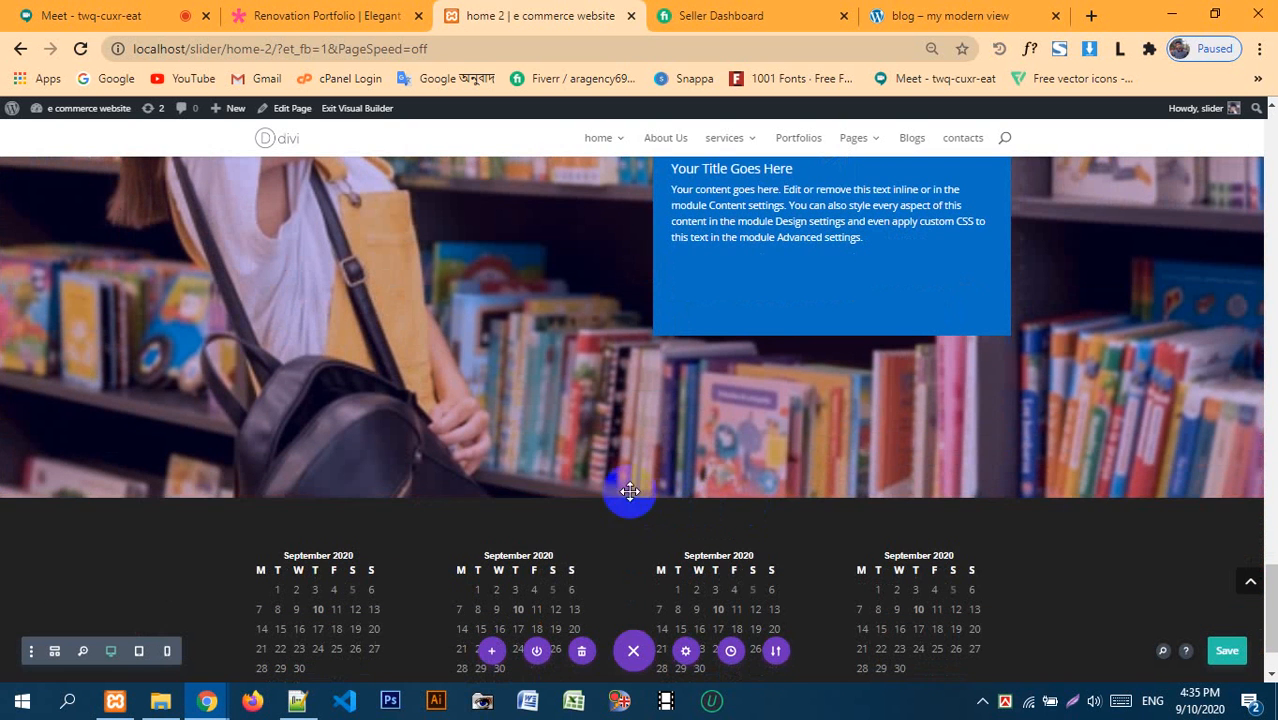
pyautogui.click(633, 502)
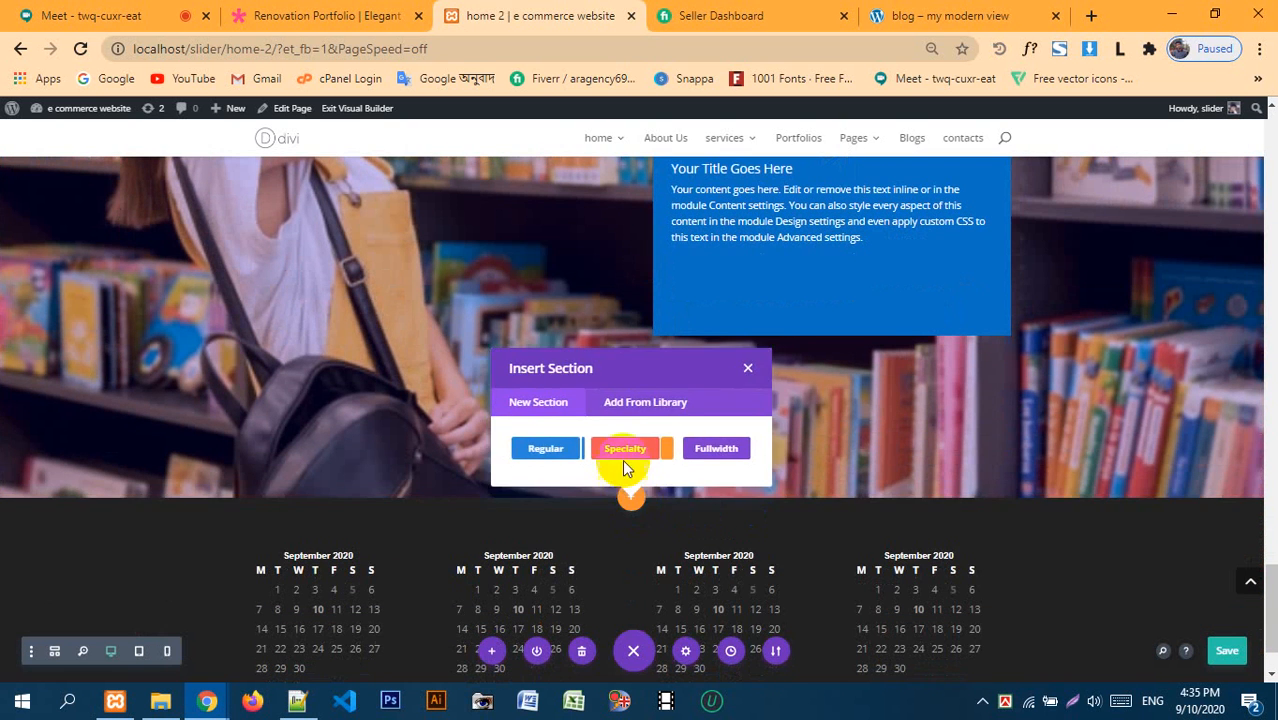
pyautogui.click(622, 452)
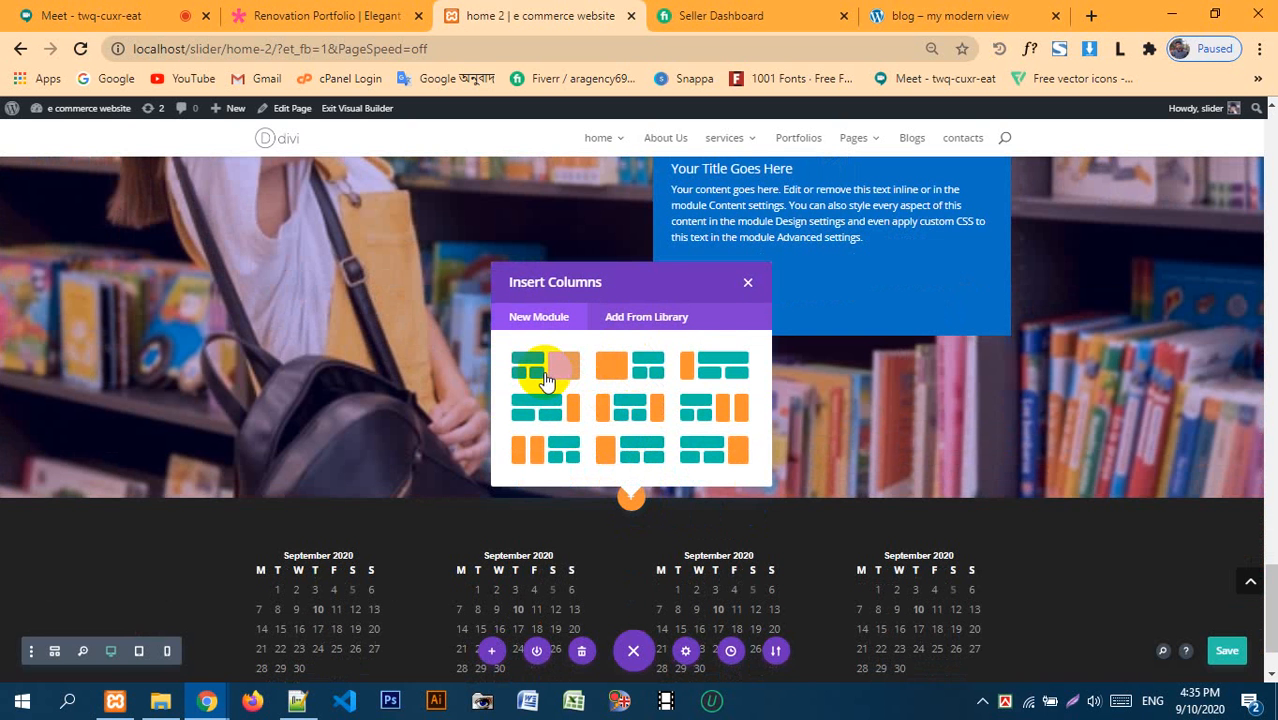
pyautogui.click(742, 287)
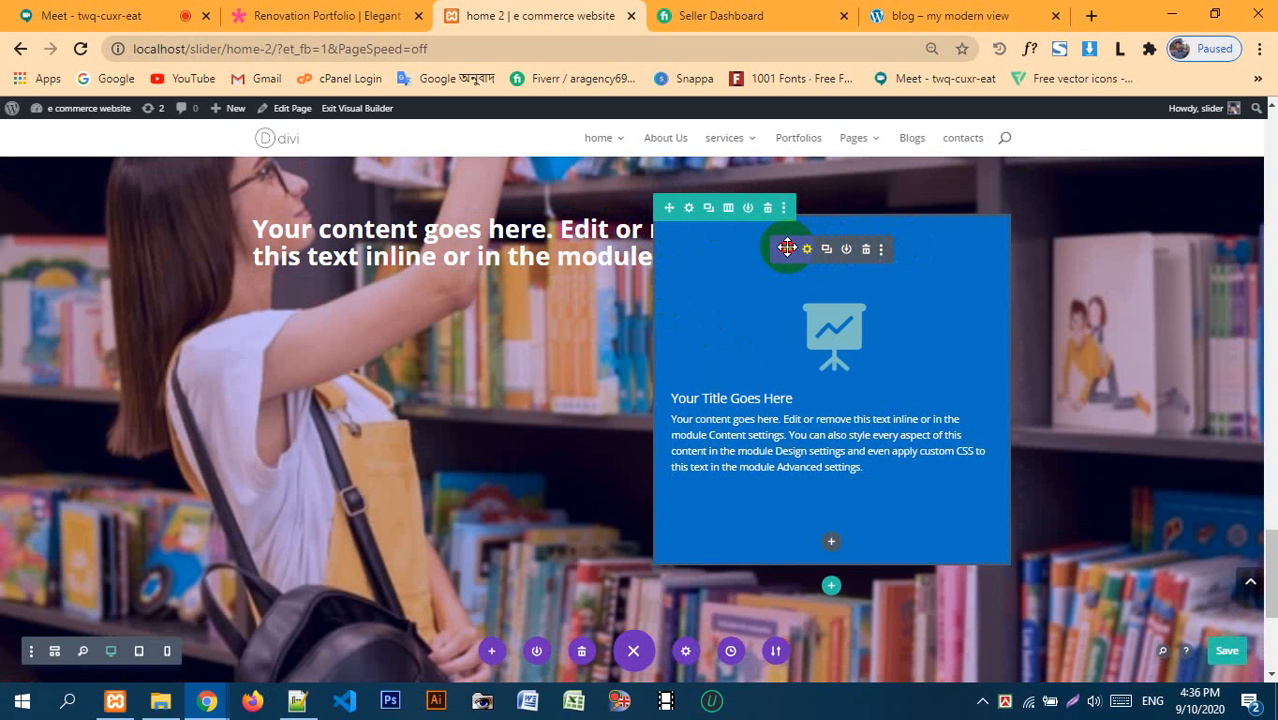
# - Move the blue blurb into the left column and the heading text into the right column
pyautogui.moveTo(787, 248); pyautogui.dragTo(405, 263)
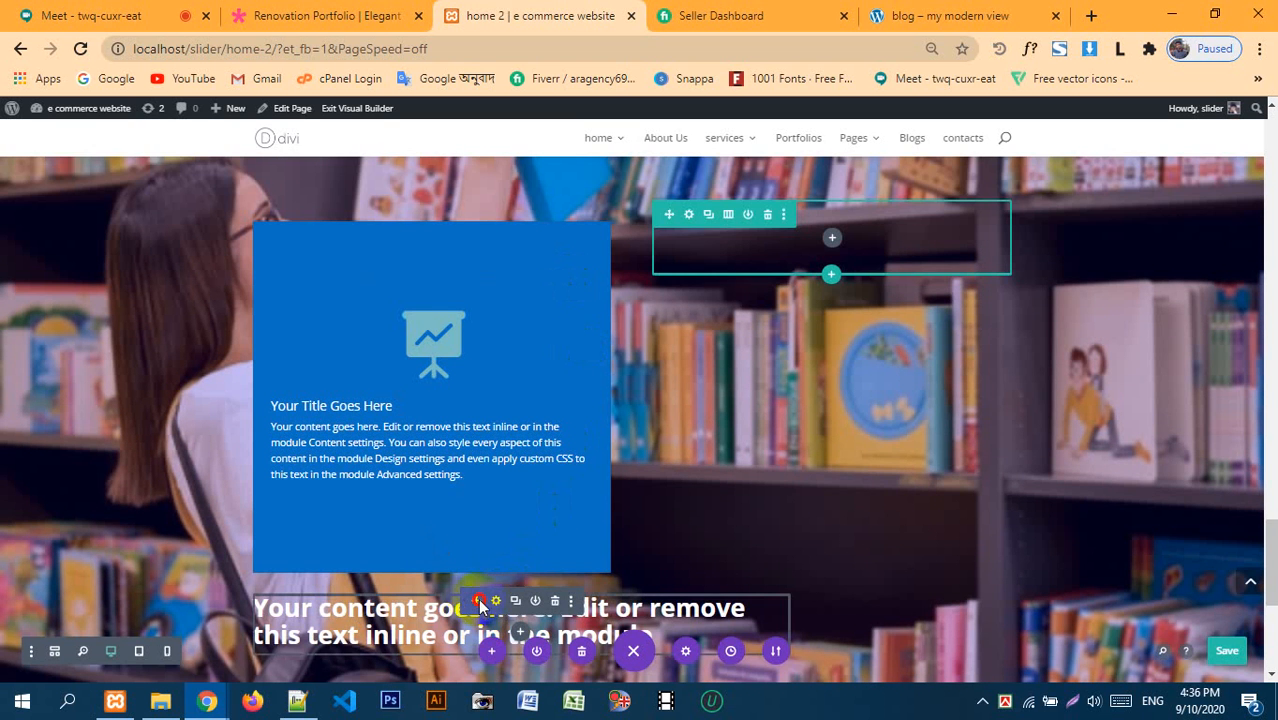
pyautogui.moveTo(480, 603); pyautogui.dragTo(770, 240)
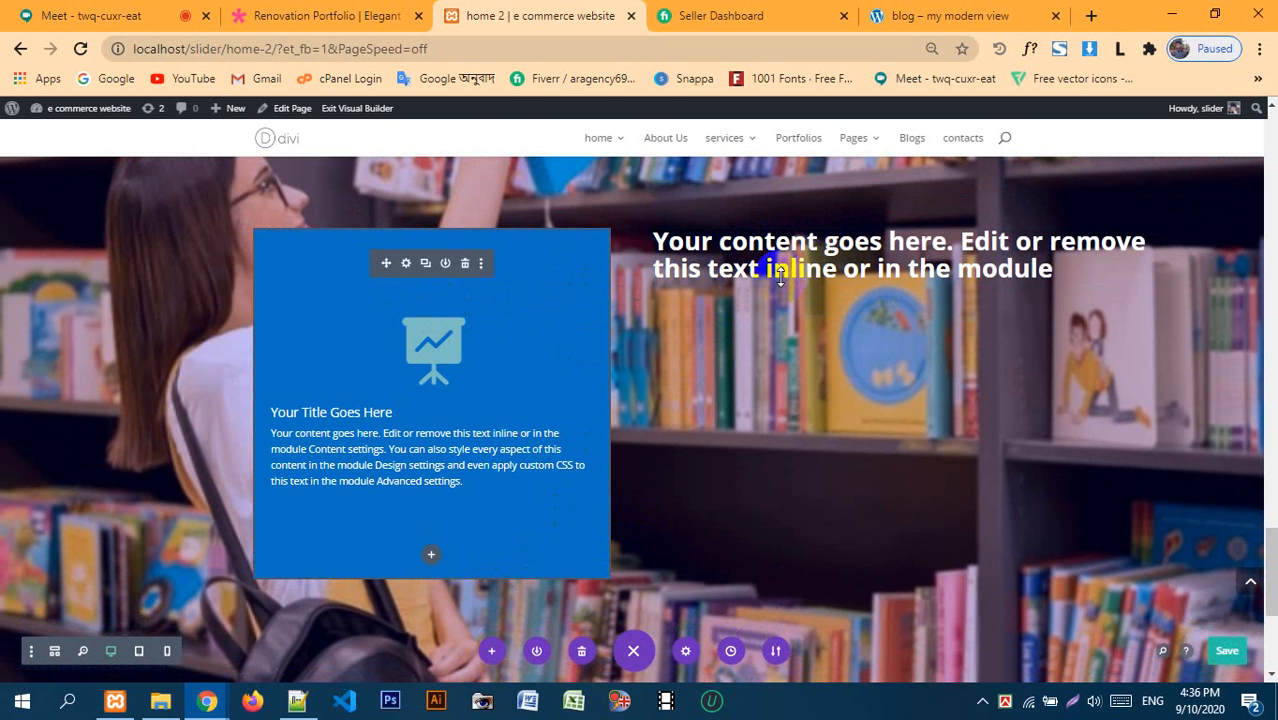
pyautogui.click(896, 236)
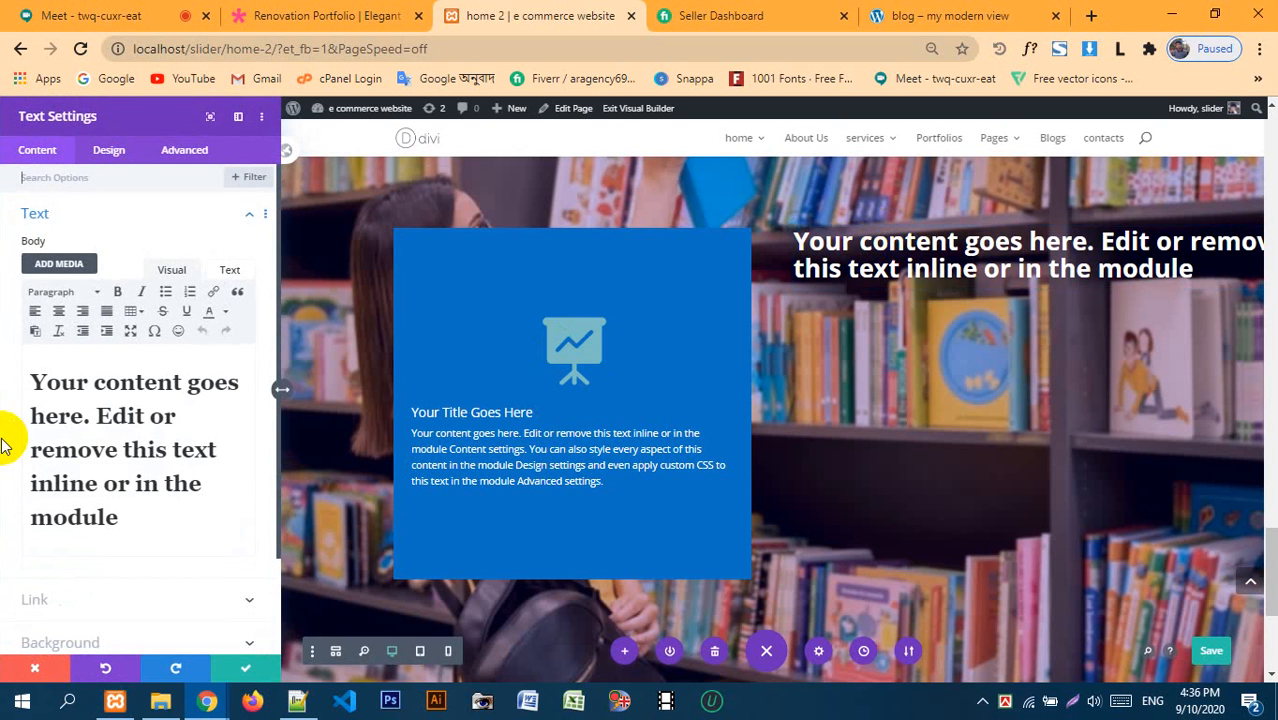
# - Give the heading text a -174px left margin in its Design spacing settings and save
pyautogui.click(108, 157)
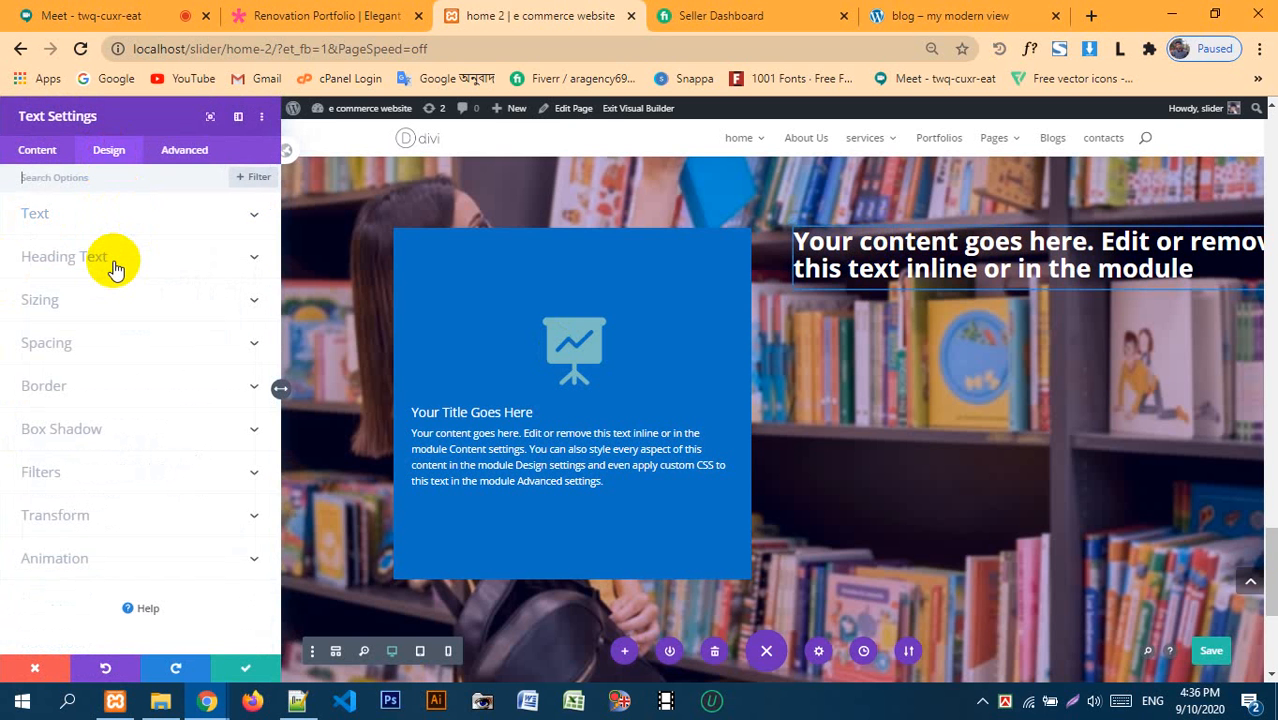
pyautogui.click(97, 348)
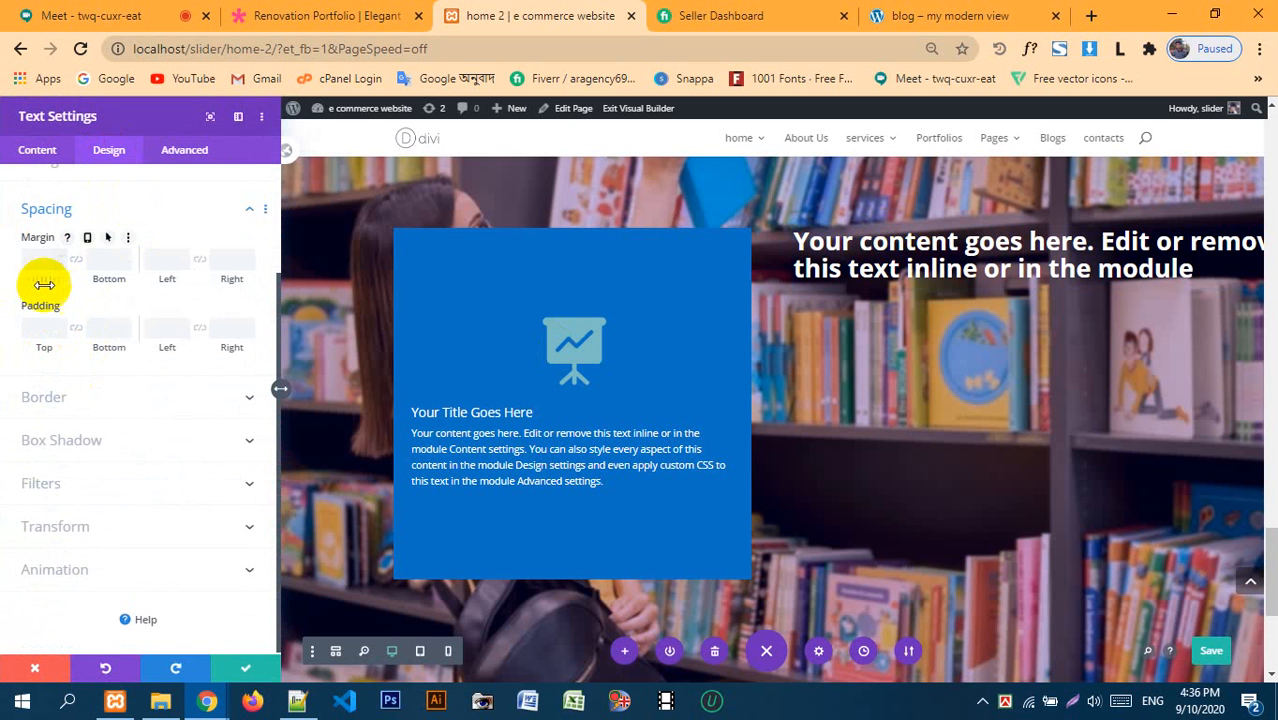
pyautogui.moveTo(62, 277); pyautogui.dragTo(91, 277)
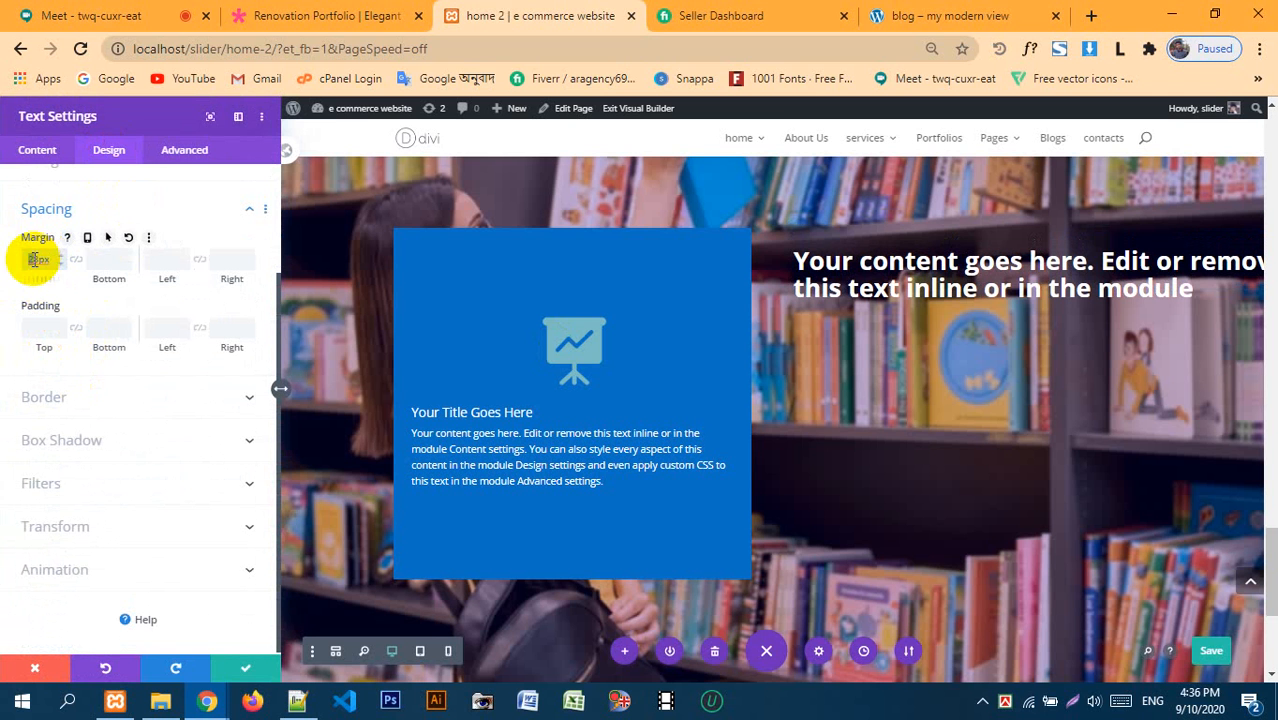
pyautogui.press('BackSpace')
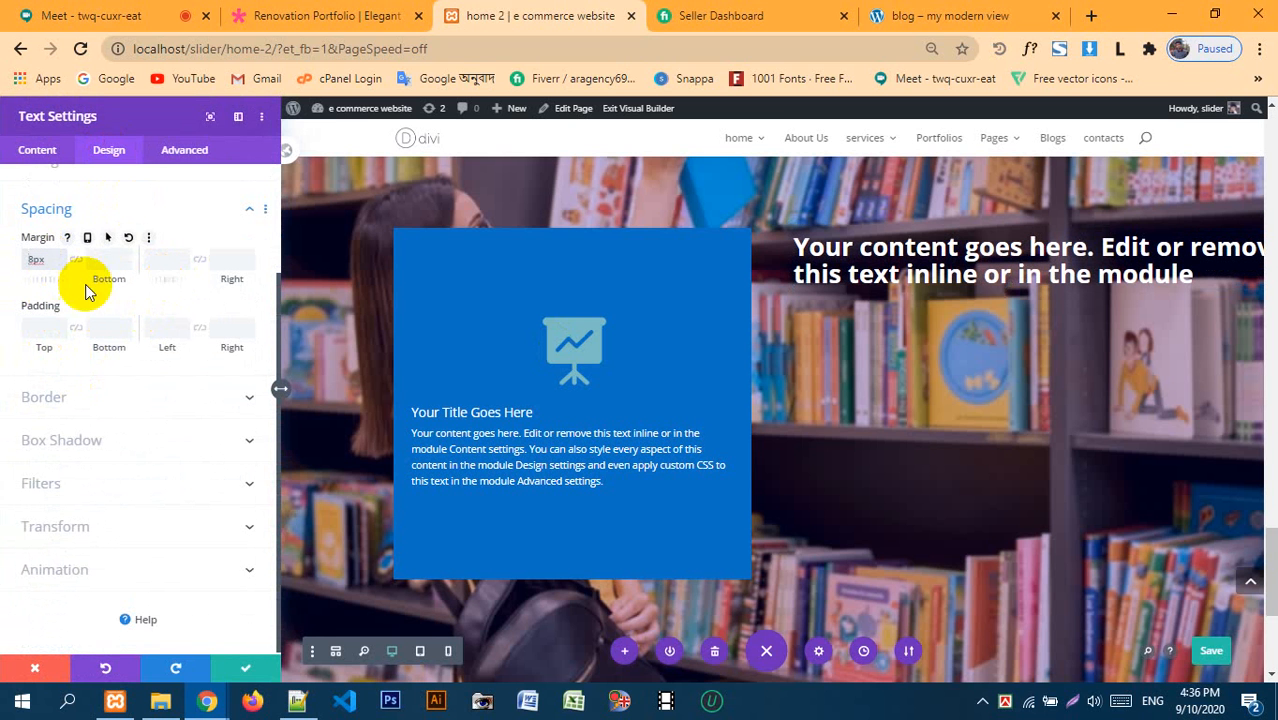
pyautogui.press('Down')
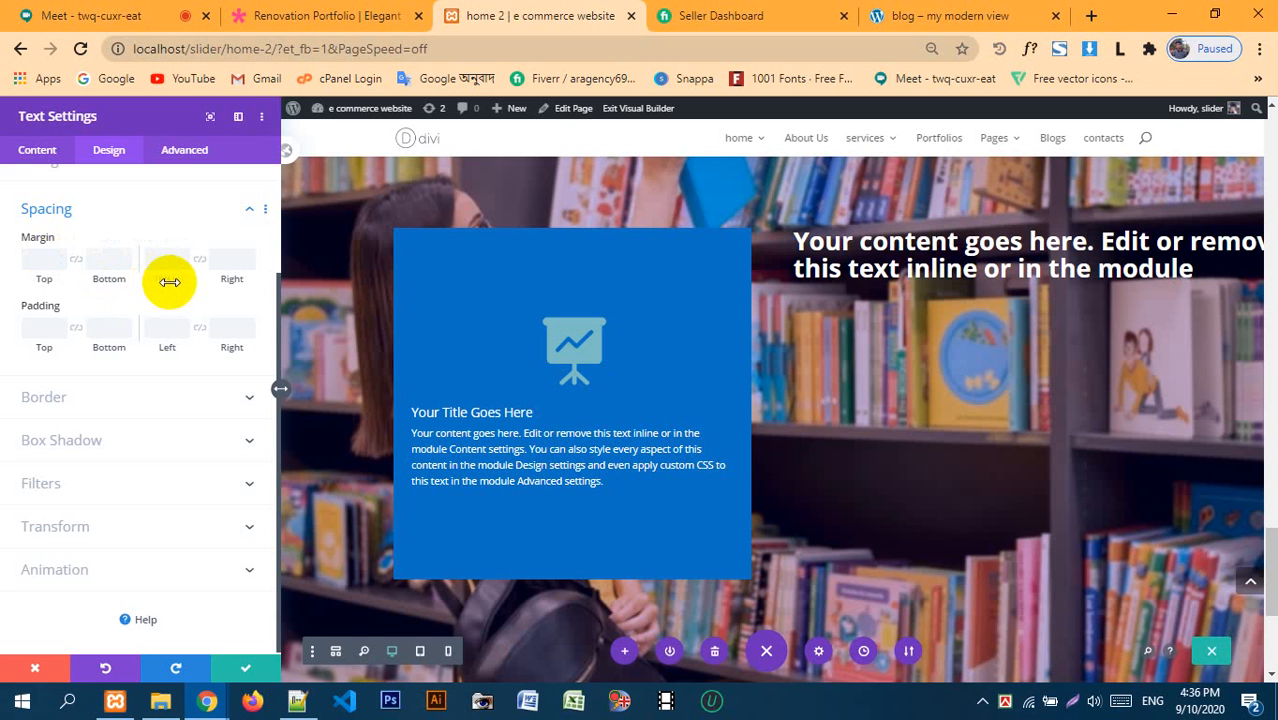
pyautogui.moveTo(170, 280); pyautogui.dragTo(3, 272)
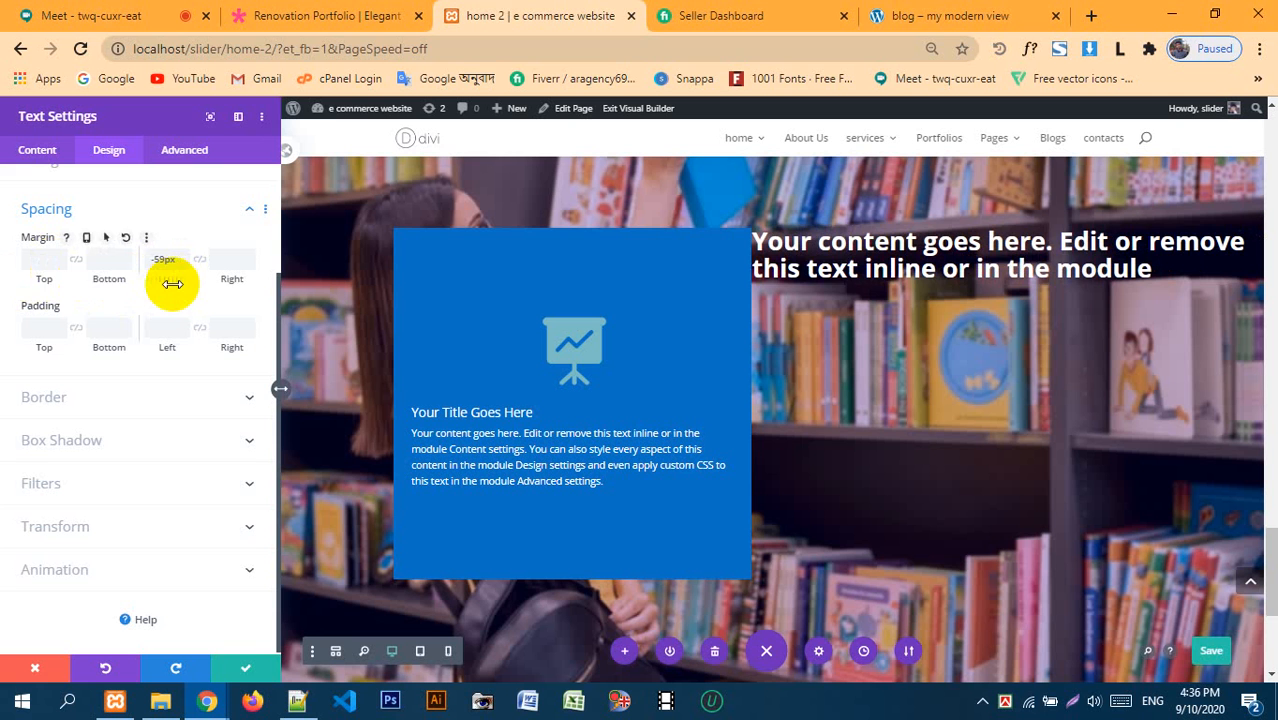
pyautogui.moveTo(171, 282); pyautogui.dragTo(3, 279)
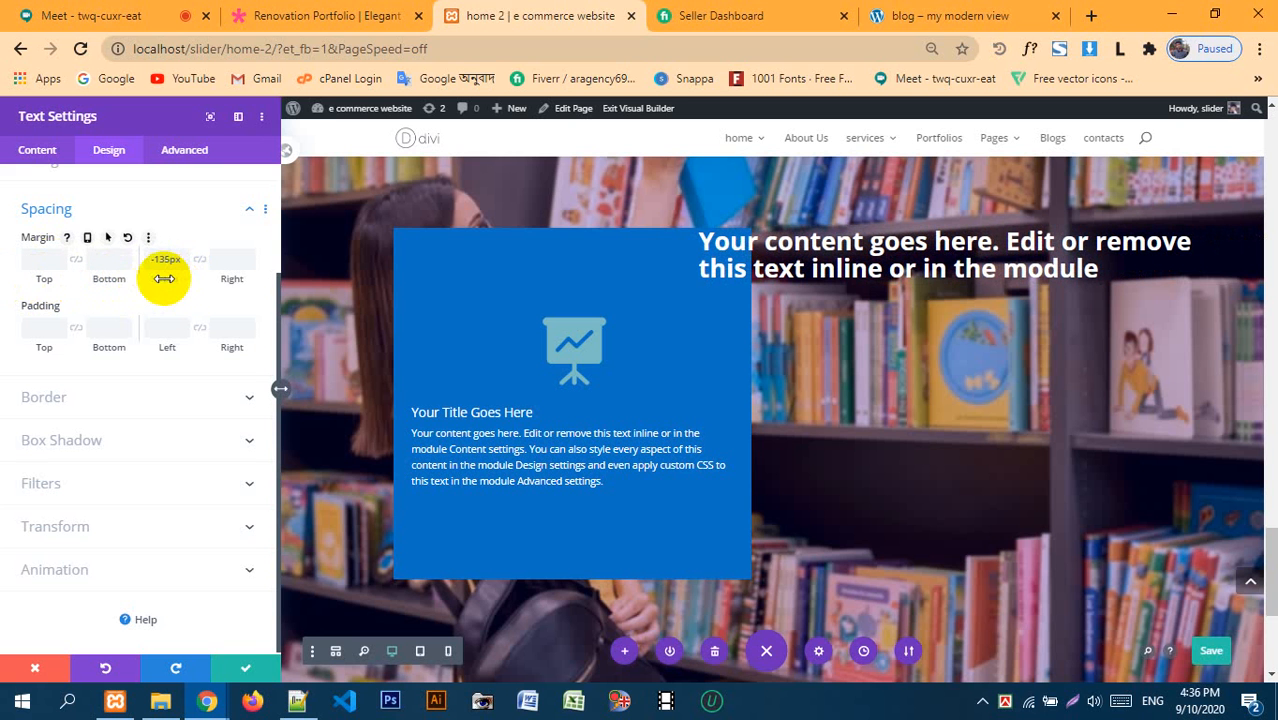
pyautogui.moveTo(164, 279); pyautogui.dragTo(3, 275)
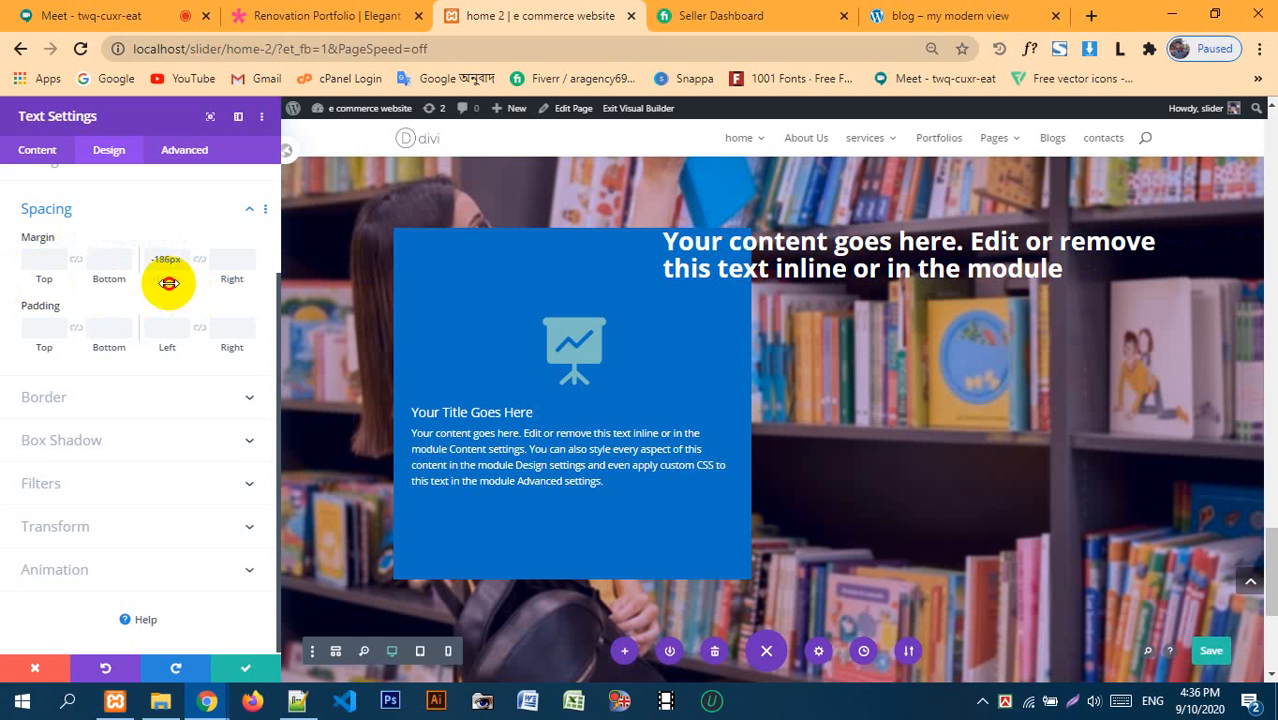
pyautogui.moveTo(168, 283); pyautogui.dragTo(177, 283)
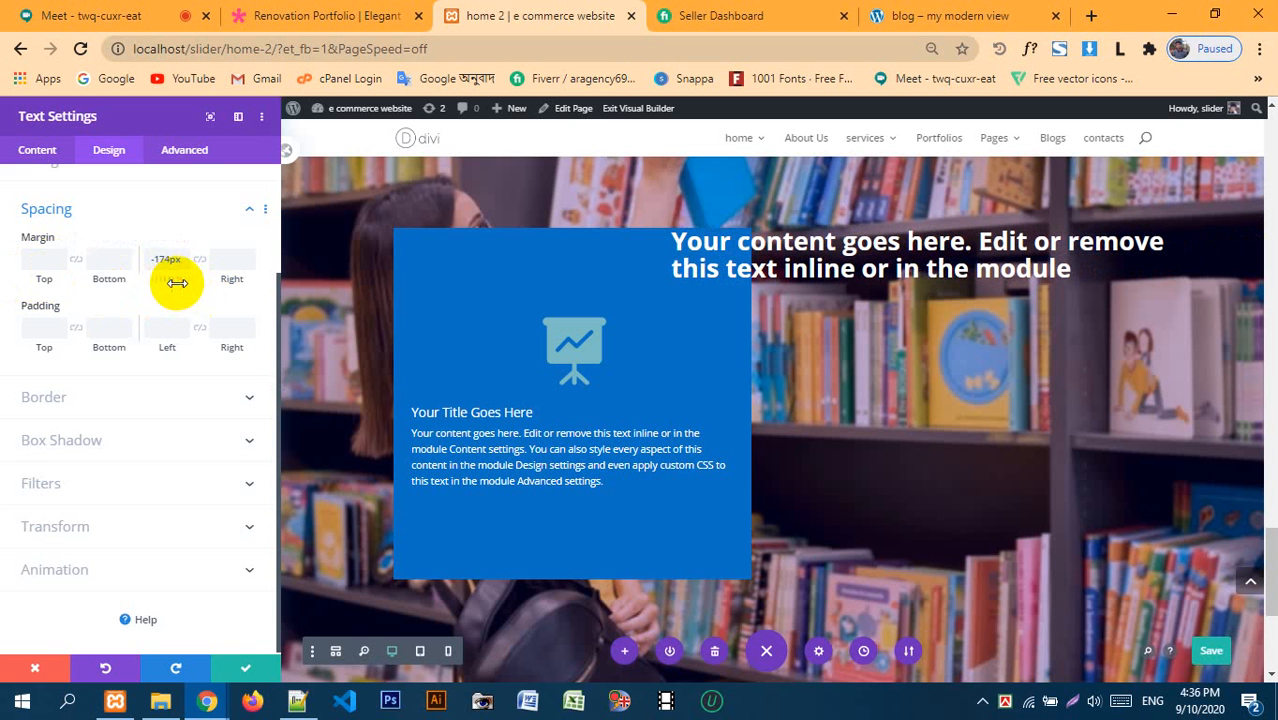
pyautogui.click(228, 669)
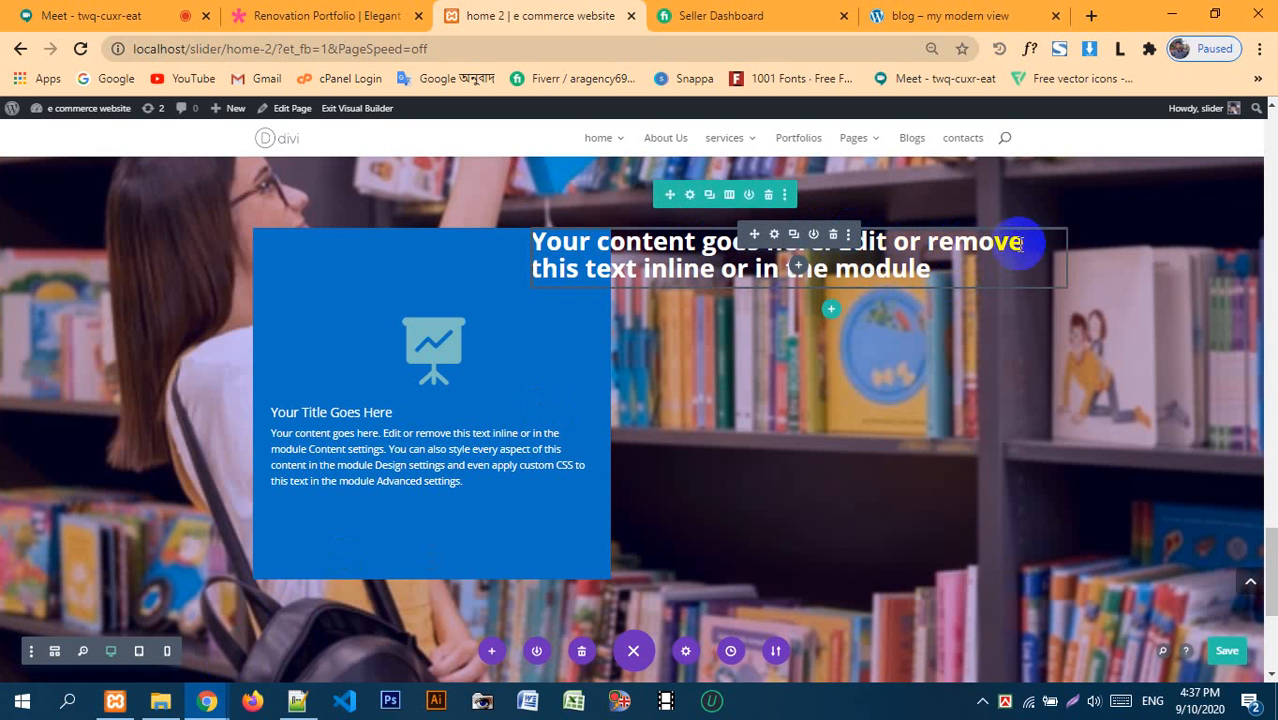
# - Raise the heading's top margin to 123px and save the text settings
pyautogui.click(775, 236)
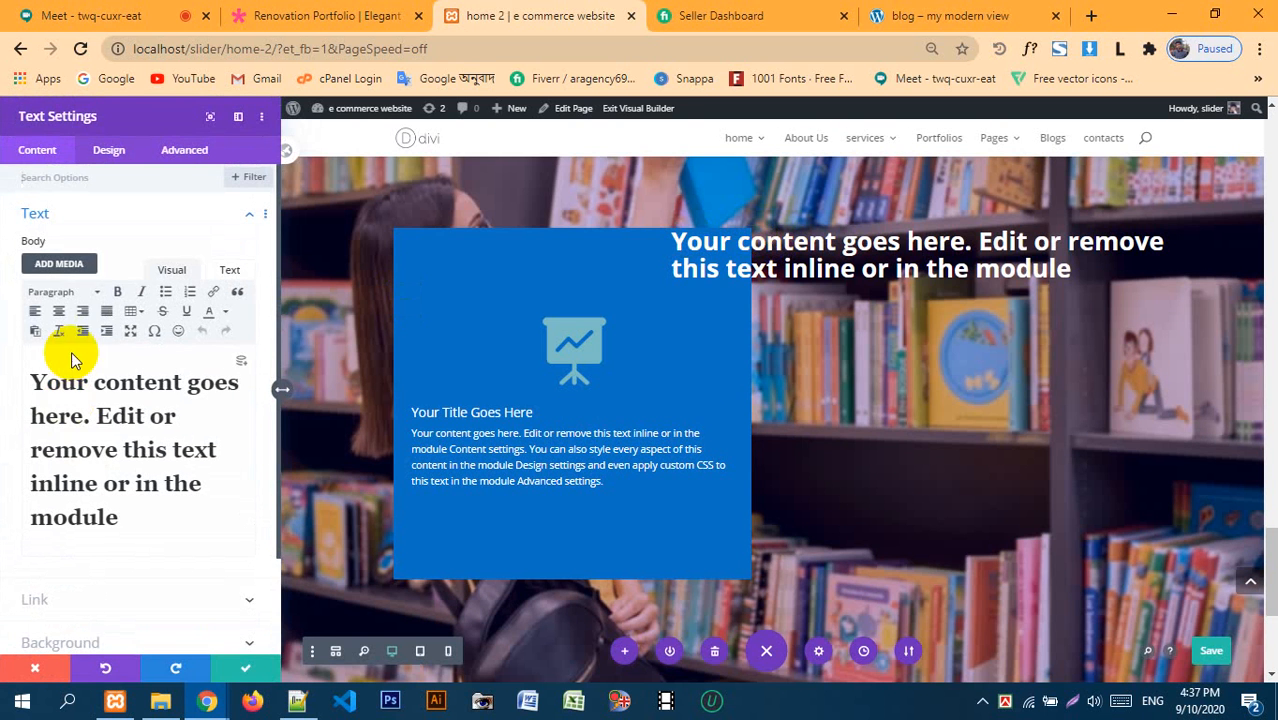
pyautogui.click(101, 158)
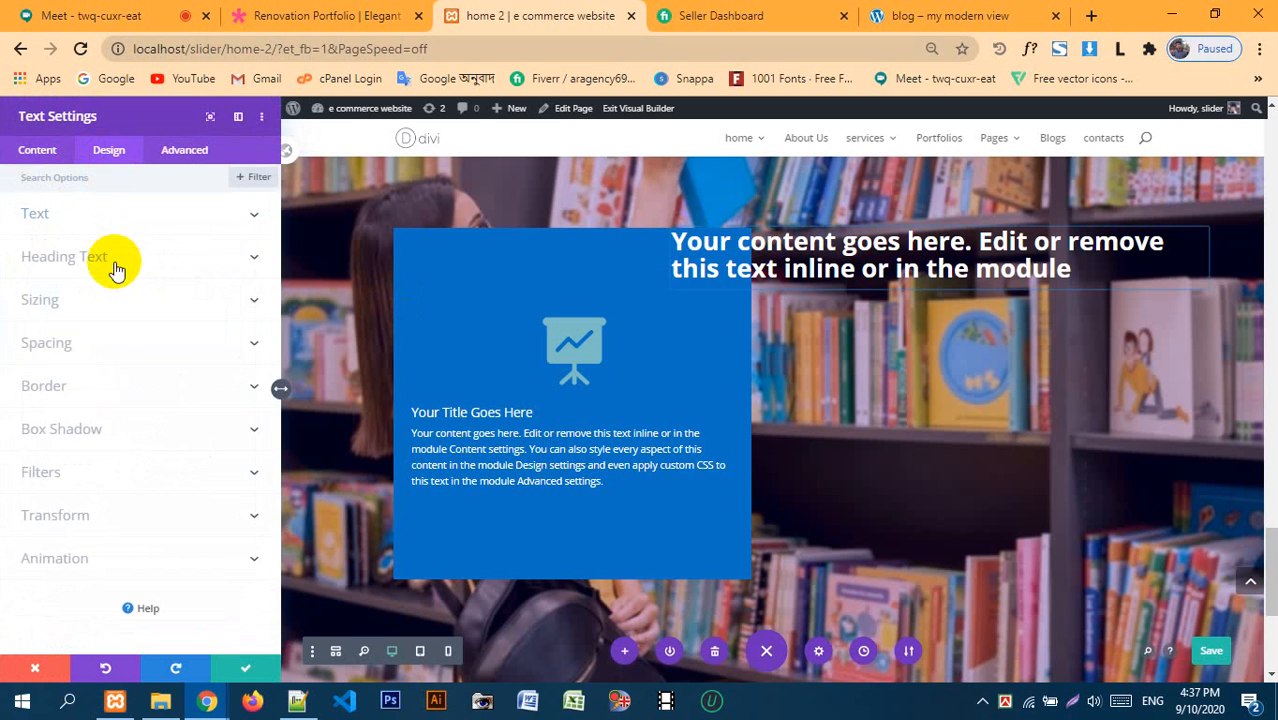
pyautogui.click(95, 345)
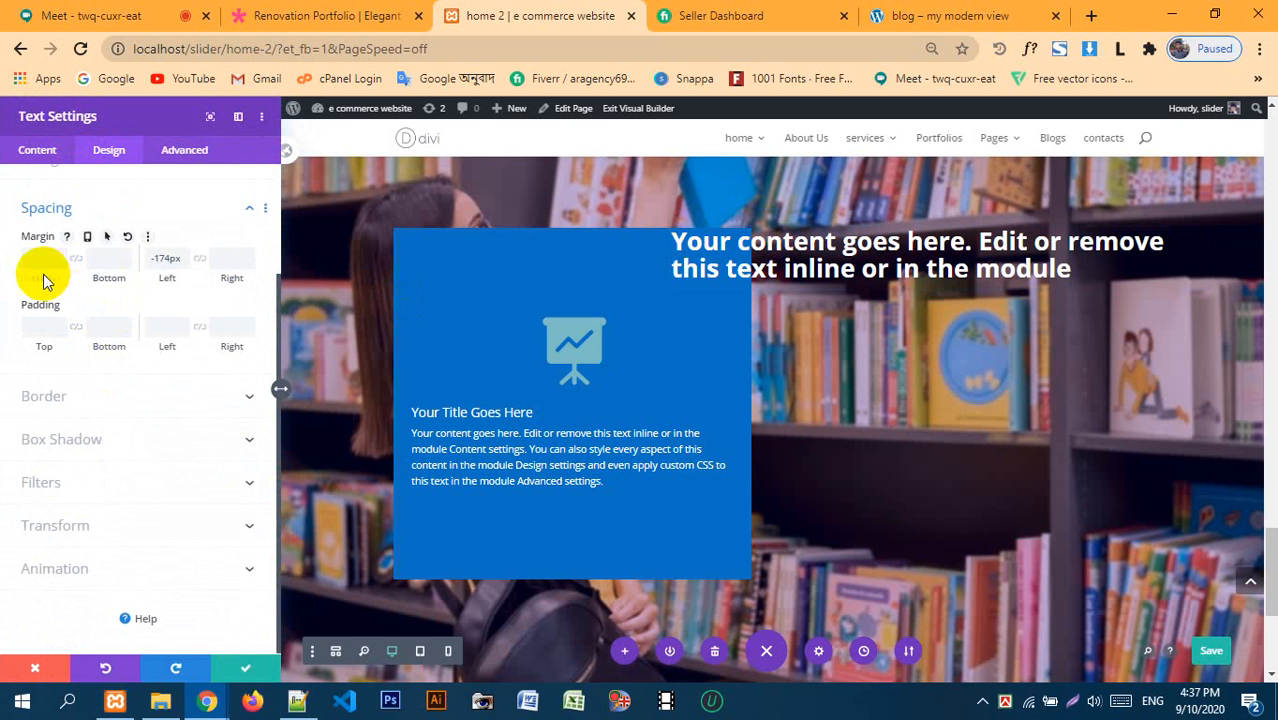
pyautogui.moveTo(61, 277); pyautogui.dragTo(201, 297)
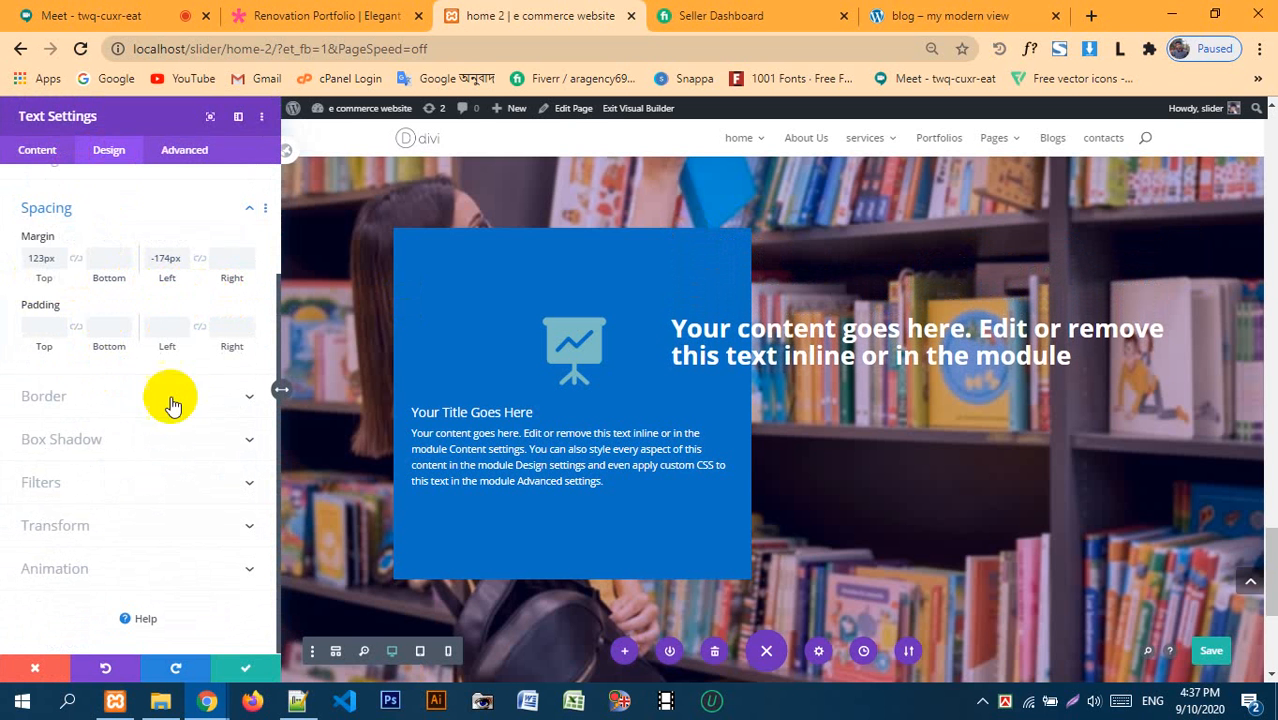
pyautogui.click(254, 664)
# - Switch to the Google Meet tab and open the prnt.sc screenshot link from the chat
pyautogui.scroll(2, 820, 311)
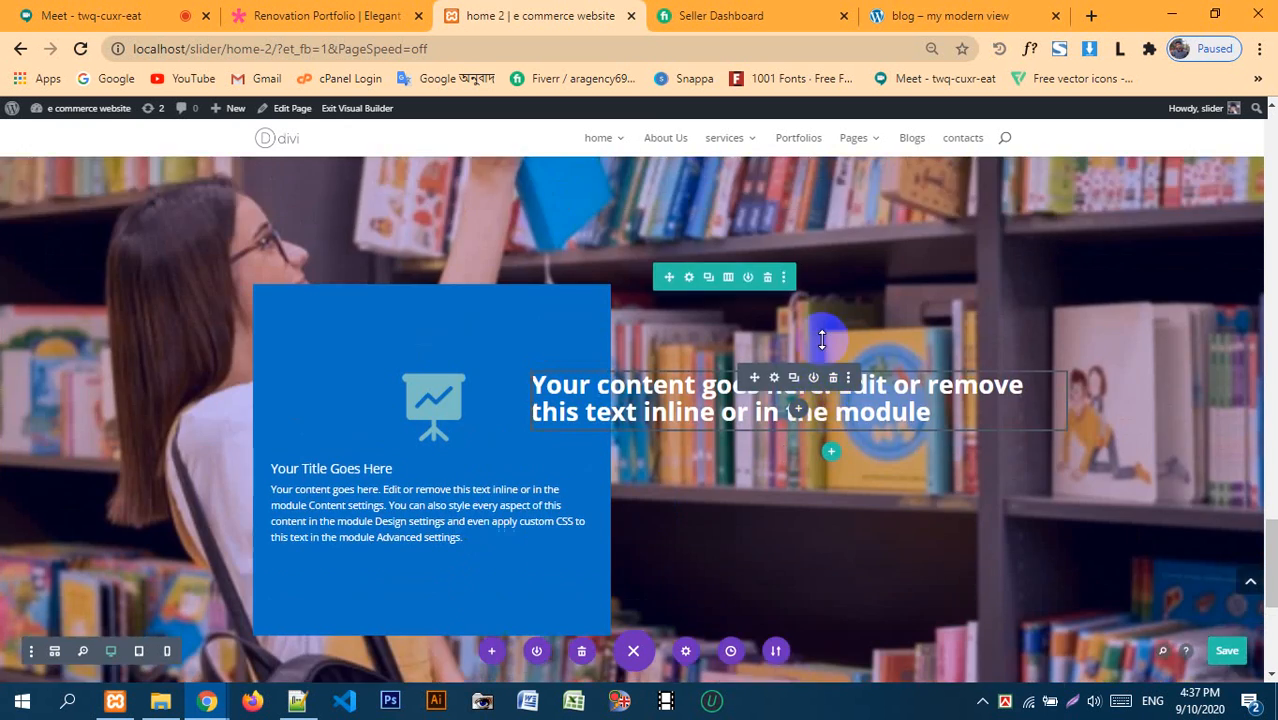
pyautogui.scroll(-3, 820, 311)
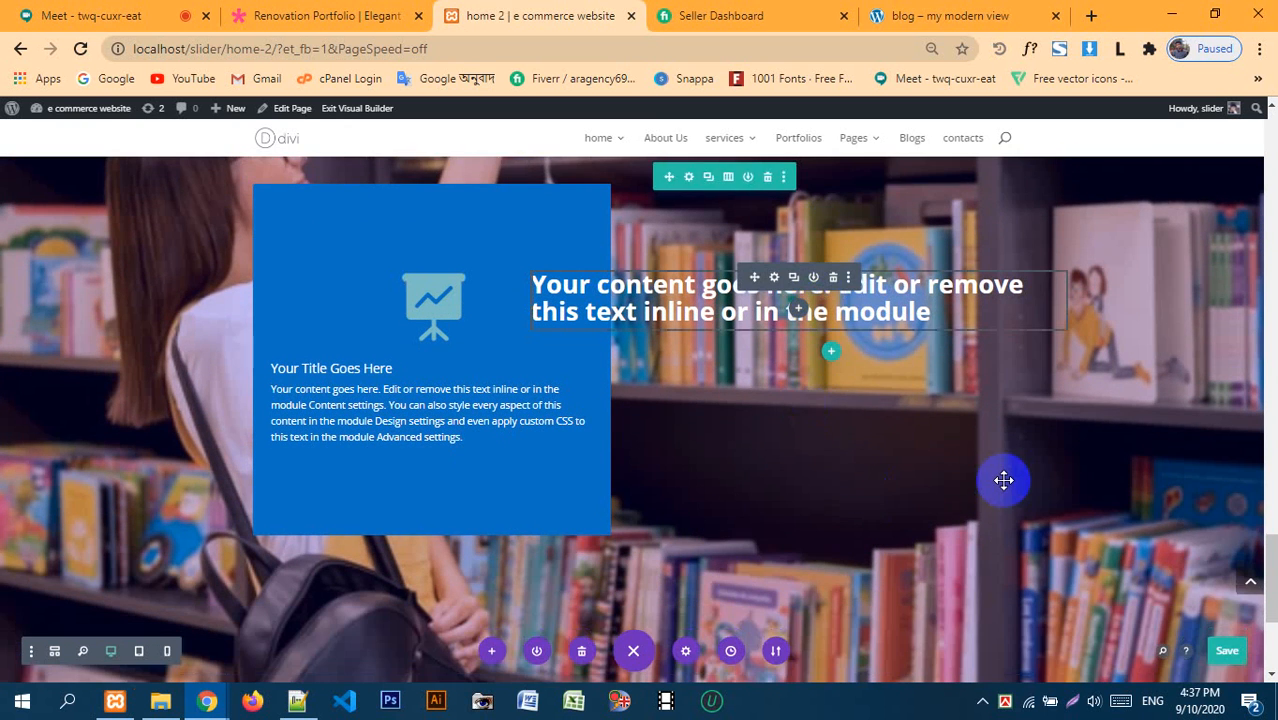
pyautogui.scroll(-1, 1001, 479)
pyautogui.scroll(2, 1004, 479)
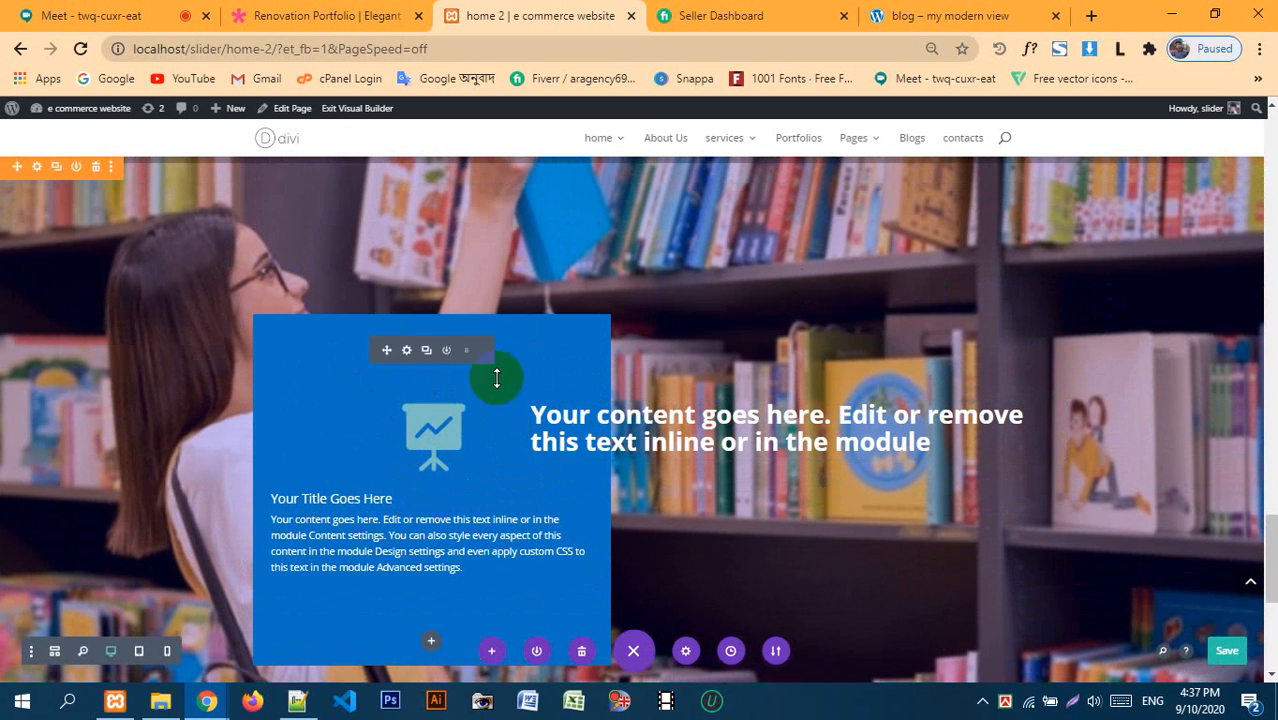
pyautogui.scroll(3, 1140, 272)
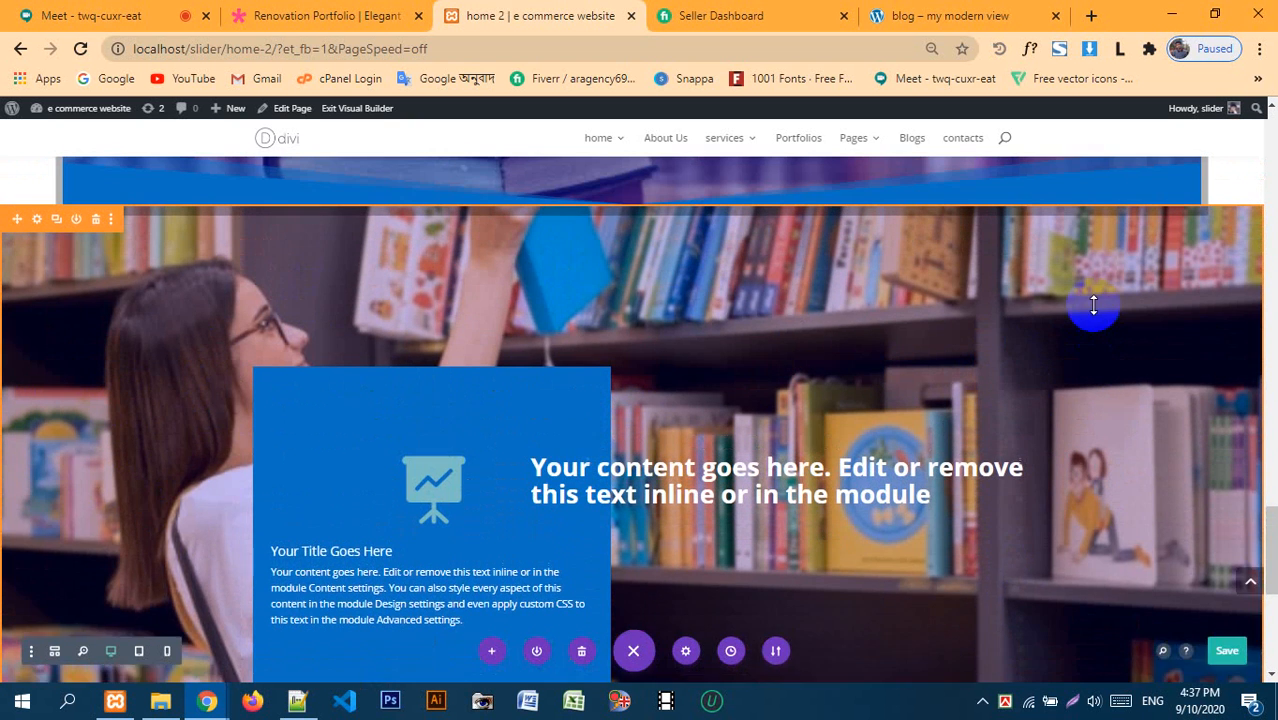
pyautogui.scroll(-1, 647, 308)
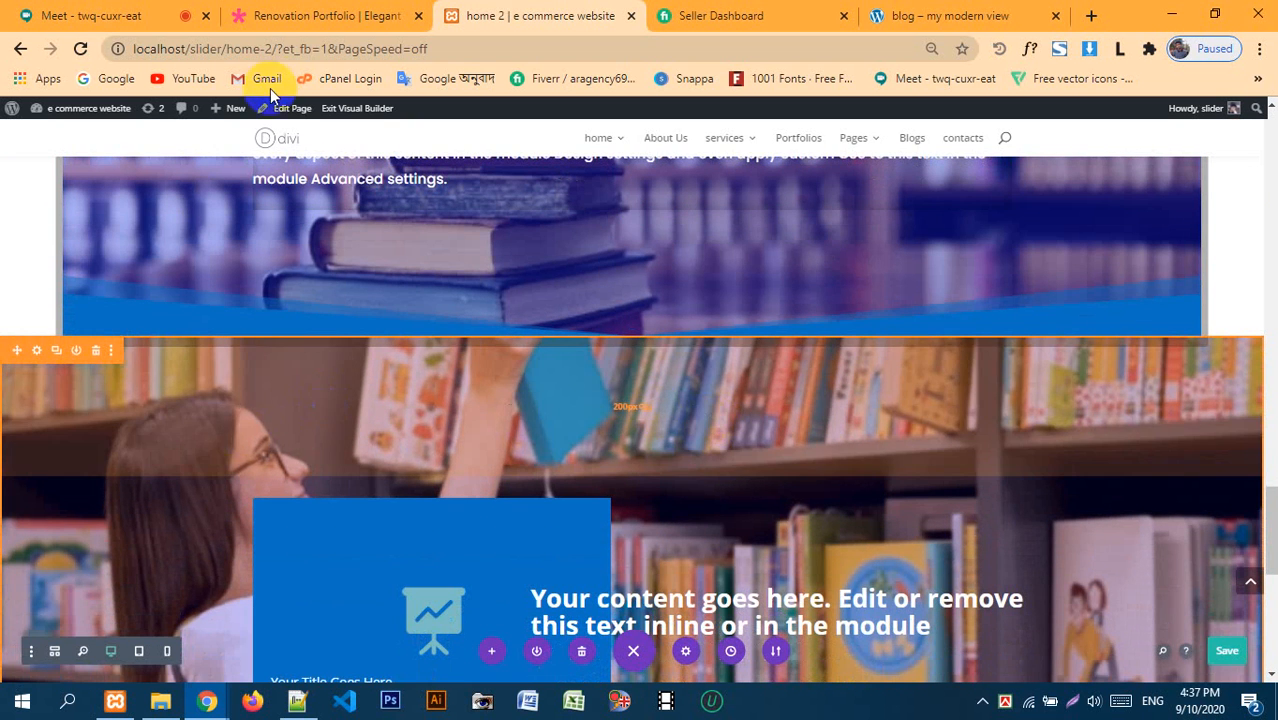
pyautogui.click(55, 15)
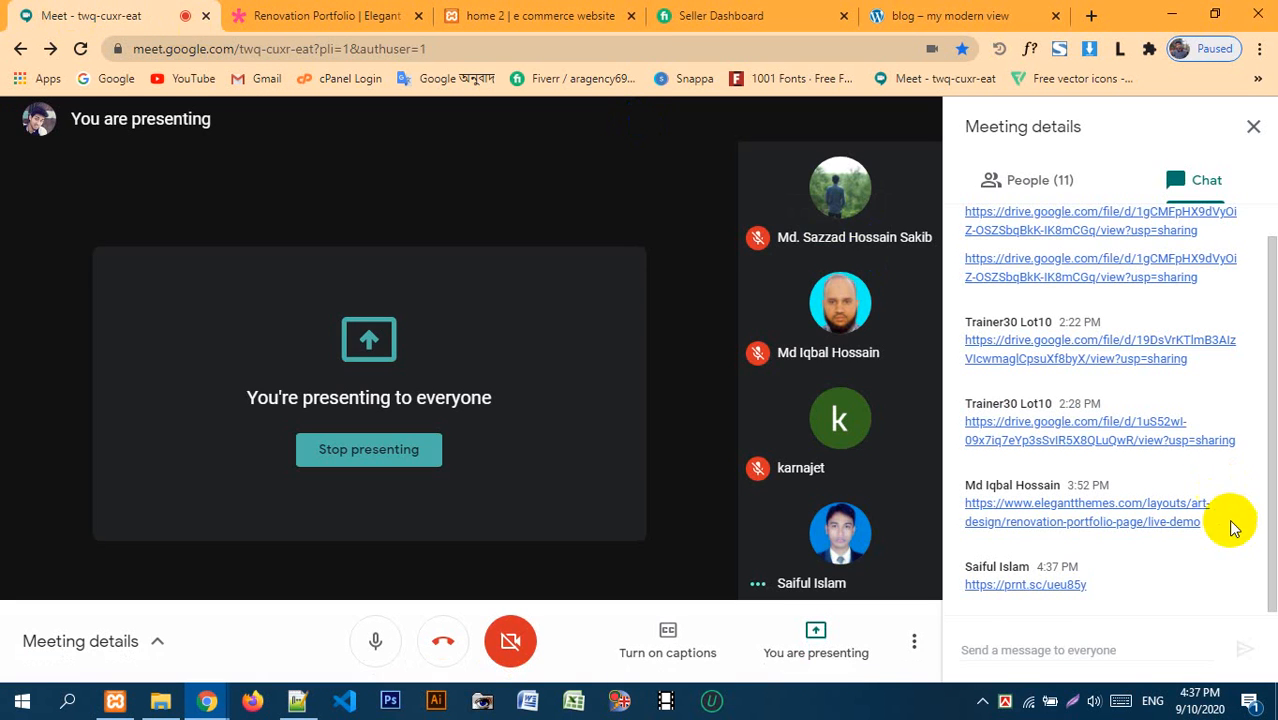
pyautogui.click(1039, 586)
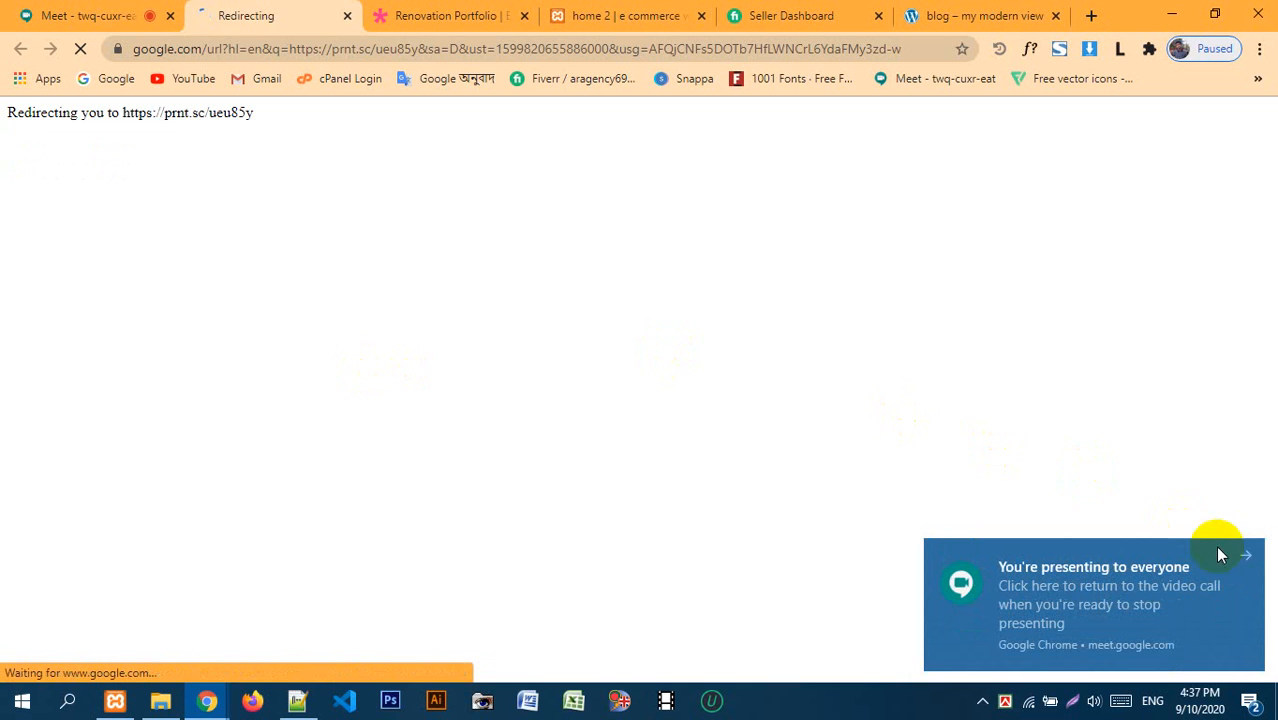
# - Dismiss the presenting notice, view the 'Request a call back' screenshot, and return to 'home 2 | e commerce'
pyautogui.click(1246, 558)
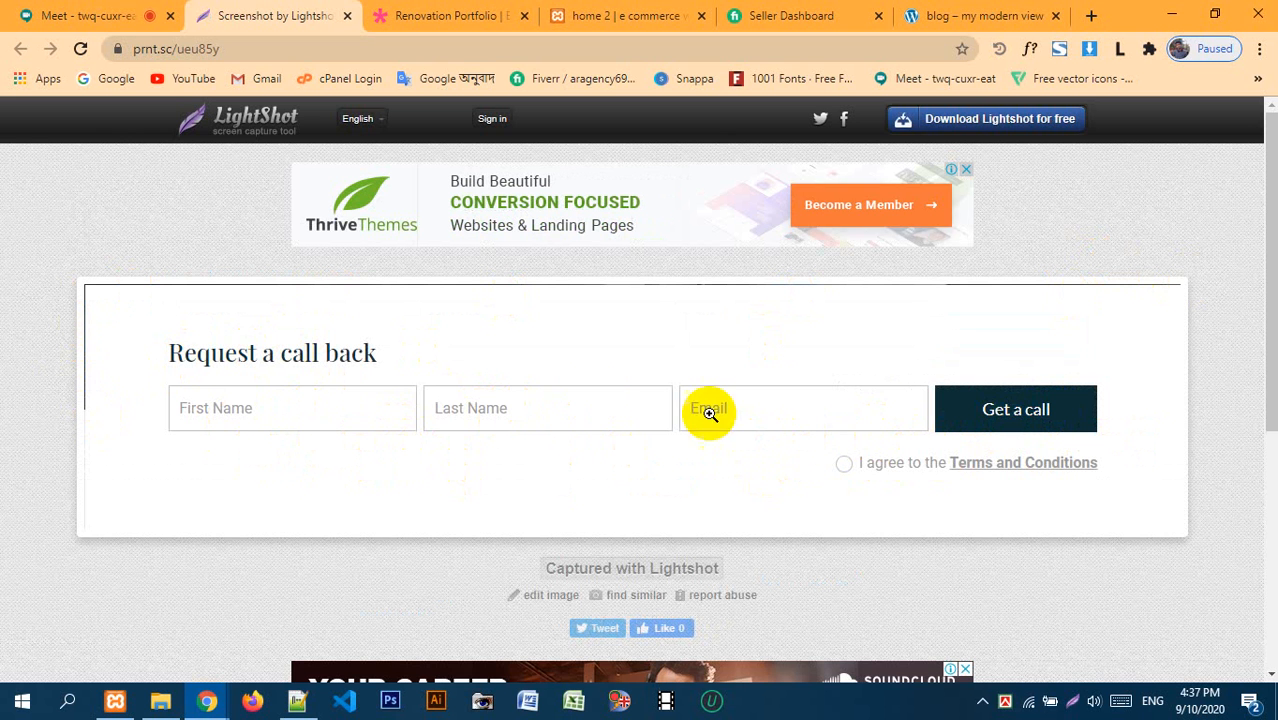
pyautogui.click(108, 16)
pyautogui.click(292, 18)
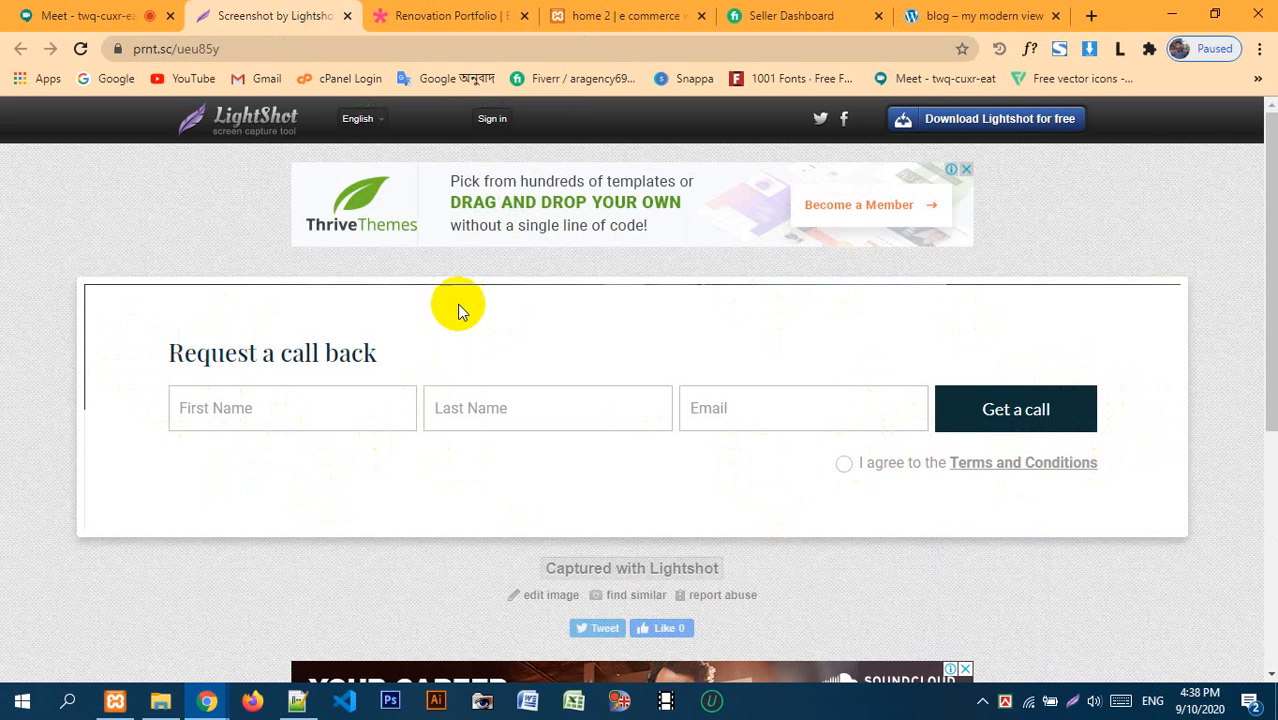
pyautogui.click(588, 16)
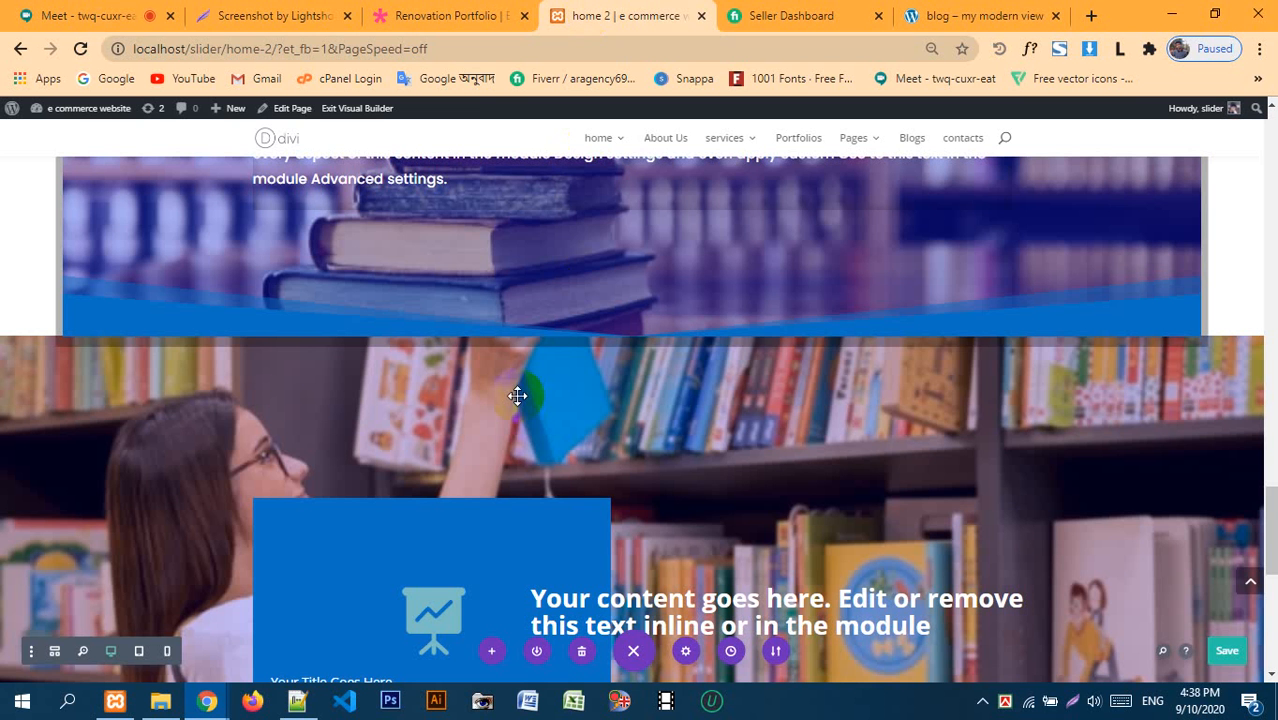
pyautogui.scroll(-3, 517, 395)
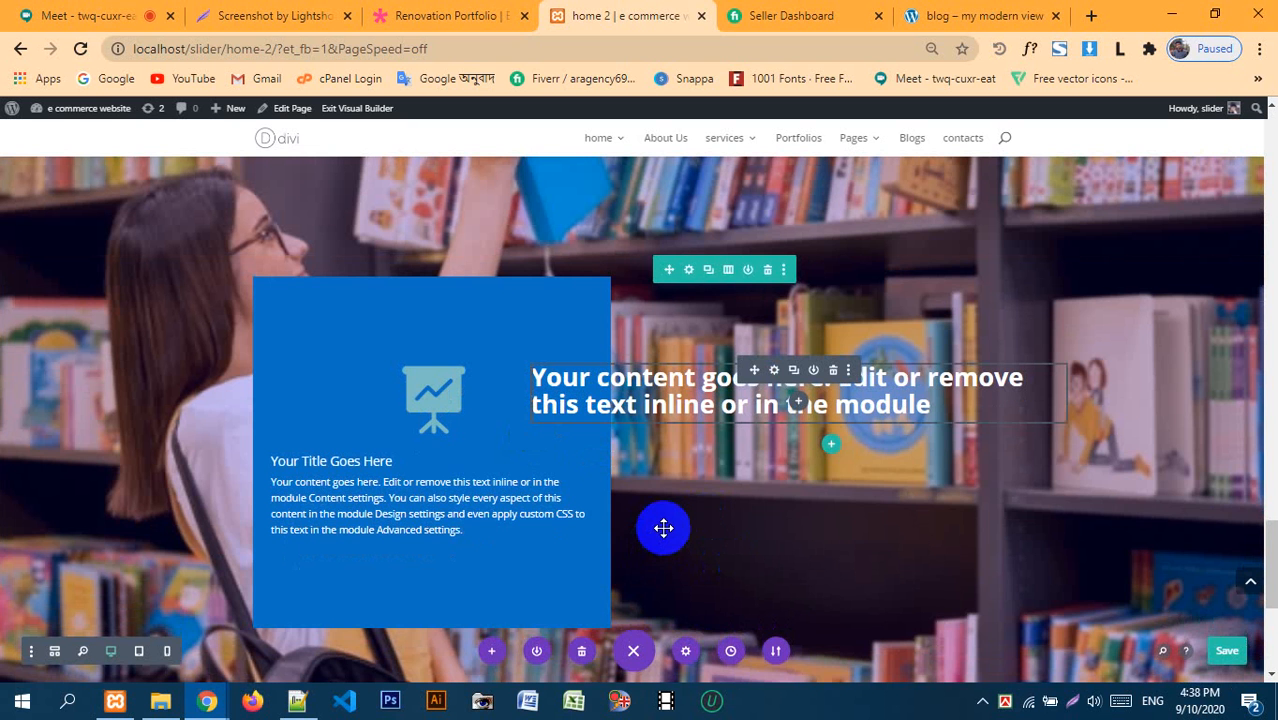
pyautogui.scroll(2, 893, 563)
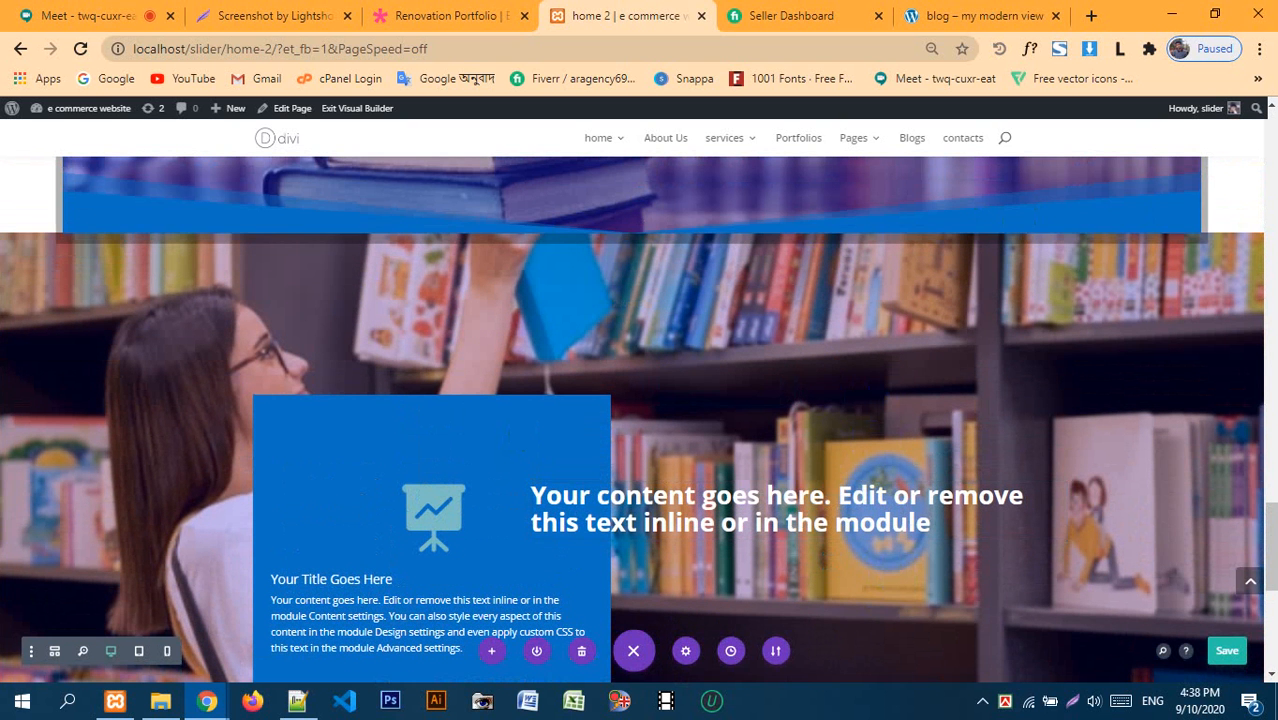
pyautogui.scroll(-3, 720, 375)
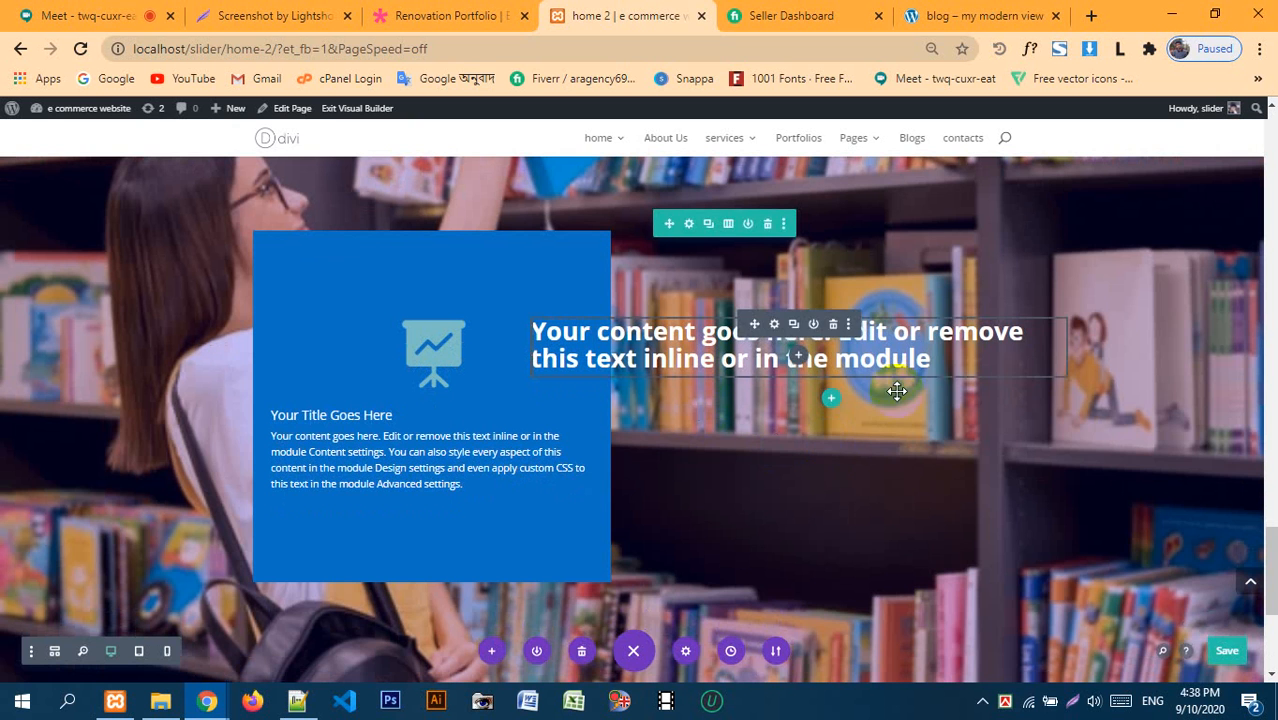
pyautogui.scroll(2, 94, 283)
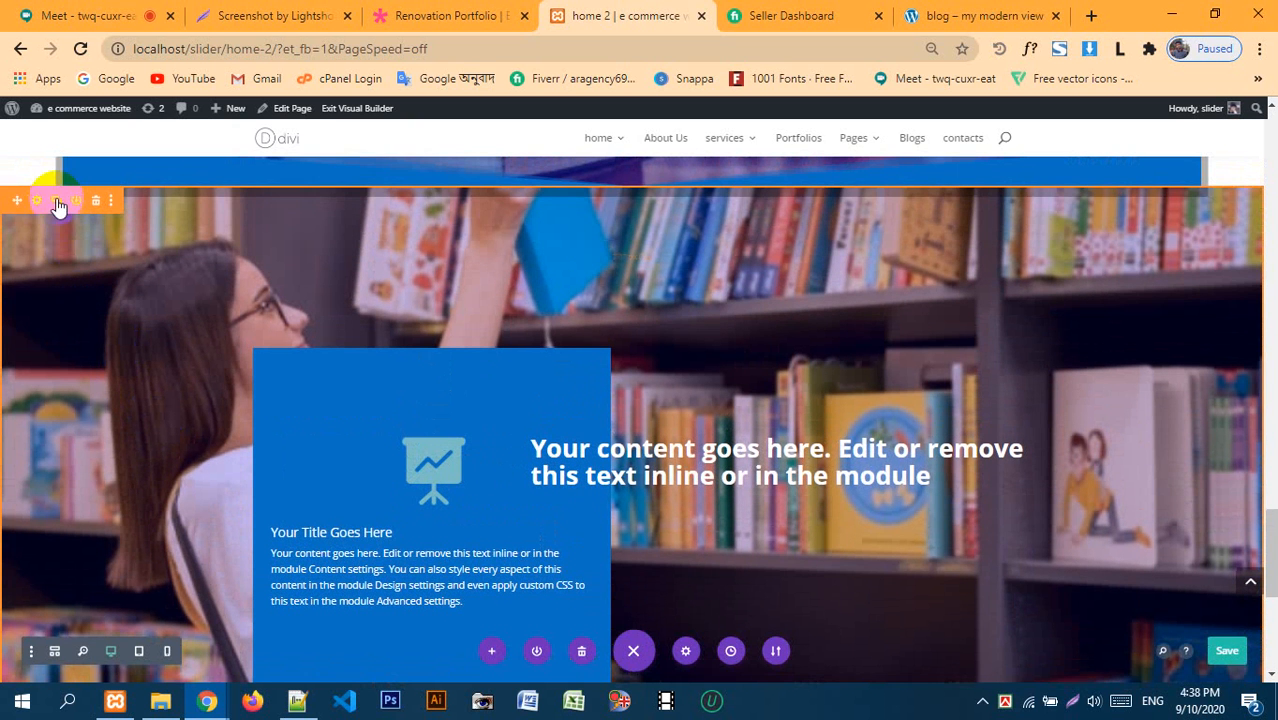
pyautogui.scroll(-1, 390, 438)
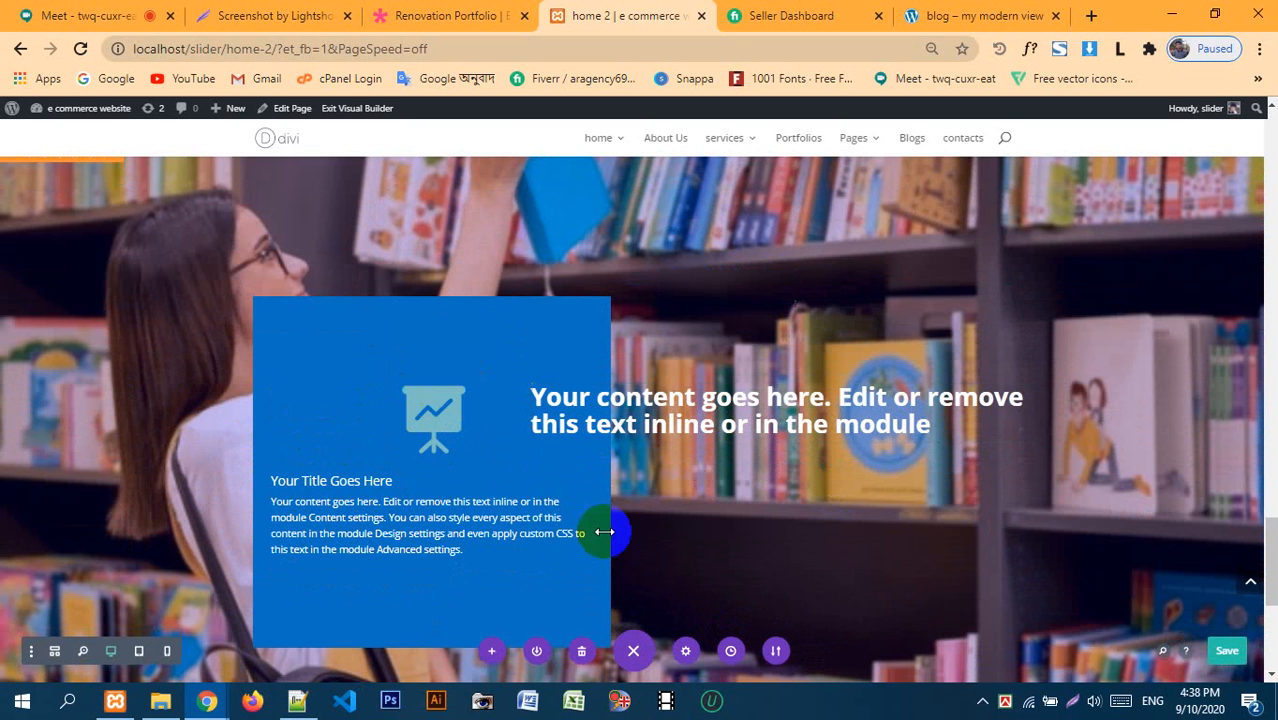
pyautogui.scroll(-1, 715, 461)
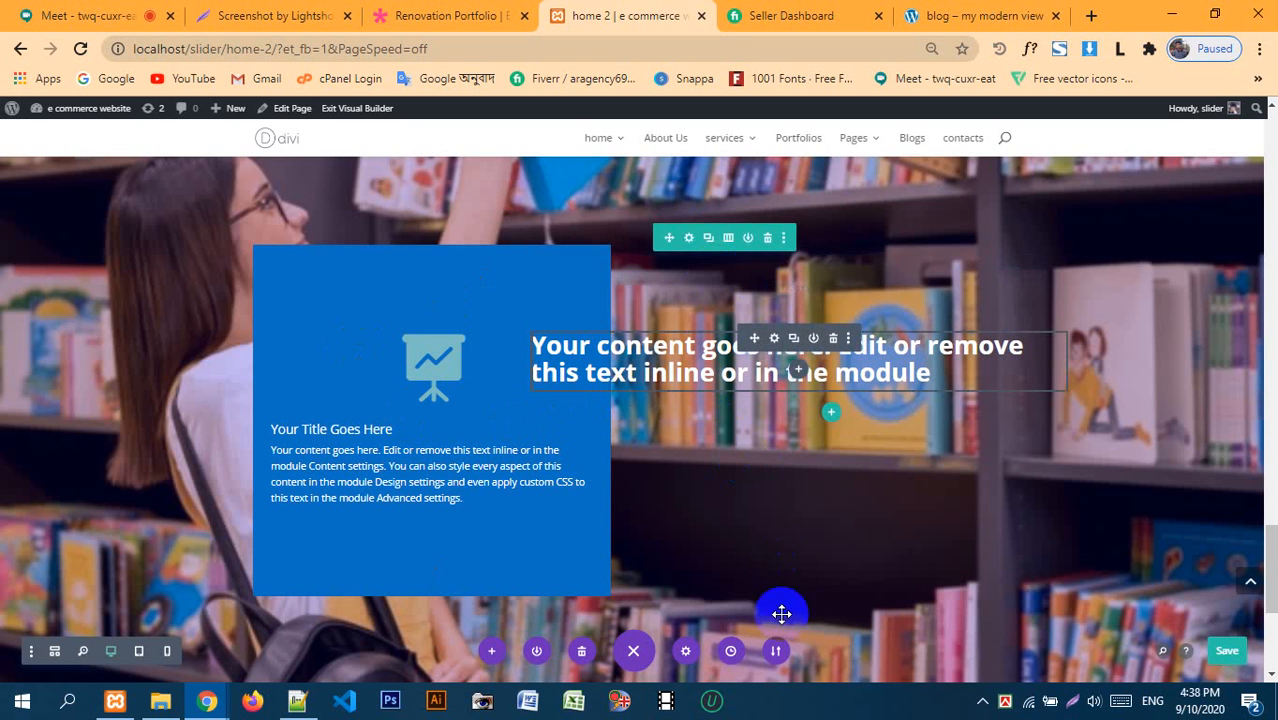
pyautogui.scroll(-2, 781, 614)
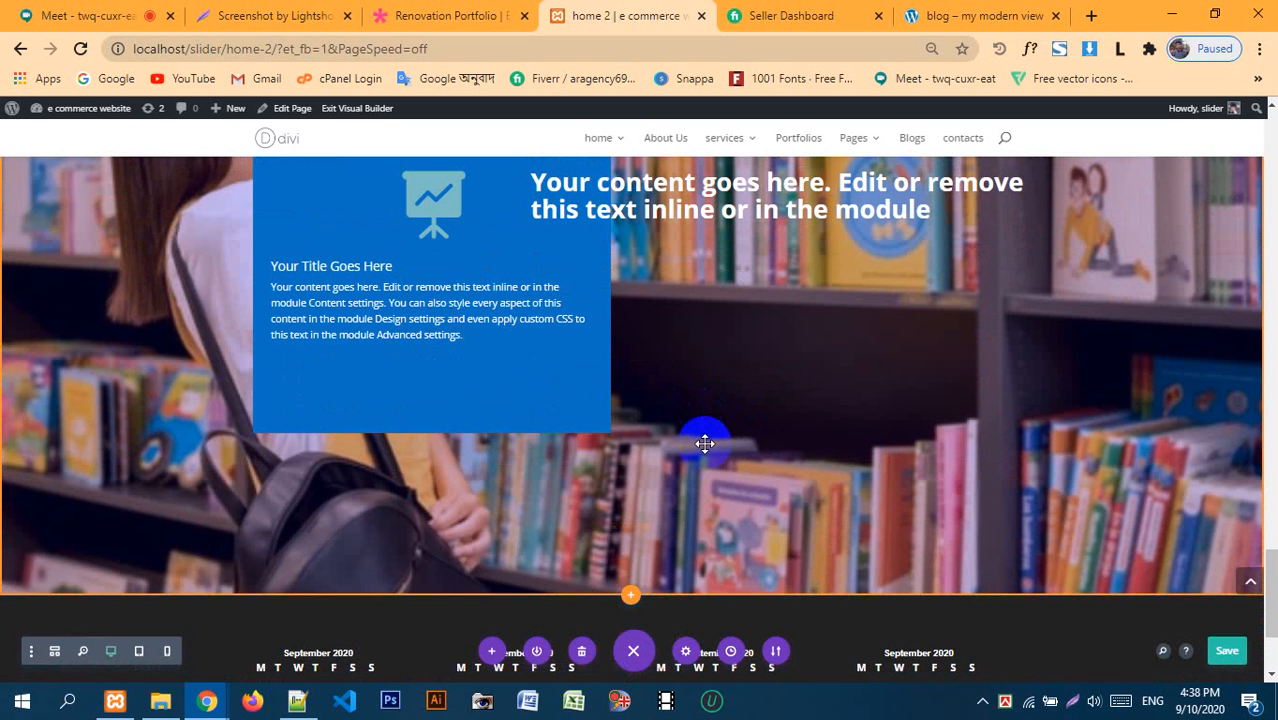
pyautogui.scroll(2, 705, 443)
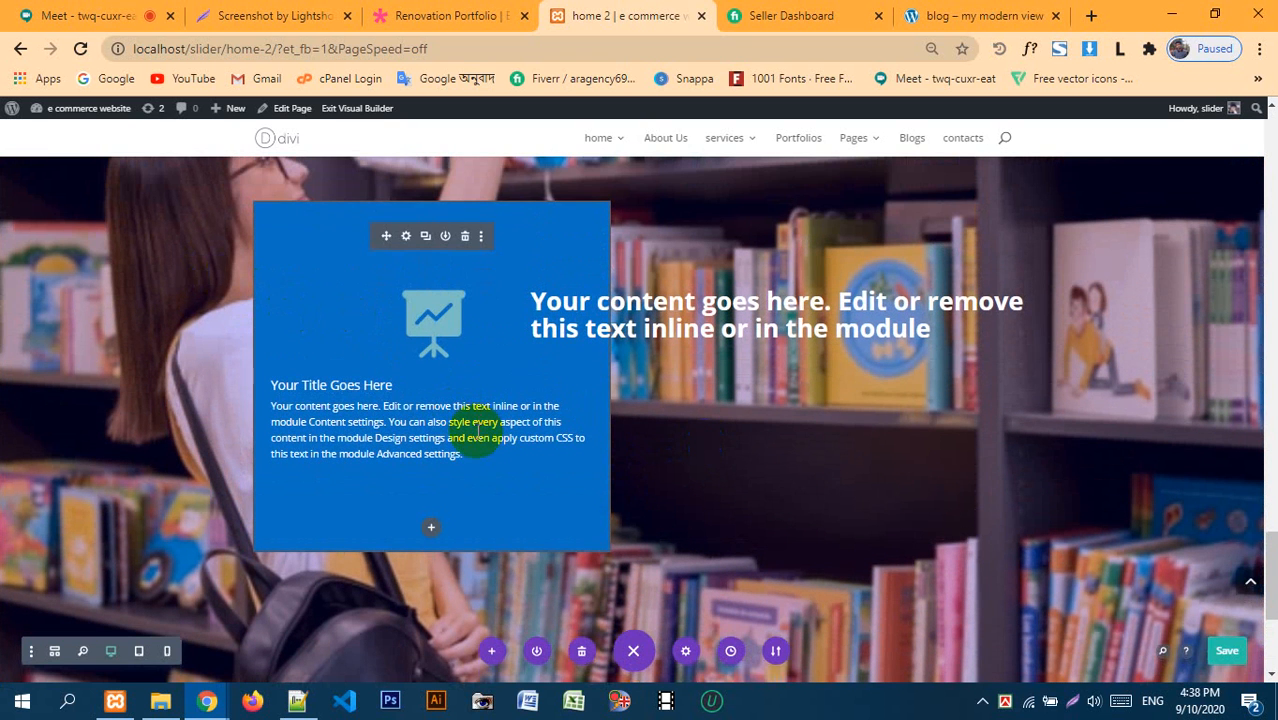
pyautogui.moveTo(637, 362)
pyautogui.mouseDown()
pyautogui.moveTo(770, 430)
pyautogui.moveTo(1092, 554)
pyautogui.mouseUp()
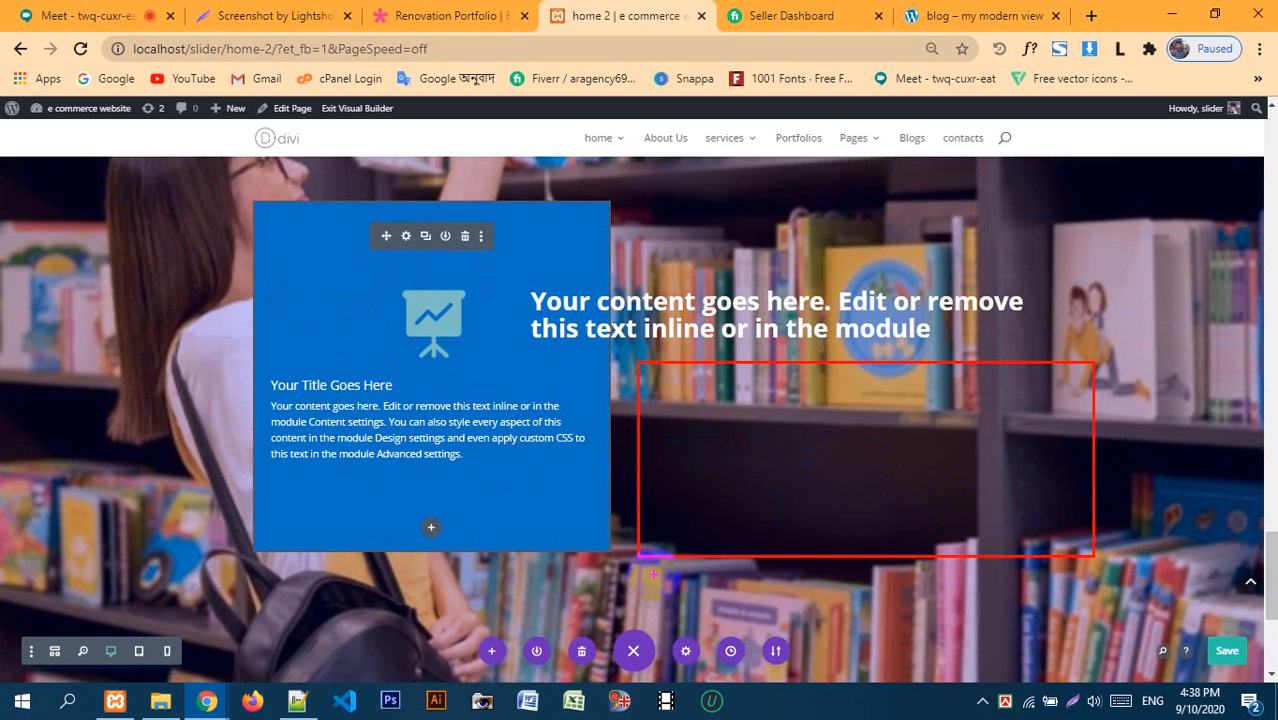
pyautogui.moveTo(750, 682); pyautogui.dragTo(1135, 690)
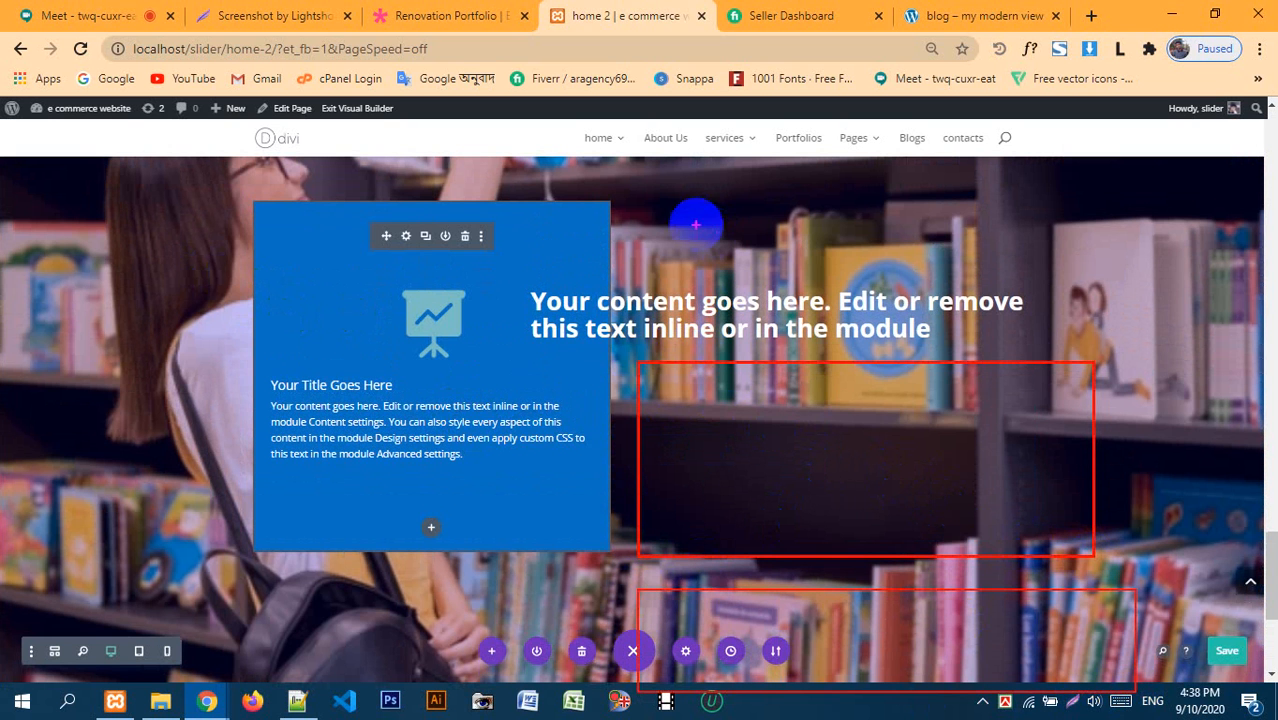
pyautogui.moveTo(631, 192)
pyautogui.mouseDown()
pyautogui.moveTo(690, 258)
pyautogui.moveTo(1055, 300)
pyautogui.mouseUp()
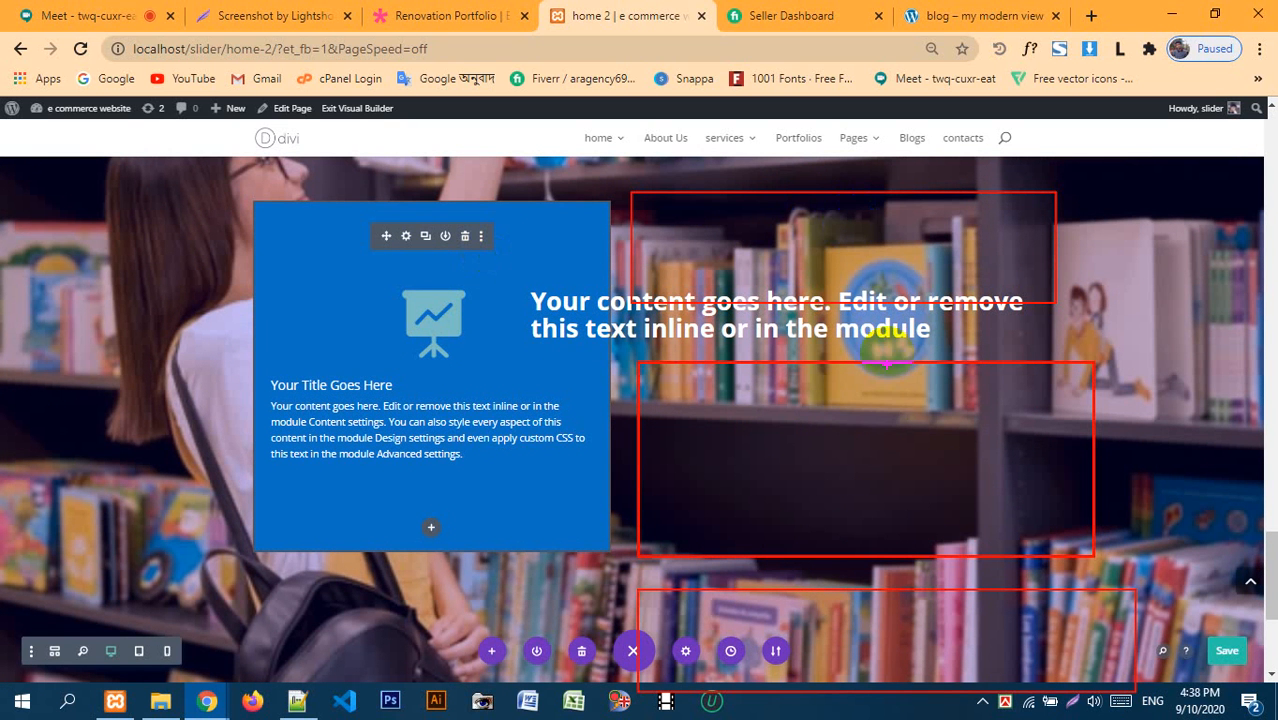
pyautogui.moveTo(250, 180)
pyautogui.mouseDown()
pyautogui.moveTo(357, 510)
pyautogui.moveTo(570, 592)
pyautogui.moveTo(600, 587)
pyautogui.mouseUp()
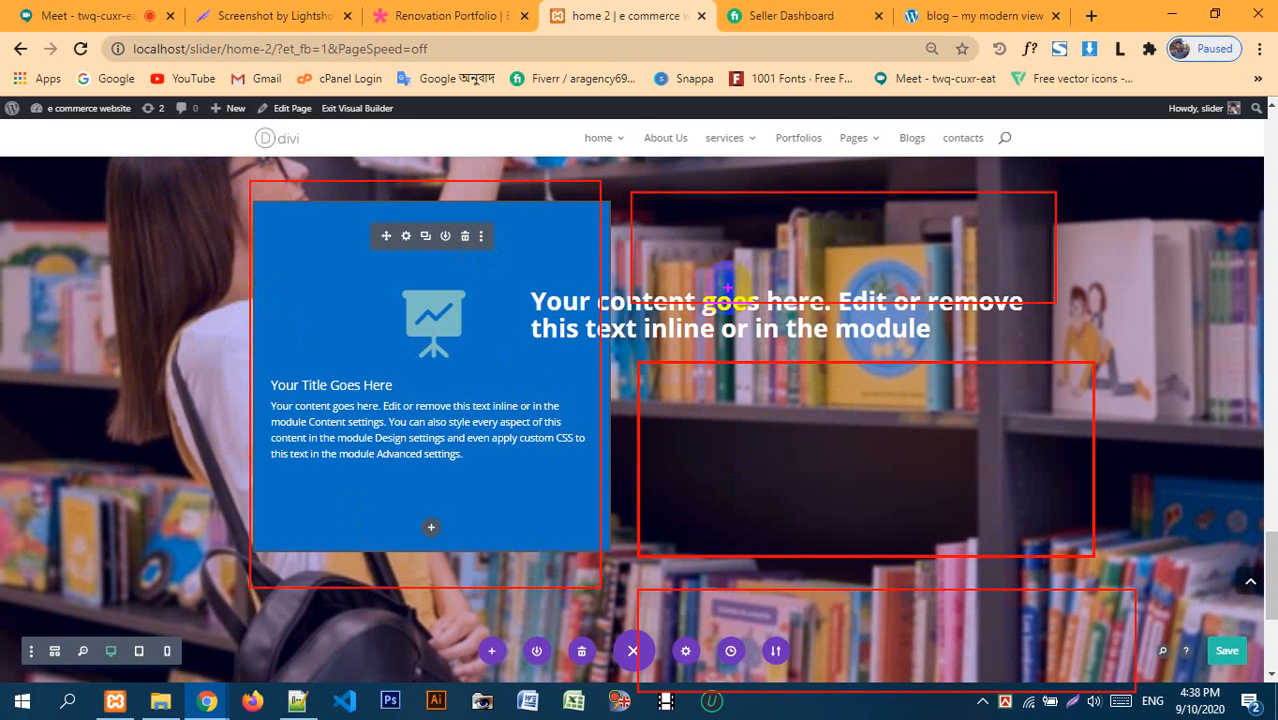
pyautogui.moveTo(722, 242); pyautogui.dragTo(970, 260)
pyautogui.moveTo(773, 449); pyautogui.dragTo(1091, 492)
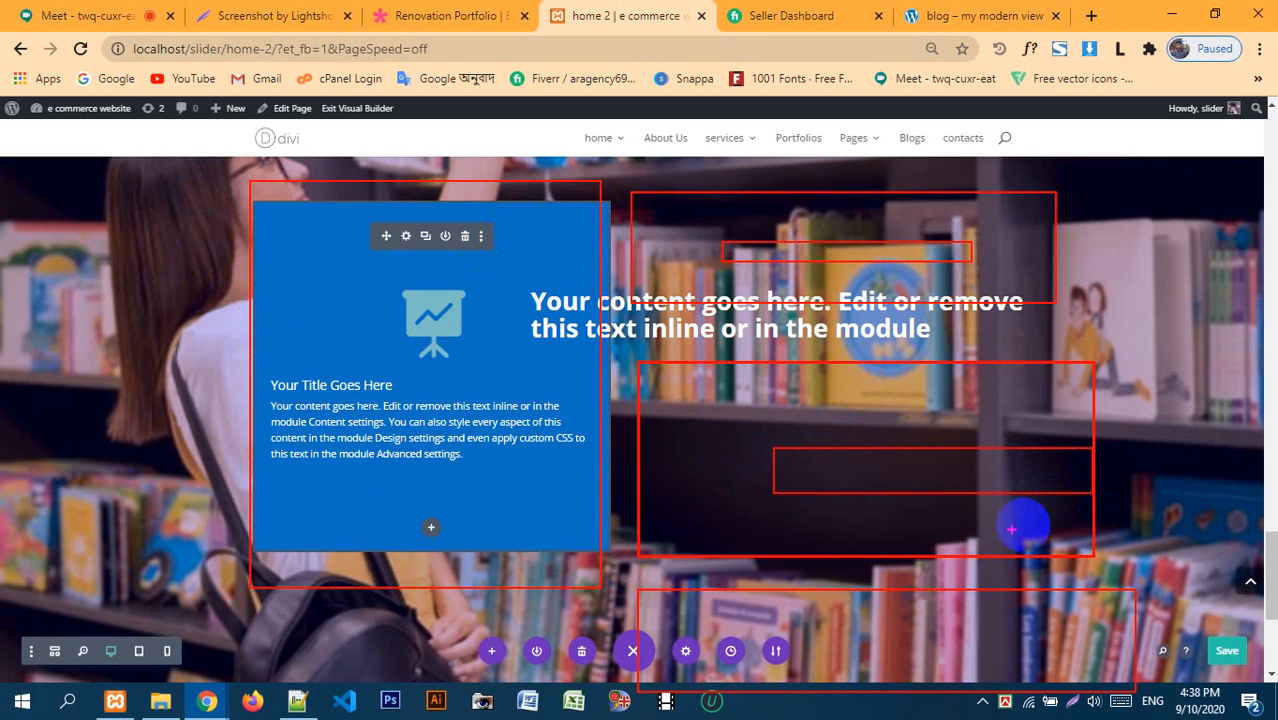
pyautogui.moveTo(820, 623)
pyautogui.mouseDown()
pyautogui.moveTo(830, 635)
pyautogui.moveTo(1014, 648)
pyautogui.mouseUp()
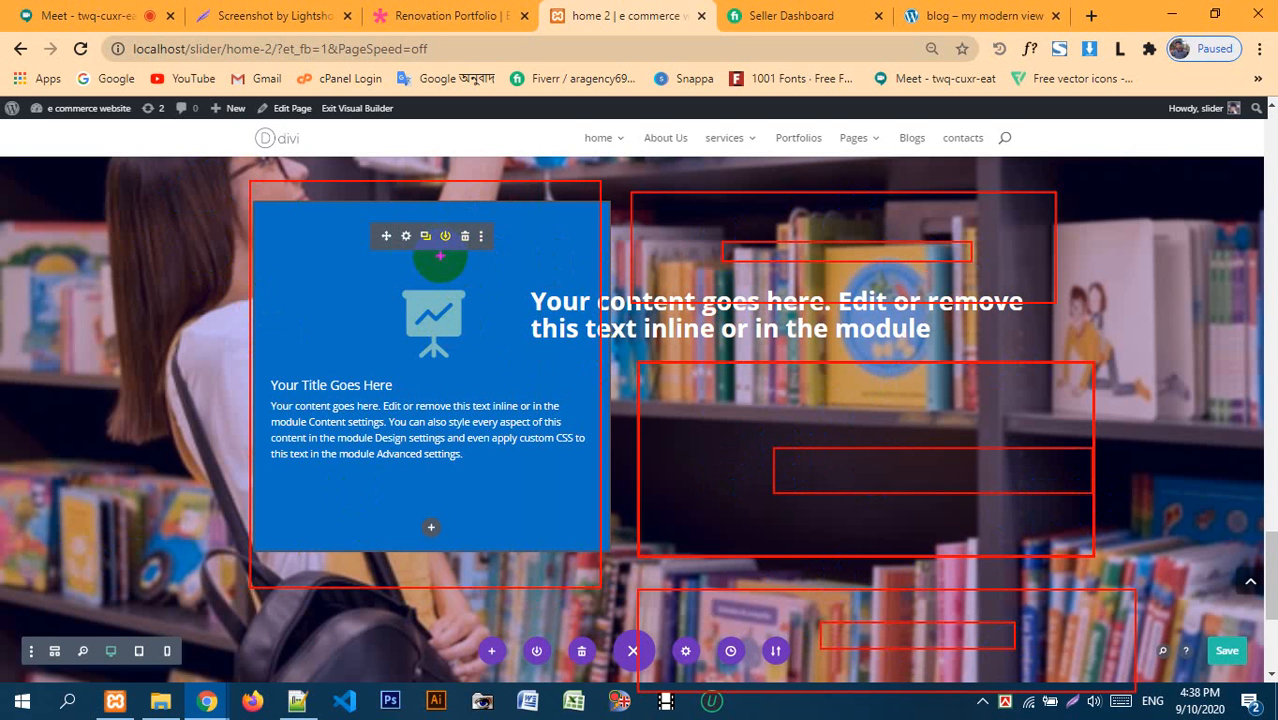
pyautogui.scroll(-3, 545, 376)
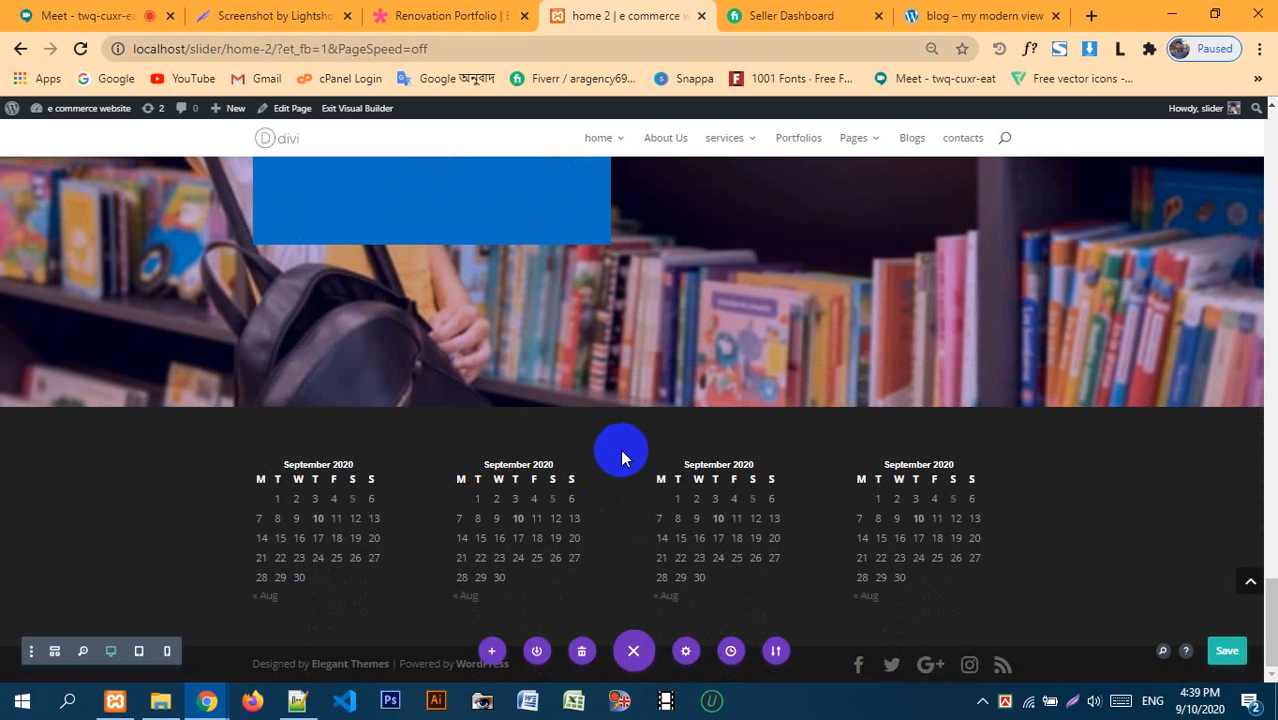
# - Insert a specialty section below the slider with an empty one-column row in its left column
pyautogui.click(629, 409)
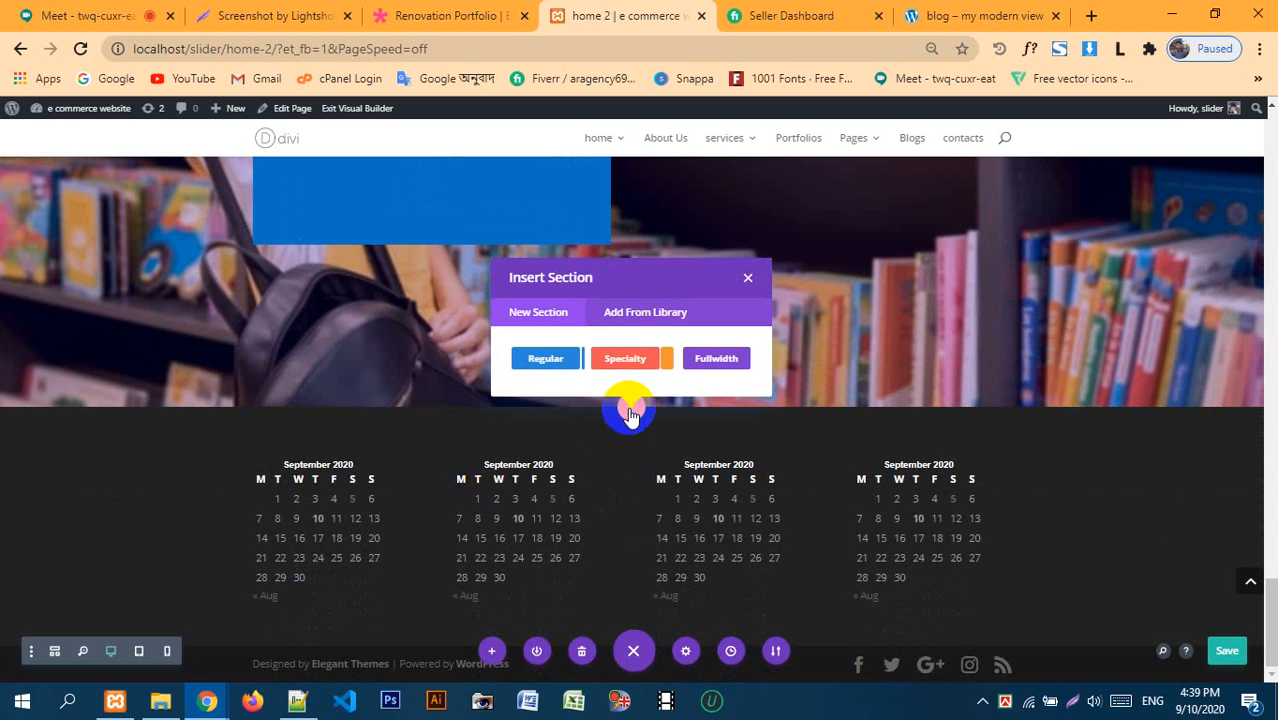
pyautogui.click(625, 358)
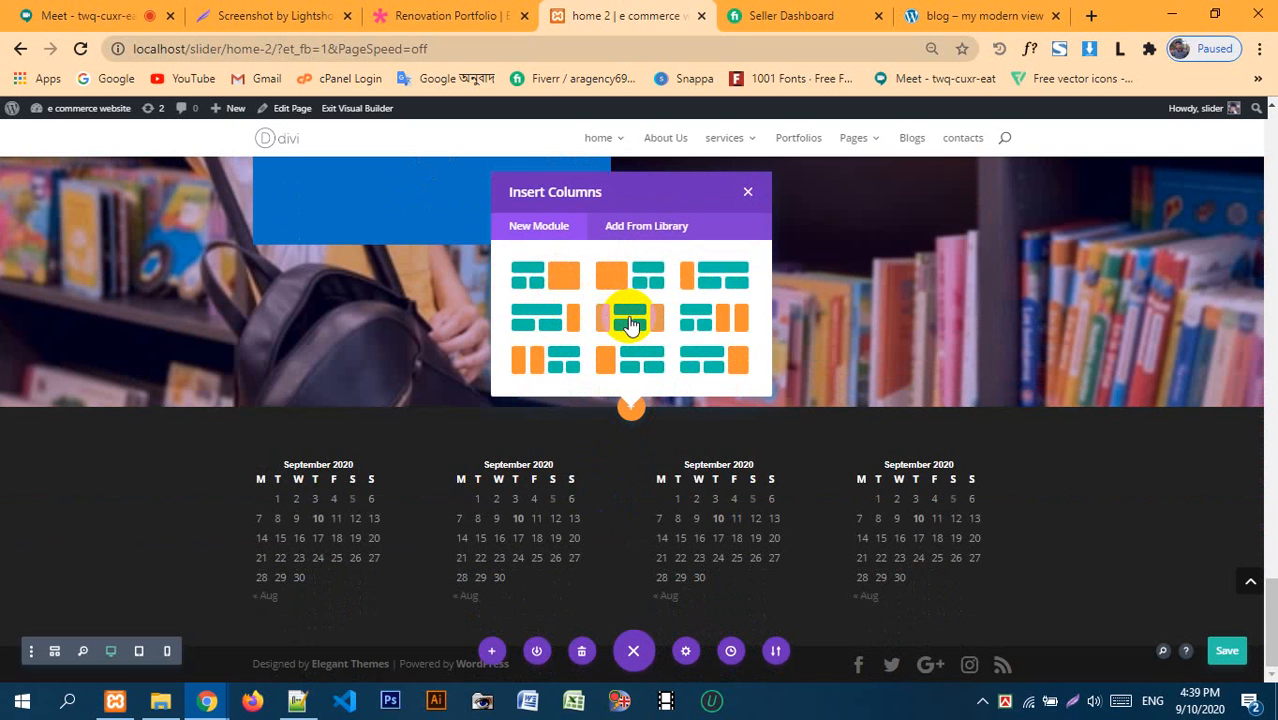
pyautogui.click(538, 276)
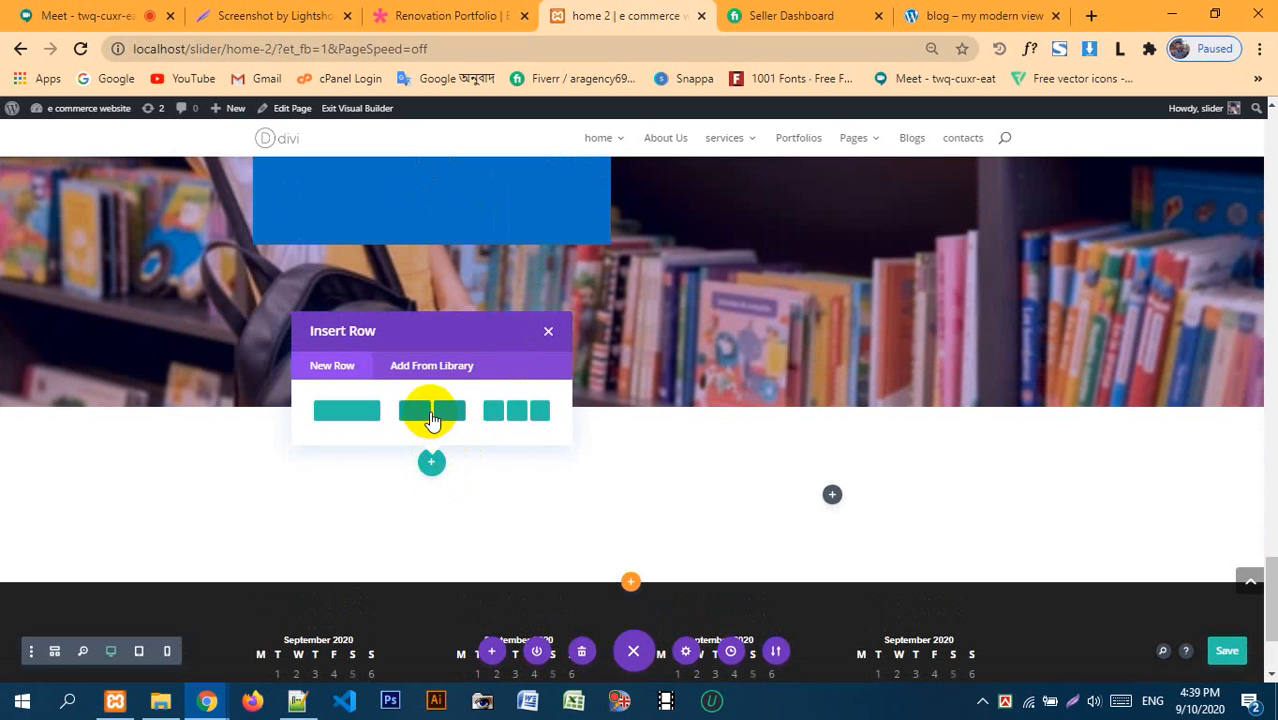
pyautogui.click(362, 420)
pyautogui.click(431, 484)
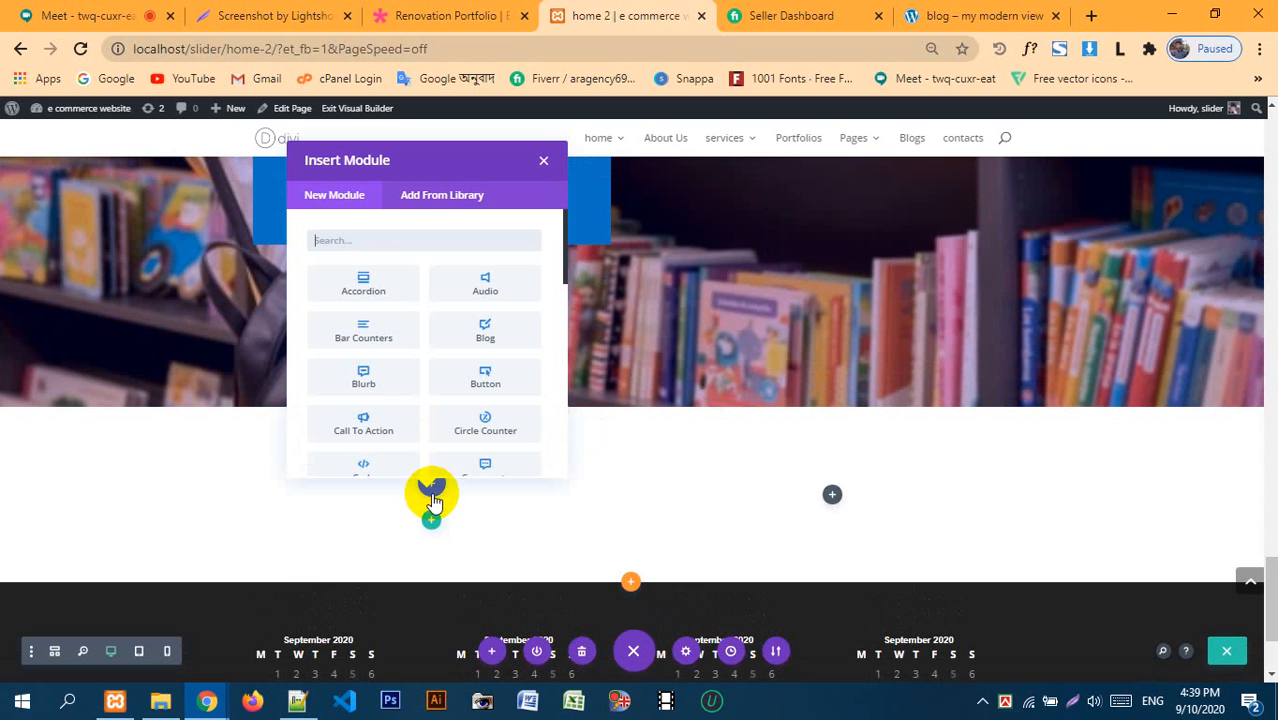
pyautogui.click(544, 158)
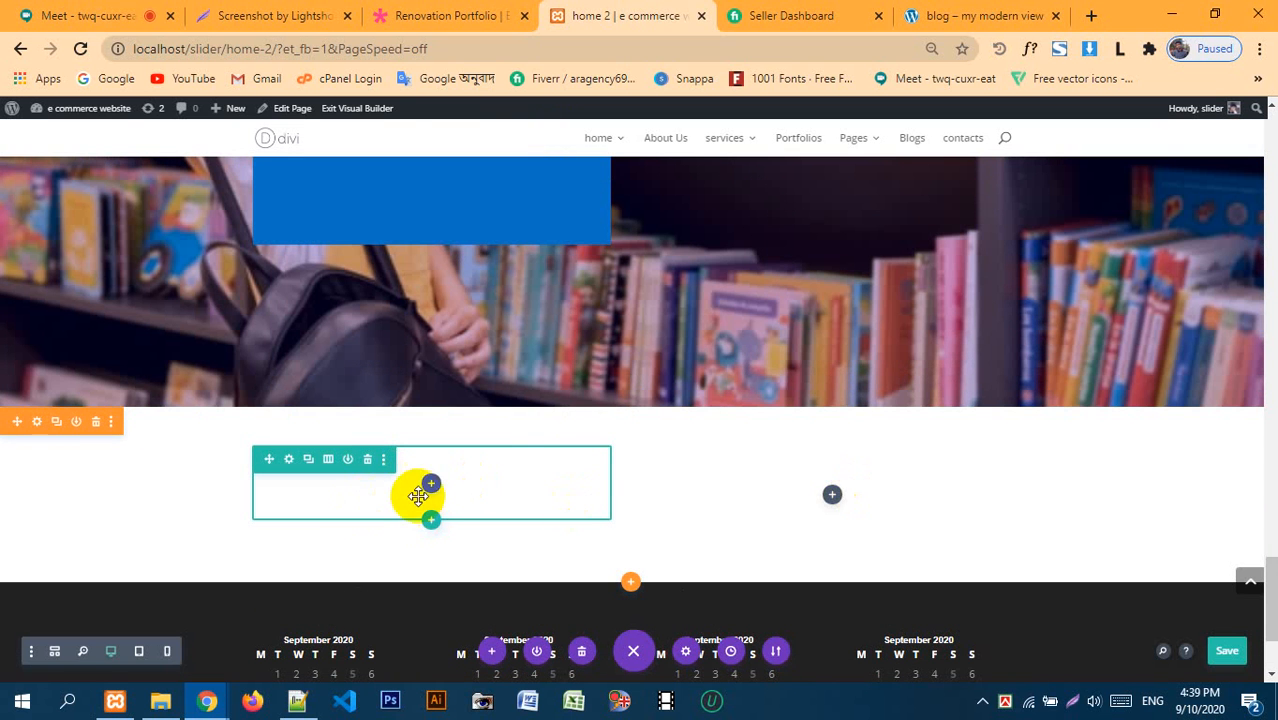
pyautogui.click(38, 426)
# - Set the section background to red, brightened to a pinkish shade, and save
pyautogui.click(68, 256)
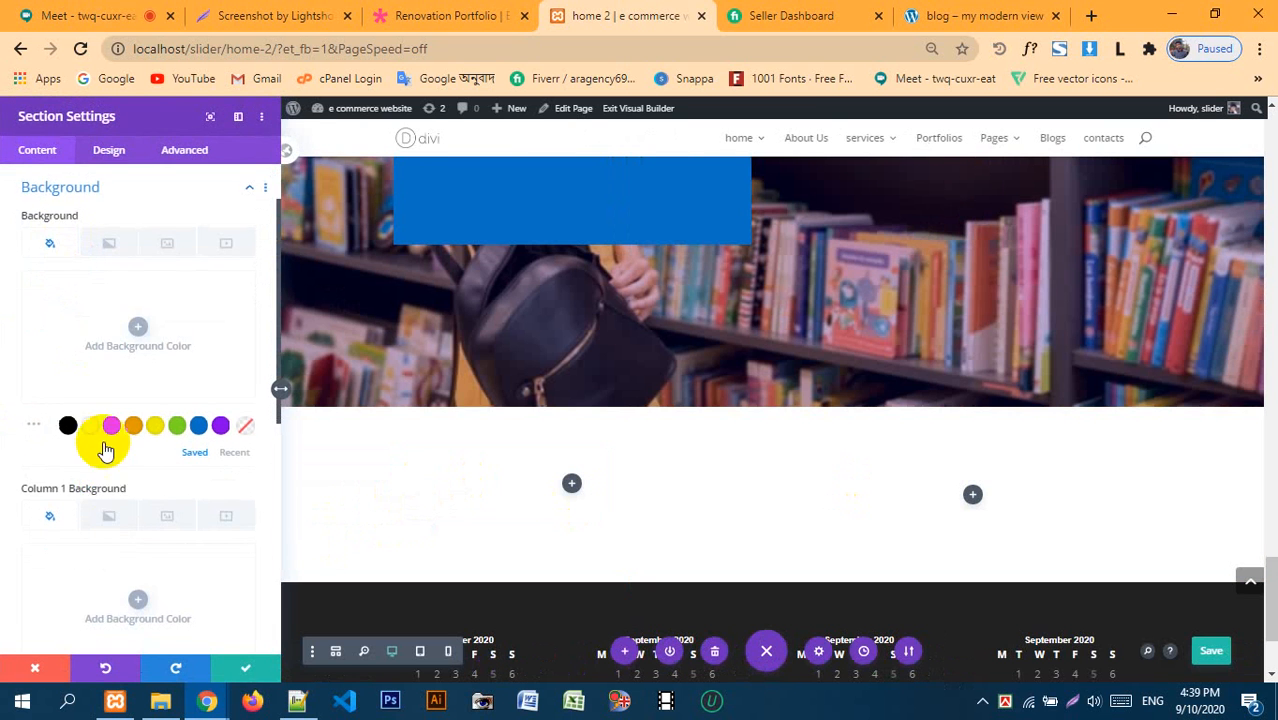
pyautogui.click(112, 424)
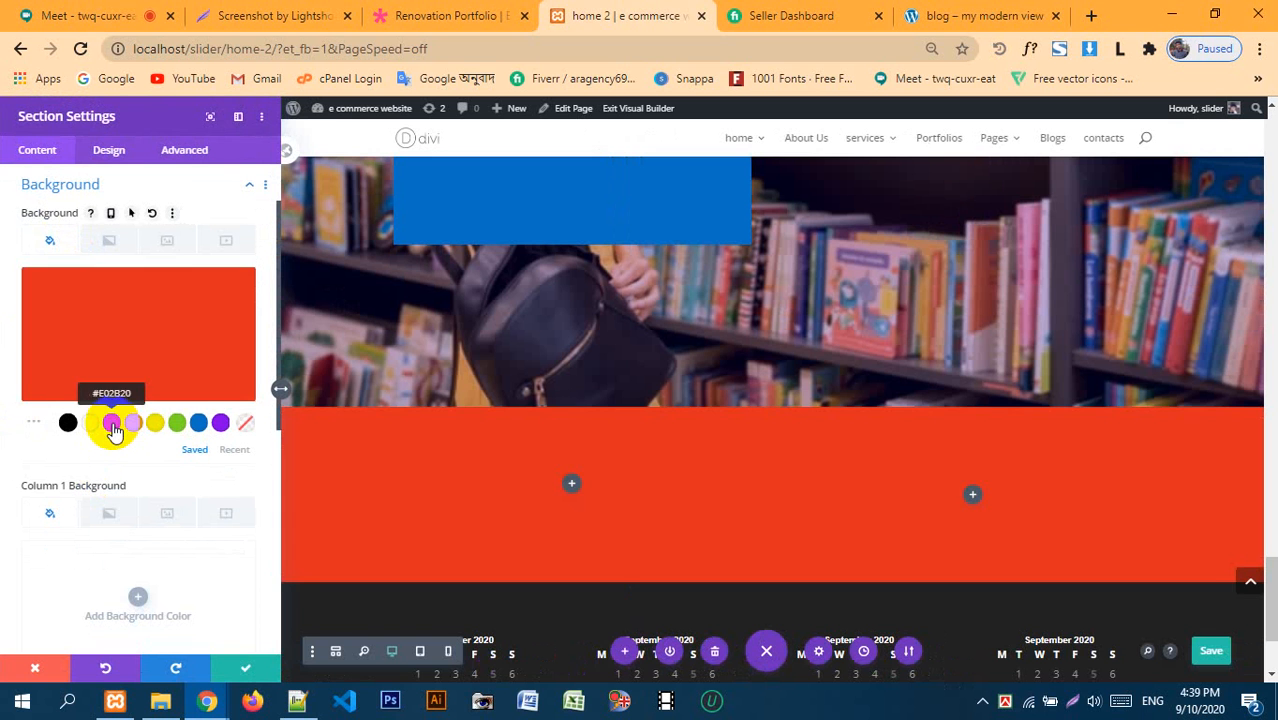
pyautogui.click(82, 334)
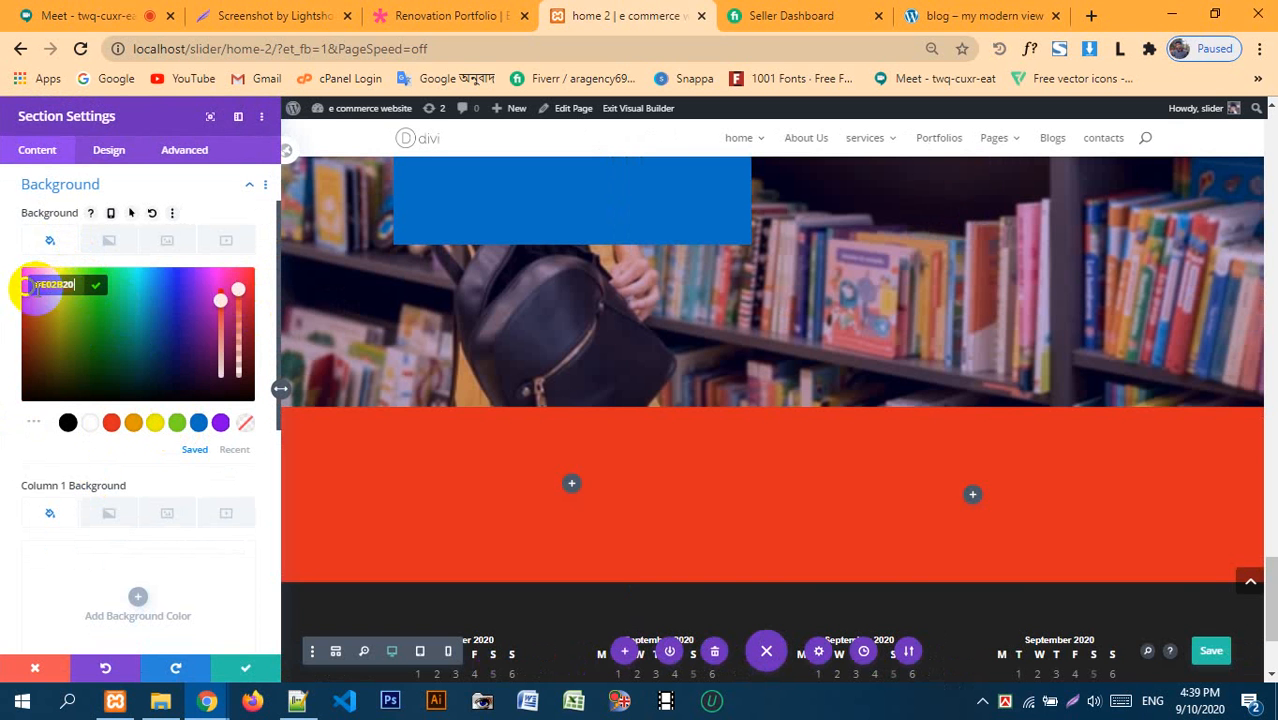
pyautogui.moveTo(28, 285)
pyautogui.mouseDown()
pyautogui.moveTo(194, 289)
pyautogui.moveTo(254, 275)
pyautogui.mouseUp()
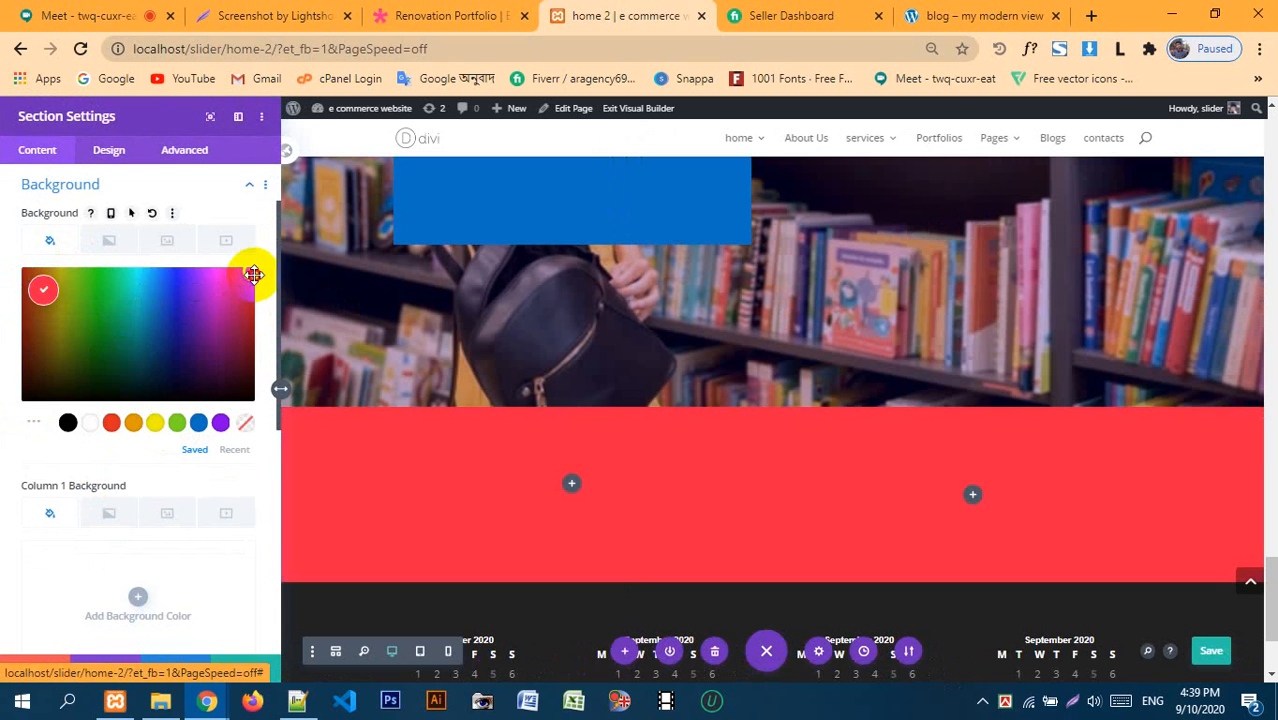
pyautogui.click(262, 278)
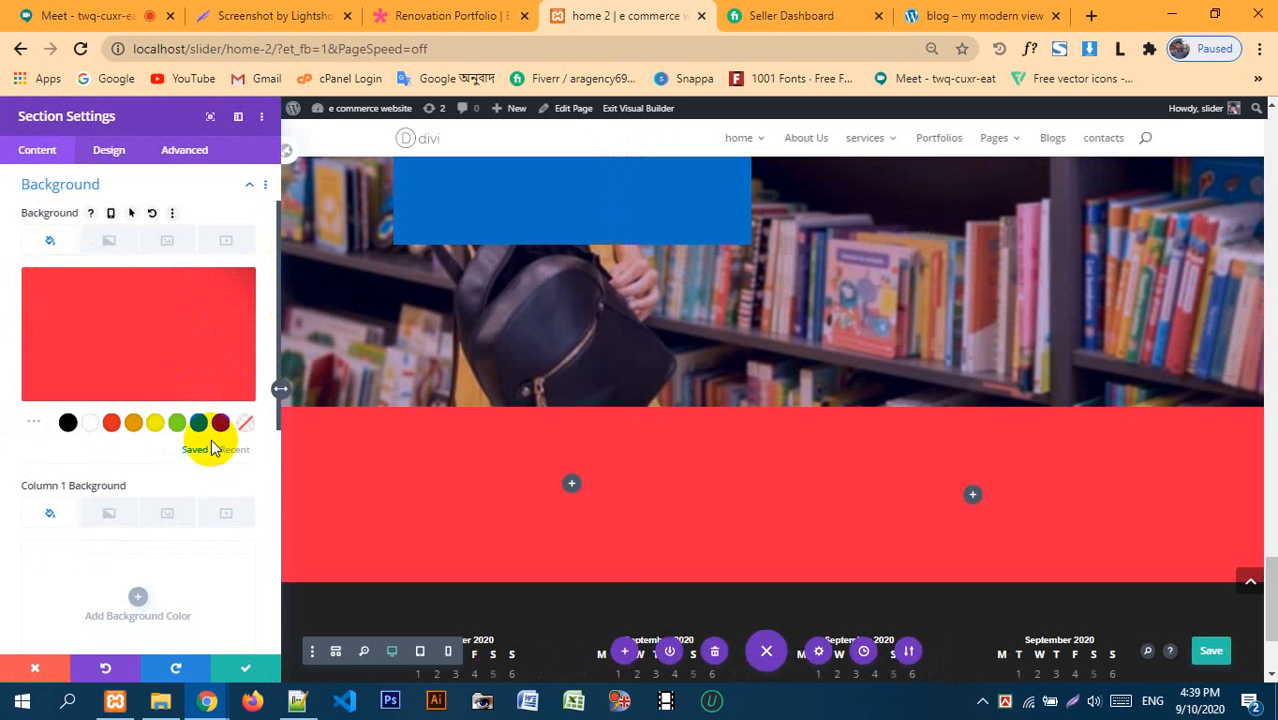
pyautogui.click(243, 670)
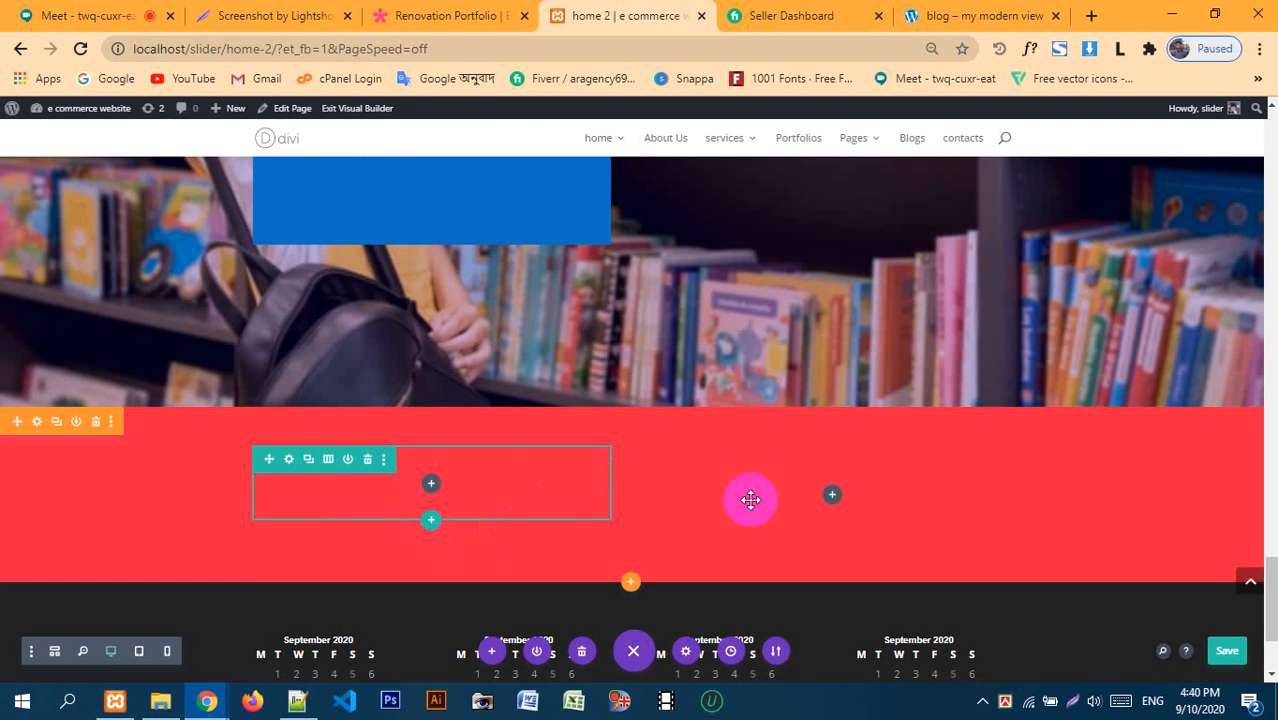
# - Insert a Blog module into the right column by searching 'blog'
pyautogui.click(832, 497)
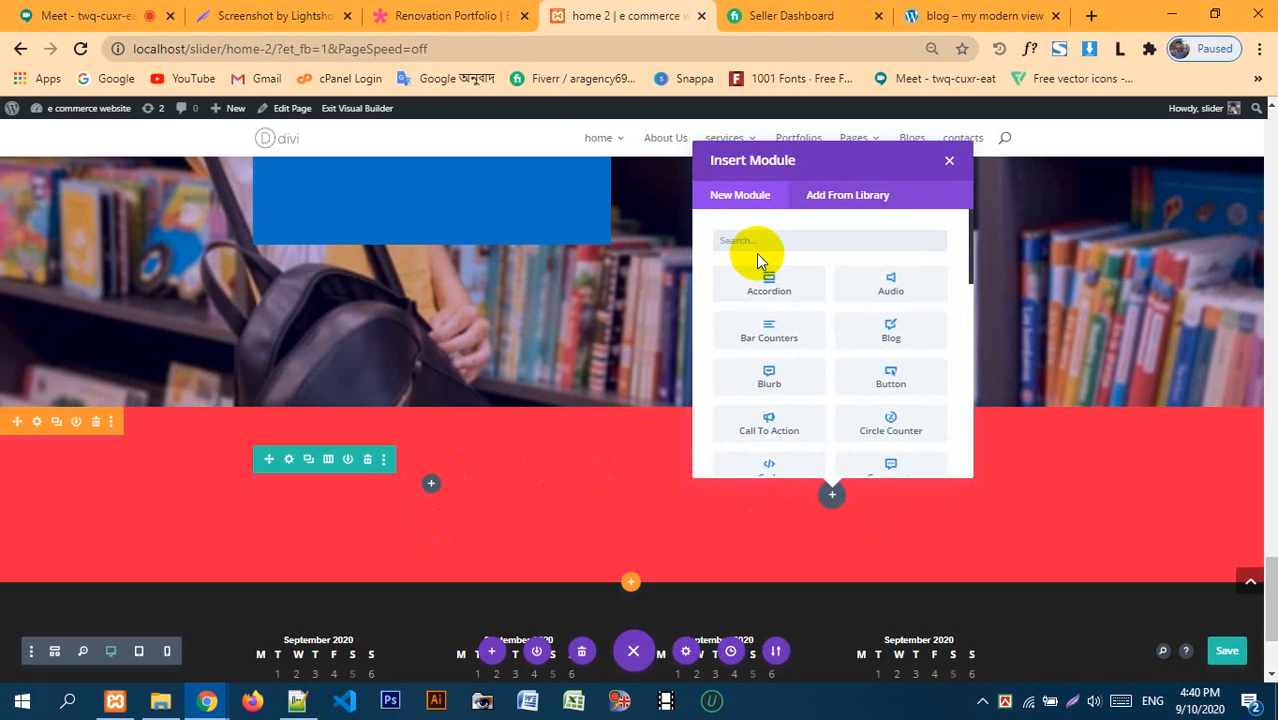
pyautogui.write('blog')
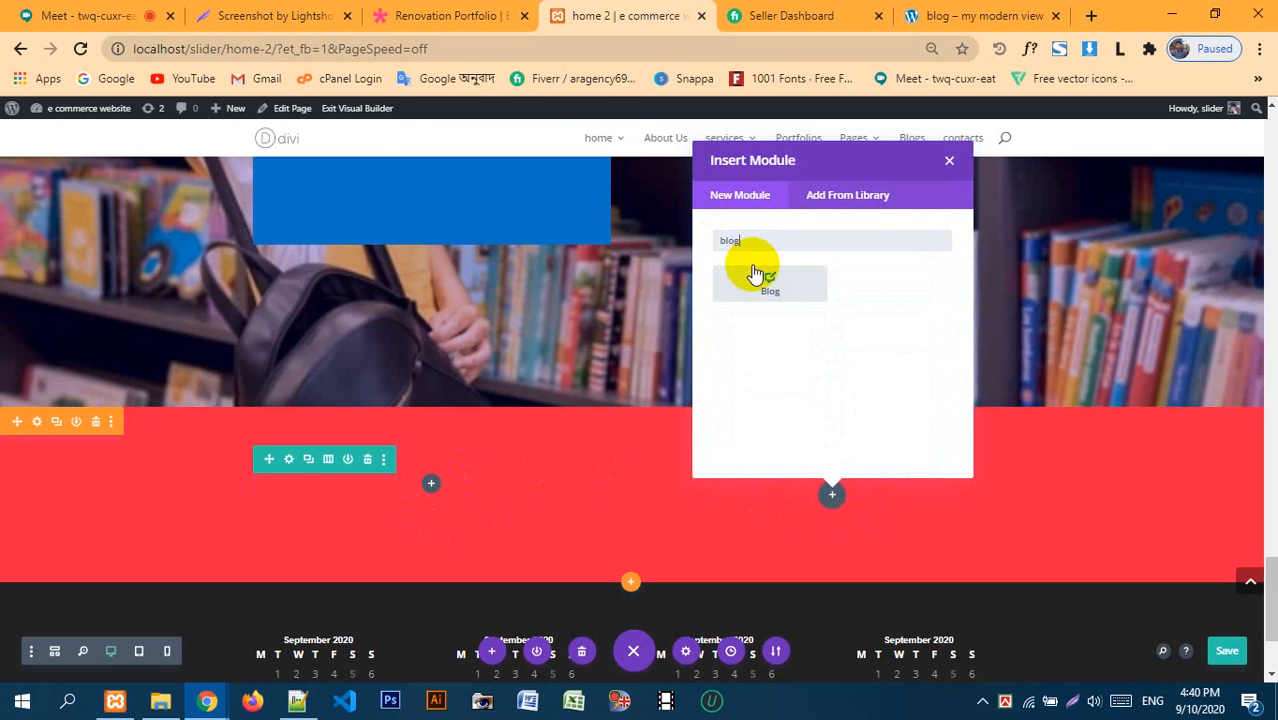
pyautogui.click(768, 280)
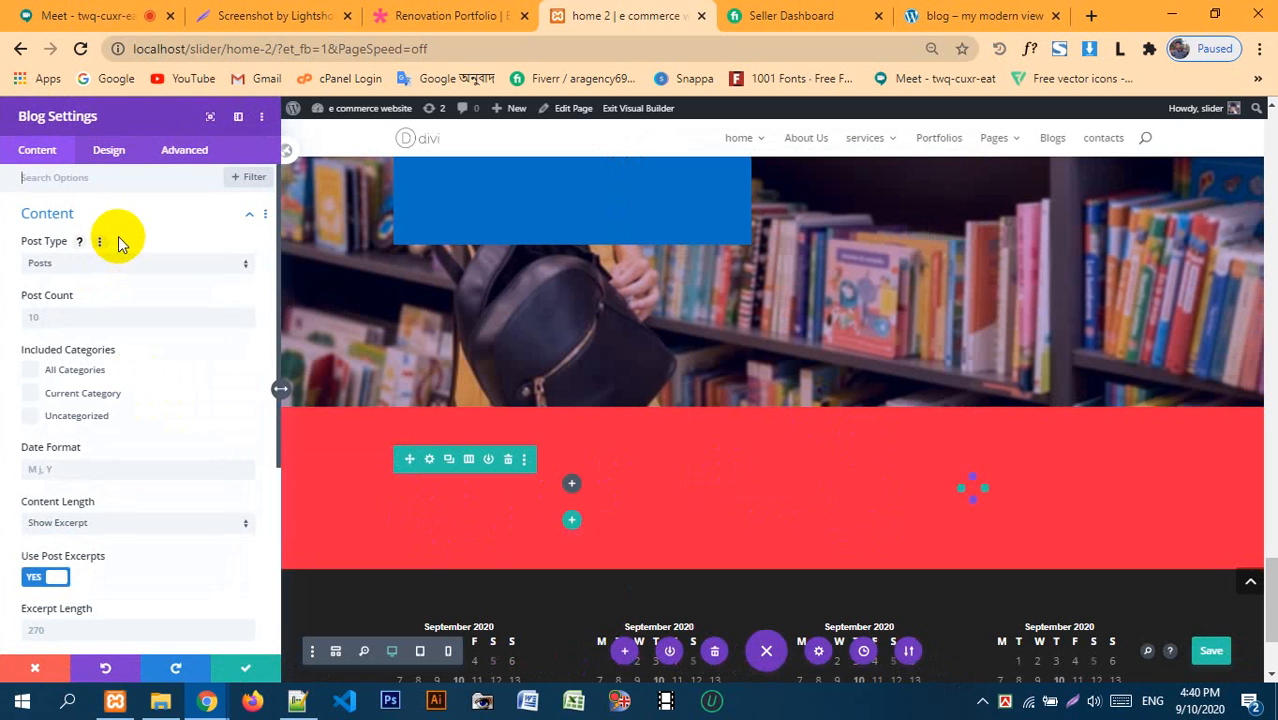
# - Switch the Blog module's layout to Grid
pyautogui.click(108, 150)
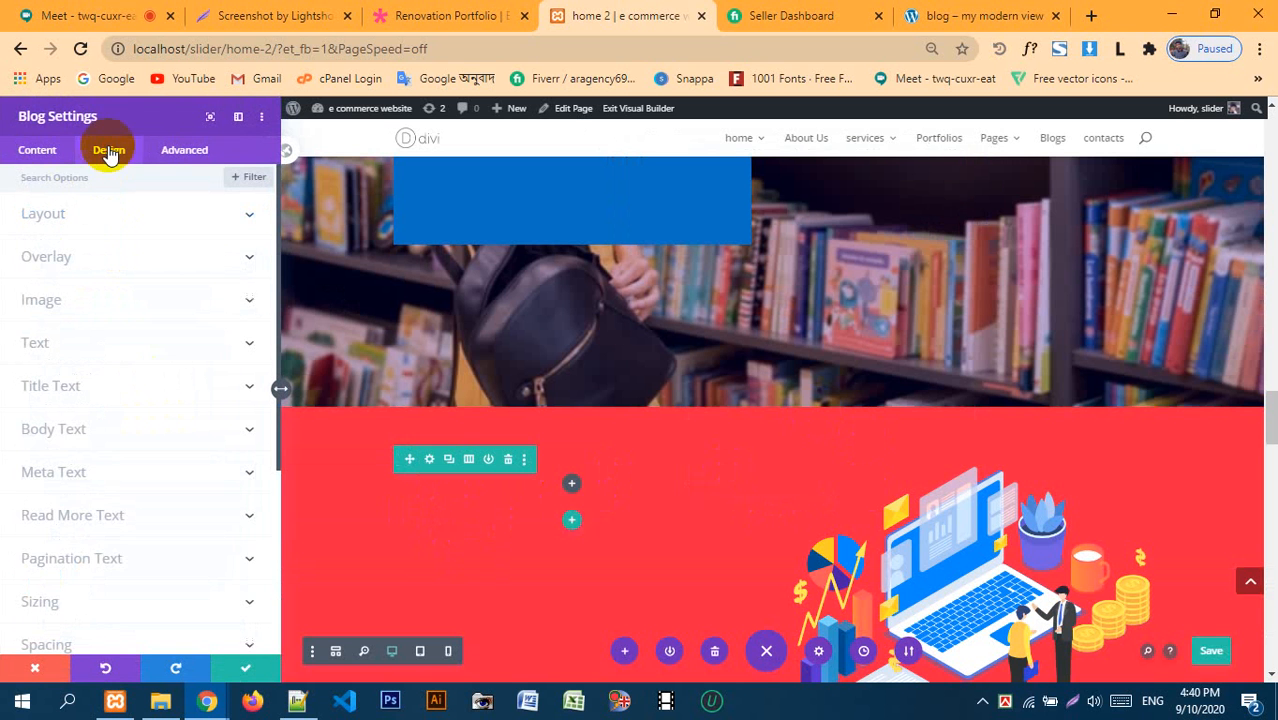
pyautogui.click(94, 222)
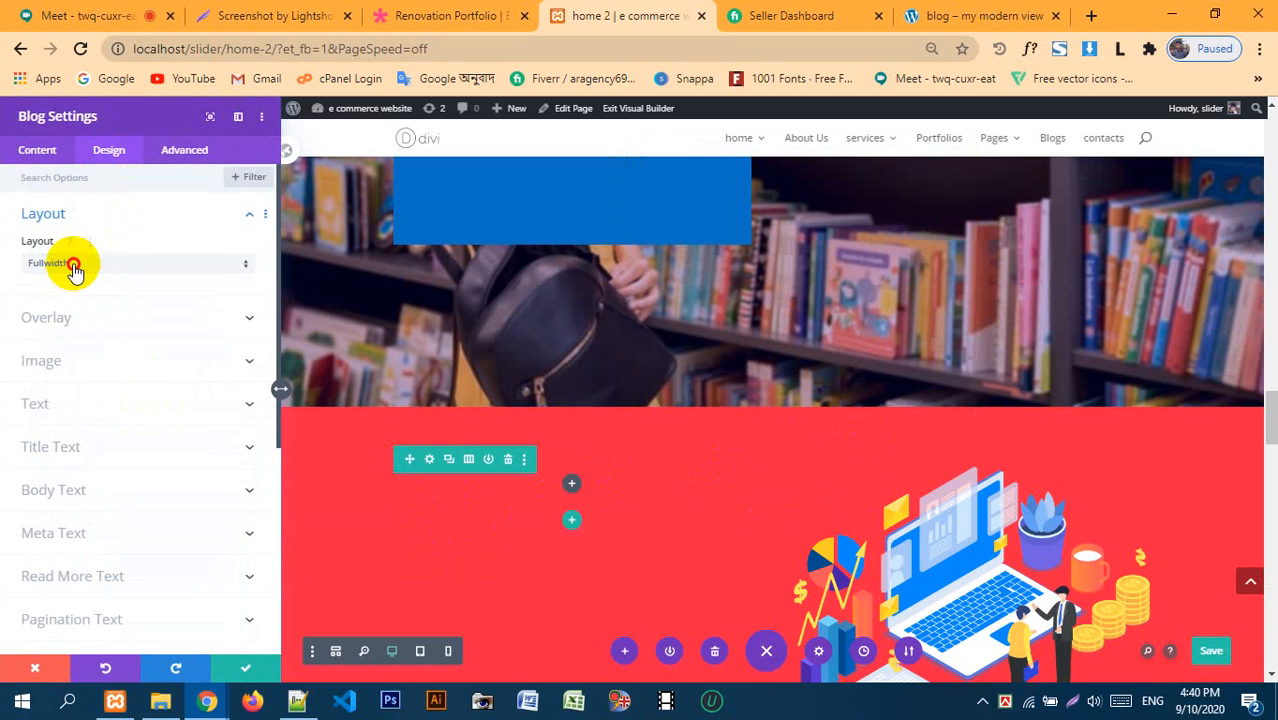
pyautogui.click(74, 265)
pyautogui.click(62, 300)
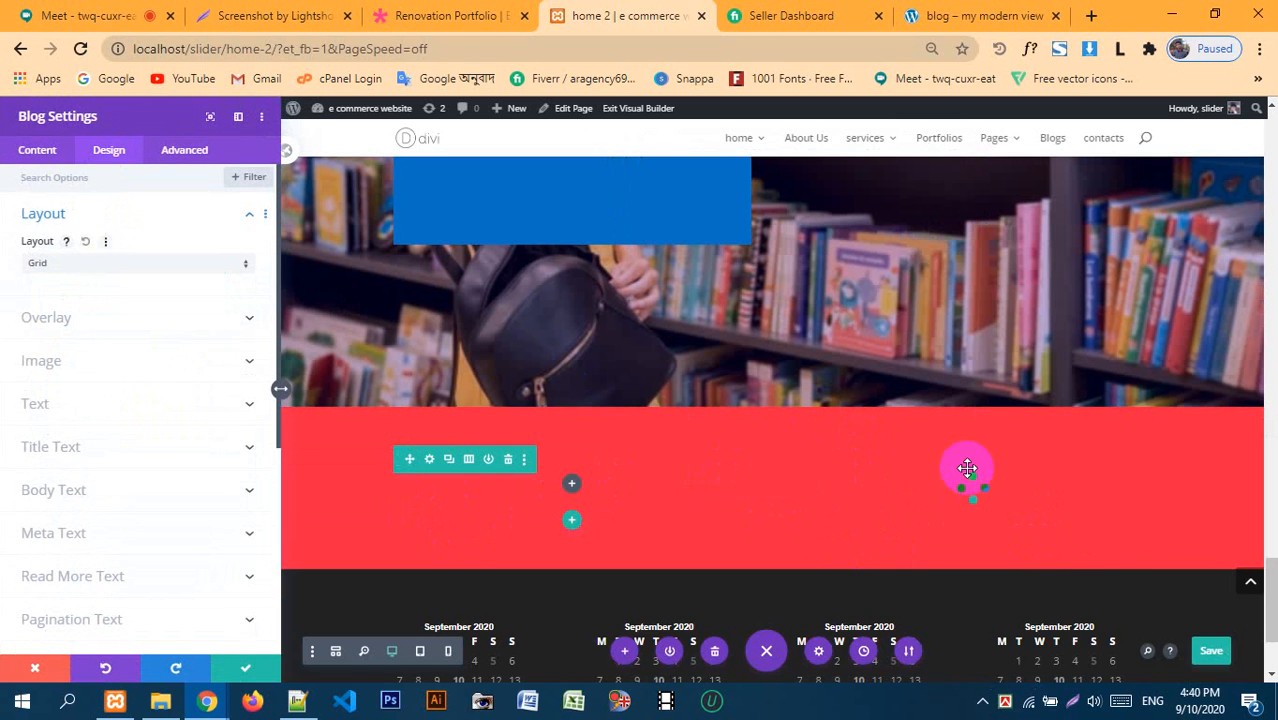
# - Set the blog's Post Count to 1 and include posts from all categories
pyautogui.click(36, 150)
pyautogui.click(82, 206)
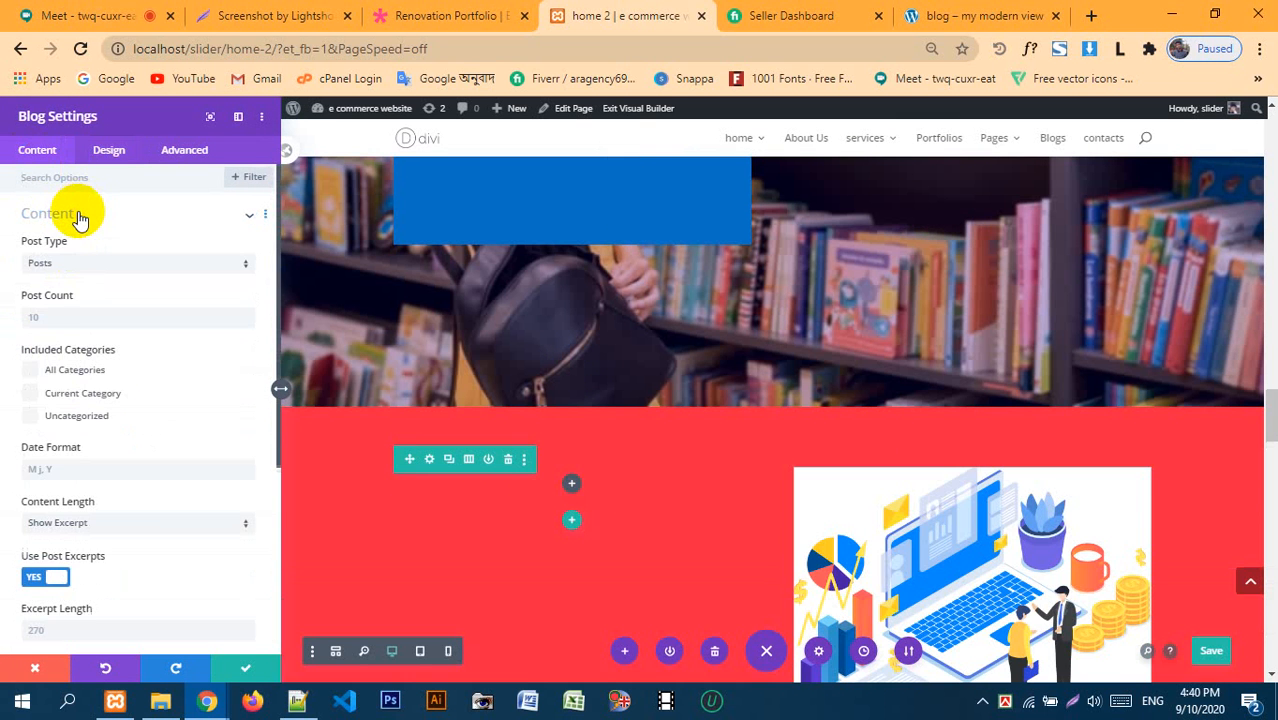
pyautogui.click(26, 316)
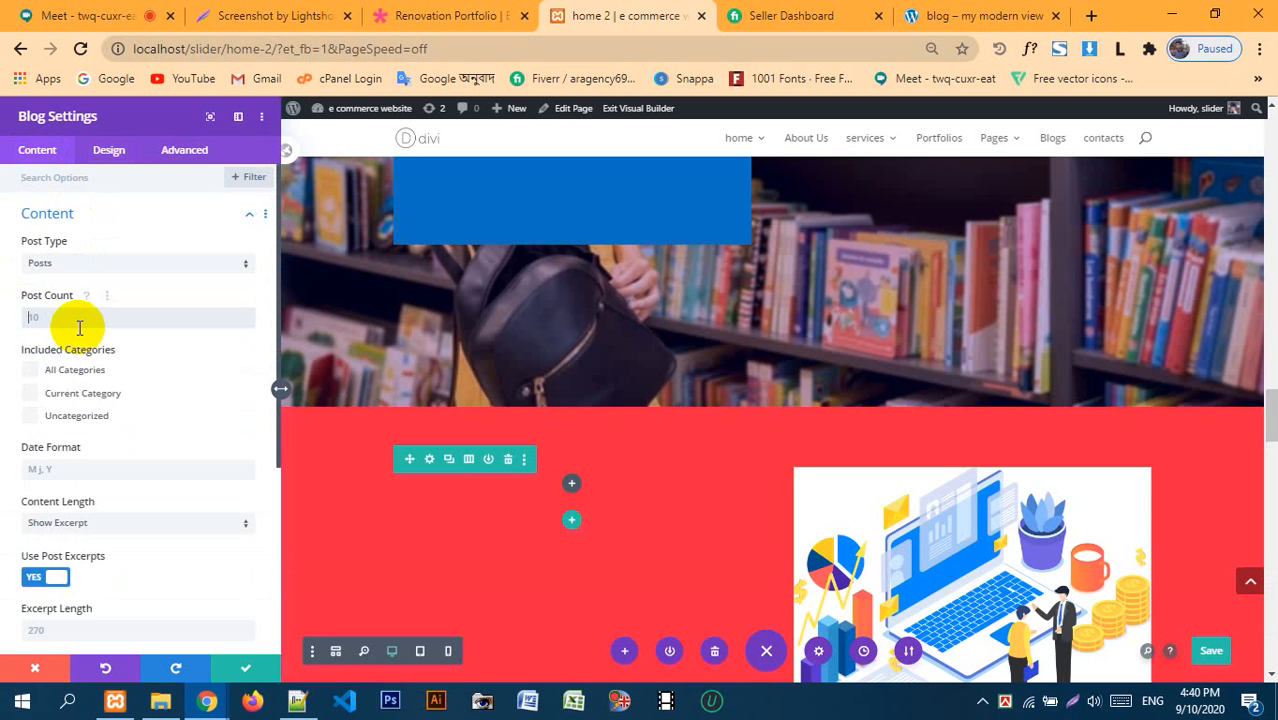
pyautogui.write('1')
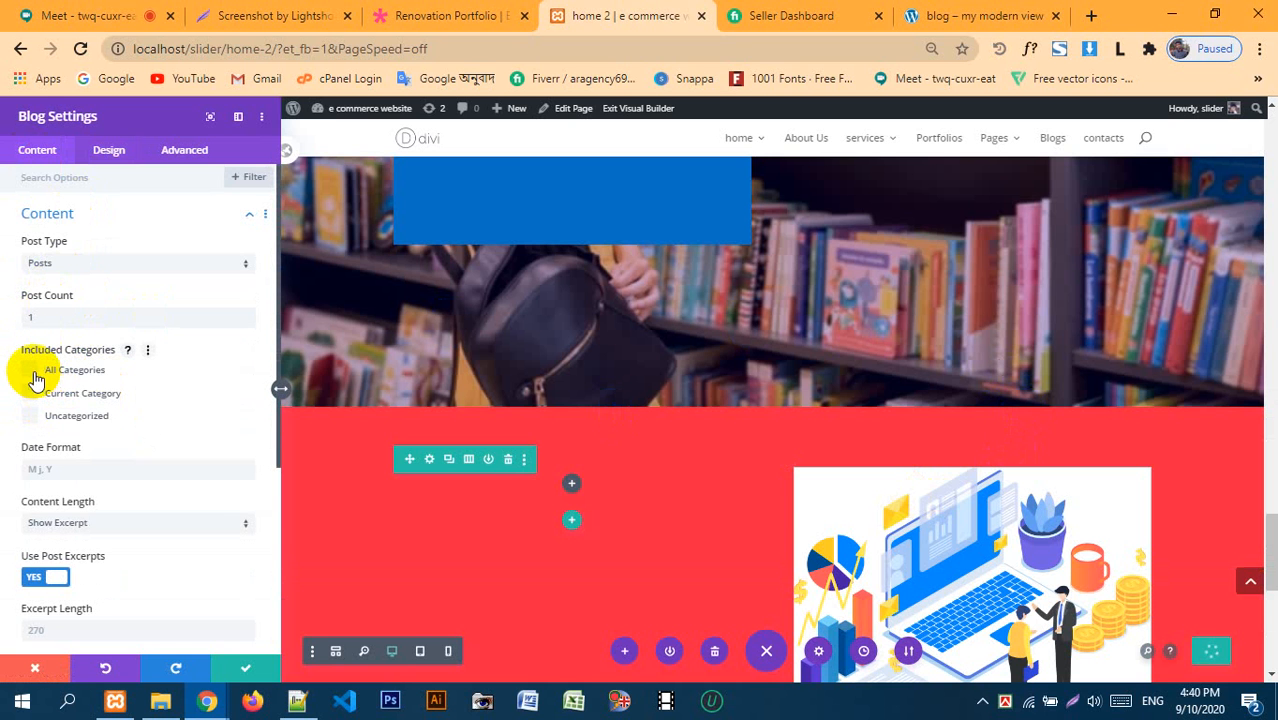
pyautogui.click(32, 370)
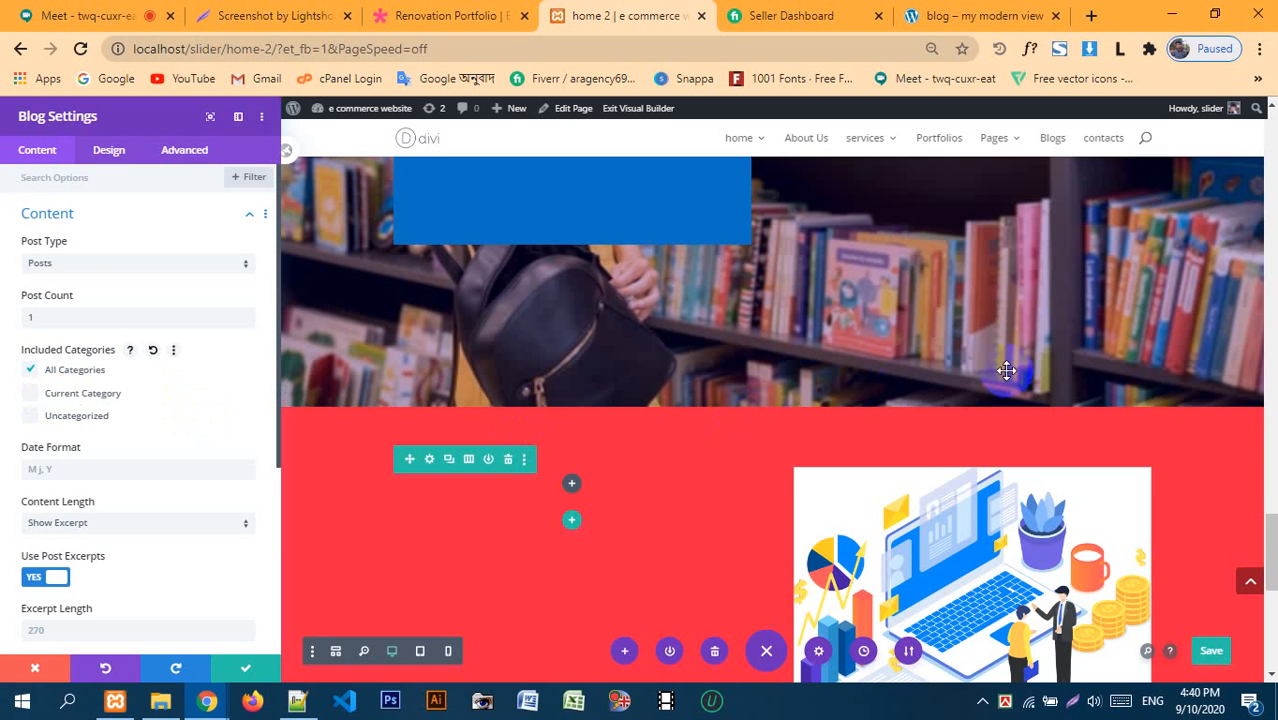
pyautogui.scroll(-1, 1030, 380)
pyautogui.scroll(-3, 1030, 380)
pyautogui.scroll(1, 984, 437)
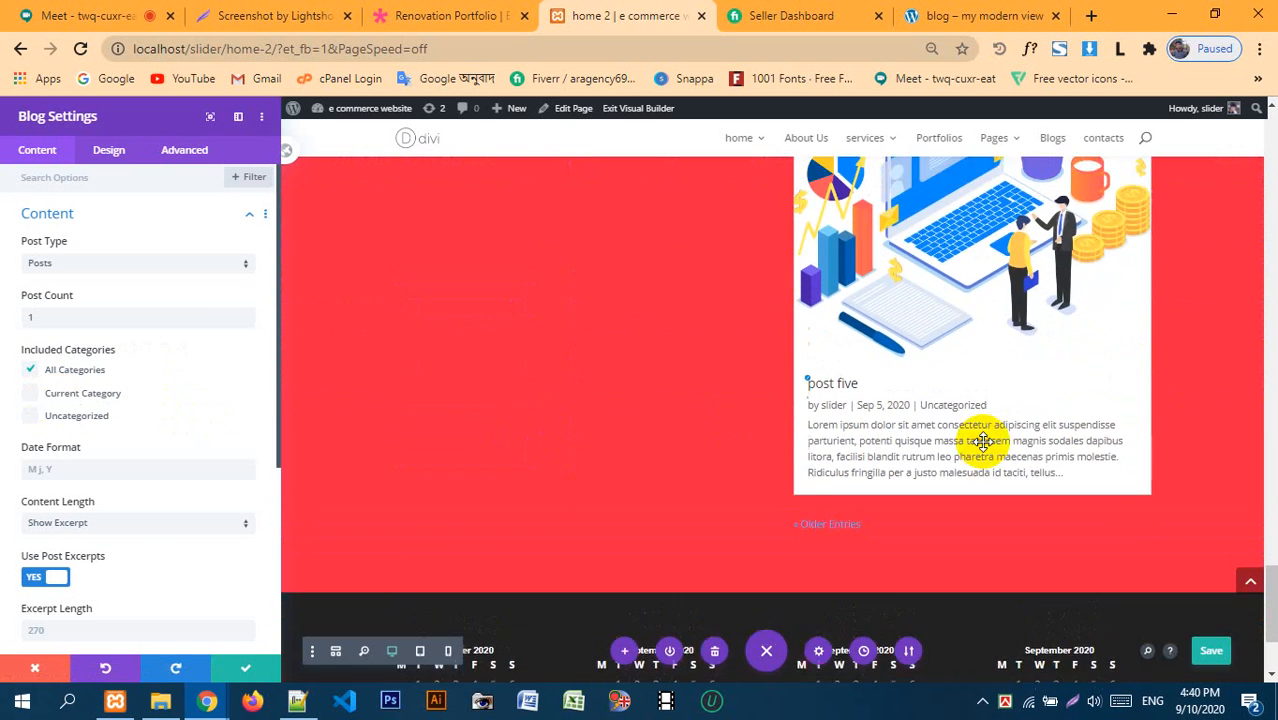
pyautogui.scroll(1, 984, 450)
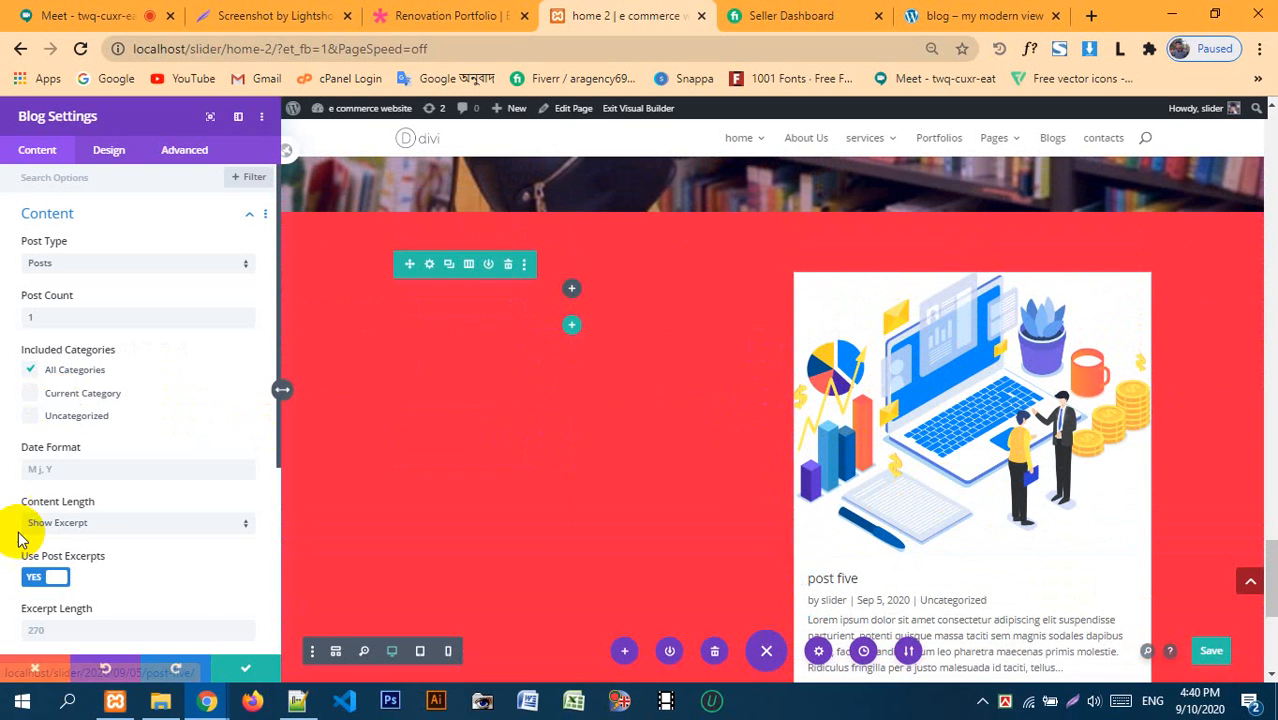
# - Save the Blog settings and drag the copied Blog module into the empty left column
pyautogui.click(240, 663)
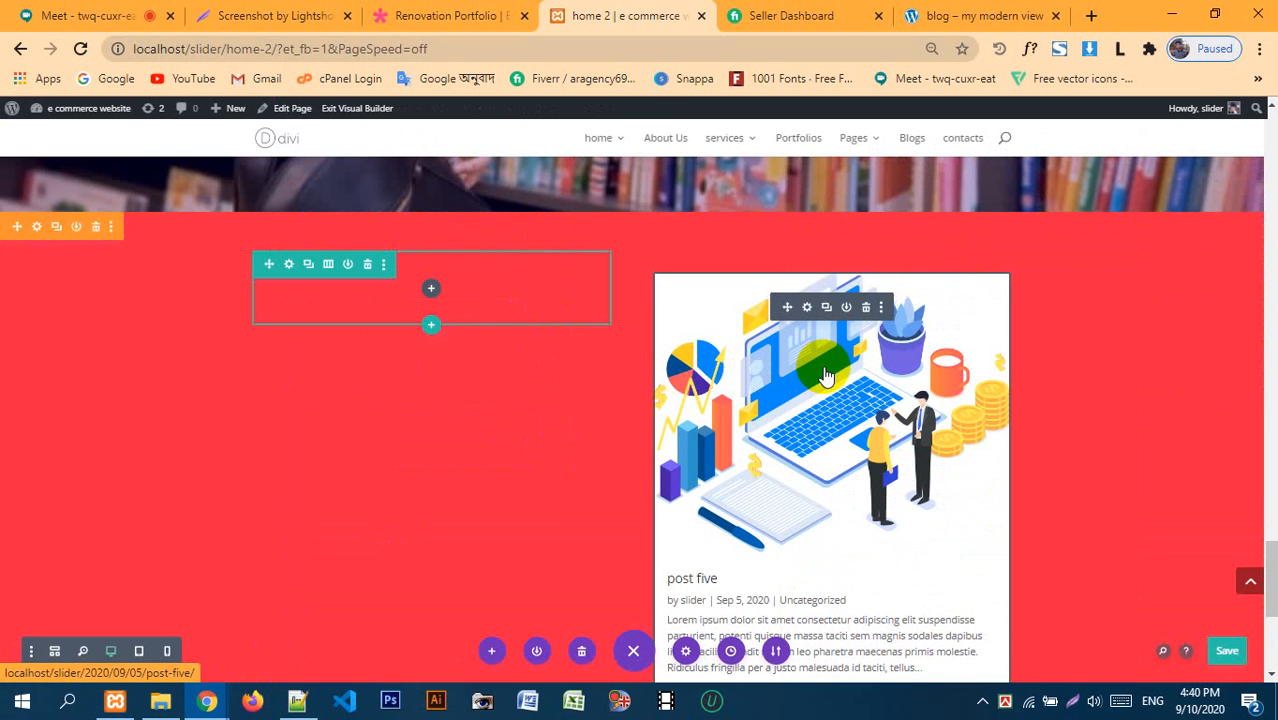
pyautogui.scroll(-2, 826, 376)
pyautogui.scroll(1, 792, 422)
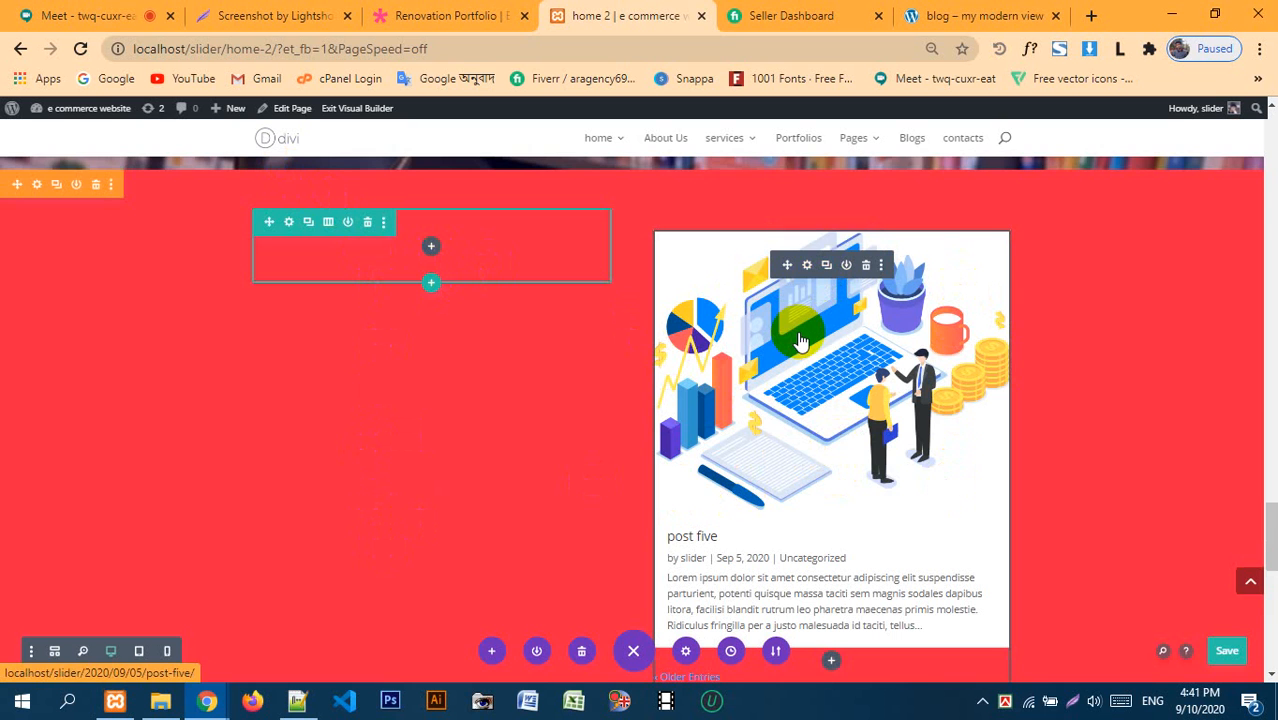
pyautogui.scroll(-2, 800, 341)
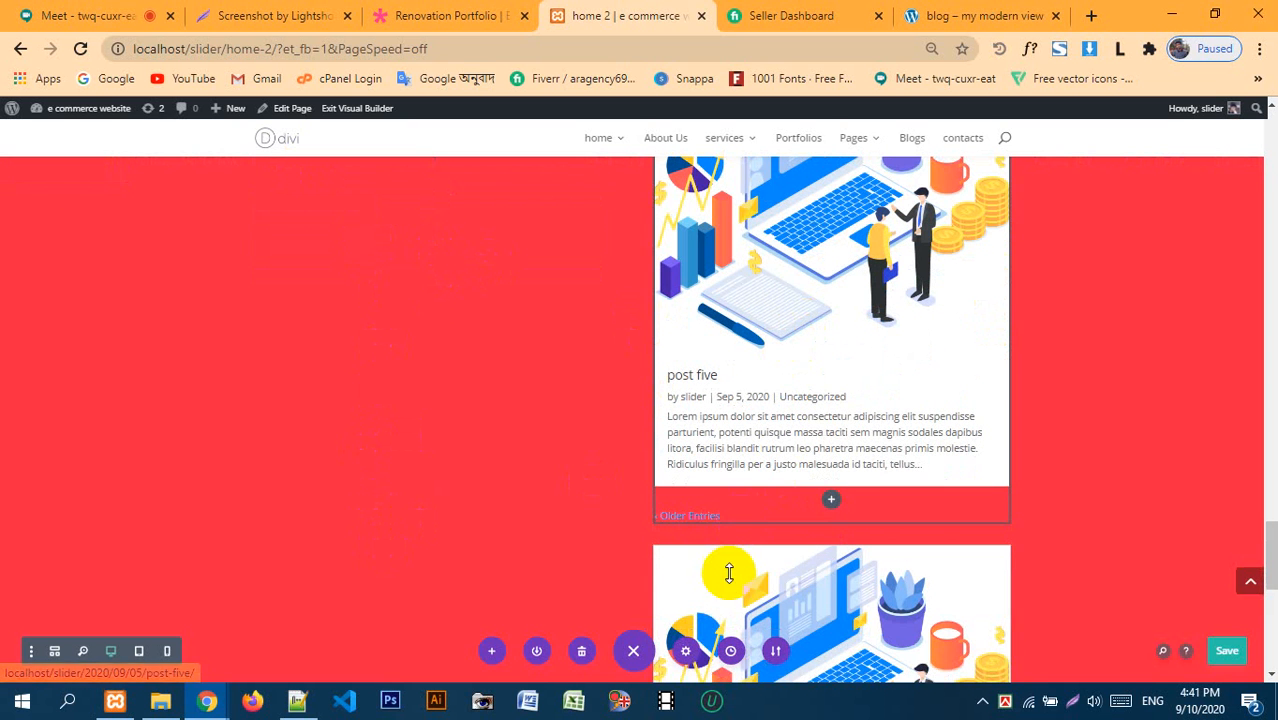
pyautogui.moveTo(785, 578); pyautogui.dragTo(444, 292)
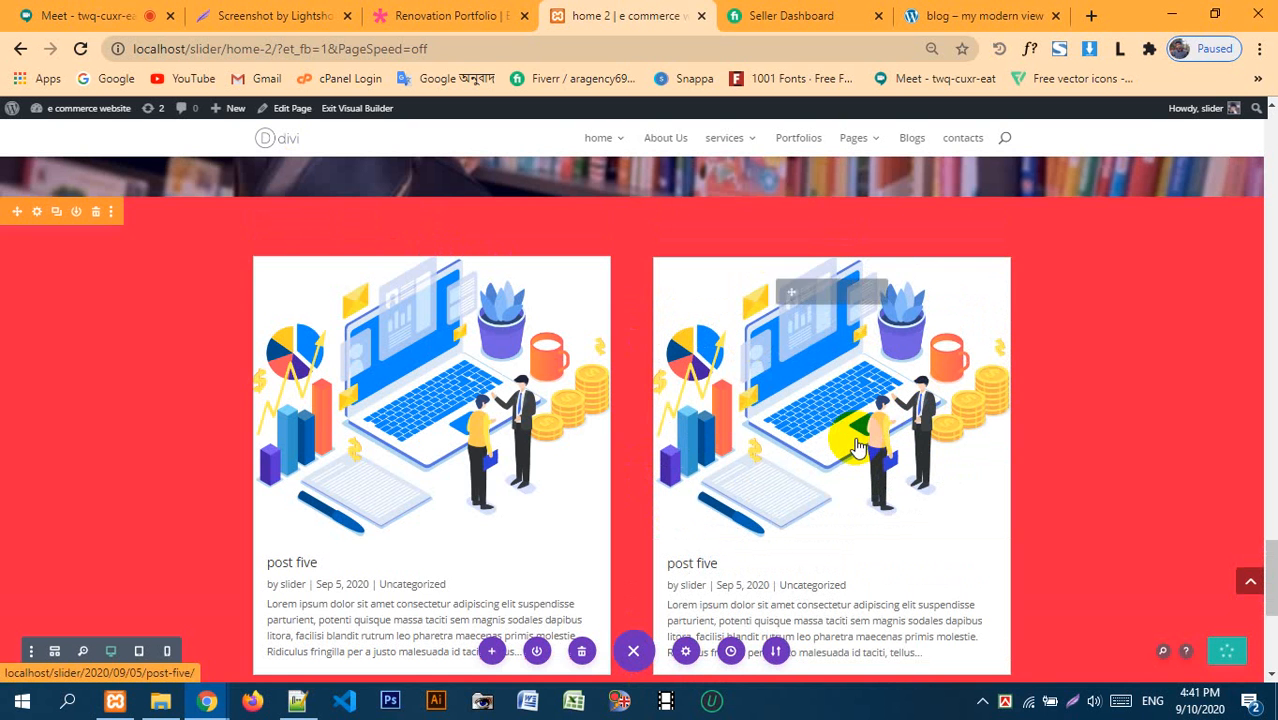
pyautogui.scroll(-1, 807, 383)
pyautogui.scroll(-1, 807, 383)
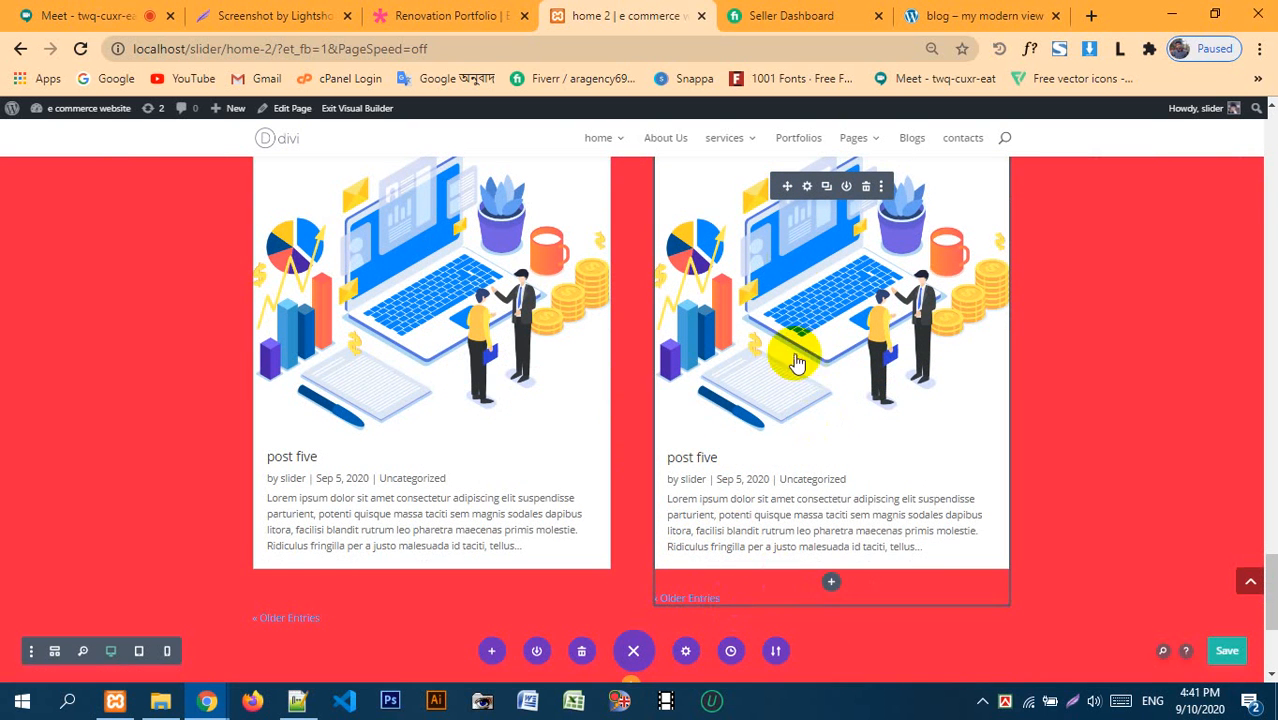
# - Turn off Show Pagination for the right-column blog module and save
pyautogui.click(807, 186)
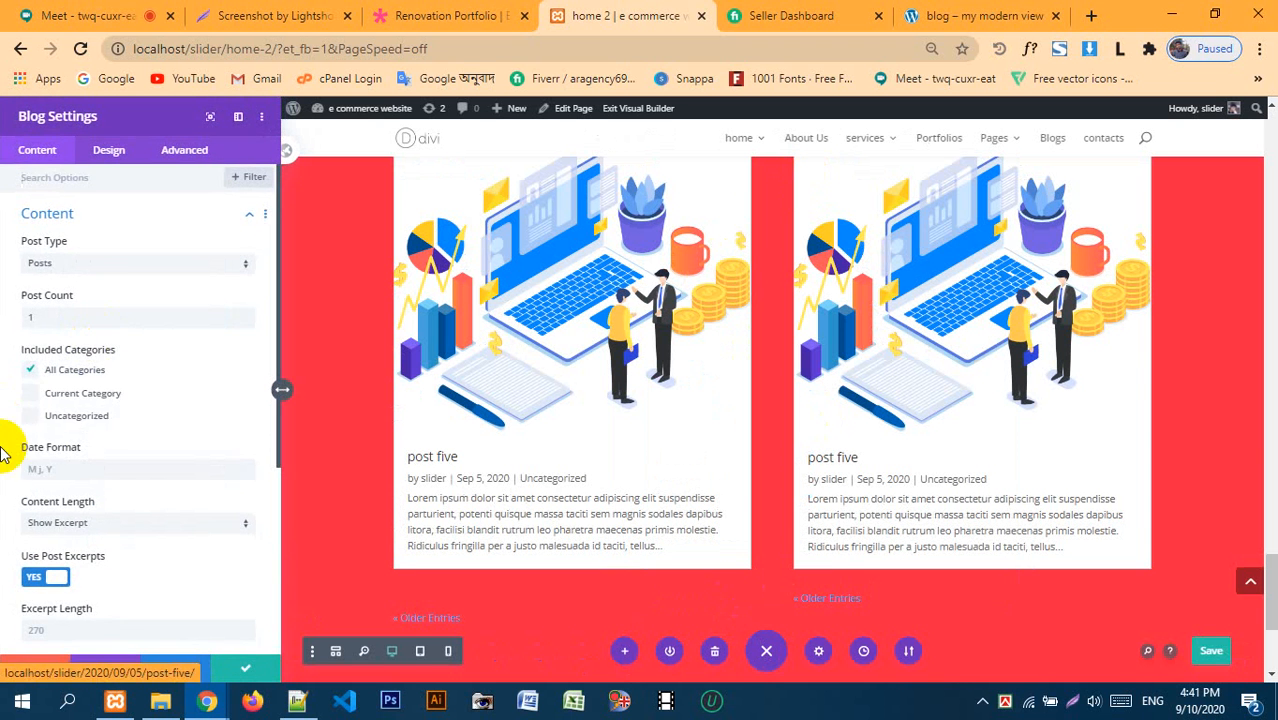
pyautogui.scroll(-2, 110, 450)
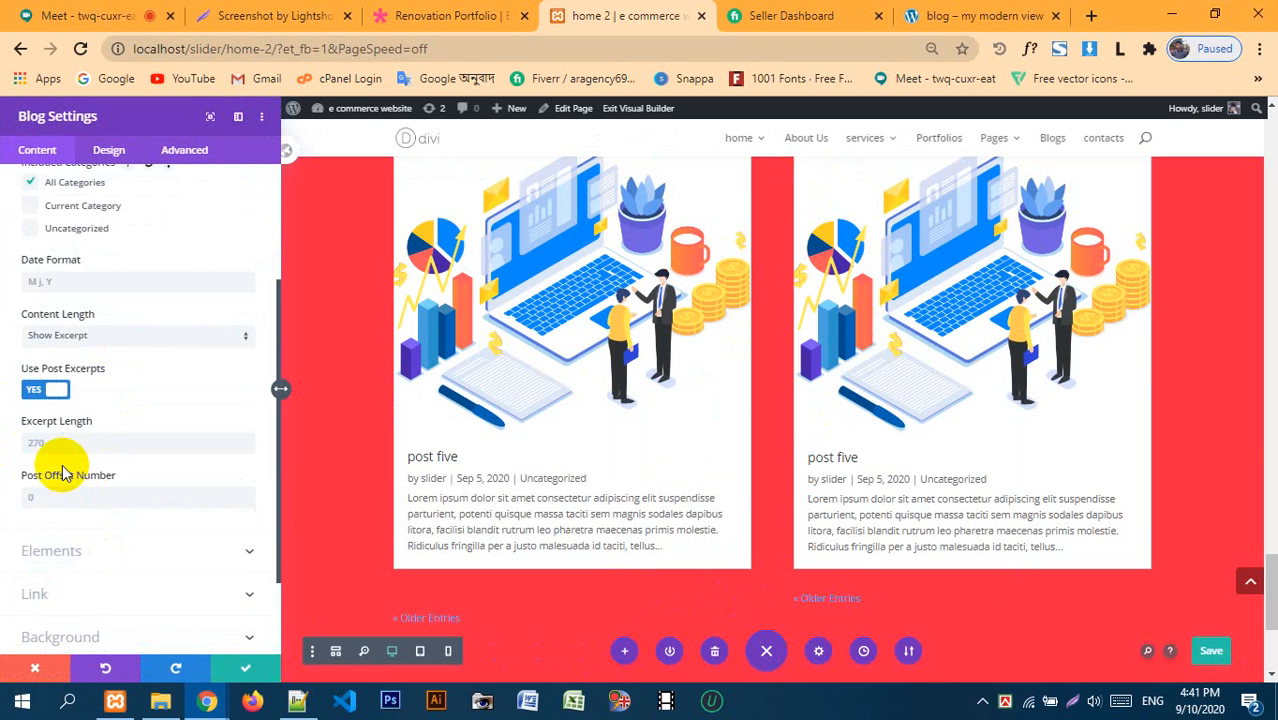
pyautogui.scroll(-1, 63, 472)
pyautogui.click(82, 440)
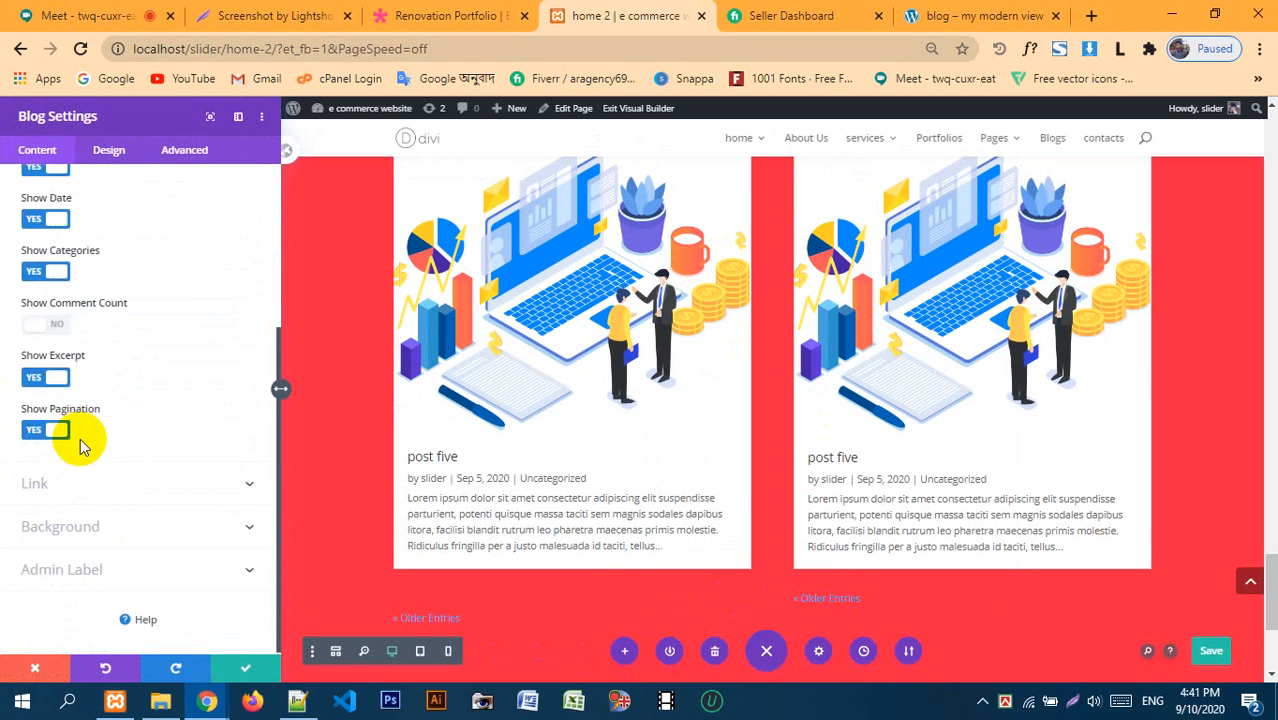
pyautogui.scroll(2, 126, 337)
pyautogui.scroll(-2, 57, 491)
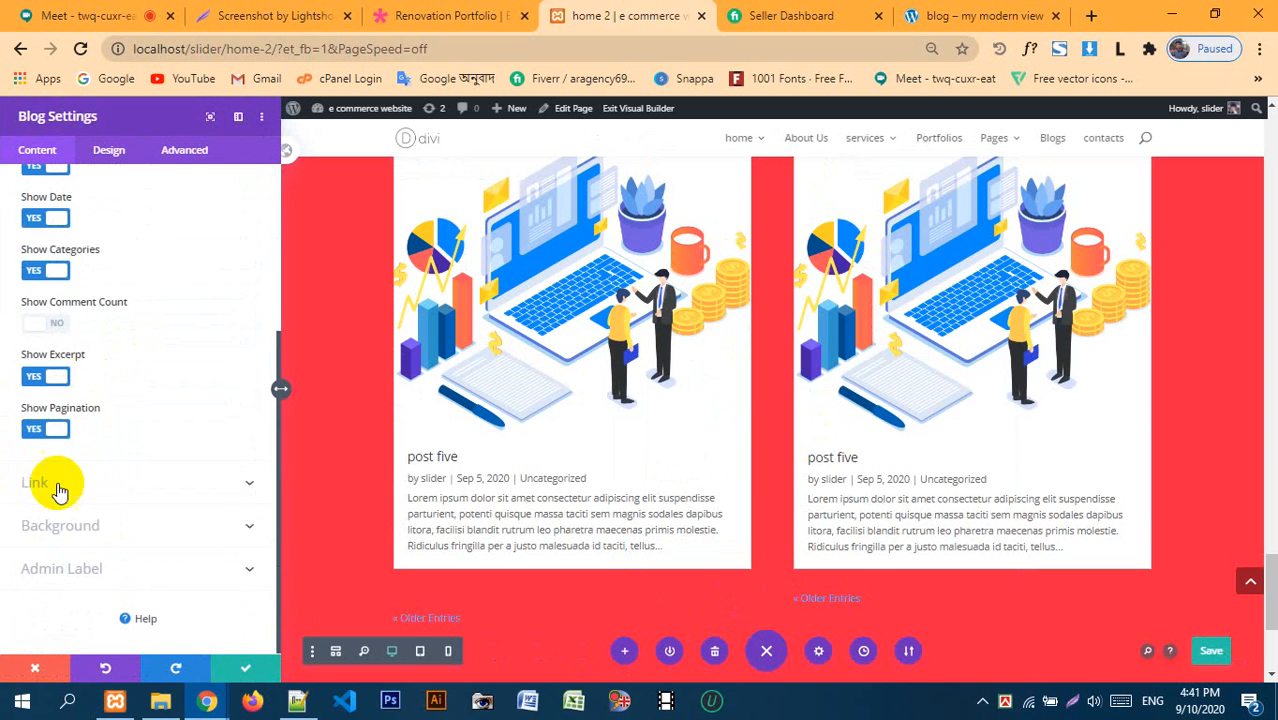
pyautogui.click(45, 430)
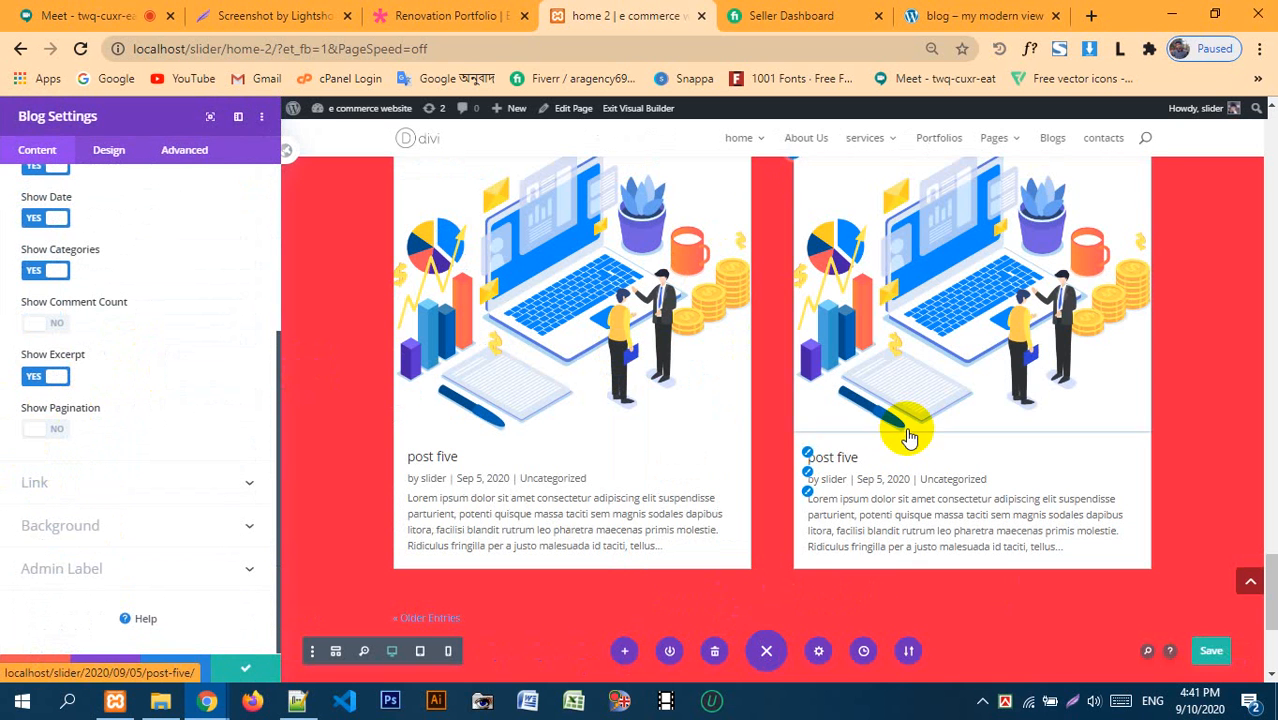
pyautogui.scroll(1, 490, 385)
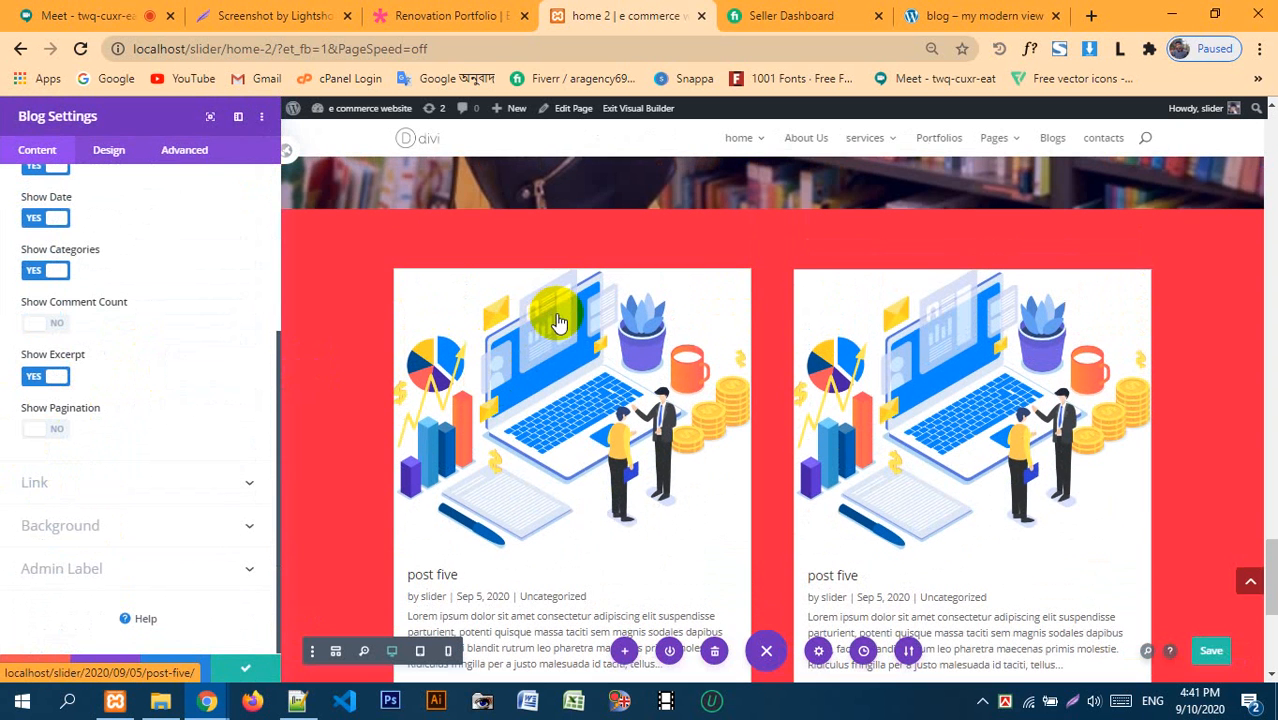
pyautogui.click(249, 669)
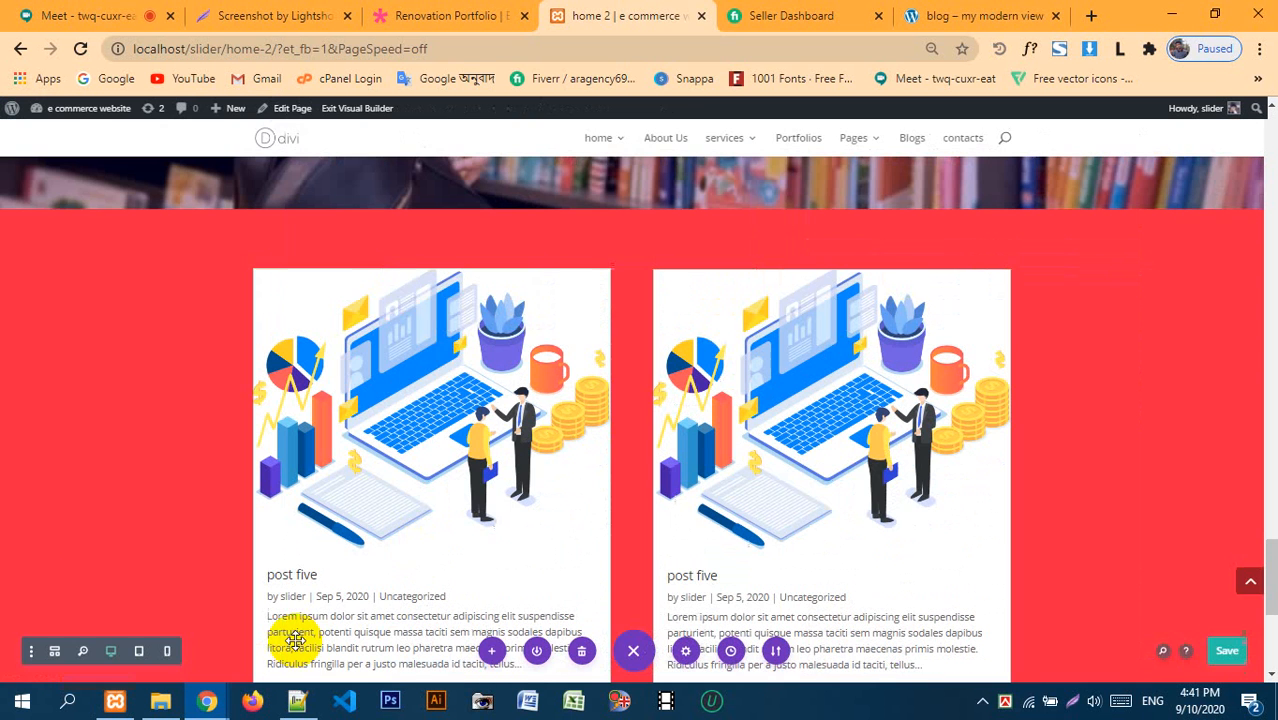
# - Turn off Show Pagination for the left-column blog module as well
pyautogui.click(407, 305)
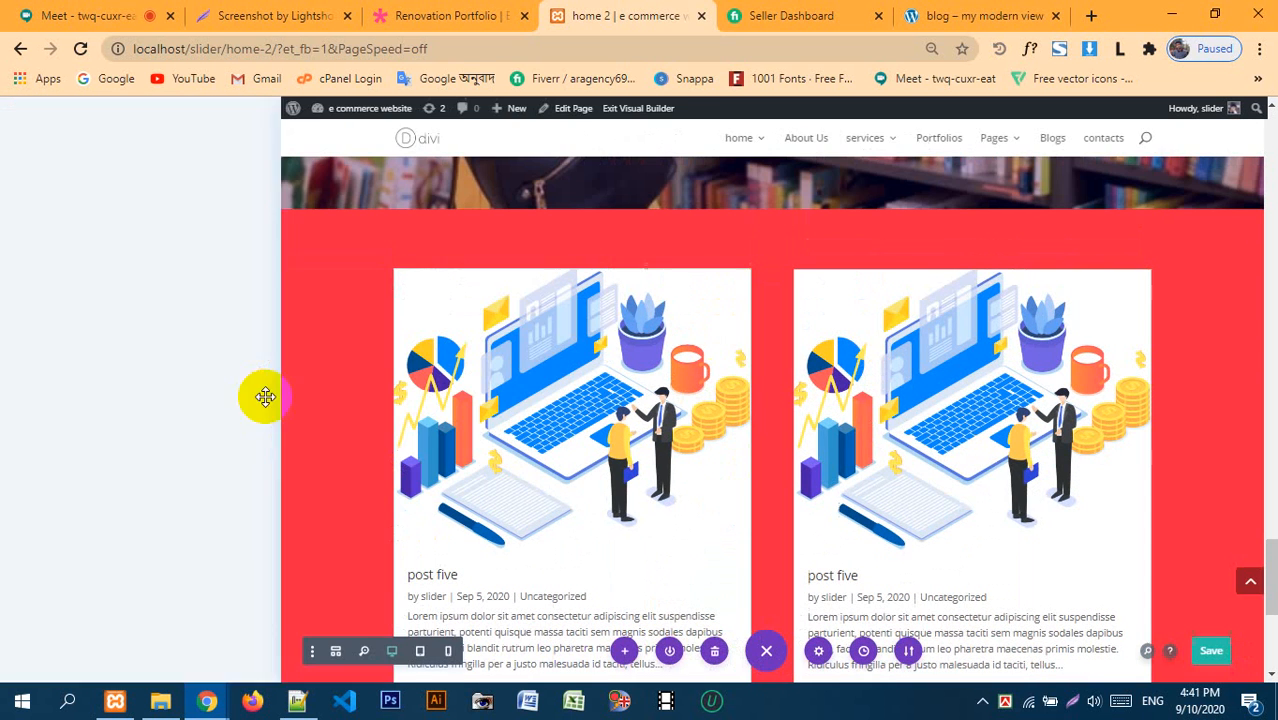
pyautogui.scroll(-3, 35, 405)
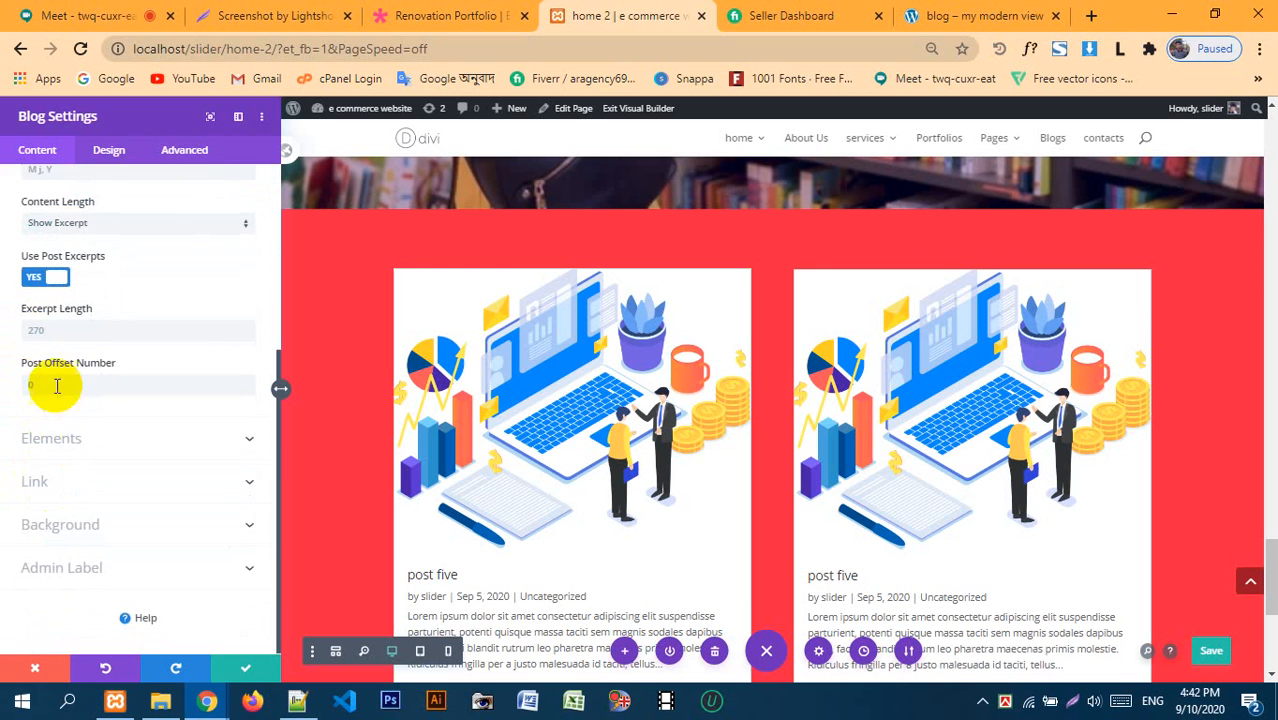
pyautogui.click(52, 438)
pyautogui.scroll(-4, 57, 385)
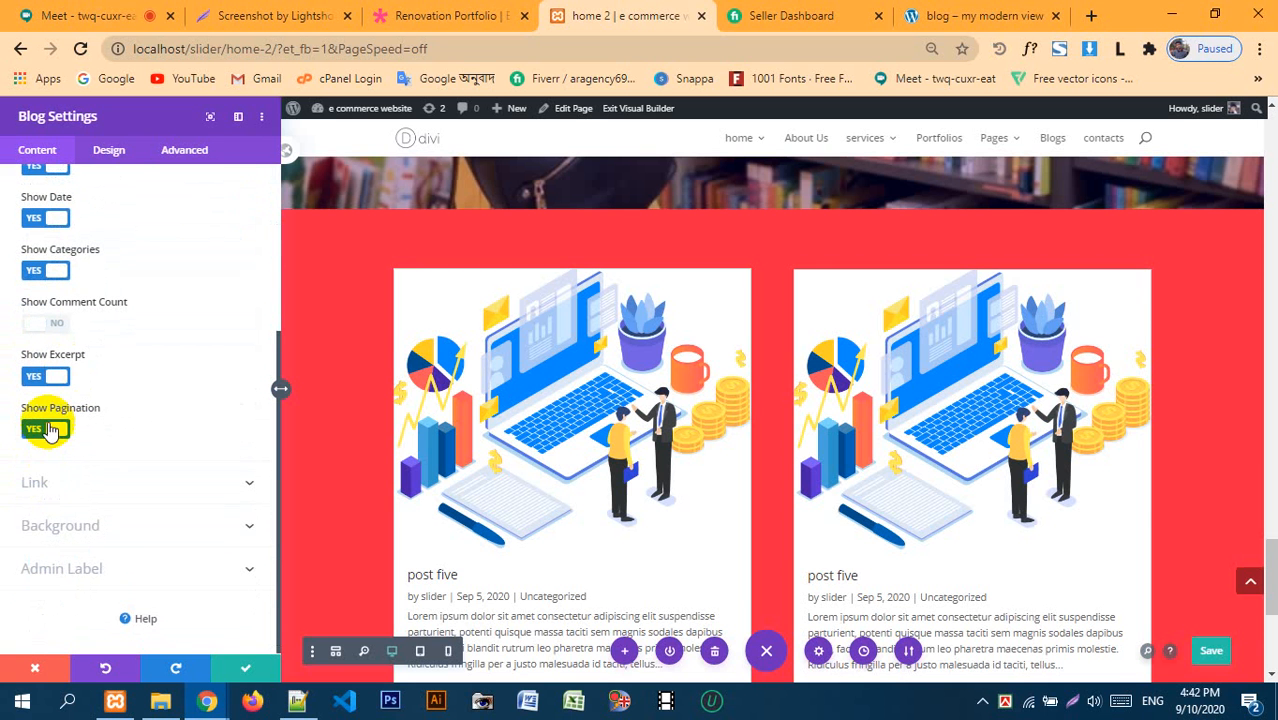
pyautogui.click(40, 429)
pyautogui.click(245, 667)
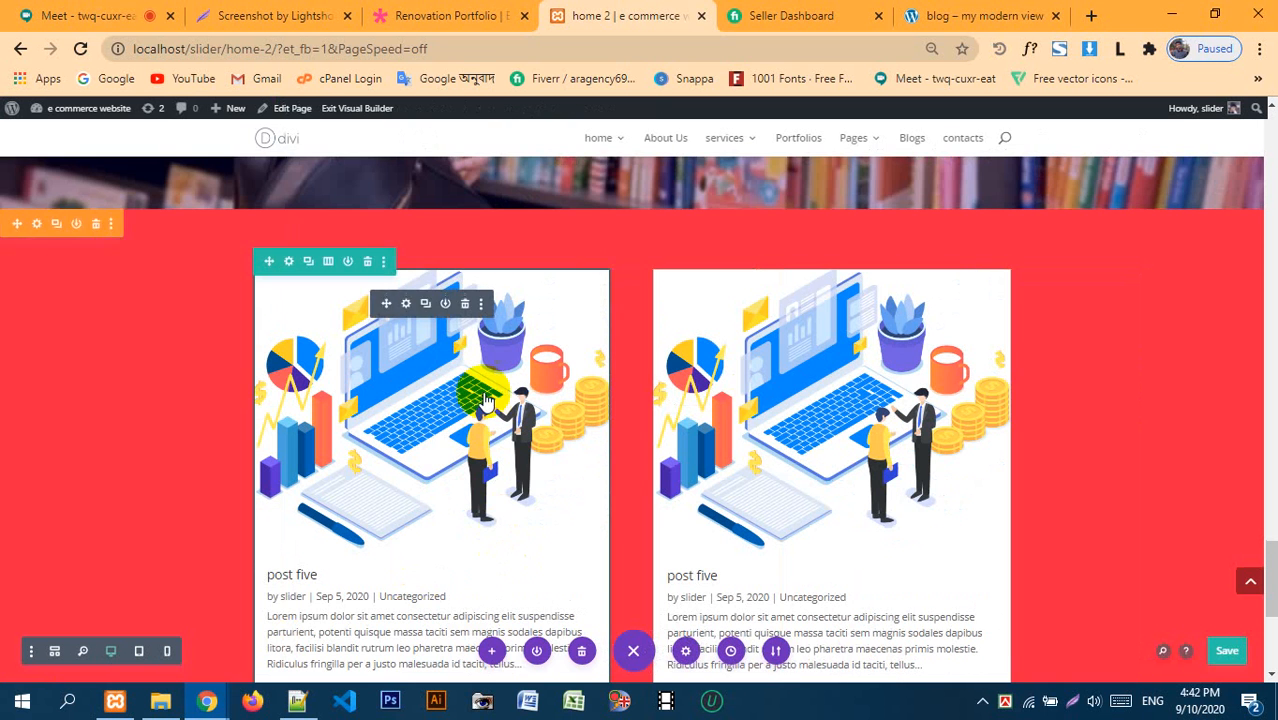
pyautogui.scroll(-1, 485, 400)
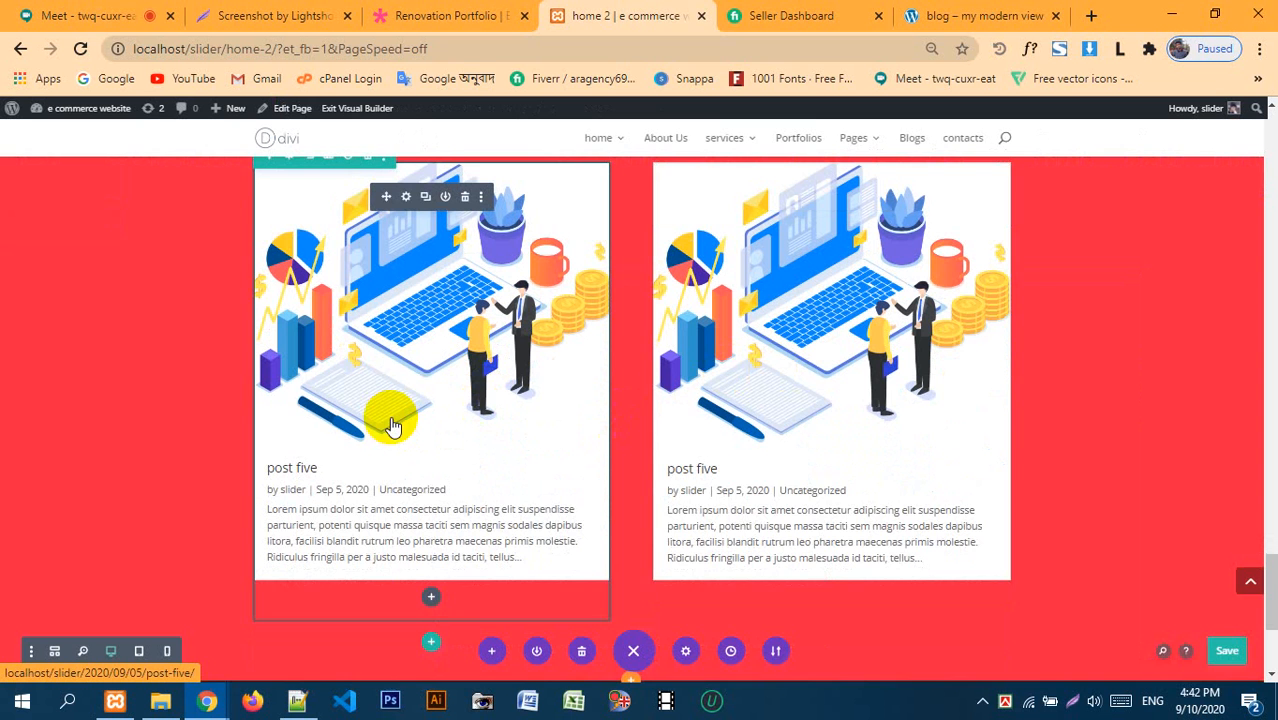
pyautogui.scroll(1, 396, 420)
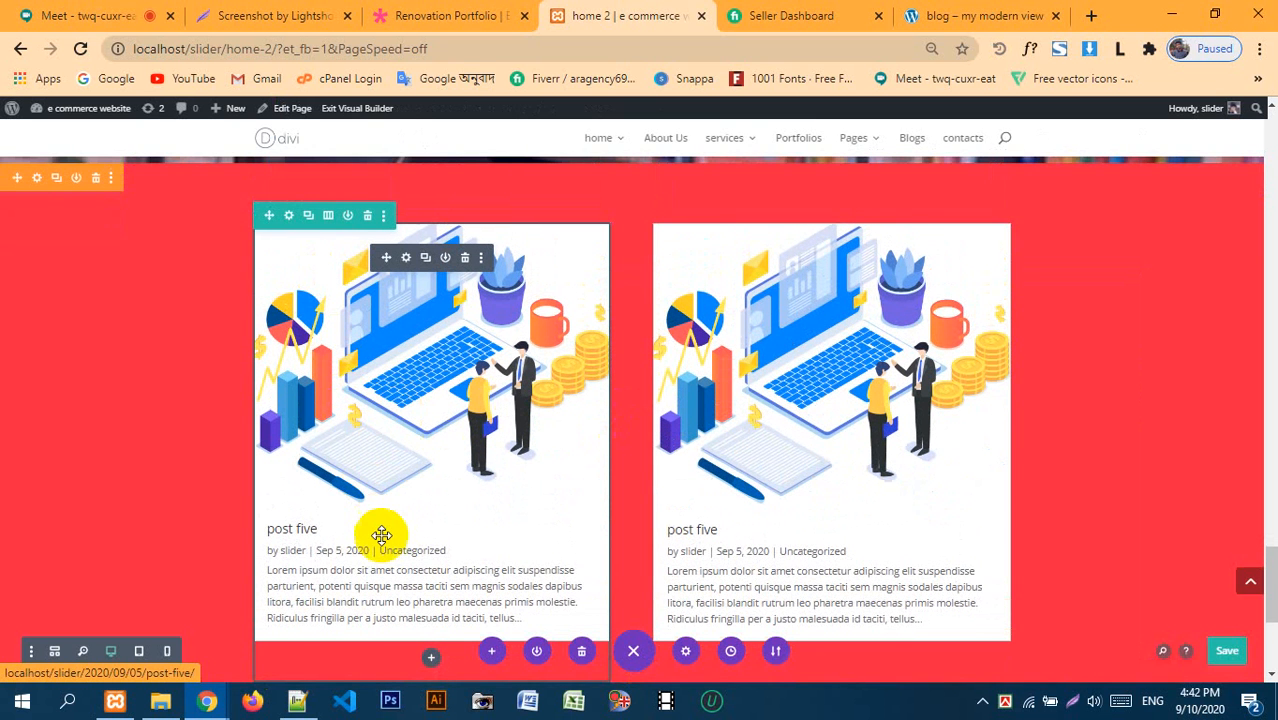
pyautogui.scroll(-1, 363, 455)
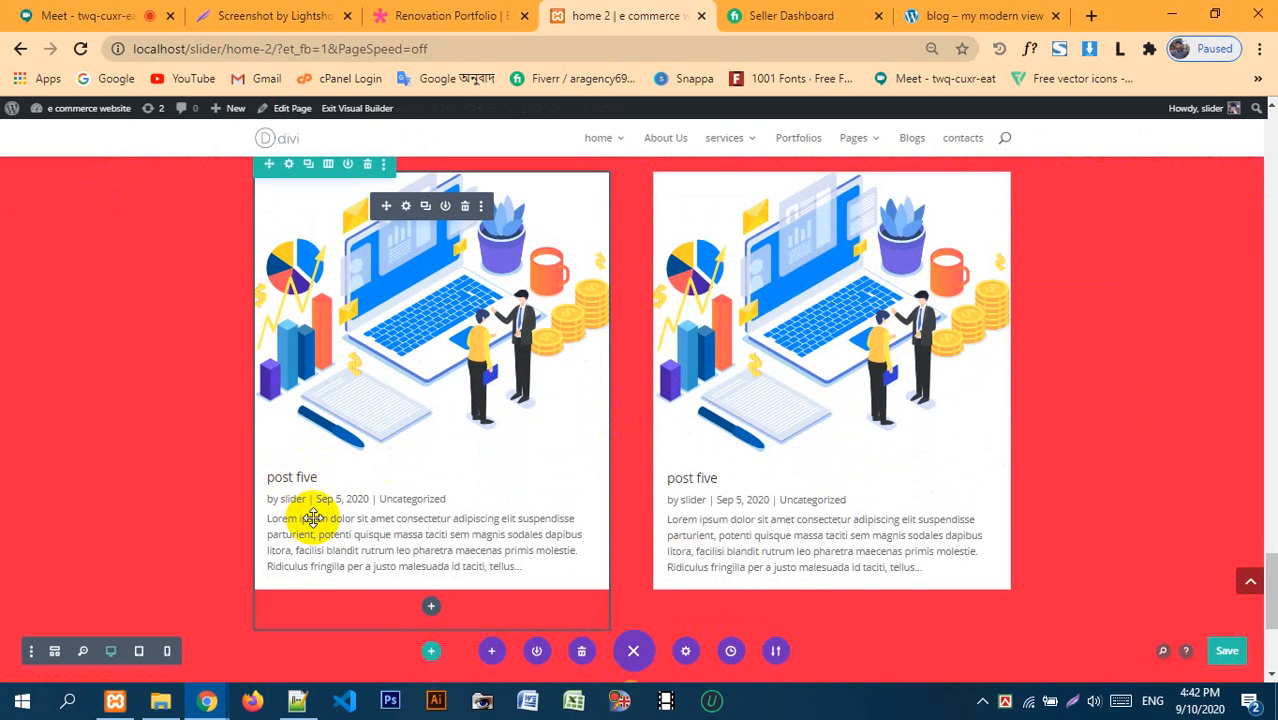
pyautogui.scroll(-2, 517, 398)
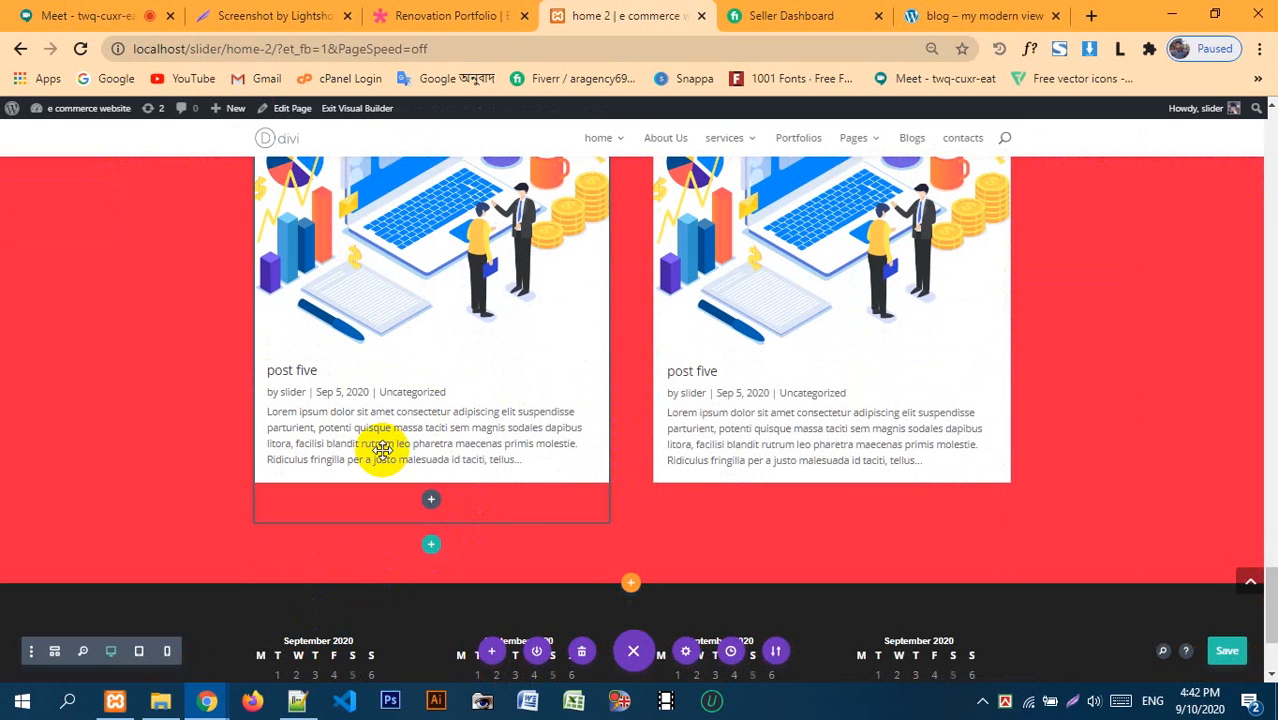
pyautogui.scroll(3, 386, 415)
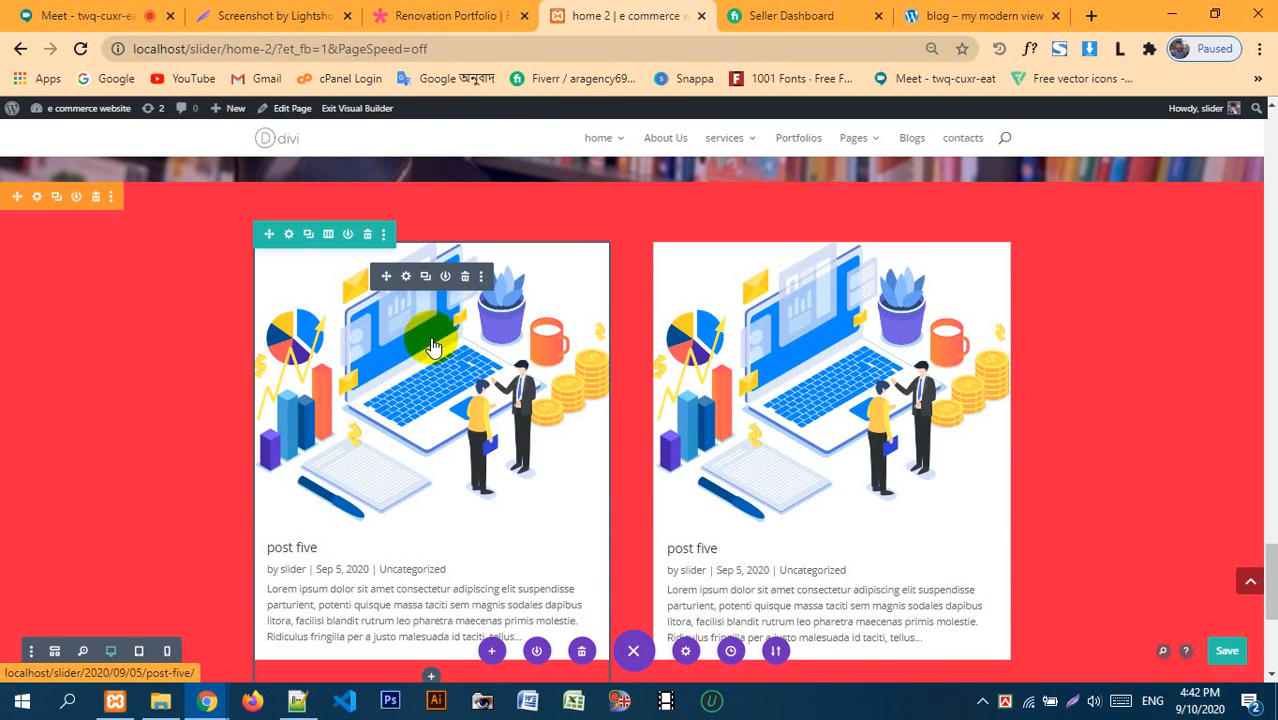
pyautogui.click(405, 276)
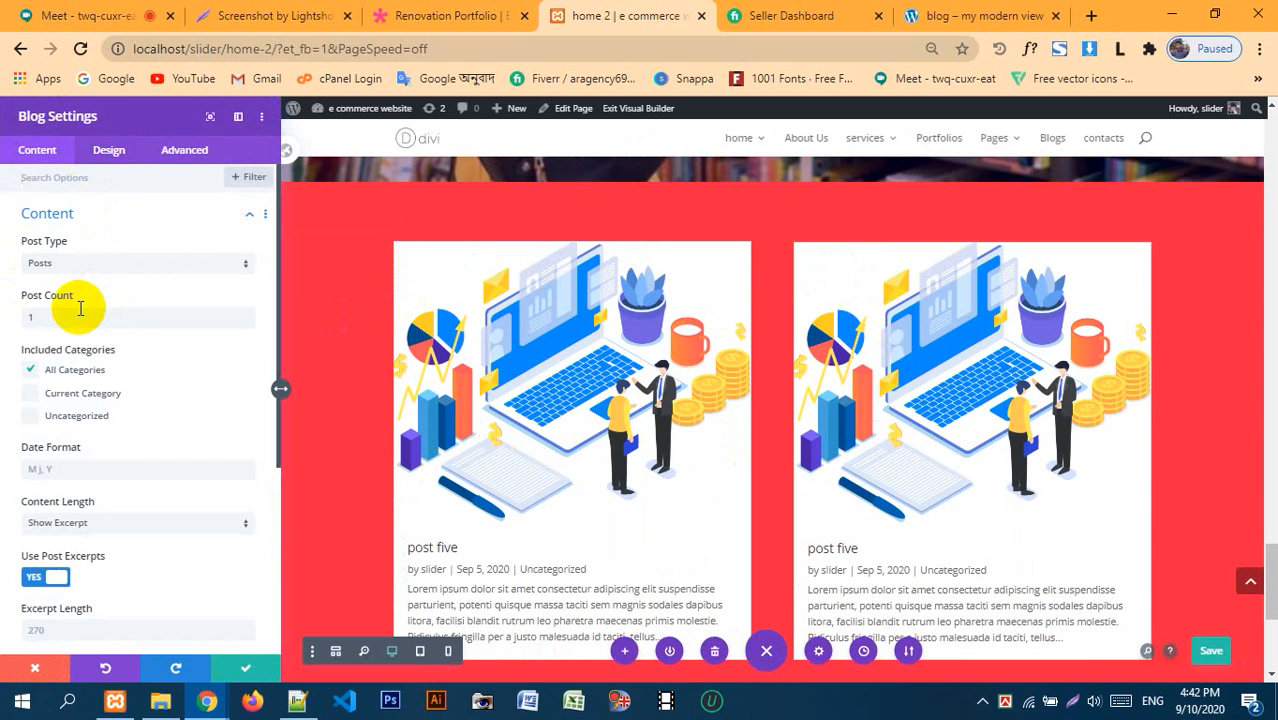
# - Look through the left blog module's featured image styling options in the Design tab
pyautogui.click(108, 147)
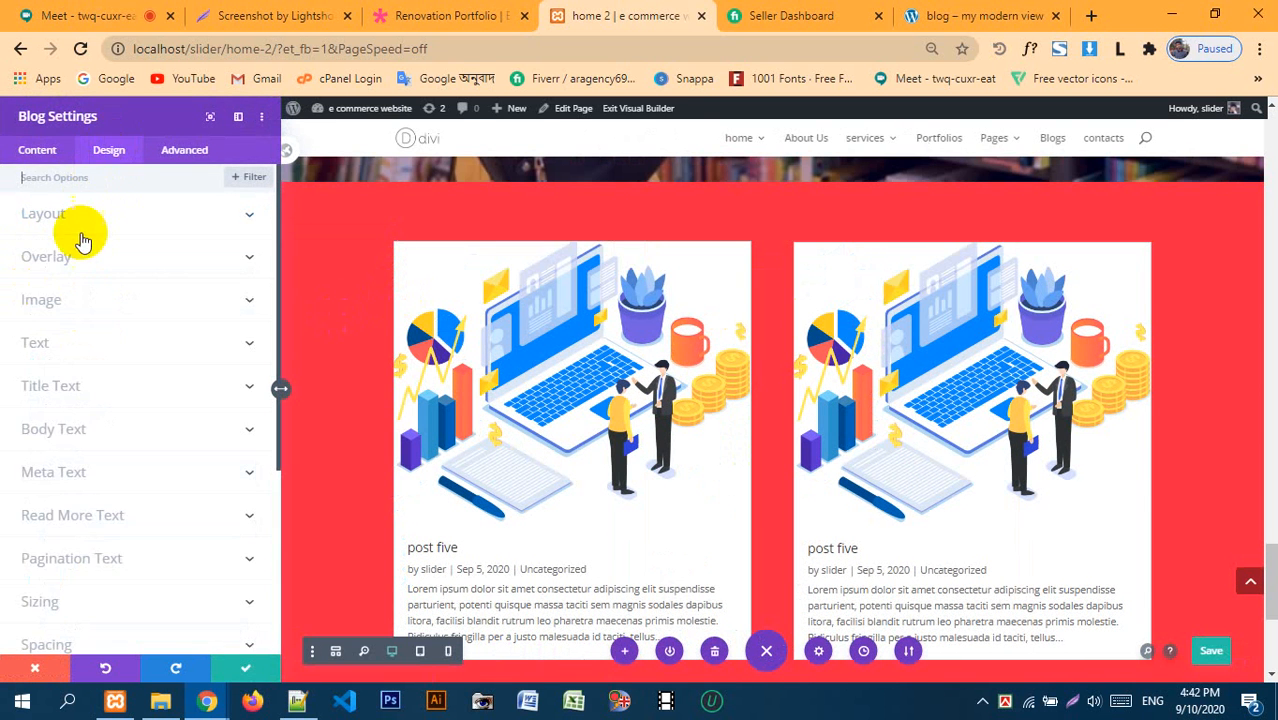
pyautogui.click(77, 302)
pyautogui.scroll(-1, 82, 440)
pyautogui.scroll(-3, 82, 440)
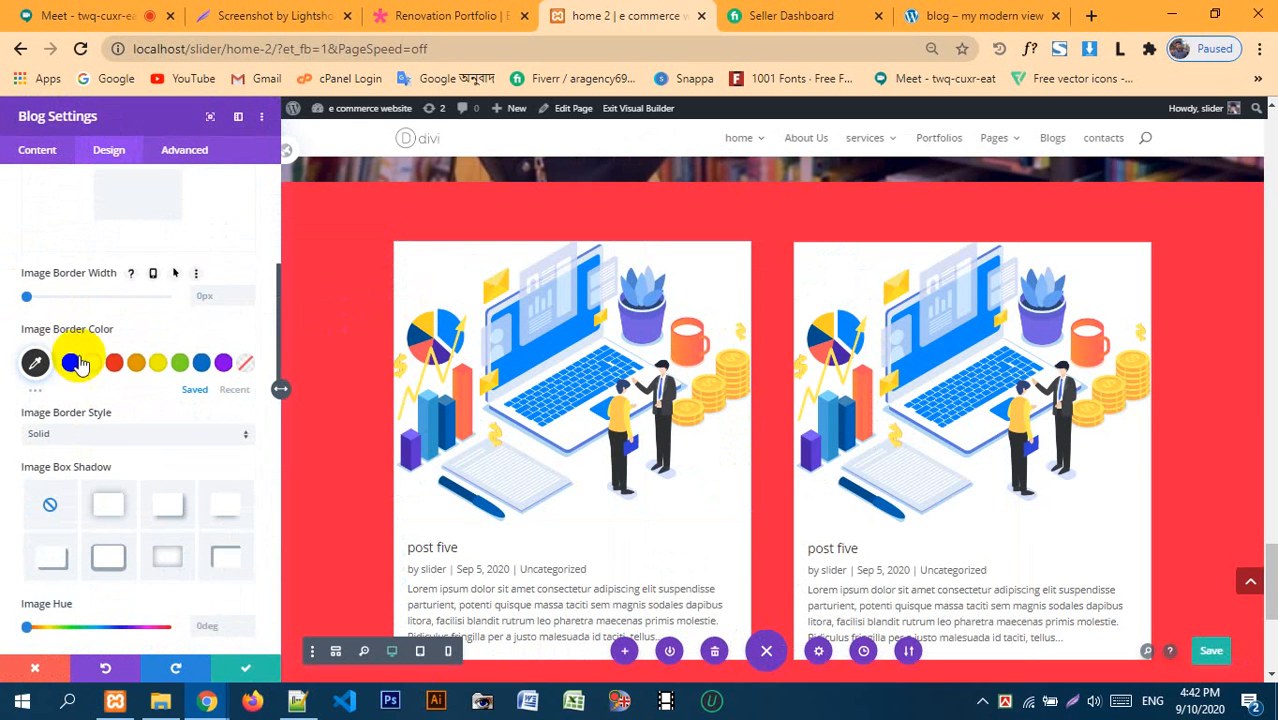
pyautogui.scroll(-5, 52, 442)
pyautogui.scroll(10, 57, 428)
pyautogui.scroll(2, 57, 428)
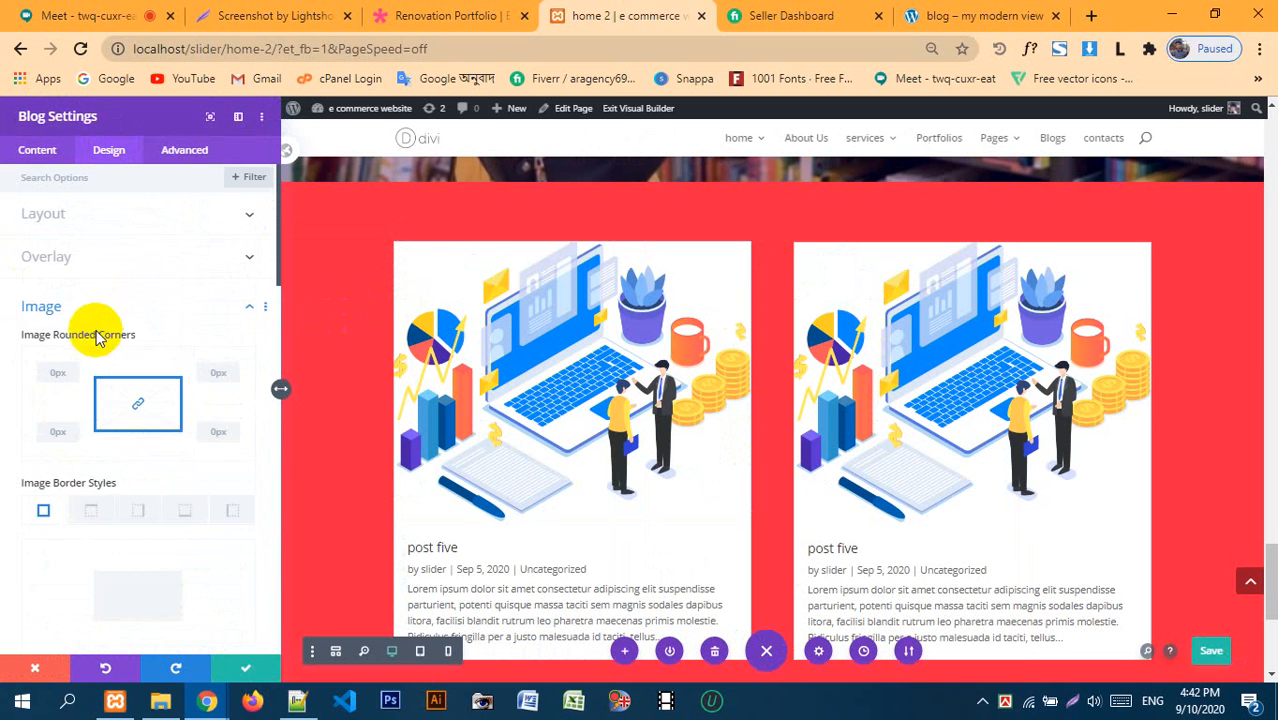
pyautogui.click(90, 304)
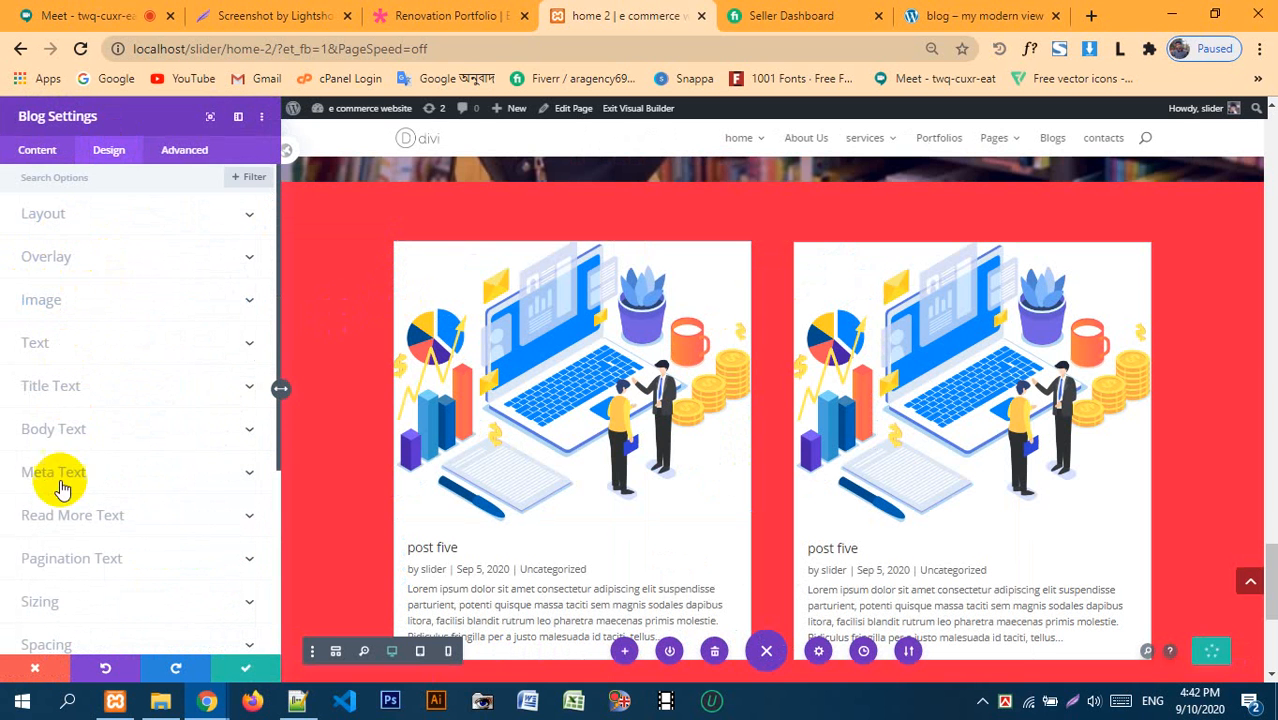
pyautogui.scroll(-2, 96, 457)
pyautogui.scroll(1, 100, 465)
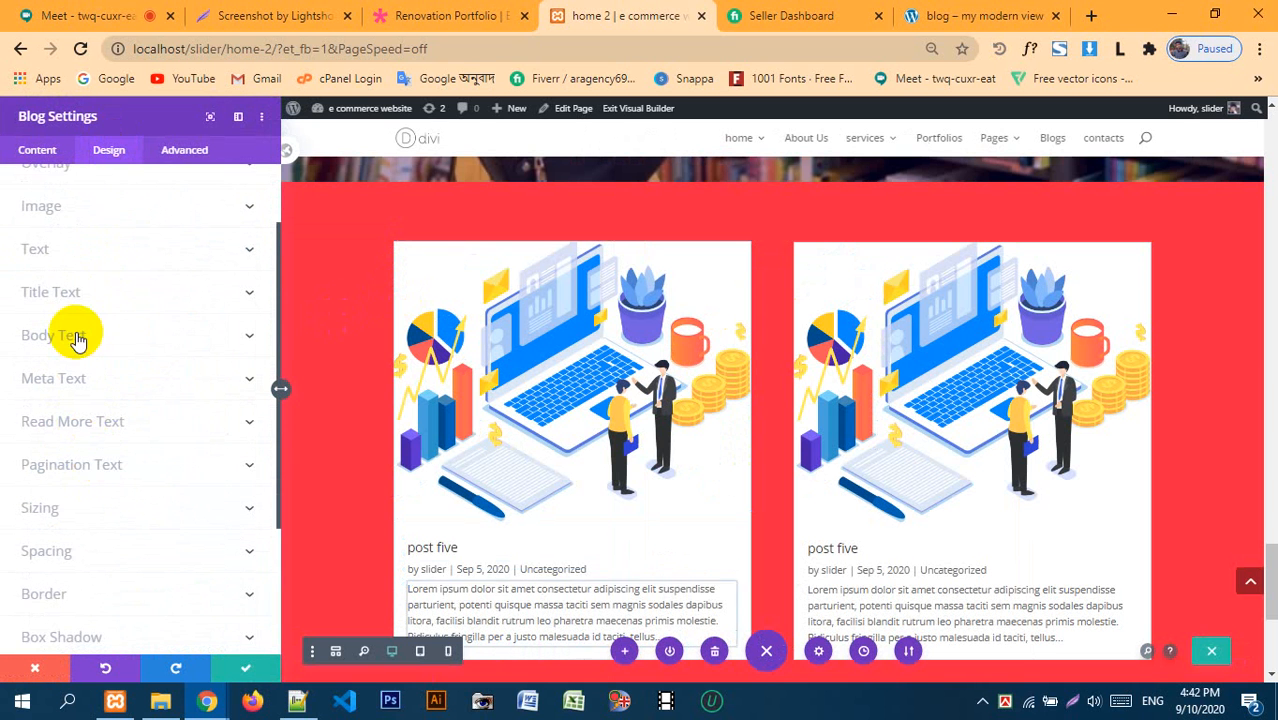
pyautogui.scroll(3, 43, 280)
# - Set the left blog card's Excerpt Length to 100 in its Content options
pyautogui.click(36, 158)
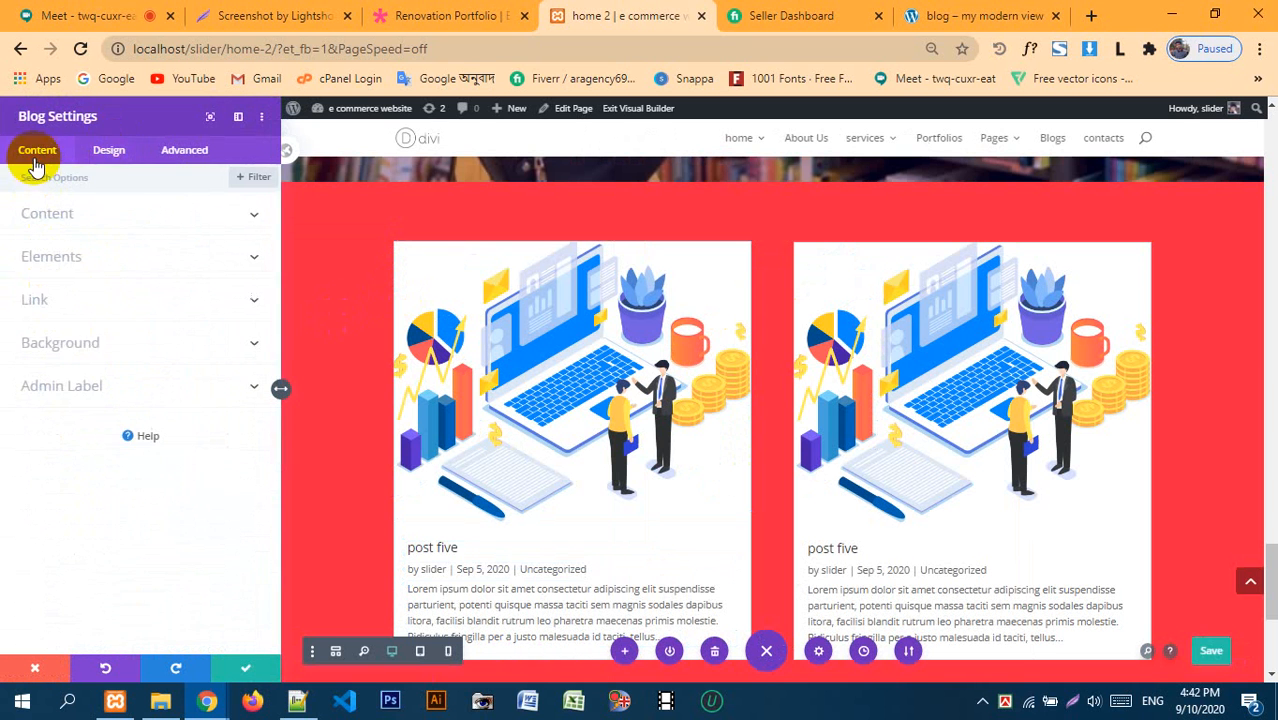
pyautogui.click(97, 216)
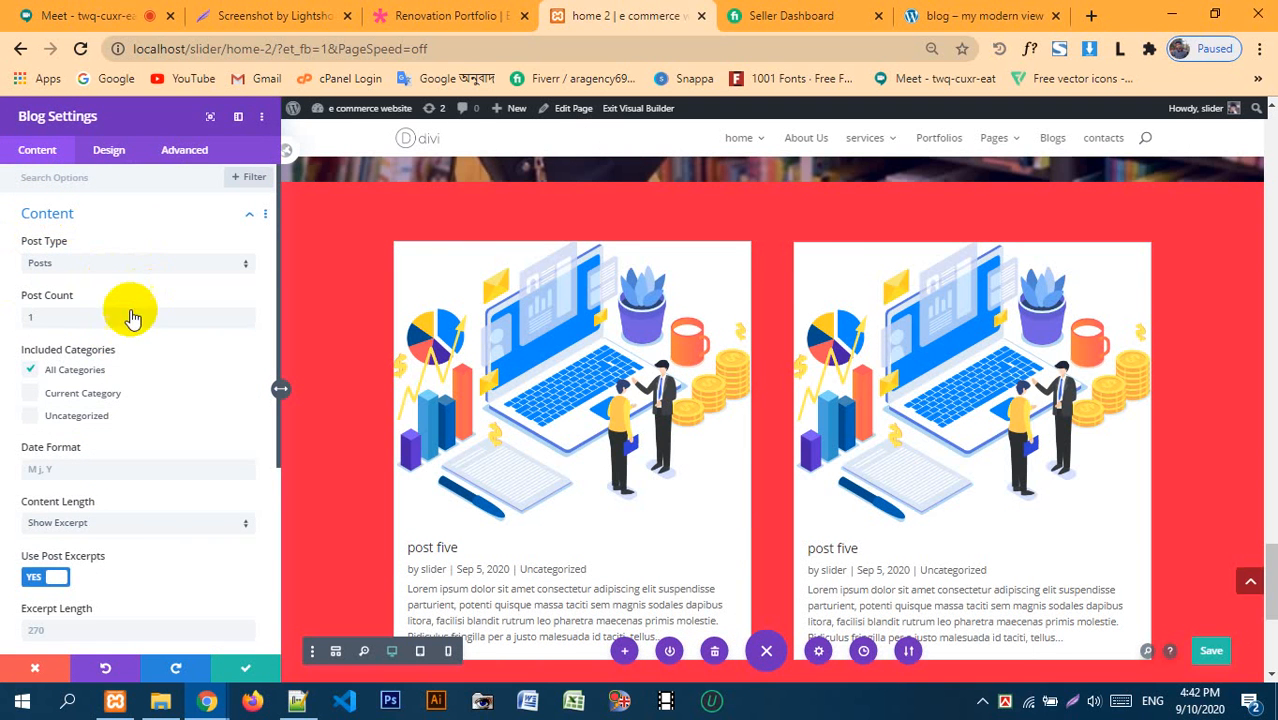
pyautogui.scroll(-1, 88, 418)
pyautogui.scroll(-1, 90, 422)
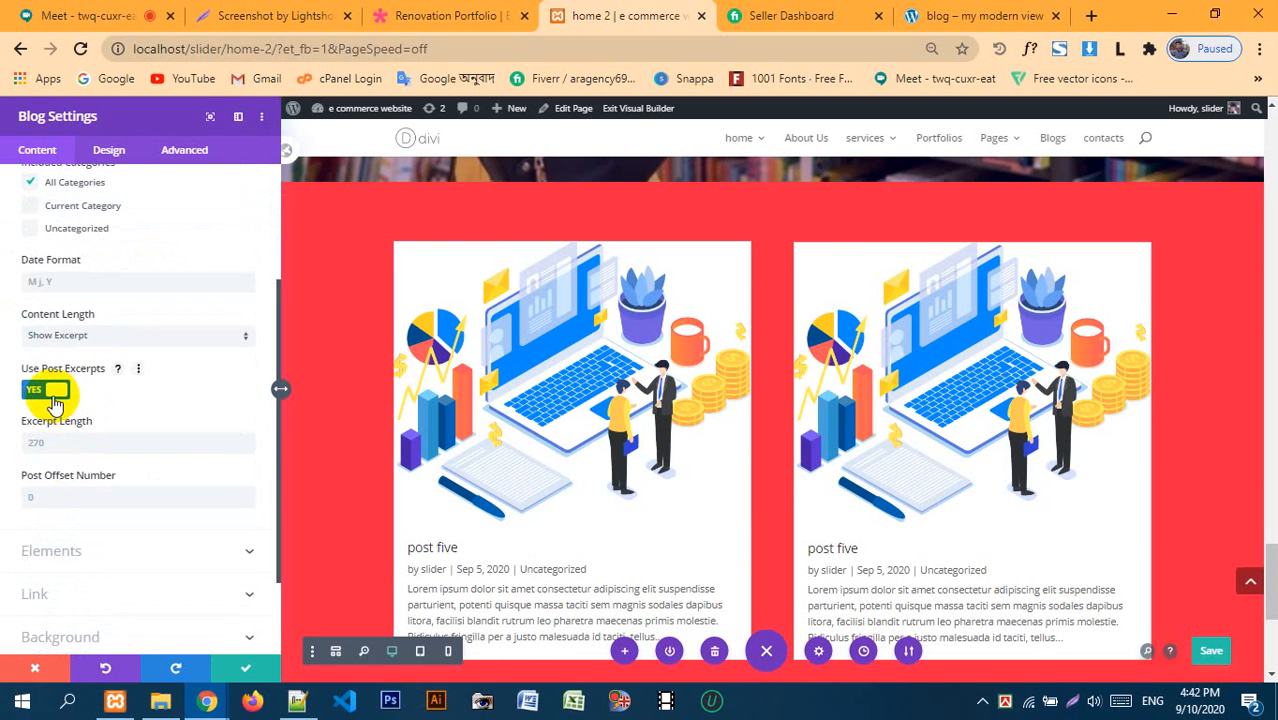
pyautogui.scroll(-1, 102, 395)
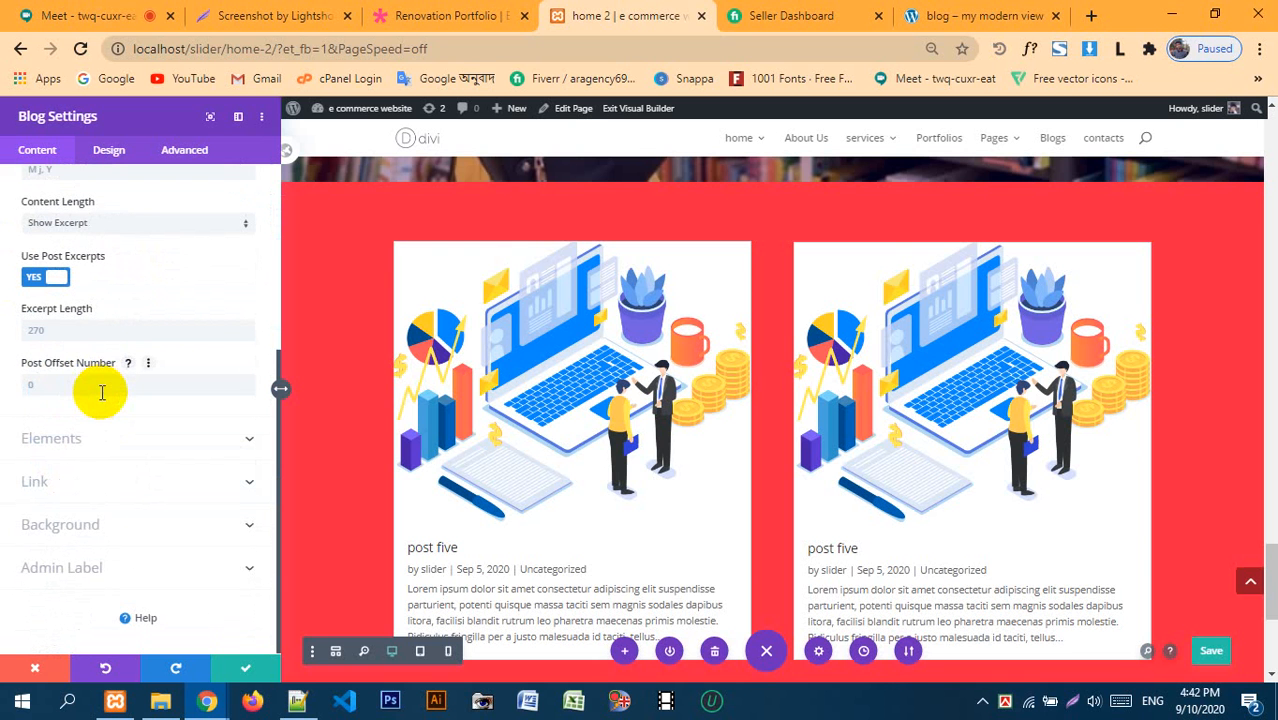
pyautogui.scroll(-1, 500, 460)
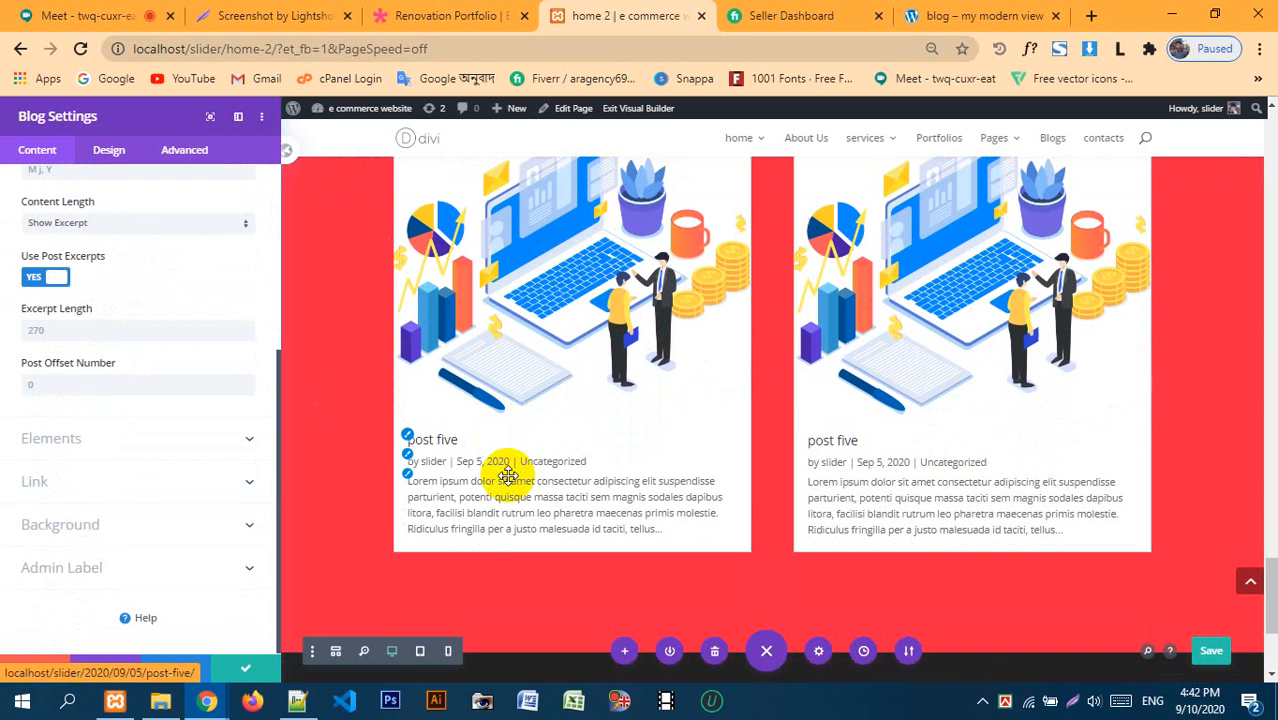
pyautogui.click(56, 336)
pyautogui.write('150')
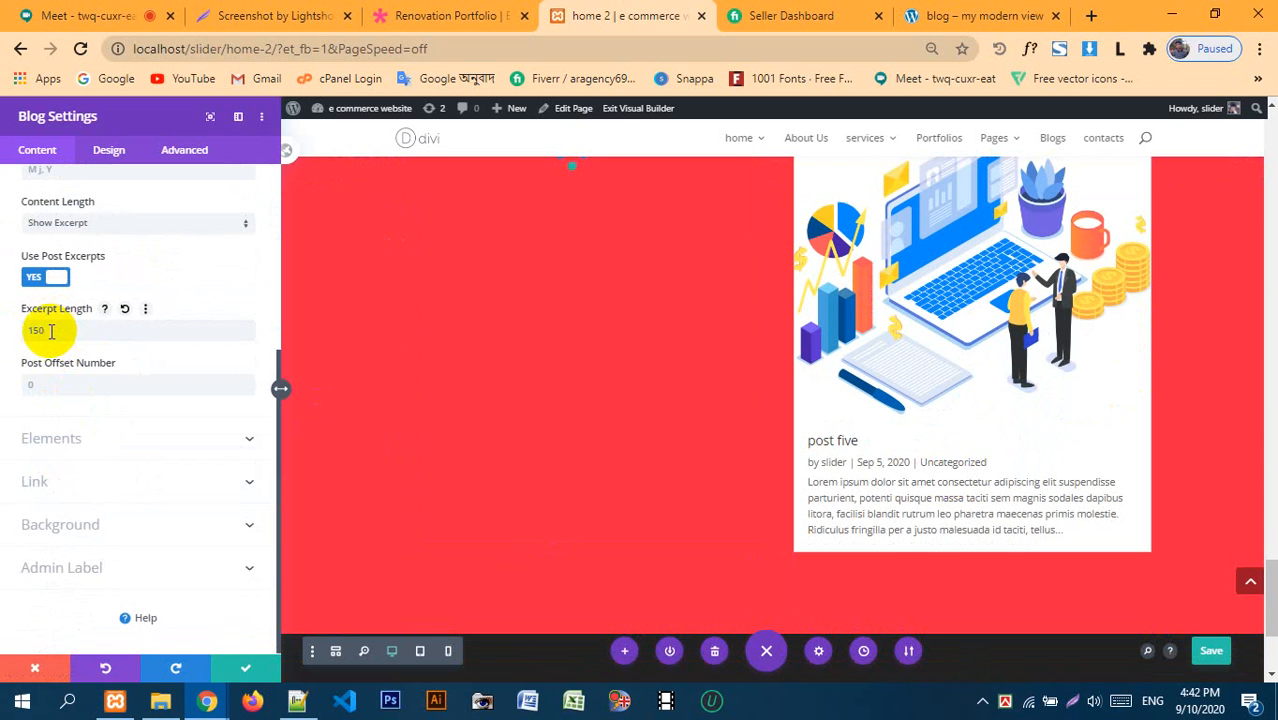
pyautogui.moveTo(57, 324); pyautogui.dragTo(33, 323)
pyautogui.write('00')
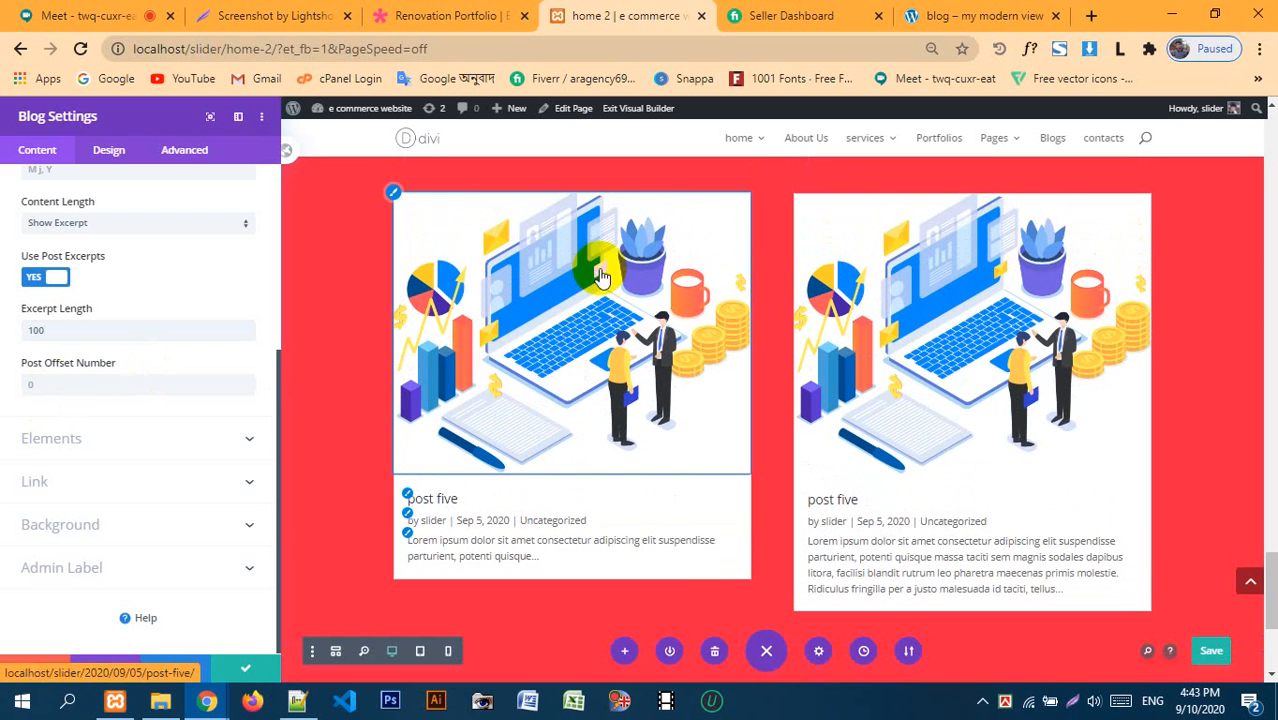
# - Enter width:150px; in the left blog card's Featured Image custom CSS
pyautogui.click(172, 152)
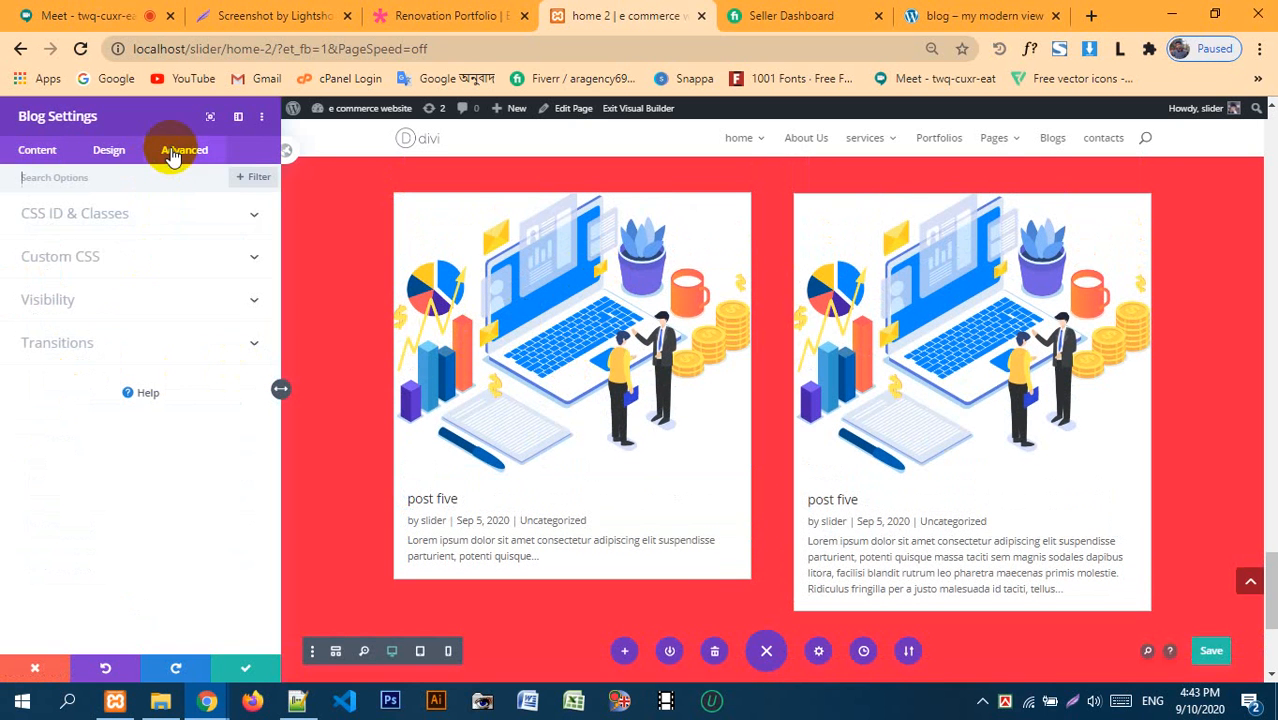
pyautogui.click(107, 256)
pyautogui.scroll(-1, 105, 345)
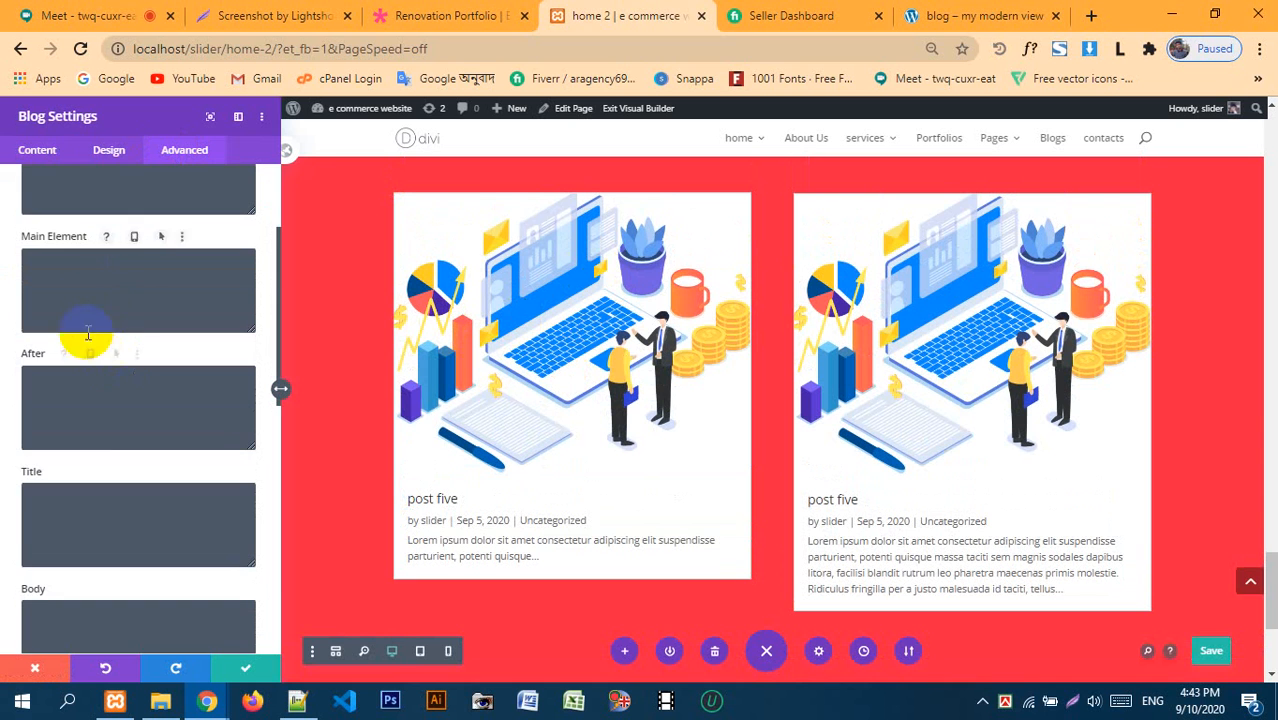
pyautogui.scroll(-5, 102, 404)
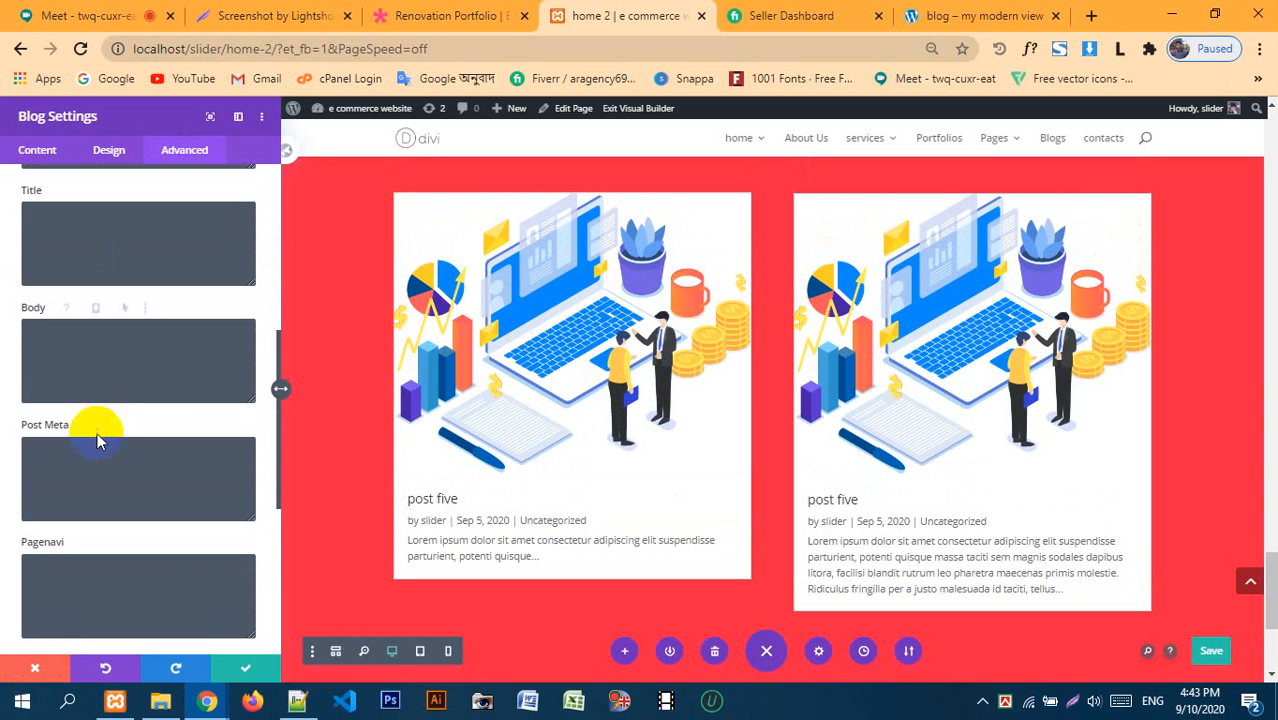
pyautogui.scroll(-2, 75, 380)
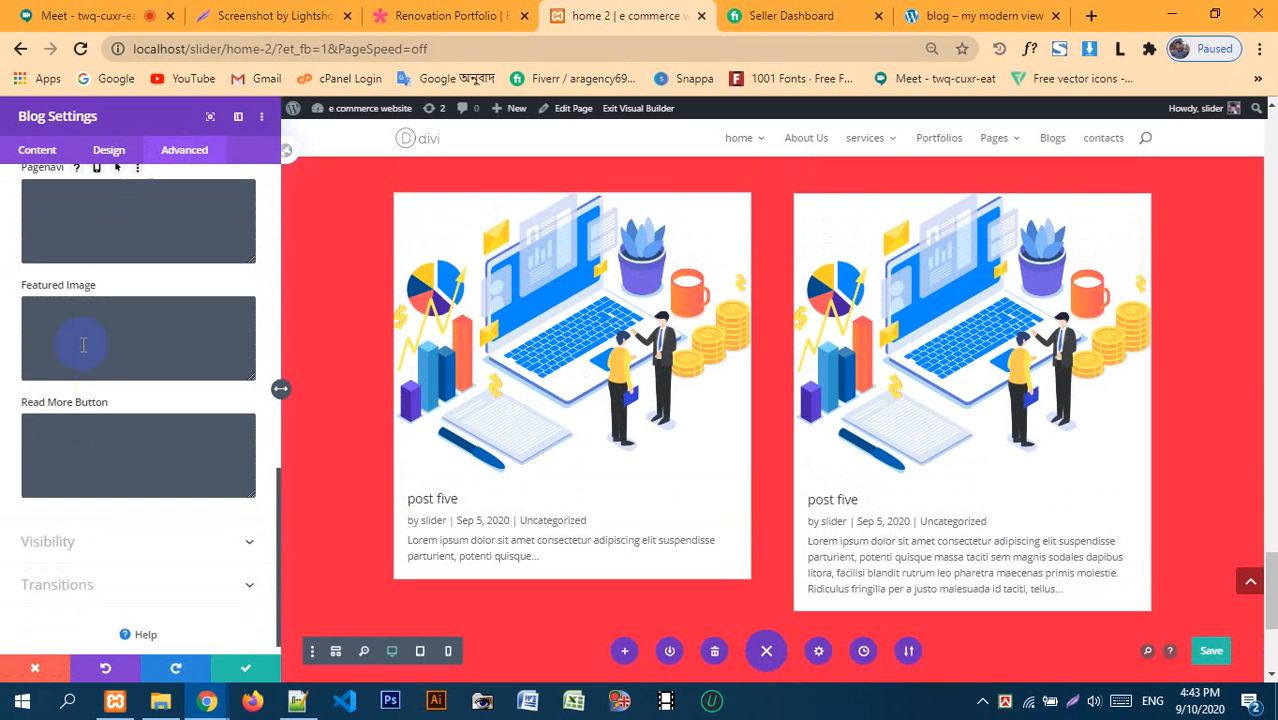
pyautogui.click(97, 360)
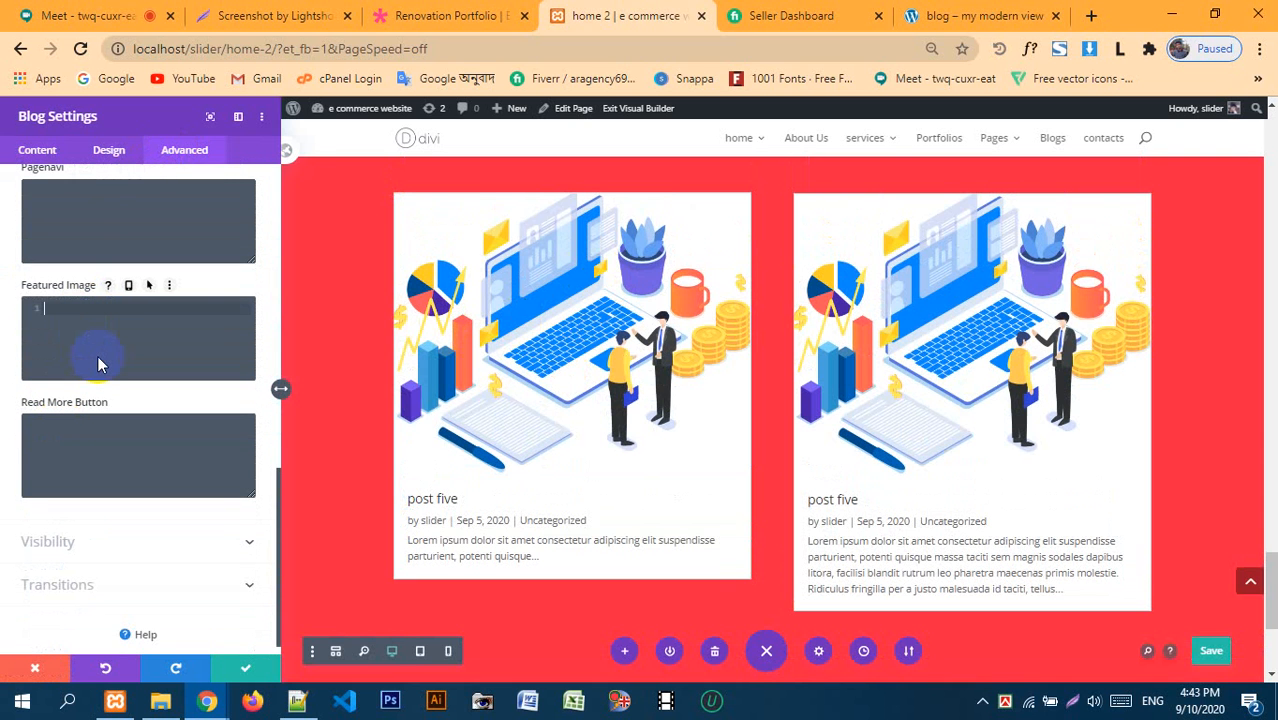
pyautogui.write('width:150')
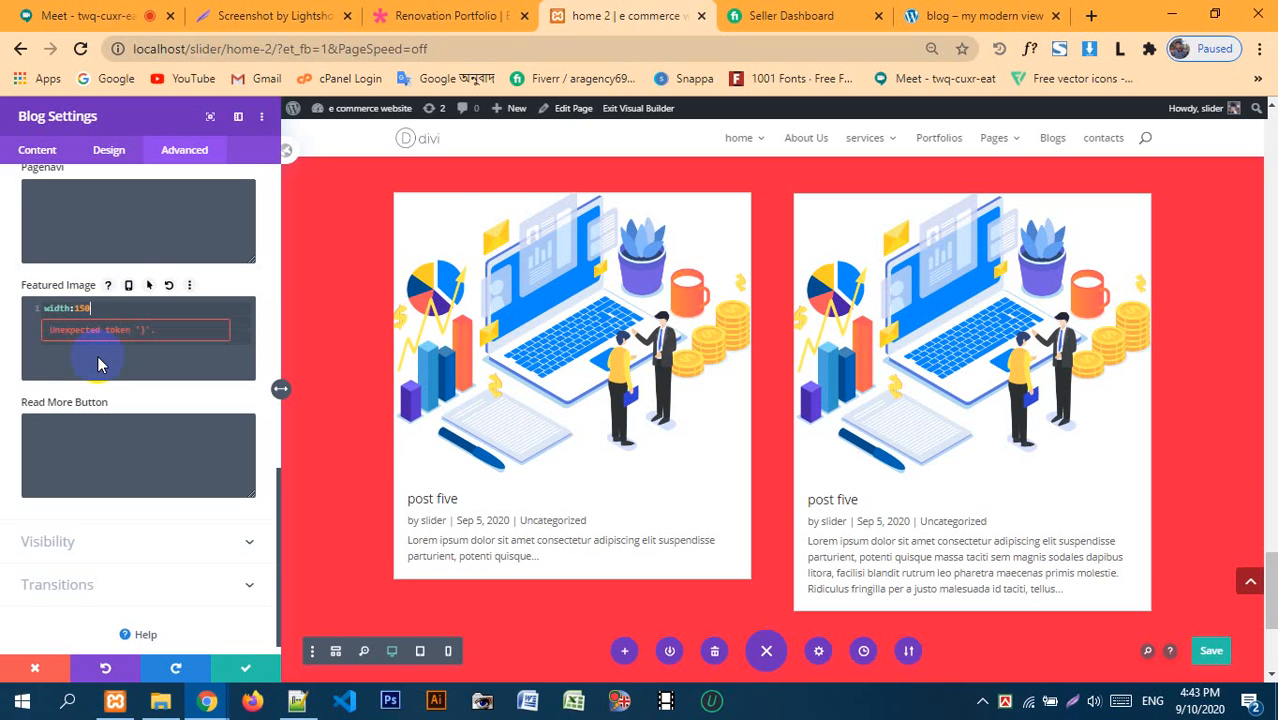
pyautogui.write('px;')
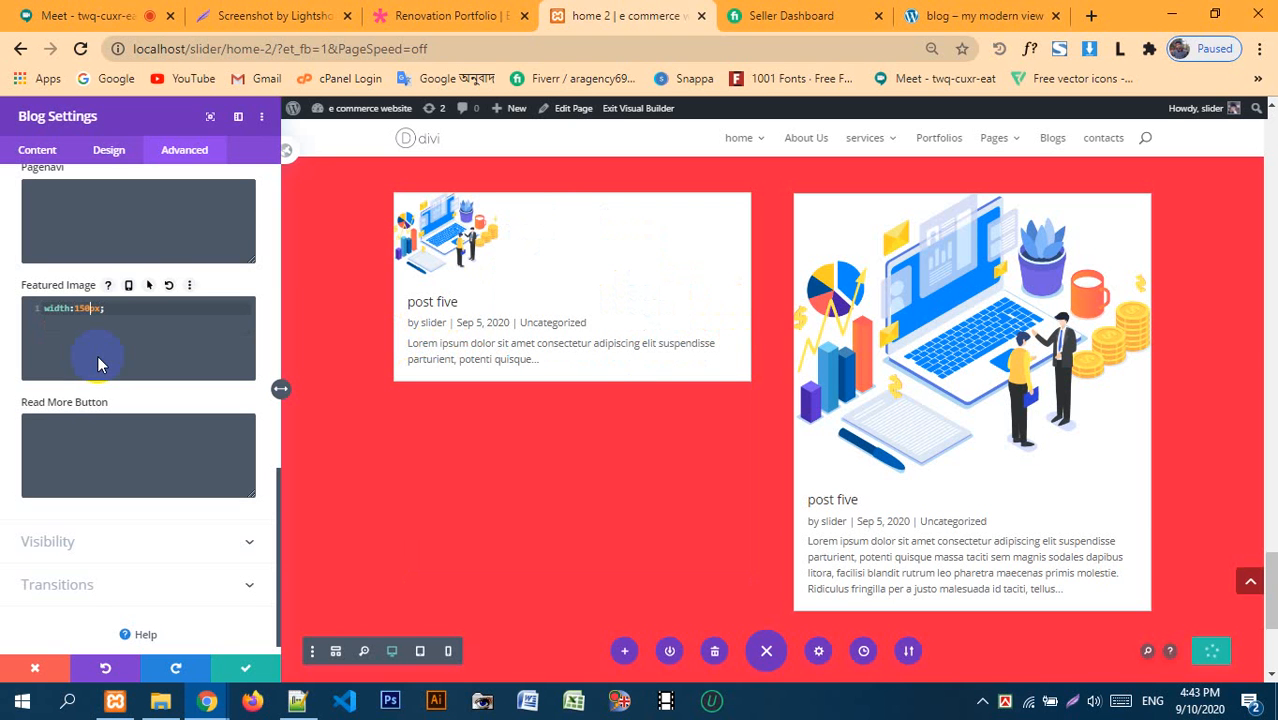
# - Start a screenshot capture around the small featured image, then close it without saving
pyautogui.click(1076, 702)
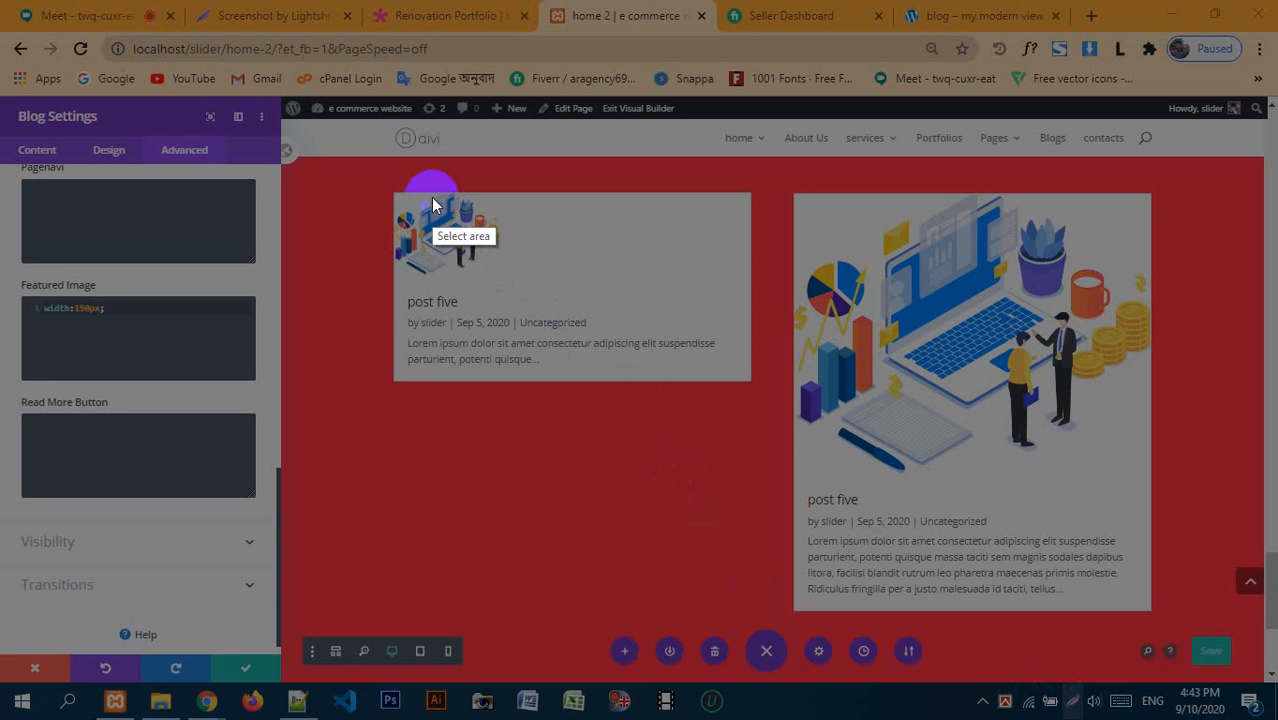
pyautogui.moveTo(434, 194); pyautogui.dragTo(619, 294)
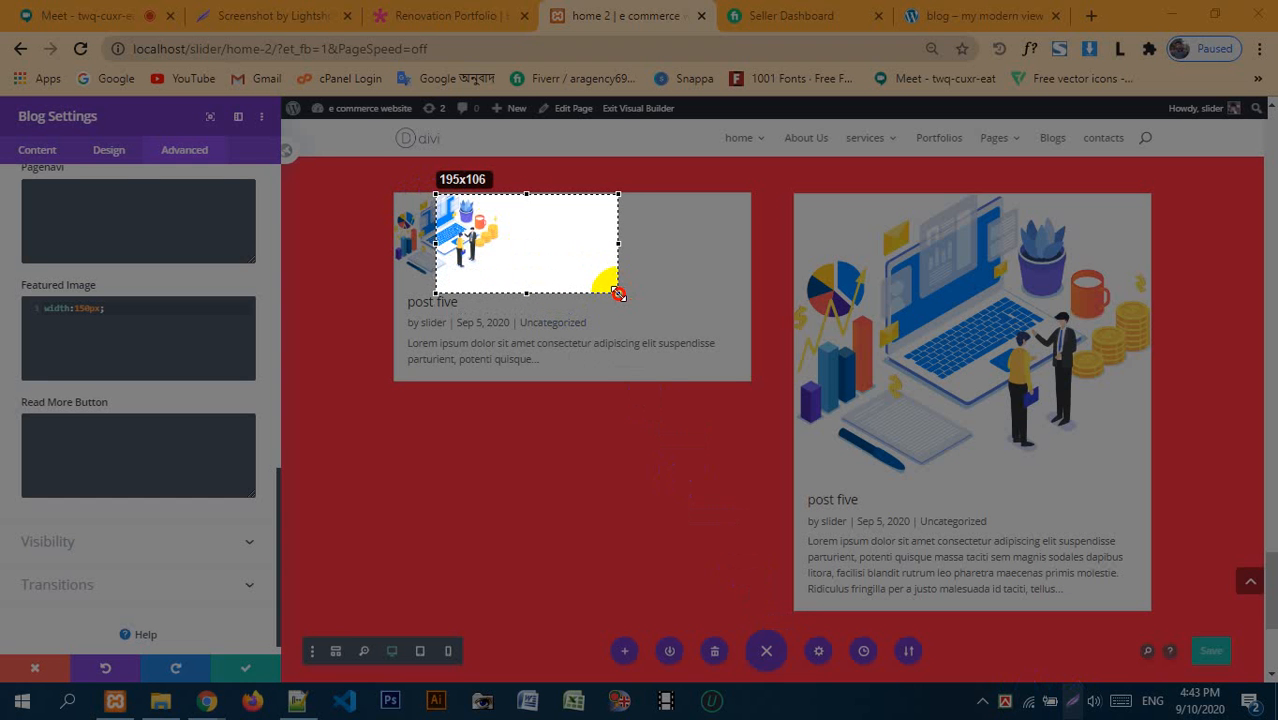
pyautogui.moveTo(619, 294); pyautogui.dragTo(621, 294)
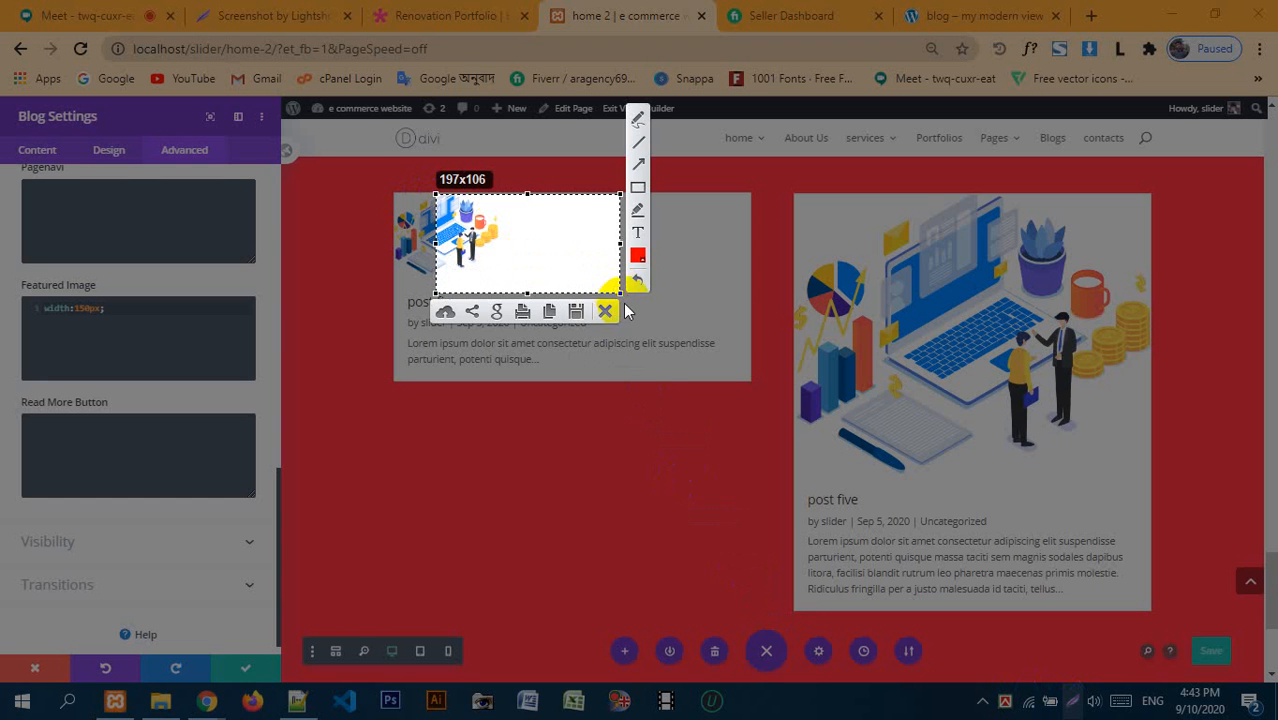
pyautogui.click(605, 312)
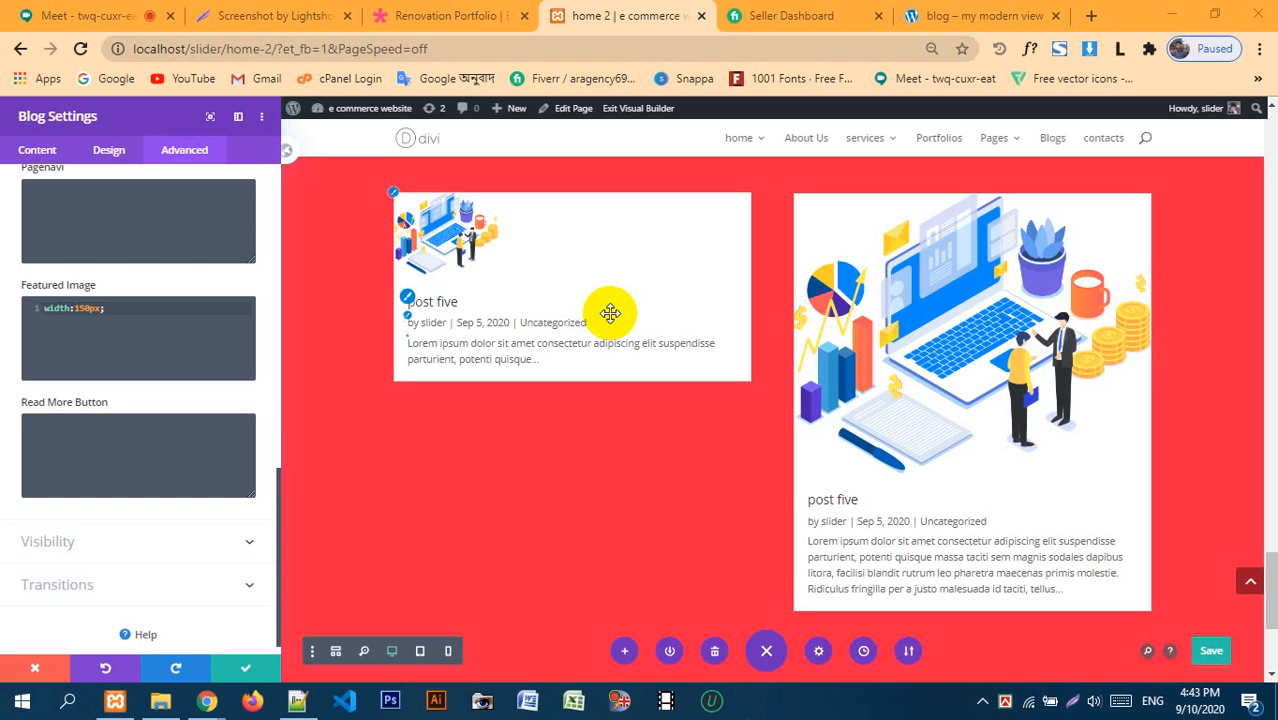
# - Change the Featured Image CSS width from 150px to 200px
pyautogui.click(114, 310)
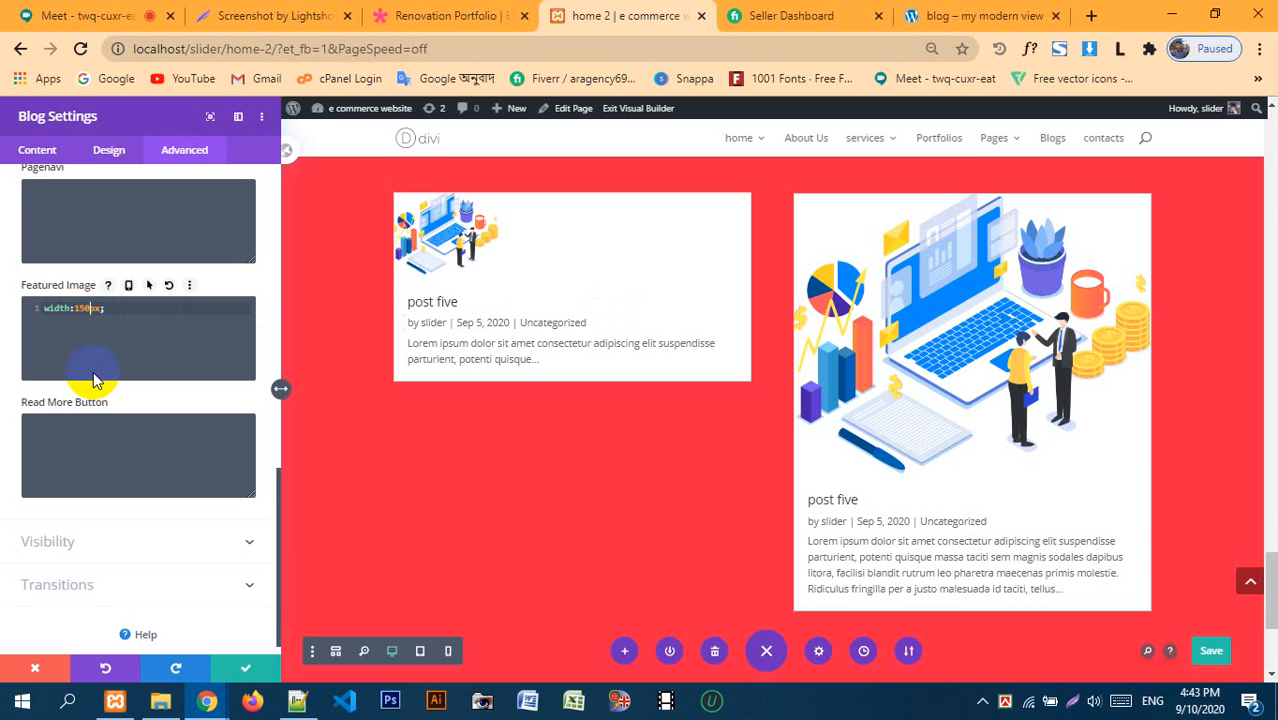
pyautogui.press('BackSpace')
pyautogui.press('BackSpace')
pyautogui.write('20')
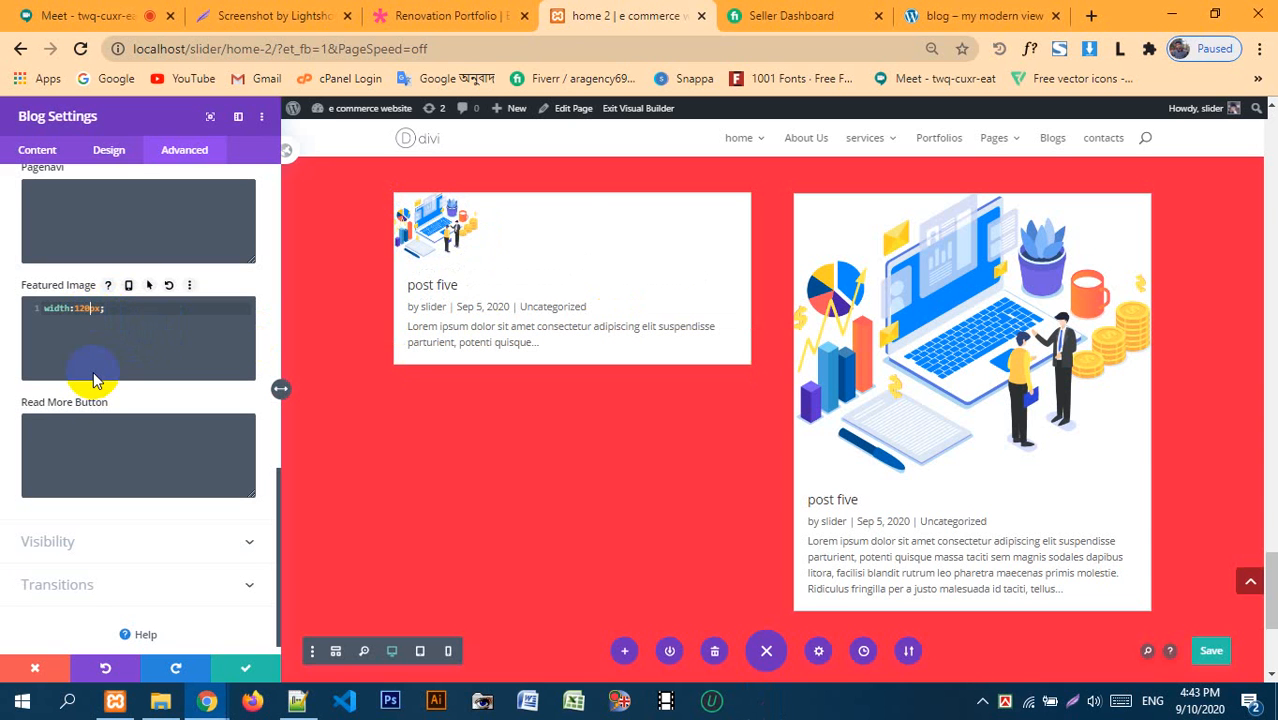
pyautogui.press('BackSpace')
pyautogui.press('BackSpace')
pyautogui.press('BackSpace')
pyautogui.write('200')
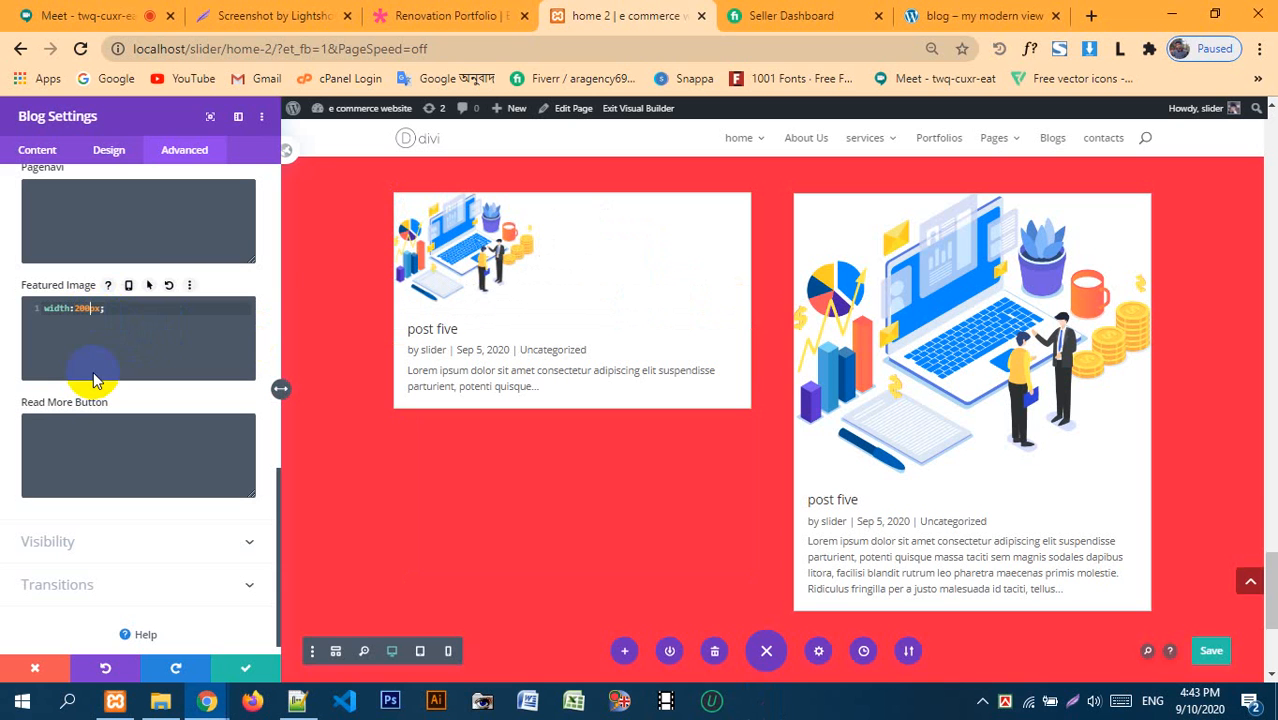
# - Add height:120px; and margin-bottom:50px; rules, fixing the misspelled margin property
pyautogui.click(115, 309)
pyautogui.press('Return')
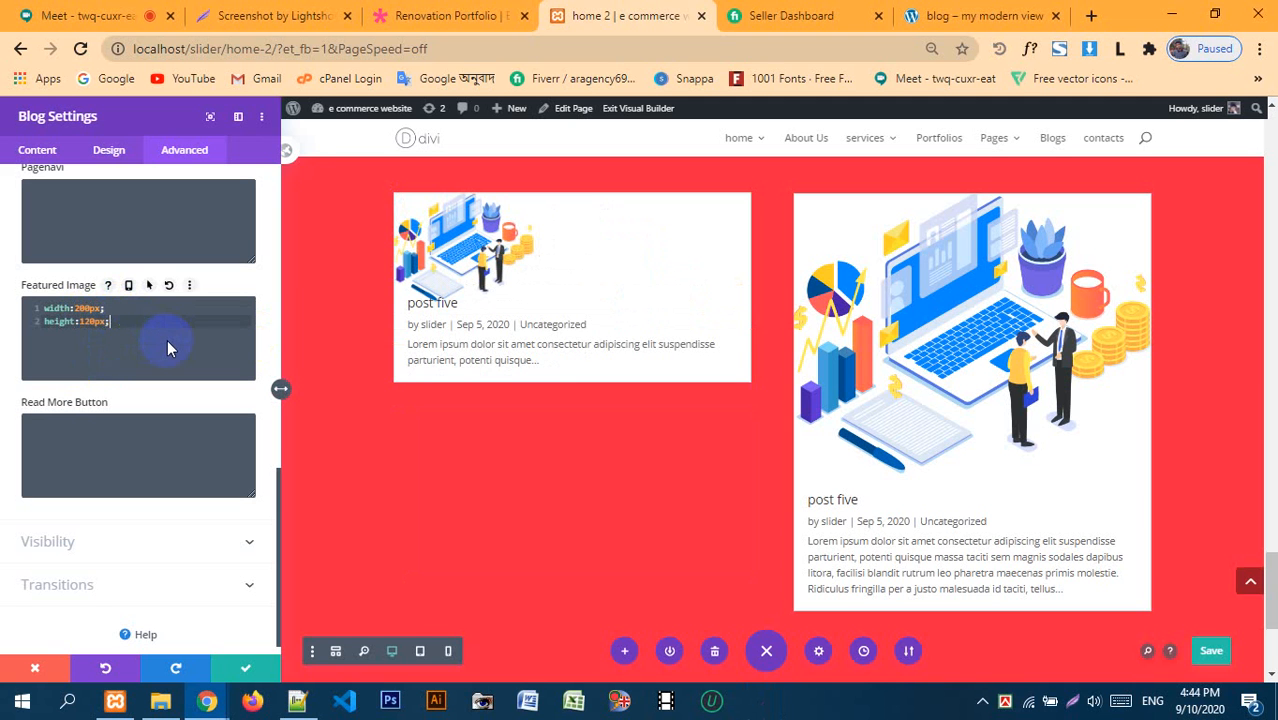
pyautogui.press('Return')
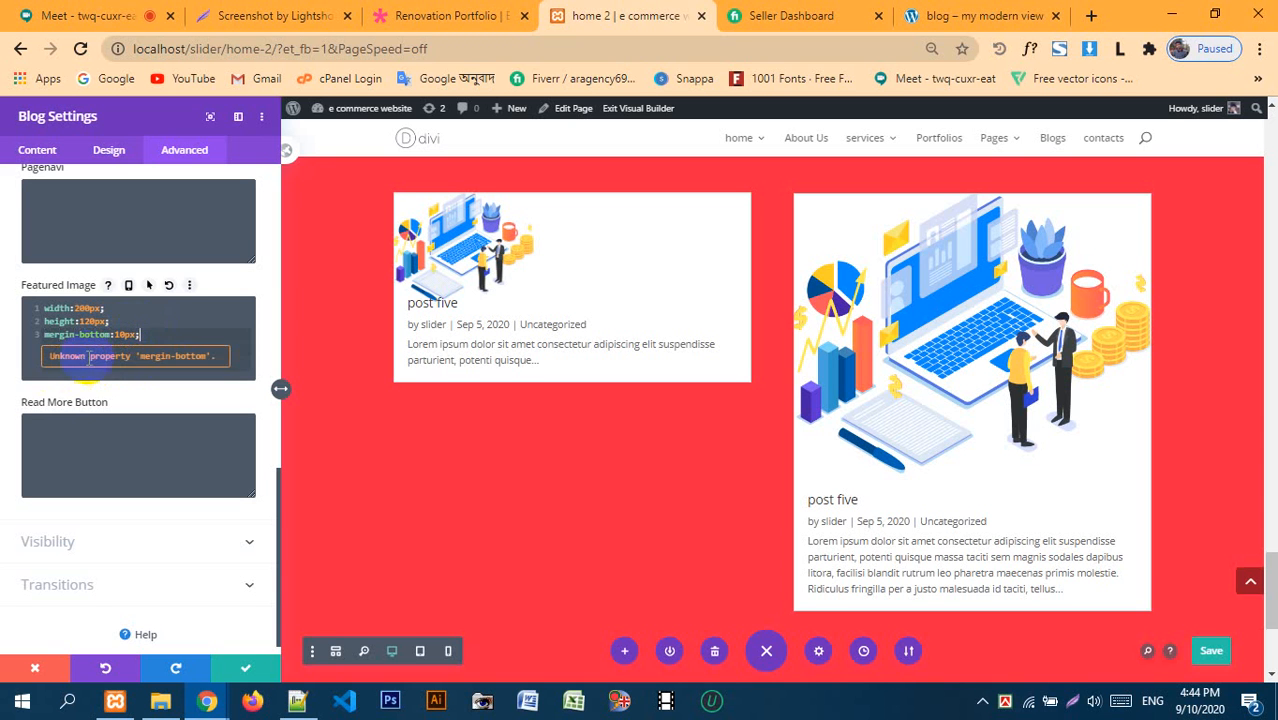
pyautogui.click(172, 343)
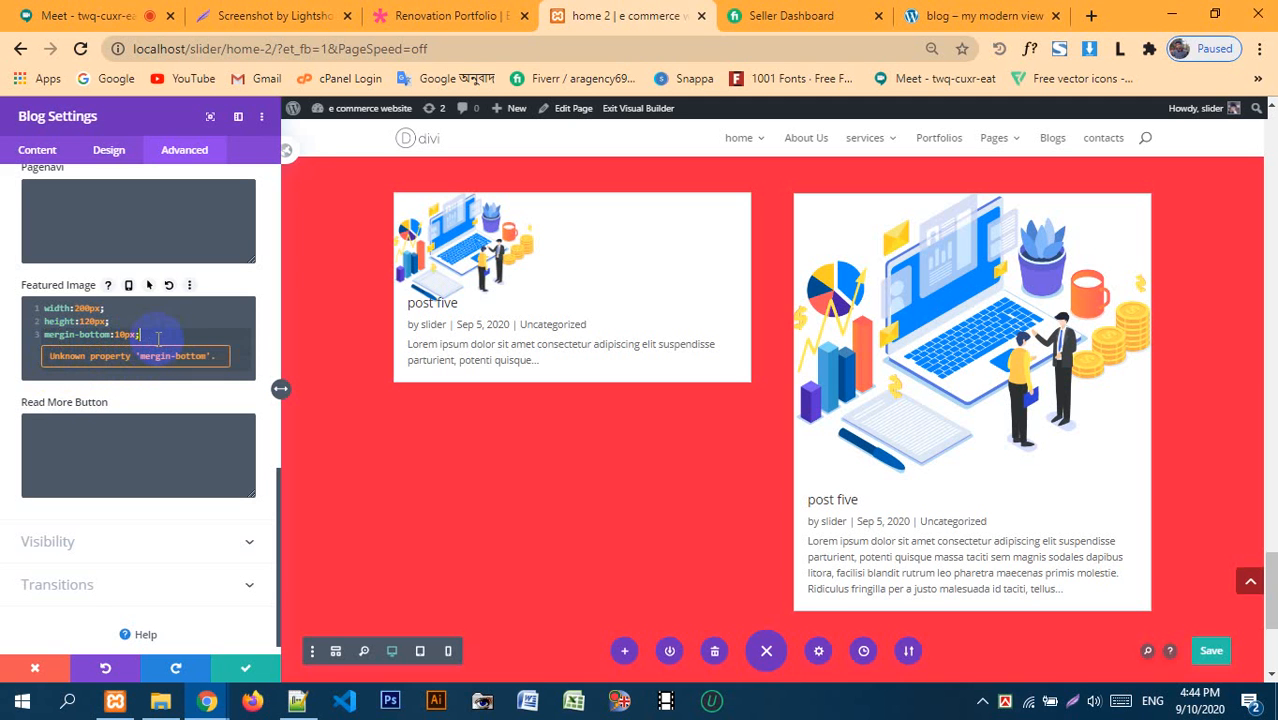
pyautogui.click(52, 336)
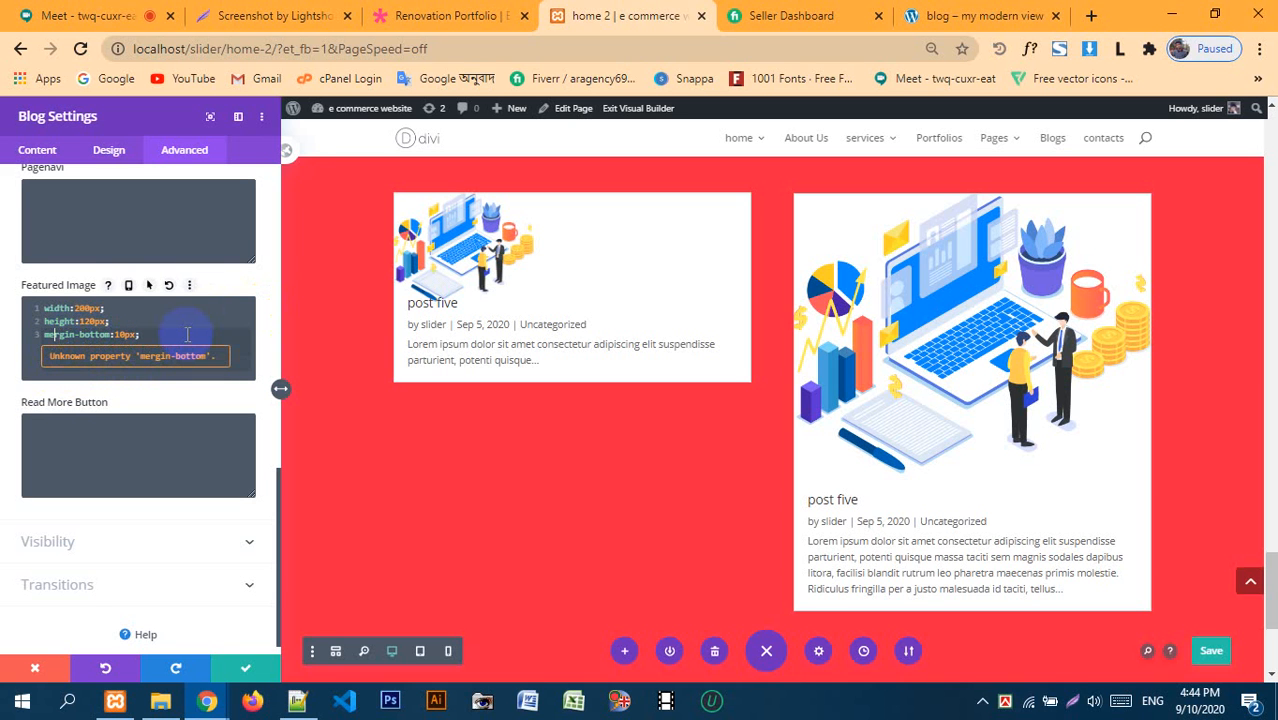
pyautogui.press('Delete')
pyautogui.write('a')
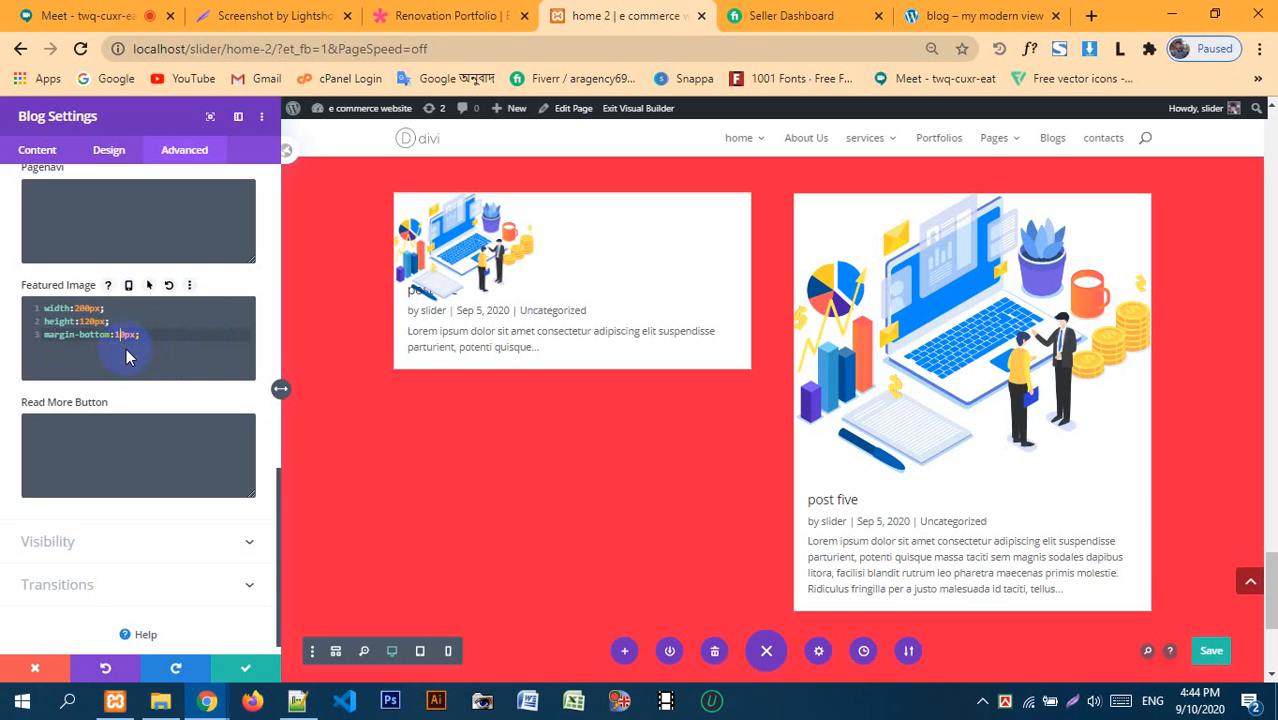
pyautogui.press('BackSpace')
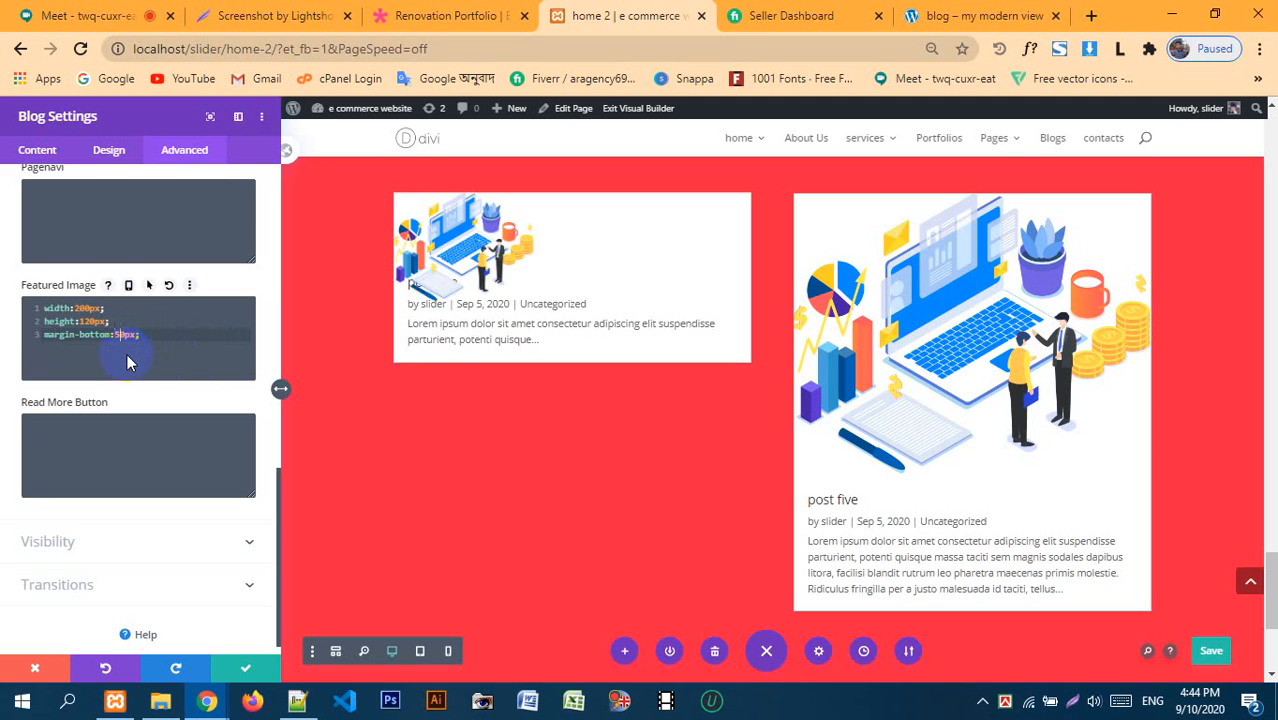
pyautogui.write('5')
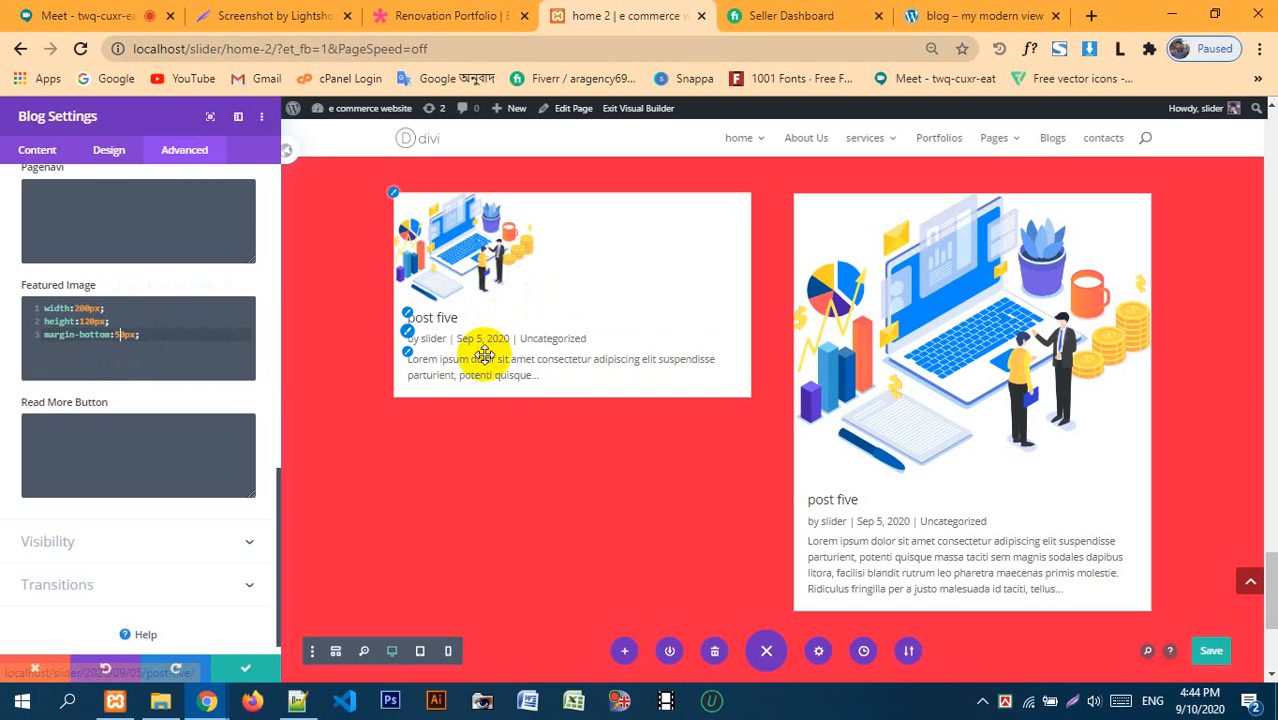
pyautogui.click(168, 335)
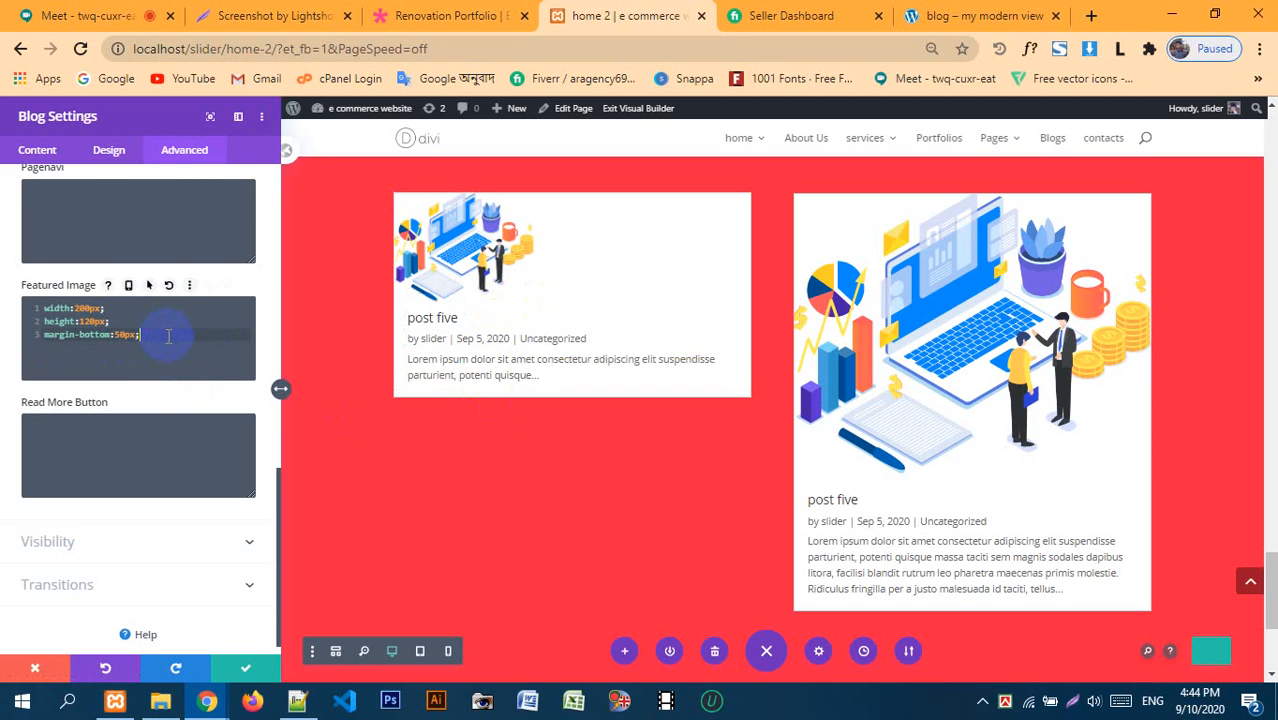
# - Add margin:0px auto 50px auto; to the Featured Image CSS and save the Blog Settings
pyautogui.press('Return')
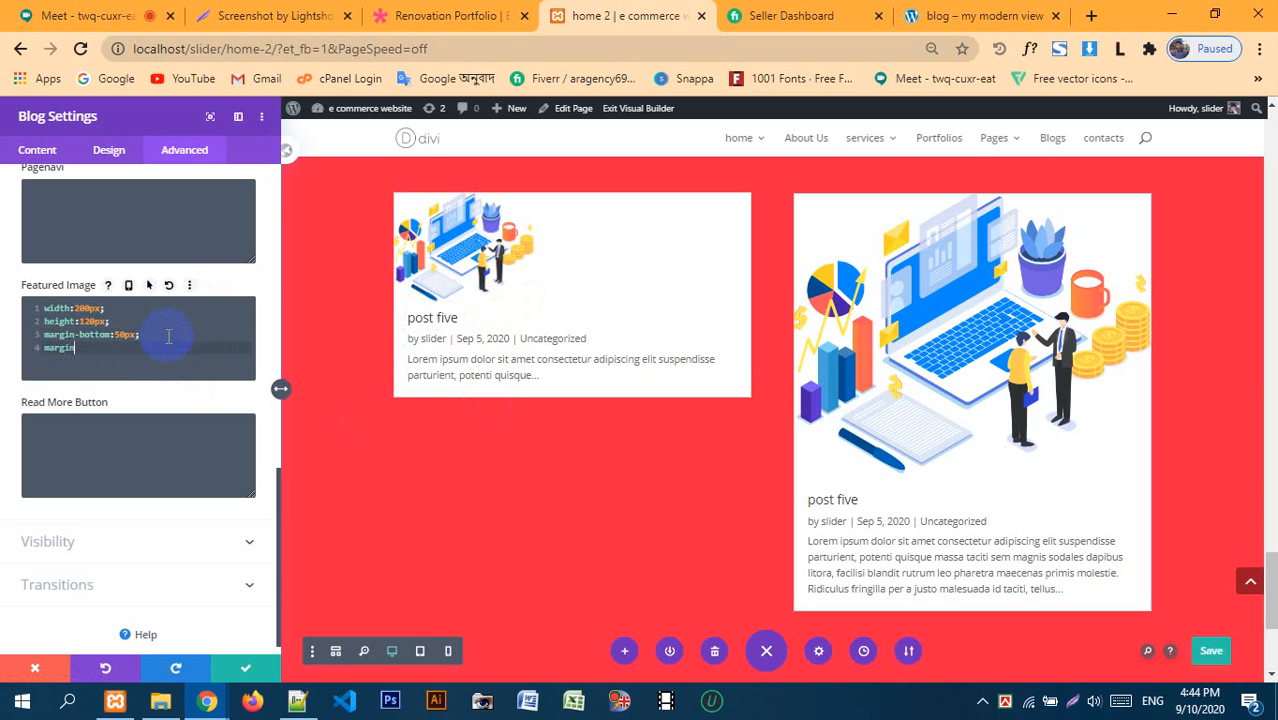
pyautogui.write('margin:auto;')
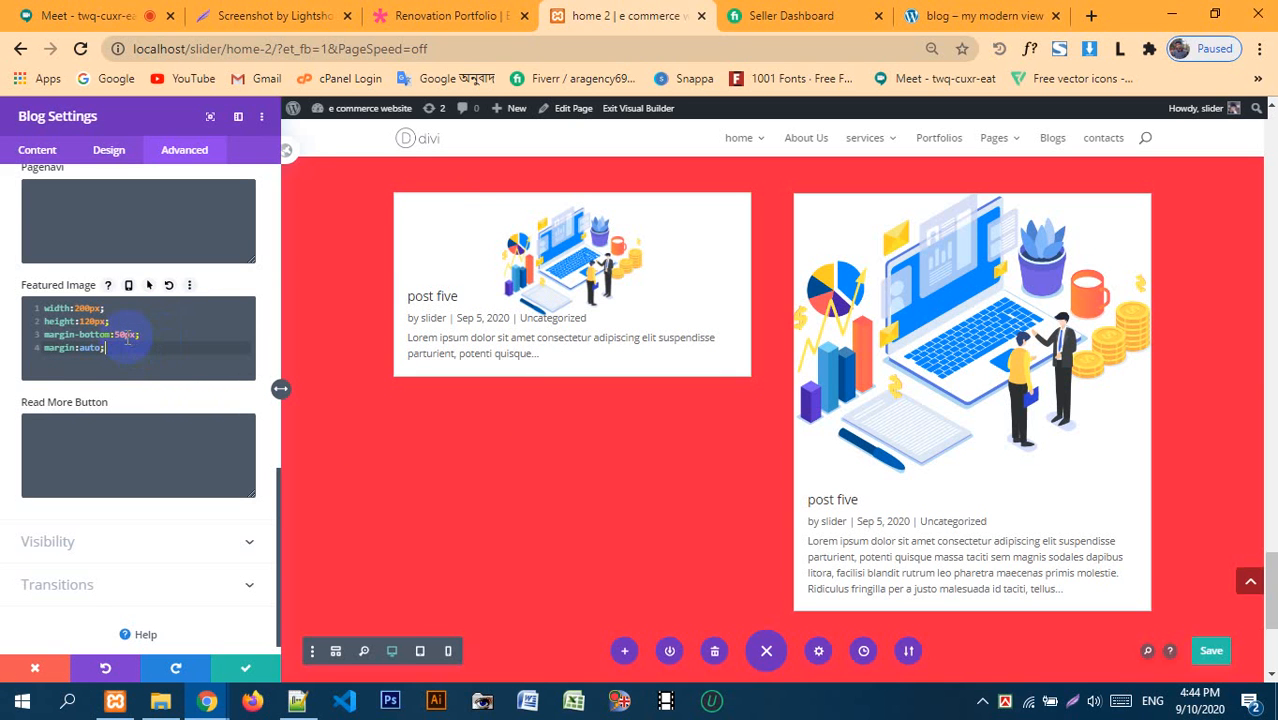
pyautogui.click(123, 334)
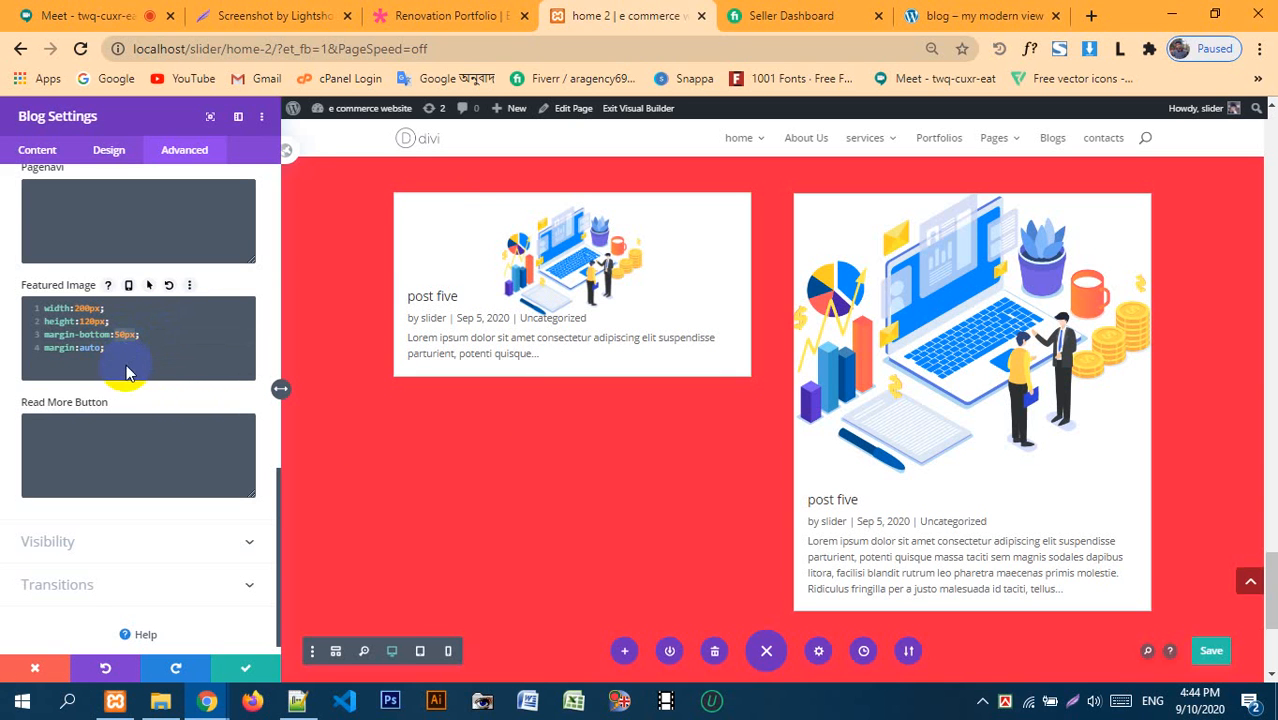
pyautogui.click(80, 348)
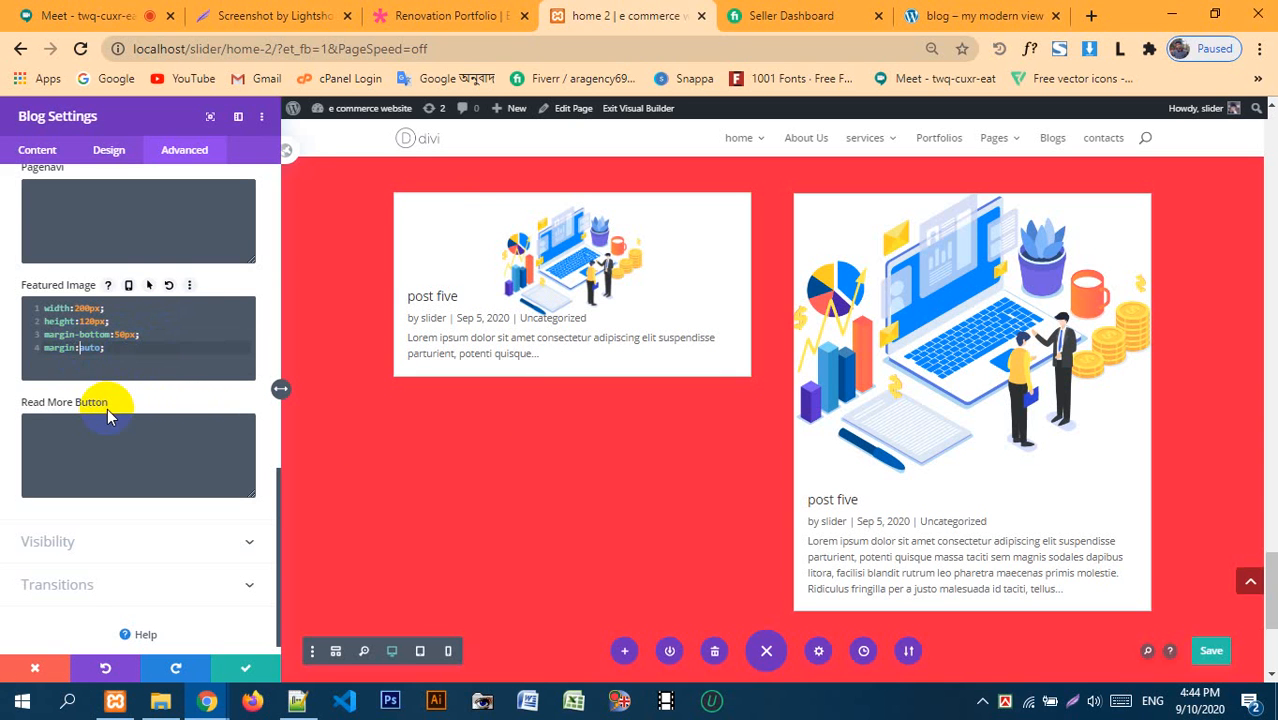
pyautogui.write('50px')
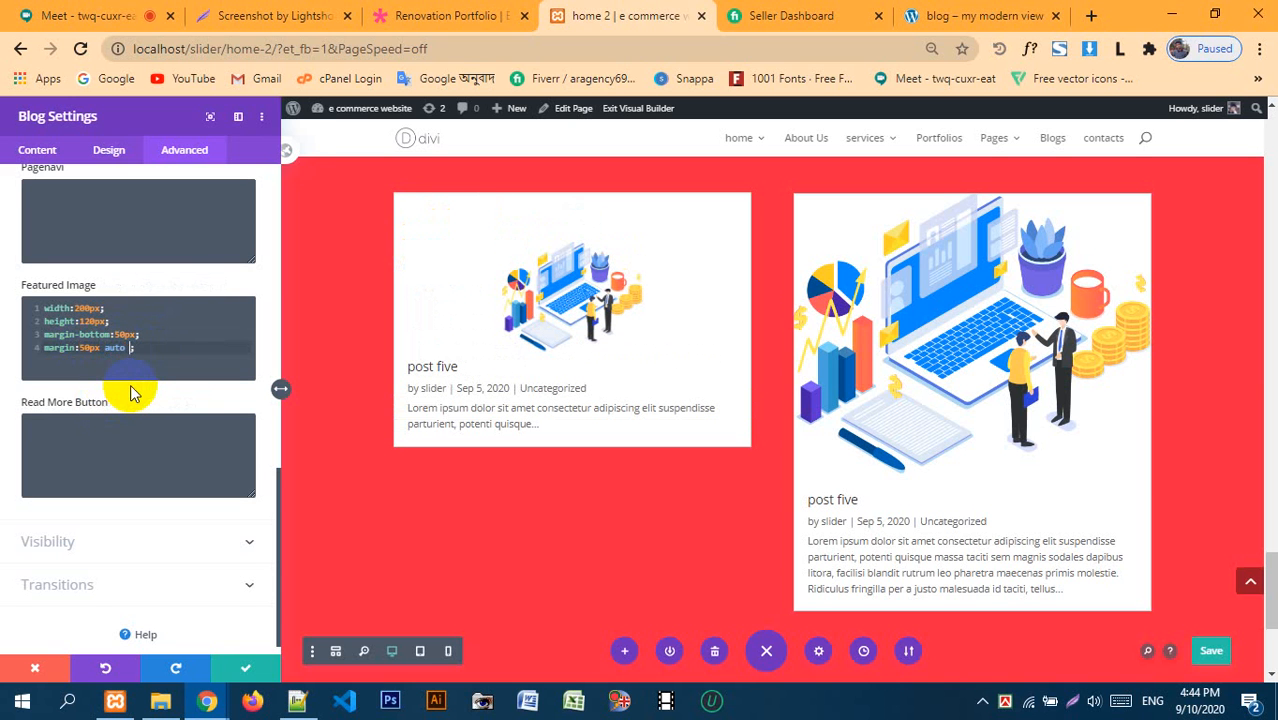
pyautogui.write('0px')
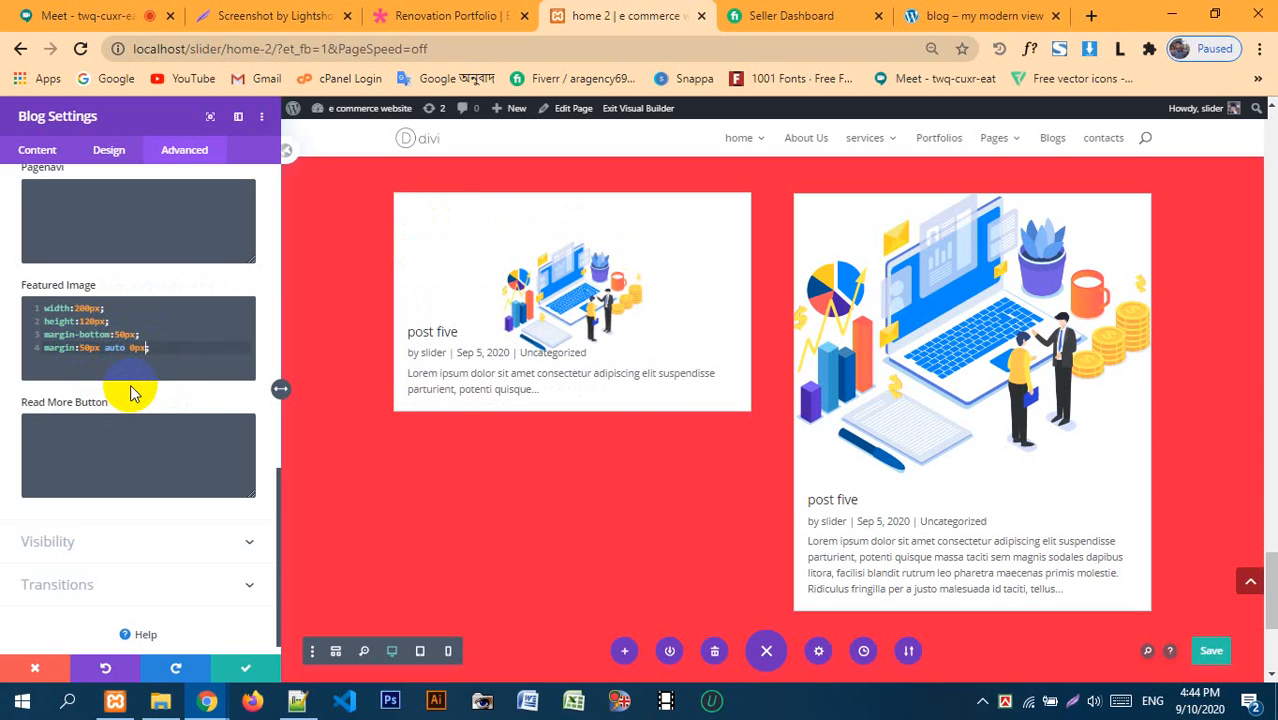
pyautogui.write(' auto;')
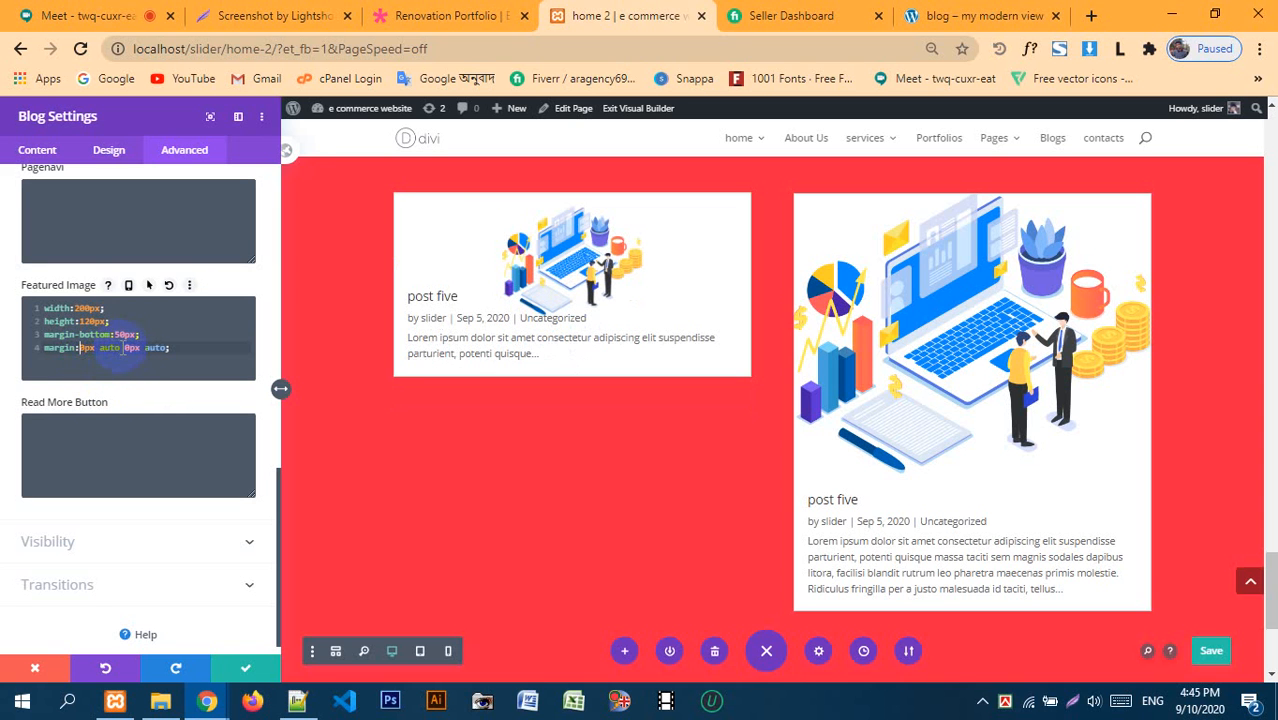
pyautogui.write('50px')
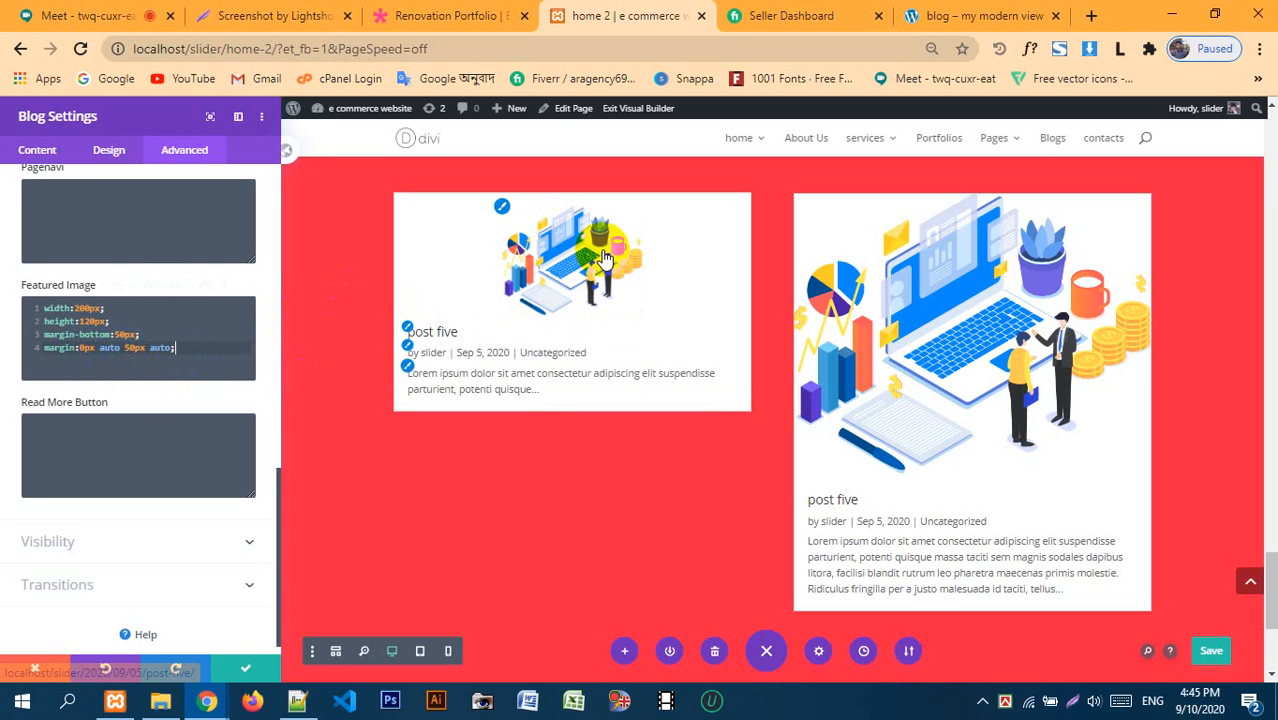
pyautogui.click(249, 669)
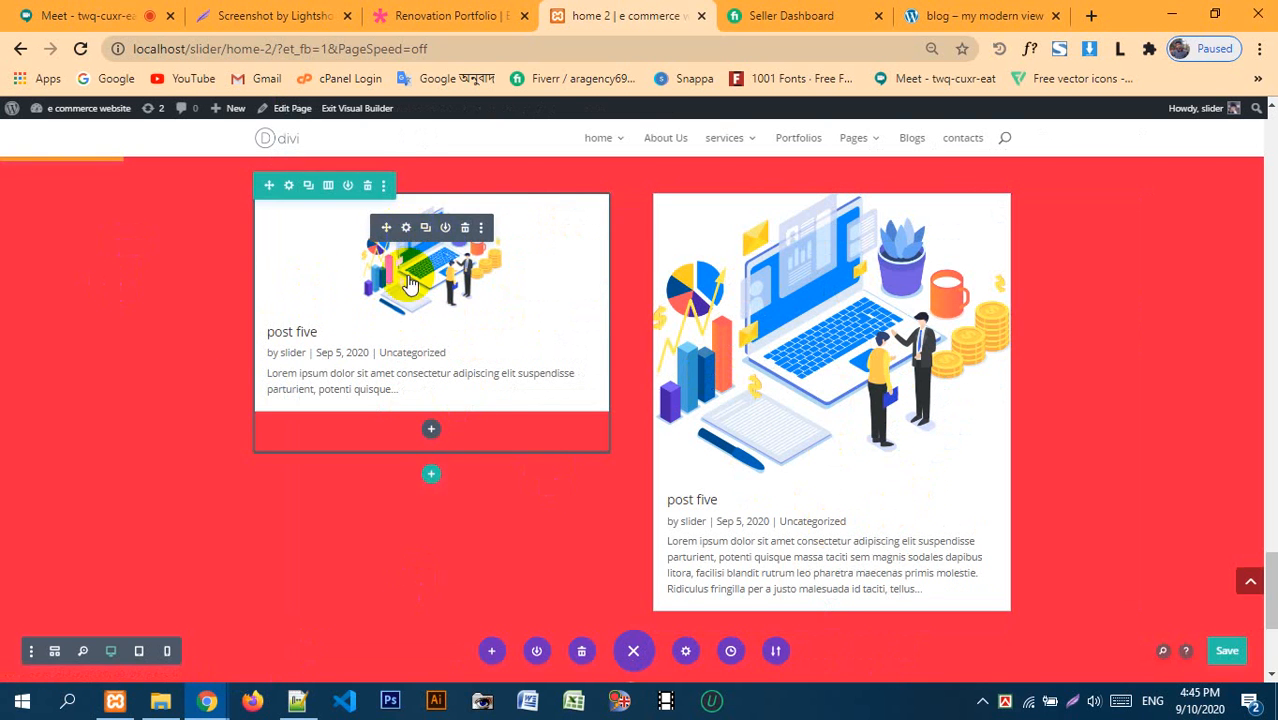
# - Duplicate the left blog card and drag the copy into place
pyautogui.click(426, 228)
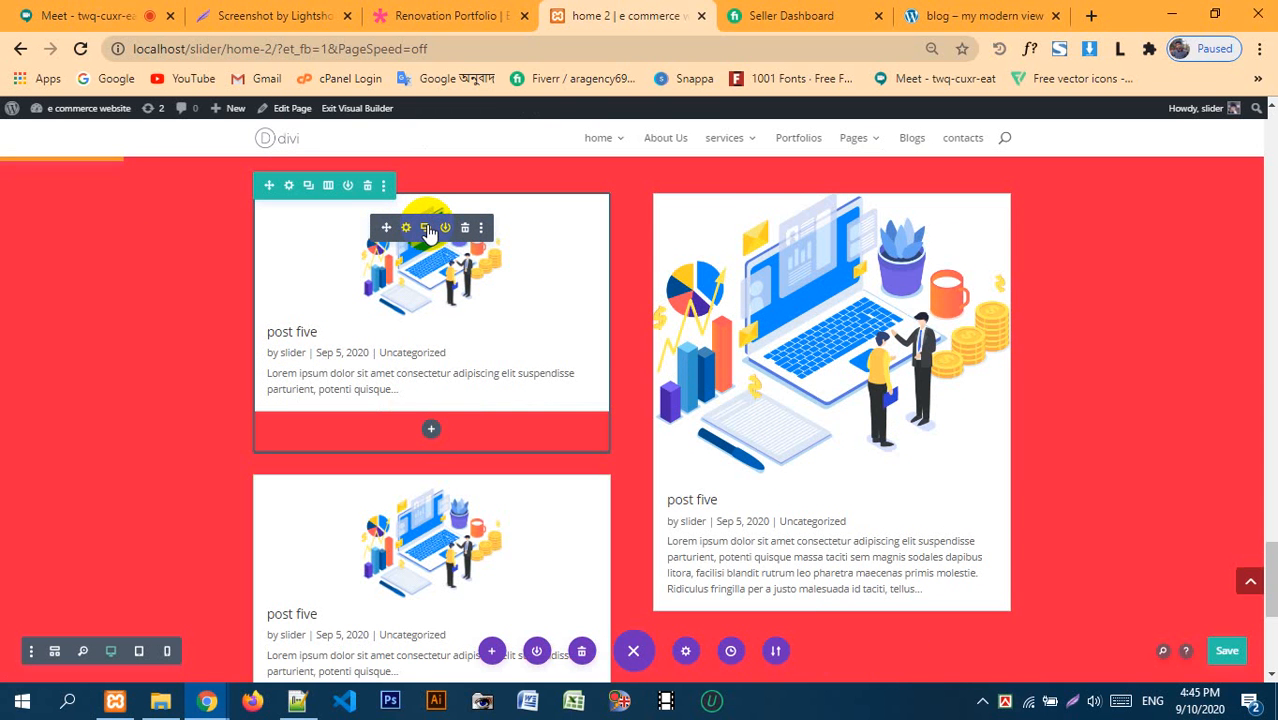
pyautogui.scroll(-5, 590, 331)
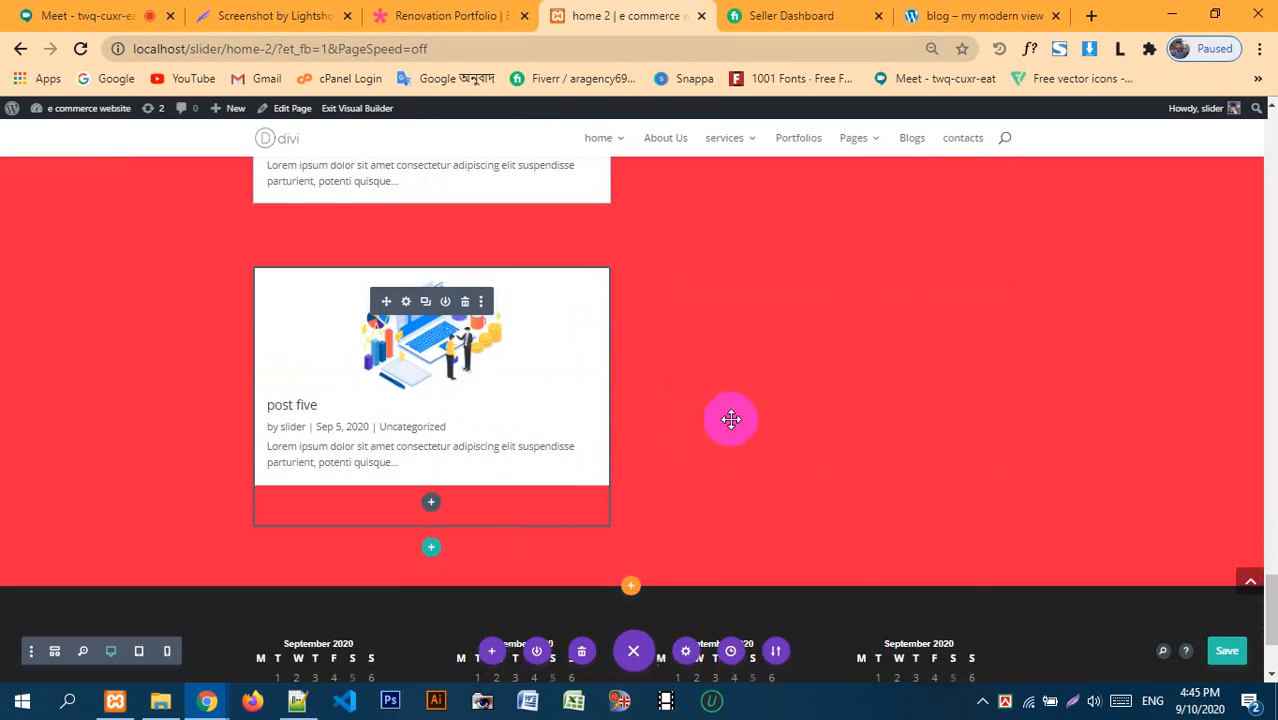
pyautogui.moveTo(731, 419); pyautogui.dragTo(899, 320)
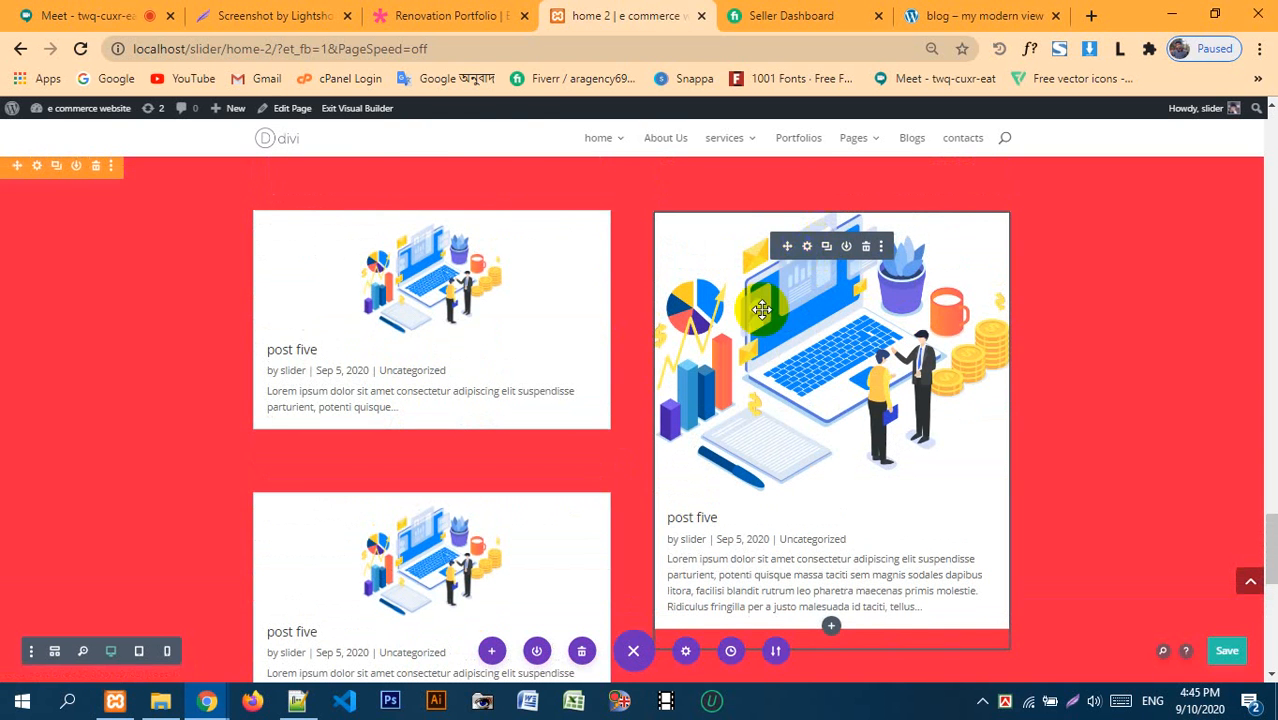
# - Open the large right blog card's settings and look through them
pyautogui.click(807, 246)
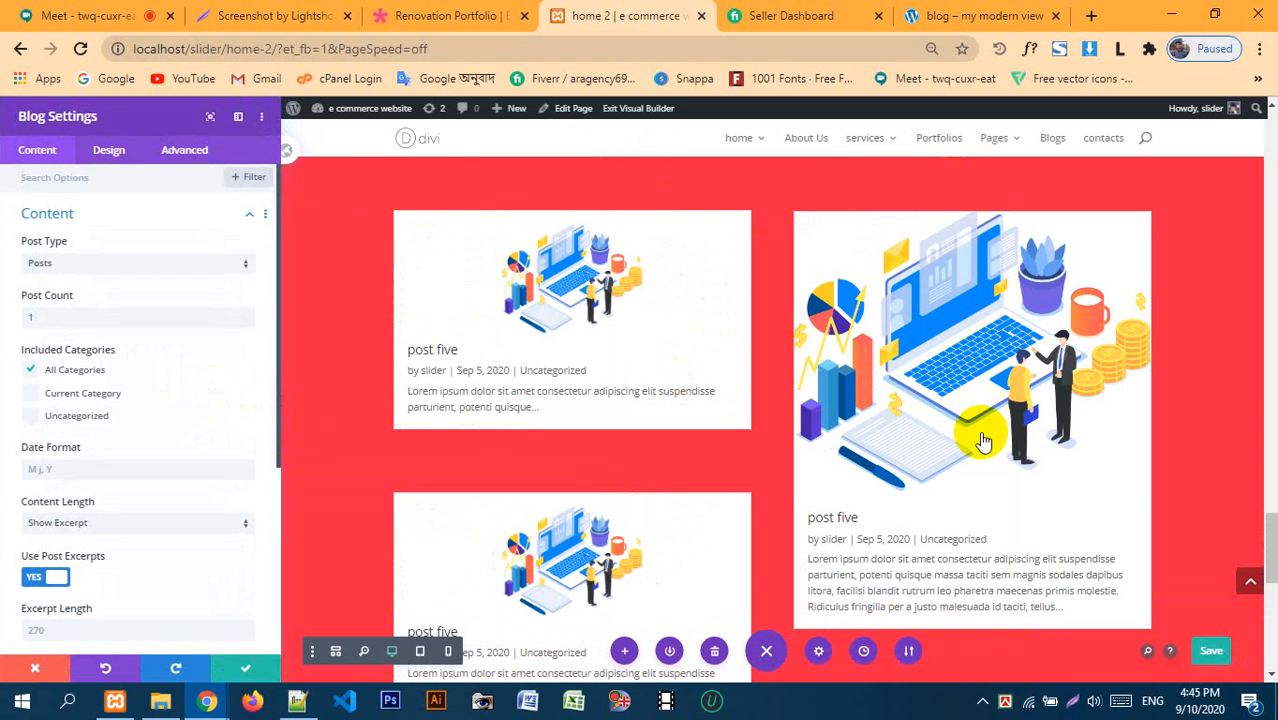
pyautogui.scroll(-3, 980, 398)
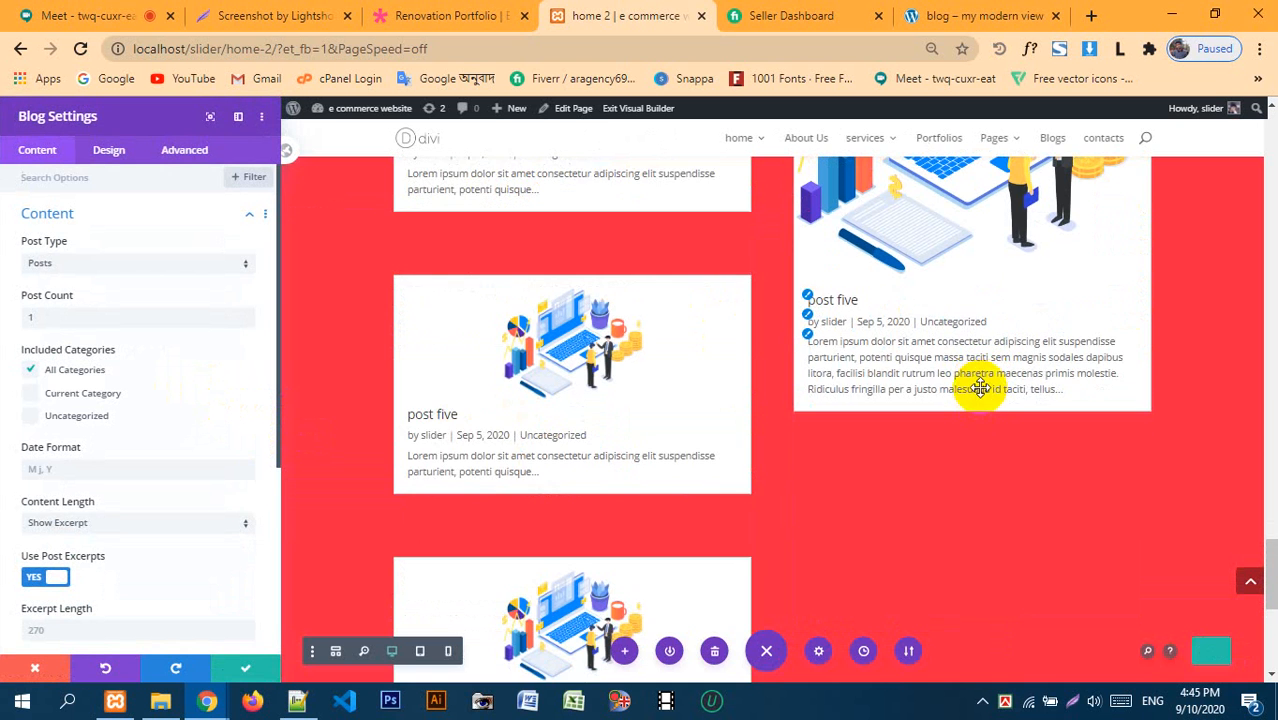
pyautogui.scroll(2, 980, 388)
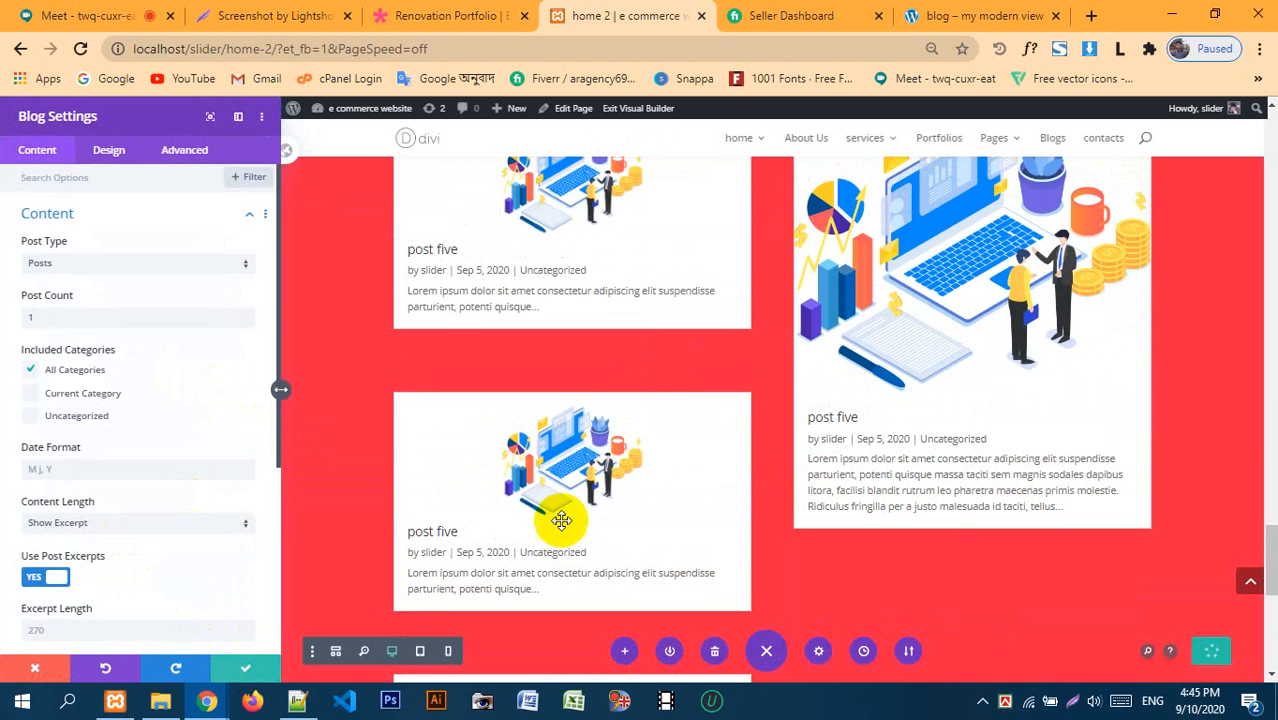
pyautogui.scroll(2, 545, 460)
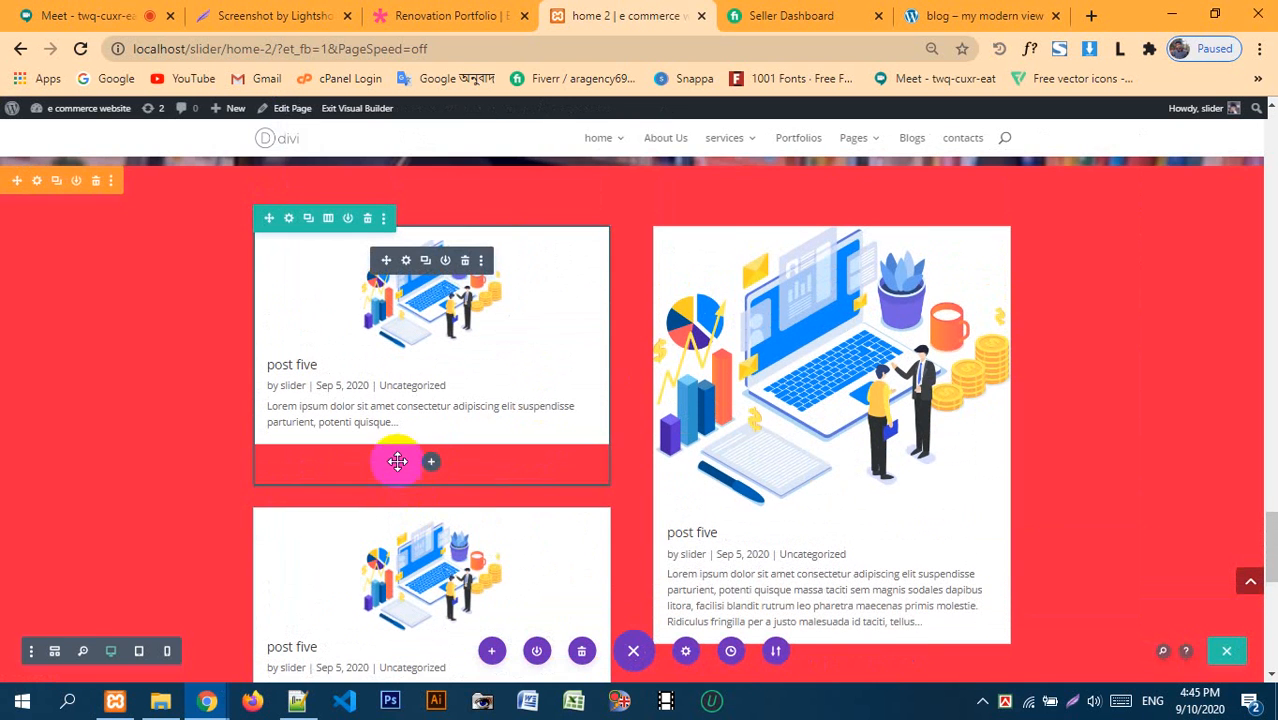
# - Look over the blog card's Design options, then close its settings
pyautogui.click(405, 261)
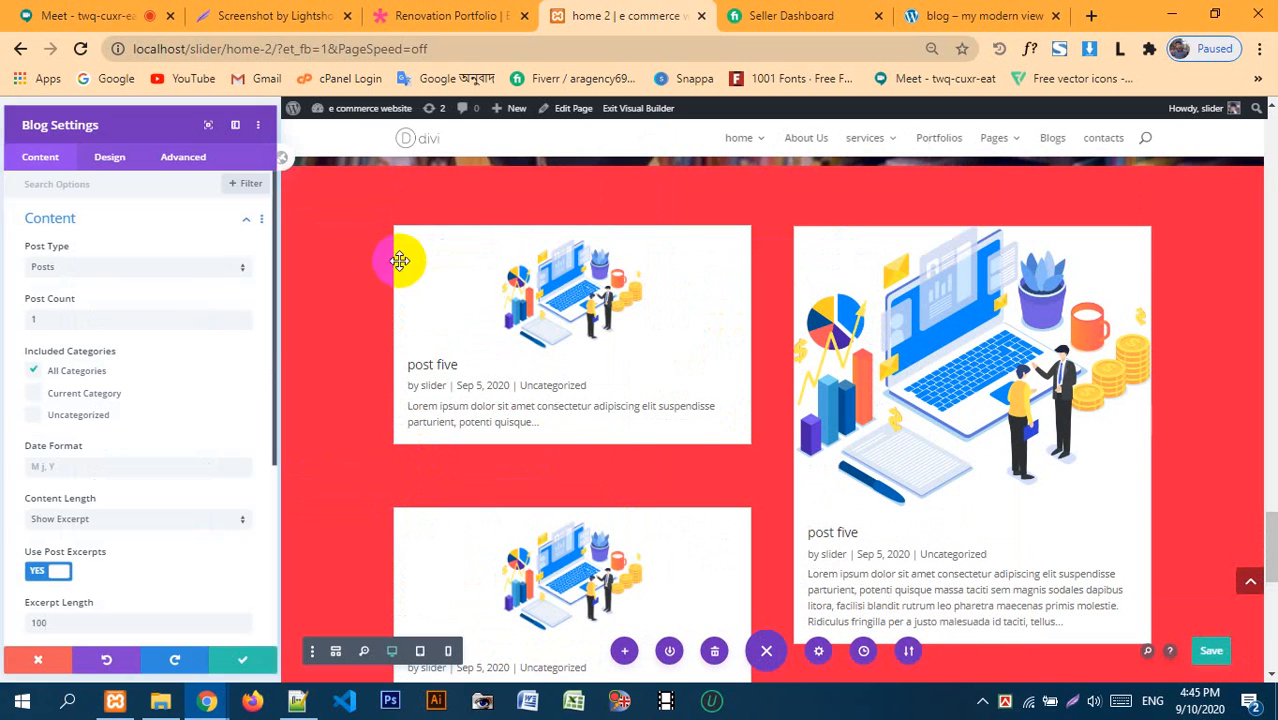
pyautogui.click(103, 158)
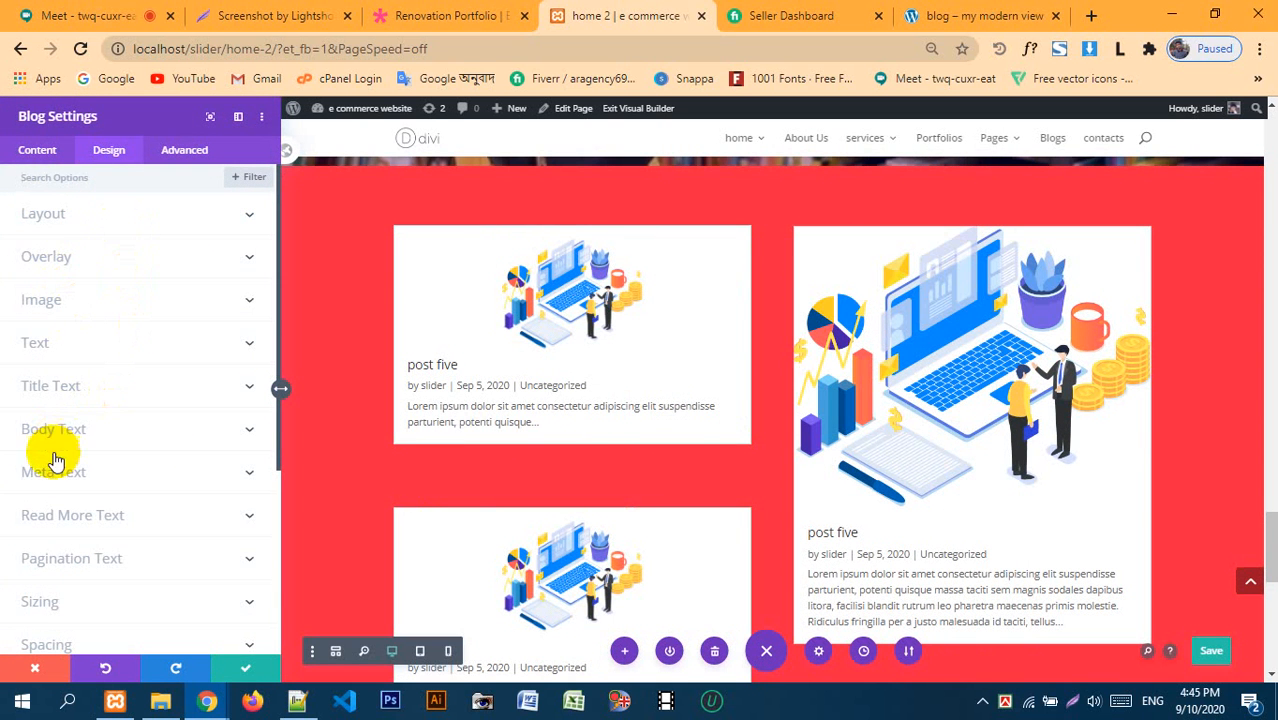
pyautogui.scroll(-3, 62, 276)
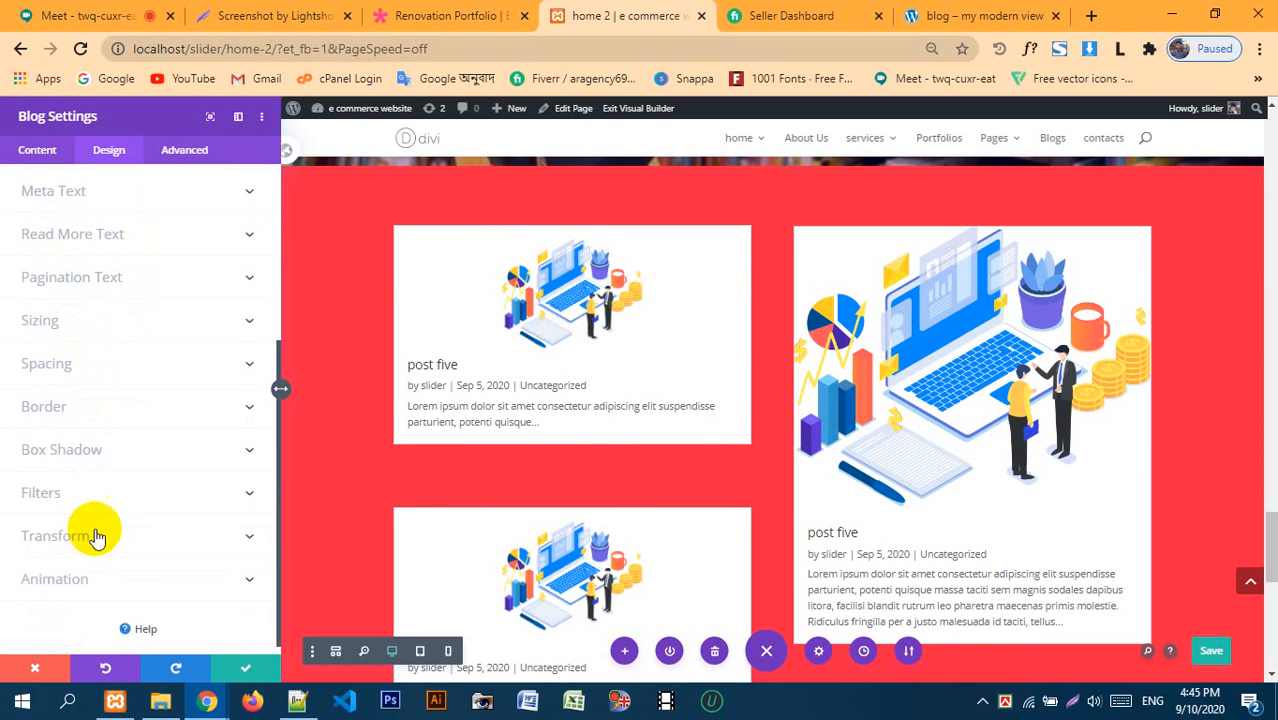
pyautogui.click(240, 668)
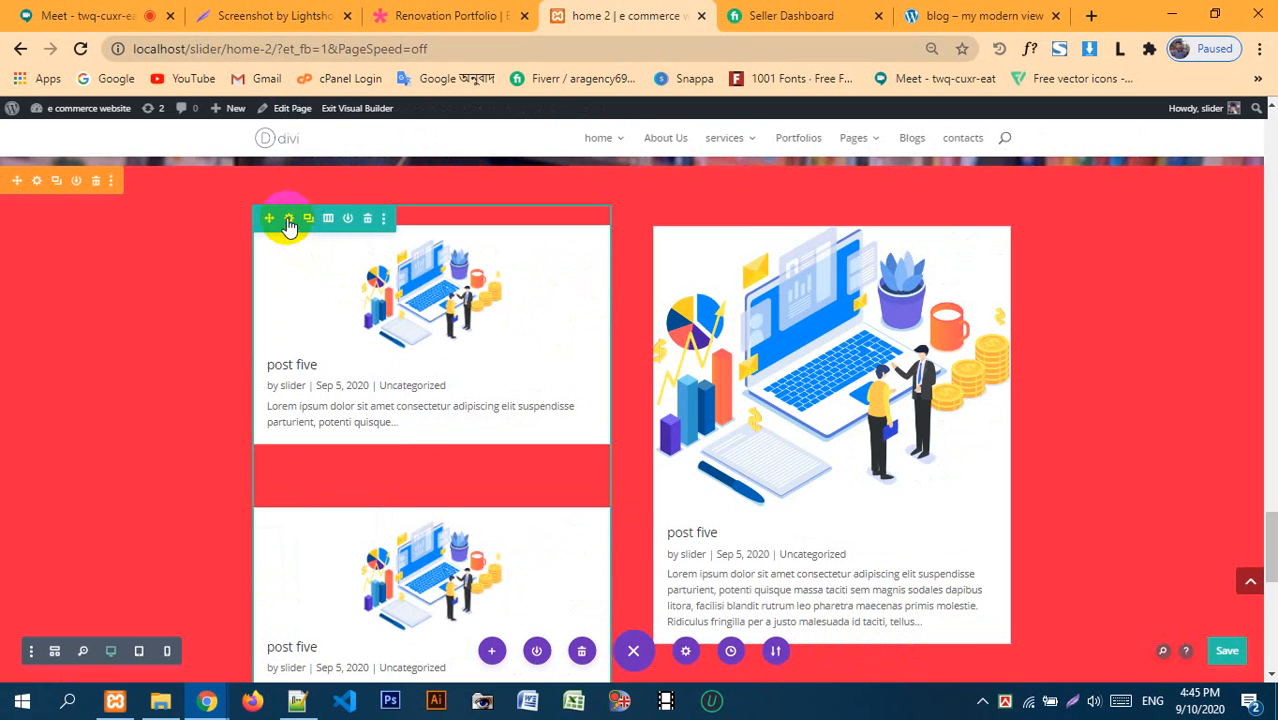
# - Review the row's Spacing and Sizing settings, then open the lower left card's Design tab
pyautogui.click(288, 219)
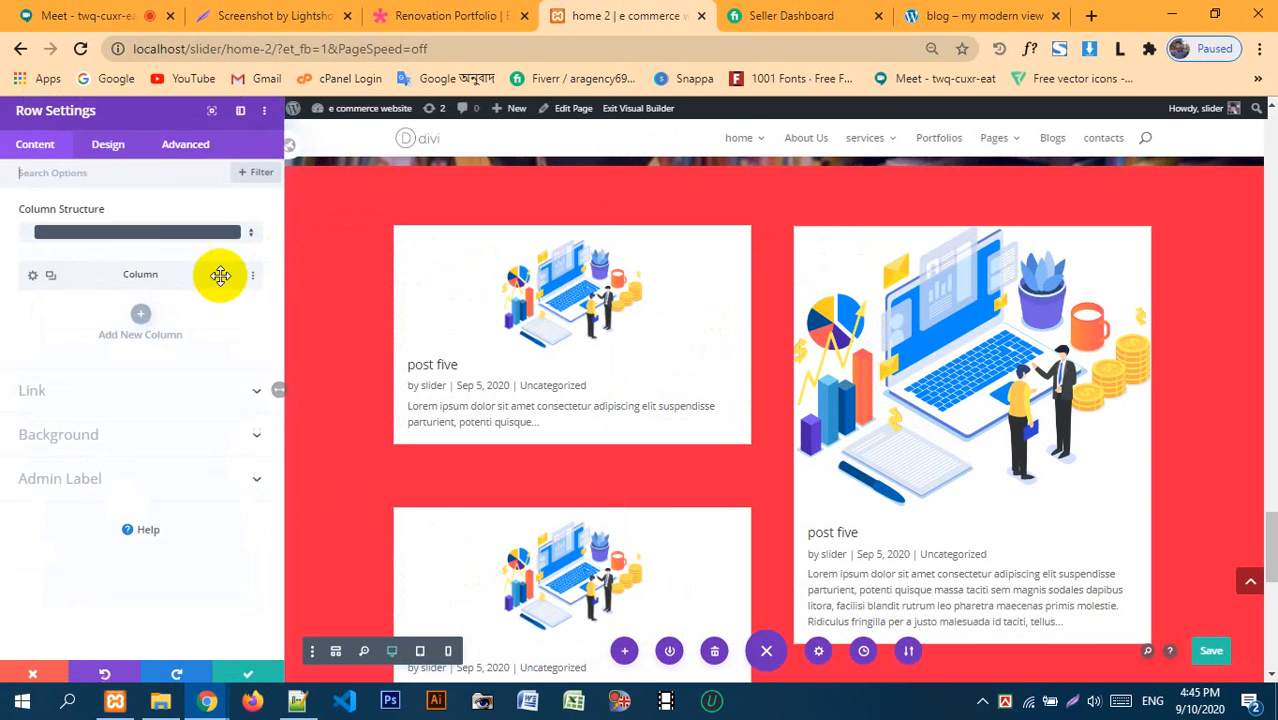
pyautogui.click(108, 152)
pyautogui.click(62, 262)
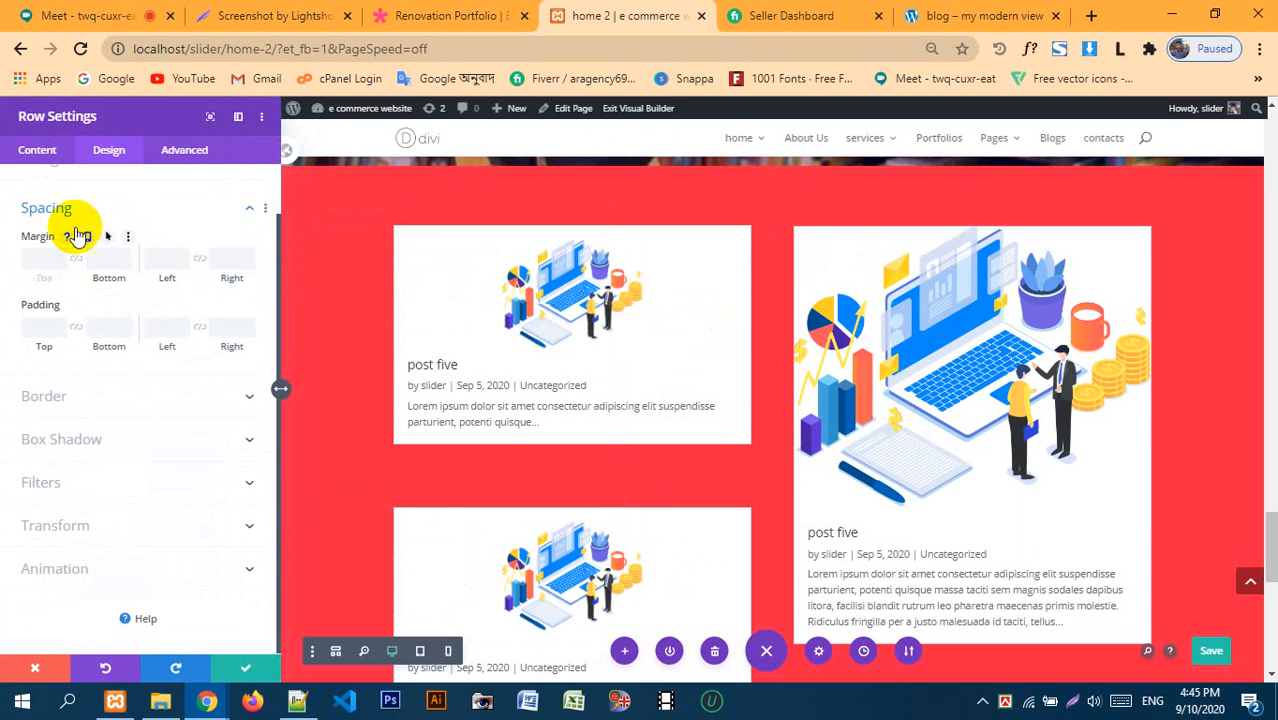
pyautogui.click(76, 207)
pyautogui.click(74, 219)
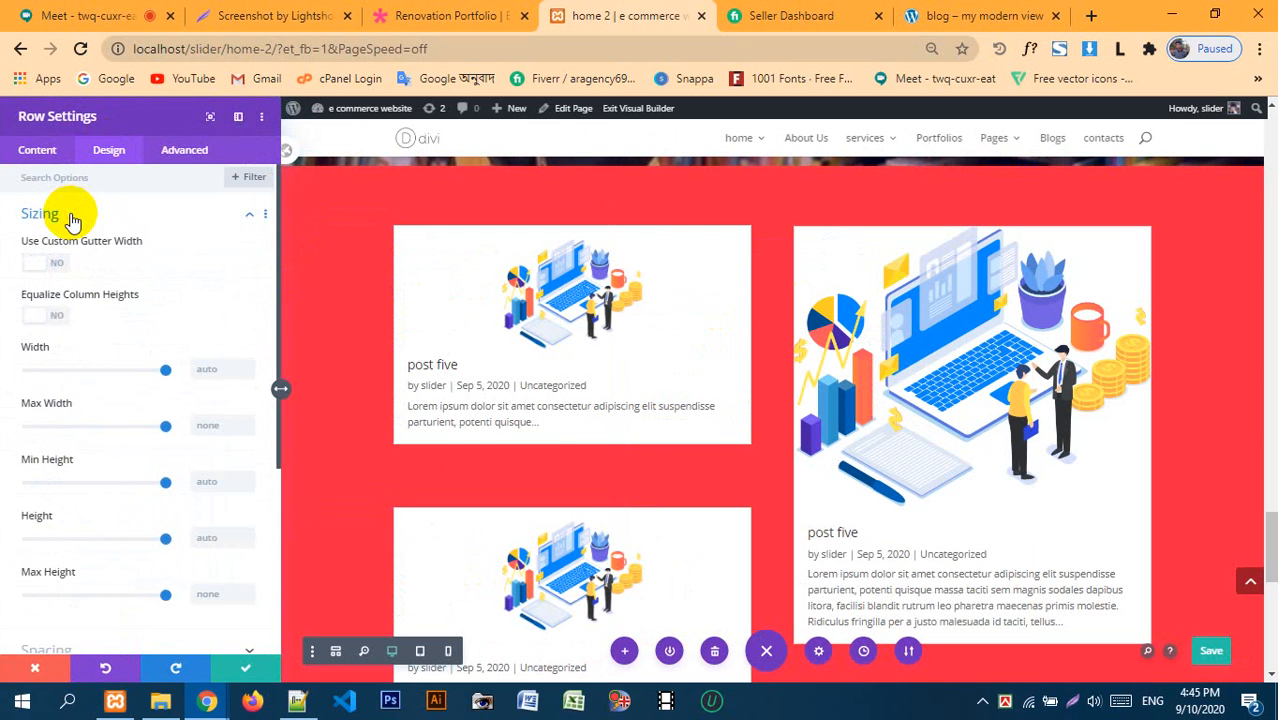
pyautogui.click(72, 219)
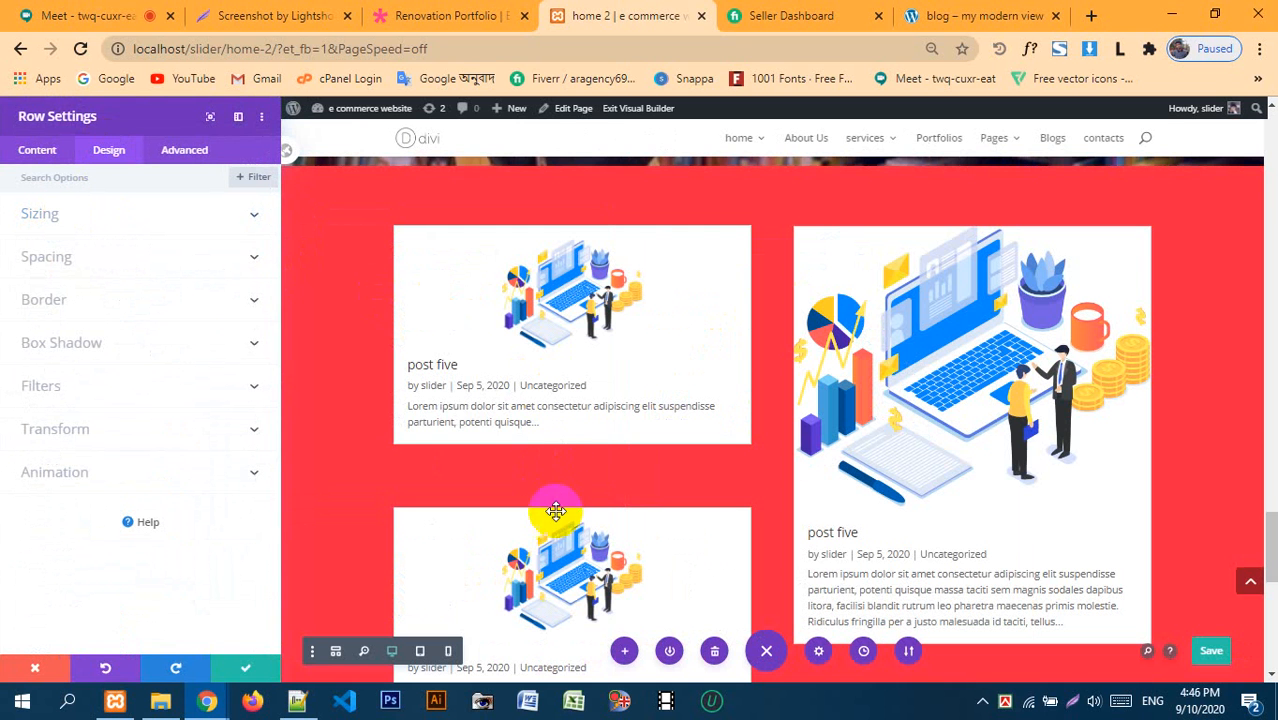
pyautogui.scroll(-1, 530, 500)
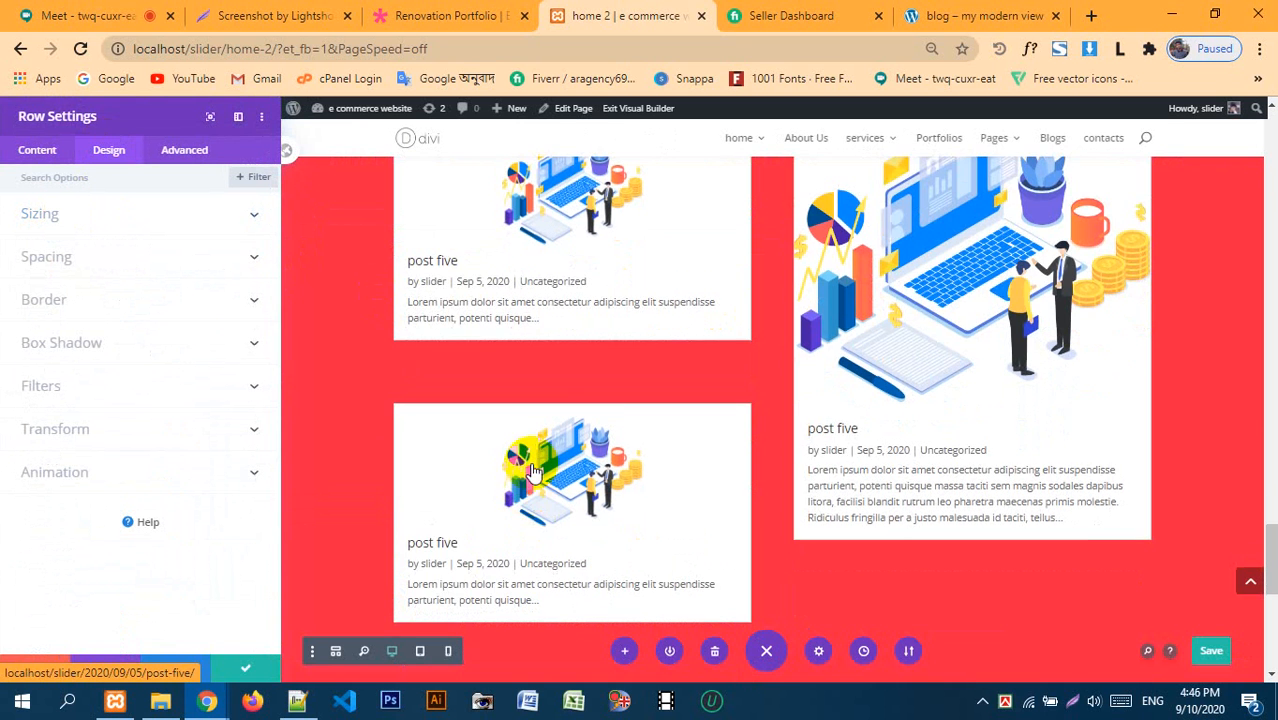
pyautogui.click(240, 666)
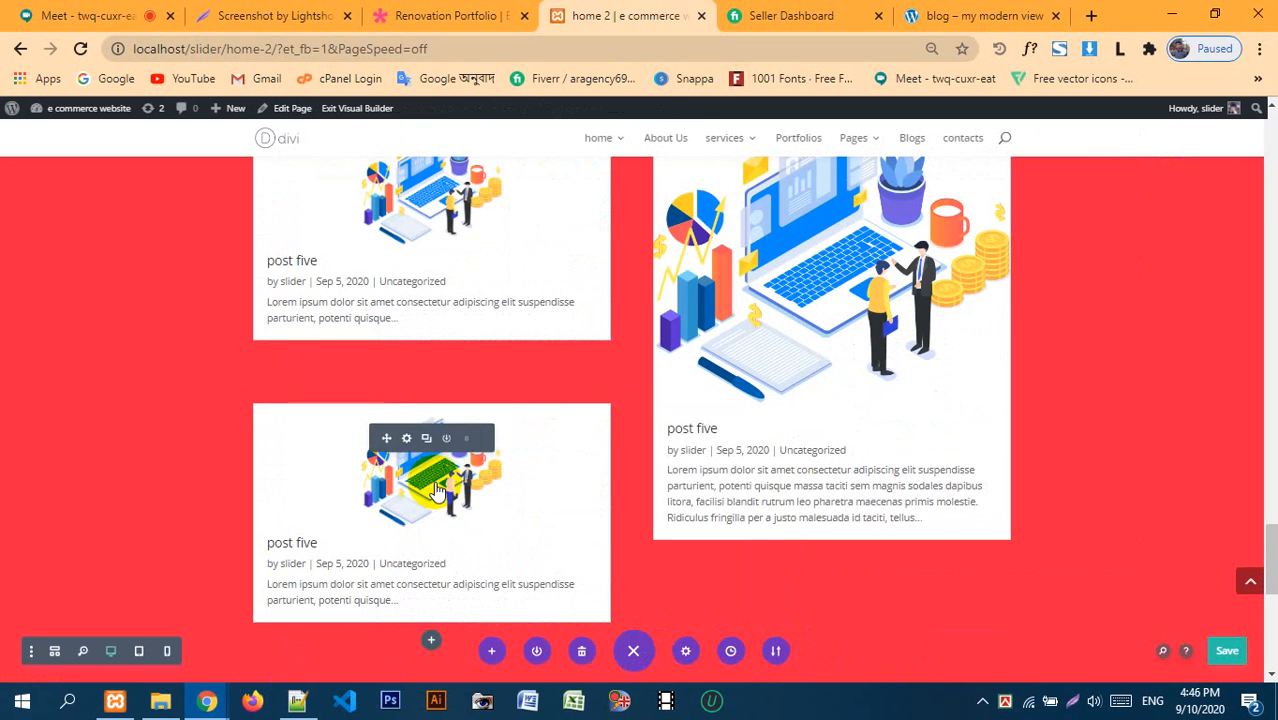
pyautogui.click(406, 438)
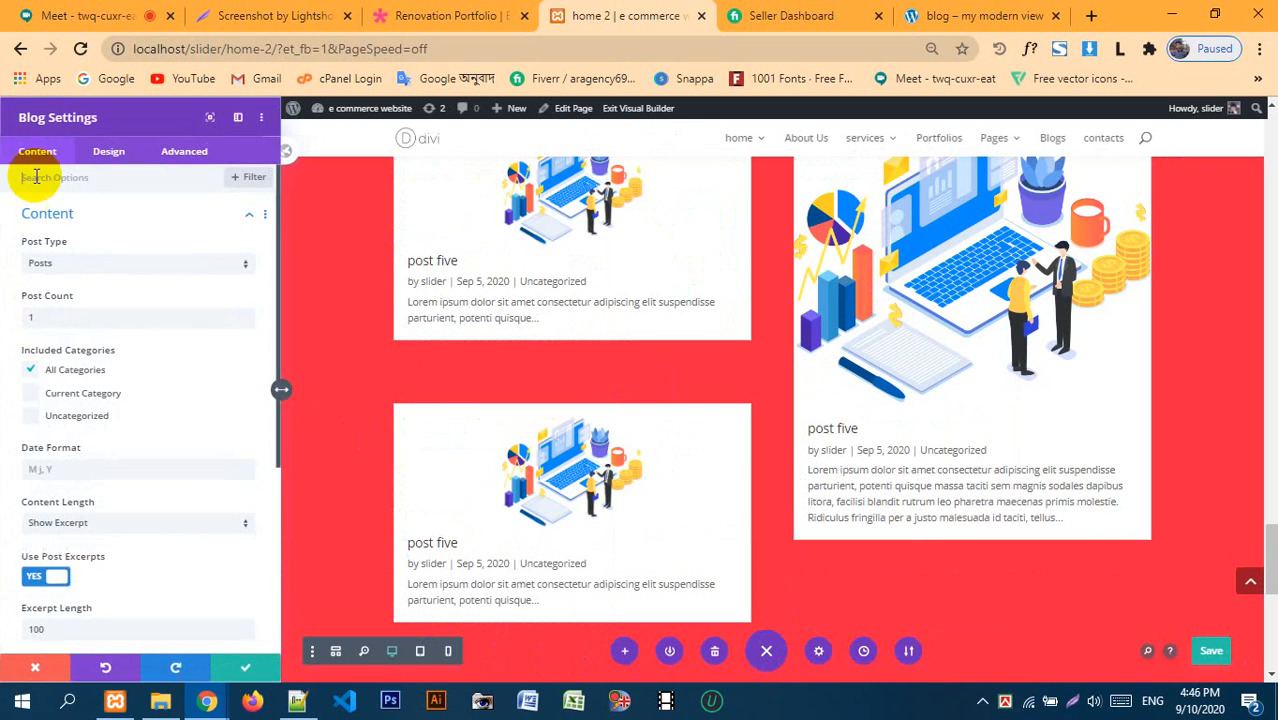
pyautogui.click(106, 151)
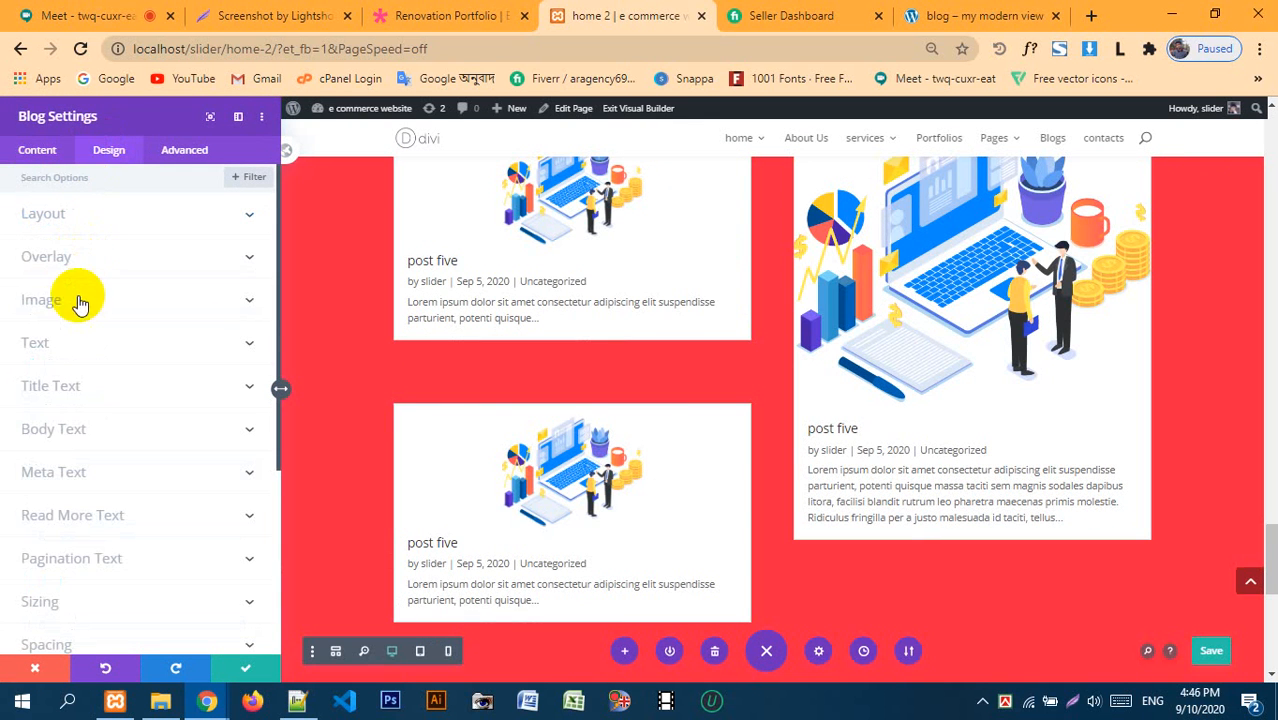
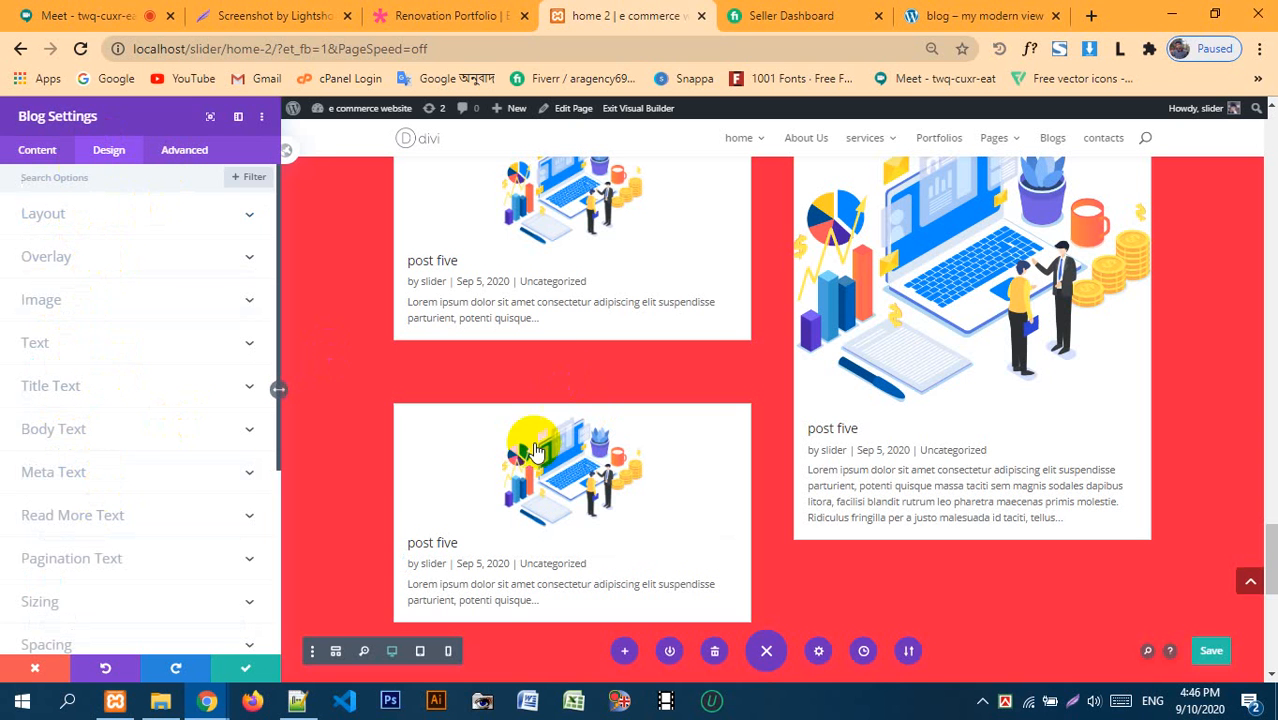
# - Save the right card's settings and open the lower-left blog module's Design options
pyautogui.click(245, 667)
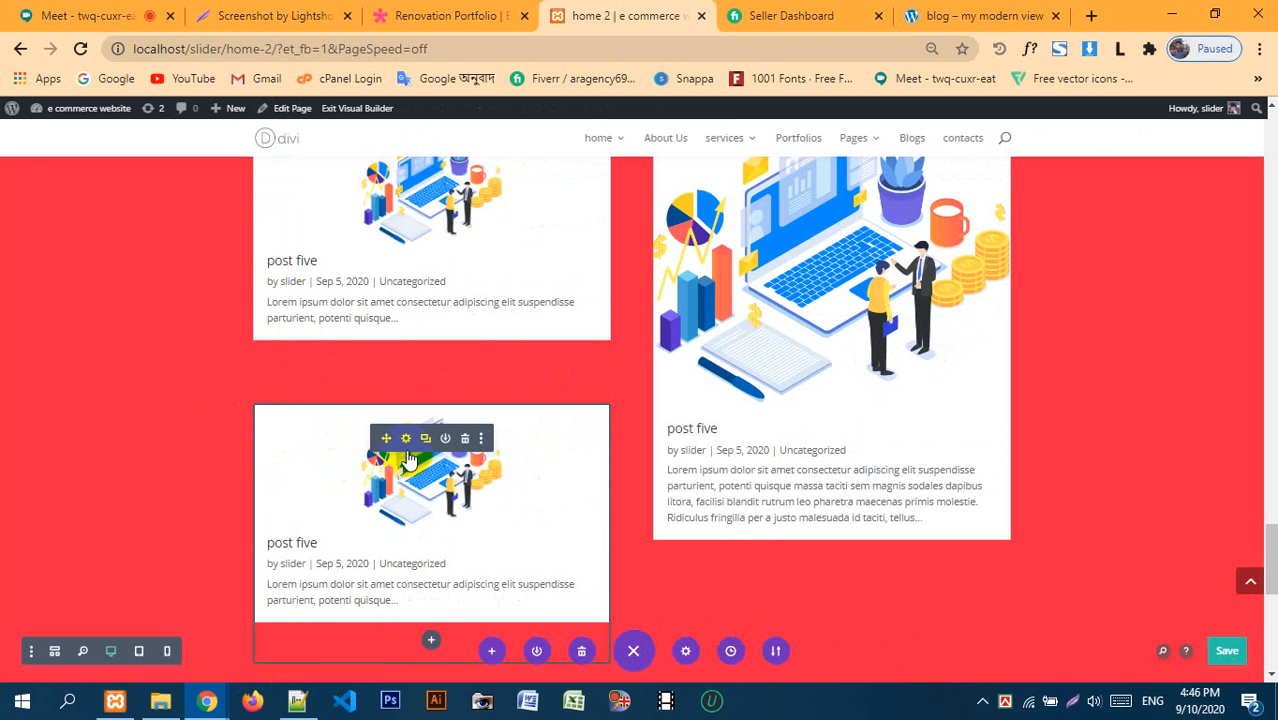
pyautogui.scroll(2, 406, 450)
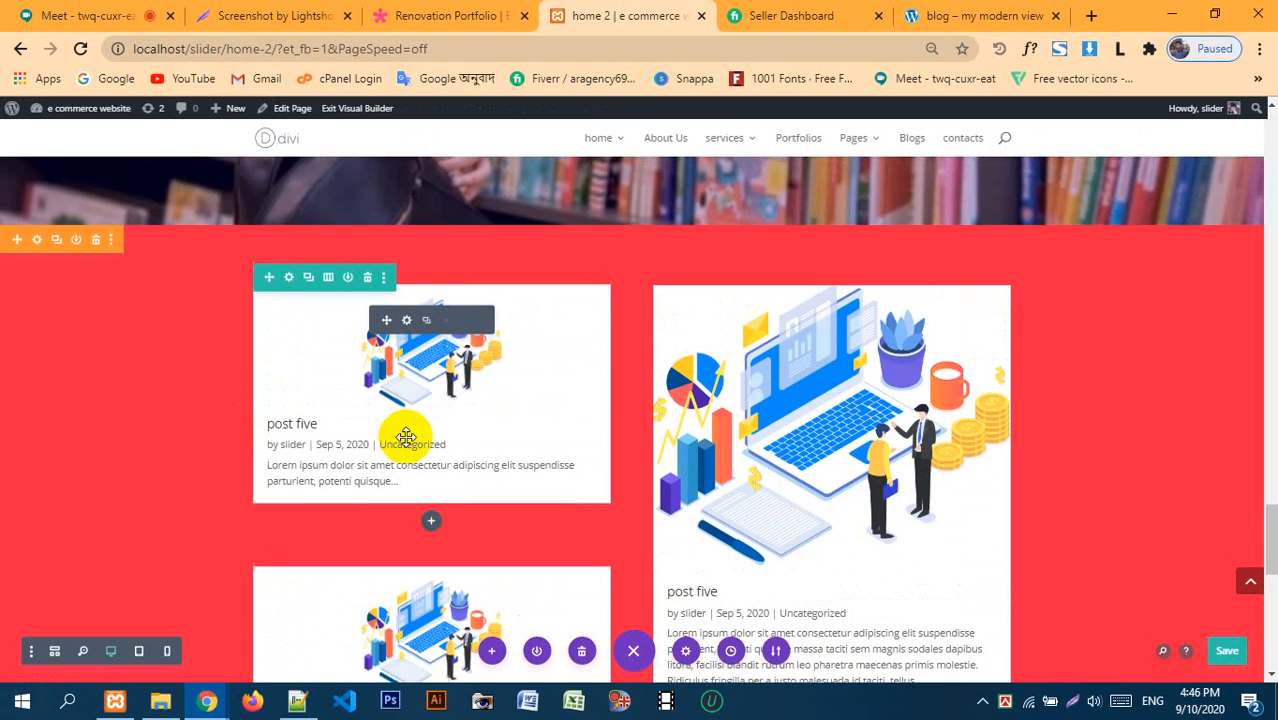
pyautogui.scroll(-2, 406, 437)
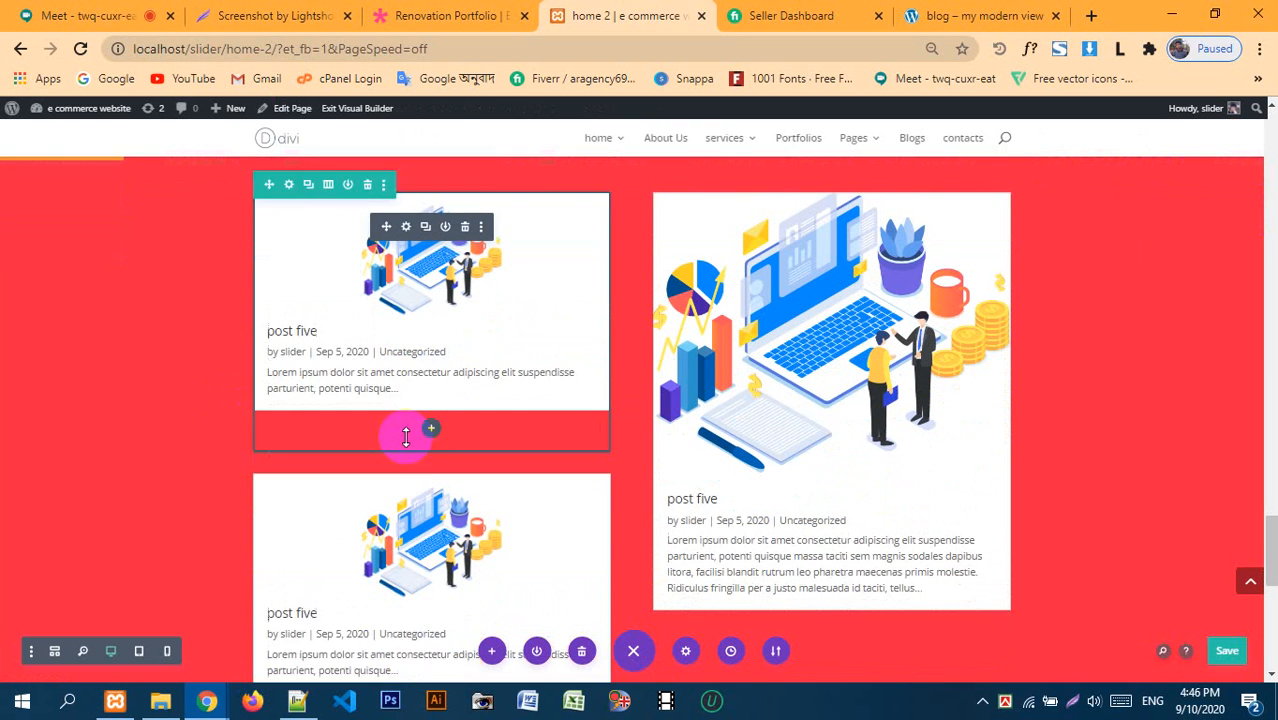
pyautogui.click(406, 456)
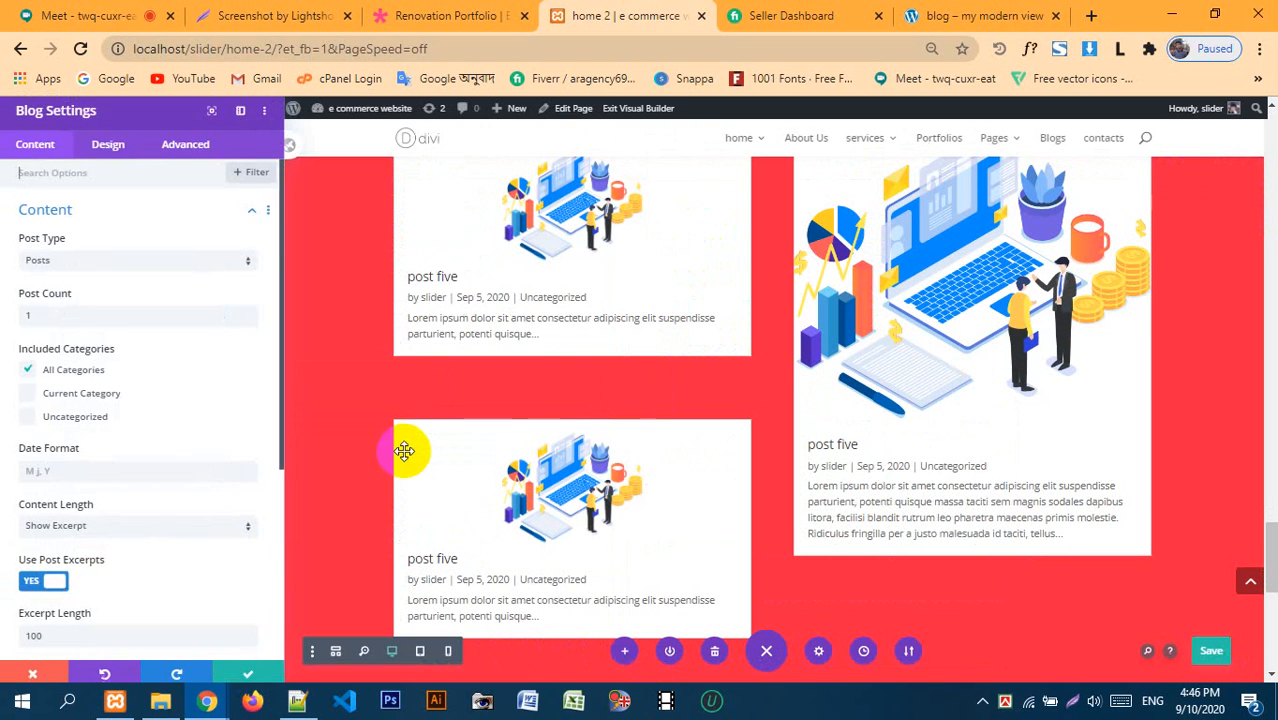
pyautogui.click(112, 154)
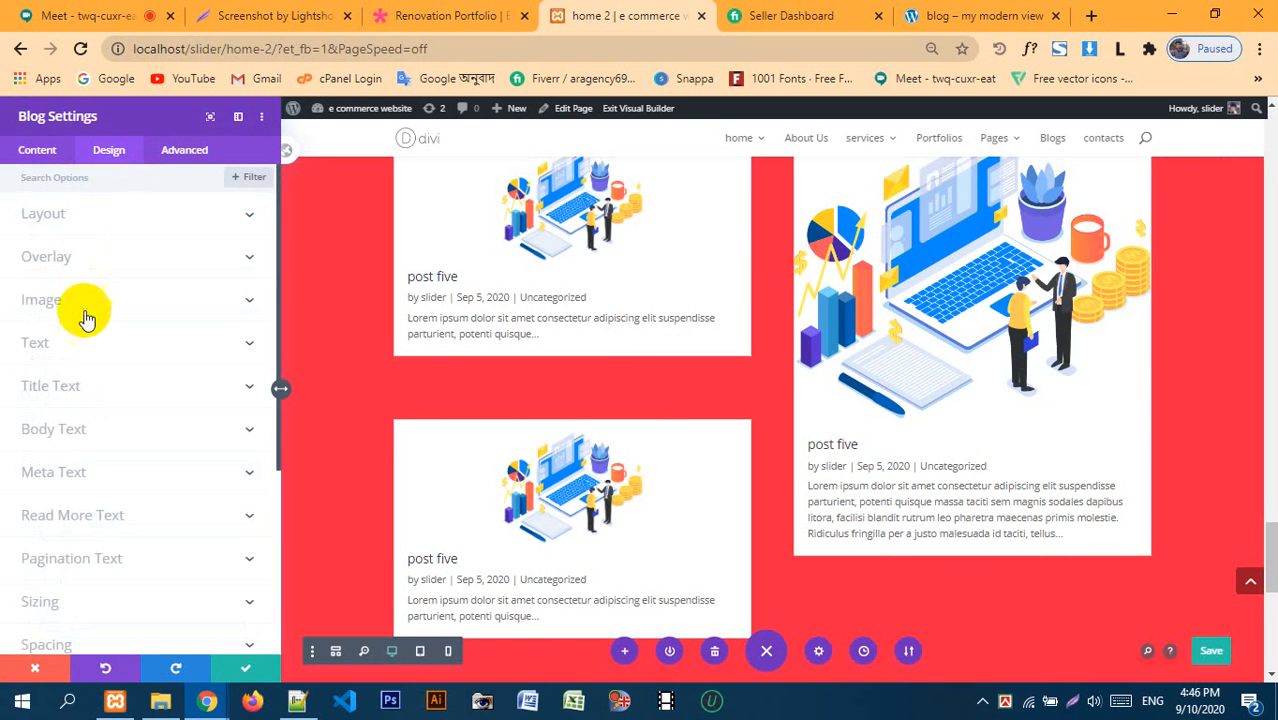
pyautogui.scroll(-3, 100, 385)
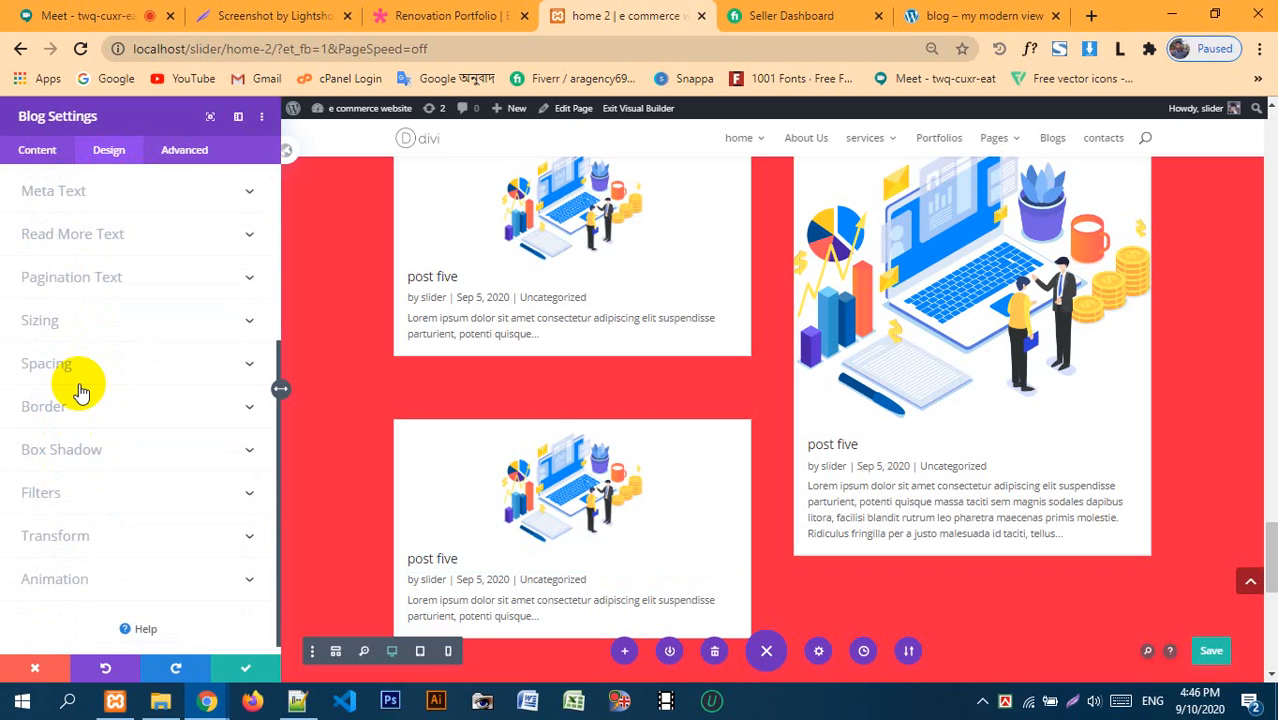
# - Set the lower-left blog card's Spacing top margin to -48px and save
pyautogui.click(68, 358)
pyautogui.scroll(-1, 120, 390)
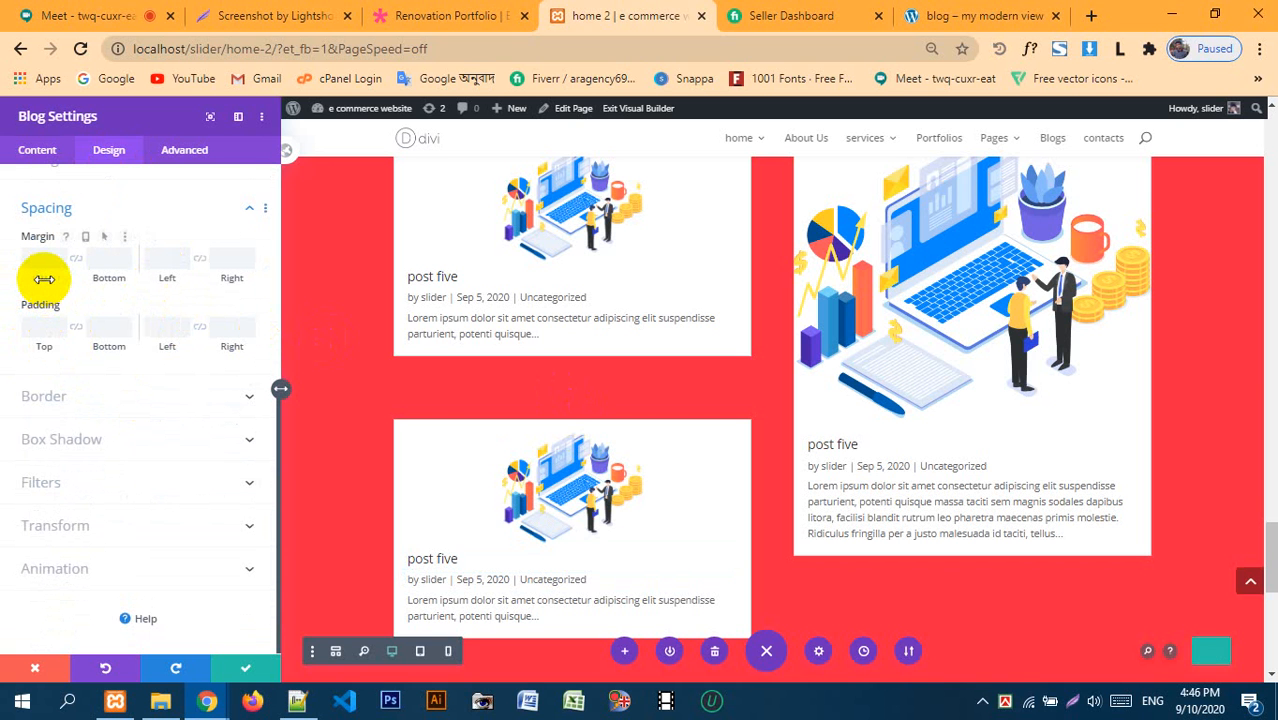
pyautogui.moveTo(22, 277); pyautogui.dragTo(5, 265)
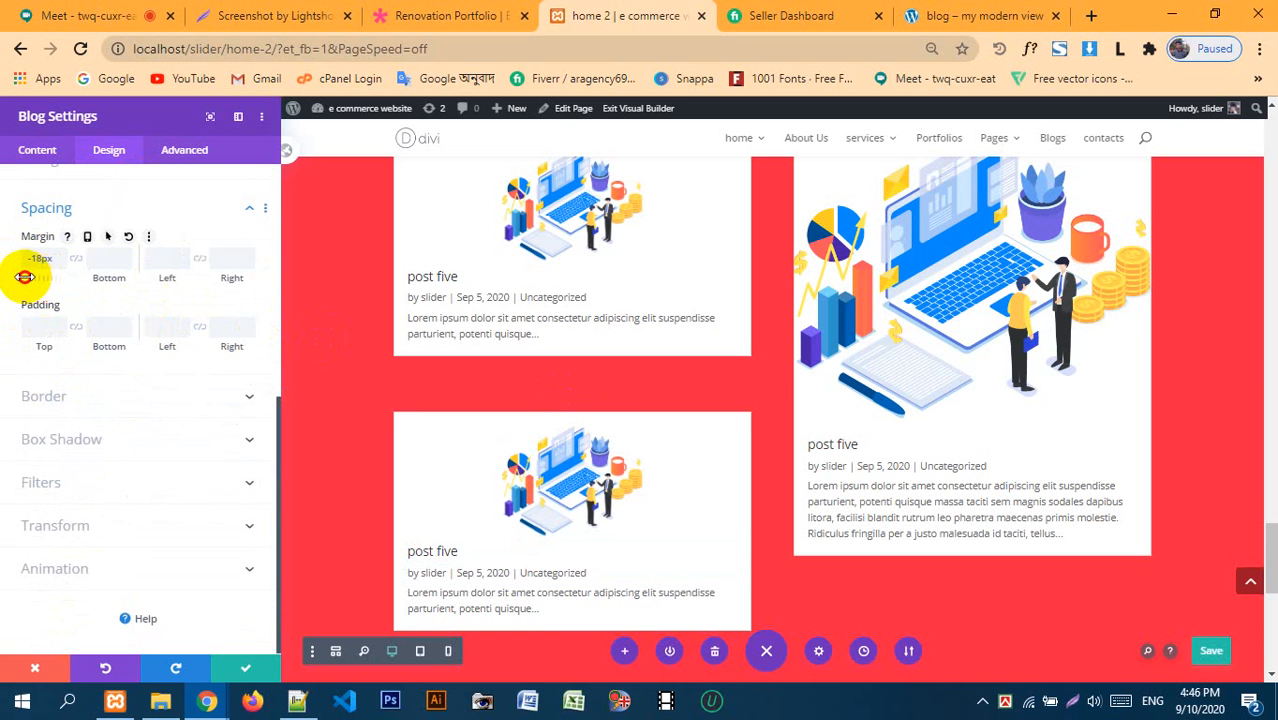
pyautogui.moveTo(24, 277); pyautogui.dragTo(4, 270)
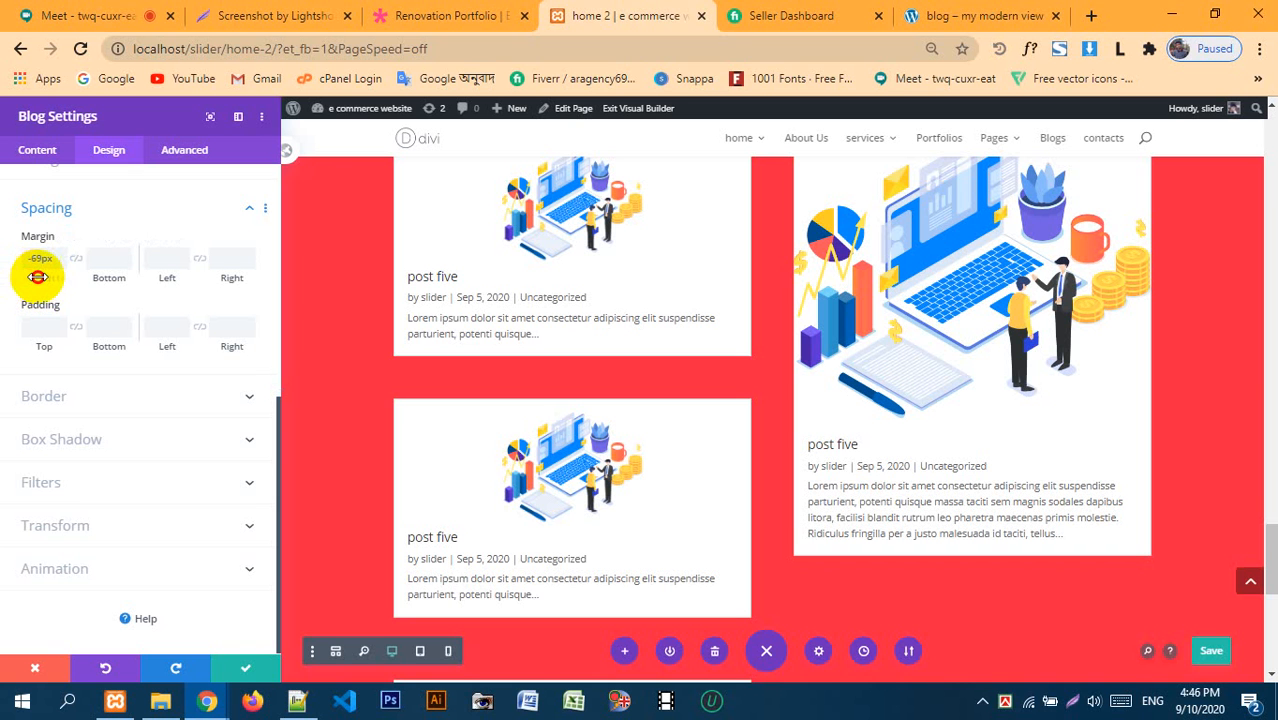
pyautogui.moveTo(62, 279); pyautogui.dragTo(42, 280)
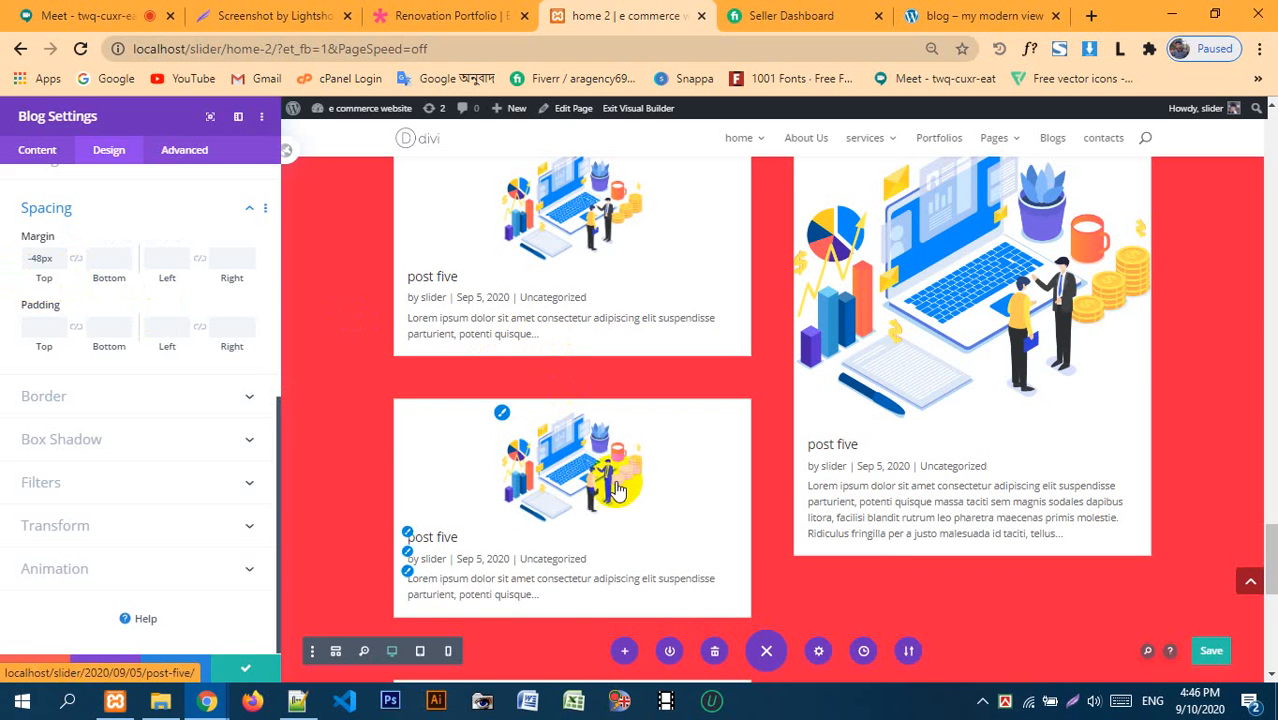
pyautogui.scroll(3, 620, 475)
pyautogui.scroll(-2, 634, 430)
pyautogui.scroll(-2, 634, 426)
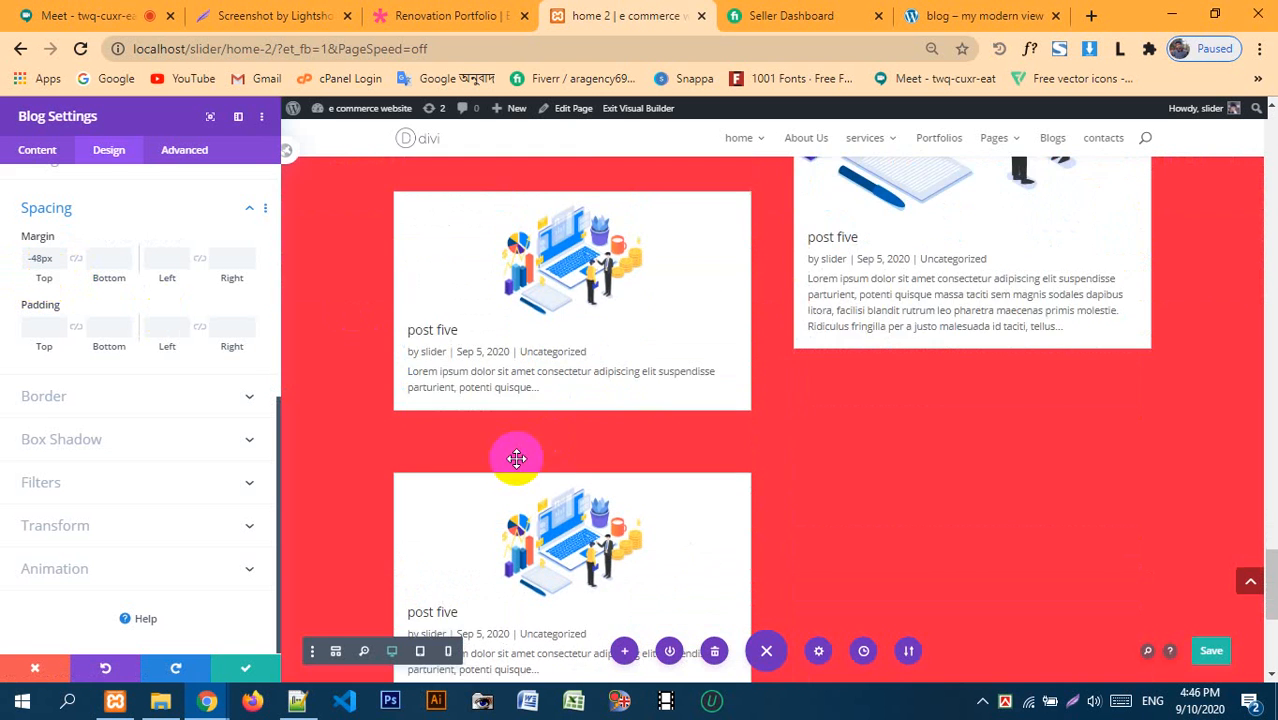
pyautogui.click(248, 668)
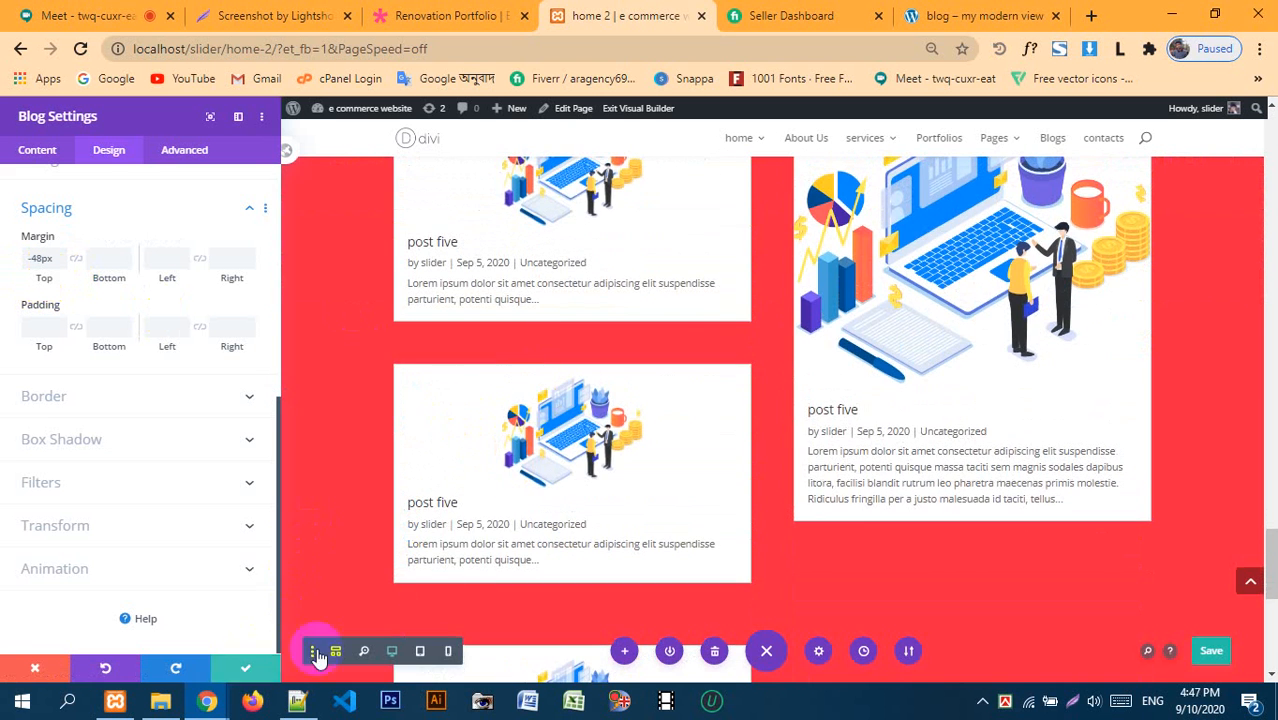
pyautogui.scroll(-3, 345, 524)
pyautogui.scroll(2, 345, 524)
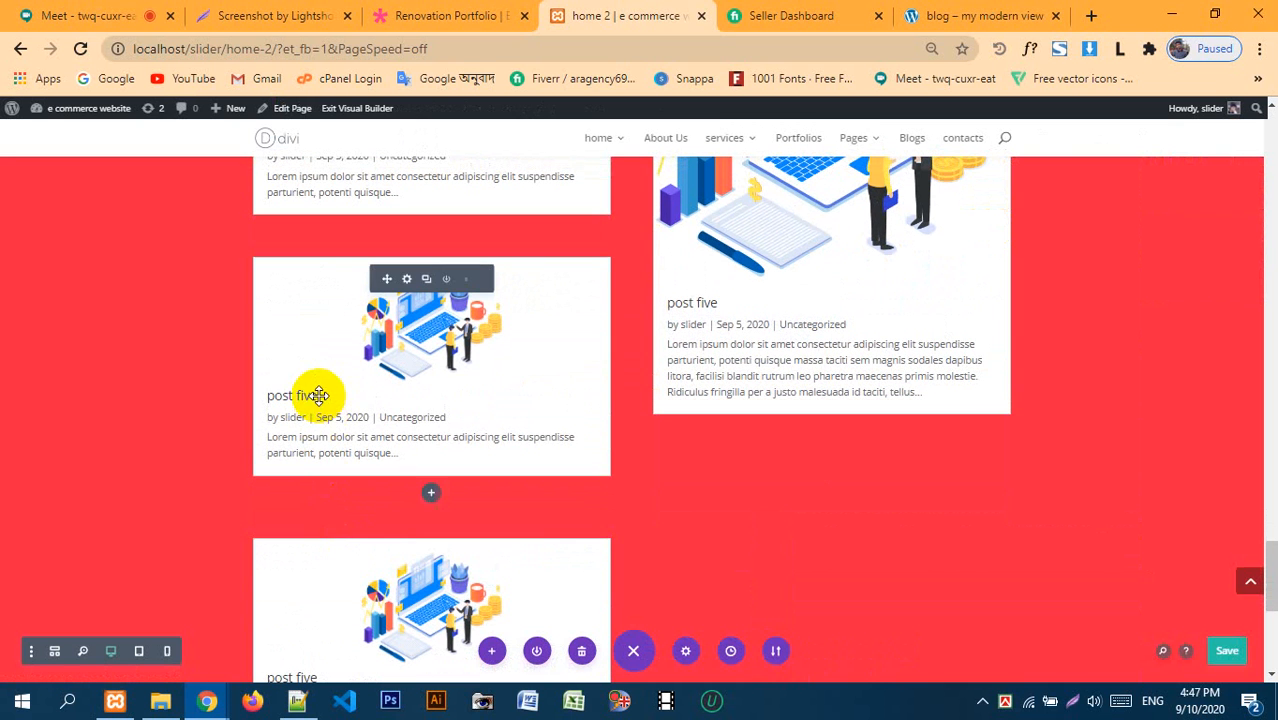
# - Copy the middle post card's module styles and paste them onto the card below it
pyautogui.rightClick(405, 285)
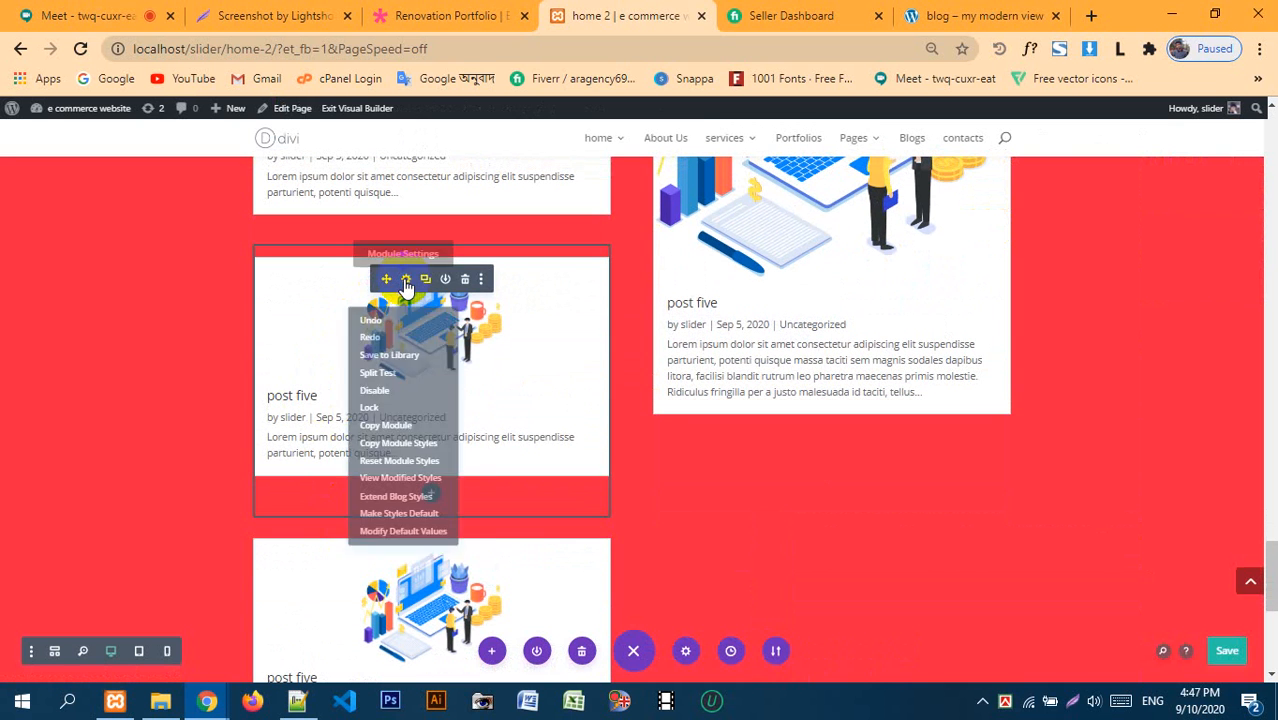
pyautogui.click(385, 447)
pyautogui.scroll(-2, 385, 430)
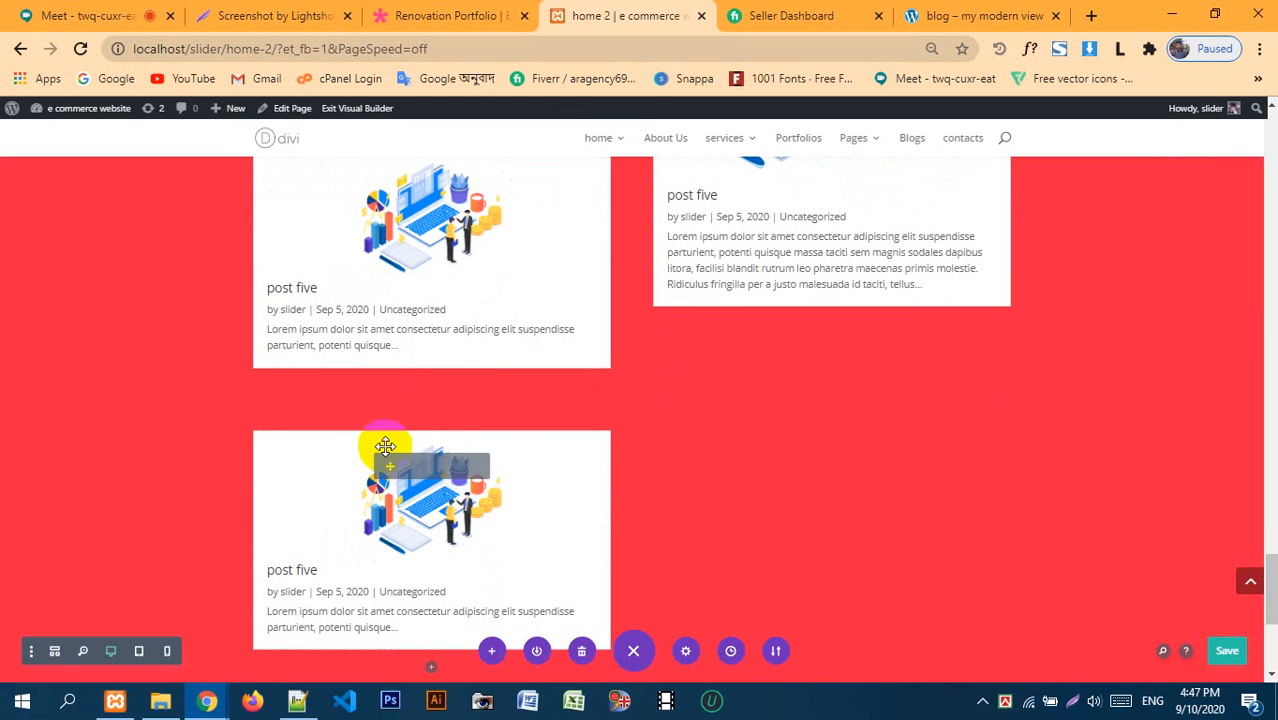
pyautogui.rightClick(405, 470)
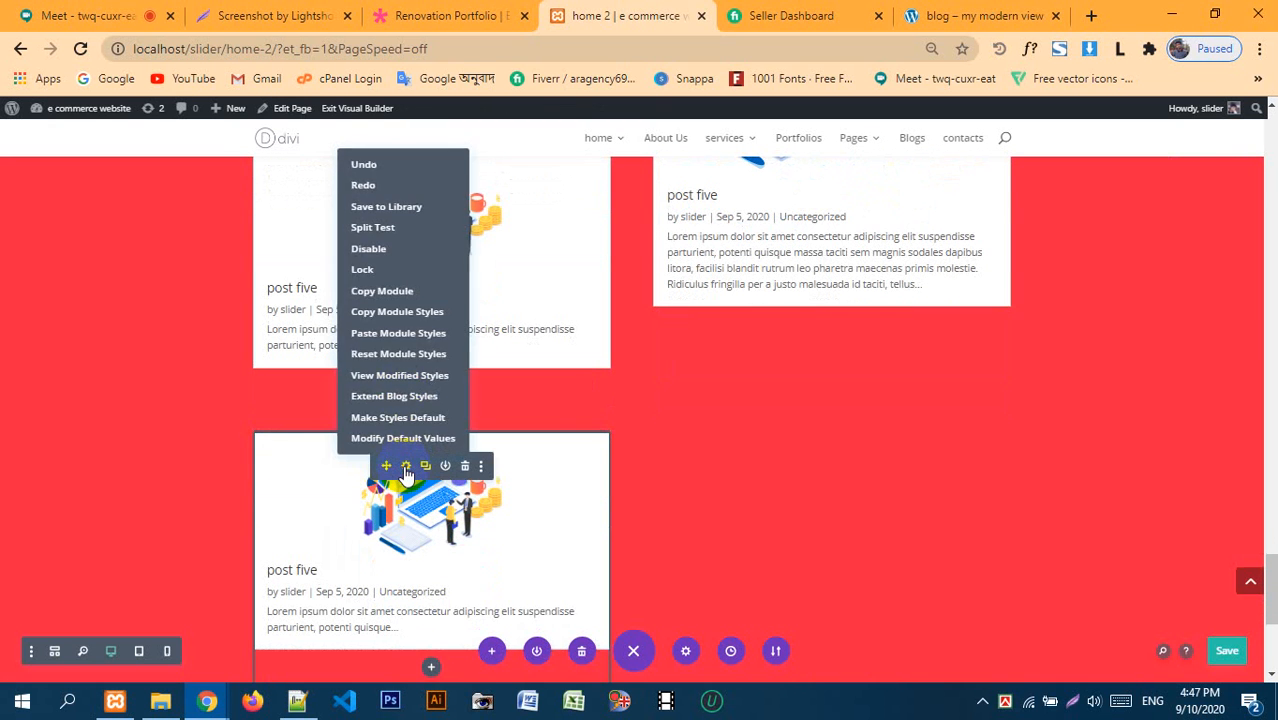
pyautogui.click(388, 333)
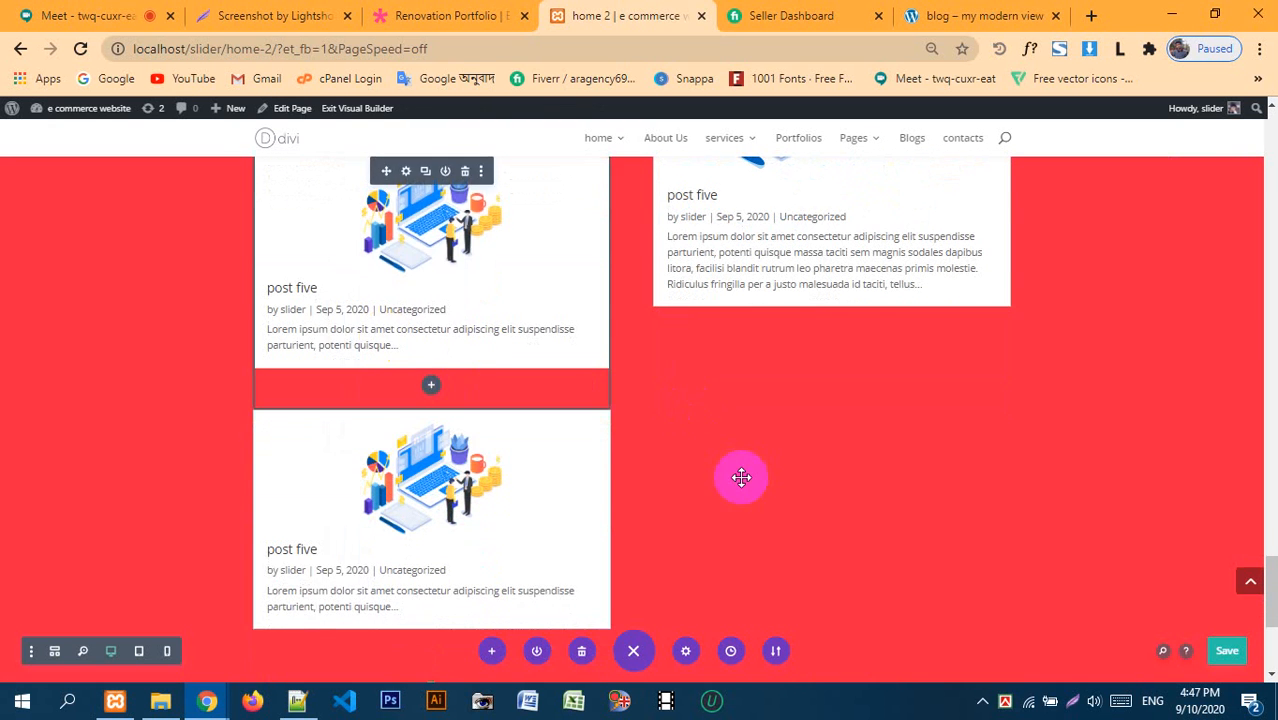
pyautogui.scroll(3, 513, 342)
pyautogui.scroll(3, 529, 347)
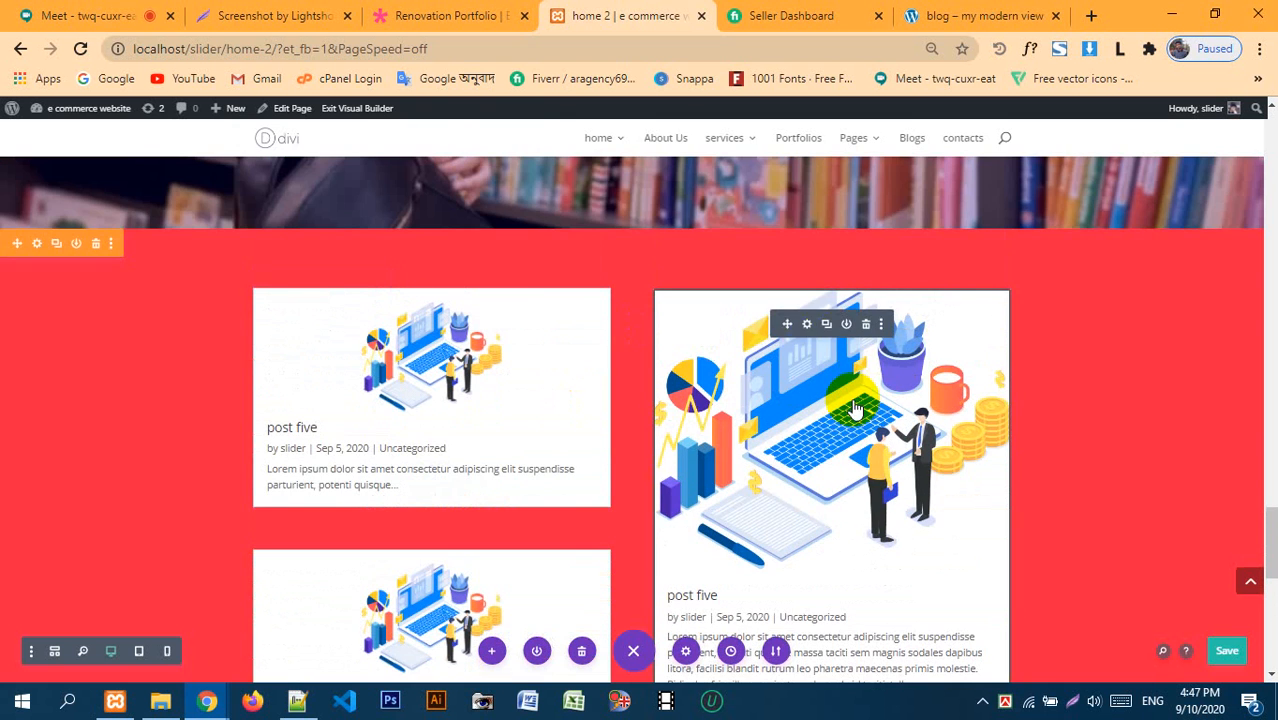
# - Open the large right blog card's Design > Sizing options
pyautogui.click(808, 330)
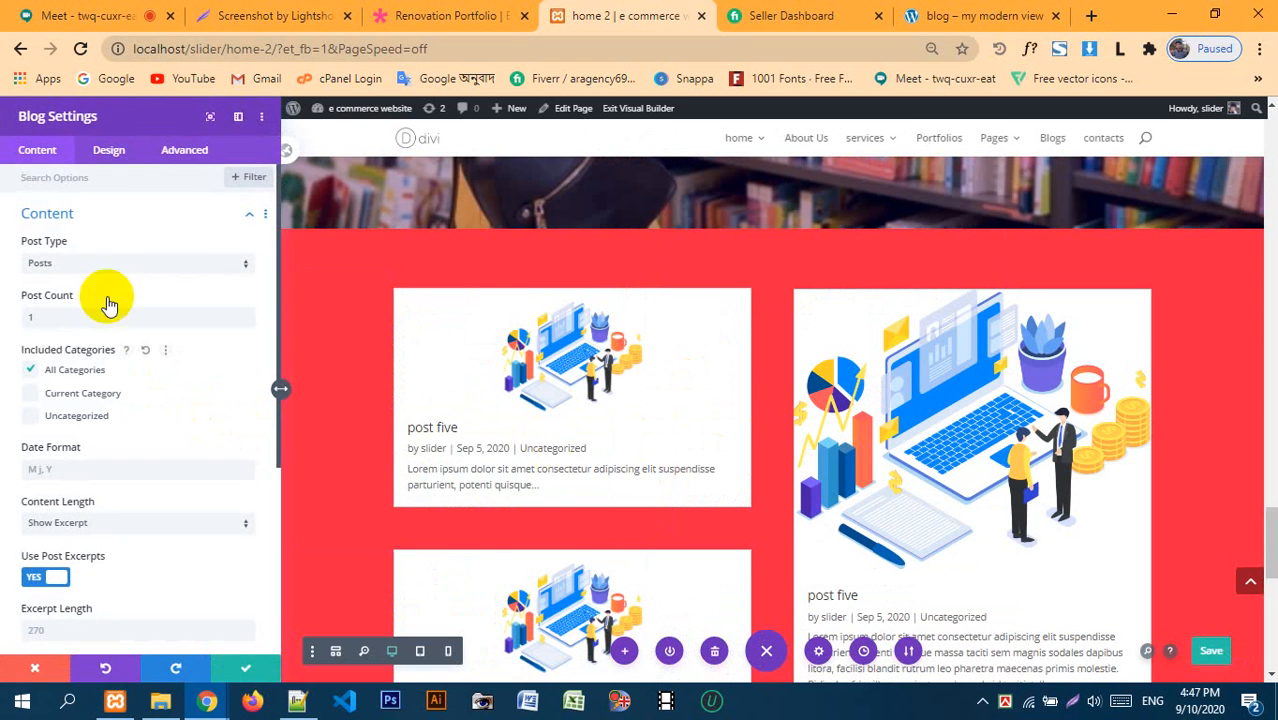
pyautogui.click(105, 150)
pyautogui.scroll(-3, 94, 263)
pyautogui.scroll(2, 94, 263)
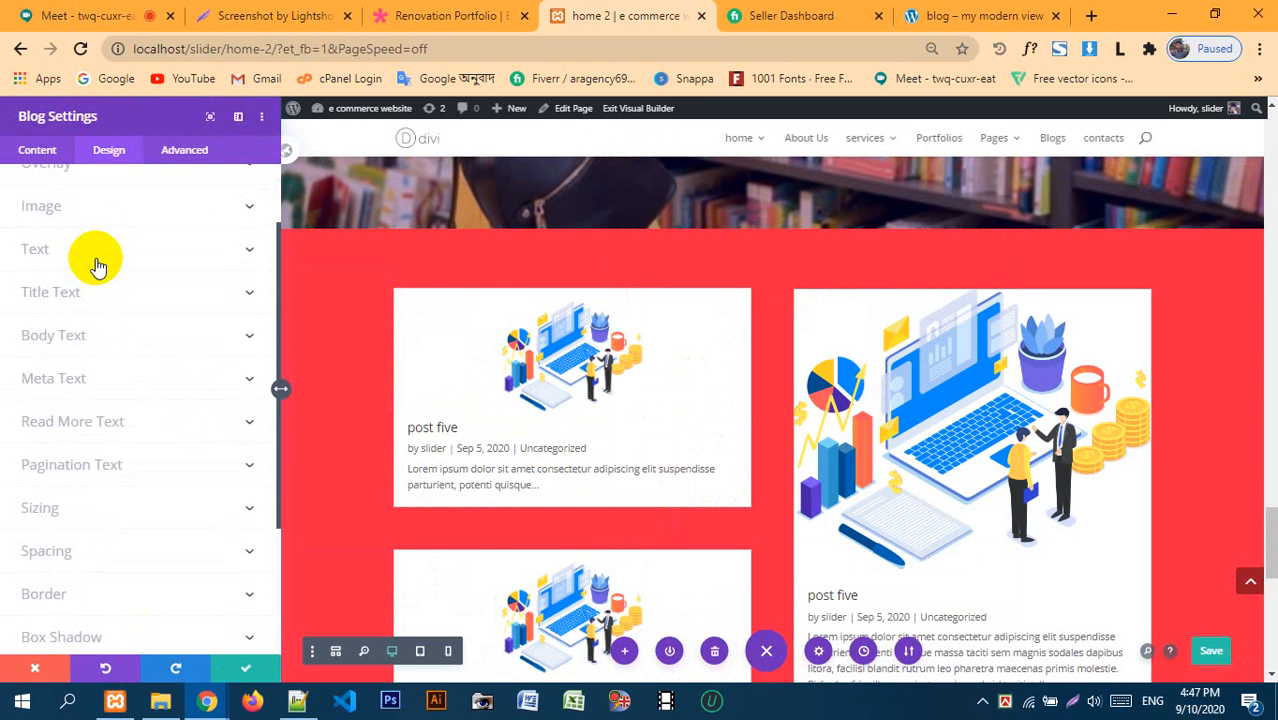
pyautogui.scroll(-3, 77, 361)
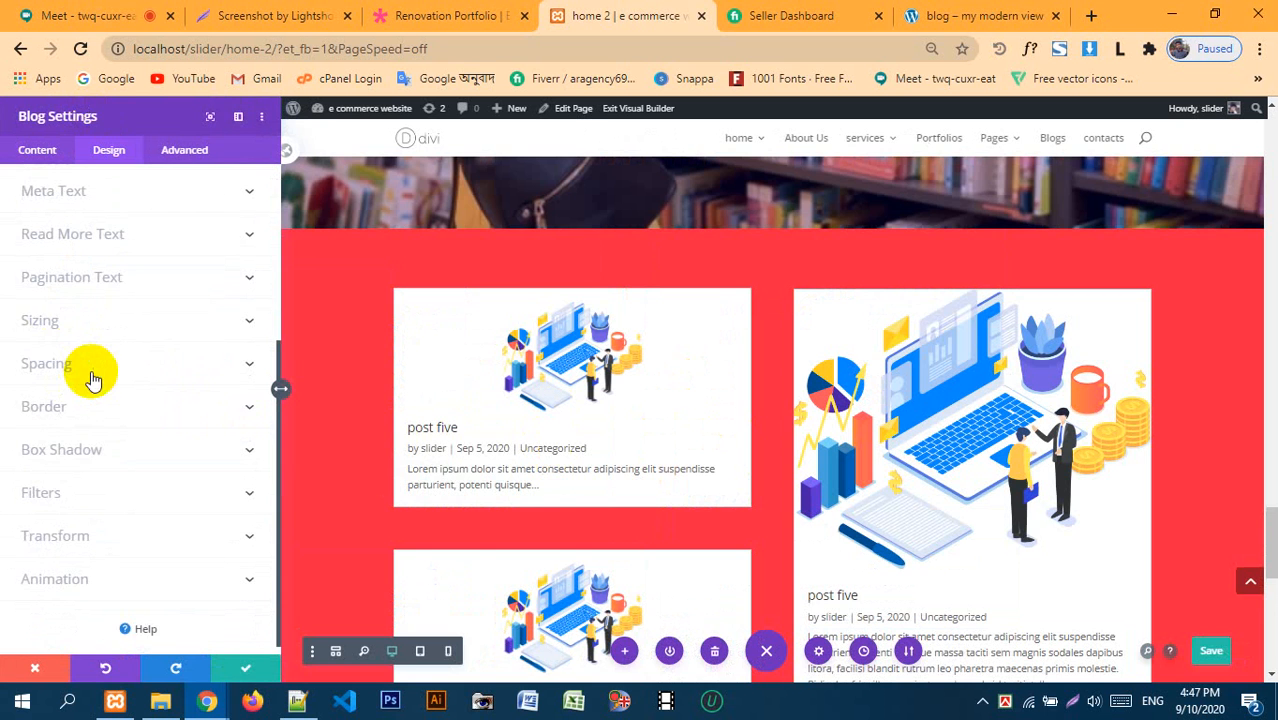
pyautogui.click(48, 320)
pyautogui.scroll(-2, 941, 407)
pyautogui.scroll(-1, 941, 405)
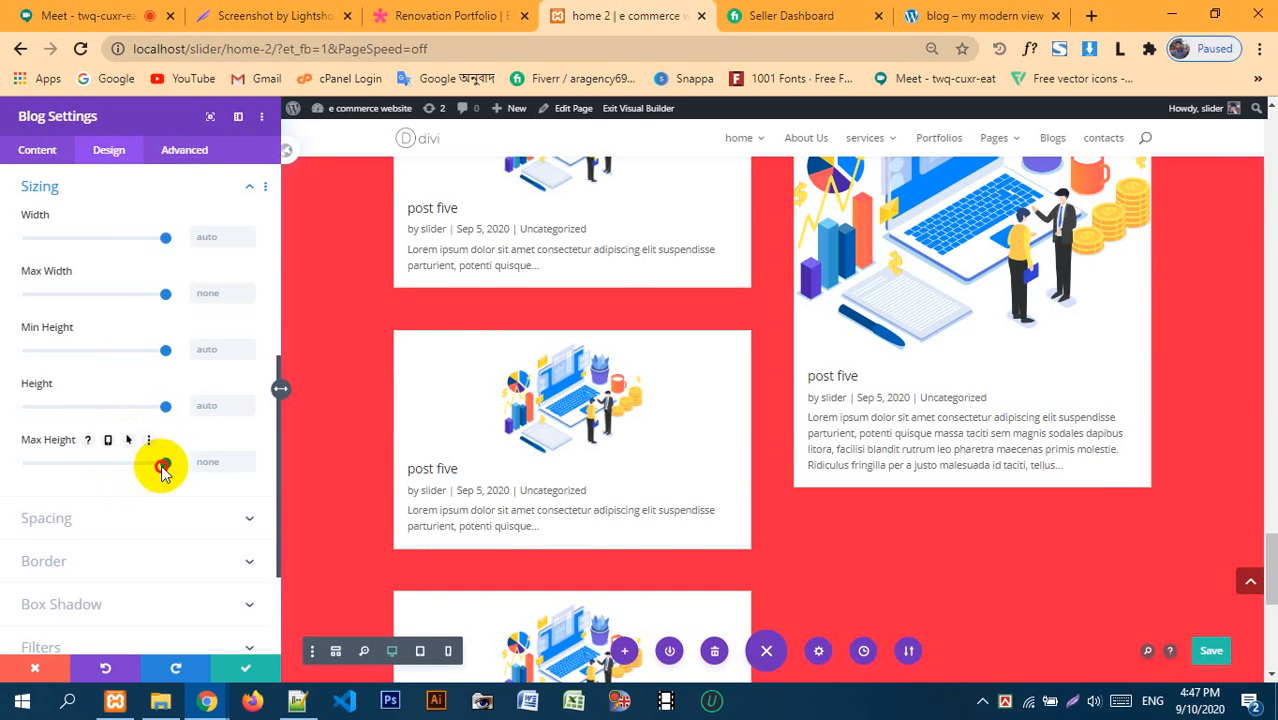
# - Try max height 940px and height 1000px values, then confirm and close settings
pyautogui.moveTo(121, 466); pyautogui.dragTo(172, 468)
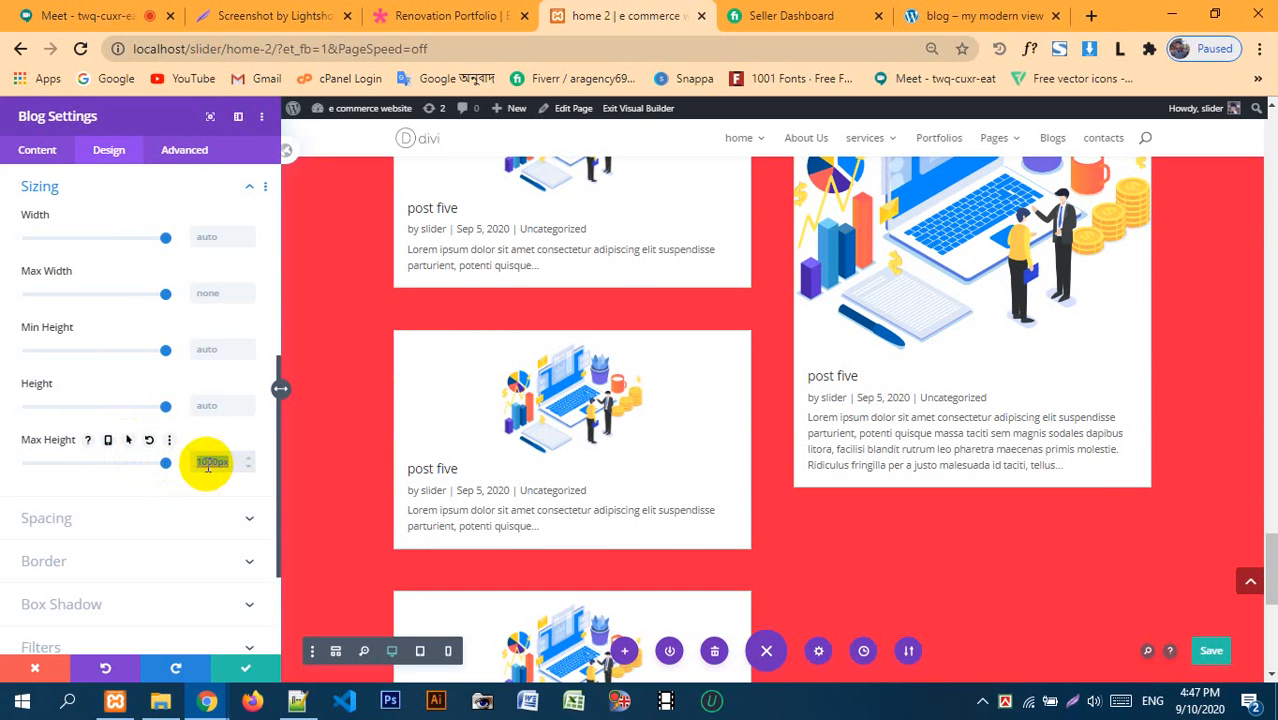
pyautogui.press('BackSpace')
pyautogui.moveTo(157, 411); pyautogui.dragTo(185, 416)
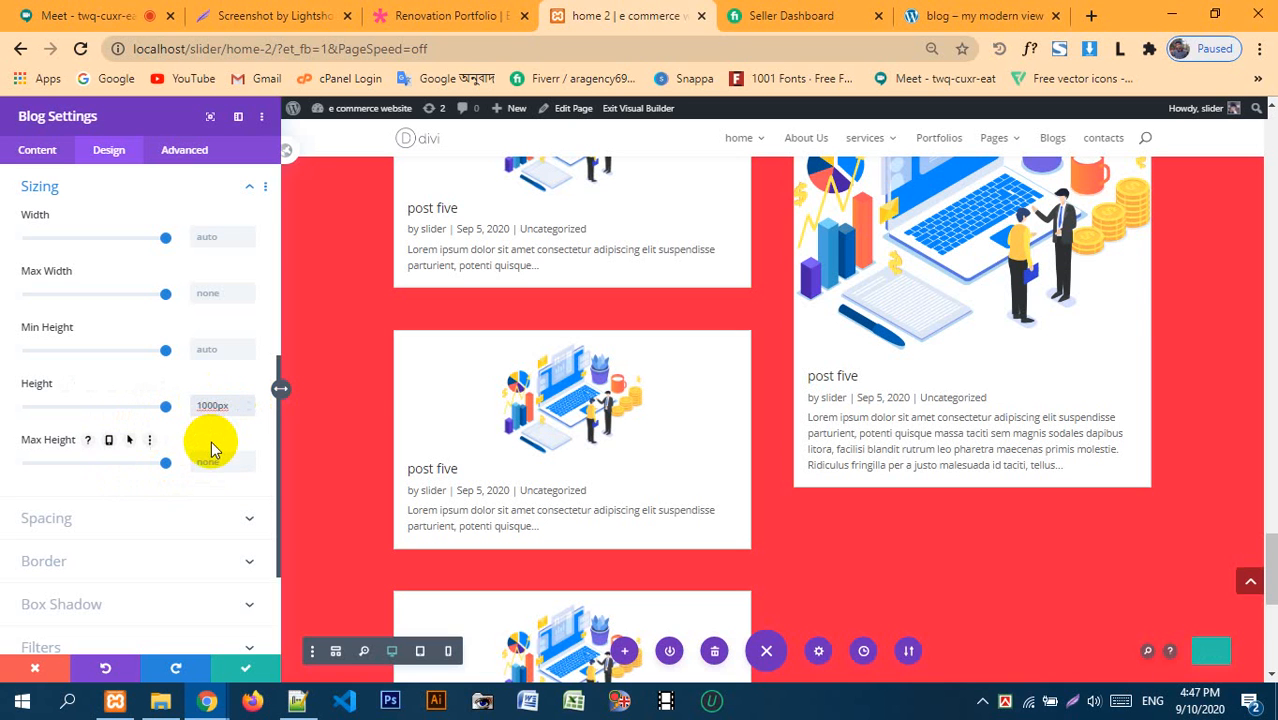
pyautogui.press('BackSpace')
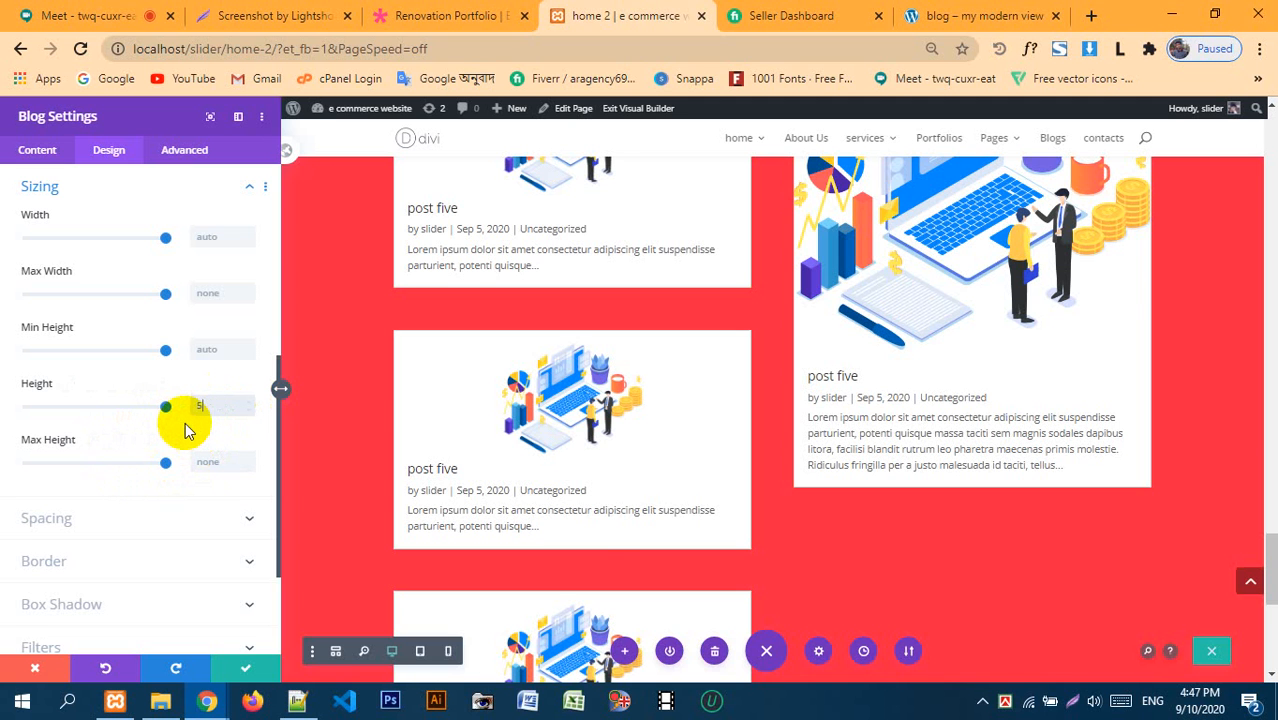
pyautogui.press('Return')
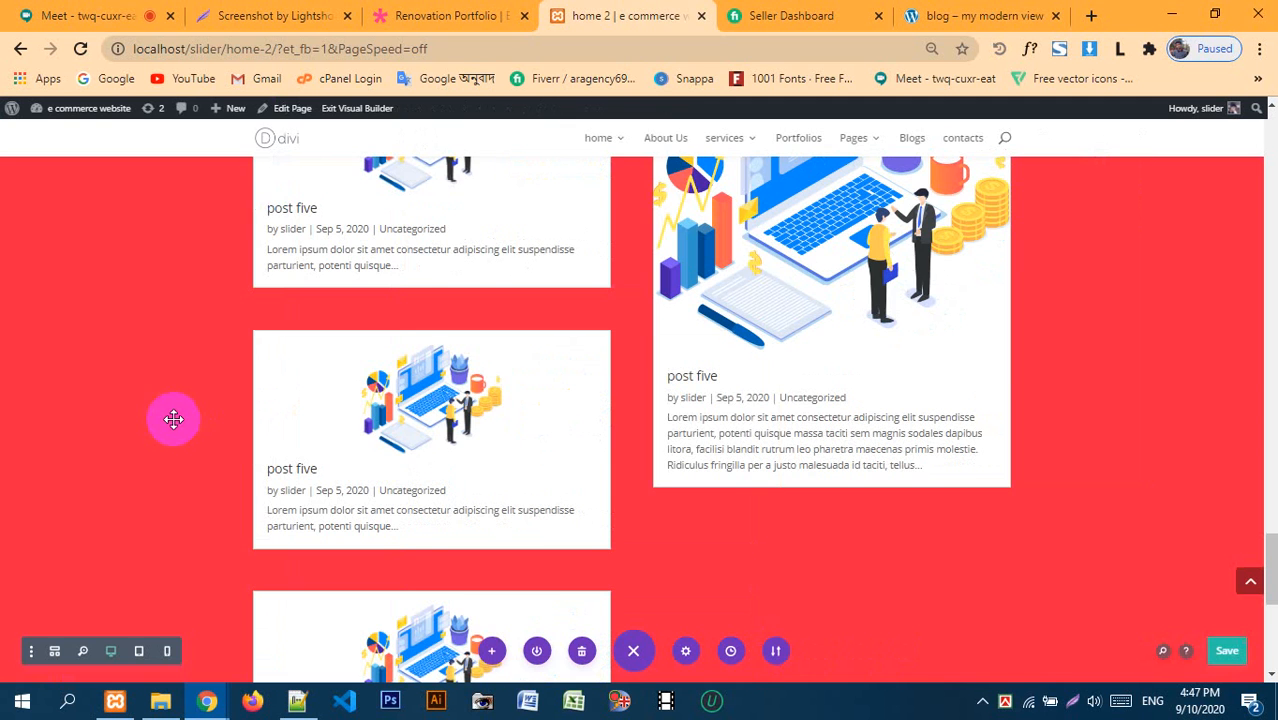
pyautogui.scroll(3, 934, 417)
pyautogui.scroll(-1, 928, 408)
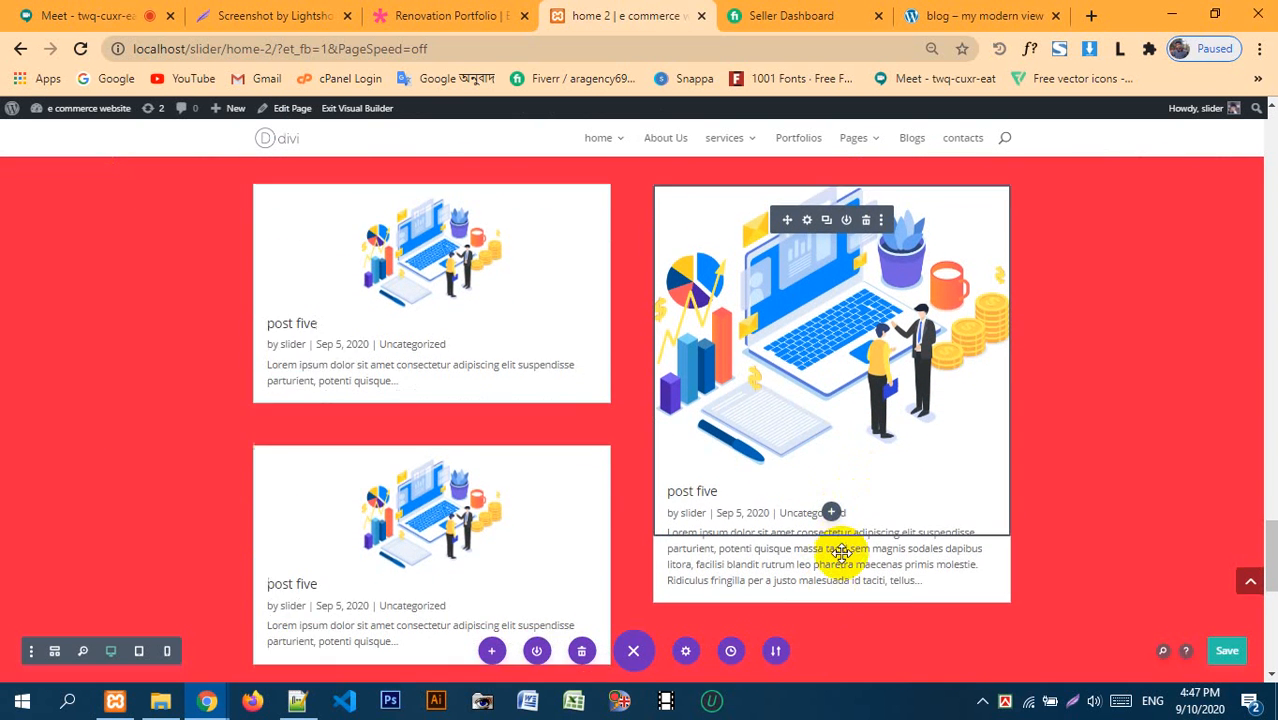
pyautogui.scroll(-2, 835, 545)
pyautogui.scroll(2, 791, 373)
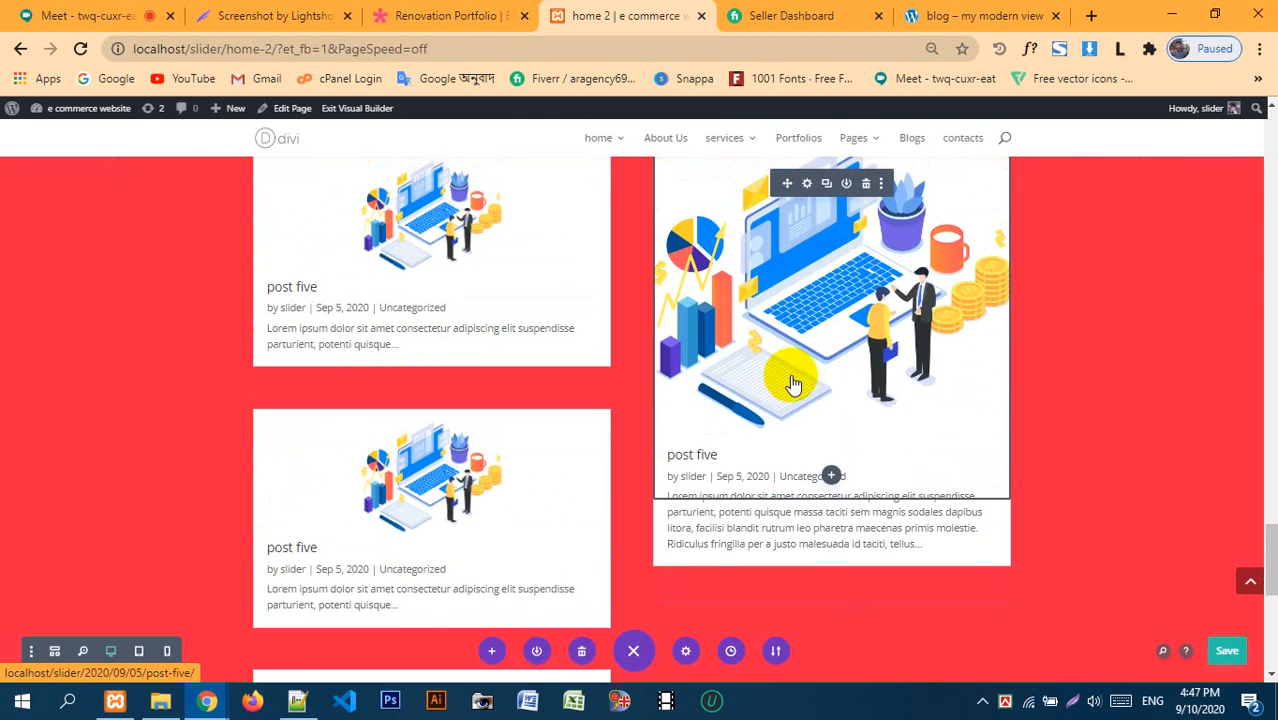
# - Reopen the right card's Sizing options, clear the fixed 500px height, and save
pyautogui.click(810, 248)
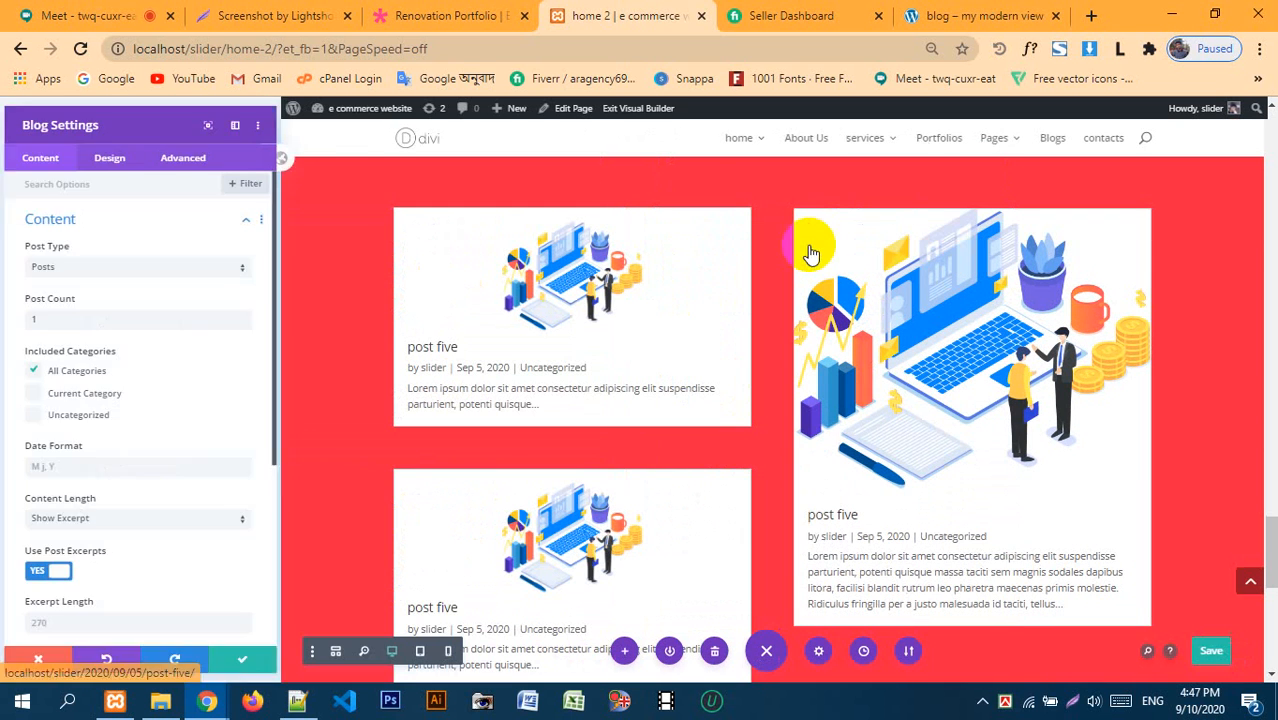
pyautogui.click(112, 152)
pyautogui.scroll(-3, 80, 237)
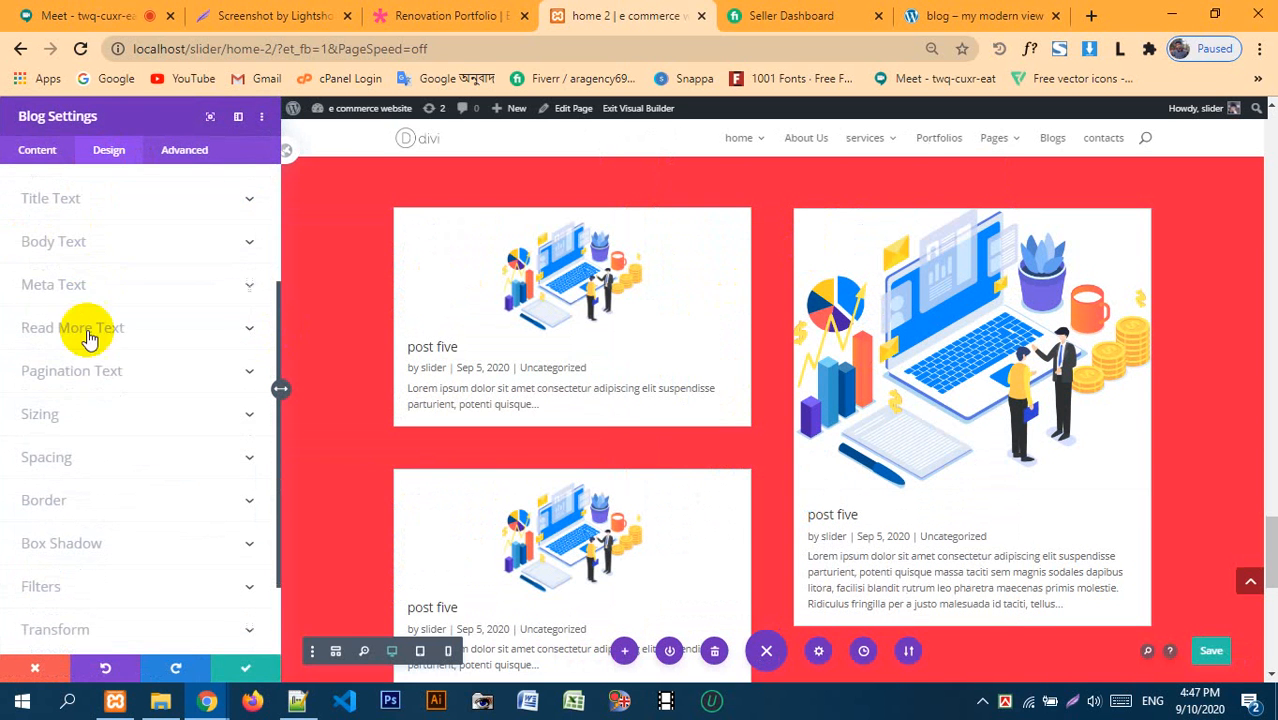
pyautogui.click(58, 457)
pyautogui.scroll(3, 92, 460)
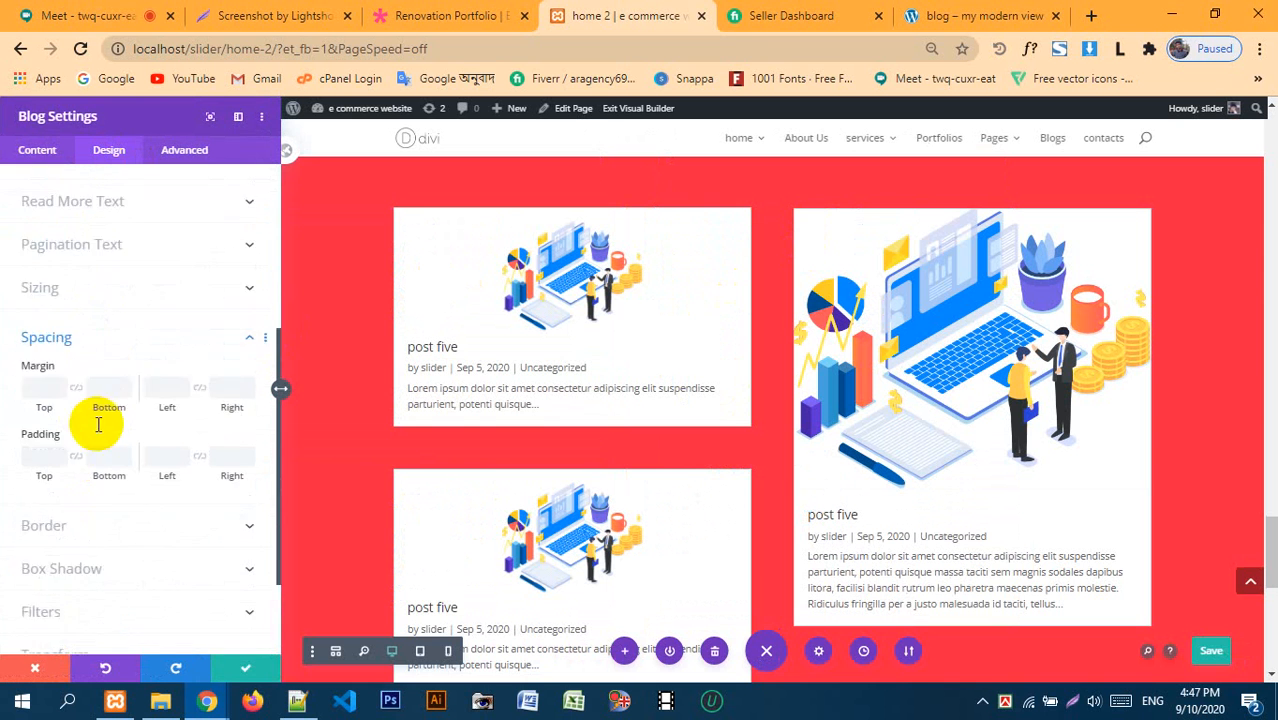
pyautogui.click(95, 352)
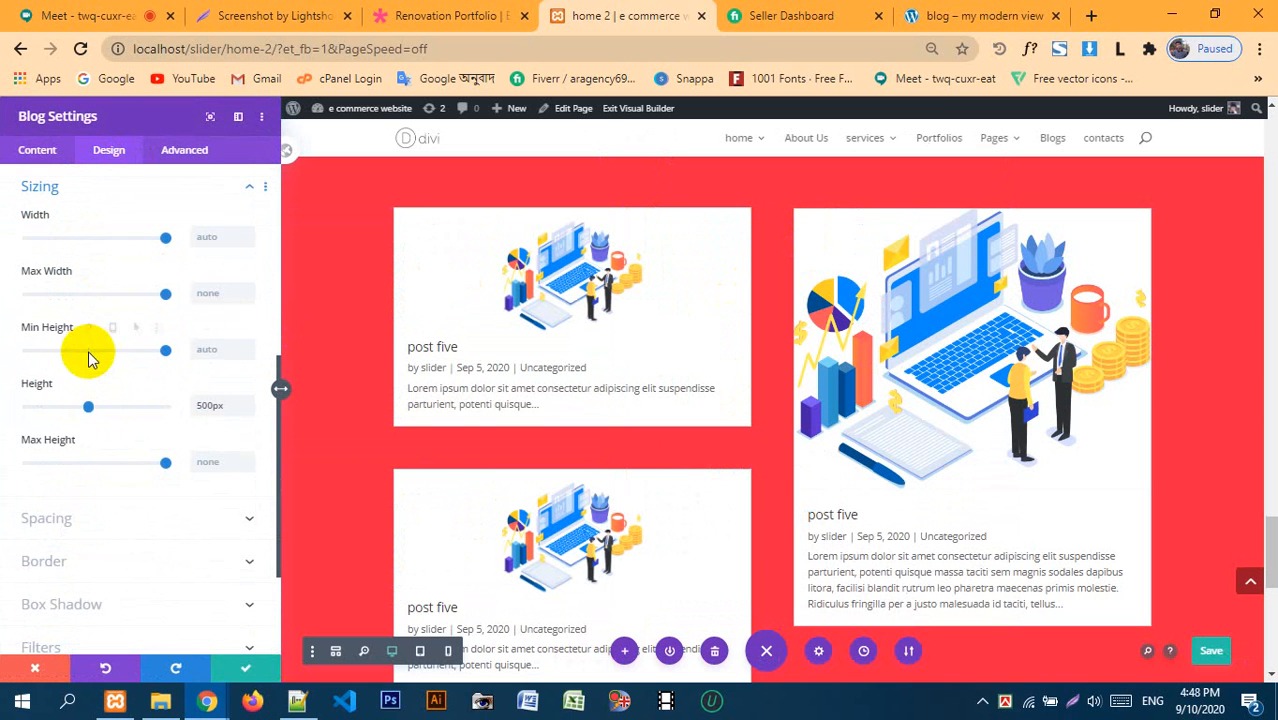
pyautogui.click(210, 405)
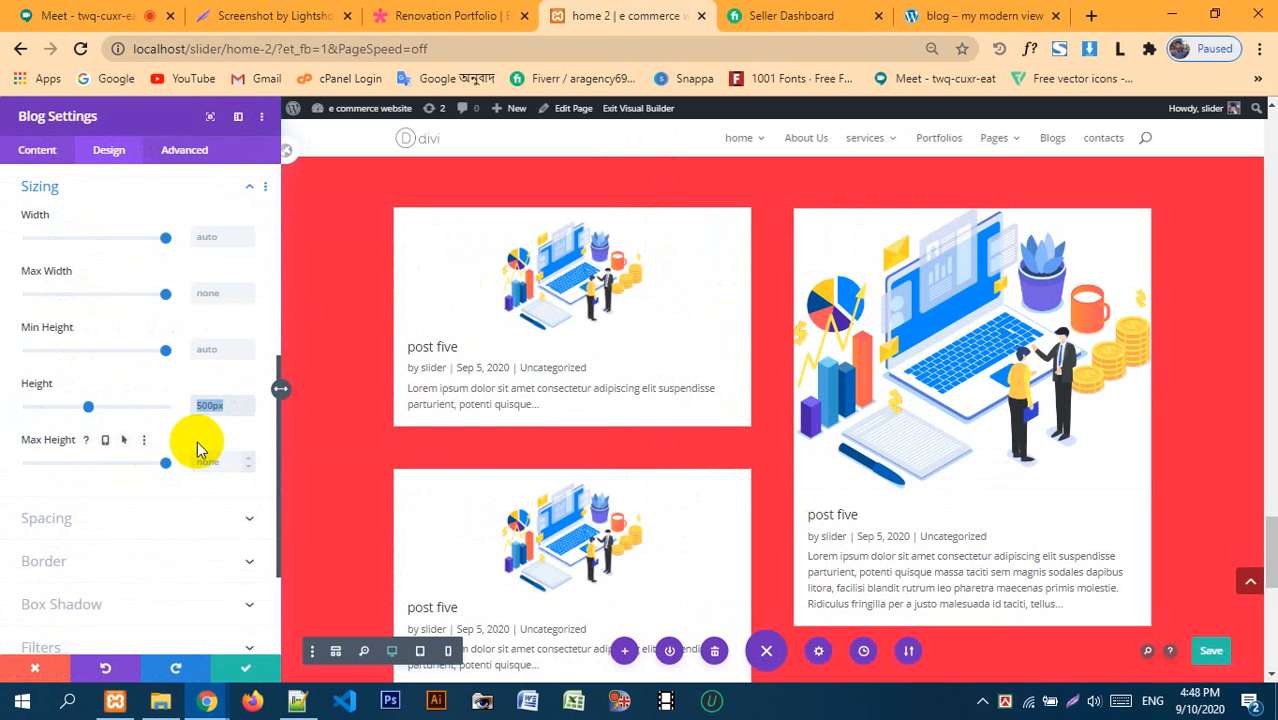
pyautogui.press('BackSpace')
pyautogui.scroll(1, 948, 368)
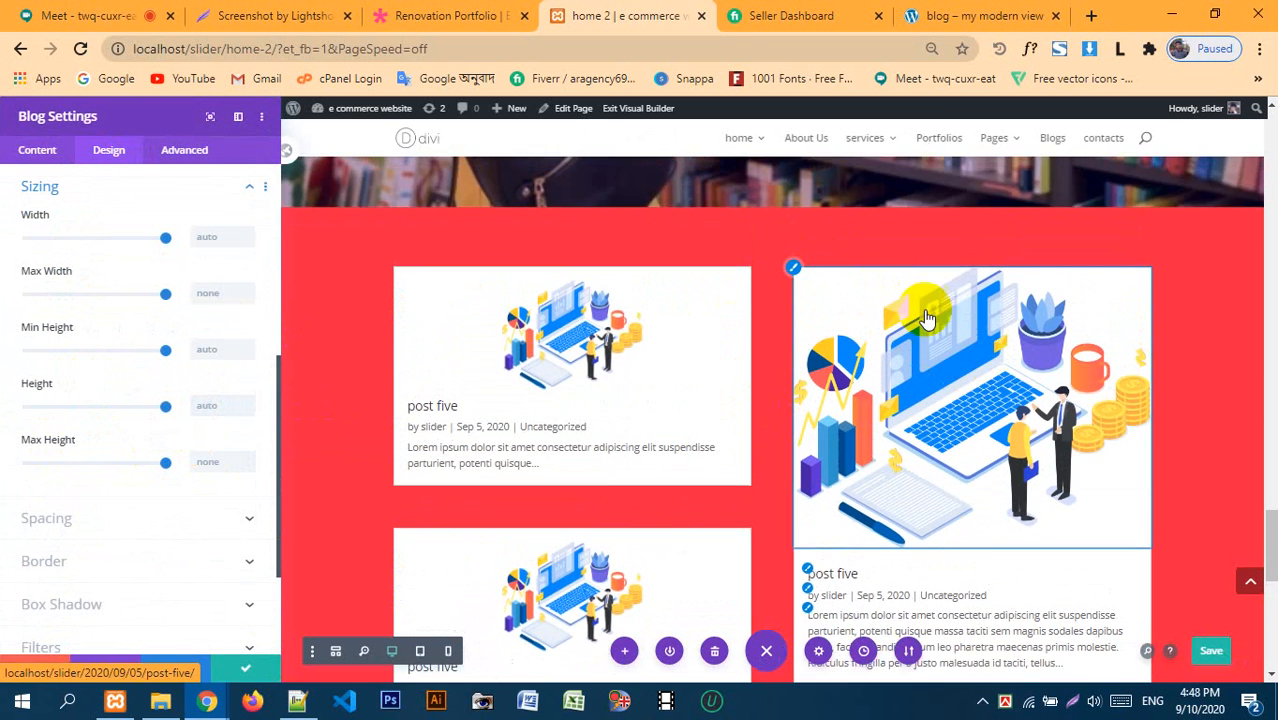
pyautogui.click(265, 677)
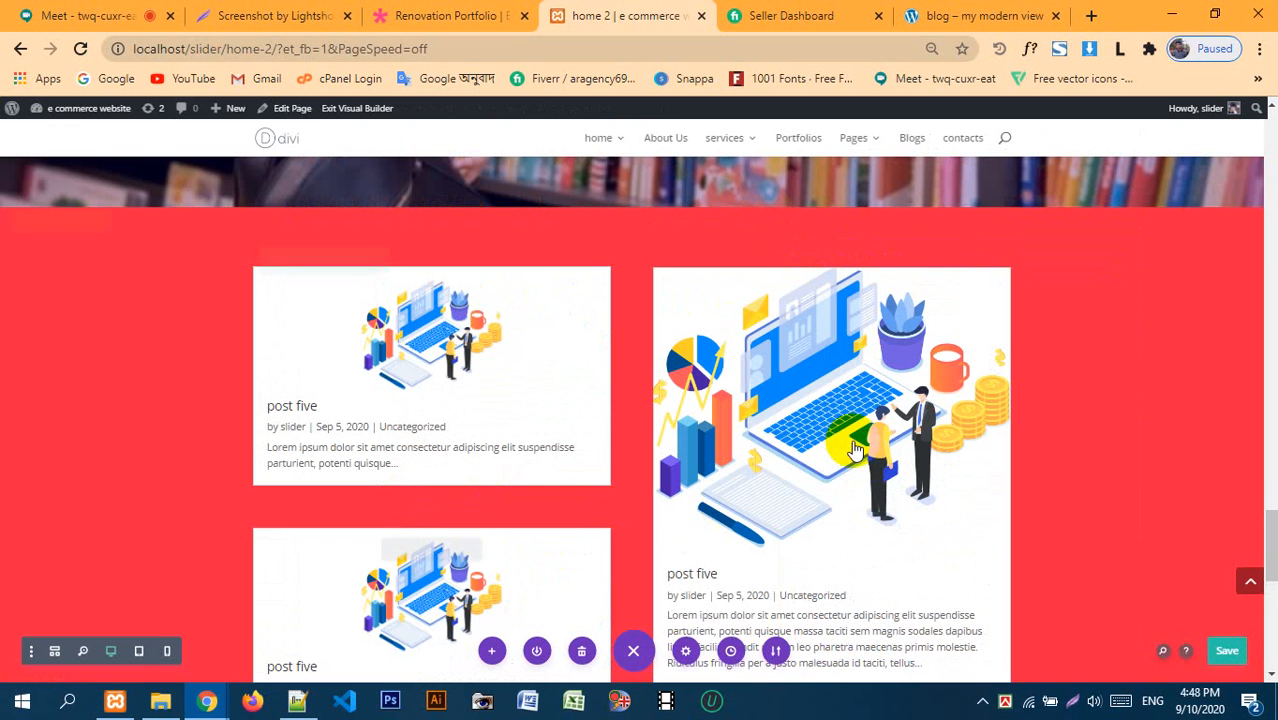
# - Set the right blog card's Excerpt Length to 300 and save
pyautogui.click(806, 304)
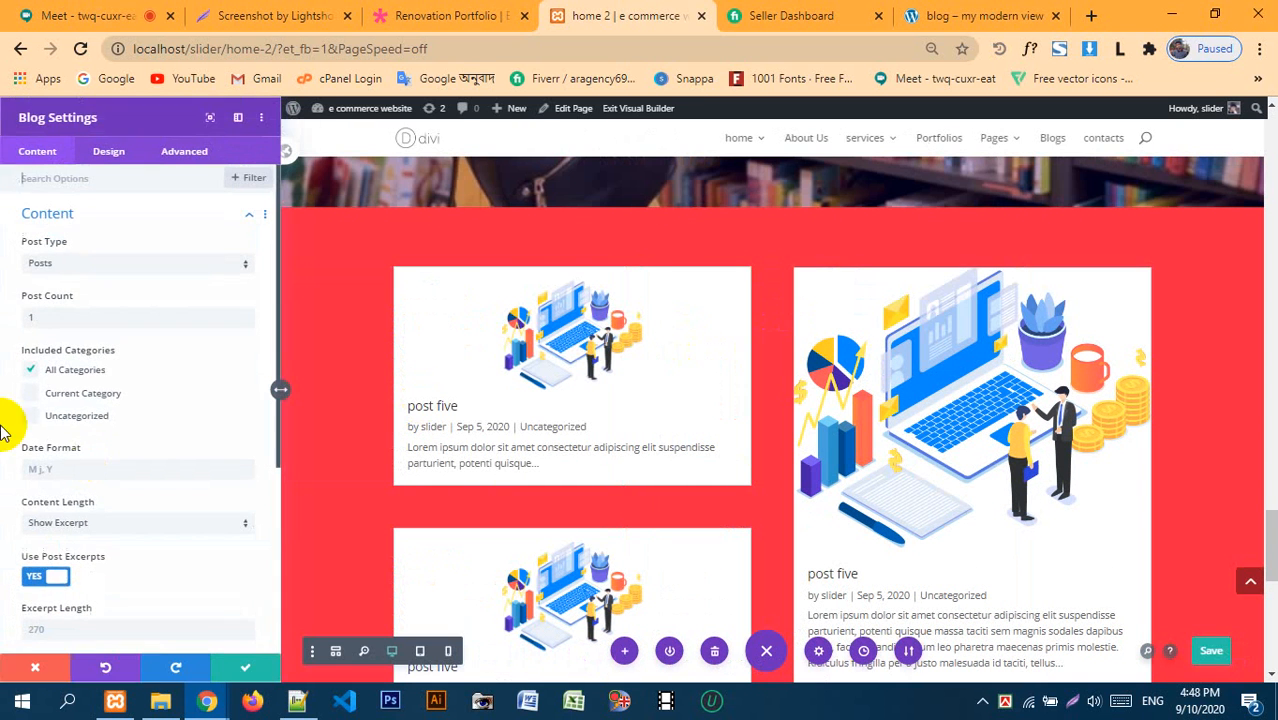
pyautogui.click(73, 220)
pyautogui.click(74, 218)
pyautogui.click(75, 216)
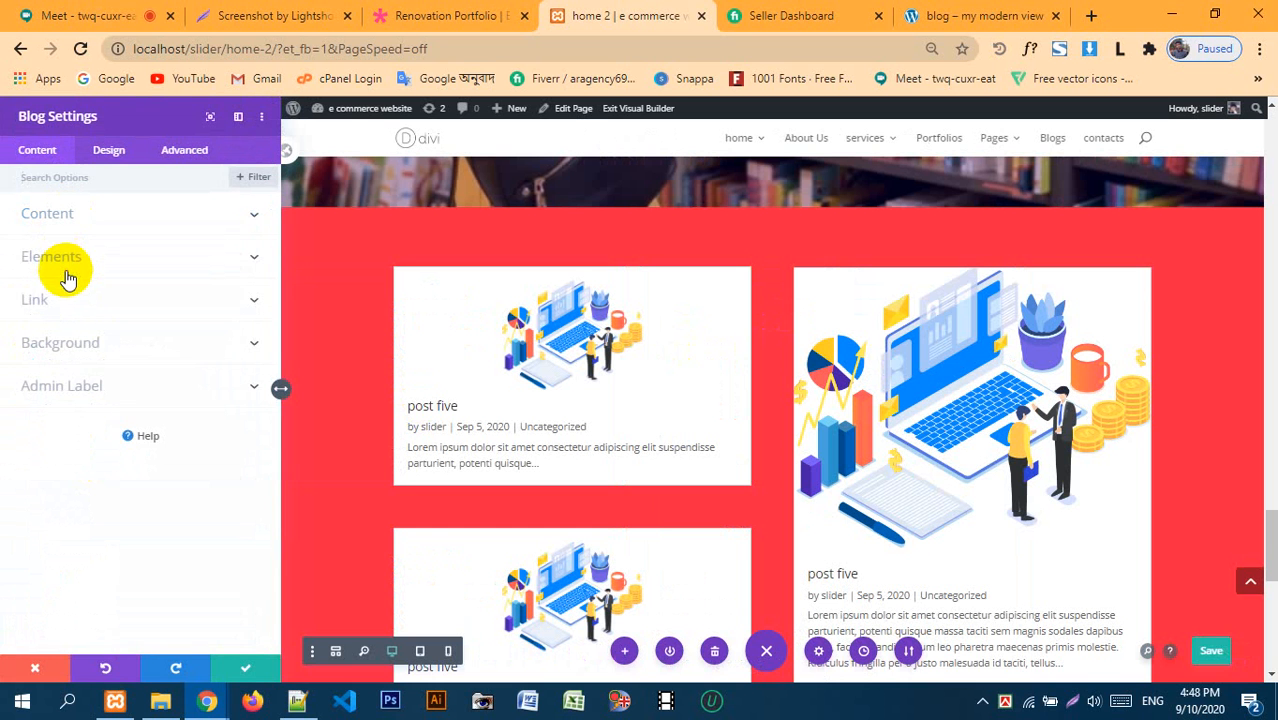
pyautogui.click(65, 260)
pyautogui.scroll(-3, 50, 394)
pyautogui.scroll(3, 57, 397)
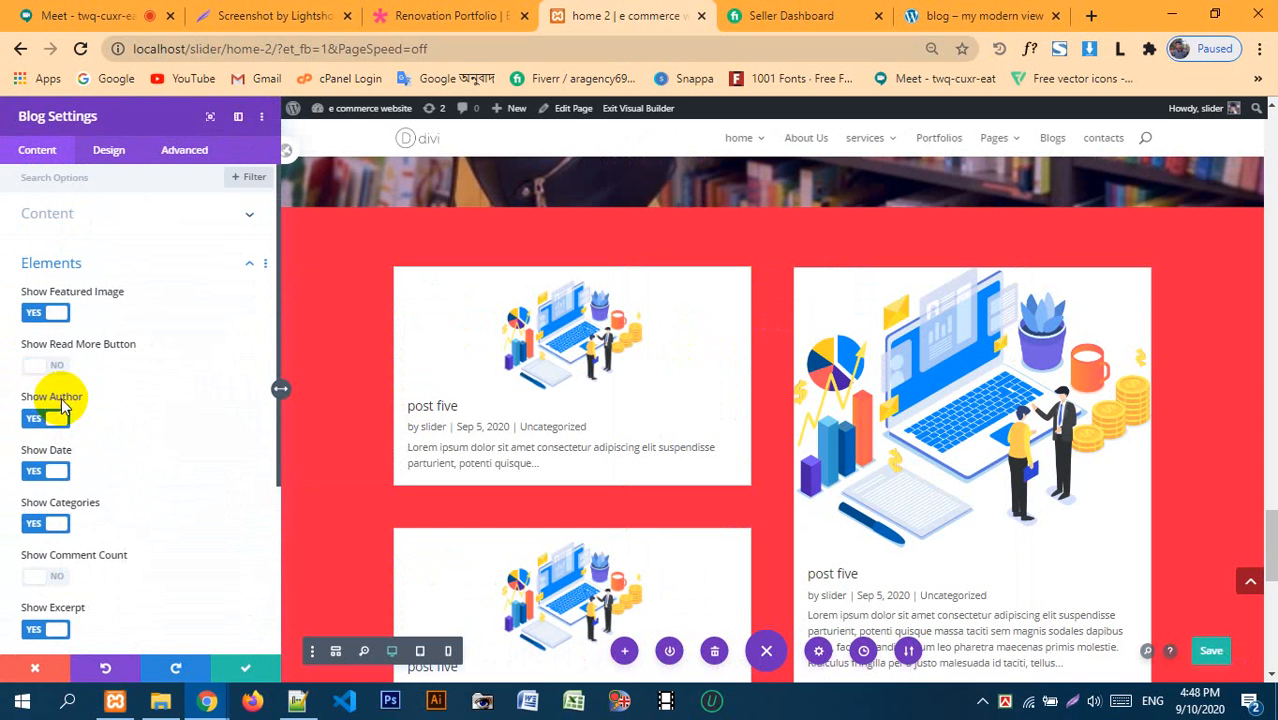
pyautogui.scroll(-5, 85, 330)
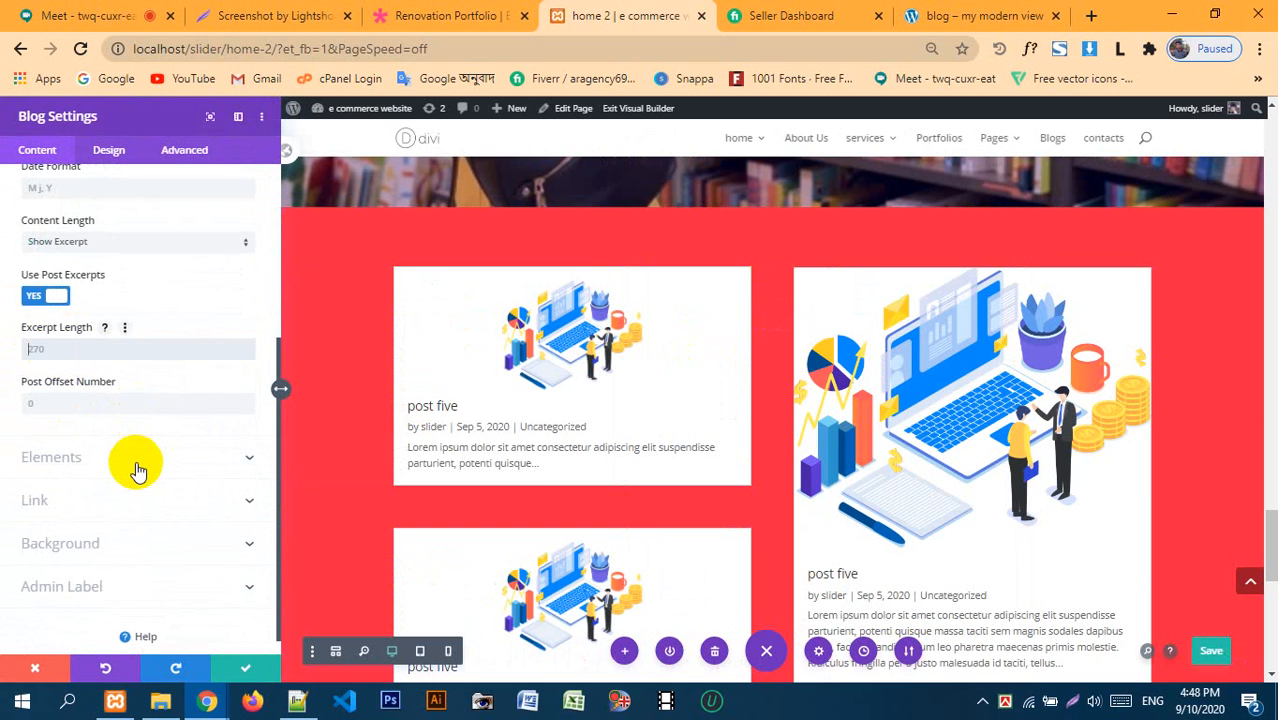
pyautogui.write('300')
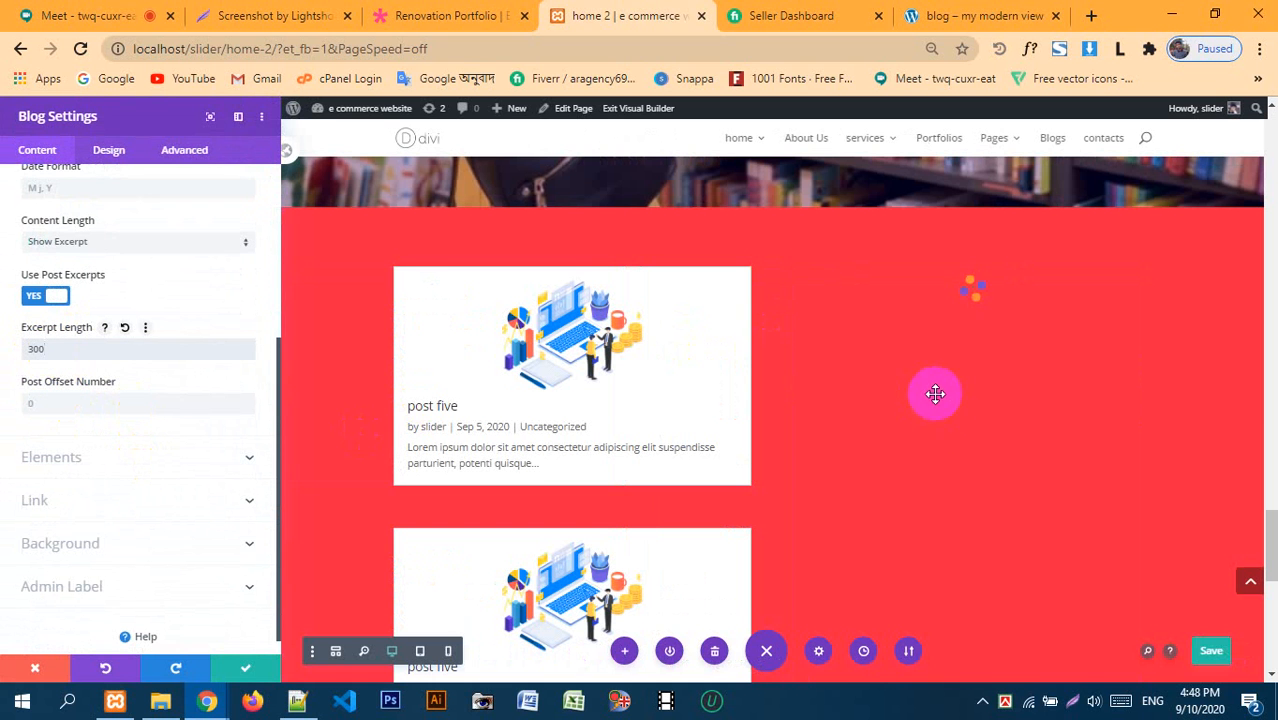
pyautogui.scroll(-4, 913, 456)
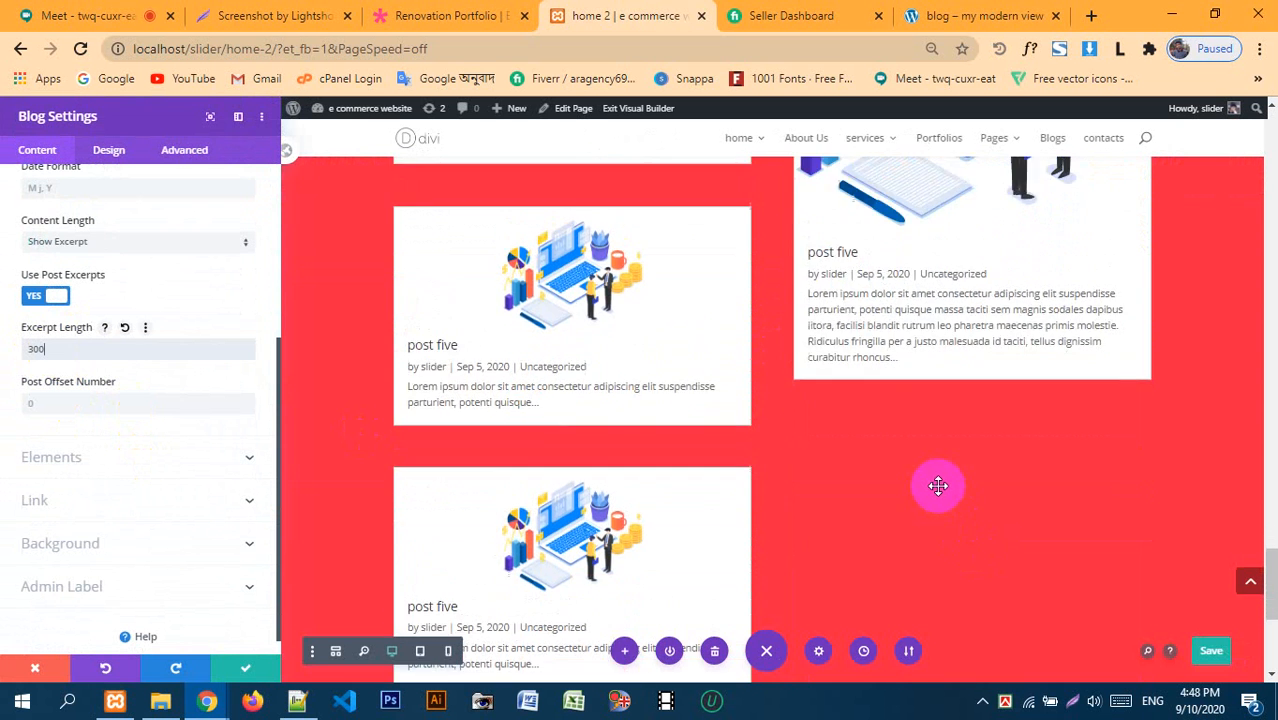
pyautogui.scroll(2, 940, 460)
pyautogui.click(244, 668)
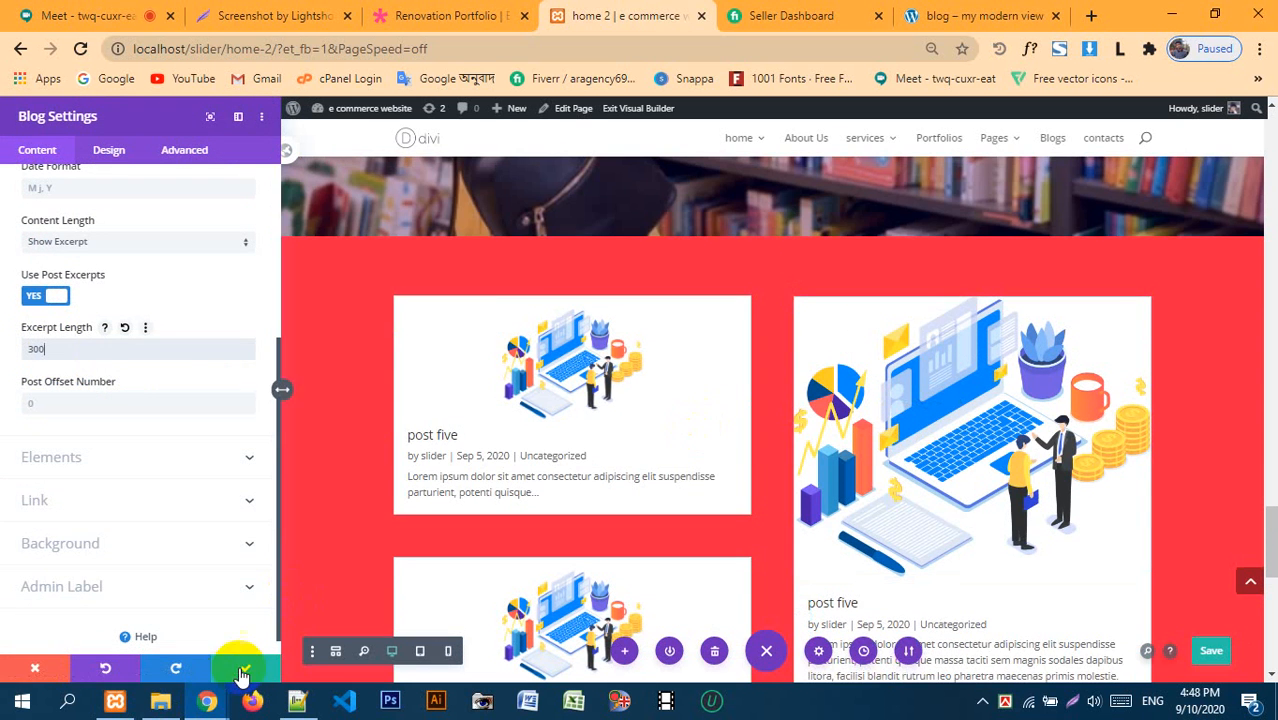
pyautogui.scroll(-3, 845, 457)
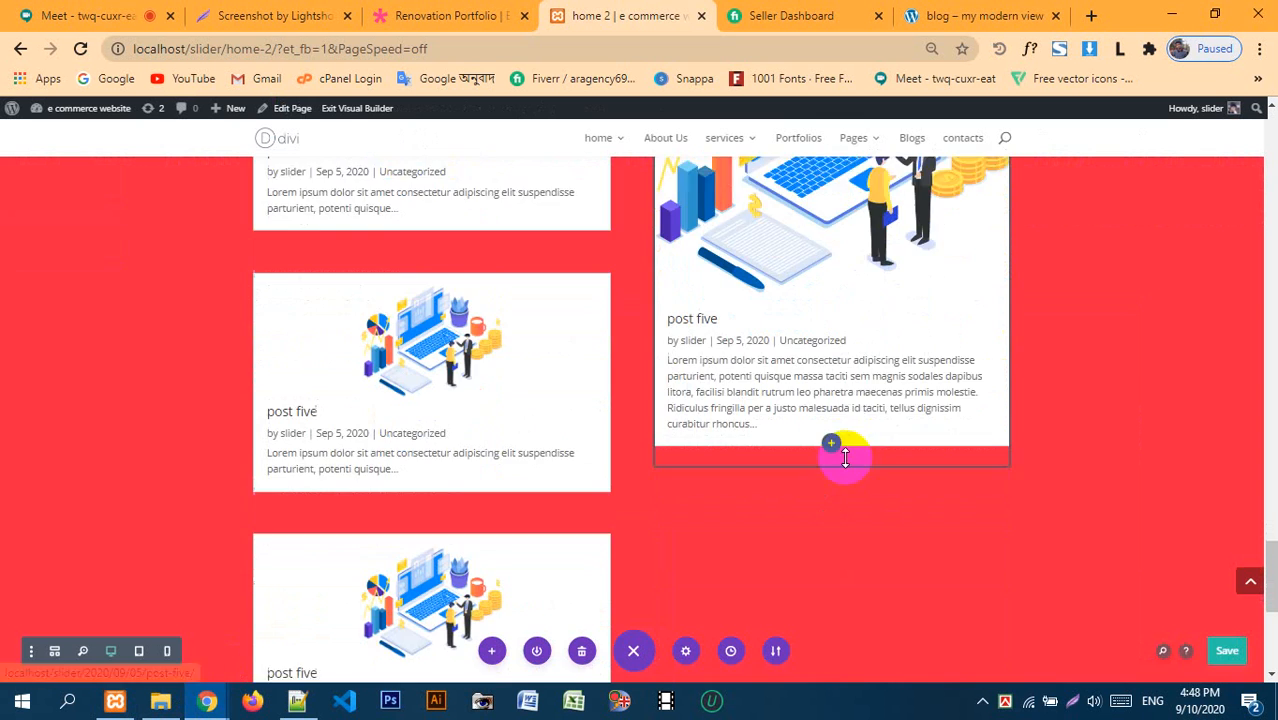
pyautogui.scroll(-2, 868, 512)
pyautogui.scroll(4, 878, 508)
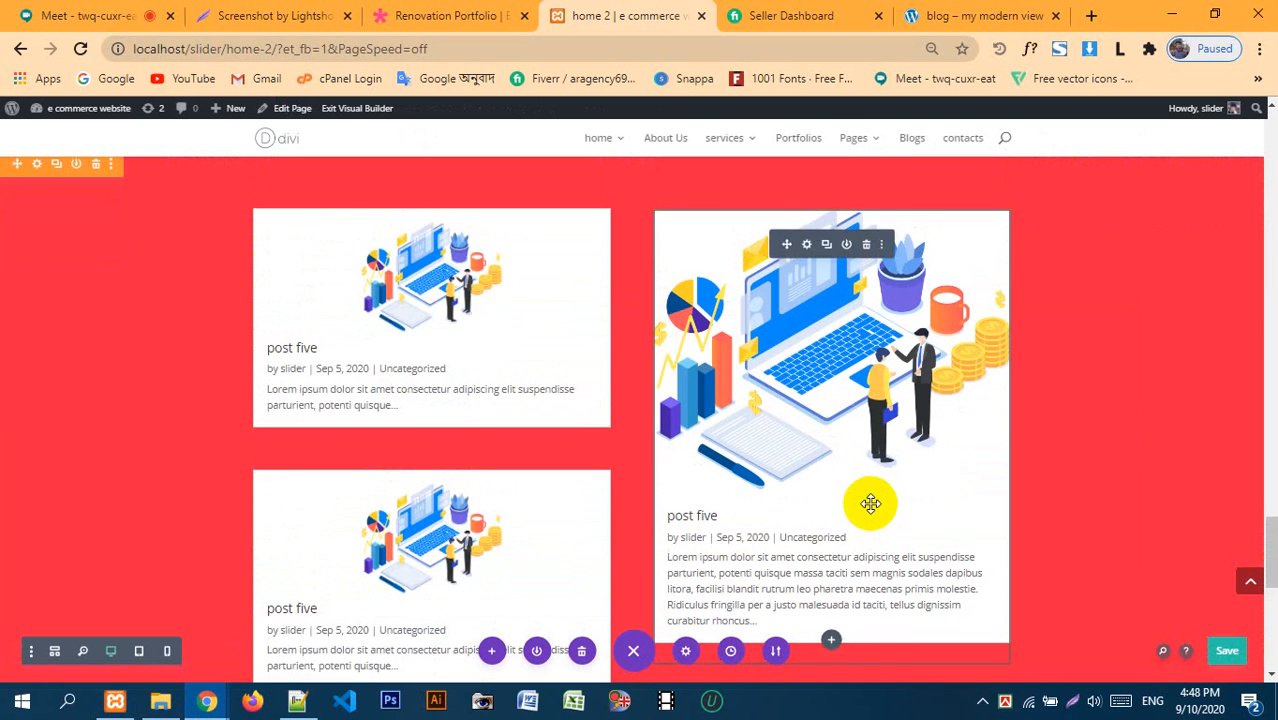
# - Change the Excerpt Length to 150 and save
pyautogui.click(807, 245)
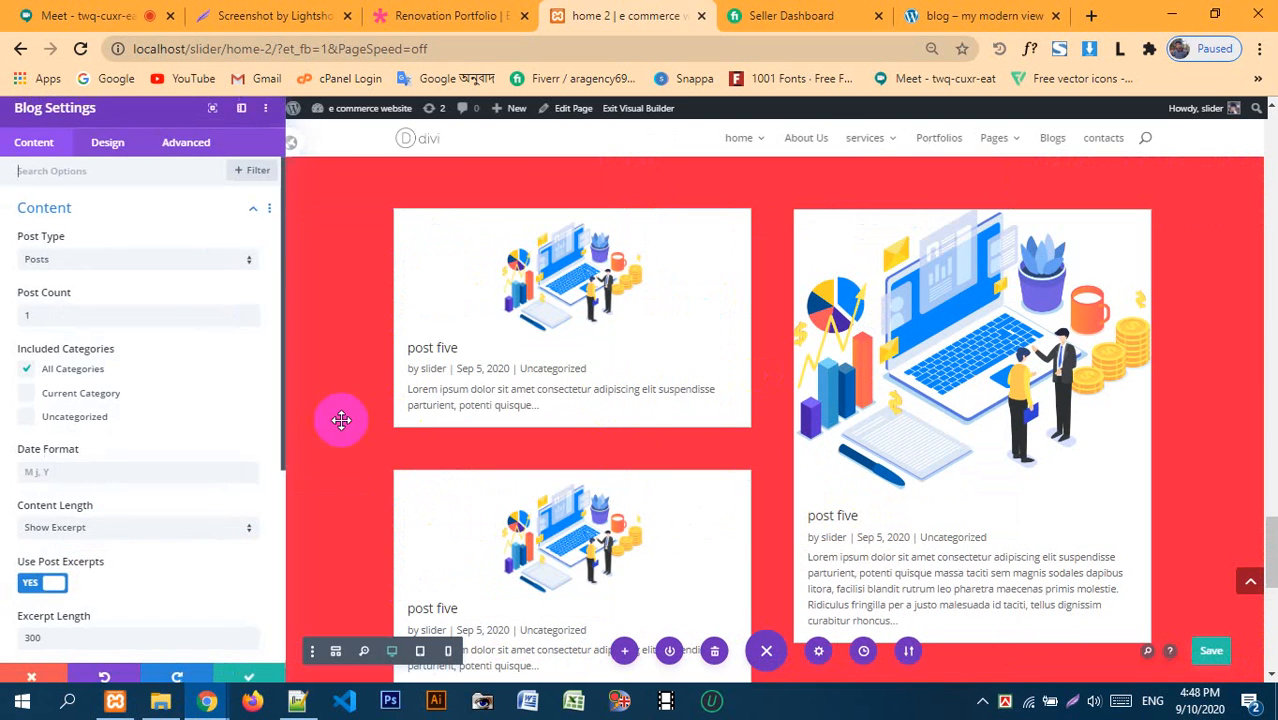
pyautogui.scroll(-1, 655, 388)
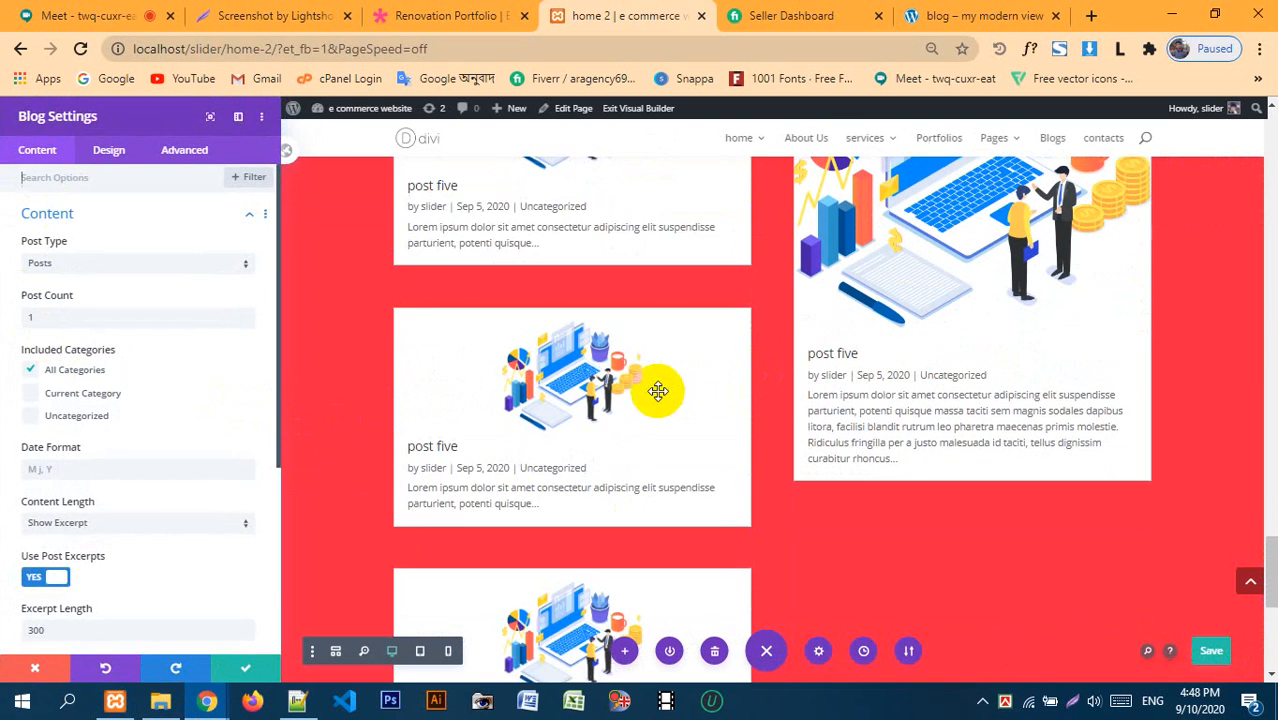
pyautogui.scroll(-2, 69, 487)
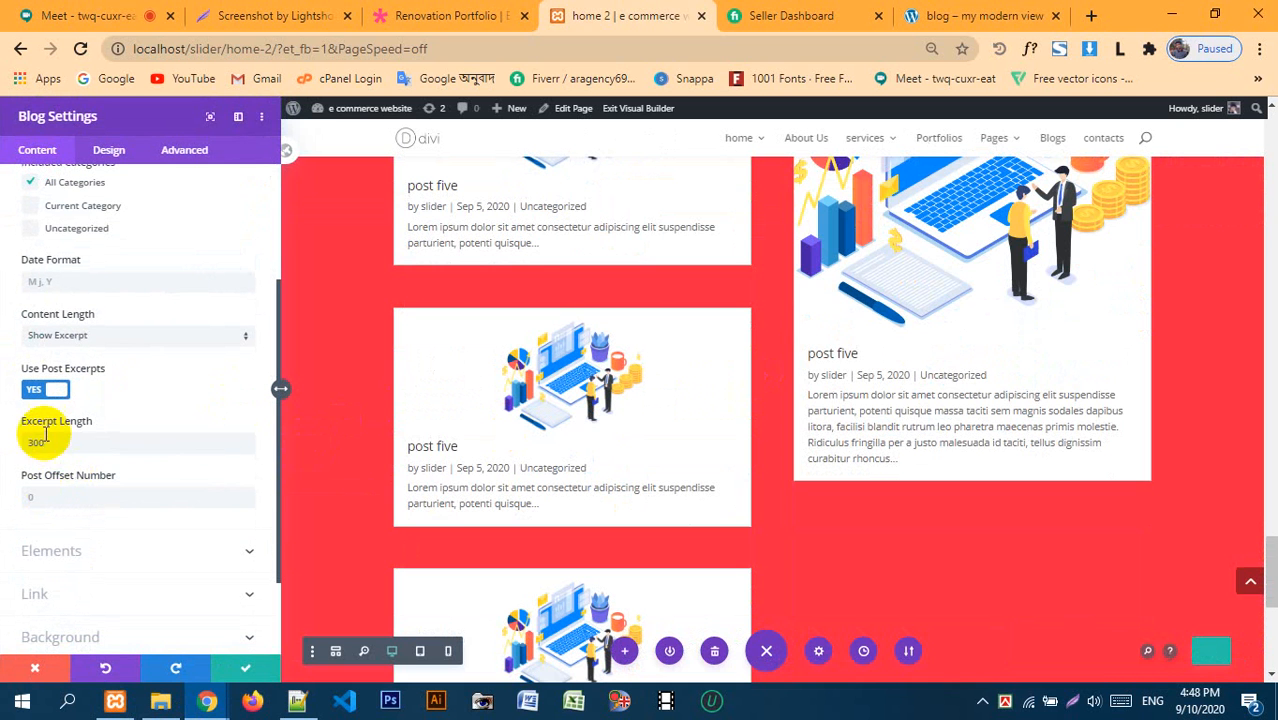
pyautogui.write('270')
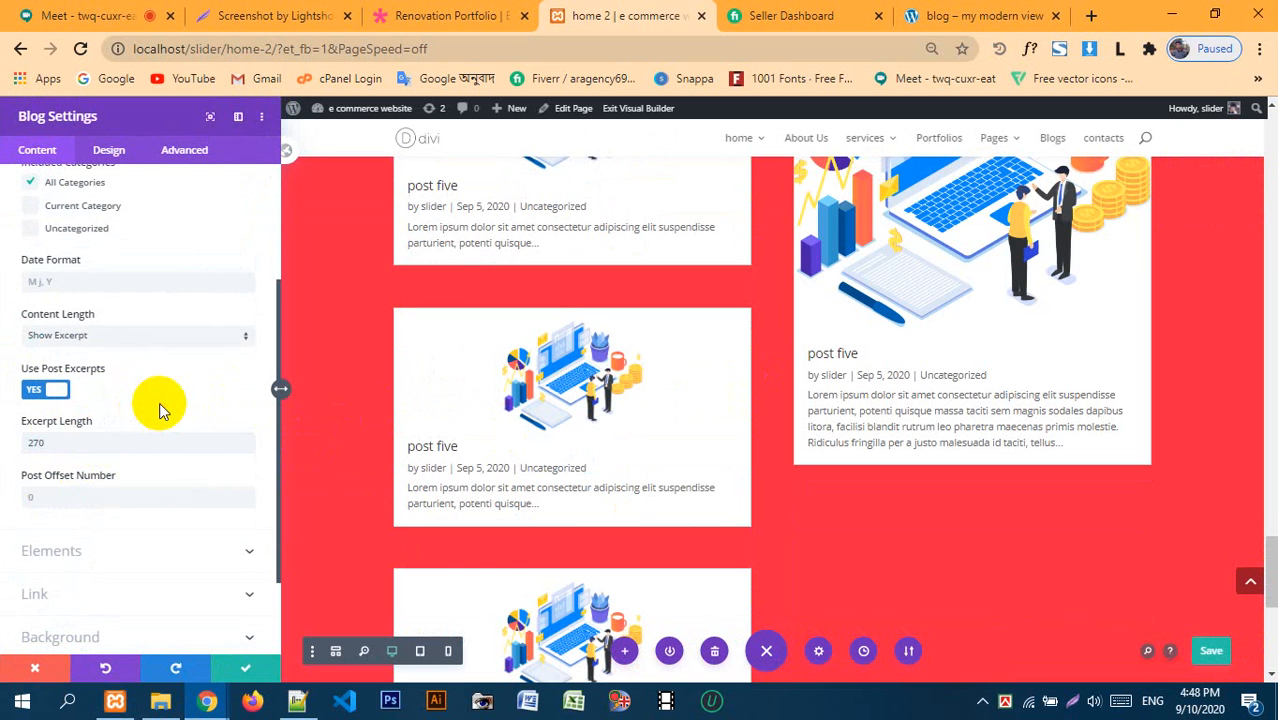
pyautogui.click(64, 443)
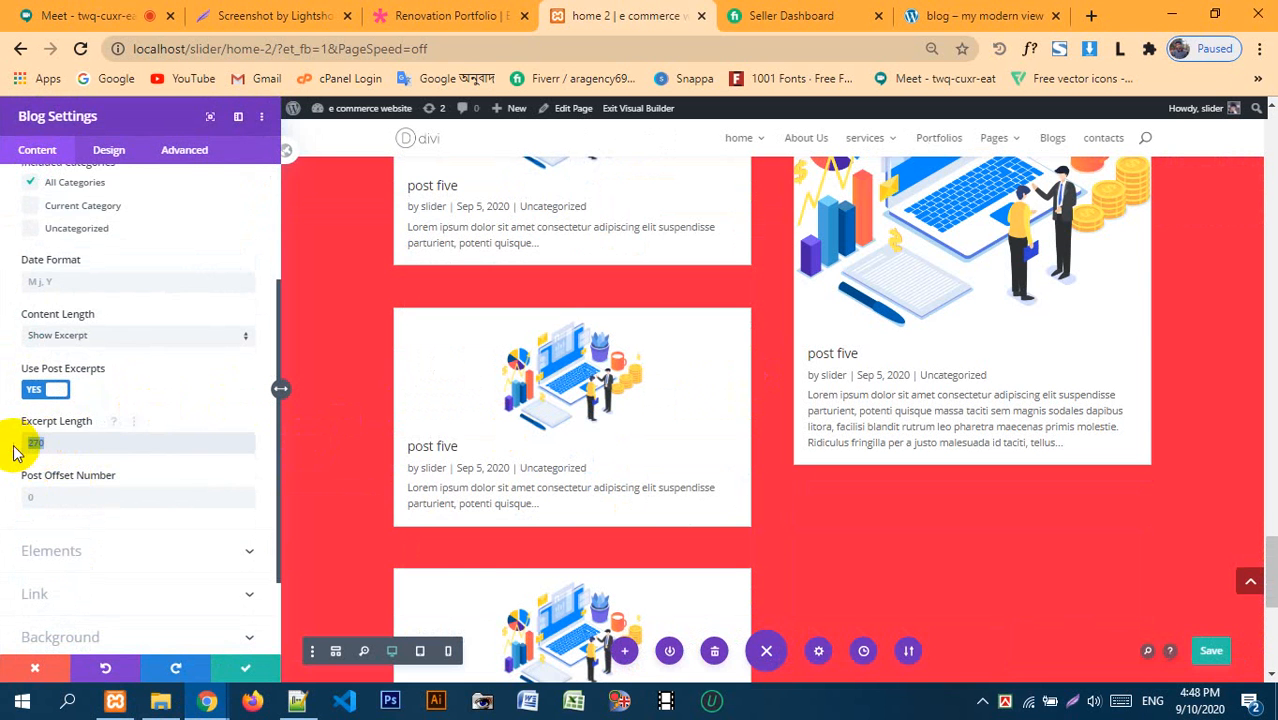
pyautogui.write('150')
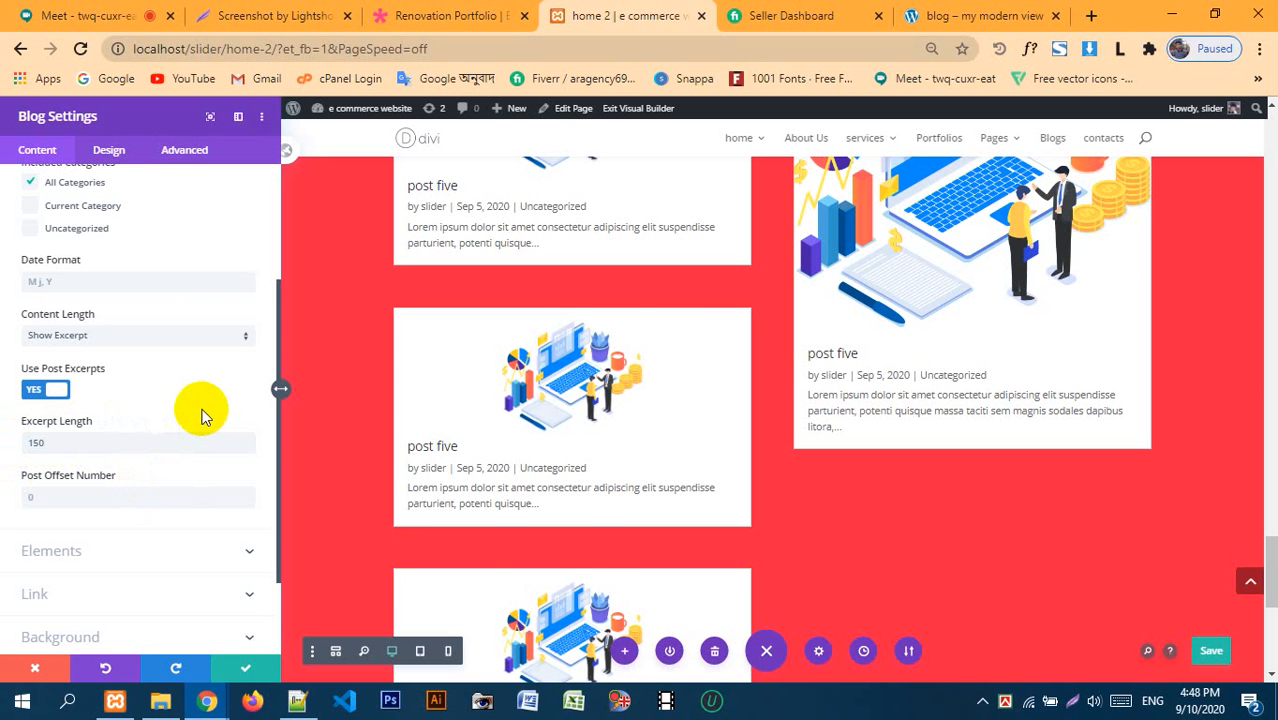
pyautogui.click(245, 667)
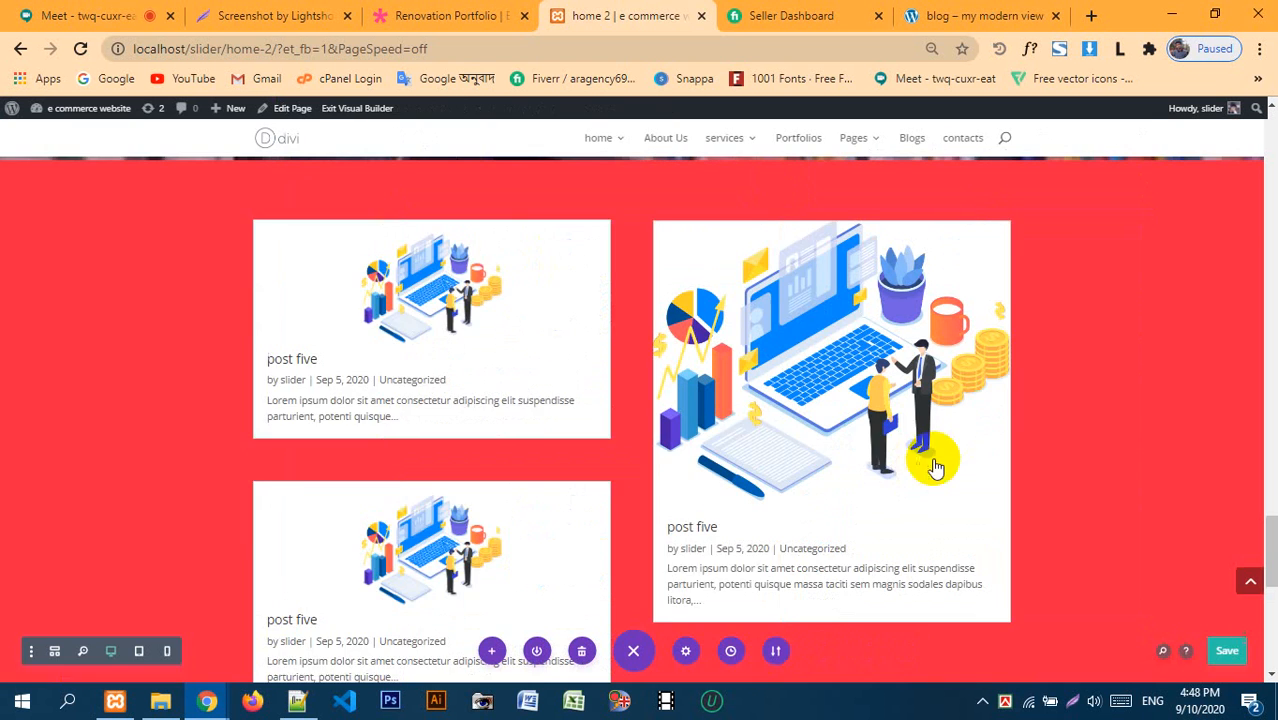
pyautogui.scroll(2, 935, 468)
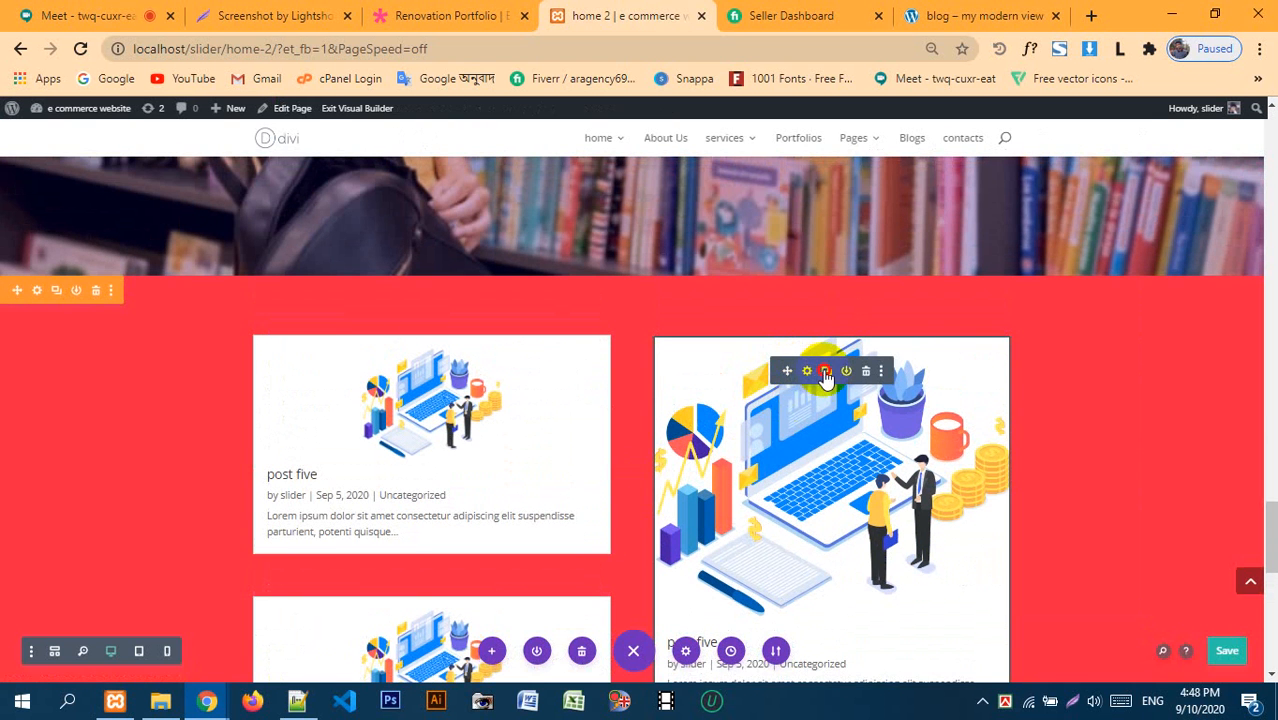
pyautogui.scroll(-5, 778, 441)
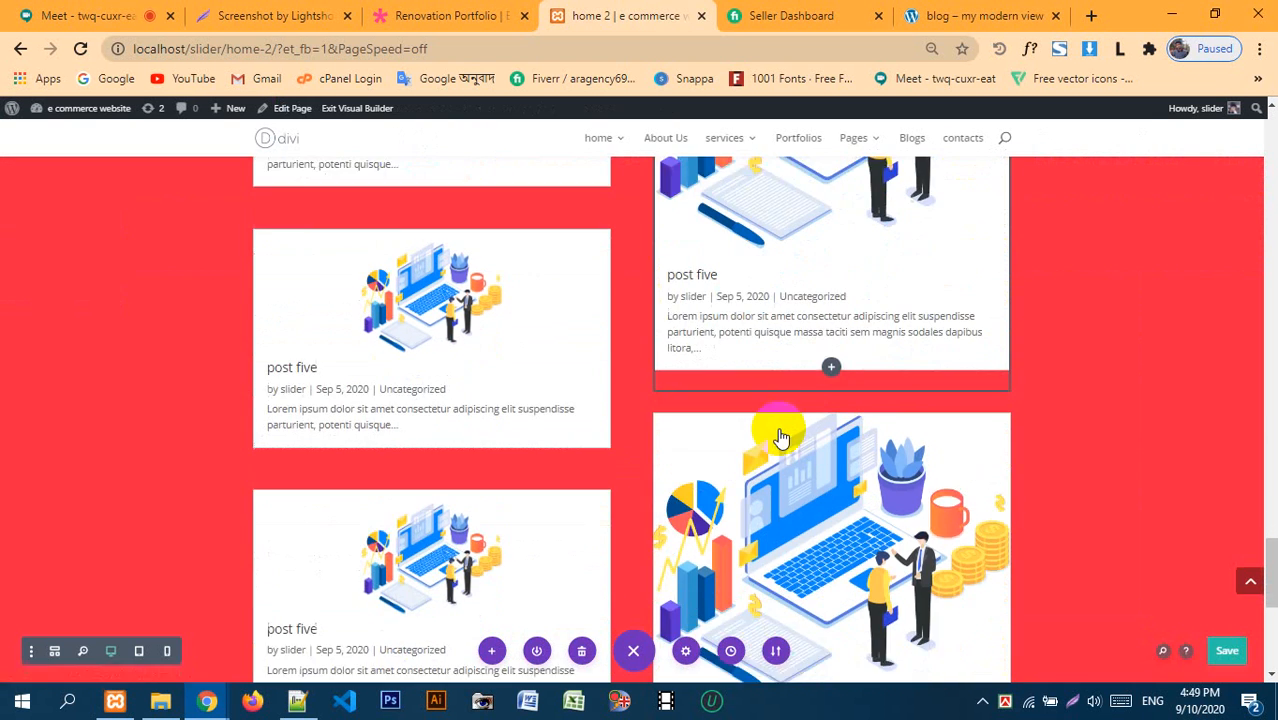
pyautogui.scroll(6, 511, 479)
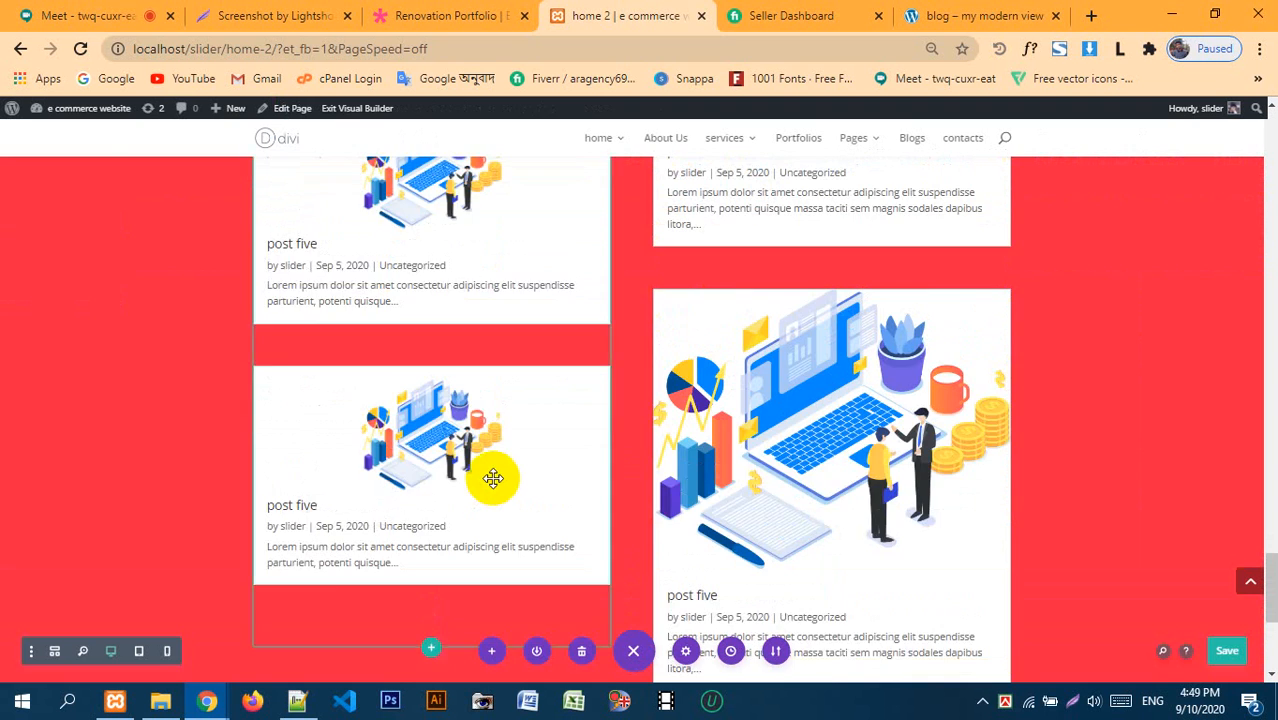
pyautogui.scroll(1, 678, 436)
pyautogui.scroll(-6, 650, 422)
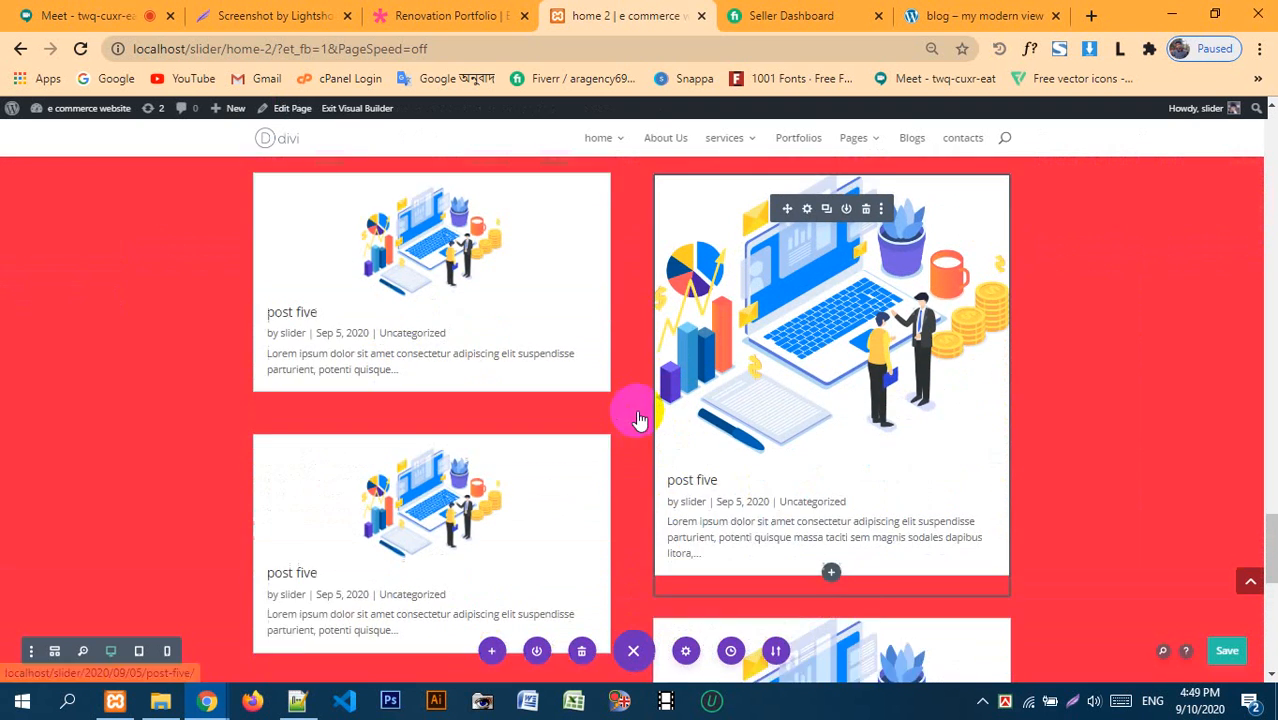
pyautogui.scroll(6, 111, 474)
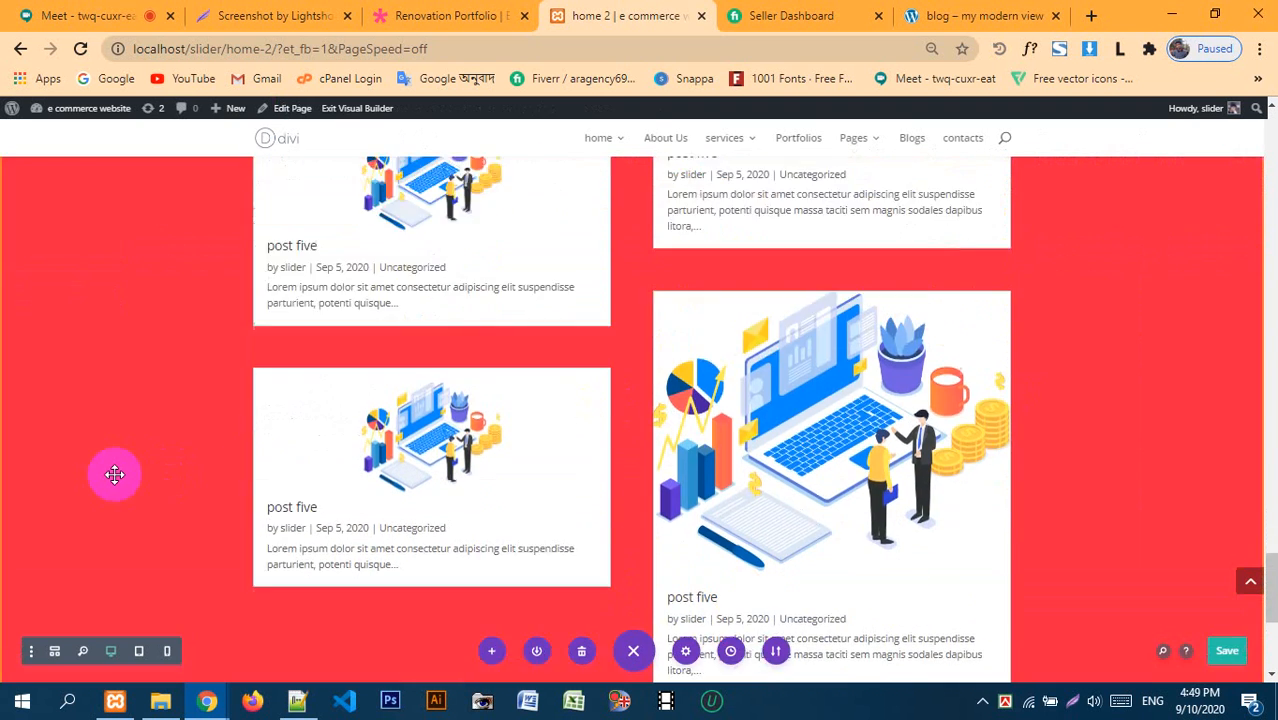
pyautogui.scroll(-2, 111, 474)
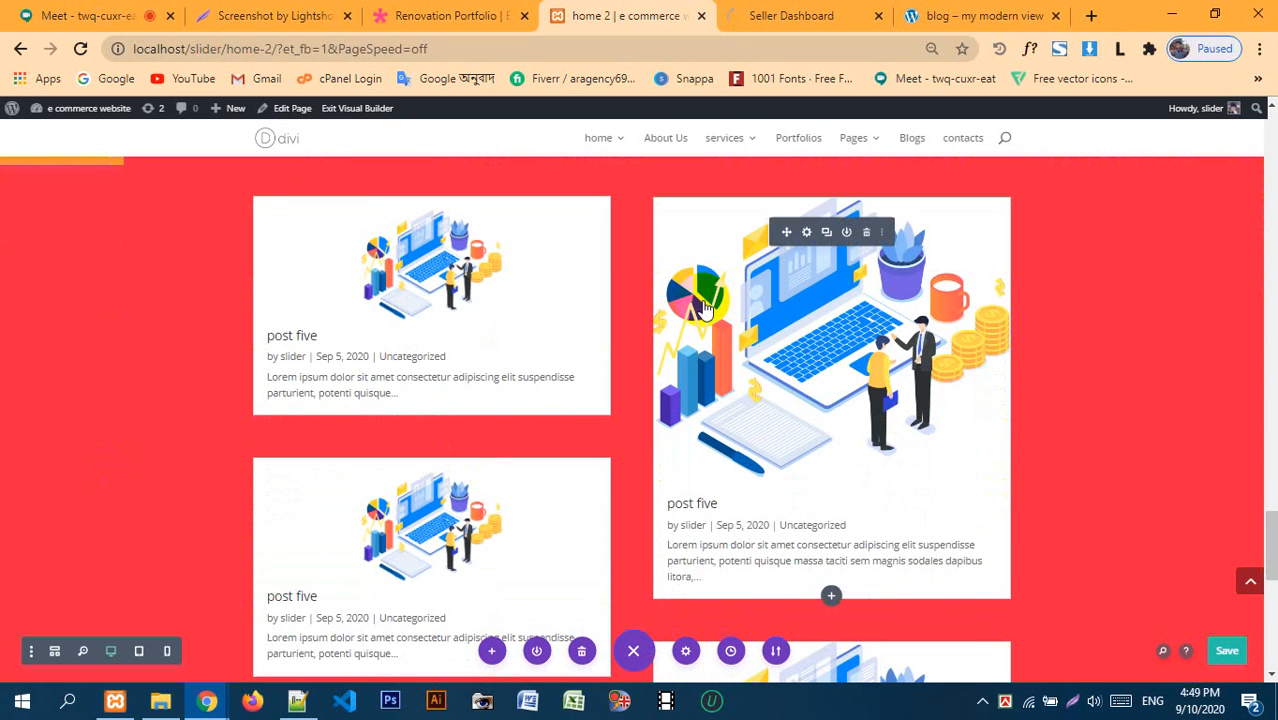
pyautogui.moveTo(405, 287)
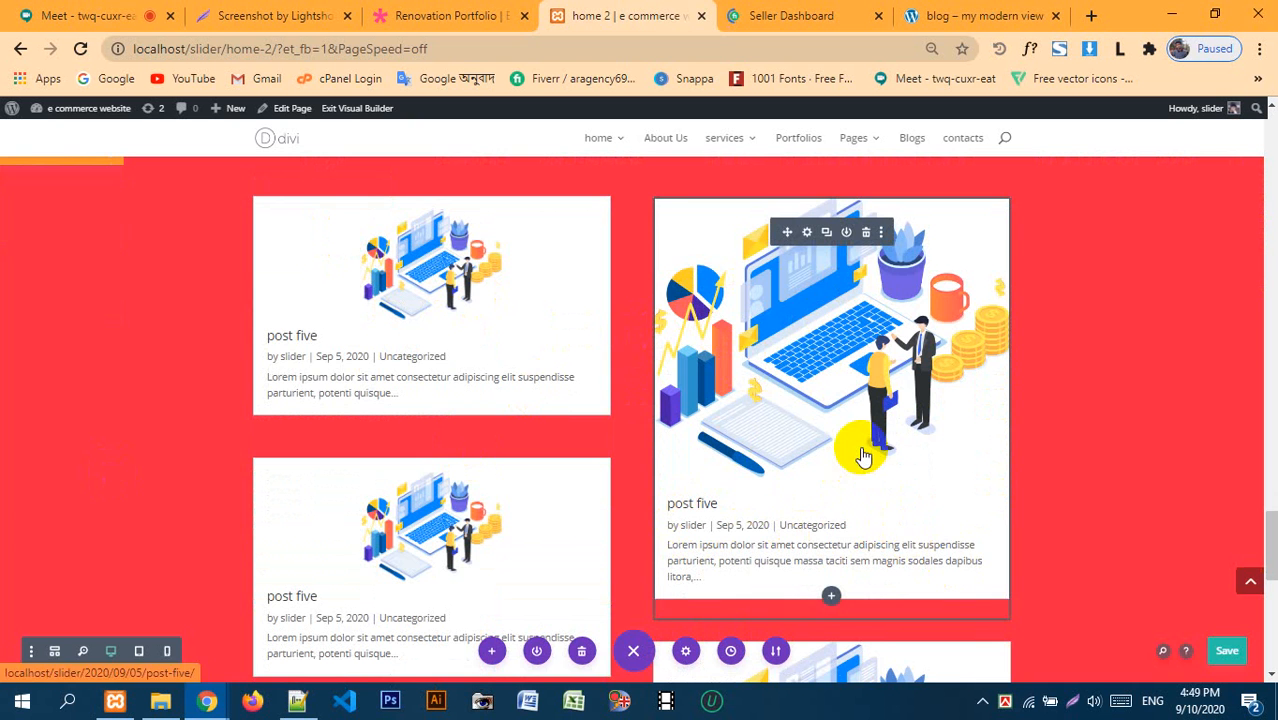
pyautogui.scroll(-2, 736, 466)
pyautogui.scroll(-4, 741, 489)
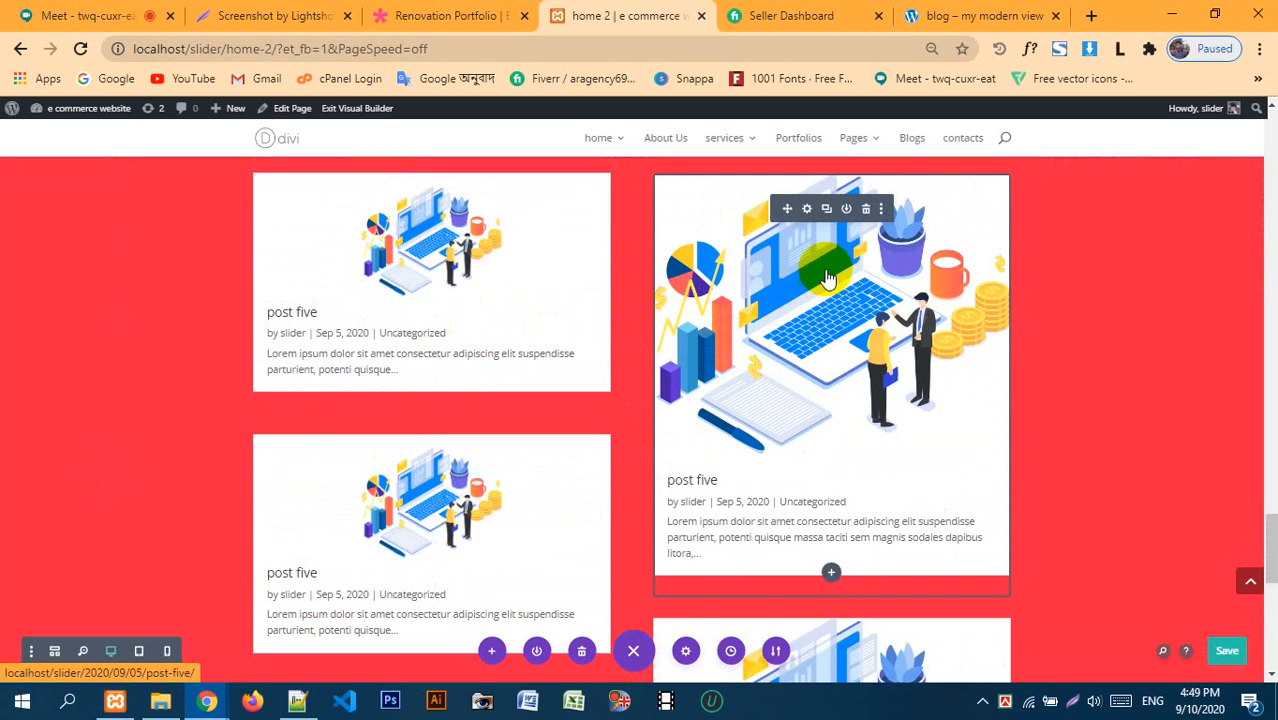
pyautogui.scroll(-3, 830, 270)
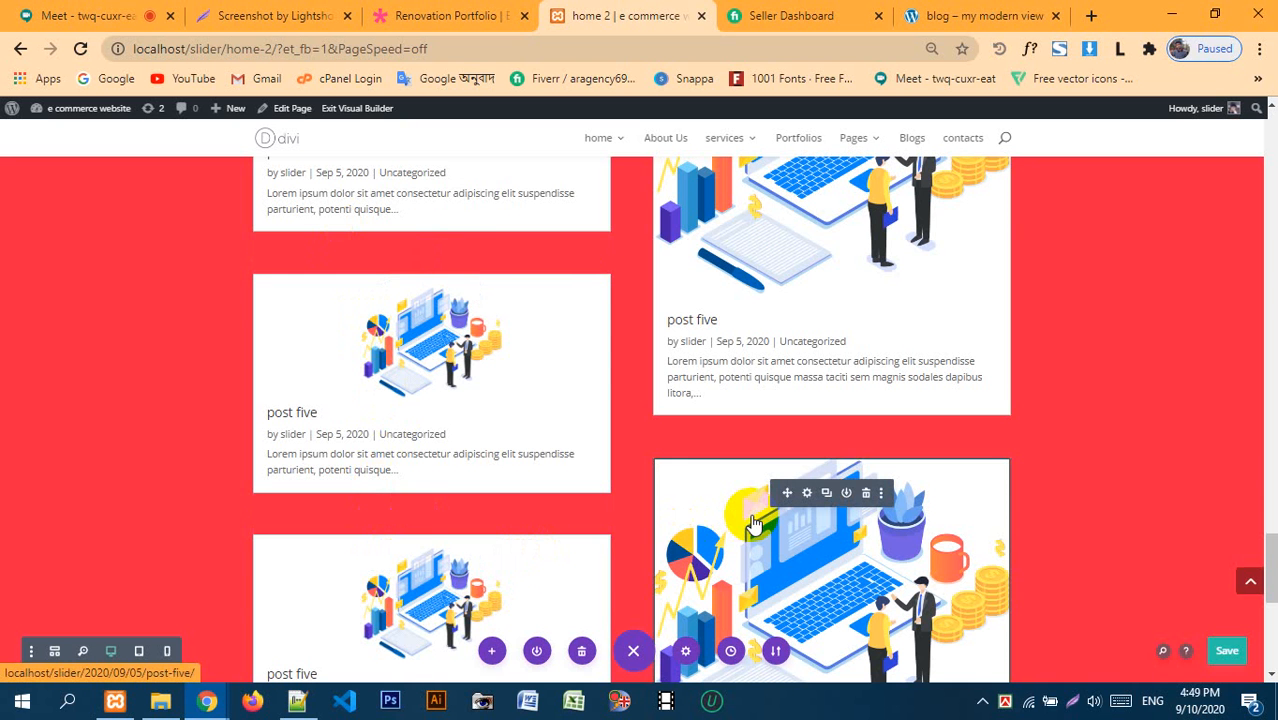
pyautogui.scroll(2, 755, 517)
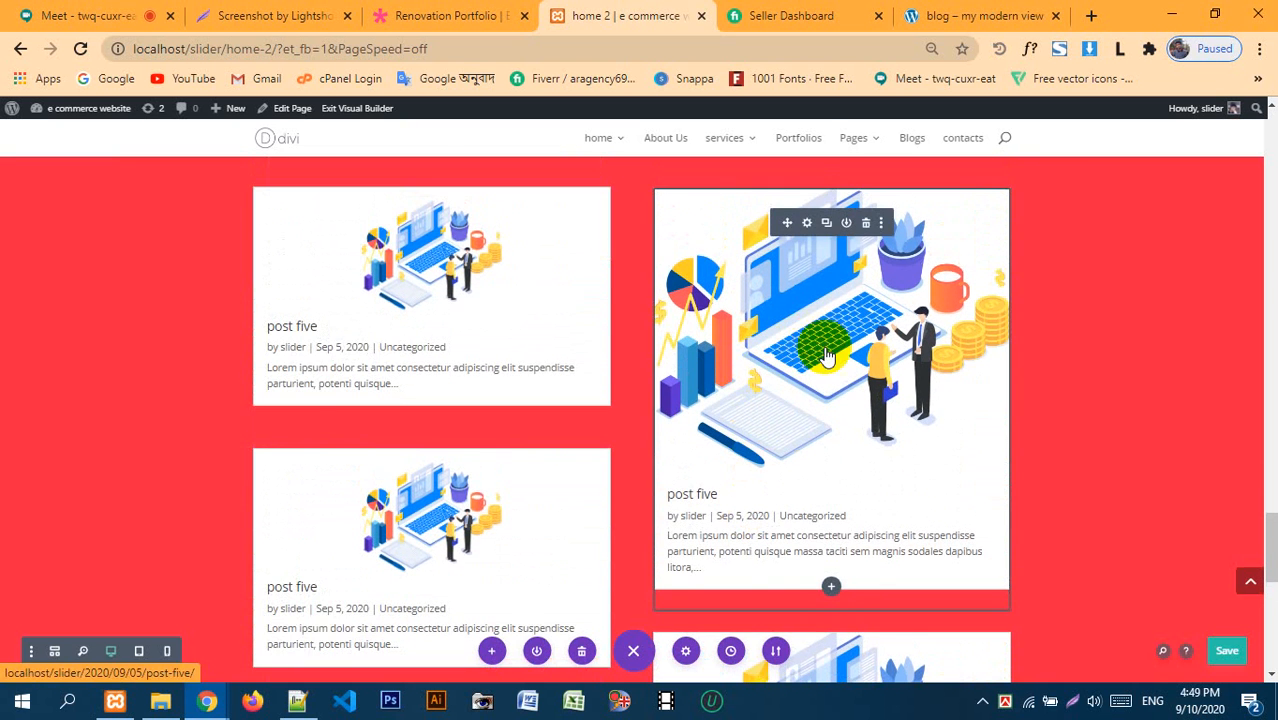
pyautogui.scroll(-3, 826, 349)
pyautogui.scroll(-1, 824, 347)
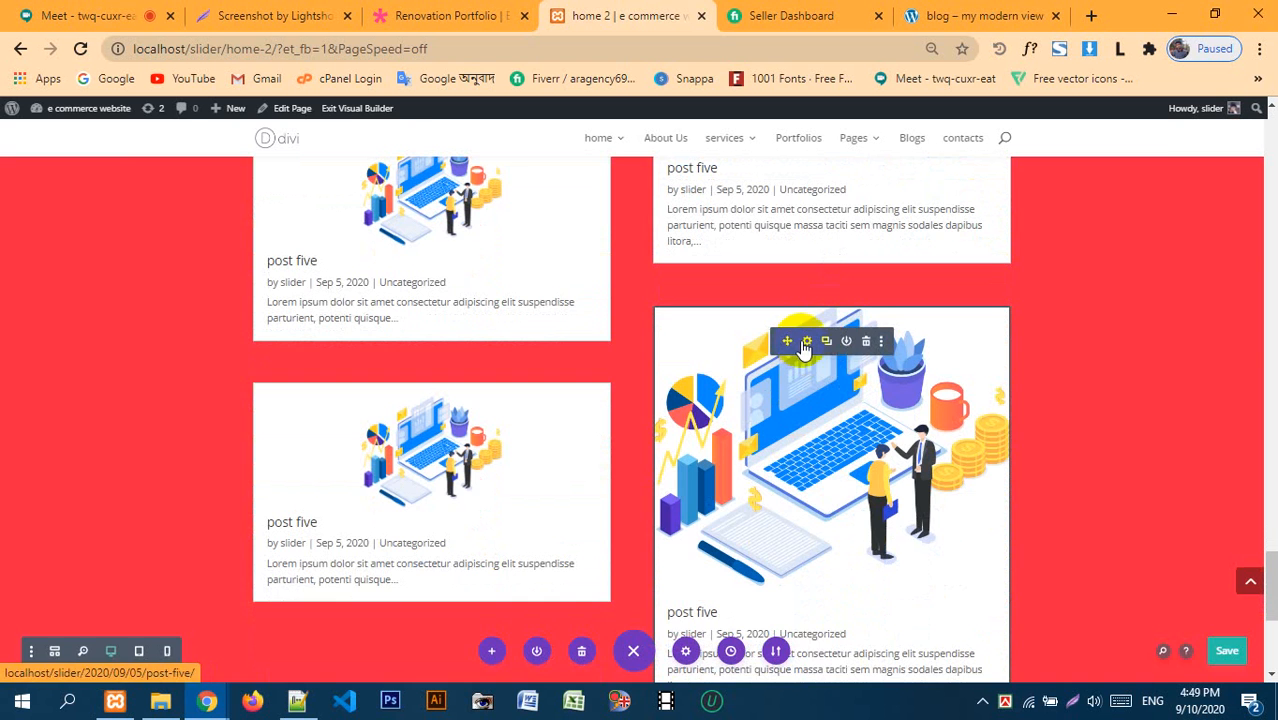
# - Set the lower-right blog card's Post Offset Number to 1 and save
pyautogui.click(806, 341)
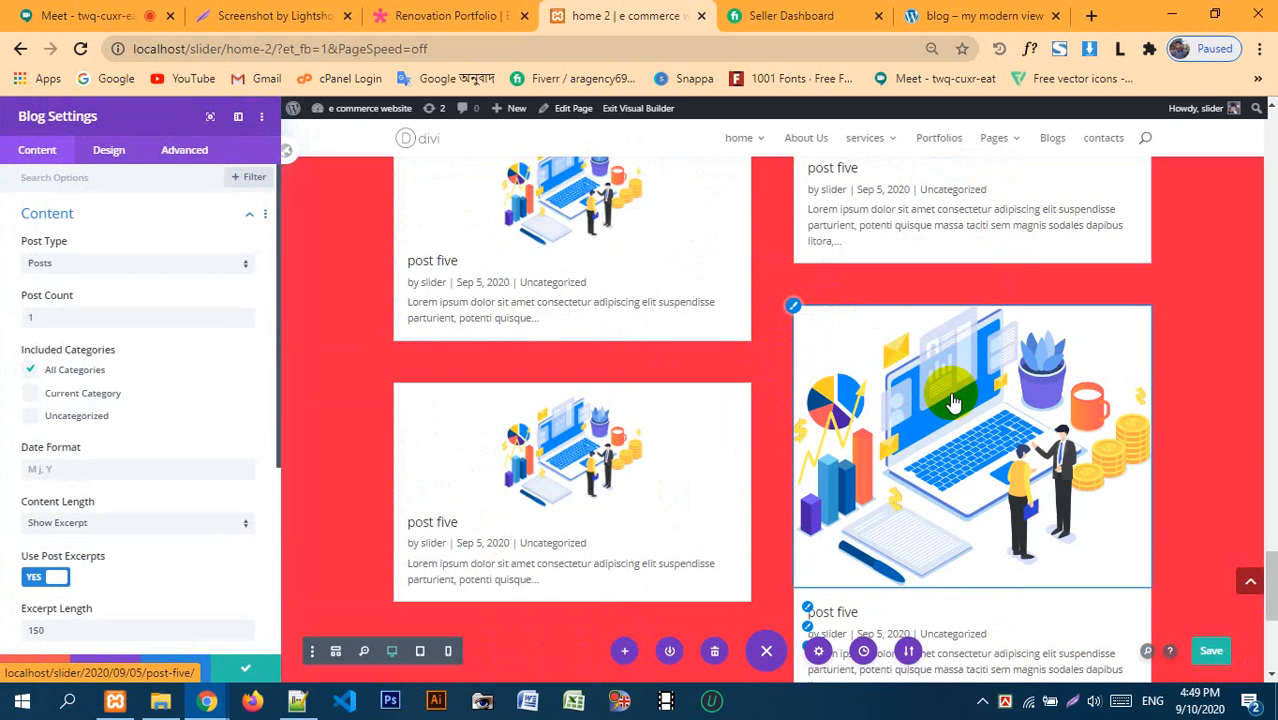
pyautogui.scroll(1, 953, 390)
pyautogui.scroll(3, 953, 391)
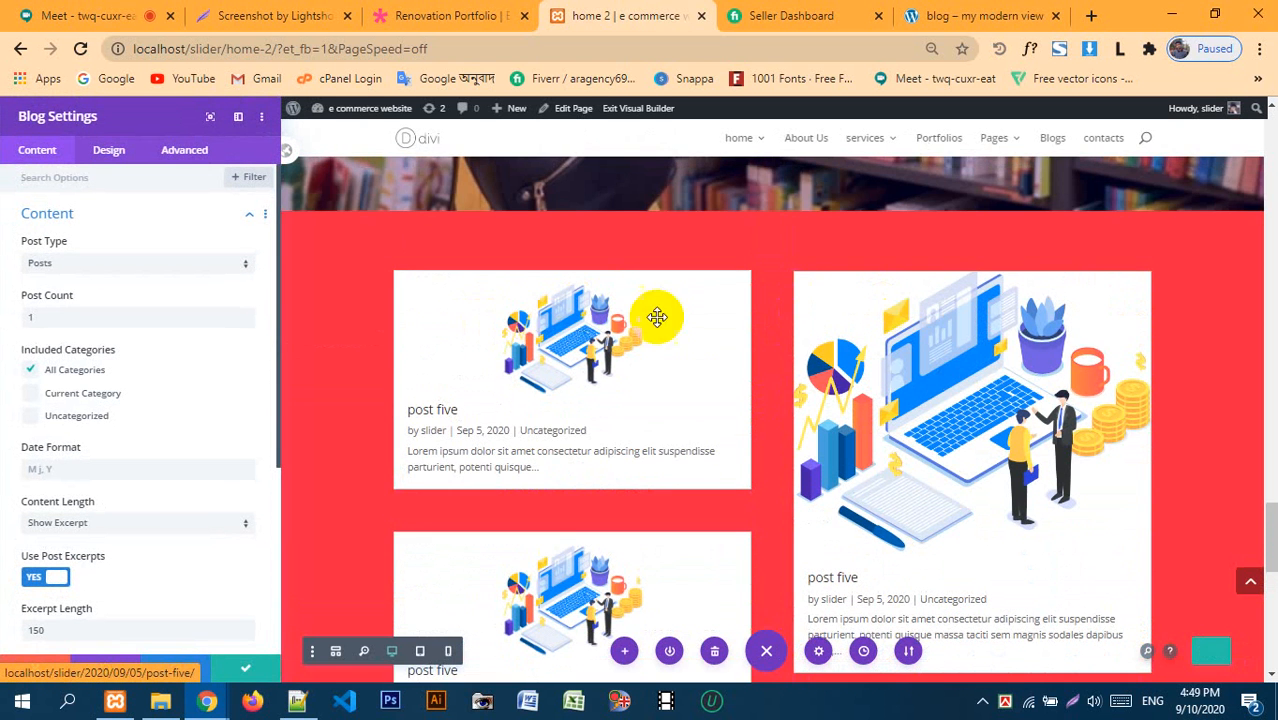
pyautogui.scroll(-3, 993, 334)
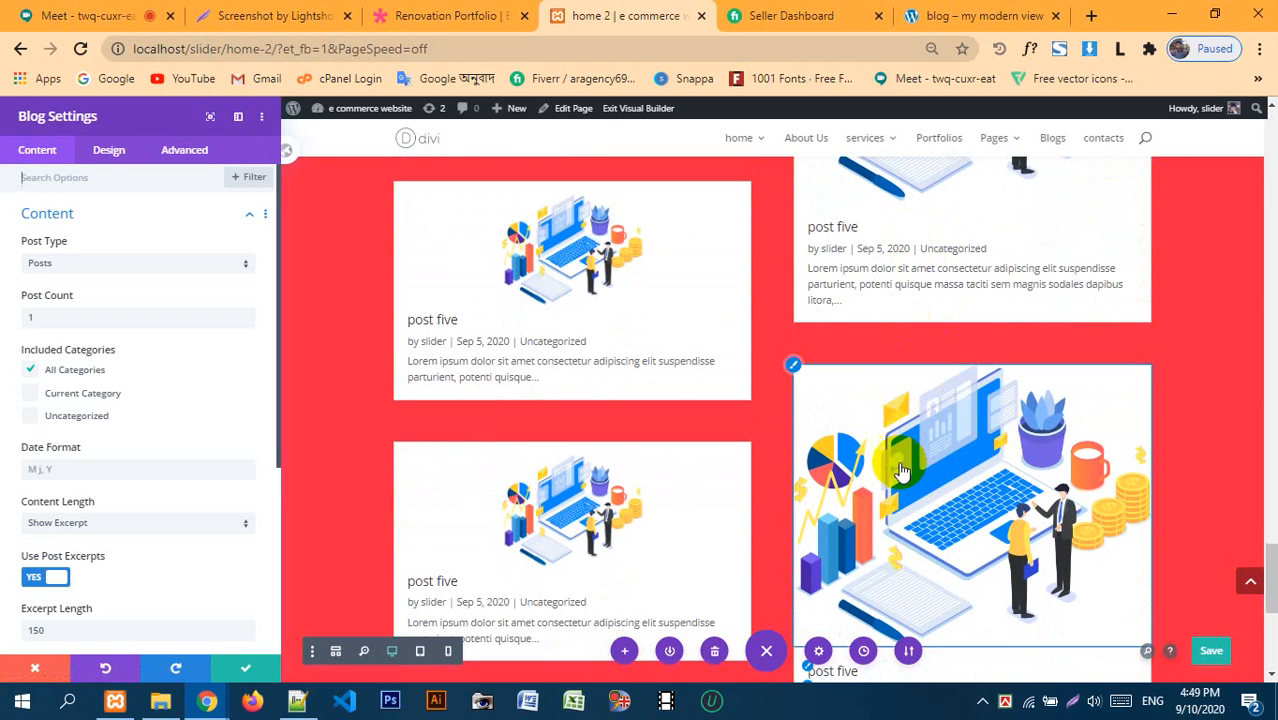
pyautogui.scroll(-1, 901, 470)
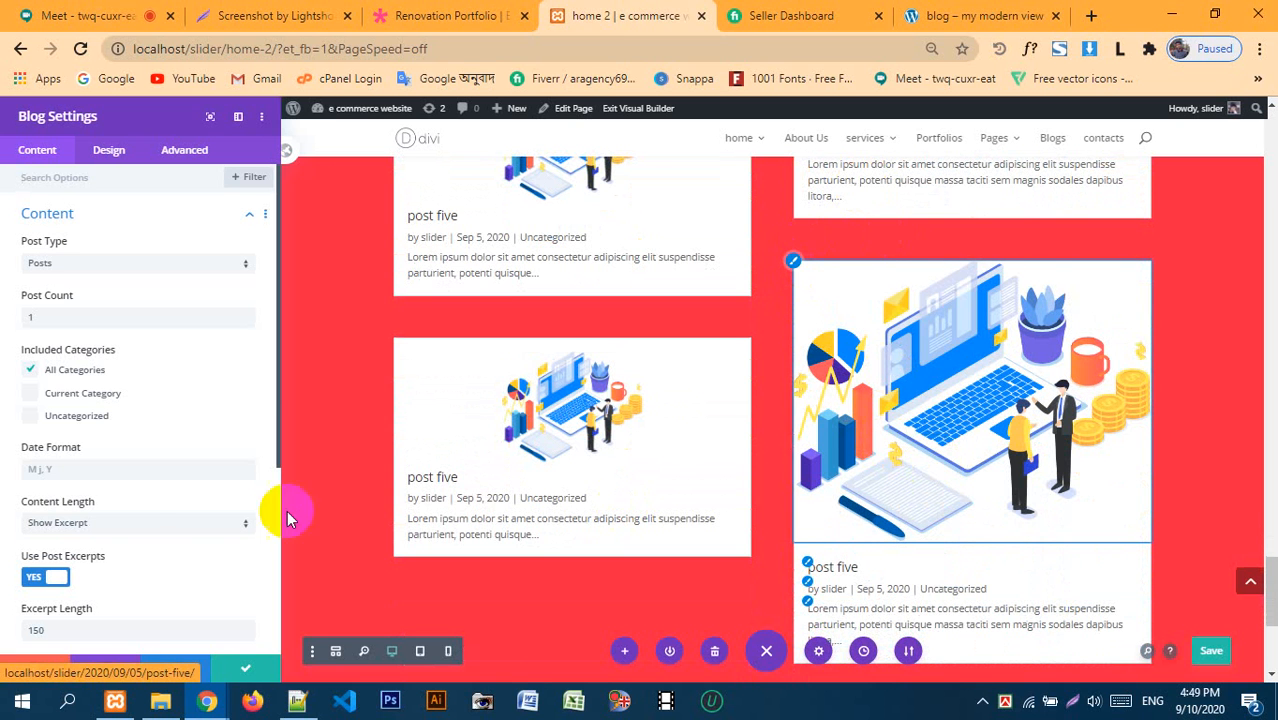
pyautogui.scroll(-1, 62, 515)
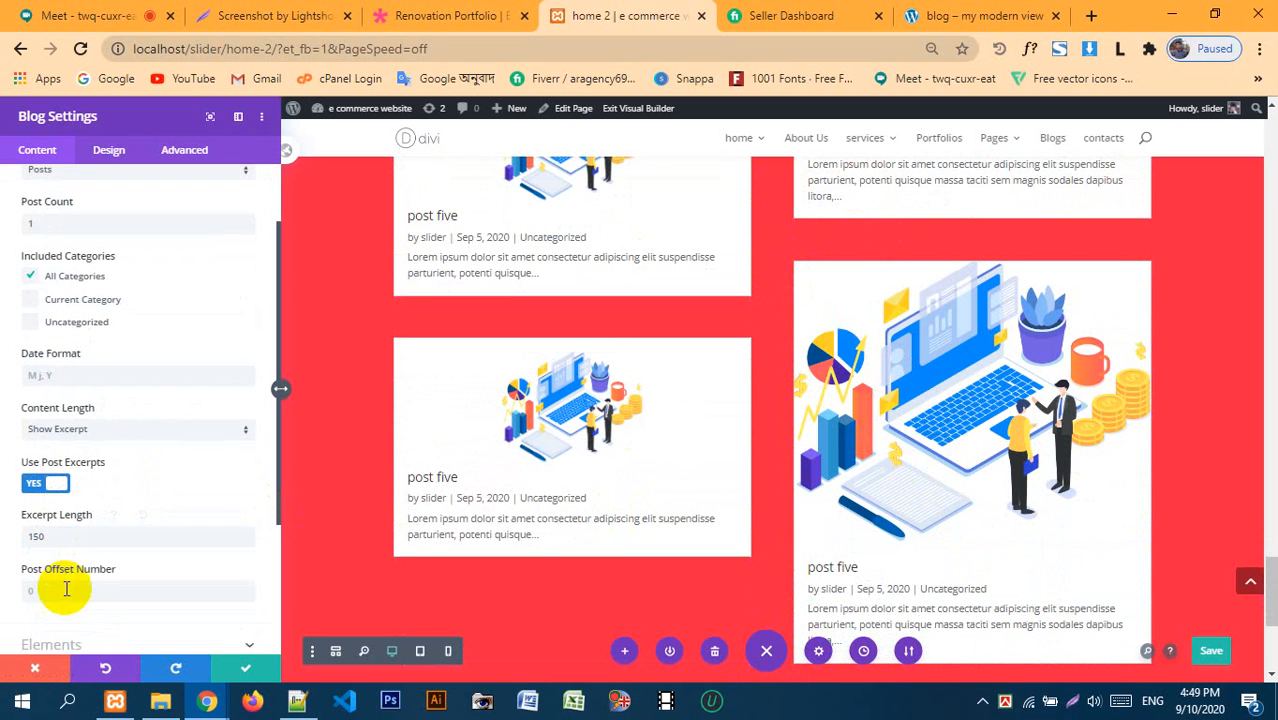
pyautogui.scroll(-1, 63, 590)
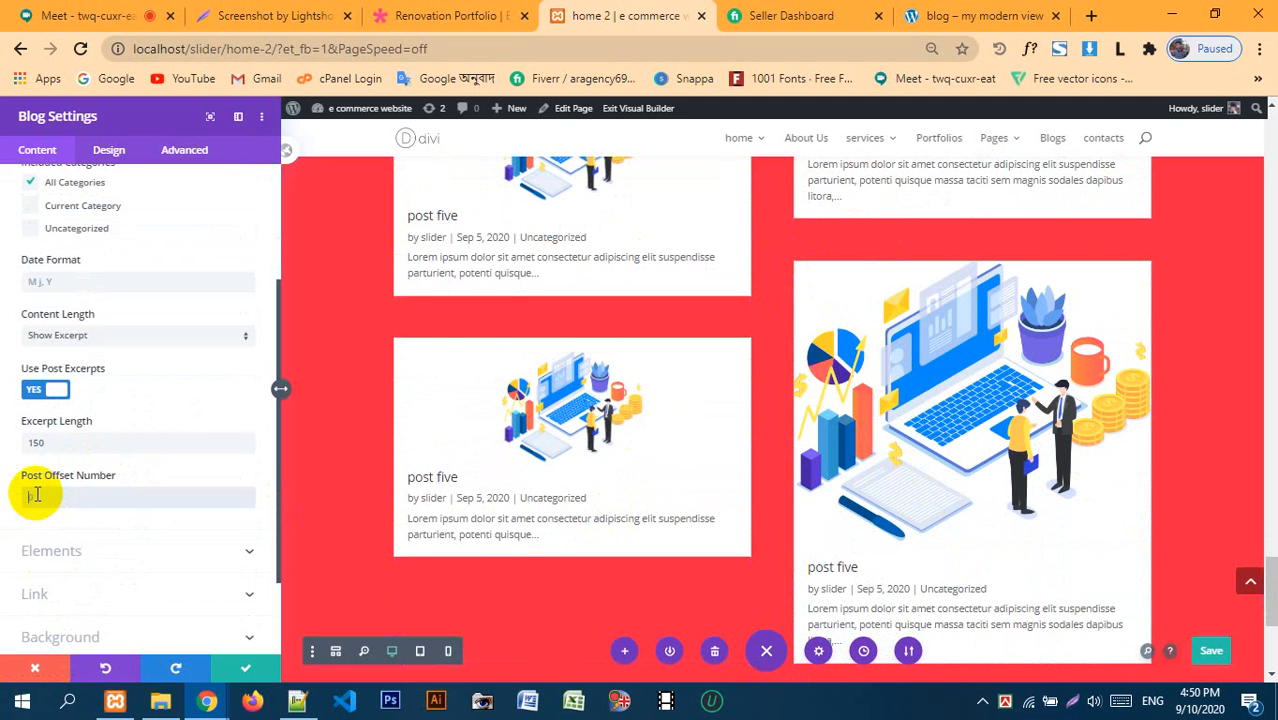
pyautogui.write('1')
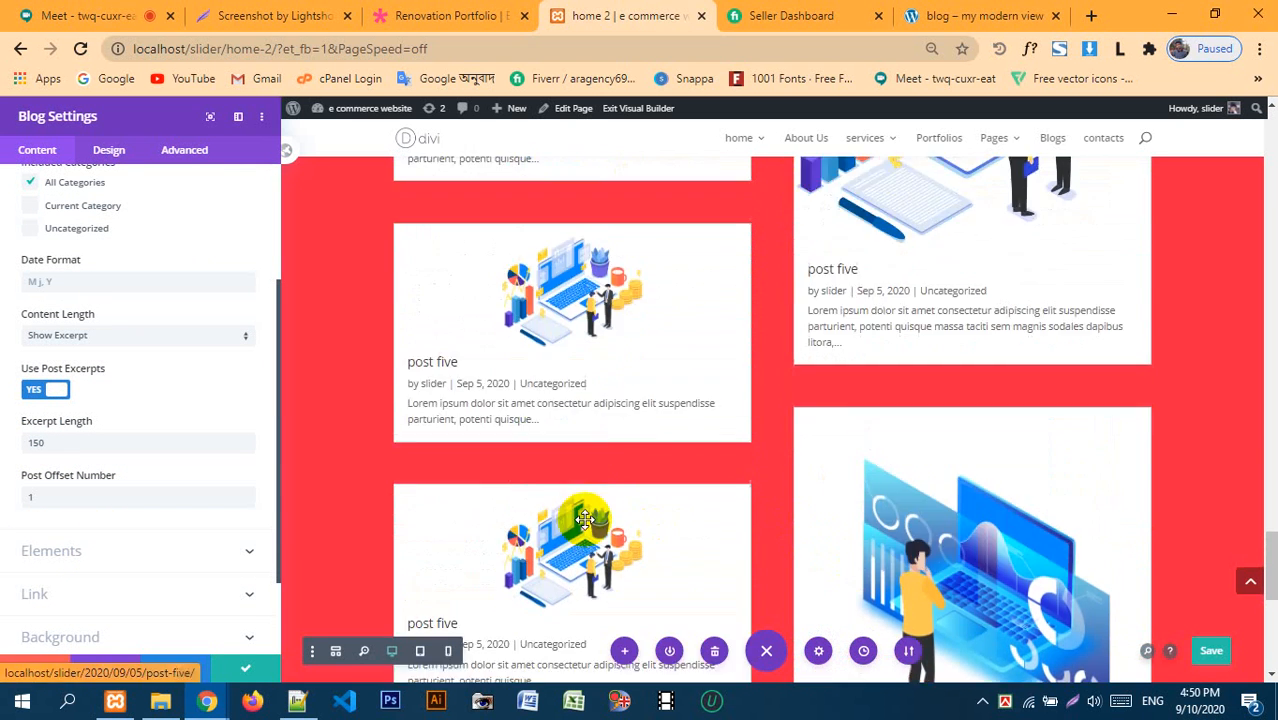
pyautogui.click(258, 678)
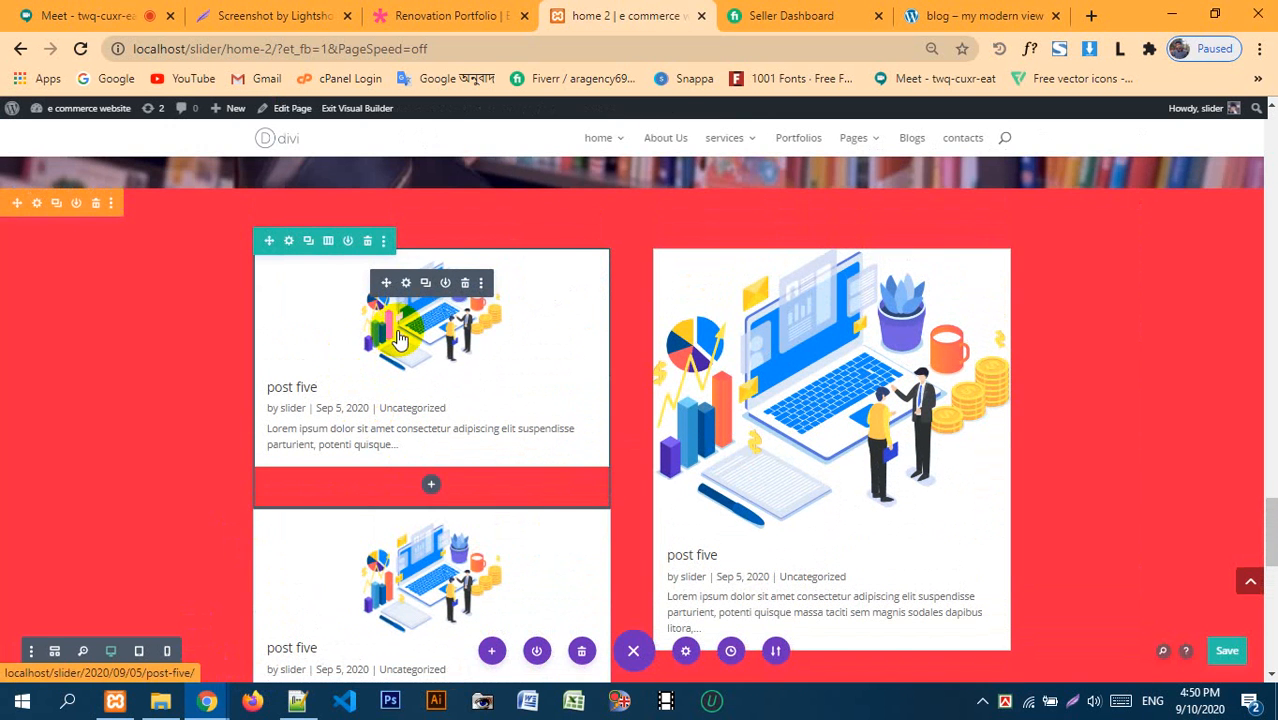
# - Enter 2 as the top-left blog card's Post Offset Number and save
pyautogui.click(405, 282)
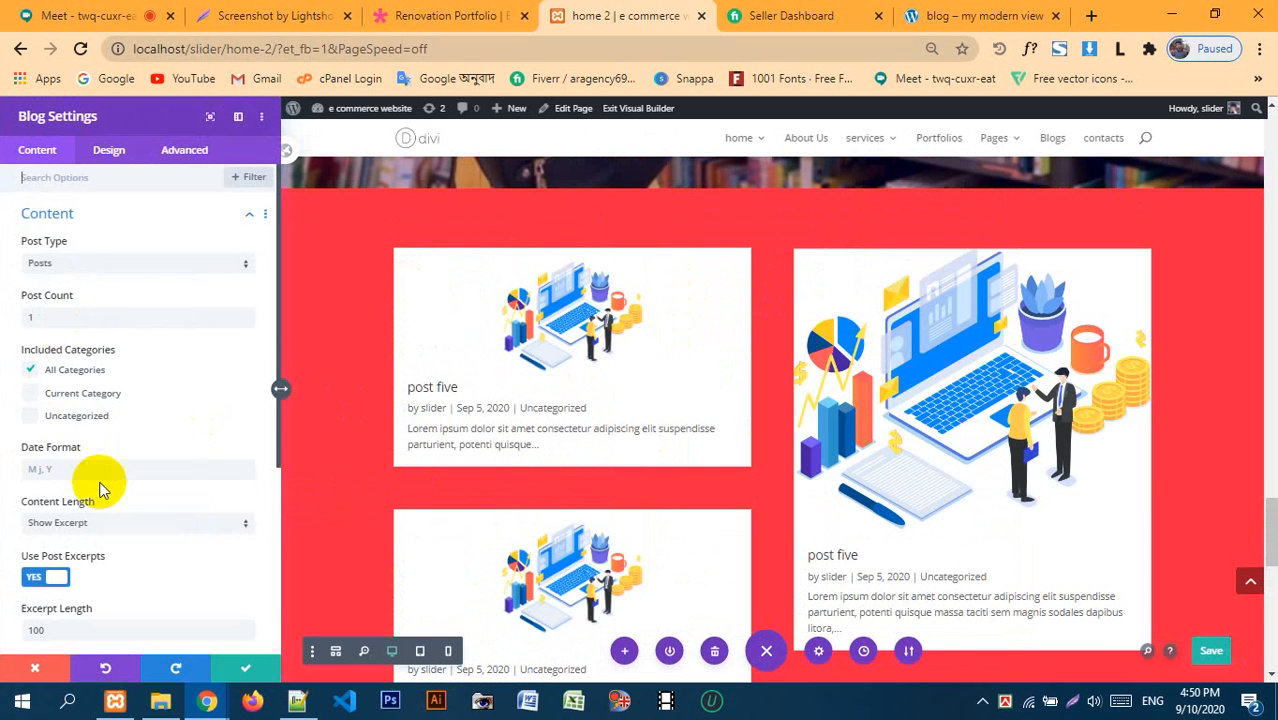
pyautogui.scroll(-3, 100, 485)
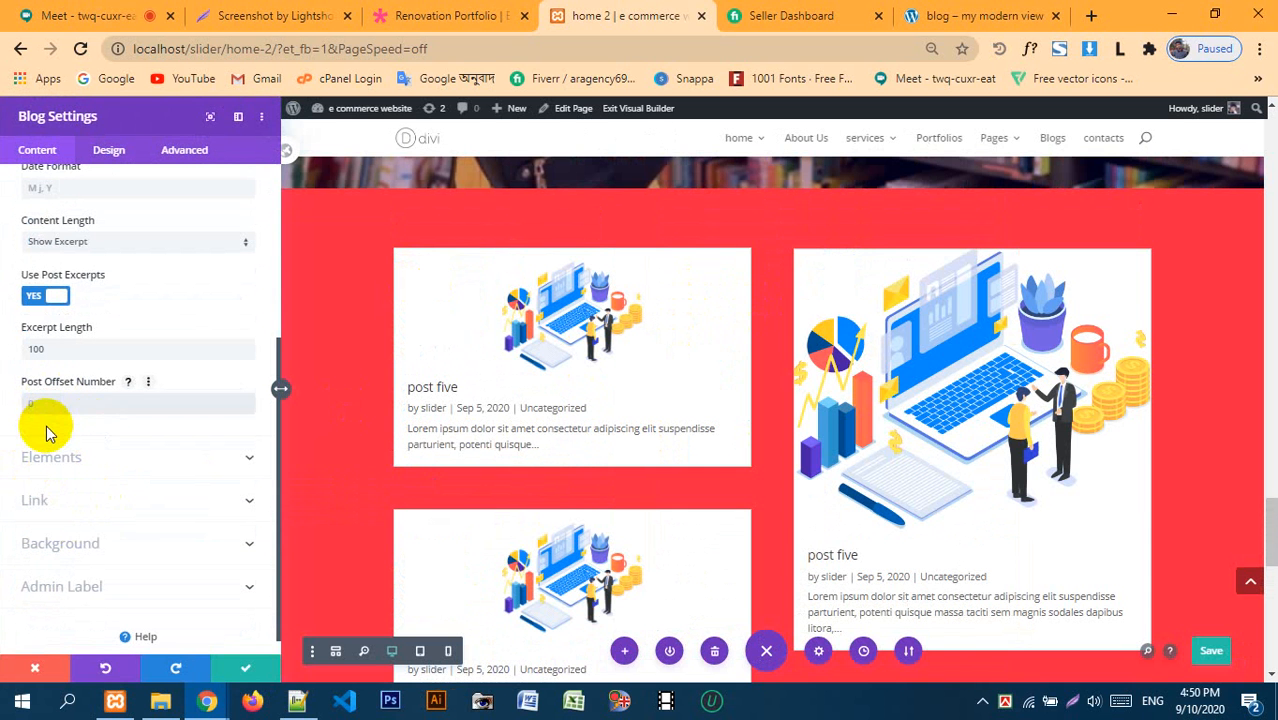
pyautogui.scroll(-3, 960, 480)
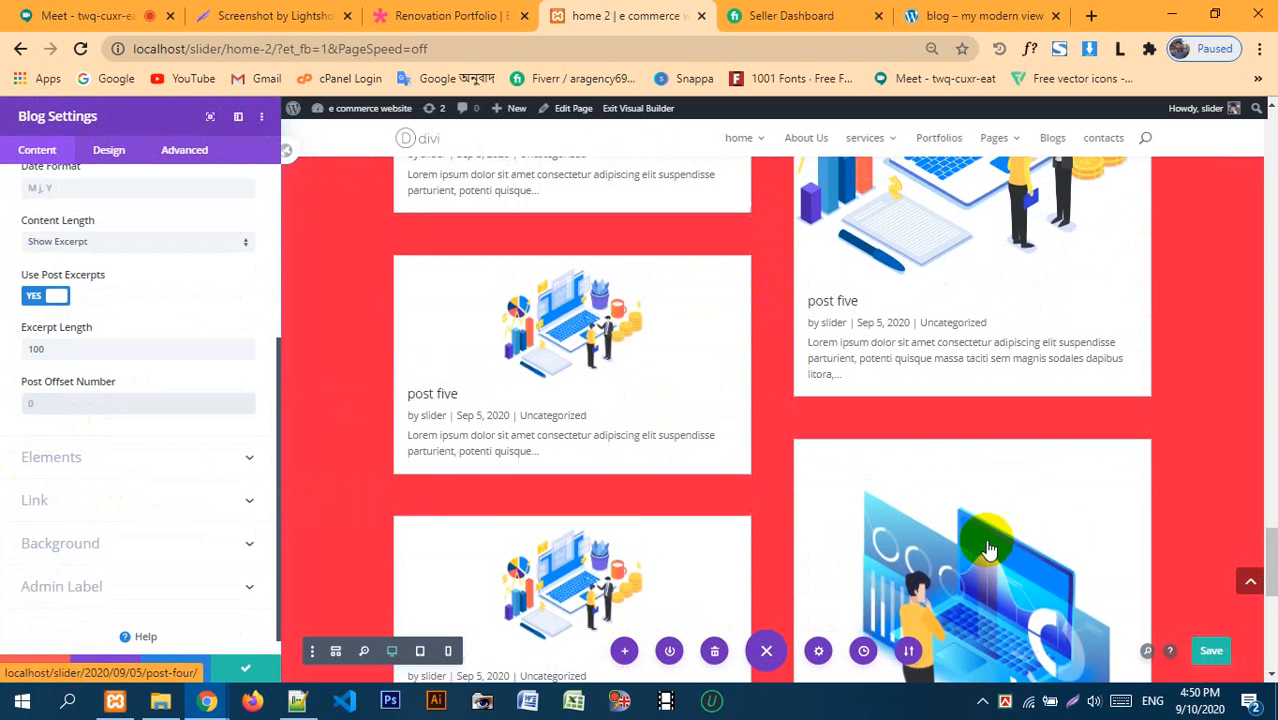
pyautogui.click(116, 404)
pyautogui.write('2')
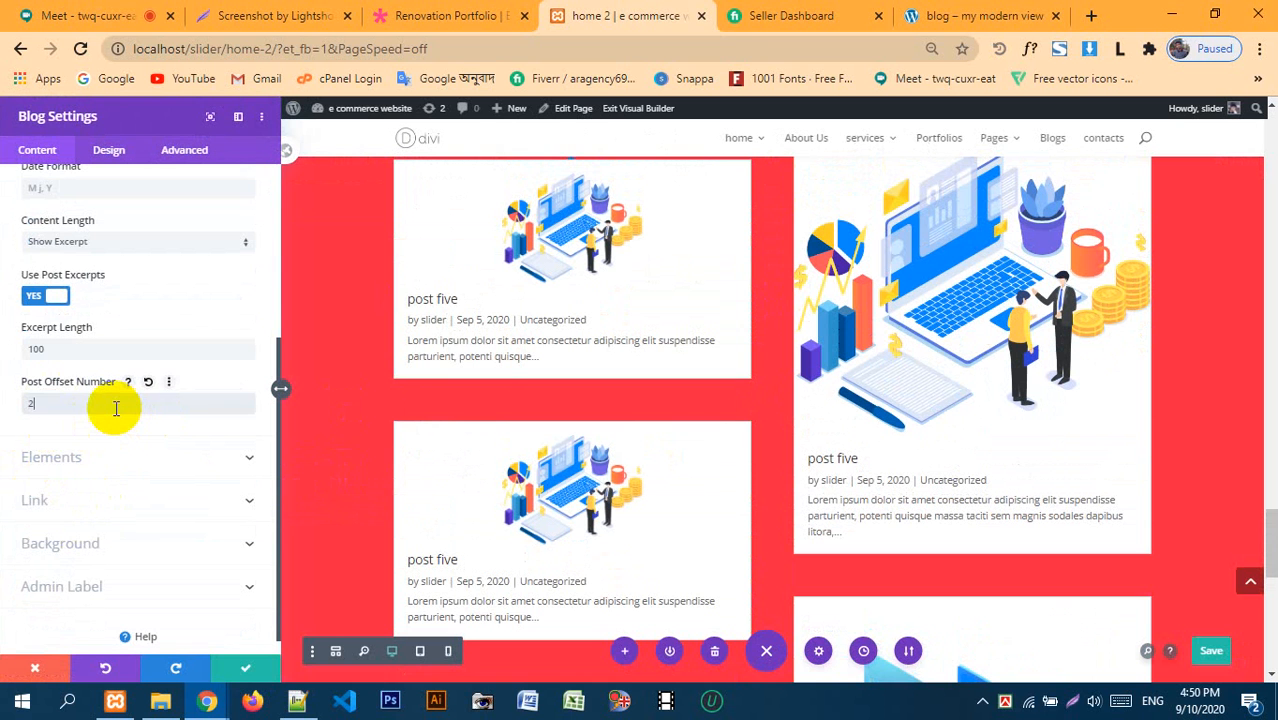
pyautogui.write('2')
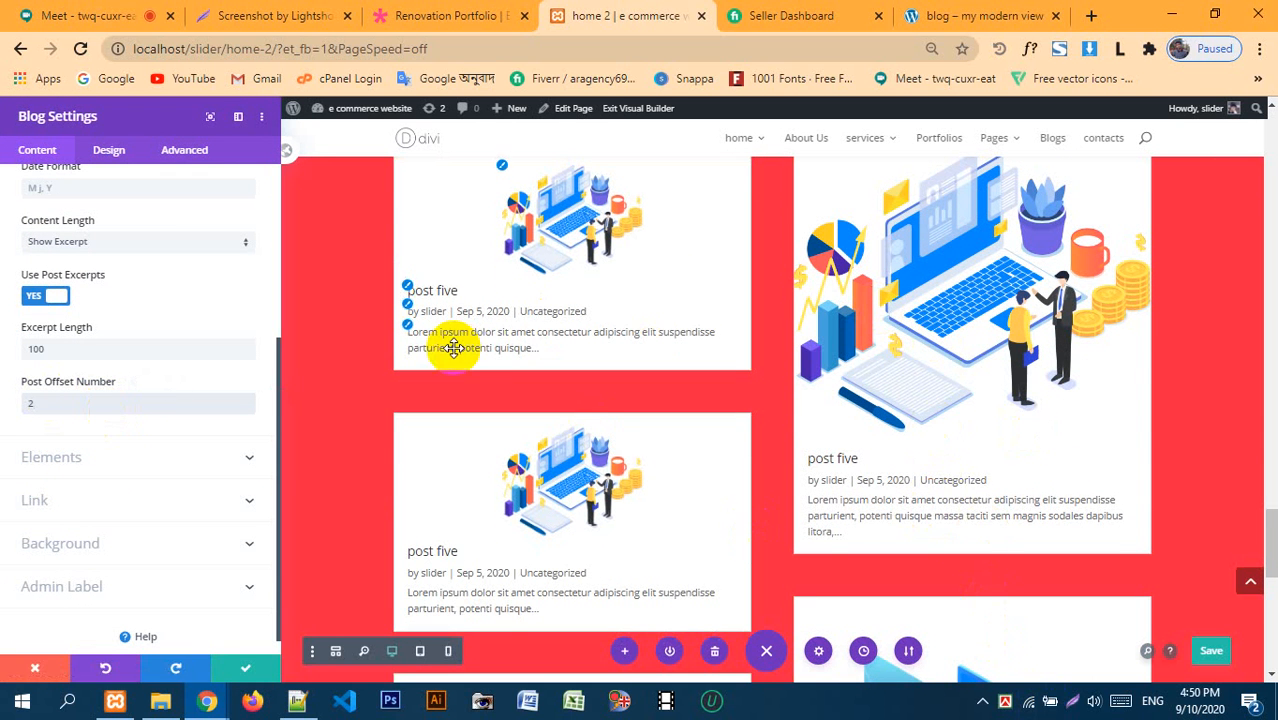
pyautogui.scroll(1, 453, 348)
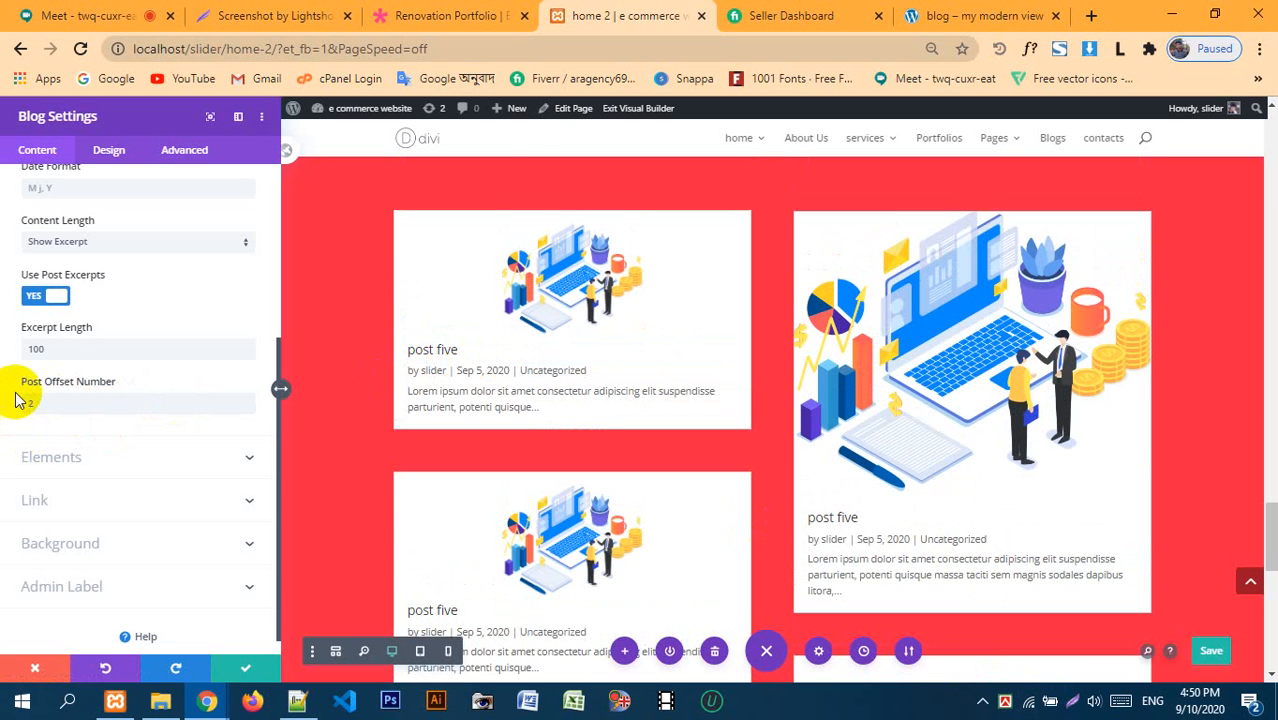
pyautogui.scroll(-4, 1124, 437)
pyautogui.scroll(5, 1010, 490)
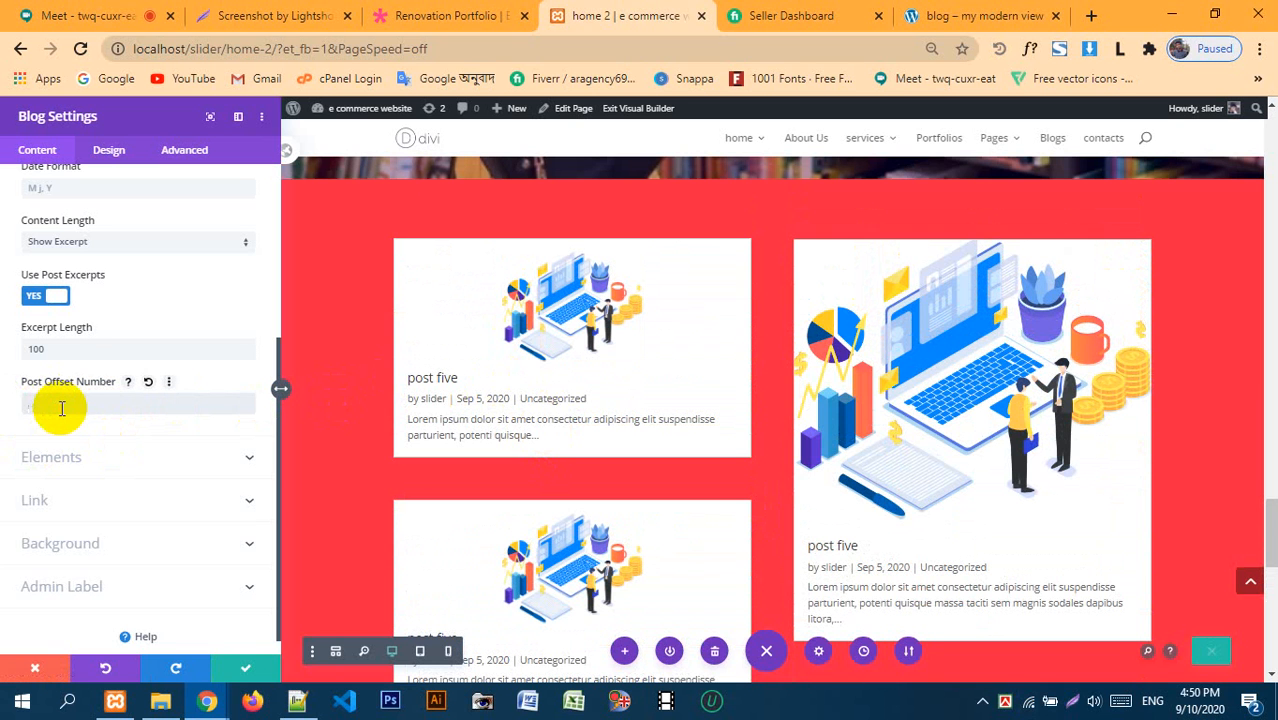
pyautogui.click(28, 403)
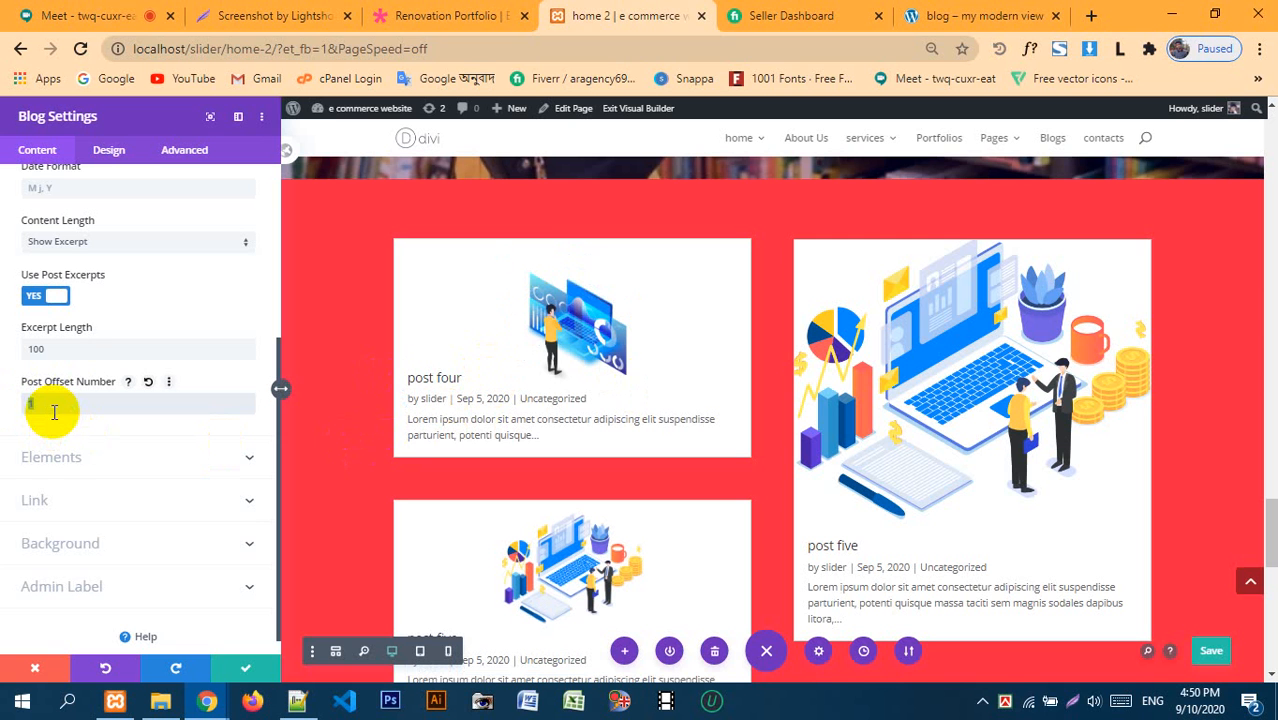
pyautogui.write('2')
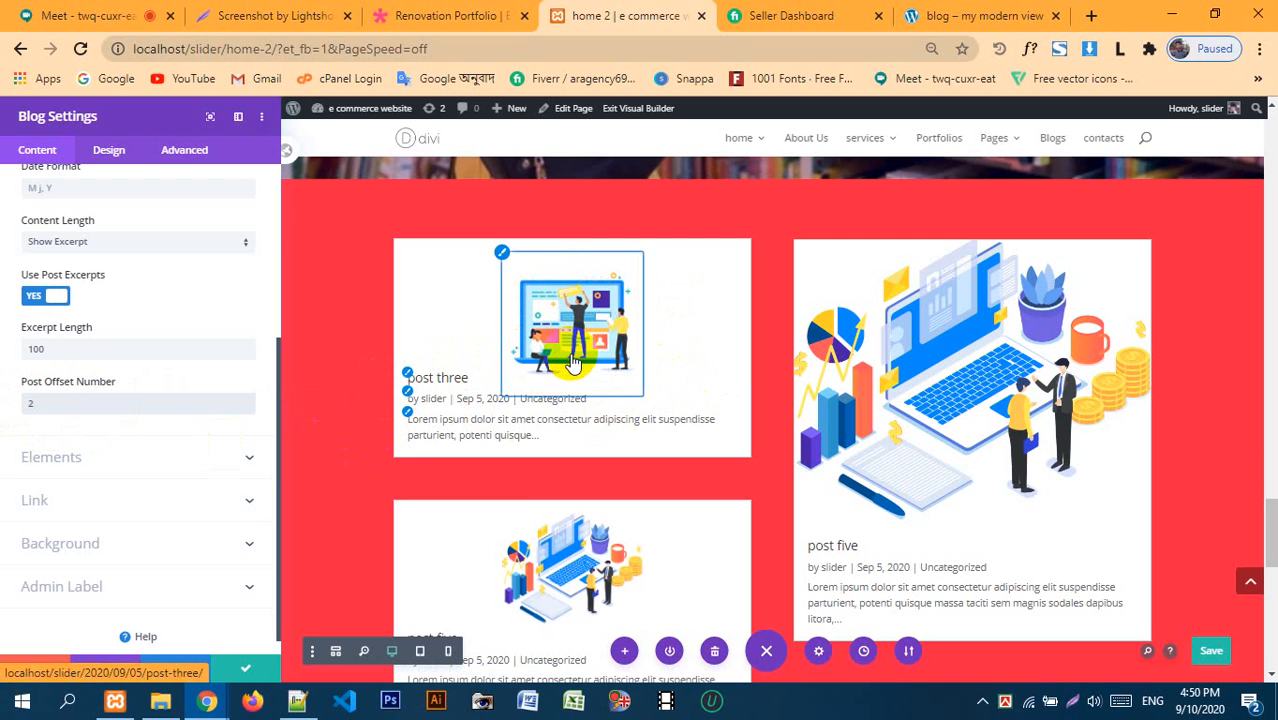
pyautogui.scroll(-2, 510, 505)
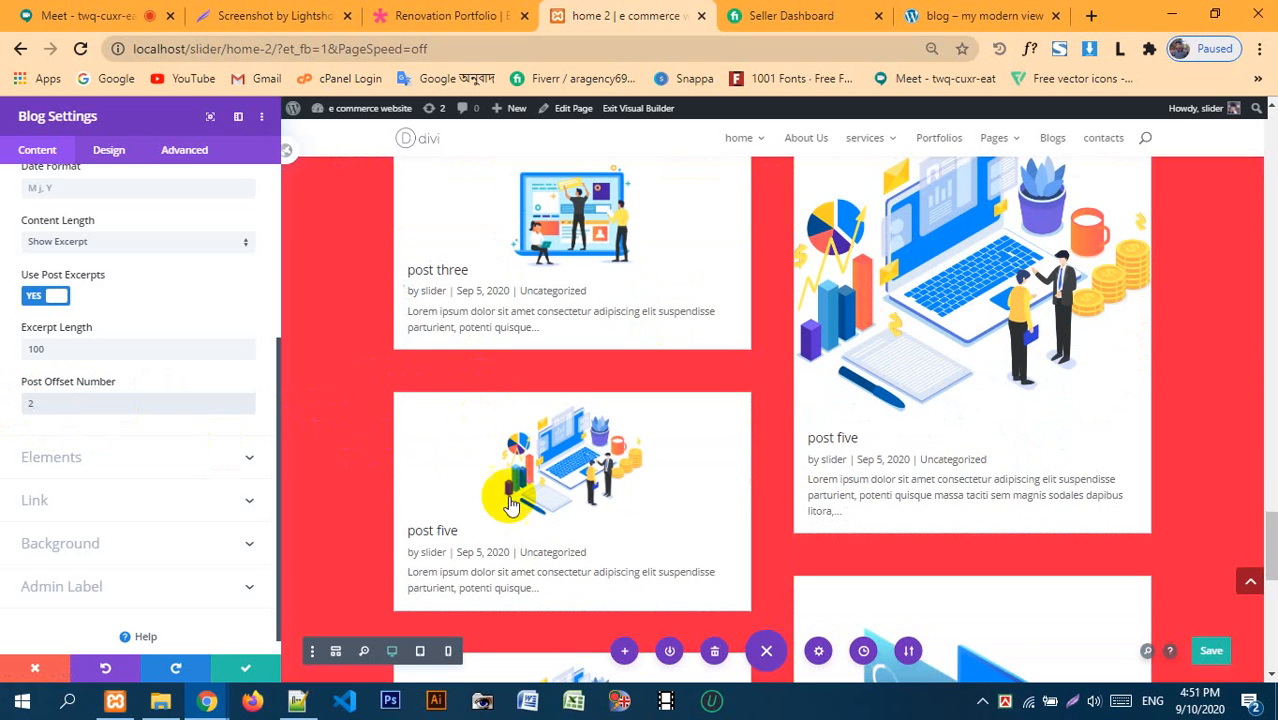
pyautogui.click(245, 665)
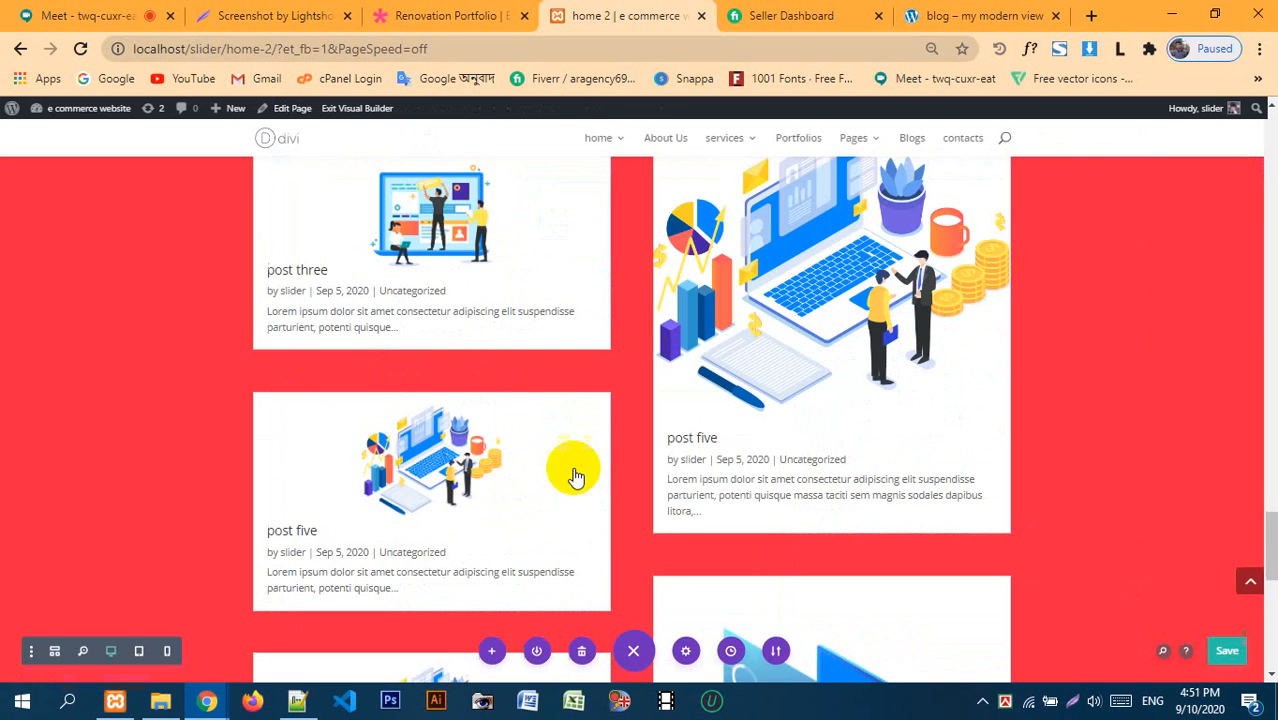
# - Give the second left blog card a Post Offset Number of 3 and save
pyautogui.click(406, 414)
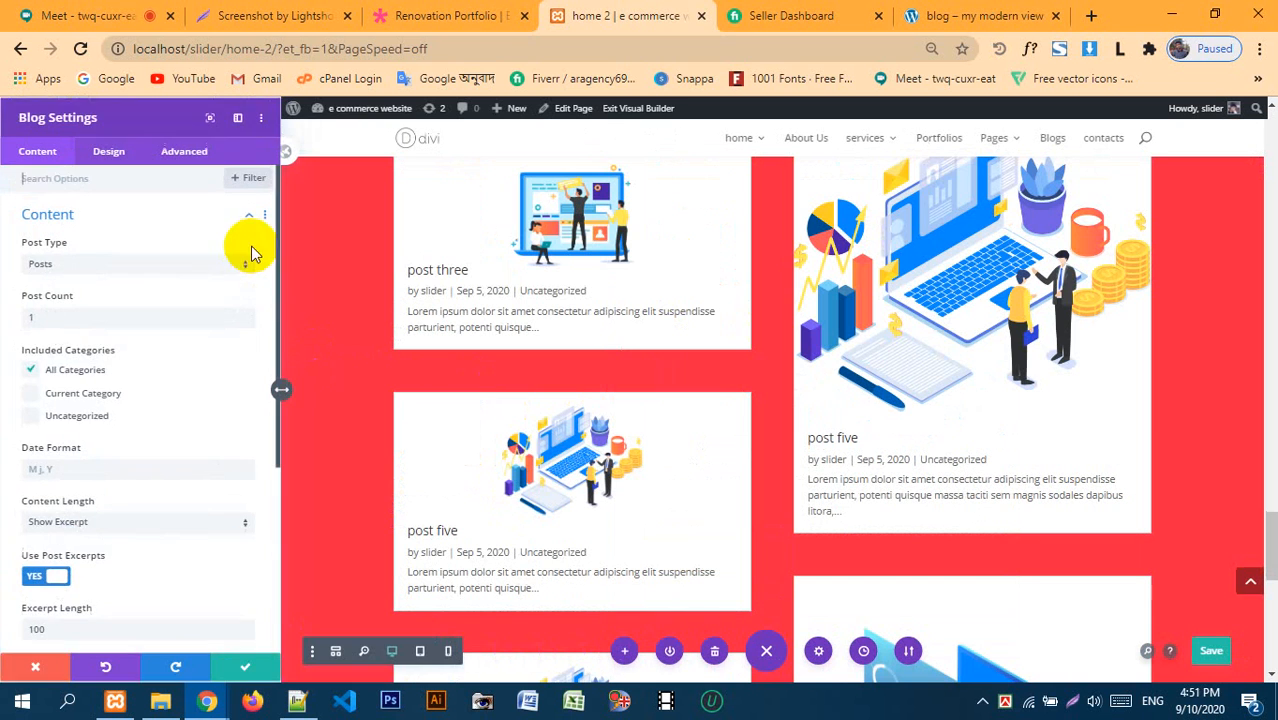
pyautogui.scroll(-1, 72, 555)
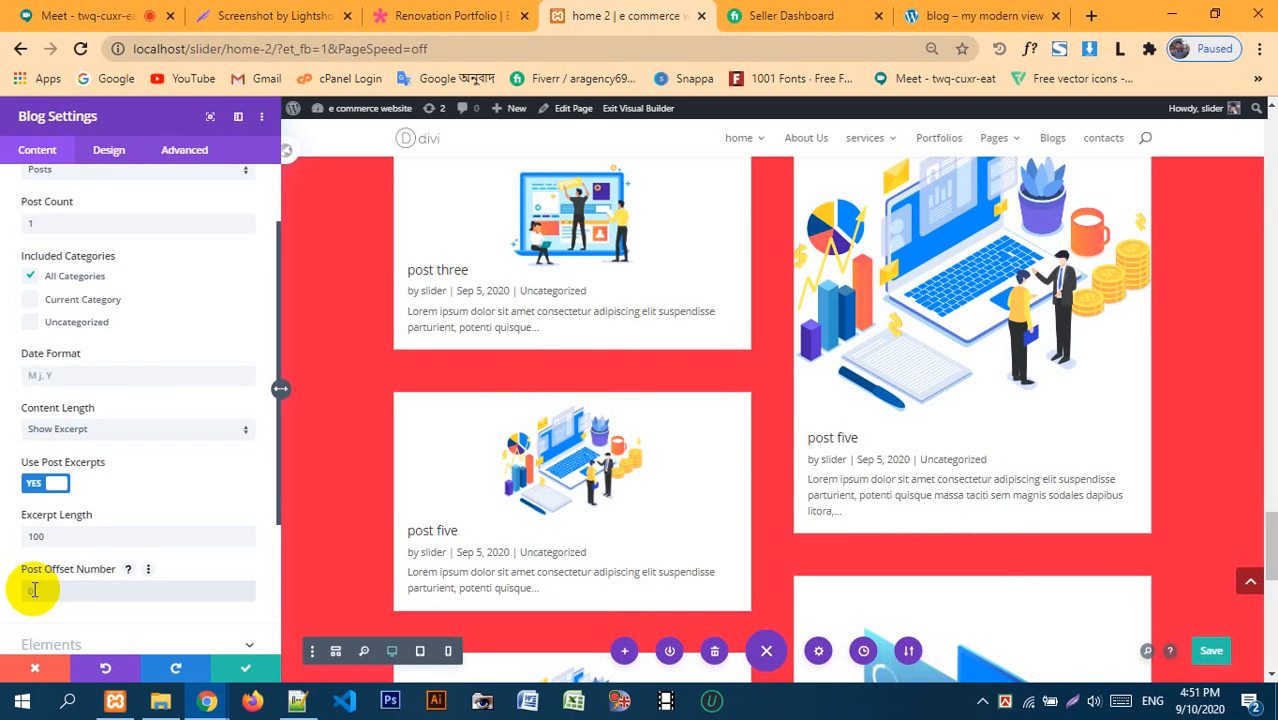
pyautogui.write('3')
pyautogui.scroll(-1, 385, 480)
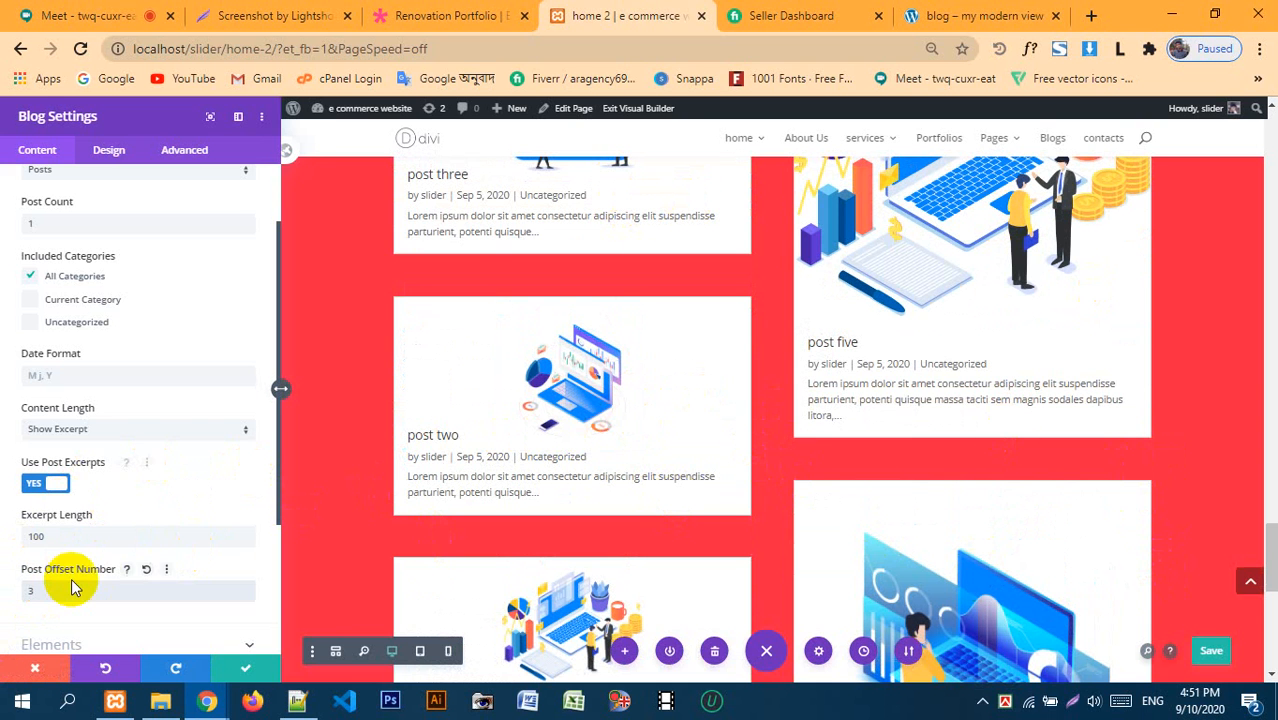
pyautogui.click(324, 552)
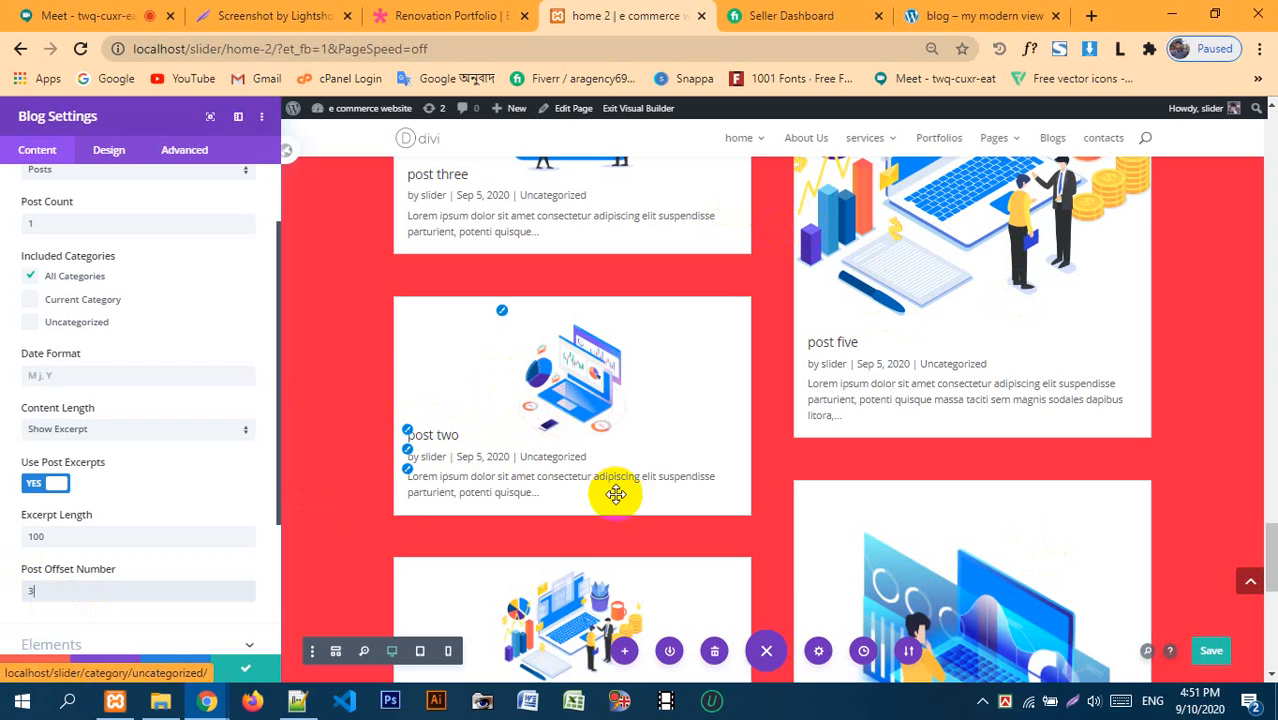
pyautogui.scroll(1, 760, 400)
pyautogui.scroll(-1, 930, 268)
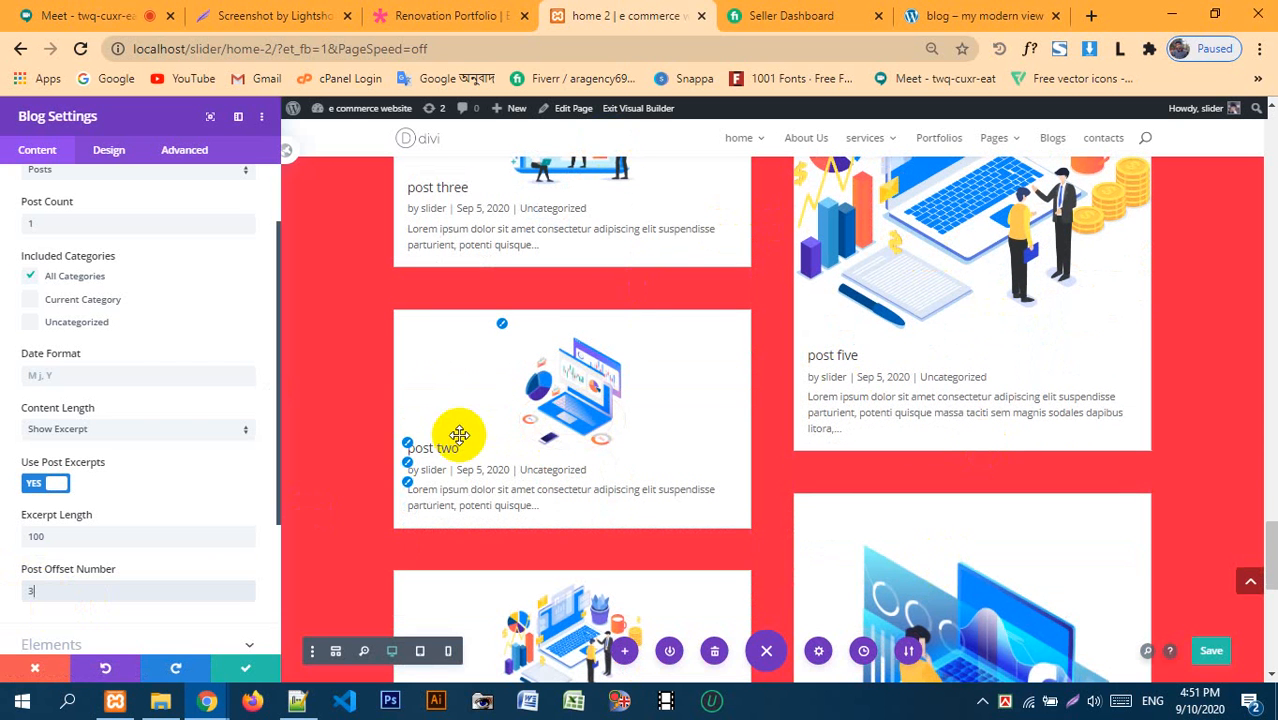
pyautogui.click(245, 668)
pyautogui.scroll(-2, 460, 420)
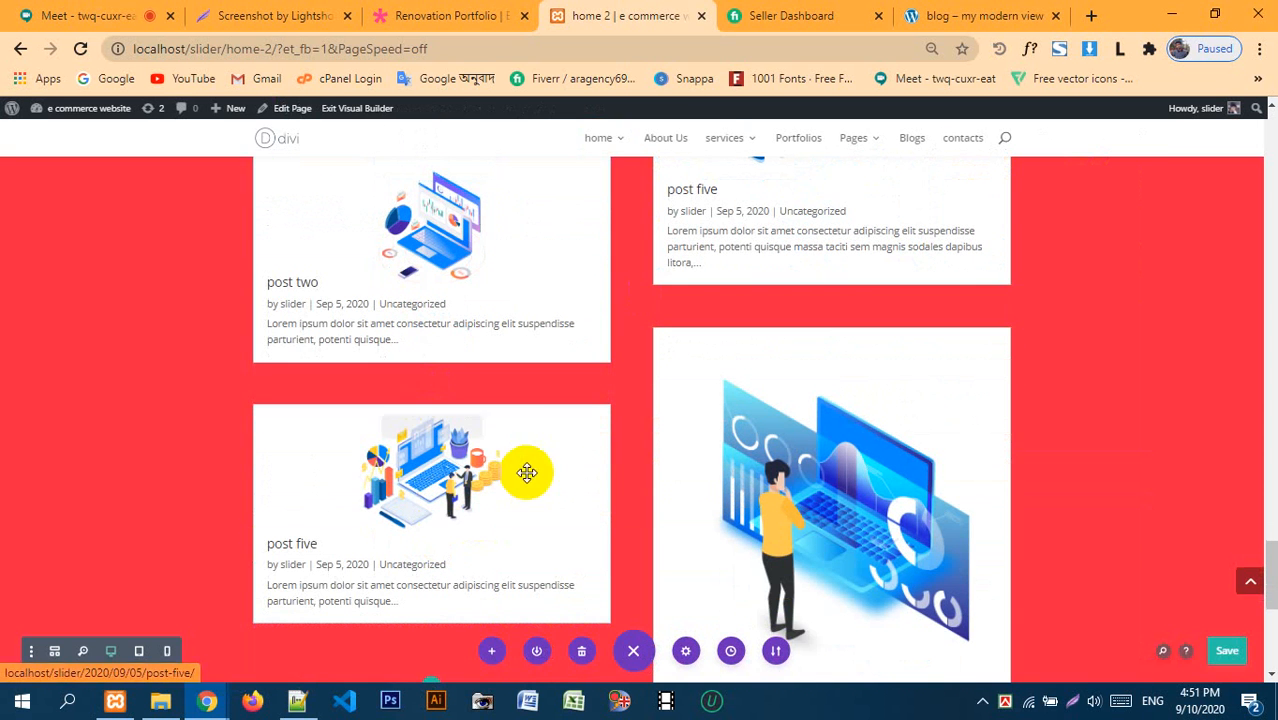
# - Save the post five card's settings with excerpt length 100 and post offset 4
pyautogui.click(405, 431)
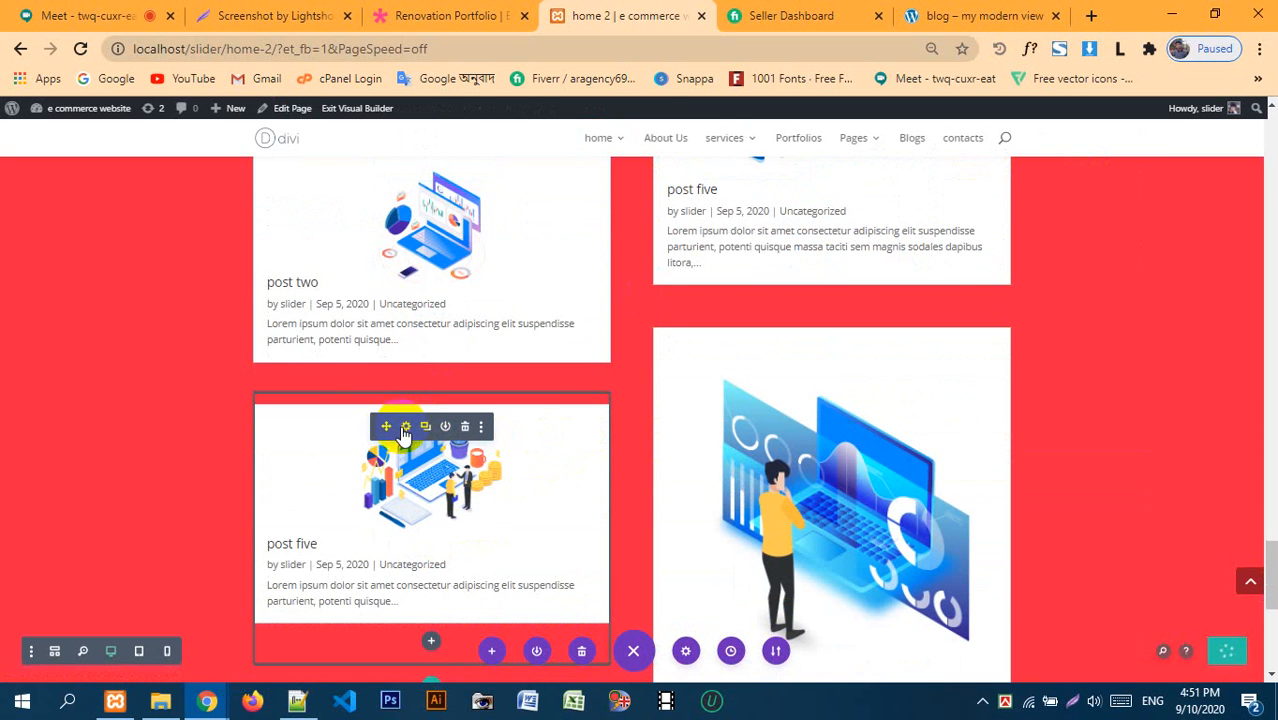
pyautogui.scroll(-1, 57, 442)
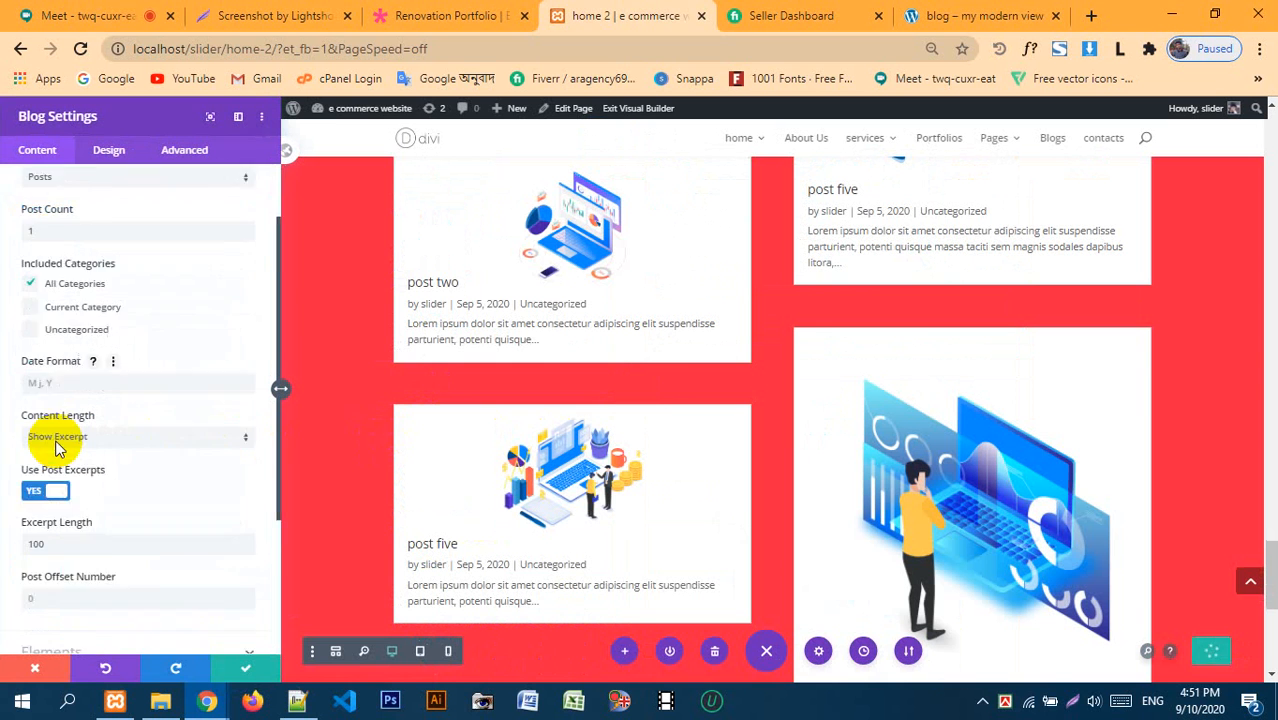
pyautogui.scroll(-1, 57, 449)
pyautogui.click(88, 497)
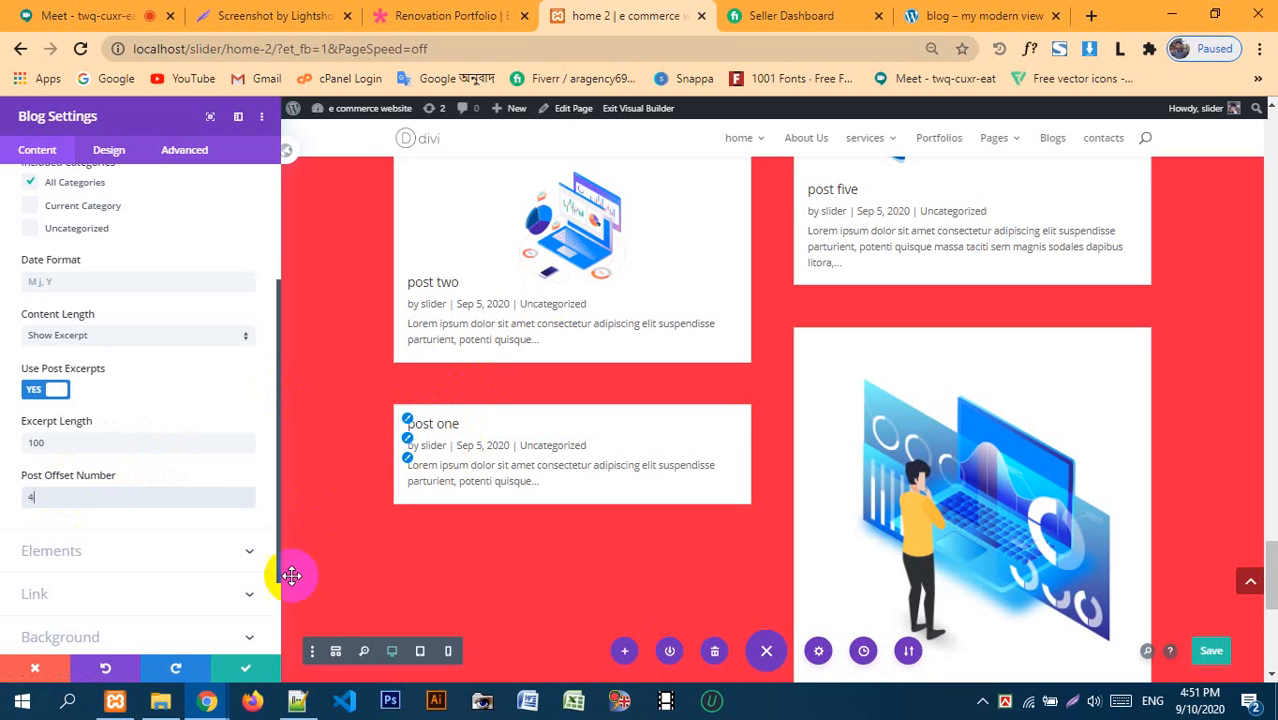
pyautogui.click(246, 668)
# - Scroll through the red blog section to review the stacked post cards
pyautogui.scroll(3, 757, 388)
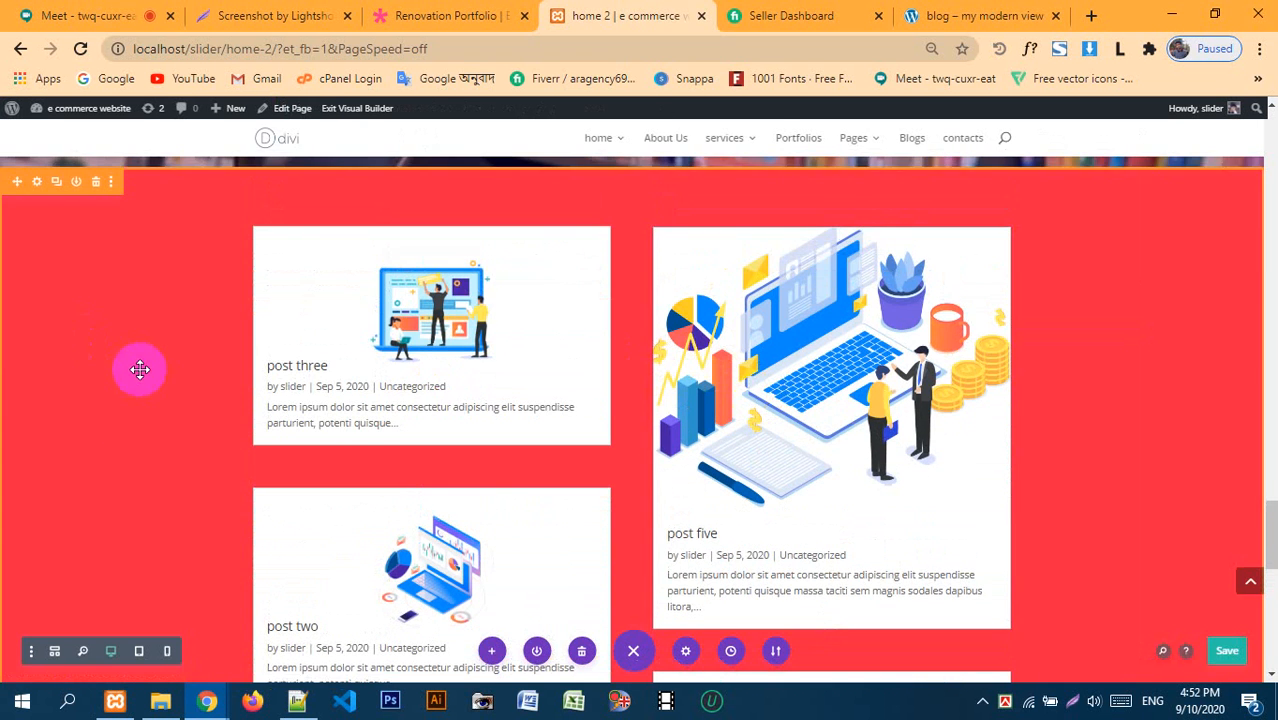
pyautogui.scroll(2, 150, 376)
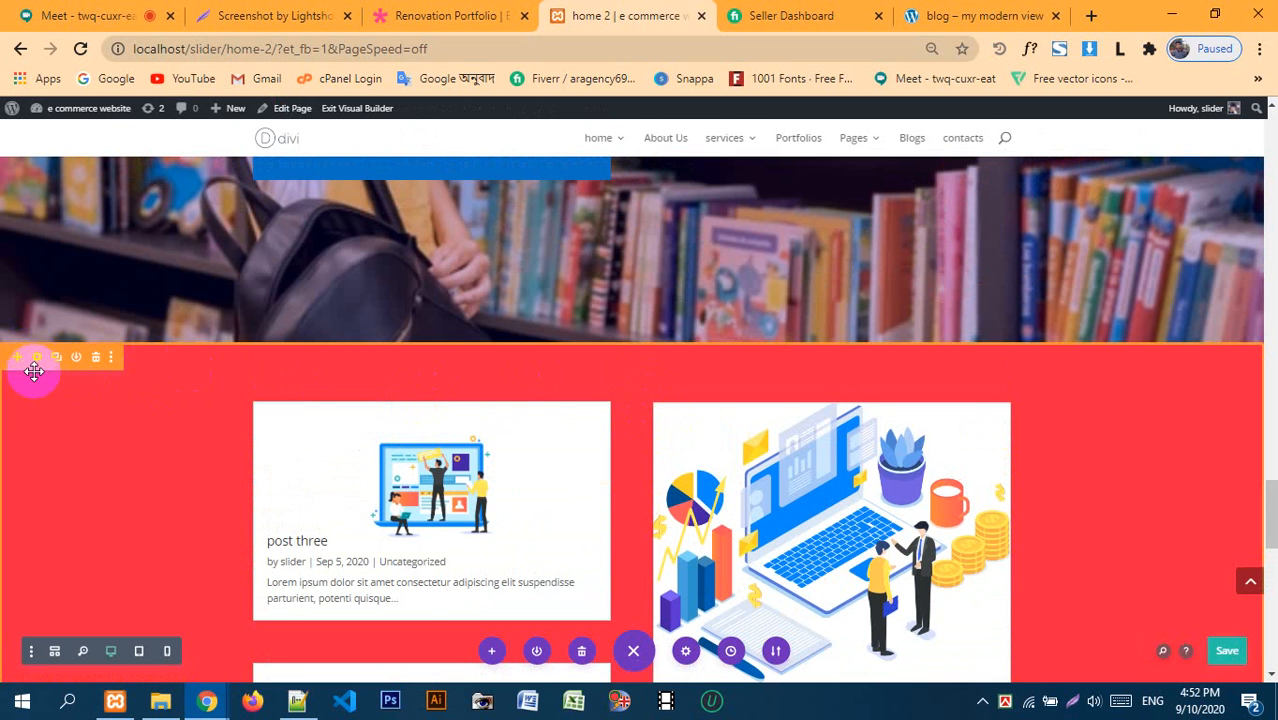
pyautogui.scroll(-5, 540, 337)
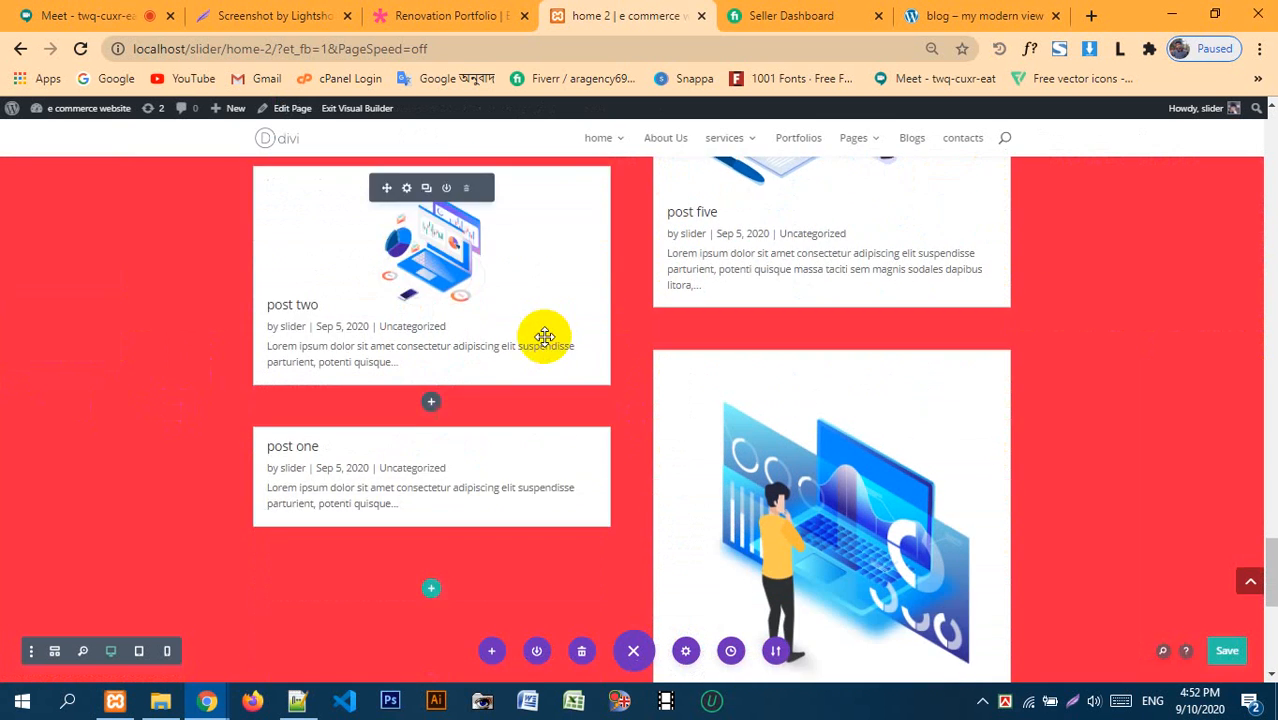
pyautogui.scroll(-2, 544, 337)
pyautogui.scroll(4, 893, 462)
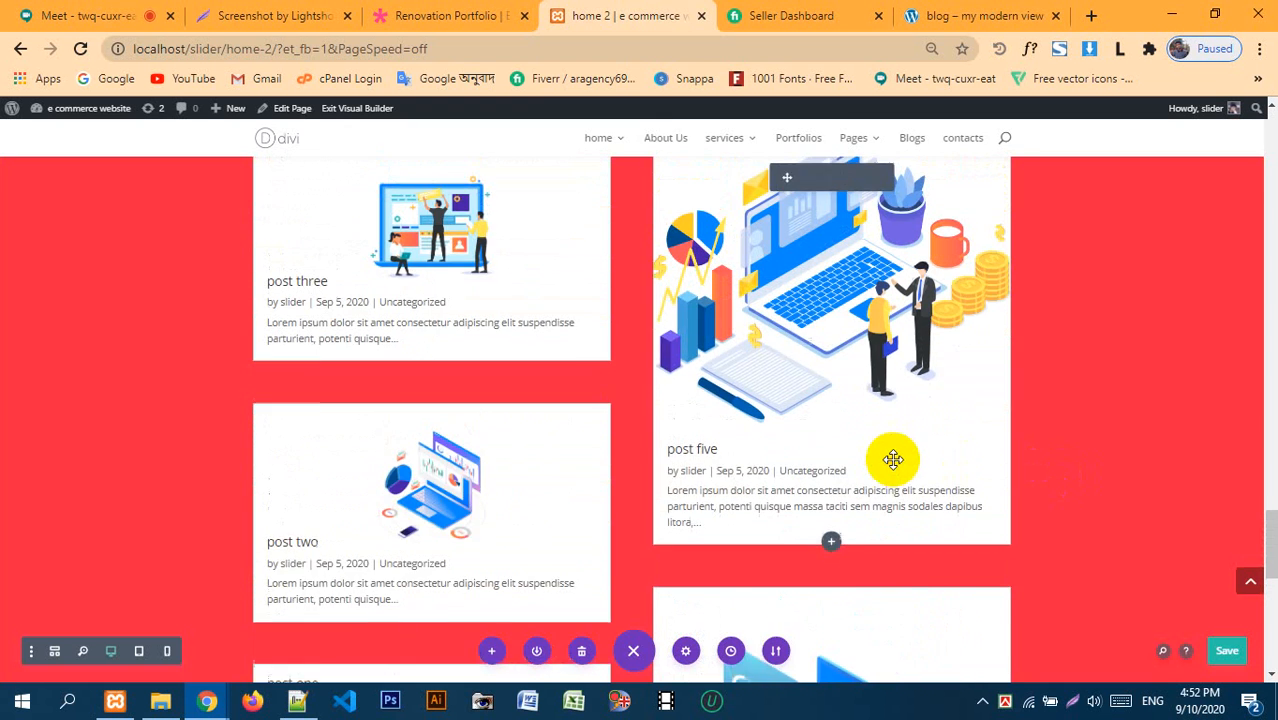
pyautogui.scroll(1, 893, 459)
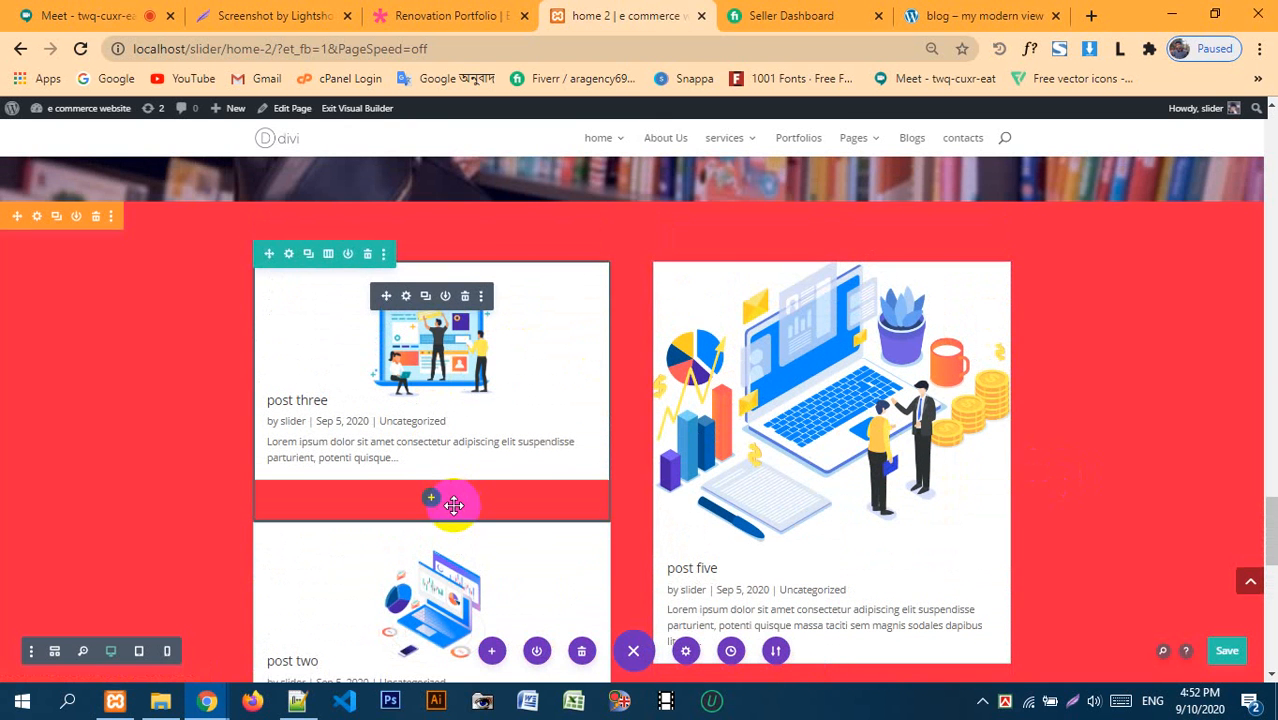
pyautogui.scroll(4, 454, 505)
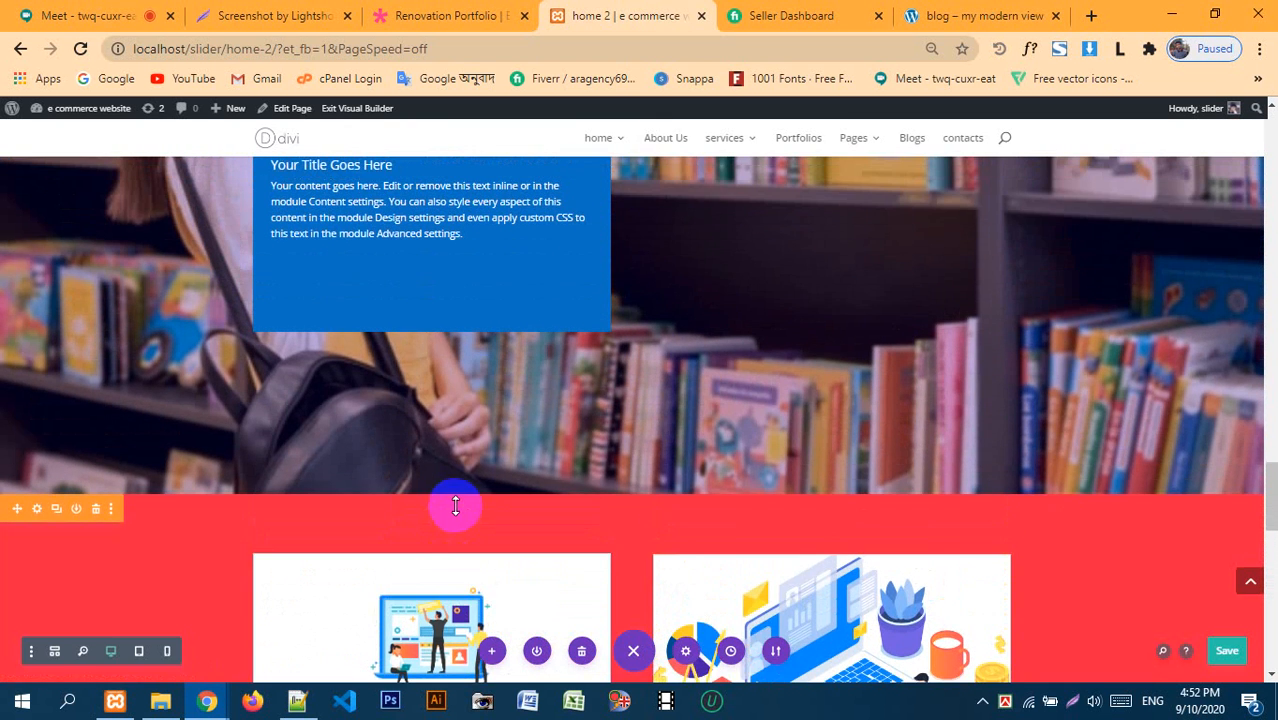
pyautogui.scroll(2, 455, 505)
pyautogui.scroll(9, 660, 385)
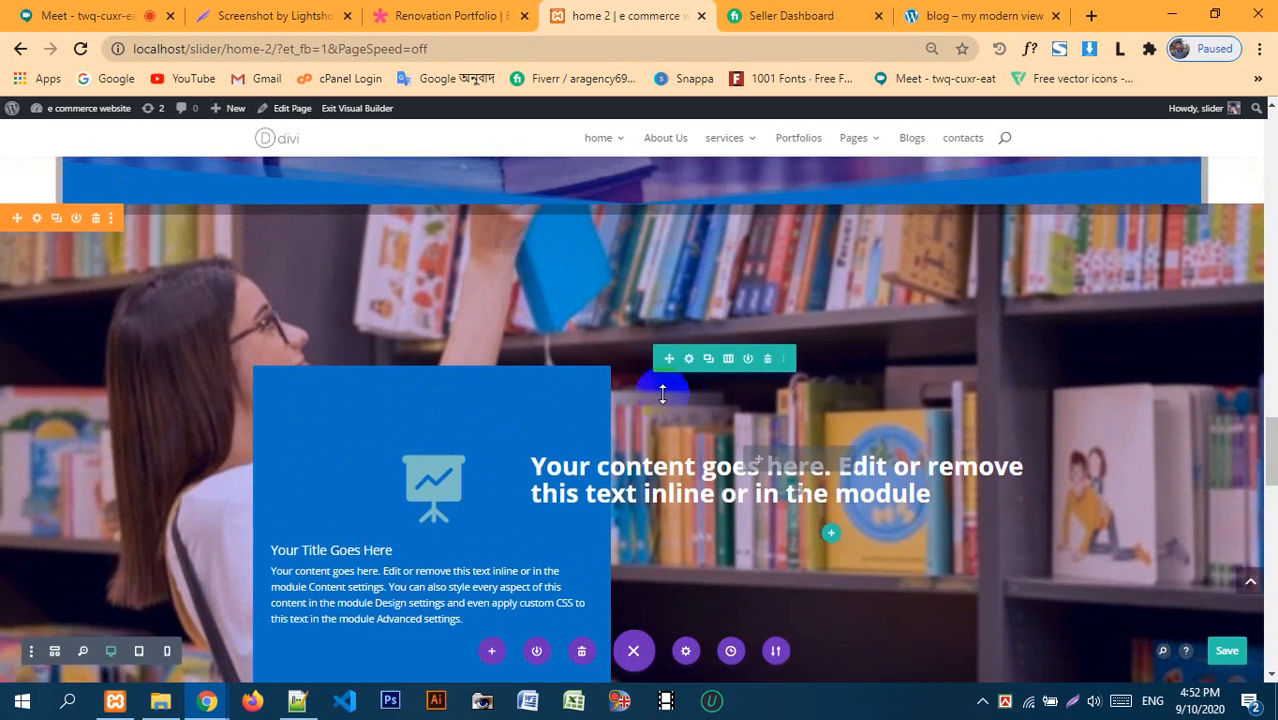
pyautogui.scroll(7, 565, 401)
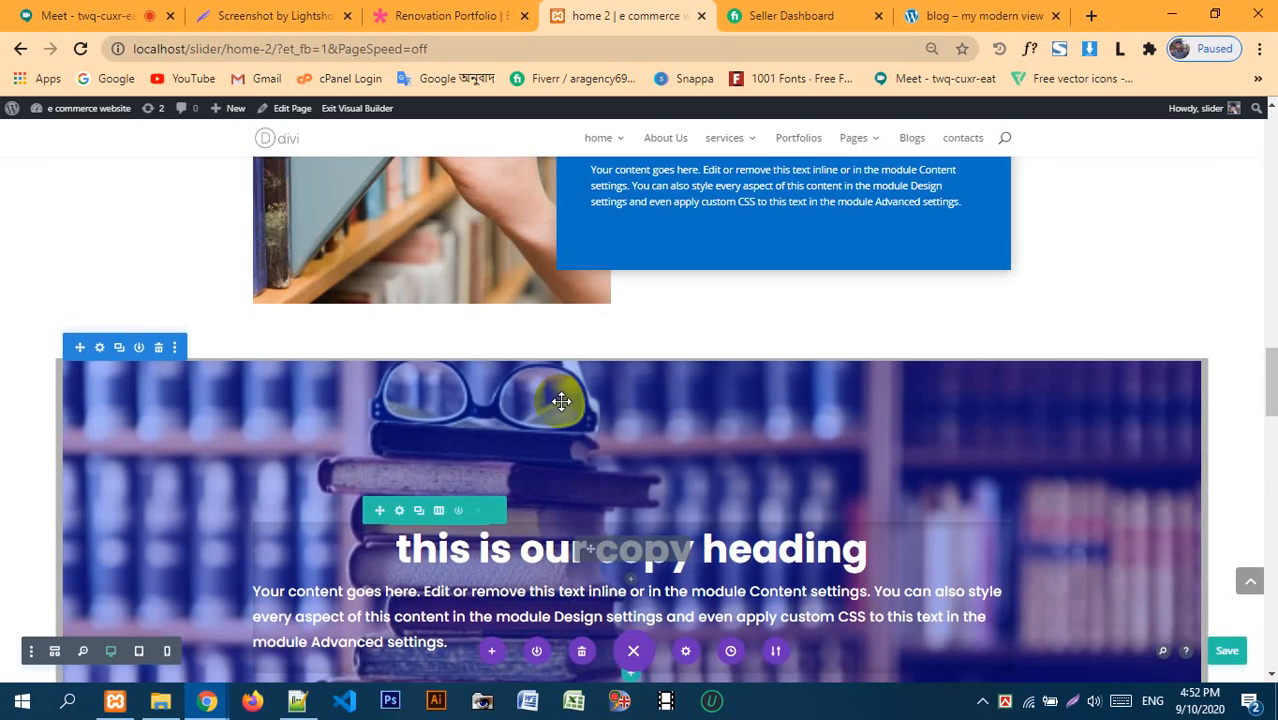
pyautogui.scroll(6, 561, 401)
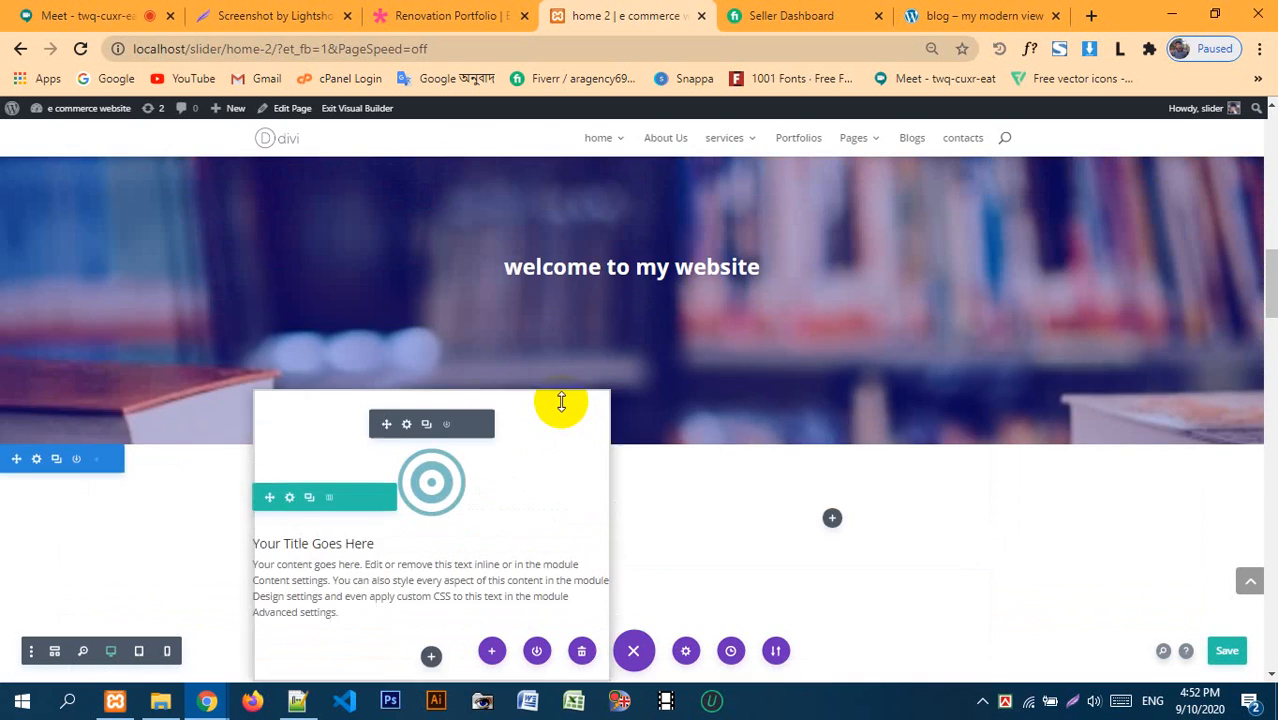
pyautogui.scroll(-2, 815, 350)
pyautogui.scroll(-5, 821, 378)
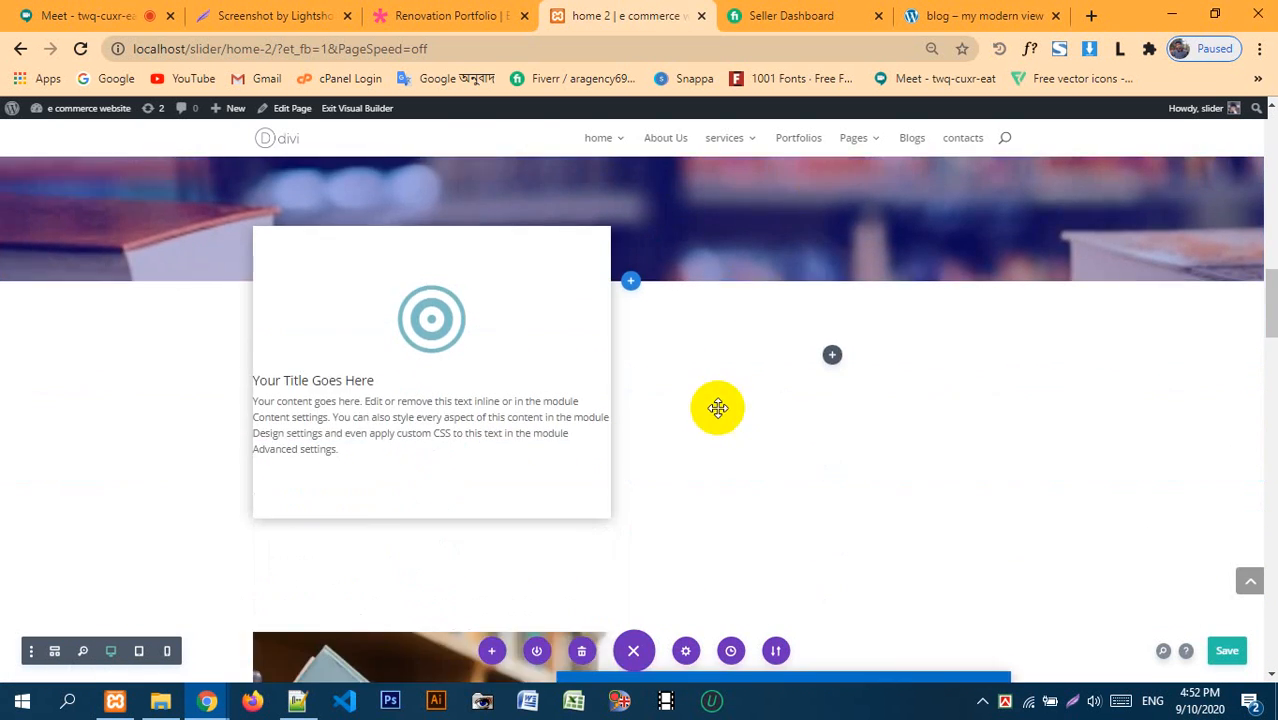
pyautogui.scroll(-10, 594, 459)
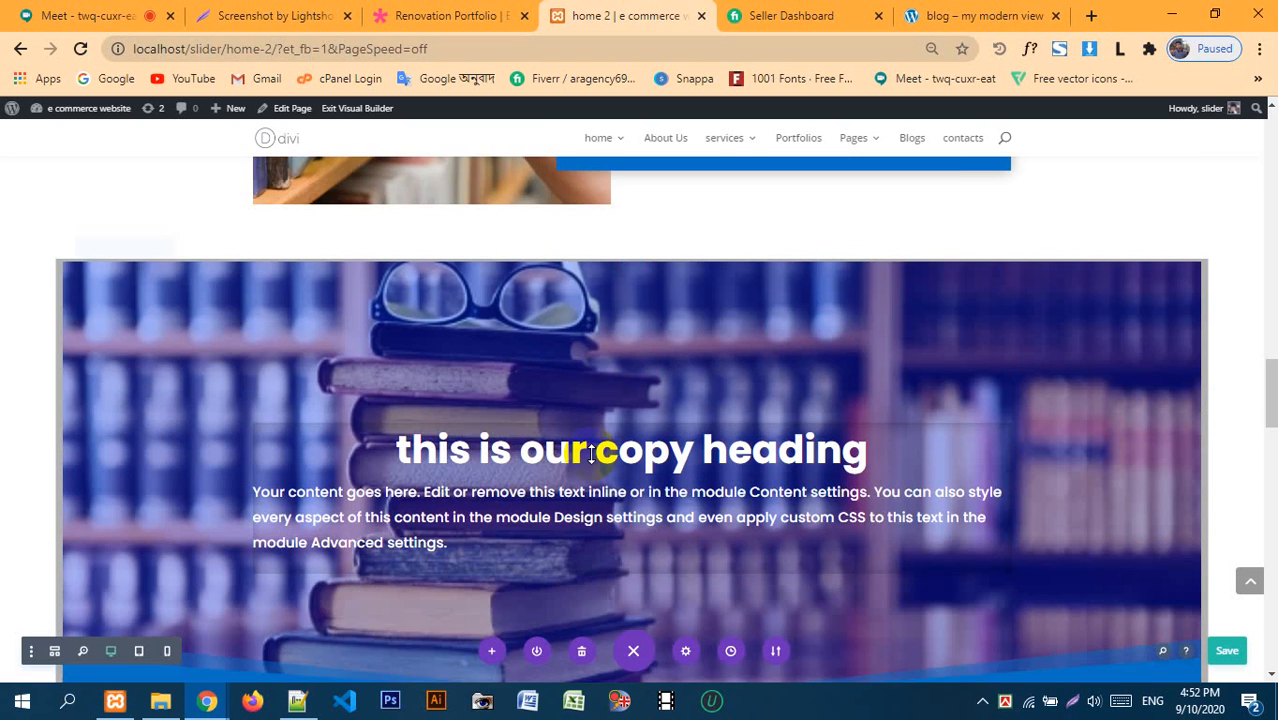
pyautogui.scroll(-10, 571, 447)
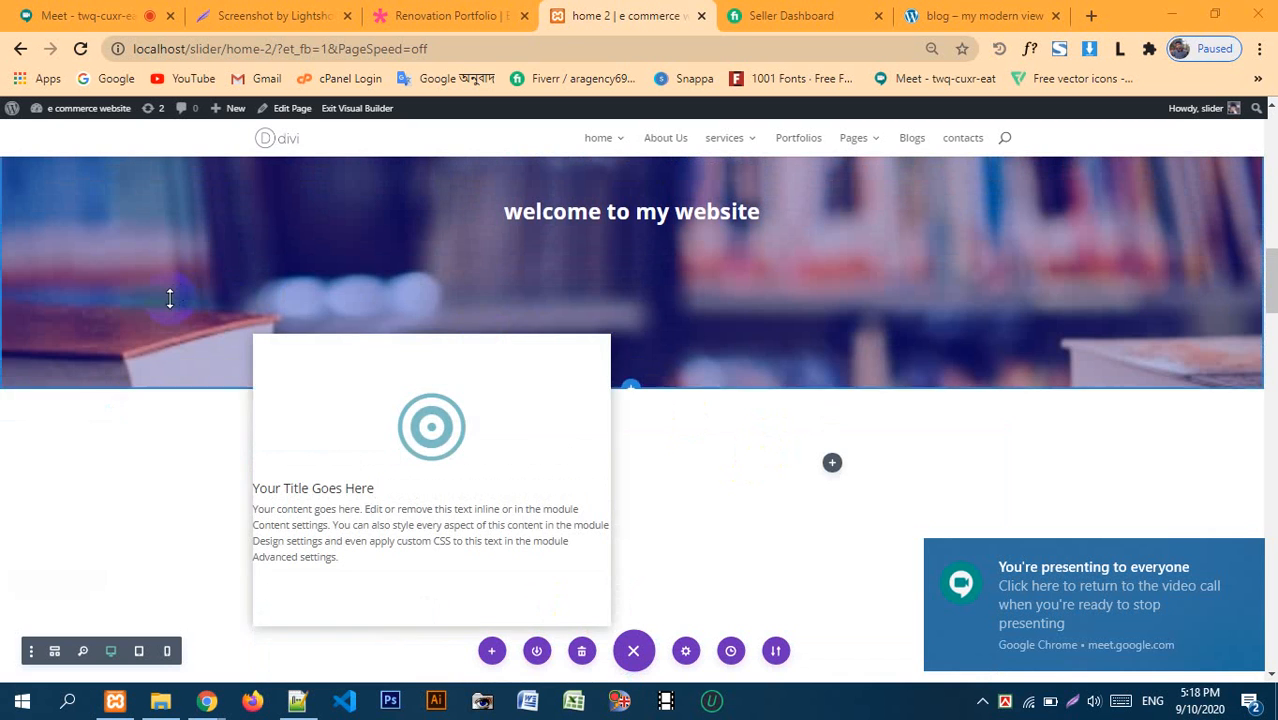
pyautogui.scroll(2, 171, 297)
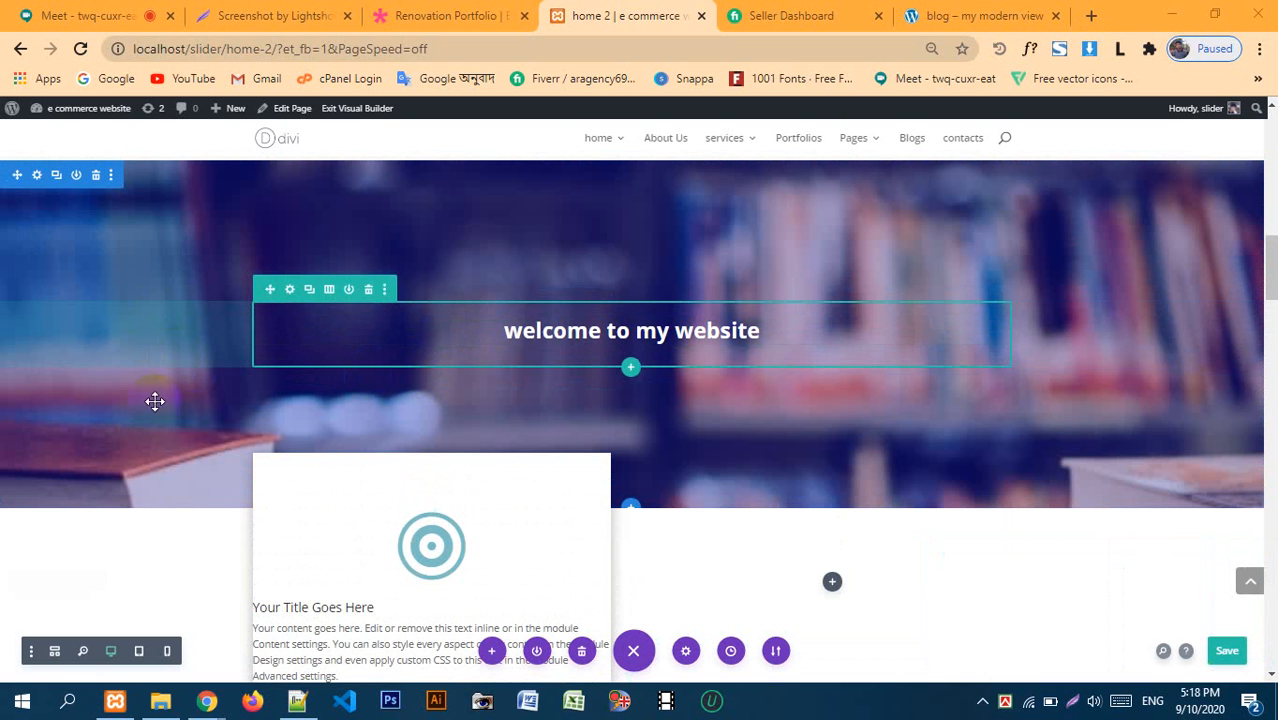
pyautogui.moveTo(155, 401); pyautogui.dragTo(388, 502)
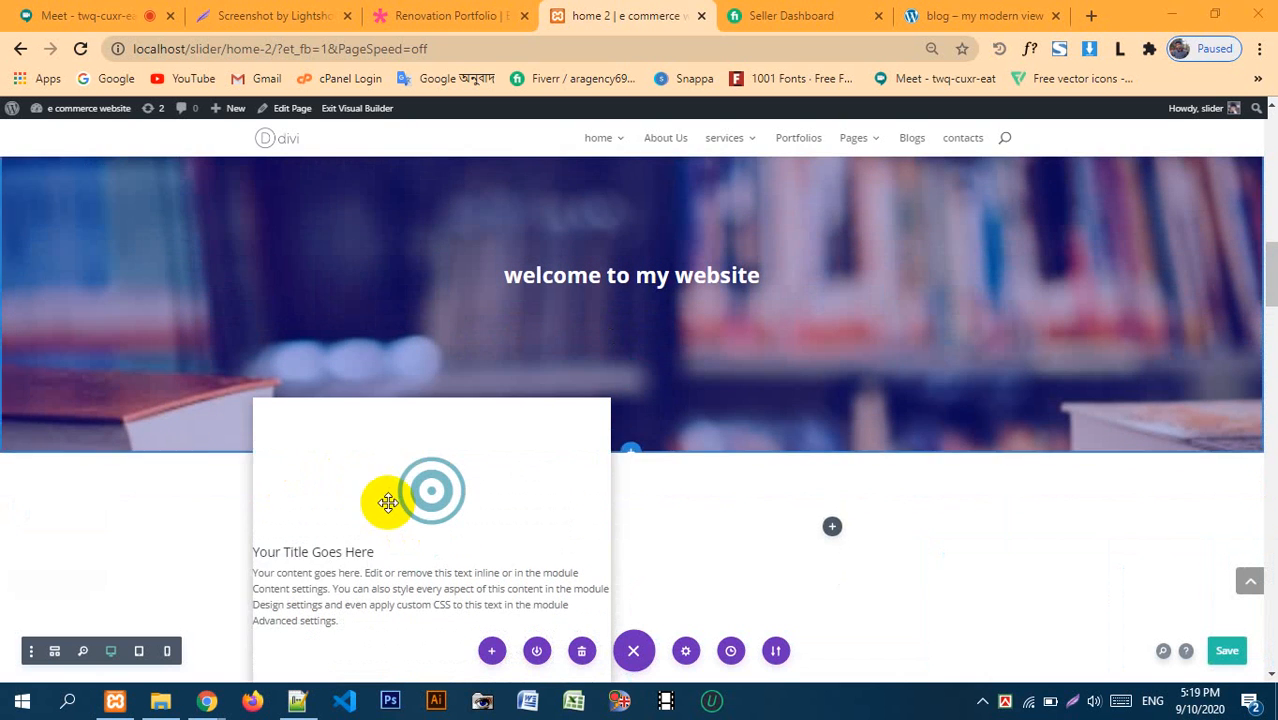
pyautogui.scroll(-1, 388, 502)
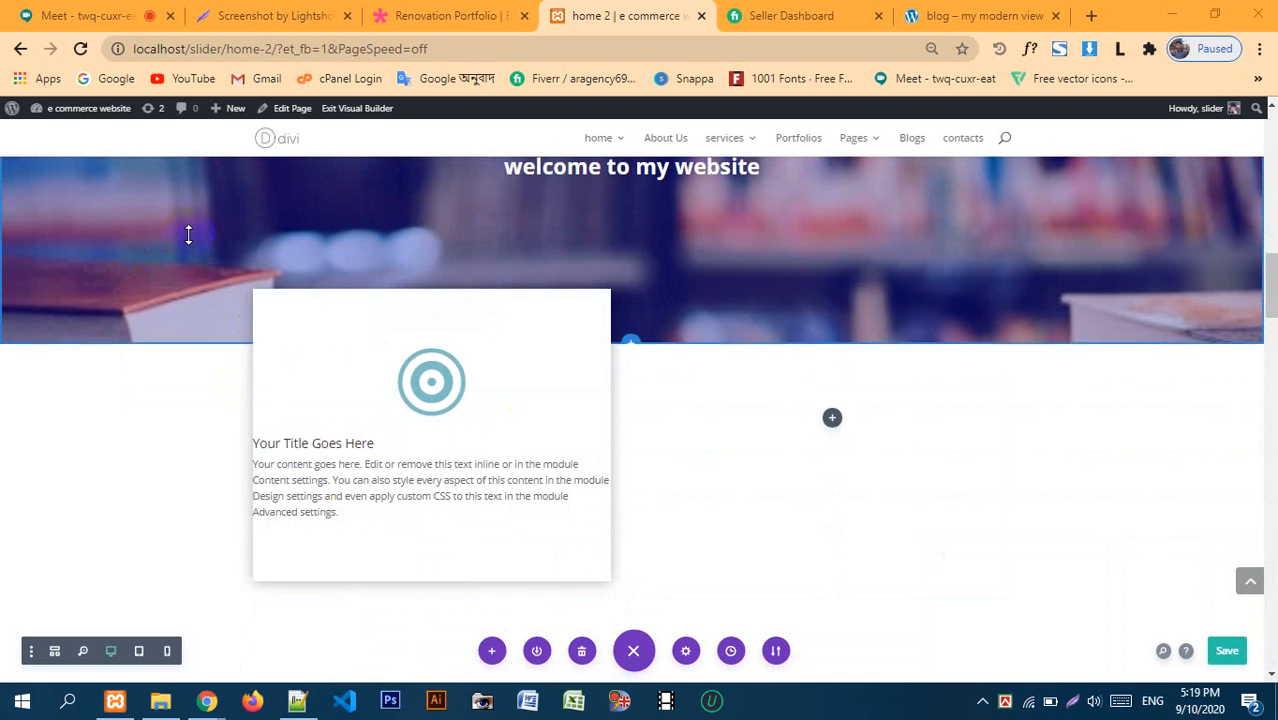
pyautogui.scroll(2, 188, 234)
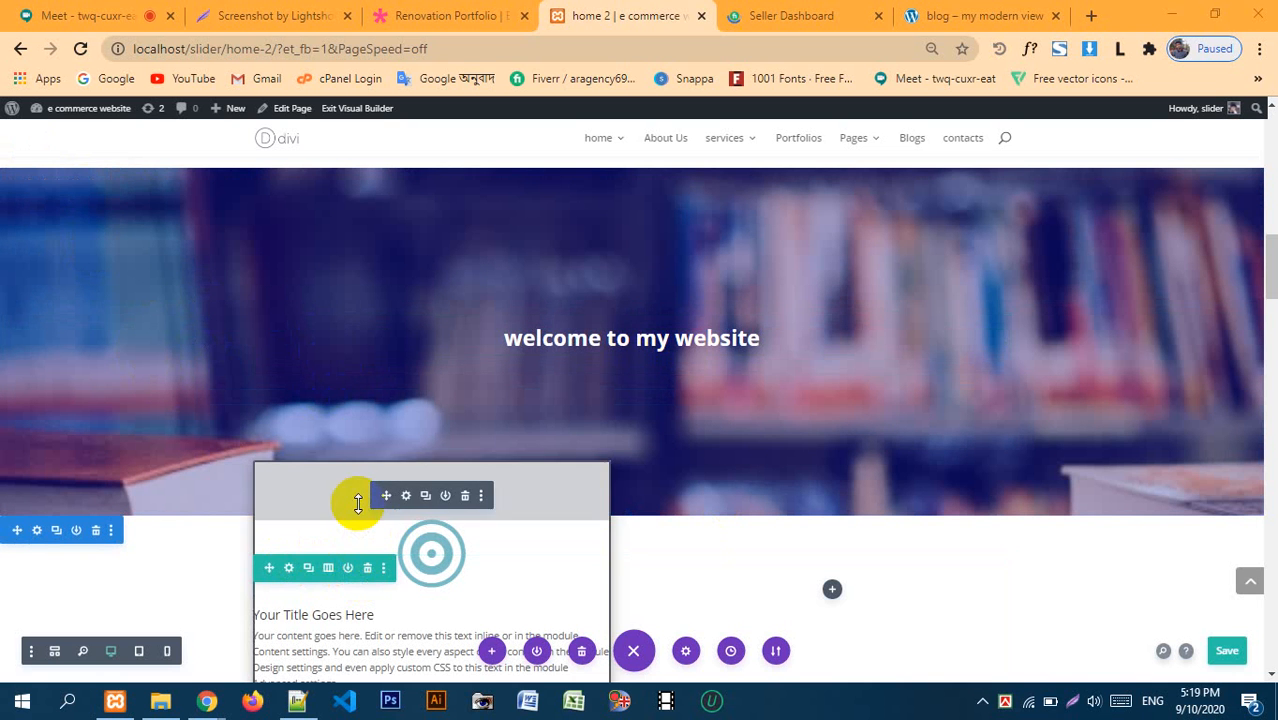
pyautogui.click(405, 497)
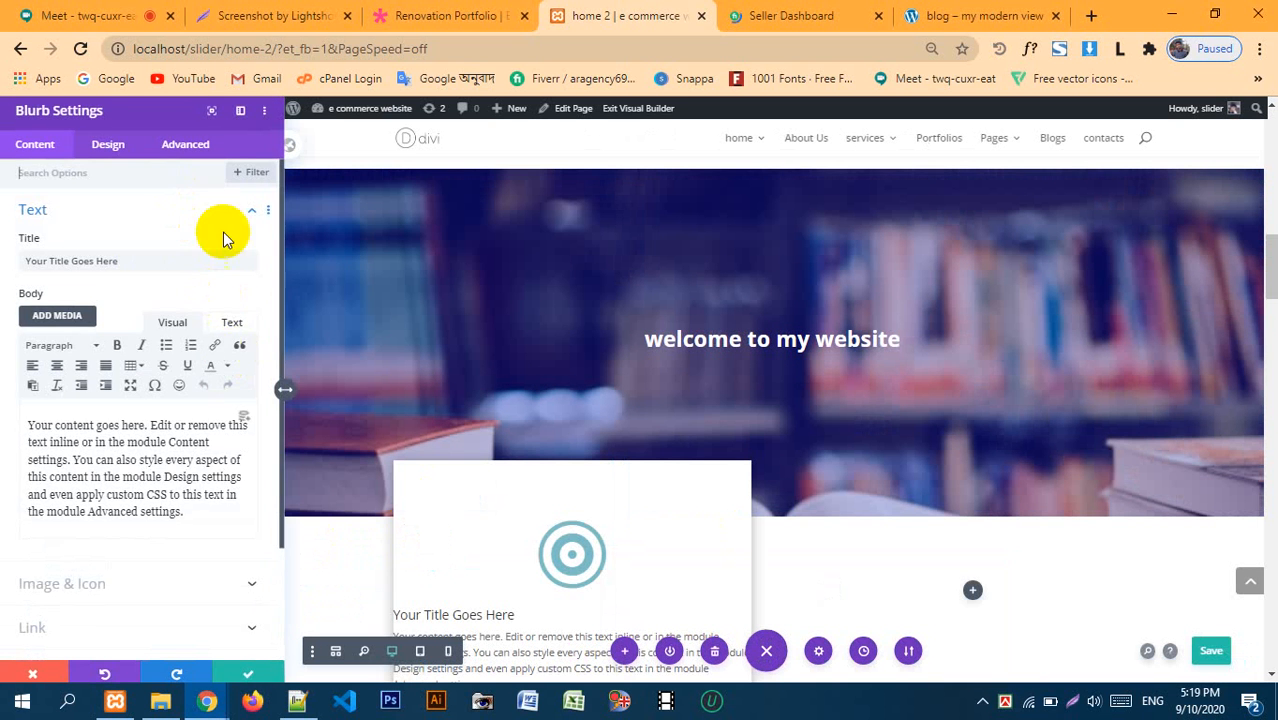
# - Set the blurb card's Z Index to 1 under Advanced > Visibility and save
pyautogui.click(178, 148)
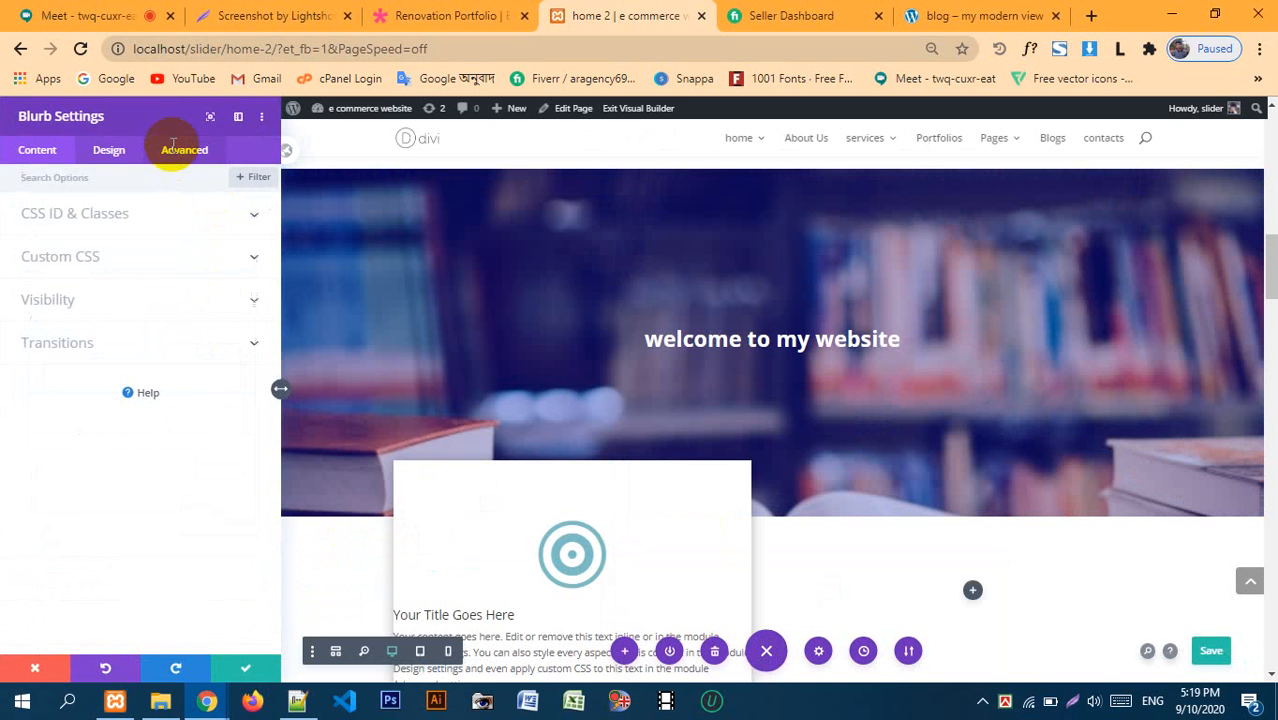
pyautogui.click(130, 300)
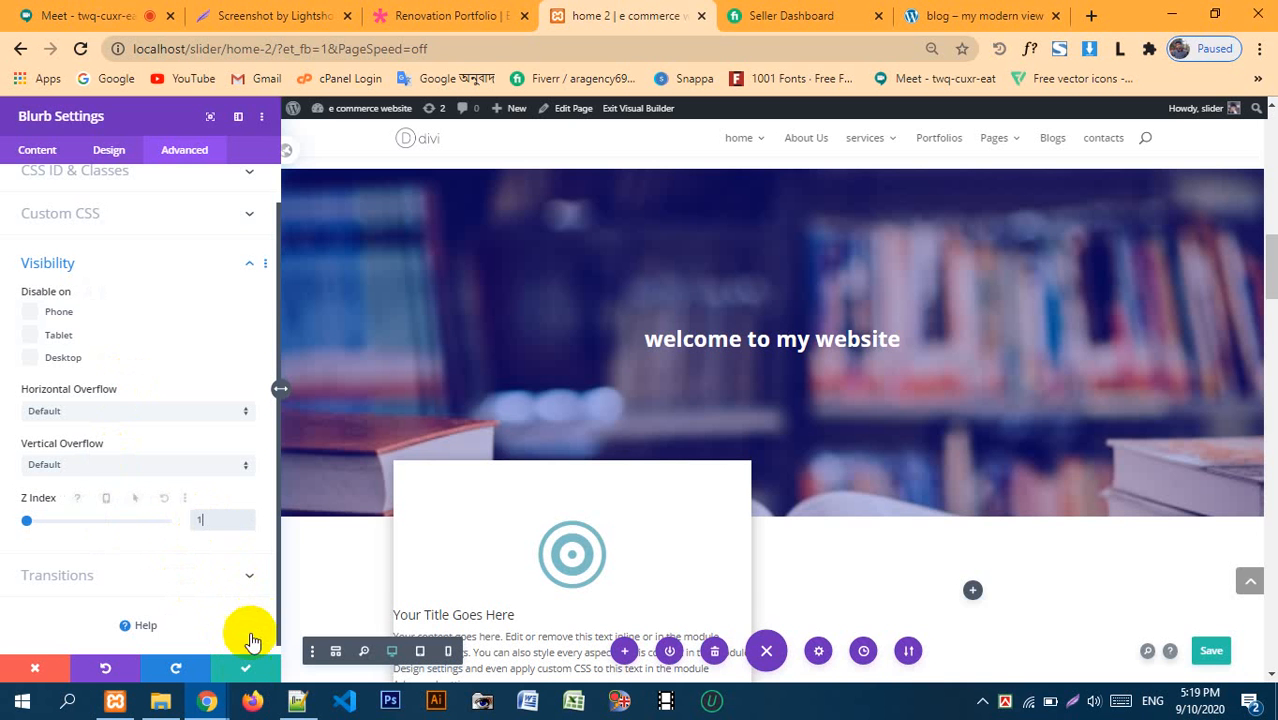
pyautogui.click(565, 500)
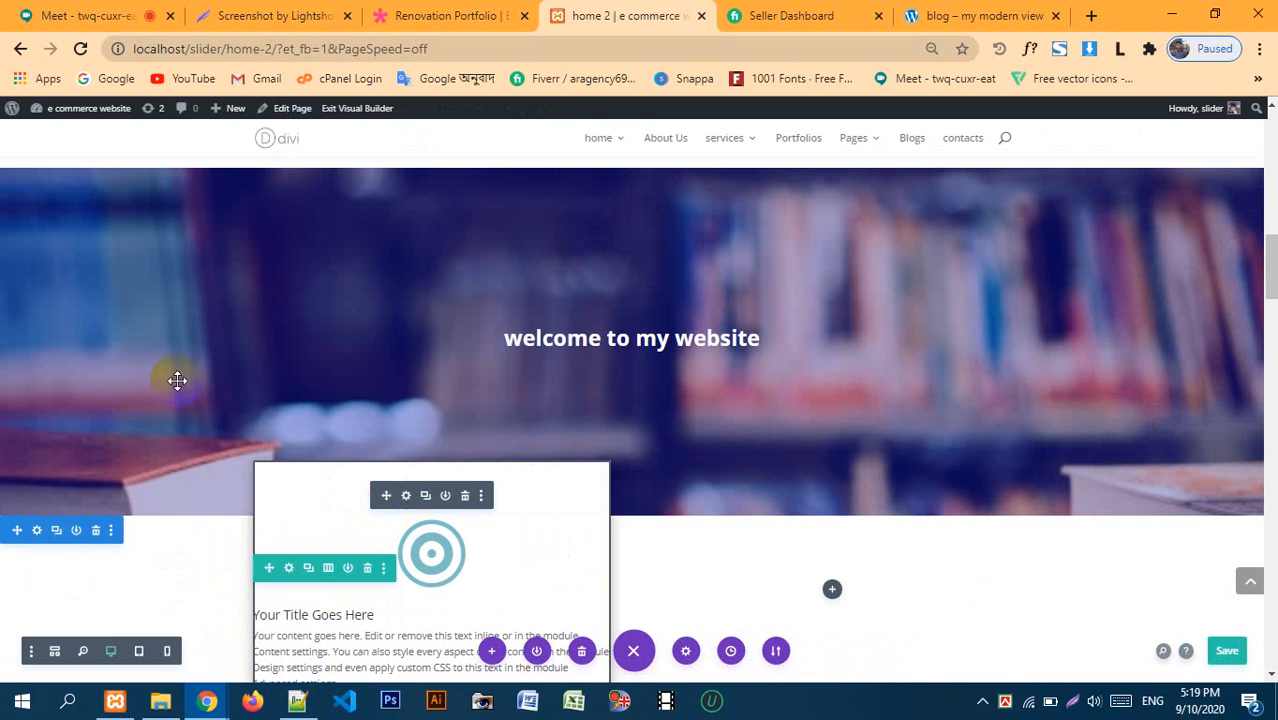
# - Open the welcome hero section's Advanced > Visibility settings
pyautogui.scroll(1, 155, 291)
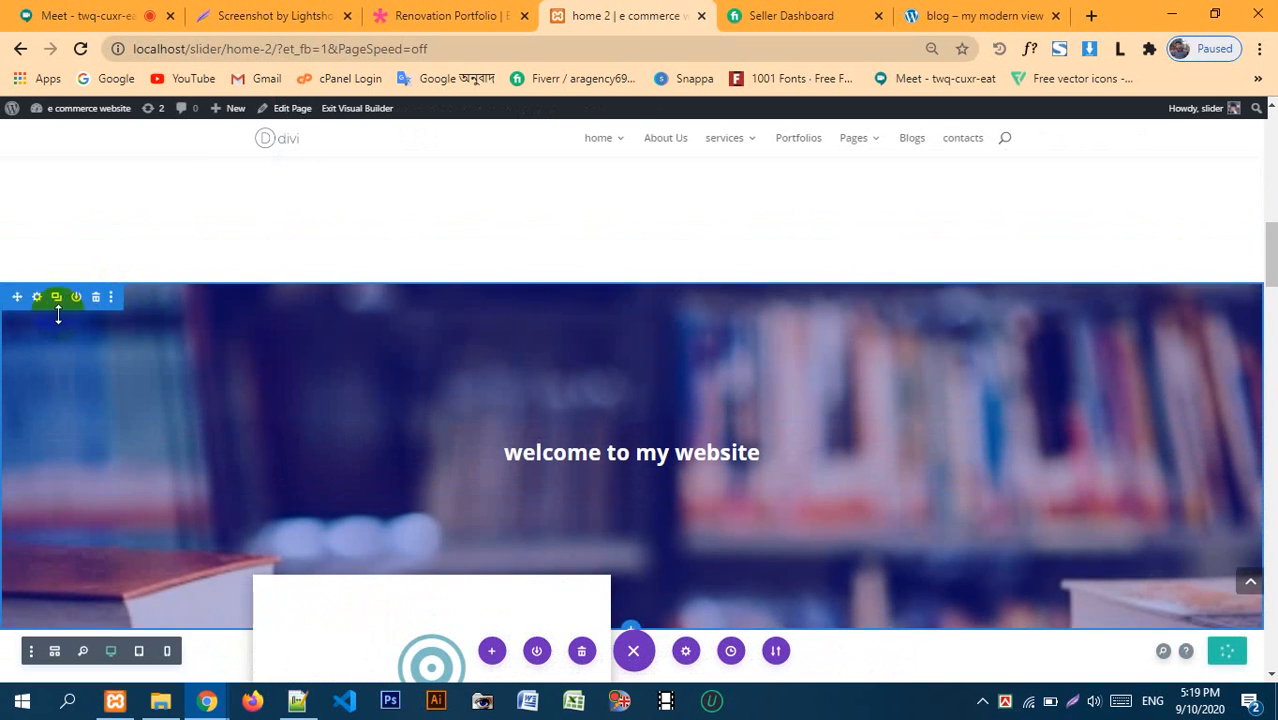
pyautogui.click(36, 297)
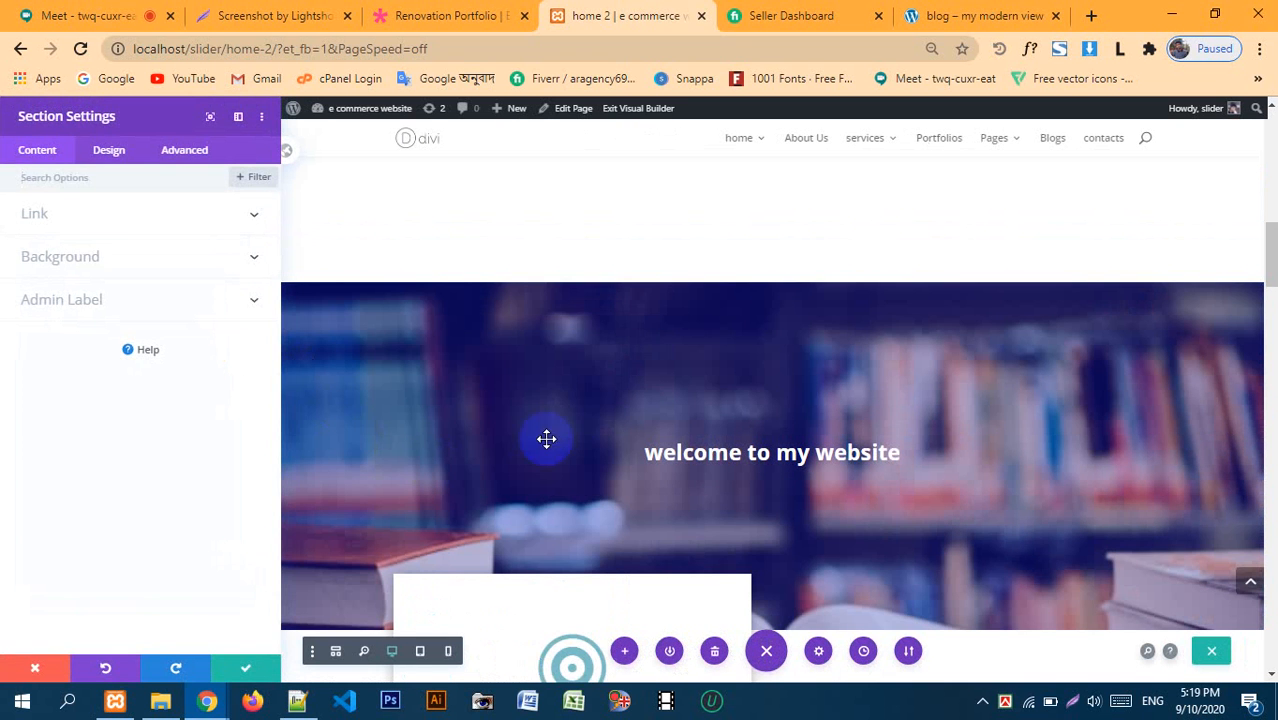
pyautogui.scroll(-1, 579, 417)
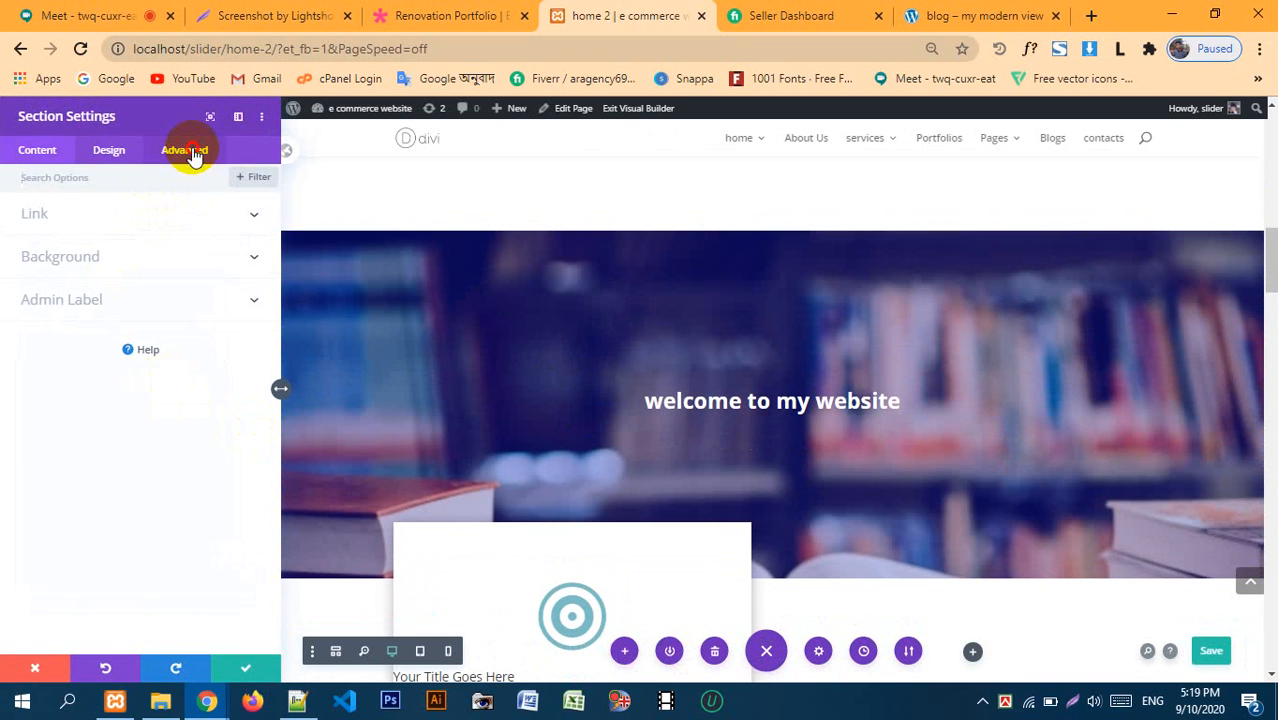
pyautogui.click(190, 151)
pyautogui.click(154, 297)
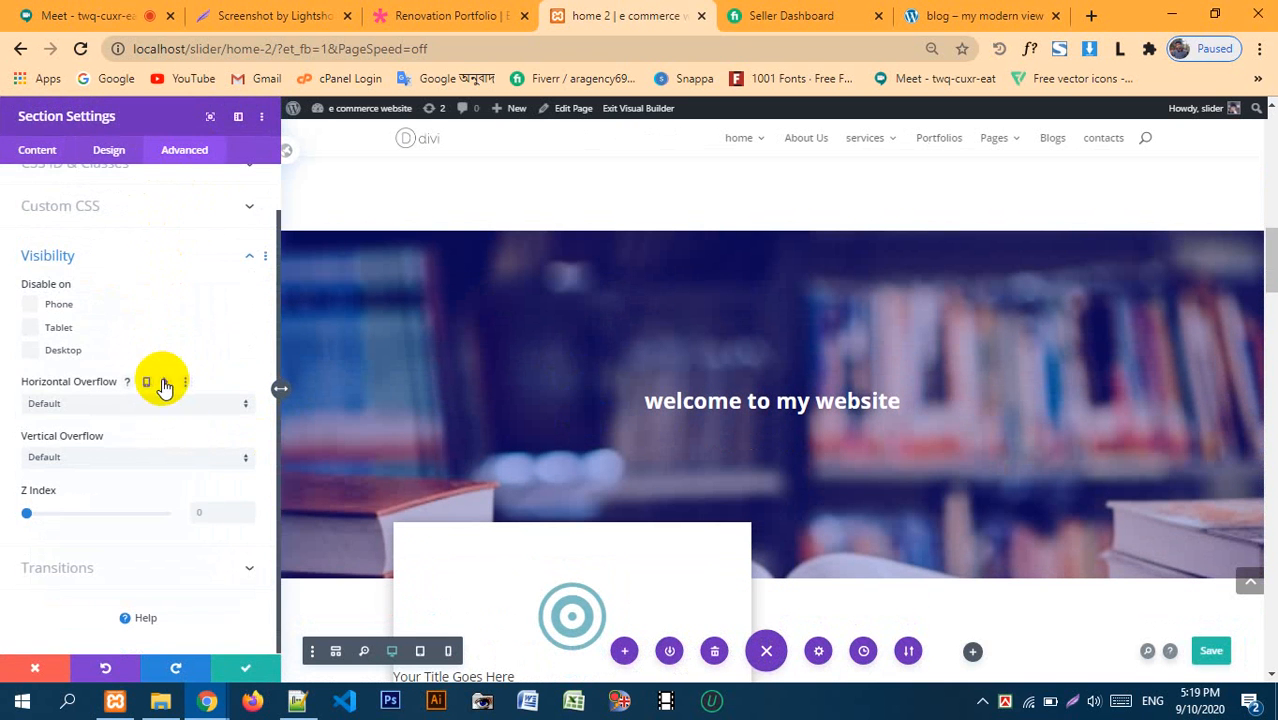
pyautogui.scroll(-2, 579, 513)
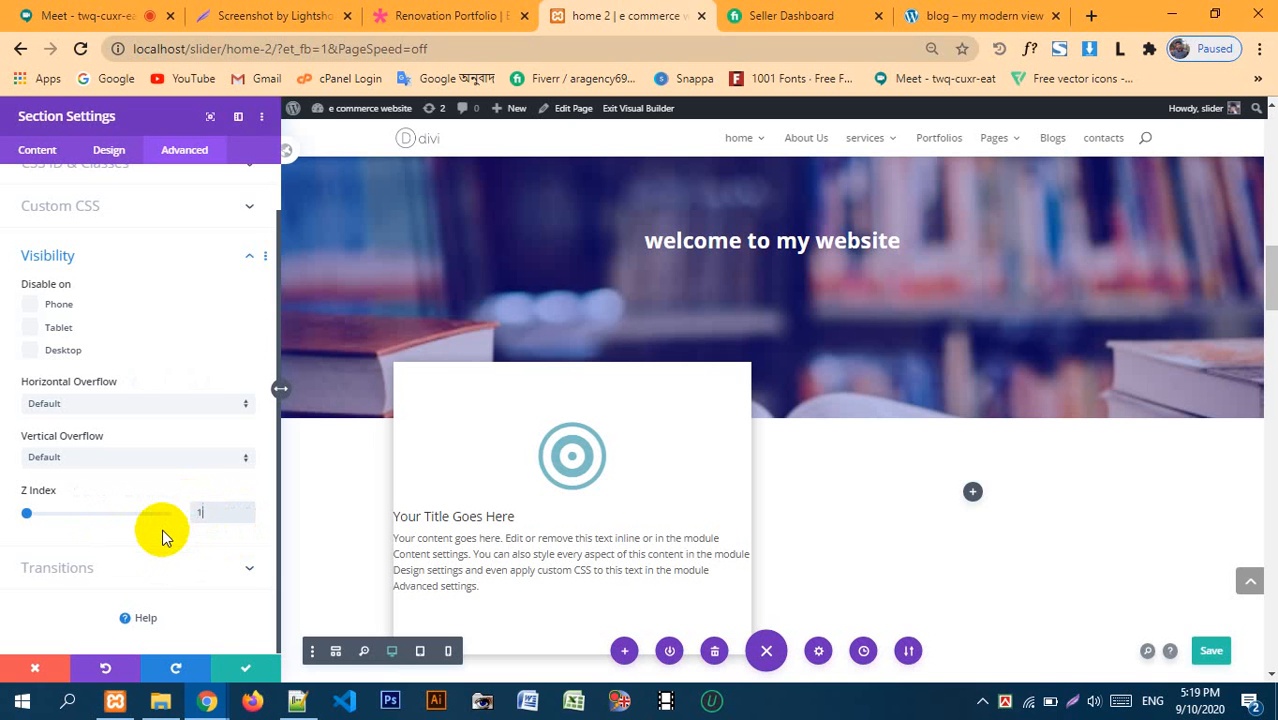
# - Try hero Z Index values 111, 22 and 127, then drag it back to 0
pyautogui.write('11')
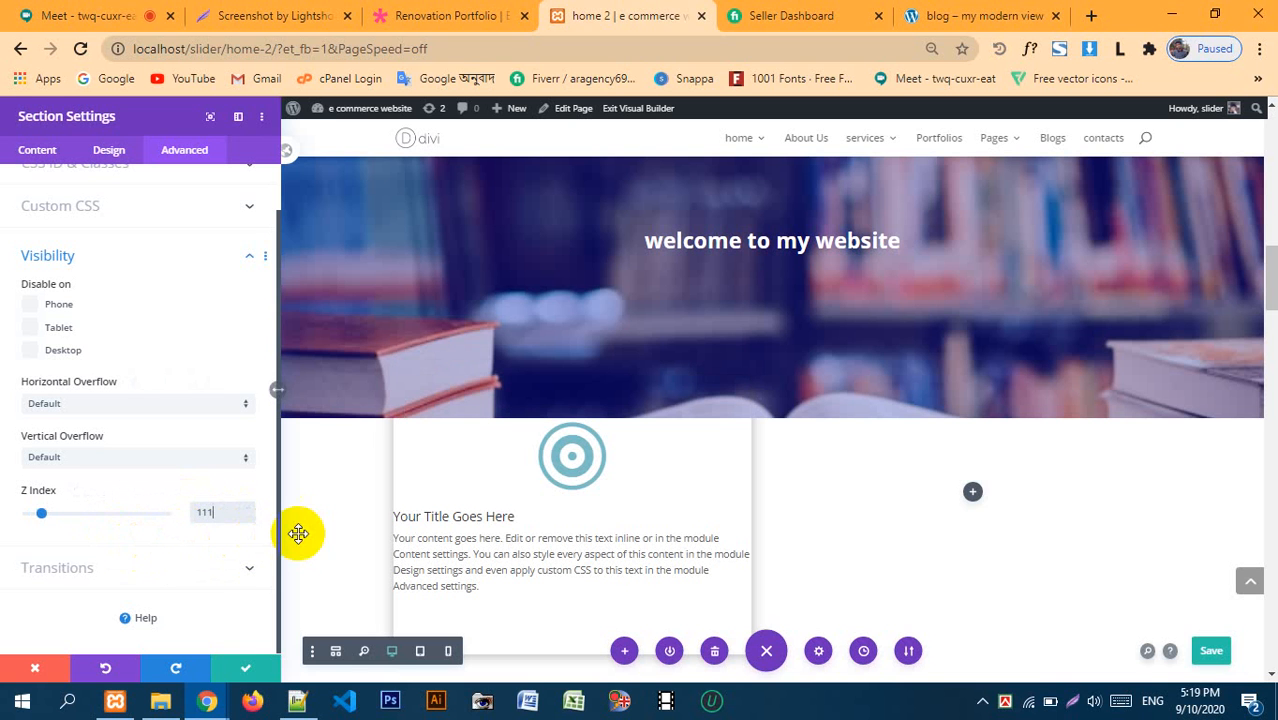
pyautogui.press('BackSpace')
pyautogui.press('BackSpace')
pyautogui.press('BackSpace')
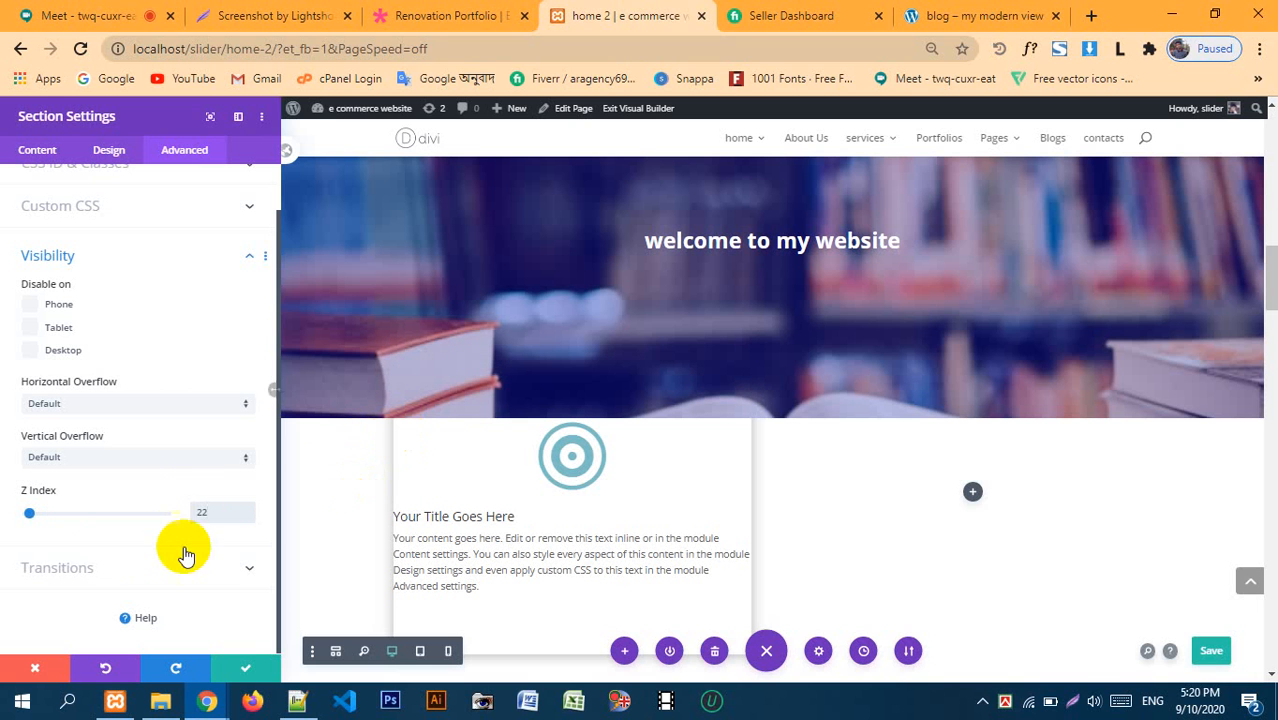
pyautogui.moveTo(221, 513); pyautogui.dragTo(182, 515)
pyautogui.press('BackSpace')
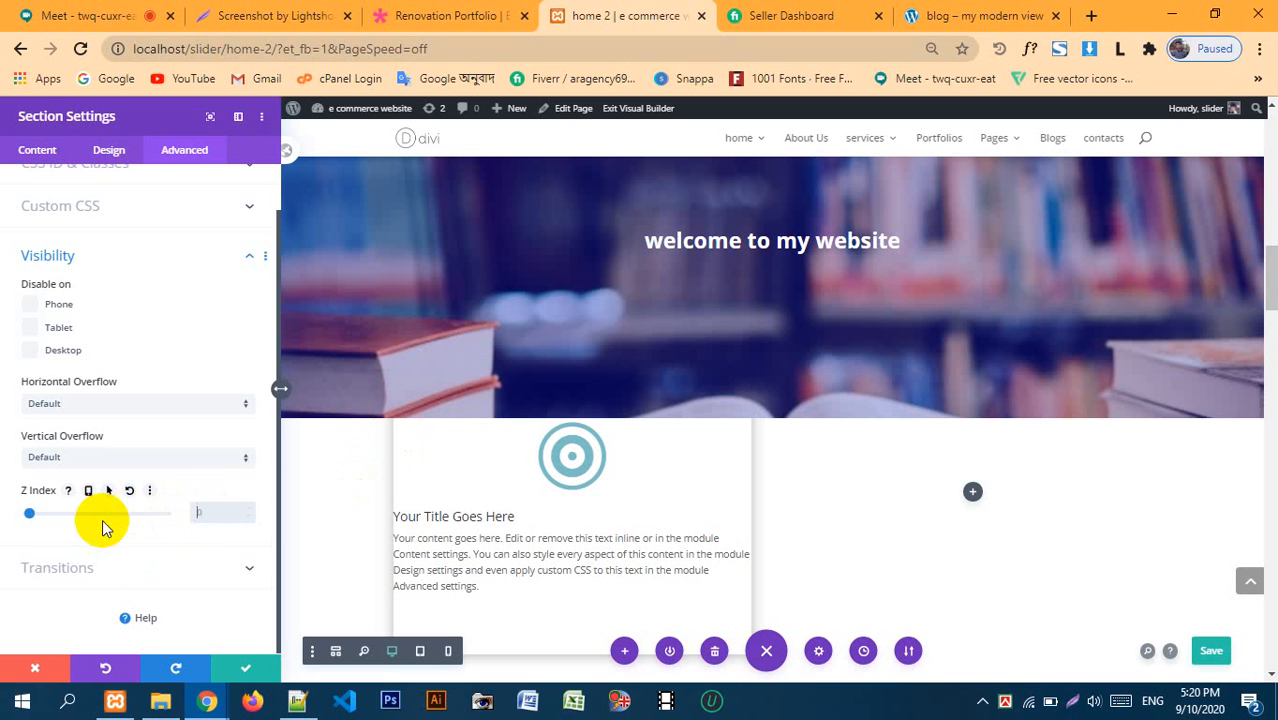
pyautogui.moveTo(28, 515); pyautogui.dragTo(43, 514)
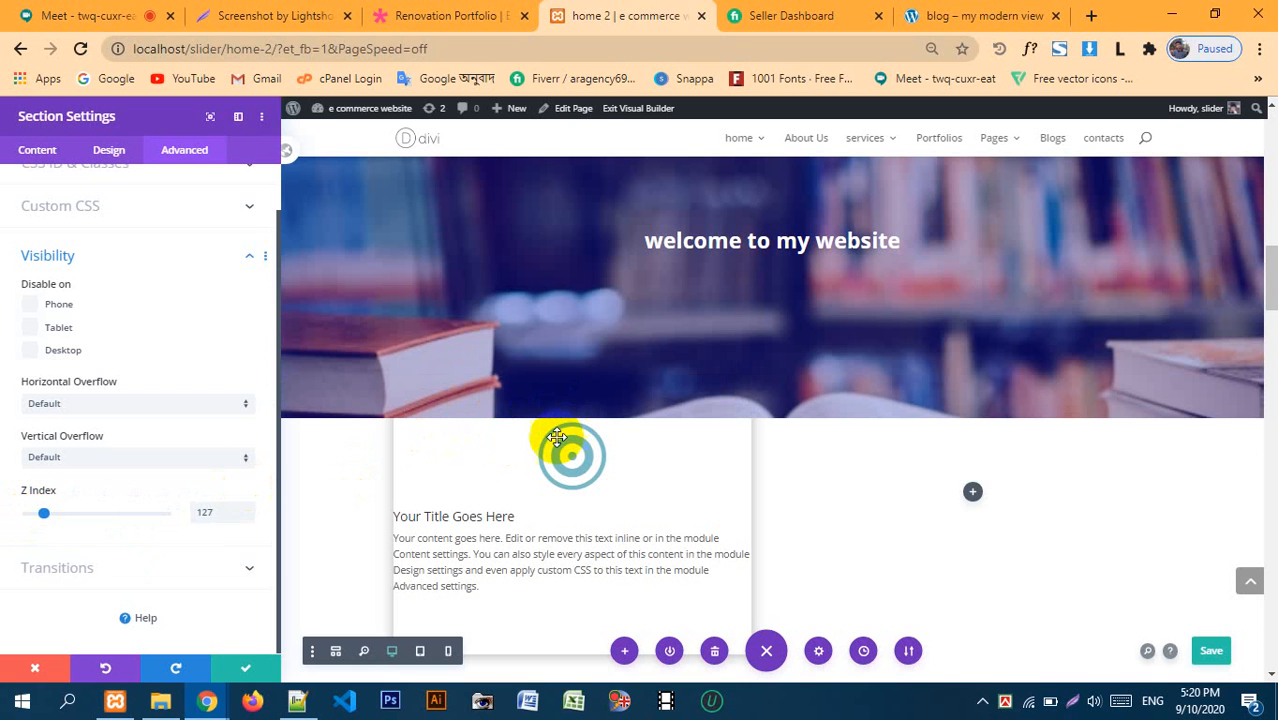
pyautogui.click(40, 515)
pyautogui.moveTo(37, 515); pyautogui.dragTo(3, 525)
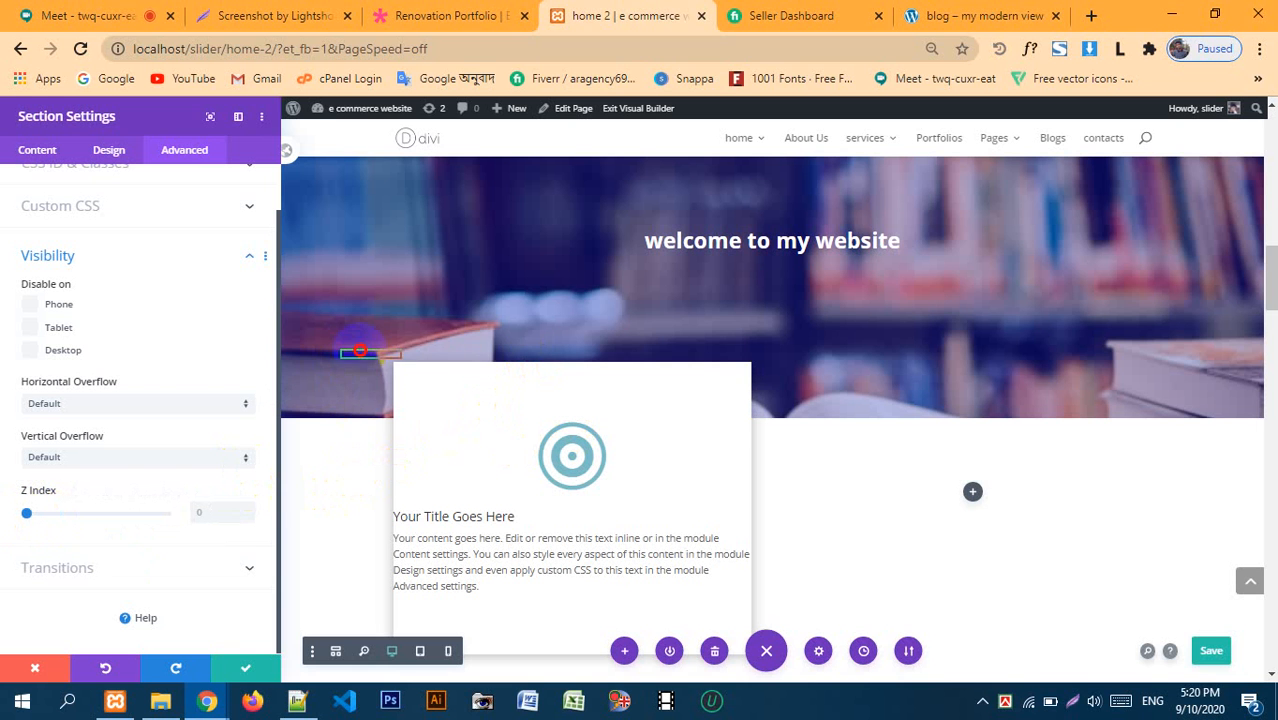
pyautogui.moveTo(359, 352)
pyautogui.mouseDown()
pyautogui.moveTo(813, 420)
pyautogui.moveTo(860, 442)
pyautogui.mouseUp()
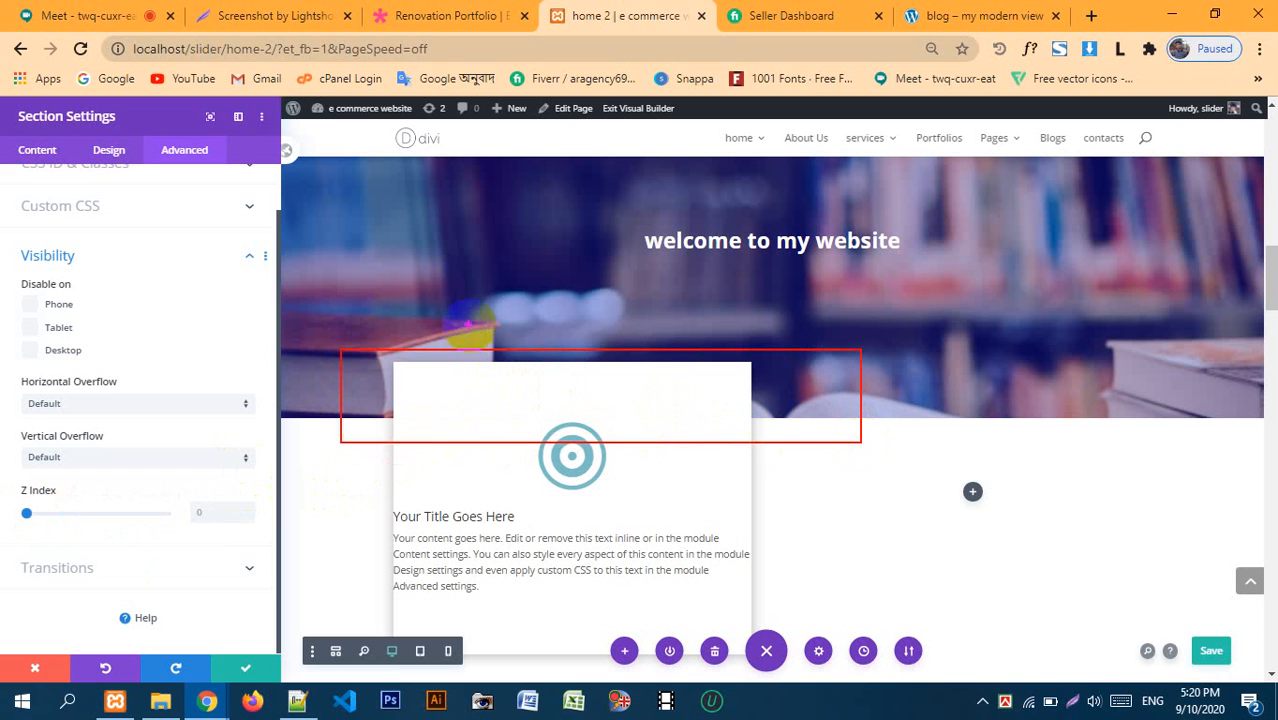
pyautogui.moveTo(393, 360)
pyautogui.mouseDown()
pyautogui.moveTo(428, 408)
pyautogui.moveTo(770, 410)
pyautogui.mouseUp()
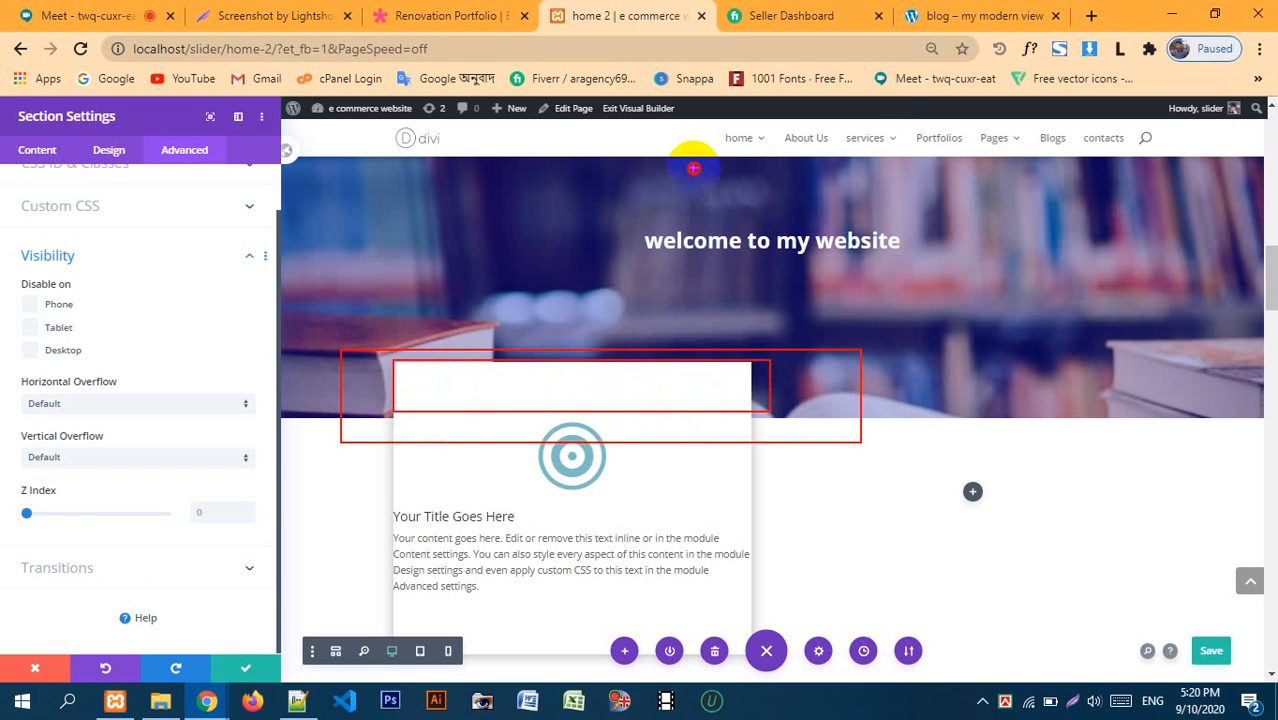
pyautogui.moveTo(693, 168); pyautogui.dragTo(1266, 588)
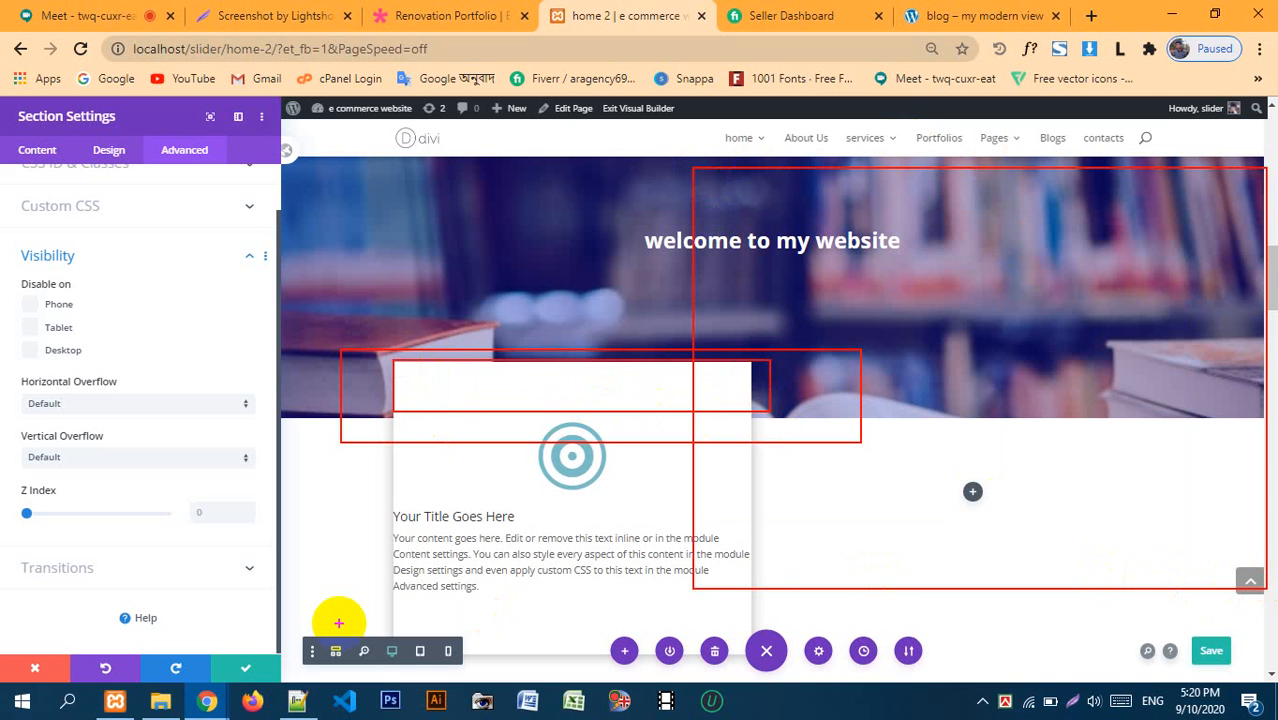
pyautogui.press('Escape')
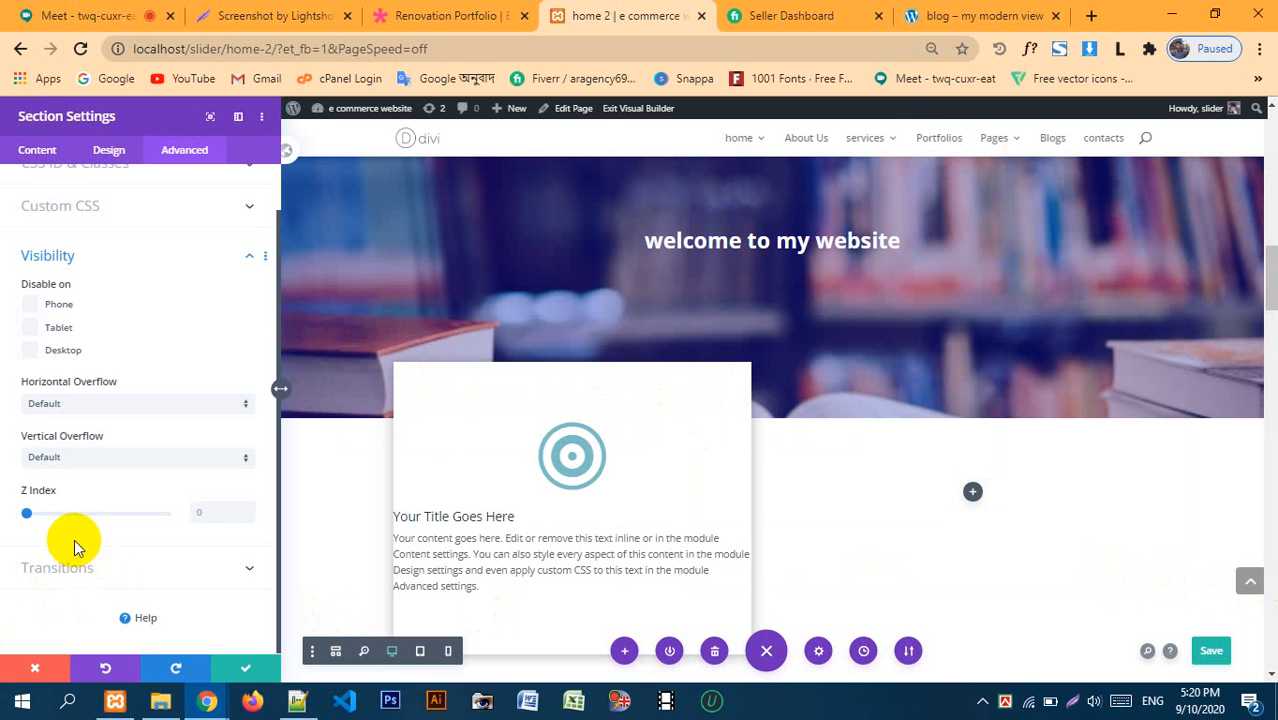
pyautogui.moveTo(28, 518); pyautogui.dragTo(32, 514)
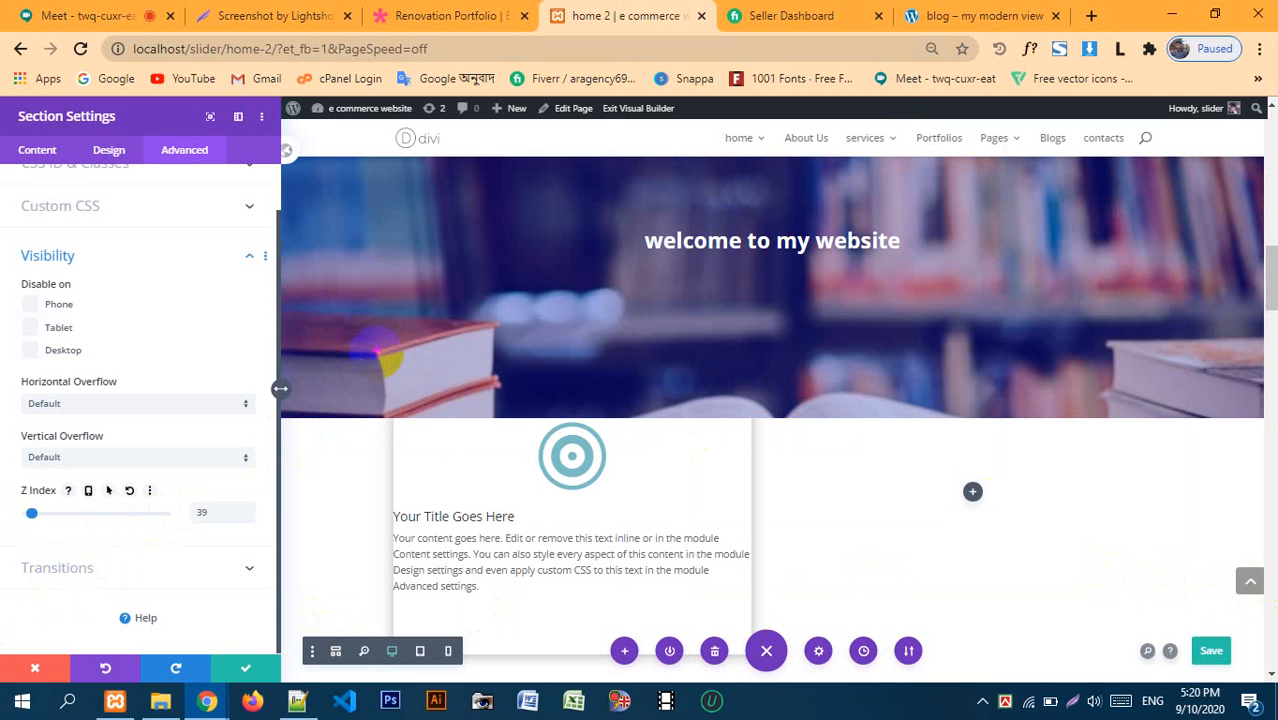
pyautogui.moveTo(418, 389); pyautogui.dragTo(767, 423)
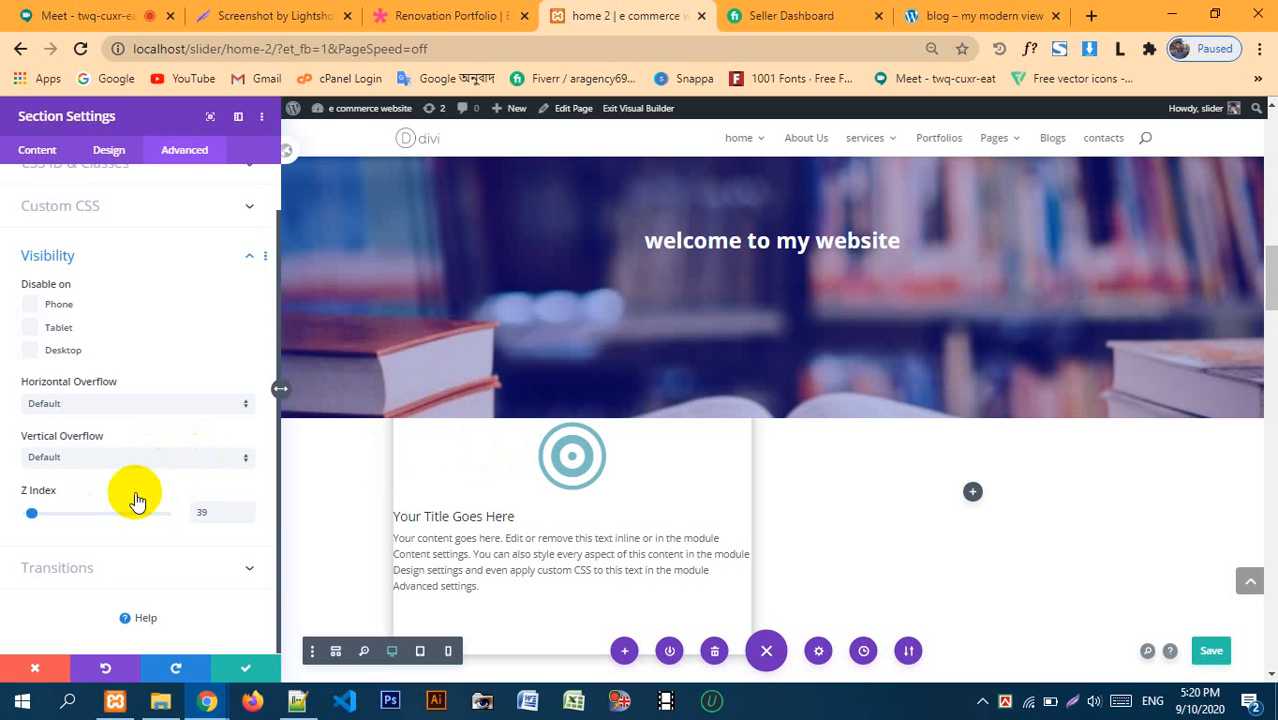
pyautogui.click(186, 513)
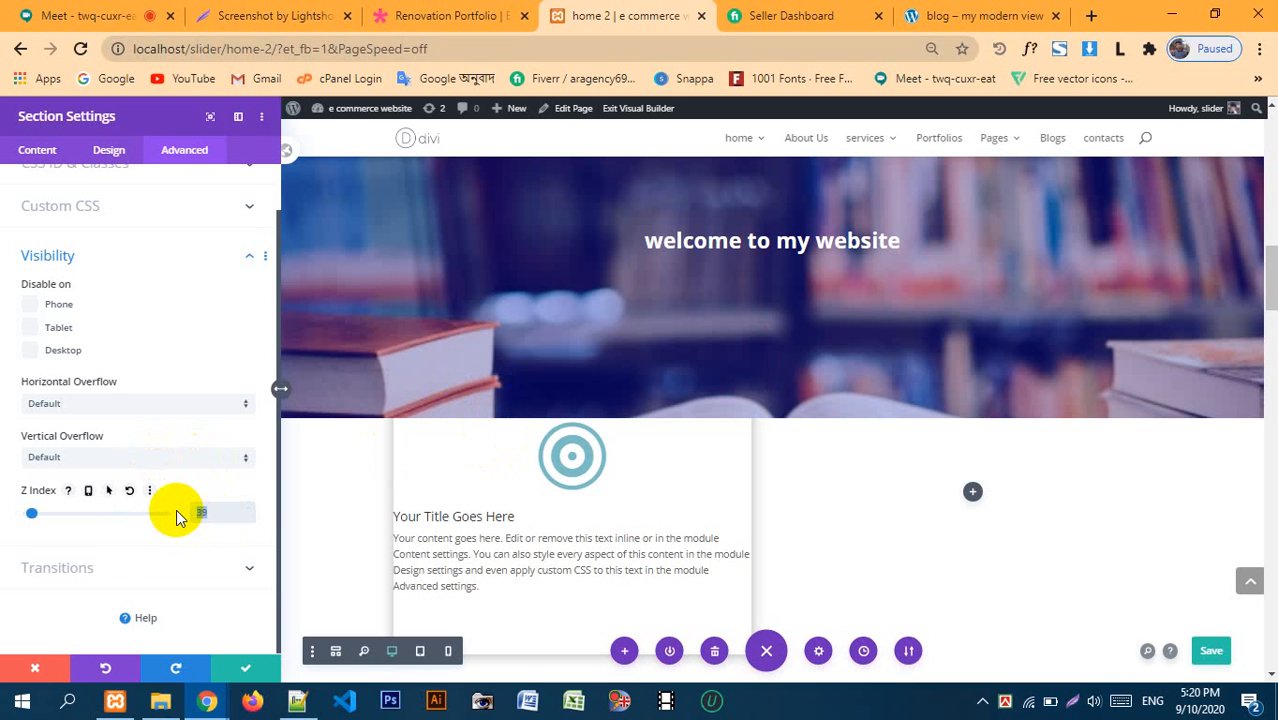
pyautogui.press('BackSpace')
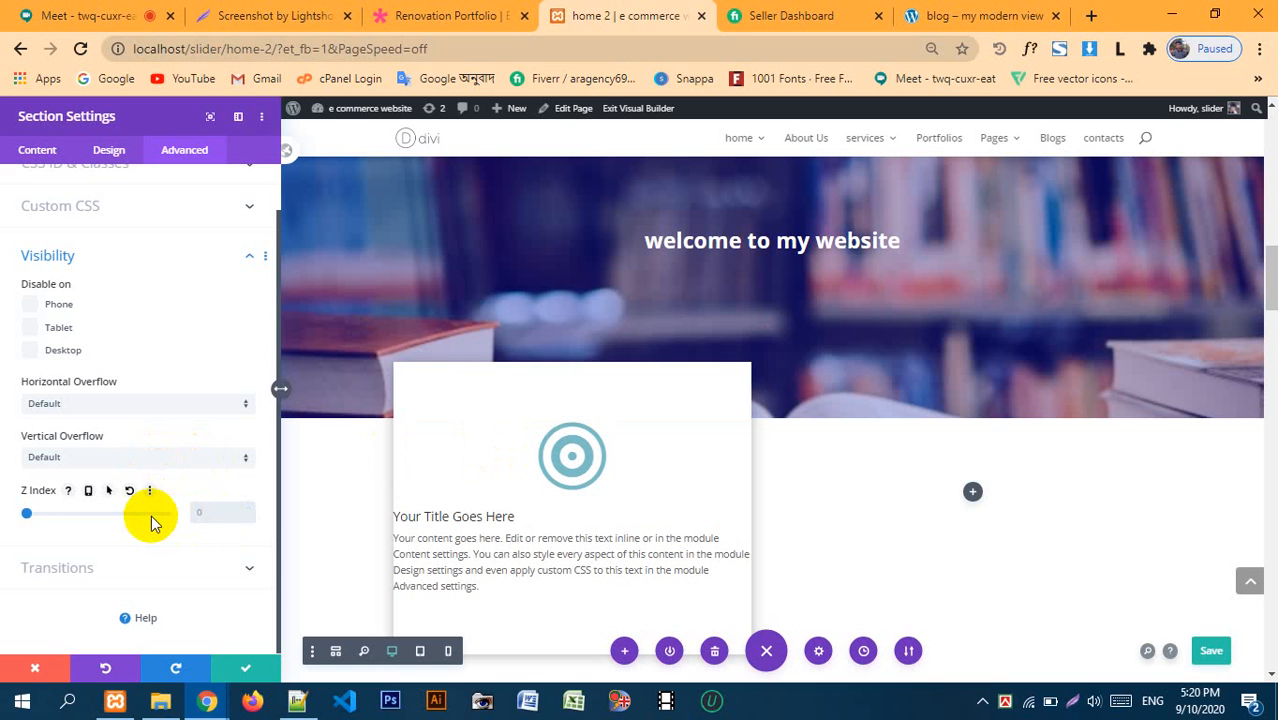
pyautogui.click(115, 545)
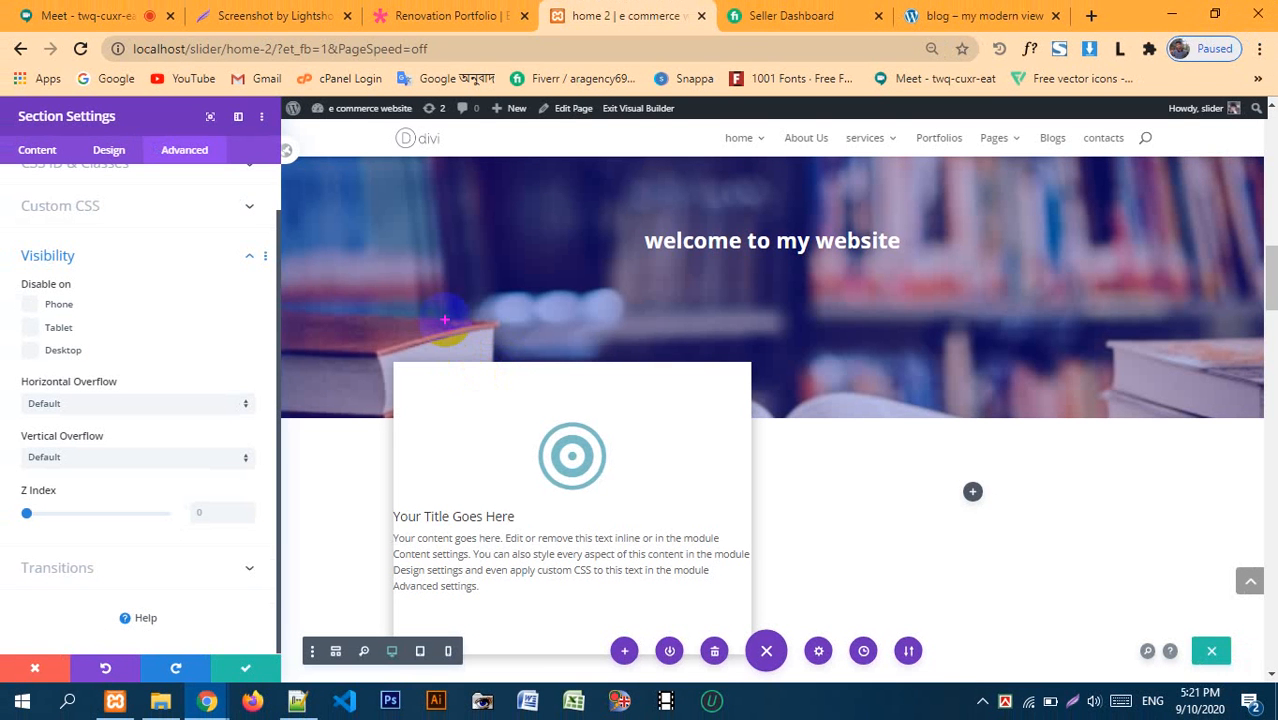
pyautogui.moveTo(445, 321); pyautogui.dragTo(622, 410)
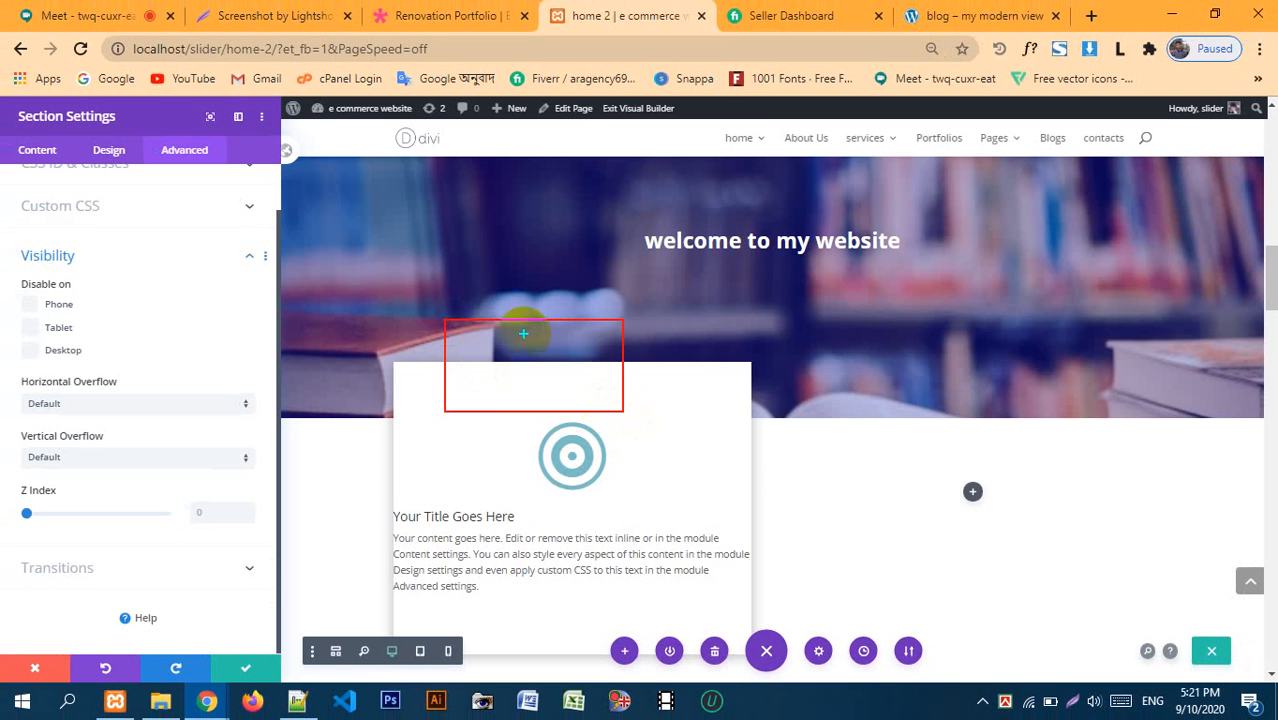
pyautogui.moveTo(494, 275); pyautogui.dragTo(810, 433)
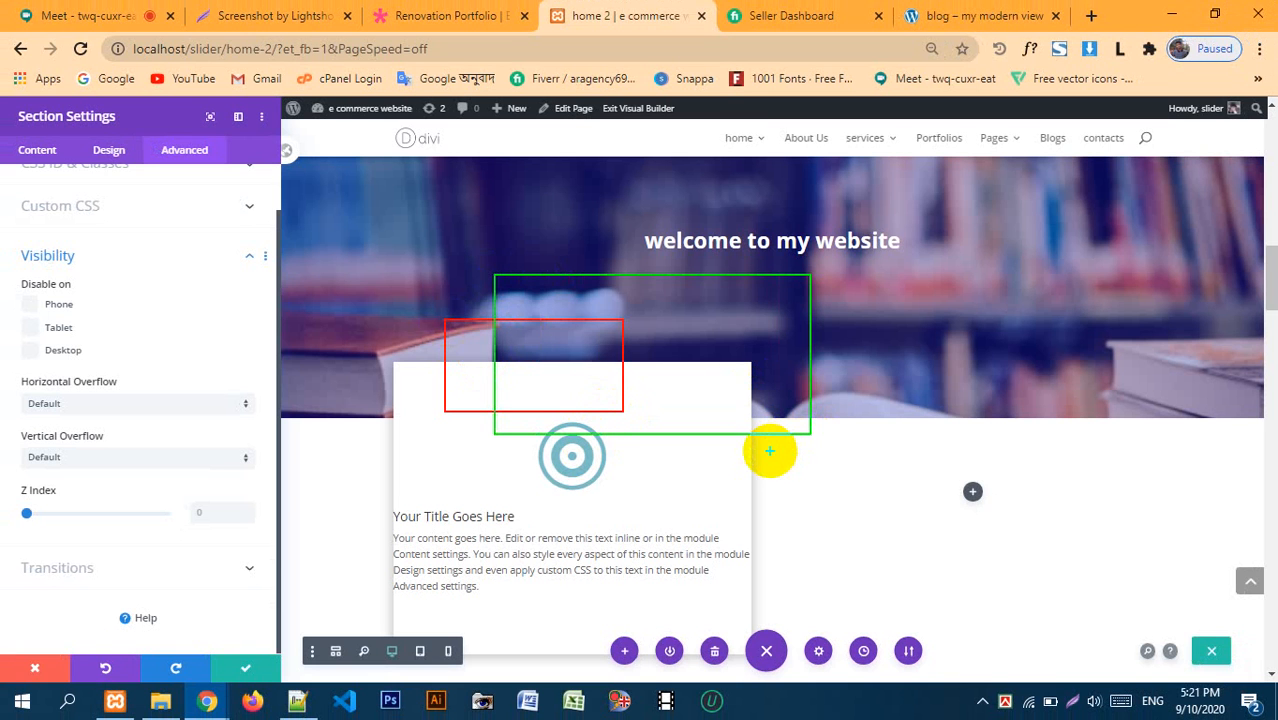
pyautogui.moveTo(500, 215); pyautogui.dragTo(991, 433)
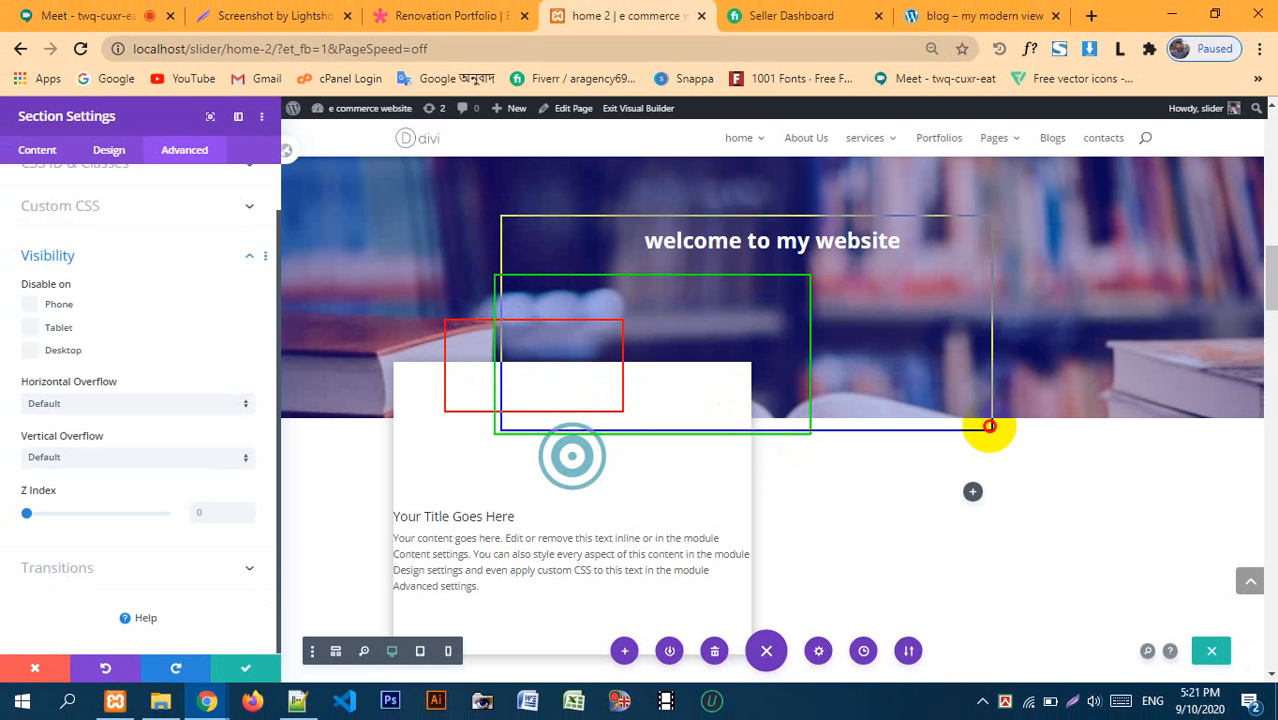
pyautogui.moveTo(878, 489); pyautogui.dragTo(935, 521)
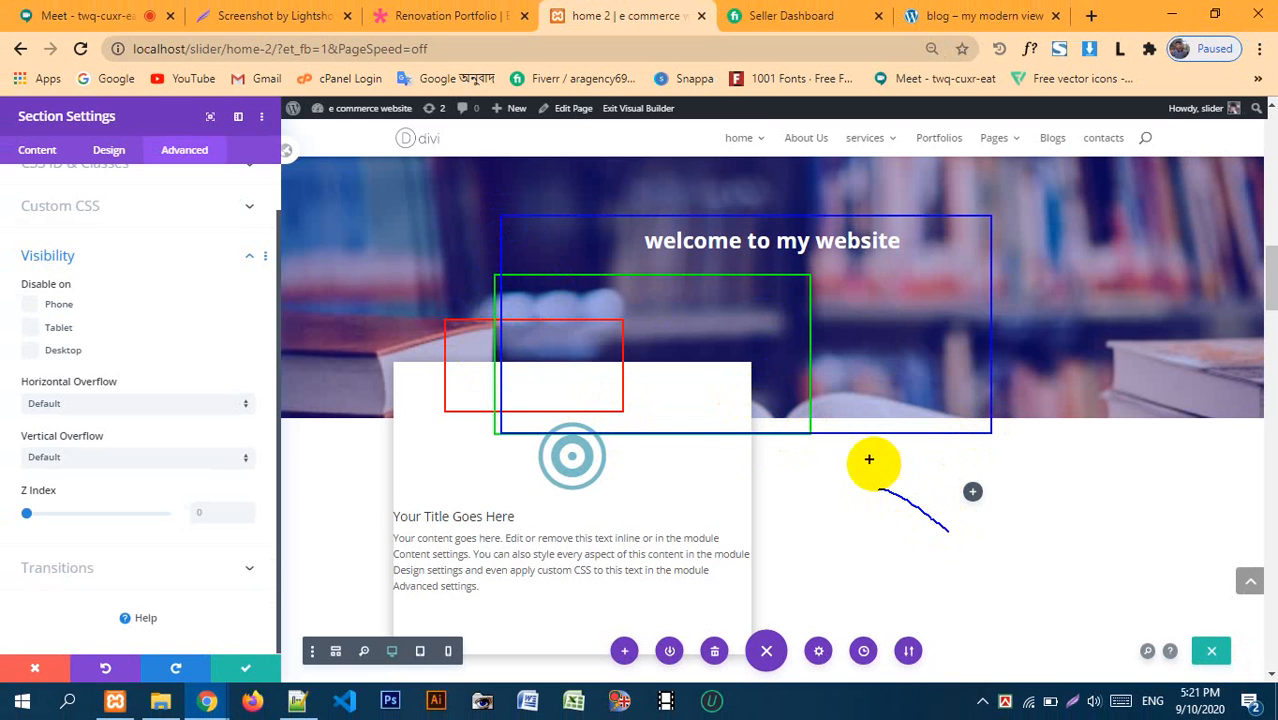
pyautogui.moveTo(848, 460); pyautogui.dragTo(745, 558)
pyautogui.moveTo(620, 481); pyautogui.dragTo(968, 533)
pyautogui.moveTo(652, 443)
pyautogui.mouseDown()
pyautogui.moveTo(557, 510)
pyautogui.moveTo(846, 477)
pyautogui.mouseUp()
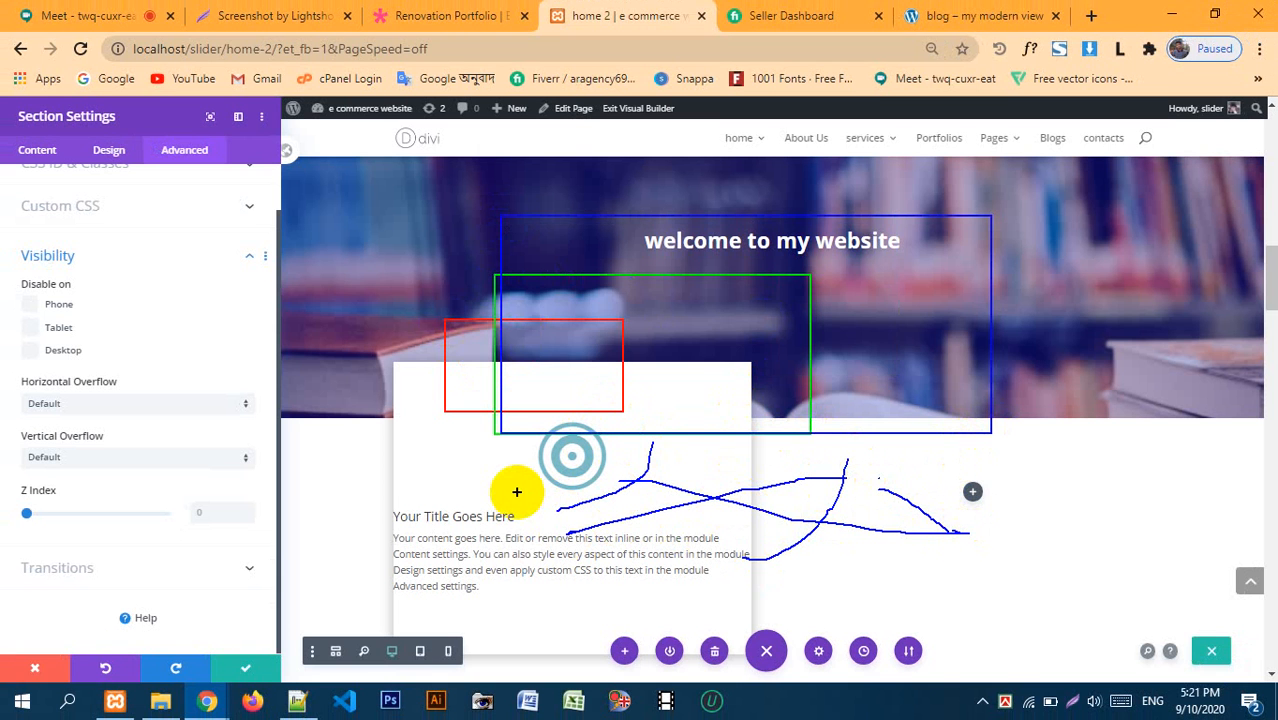
pyautogui.press('Escape')
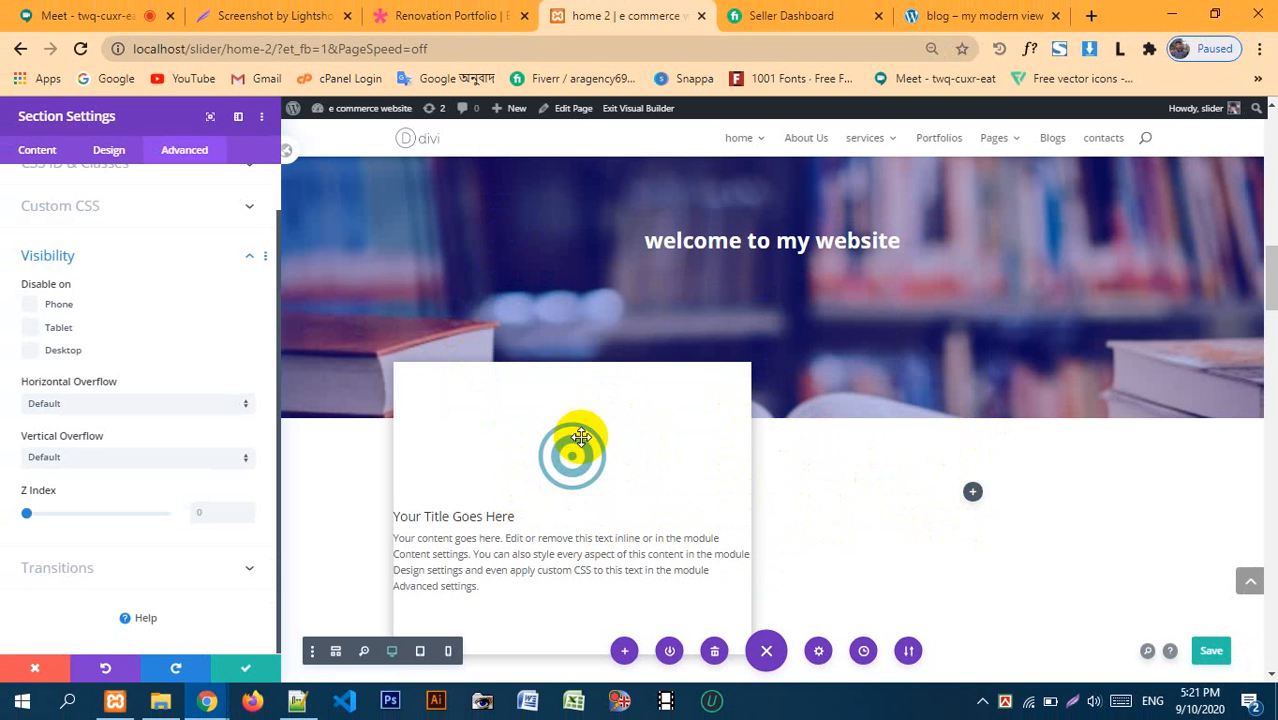
# - Search Google for 'zoomit' in a new tab and open the Microsoft Docs ZoomIt page
pyautogui.click(1091, 15)
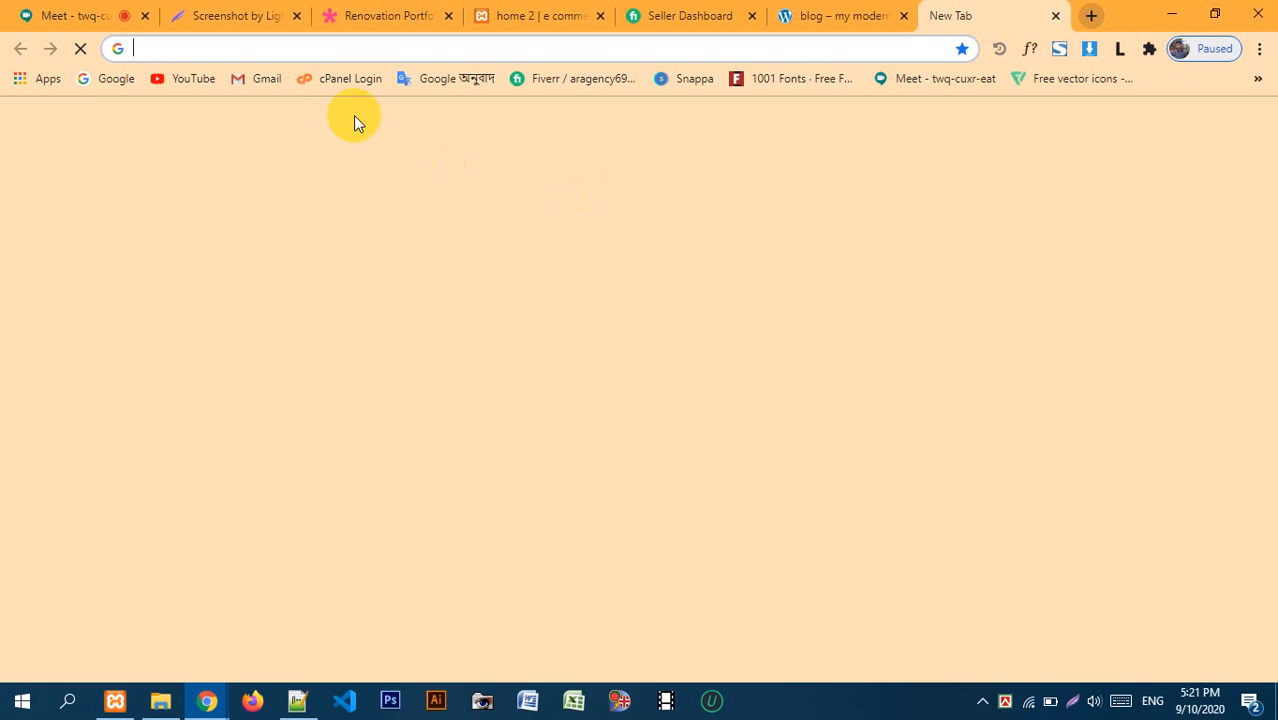
pyautogui.write('zoomit')
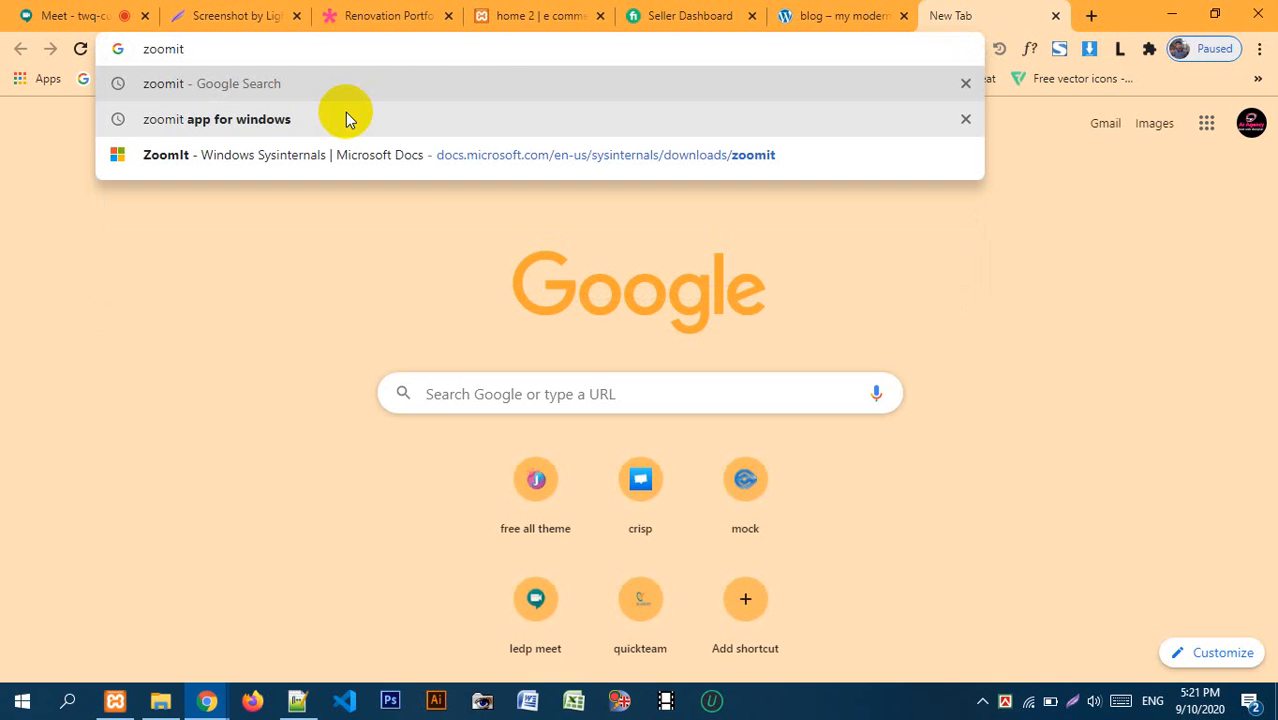
pyautogui.press('Return')
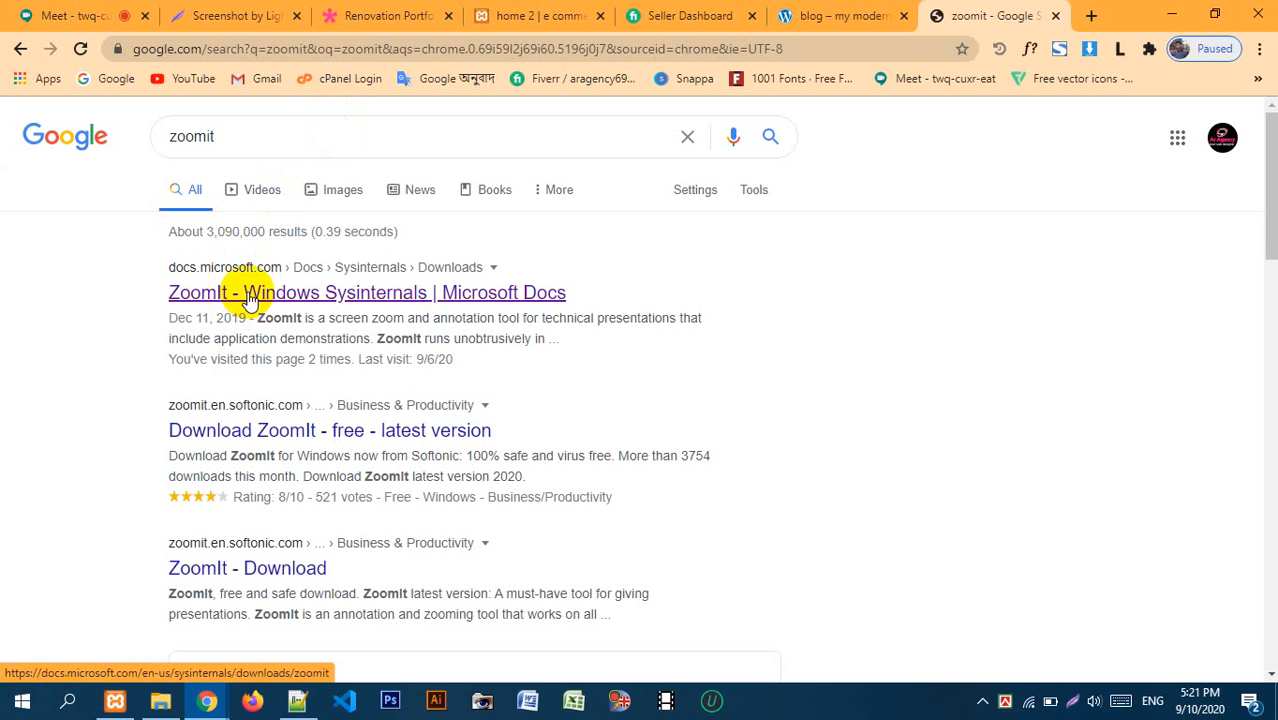
pyautogui.click(249, 300)
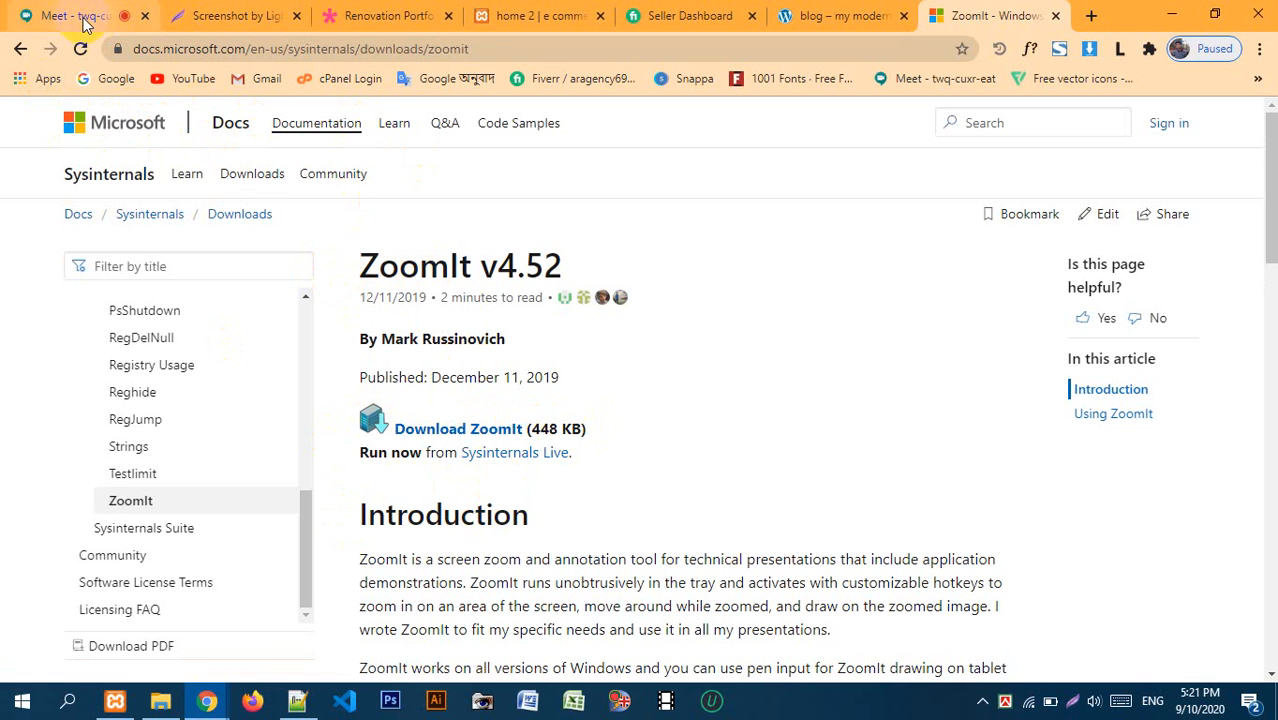
# - Open the lorem ipsum generator extension, select its generated text, and close it
pyautogui.click(1121, 50)
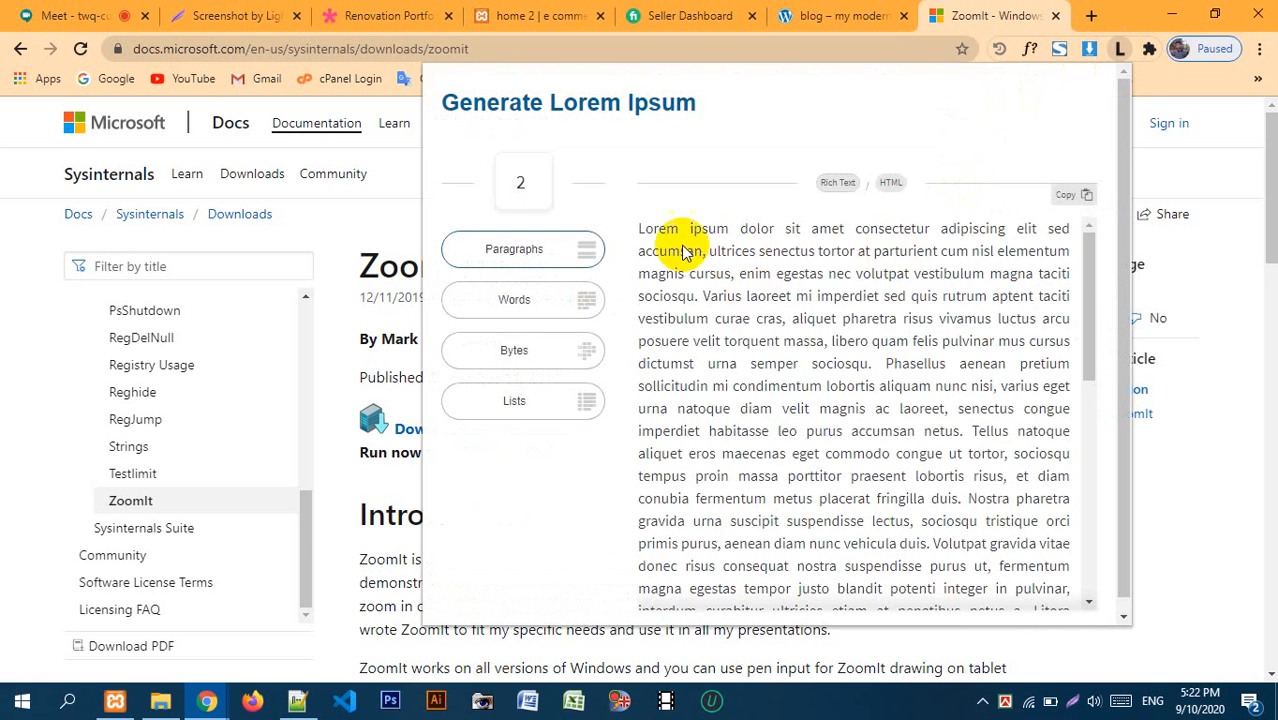
pyautogui.moveTo(634, 228); pyautogui.dragTo(1012, 571)
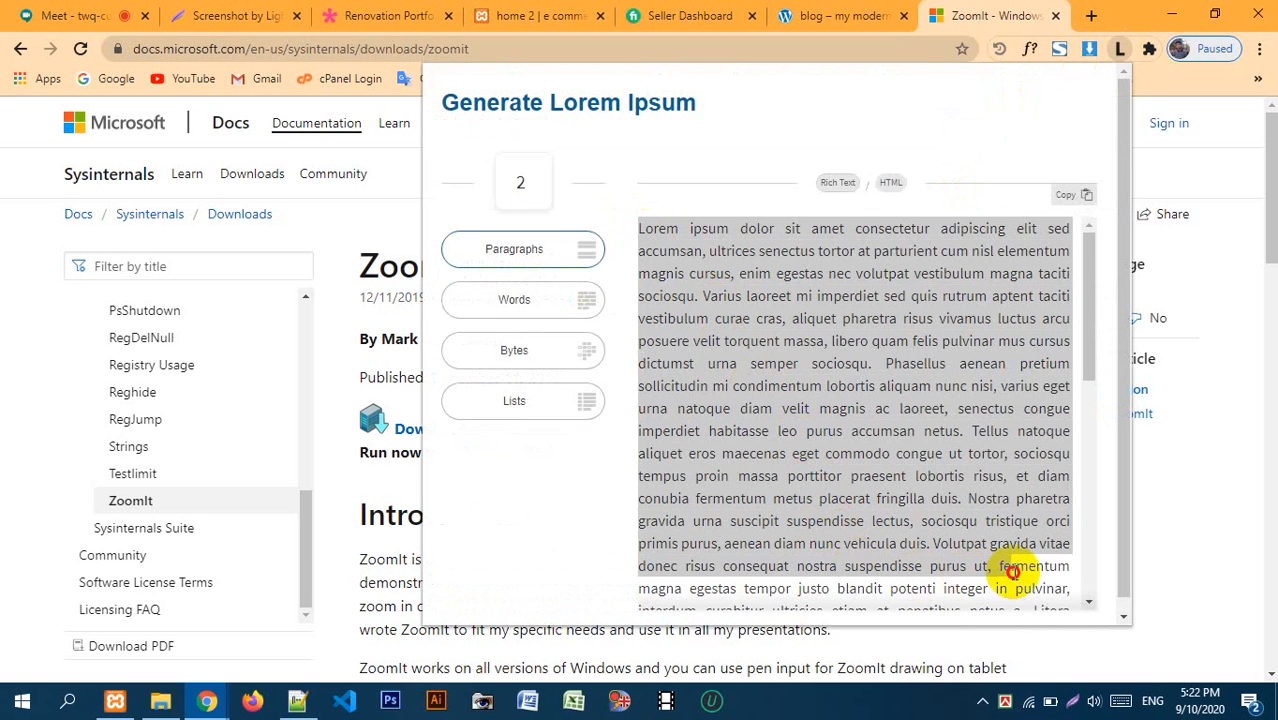
pyautogui.click(1164, 518)
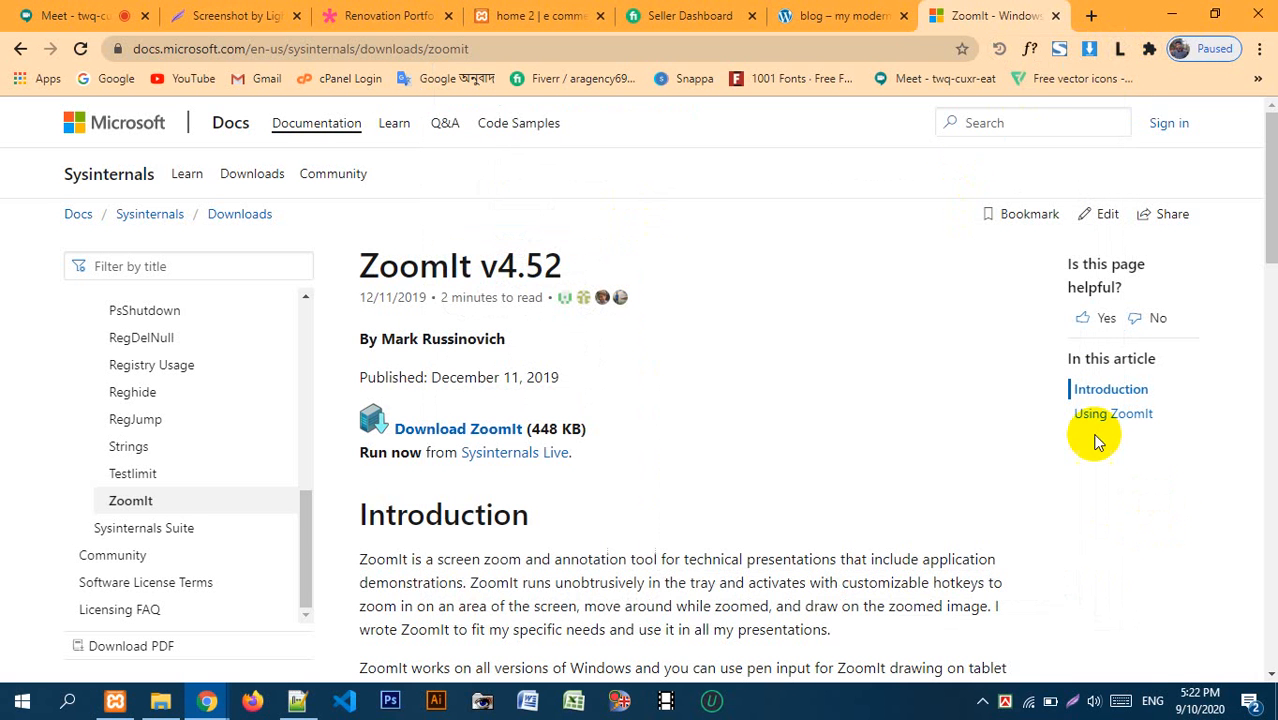
# - Glance through the image downloader extension's list, then close it
pyautogui.click(1090, 50)
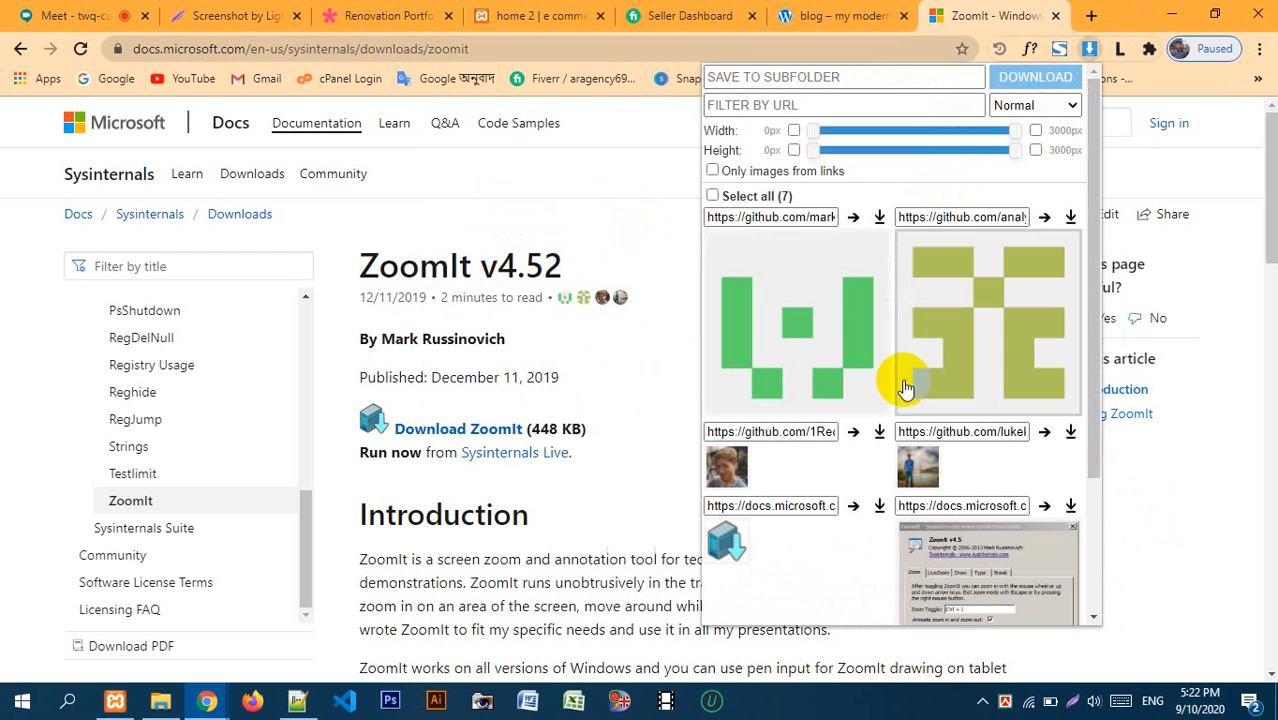
pyautogui.scroll(-2, 927, 380)
pyautogui.scroll(2, 964, 477)
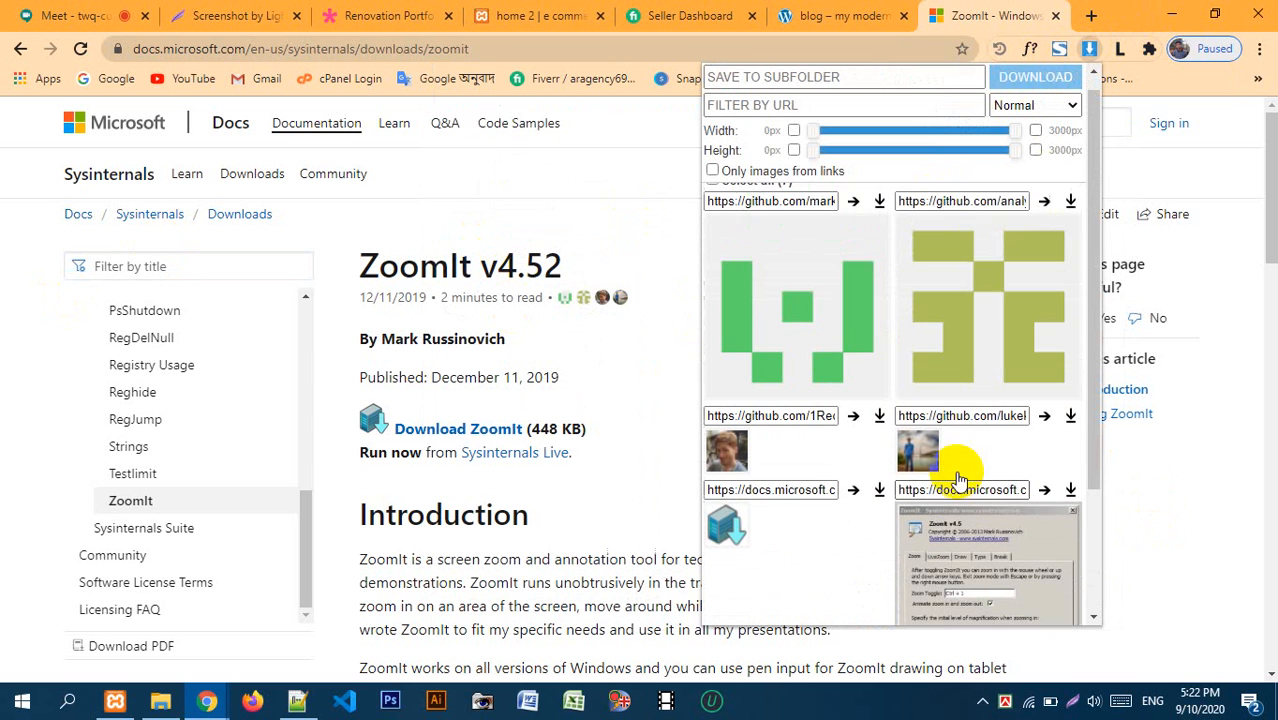
pyautogui.click(628, 424)
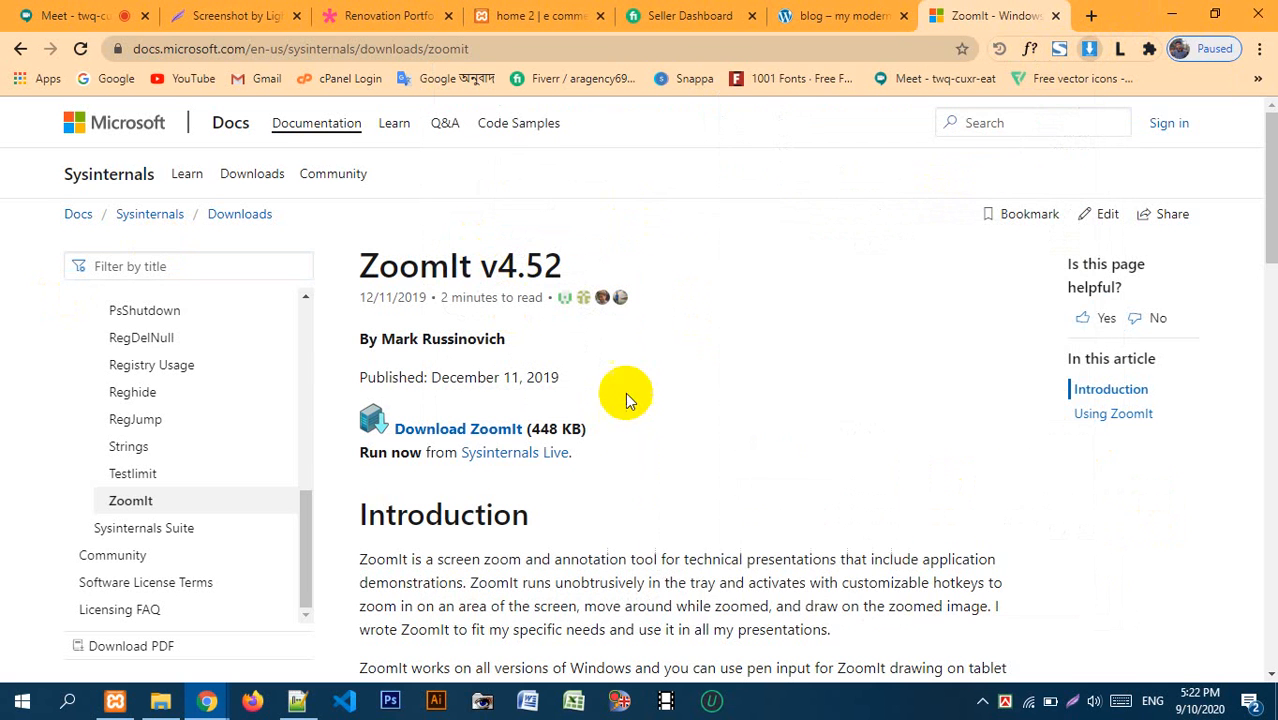
# - On the blog page, select the Blog Post heading and dismiss its right-click menu twice
pyautogui.click(806, 14)
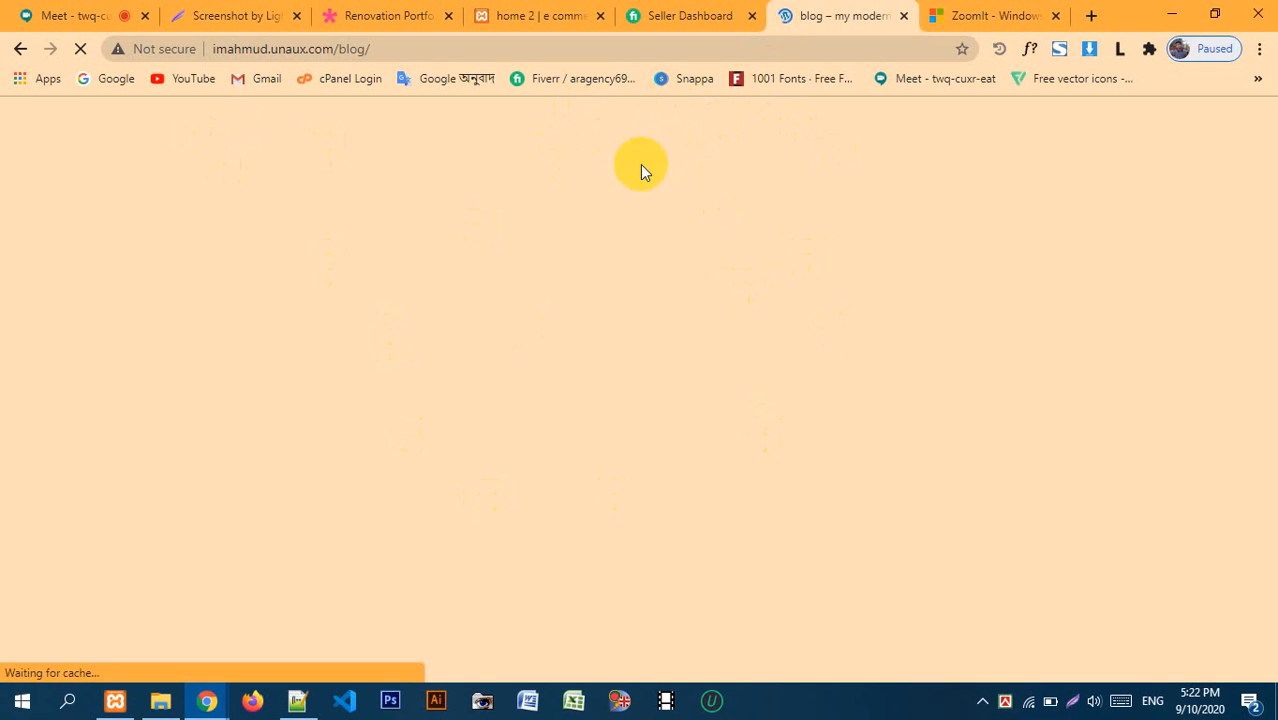
pyautogui.scroll(-5, 671, 385)
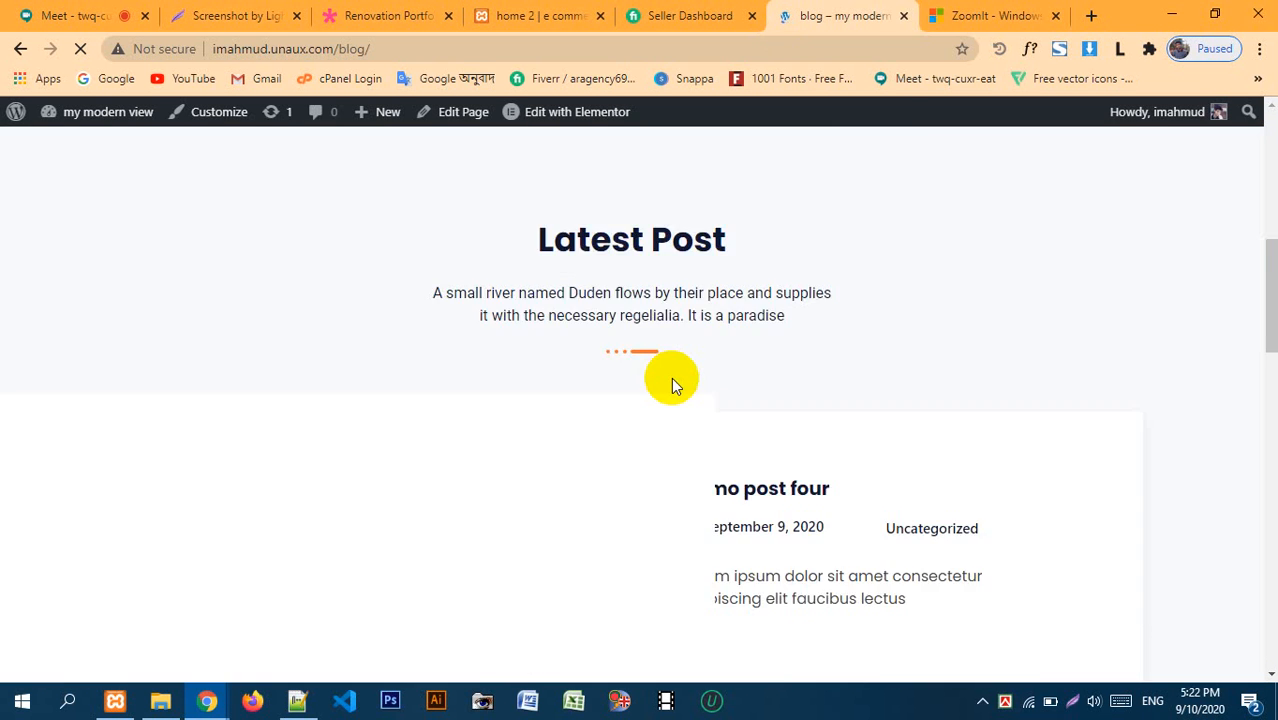
pyautogui.scroll(5, 562, 367)
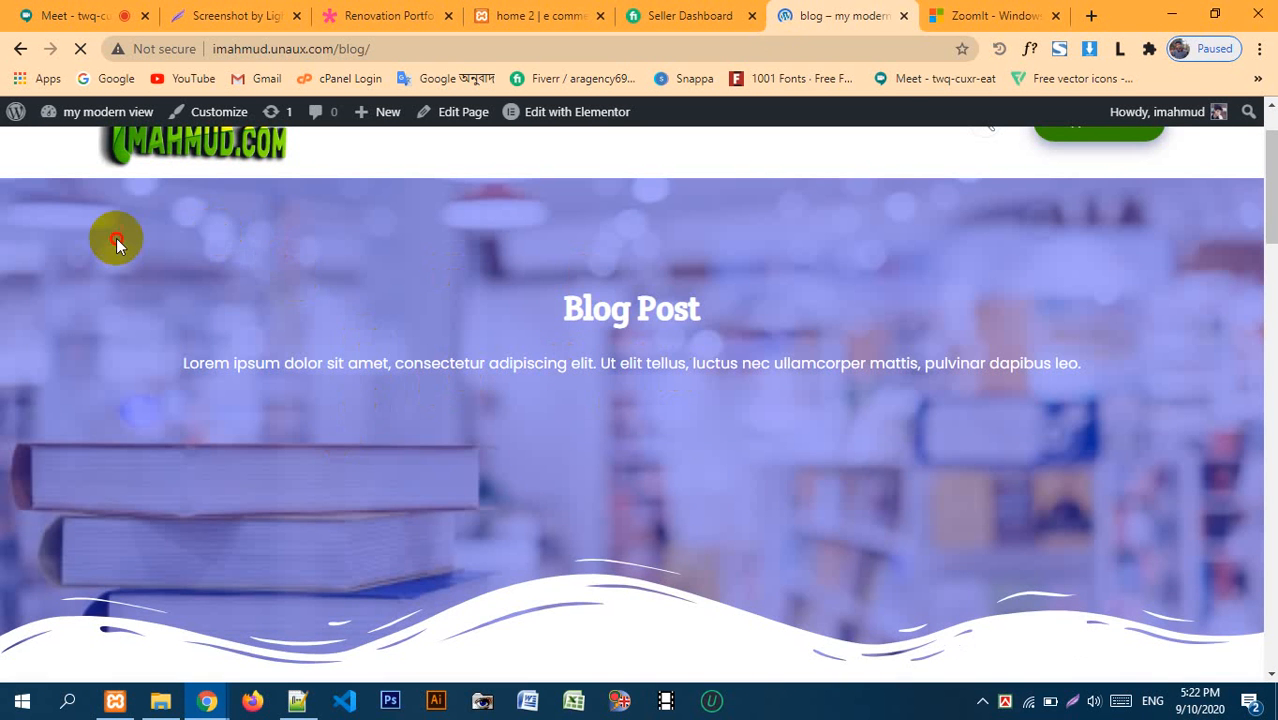
pyautogui.moveTo(116, 238); pyautogui.dragTo(177, 320)
pyautogui.rightClick(120, 287)
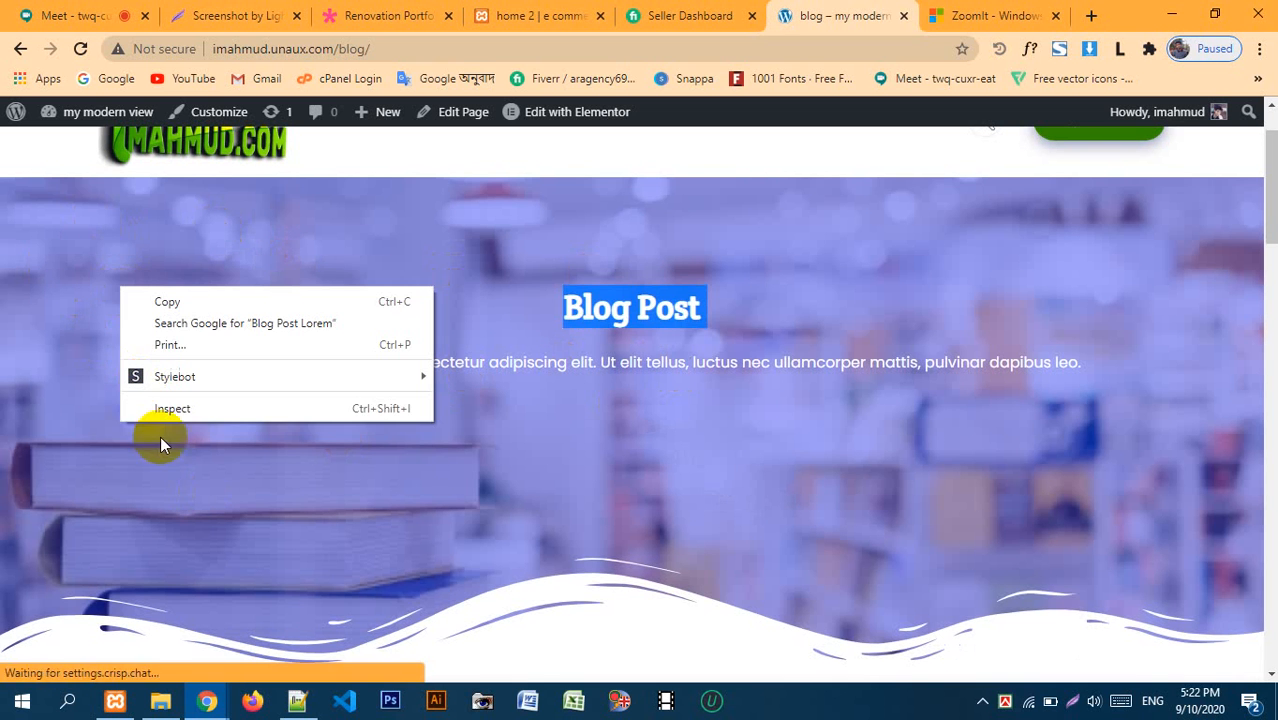
pyautogui.click(140, 437)
pyautogui.moveTo(140, 435); pyautogui.dragTo(157, 343)
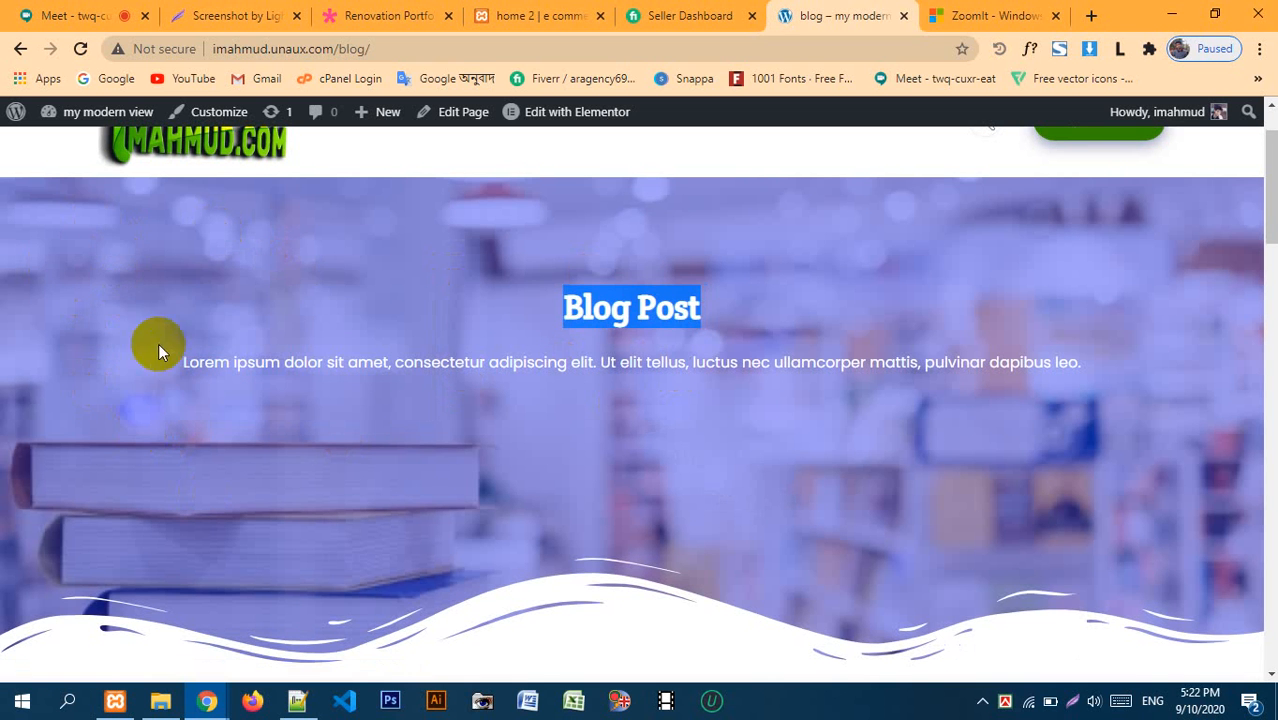
pyautogui.rightClick(81, 264)
pyautogui.click(163, 240)
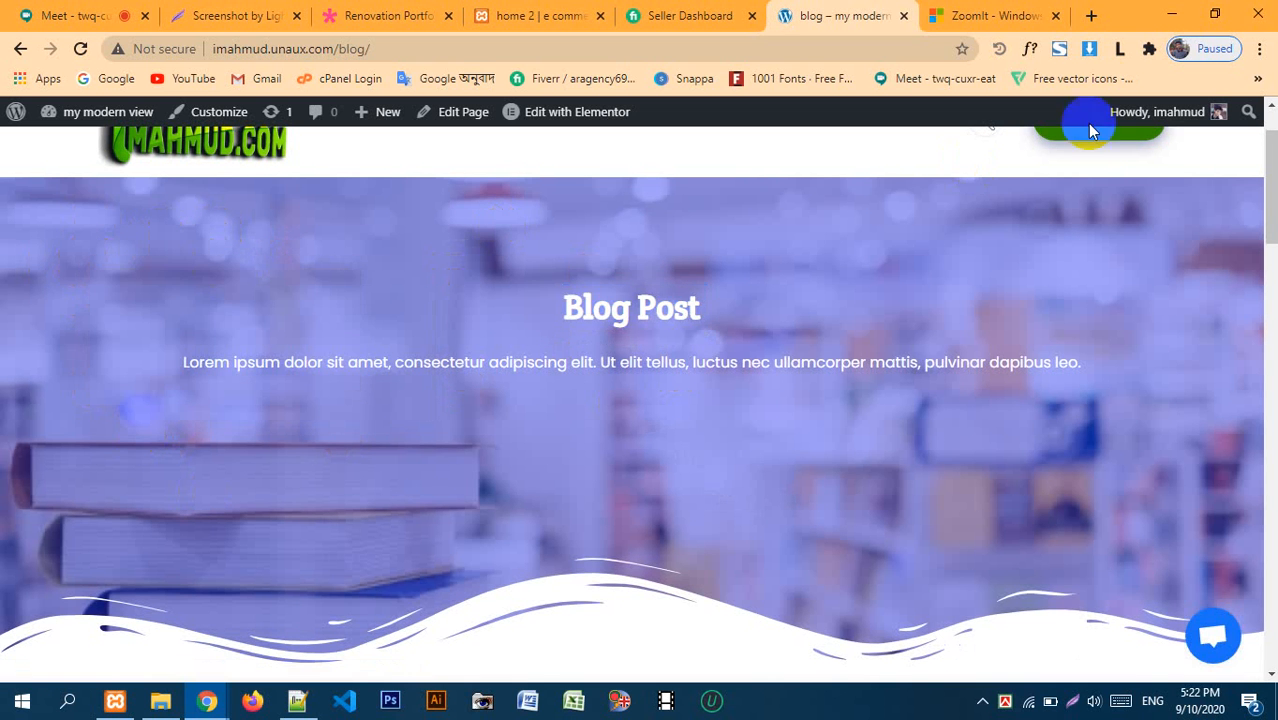
# - Scroll through the page's 16 images in Image Downloader, close it, and right-click the hero image
pyautogui.click(1091, 50)
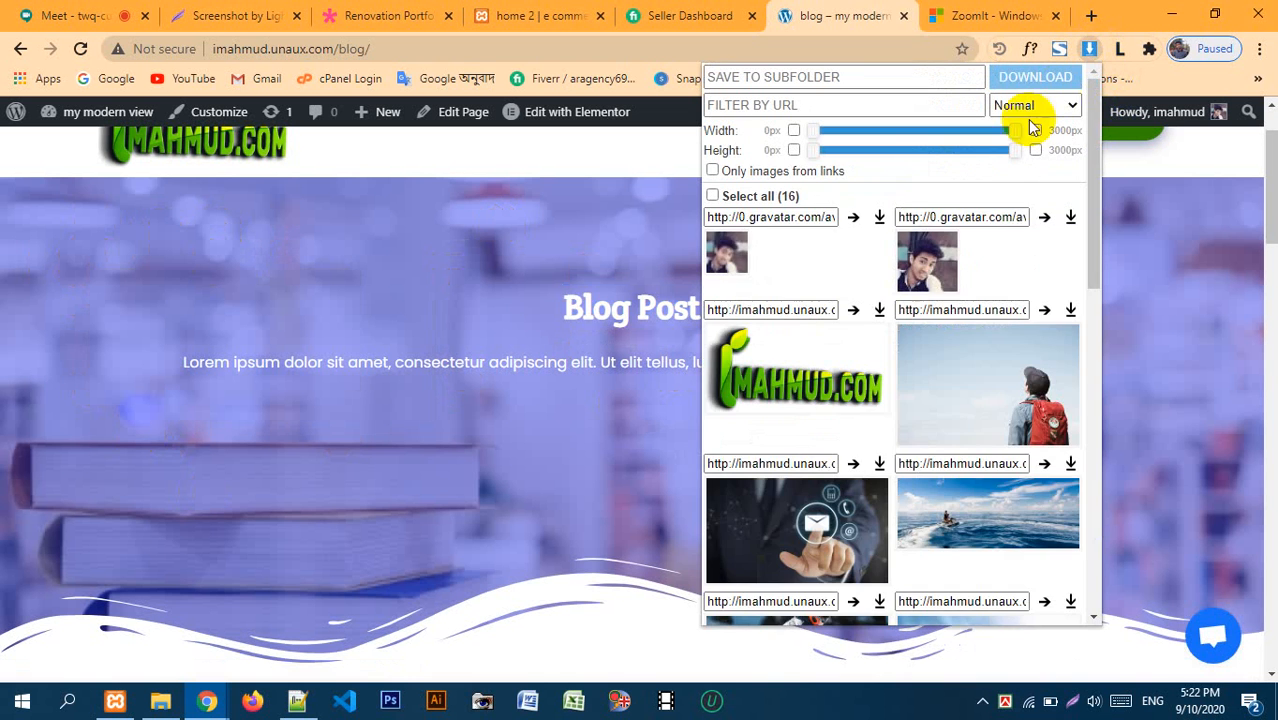
pyautogui.scroll(-1, 975, 380)
pyautogui.scroll(-10, 975, 380)
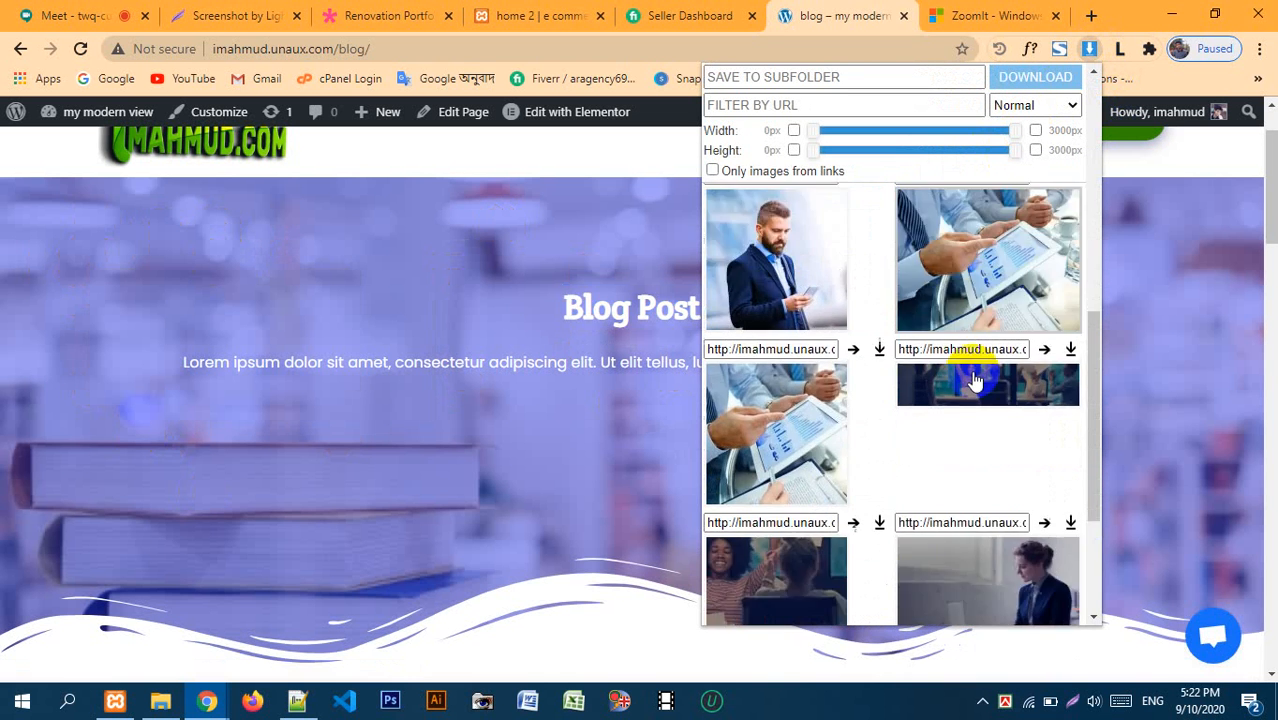
pyautogui.scroll(10, 955, 412)
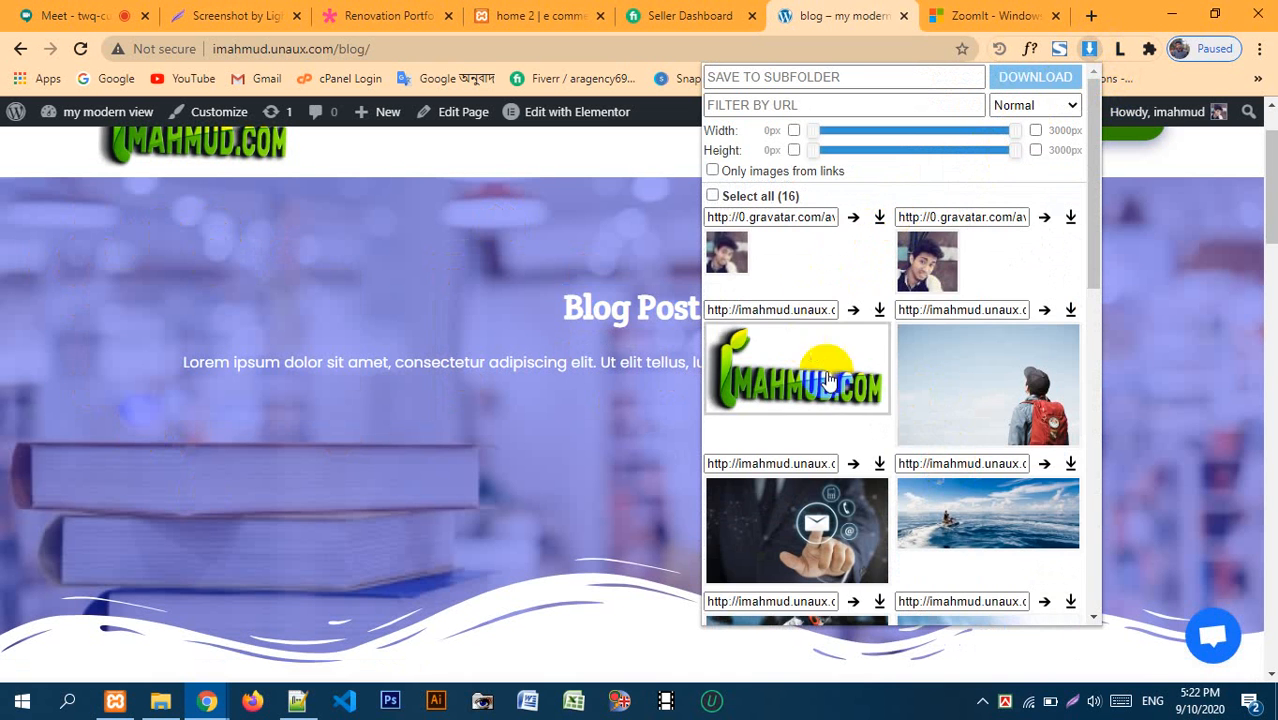
pyautogui.scroll(-5, 972, 323)
pyautogui.scroll(-3, 916, 491)
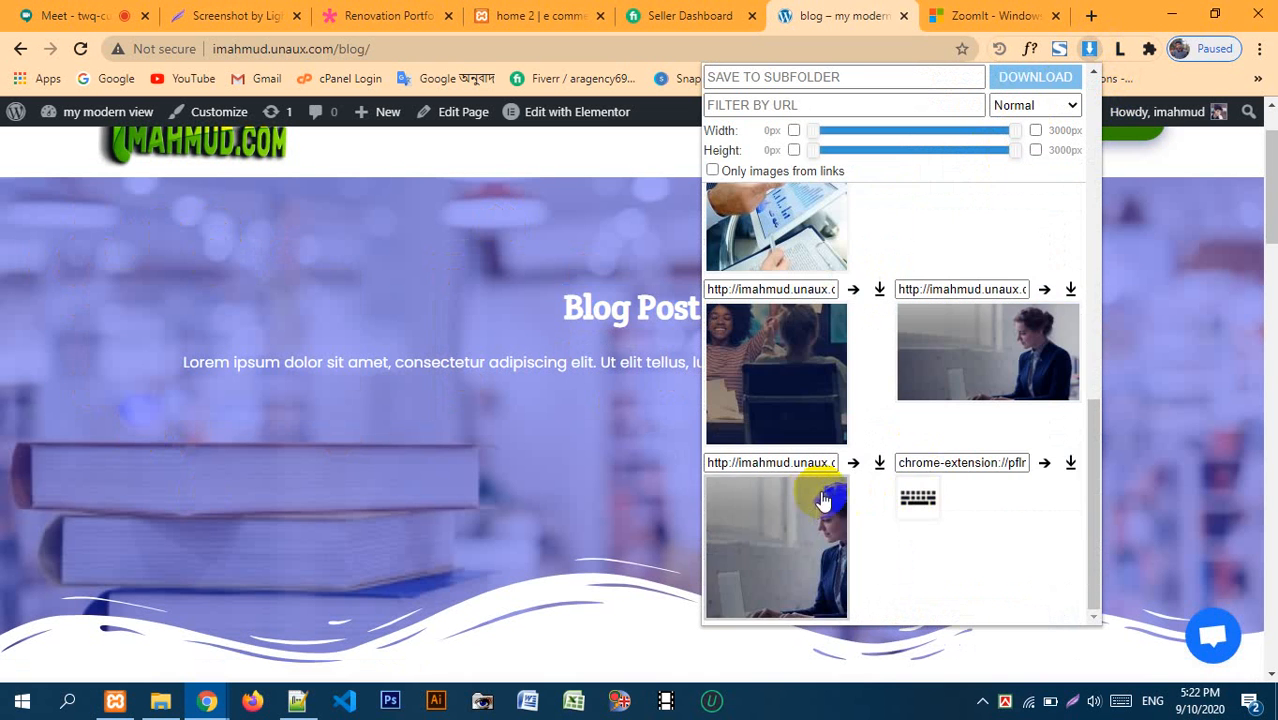
pyautogui.scroll(8, 958, 450)
pyautogui.scroll(5, 958, 451)
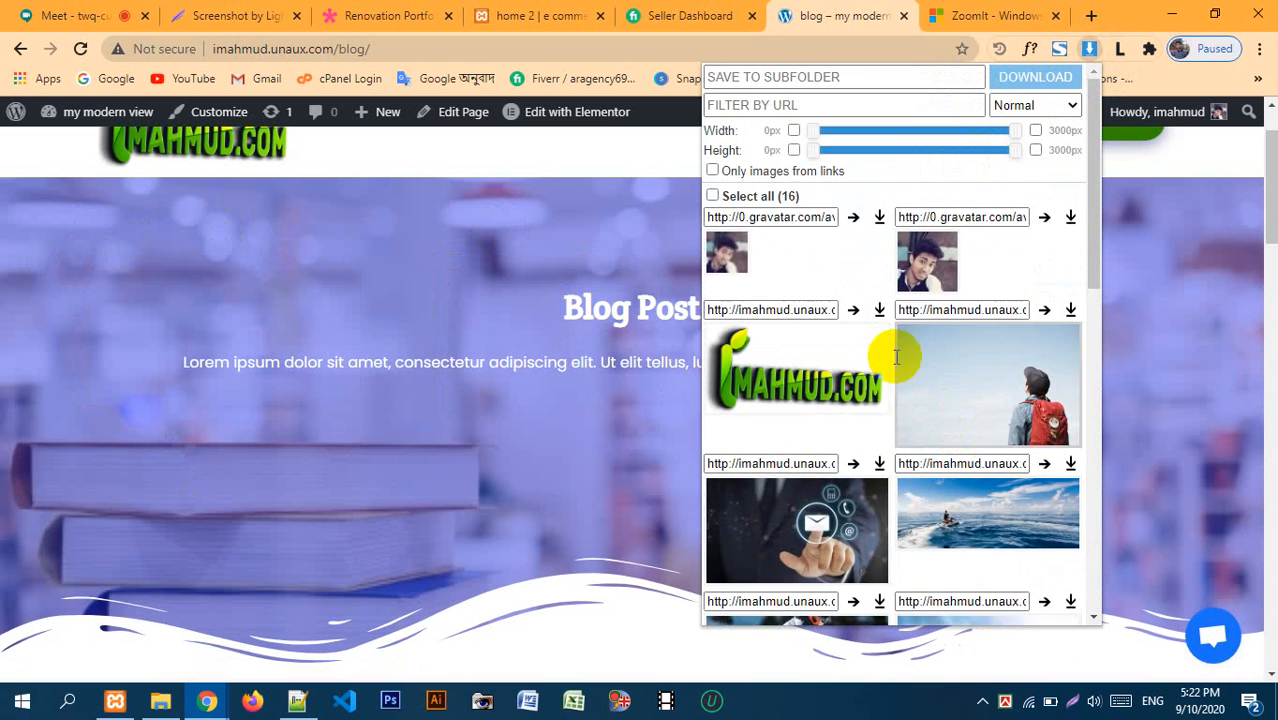
pyautogui.click(336, 229)
pyautogui.rightClick(256, 210)
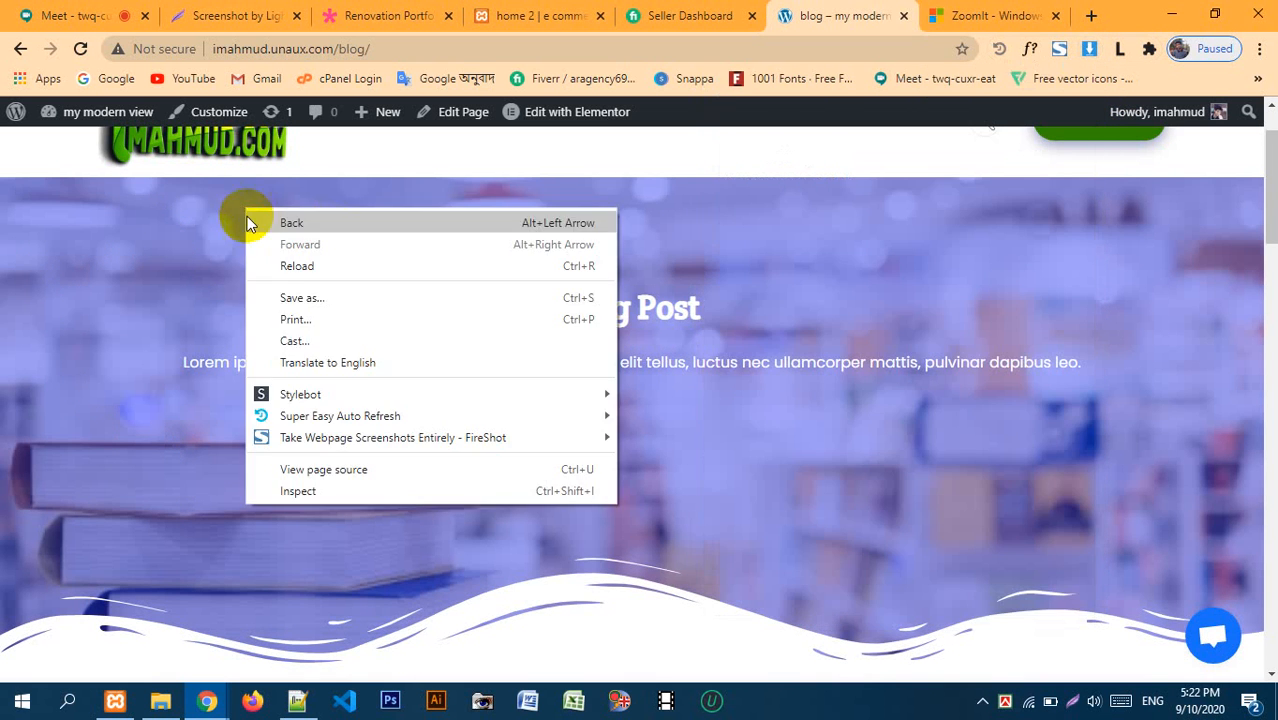
# - Inspect the hero section and browse the page's loaded files in the Sources panel
pyautogui.click(358, 491)
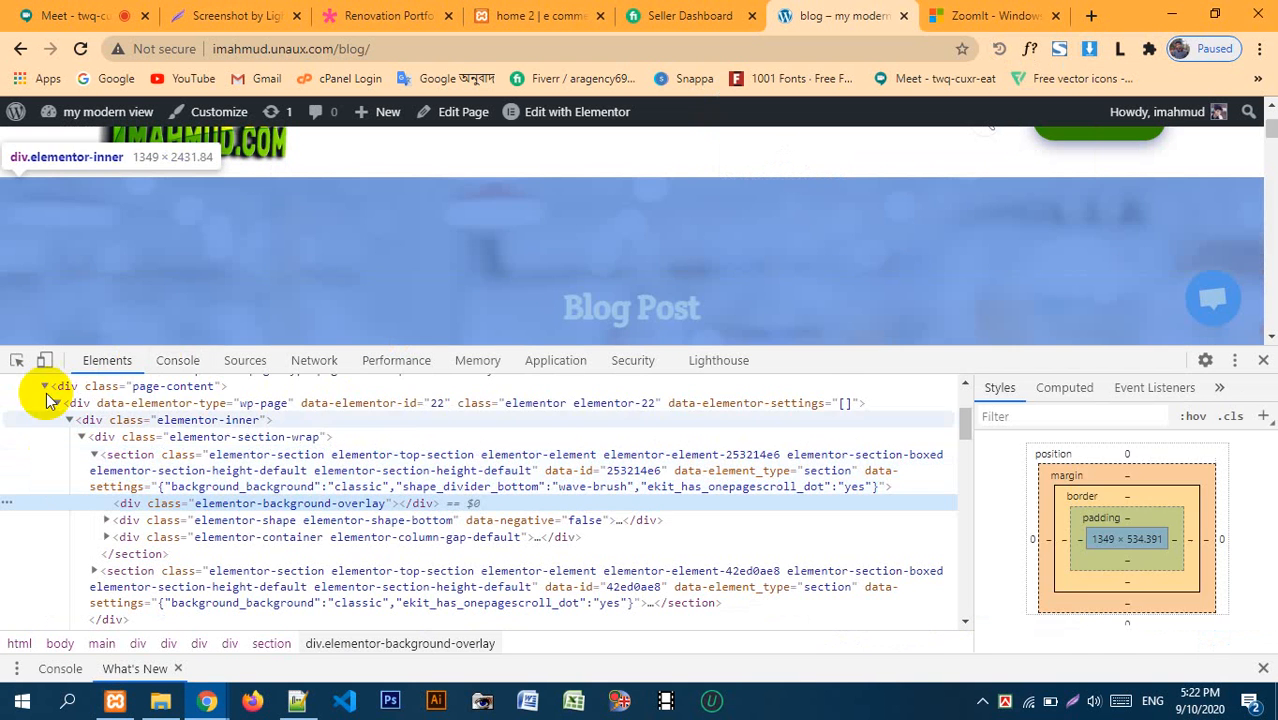
pyautogui.click(255, 361)
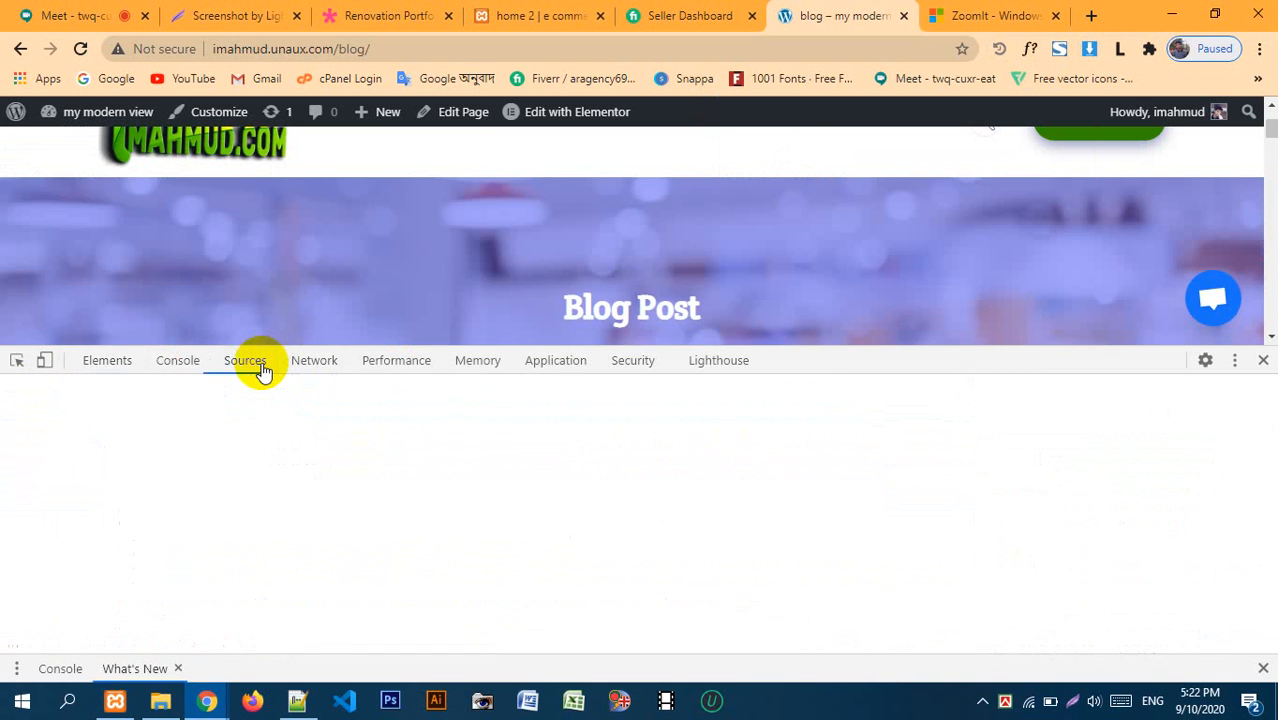
pyautogui.click(86, 477)
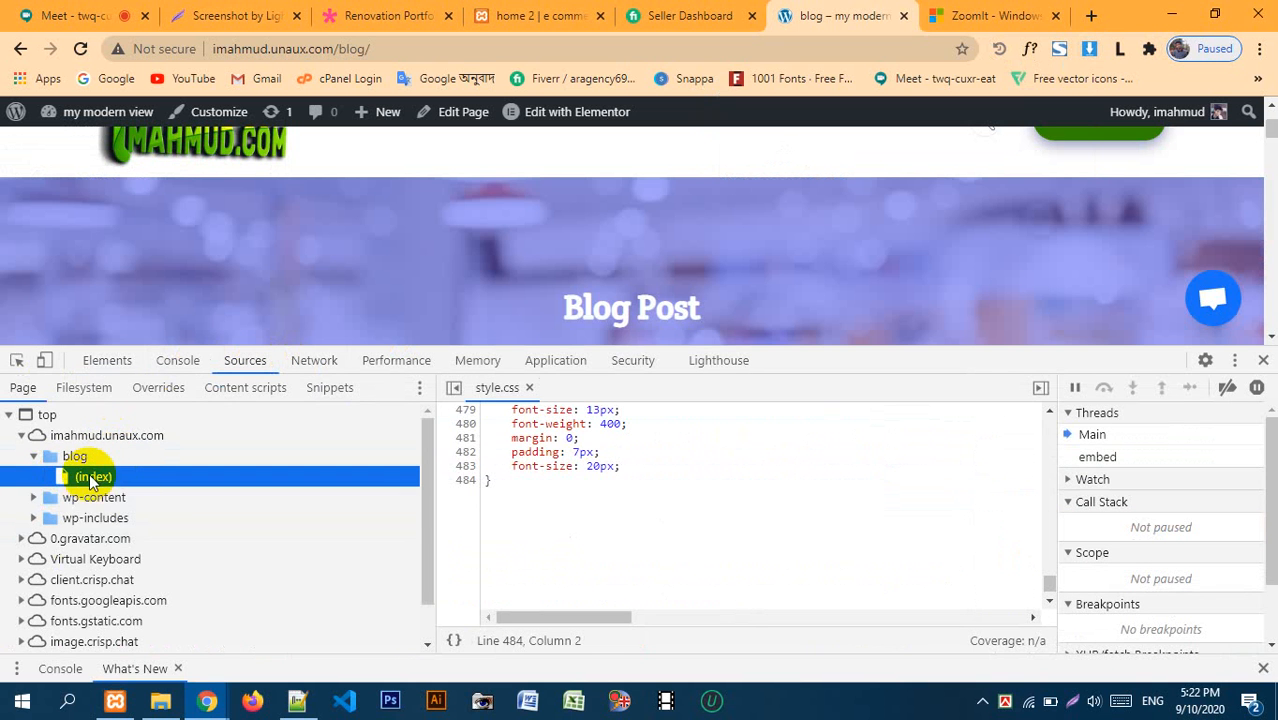
pyautogui.click(114, 537)
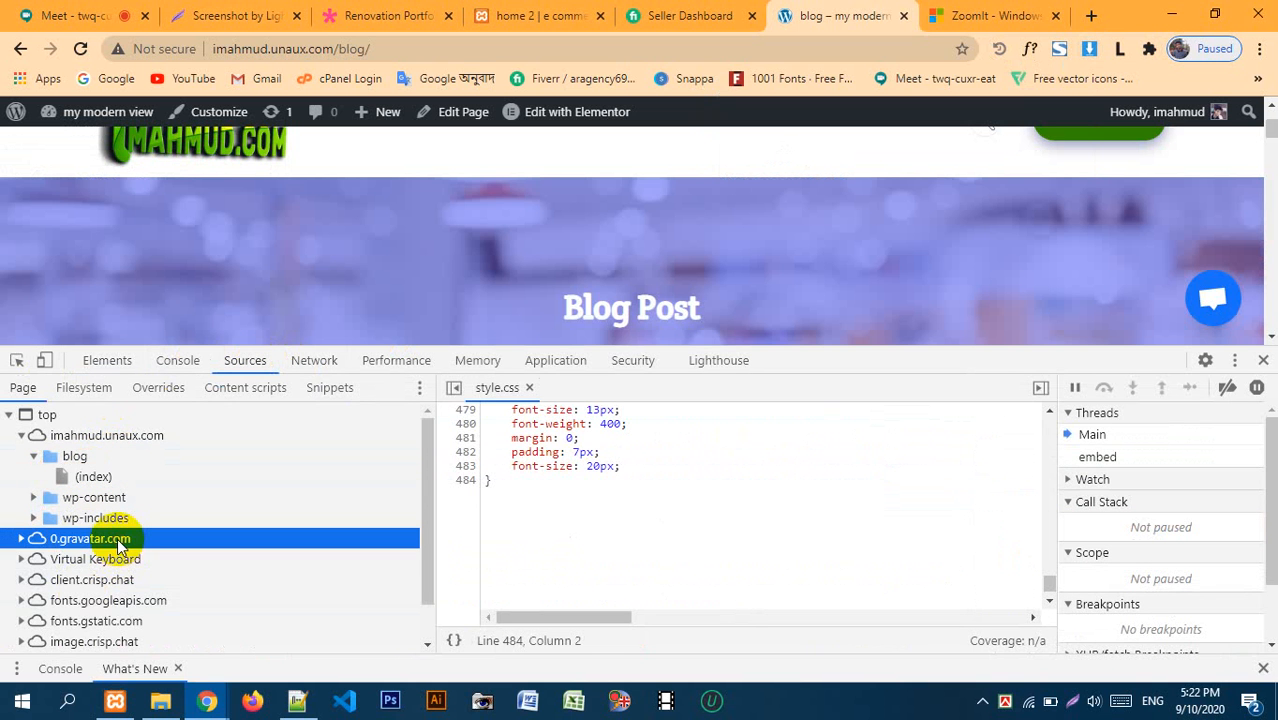
pyautogui.click(108, 559)
pyautogui.scroll(-1, 95, 597)
pyautogui.scroll(2, 30, 572)
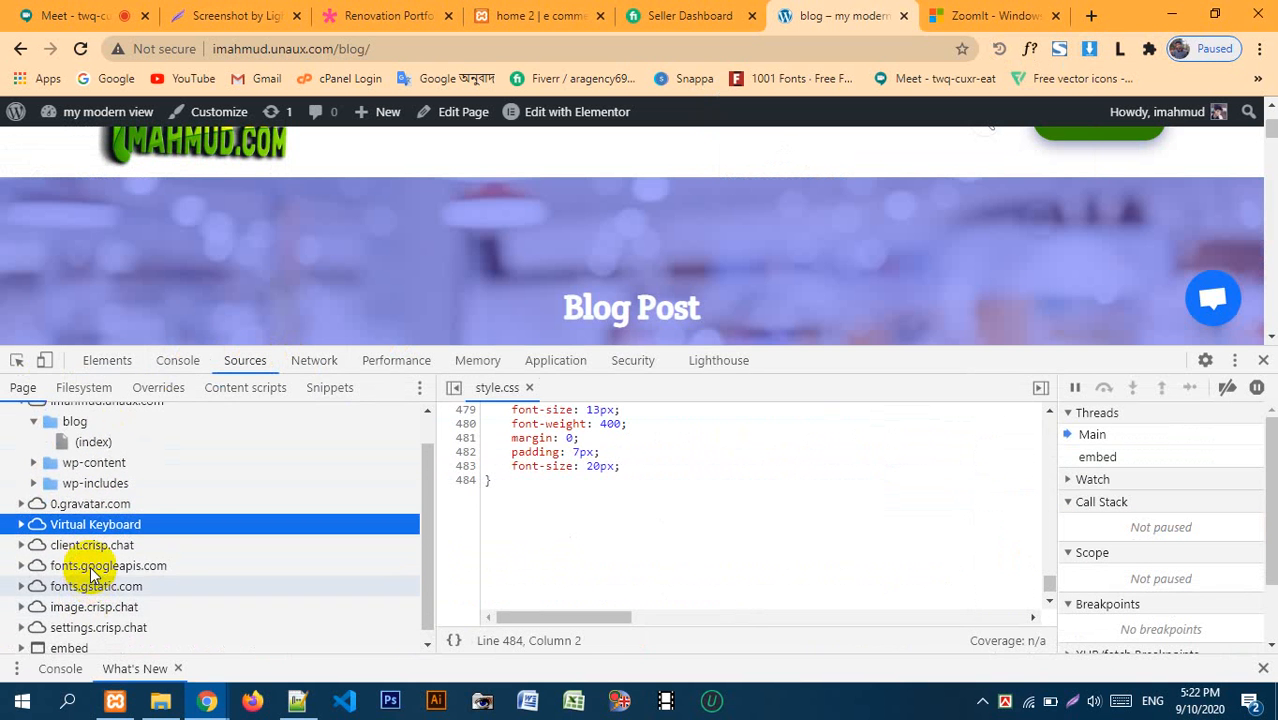
# - Expand the wp-content, wp-includes, embed, crisp.chat, Virtual Keyboard and gravatar source folders
pyautogui.click(75, 456)
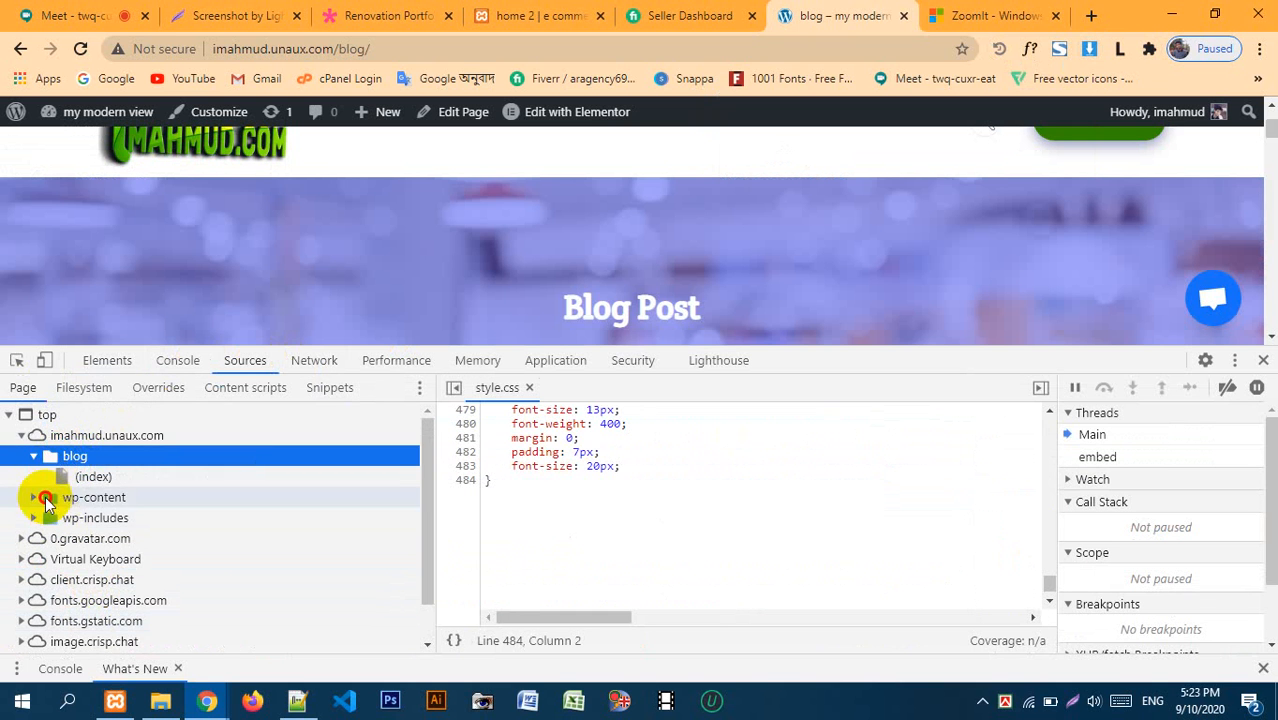
pyautogui.click(49, 498)
pyautogui.click(34, 499)
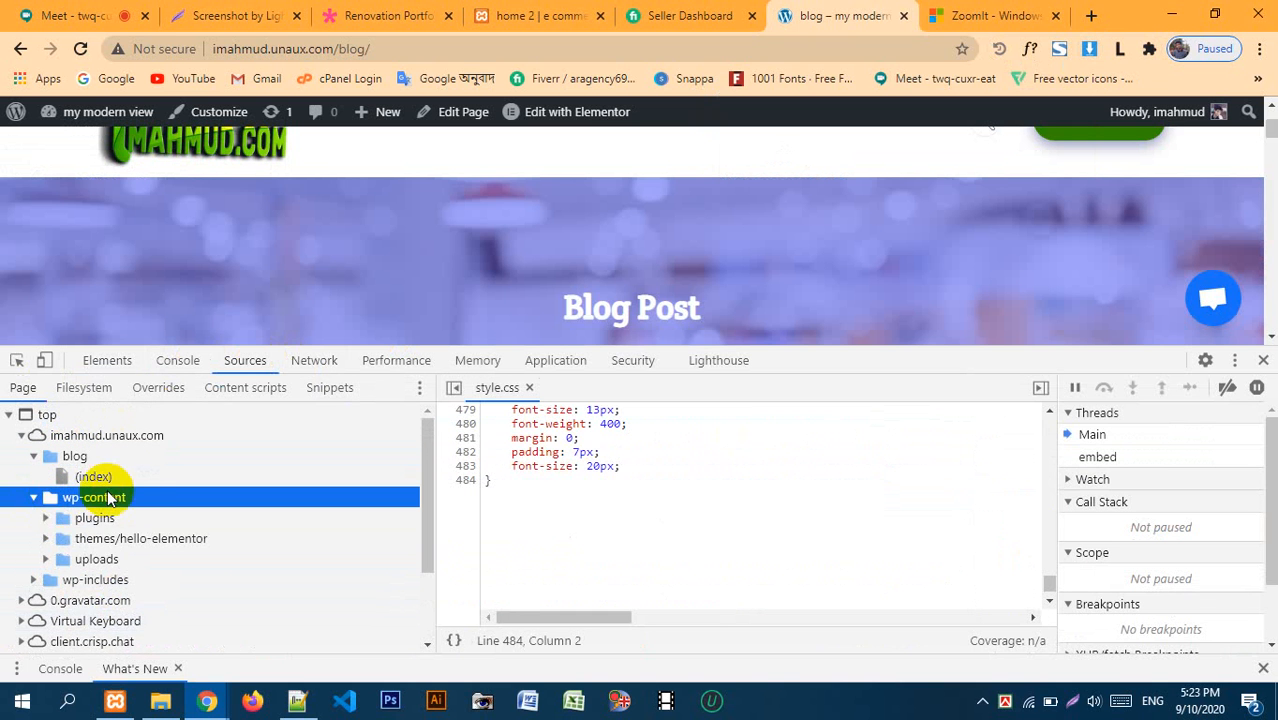
pyautogui.scroll(-2, 43, 519)
pyautogui.click(35, 487)
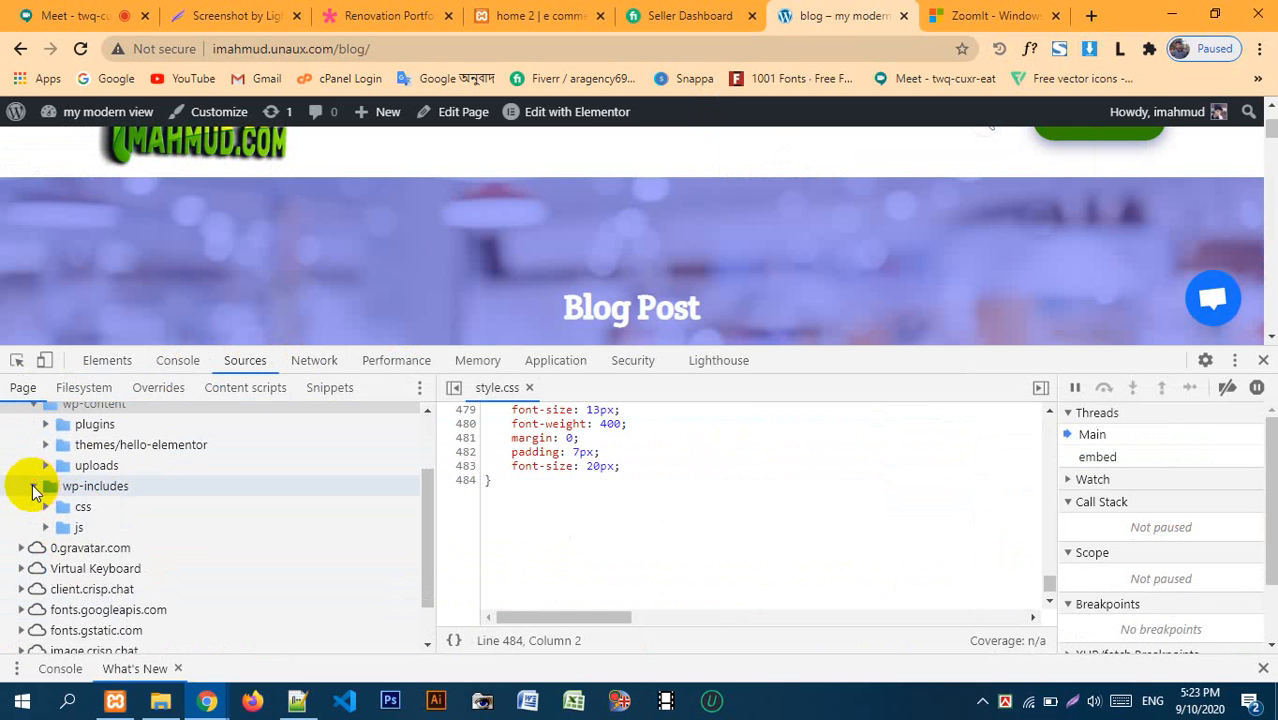
pyautogui.scroll(-1, 60, 497)
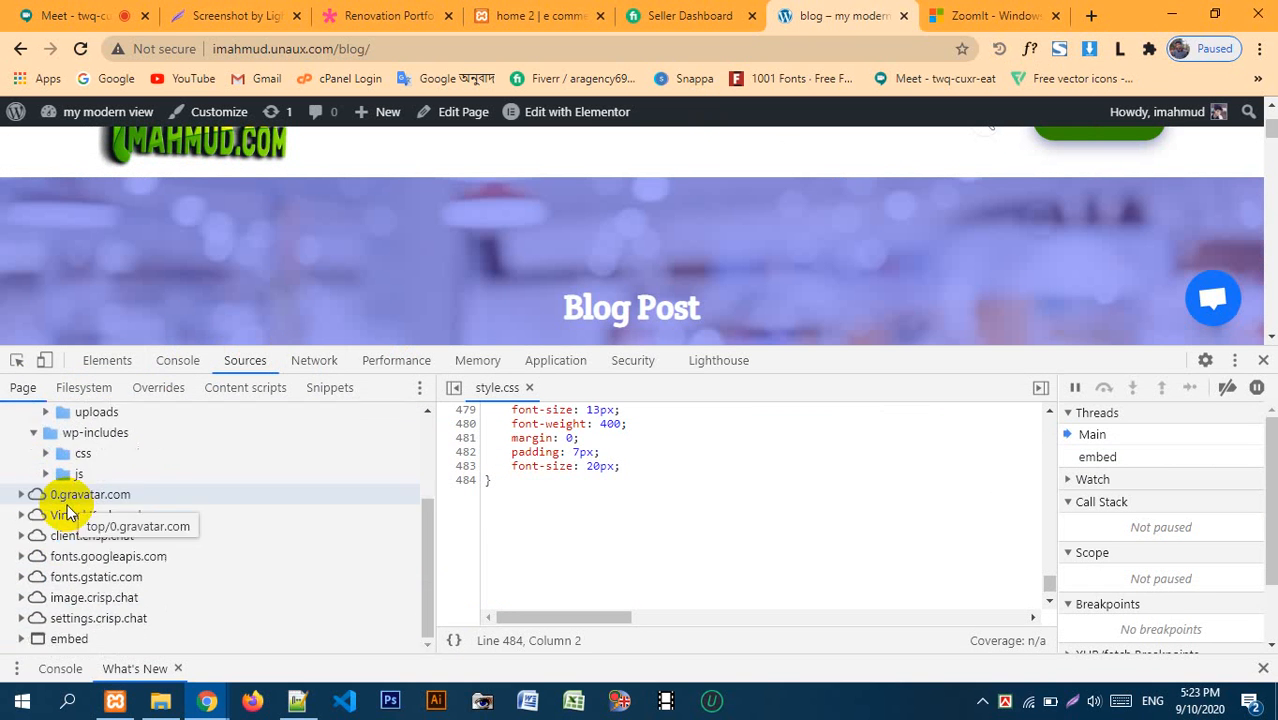
pyautogui.click(22, 639)
pyautogui.scroll(-1, 40, 590)
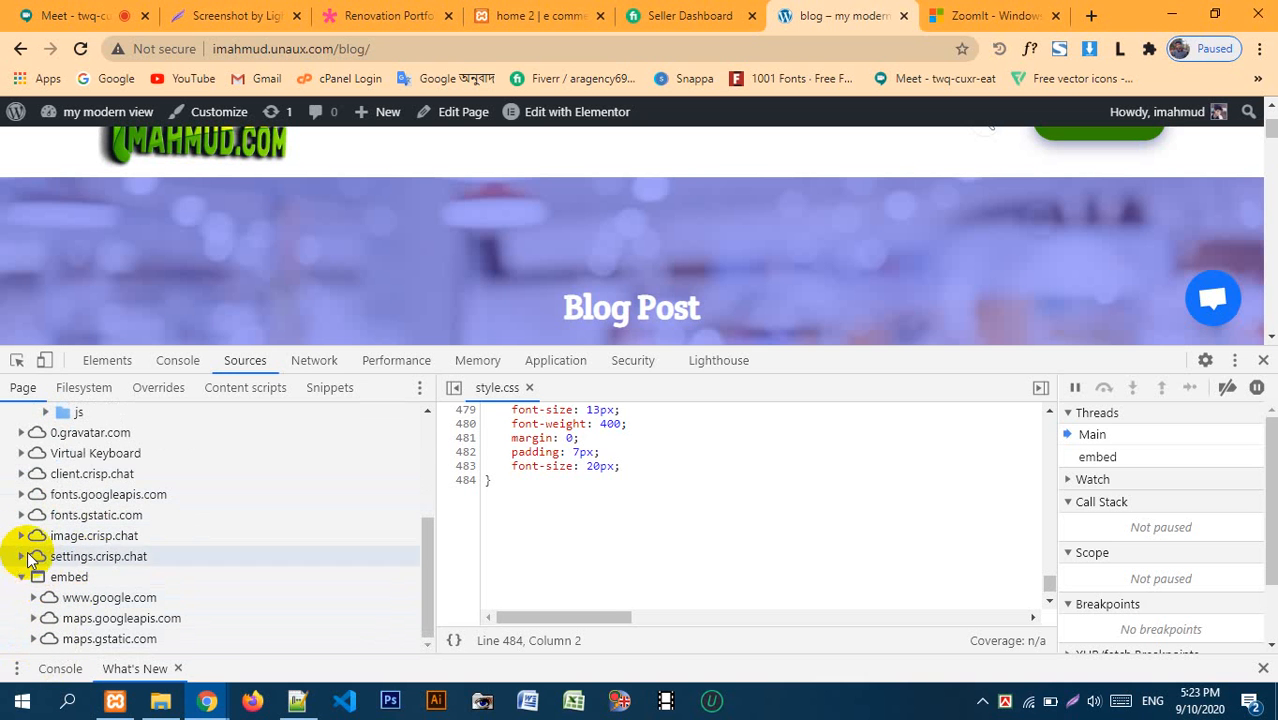
pyautogui.click(21, 474)
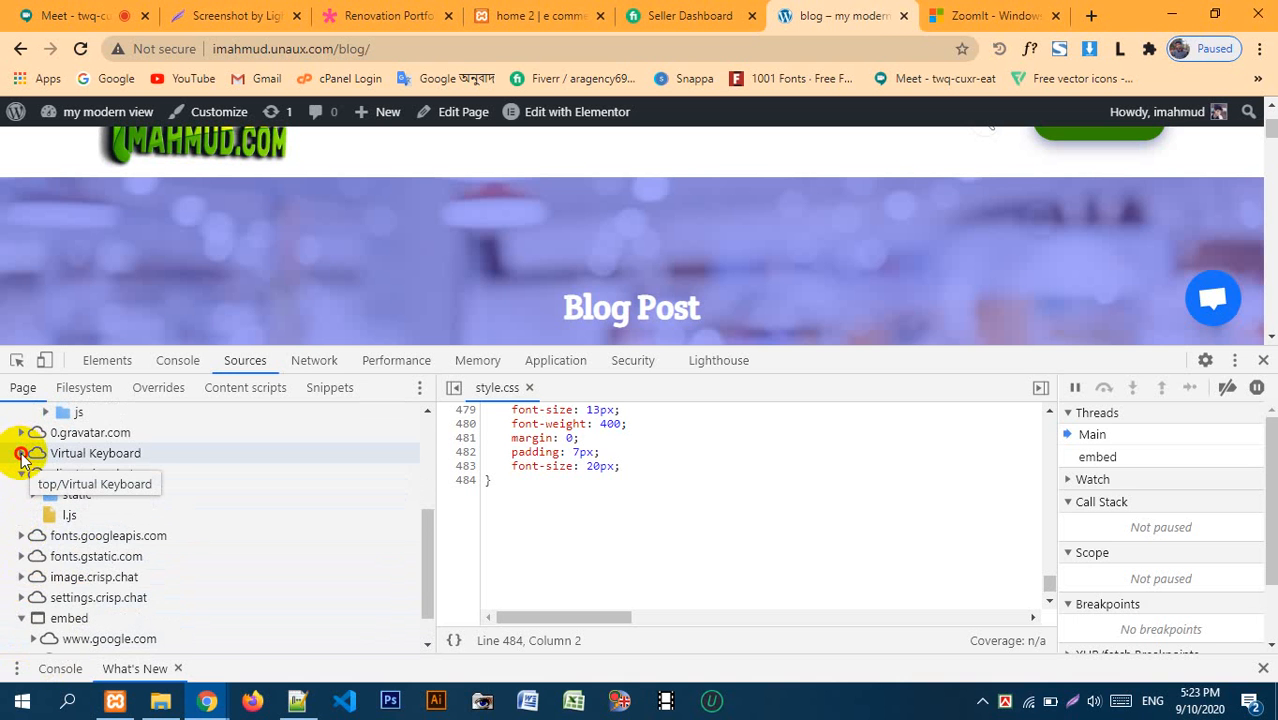
pyautogui.click(21, 454)
pyautogui.click(21, 433)
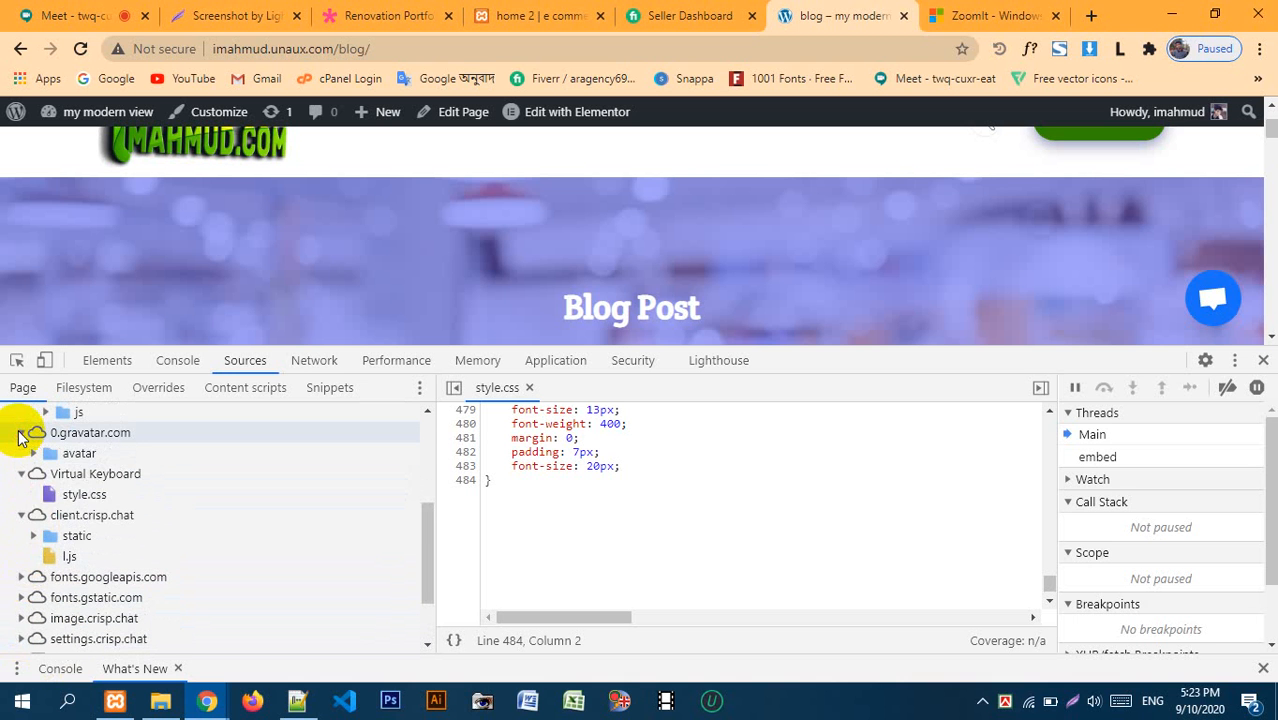
# - Preview the gravatar avatar image and expand the Google Fonts and crisp.chat source folders
pyautogui.click(52, 454)
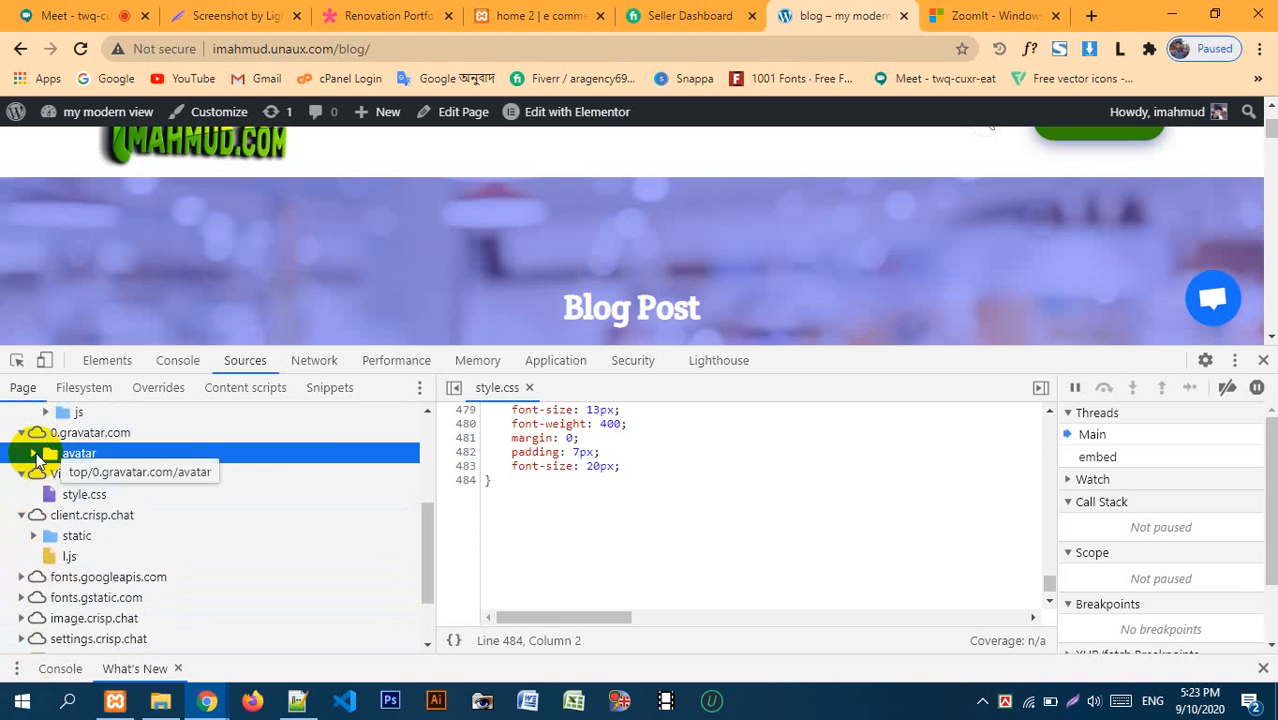
pyautogui.click(34, 455)
pyautogui.click(68, 474)
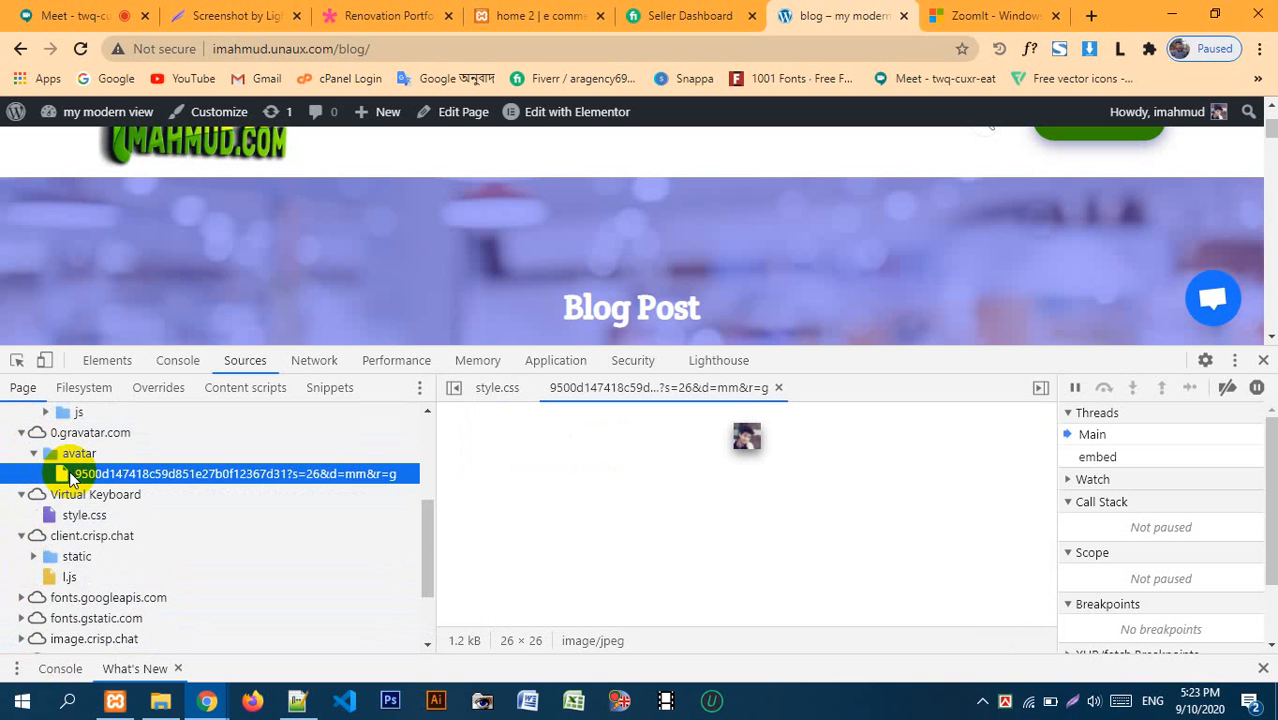
pyautogui.scroll(-2, 60, 485)
pyautogui.click(21, 494)
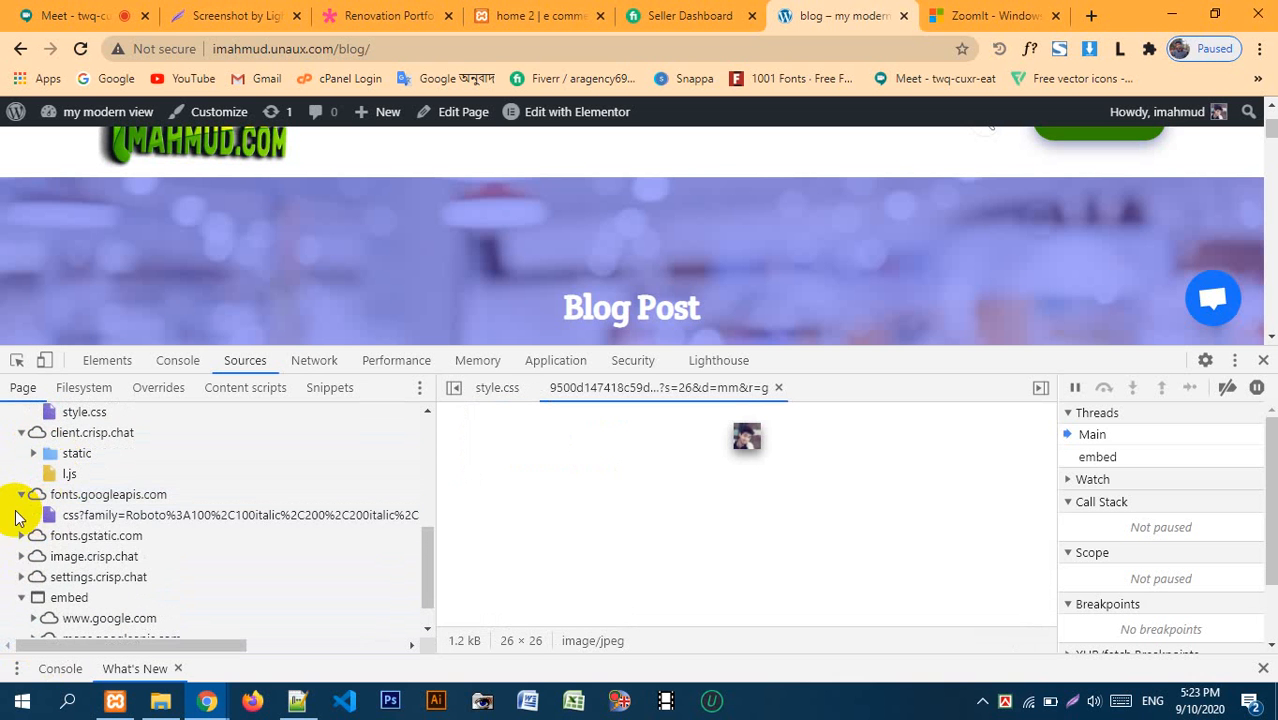
pyautogui.click(22, 536)
pyautogui.scroll(-1, 28, 538)
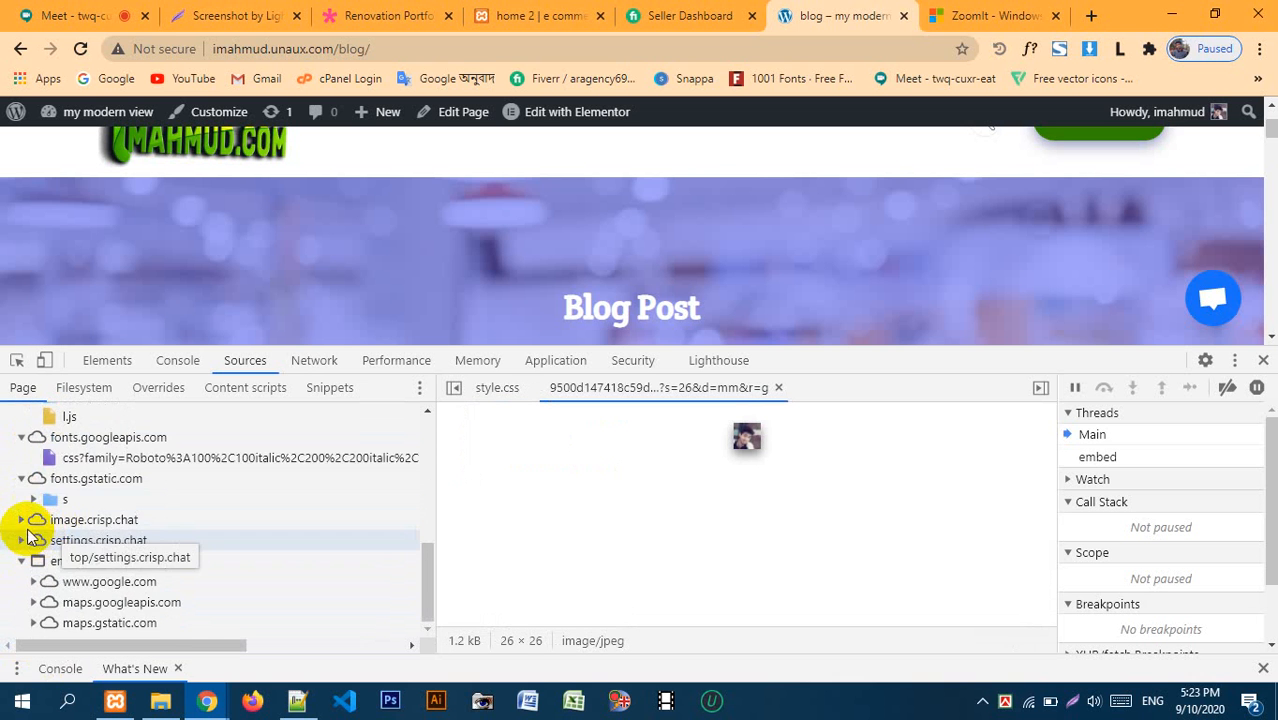
pyautogui.click(21, 520)
pyautogui.click(22, 561)
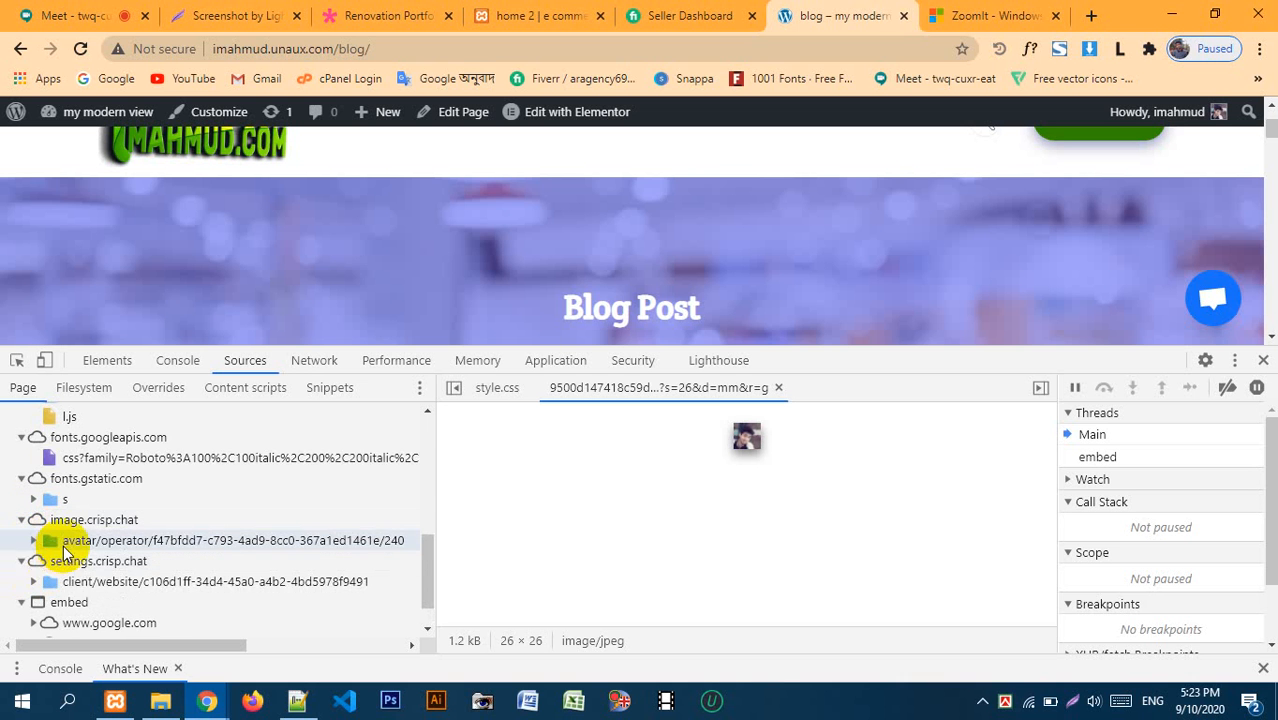
pyautogui.scroll(-1, 40, 556)
pyautogui.scroll(6, 65, 545)
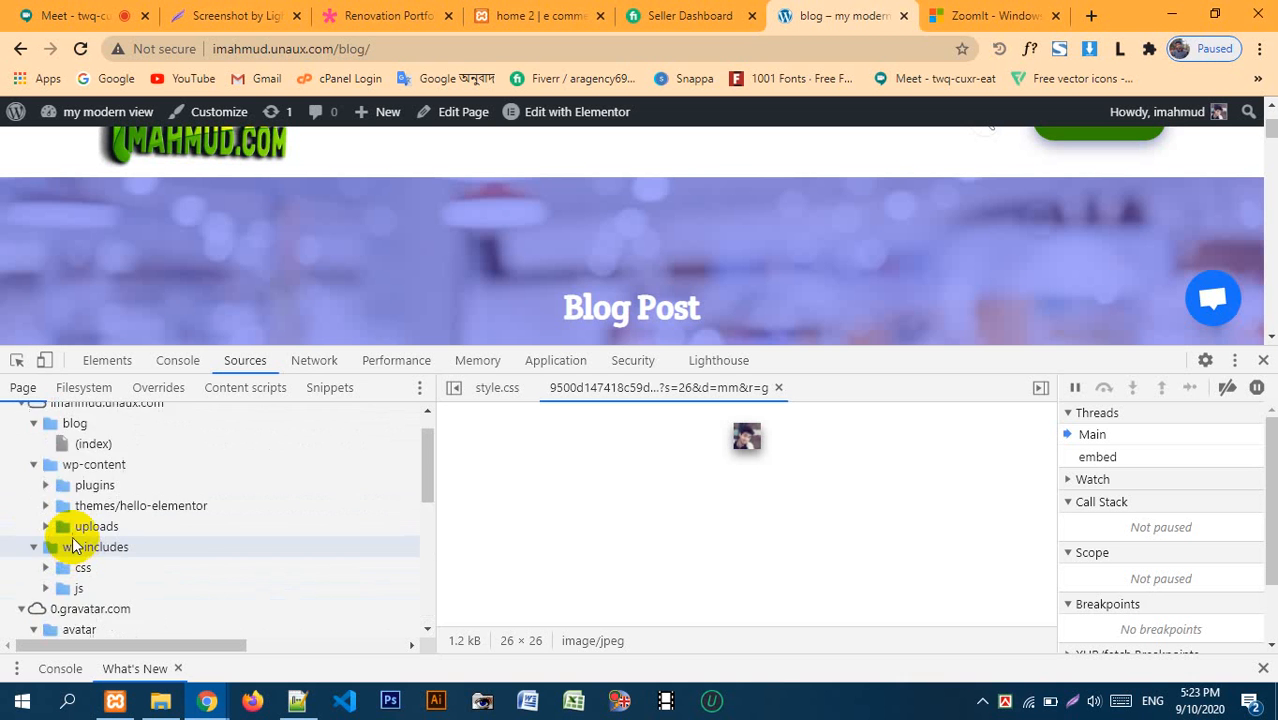
pyautogui.scroll(2, 72, 545)
# - View the blog page's (index) HTML source, then close DevTools
pyautogui.click(64, 458)
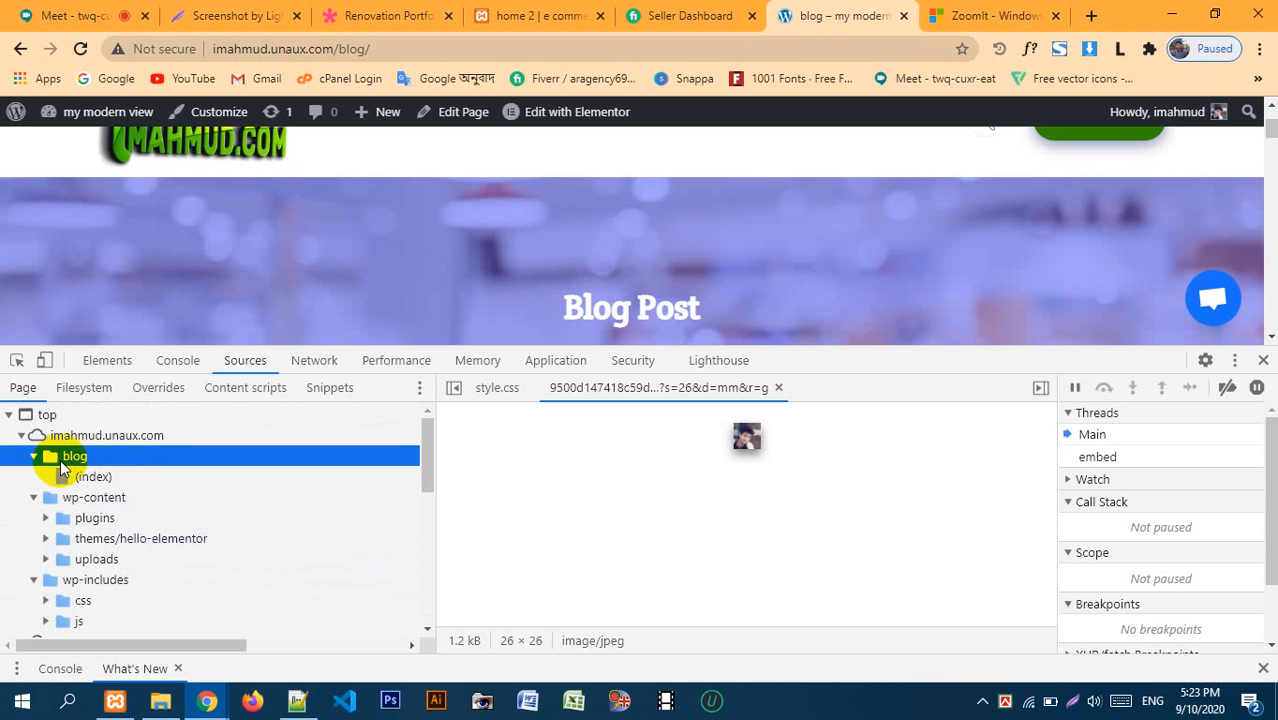
pyautogui.click(86, 478)
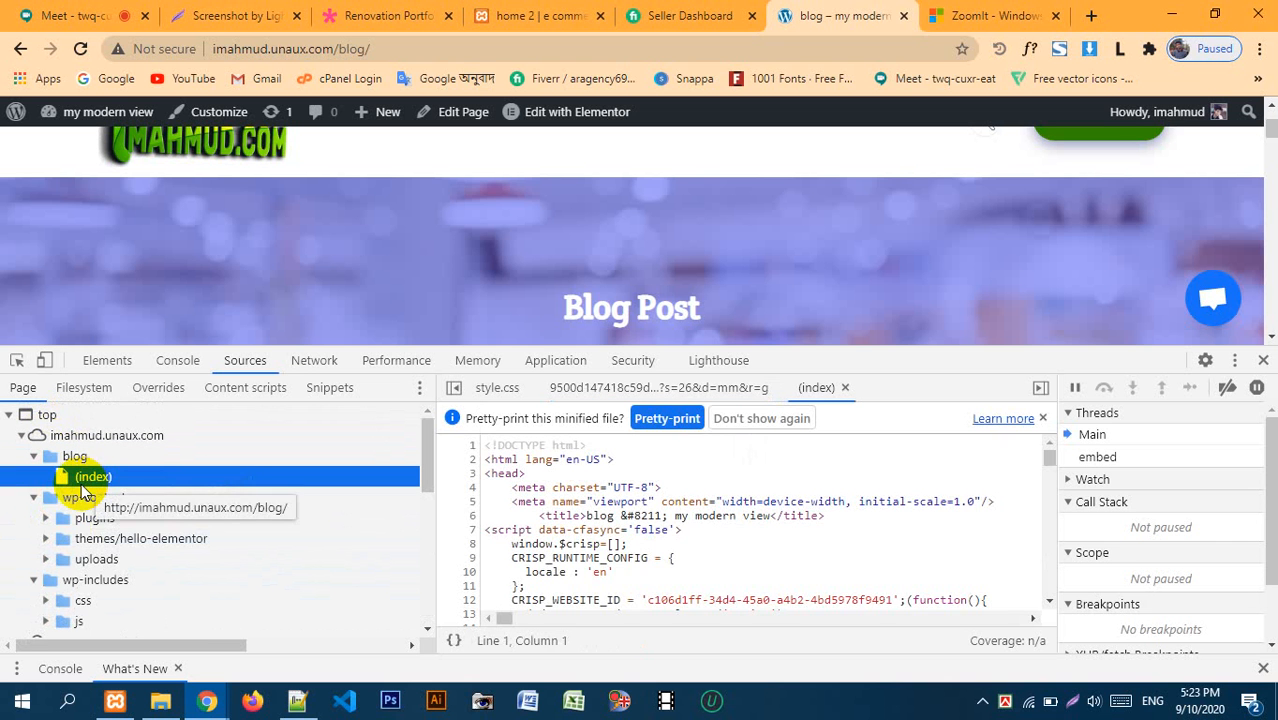
pyautogui.scroll(-4, 750, 522)
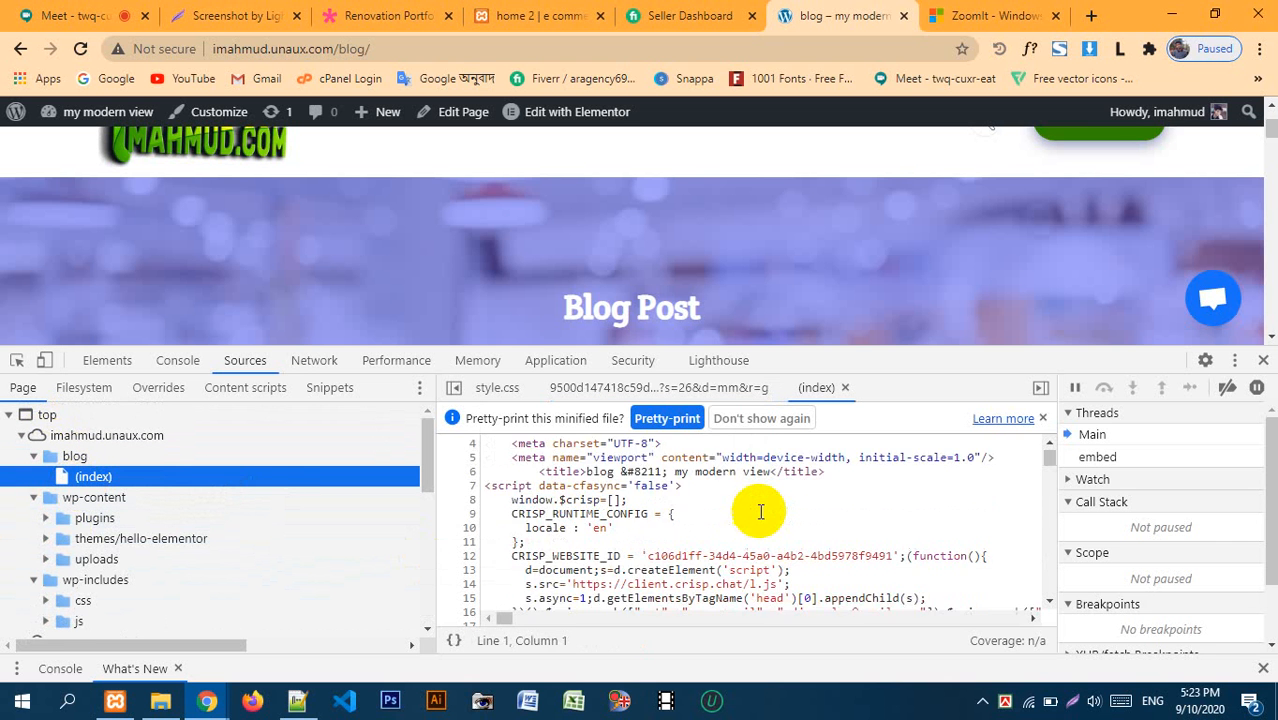
pyautogui.scroll(-4, 745, 513)
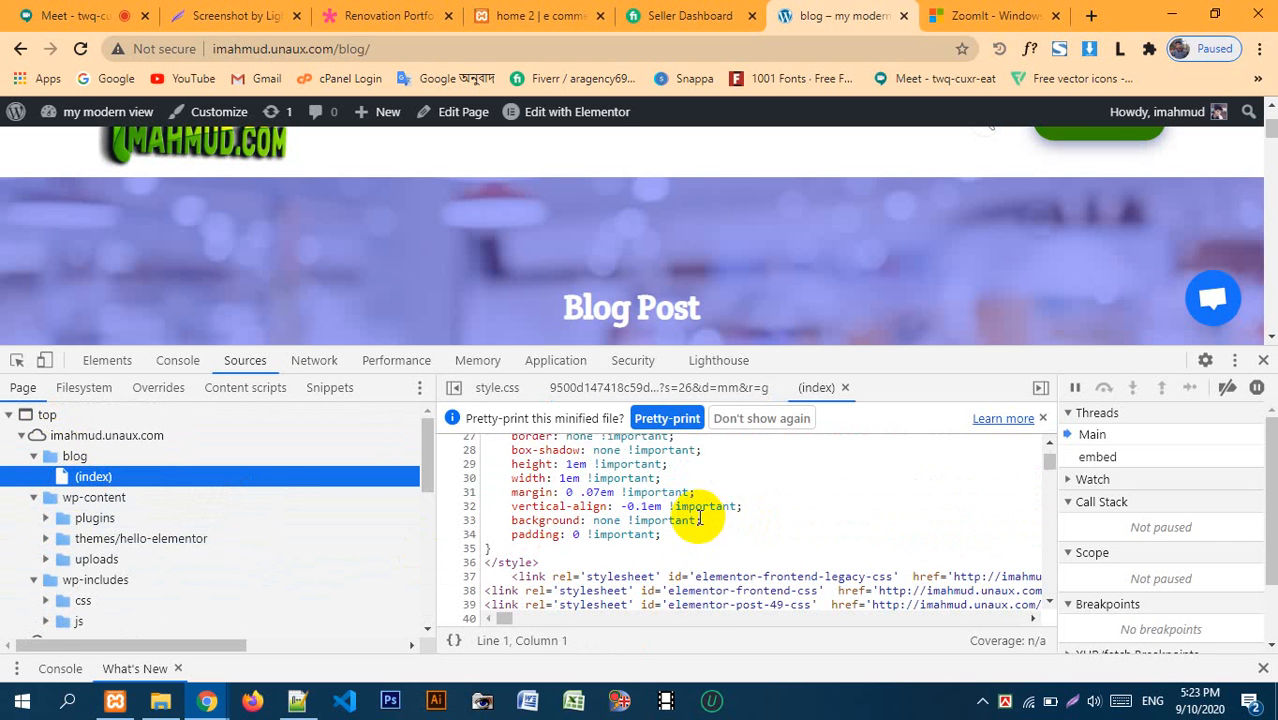
pyautogui.scroll(-10, 704, 558)
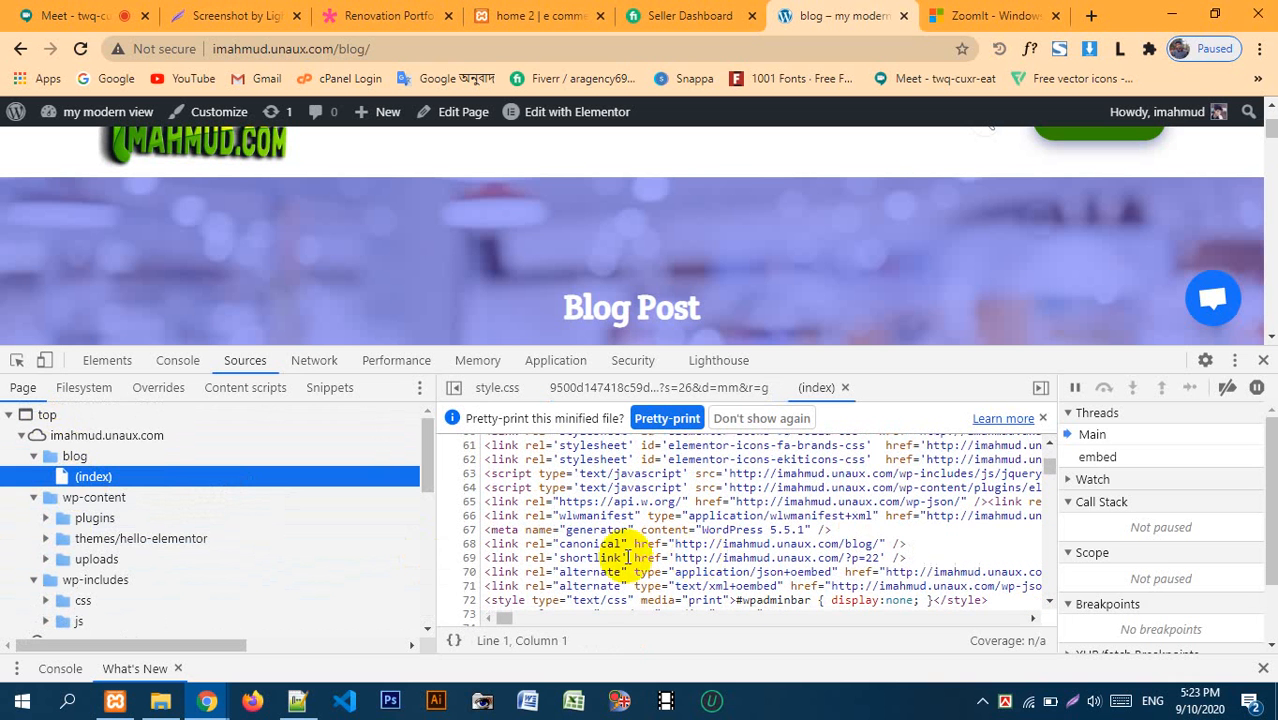
pyautogui.click(45, 497)
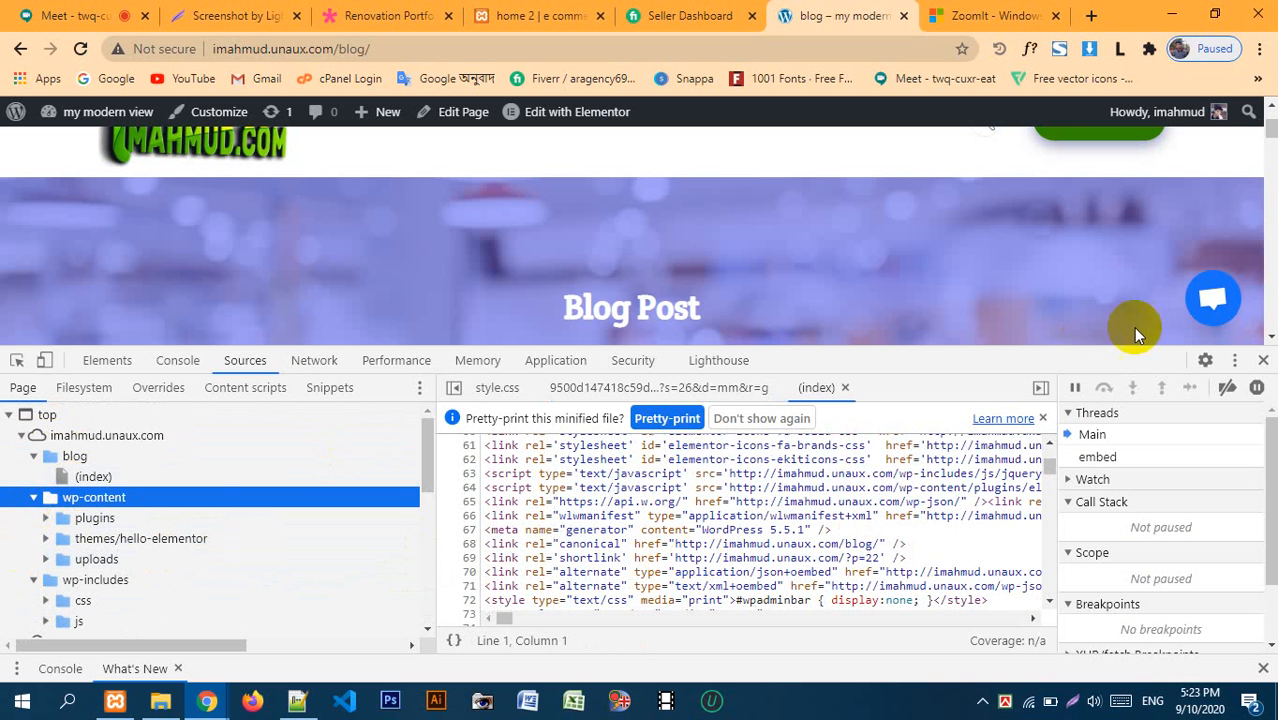
pyautogui.click(1263, 360)
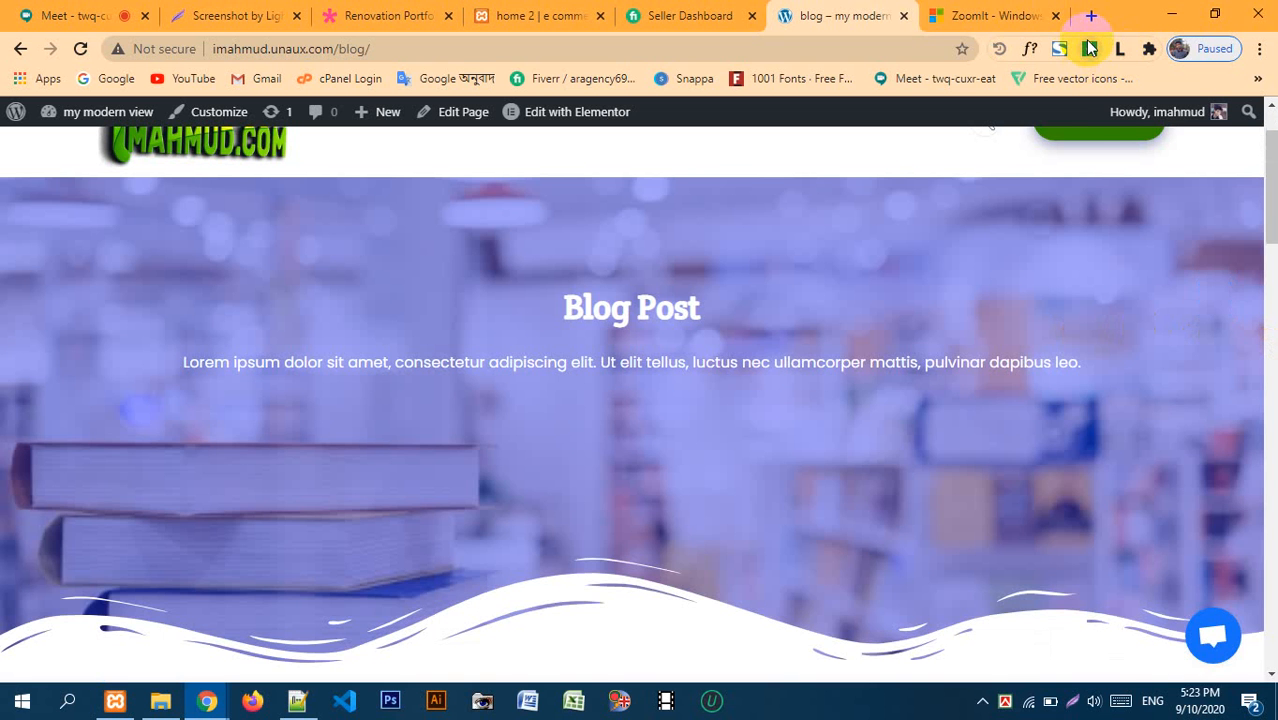
# - List and scroll through the blog page's 16 images in Image Downloader, then dismiss it
pyautogui.click(1089, 48)
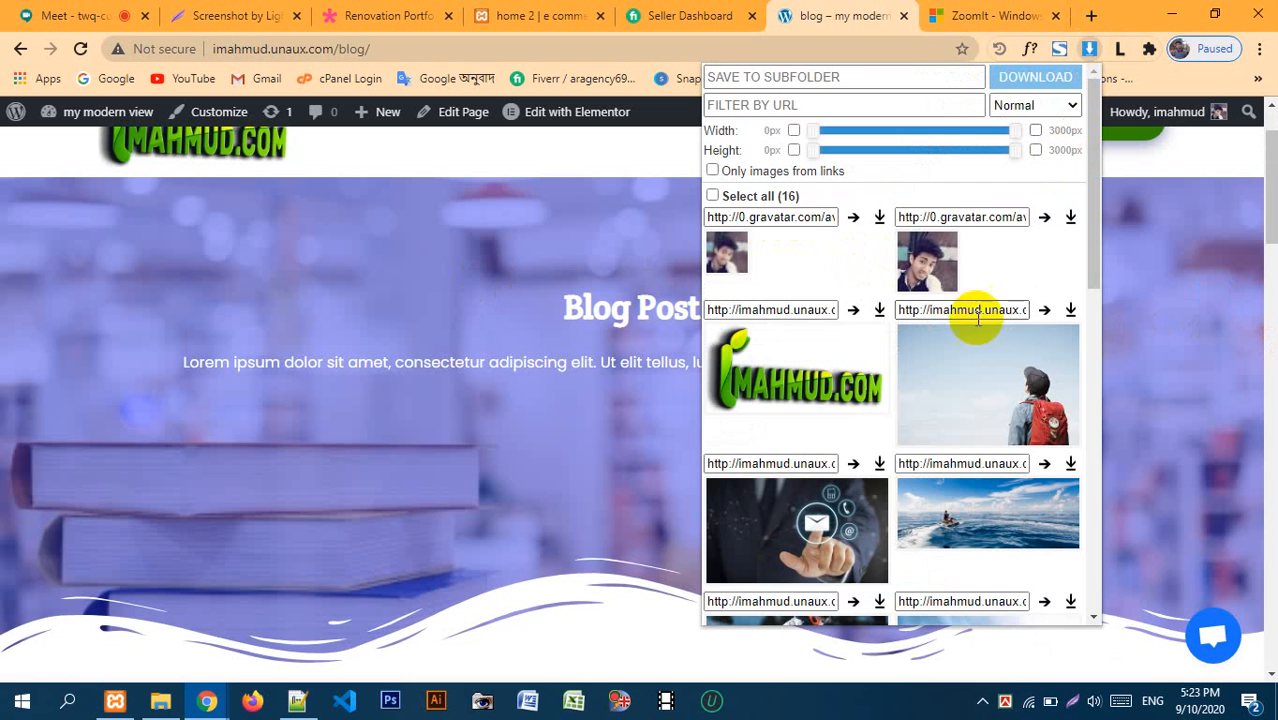
pyautogui.scroll(-5, 859, 260)
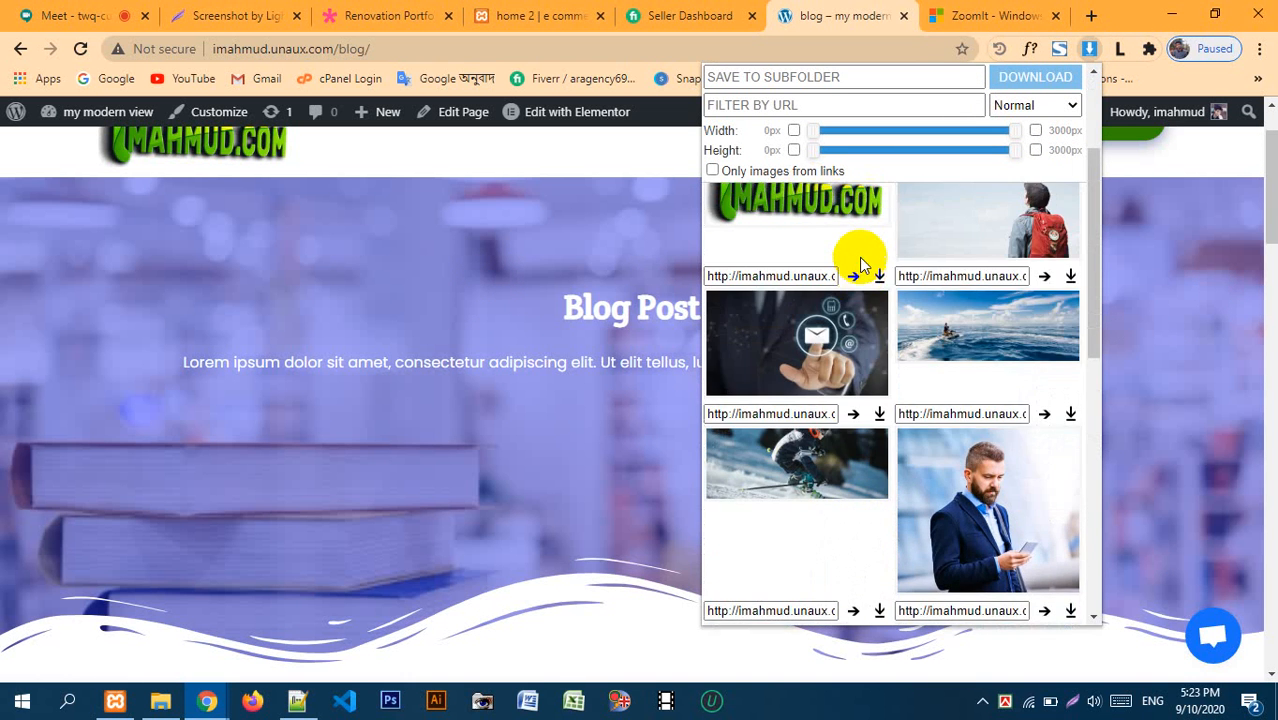
pyautogui.scroll(-4, 859, 257)
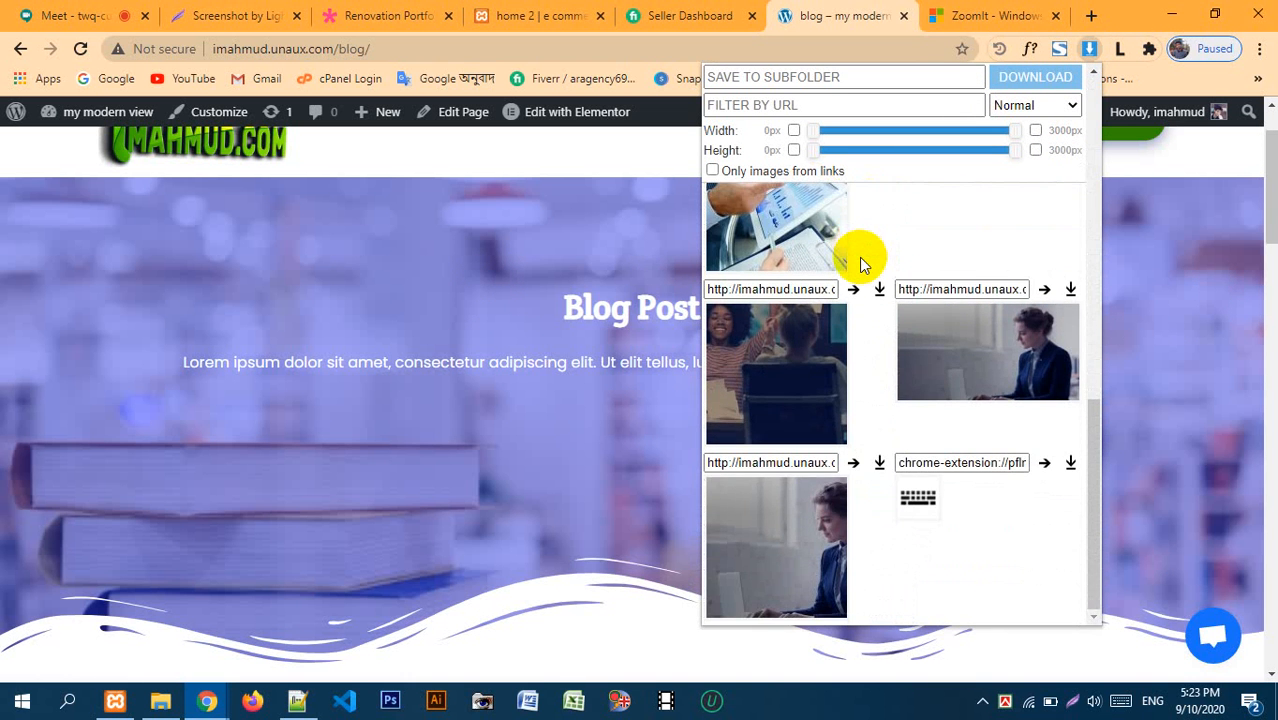
pyautogui.scroll(9, 884, 556)
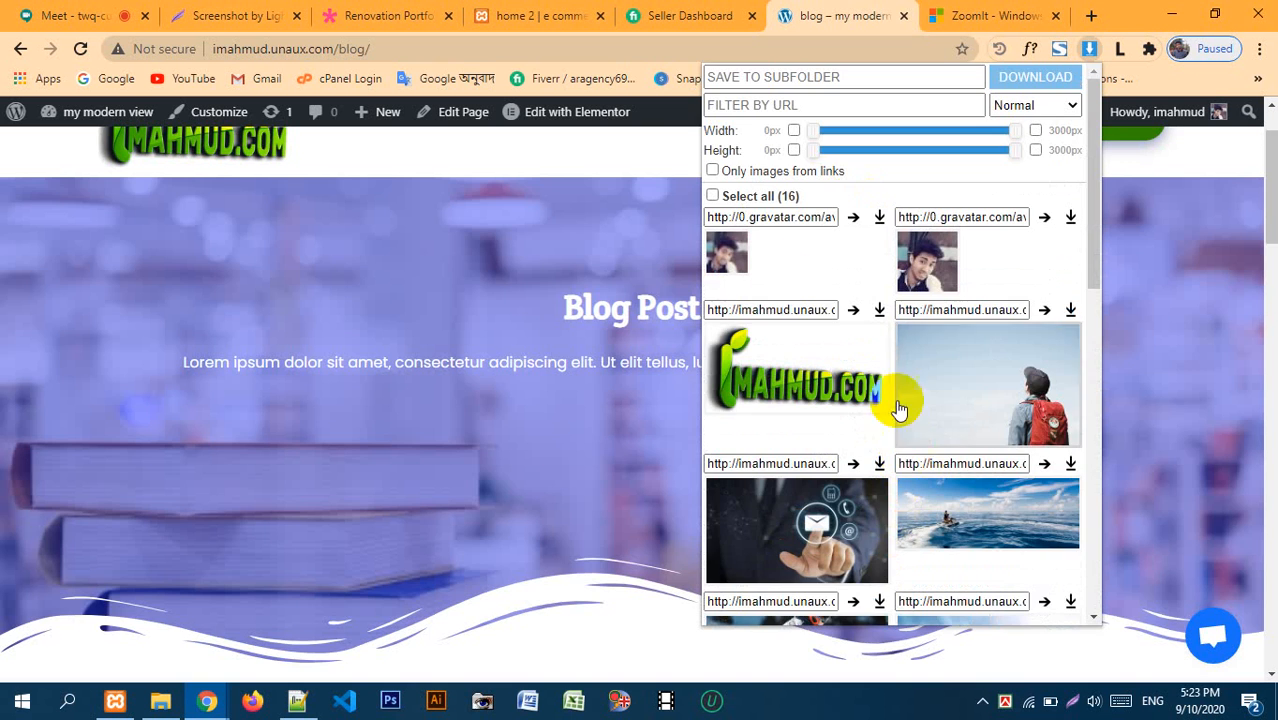
pyautogui.click(484, 220)
# - Return to the Microsoft Docs ZoomIt v4.52 tab
pyautogui.scroll(-15, 716, 290)
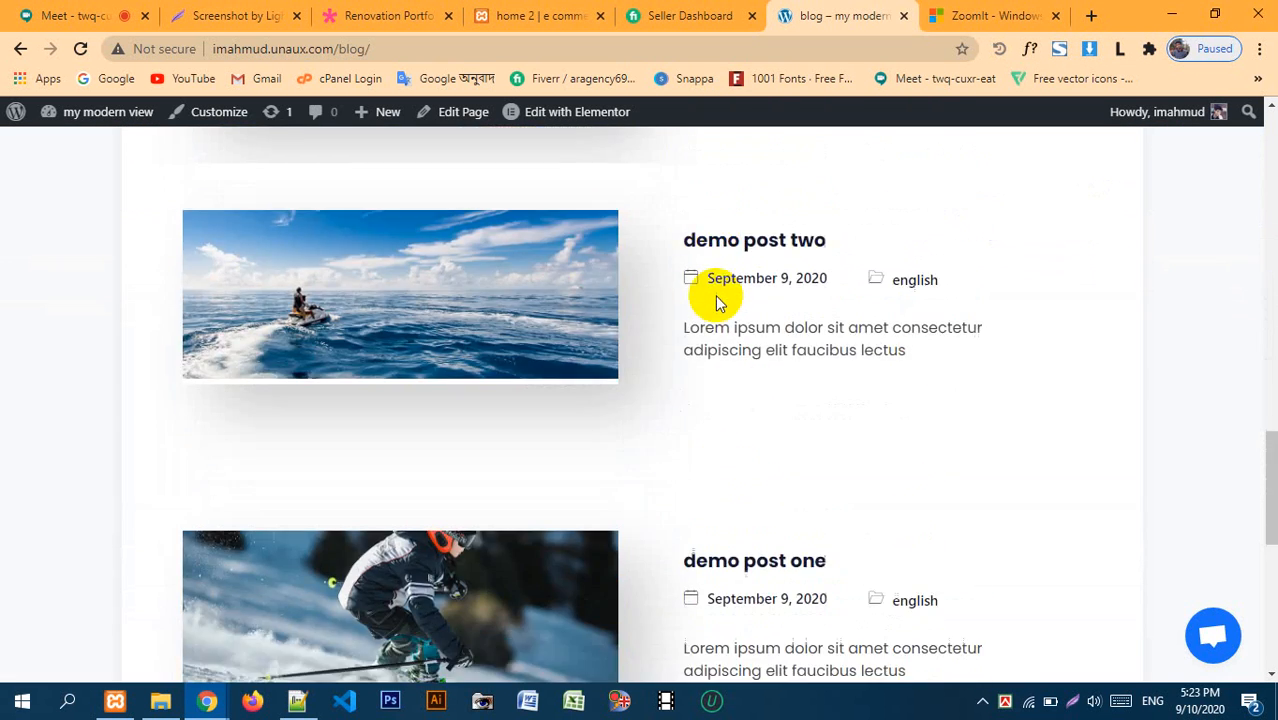
pyautogui.scroll(15, 714, 296)
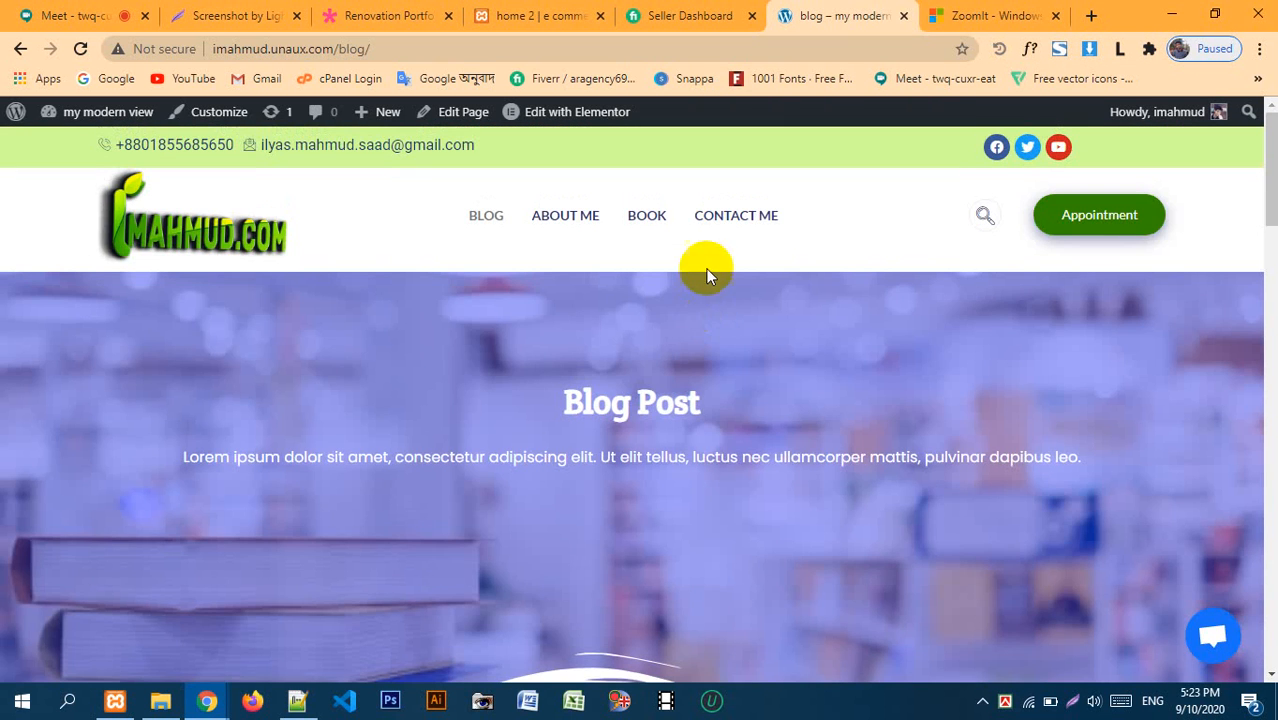
pyautogui.click(940, 16)
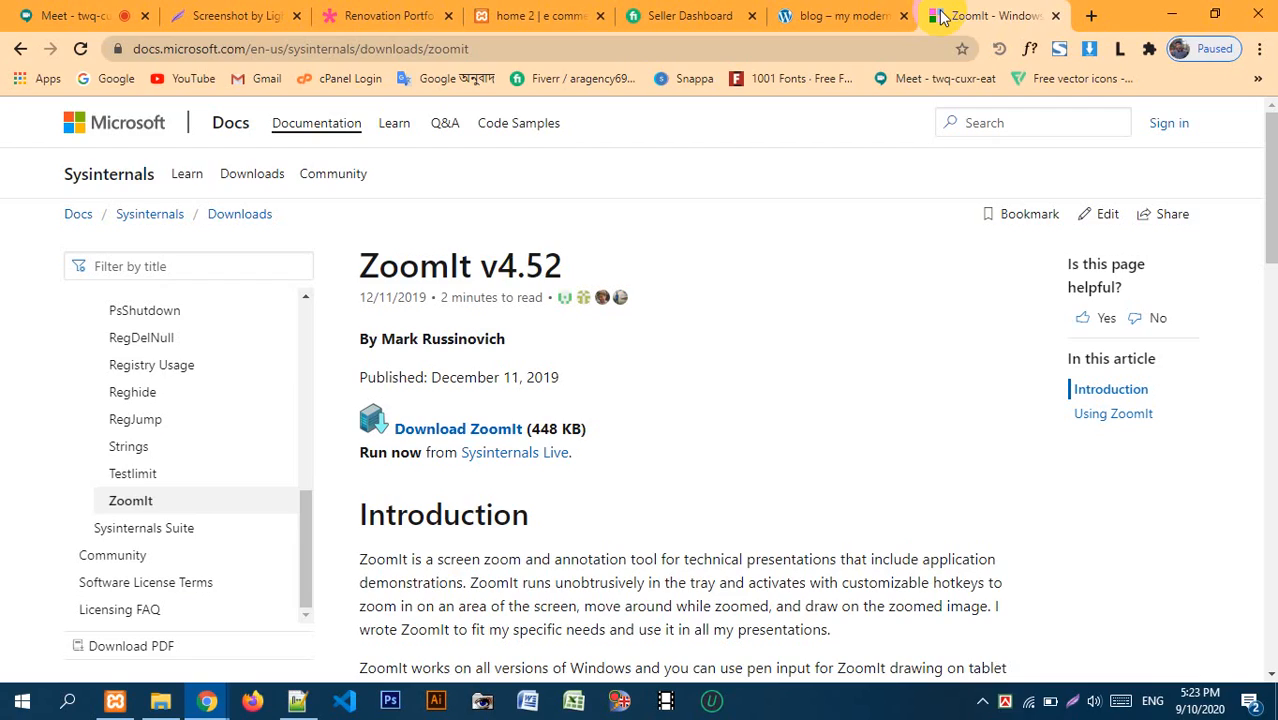
# - Search 'image downloader' in a new tab and open its Chrome Web Store page
pyautogui.click(1091, 16)
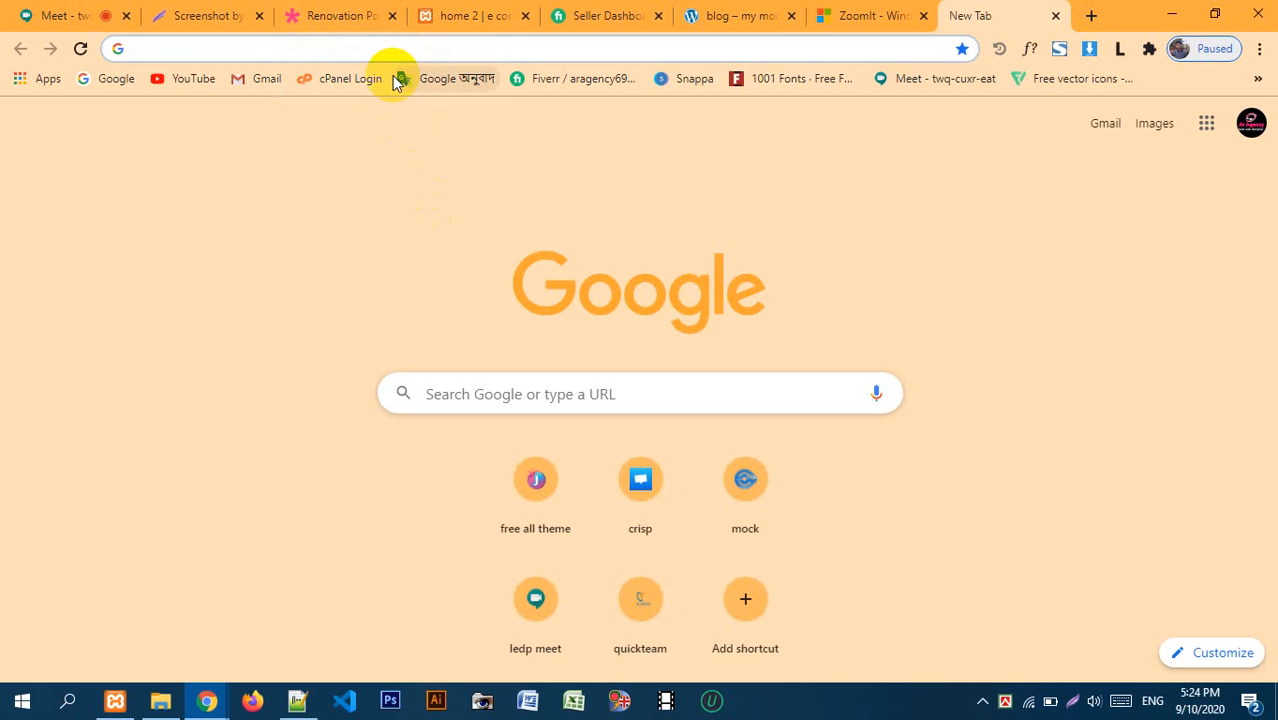
pyautogui.write('image d')
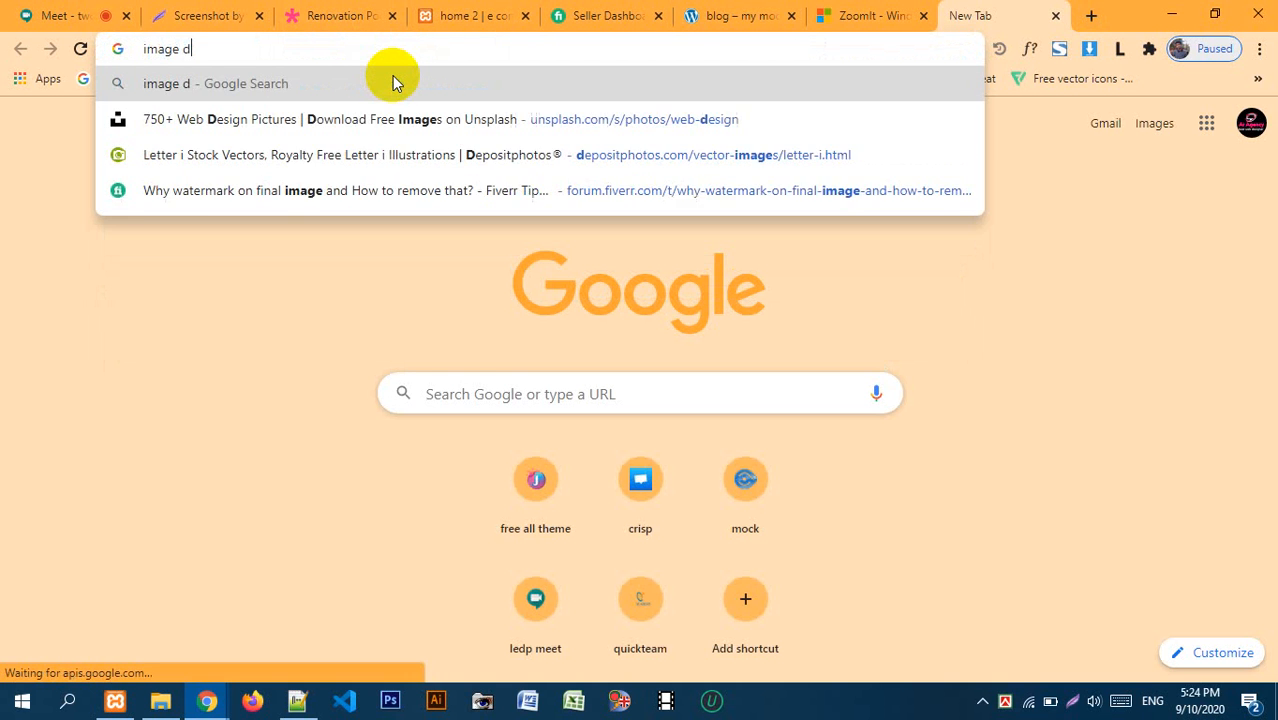
pyautogui.write('ownloader')
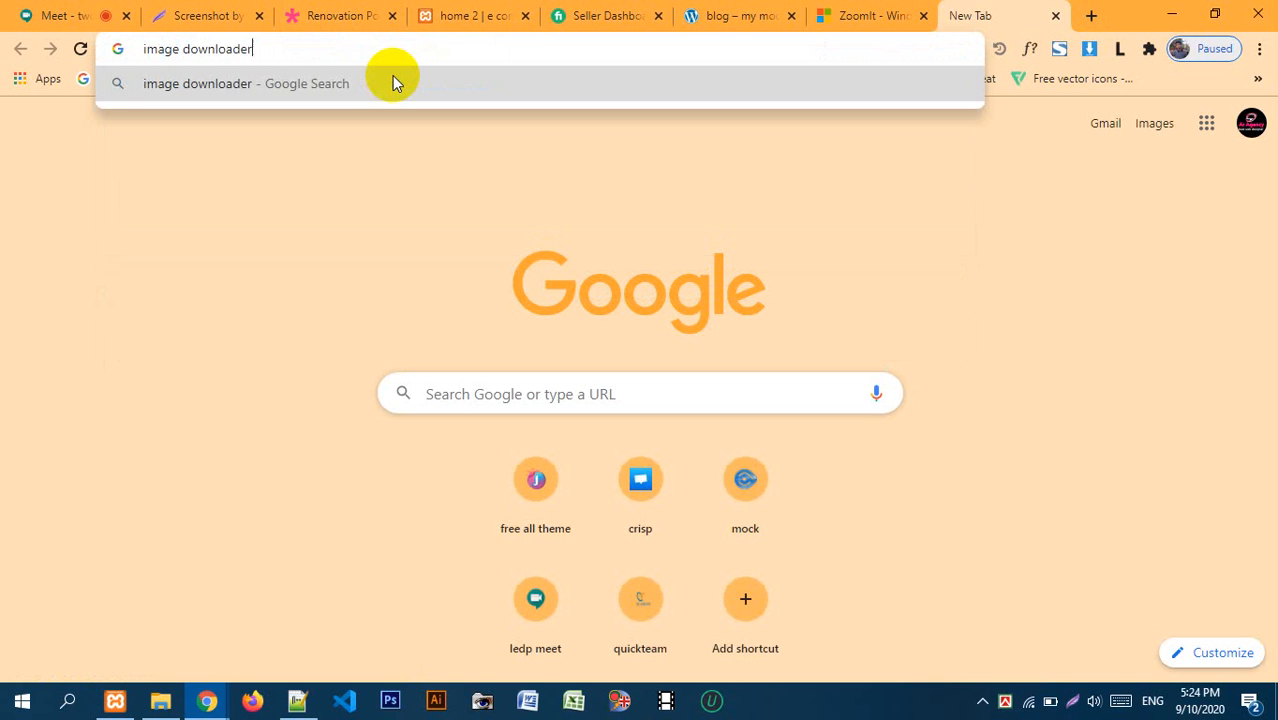
pyautogui.press('Return')
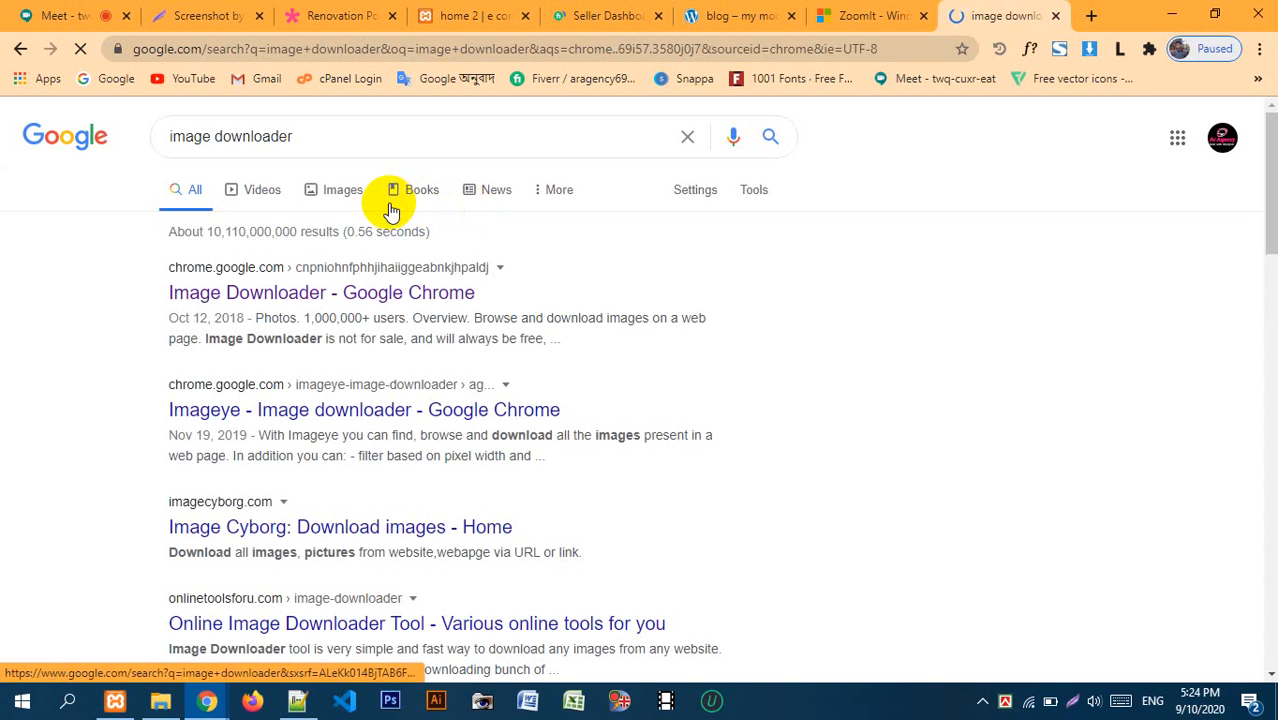
pyautogui.click(317, 199)
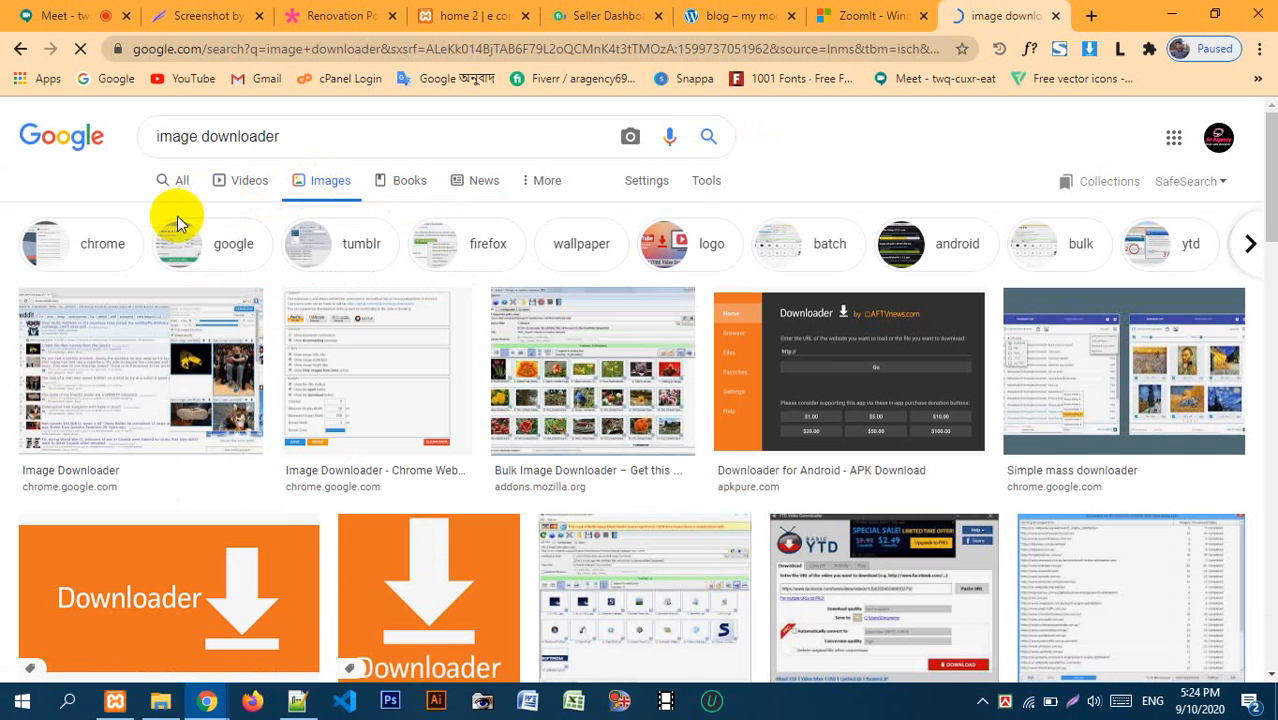
pyautogui.scroll(-4, 827, 366)
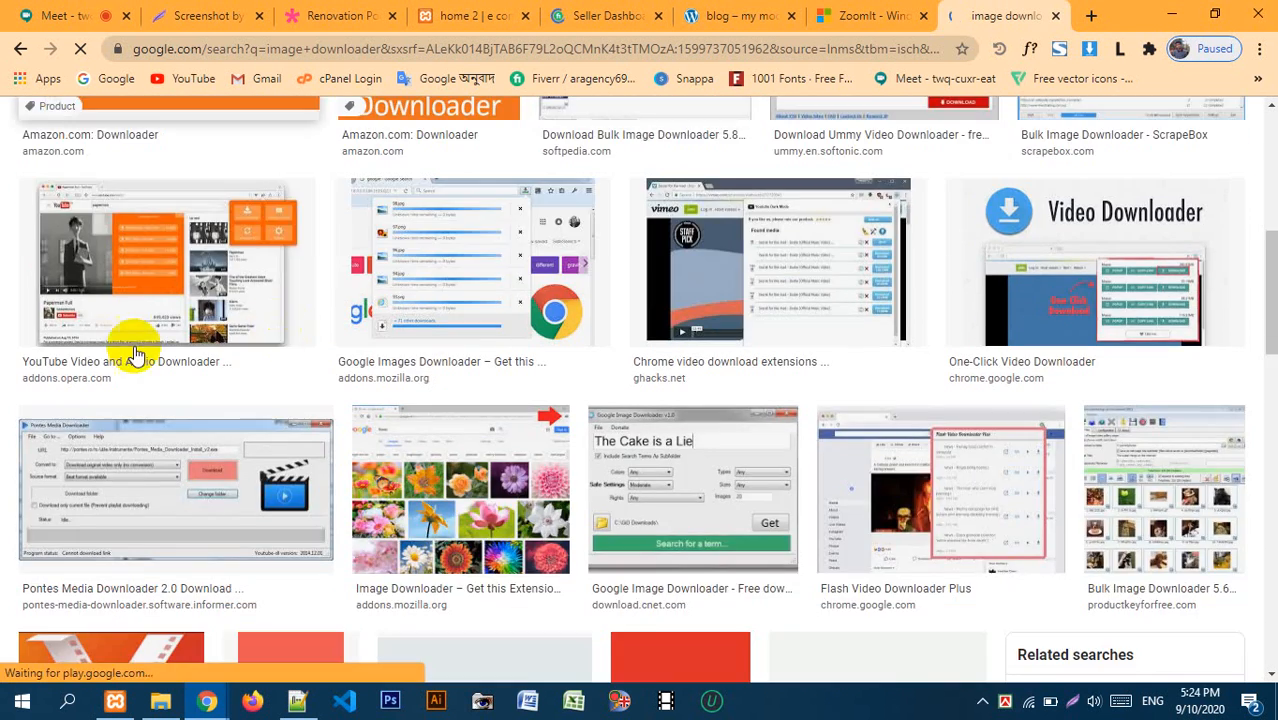
pyautogui.scroll(4, 100, 340)
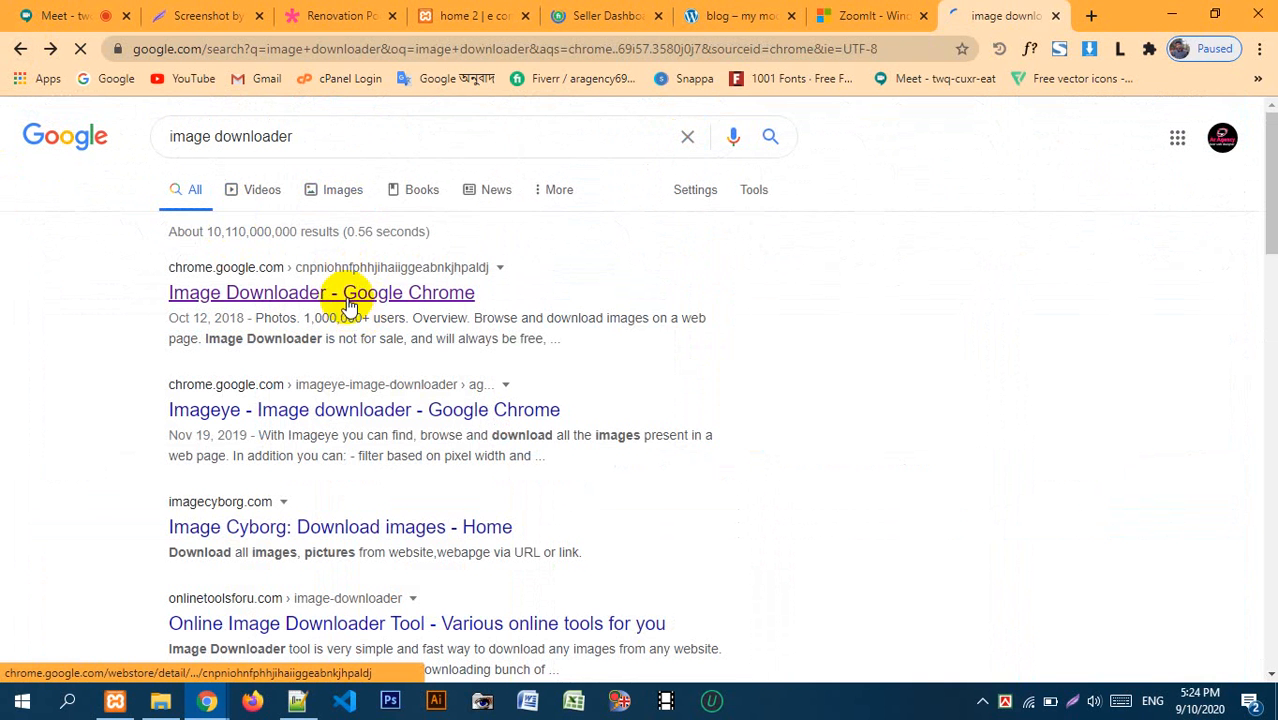
pyautogui.click(349, 294)
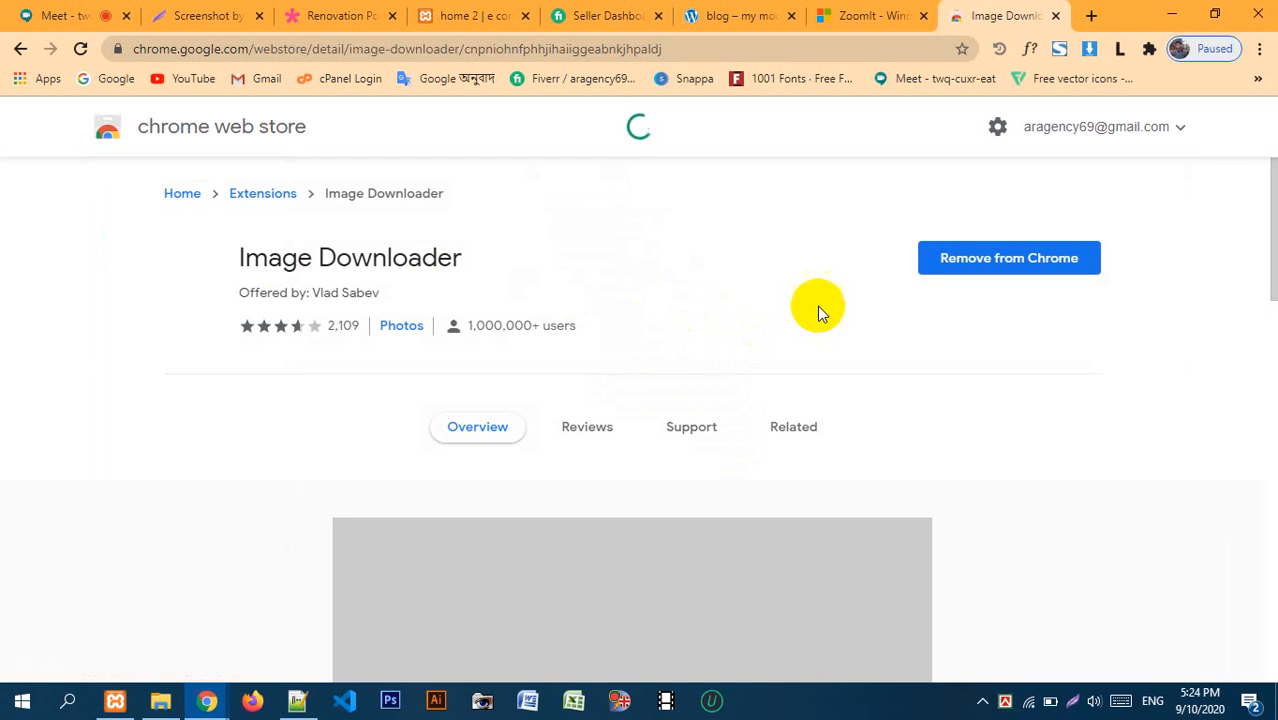
# - Copy the Image Downloader store page address and return to the Meet call
pyautogui.click(730, 48)
pyautogui.click(751, 46)
pyautogui.click(748, 46)
pyautogui.hotkey('ctrl', 'c')
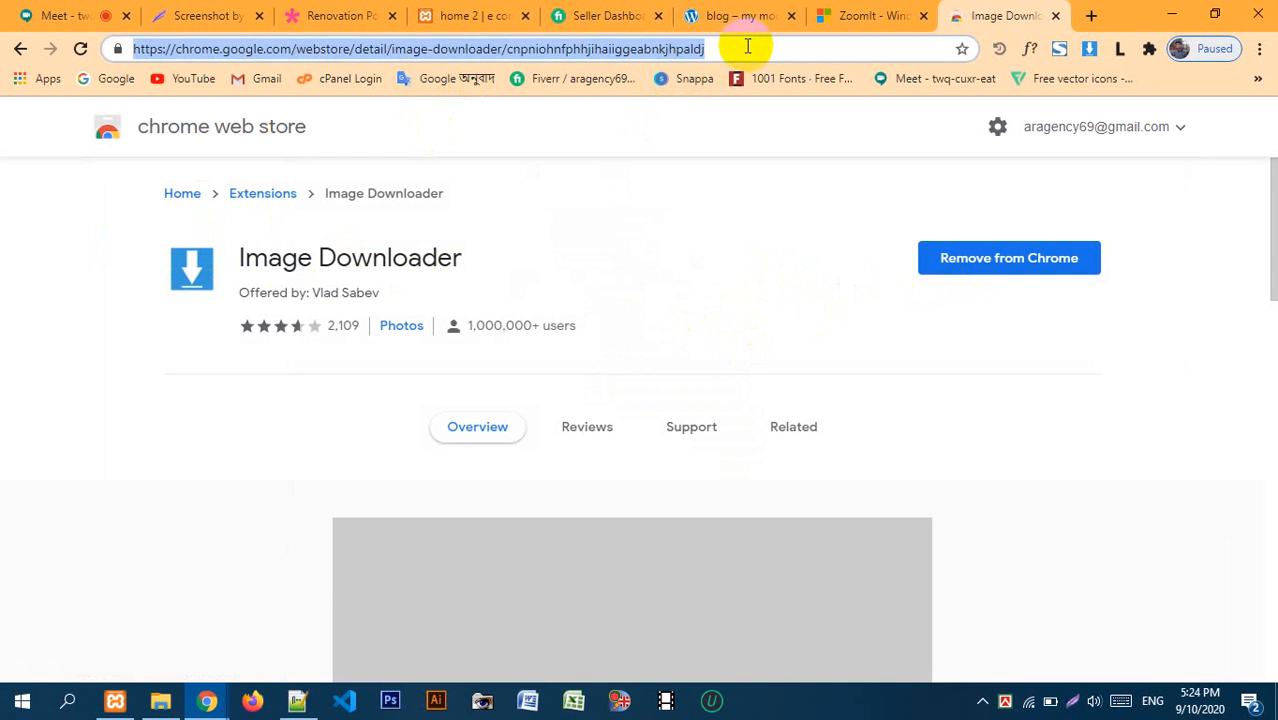
pyautogui.click(29, 17)
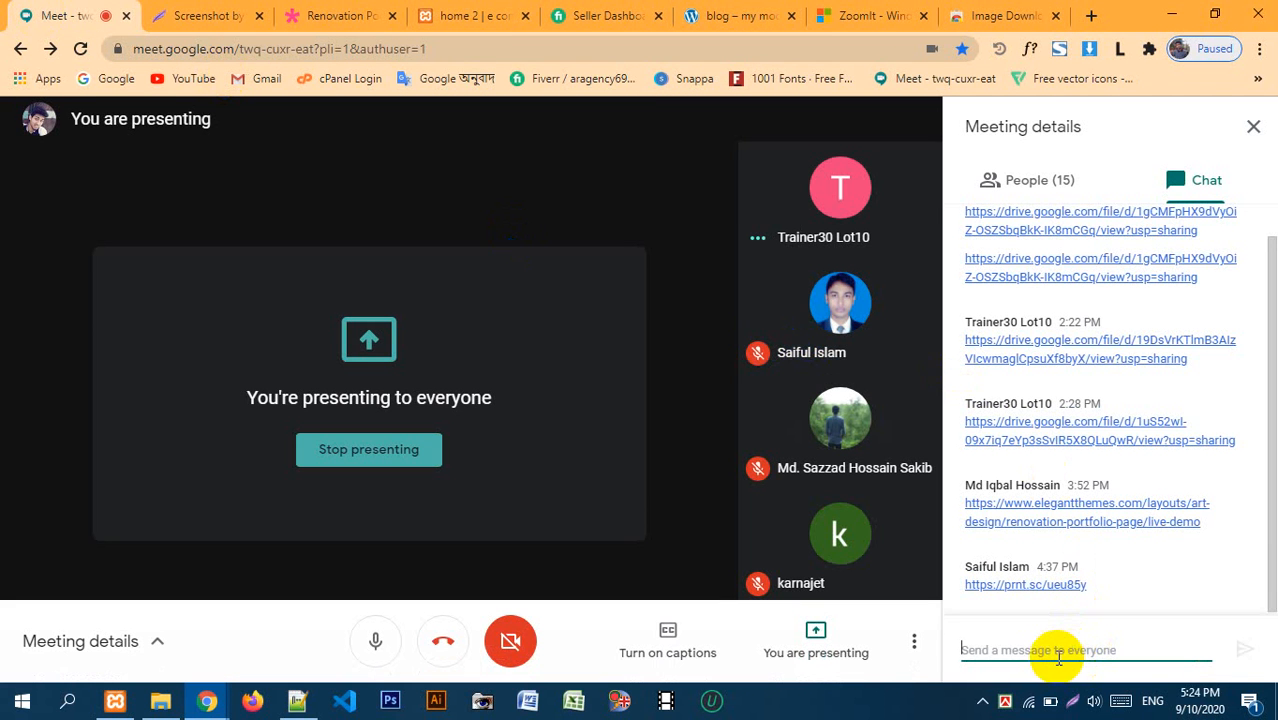
# - Post the Image Downloader store link and the copied ZoomIt docs link in the Meet chat
pyautogui.hotkey('ctrl', 'v')
pyautogui.press('Return')
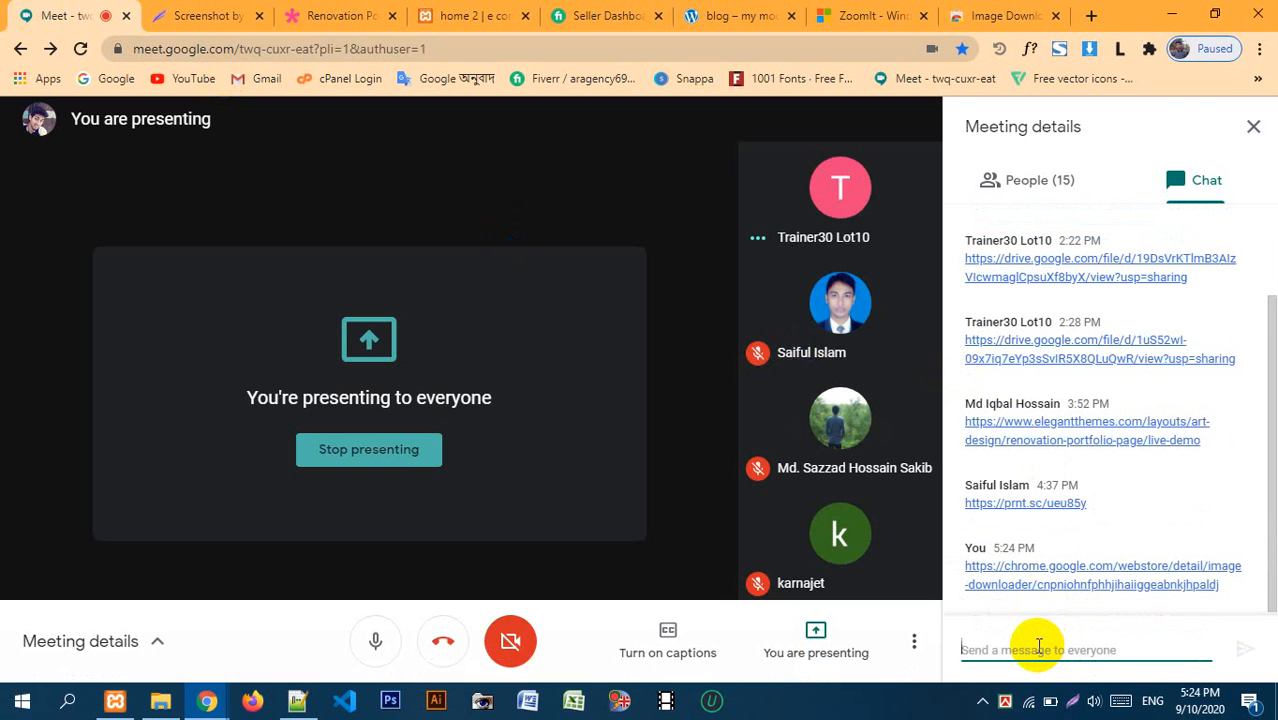
pyautogui.click(873, 22)
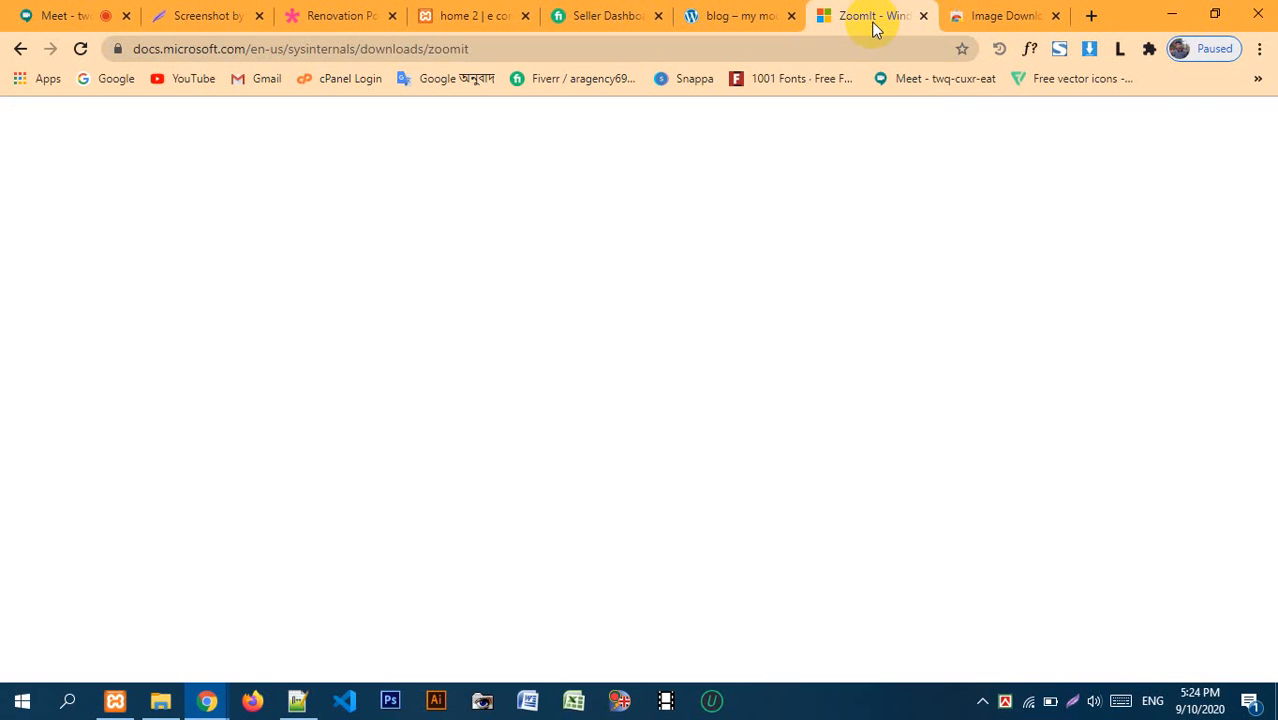
pyautogui.click(672, 44)
pyautogui.hotkey('ctrl', 'c')
pyautogui.click(661, 46)
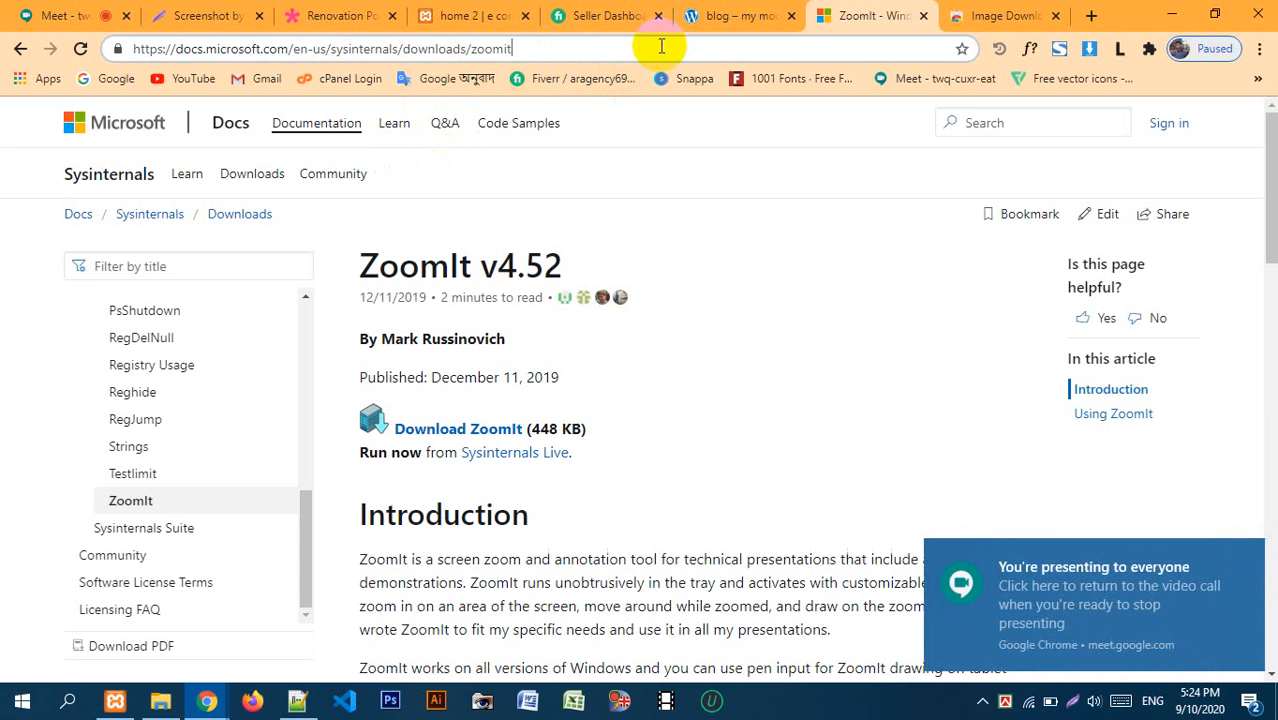
pyautogui.click(62, 15)
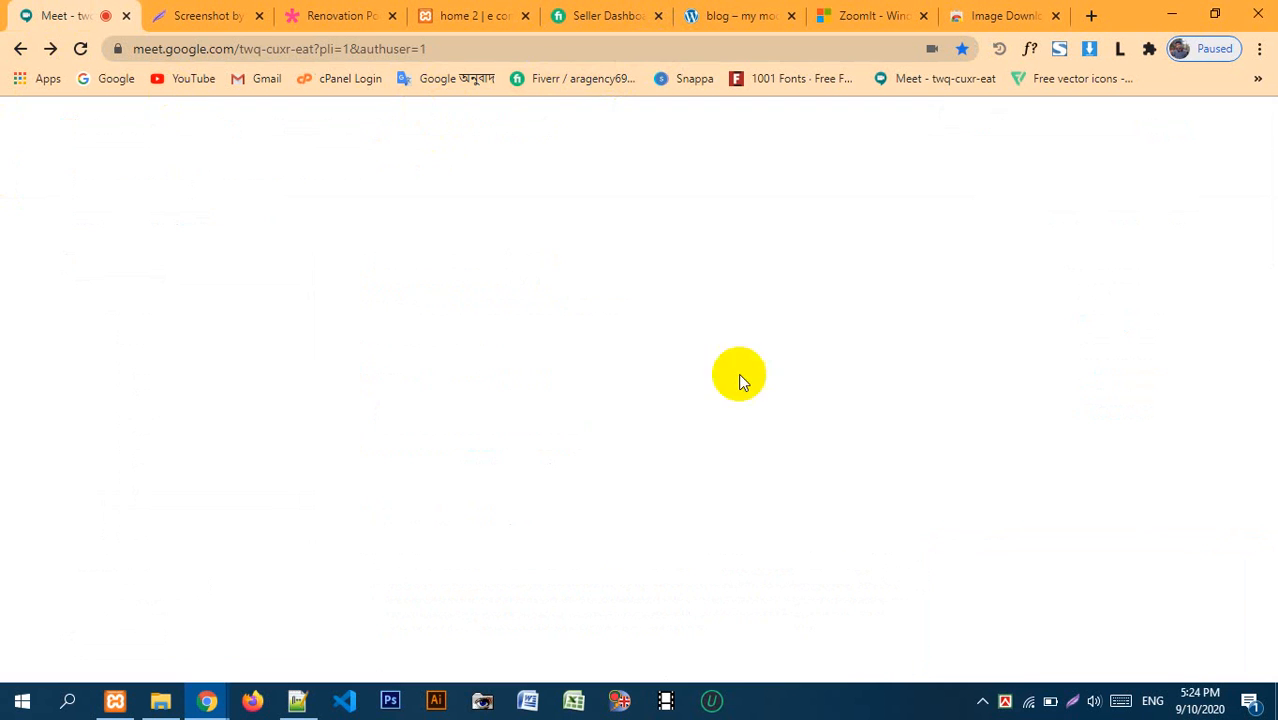
pyautogui.click(1113, 636)
pyautogui.hotkey('ctrl', 'v')
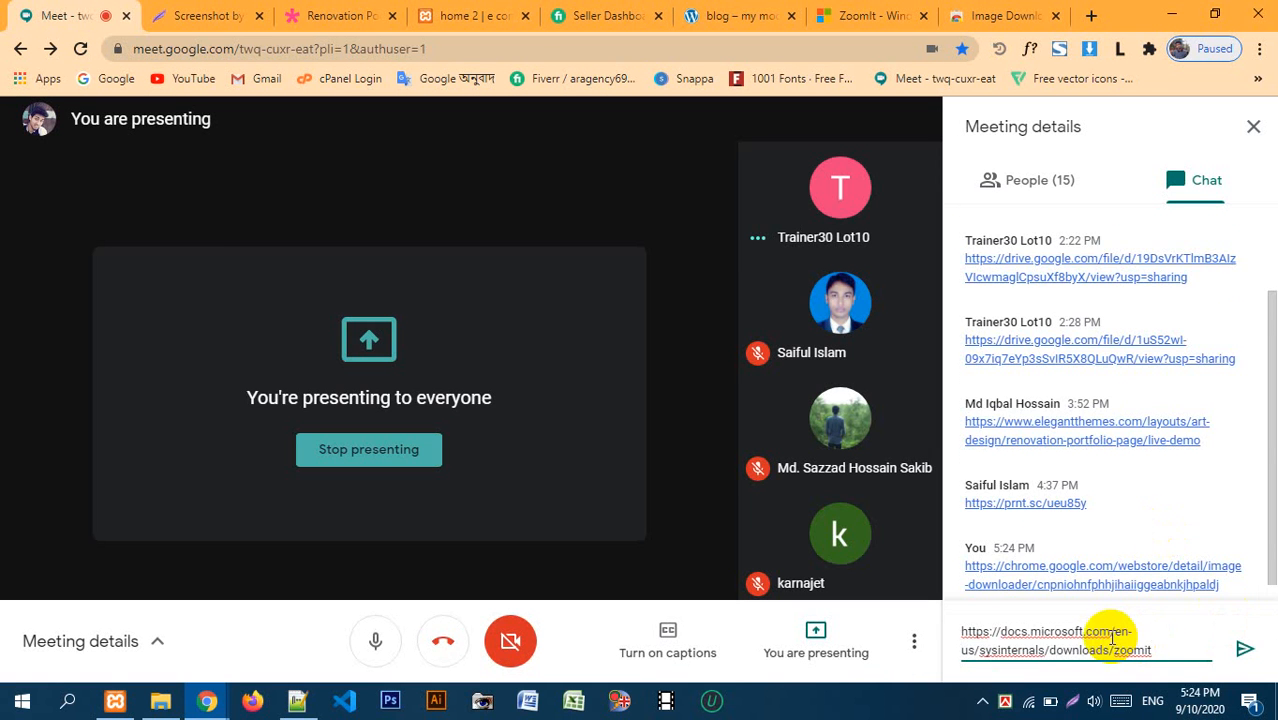
pyautogui.press('Return')
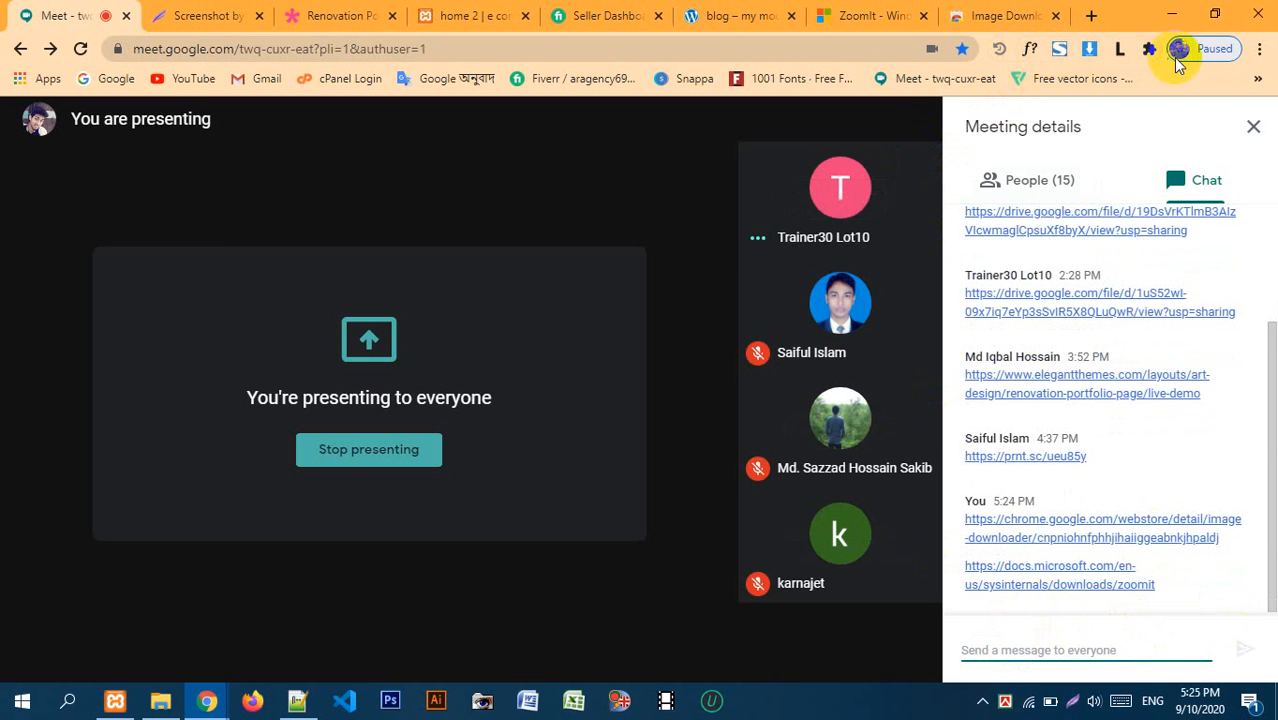
# - Close the Image Downloader store and ZoomIt documentation tabs
pyautogui.click(1005, 15)
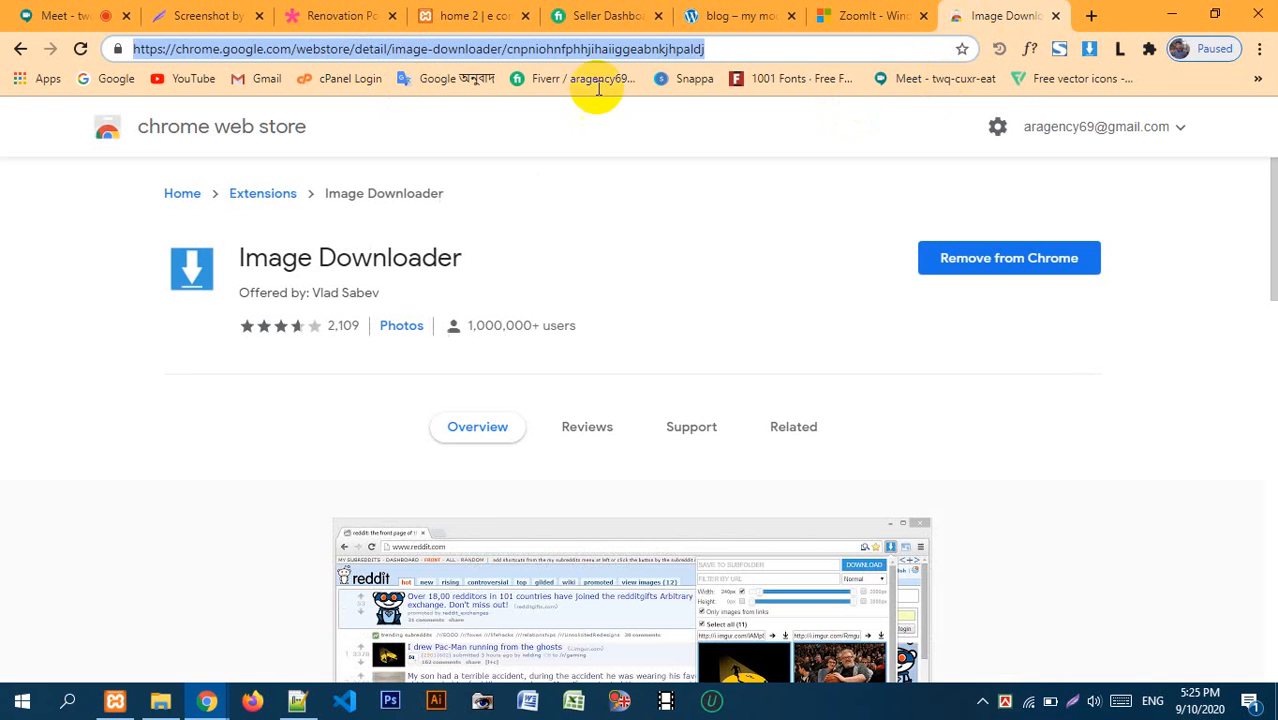
pyautogui.click(1055, 15)
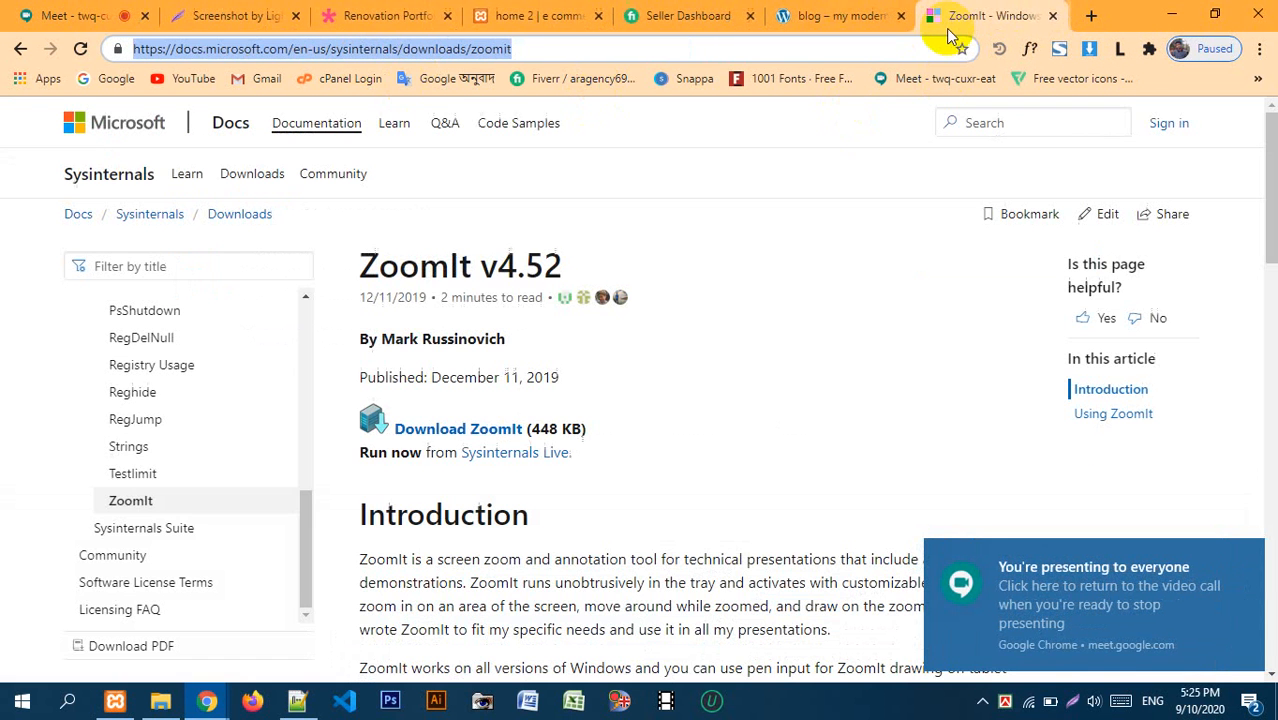
pyautogui.click(1056, 15)
# - Search Google for 'loram ipsum maker' in a new tab
pyautogui.click(1087, 16)
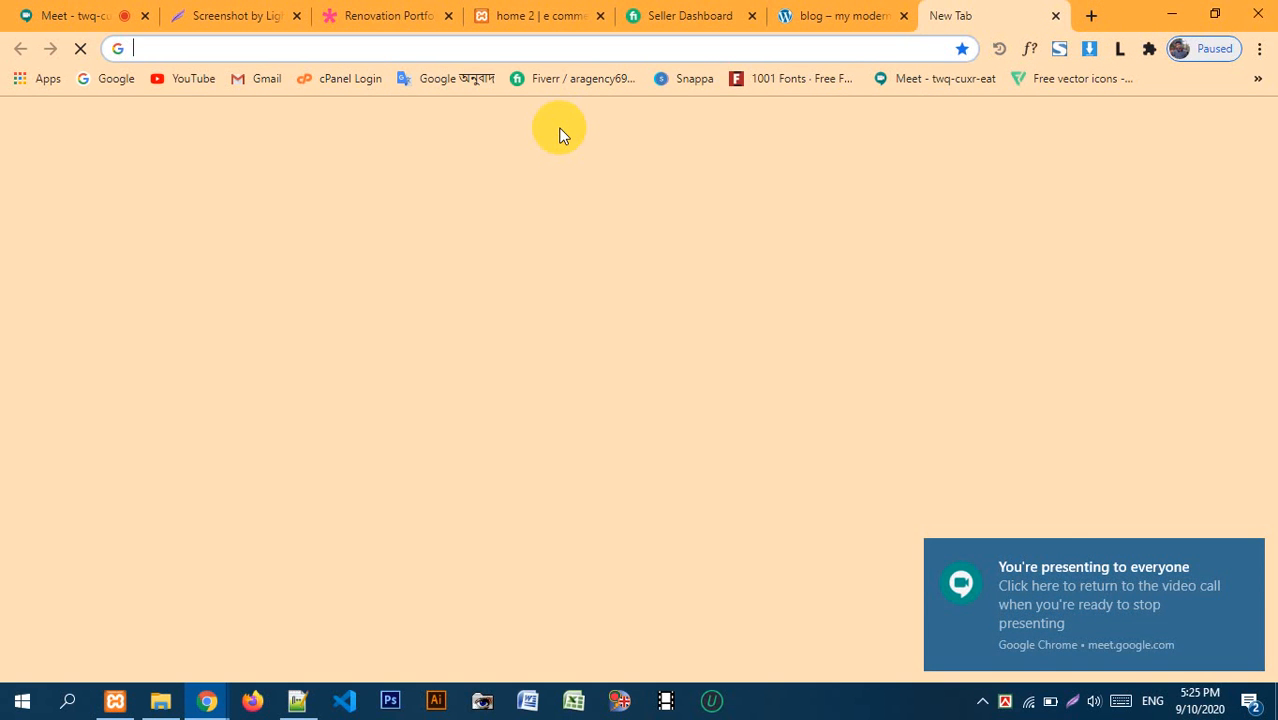
pyautogui.write('loram i')
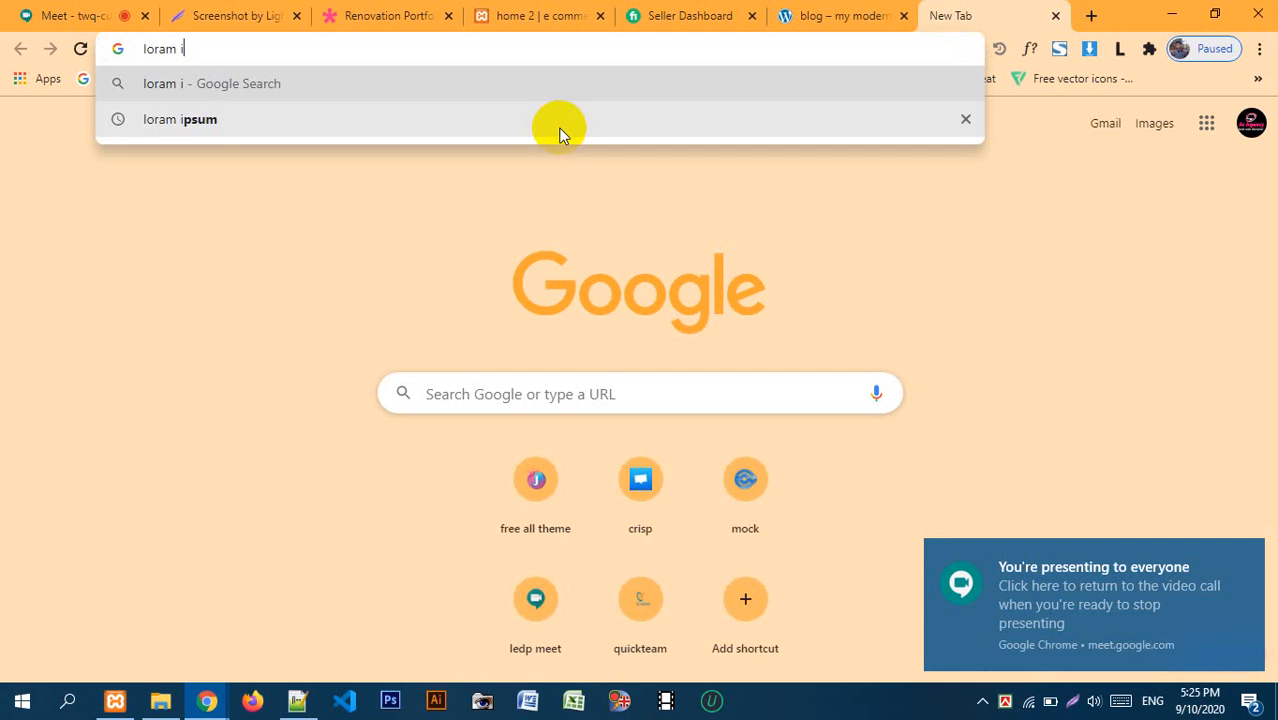
pyautogui.write('psu')
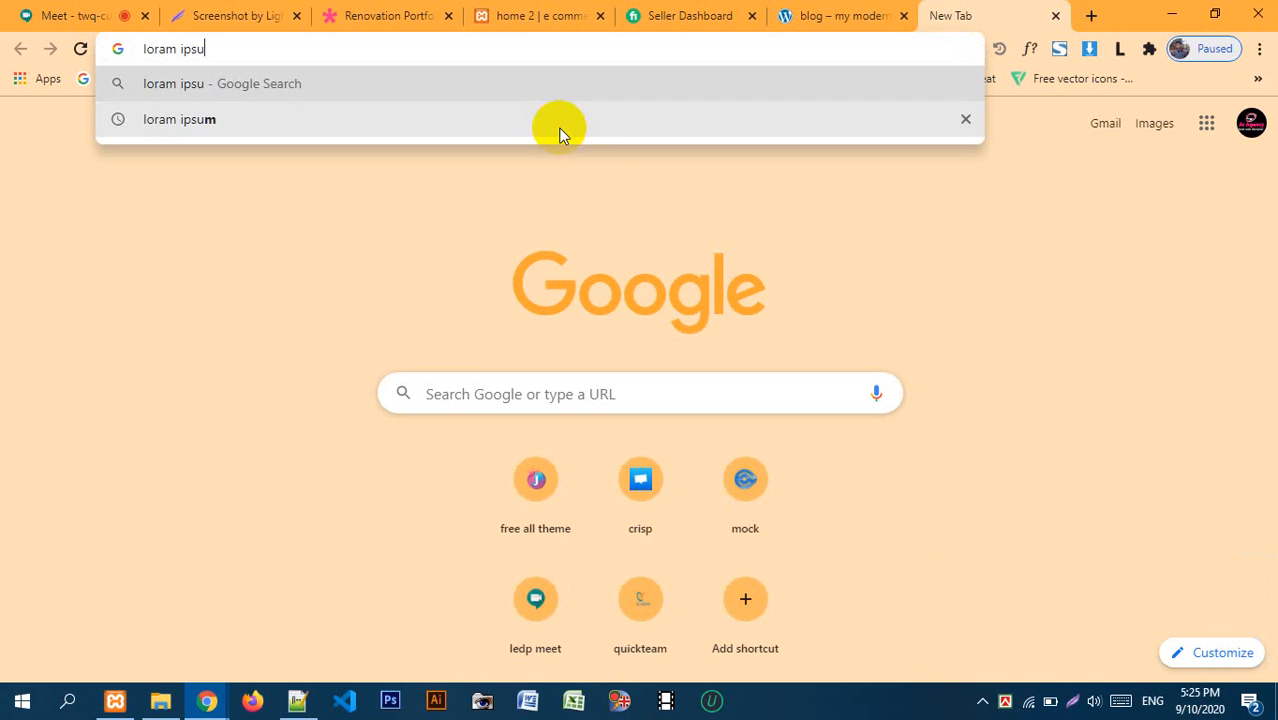
pyautogui.write('m maker')
pyautogui.press('Return')
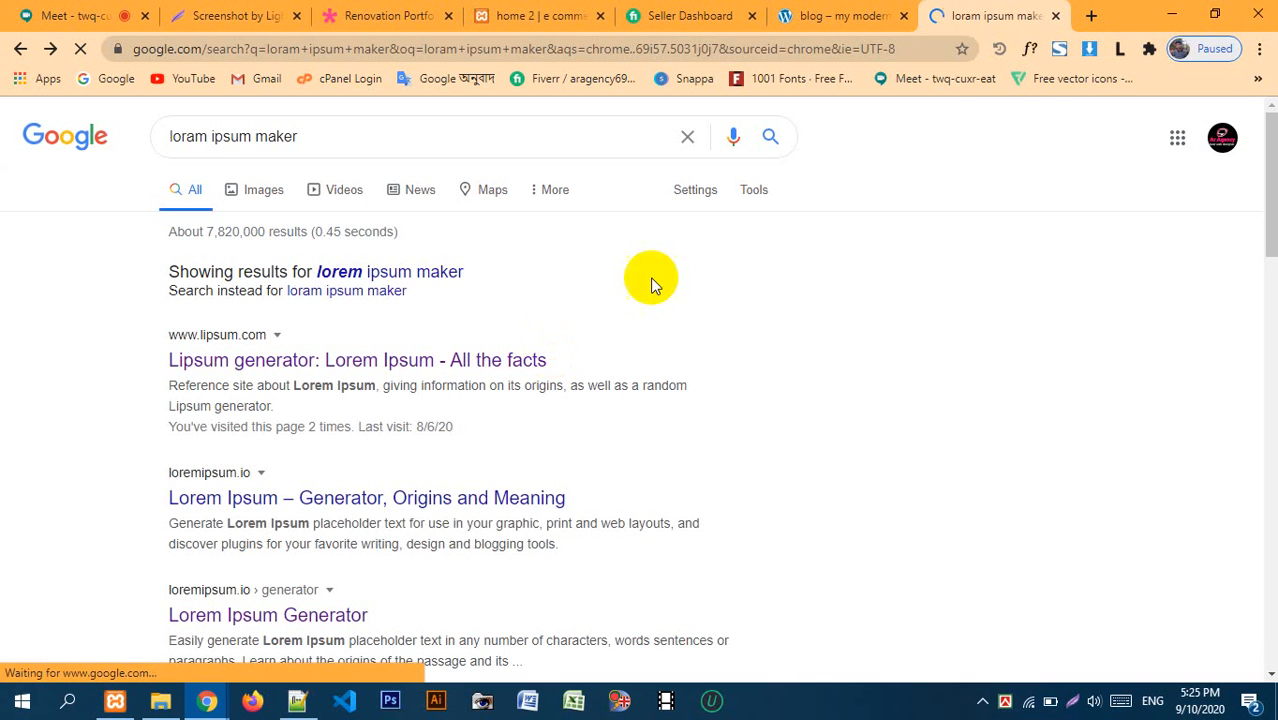
# - Show the Lorem Ipsum generator extension's placeholder text, select some of it, then close it
pyautogui.click(1118, 50)
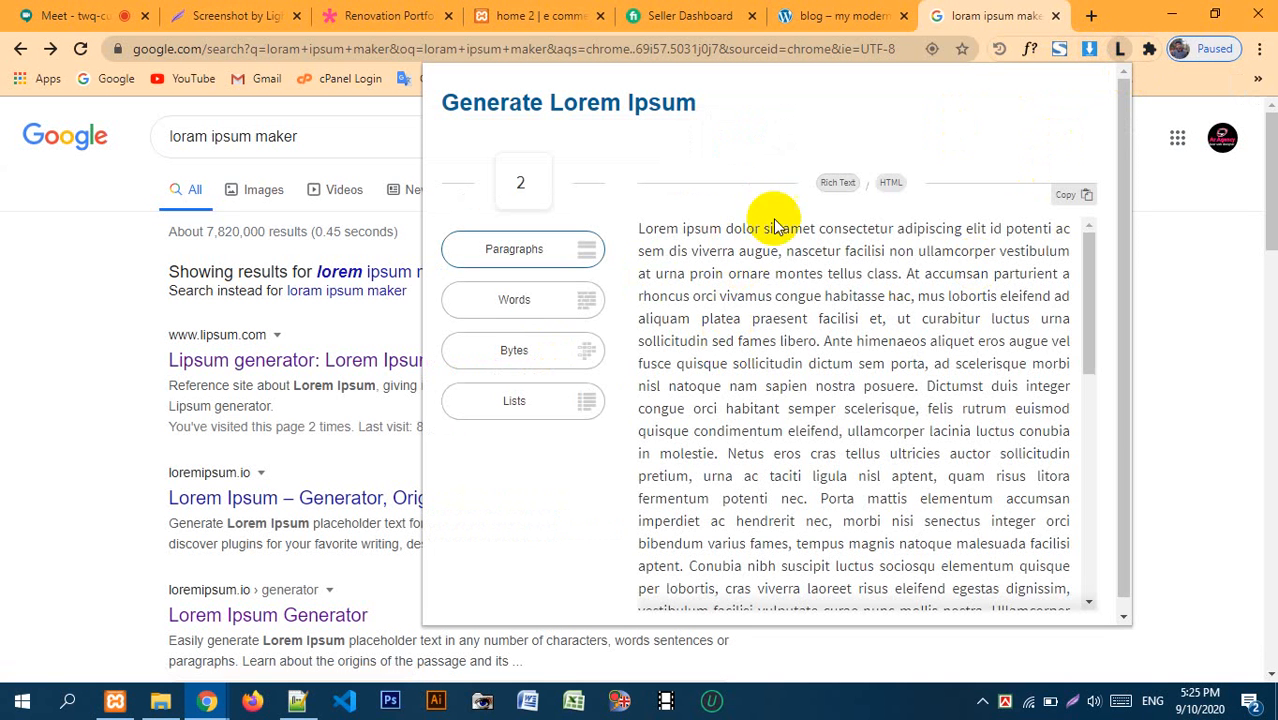
pyautogui.scroll(-5, 790, 270)
pyautogui.scroll(5, 762, 365)
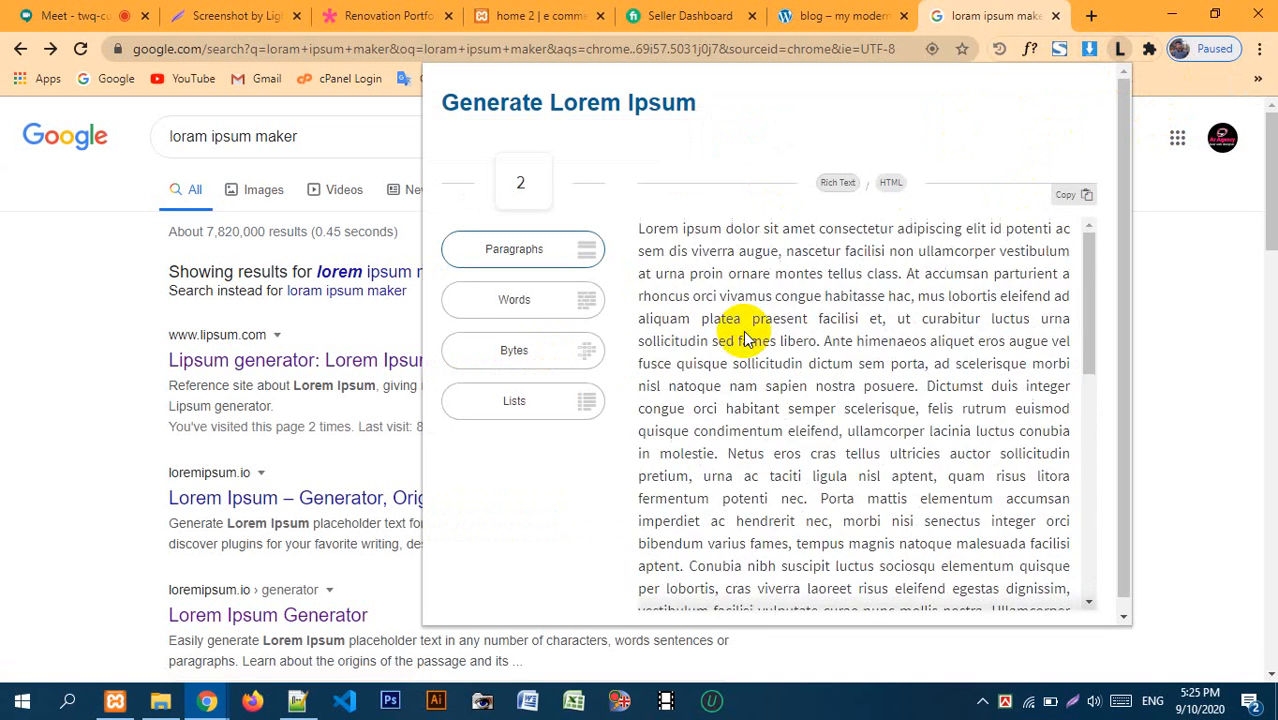
pyautogui.moveTo(690, 251); pyautogui.dragTo(900, 455)
pyautogui.click(808, 348)
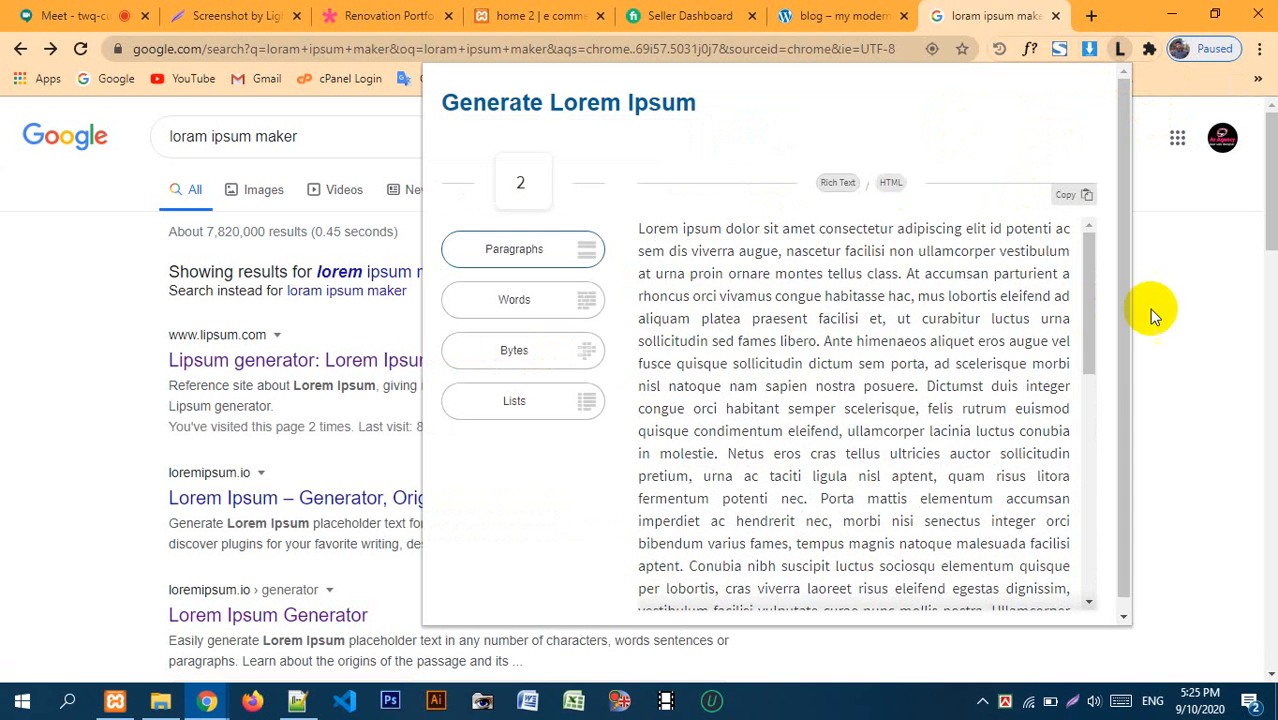
pyautogui.click(1147, 185)
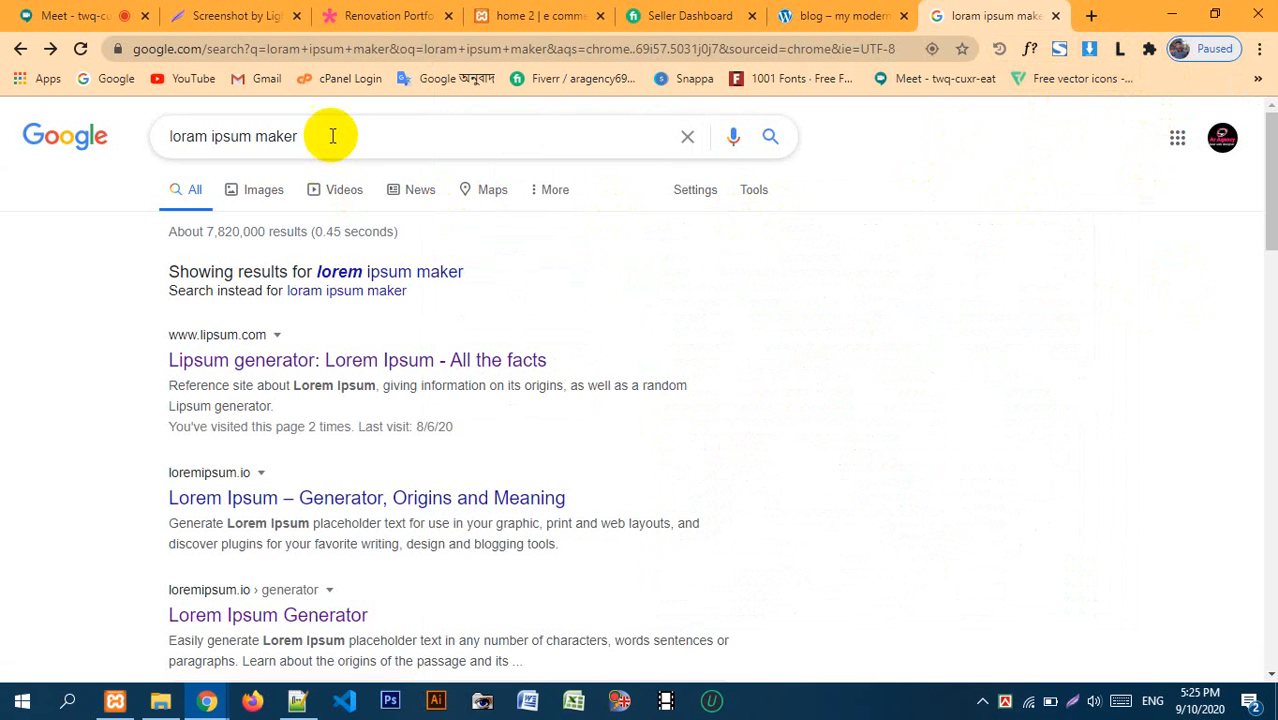
# - Refine the search to the chrome extension, open its Web Store page, copy the URL, return to Meet
pyautogui.click(366, 136)
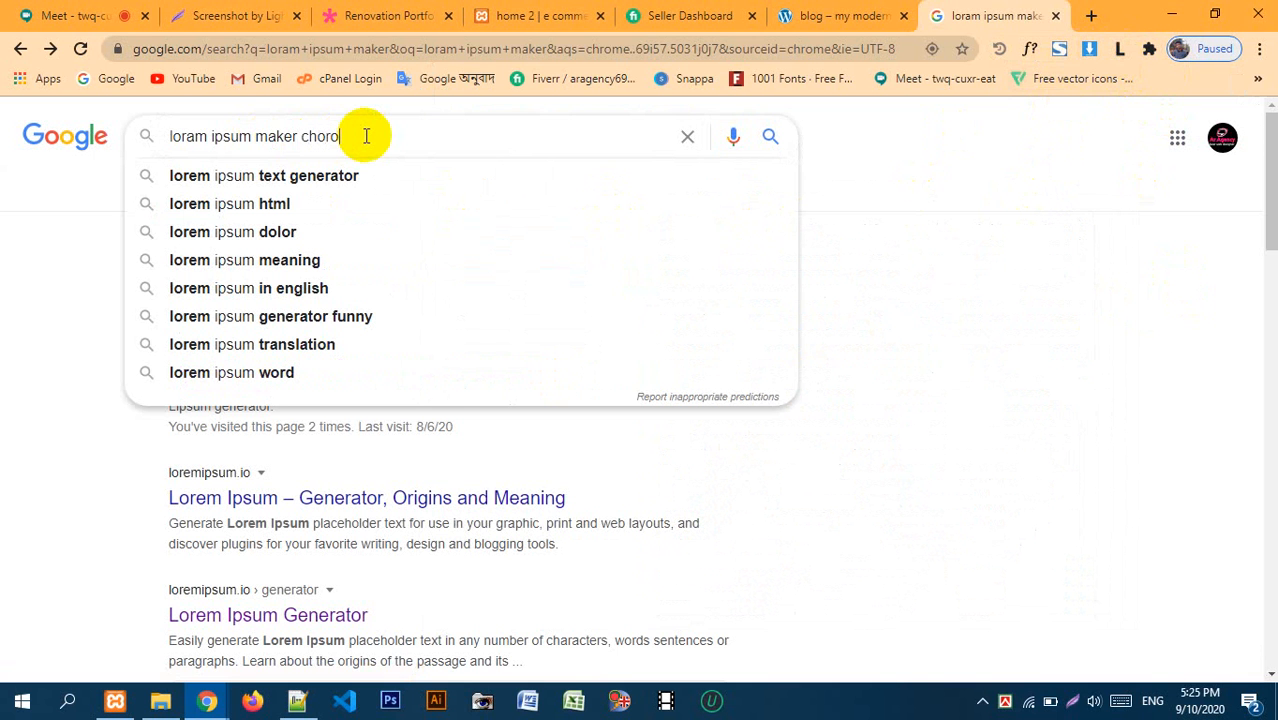
pyautogui.write('chorome extantion')
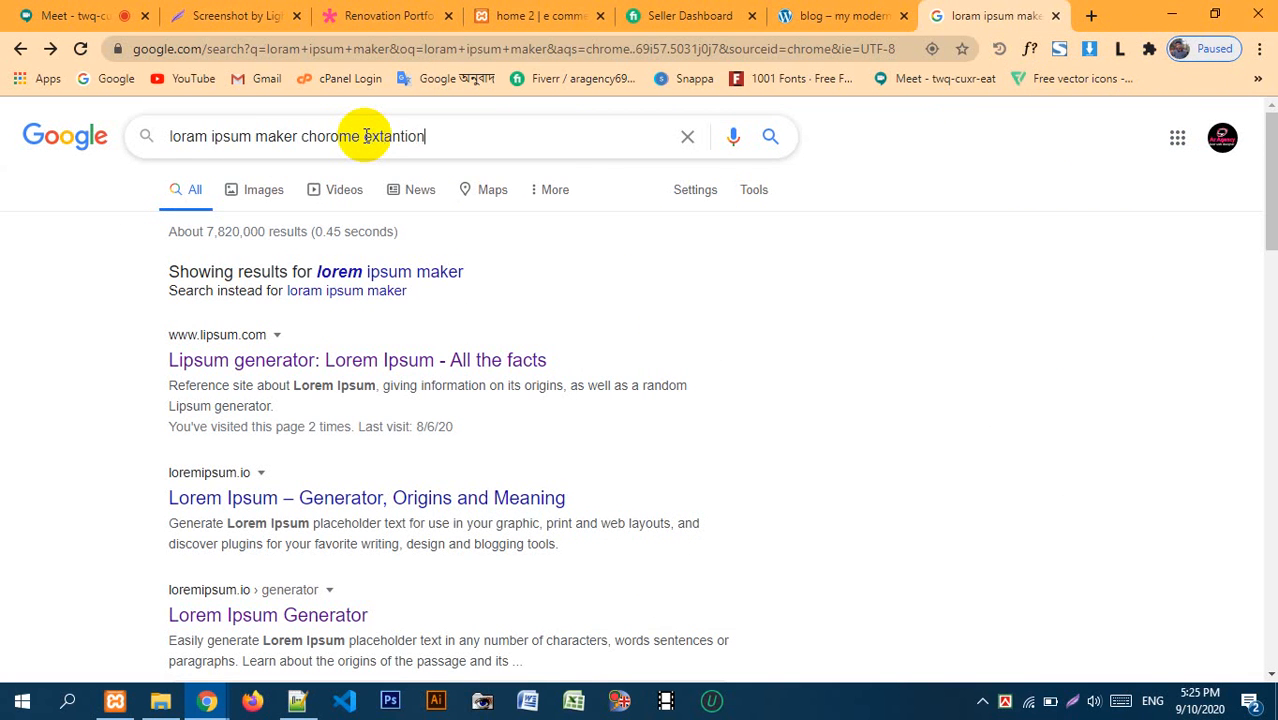
pyautogui.press('Return')
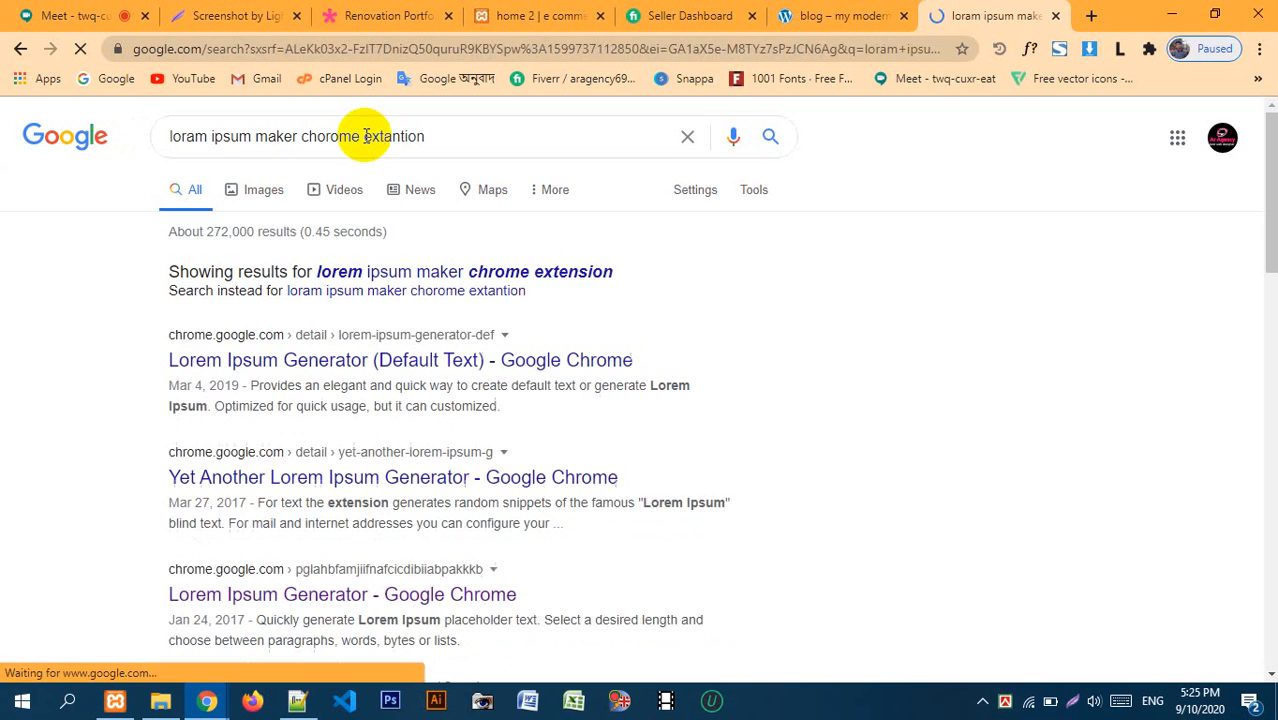
pyautogui.click(383, 277)
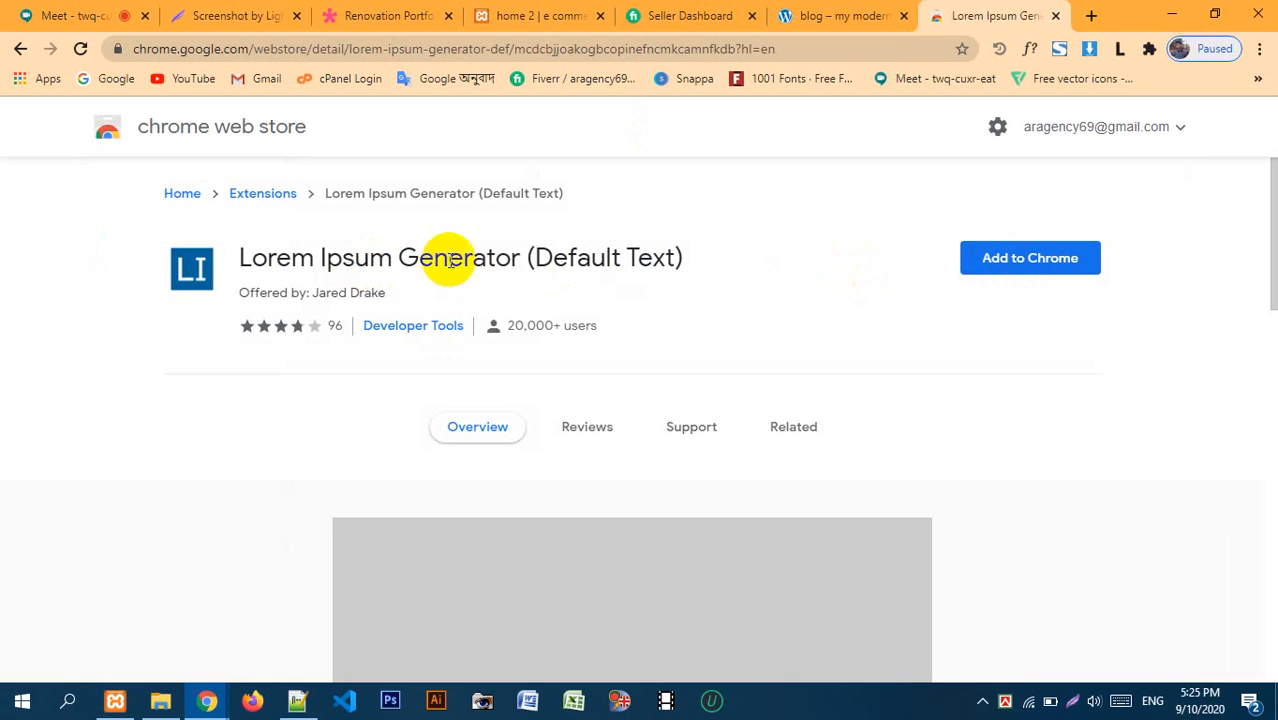
pyautogui.scroll(-3, 342, 314)
pyautogui.scroll(-2, 631, 291)
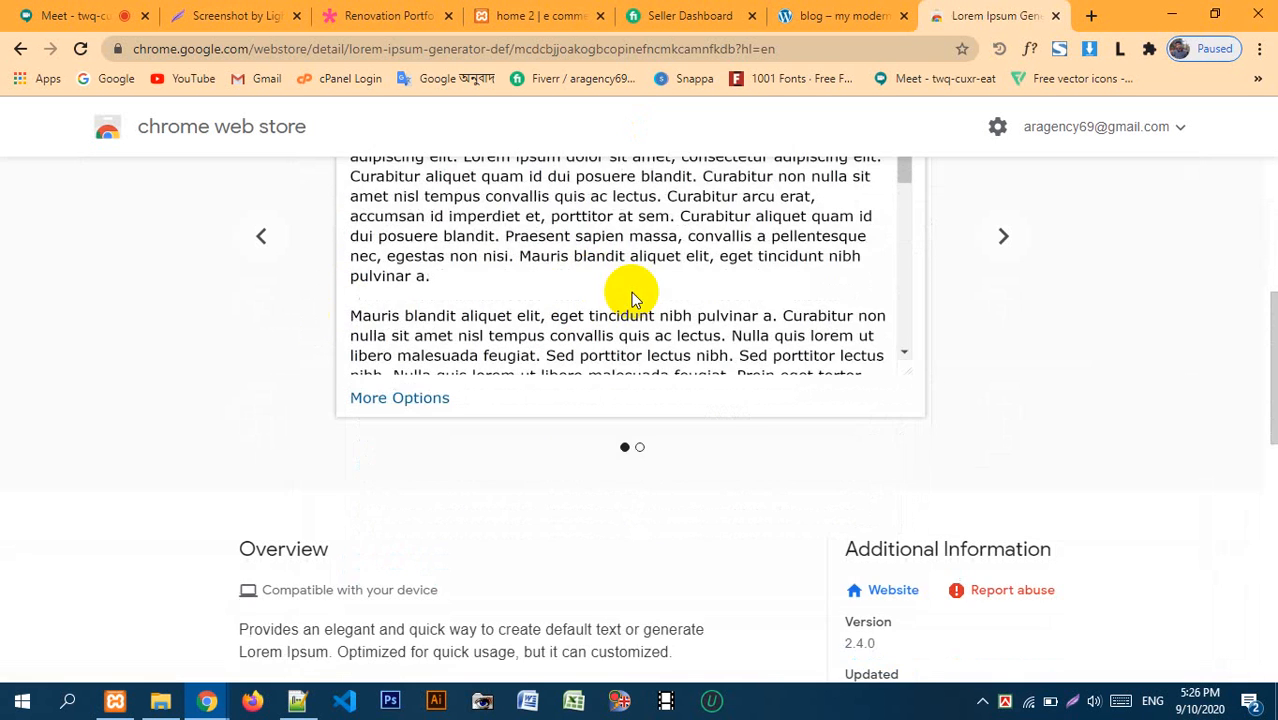
pyautogui.scroll(5, 802, 207)
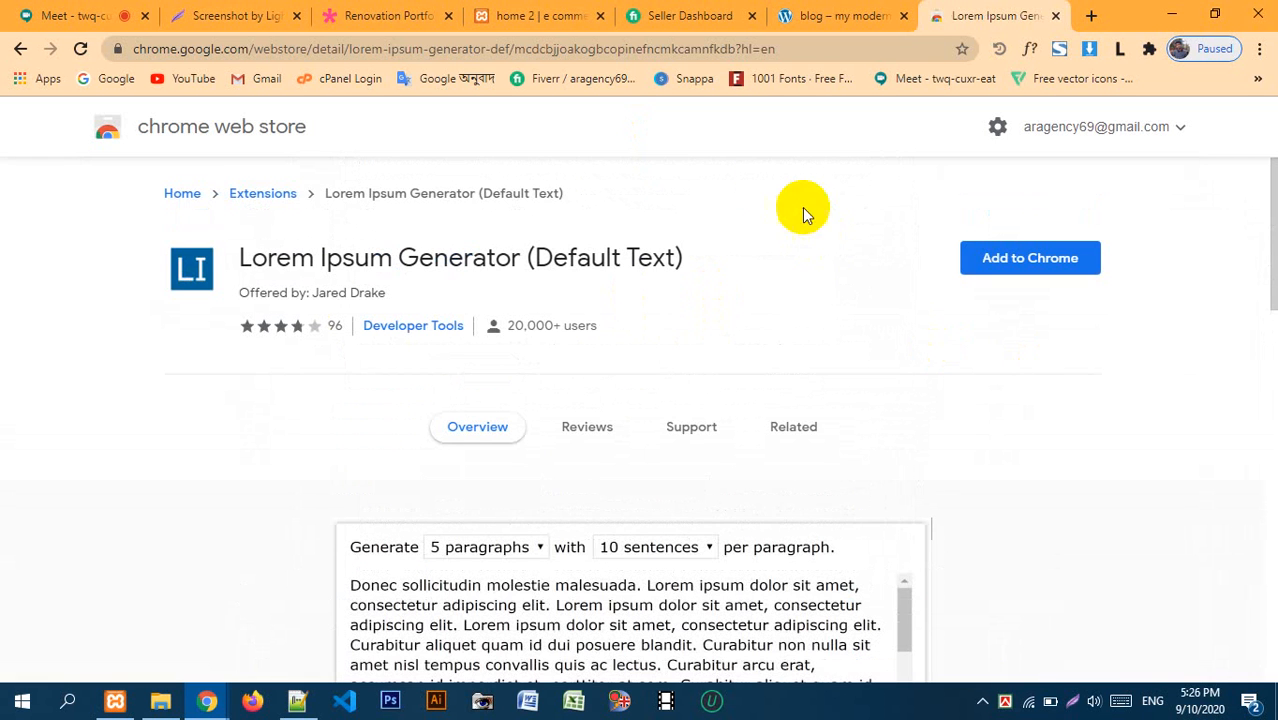
pyautogui.click(812, 48)
pyautogui.hotkey('ctrl', 'c')
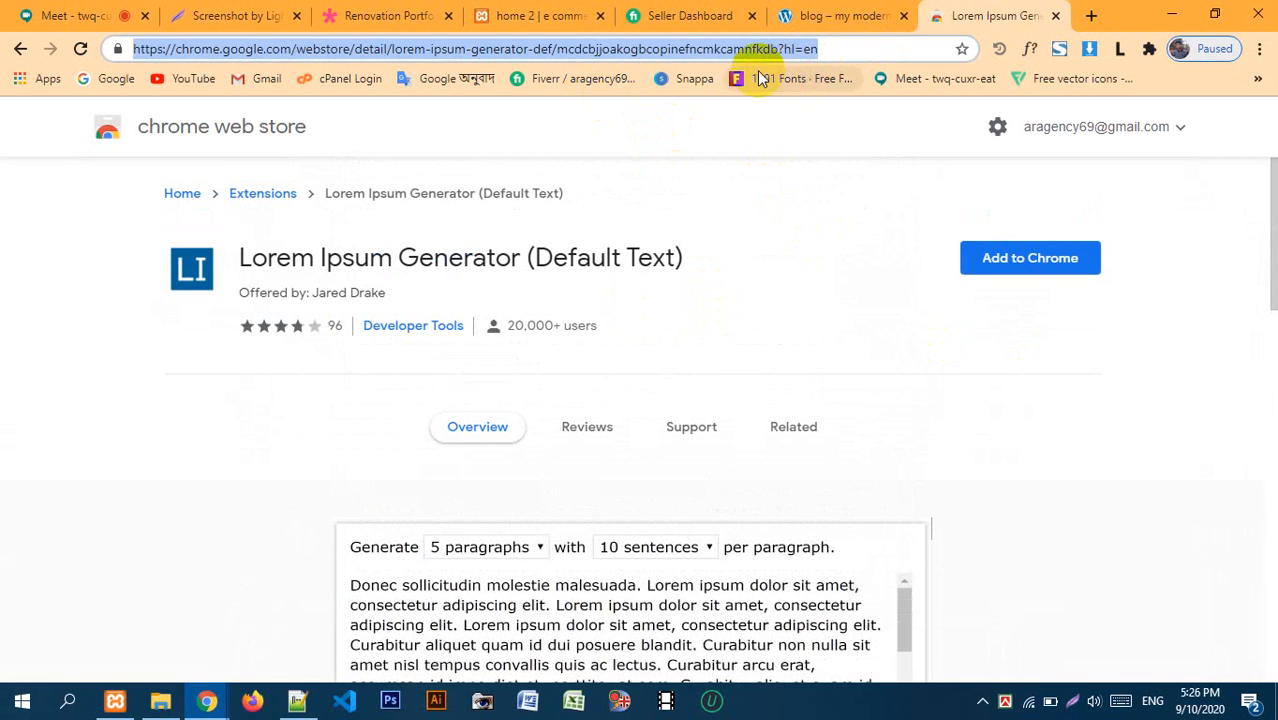
pyautogui.click(70, 16)
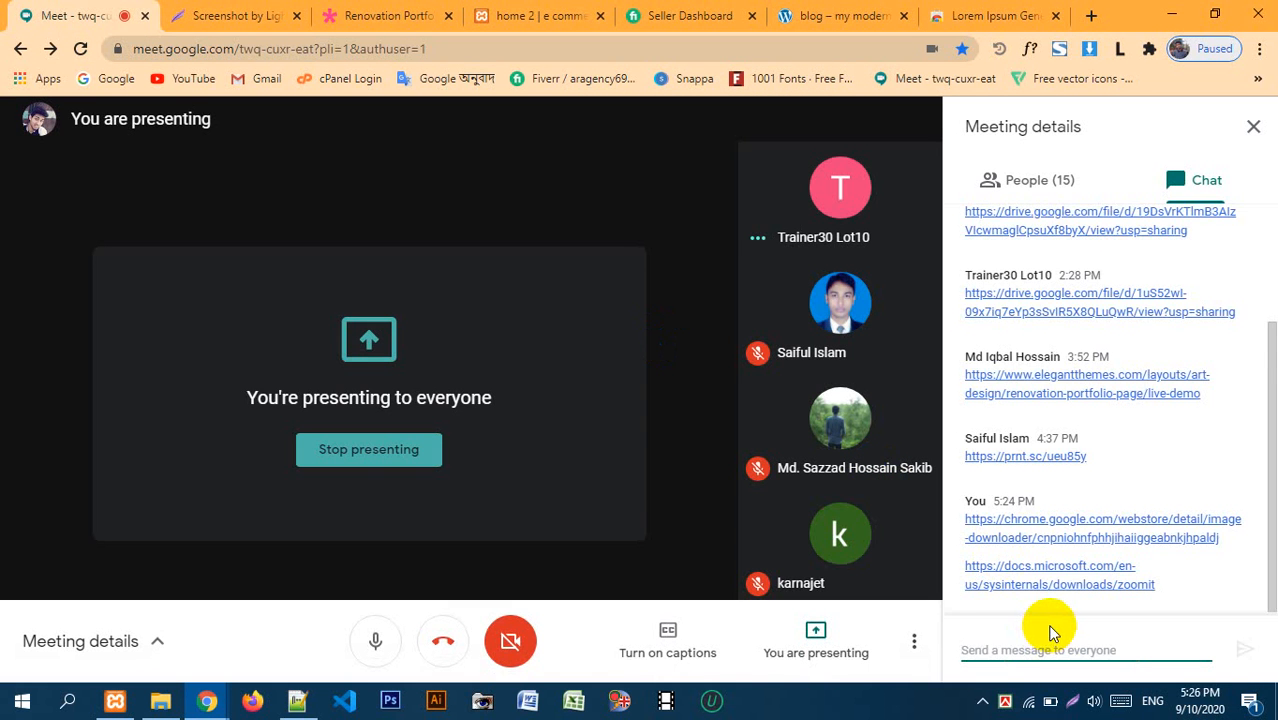
# - Post the Lorem Ipsum Generator Web Store link in the Google Meet class chat
pyautogui.click(1050, 632)
pyautogui.hotkey('ctrl', 'v')
pyautogui.press('Return')
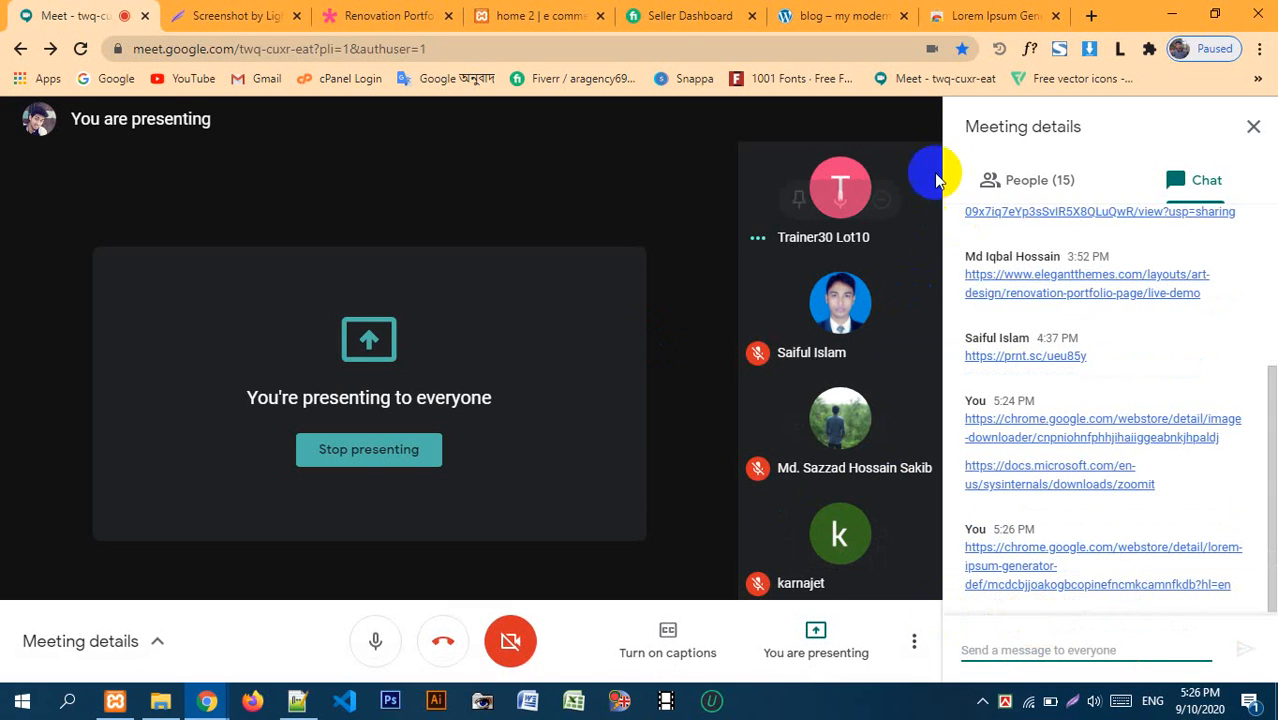
# - Close the Web Store tab, show the installed extensions in a new tab, then return to the Divi page
pyautogui.click(990, 16)
pyautogui.click(1054, 17)
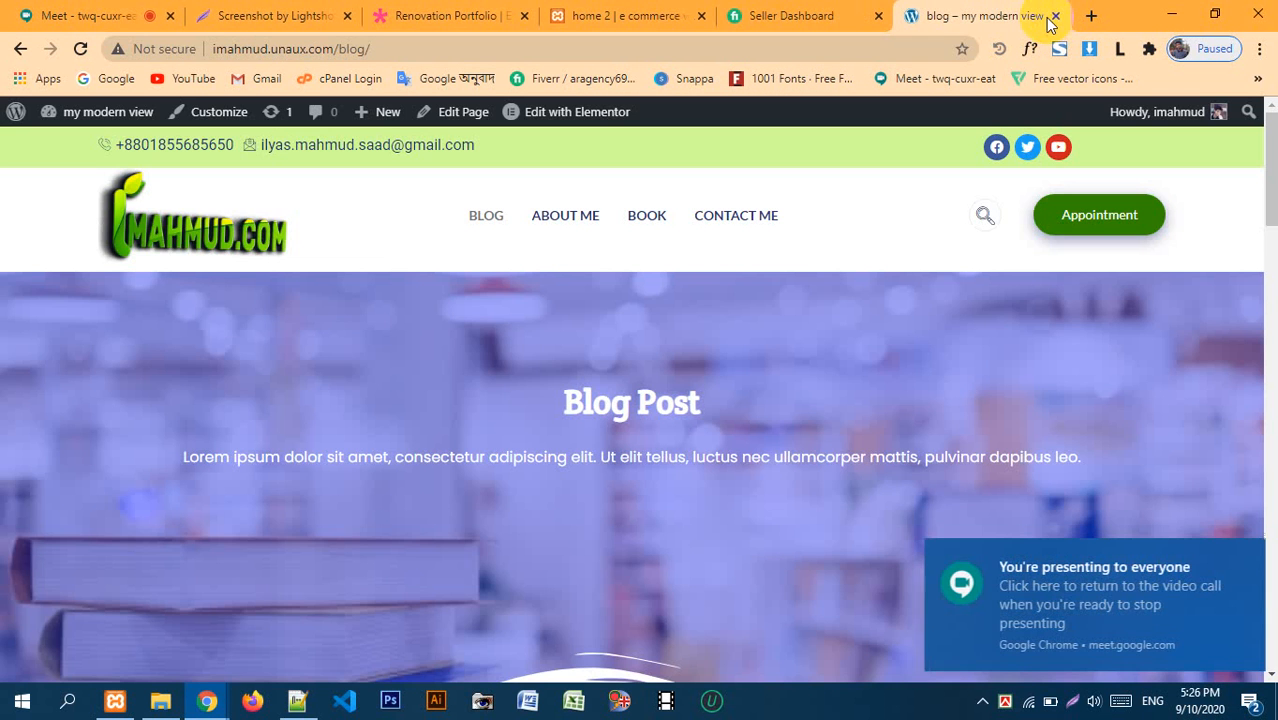
pyautogui.click(1088, 18)
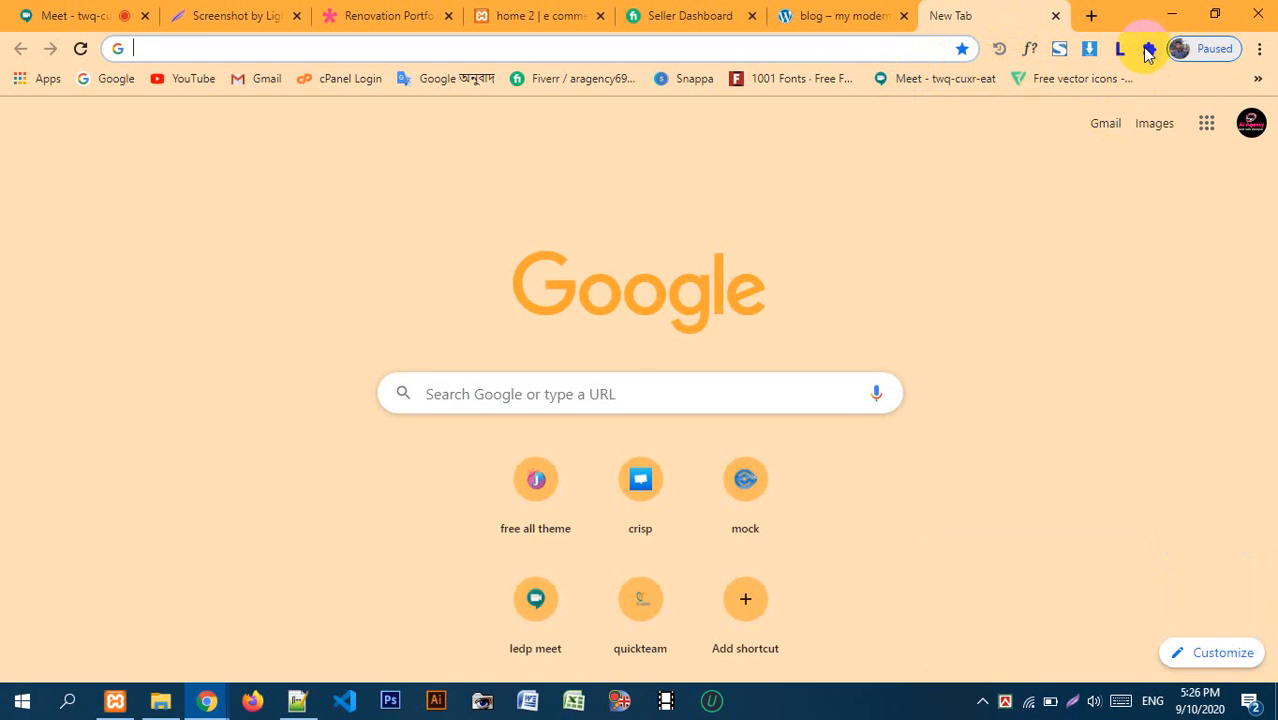
pyautogui.click(1149, 48)
pyautogui.scroll(-1, 925, 330)
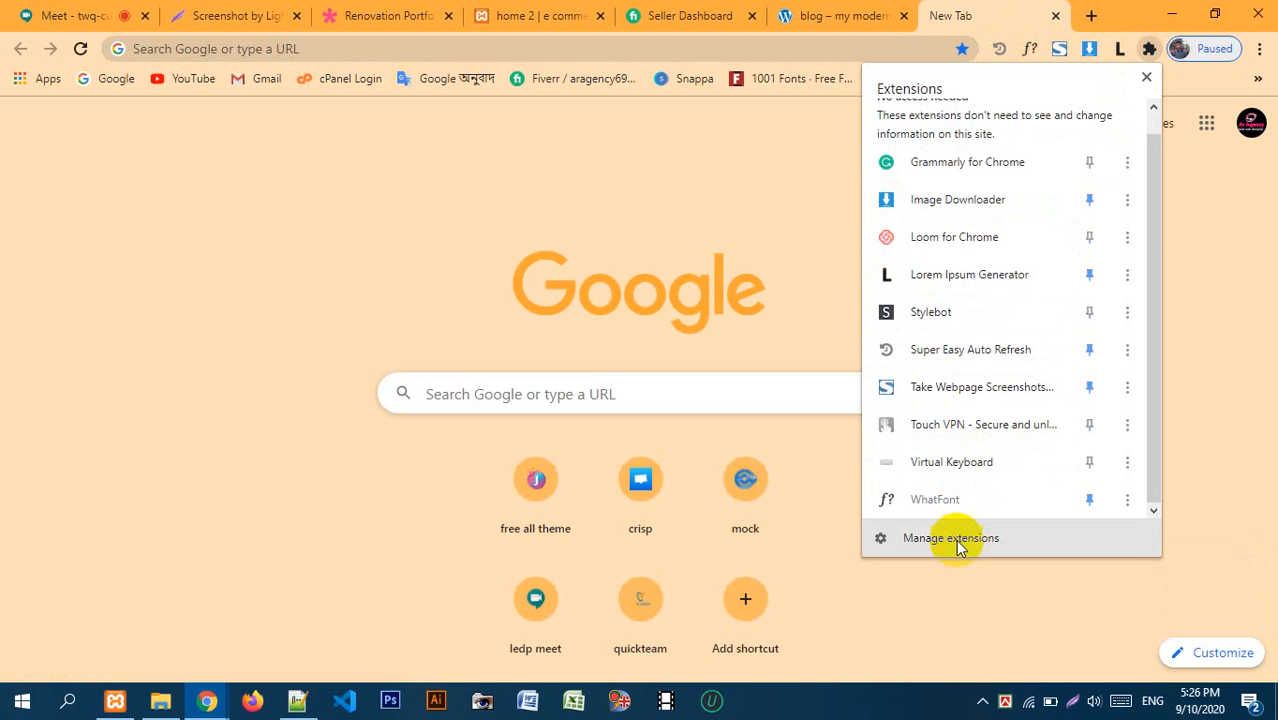
pyautogui.scroll(1, 935, 240)
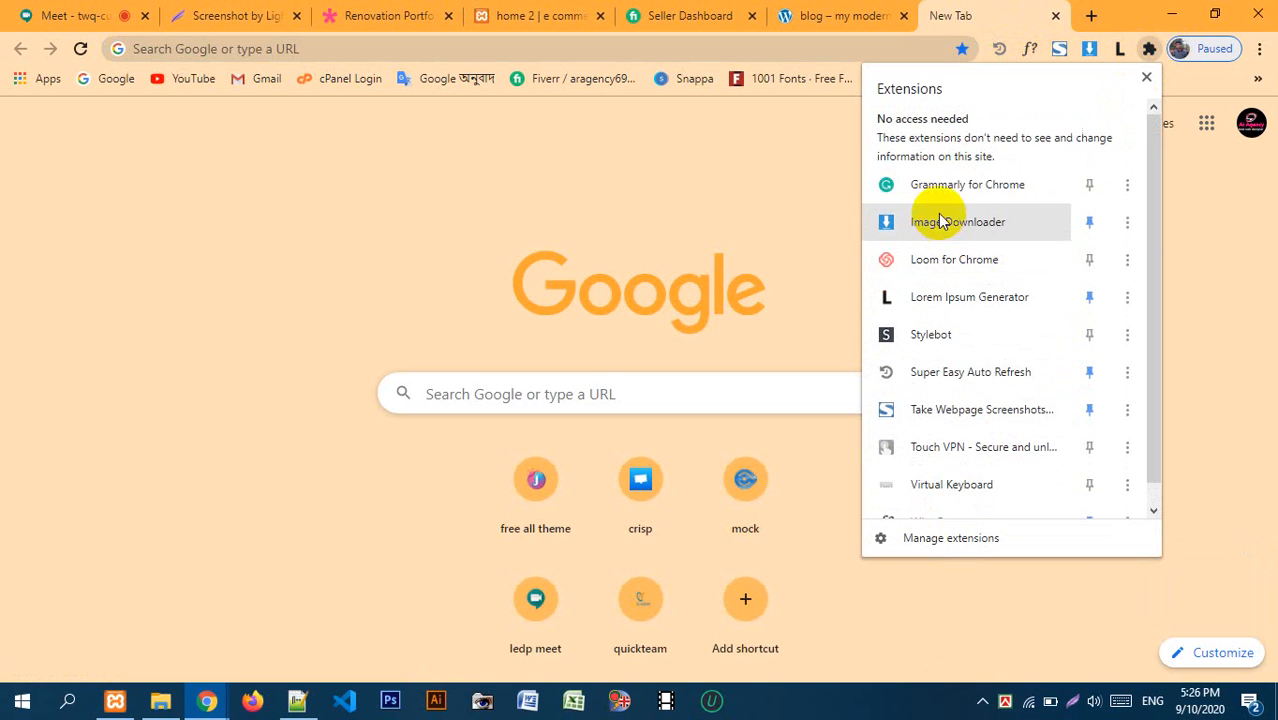
pyautogui.click(588, 188)
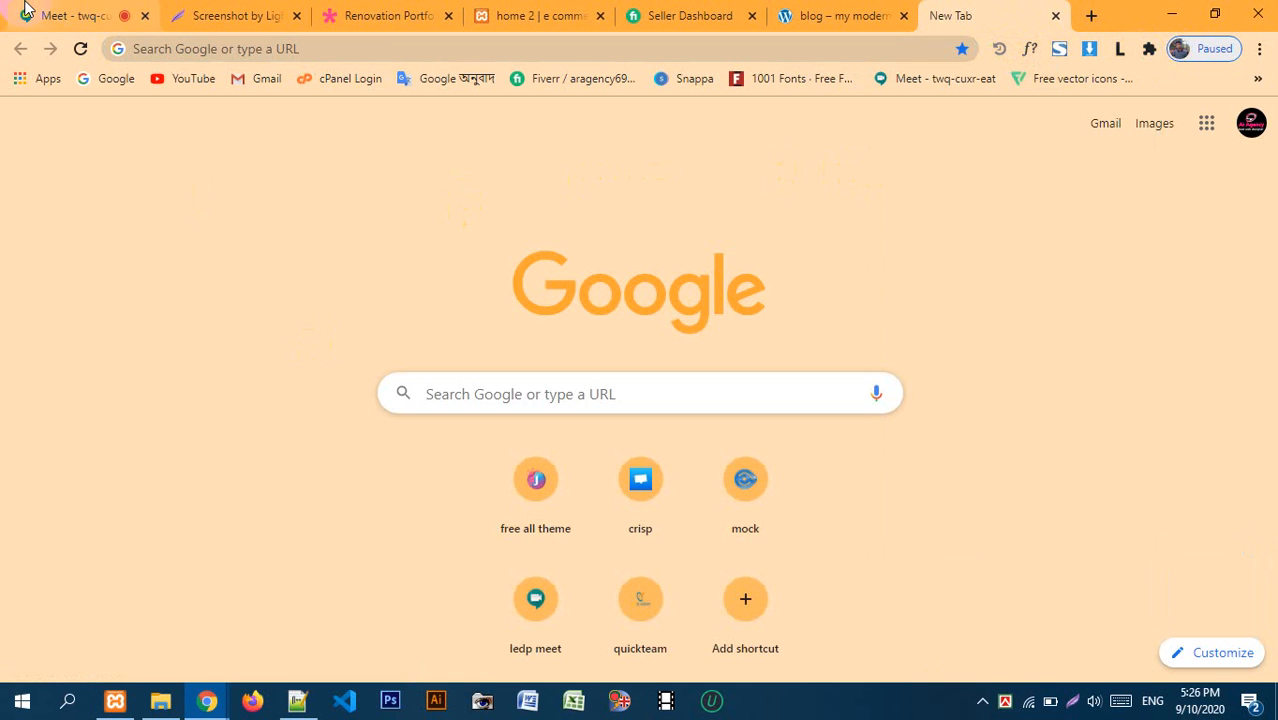
pyautogui.click(63, 18)
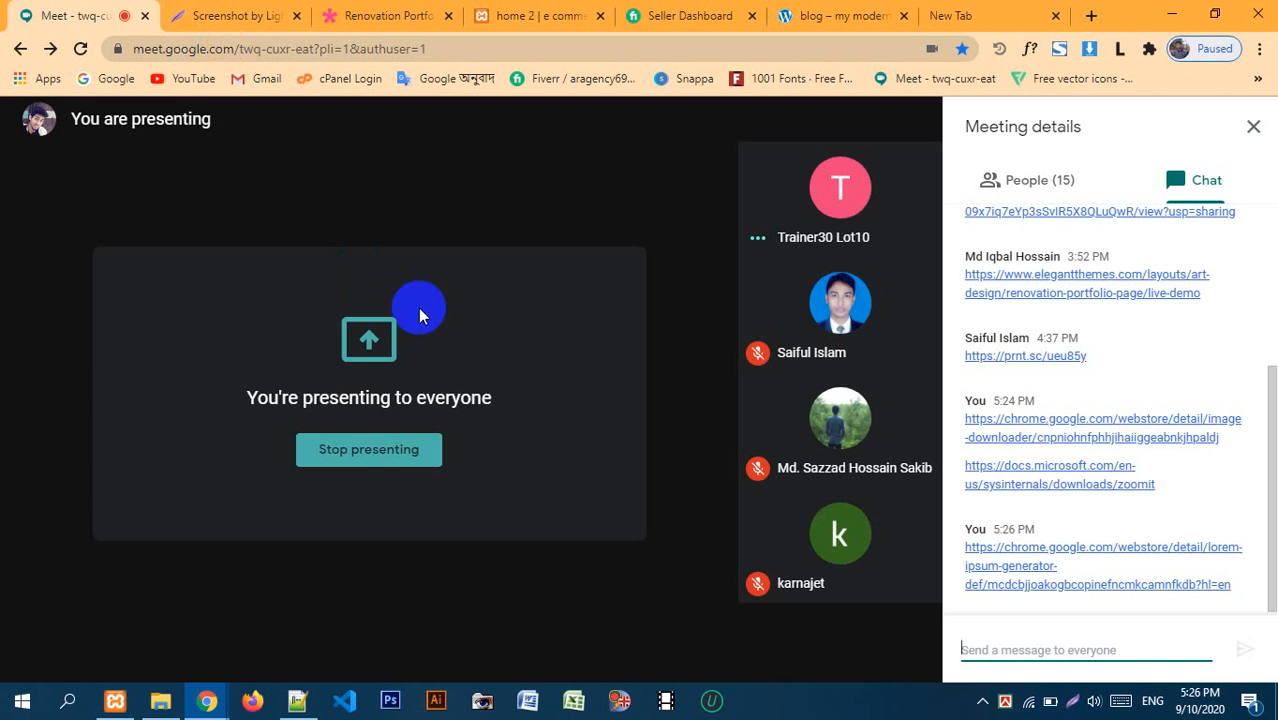
pyautogui.click(510, 16)
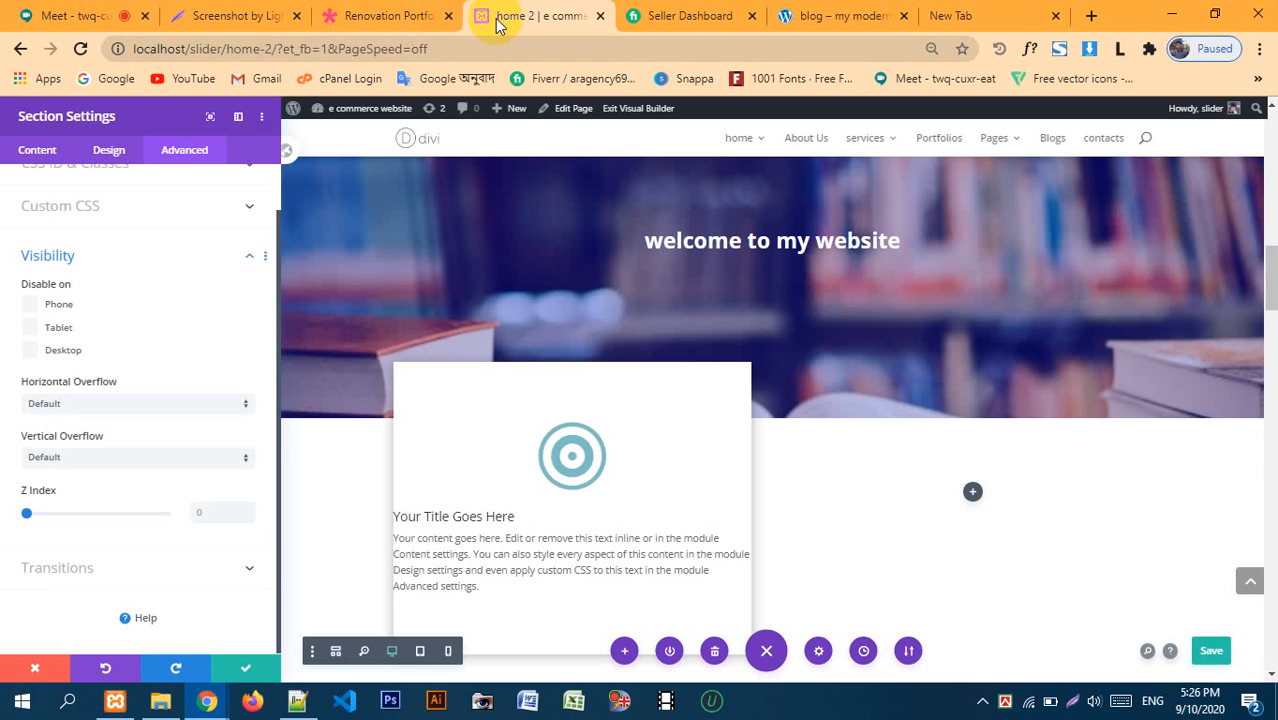
# - Close the hero Section Settings and review the blurb card, location map and red blog grid
pyautogui.click(245, 668)
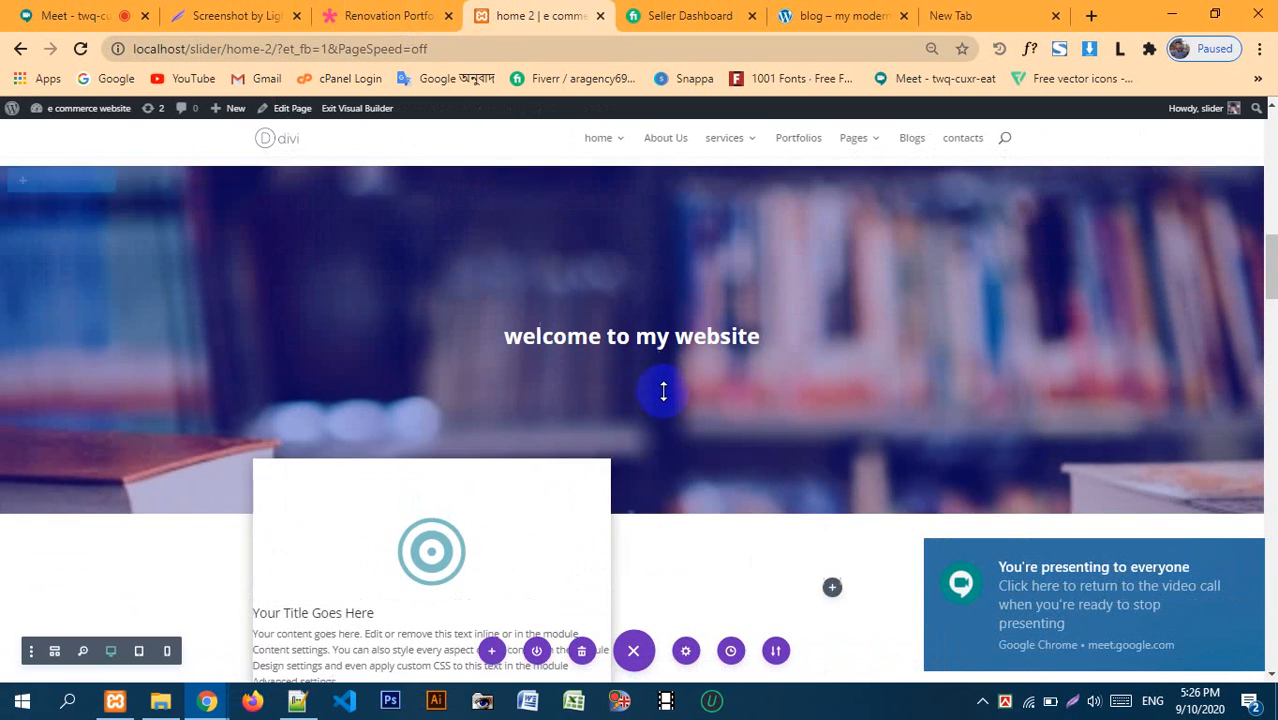
pyautogui.scroll(5, 663, 391)
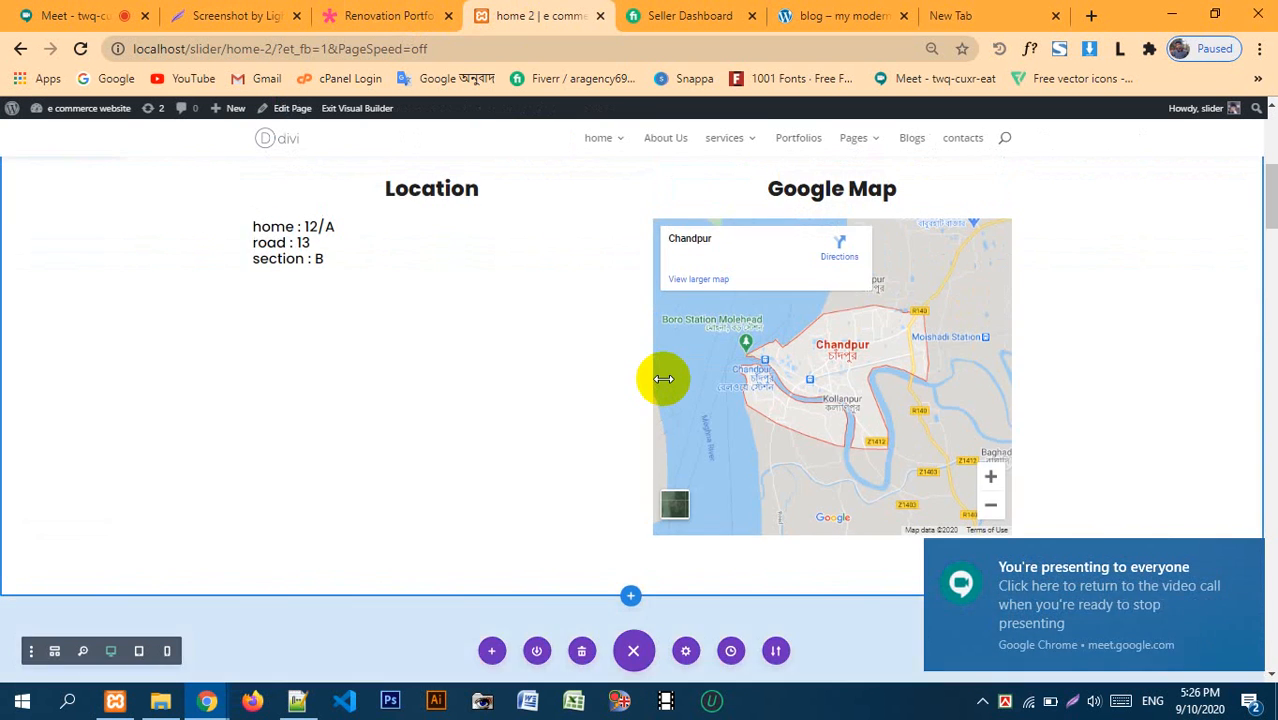
pyautogui.scroll(-10, 663, 379)
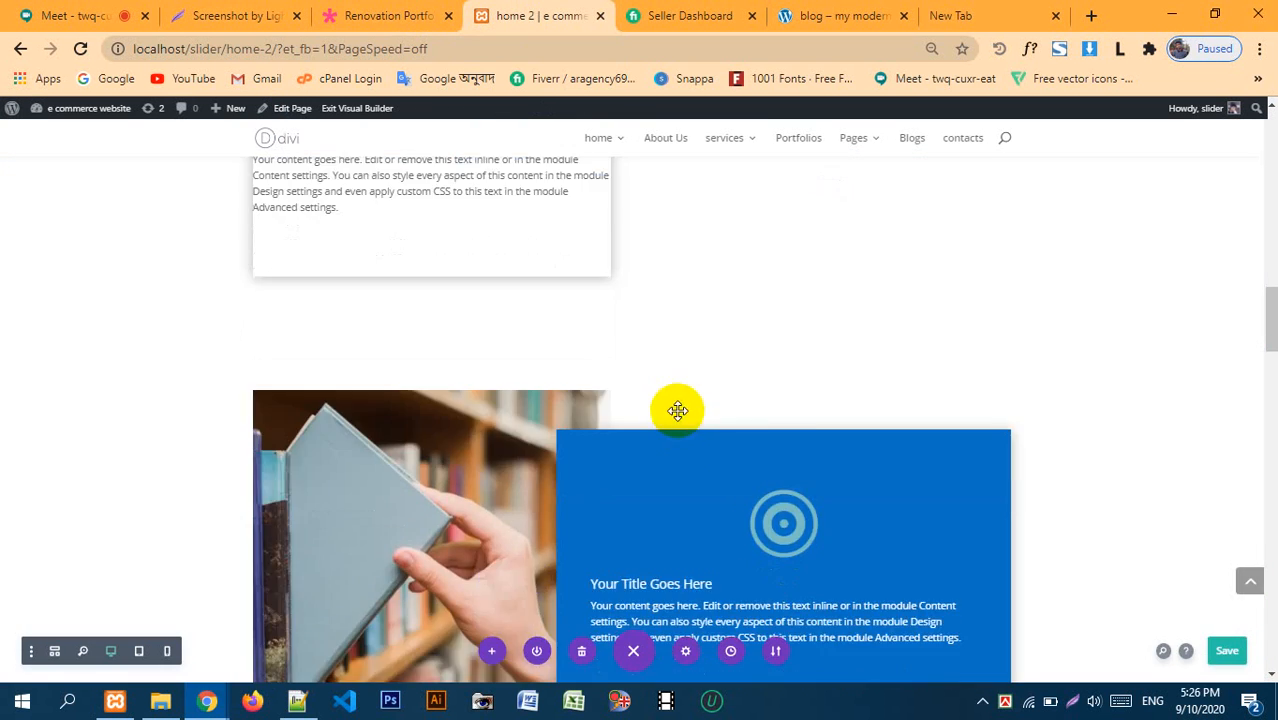
pyautogui.scroll(-10, 678, 410)
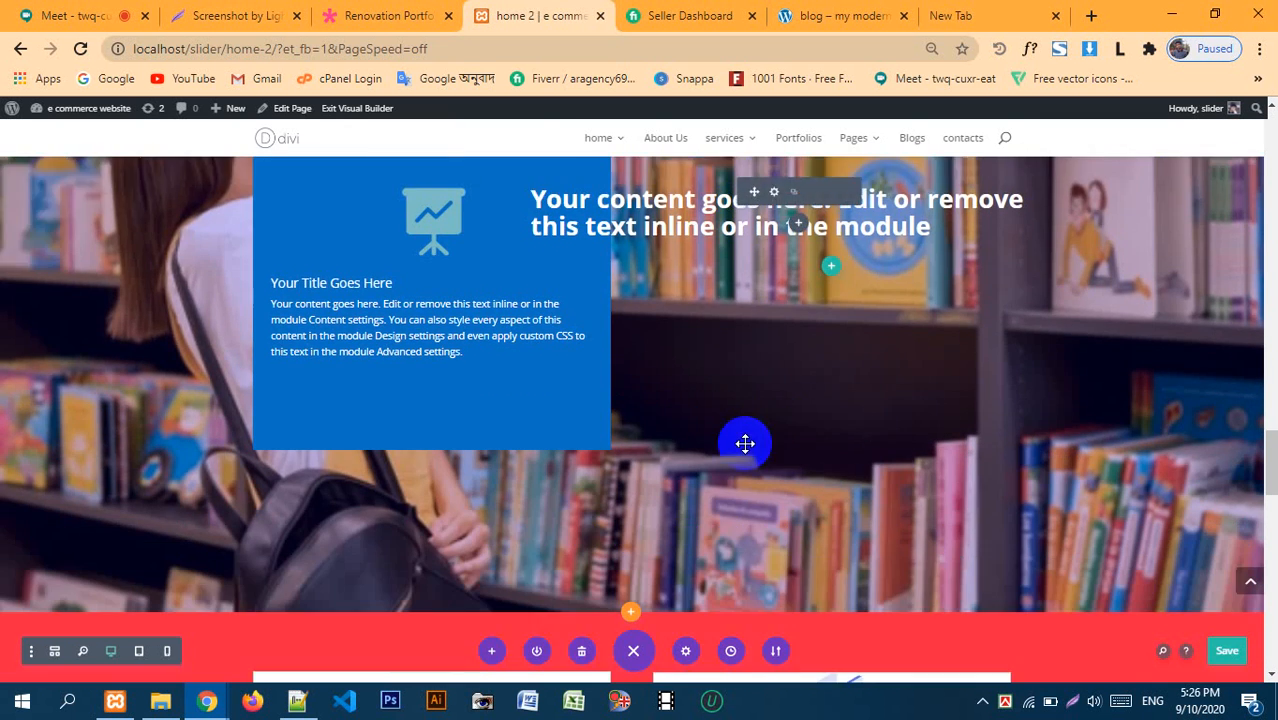
pyautogui.scroll(-10, 745, 443)
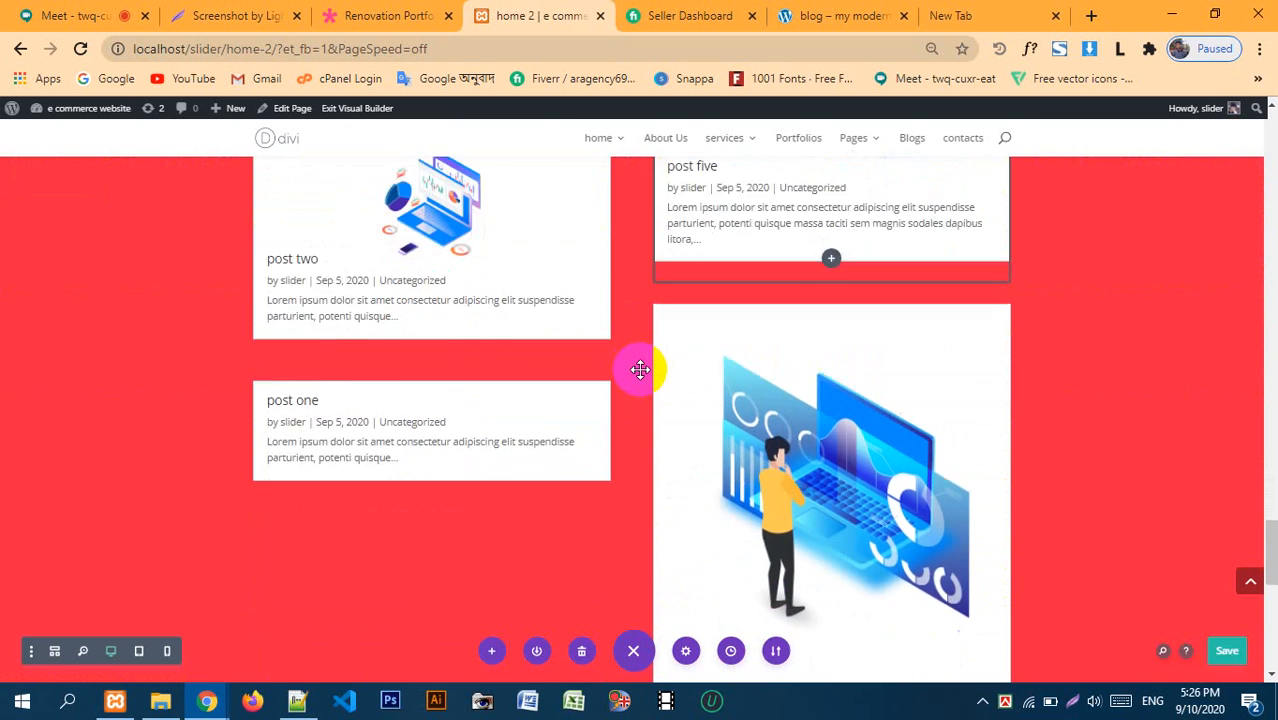
pyautogui.scroll(4, 640, 370)
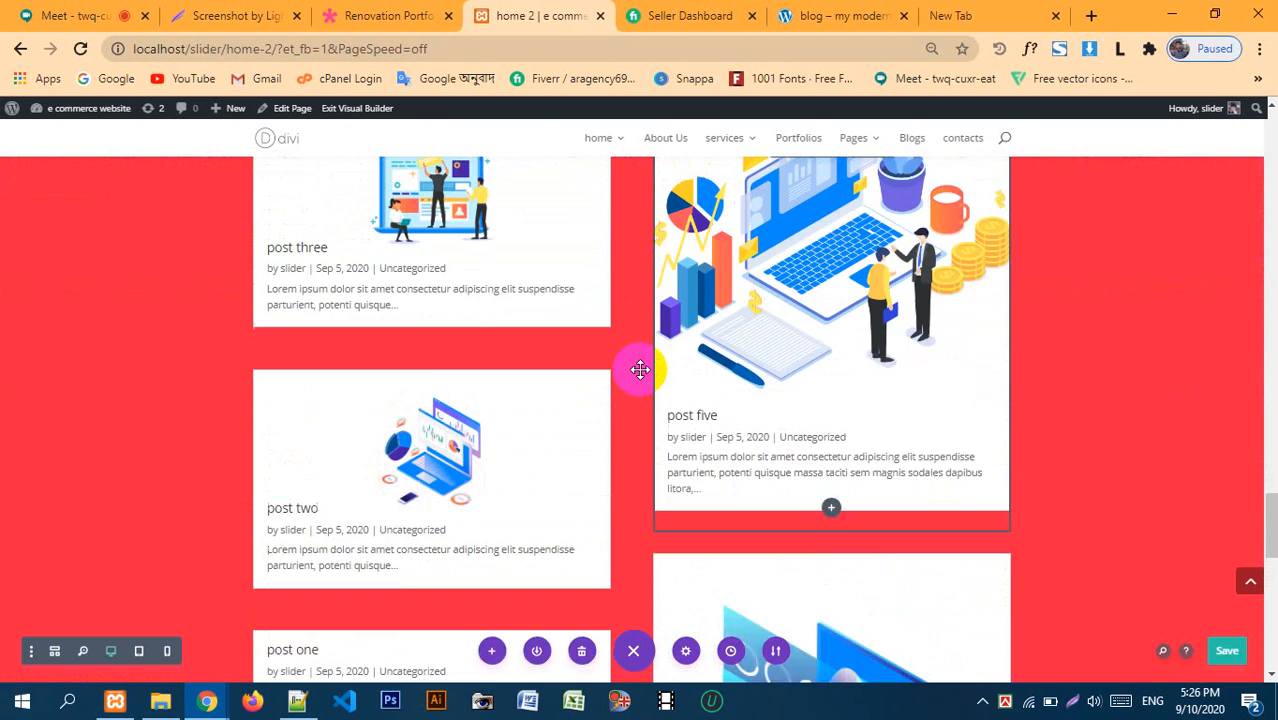